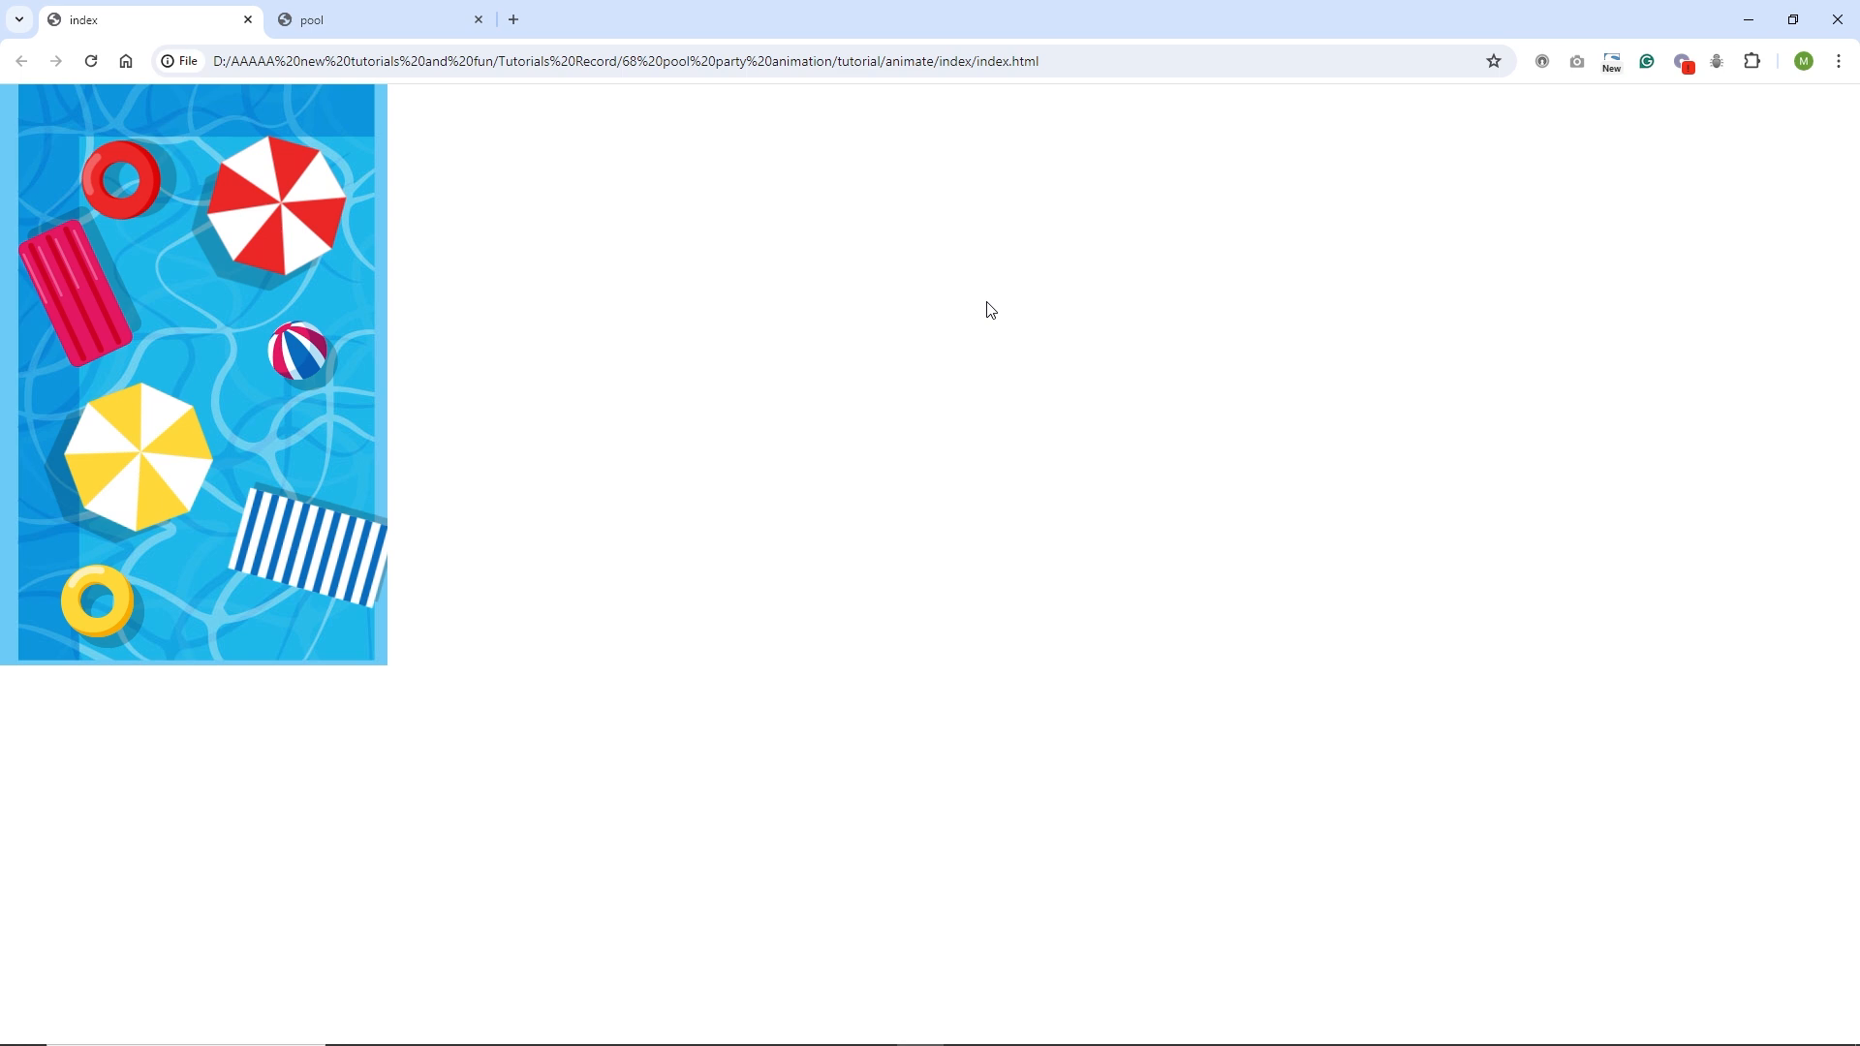
View the empty pool water page and return to the finished pool banner with umbrellas and floats
{"action": "left_click", "coordinate": [376, 16]}
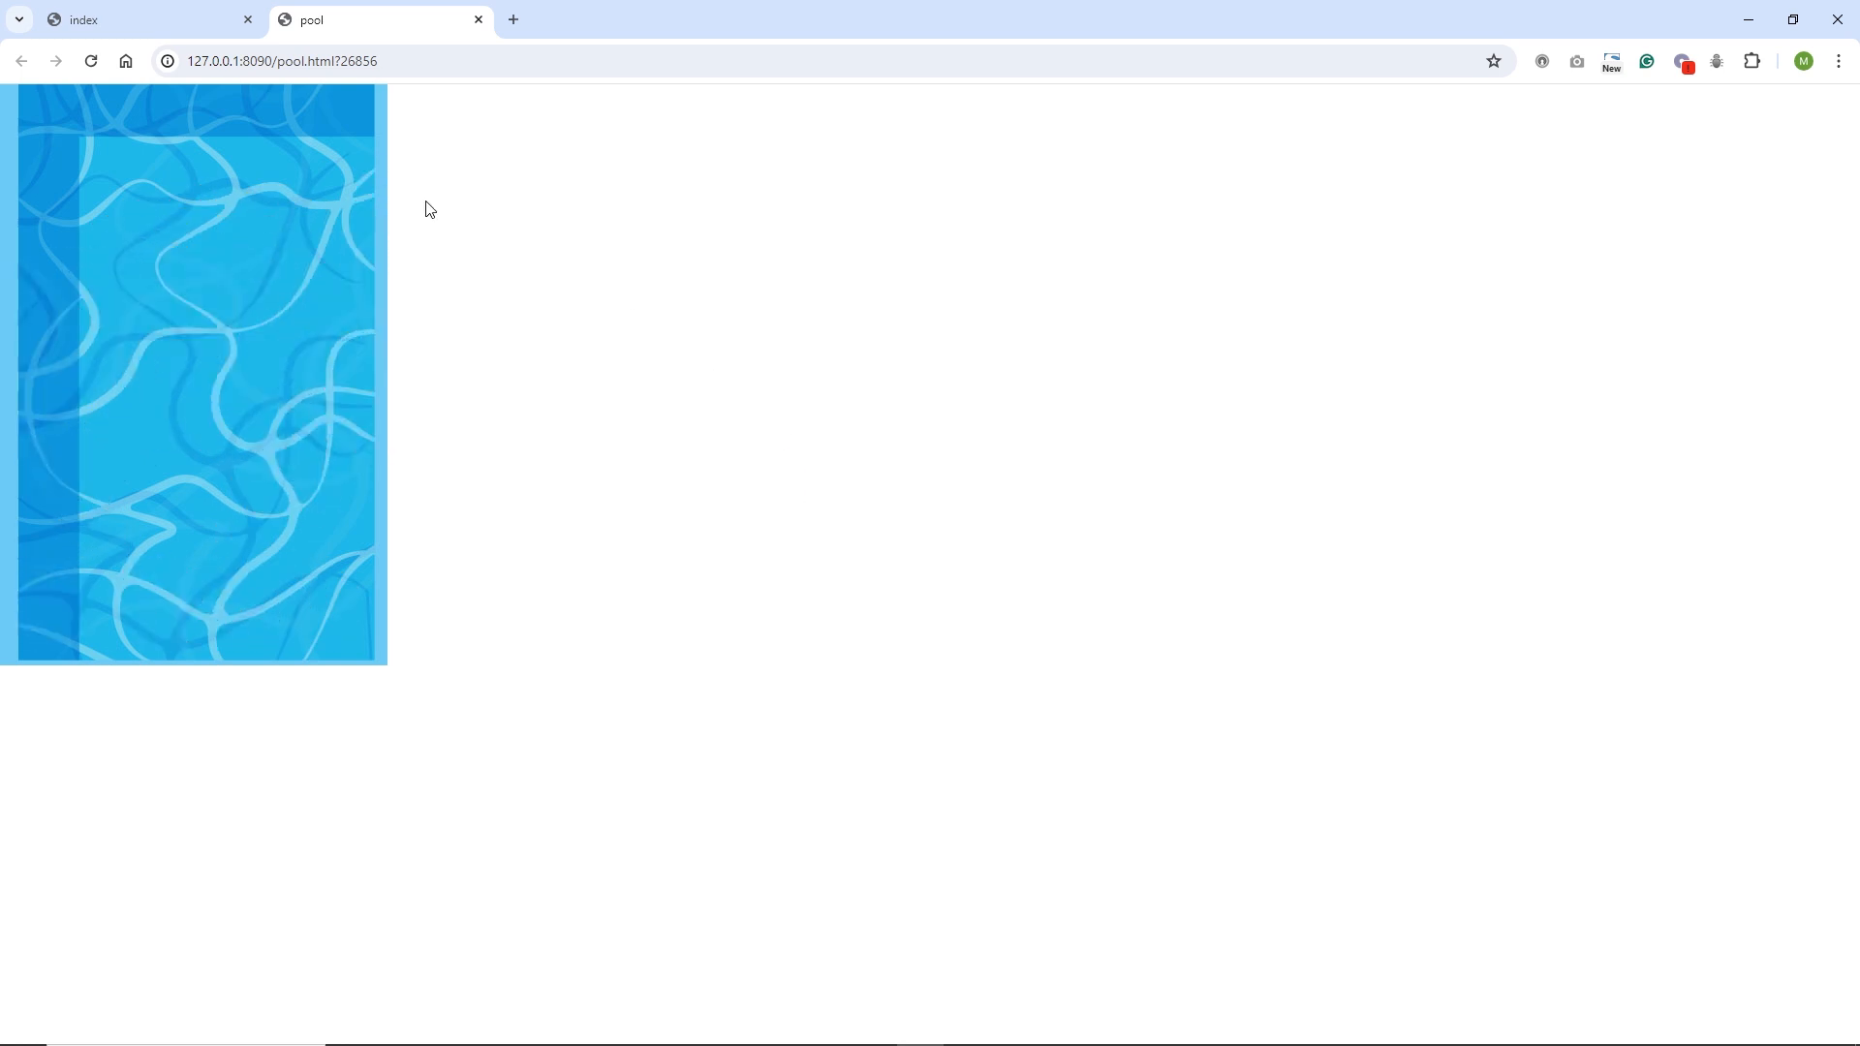
{"action": "left_click", "coordinate": [154, 16]}
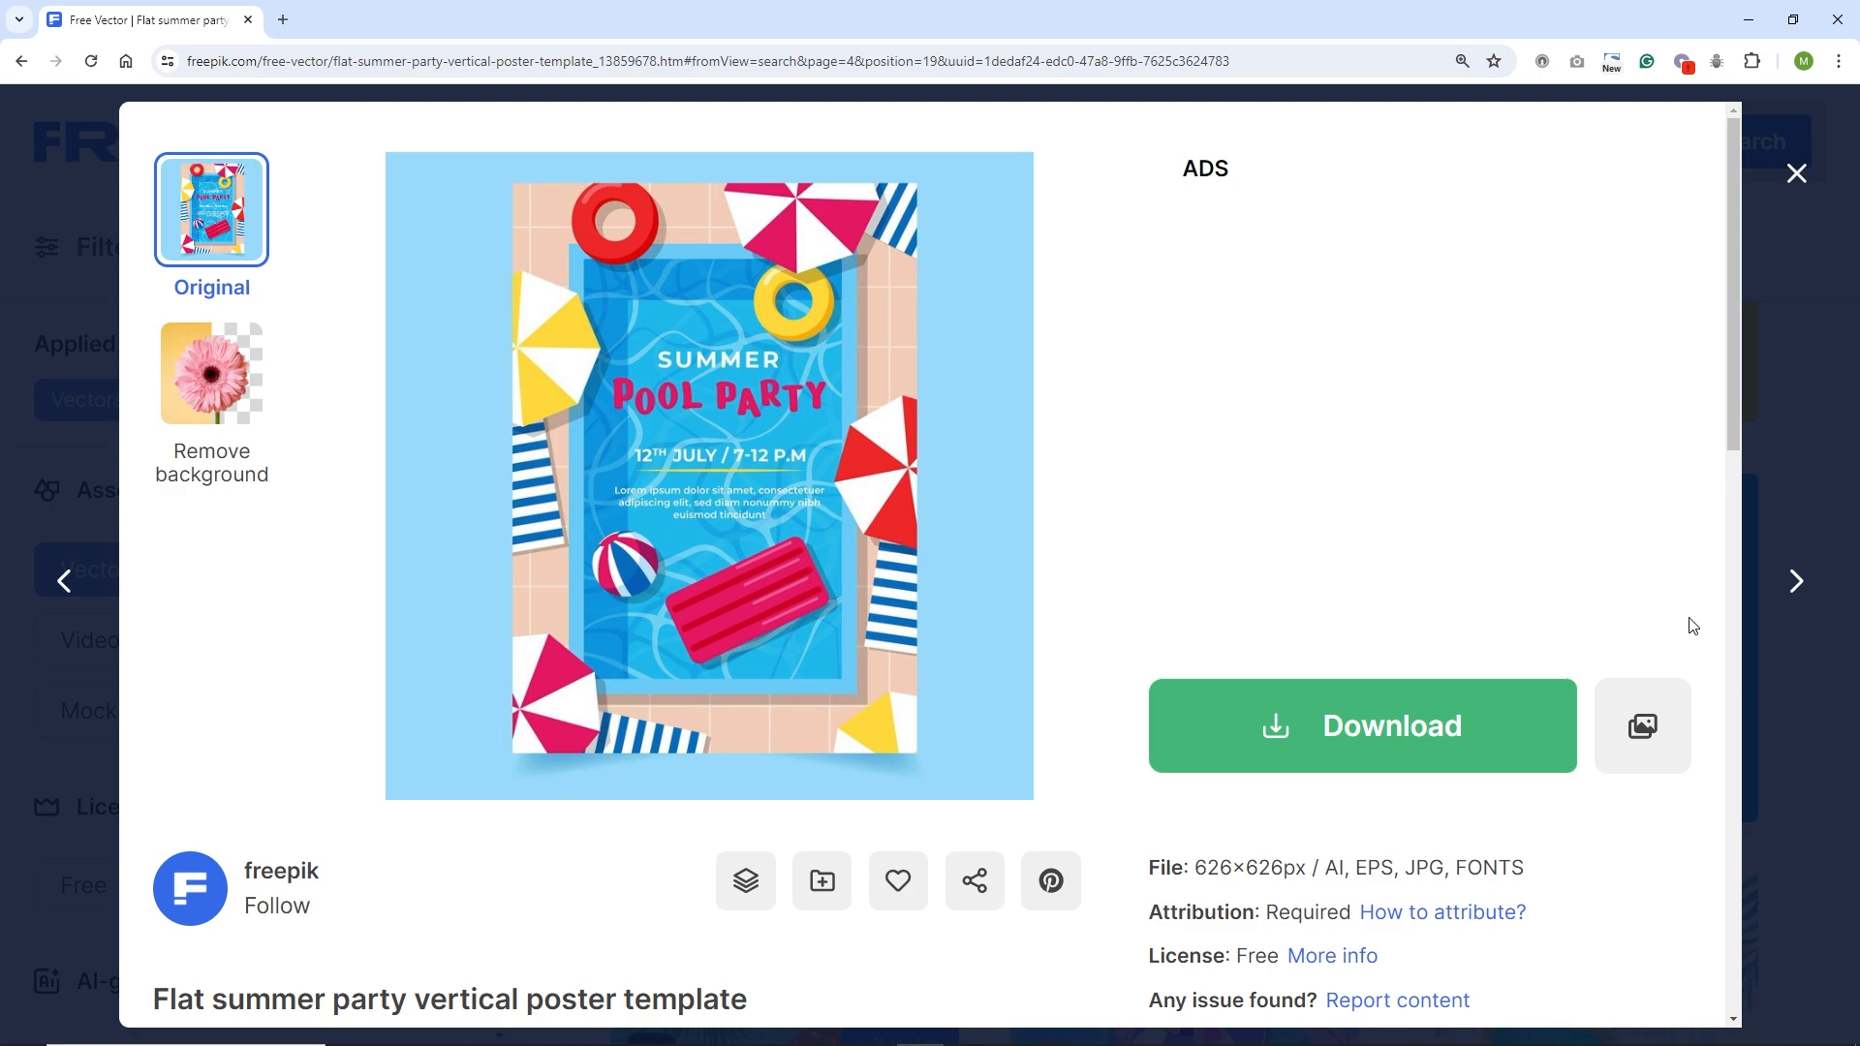
{"action": "left_click", "coordinate": [1421, 777]}
{"action": "scroll", "coordinate": [1582, 655], "scroll_direction": "down", "scroll_amount": 9}
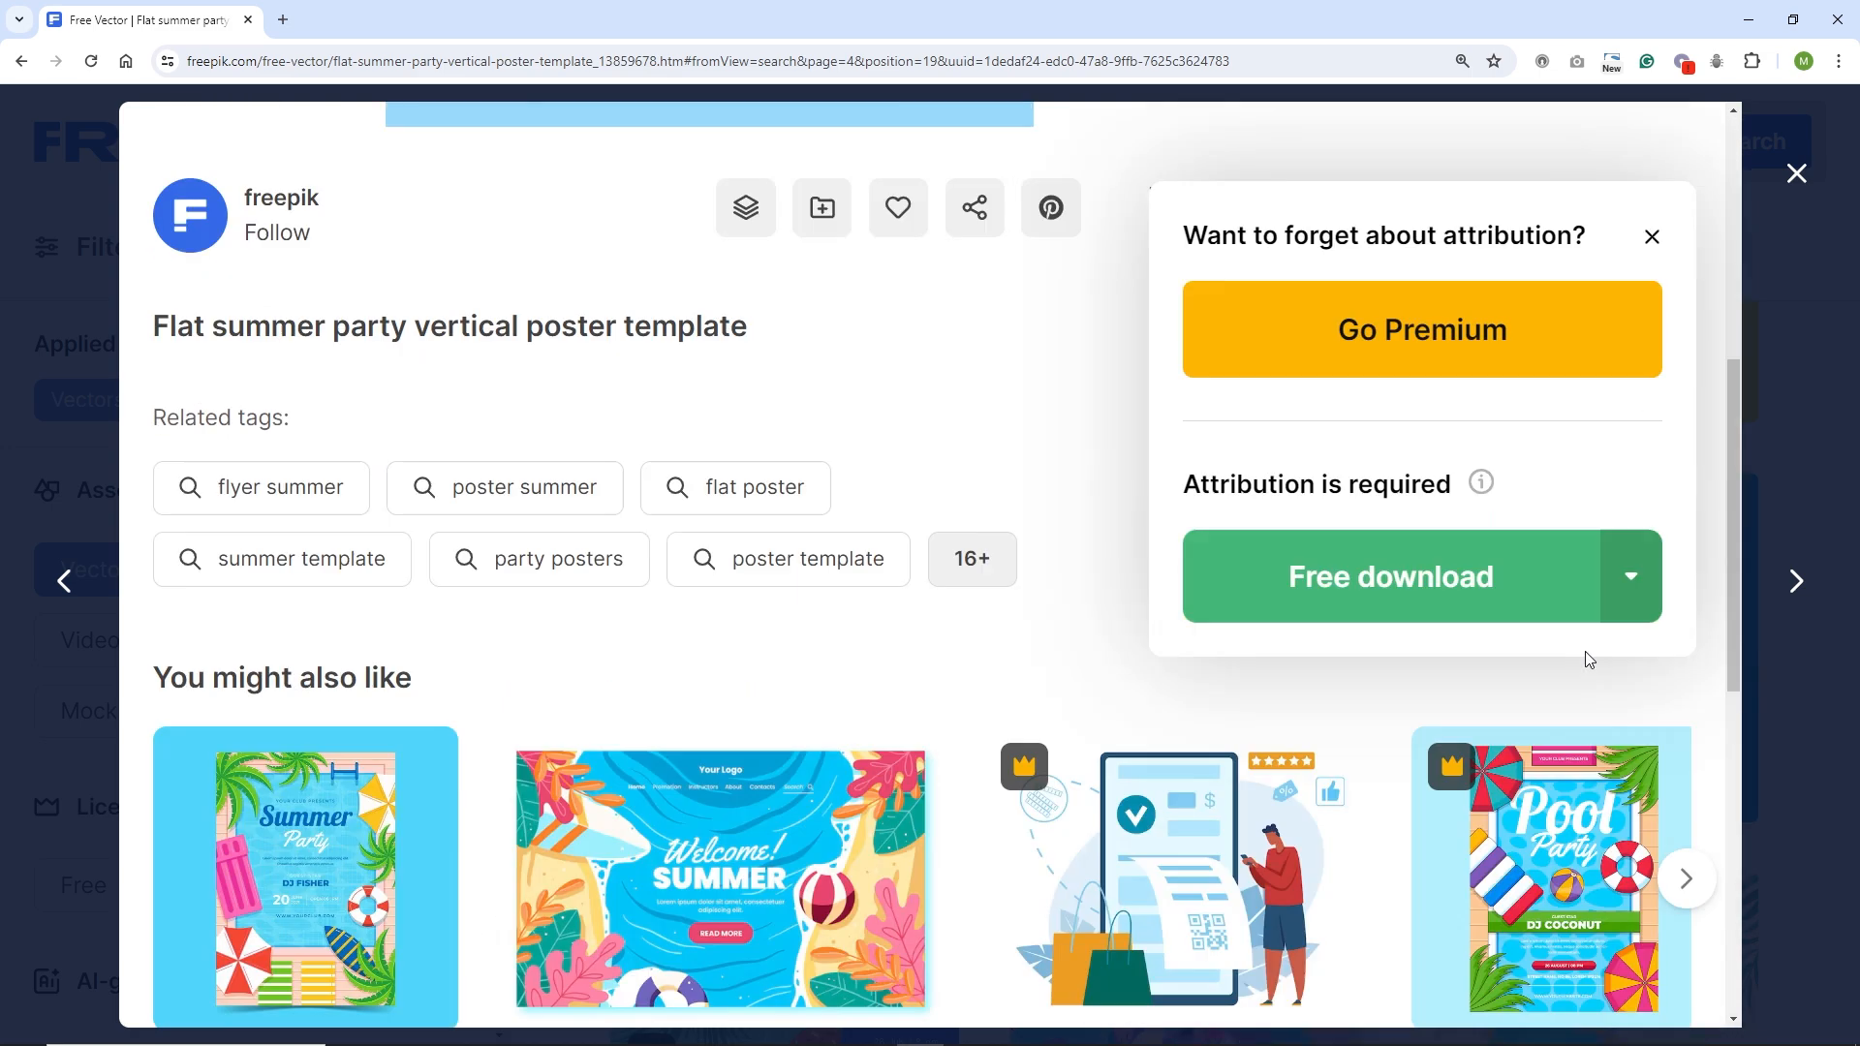
{"action": "scroll", "coordinate": [1491, 419], "scroll_direction": "up", "scroll_amount": 2}
{"action": "left_click", "coordinate": [1471, 378]}
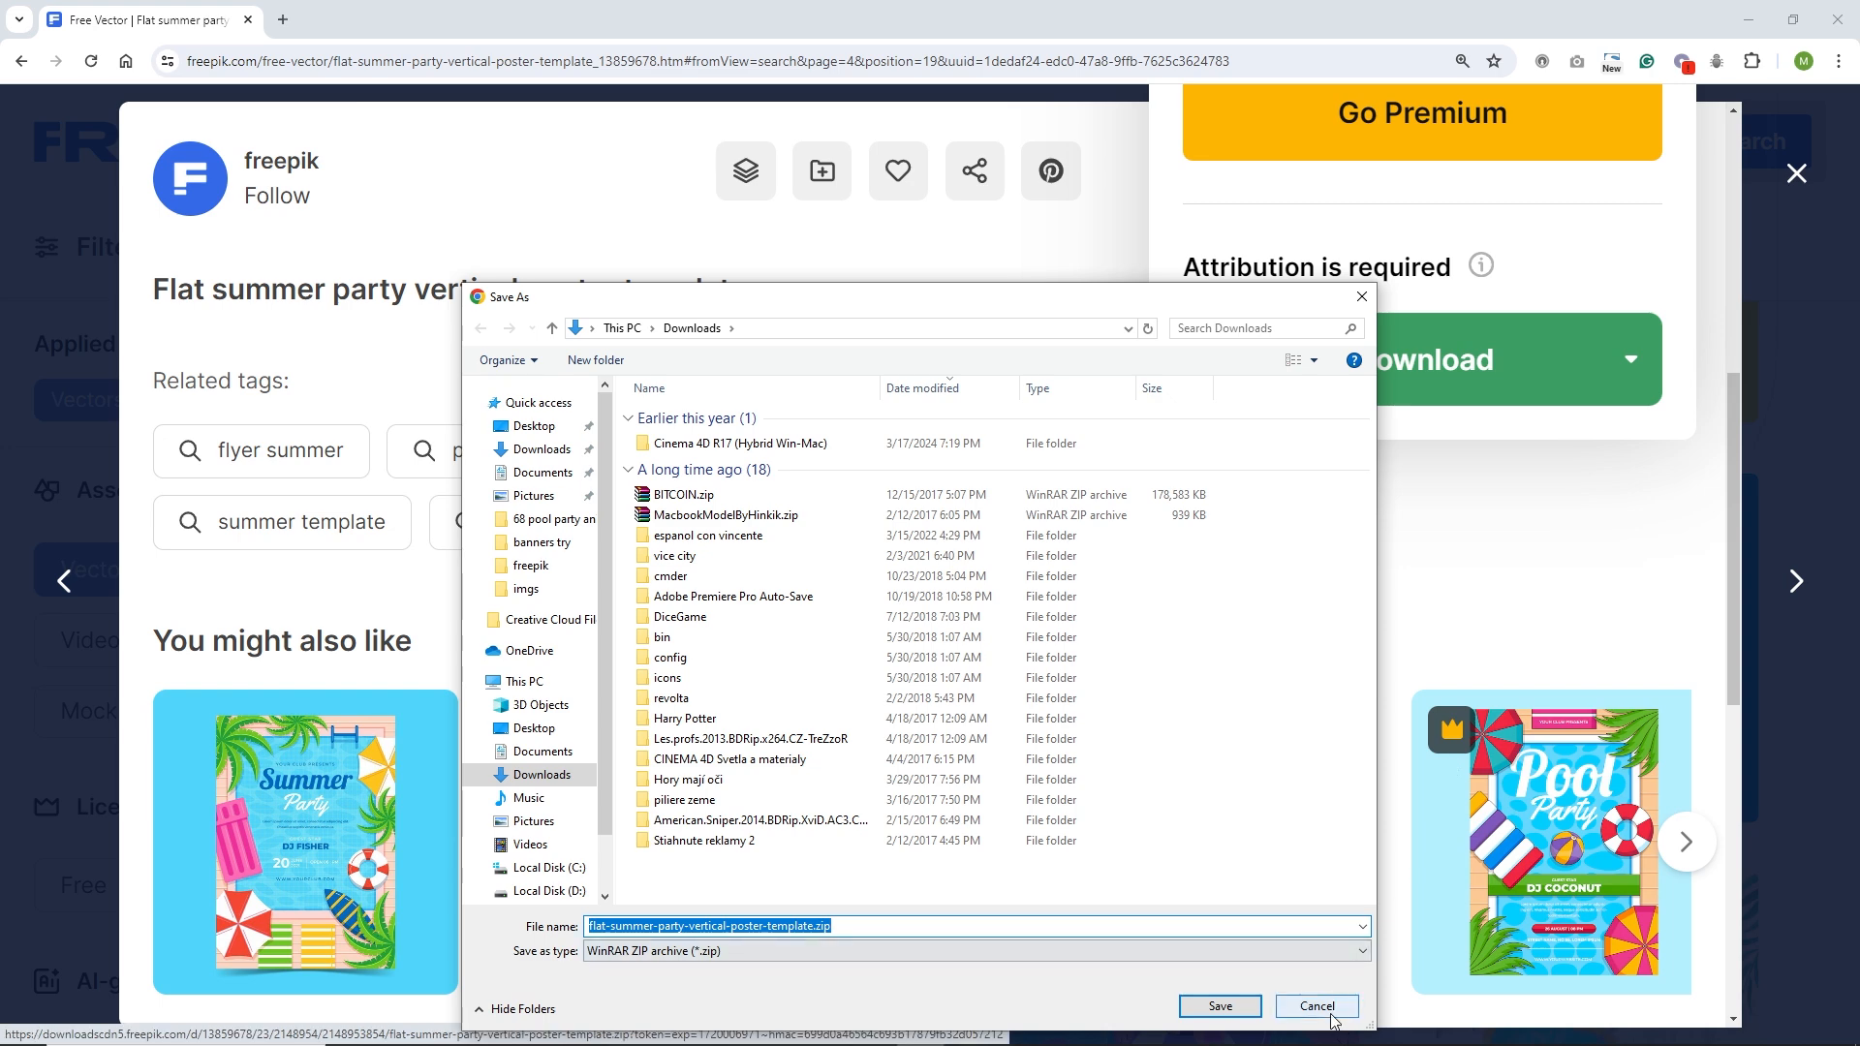
{"action": "left_click", "coordinate": [1329, 1009]}
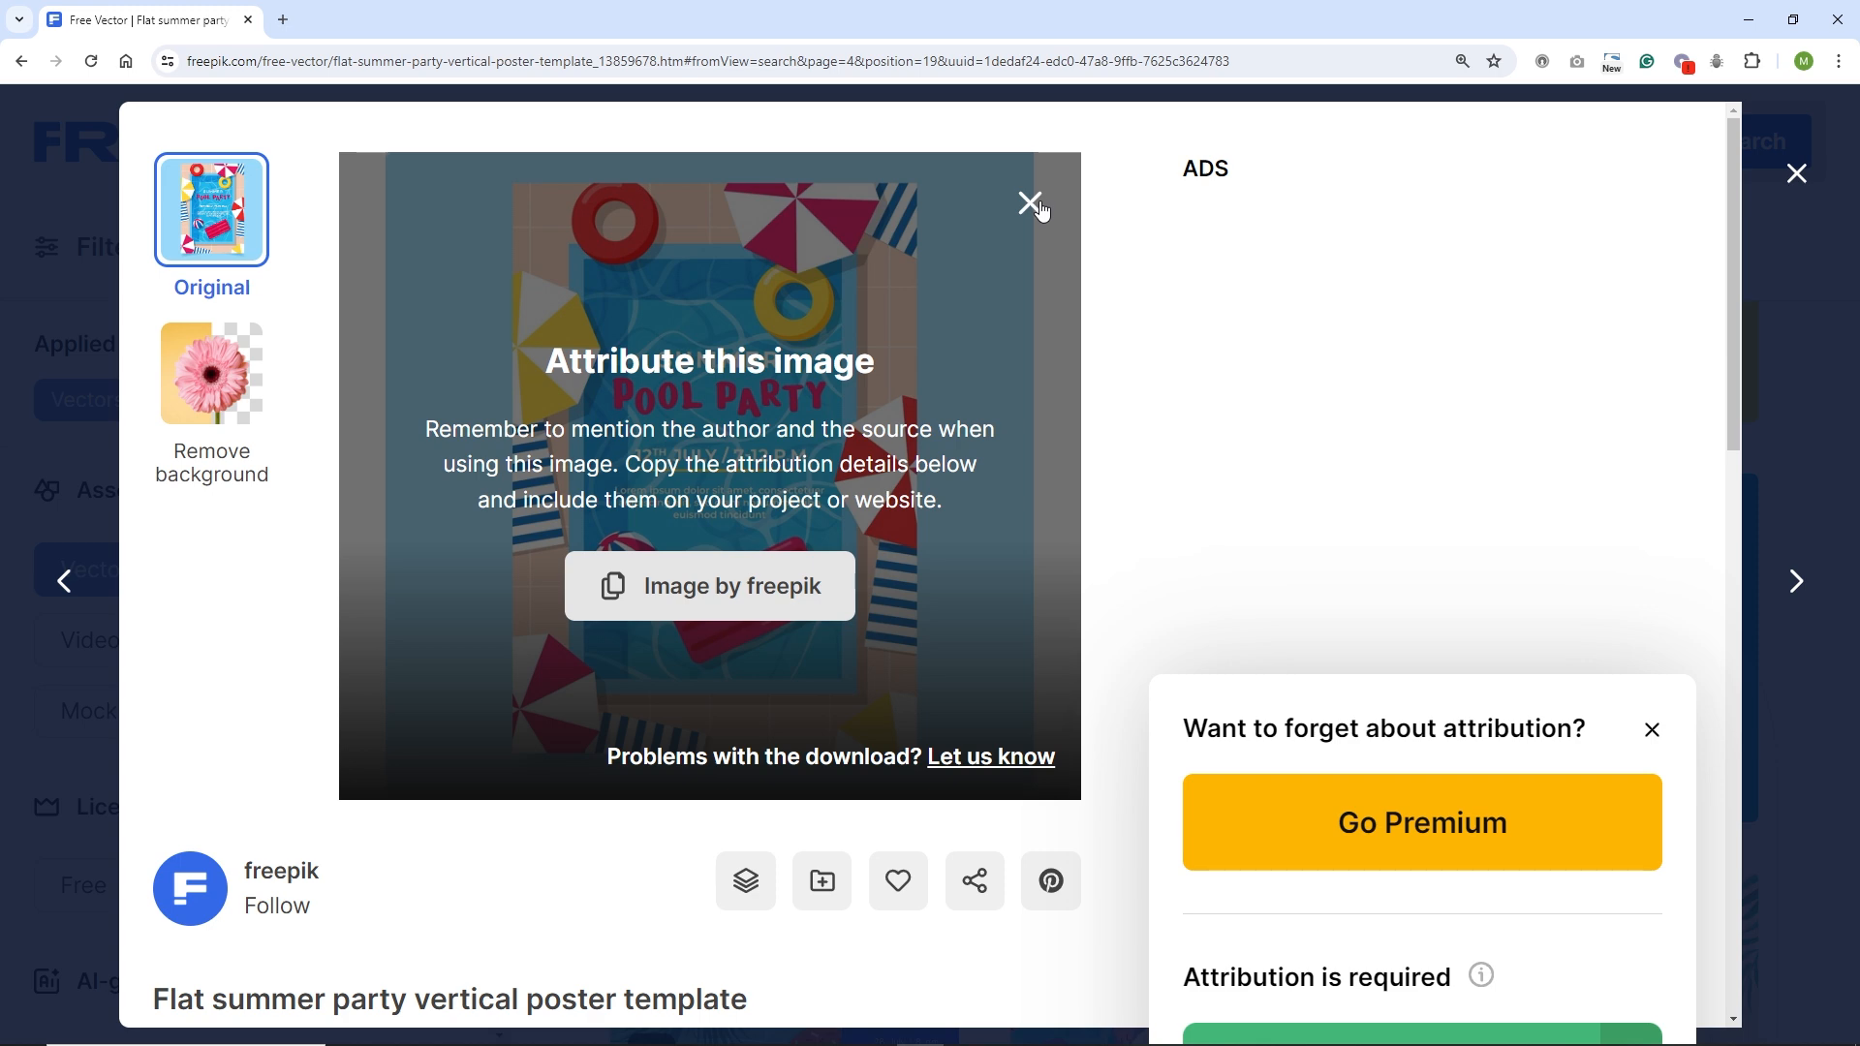
{"action": "left_click", "coordinate": [1031, 204]}
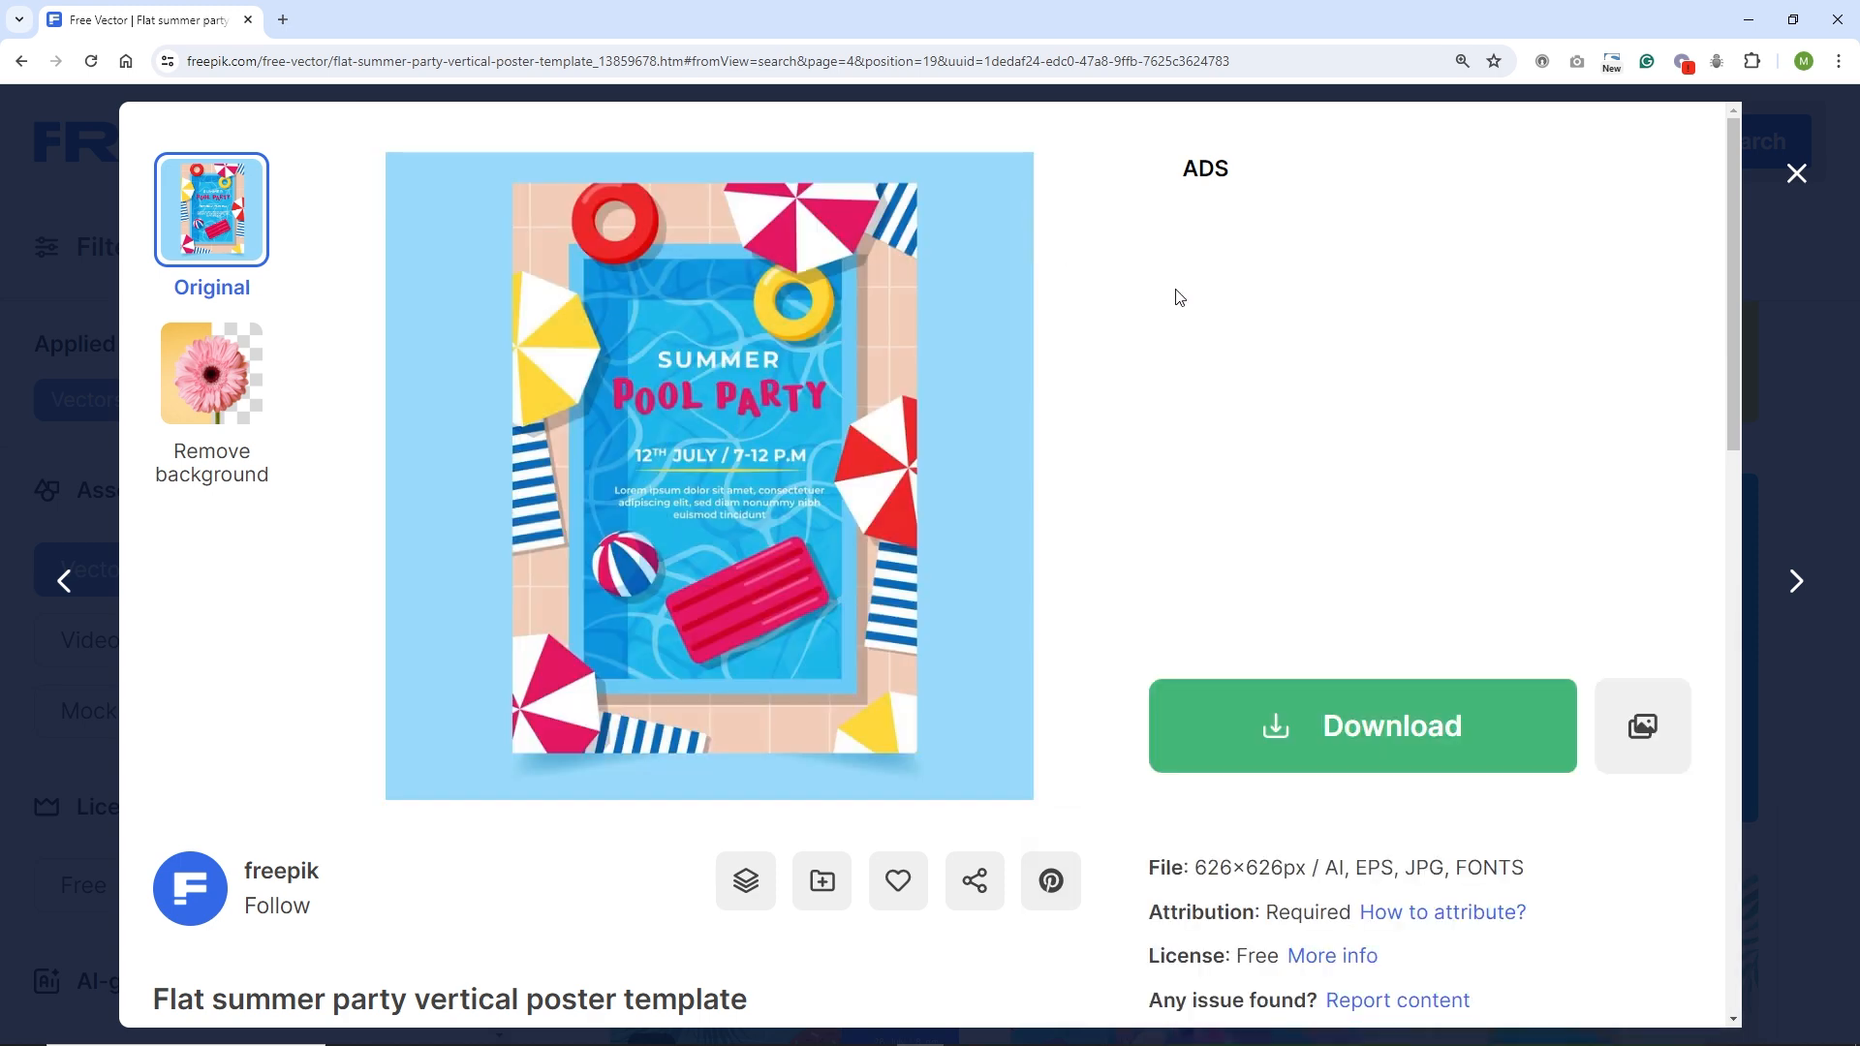
In File Explorer, extract the flat summer party poster template archive directly into the tutorial's freepik folder
{"action": "mouse_move", "coordinate": [630, 1042]}
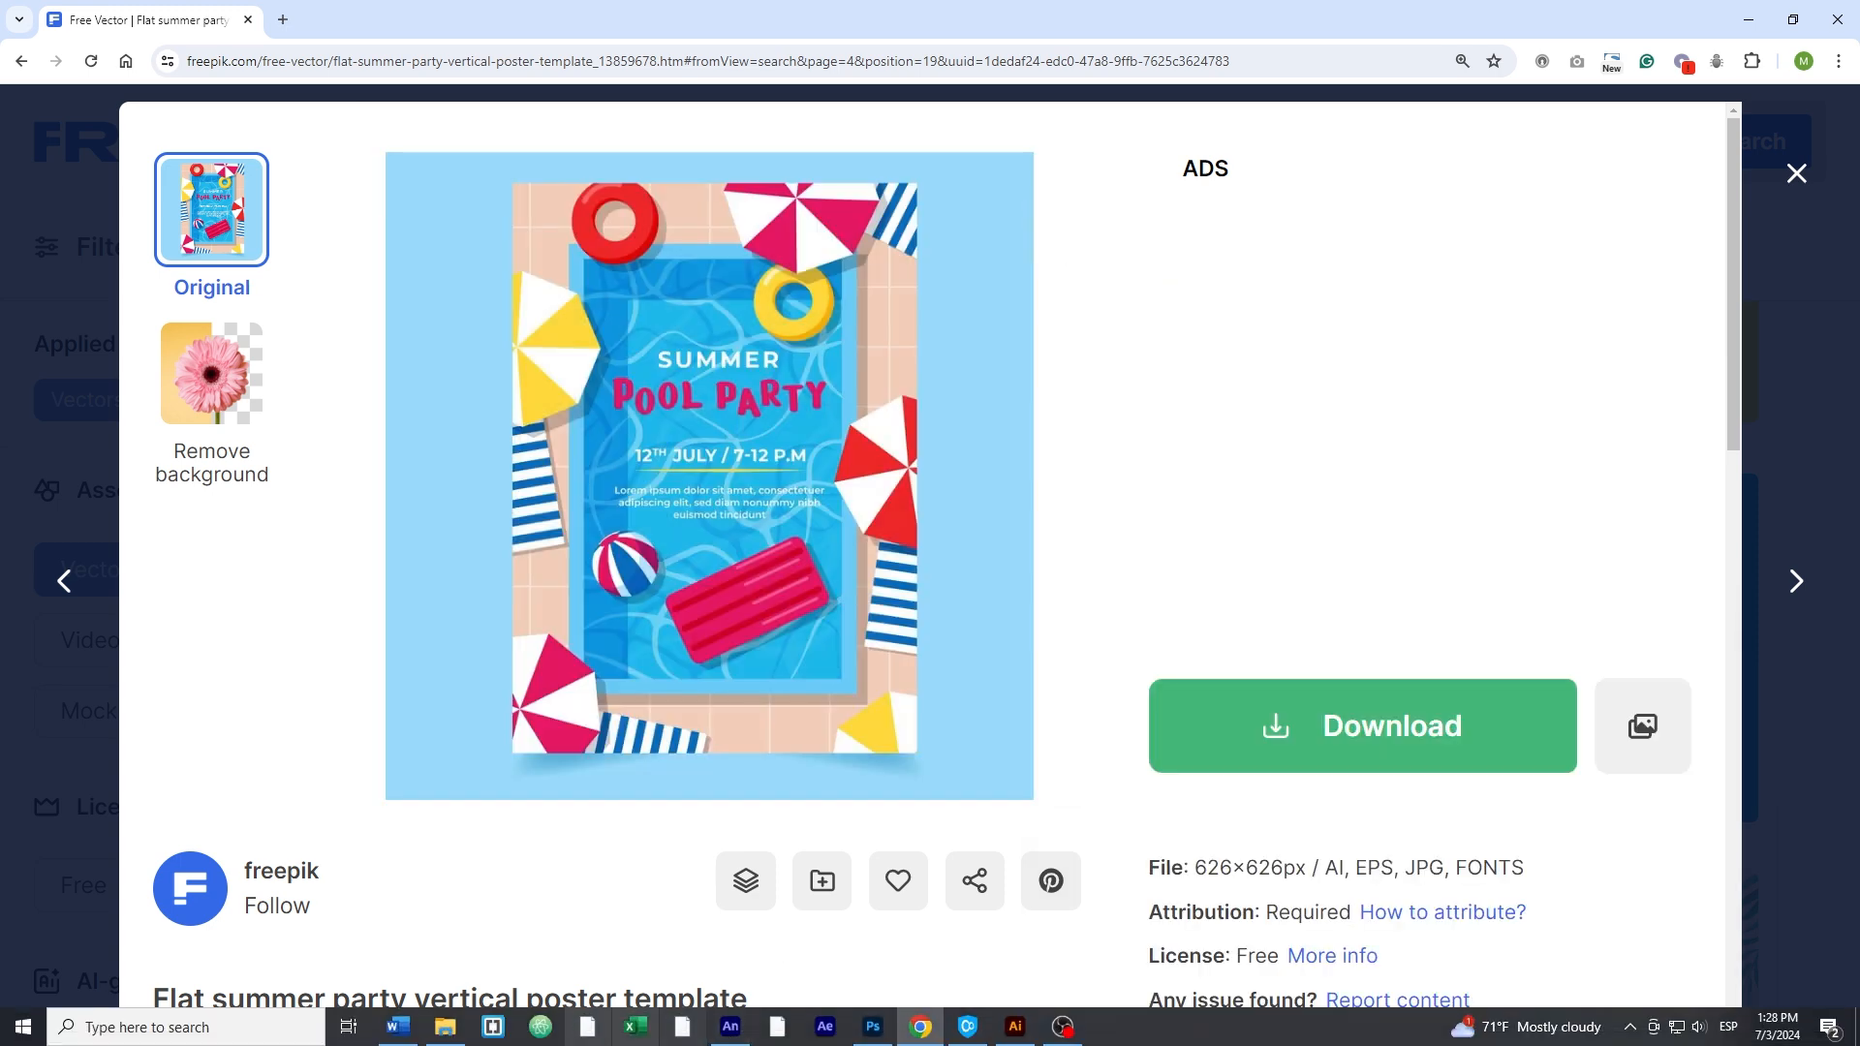
{"action": "left_click", "coordinate": [453, 1035]}
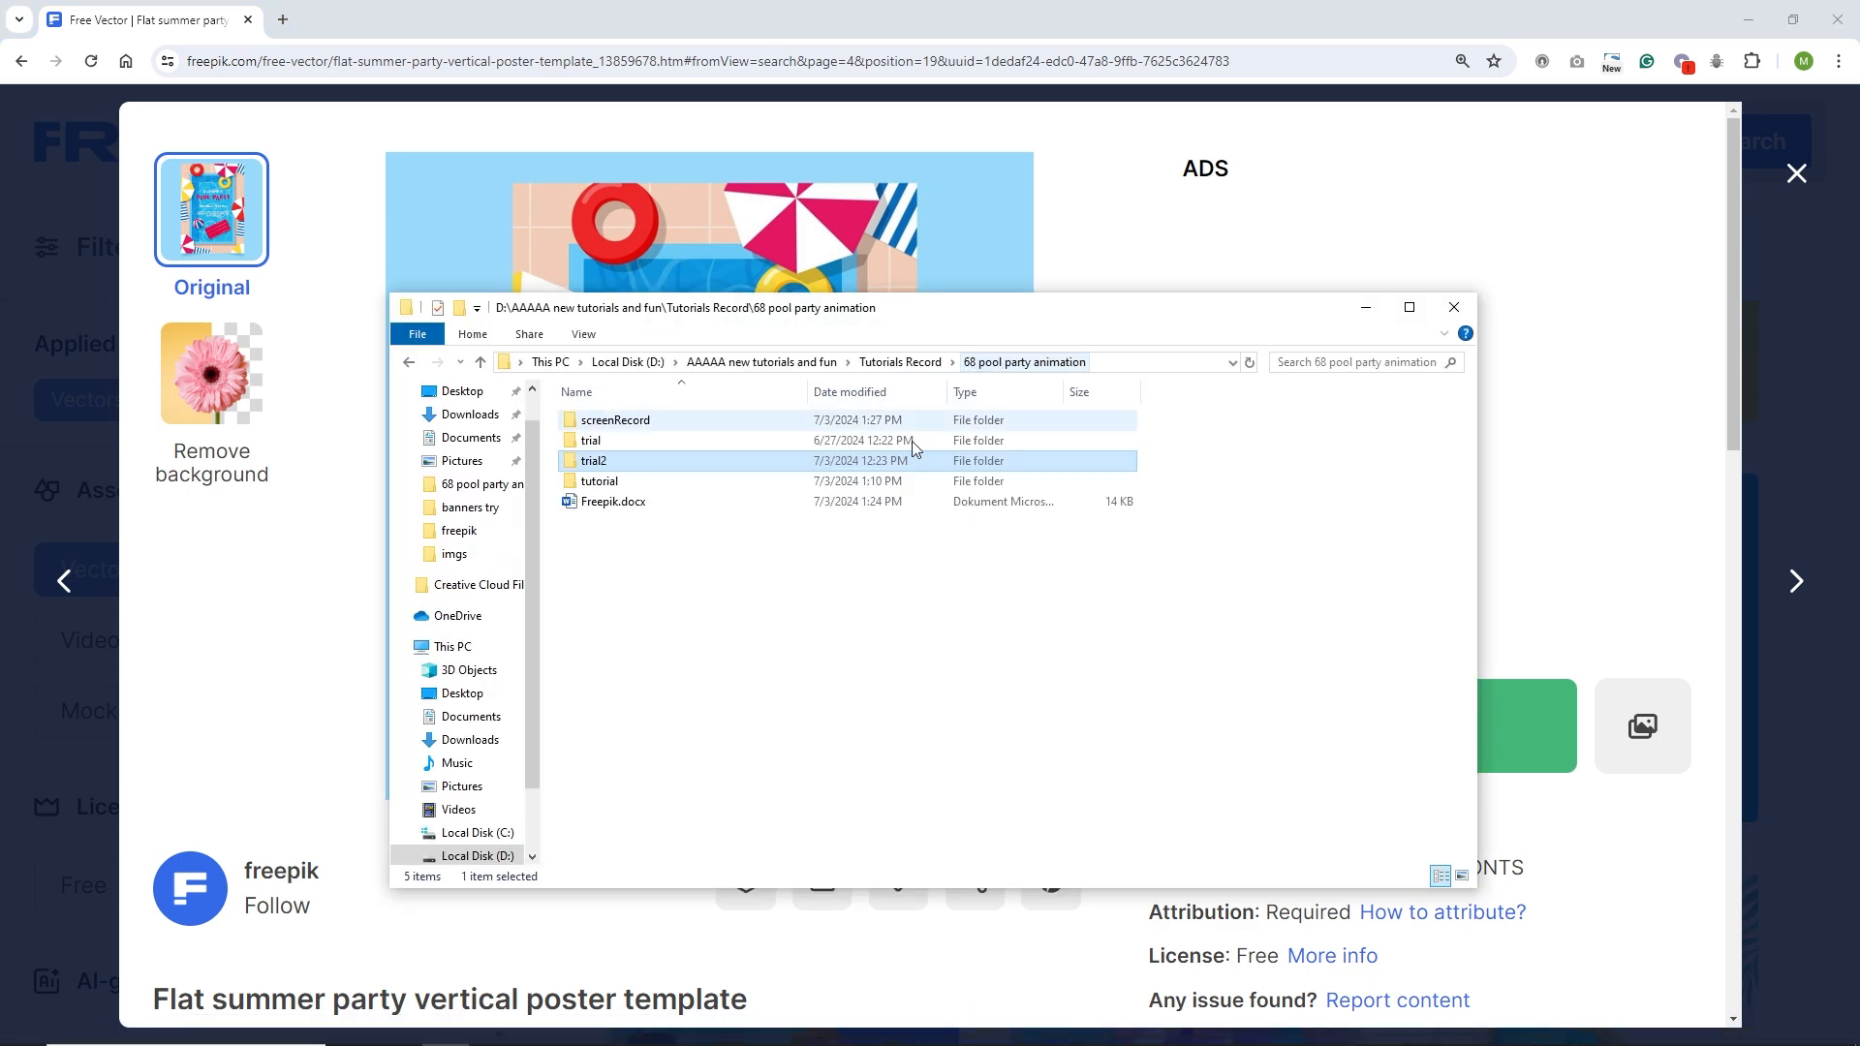
{"action": "double_click", "coordinate": [620, 477]}
{"action": "double_click", "coordinate": [614, 423]}
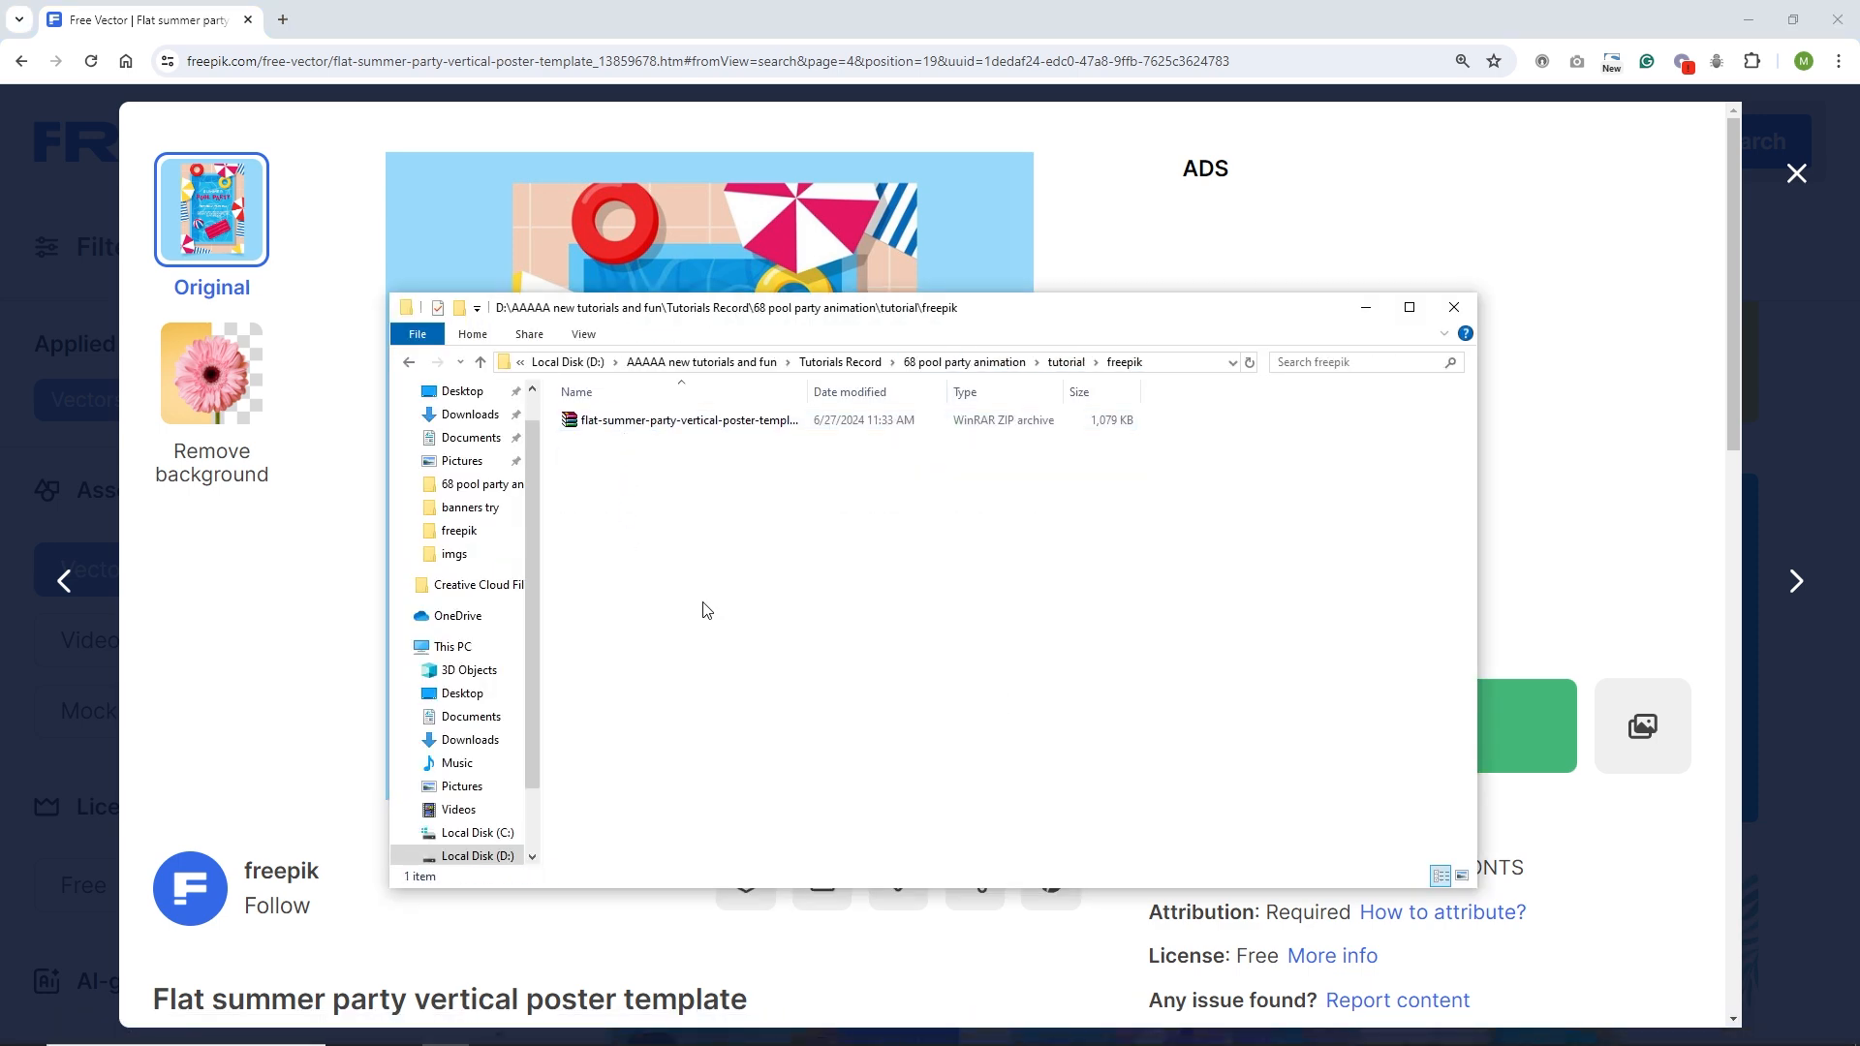
{"action": "left_click", "coordinate": [647, 422]}
{"action": "right_click", "coordinate": [642, 418]}
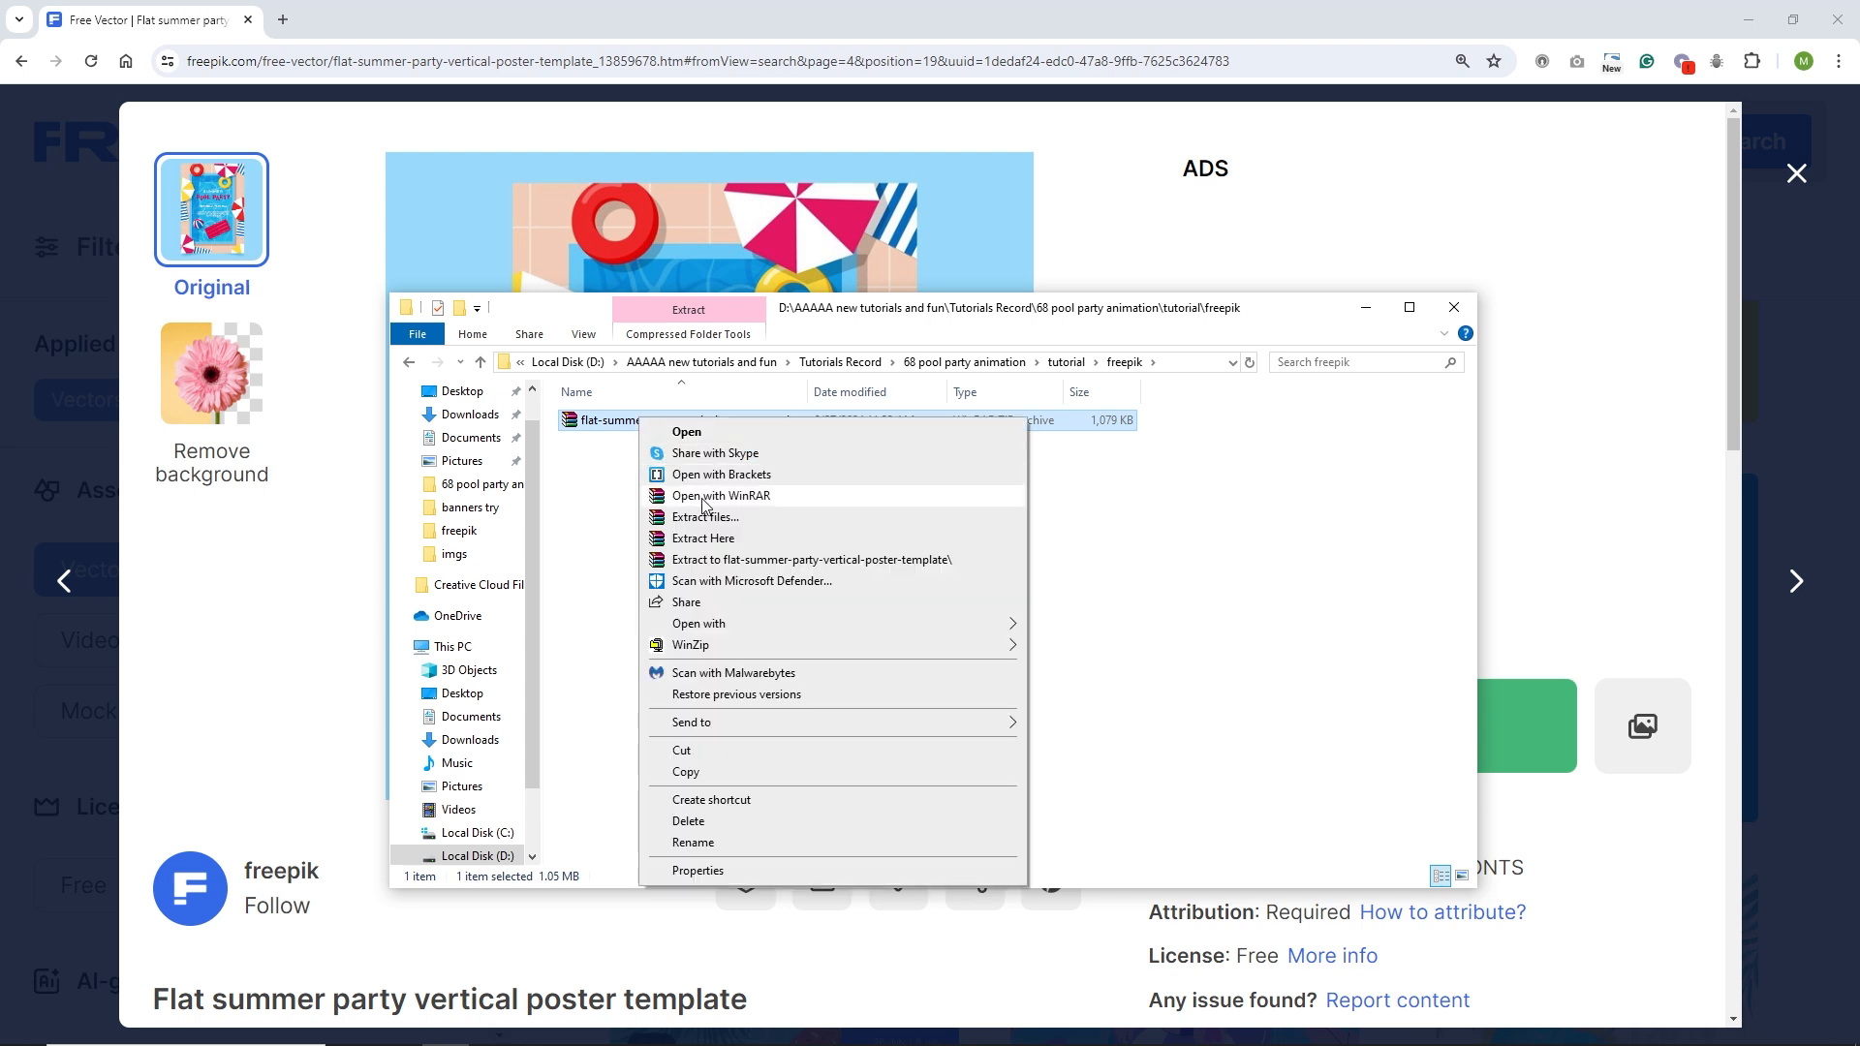
{"action": "left_click", "coordinate": [705, 538]}
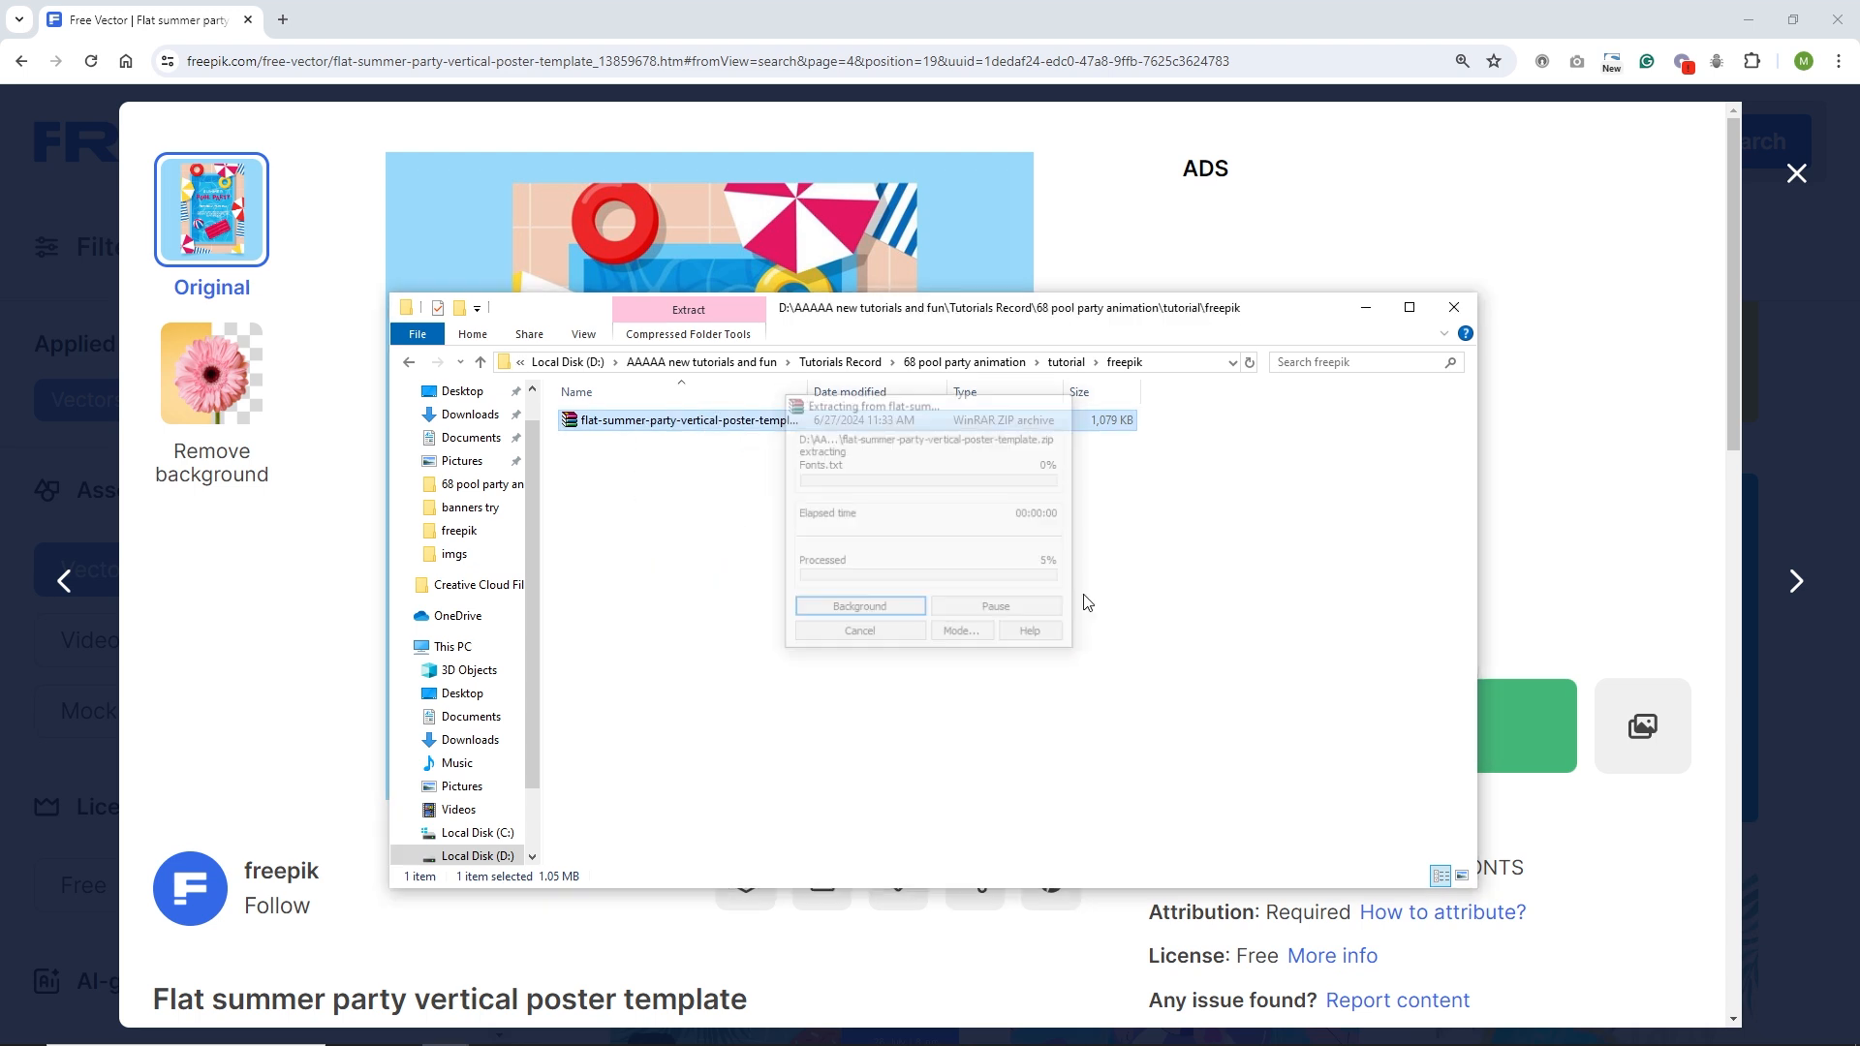
{"action": "left_click", "coordinate": [741, 600]}
Open 5393317.ai in Illustrator without replacing or activating the missing fonts, and clear the workspace around the artboard
{"action": "left_click", "coordinate": [620, 443]}
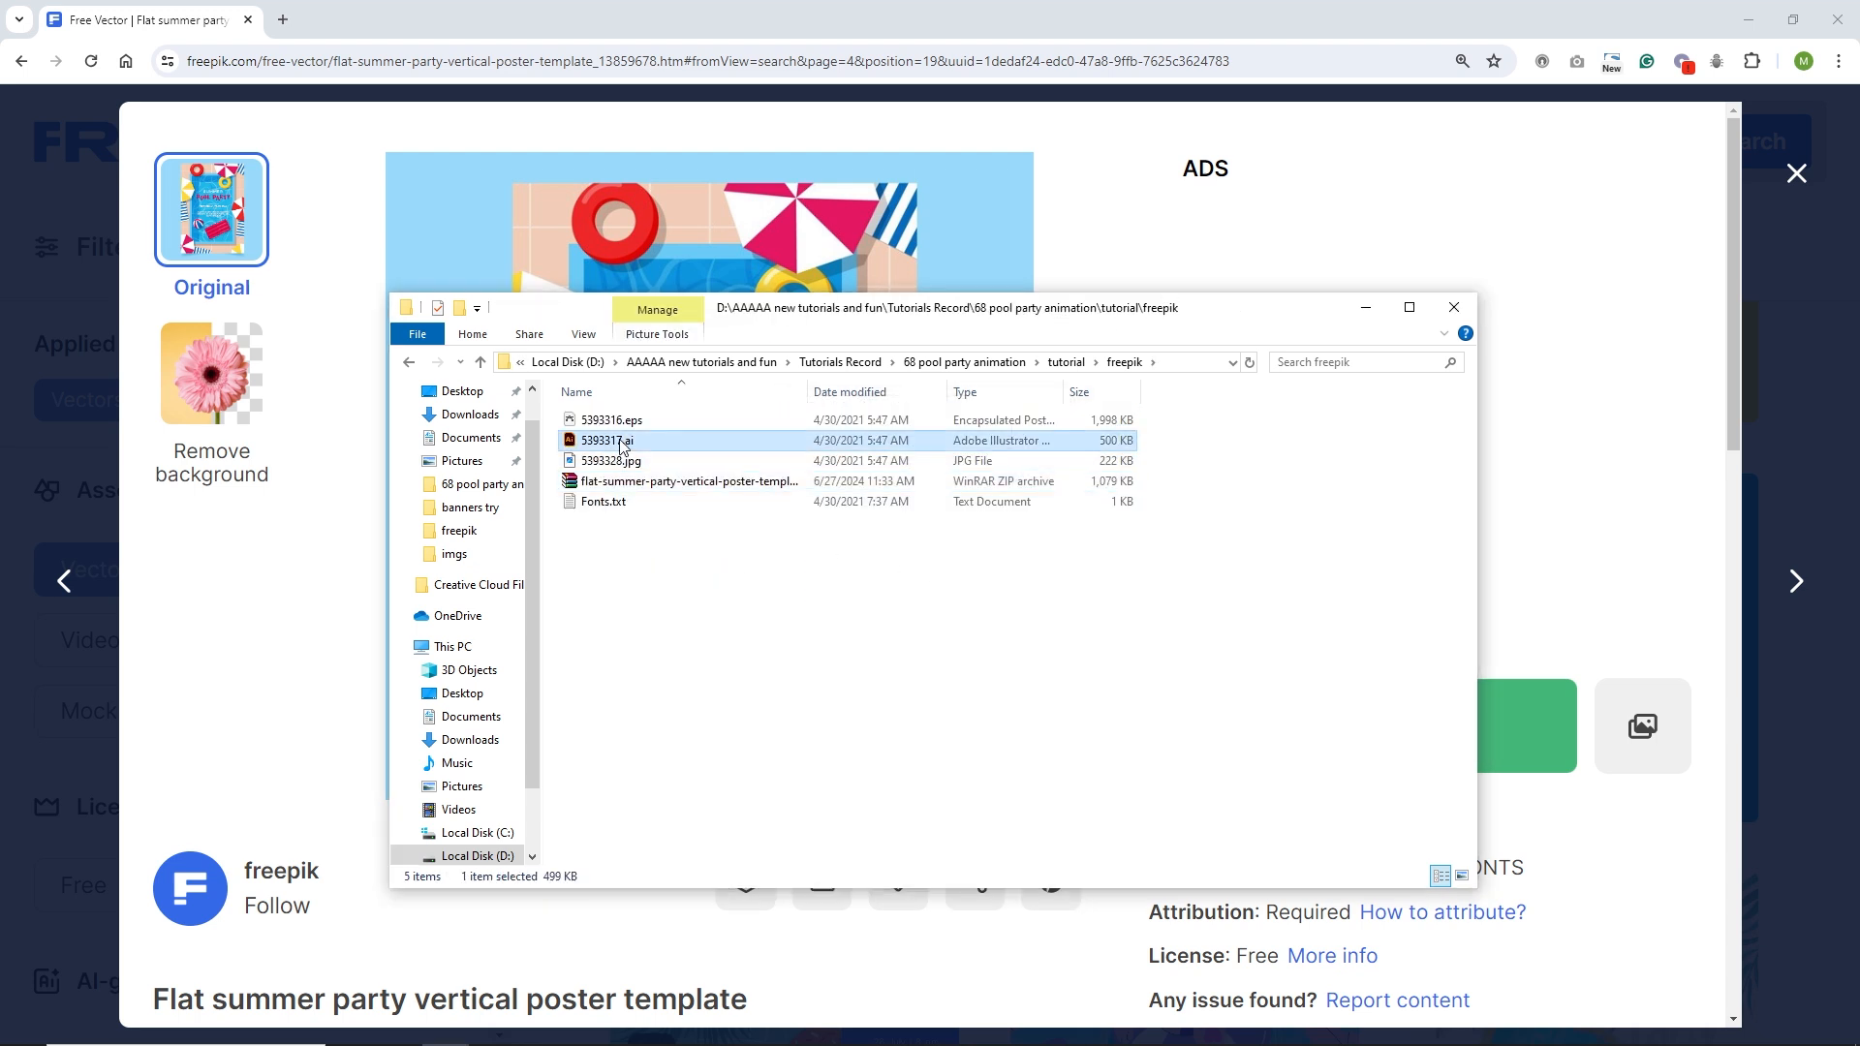
{"action": "double_click", "coordinate": [620, 441]}
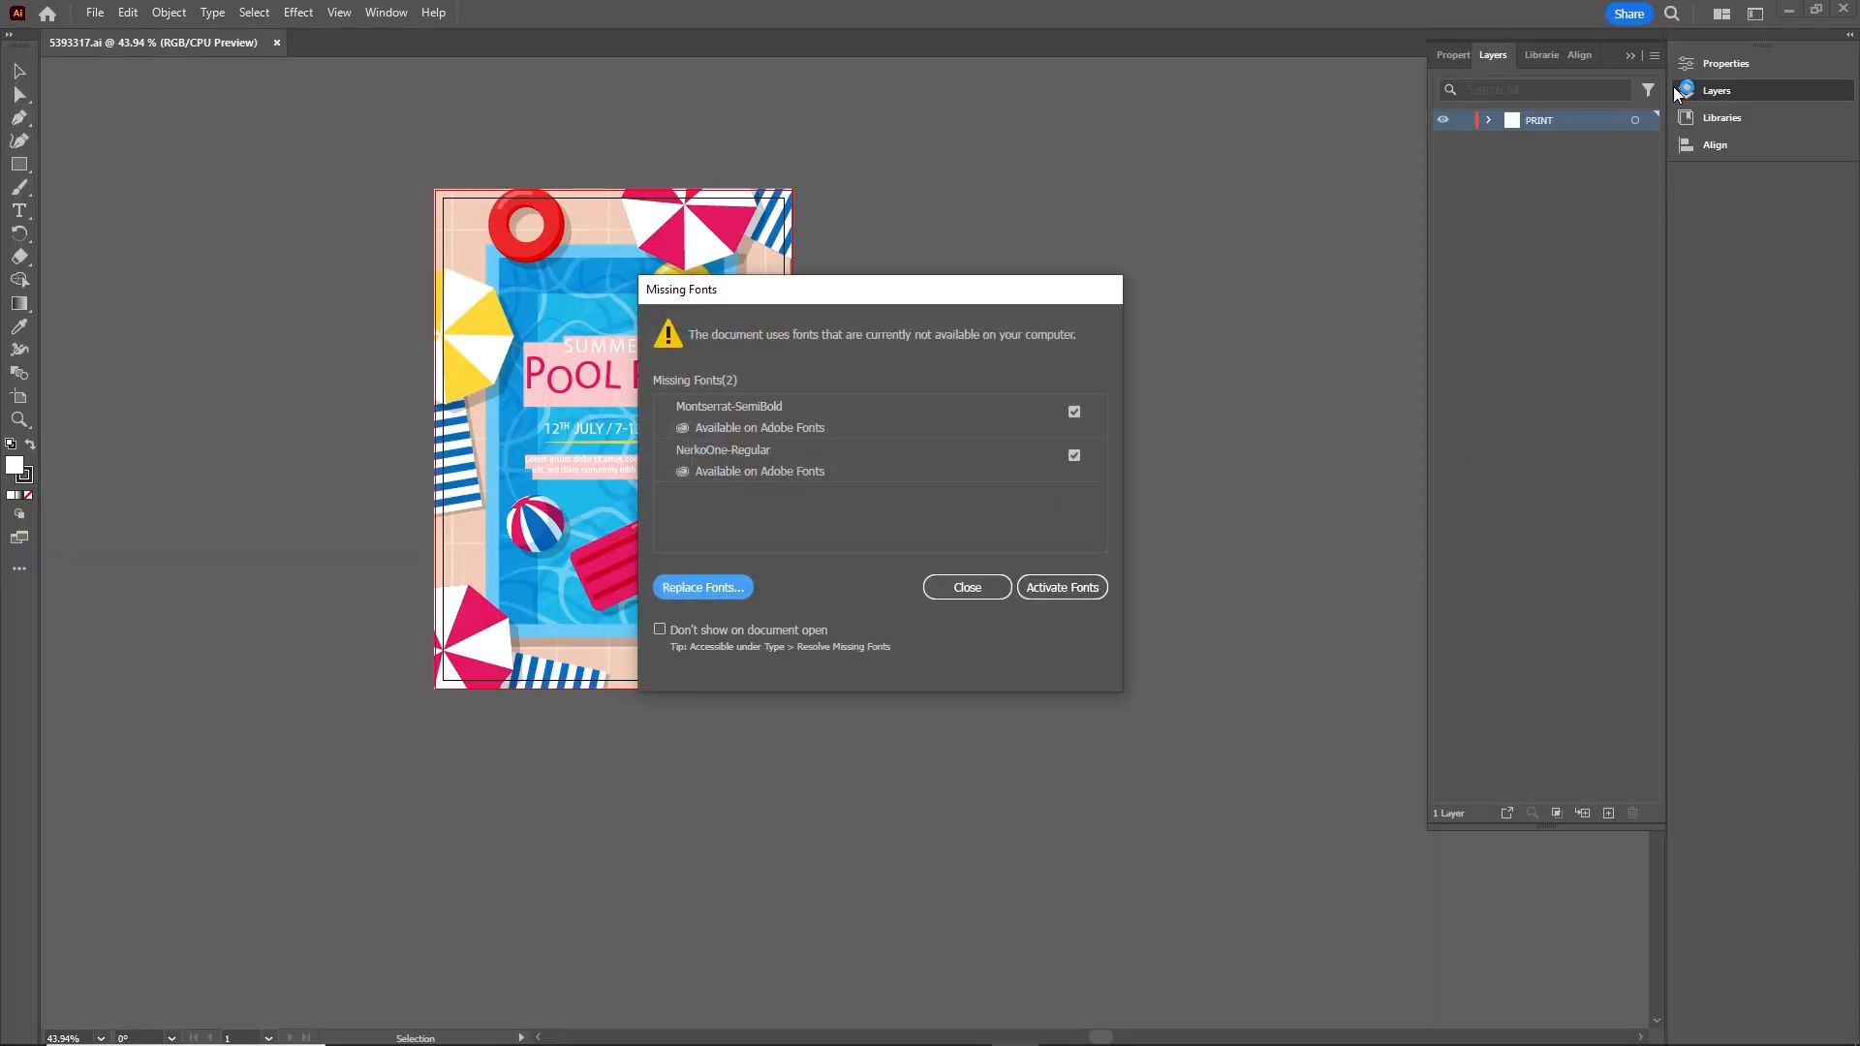
{"action": "left_click", "coordinate": [977, 592]}
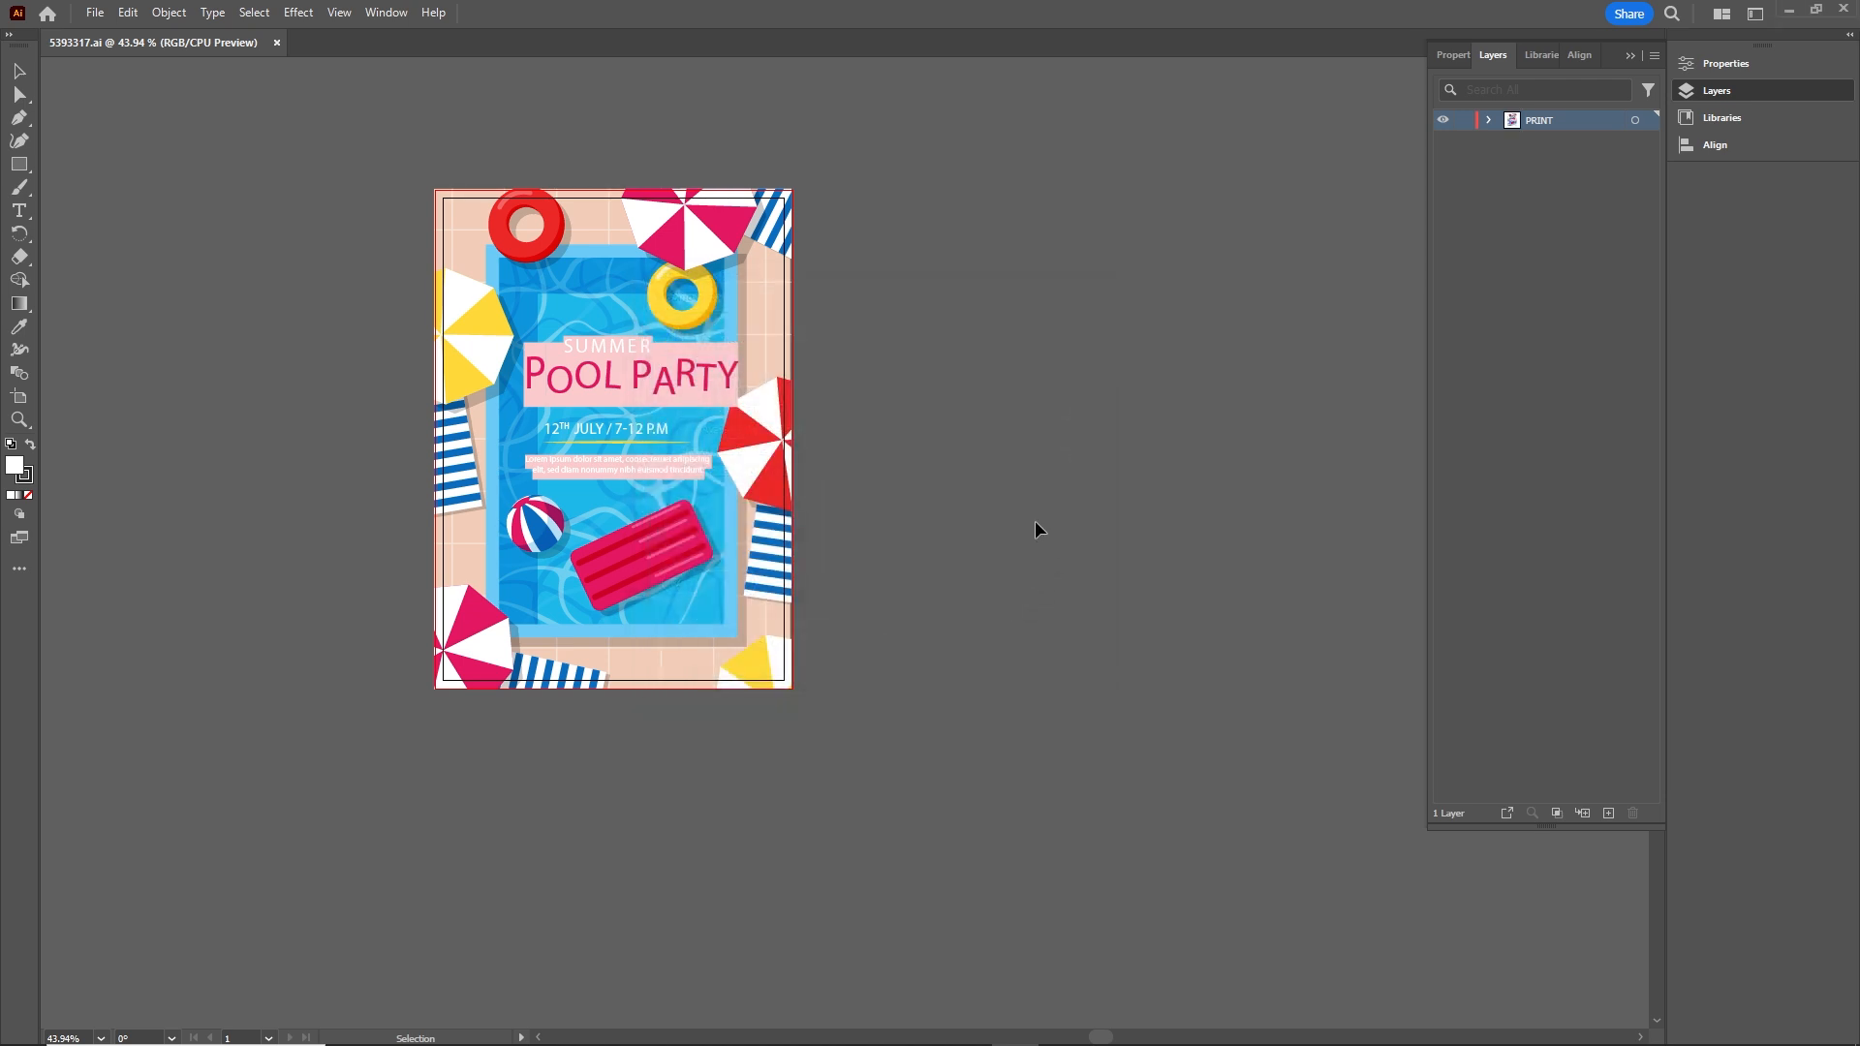
{"action": "left_click", "coordinate": [1630, 53]}
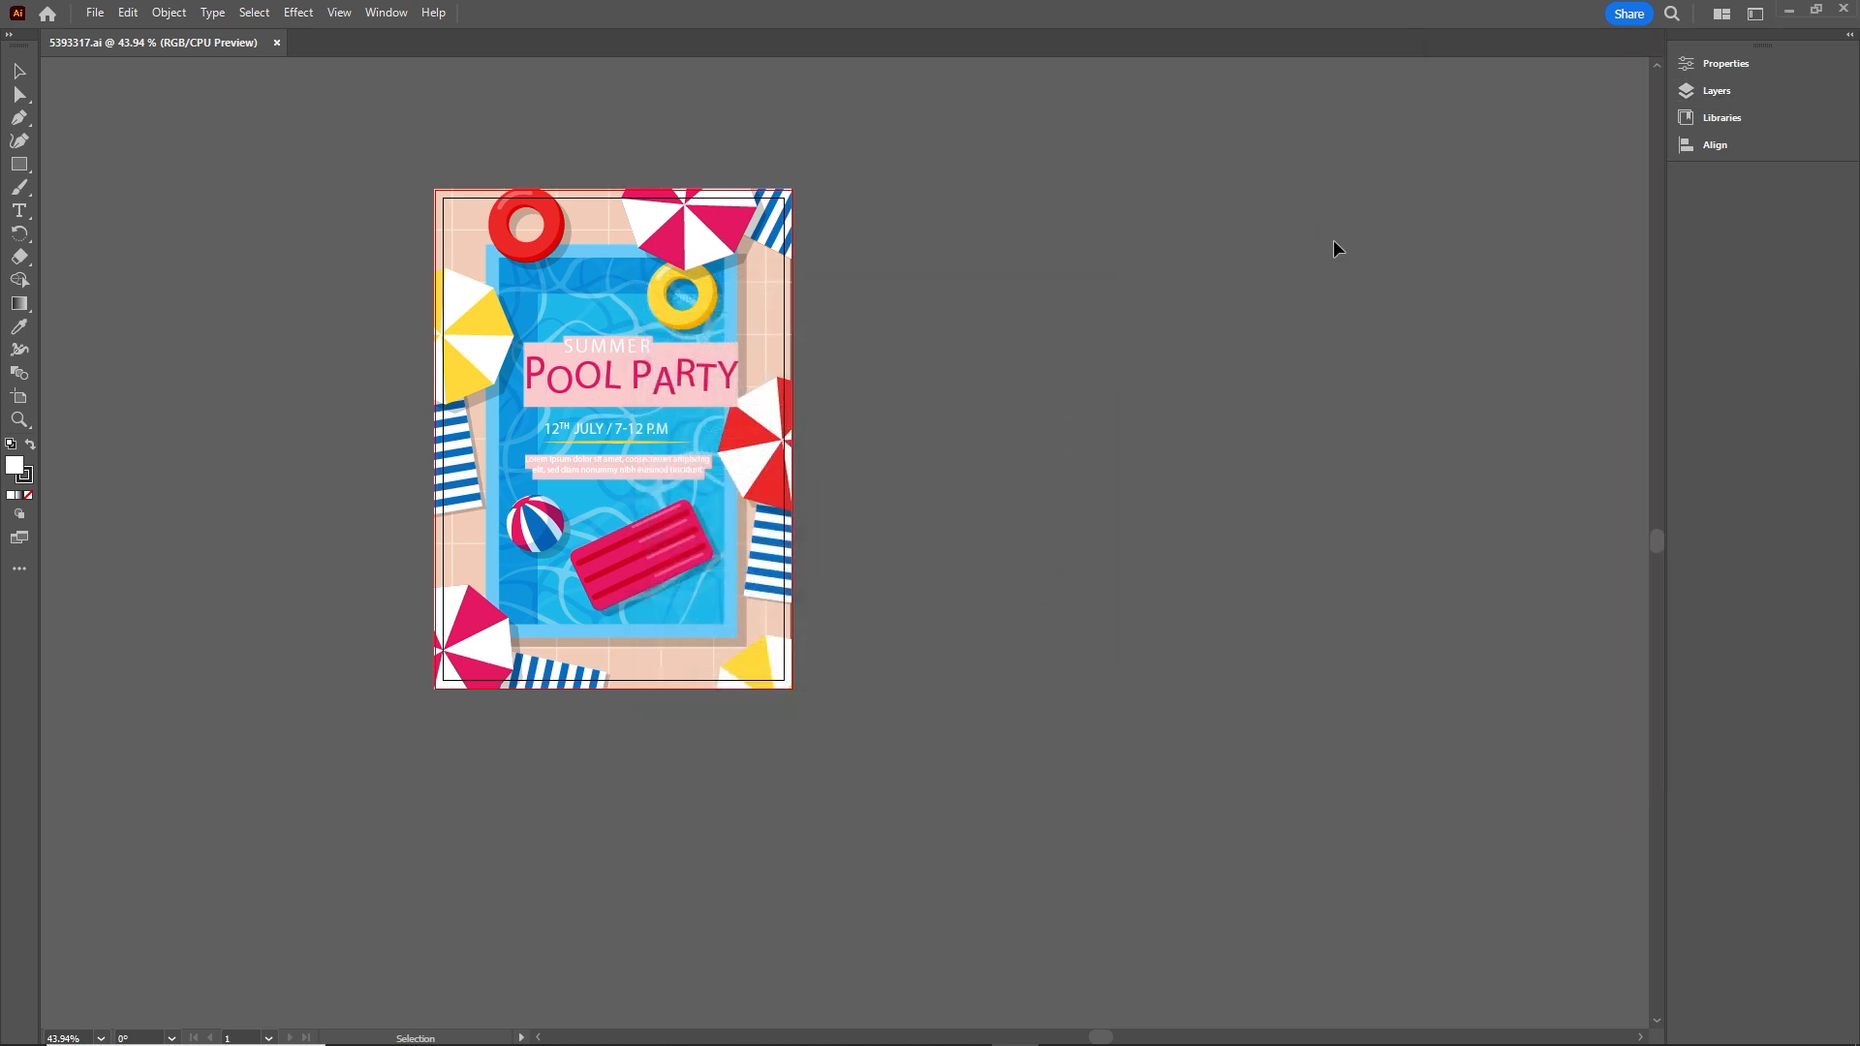
Create a new 400 x 600 px web document with one artboard, RGB color and 72 ppi raster effects
{"action": "key", "text": "ctrl+n"}
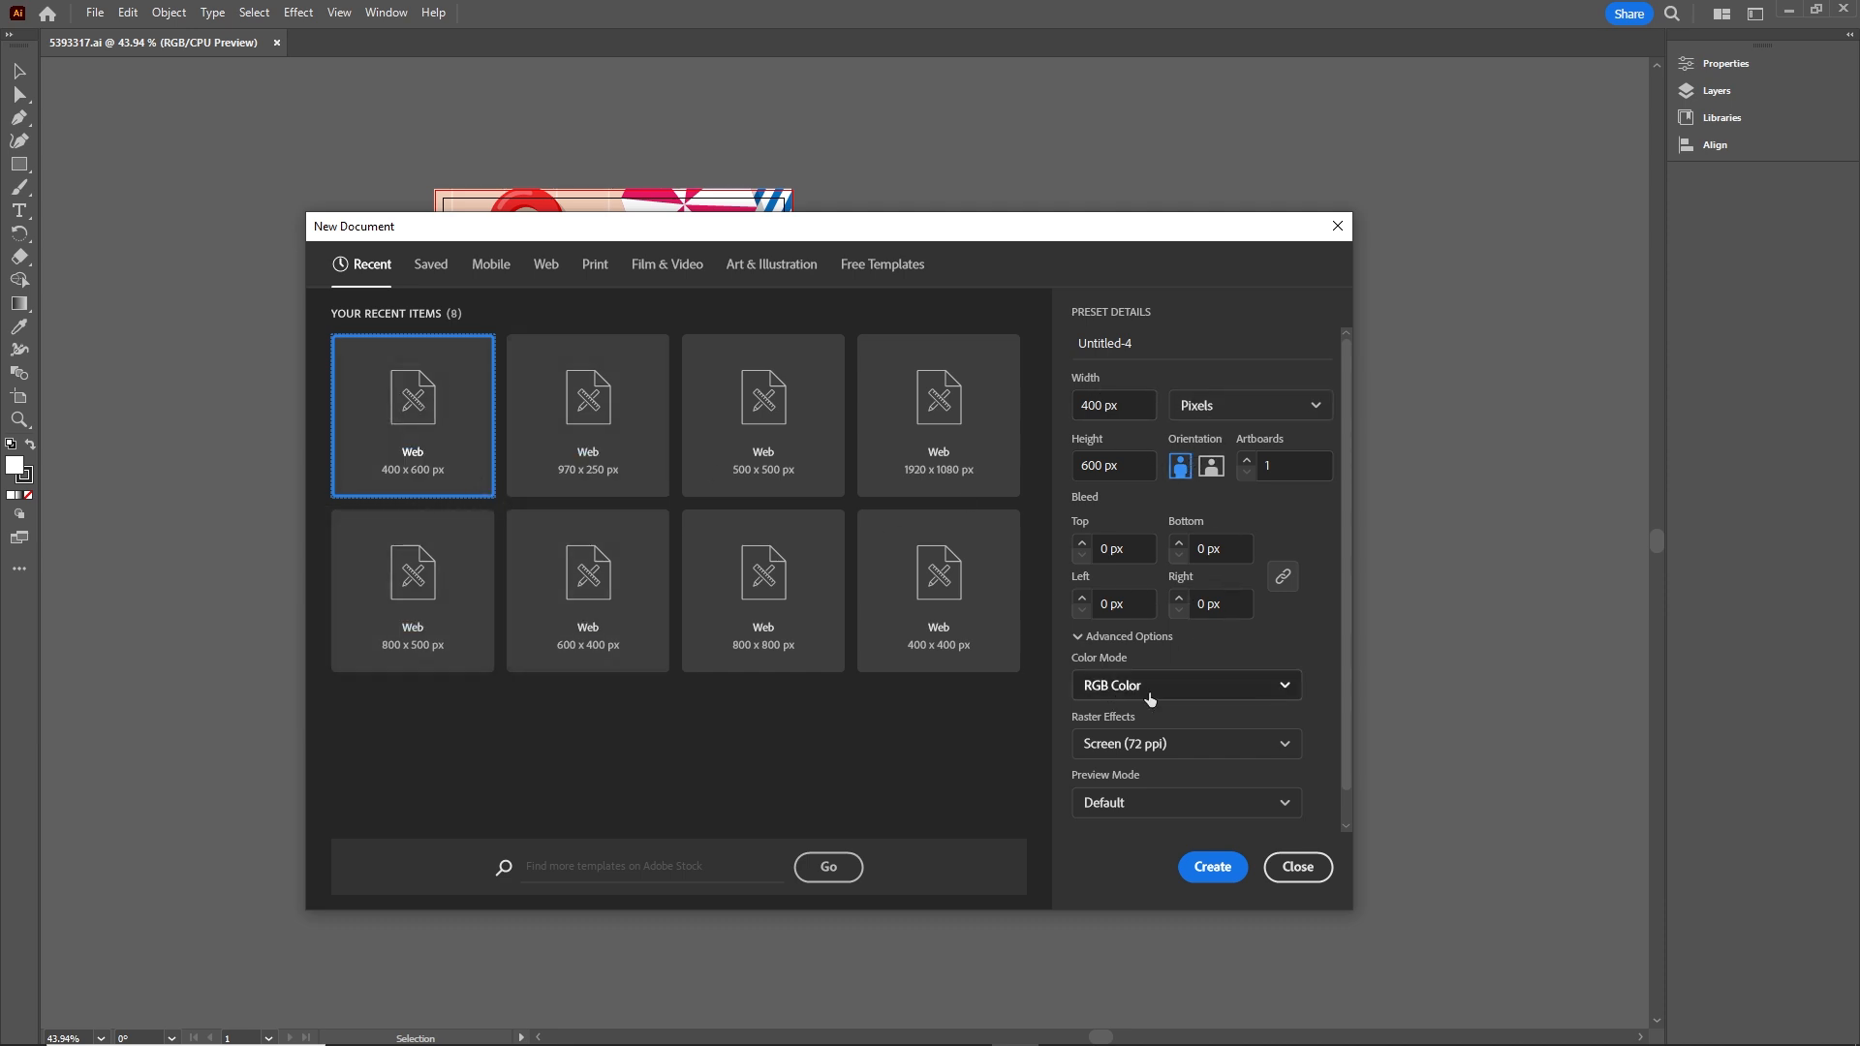
{"action": "left_click", "coordinate": [1225, 868]}
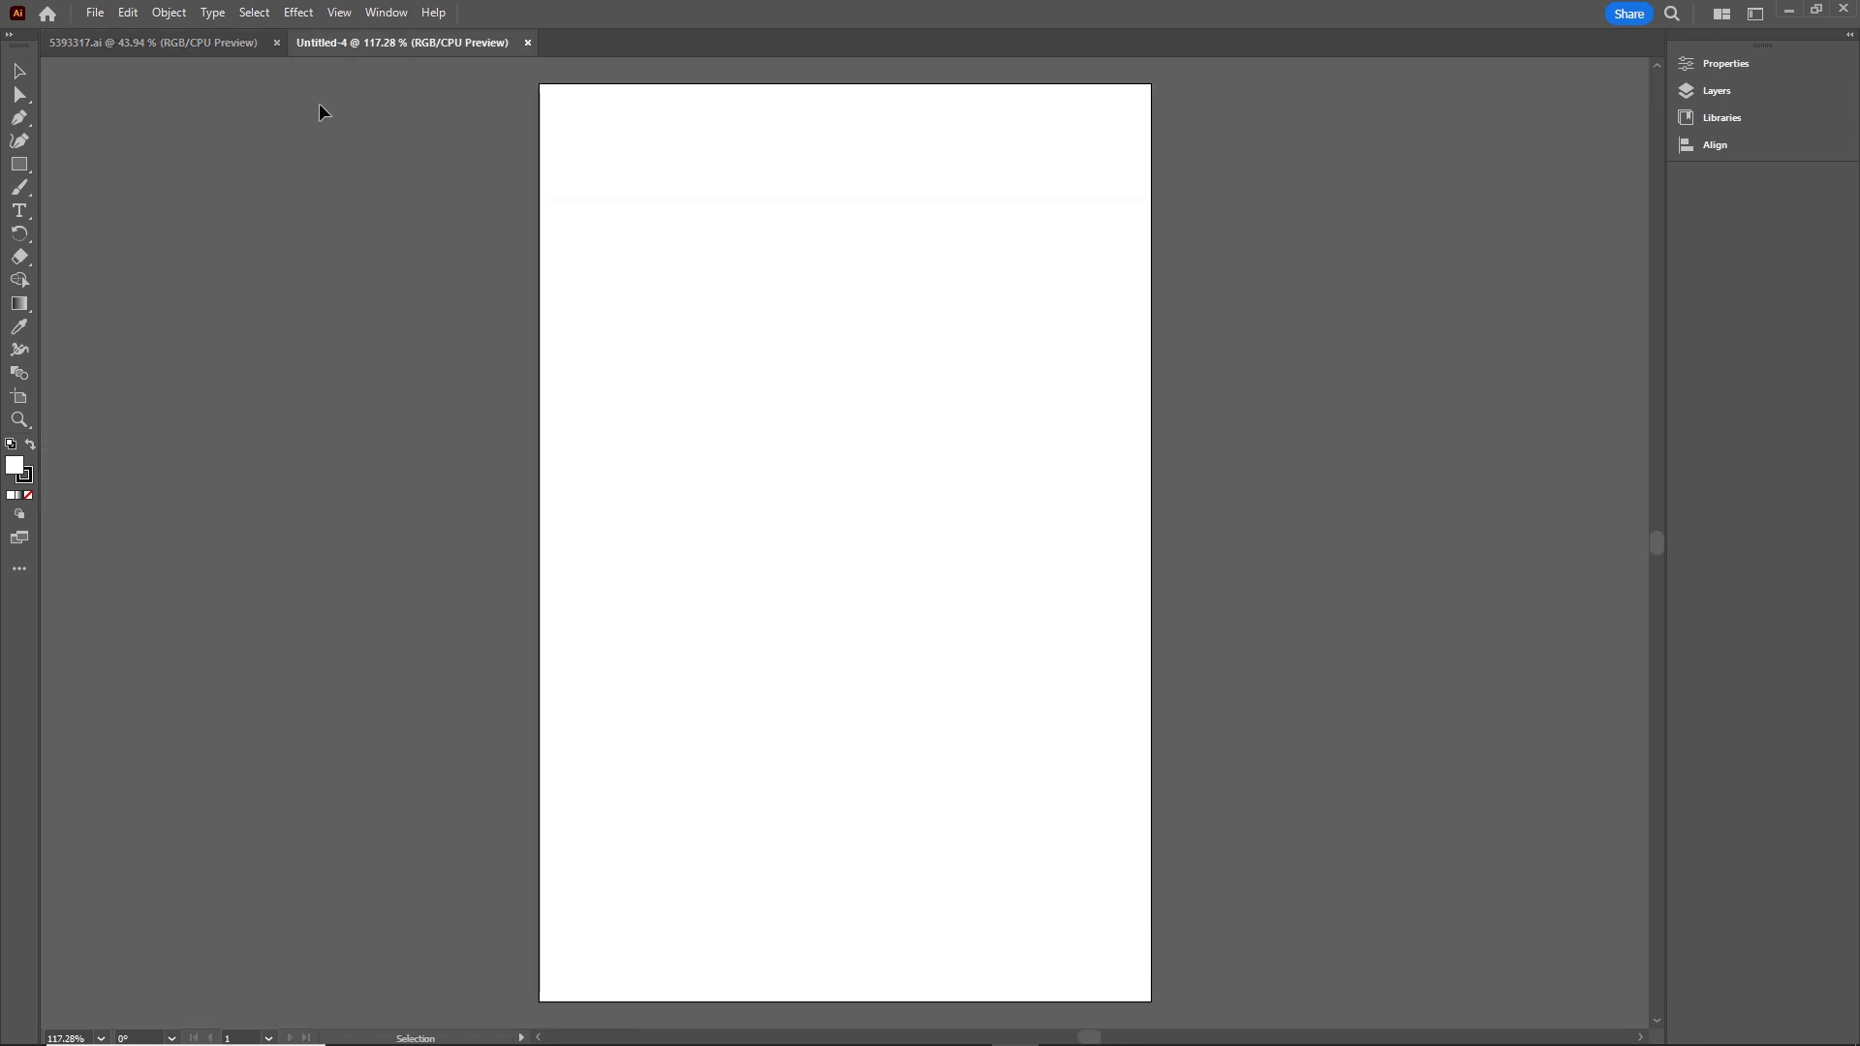
Return to the 5393317.ai poster document and select the whole poster artwork
{"action": "left_click", "coordinate": [190, 43]}
{"action": "scroll", "coordinate": [701, 448], "scroll_direction": "left", "scroll_amount": 1}
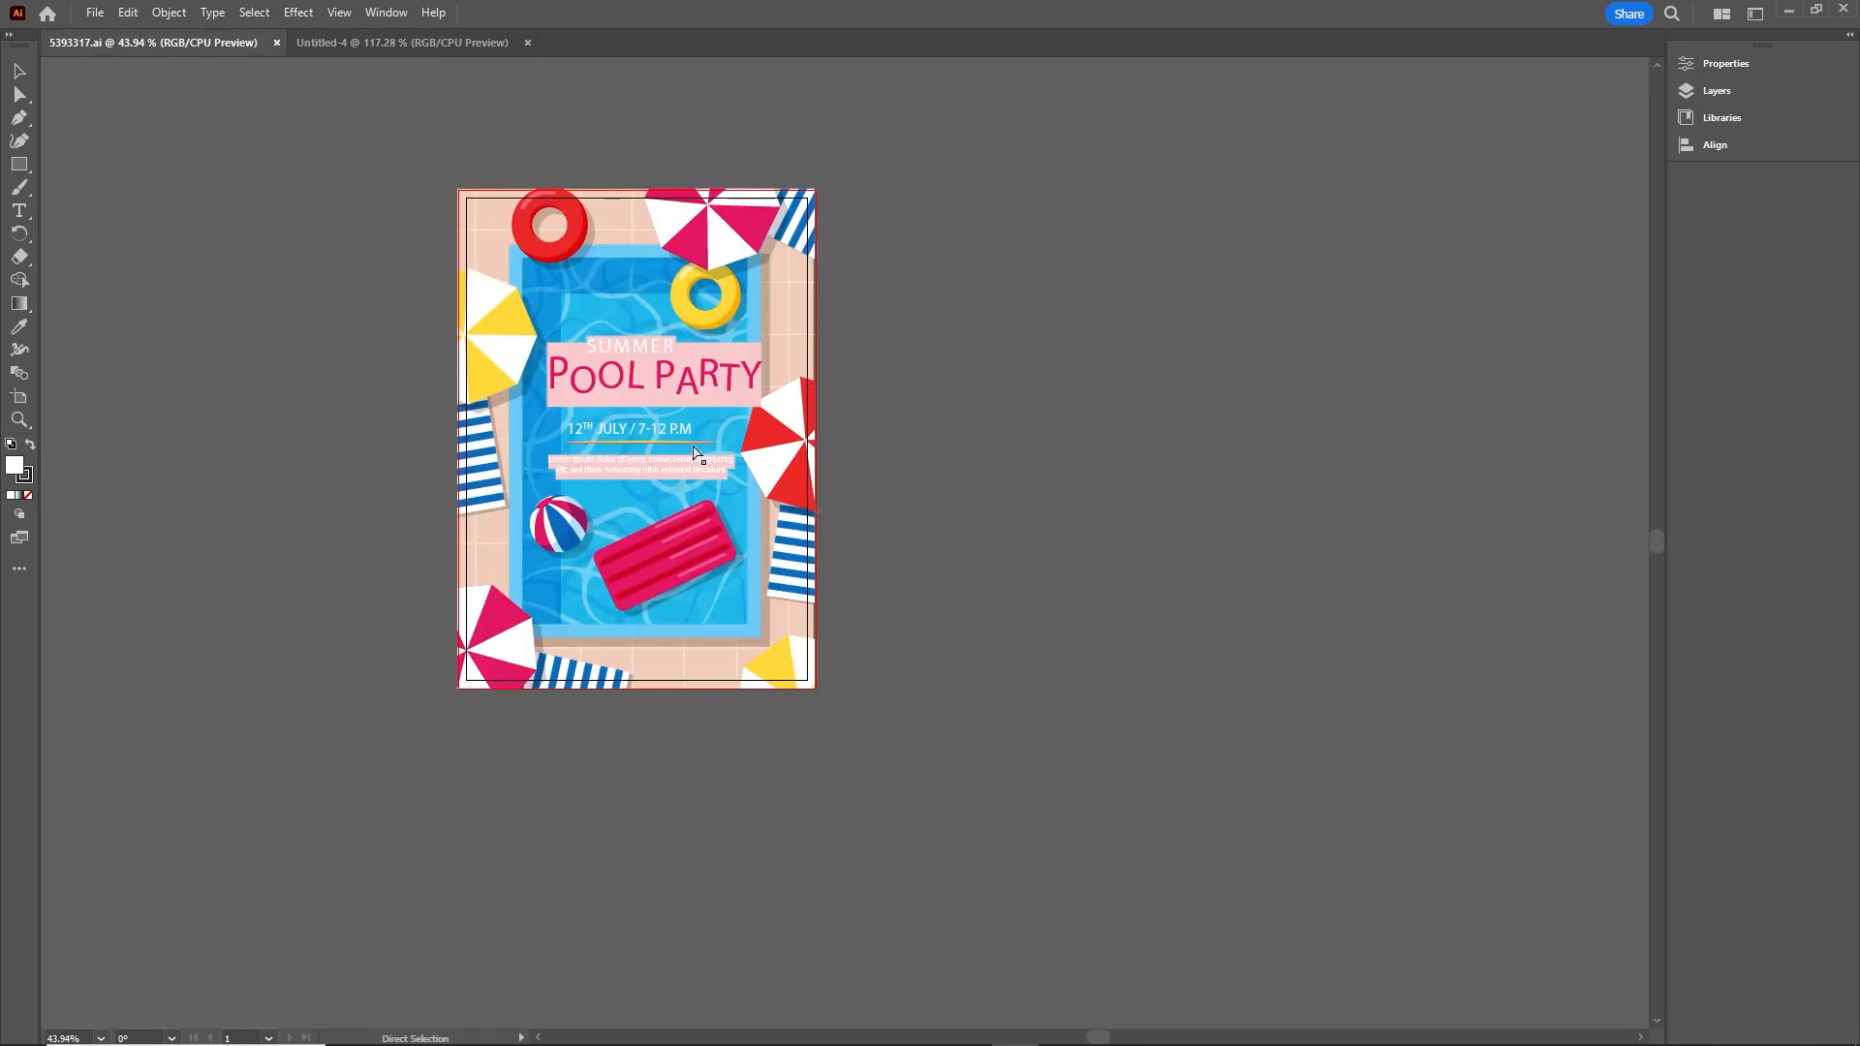
{"action": "scroll", "coordinate": [694, 449], "scroll_direction": "up", "scroll_amount": 2, "text": "alt"}
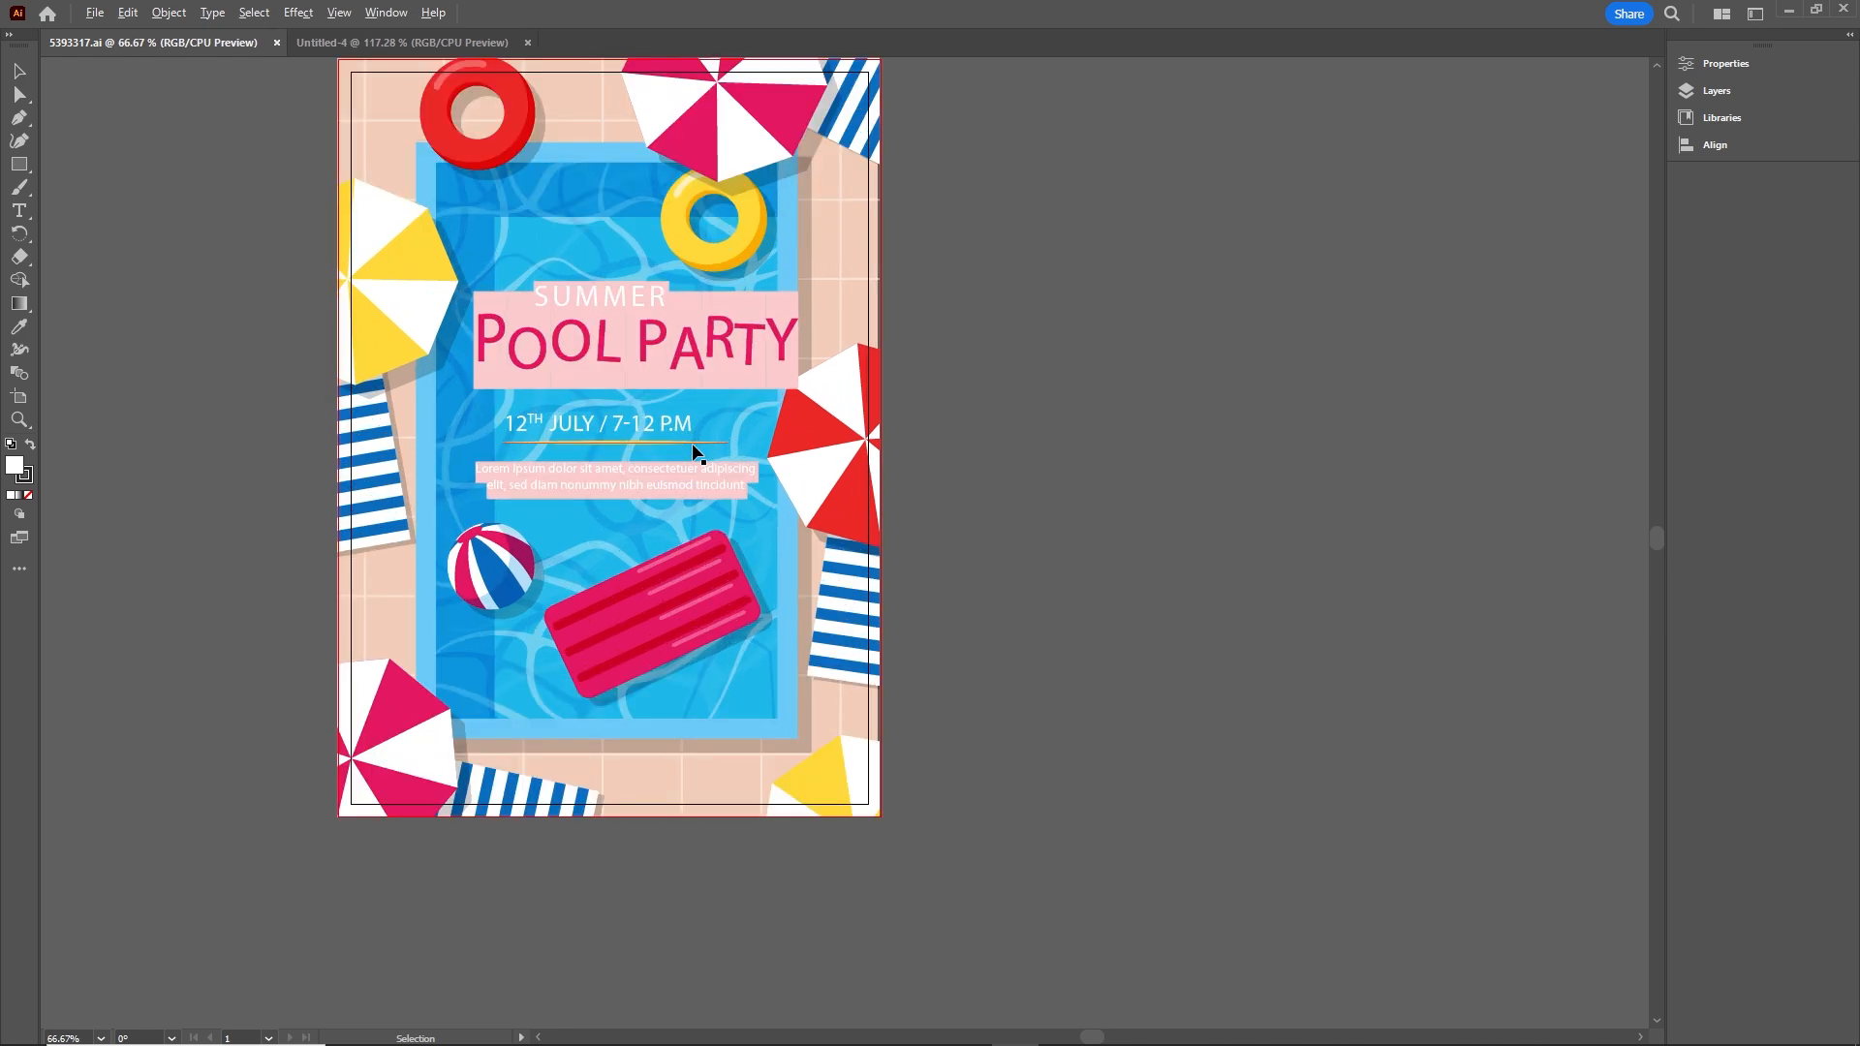
{"action": "scroll", "coordinate": [695, 449], "scroll_direction": "up", "scroll_amount": 1, "text": "alt"}
{"action": "scroll", "coordinate": [694, 450], "scroll_direction": "down", "scroll_amount": 1, "text": "alt"}
{"action": "left_click", "coordinate": [858, 448]}
{"action": "left_click_drag", "start_coordinate": [816, 420], "coordinate": [979, 397]}
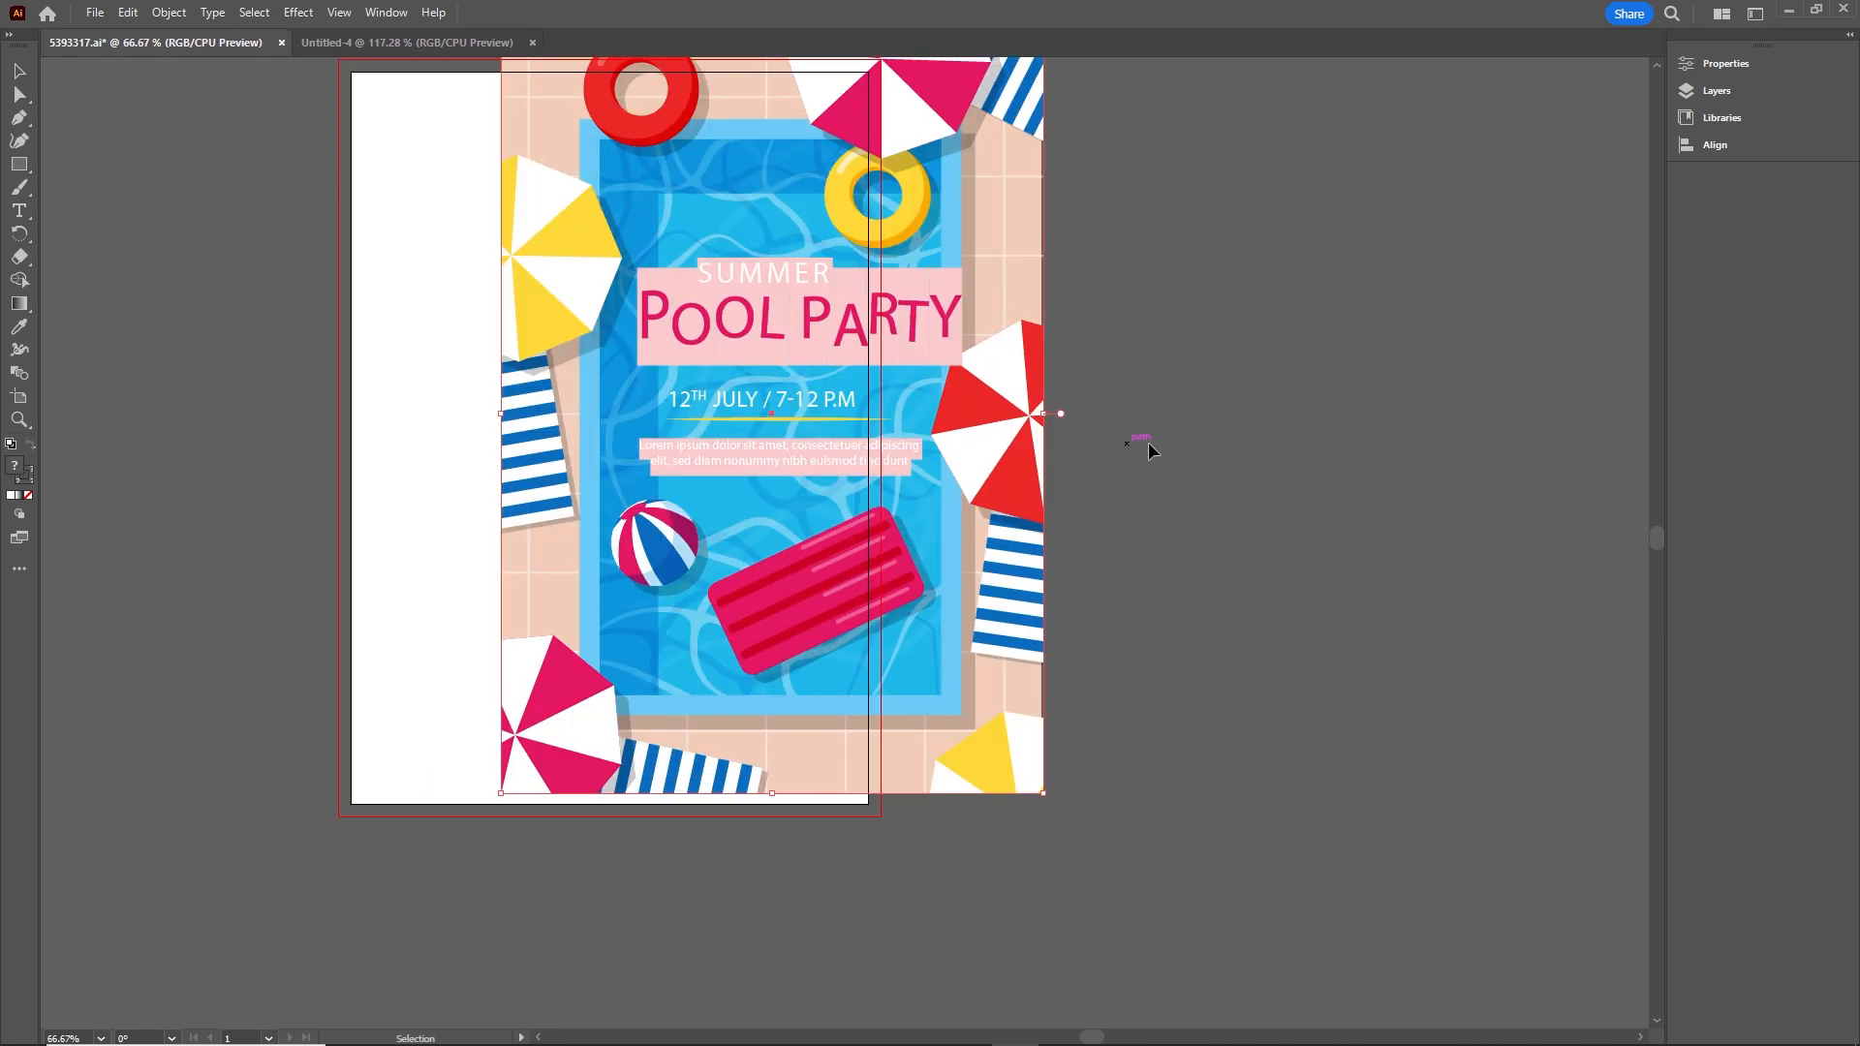
{"action": "key", "text": "a"}
{"action": "key", "text": "ctrl+z"}
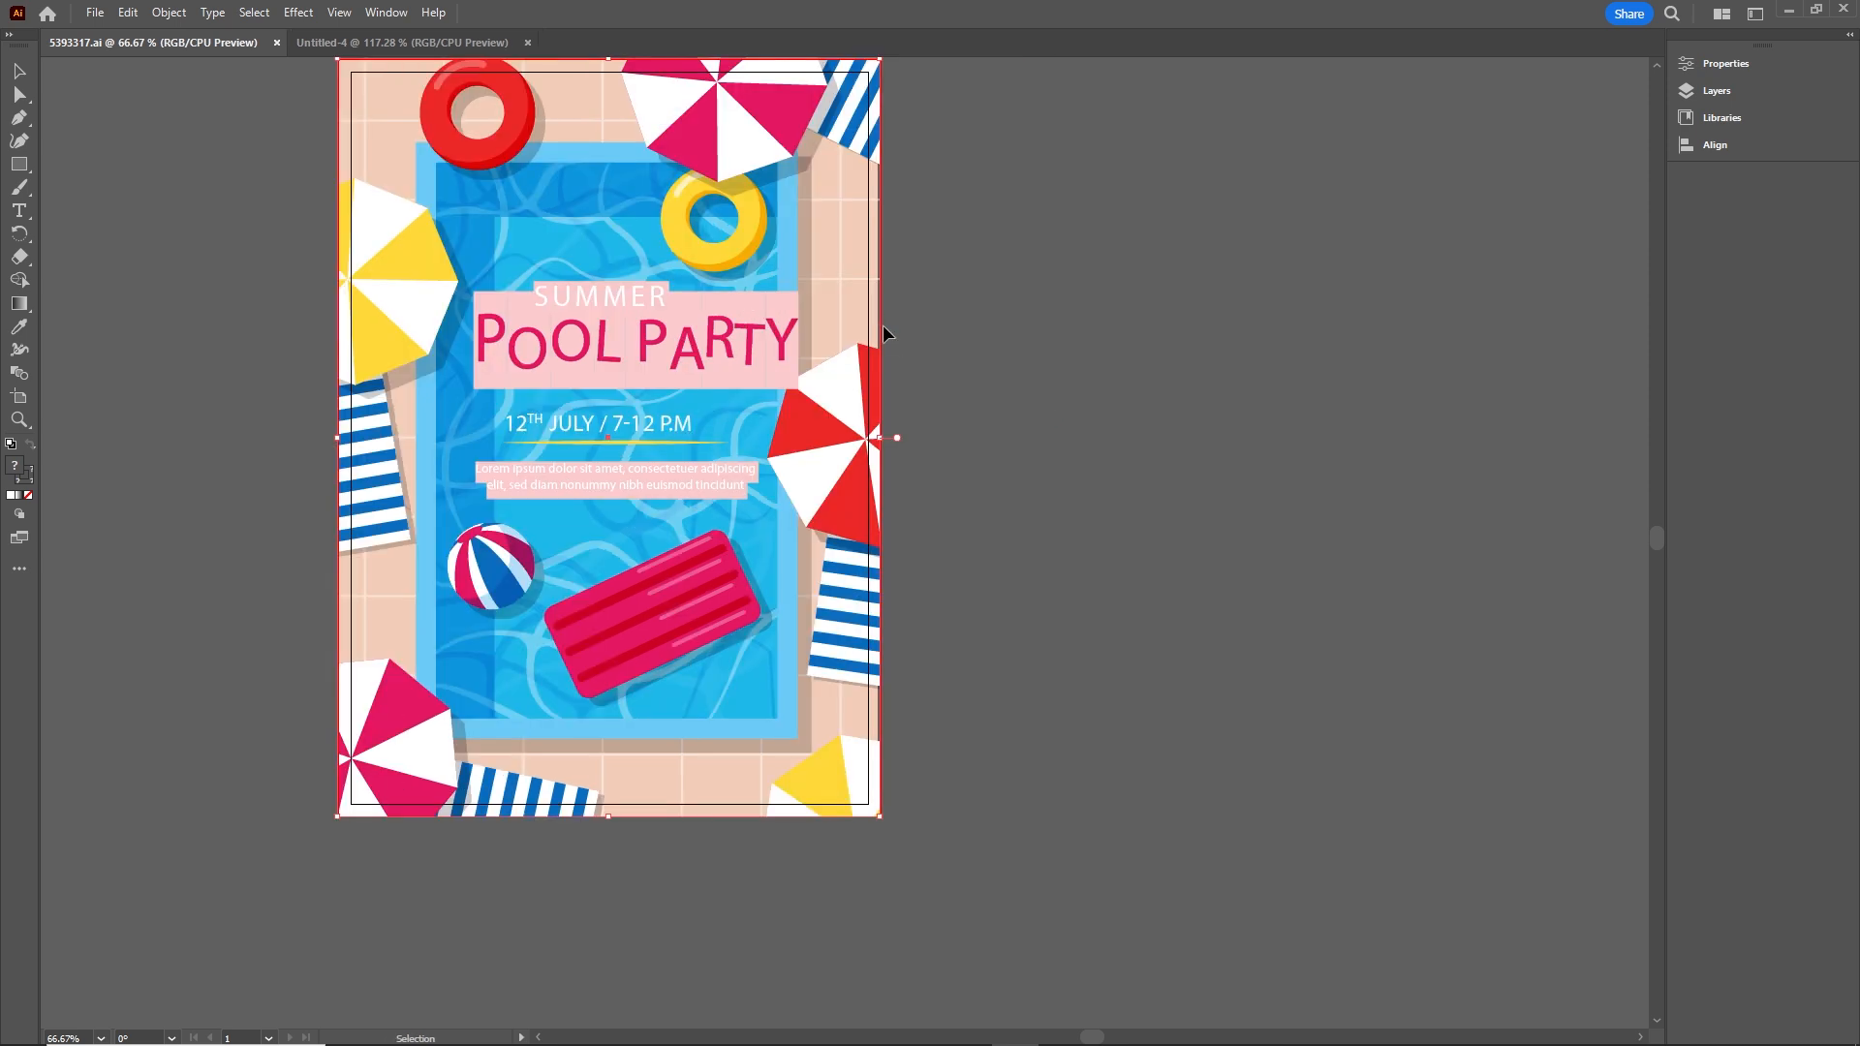
Release the poster's clipping mask and test selecting the umbrellas and striped towel individually
{"action": "right_click", "coordinate": [794, 419]}
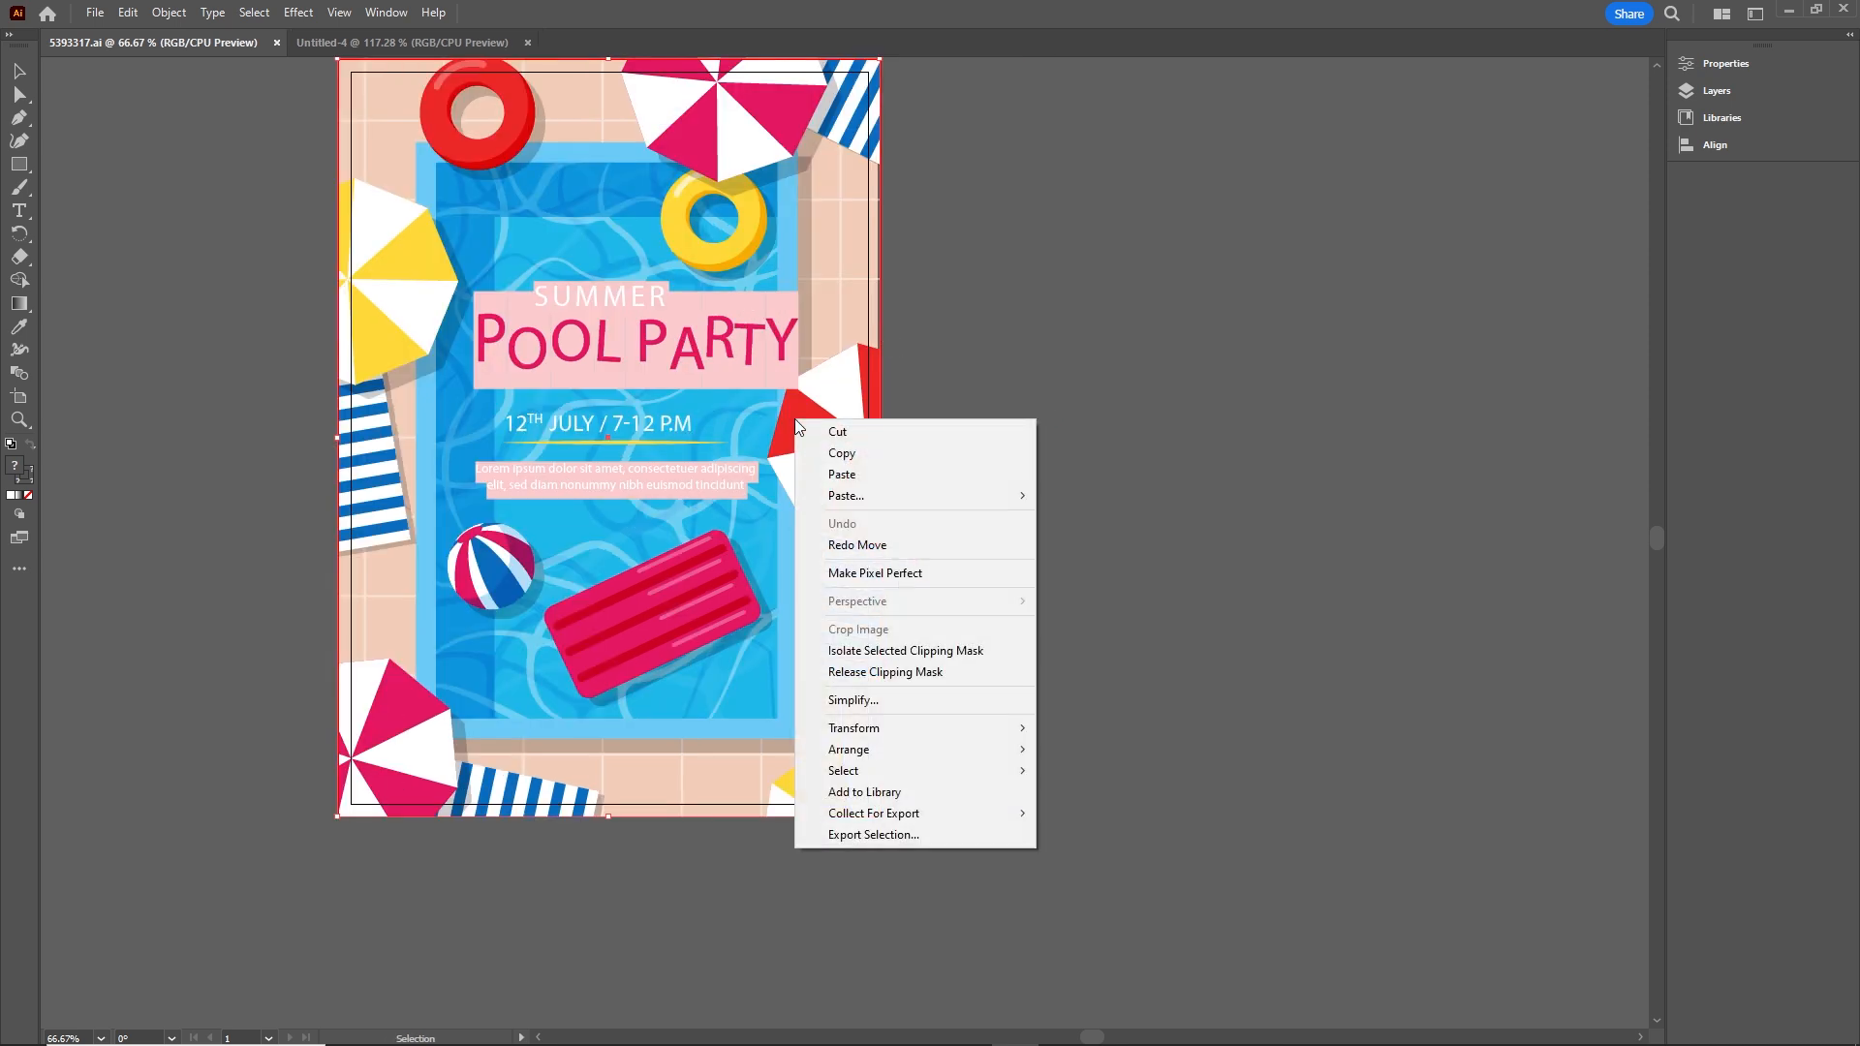
{"action": "left_click", "coordinate": [889, 673]}
{"action": "left_click", "coordinate": [1161, 664]}
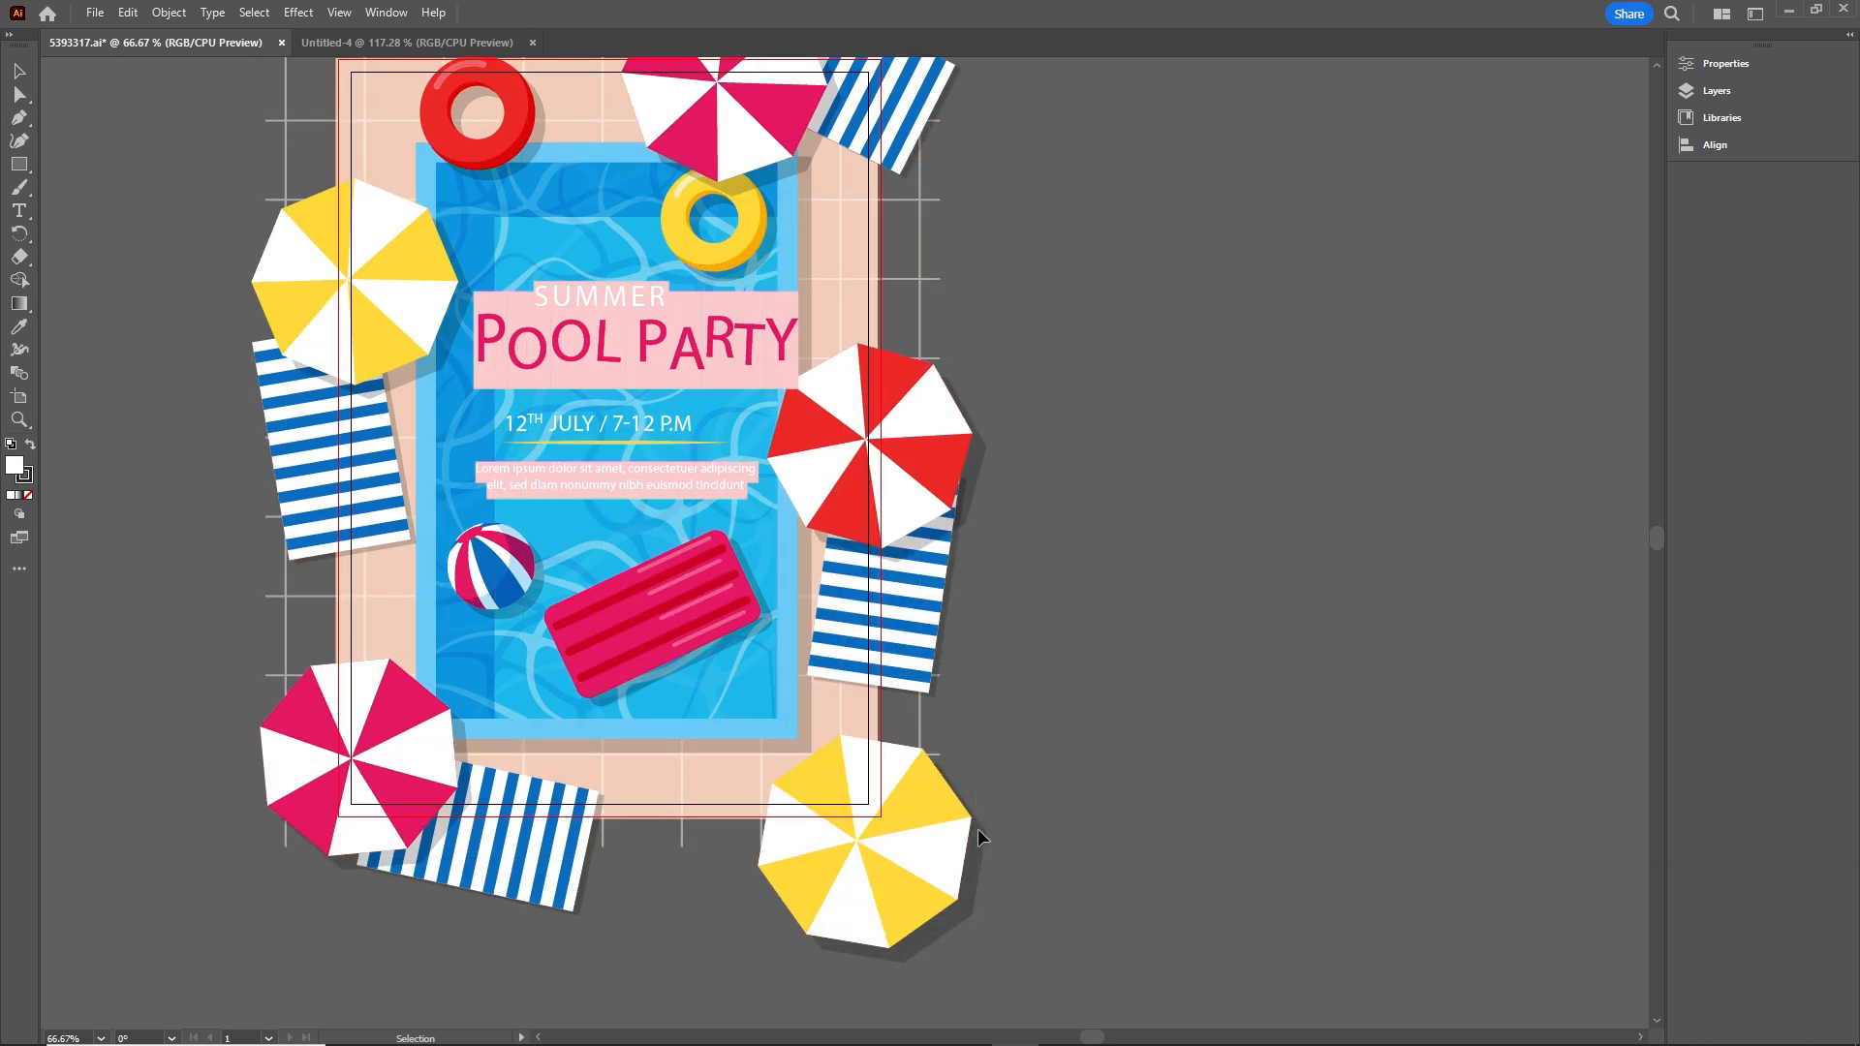
{"action": "left_click", "coordinate": [893, 874]}
{"action": "left_click", "coordinate": [925, 481]}
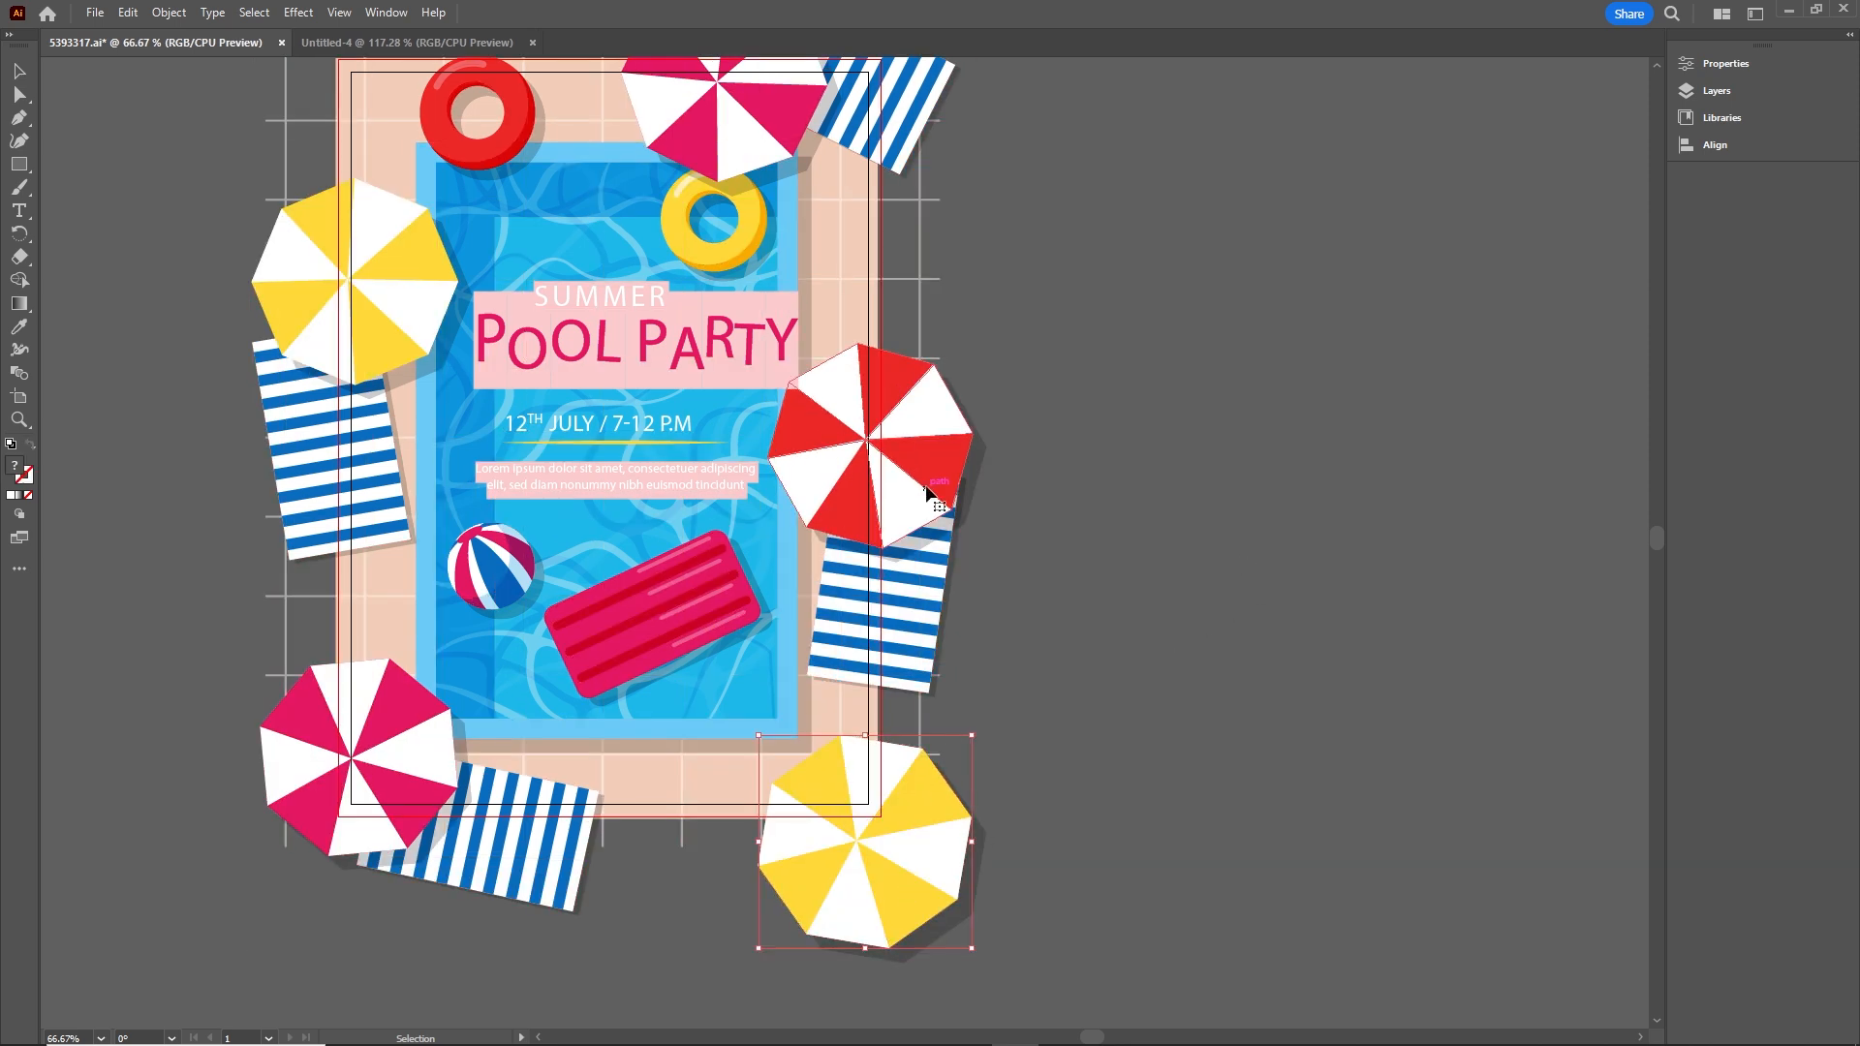
{"action": "left_click", "coordinate": [925, 611]}
{"action": "left_click", "coordinate": [1320, 691]}
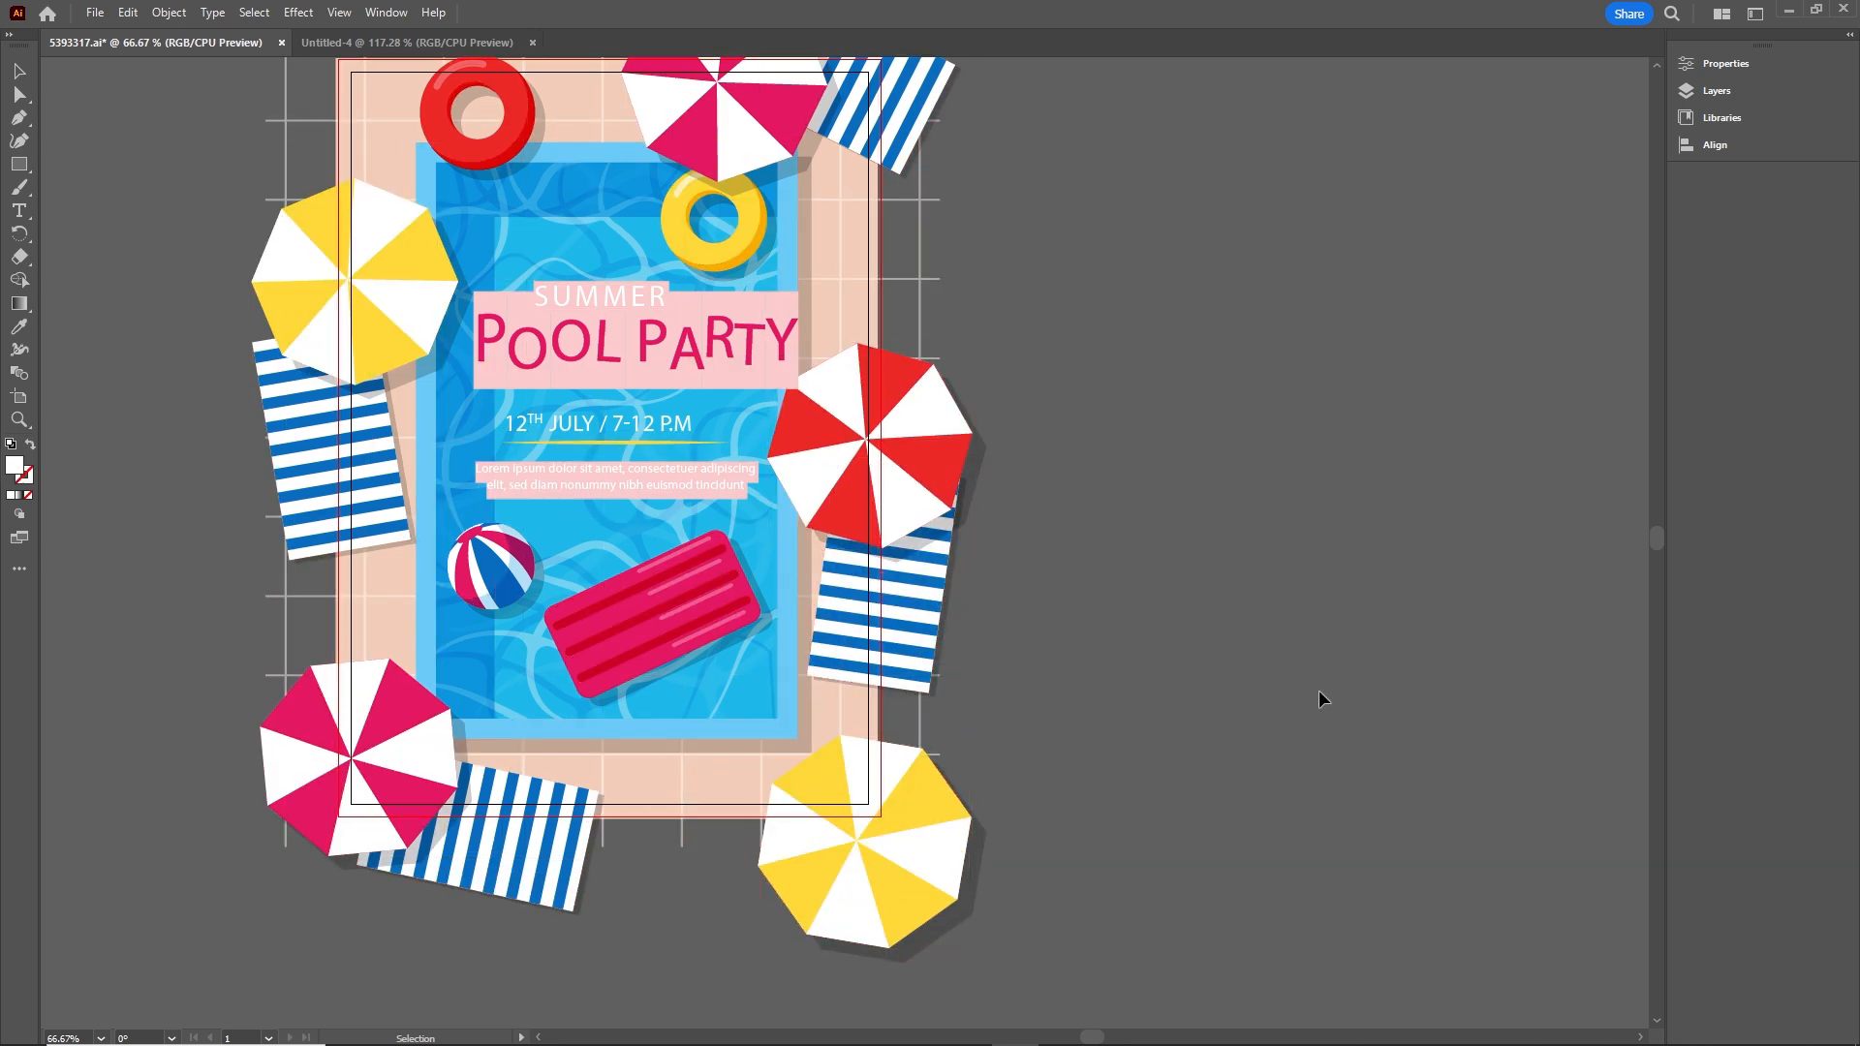
Copy the lower-right yellow umbrella, red umbrella with its striped towel, pink air mattress, beach ball and both swim rings into the new 400 x 600 px document
{"action": "left_click", "coordinate": [913, 833]}
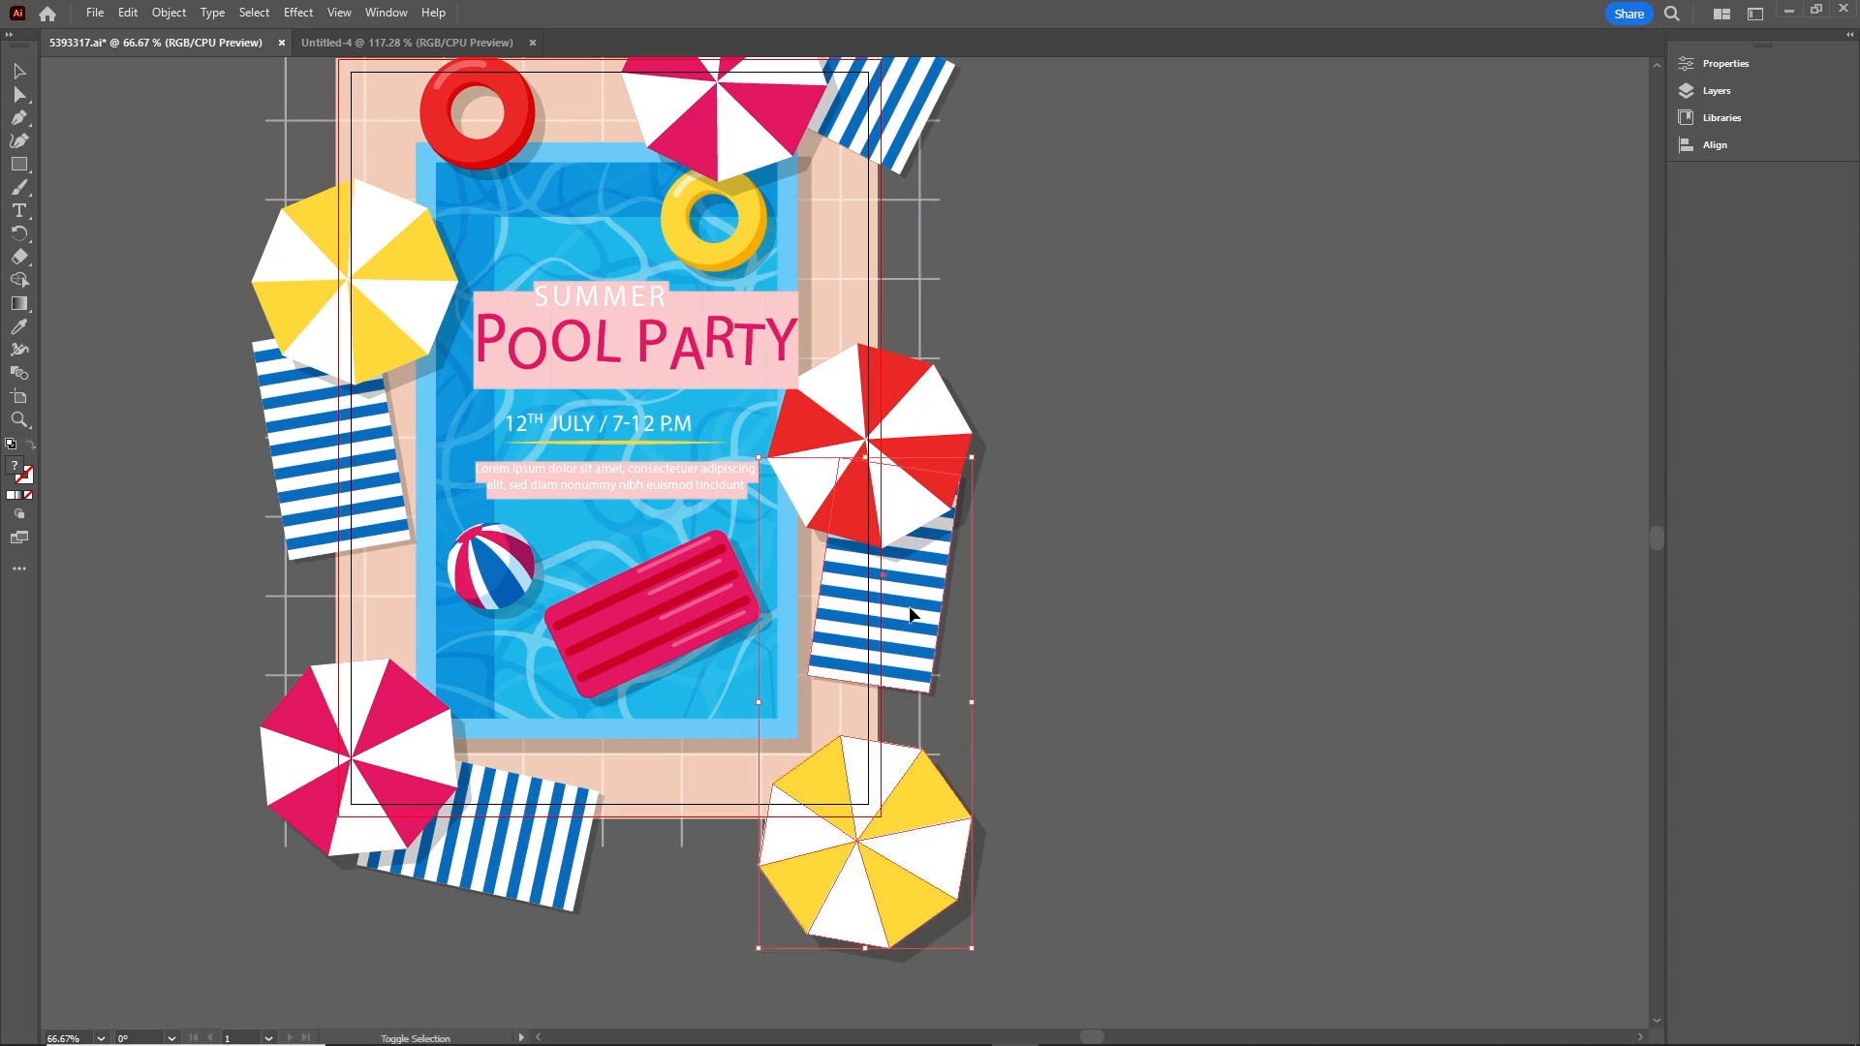
{"action": "left_click", "coordinate": [906, 433], "text": "shift"}
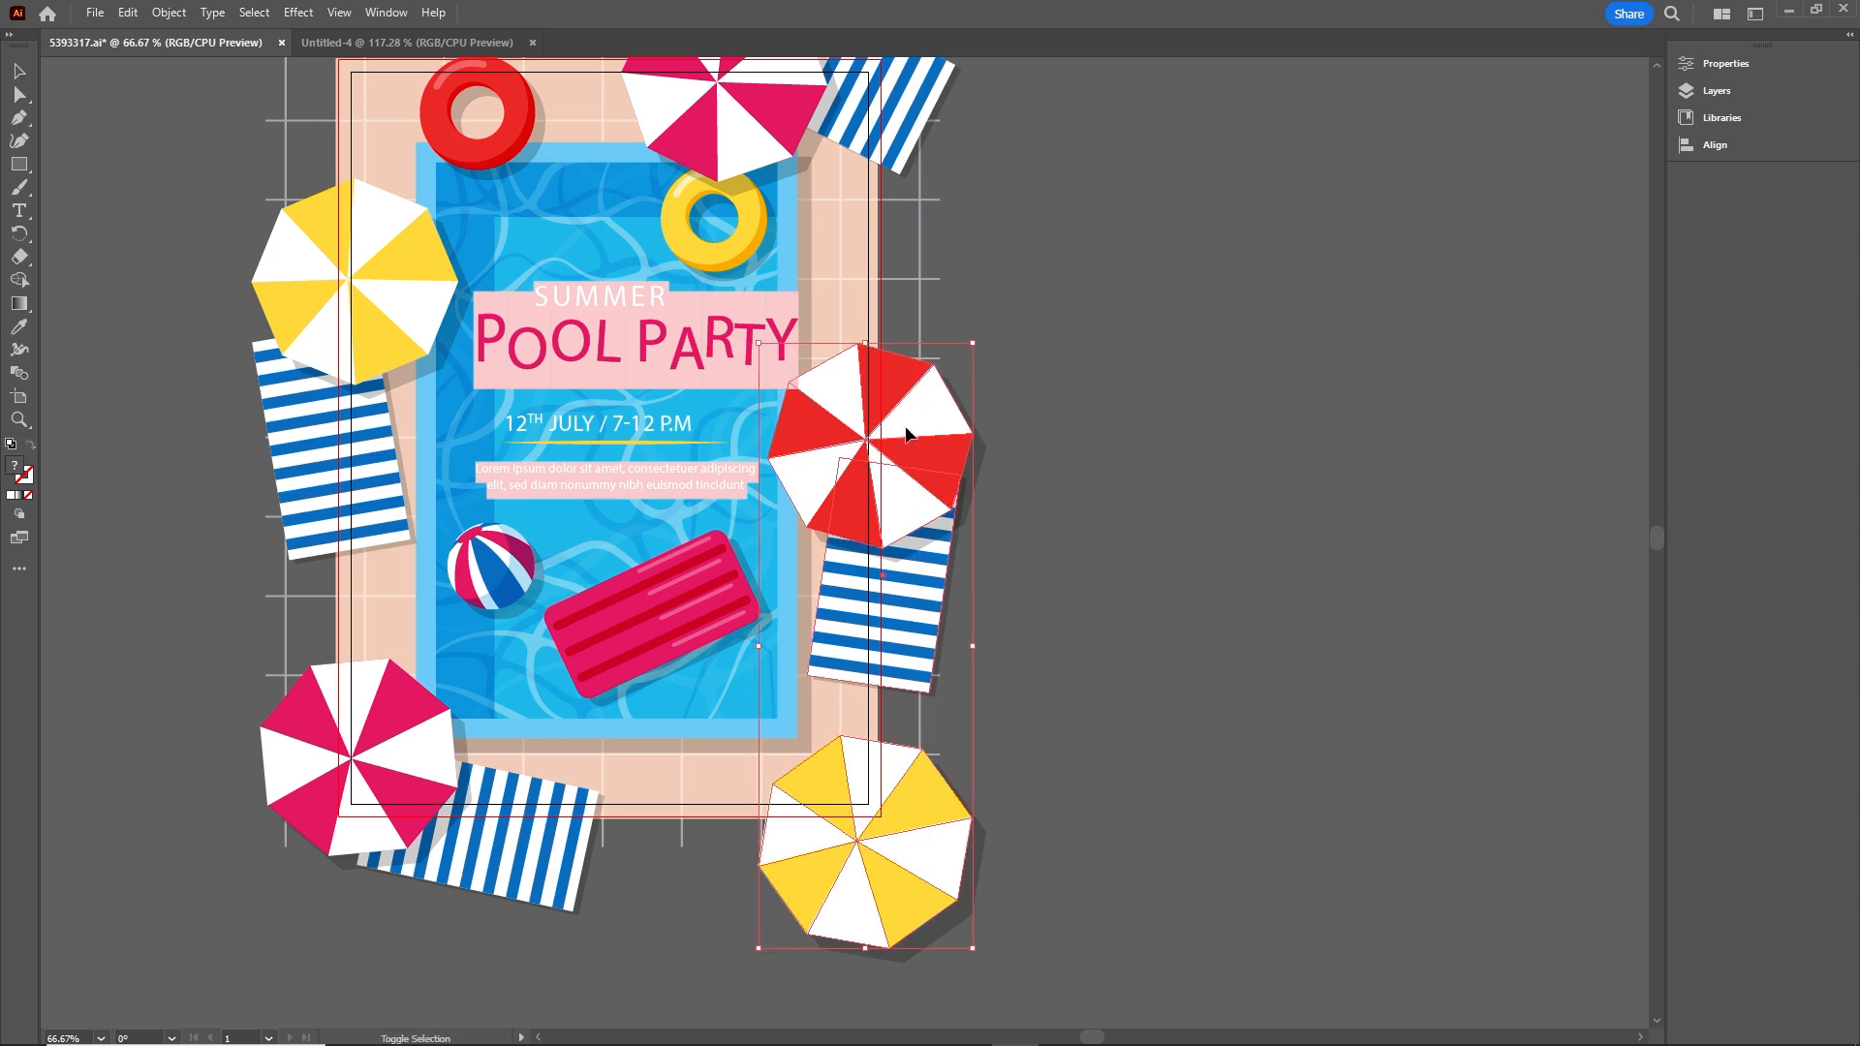
{"action": "left_click", "coordinate": [695, 625], "text": "shift"}
{"action": "left_click", "coordinate": [492, 567], "text": "shift"}
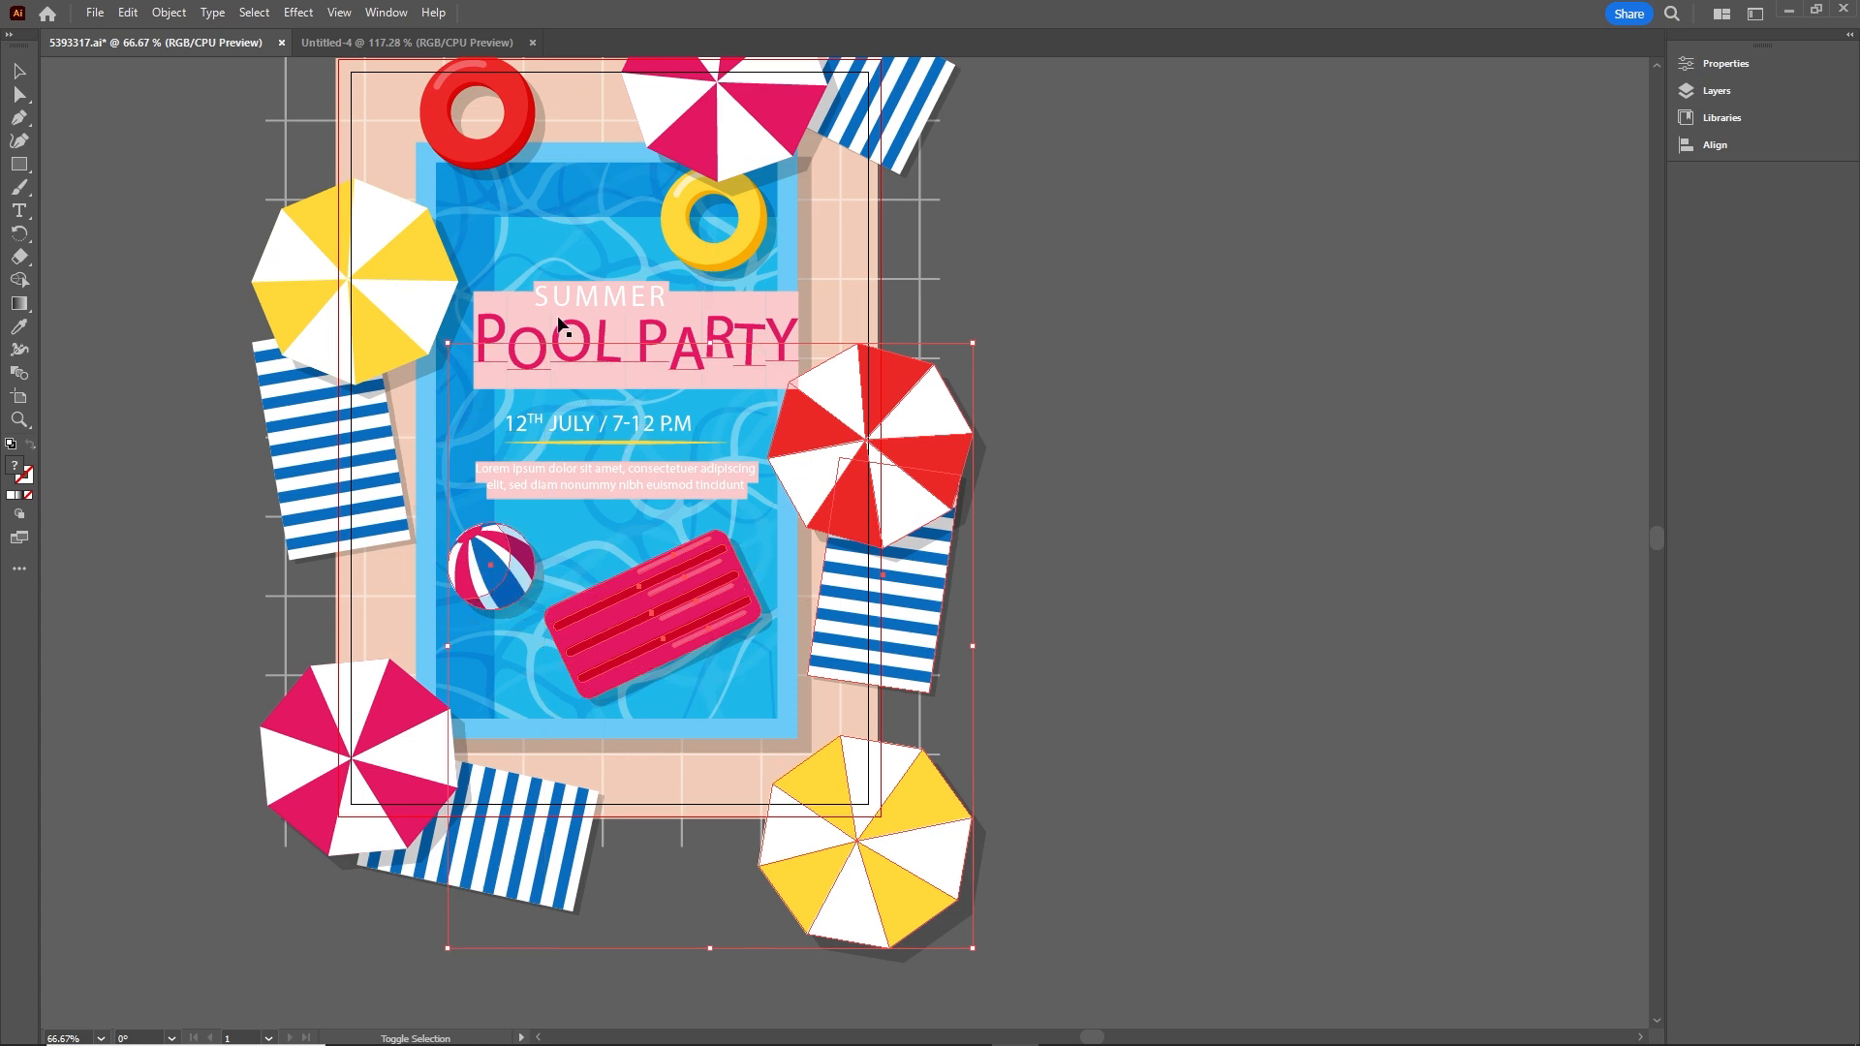
{"action": "left_click", "coordinate": [496, 141], "text": "shift"}
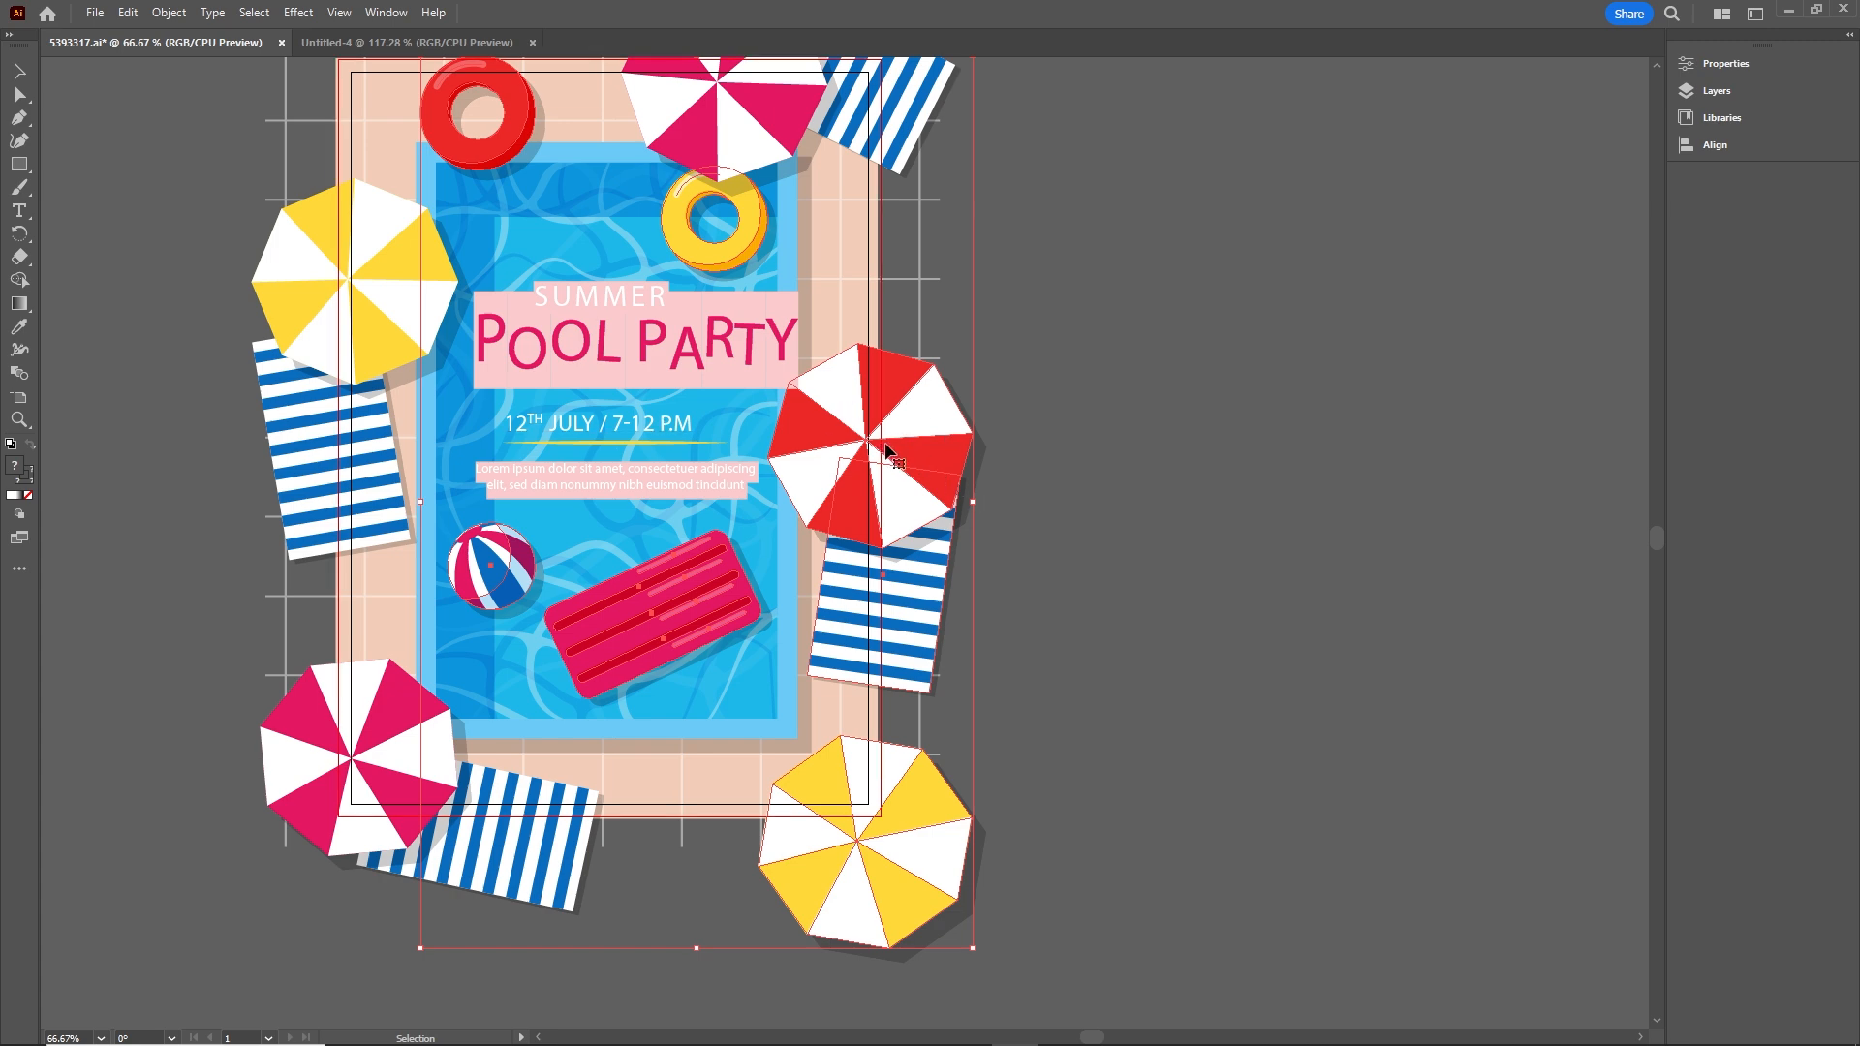
{"action": "left_click_drag", "start_coordinate": [878, 446], "coordinate": [924, 482]}
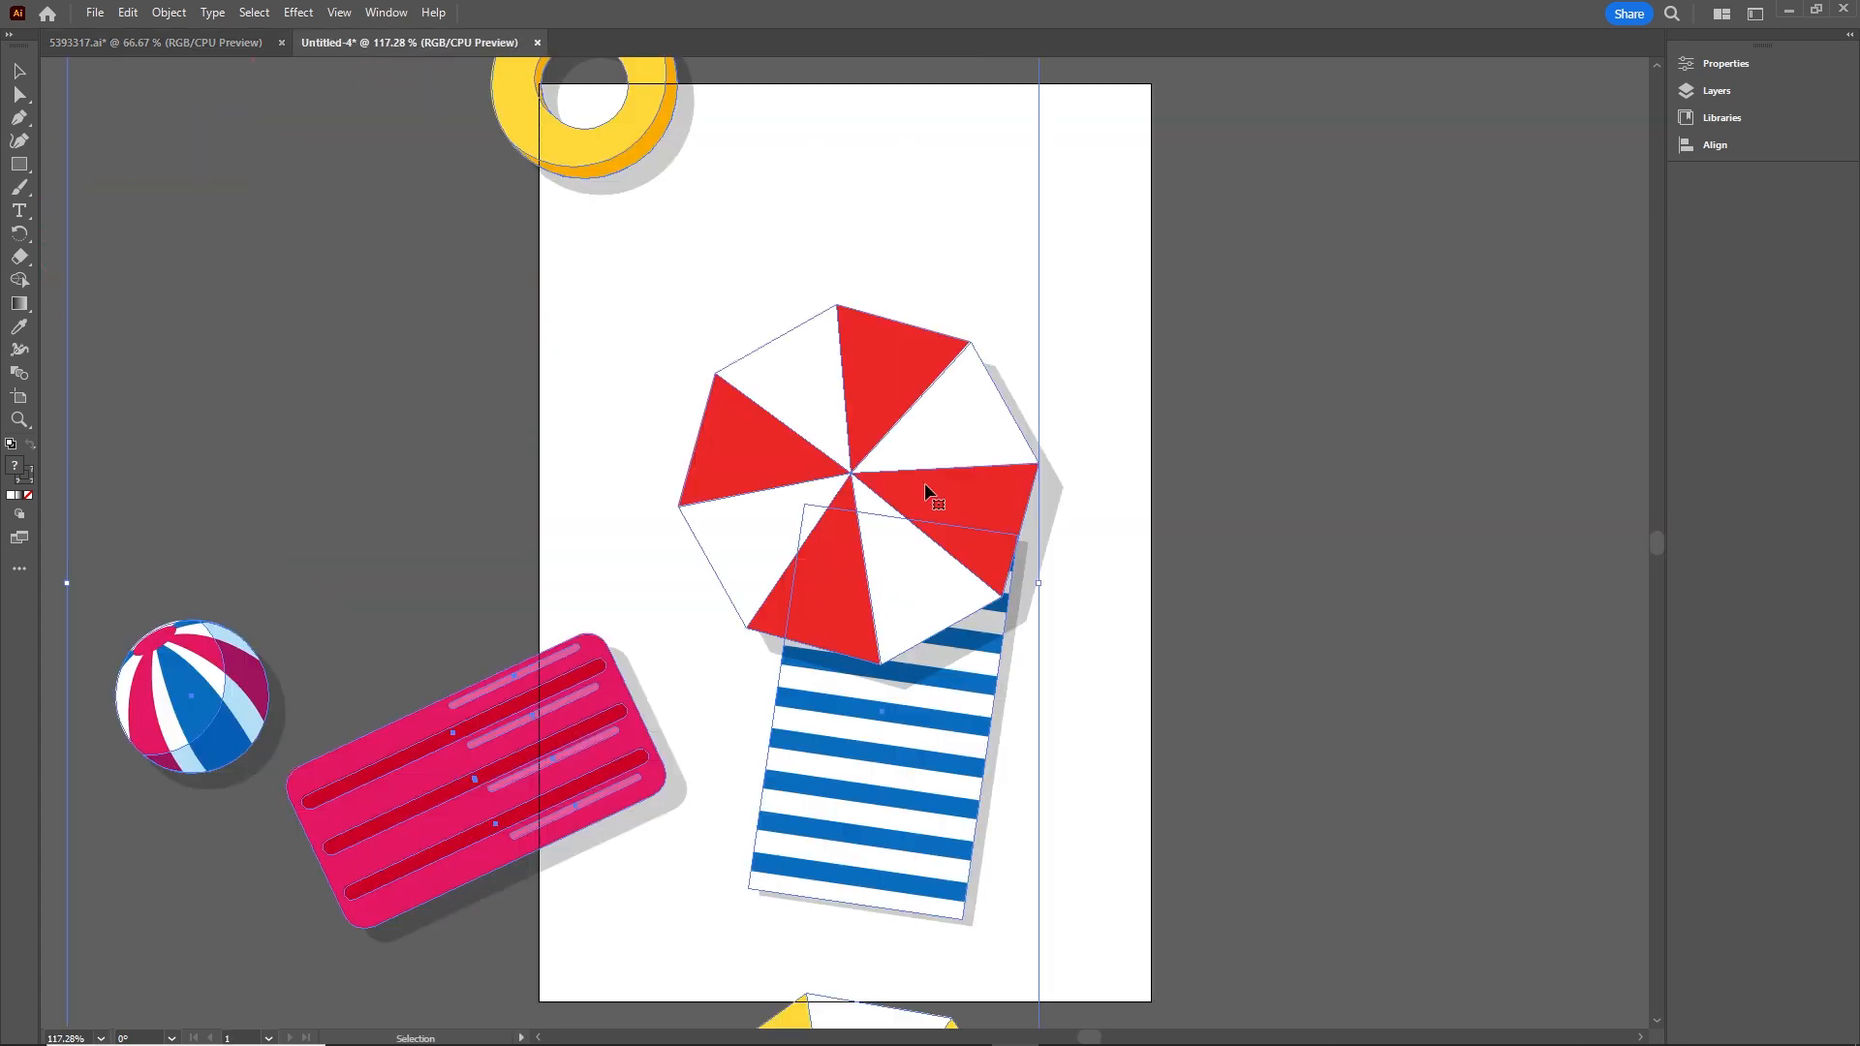
Select all the copied pool objects and scale them down proportionally around their centre to fit the artboard's width
{"action": "scroll", "coordinate": [940, 444], "scroll_direction": "right", "scroll_amount": 2}
{"action": "key", "text": "v"}
{"action": "scroll", "coordinate": [940, 448], "scroll_direction": "down", "scroll_amount": 3}
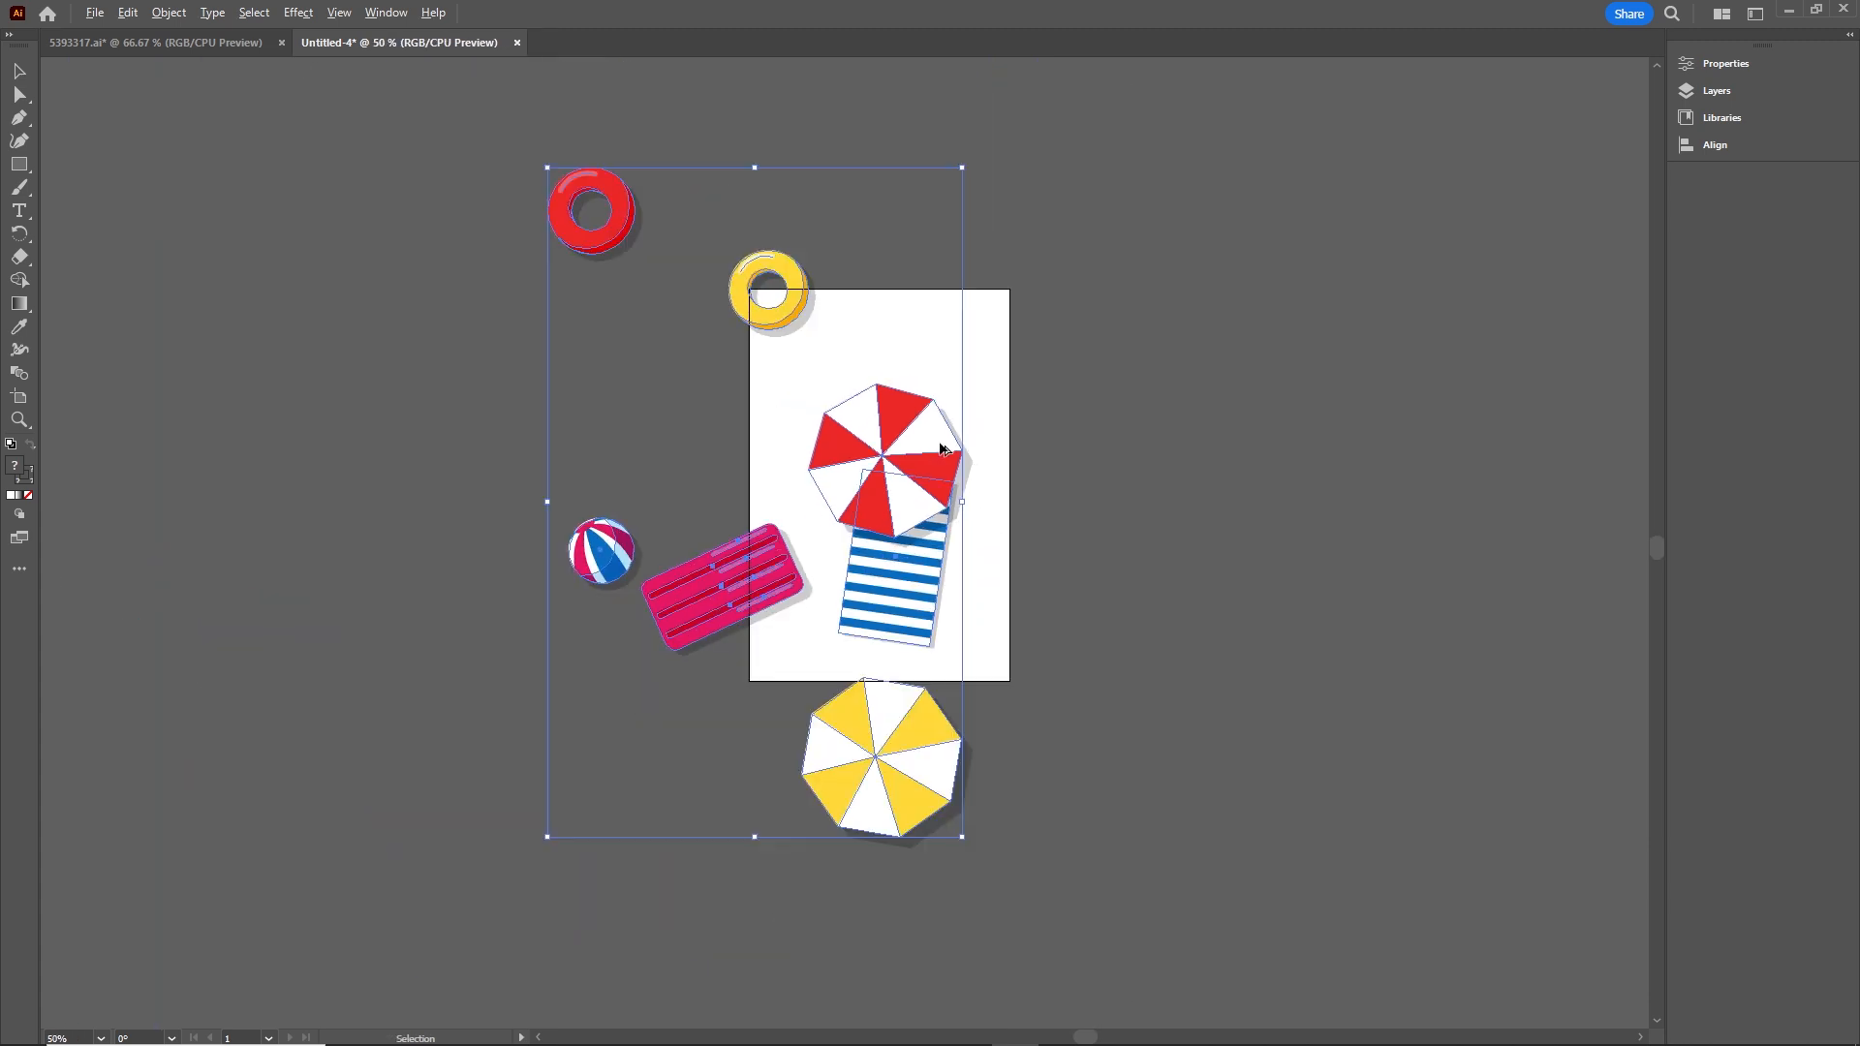
{"action": "left_click", "coordinate": [1125, 748]}
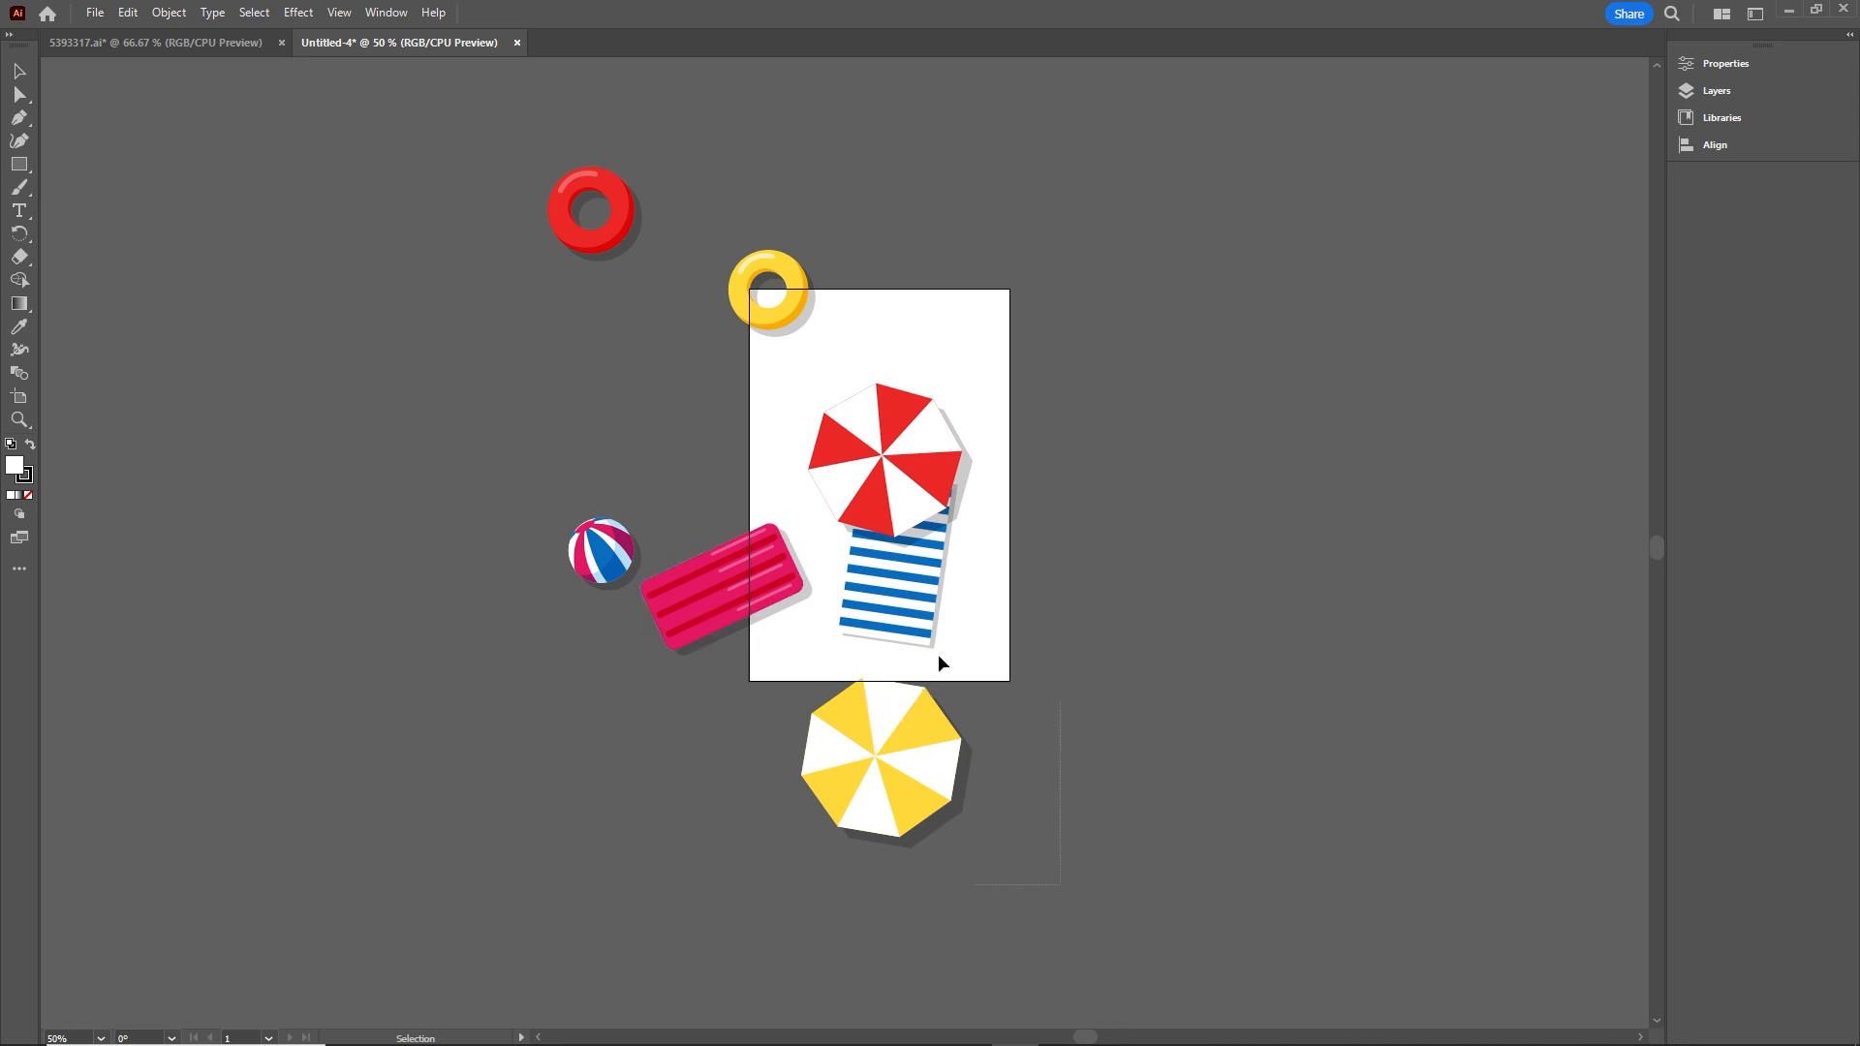
{"action": "left_click_drag", "start_coordinate": [938, 654], "coordinate": [376, 115]}
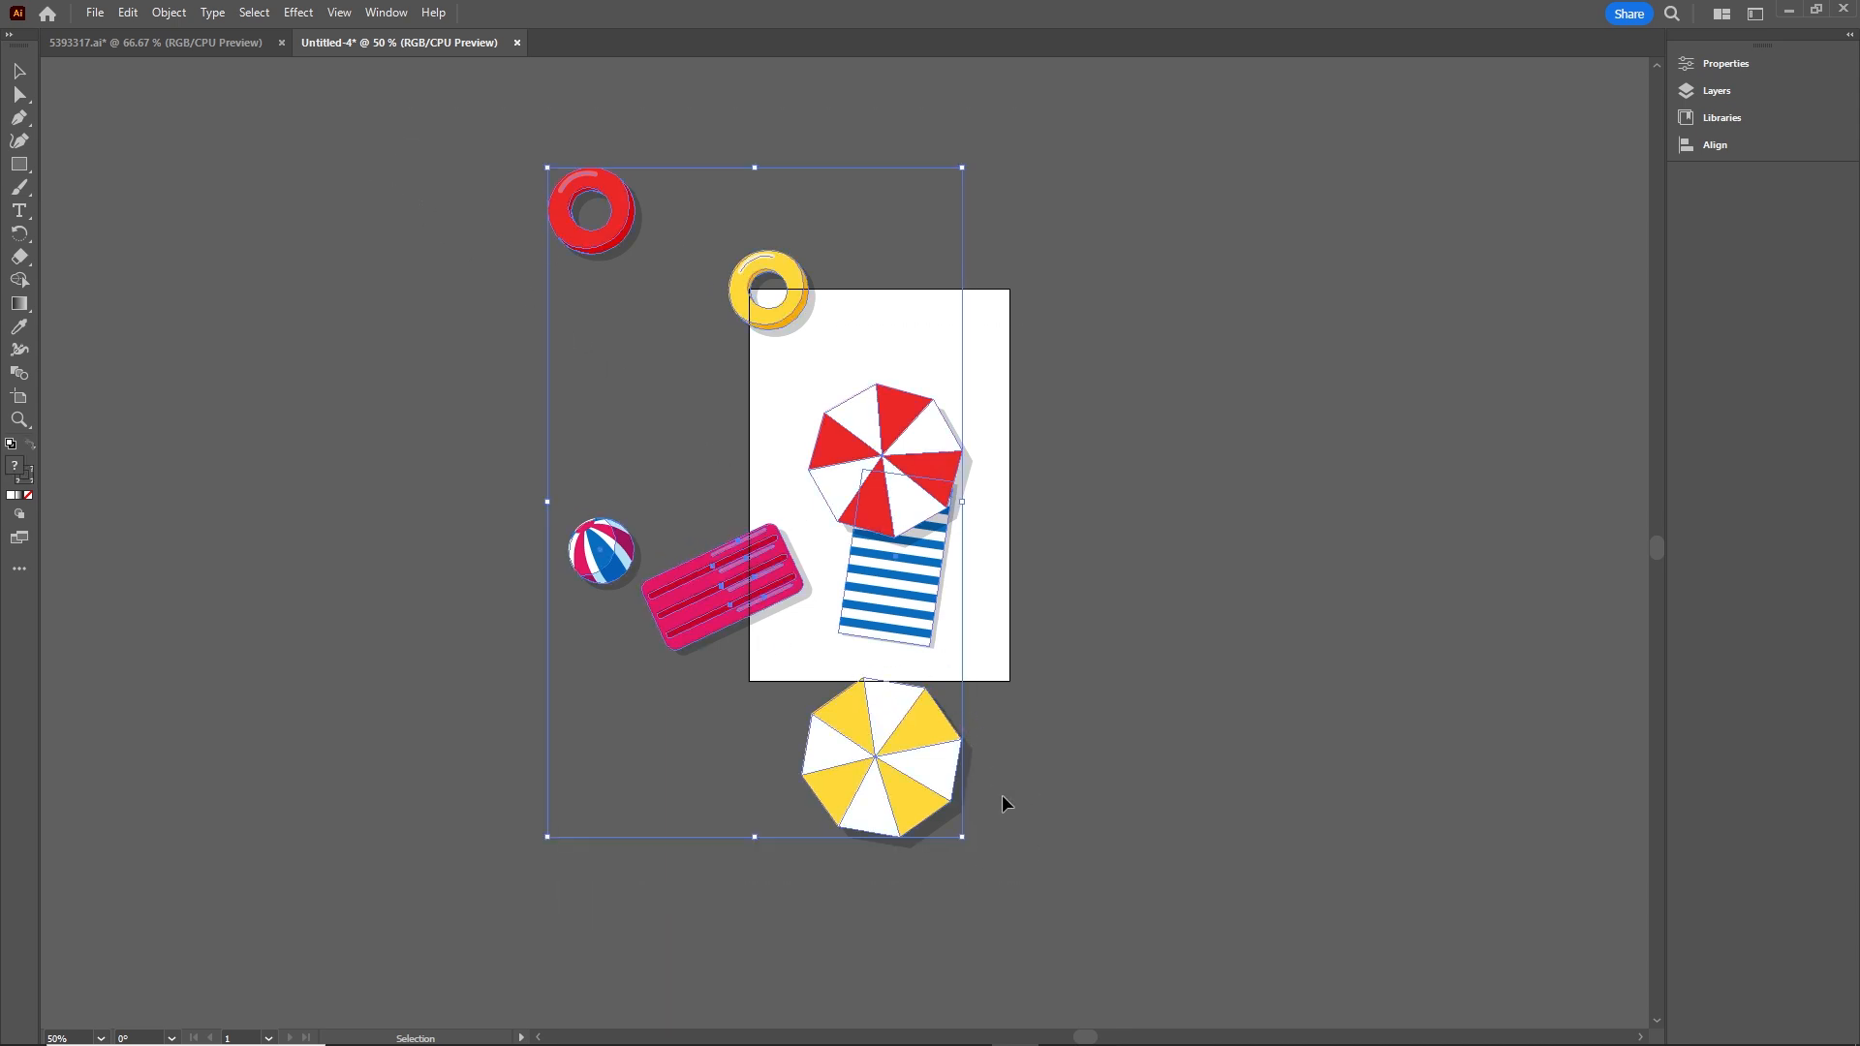
{"action": "left_click_drag", "start_coordinate": [964, 835], "coordinate": [886, 723]}
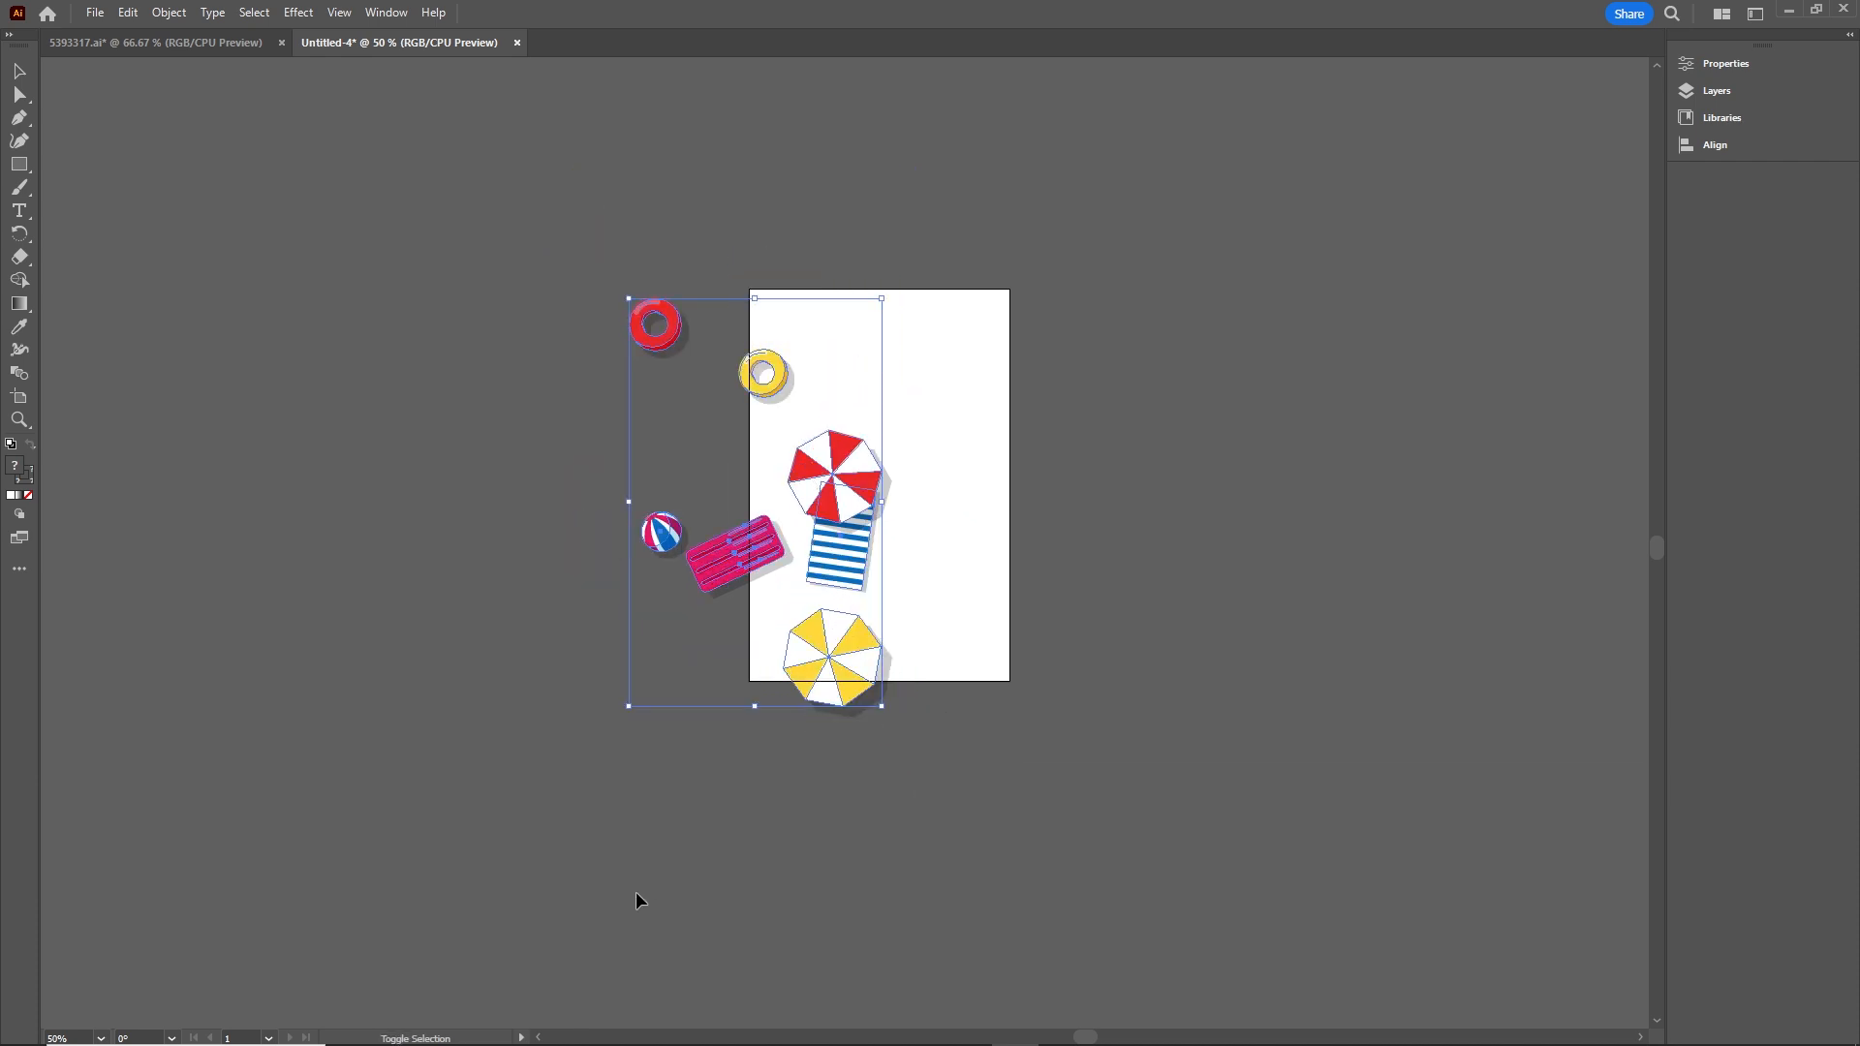
Shift the selected pool objects horizontally to the right until they lie over the artboard
{"action": "key", "text": "shift+Right"}
{"action": "key", "text": "shift+Right"}
{"action": "key", "text": "shift+Right"}
{"action": "key", "text": "shift+Right"}
{"action": "key", "text": "shift+Right"}
{"action": "key", "text": "shift+Right"}
{"action": "key", "text": "shift+Right"}
{"action": "key", "text": "shift+Right"}
{"action": "key", "text": "shift+Right"}
{"action": "key", "text": "shift+Right"}
{"action": "key", "text": "shift+Right"}
{"action": "key", "text": "shift+Right"}
{"action": "key", "text": "shift+Right"}
{"action": "key", "text": "shift+Right"}
{"action": "key", "text": "shift+Right"}
{"action": "key", "text": "shift+Right"}
{"action": "key", "text": "shift+Right"}
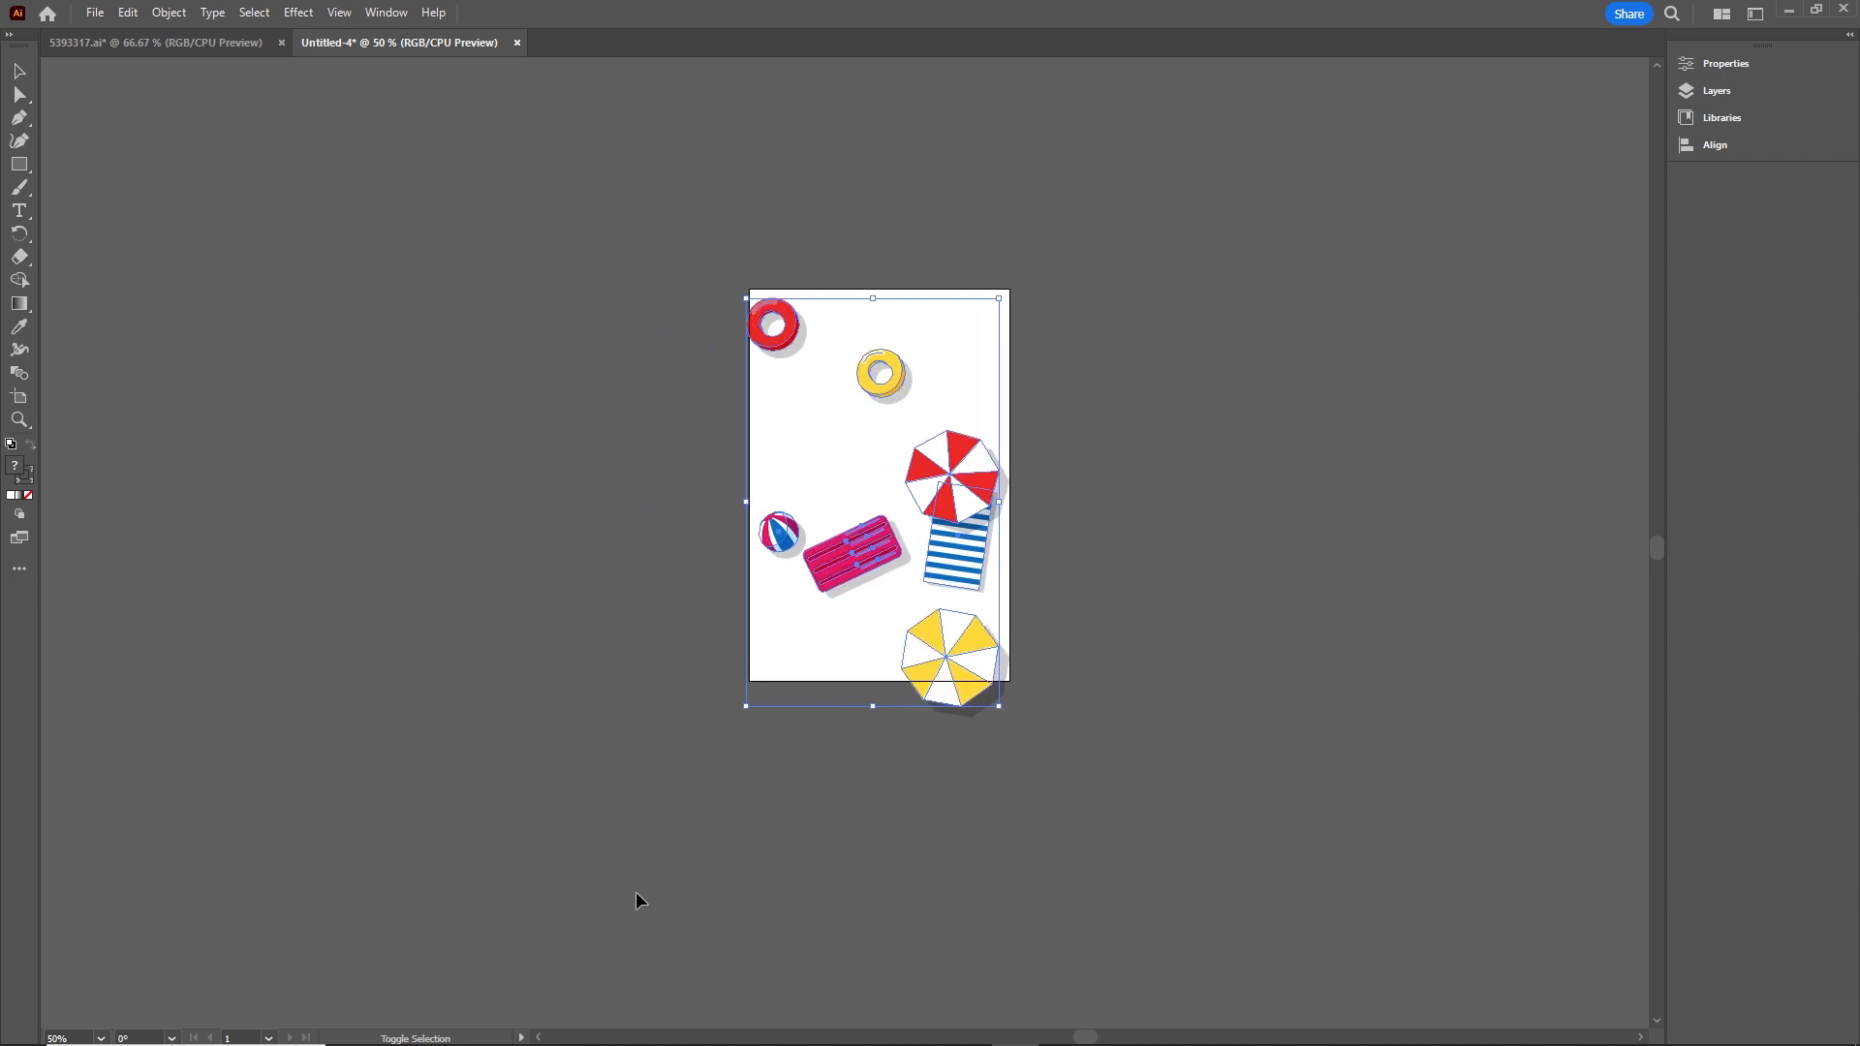
Nudge the selected pool objects upward and move the lower yellow umbrella up and to the left inside the artboard
{"action": "key", "text": "shift+Up"}
{"action": "key", "text": "shift+Up"}
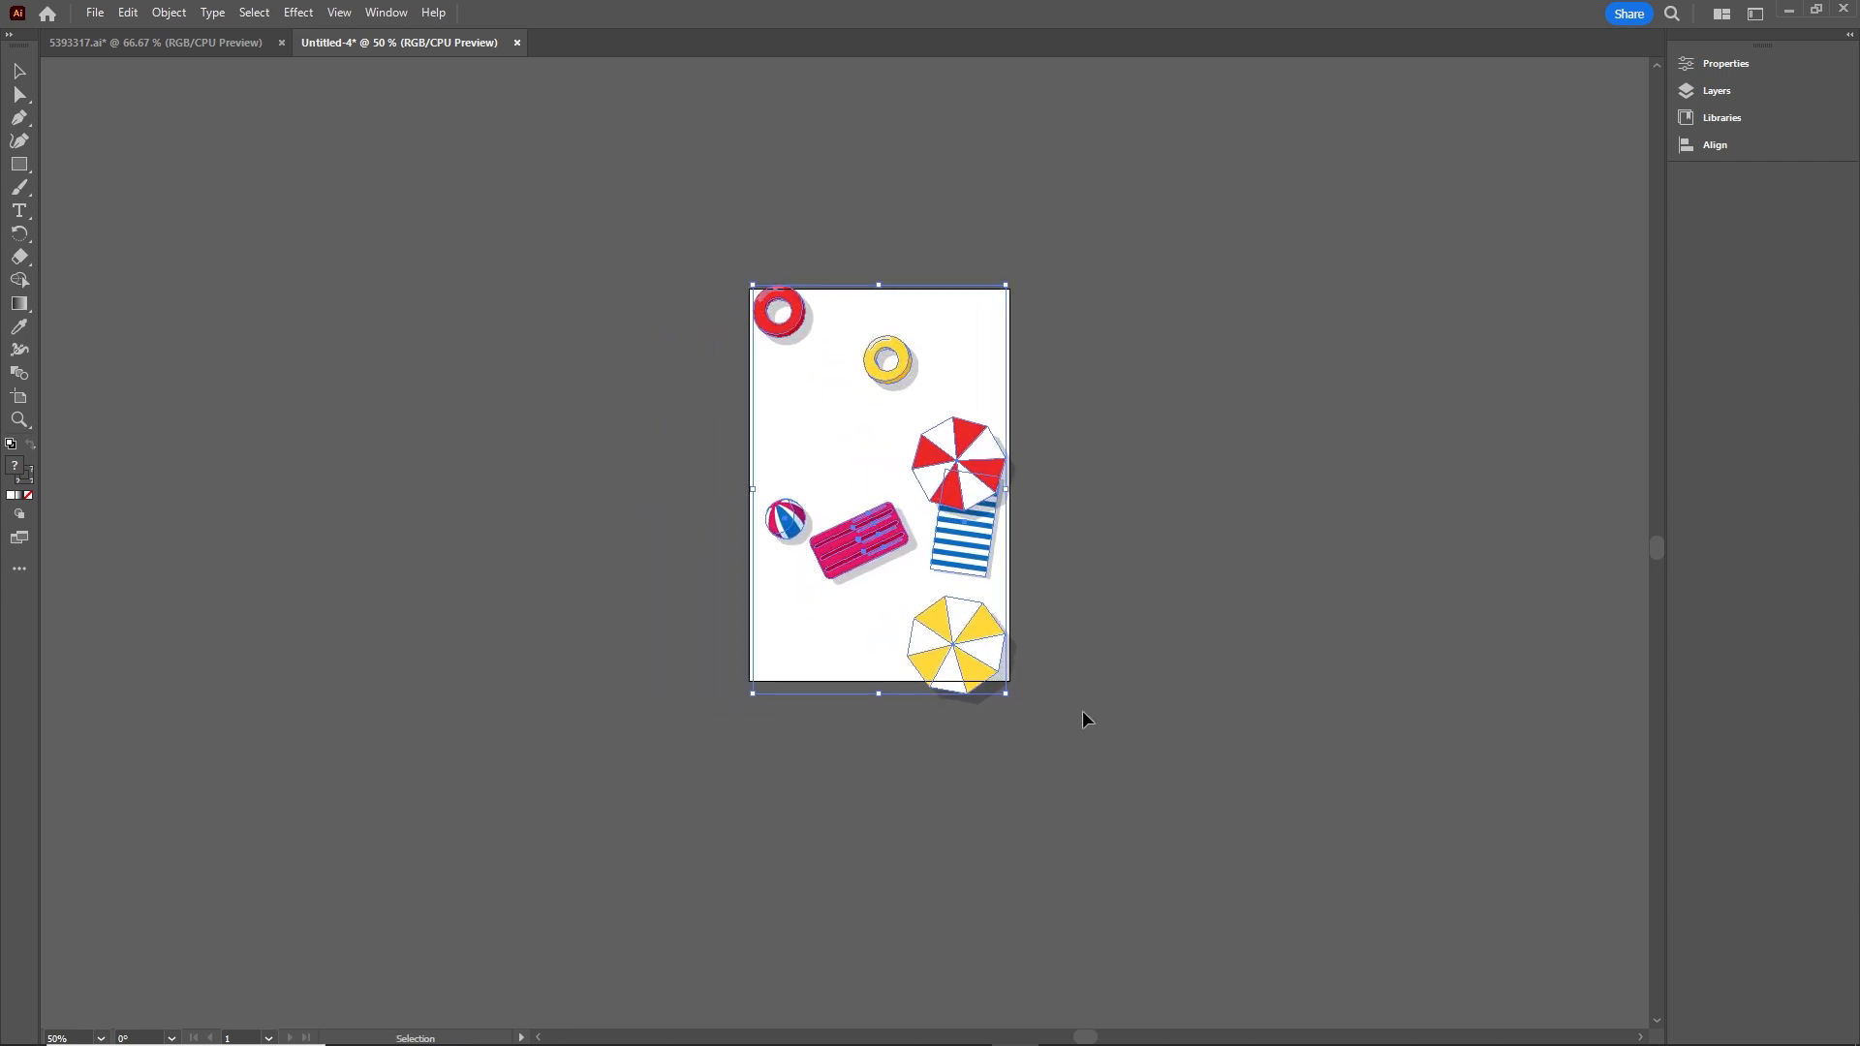
{"action": "left_click", "coordinate": [1119, 619]}
{"action": "scroll", "coordinate": [984, 590], "scroll_direction": "up", "scroll_amount": 2}
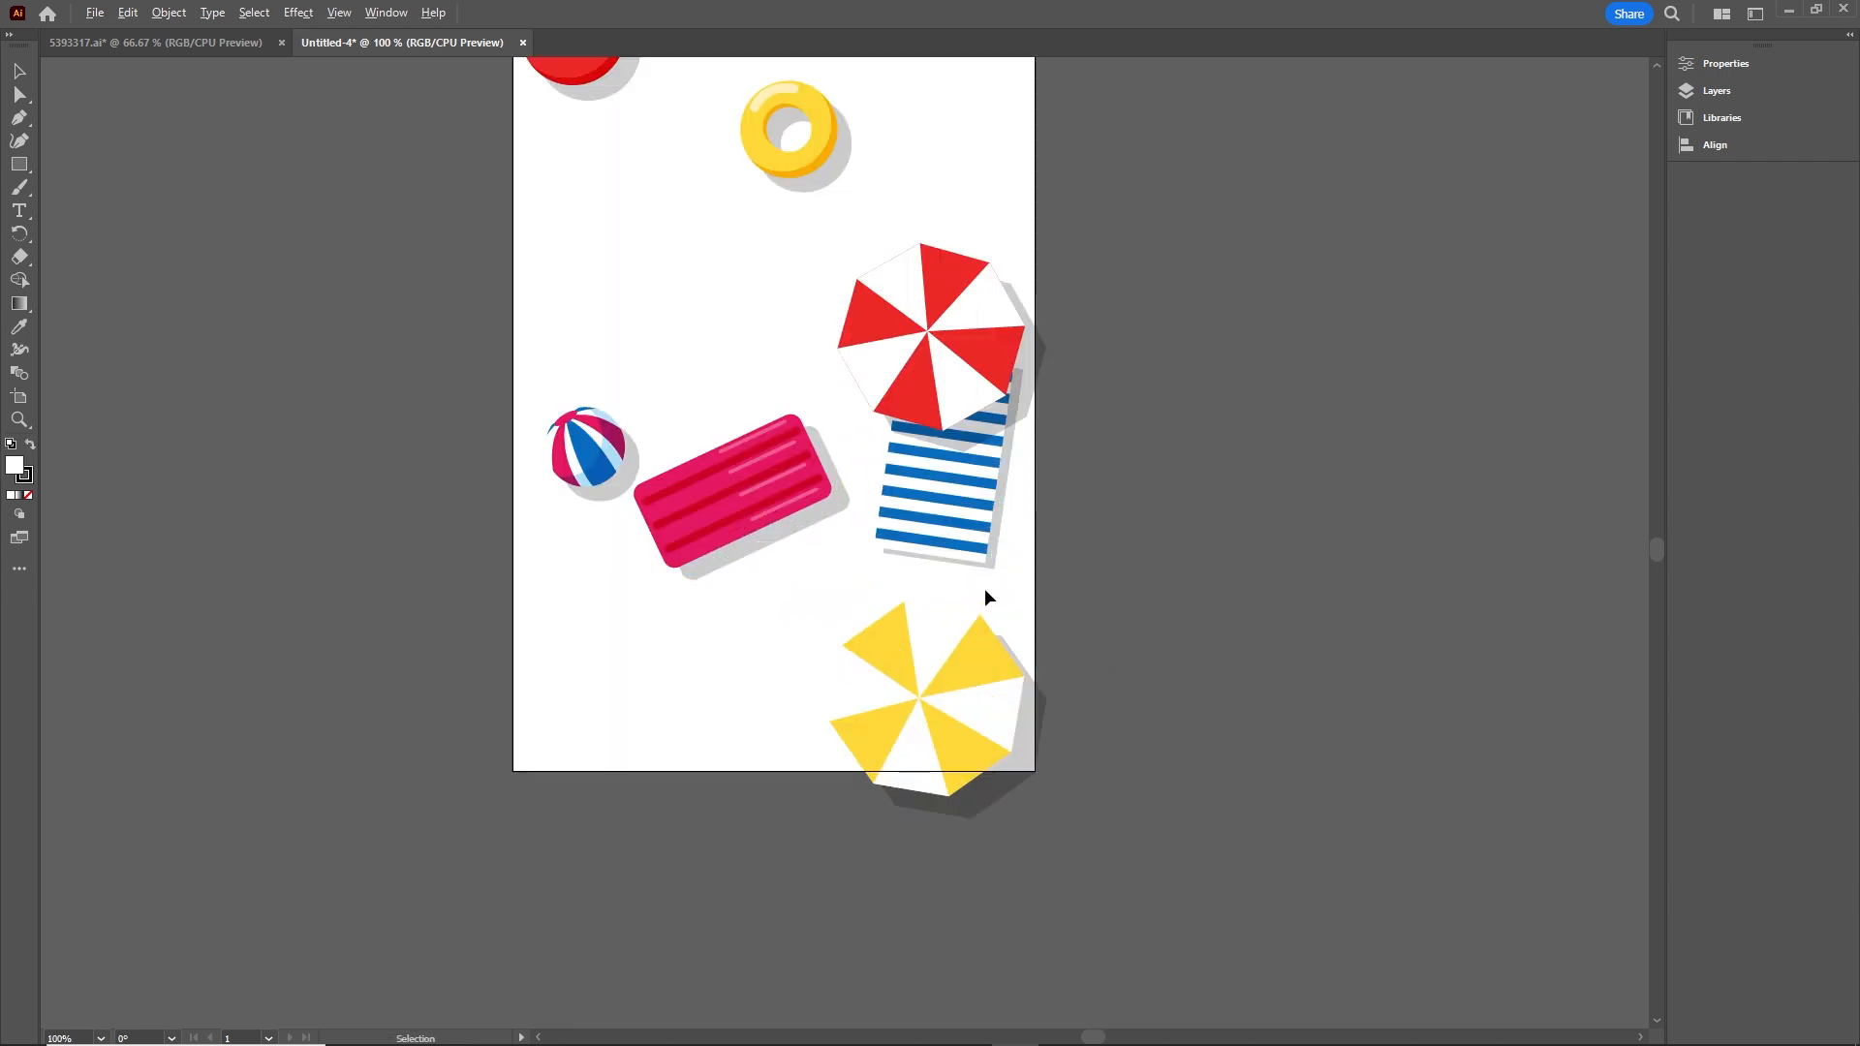
{"action": "key", "text": "space"}
{"action": "left_click_drag", "start_coordinate": [1136, 597], "coordinate": [1137, 664]}
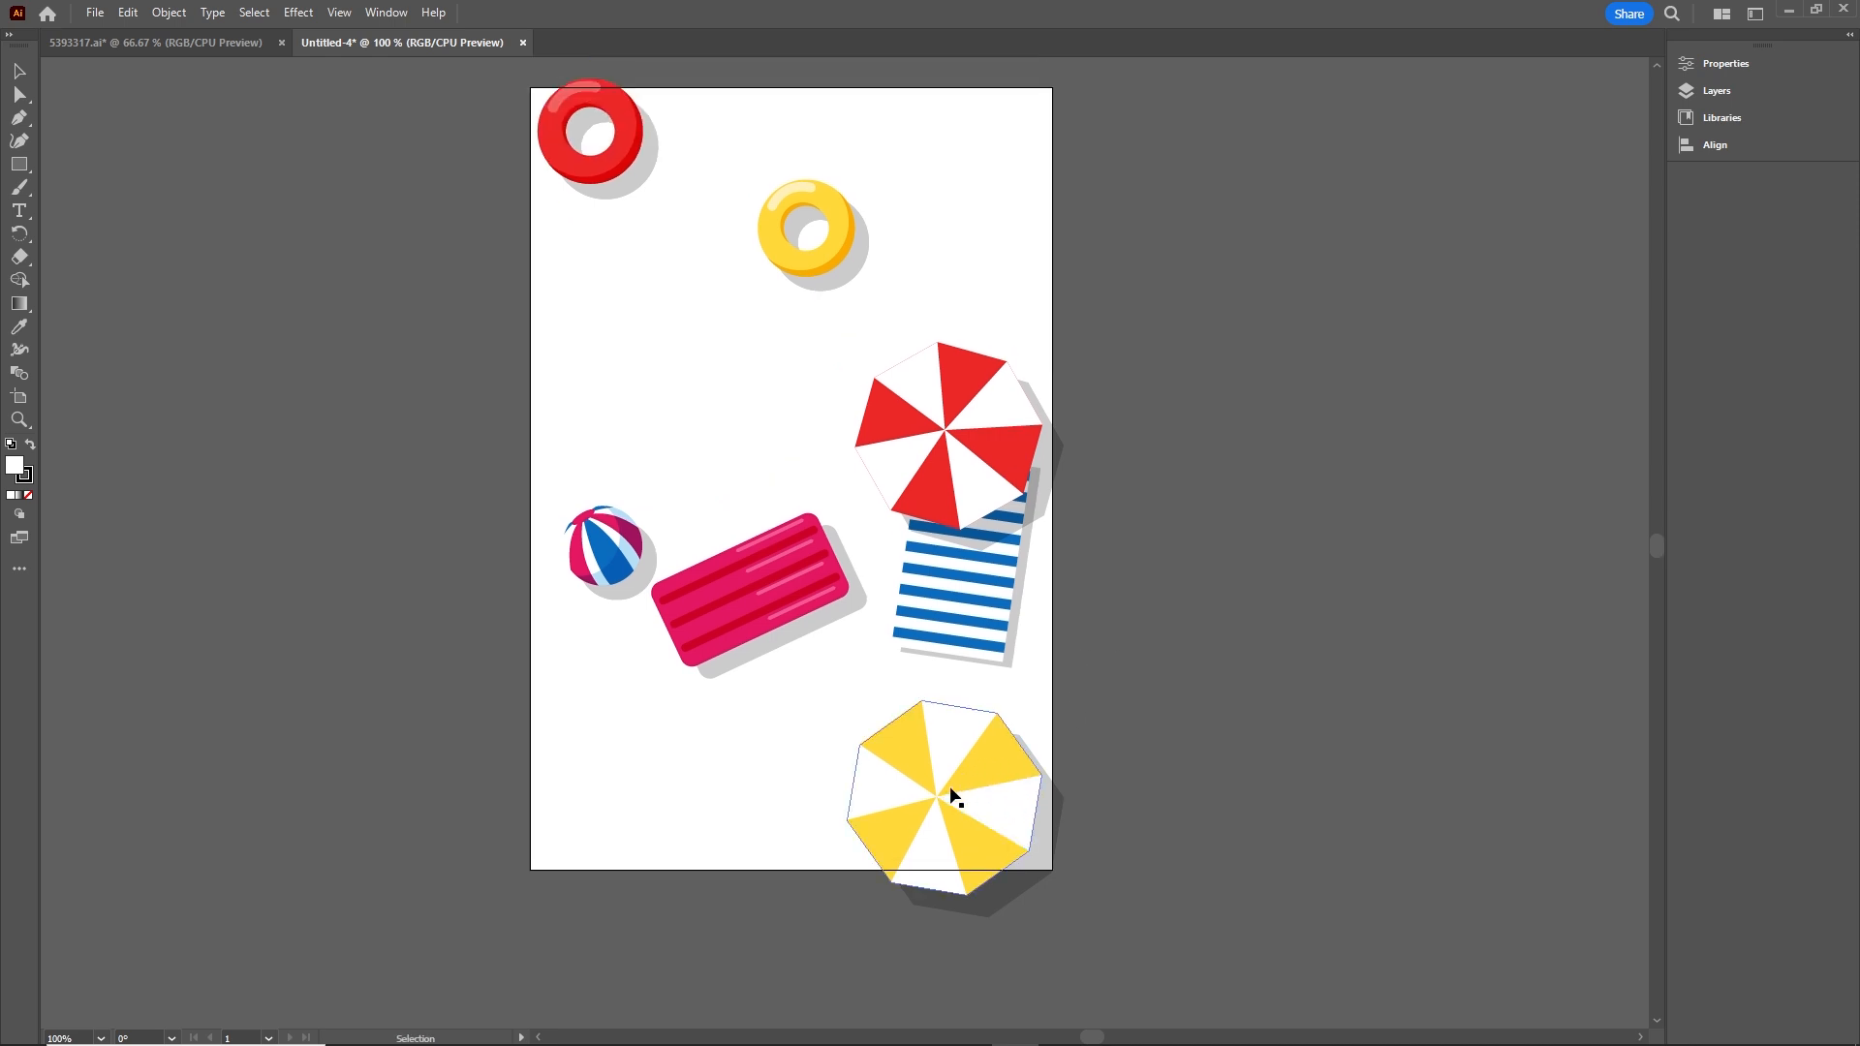
{"action": "left_click_drag", "start_coordinate": [955, 797], "coordinate": [902, 764]}
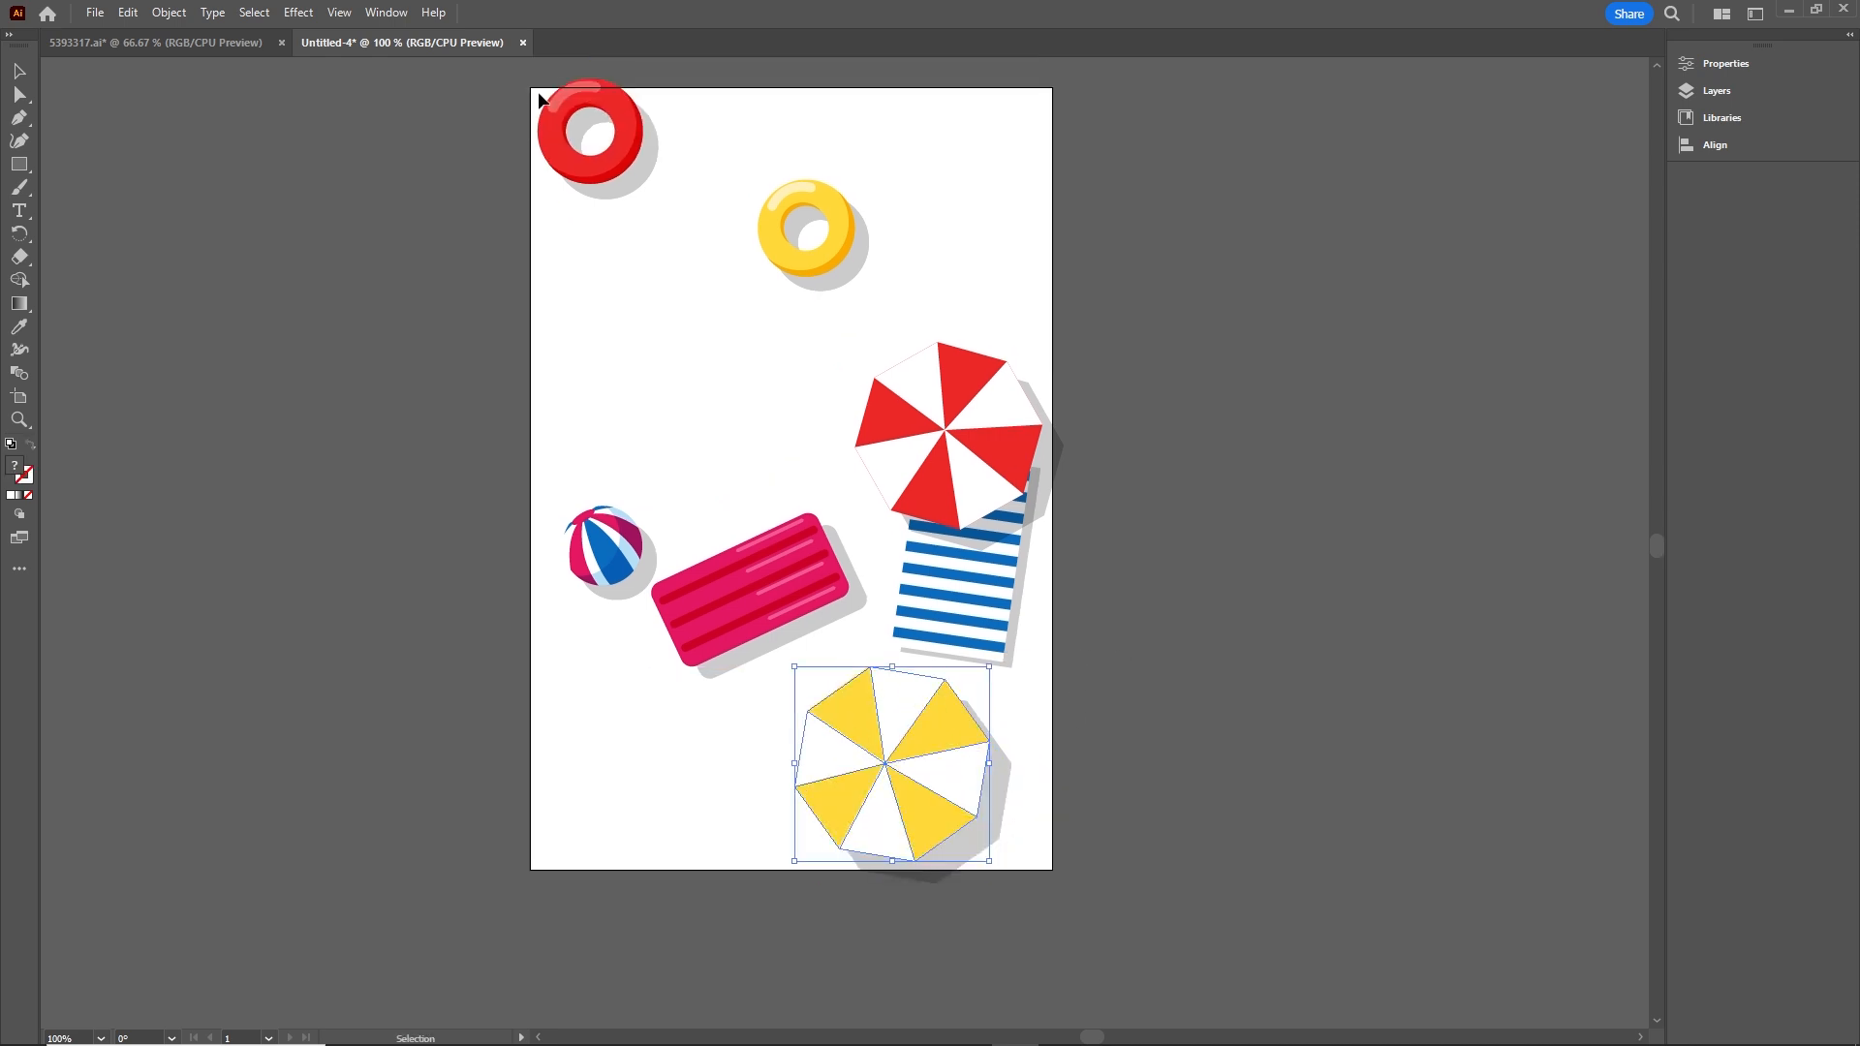
Switch to the 5393317.ai template, test selecting the pool water, and expand the PRINT layer to list its objects
{"action": "left_click", "coordinate": [246, 42]}
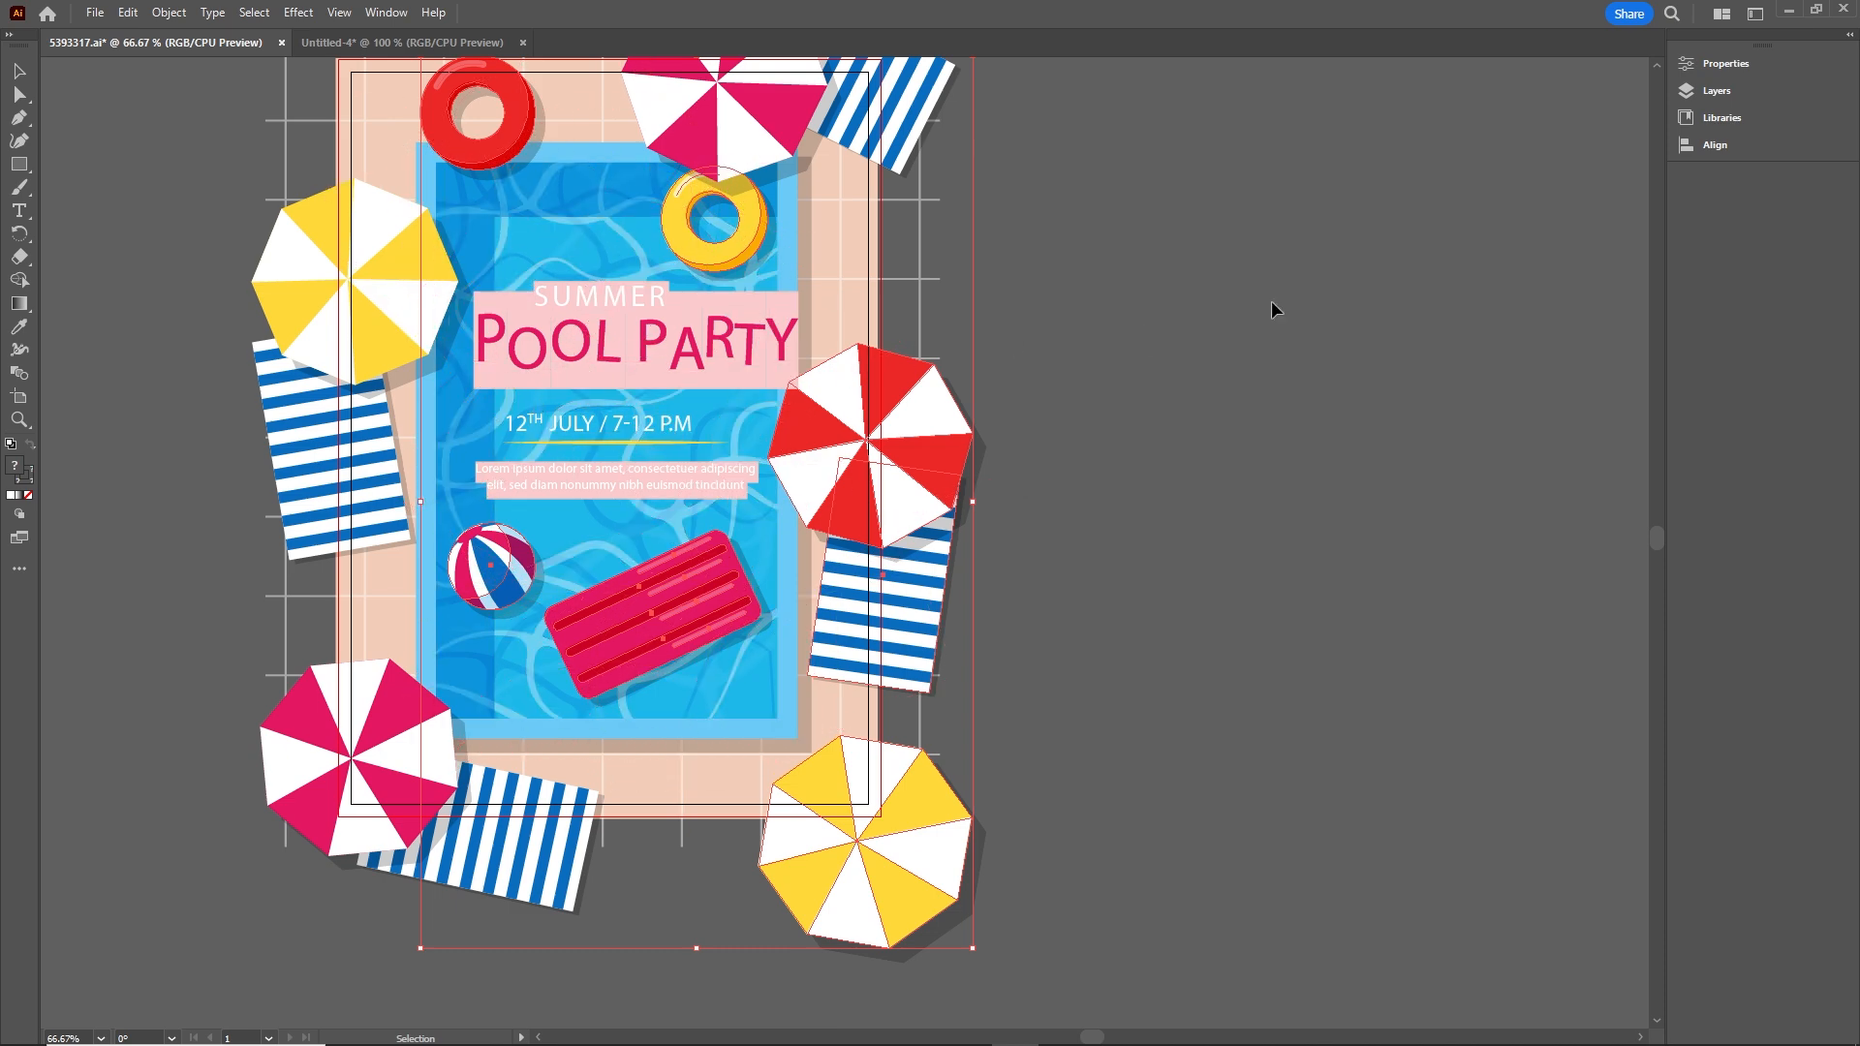
{"action": "left_click", "coordinate": [1376, 452]}
{"action": "left_click", "coordinate": [587, 257]}
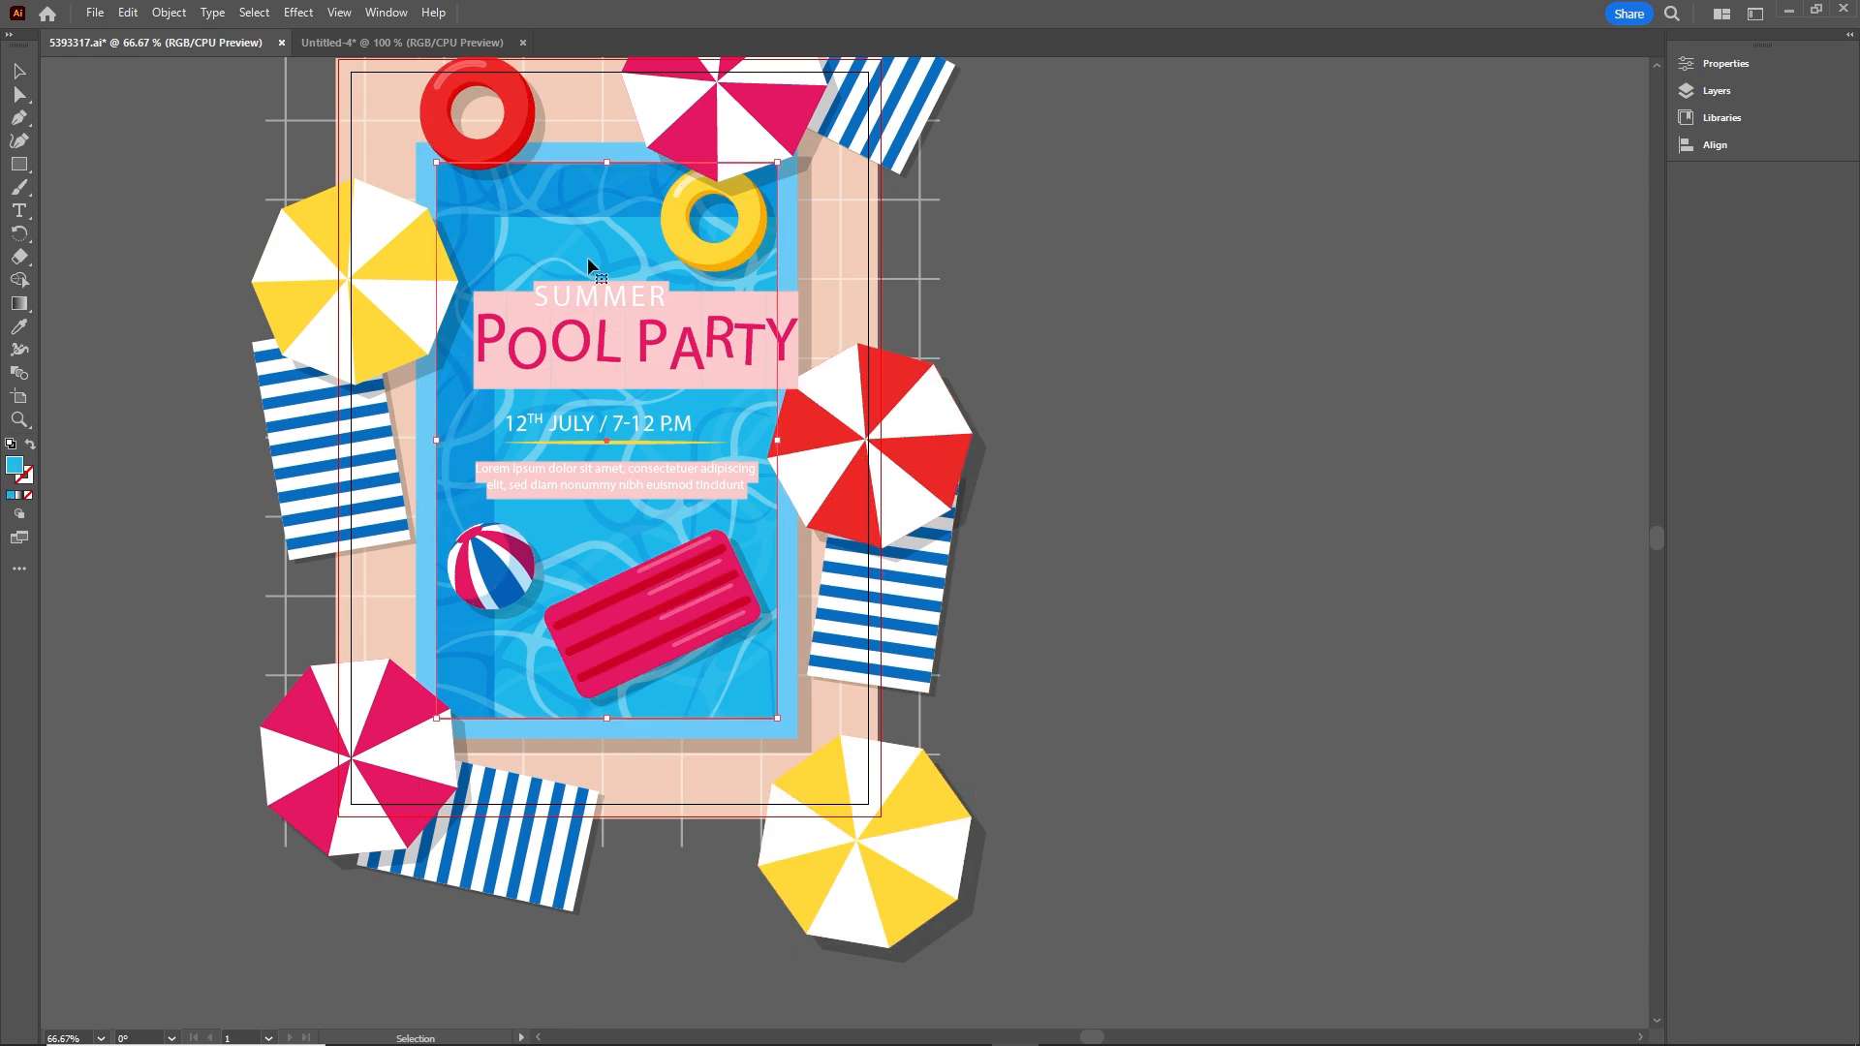
{"action": "left_click", "coordinate": [1309, 369]}
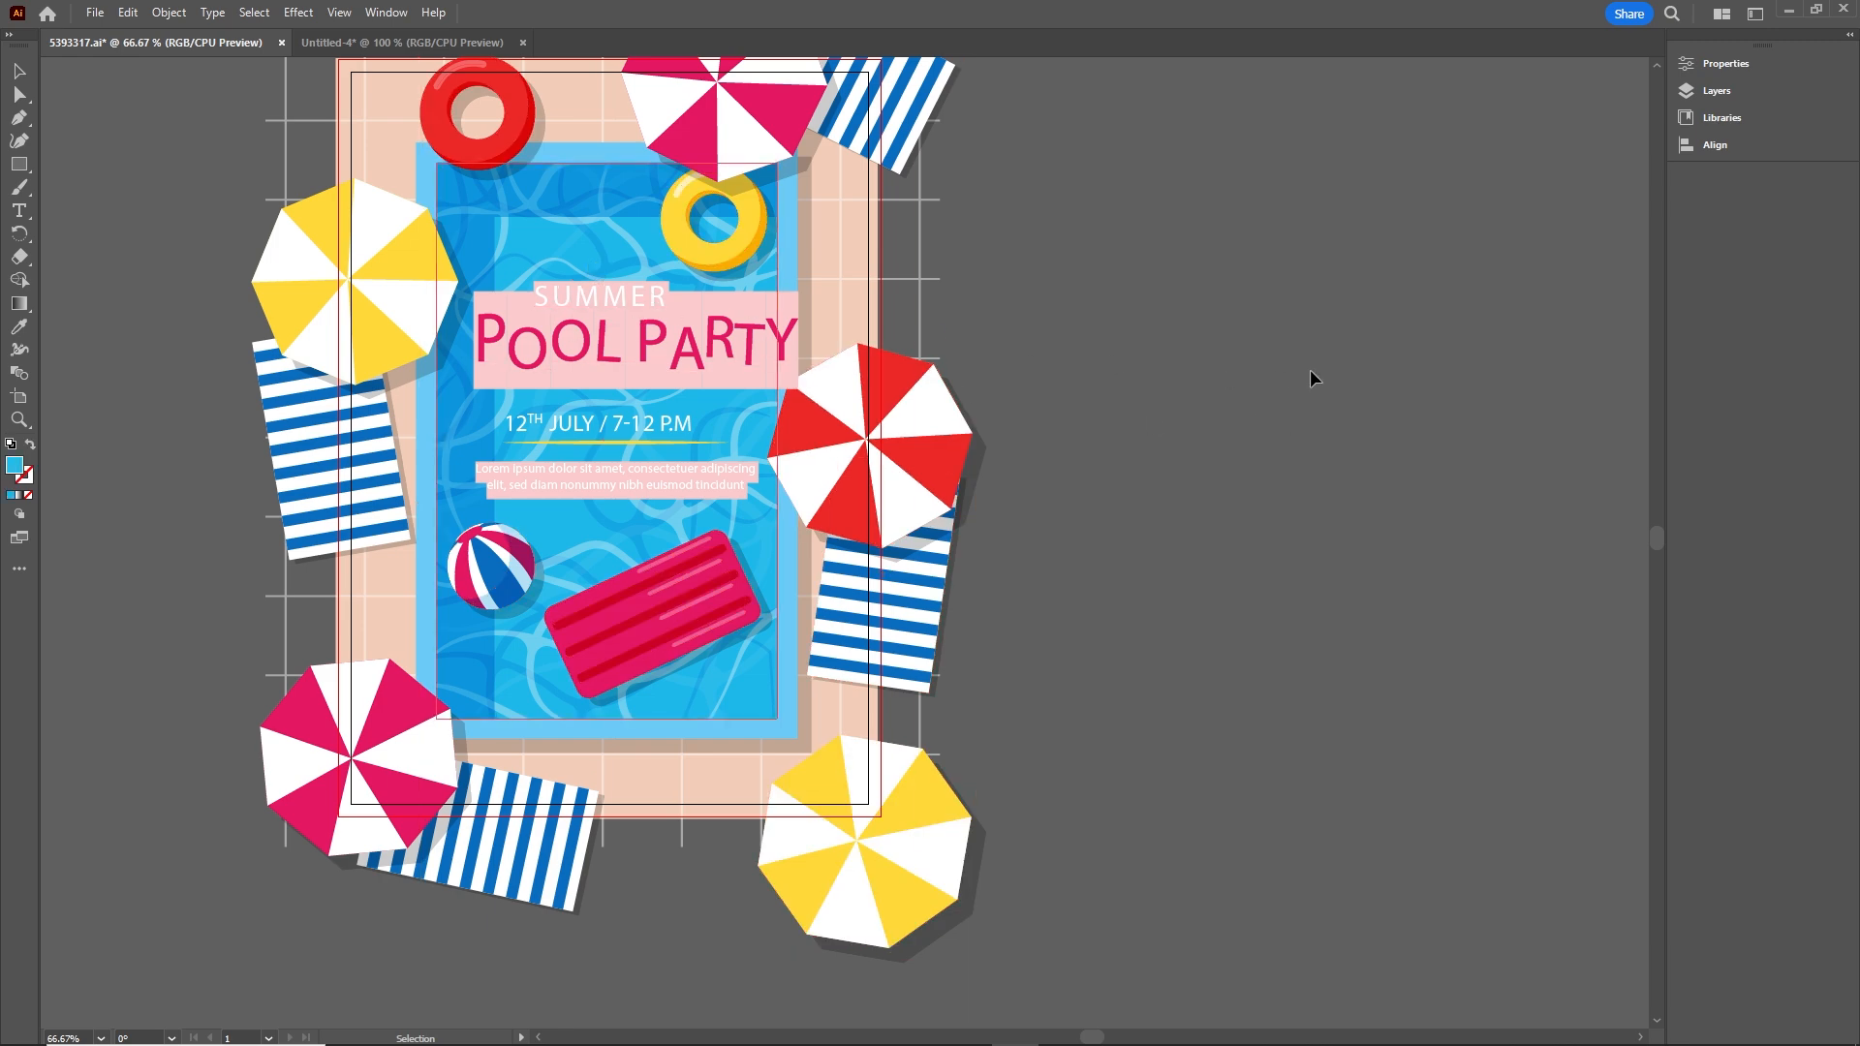
{"action": "left_click", "coordinate": [1714, 89]}
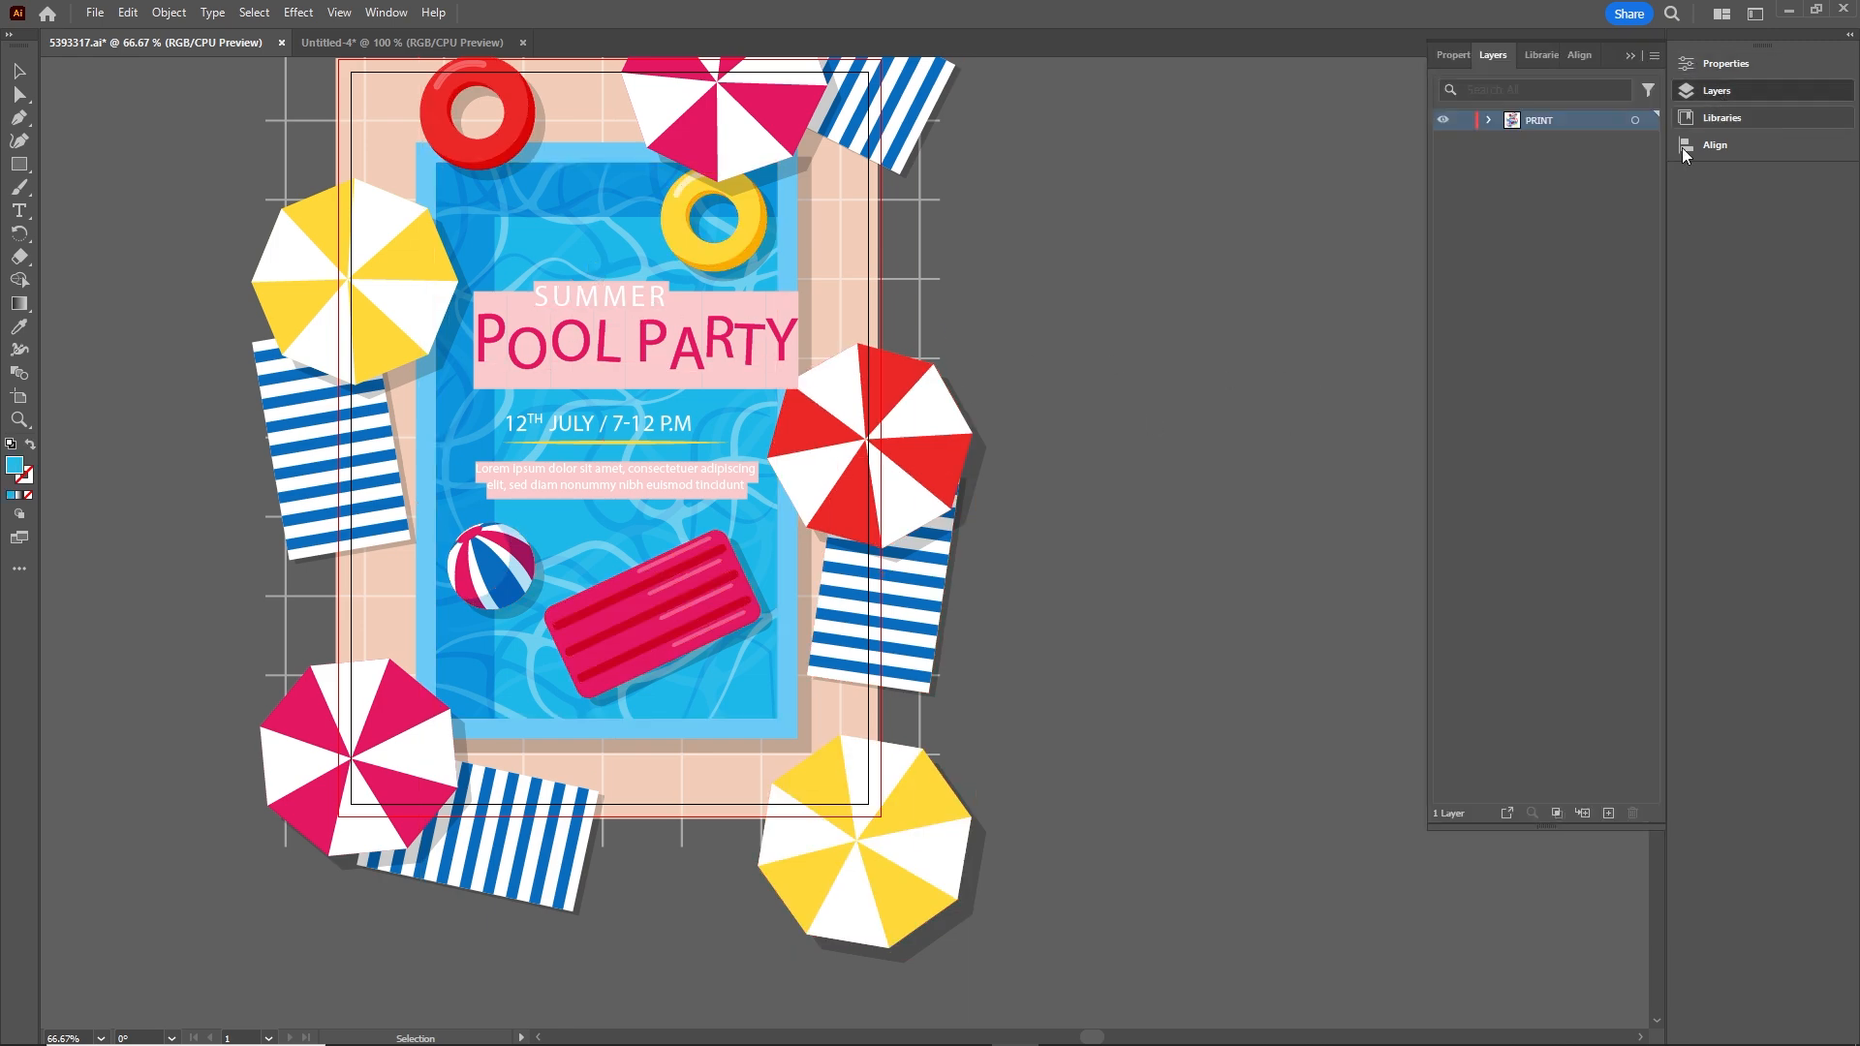
{"action": "left_click", "coordinate": [1489, 120]}
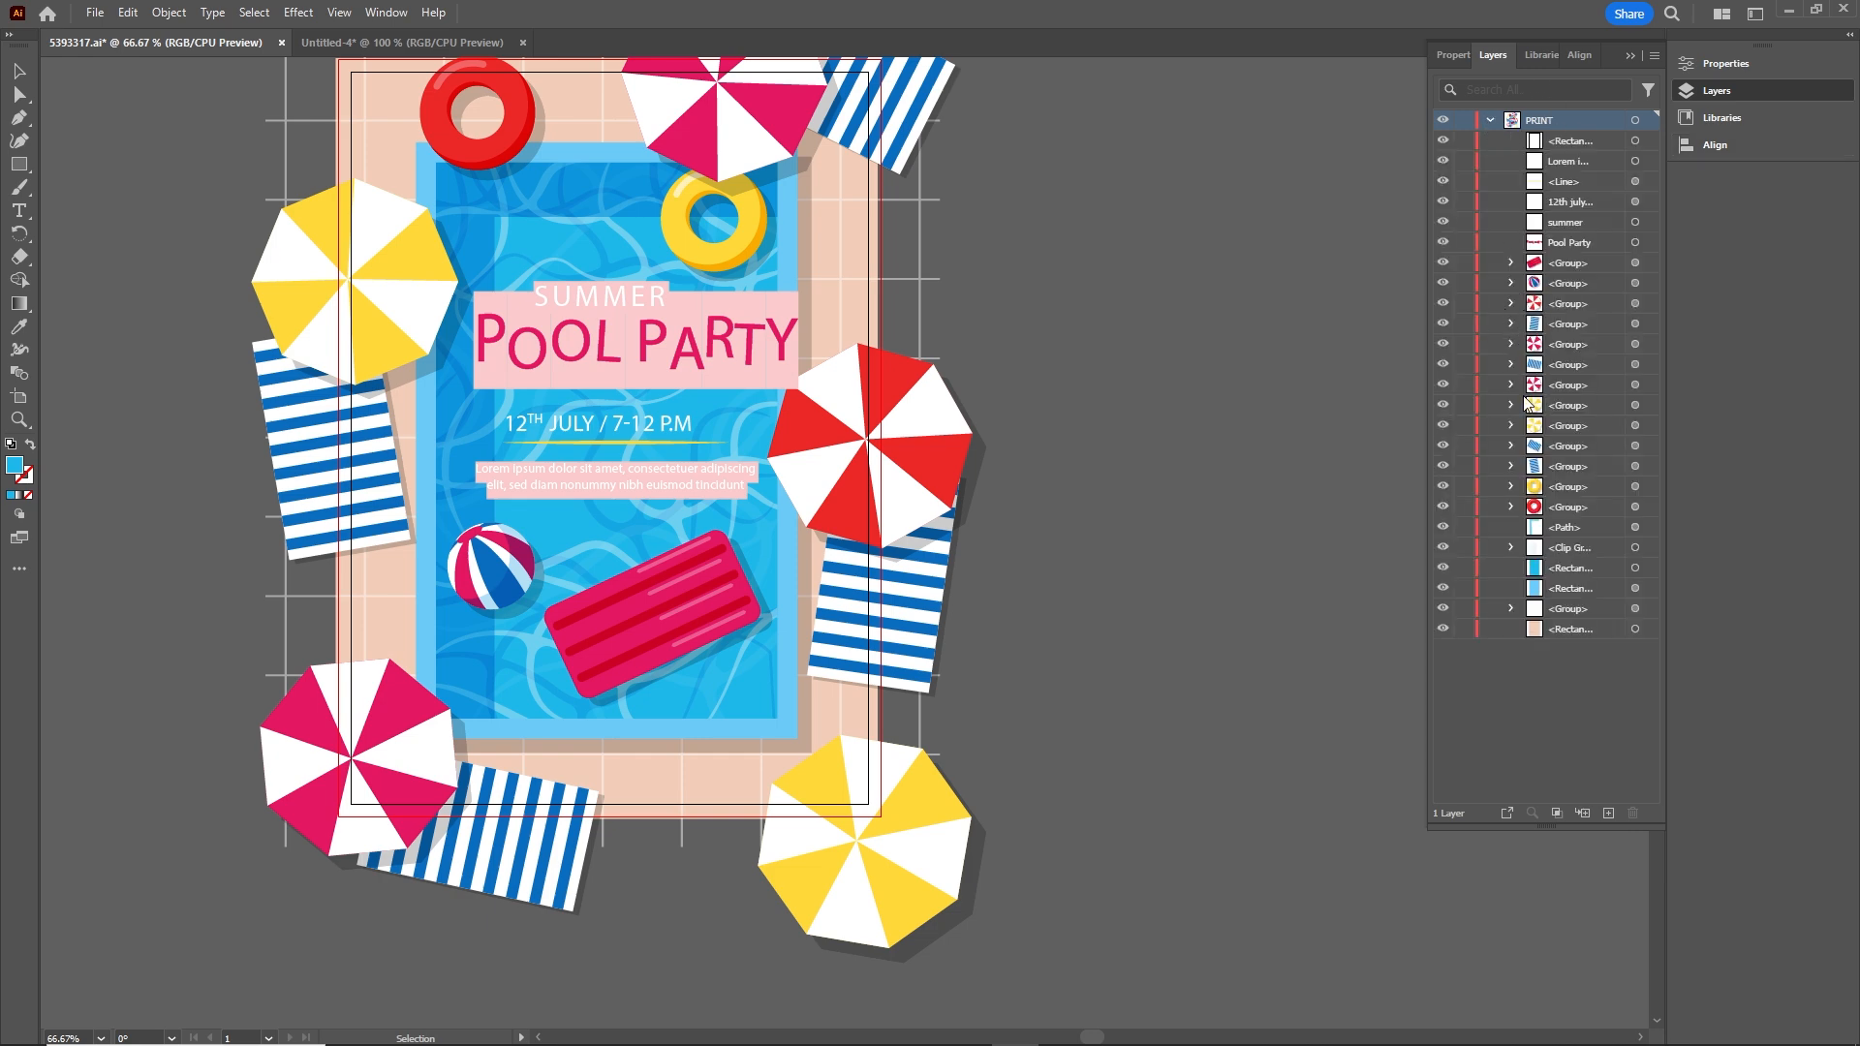
{"action": "left_click", "coordinate": [386, 12]}
{"action": "left_click", "coordinate": [433, 653]}
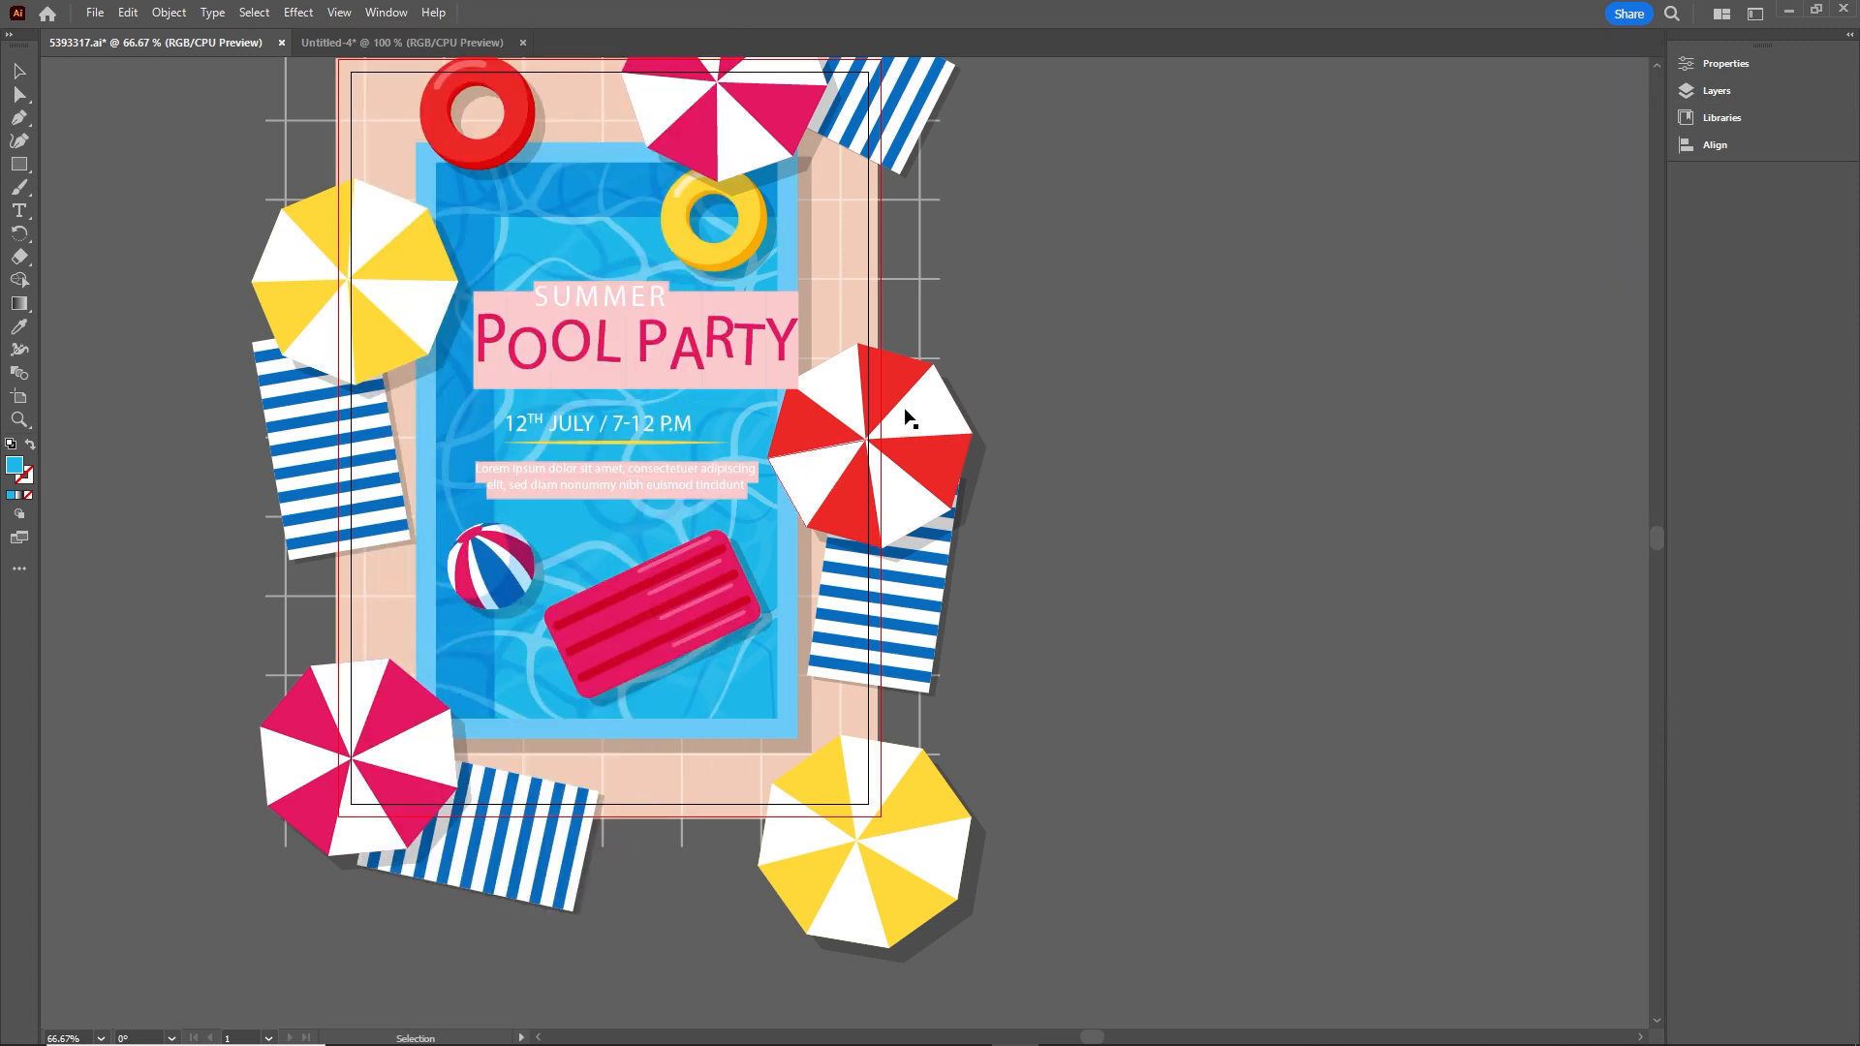
{"action": "left_click", "coordinate": [1753, 89]}
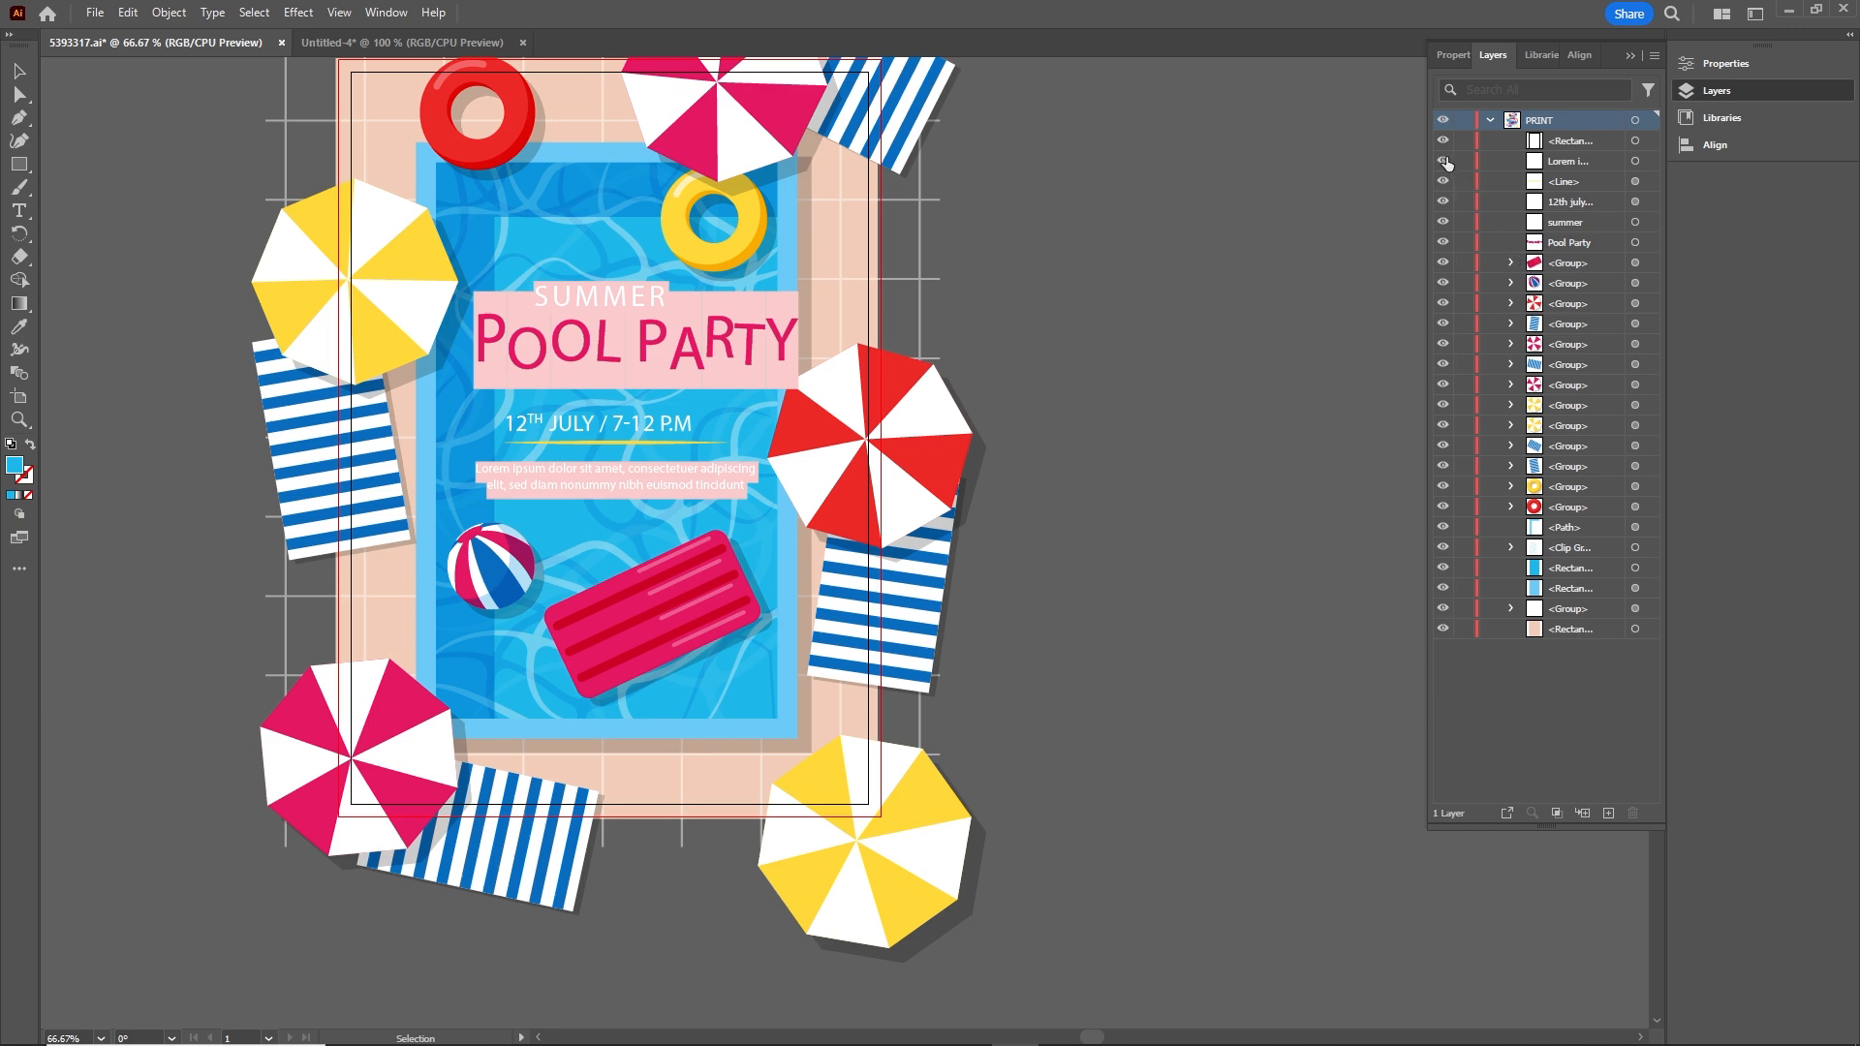
Hide the PRINT layer's text, umbrellas, towels and floats, keeping the pool rectangles, water pattern, shading path, tile lines and beige background visible
{"action": "left_click_drag", "start_coordinate": [1444, 161], "coordinate": [1439, 625]}
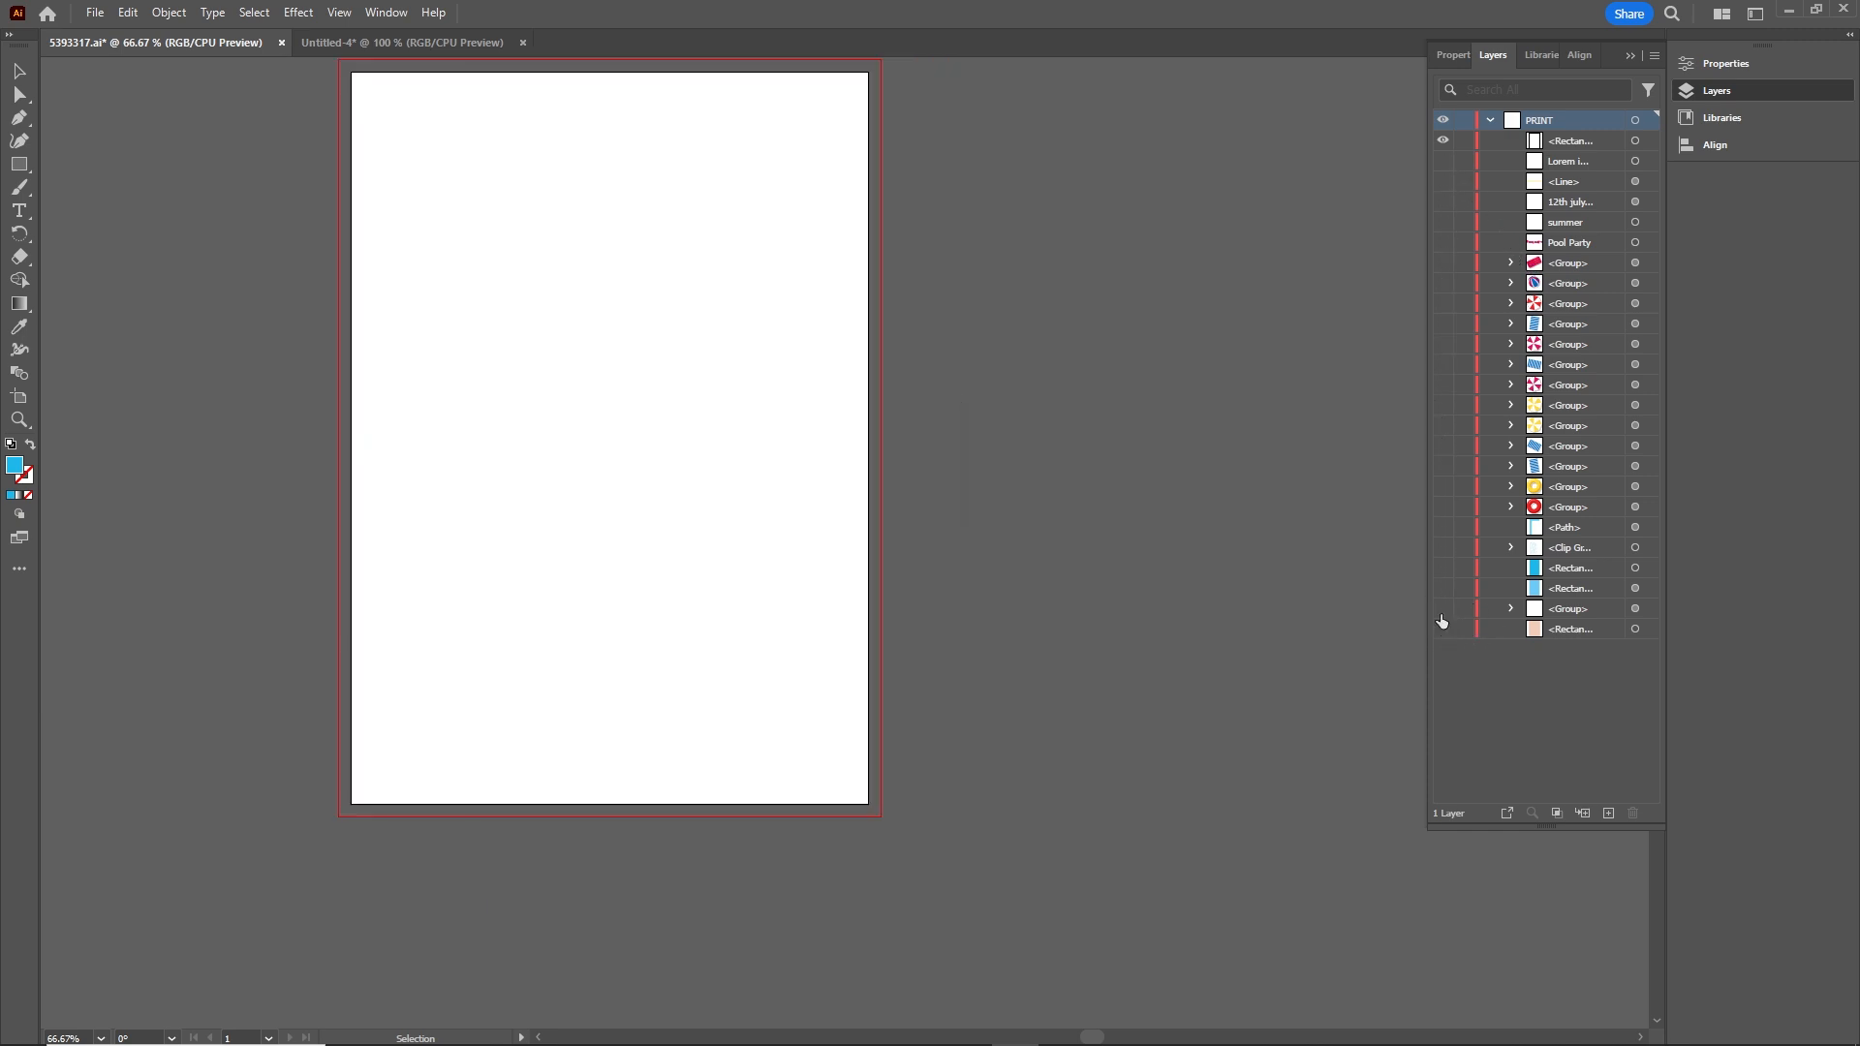
{"action": "left_click", "coordinate": [1443, 610]}
{"action": "left_click", "coordinate": [1443, 629]}
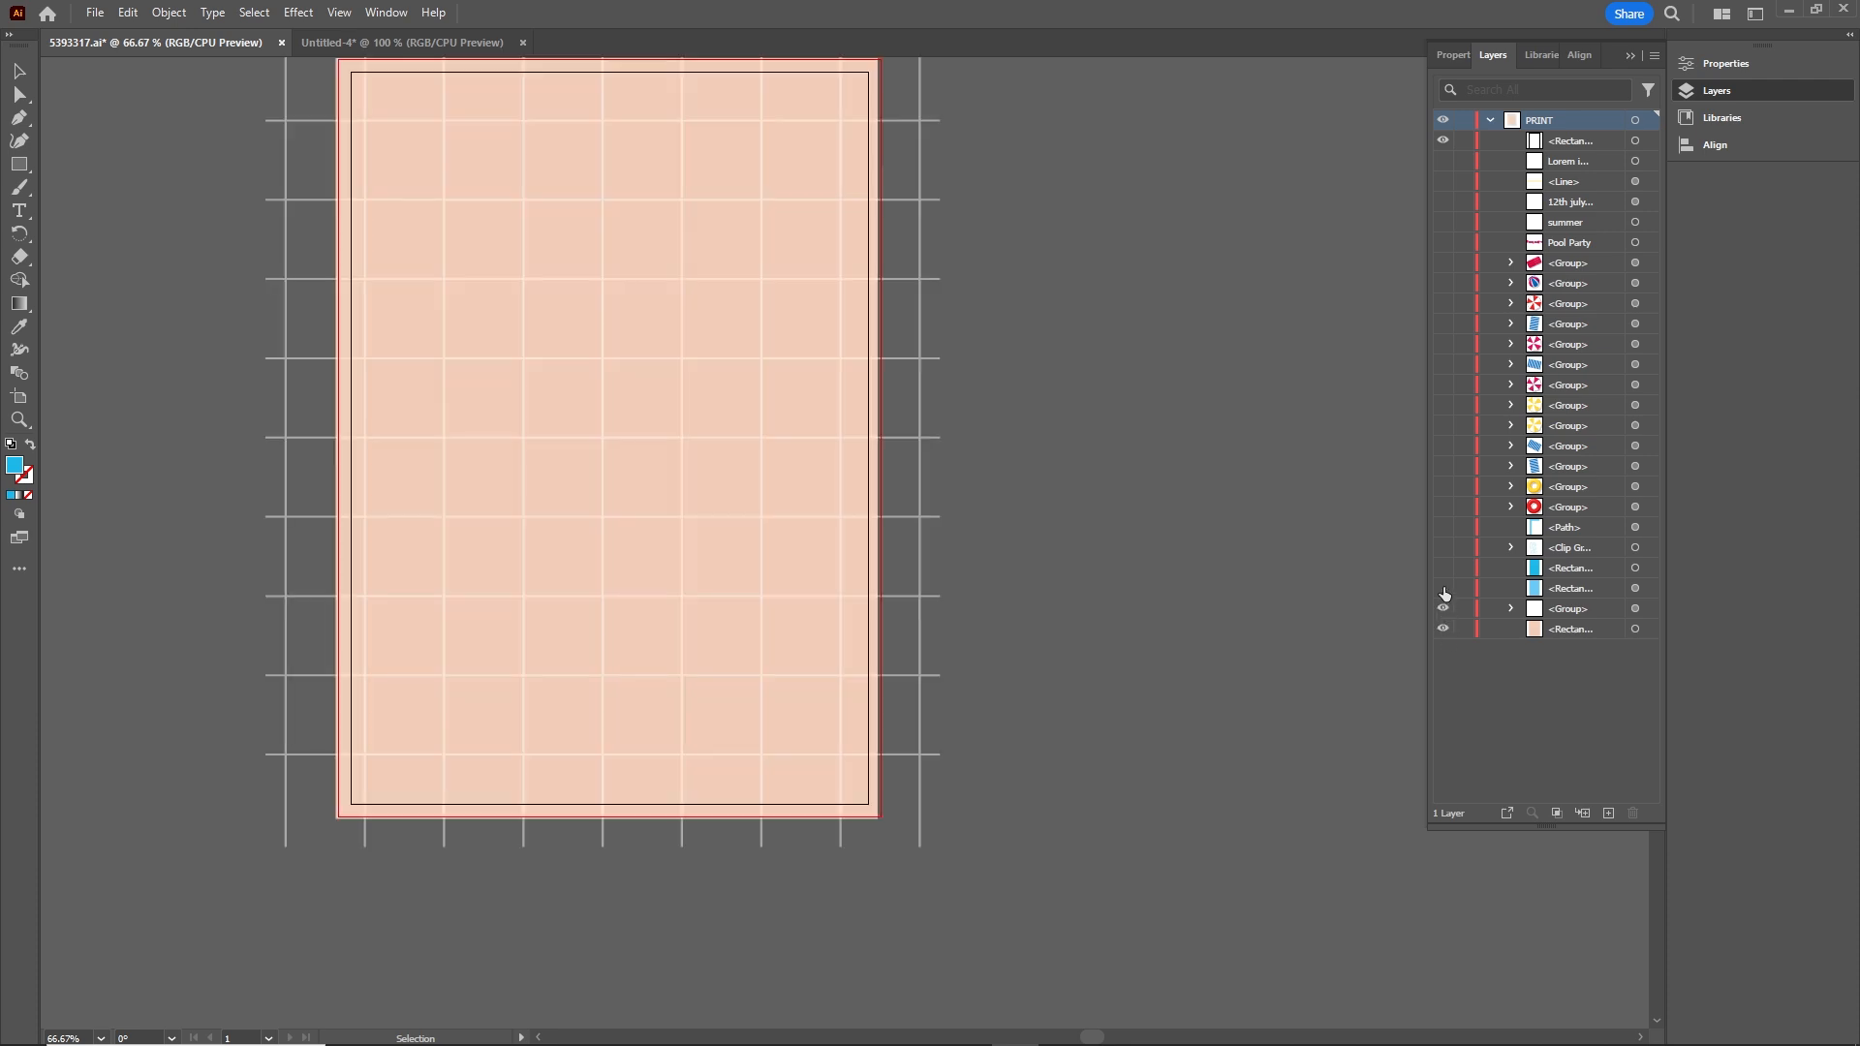
{"action": "left_click", "coordinate": [1443, 588]}
{"action": "left_click", "coordinate": [1443, 568]}
{"action": "left_click", "coordinate": [1443, 547]}
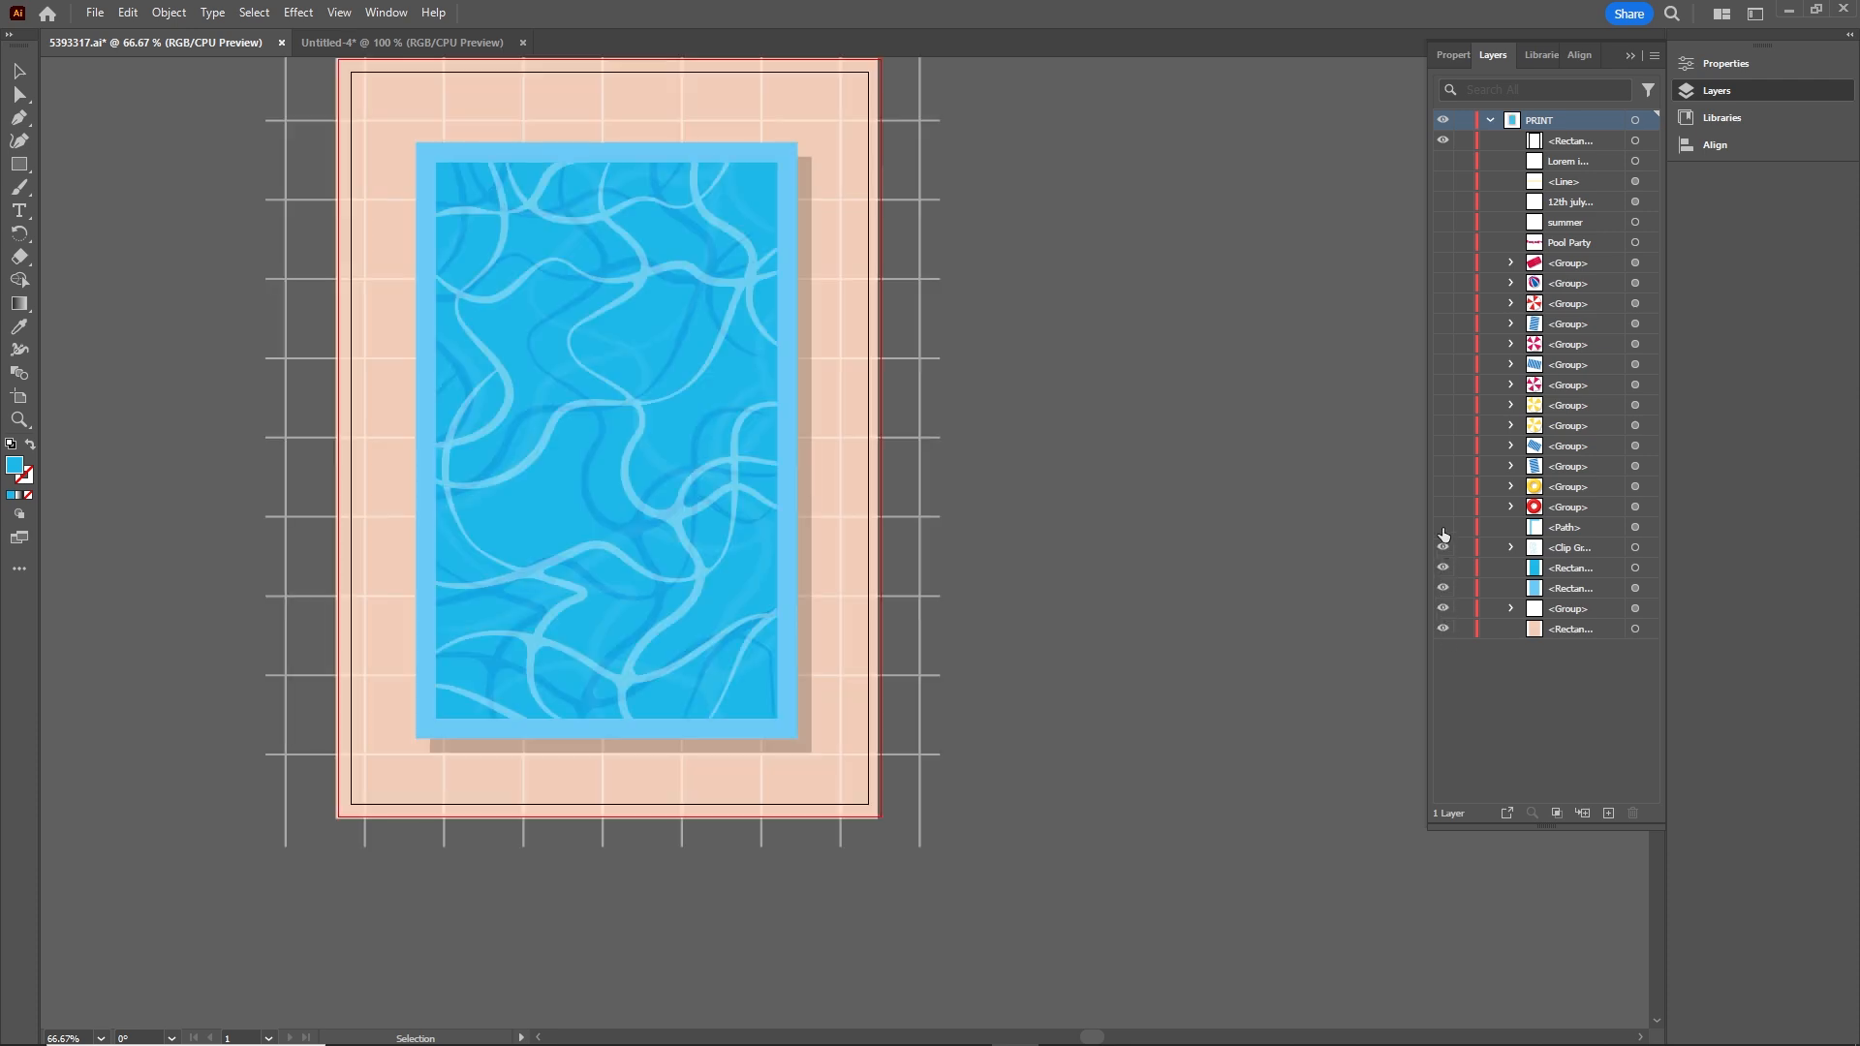
{"action": "left_click", "coordinate": [1444, 527]}
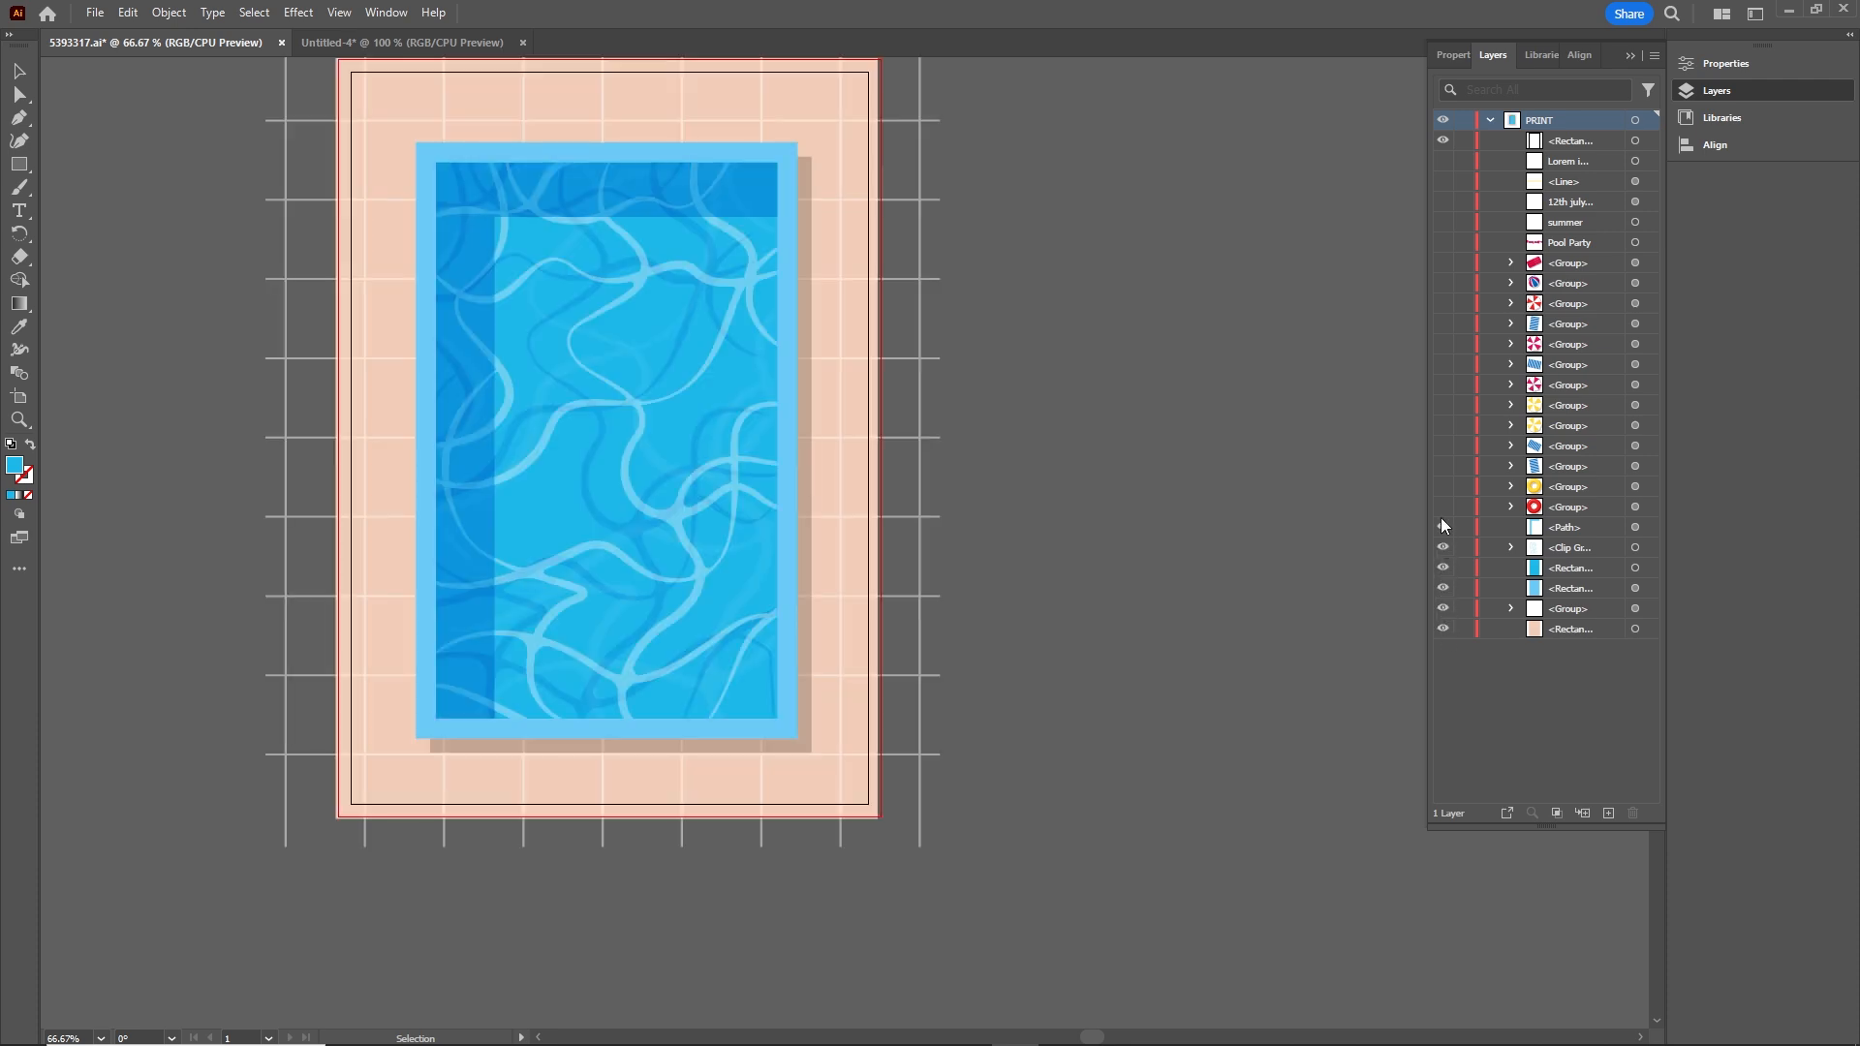
{"action": "left_click", "coordinate": [1442, 509]}
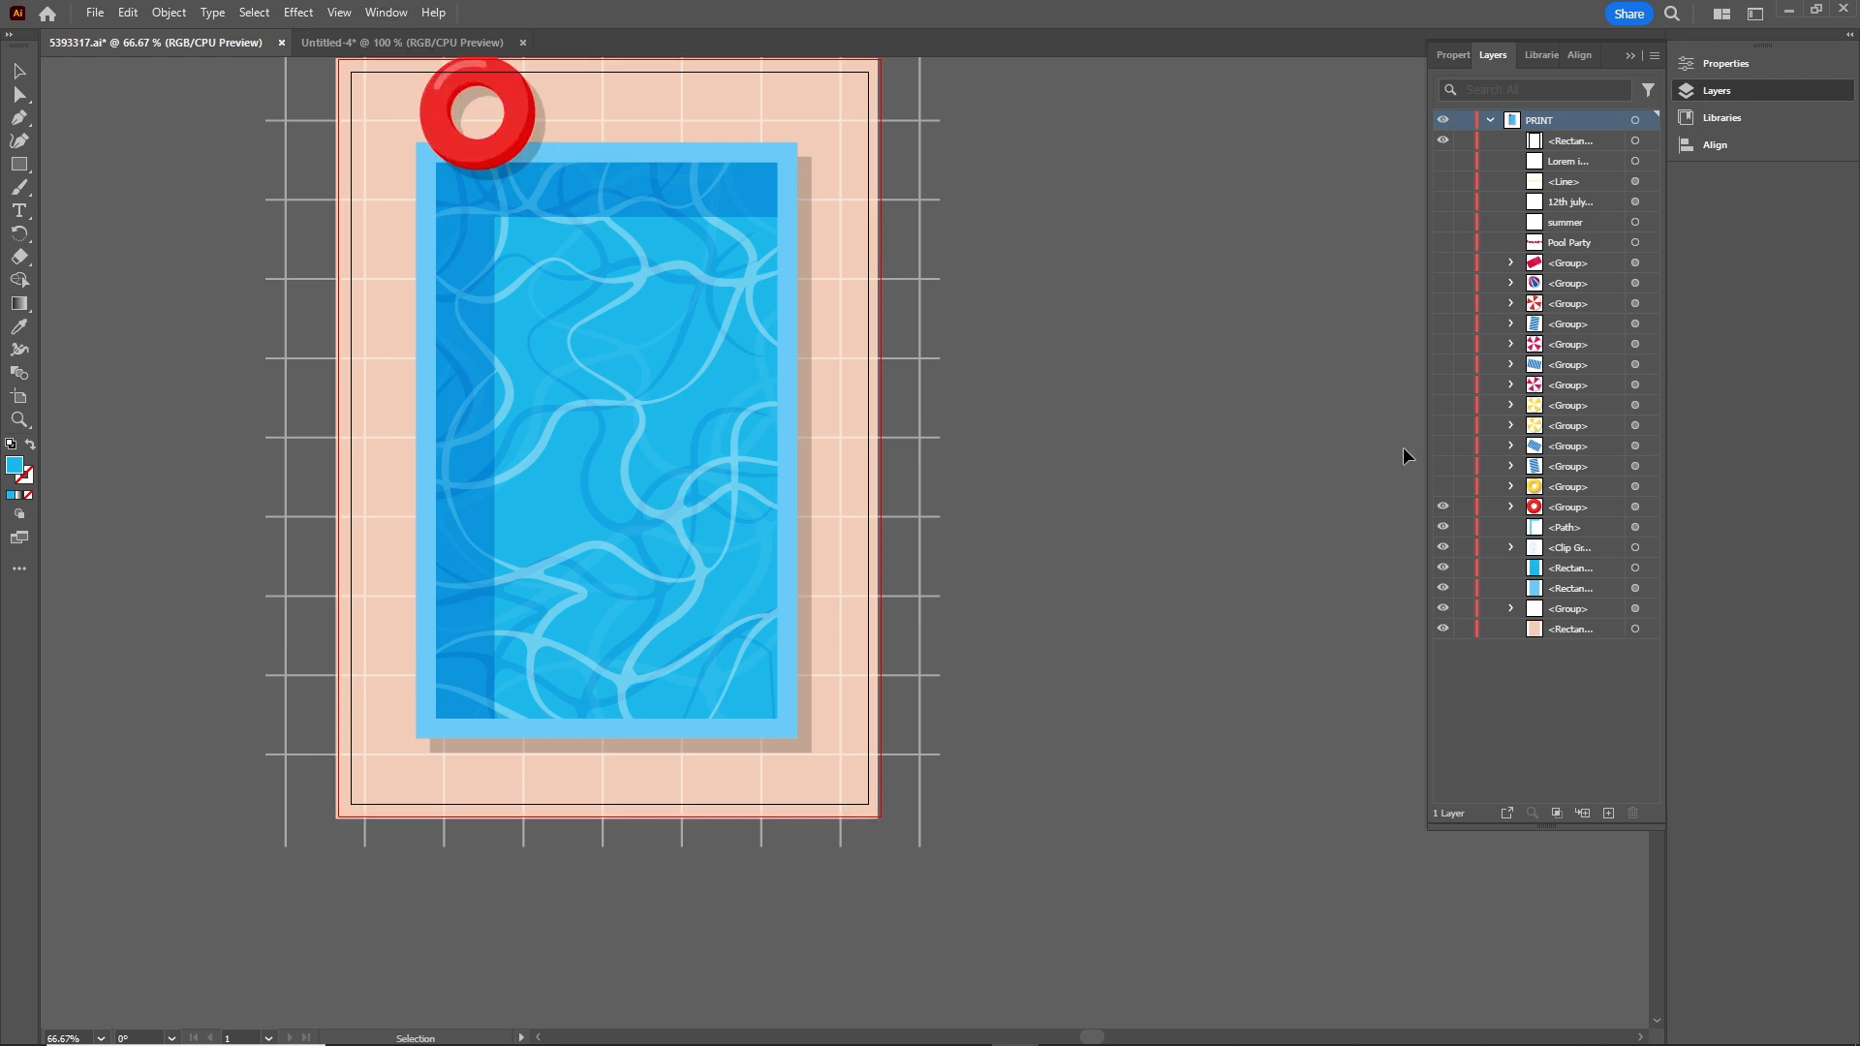
{"action": "left_click", "coordinate": [1442, 507]}
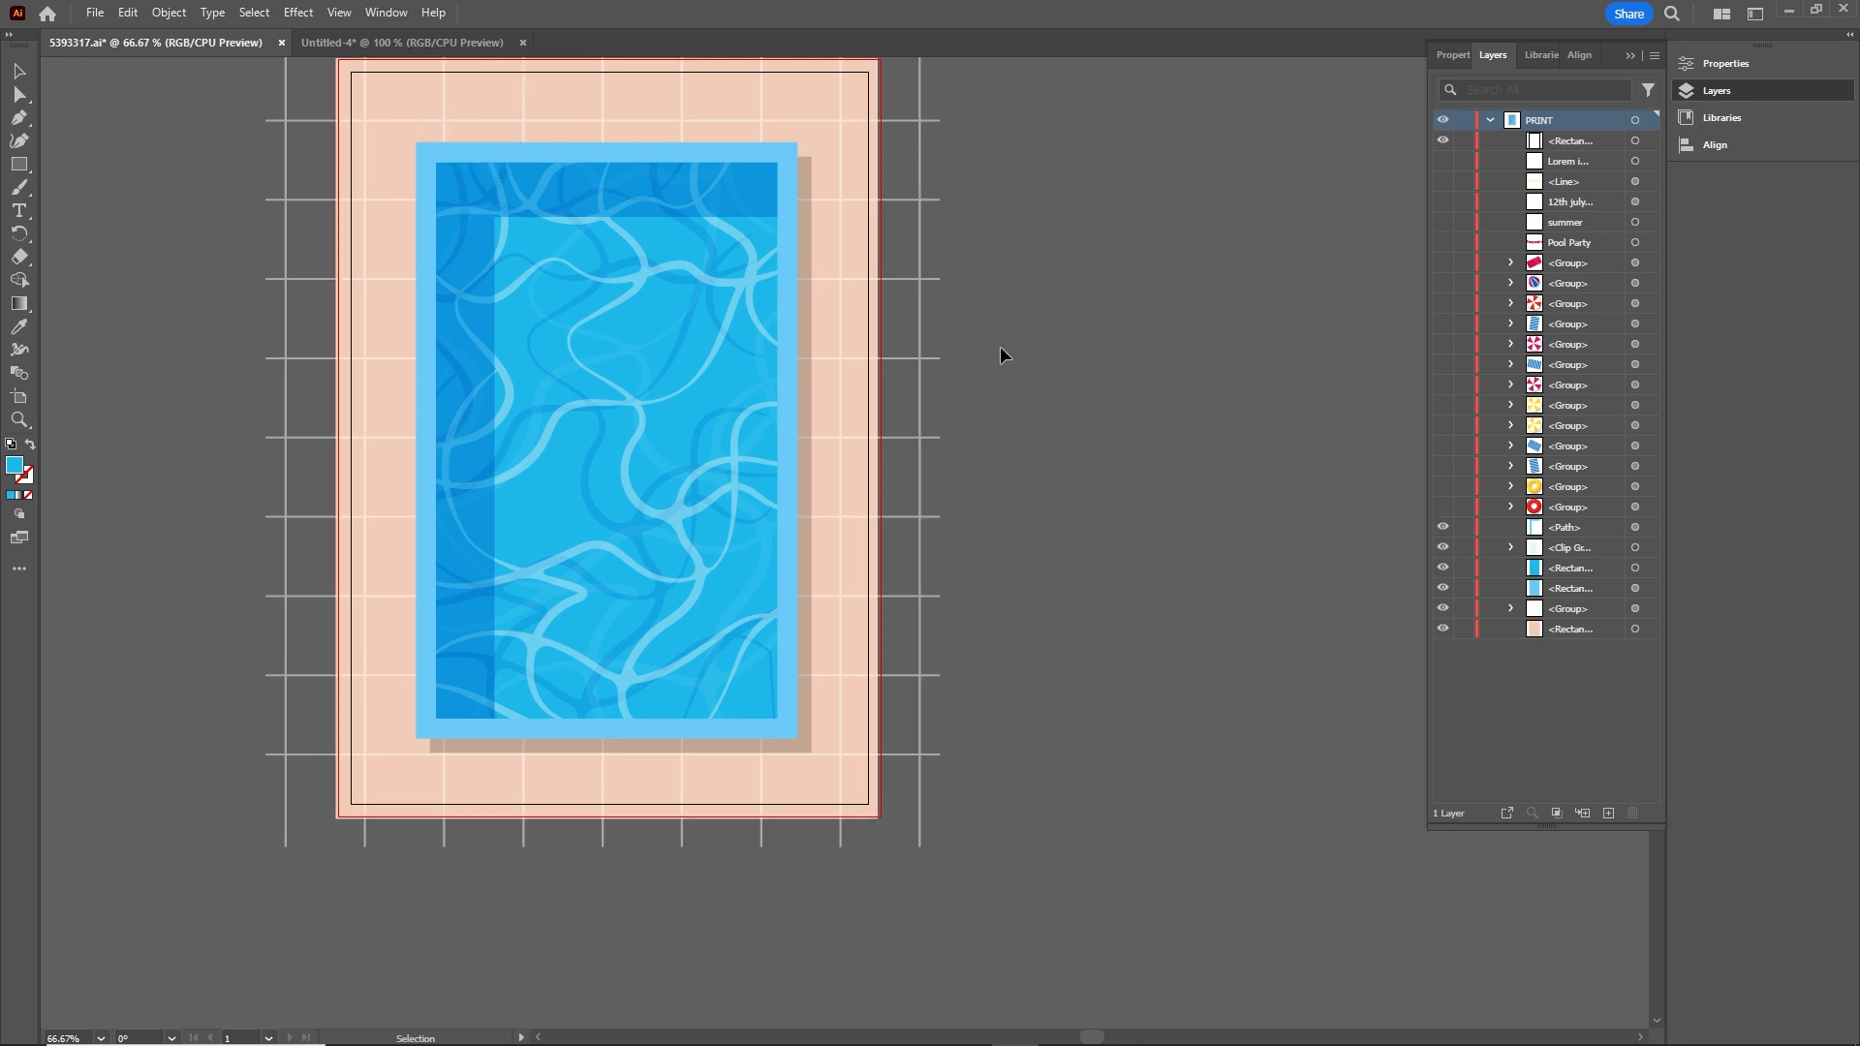
Hide the beige background rectangle and the tile-line group, and toggle the remaining pool pieces' visibility to identify them
{"action": "left_click", "coordinate": [1444, 630]}
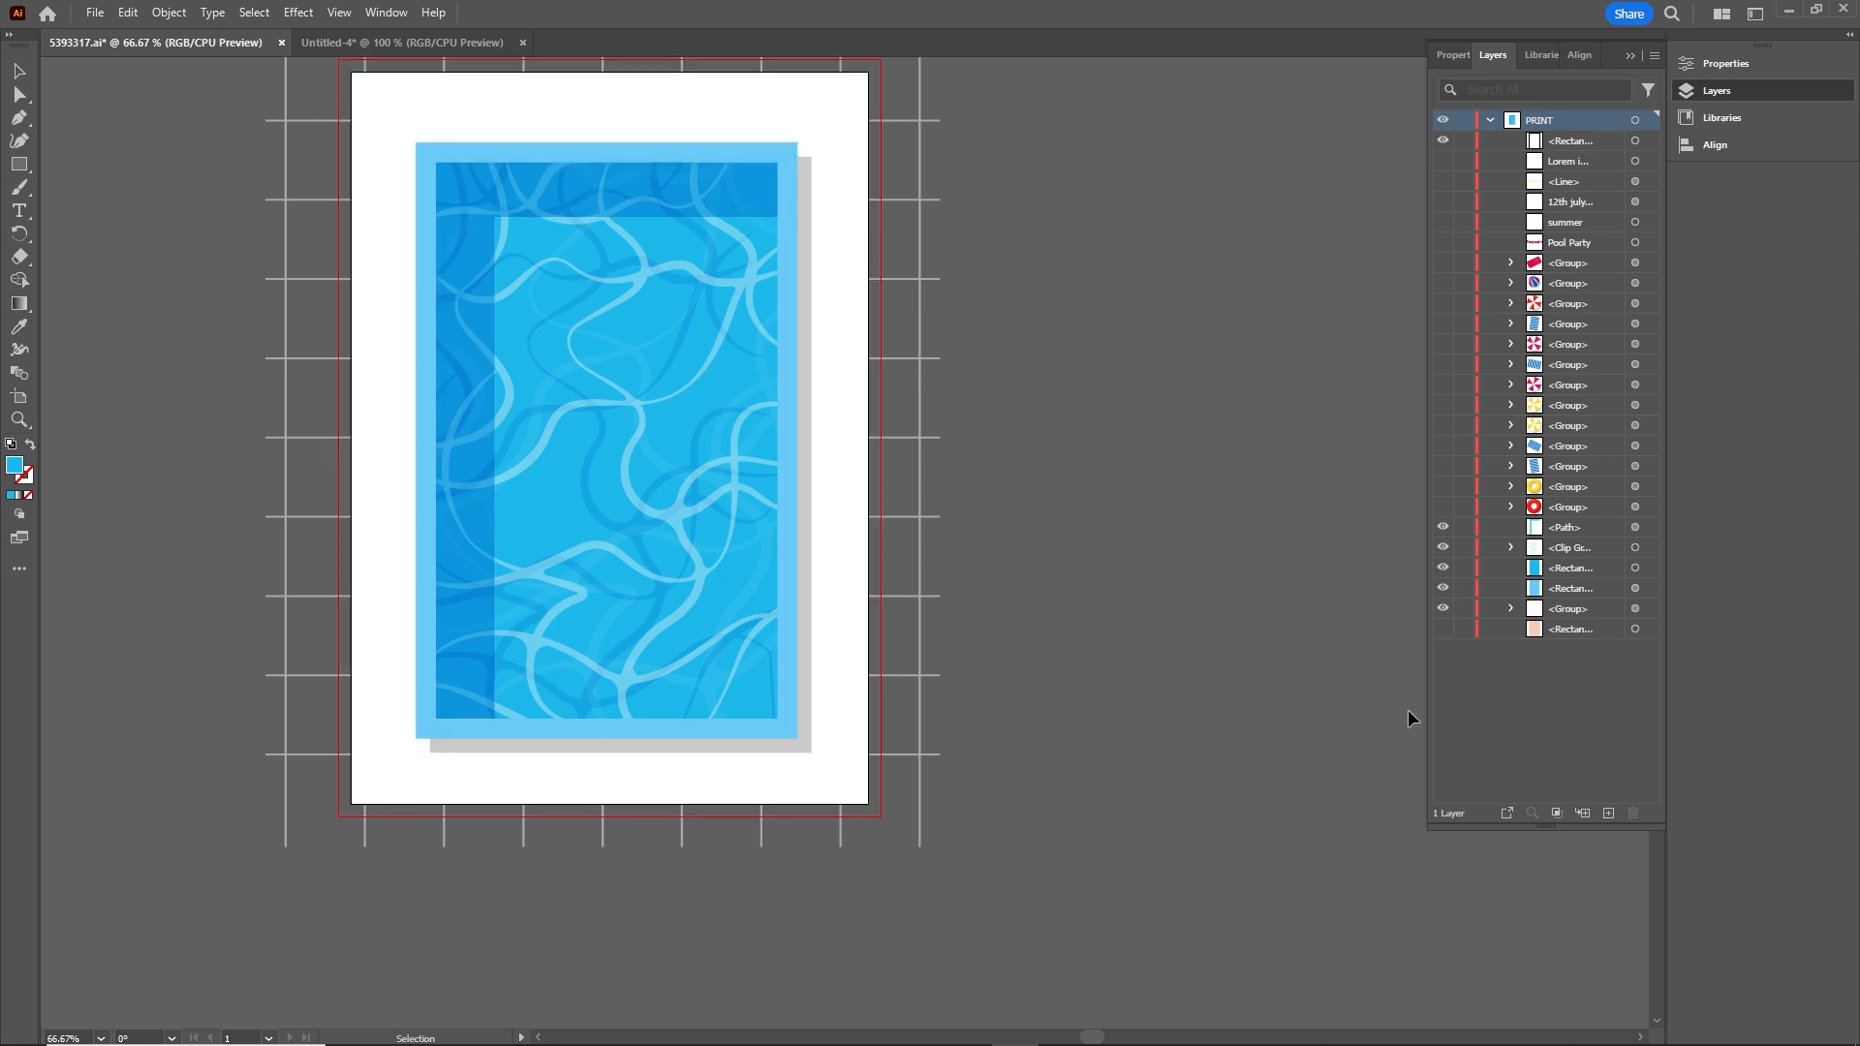
{"action": "left_click", "coordinate": [1443, 610]}
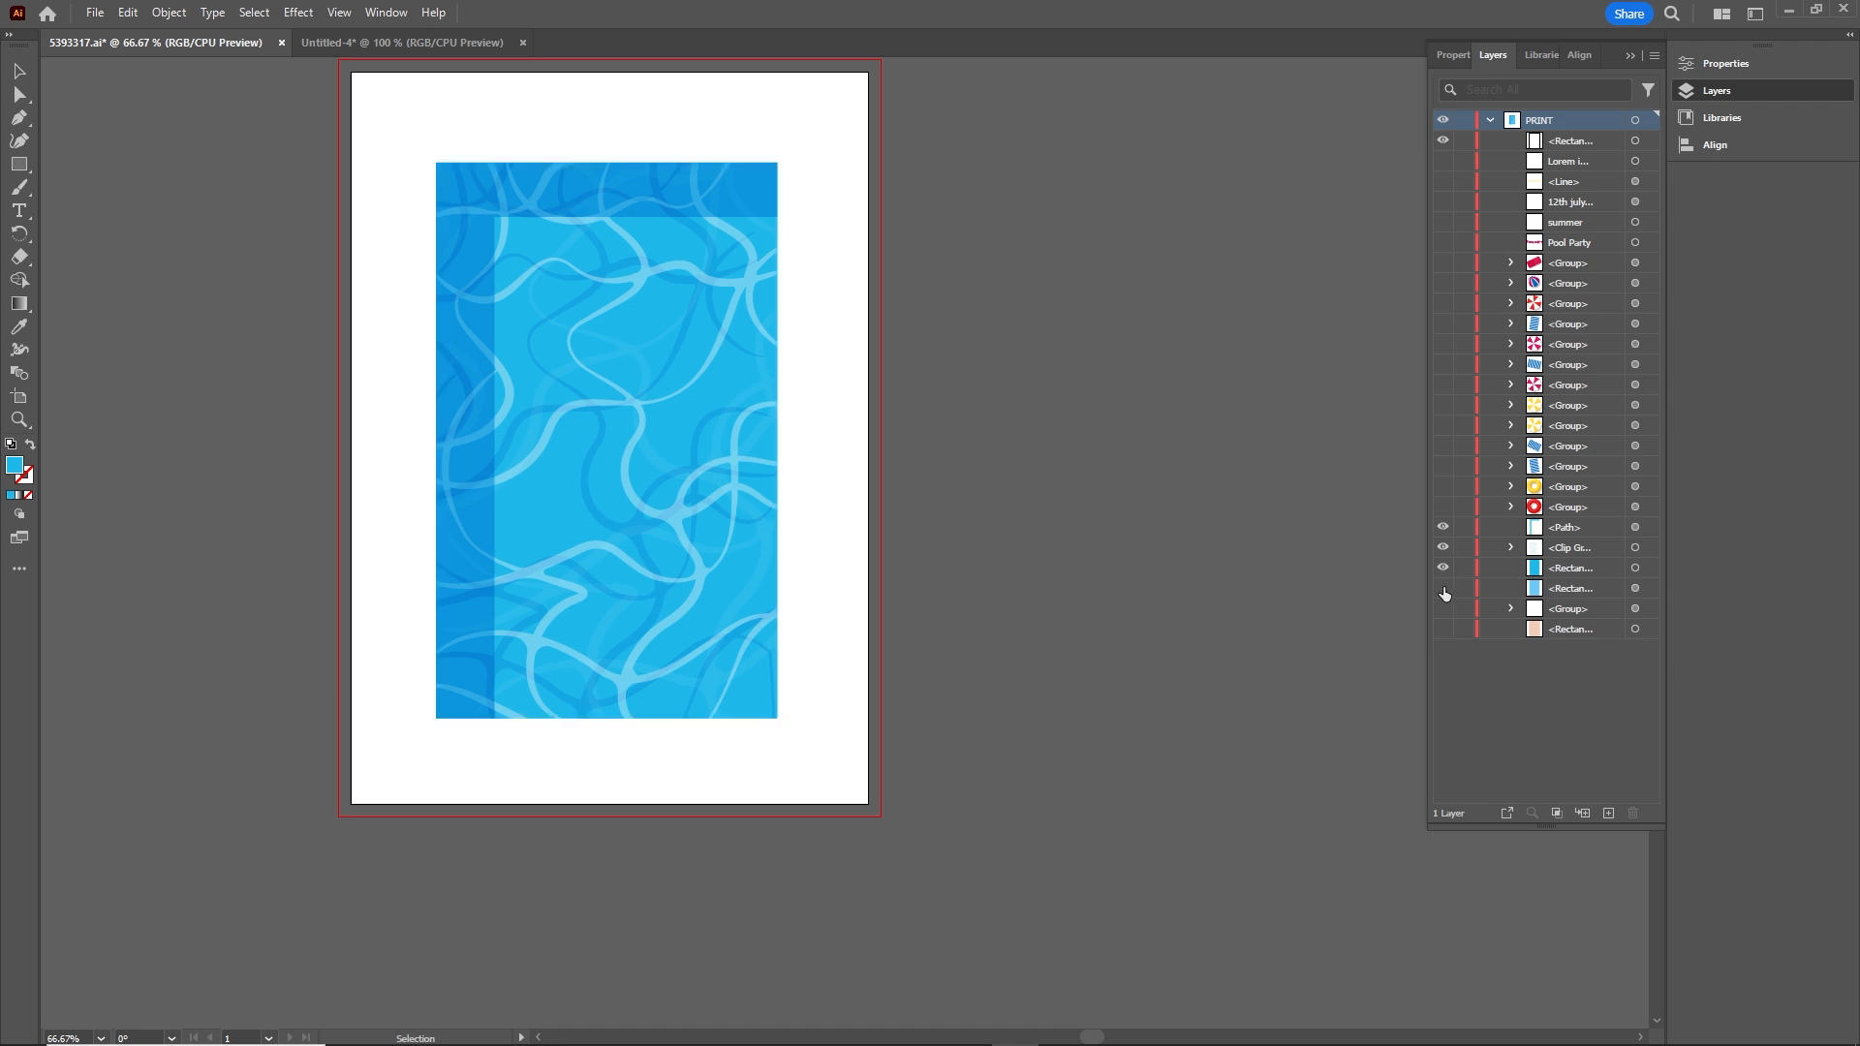
{"action": "left_click", "coordinate": [1444, 588]}
{"action": "left_click", "coordinate": [1444, 569]}
{"action": "left_click", "coordinate": [1444, 567]}
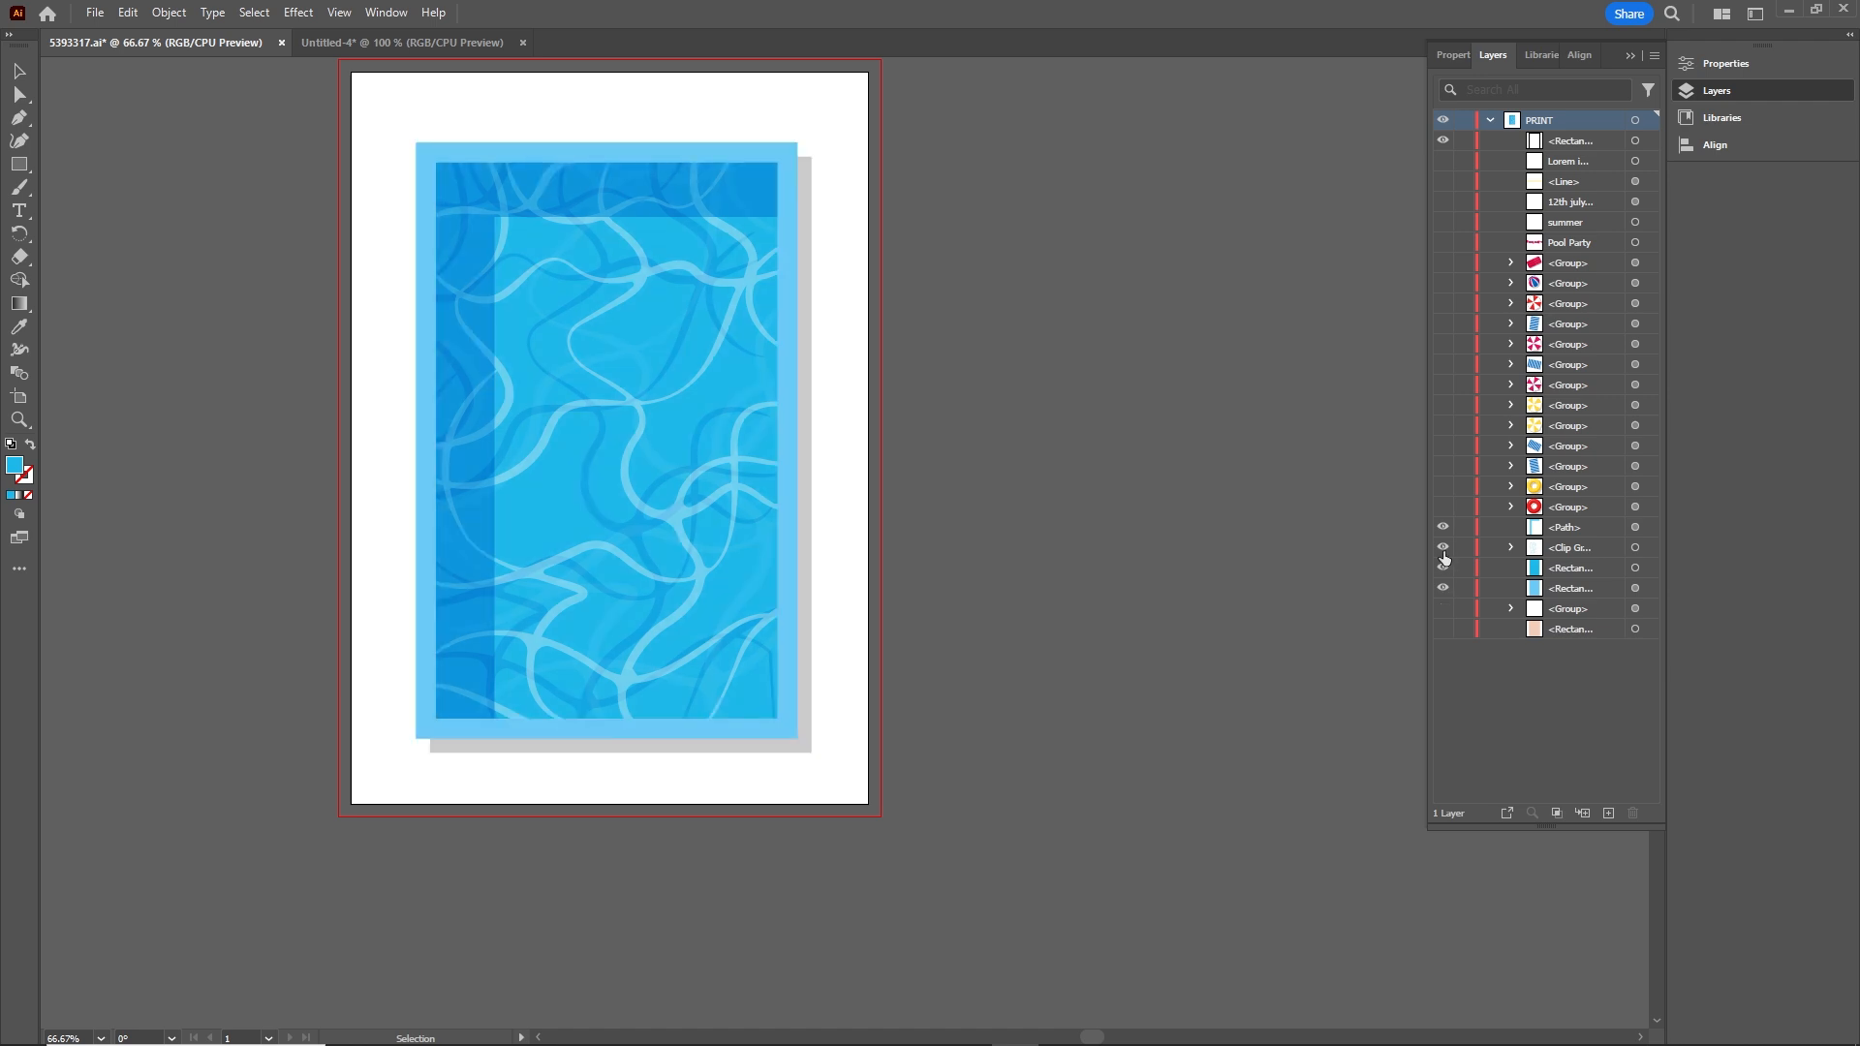
{"action": "left_click", "coordinate": [1443, 548]}
{"action": "left_click", "coordinate": [1443, 548]}
{"action": "left_click", "coordinate": [1443, 527]}
Select the pool border, water rectangle, water pattern and shading path together and group them
{"action": "left_click_drag", "start_coordinate": [833, 775], "coordinate": [380, 109]}
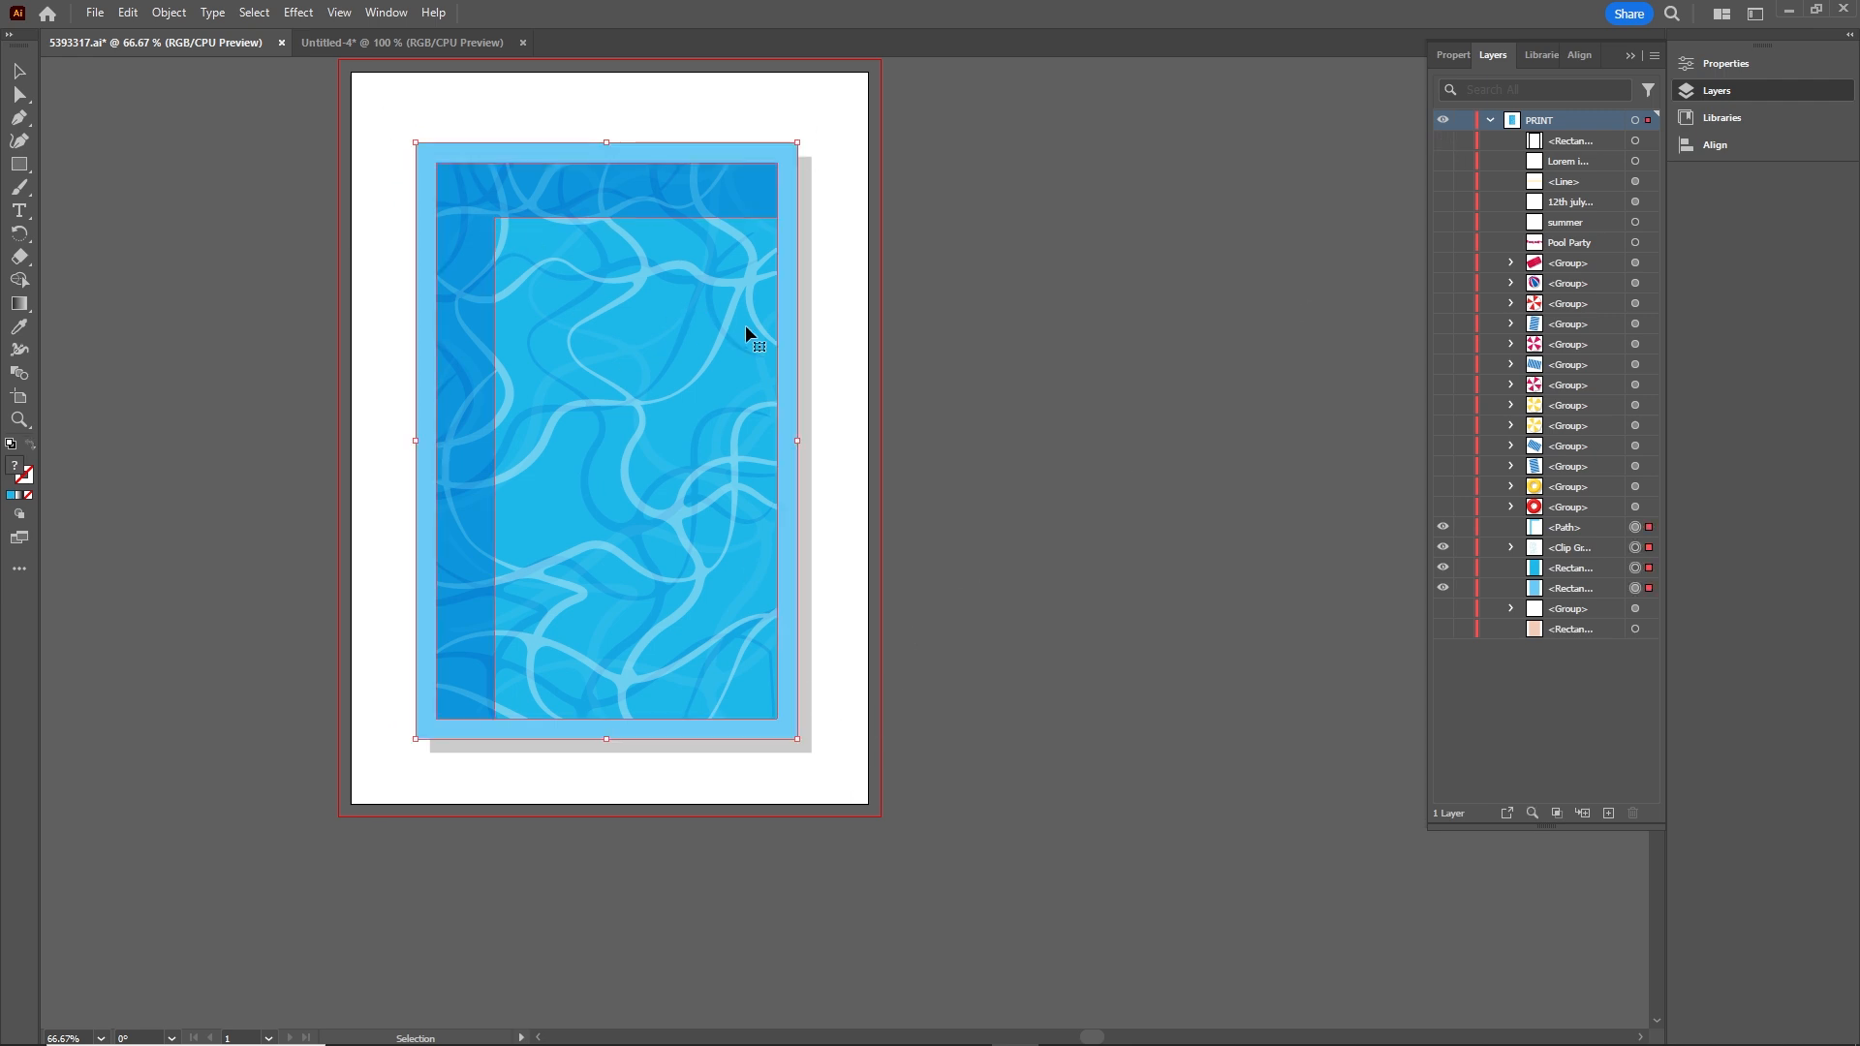
{"action": "key", "text": "a"}
{"action": "key", "text": "v"}
{"action": "key", "text": "ctrl+g"}
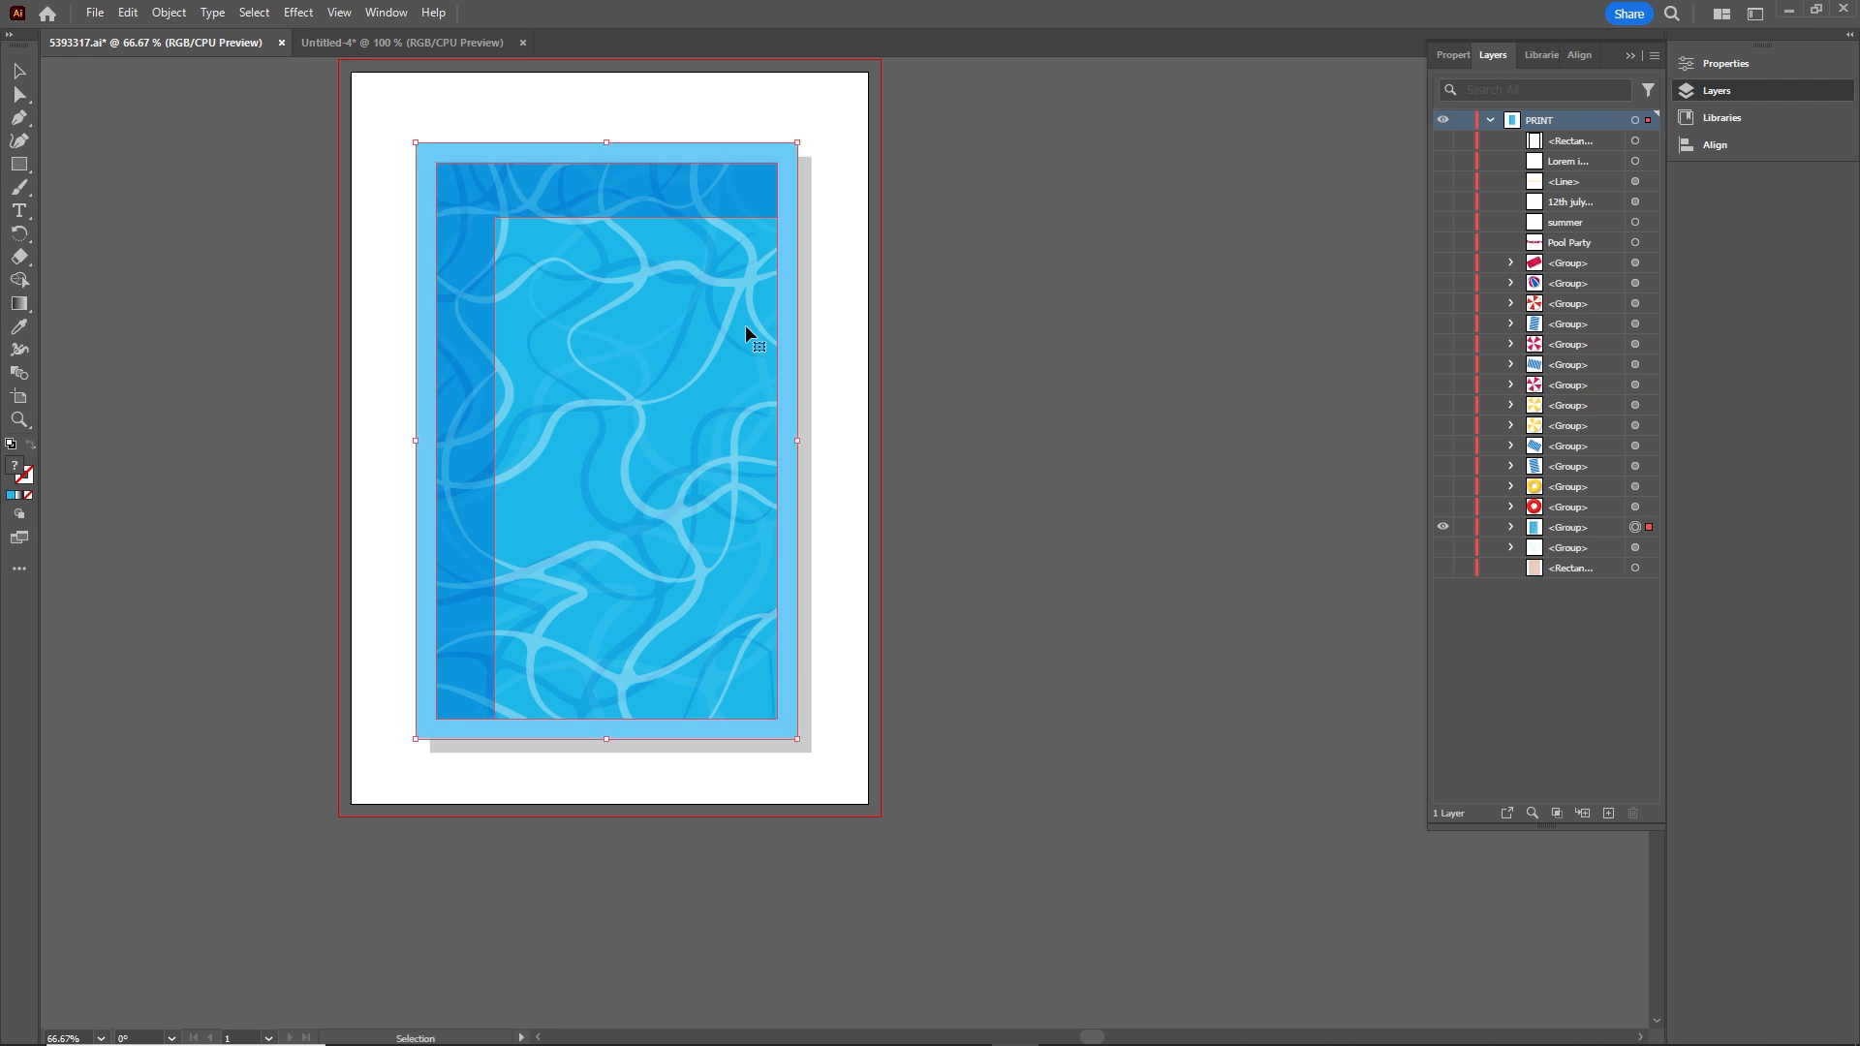
{"action": "right_click", "coordinate": [745, 334]}
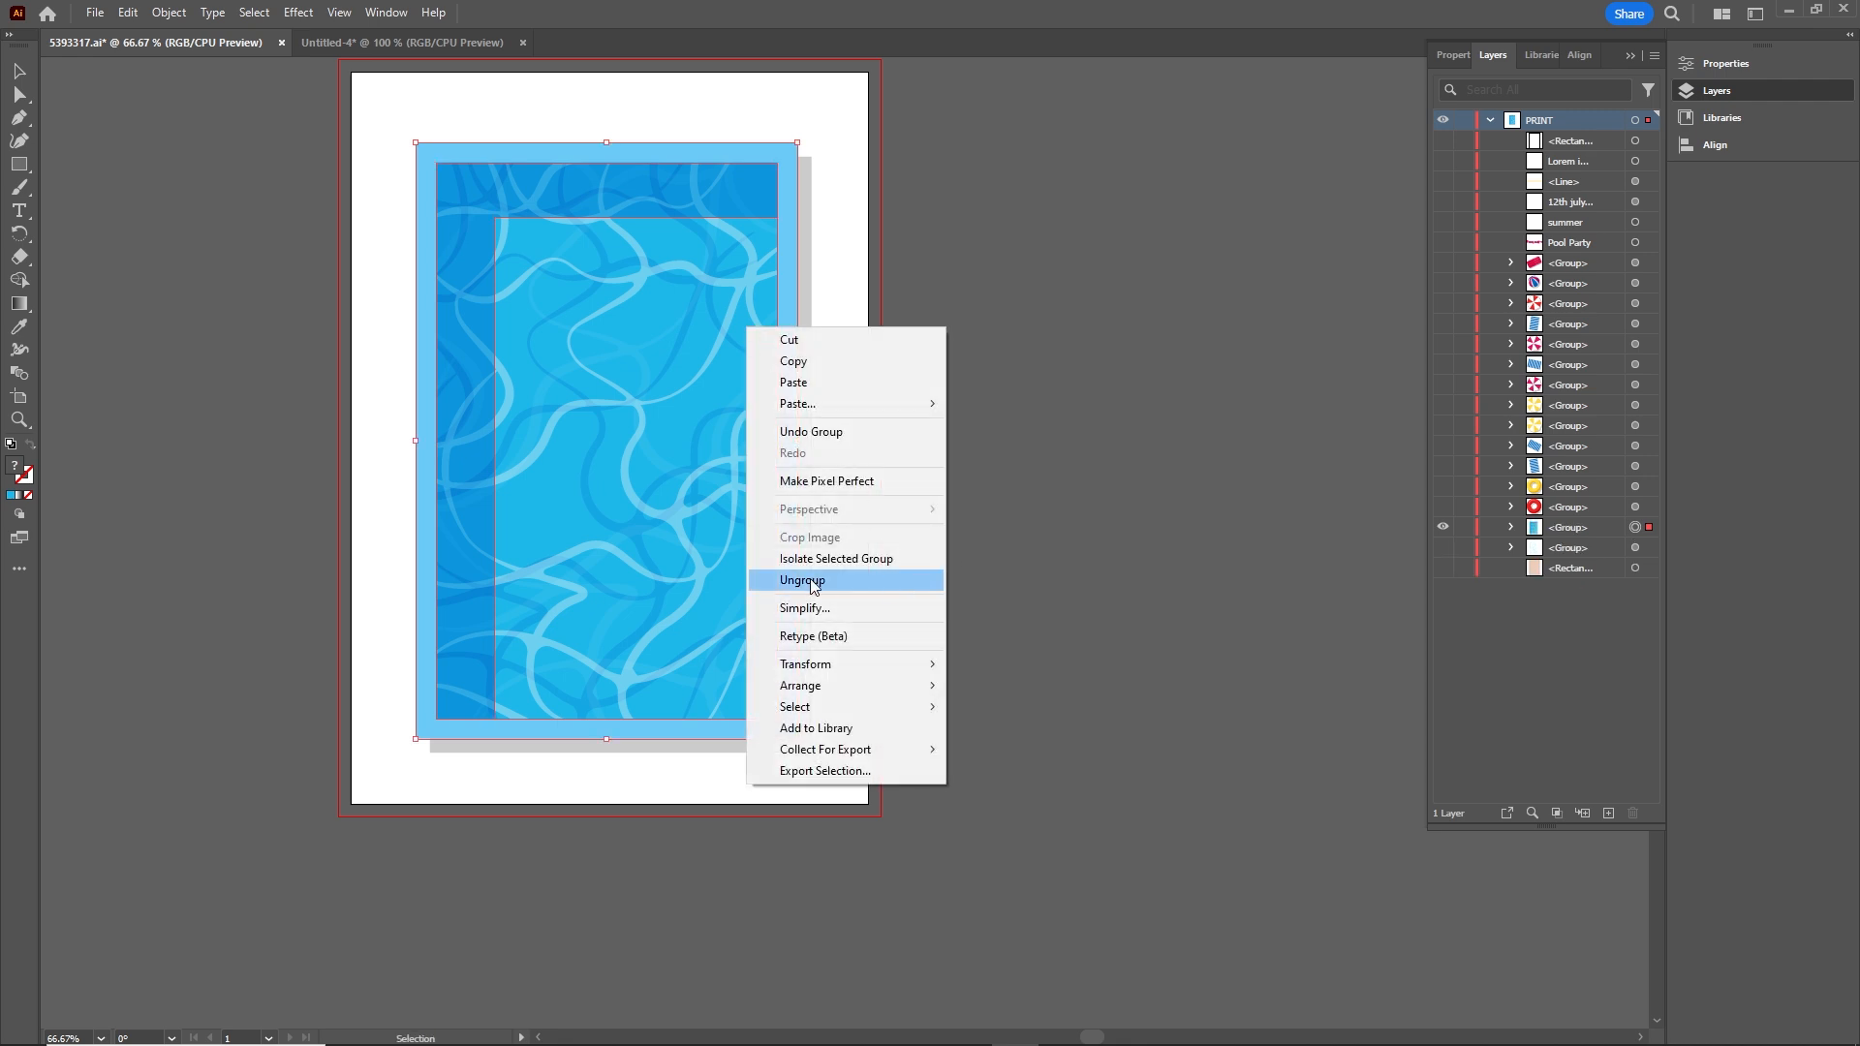
{"action": "left_click", "coordinate": [968, 547]}
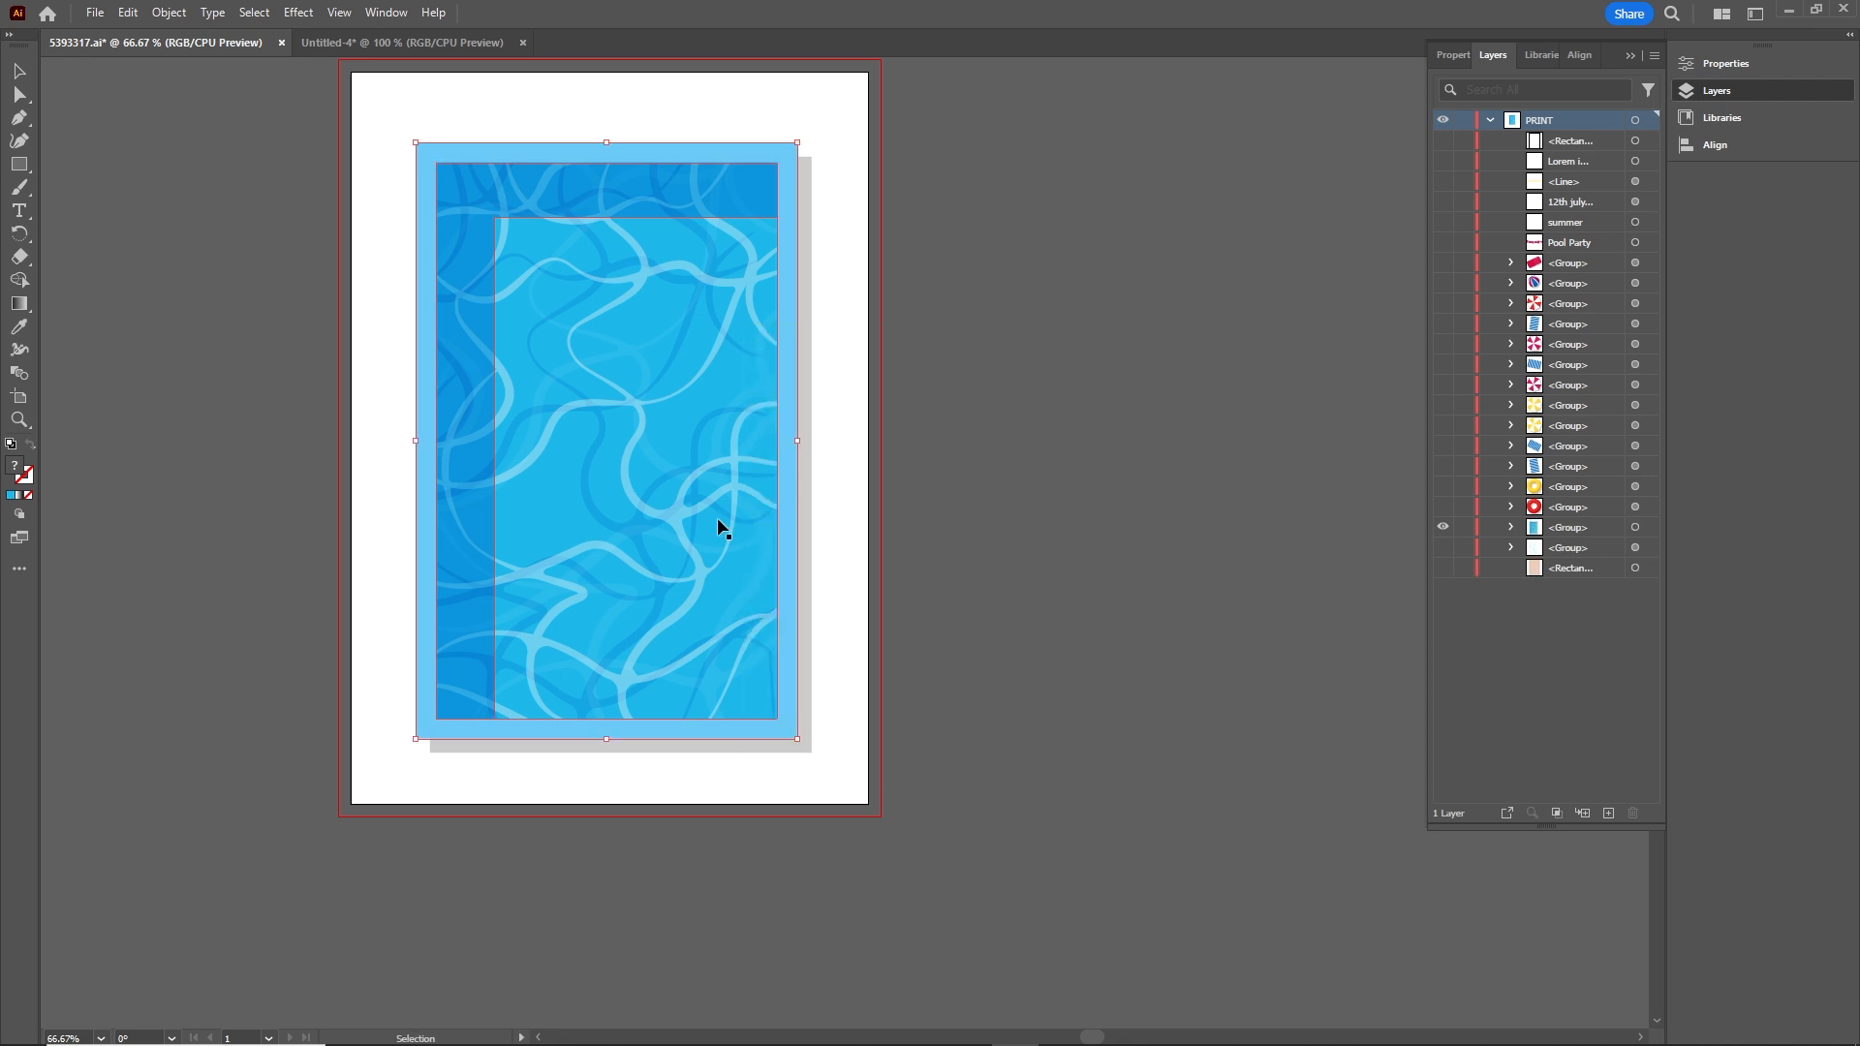
Copy the pool group into the new 400 x 600 px document, scale it down to slightly wider than the artboard and centre it horizontally
{"action": "left_click", "coordinate": [682, 545]}
{"action": "left_click_drag", "start_coordinate": [621, 440], "coordinate": [833, 463]}
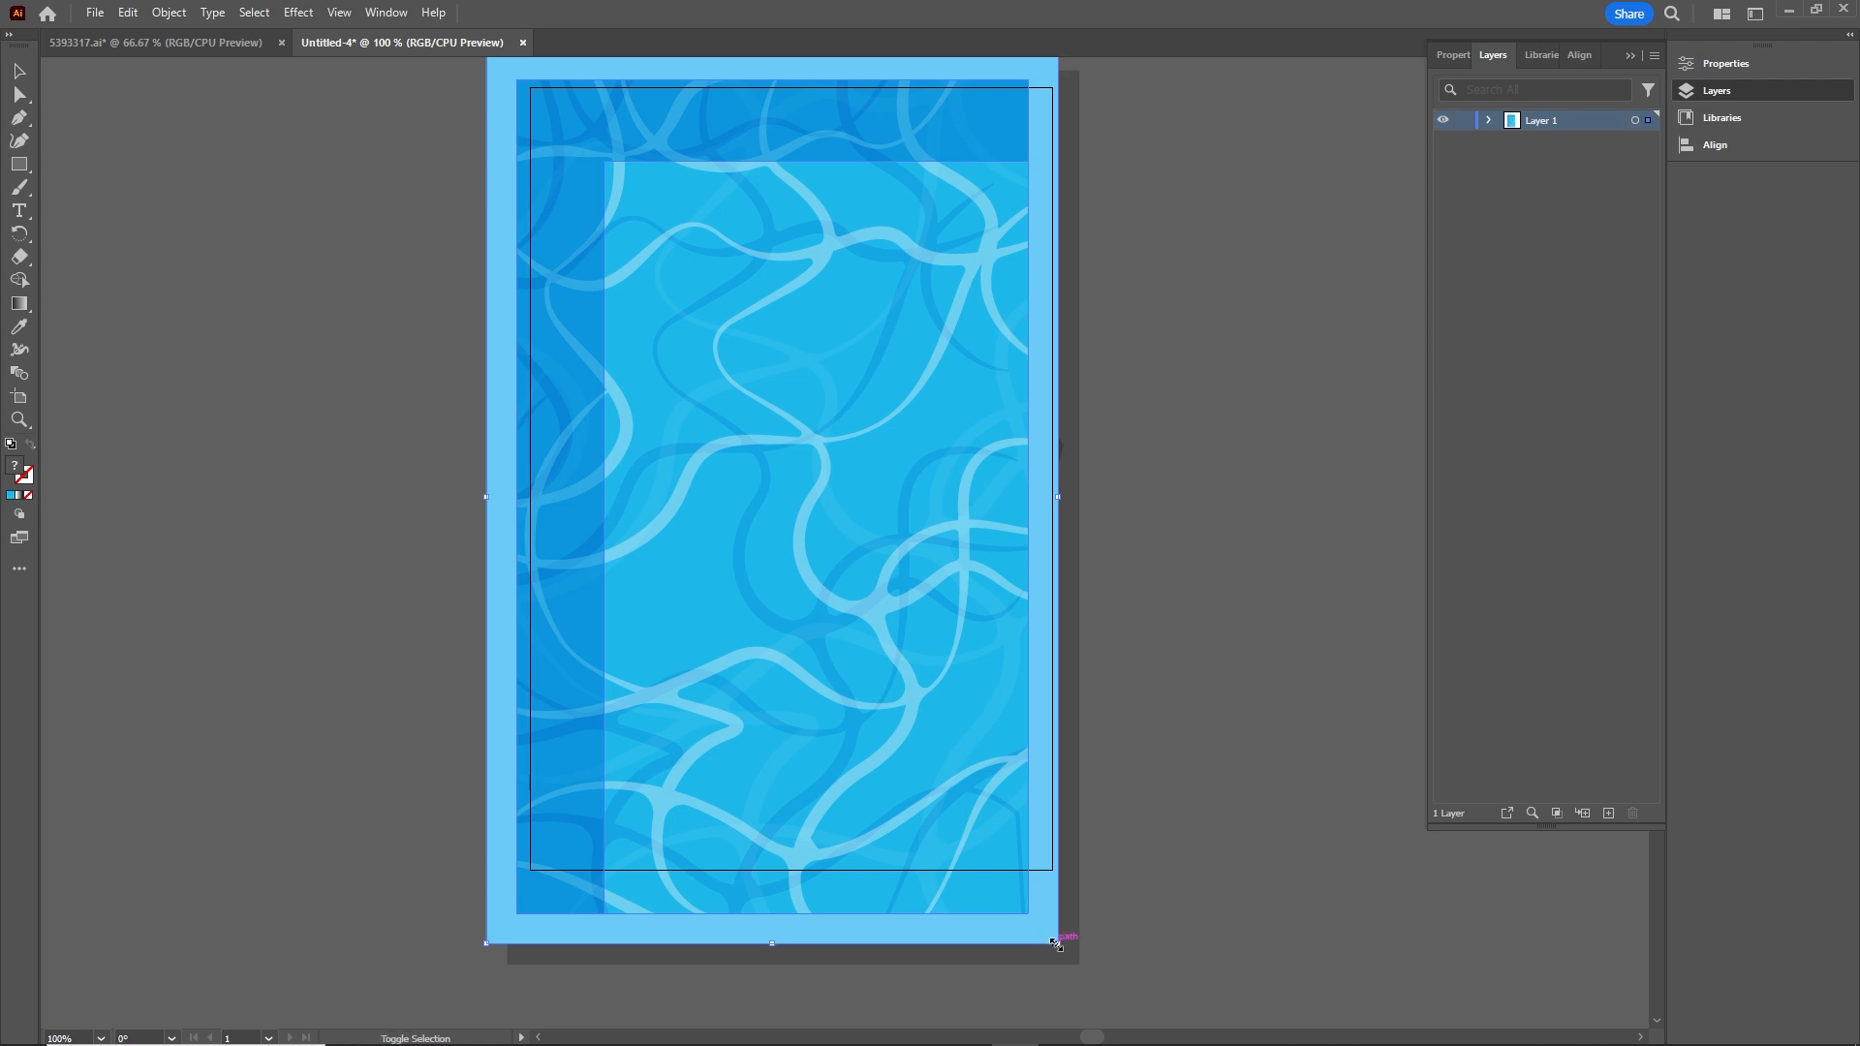
{"action": "left_click_drag", "start_coordinate": [1056, 944], "coordinate": [1027, 920]}
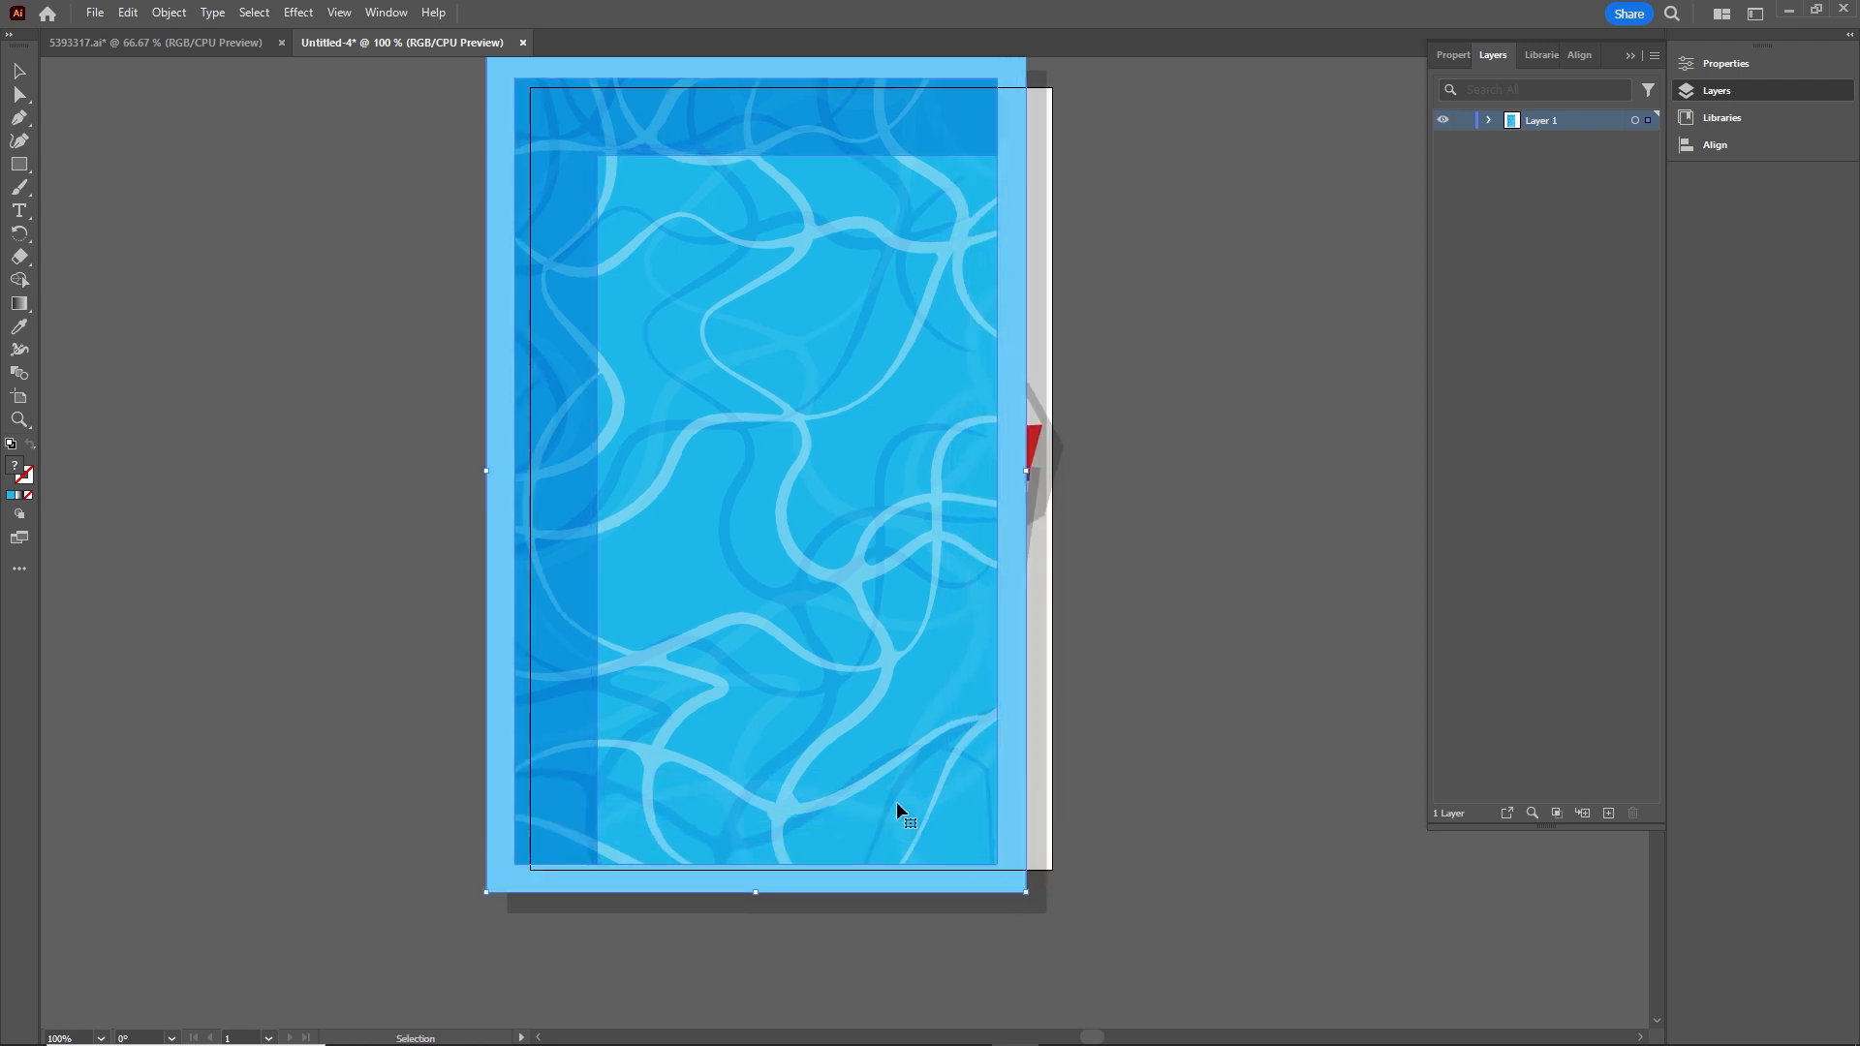
{"action": "left_click_drag", "start_coordinate": [841, 772], "coordinate": [878, 771]}
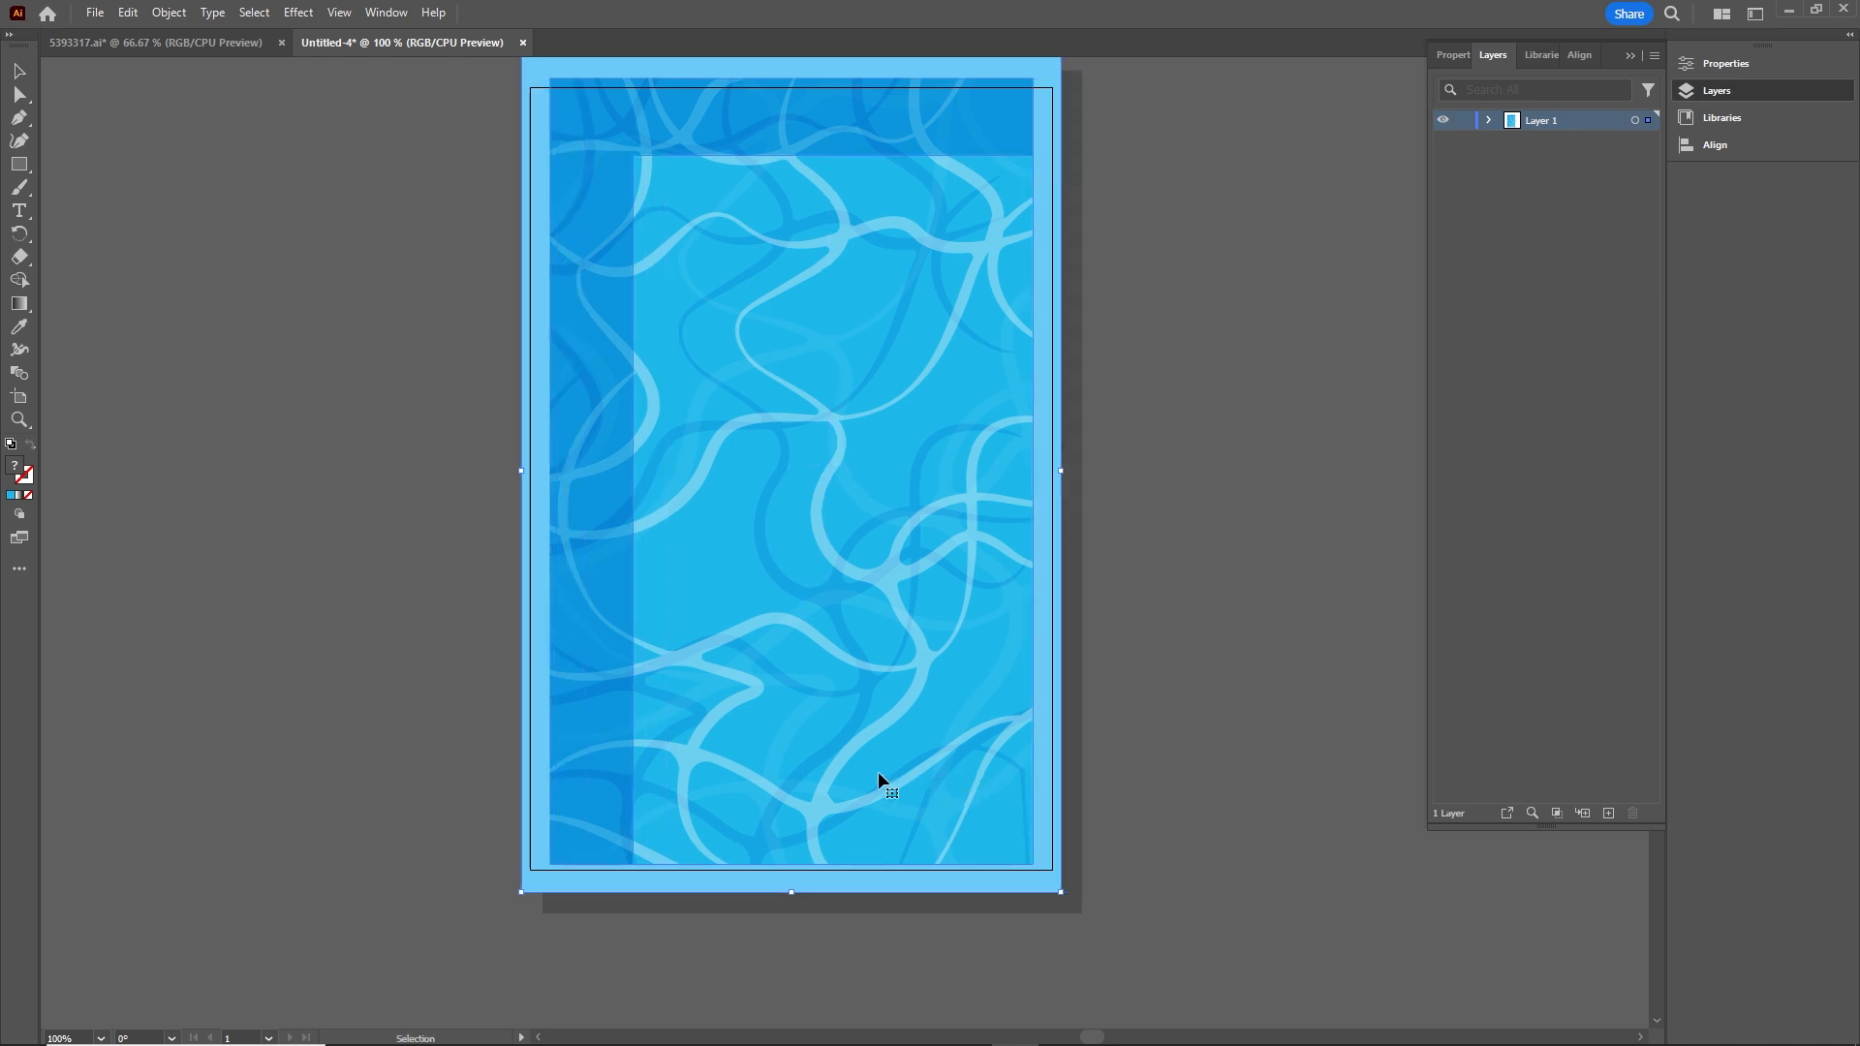
{"action": "left_click", "coordinate": [1180, 642]}
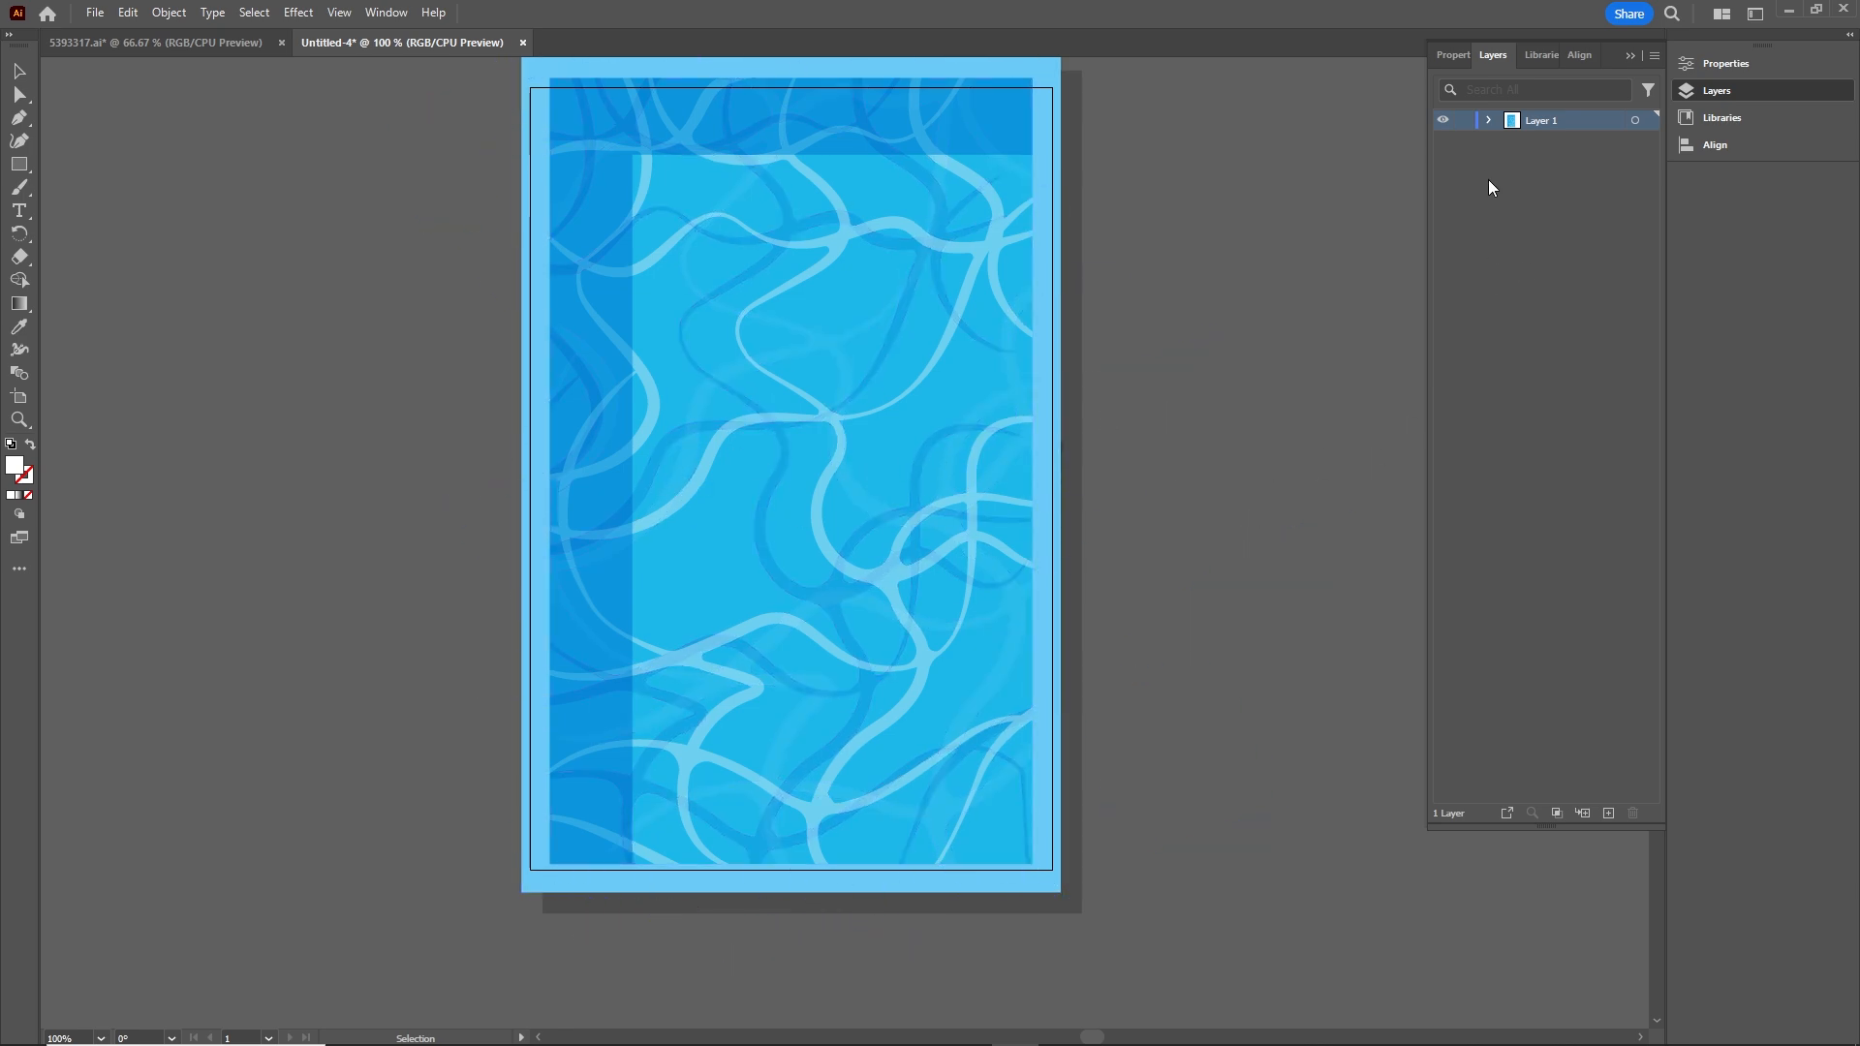
Check the groups inside Layer 1 and release them to separate layers in sequence
{"action": "left_click", "coordinate": [1489, 121]}
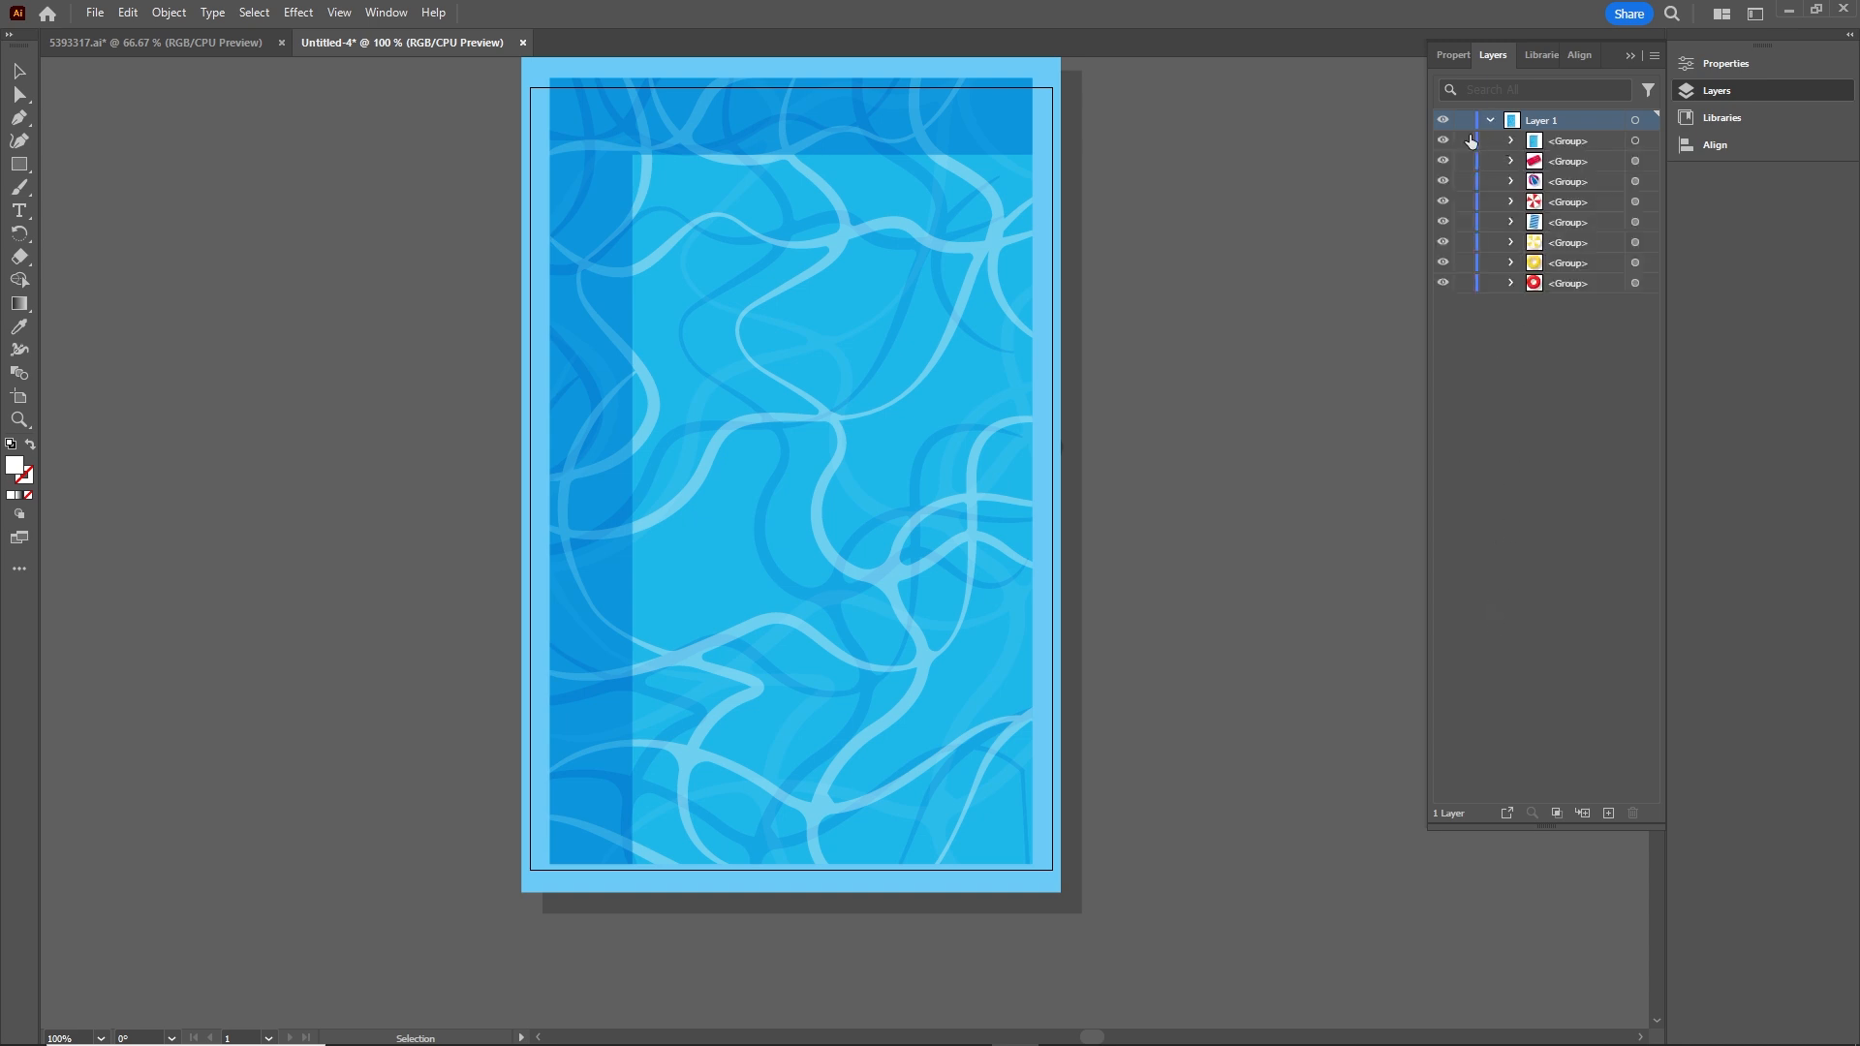
{"action": "left_click", "coordinate": [1491, 120]}
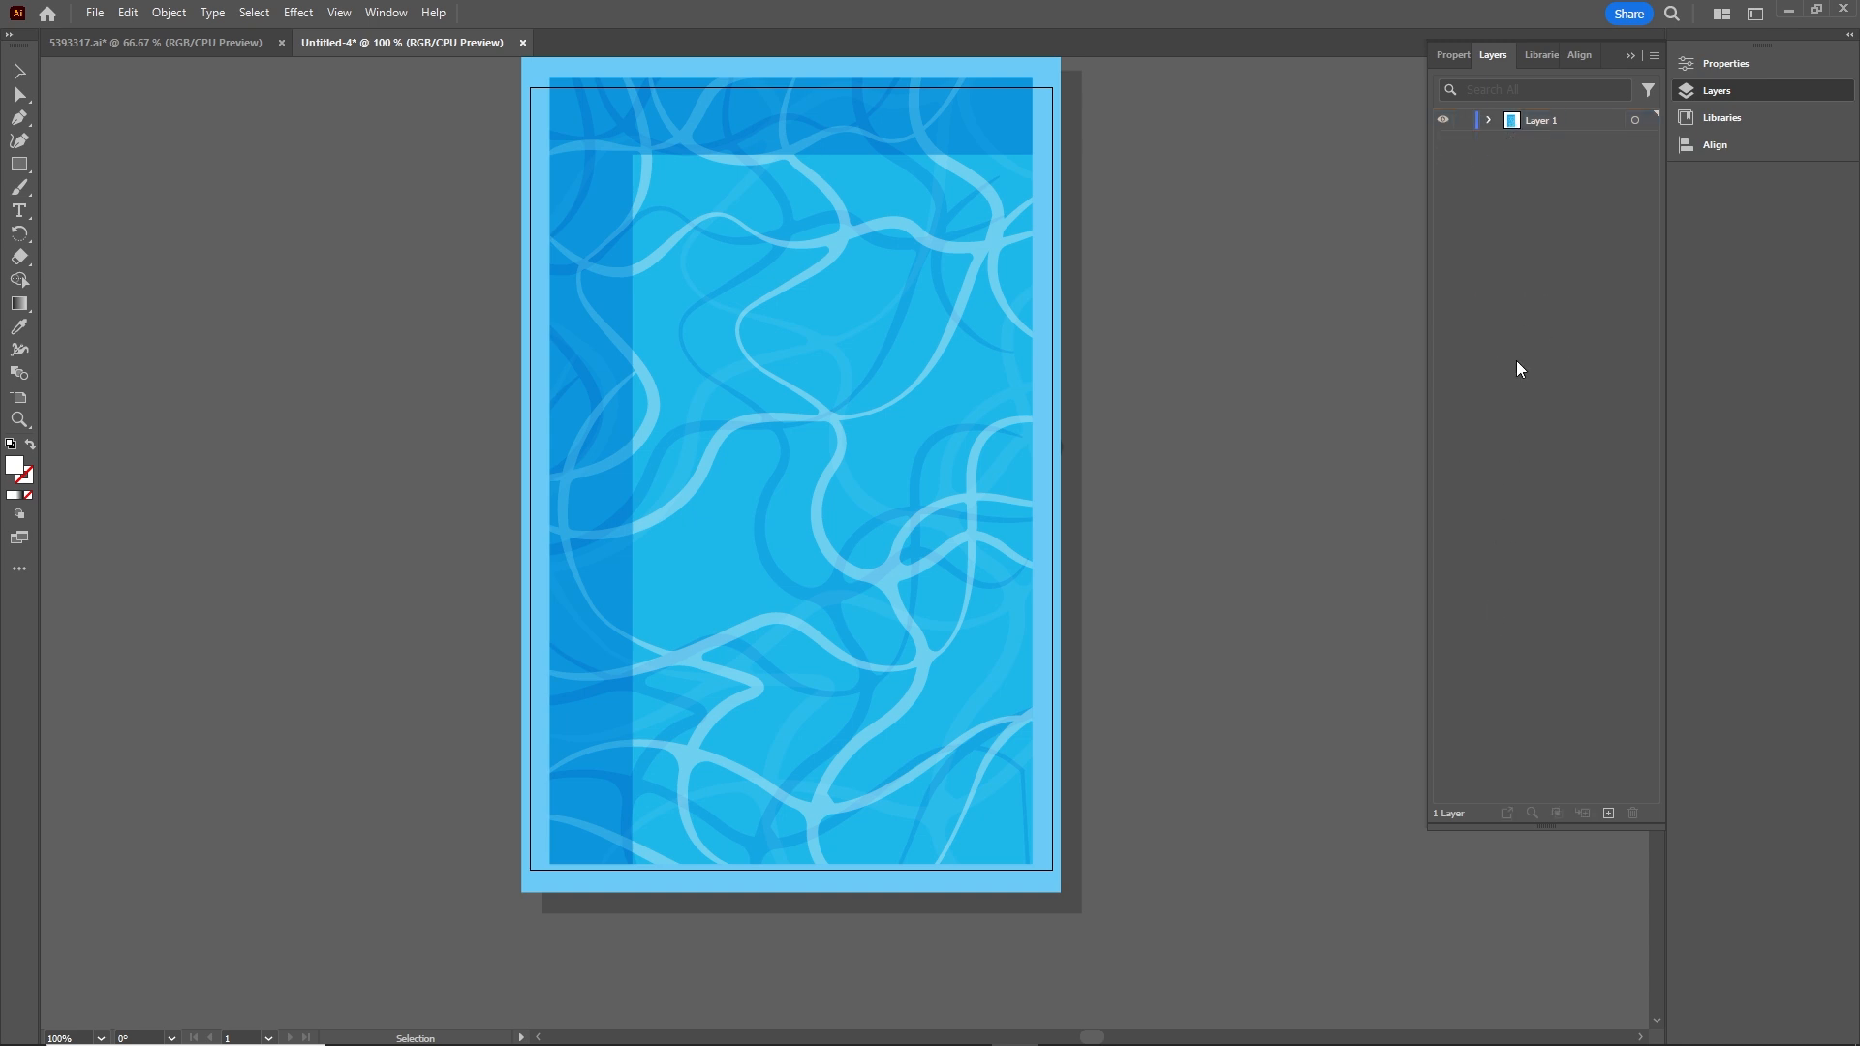
{"action": "left_click", "coordinate": [1544, 124]}
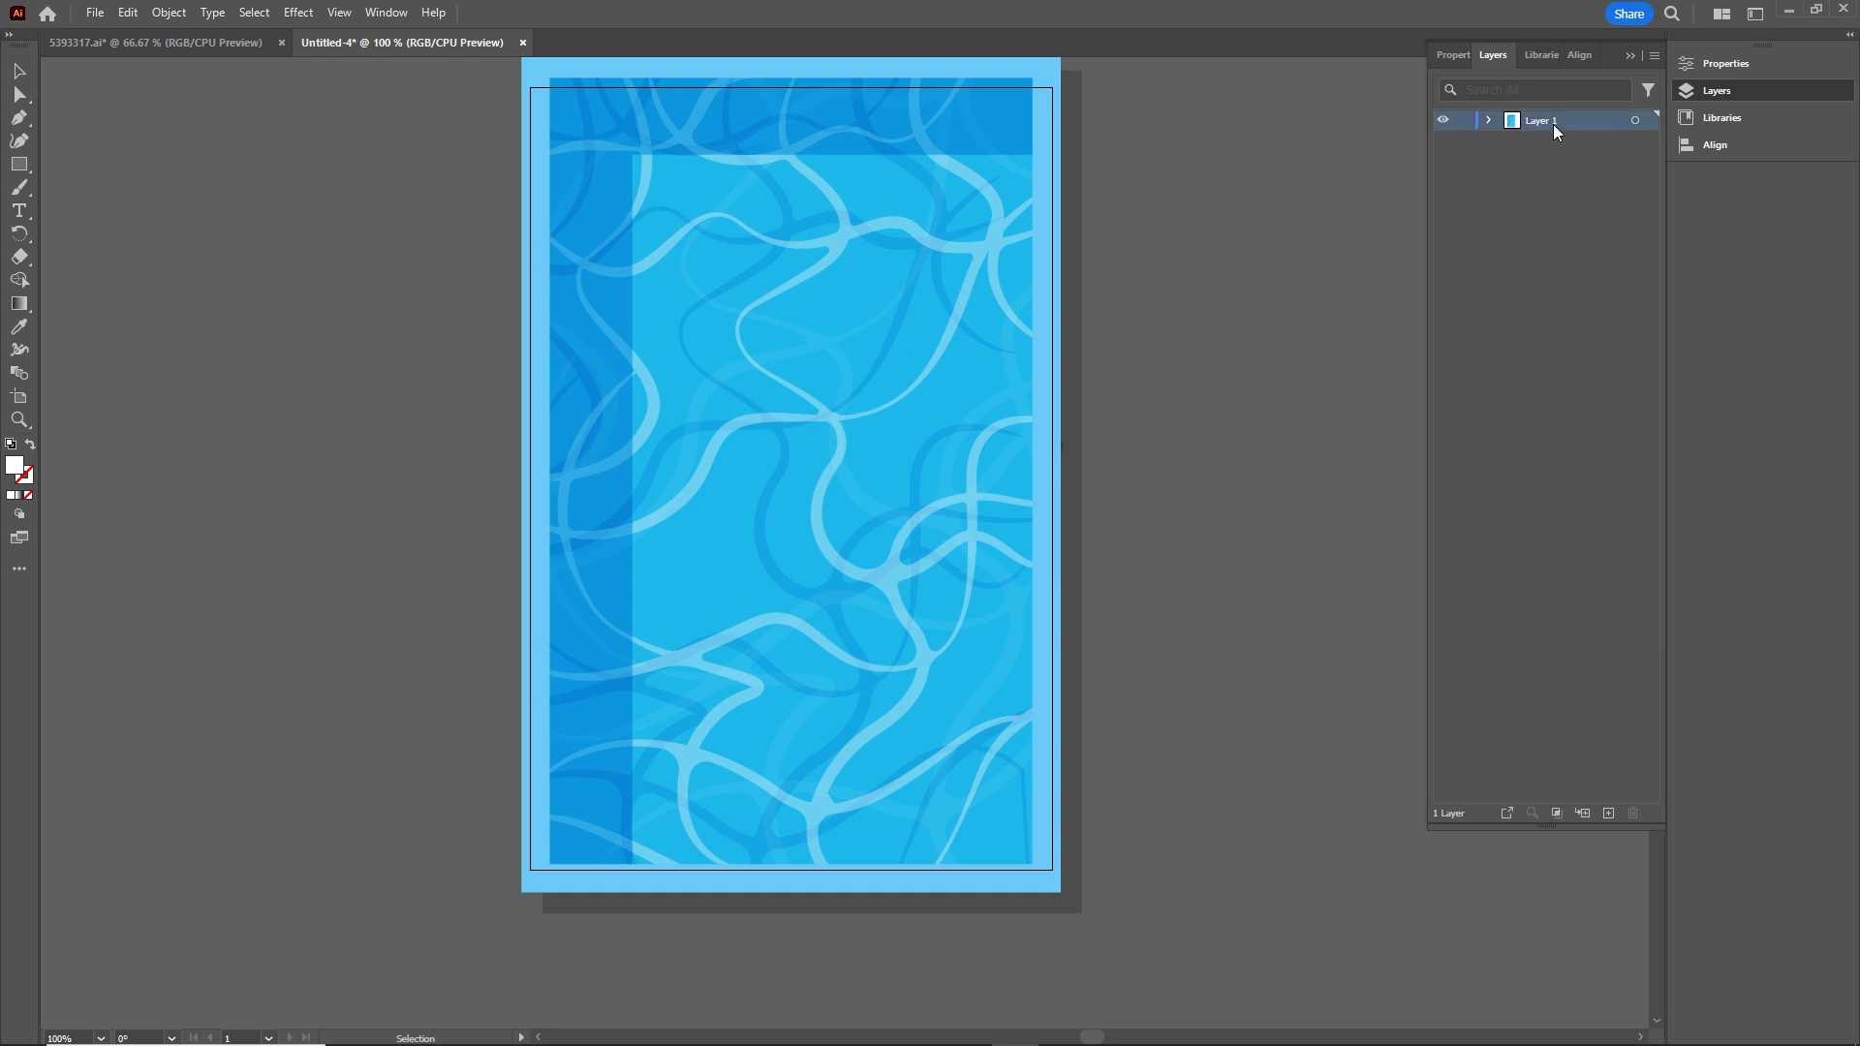
{"action": "left_click", "coordinate": [1654, 56]}
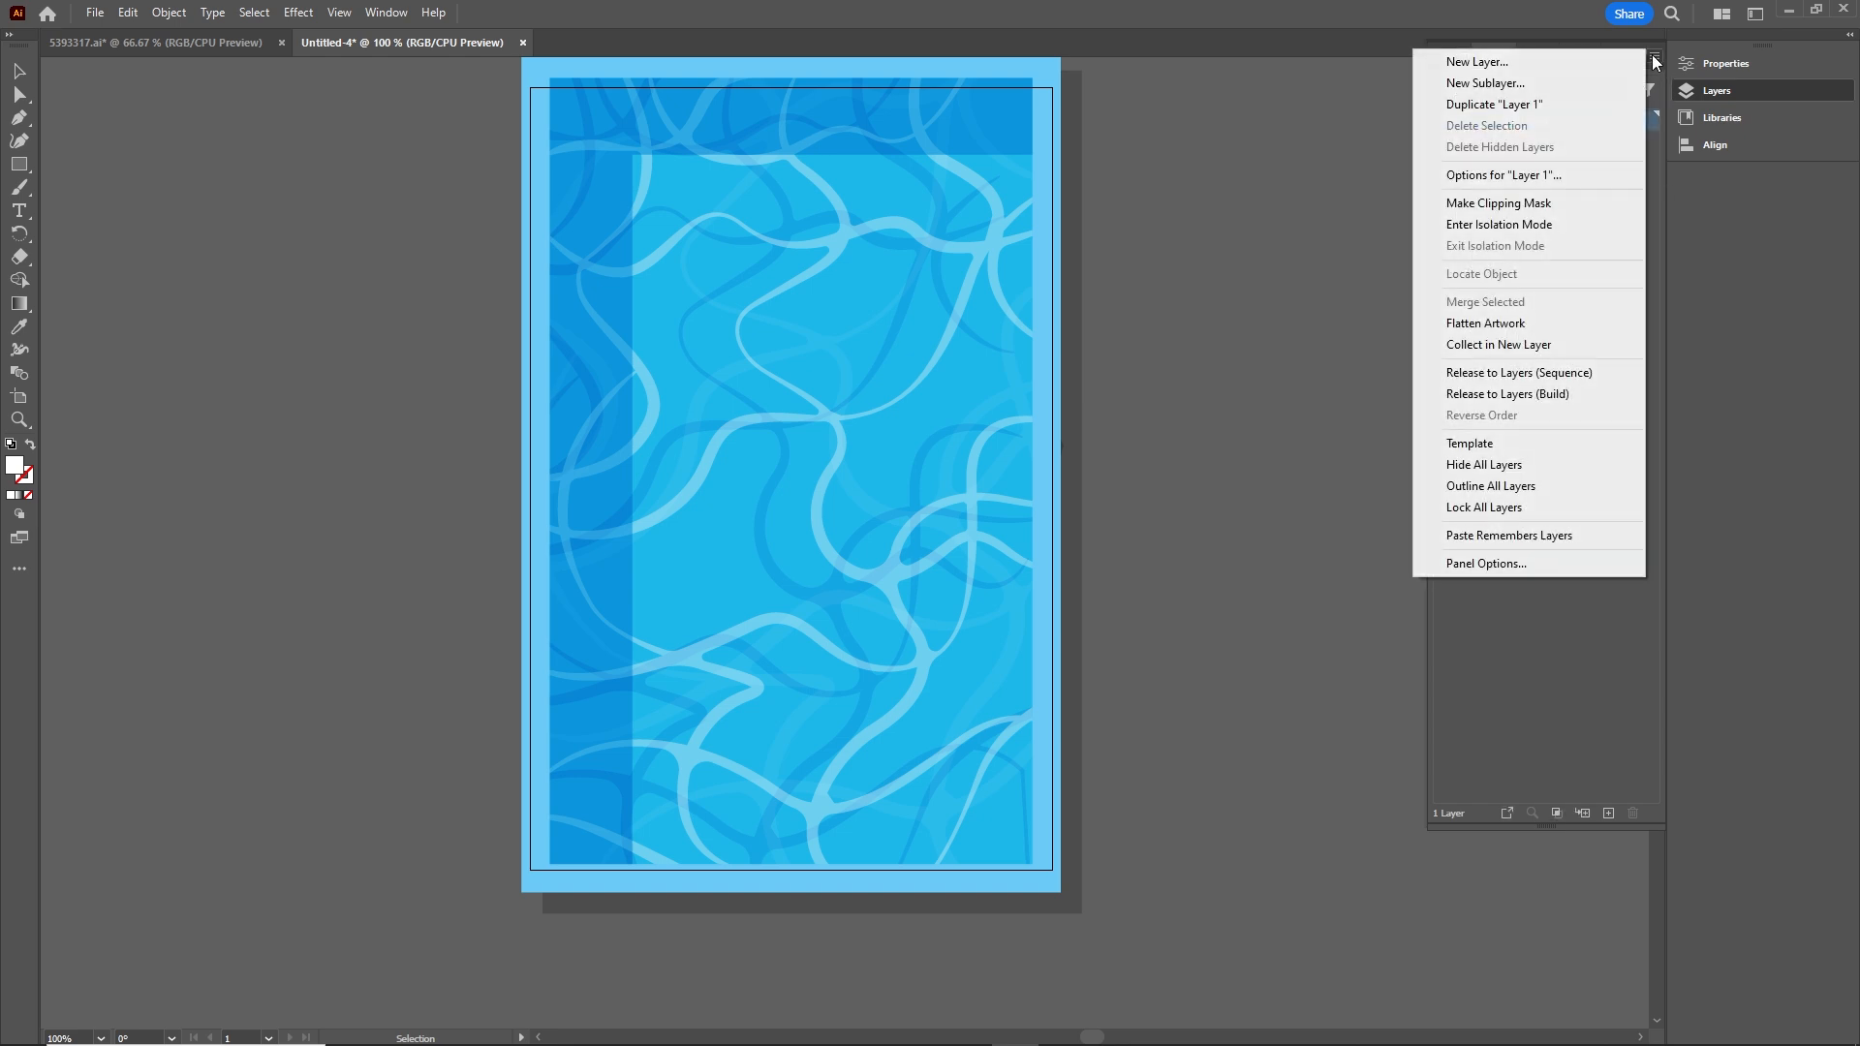
{"action": "left_click", "coordinate": [1480, 374]}
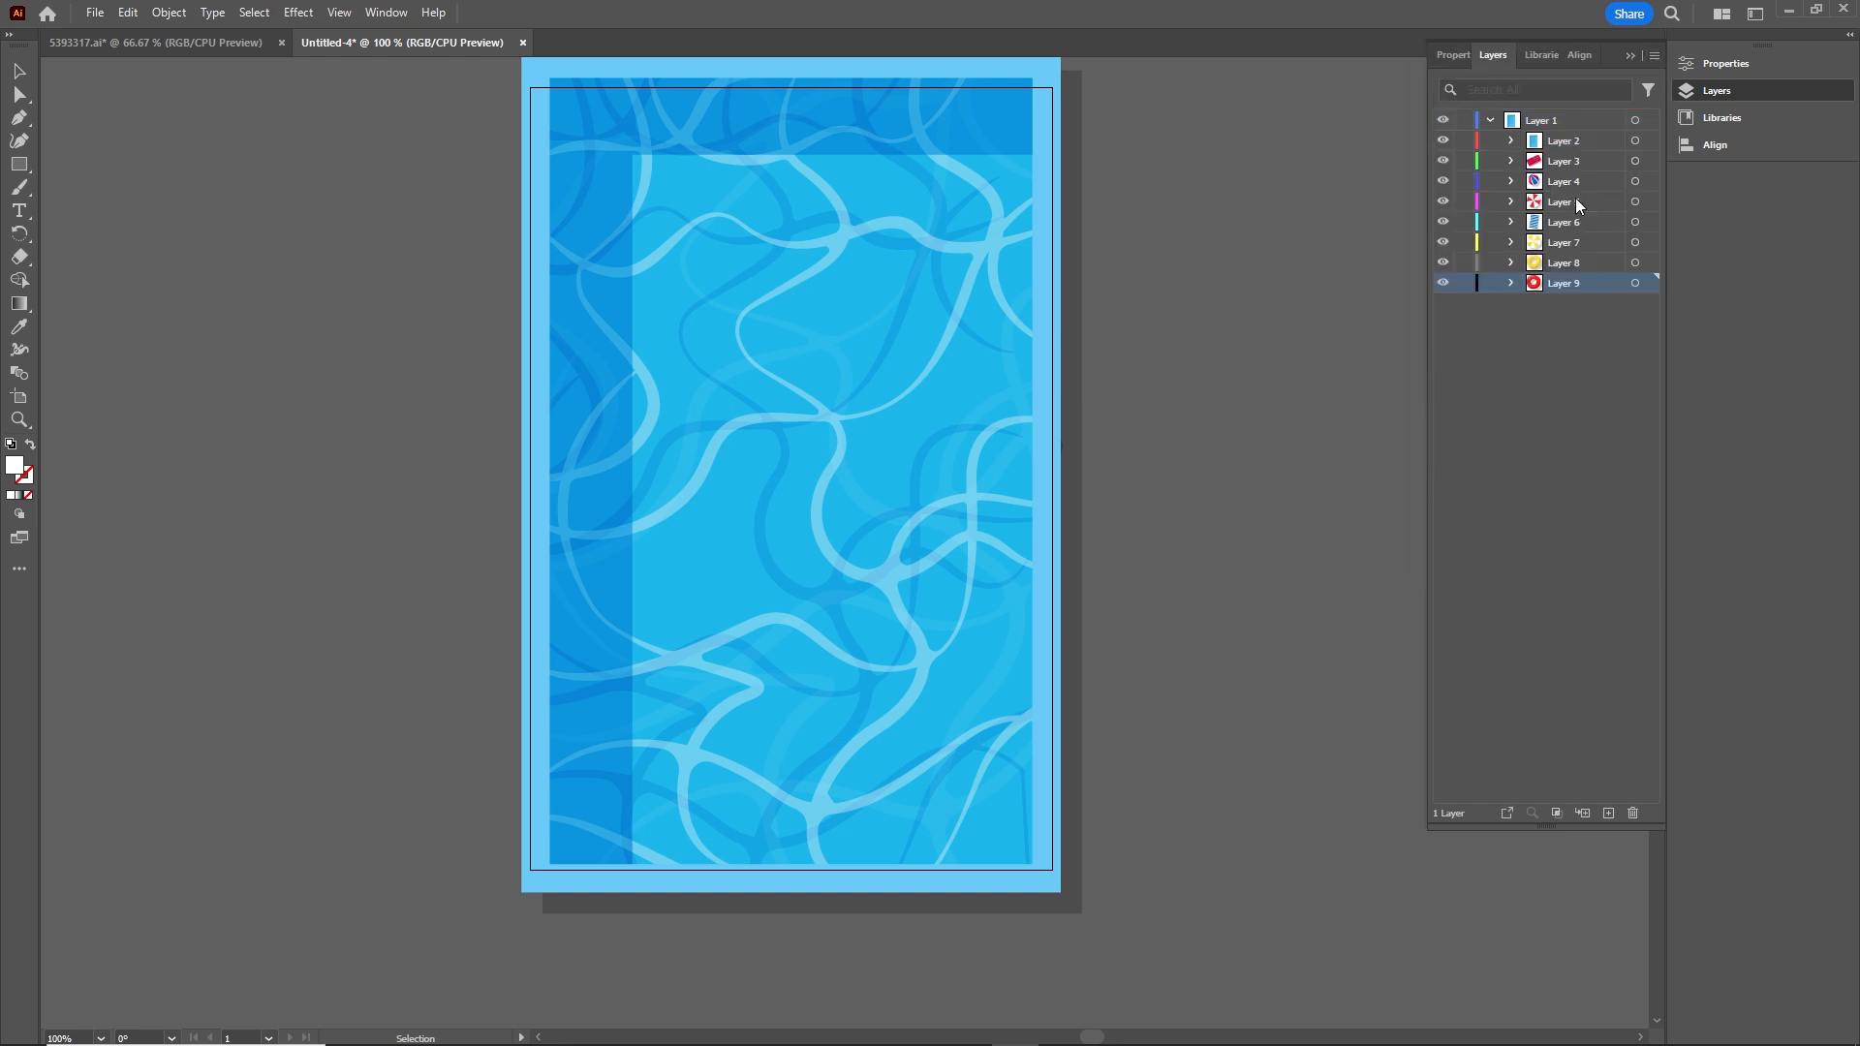
Move sublayers Layer 2 through Layer 9 out of Layer 1 so they become top-level layers
{"action": "left_click", "coordinate": [1561, 145]}
{"action": "left_click", "coordinate": [1550, 283], "text": "shift"}
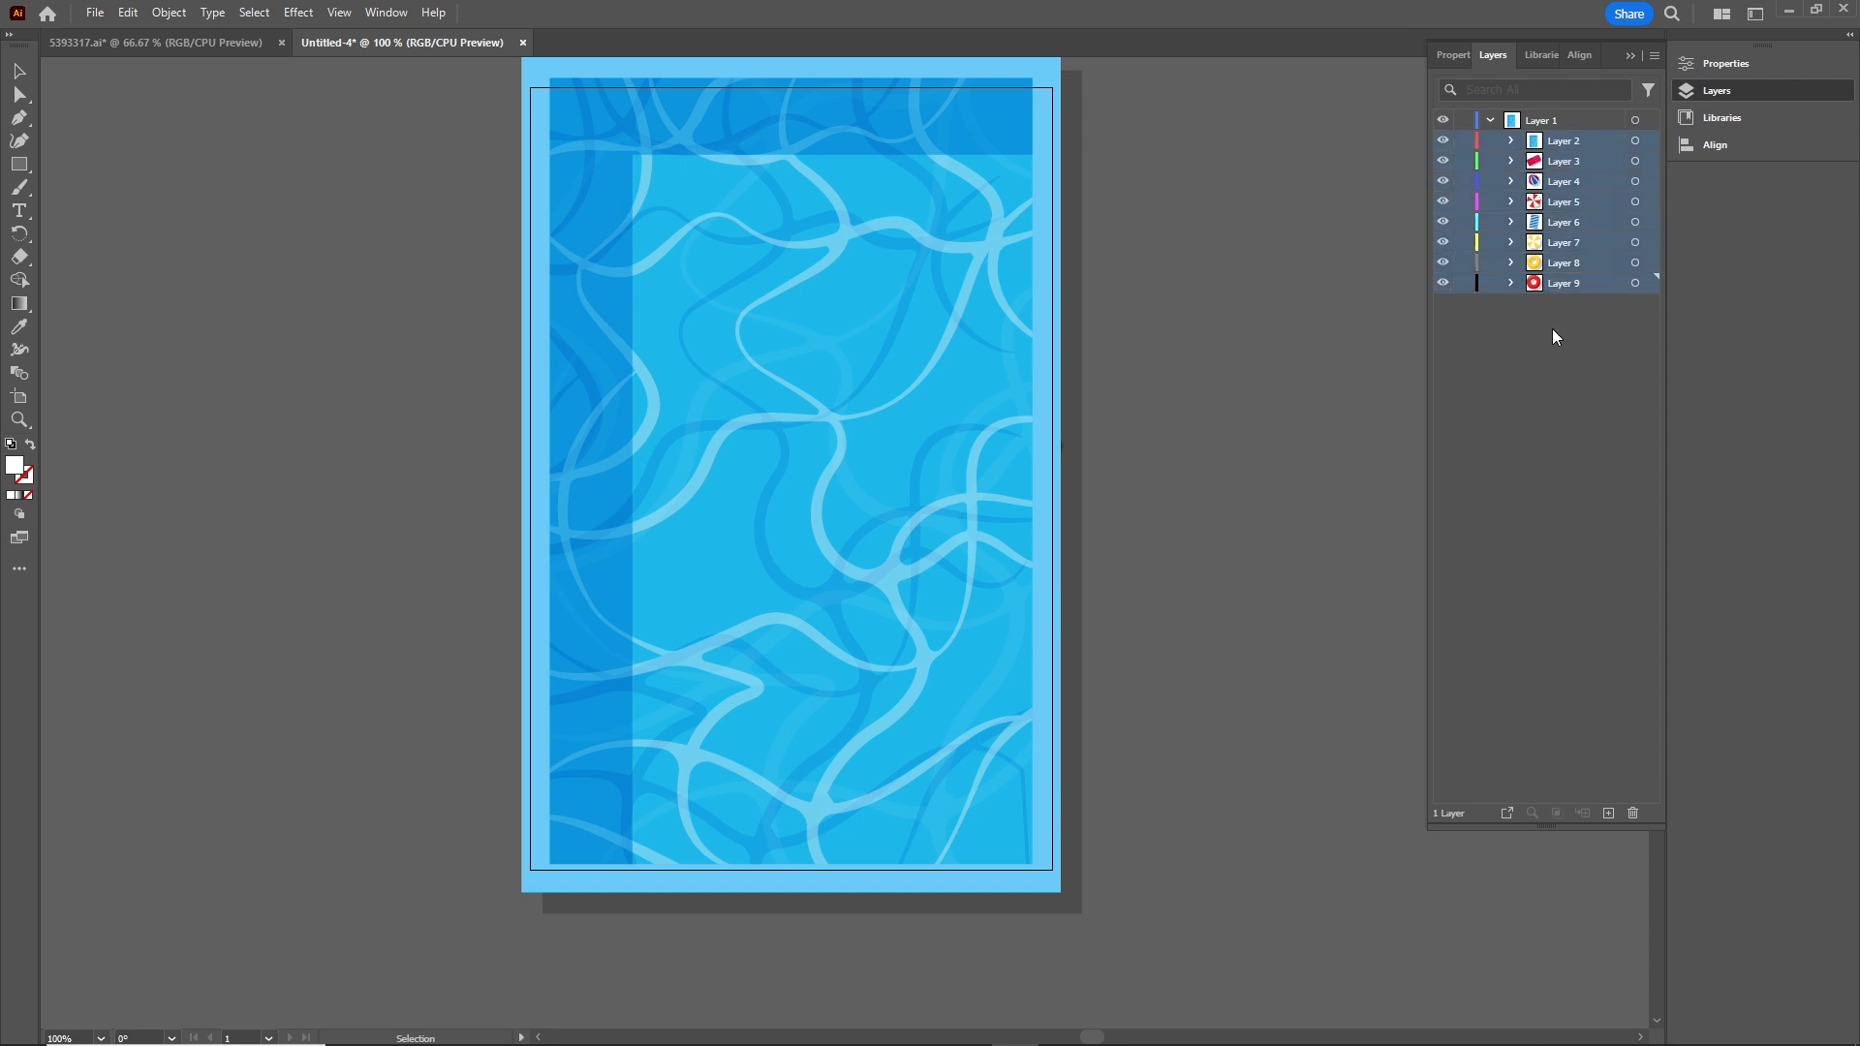
{"action": "left_click_drag", "start_coordinate": [1560, 185], "coordinate": [1507, 561]}
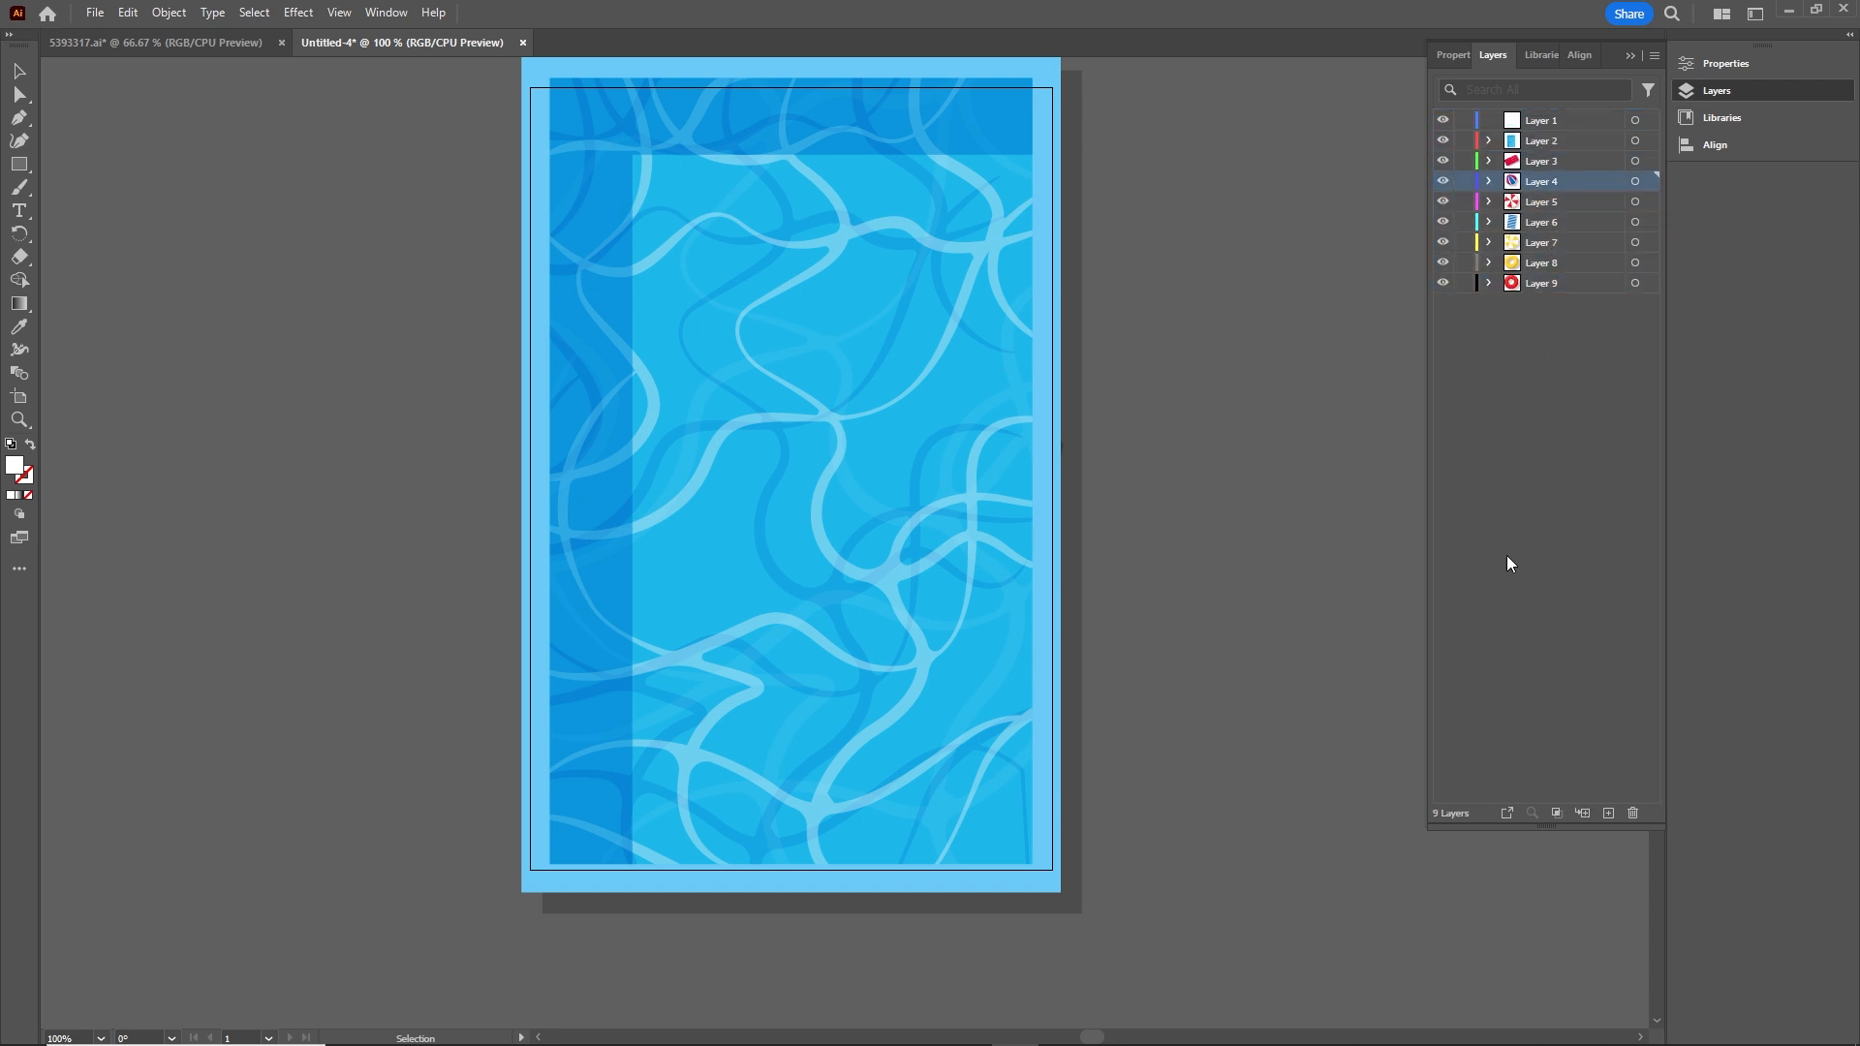
Delete the empty Layer 1 and move the pool's Layer 2 to the bottom of the layer stack
{"action": "left_click", "coordinate": [1543, 121]}
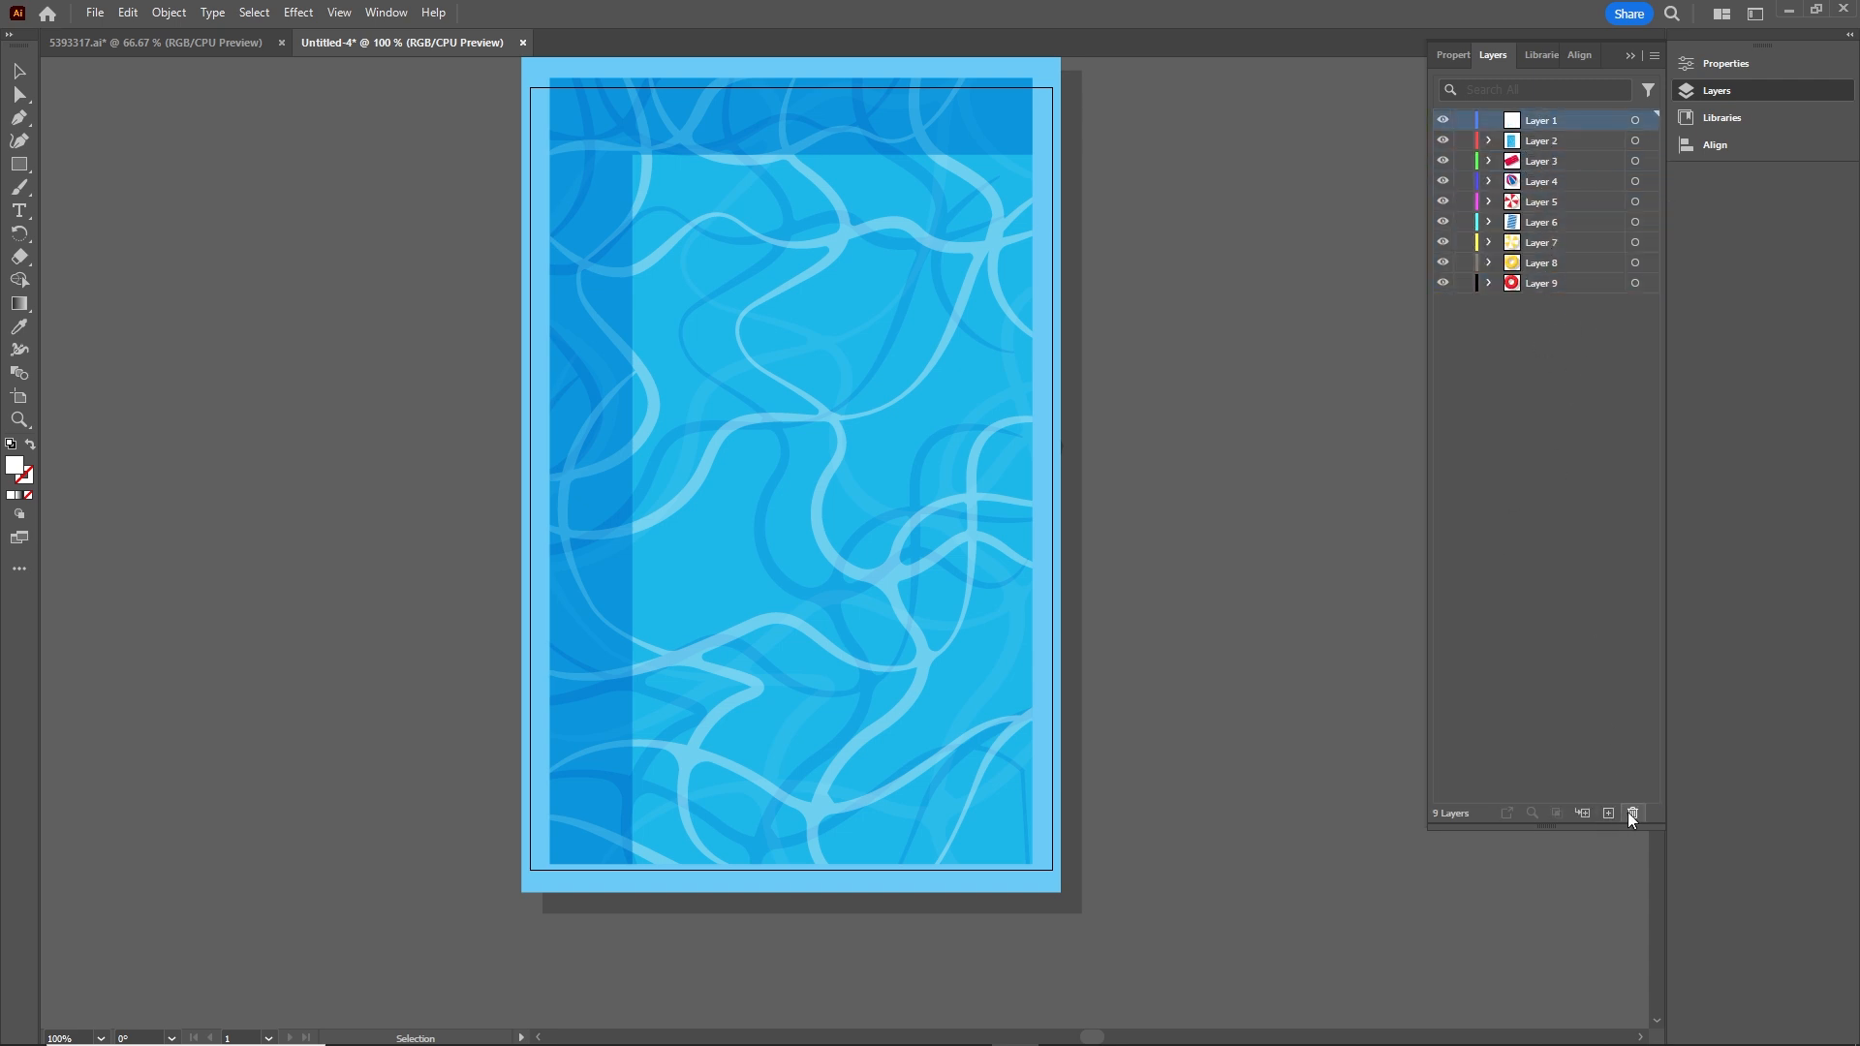
{"action": "left_click", "coordinate": [1632, 812]}
{"action": "left_click_drag", "start_coordinate": [1541, 120], "coordinate": [1539, 275]}
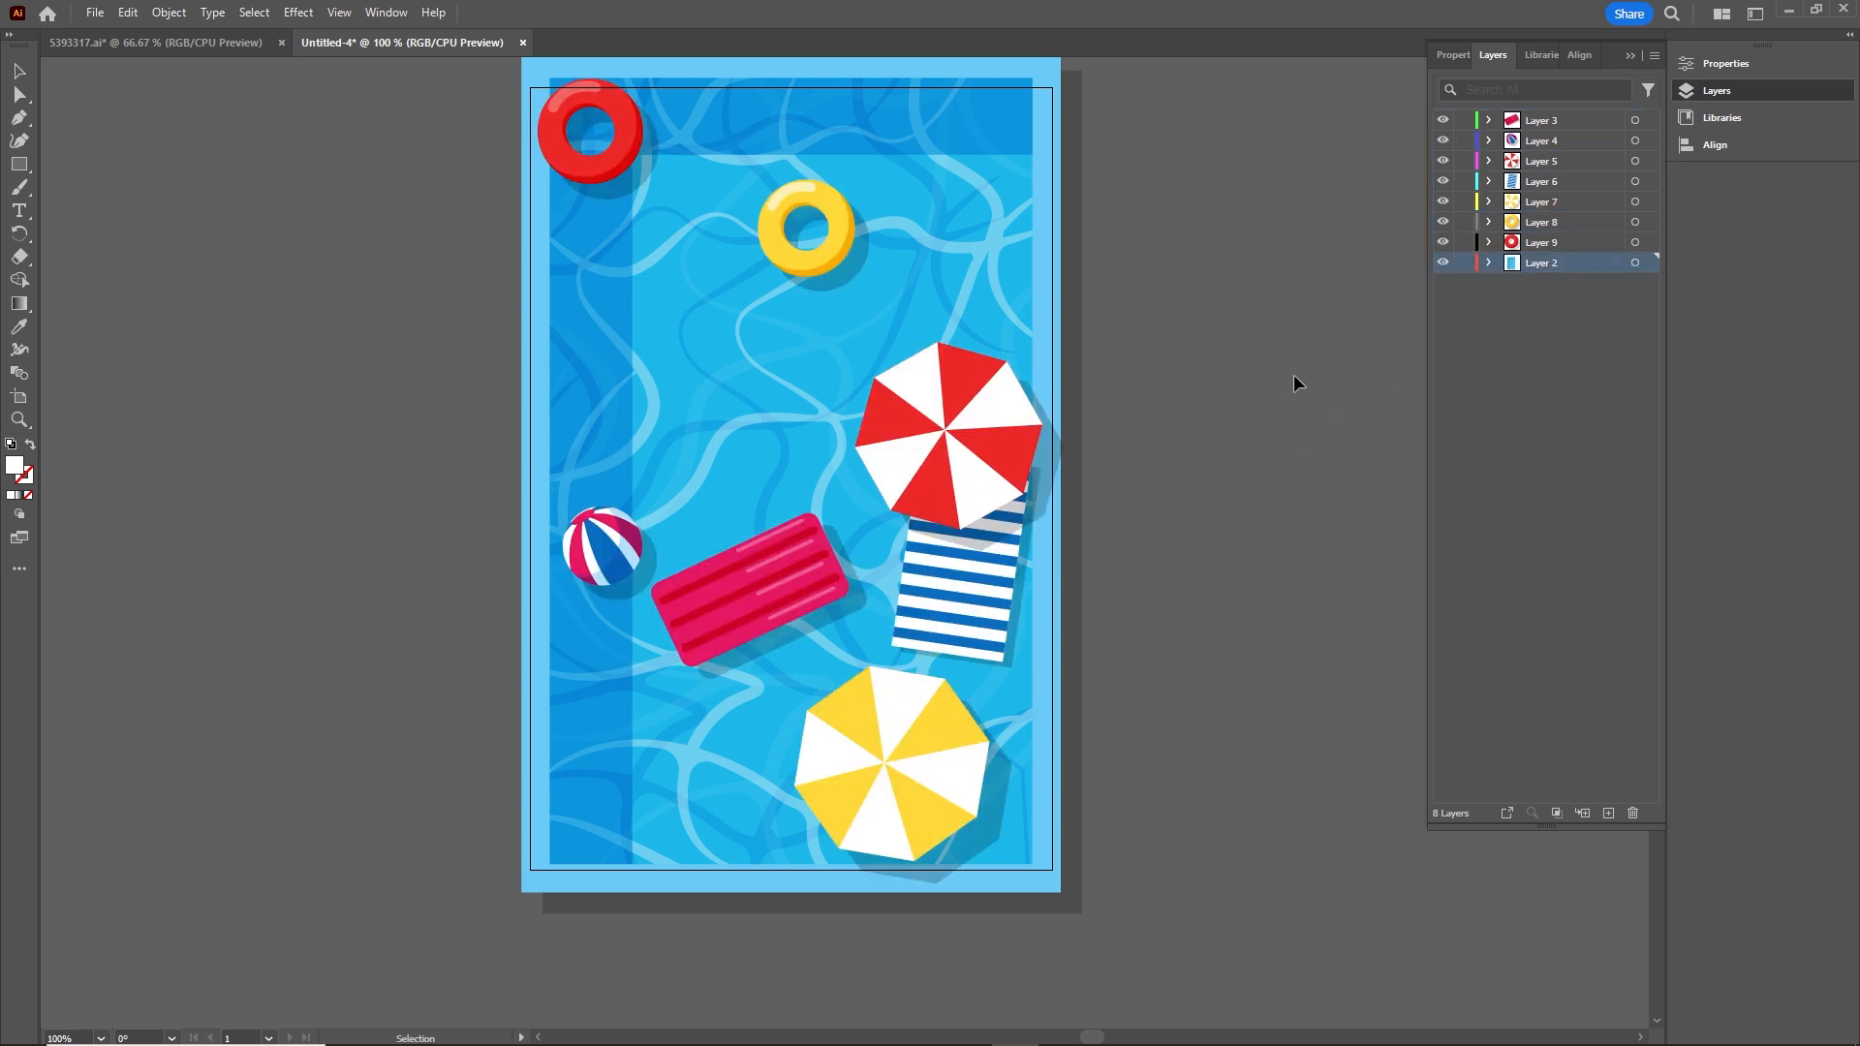
{"action": "left_click", "coordinate": [1630, 56]}
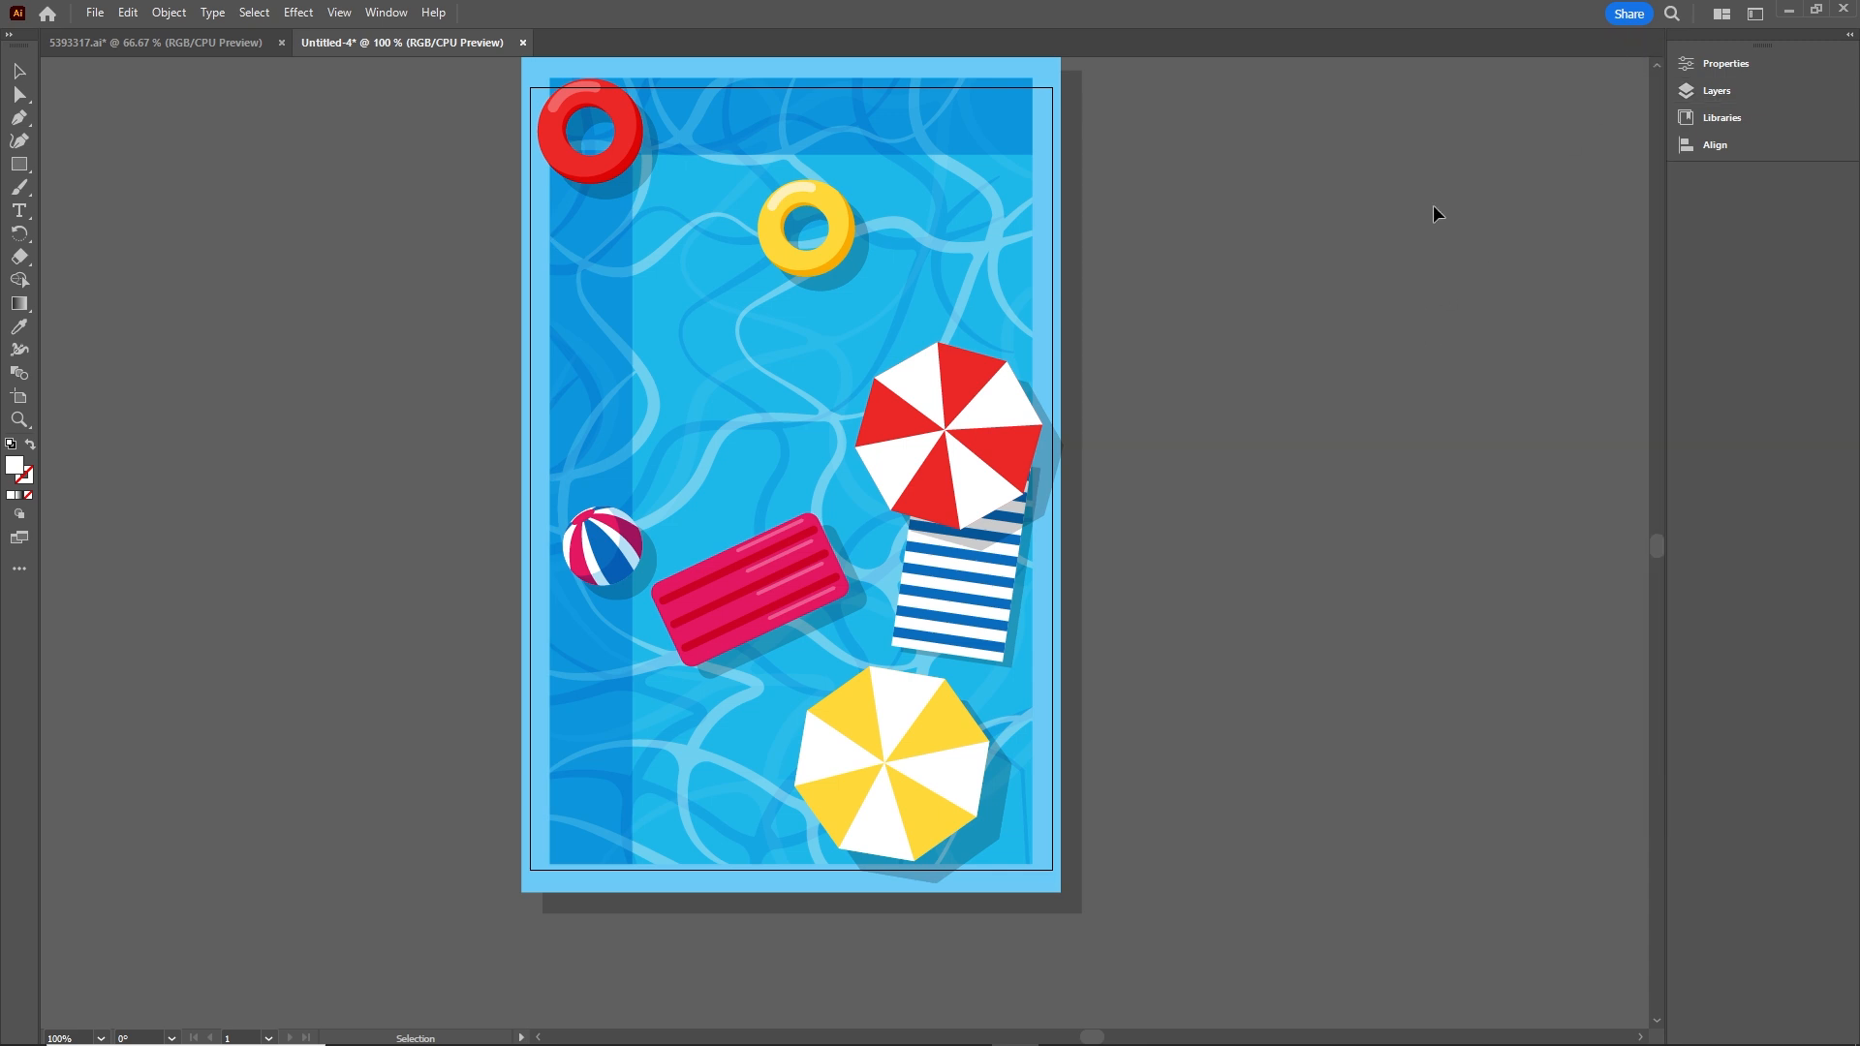
{"action": "left_click", "coordinate": [909, 770]}
{"action": "left_click", "coordinate": [1203, 697]}
Start saving the document and create and open a new folder named illustrator inside the tutorial folder
{"action": "key", "text": "ctrl+s"}
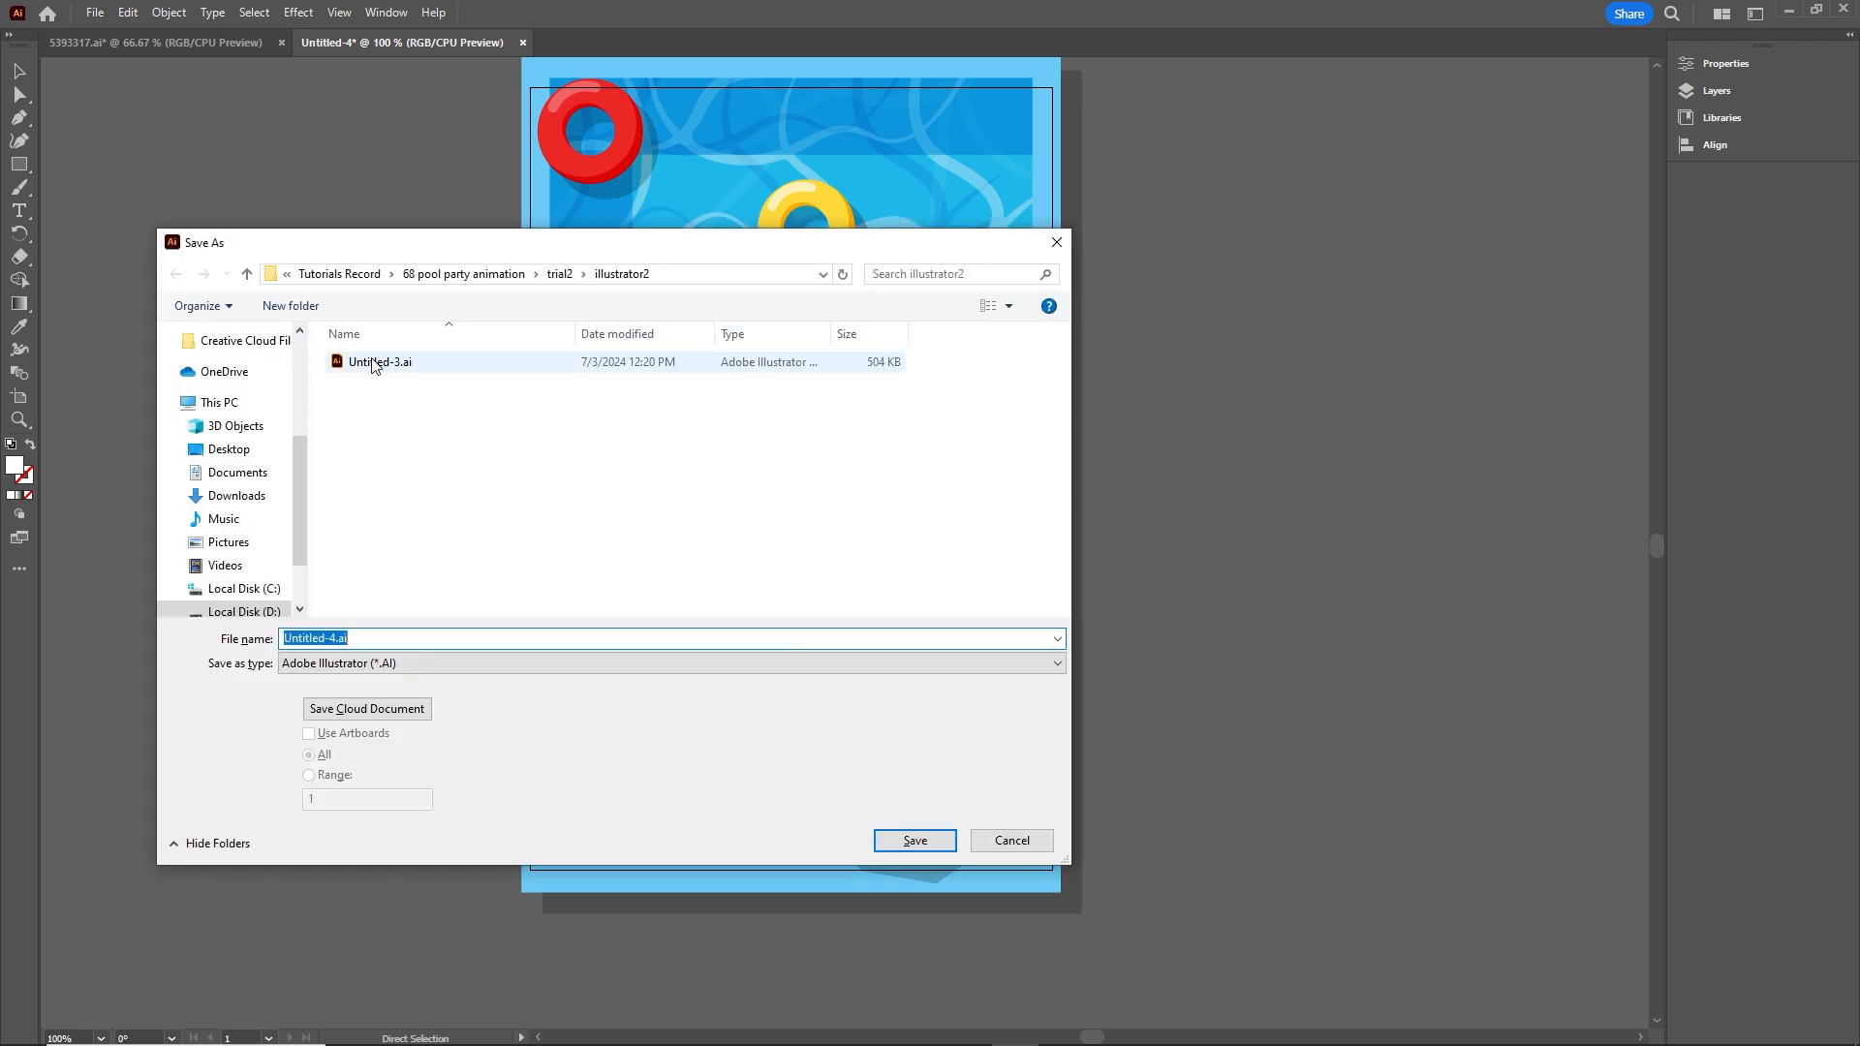
{"action": "left_click", "coordinate": [441, 275]}
{"action": "double_click", "coordinate": [371, 426]}
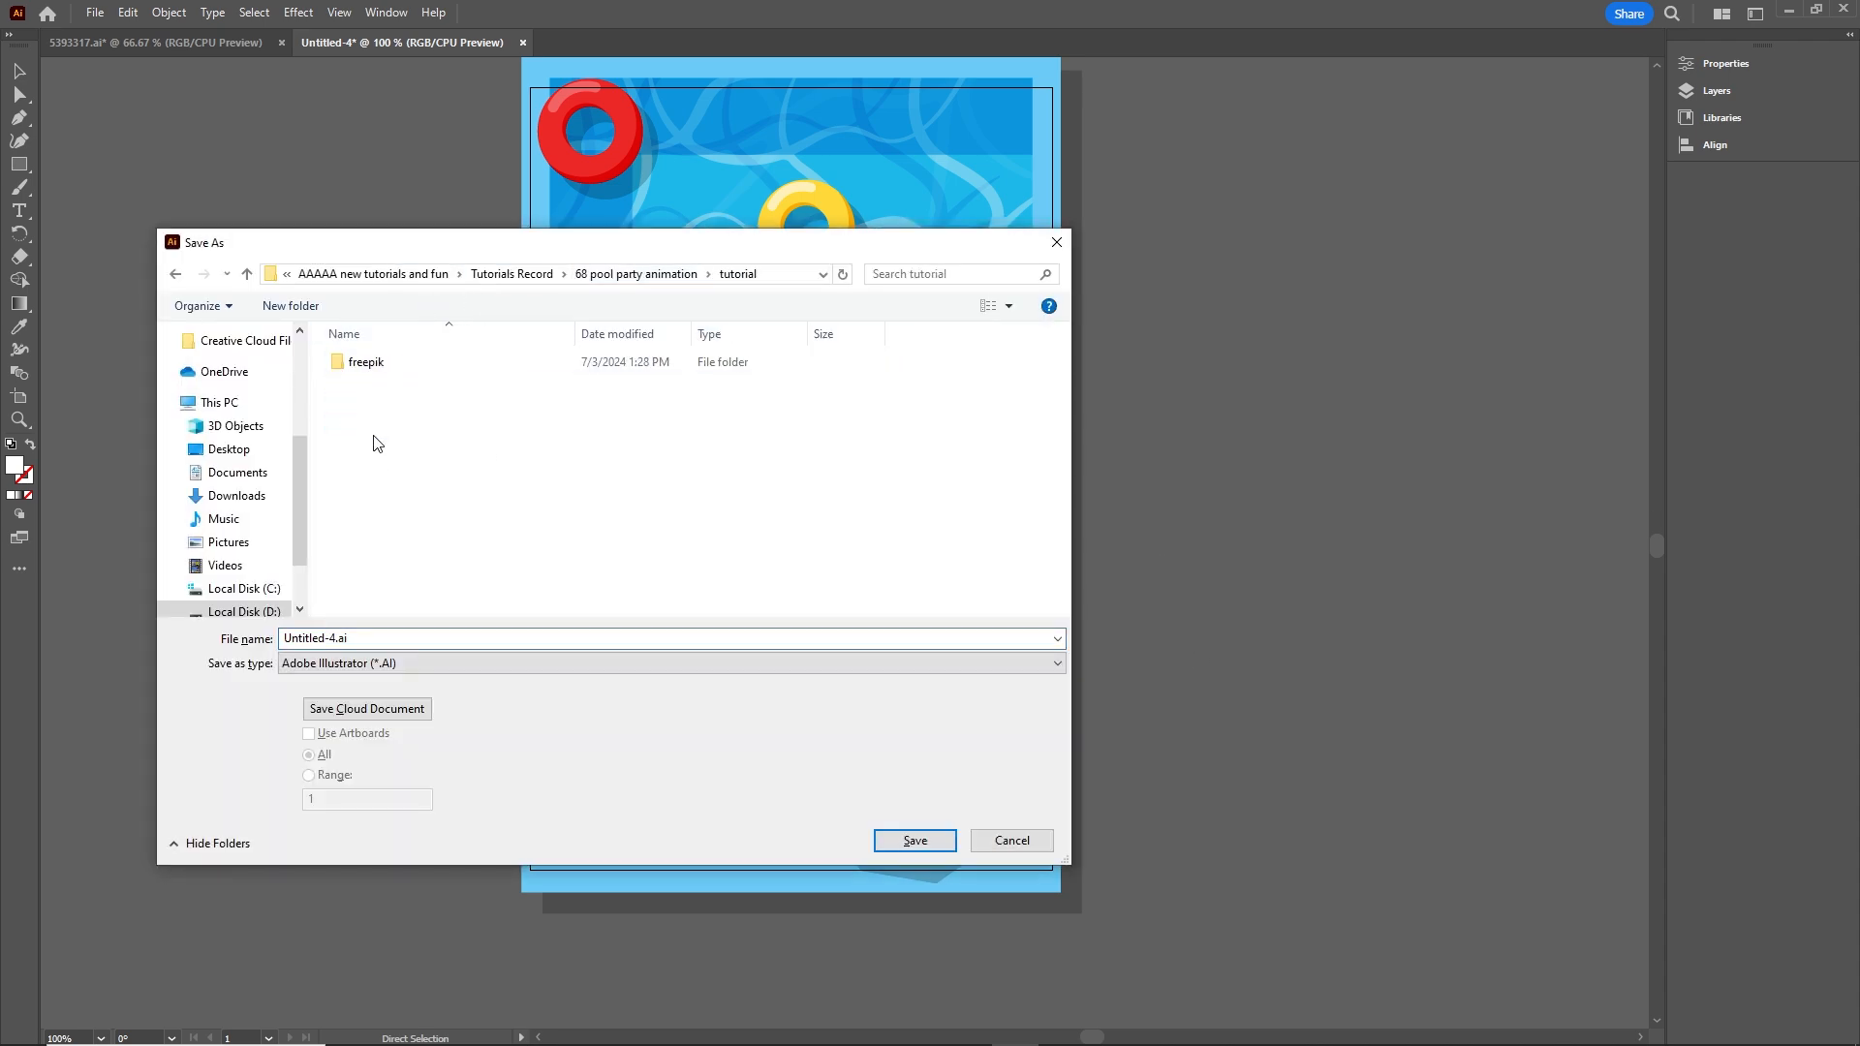
{"action": "right_click", "coordinate": [364, 441]}
{"action": "mouse_move", "coordinate": [539, 691]}
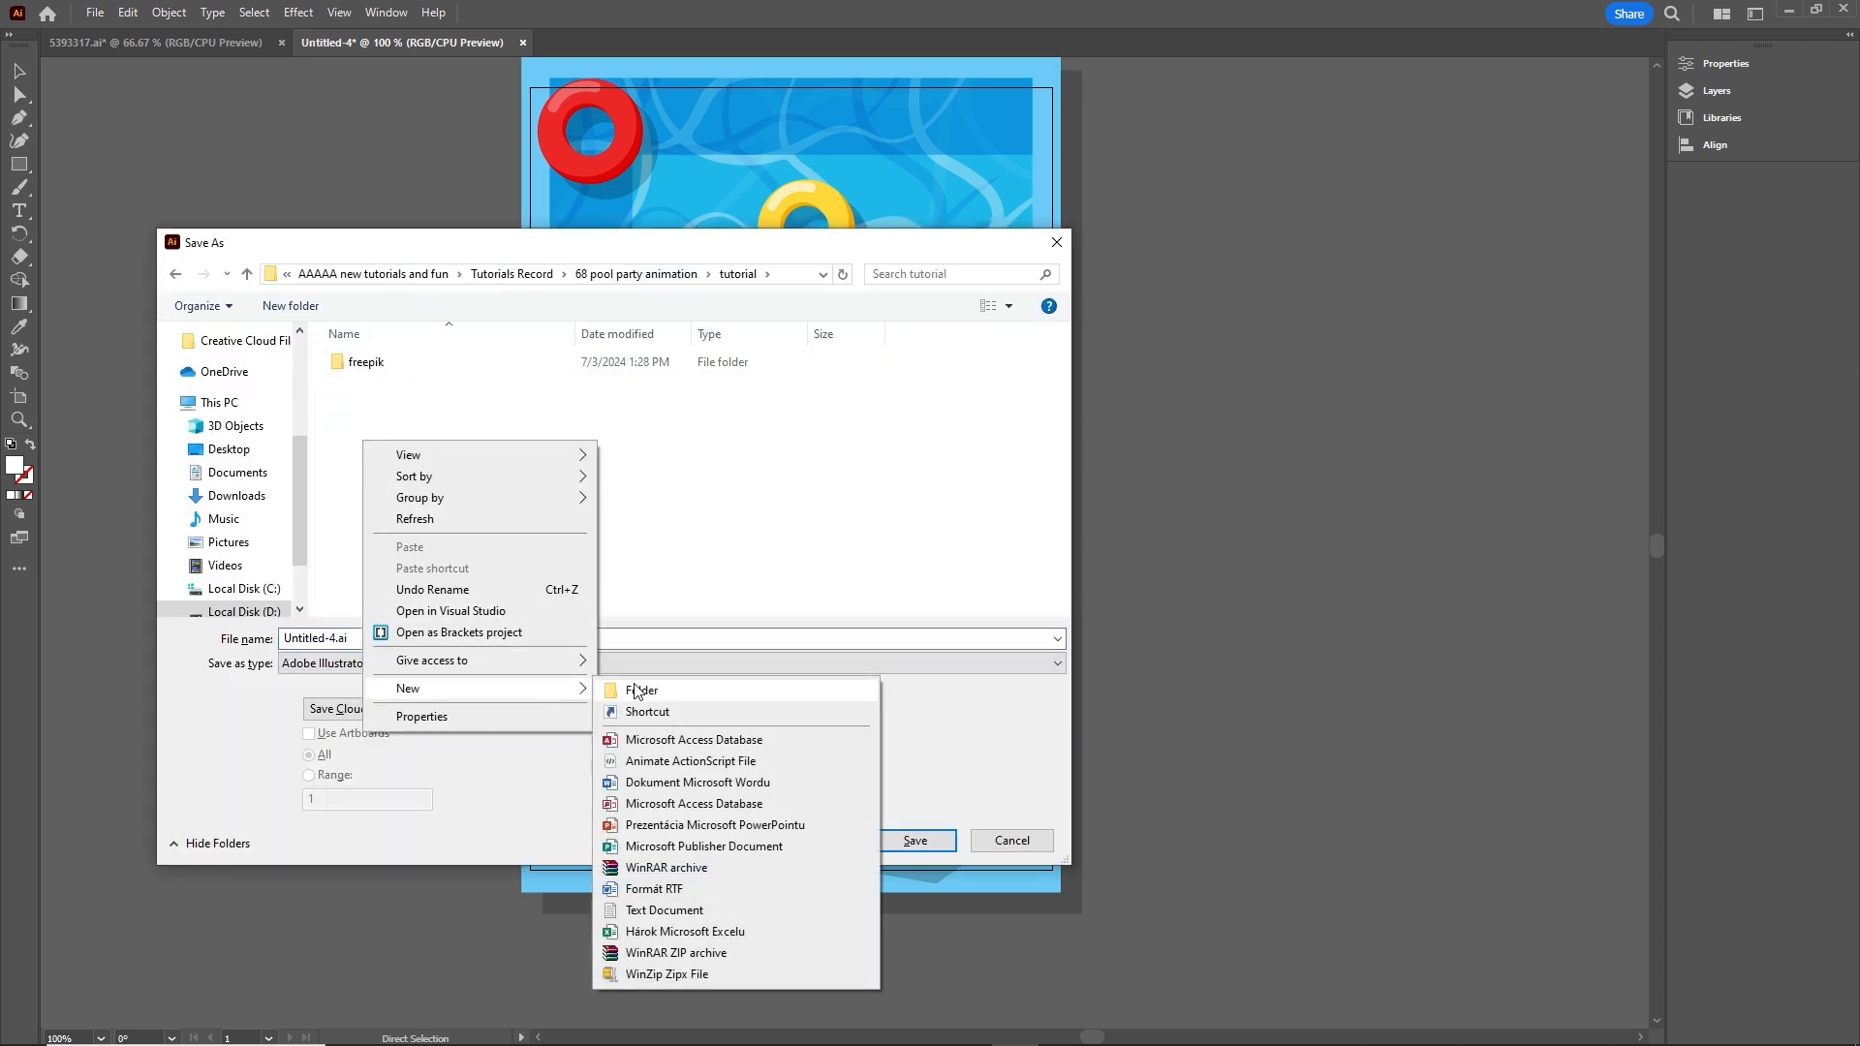
{"action": "left_click", "coordinate": [640, 689]}
{"action": "type", "text": "illu"}
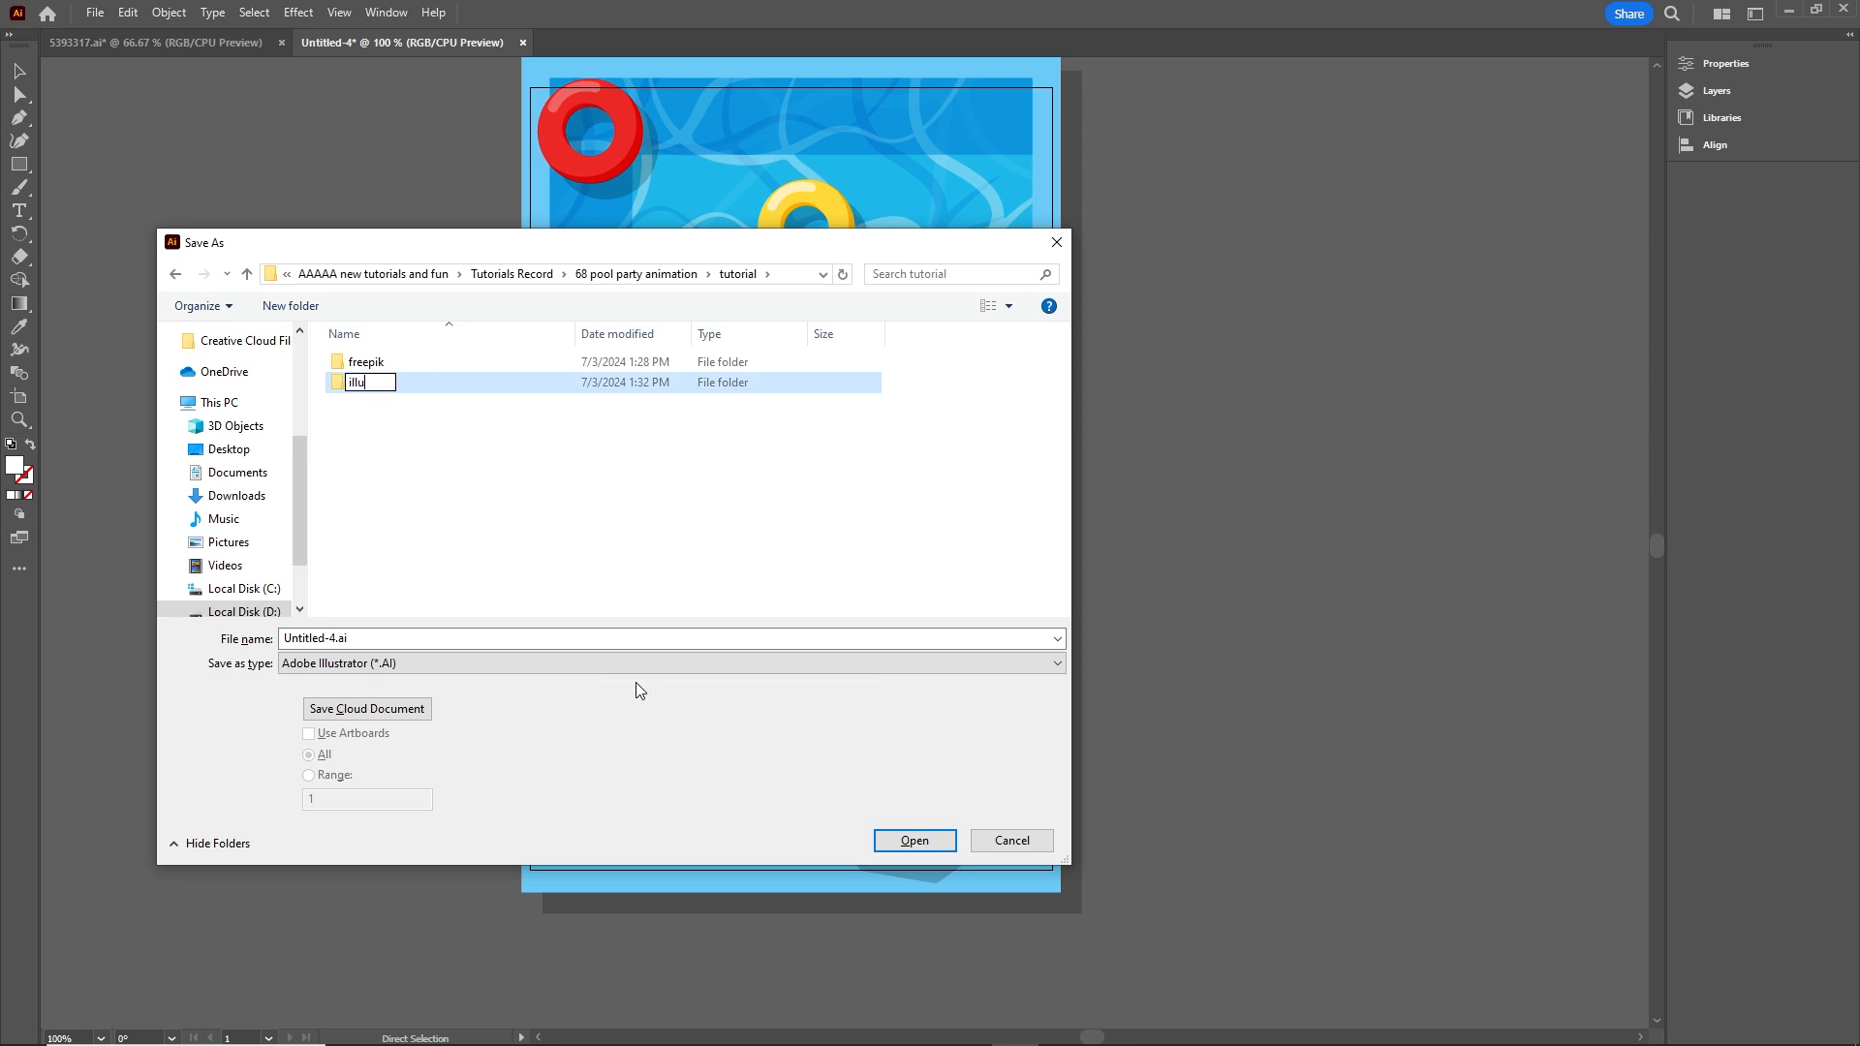
{"action": "type", "text": "strator"}
{"action": "key", "text": "Return"}
{"action": "key", "text": "Return"}
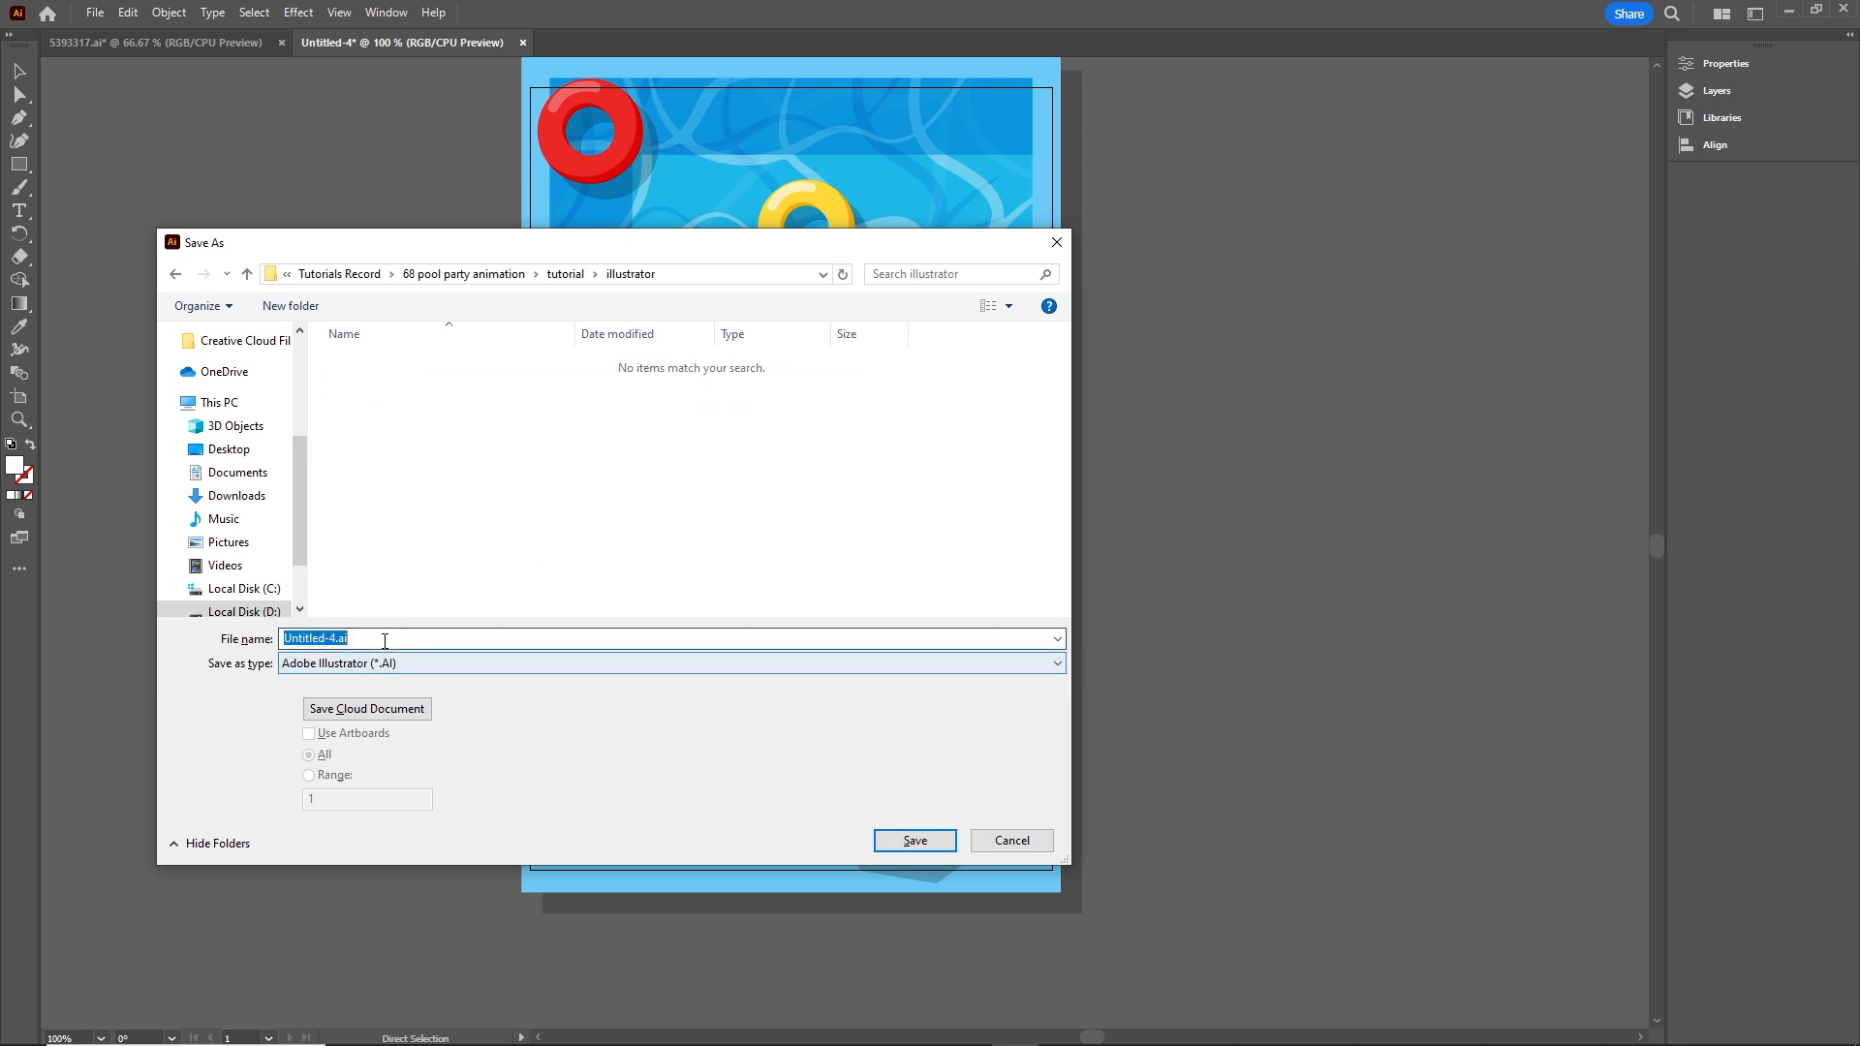
Save the document as pool in Adobe Illustrator format, keeping the Illustrator 2020 version options
{"action": "type", "text": "po"}
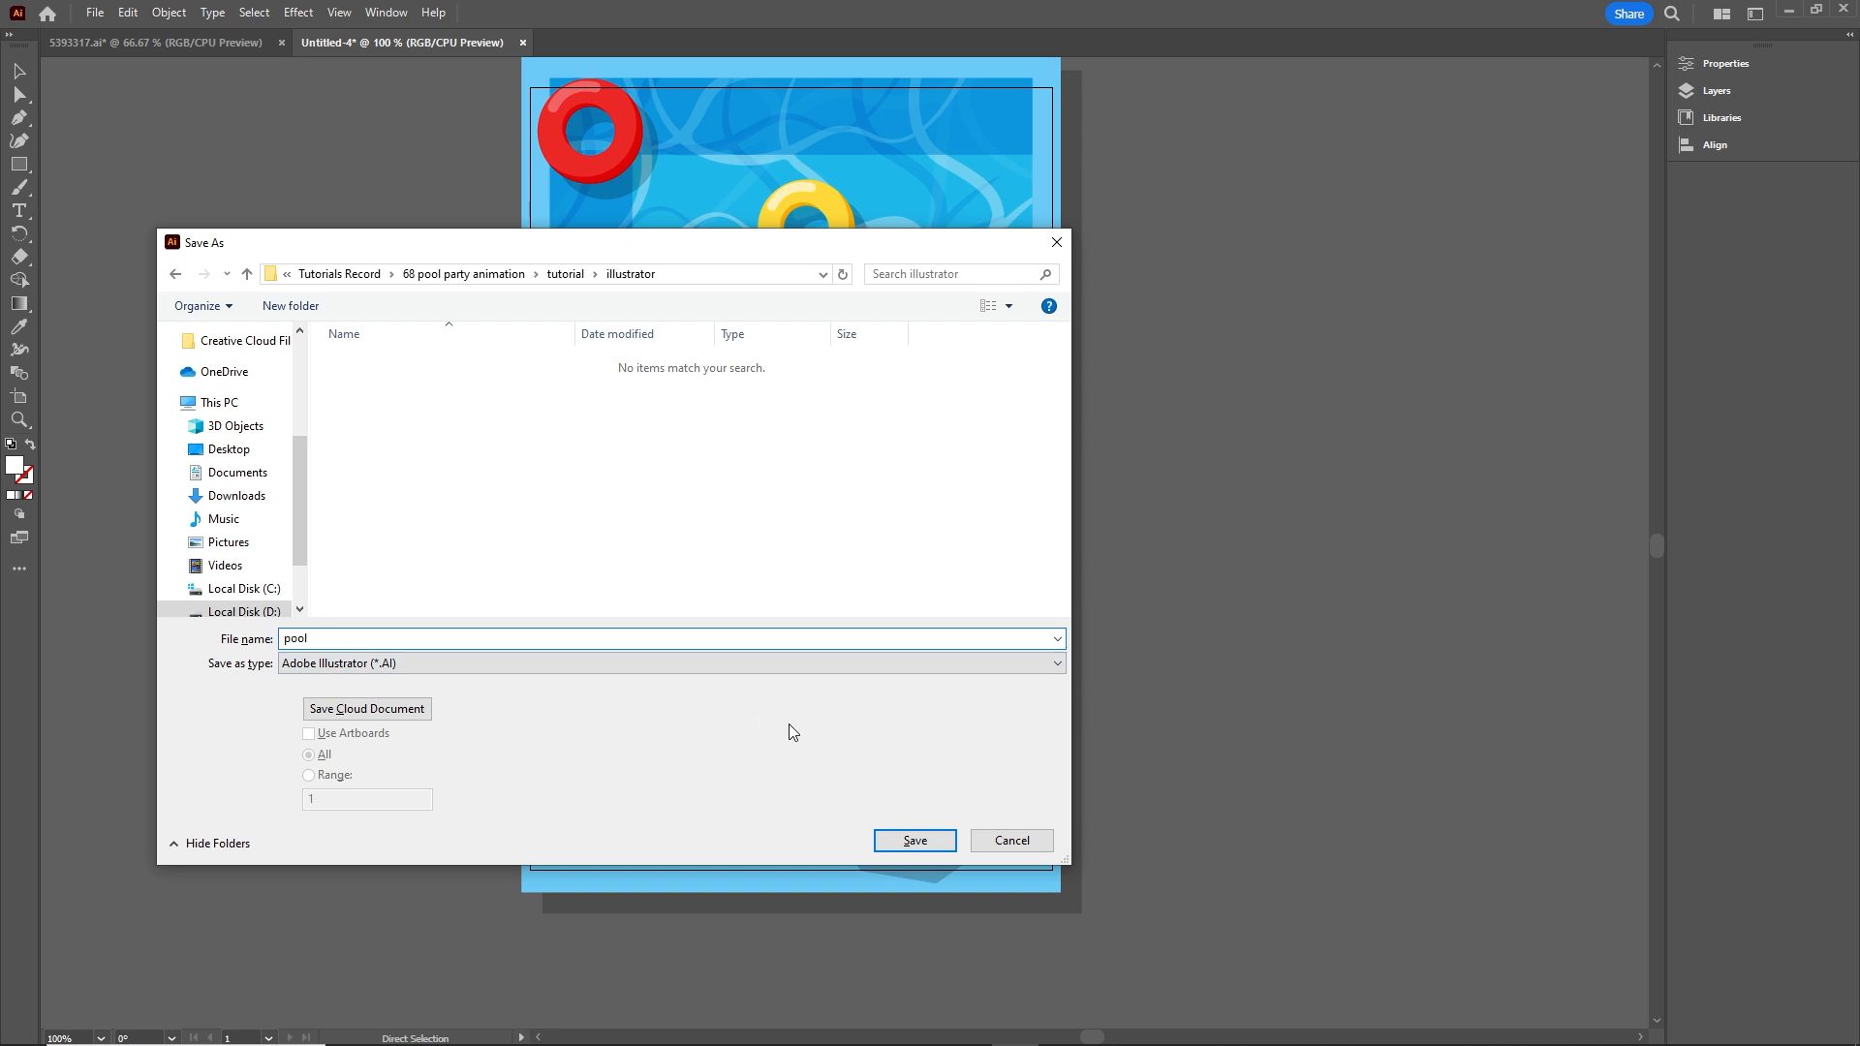
{"action": "type", "text": "ol"}
{"action": "left_click", "coordinate": [909, 839]}
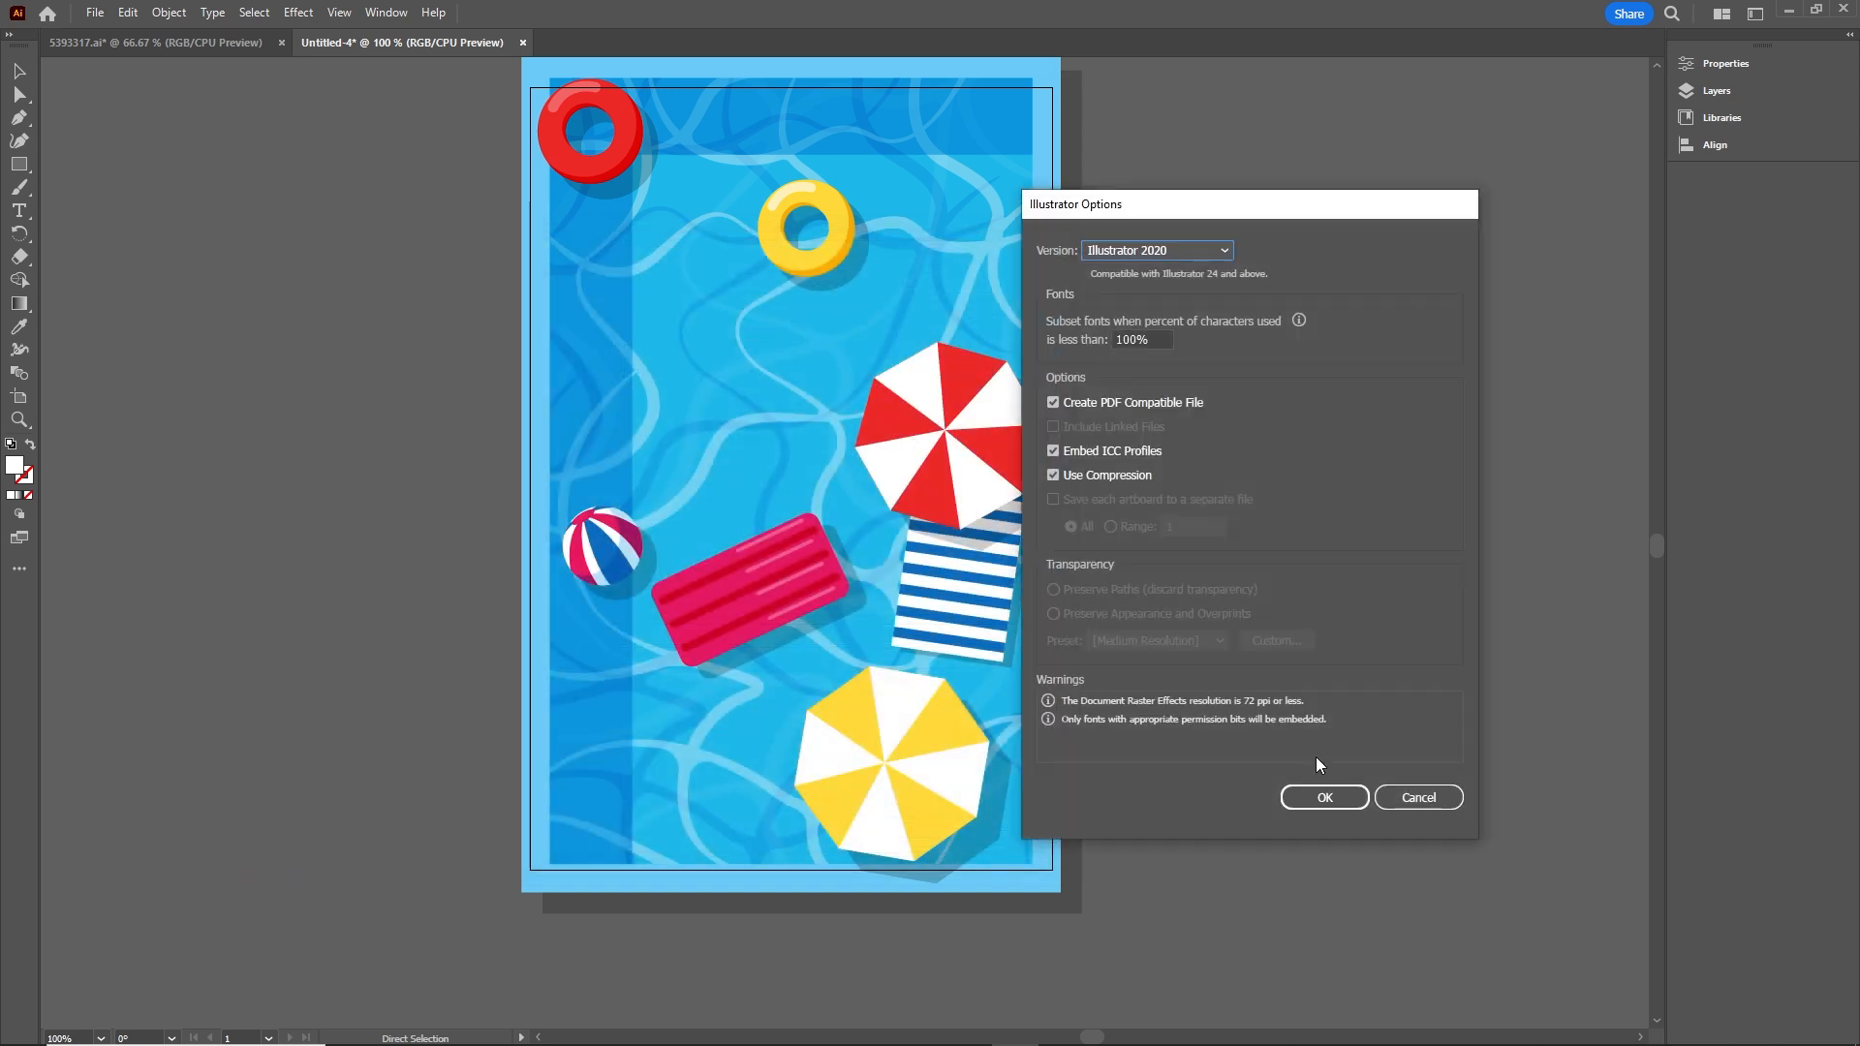
{"action": "left_click", "coordinate": [1324, 797]}
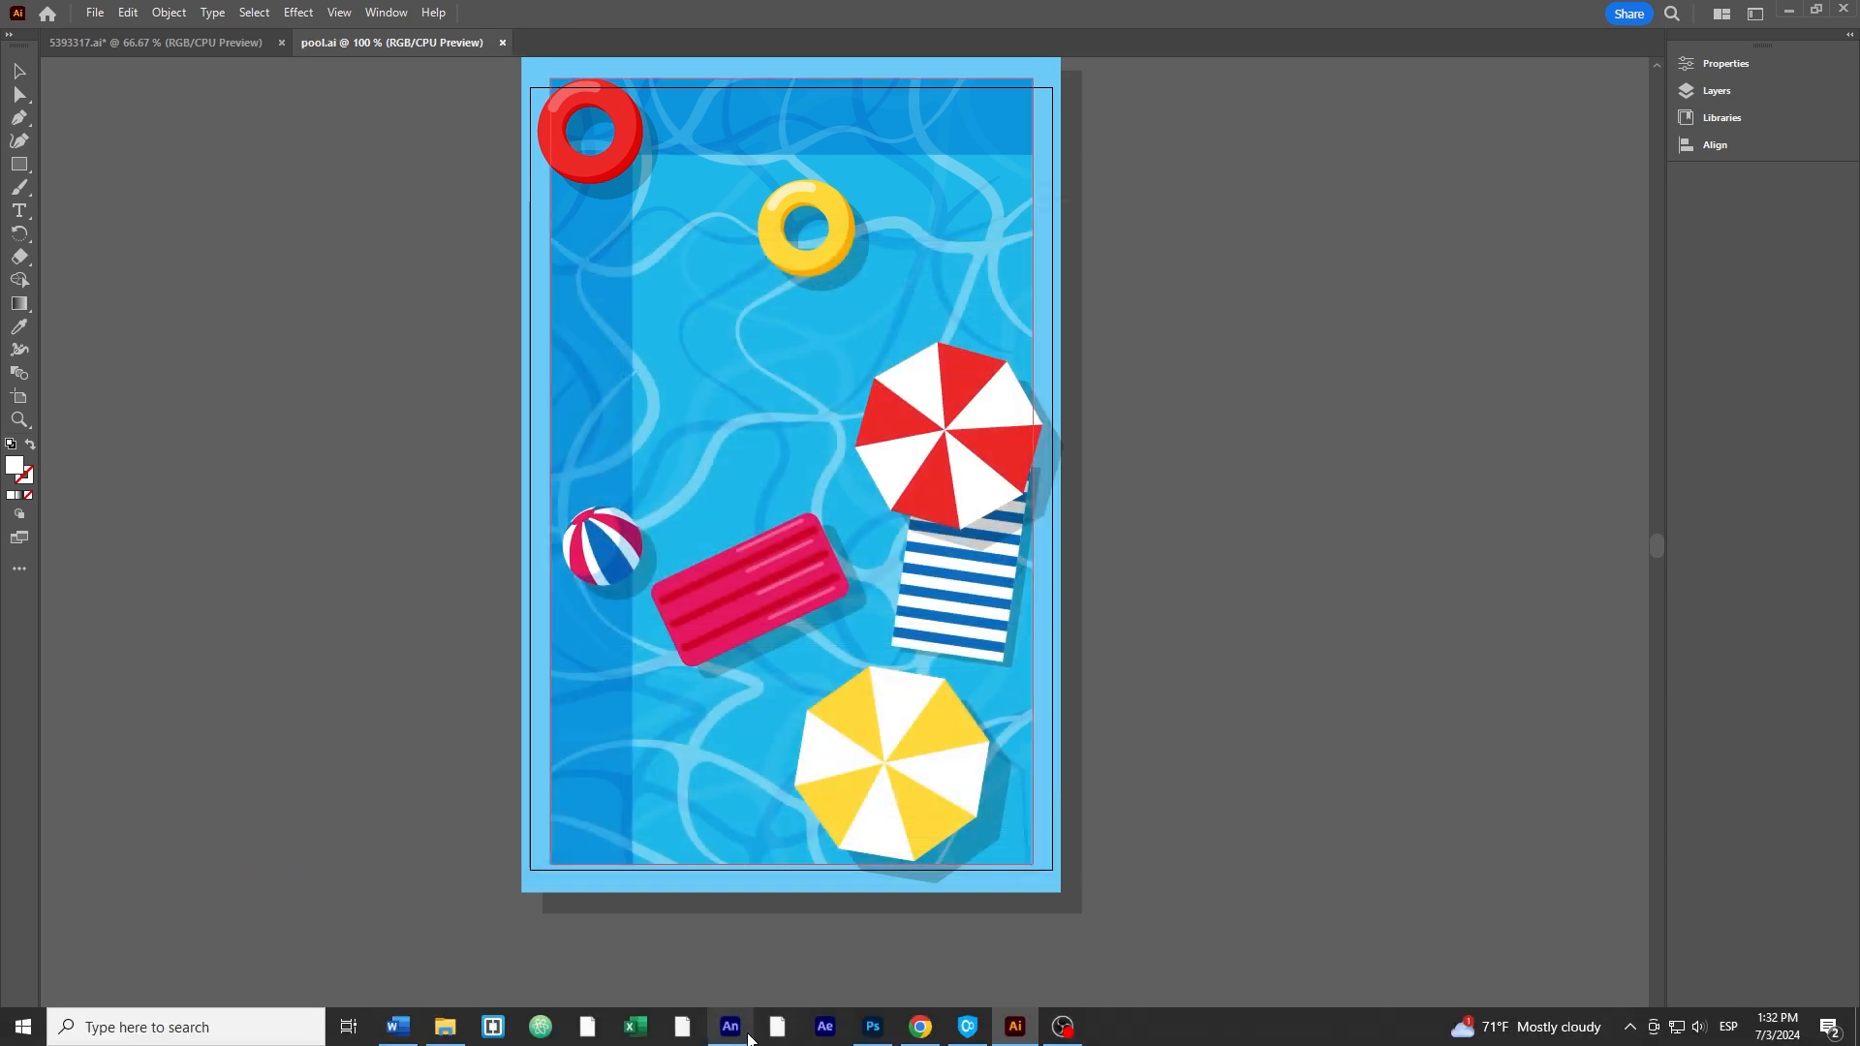
Switch to Adobe Animate and create a new 400 x 600 px HTML5 Canvas document at 24 fps
{"action": "left_click", "coordinate": [746, 1032]}
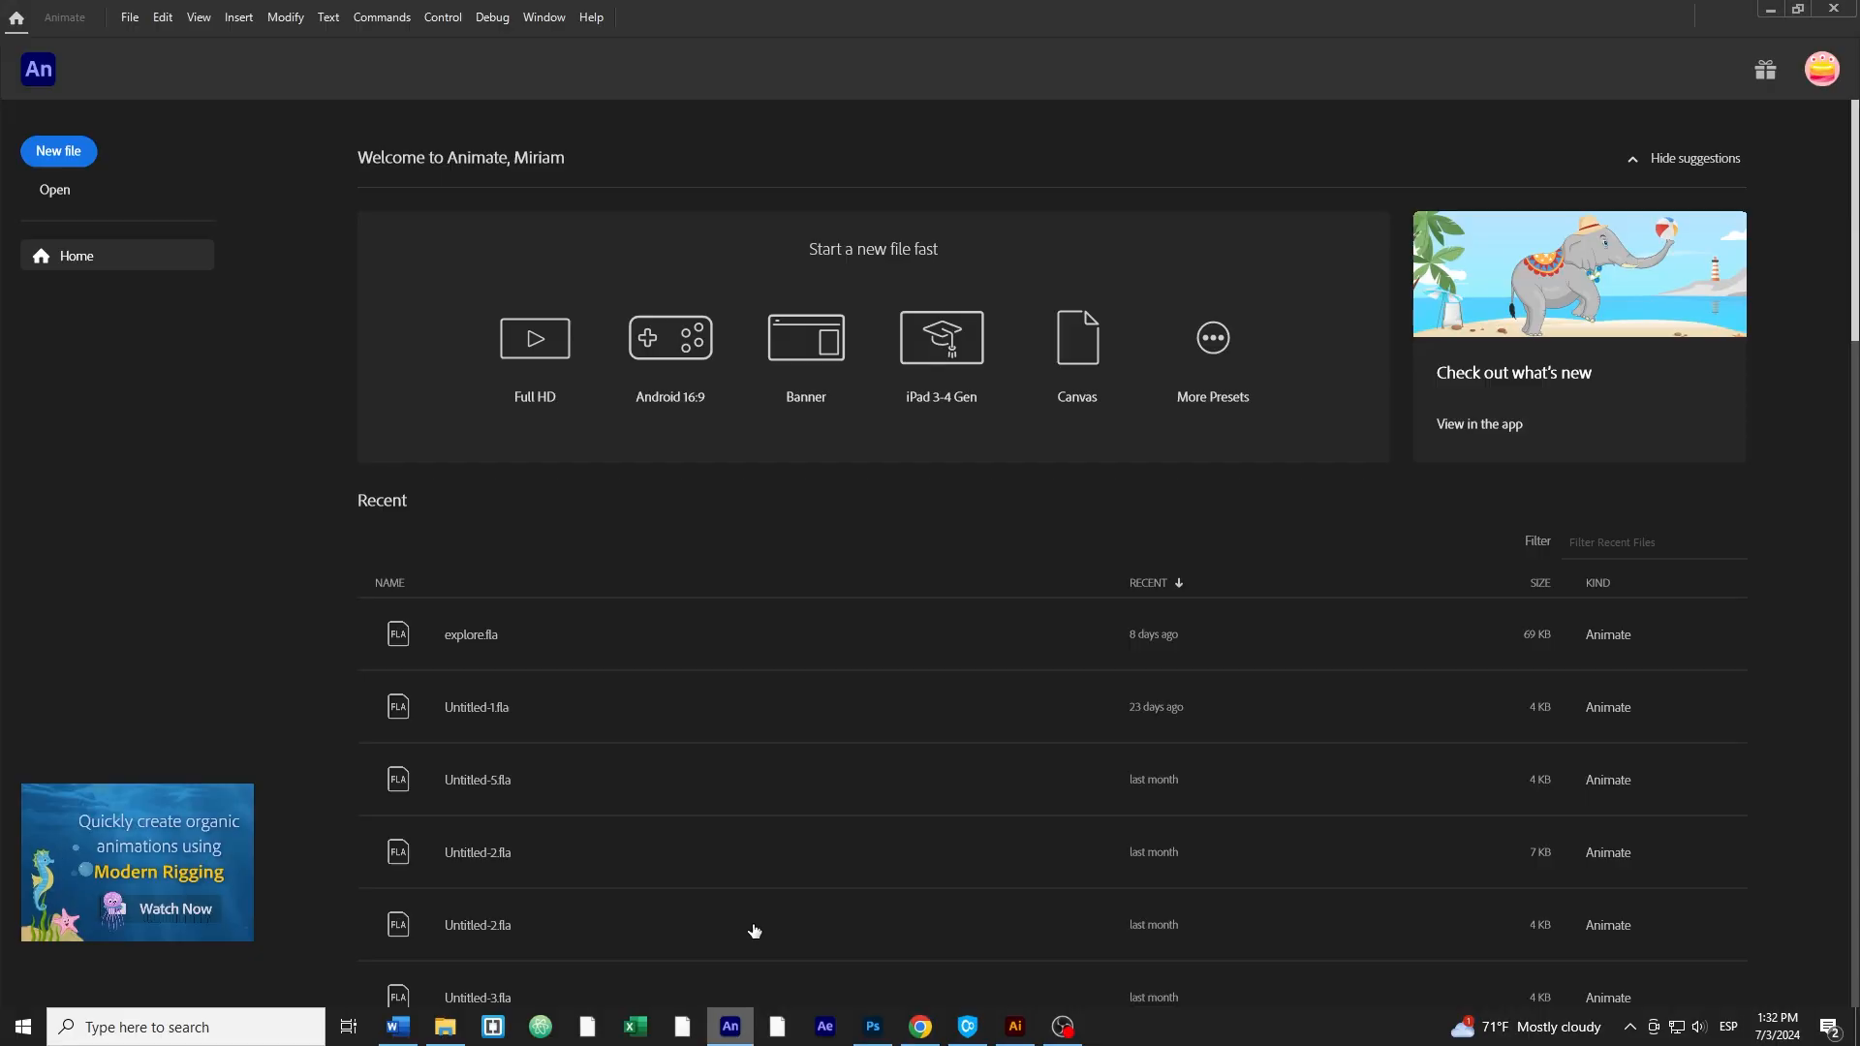
{"action": "left_click", "coordinate": [62, 155]}
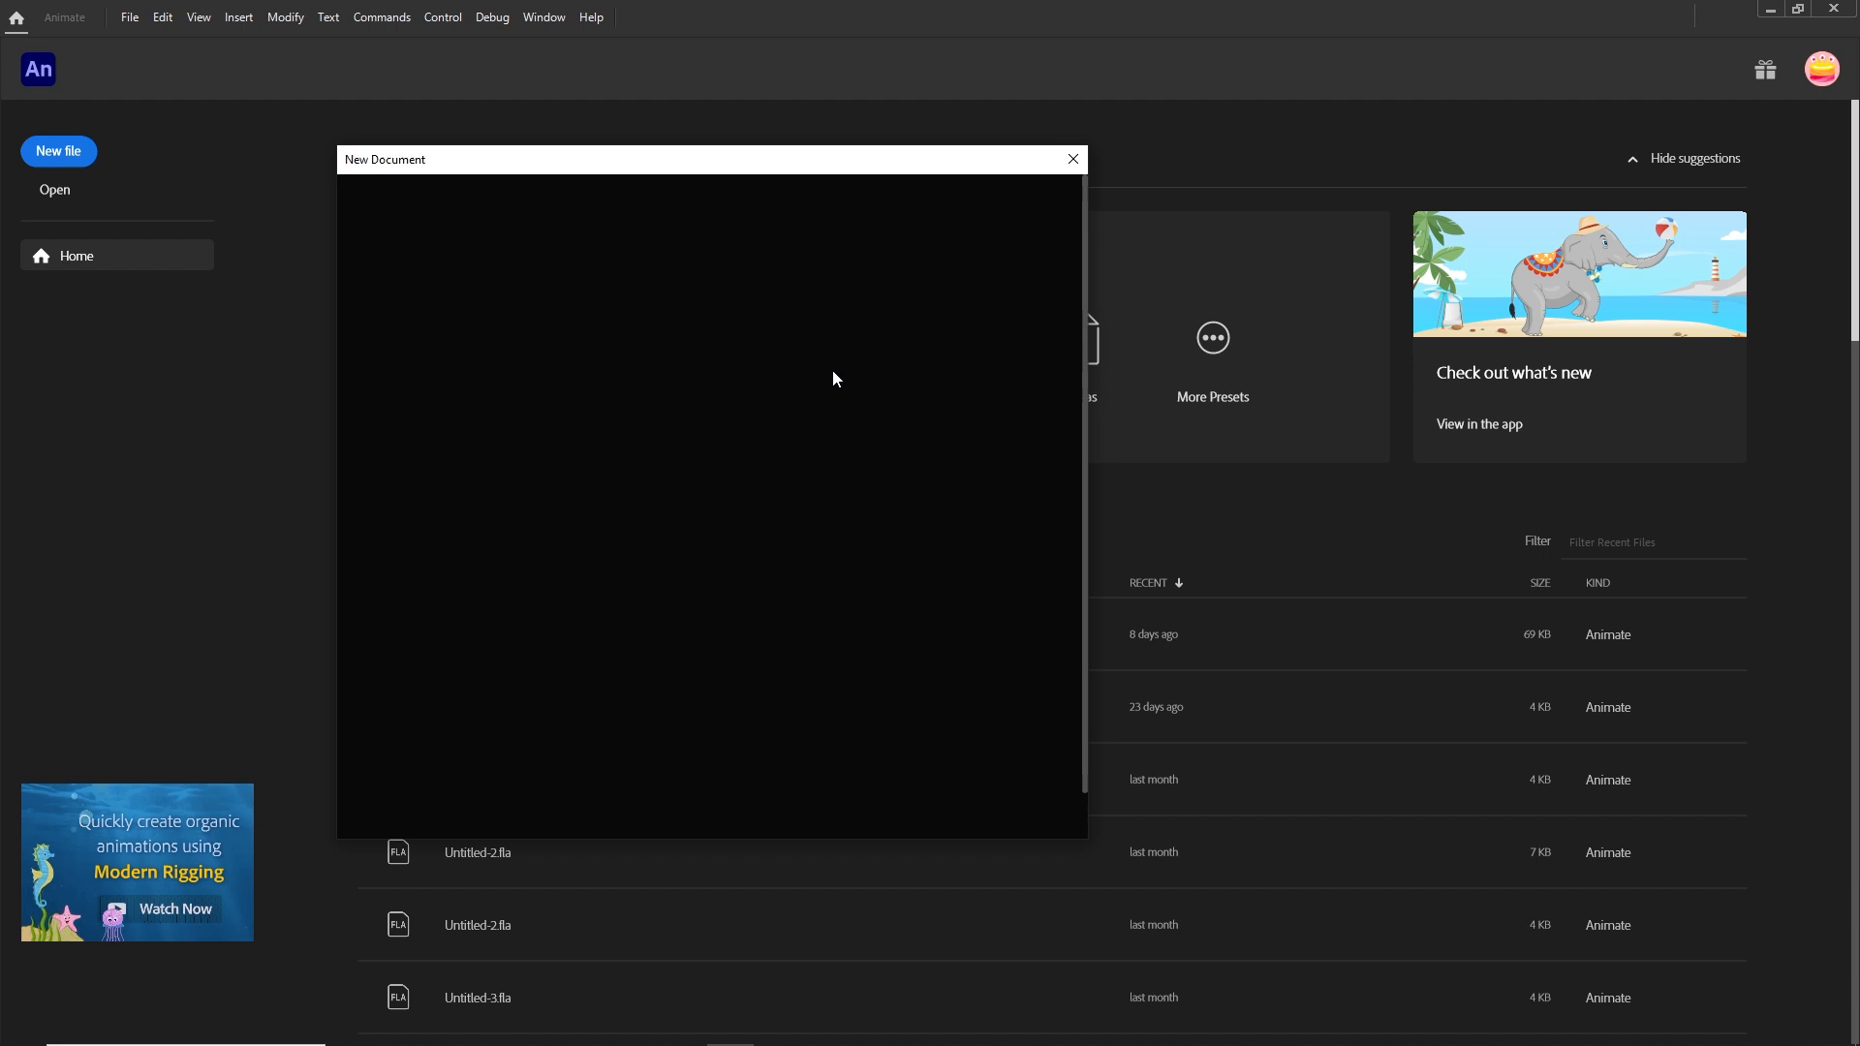
{"action": "double_click", "coordinate": [890, 381]}
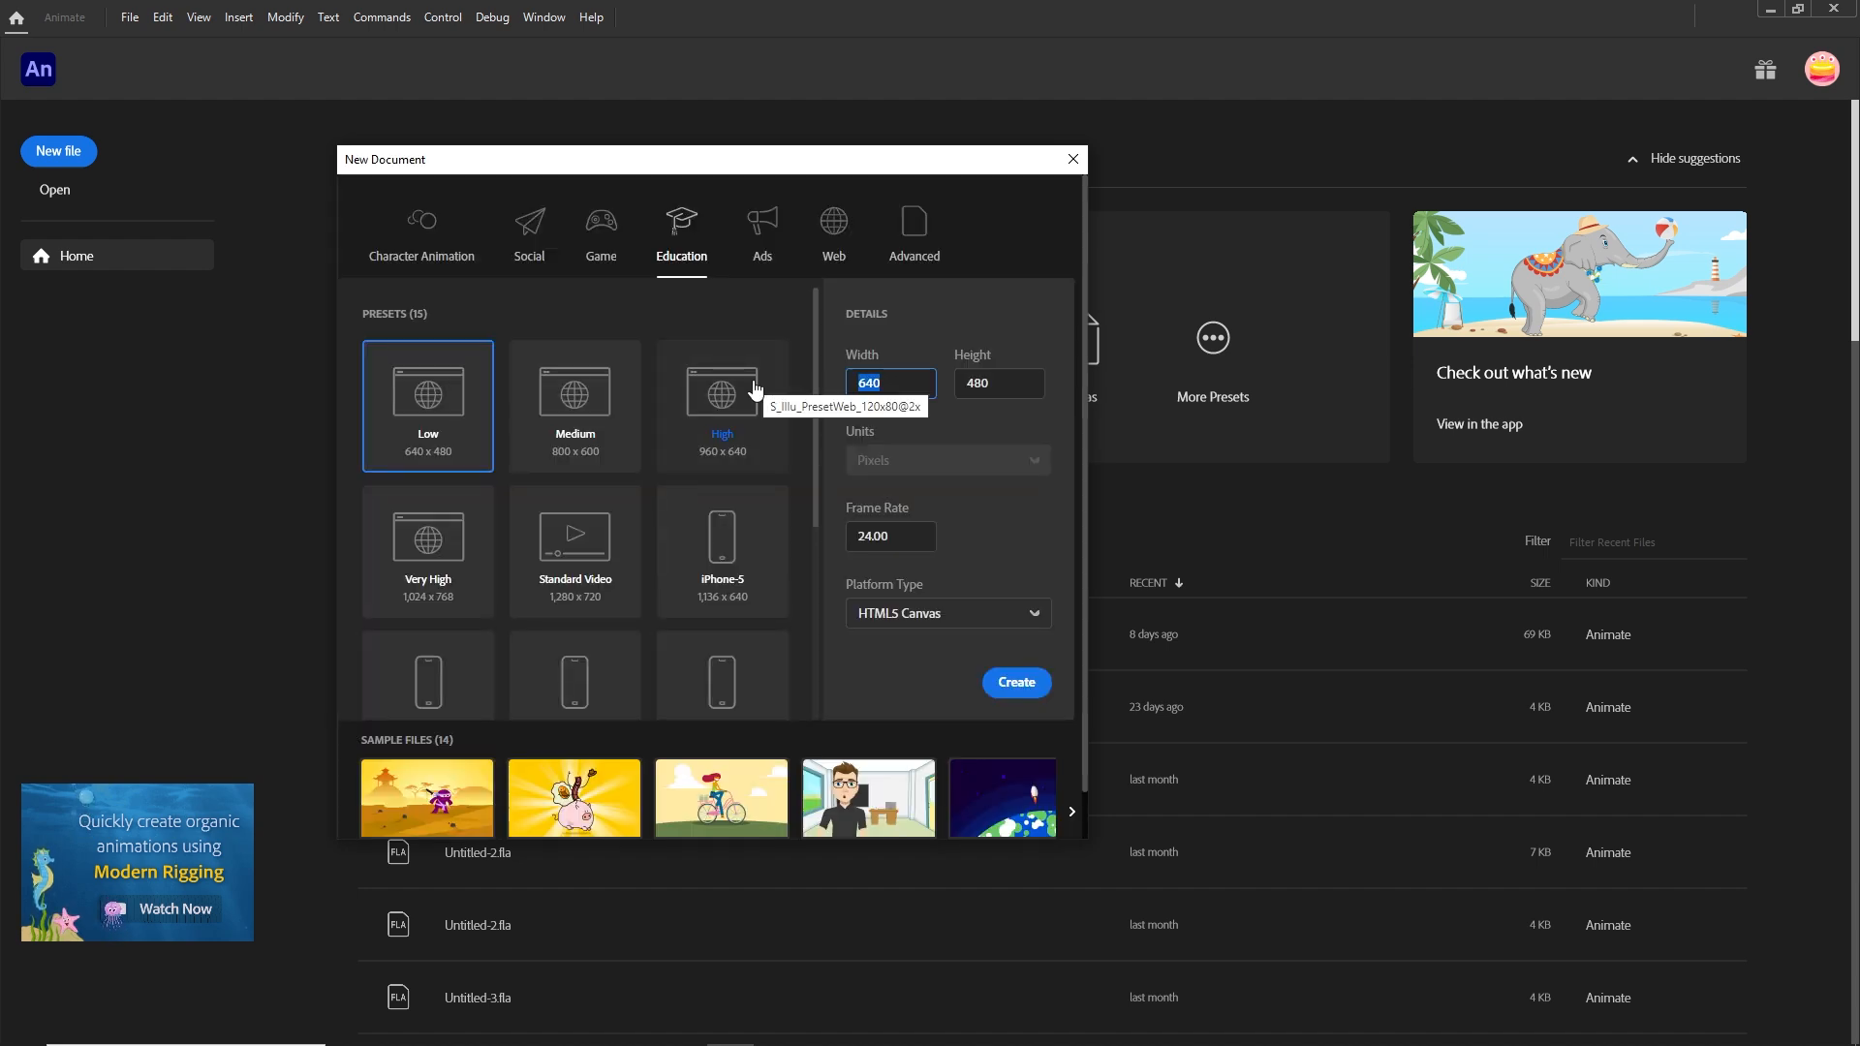
{"action": "type", "text": "400"}
{"action": "key", "text": "Tab"}
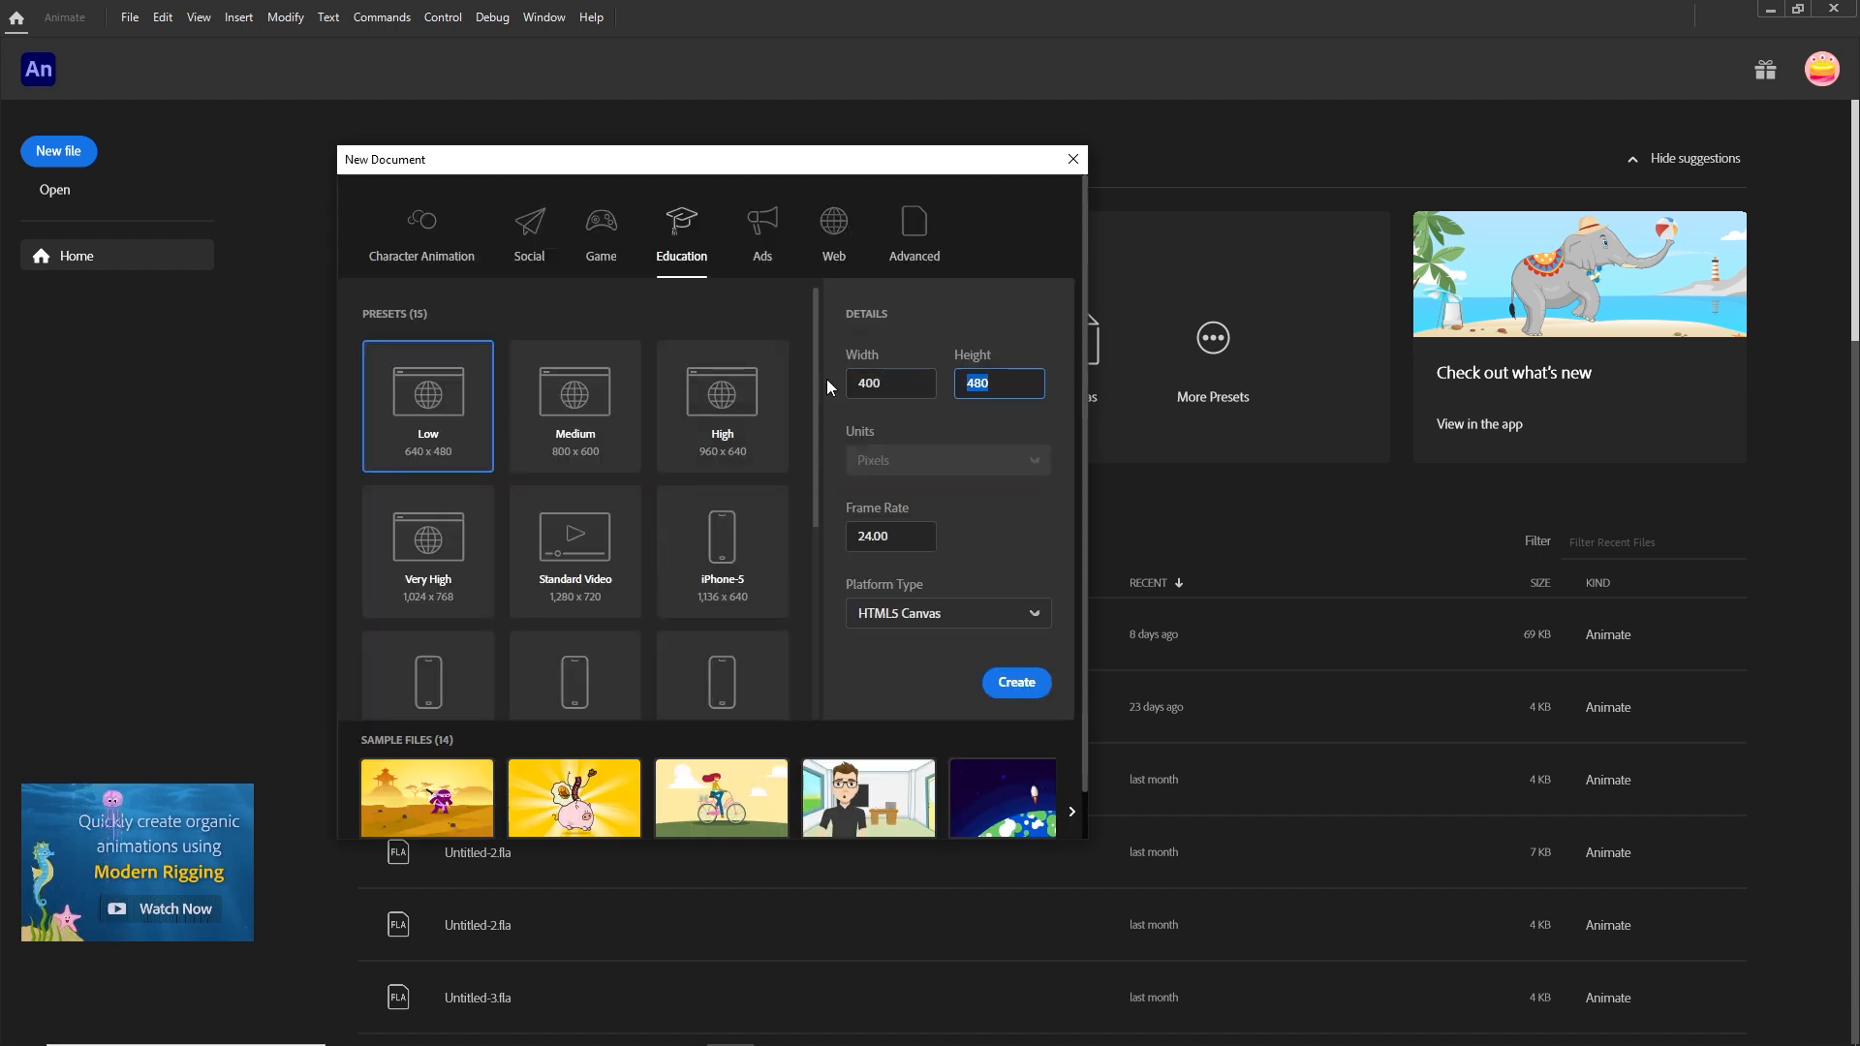
{"action": "type", "text": "600"}
{"action": "left_click", "coordinate": [1016, 686]}
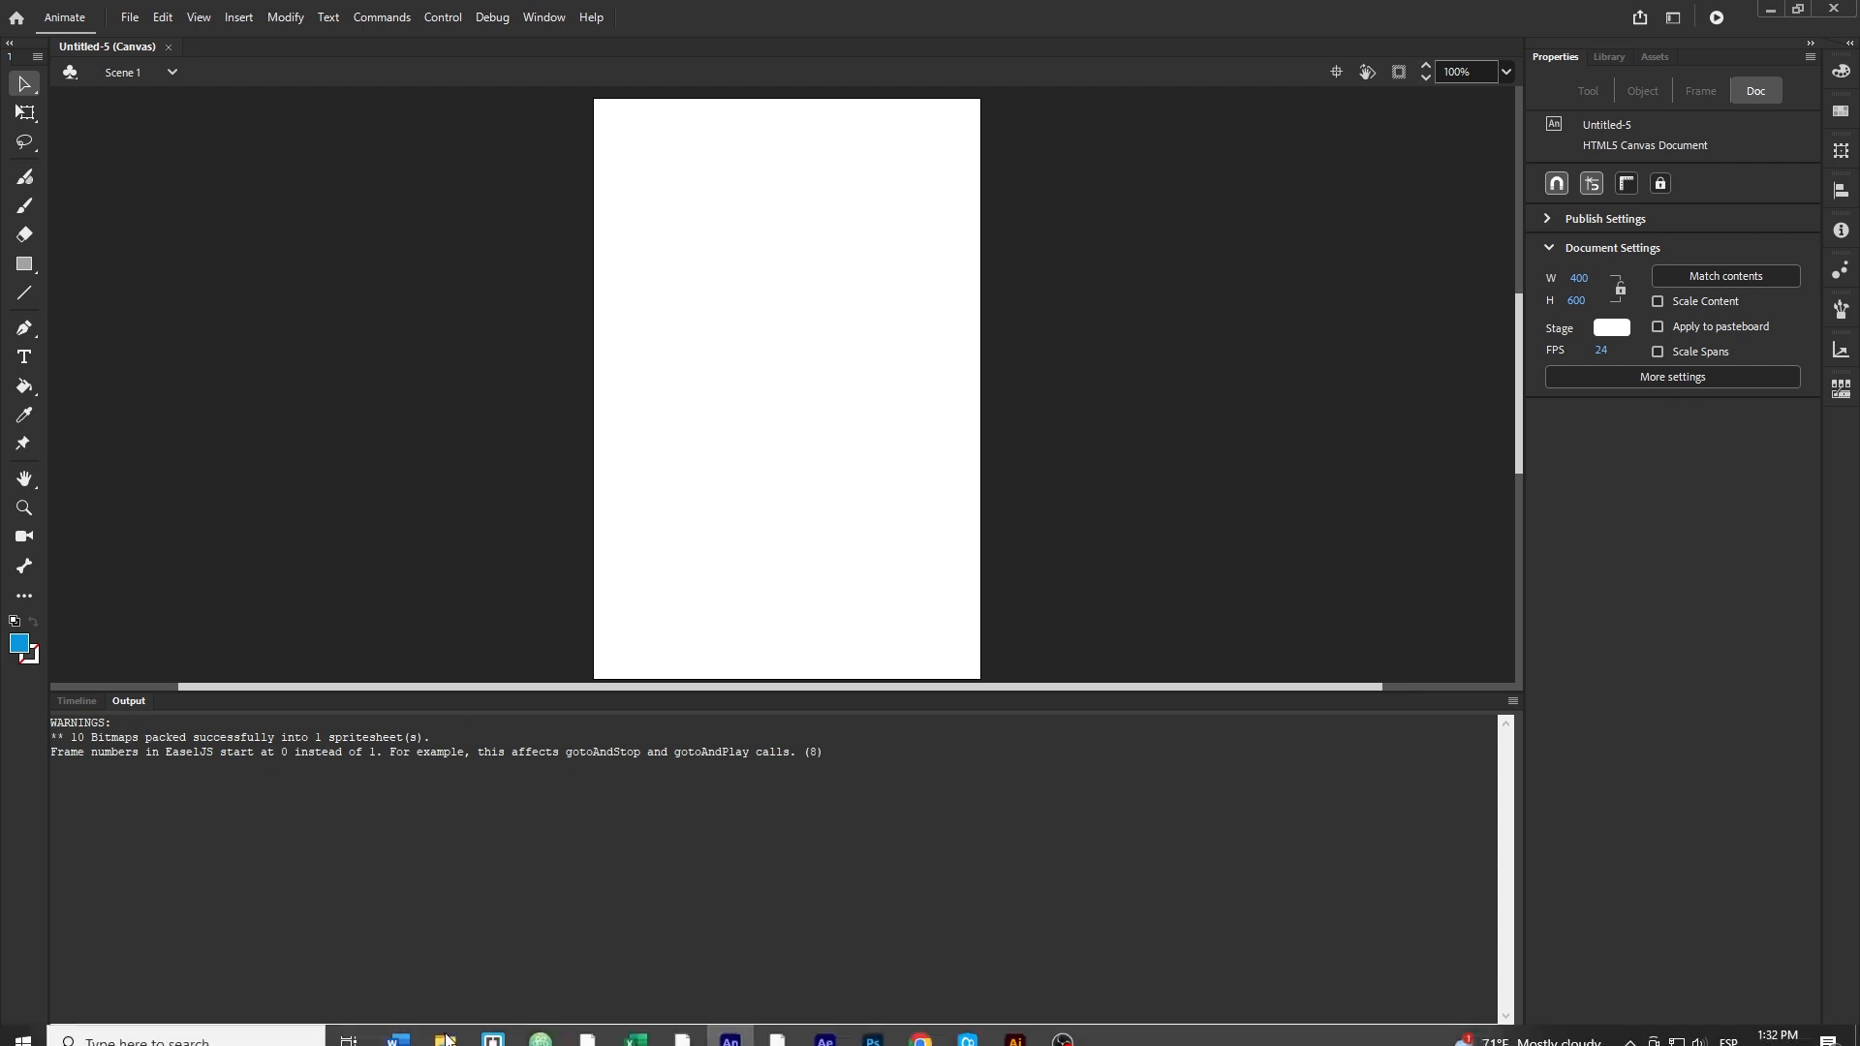
Find pool.ai in the tutorial's illustrator folder in File Explorer and bring it onto the Animate stage for import
{"action": "left_click", "coordinate": [445, 1027]}
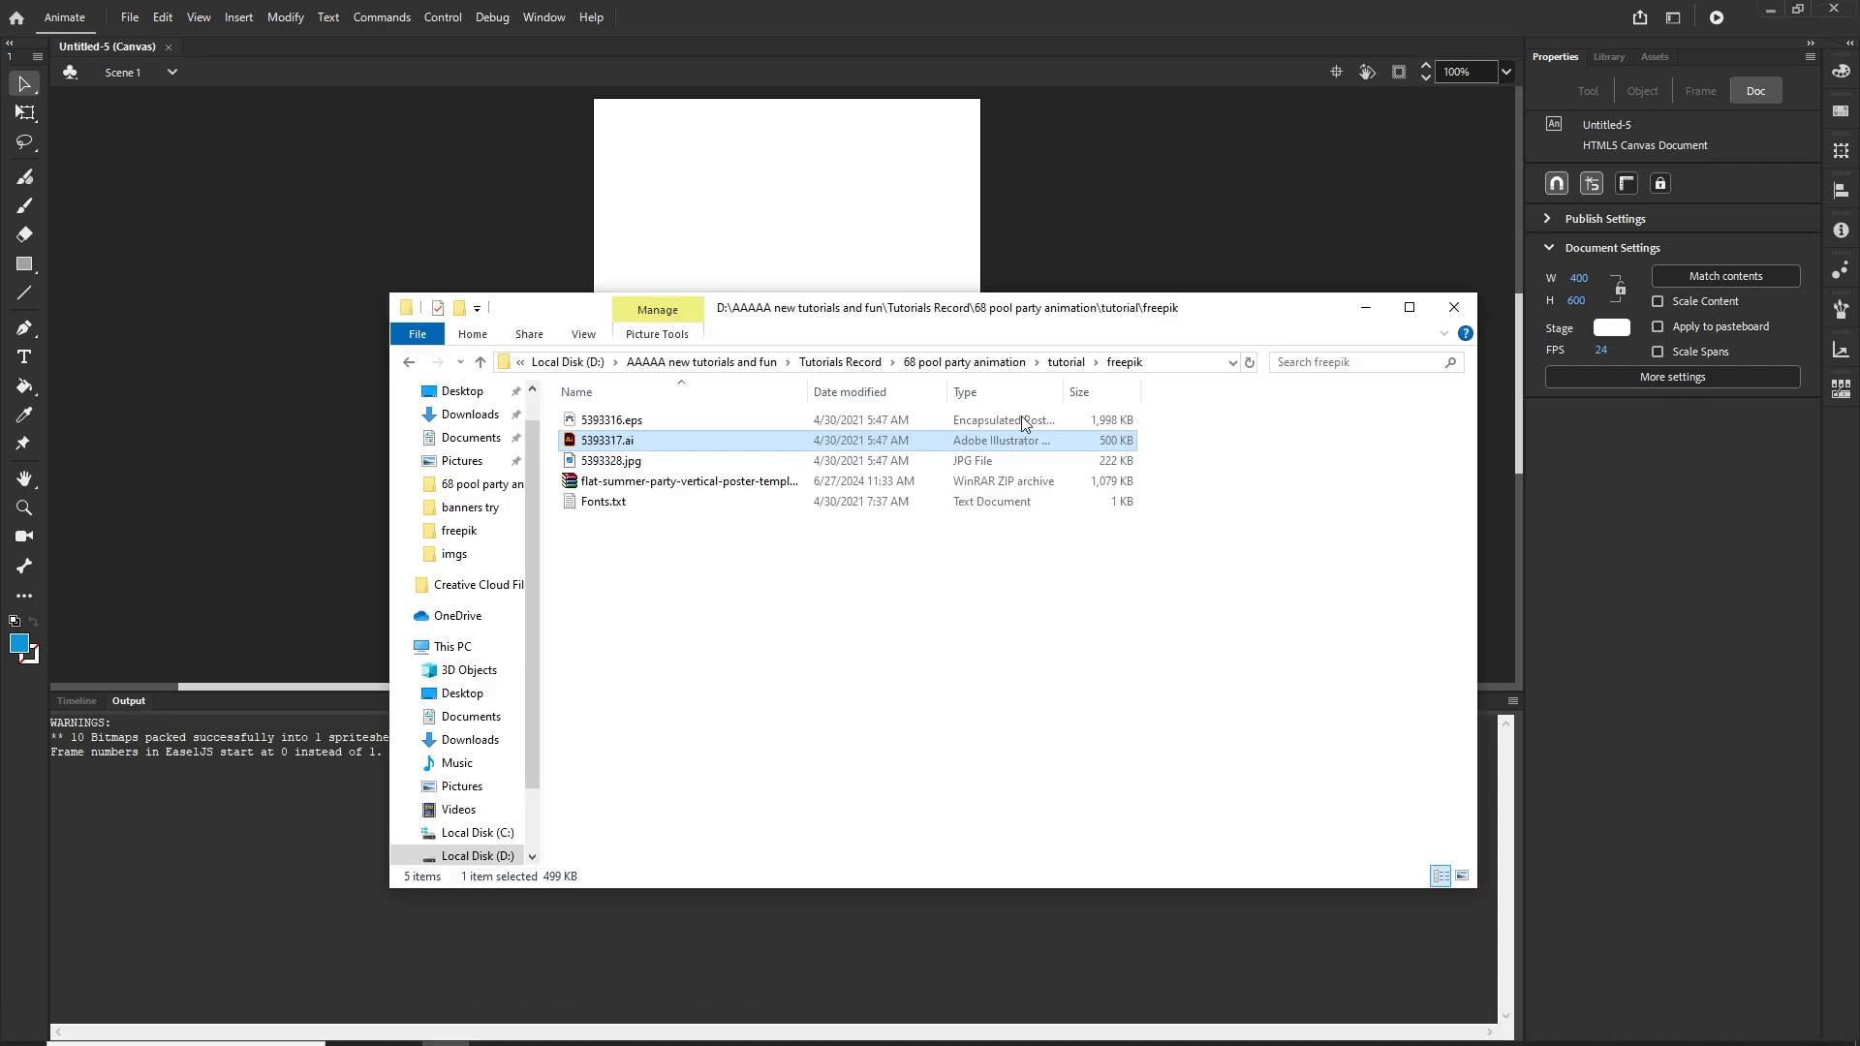
{"action": "left_click", "coordinate": [1068, 362]}
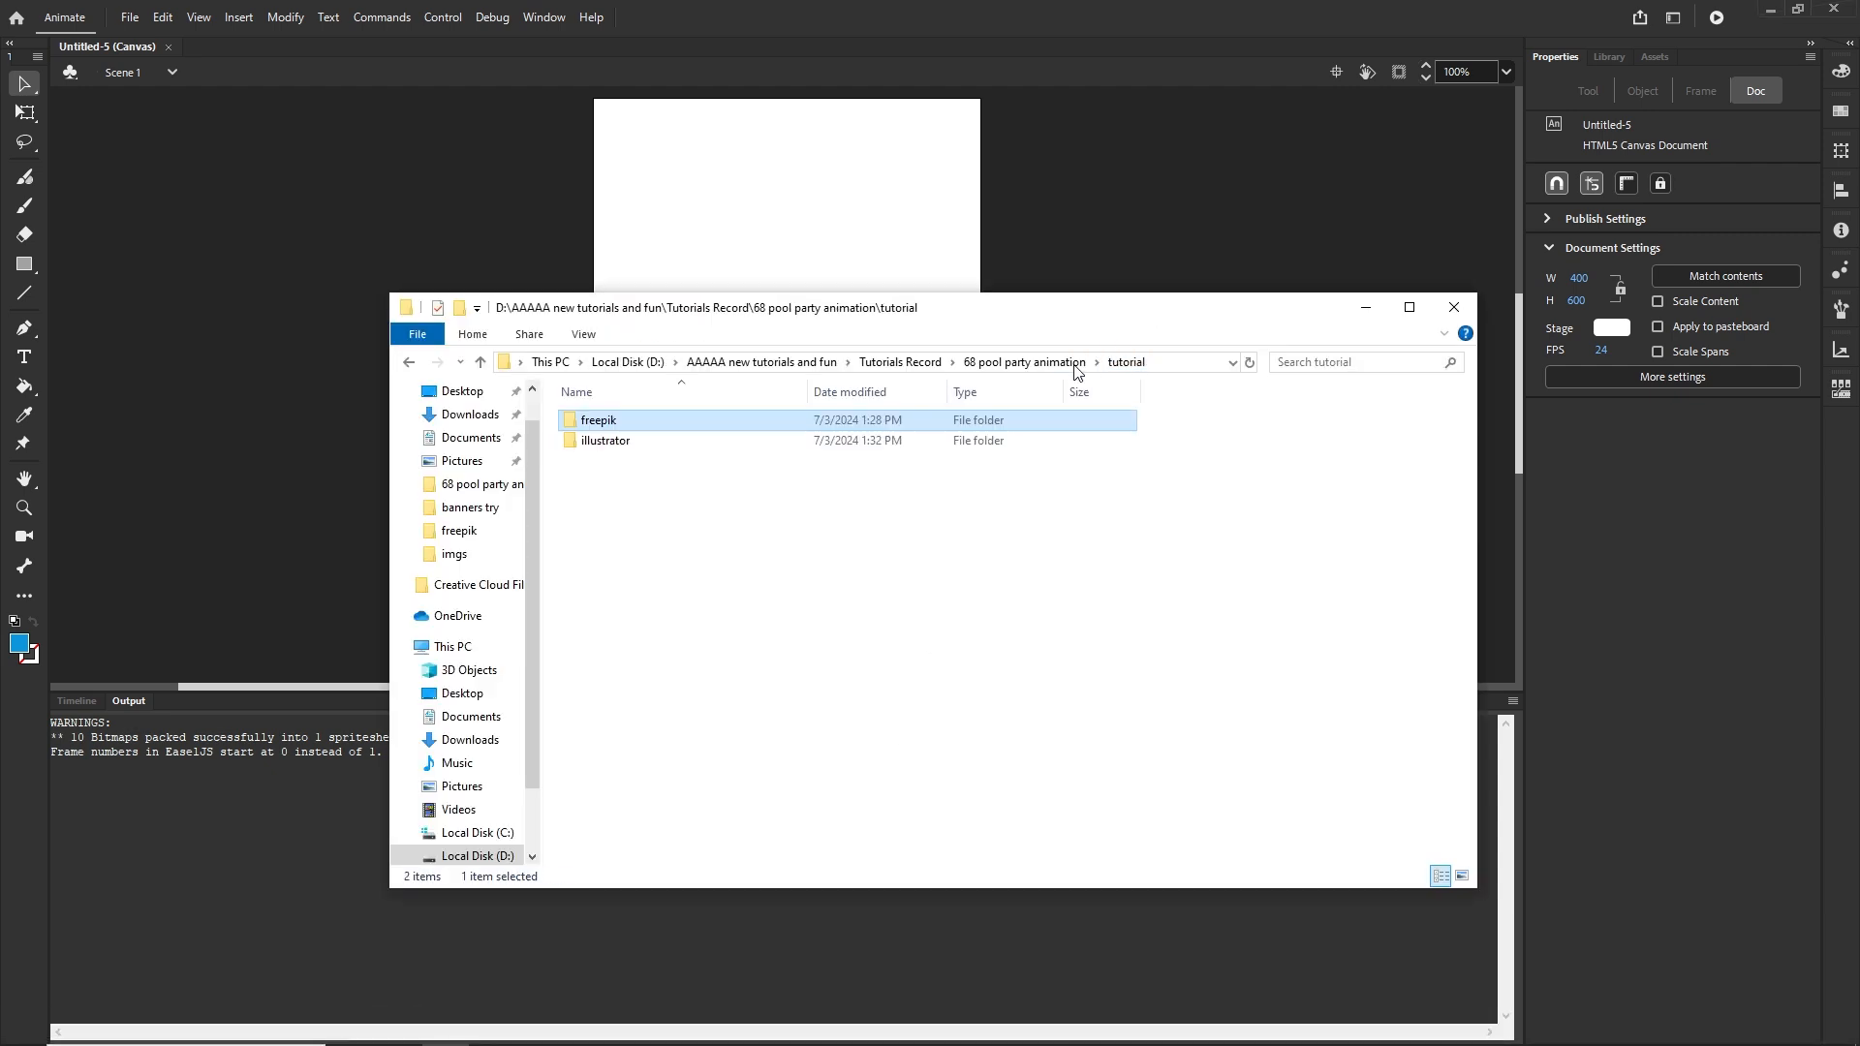
{"action": "double_click", "coordinate": [603, 442]}
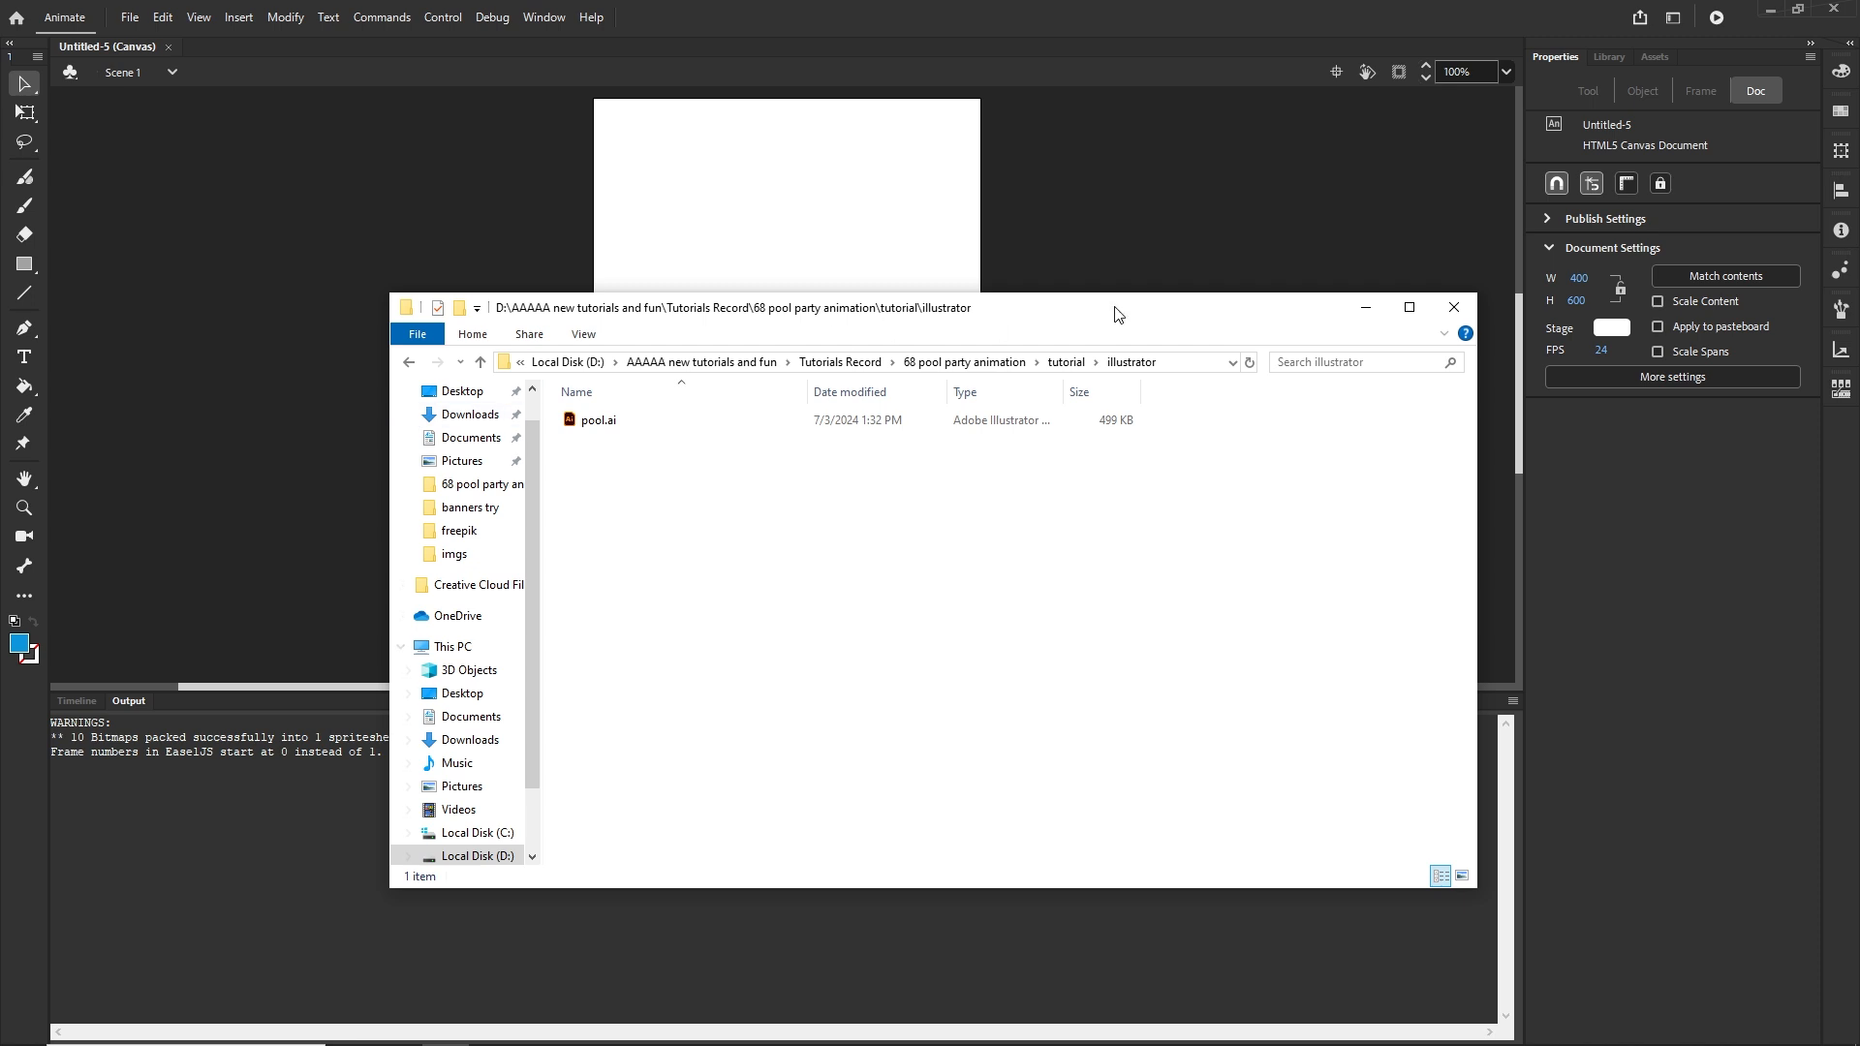
{"action": "left_click_drag", "start_coordinate": [1109, 315], "coordinate": [1167, 565]}
{"action": "left_click_drag", "start_coordinate": [691, 663], "coordinate": [755, 341]}
{"action": "left_click", "coordinate": [1199, 438]}
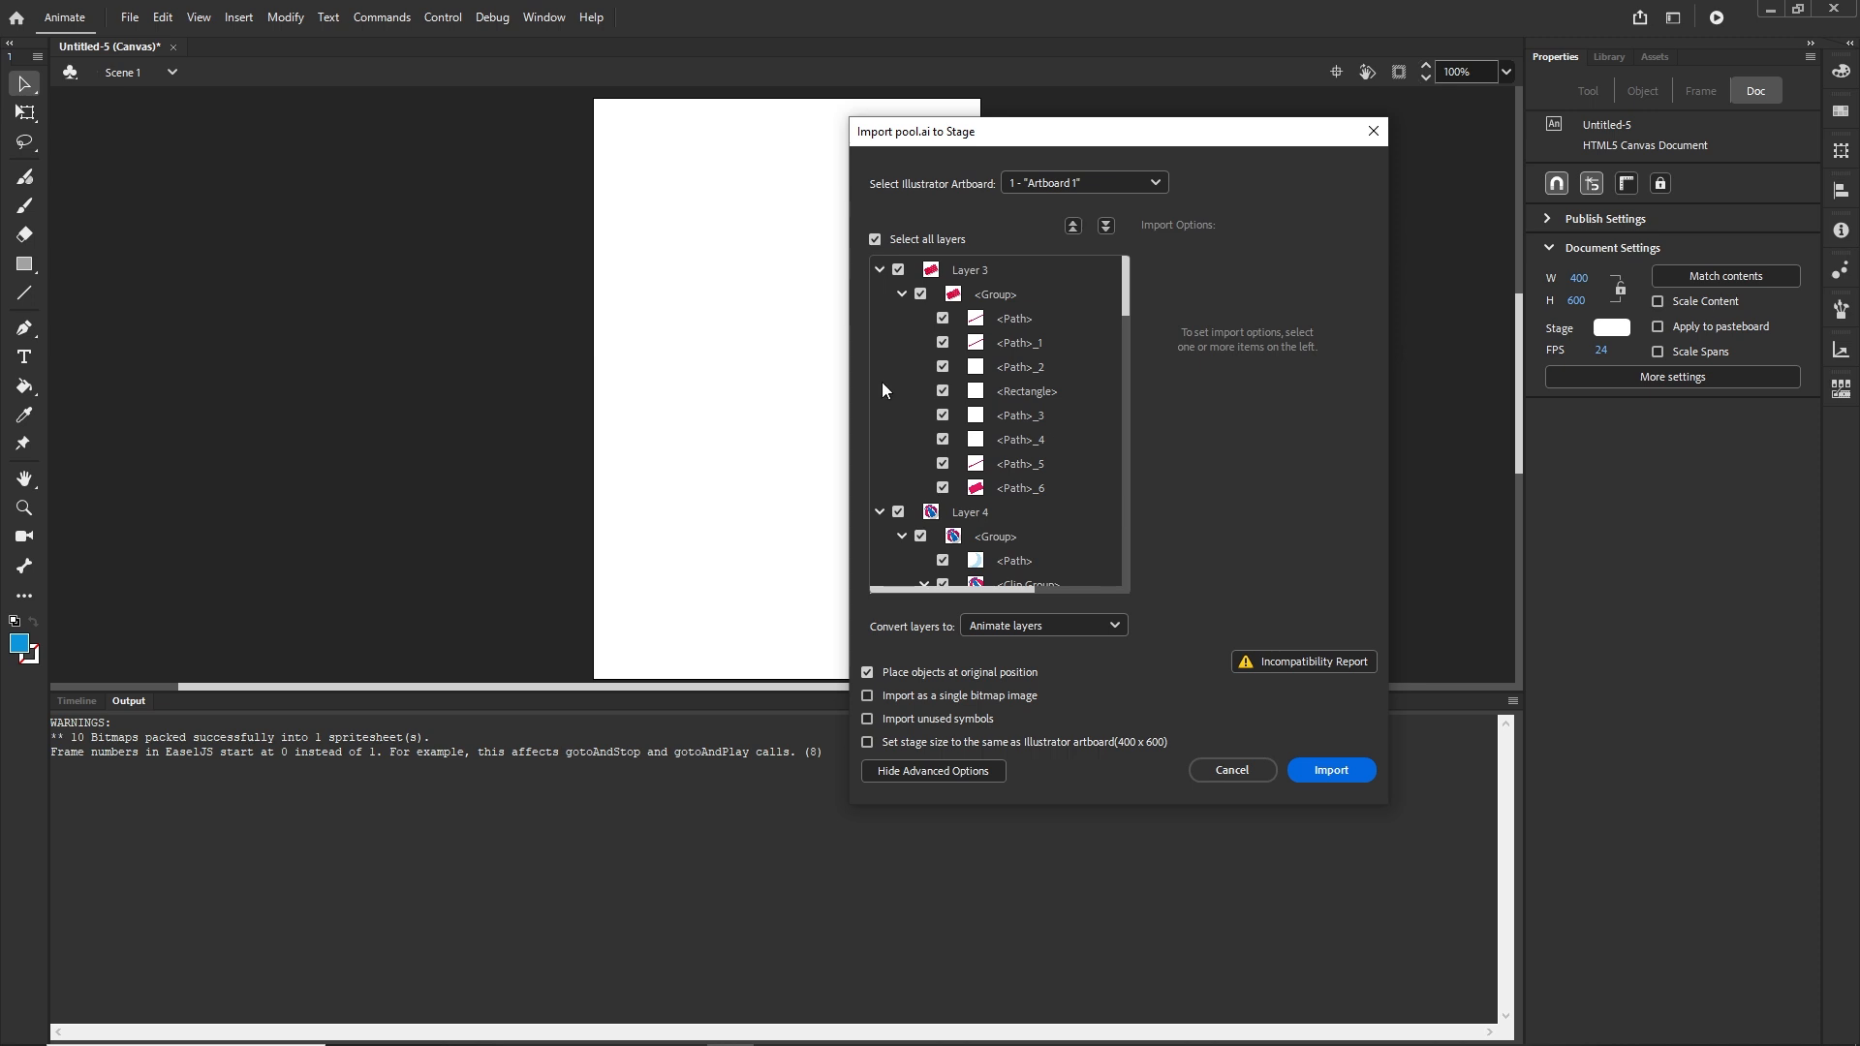
Review the incompatibility report, apply the recommended import settings and import pool.ai with its layers converted to Animate layers
{"action": "left_click", "coordinate": [1298, 665]}
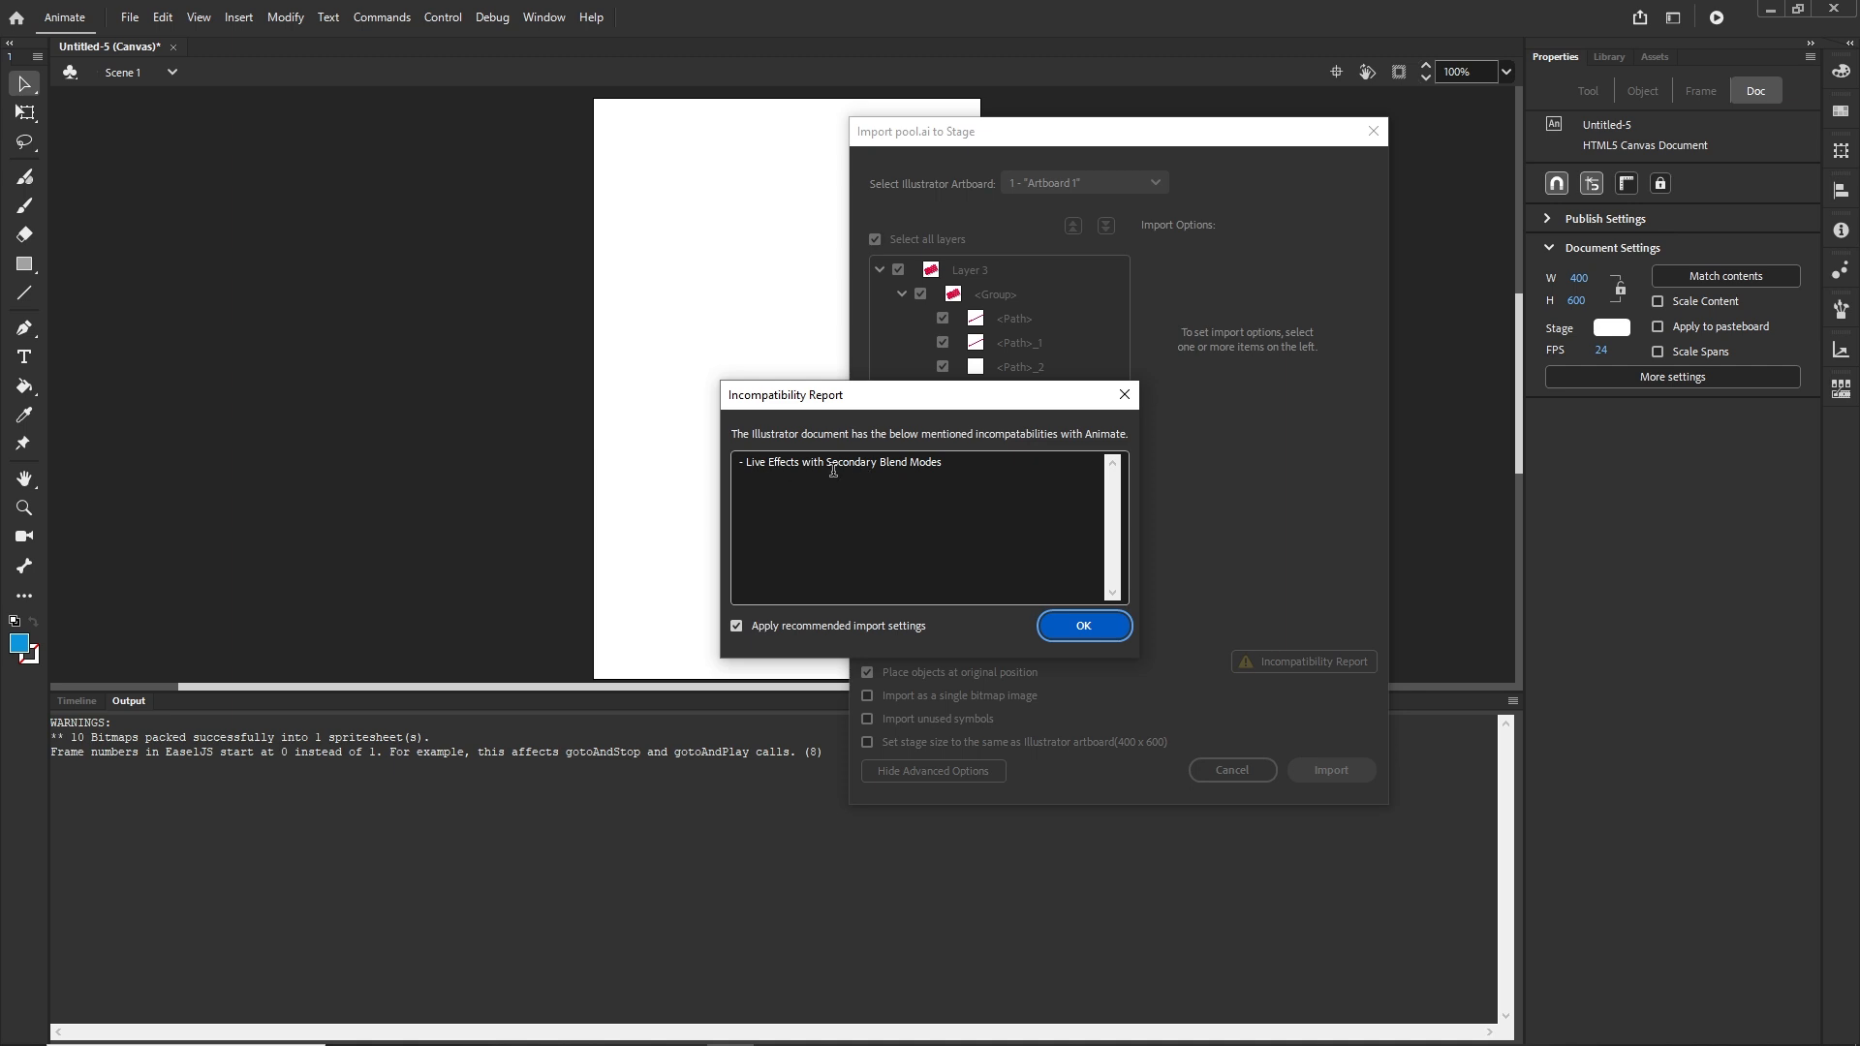
{"action": "left_click", "coordinate": [1085, 626]}
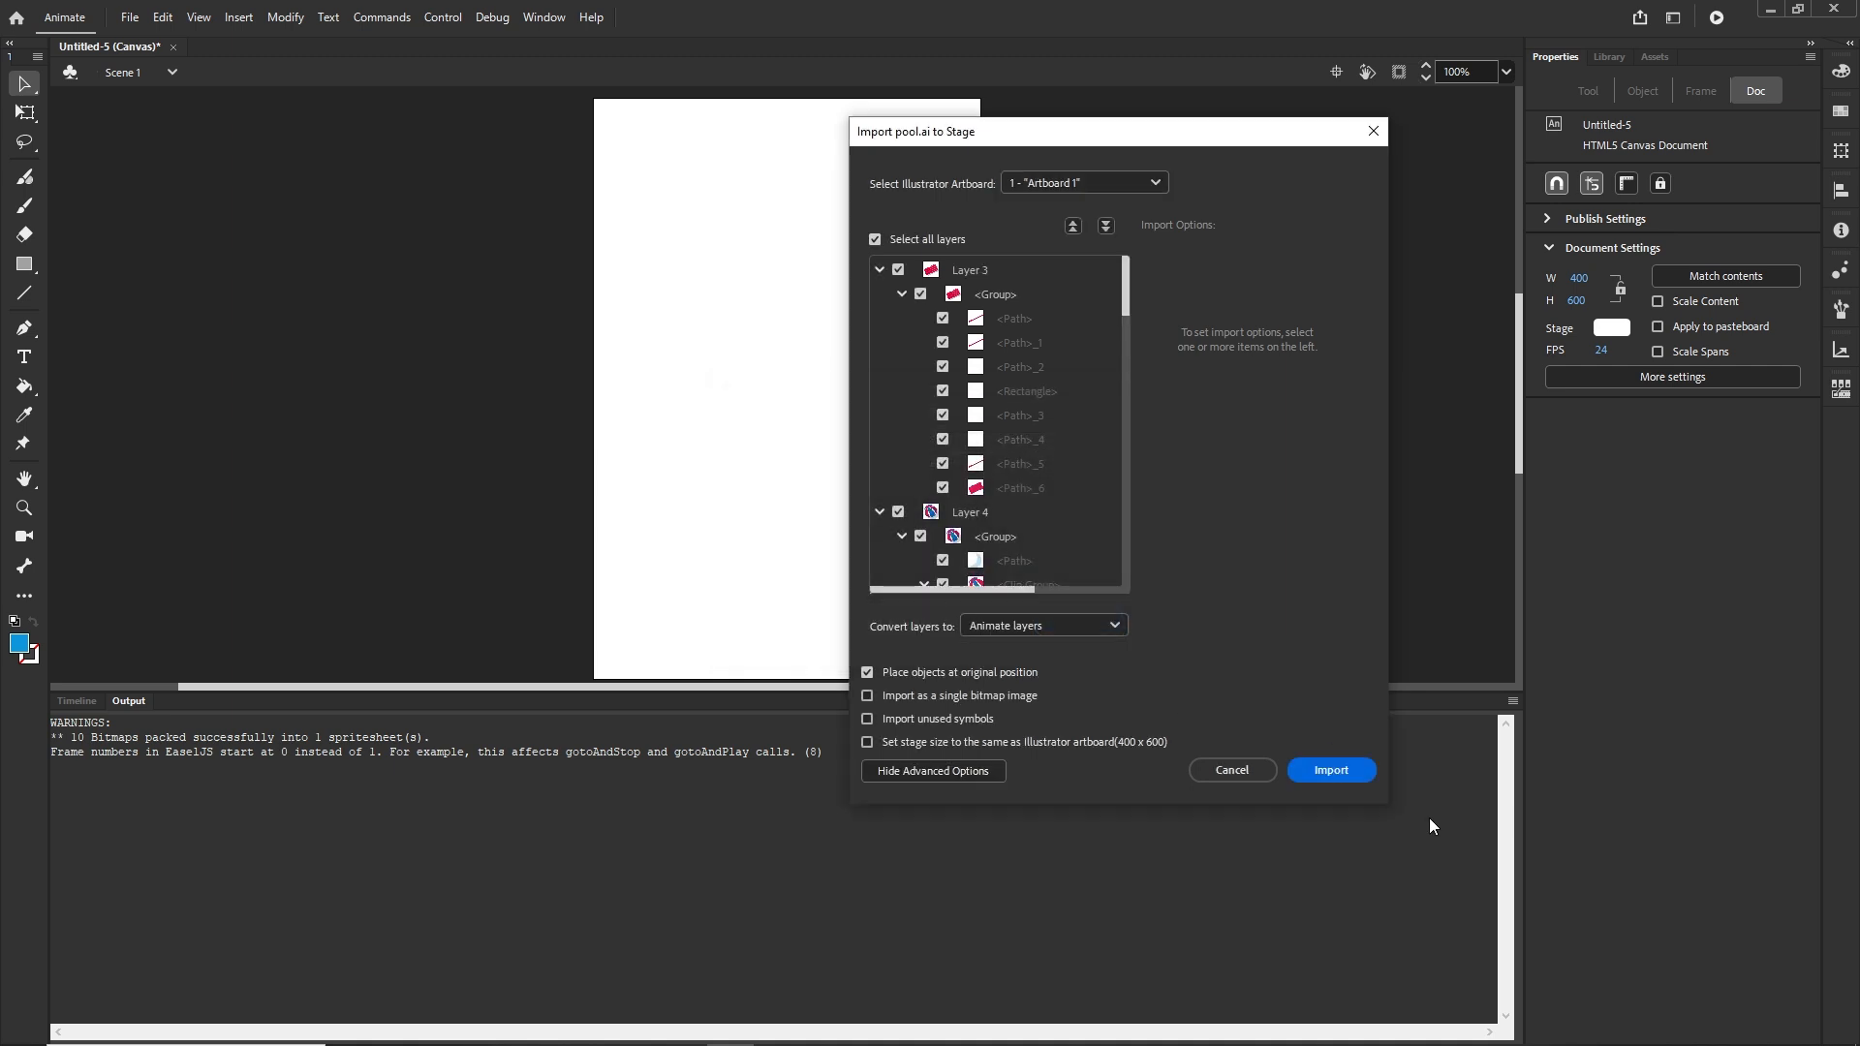
{"action": "left_click", "coordinate": [1329, 770]}
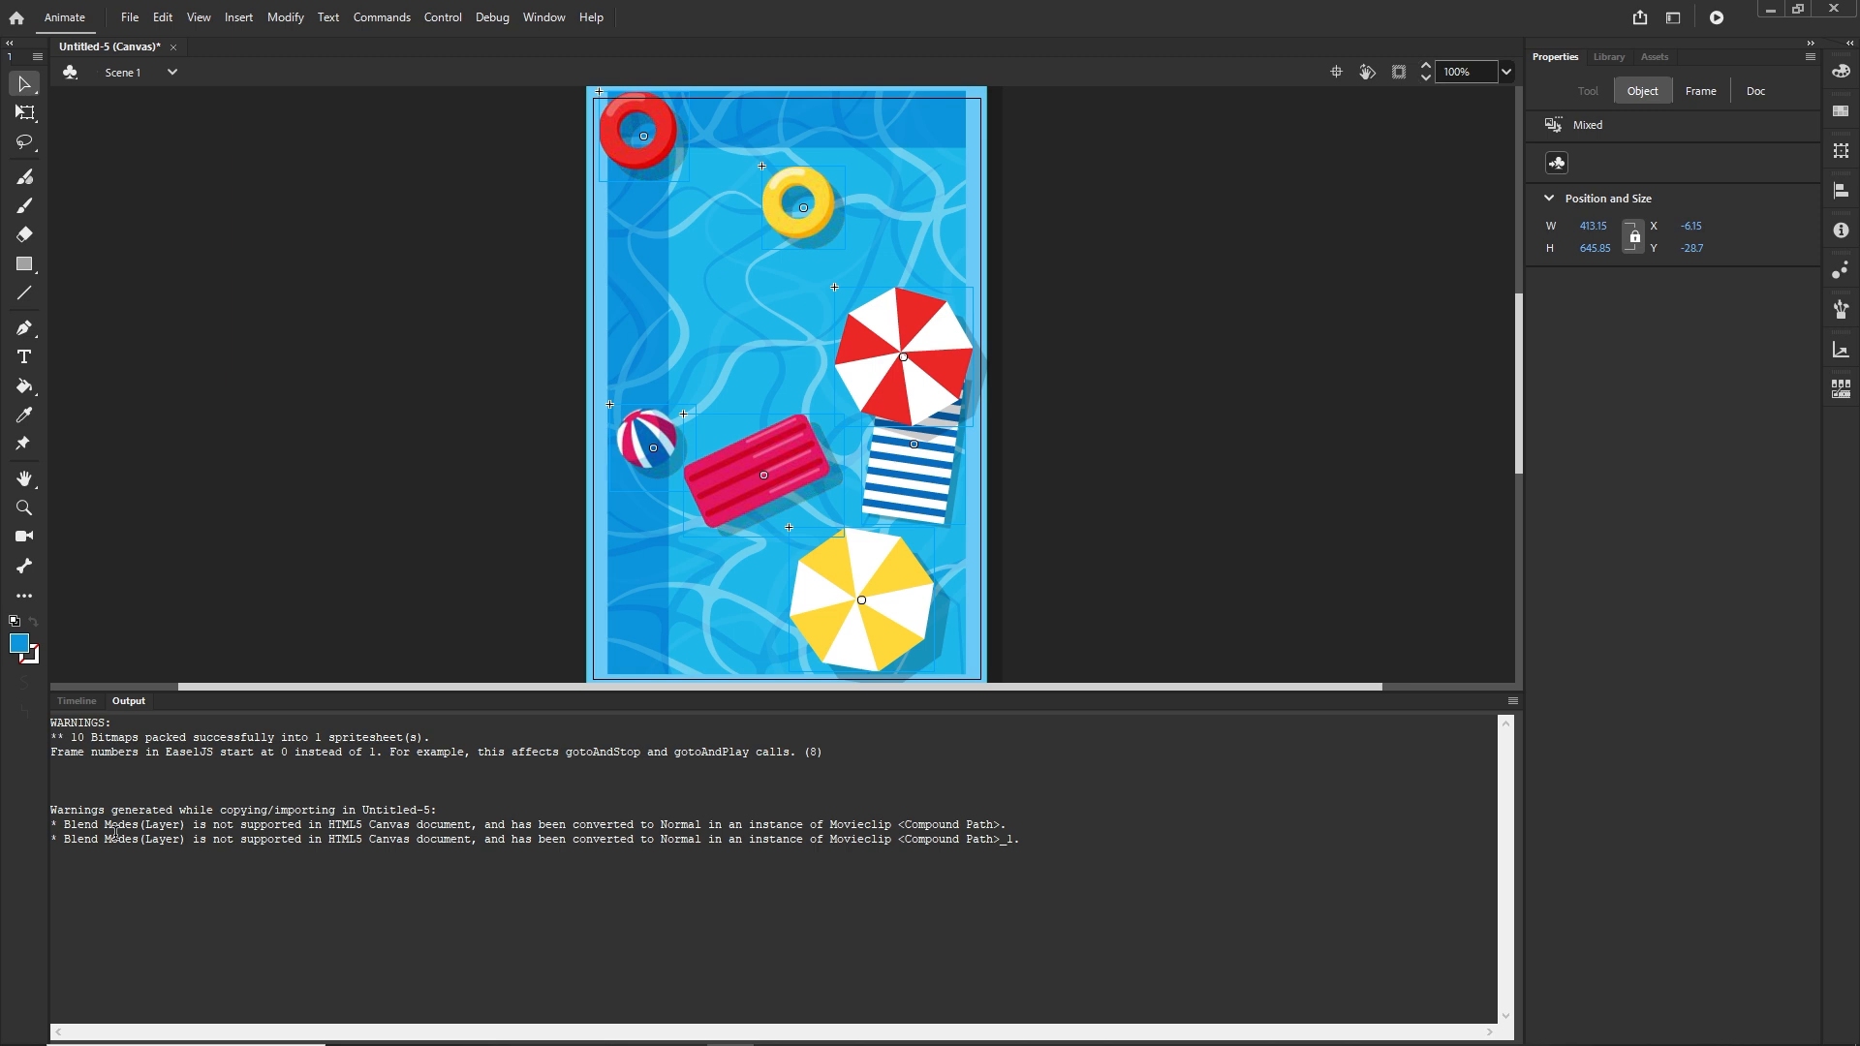
Check the imported layers in the timeline, test the movie in the browser and return to Animate
{"action": "left_click", "coordinate": [76, 701]}
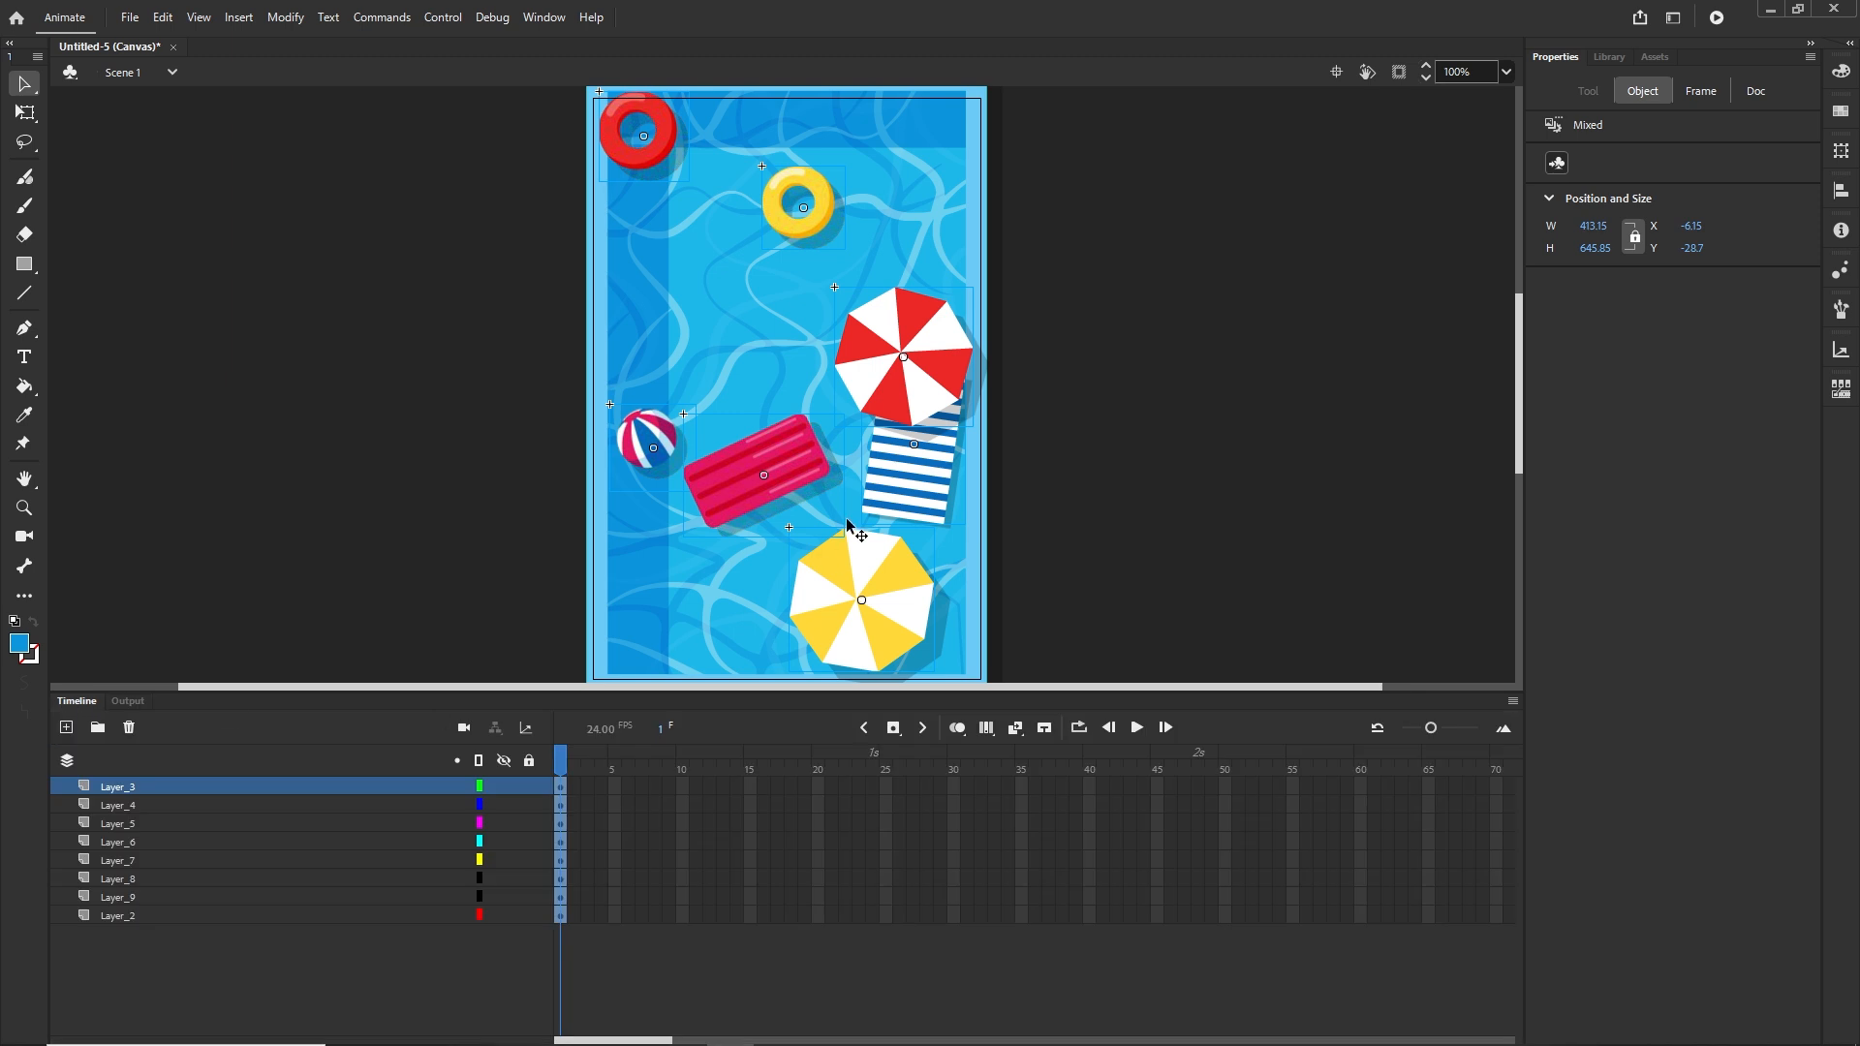
{"action": "left_click", "coordinate": [1056, 468]}
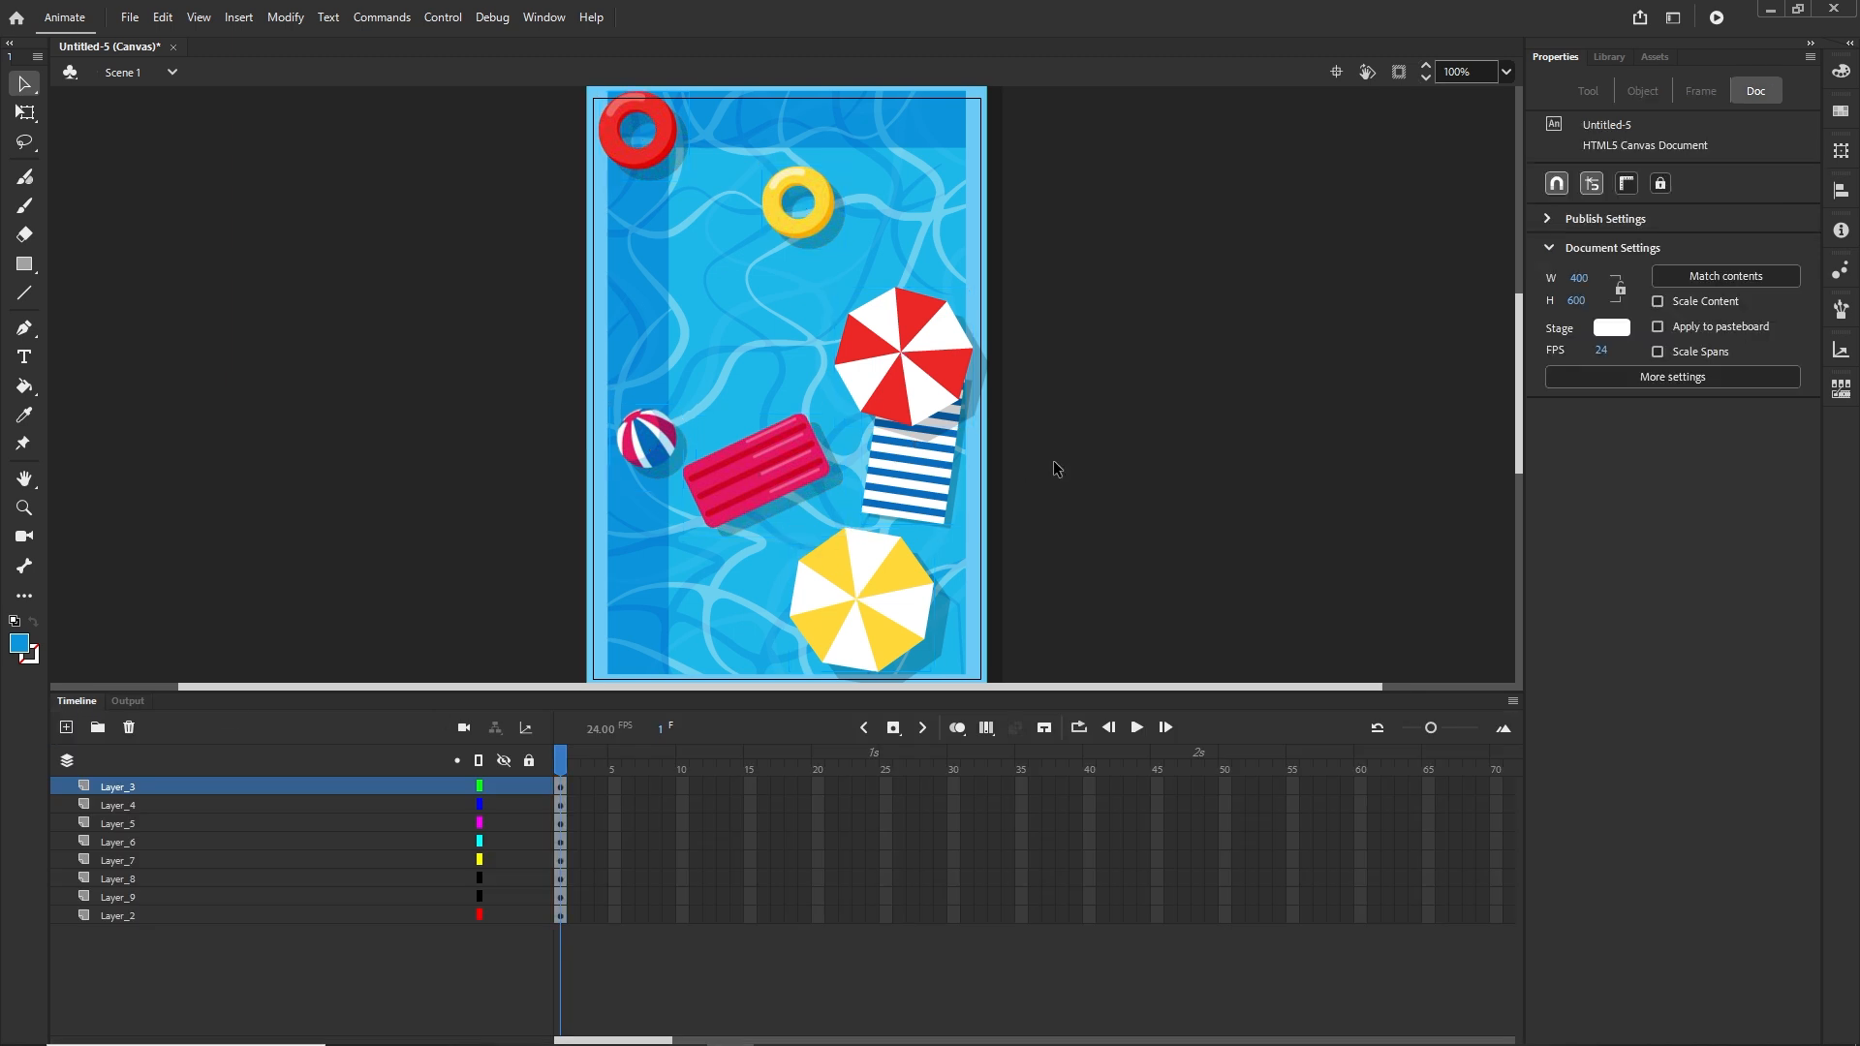
{"action": "key", "text": "ctrl+Return"}
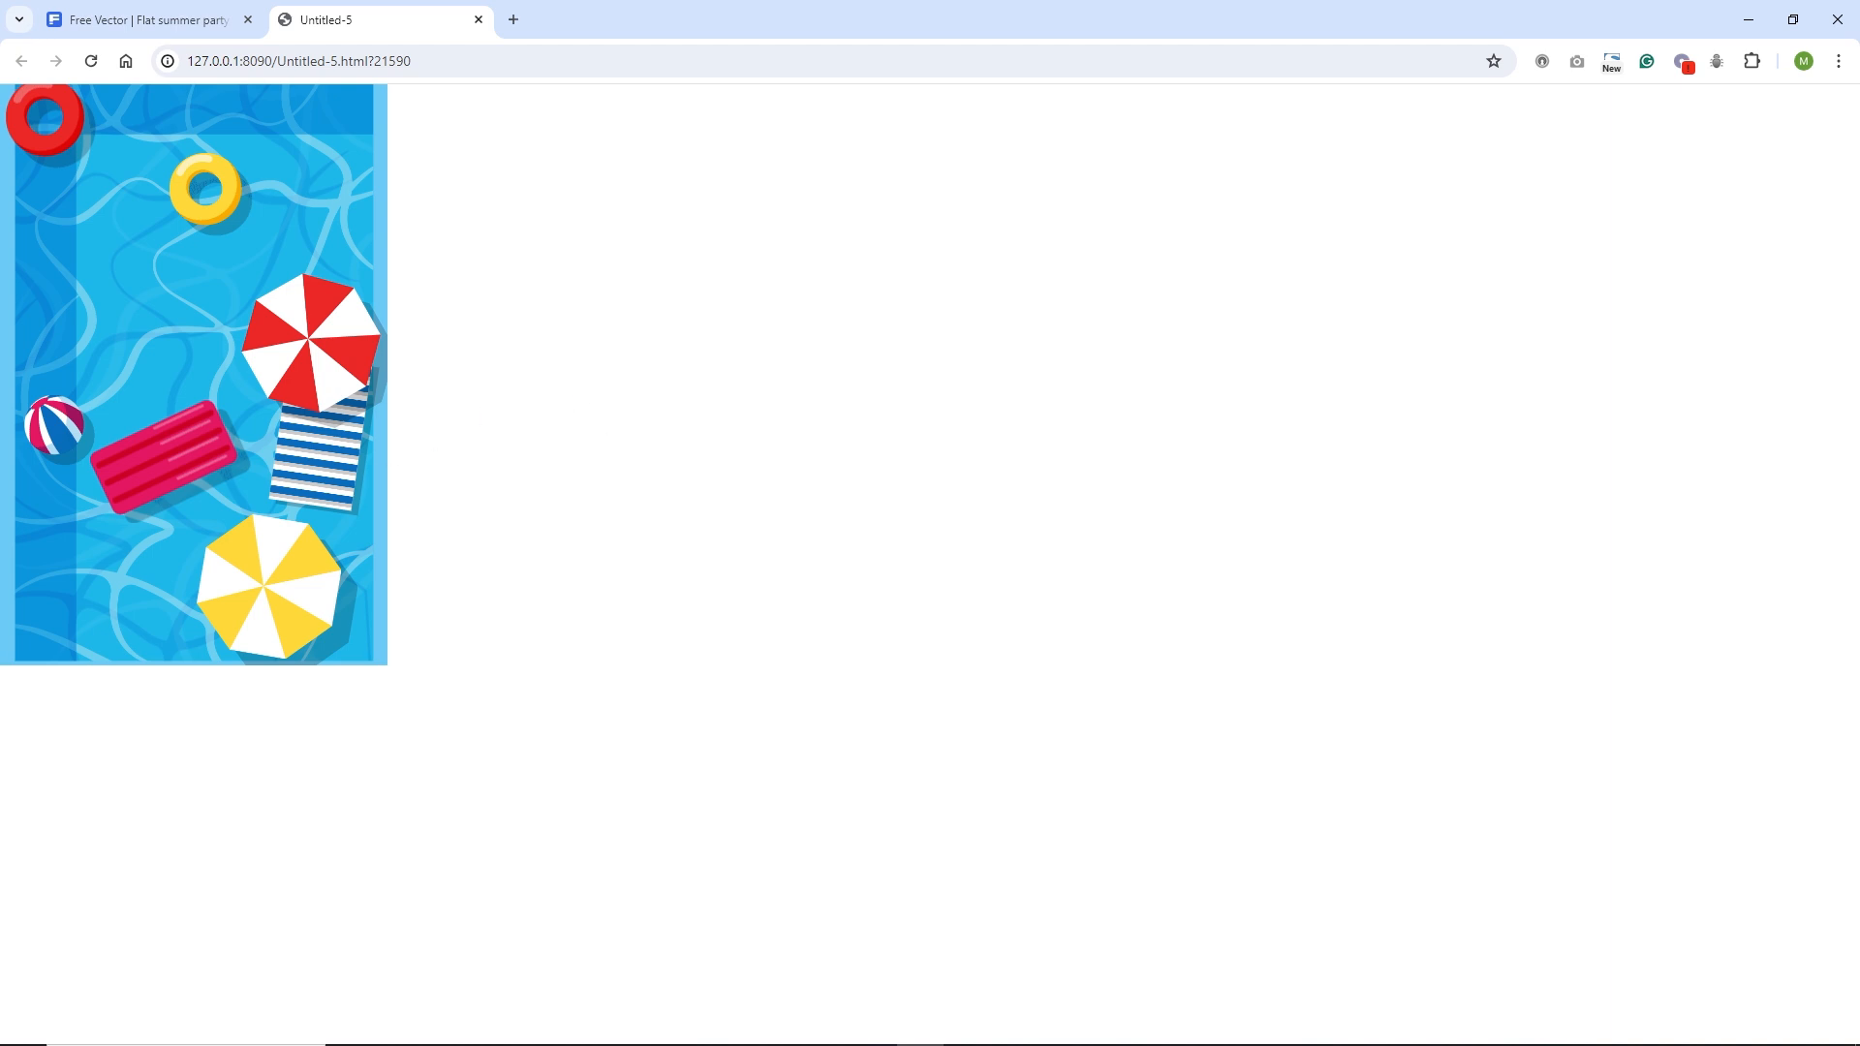
{"action": "left_click", "coordinate": [730, 1027]}
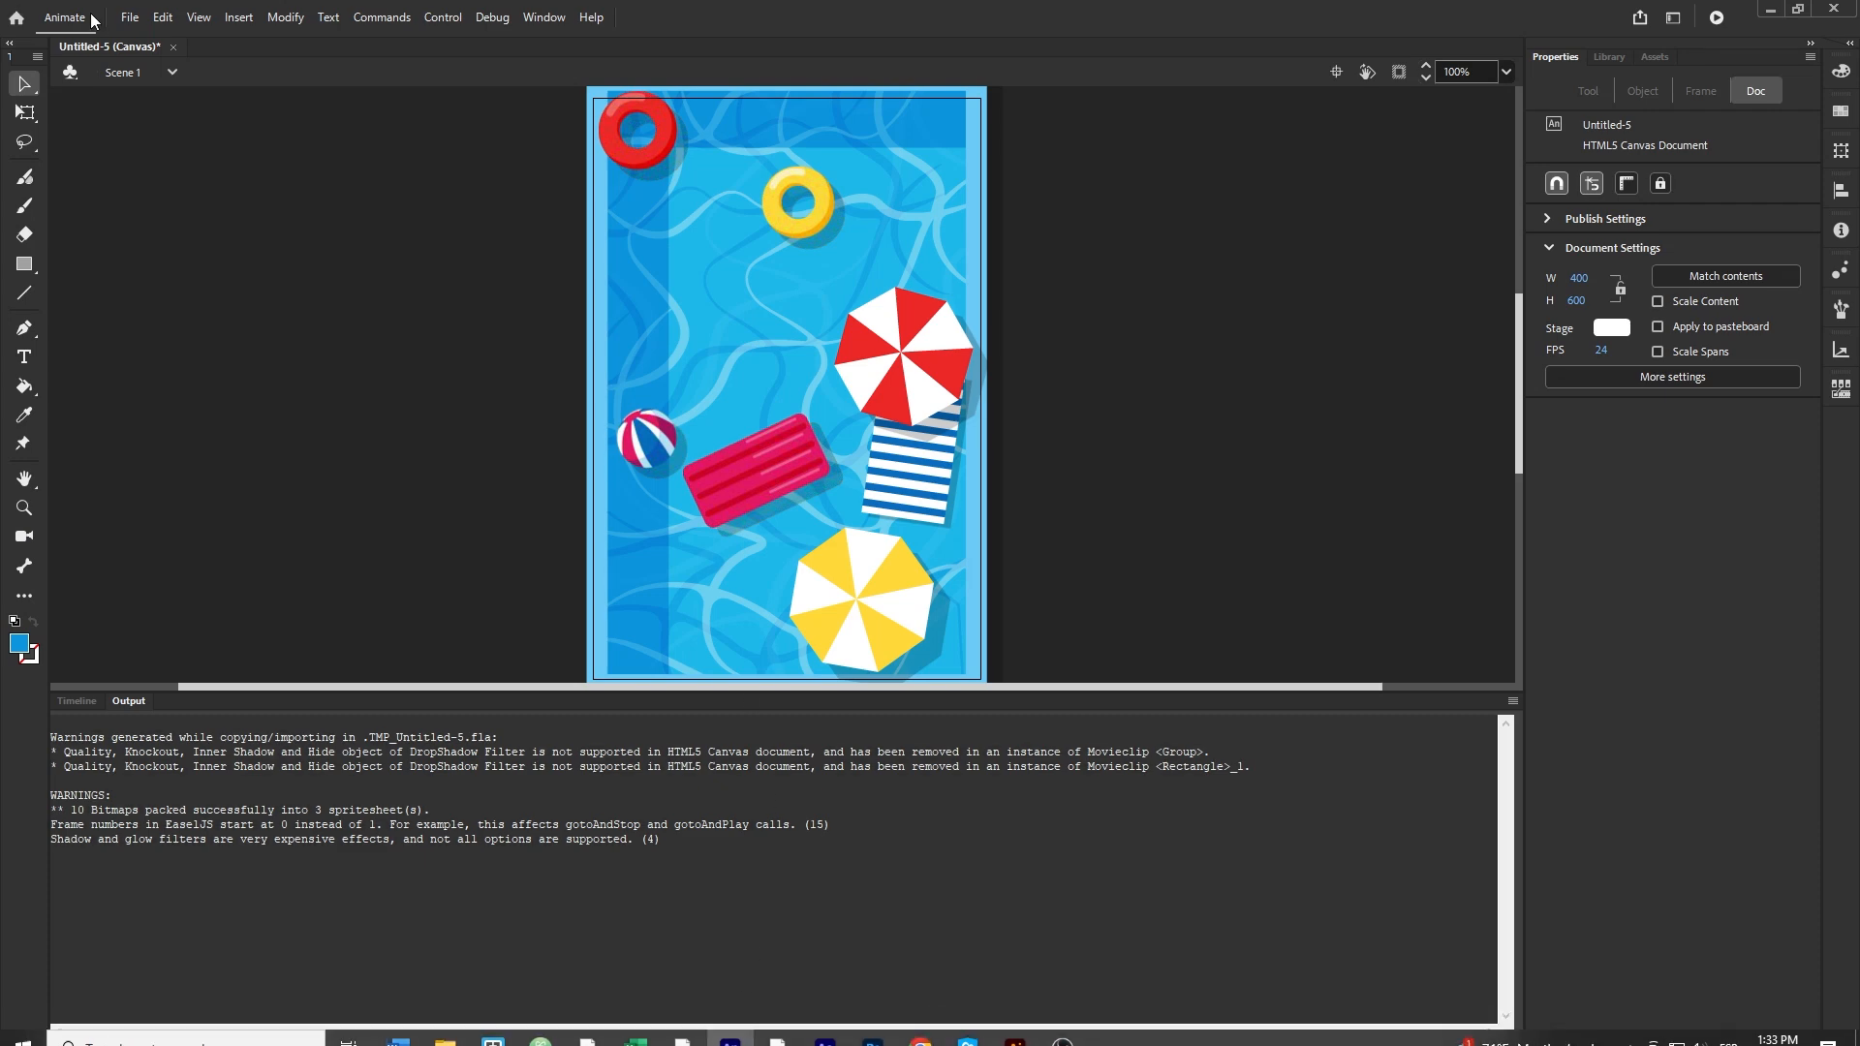
Set the publish settings to export image assets as Spritesheet and test the movie in the browser again
{"action": "left_click", "coordinate": [129, 17]}
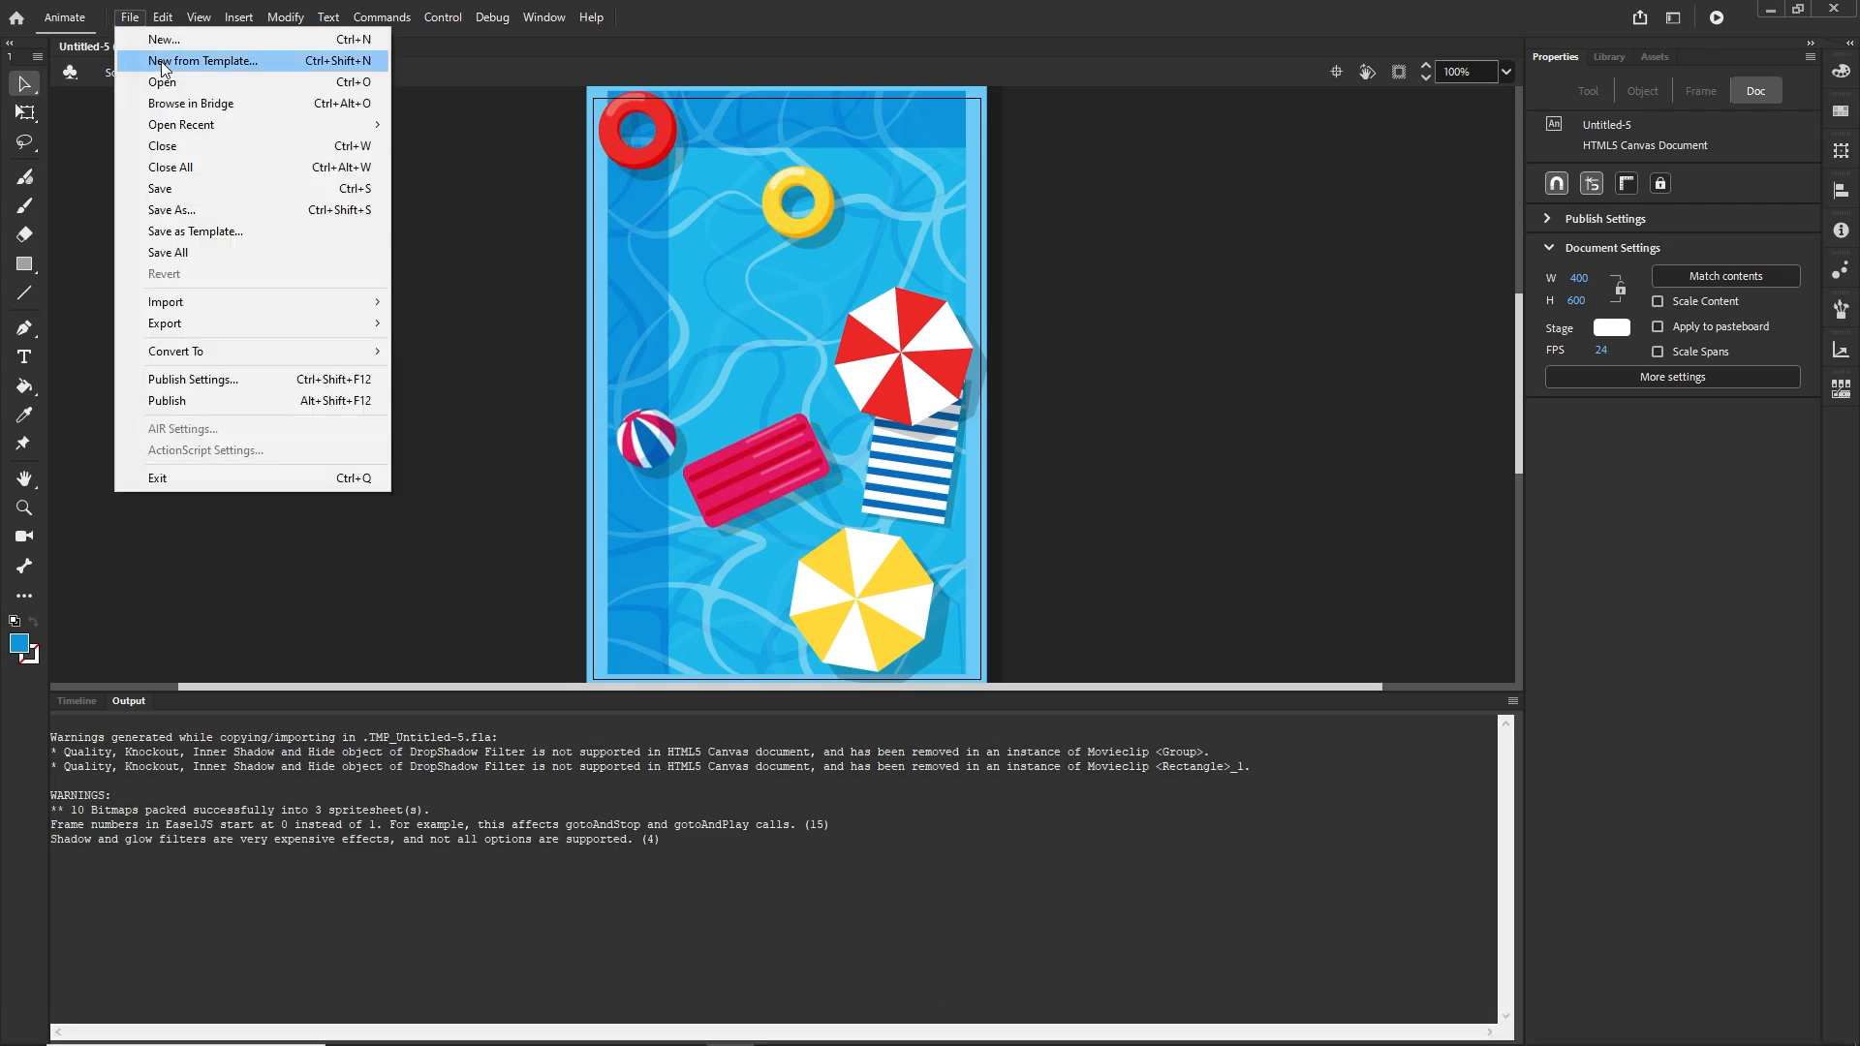
{"action": "left_click", "coordinate": [219, 375]}
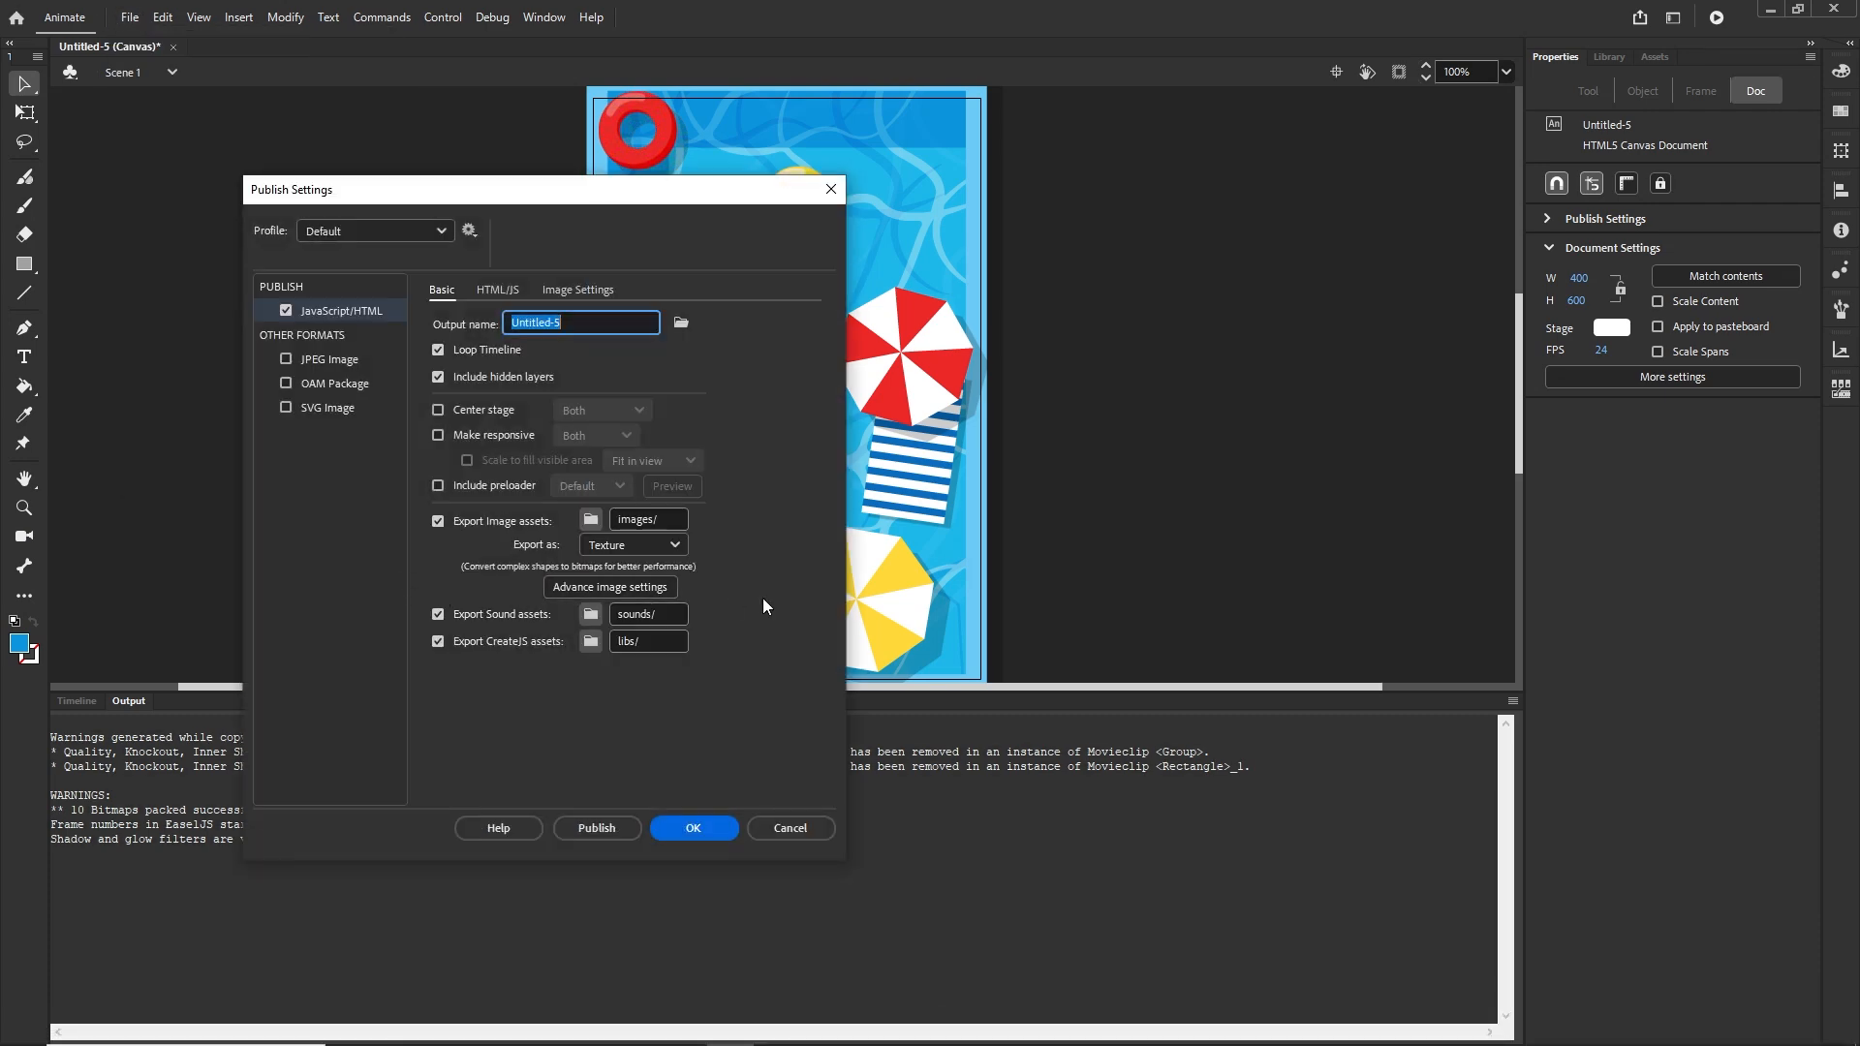
{"action": "left_click", "coordinate": [675, 546]}
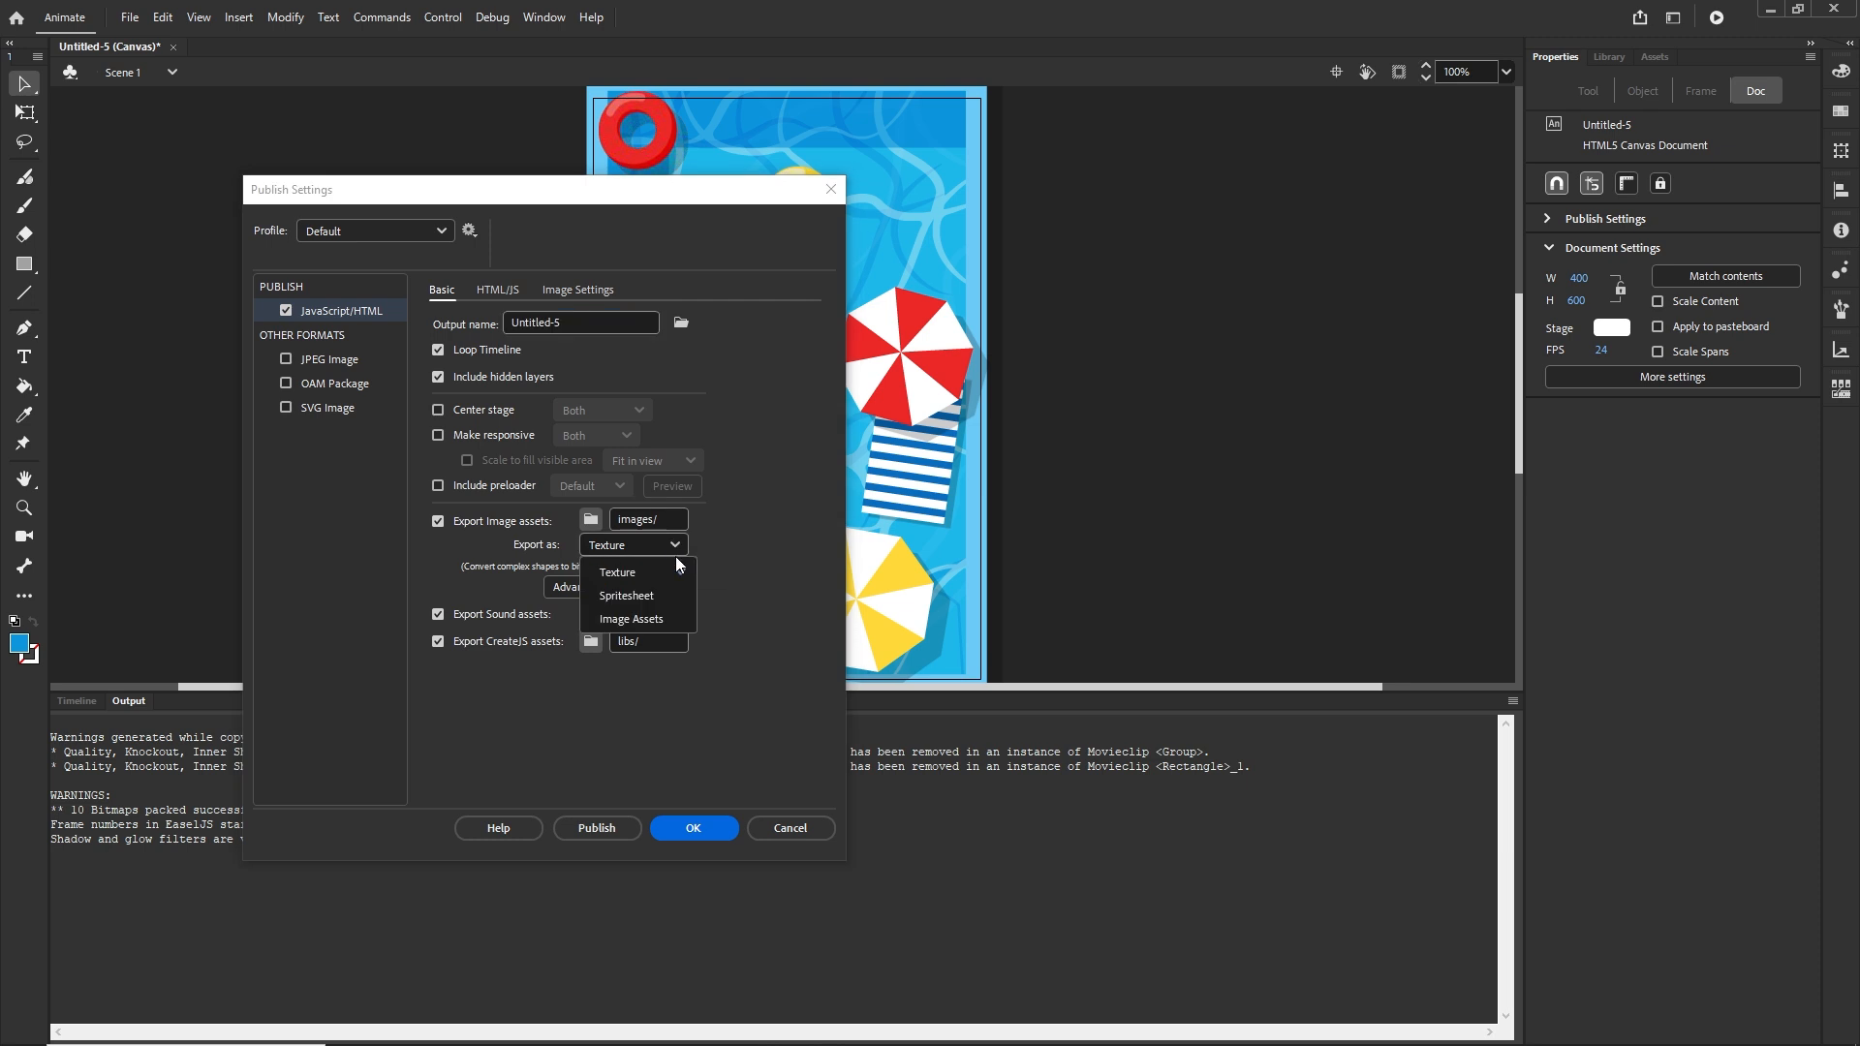
{"action": "left_click", "coordinate": [643, 594]}
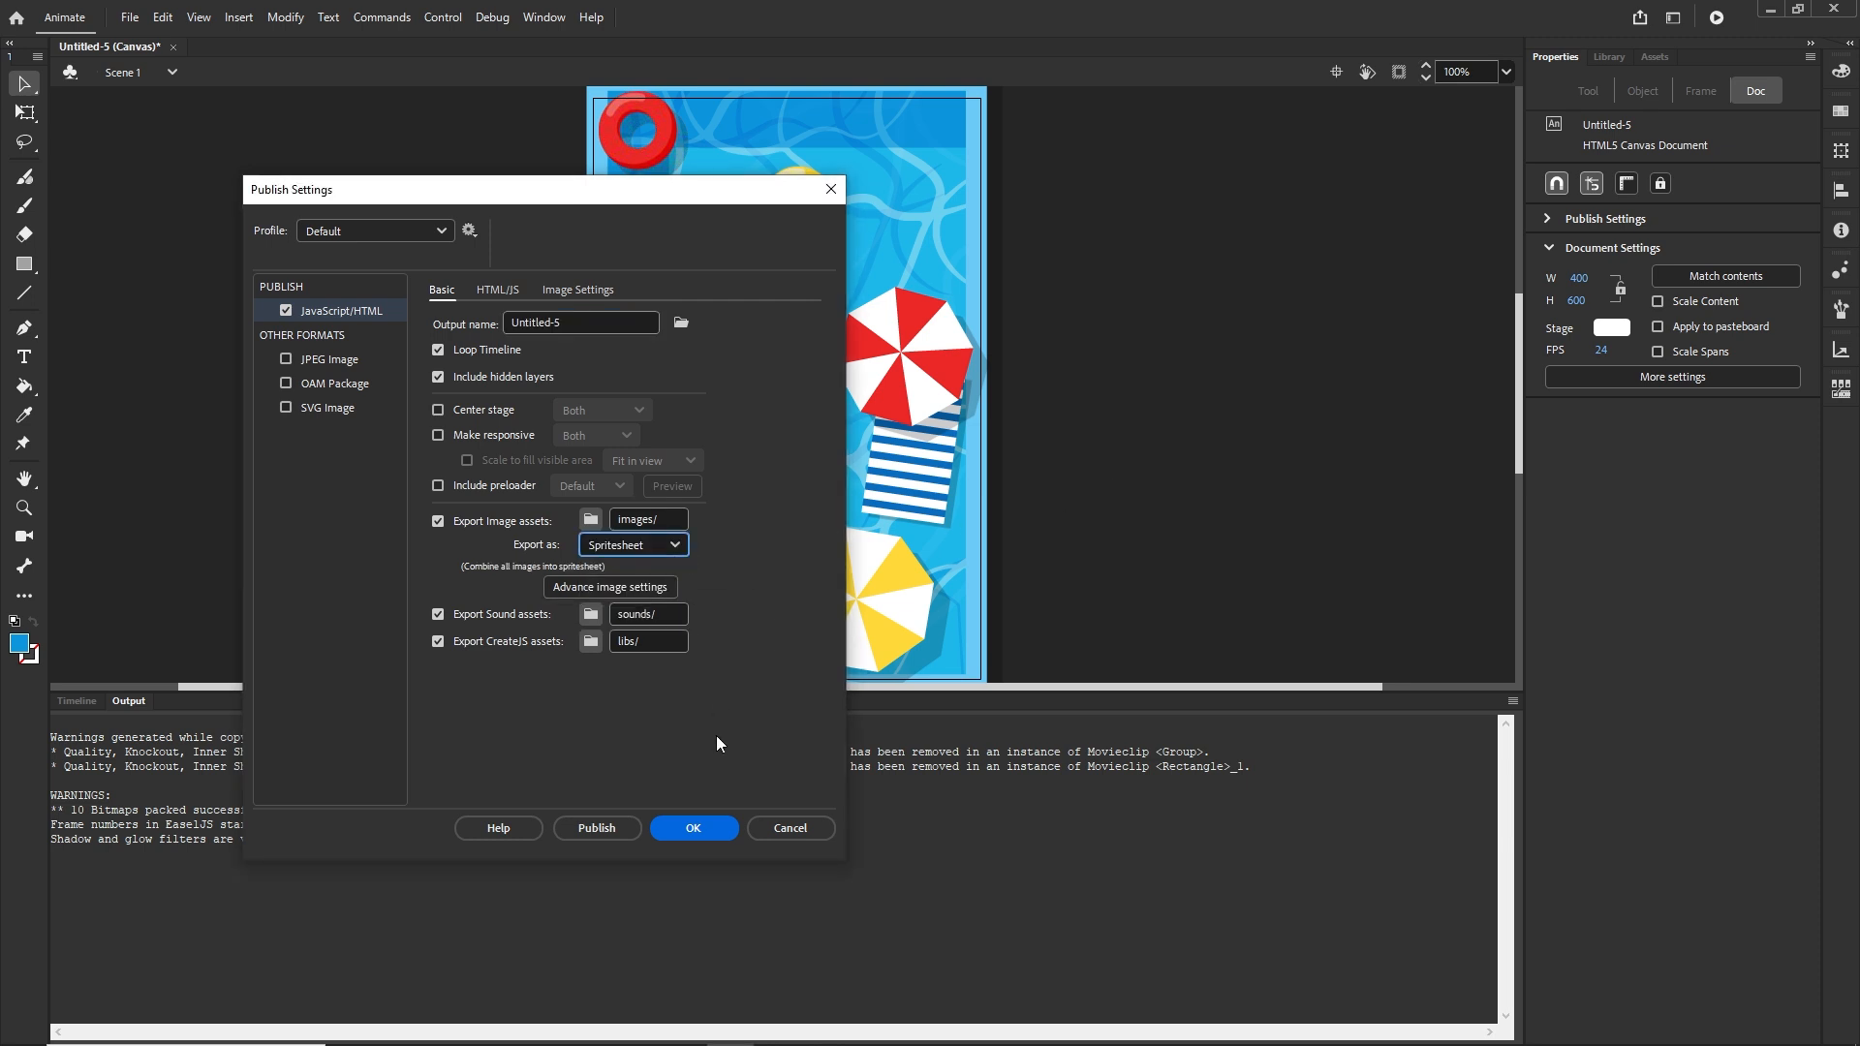
{"action": "left_click", "coordinate": [693, 828]}
{"action": "key", "text": "ctrl+Return"}
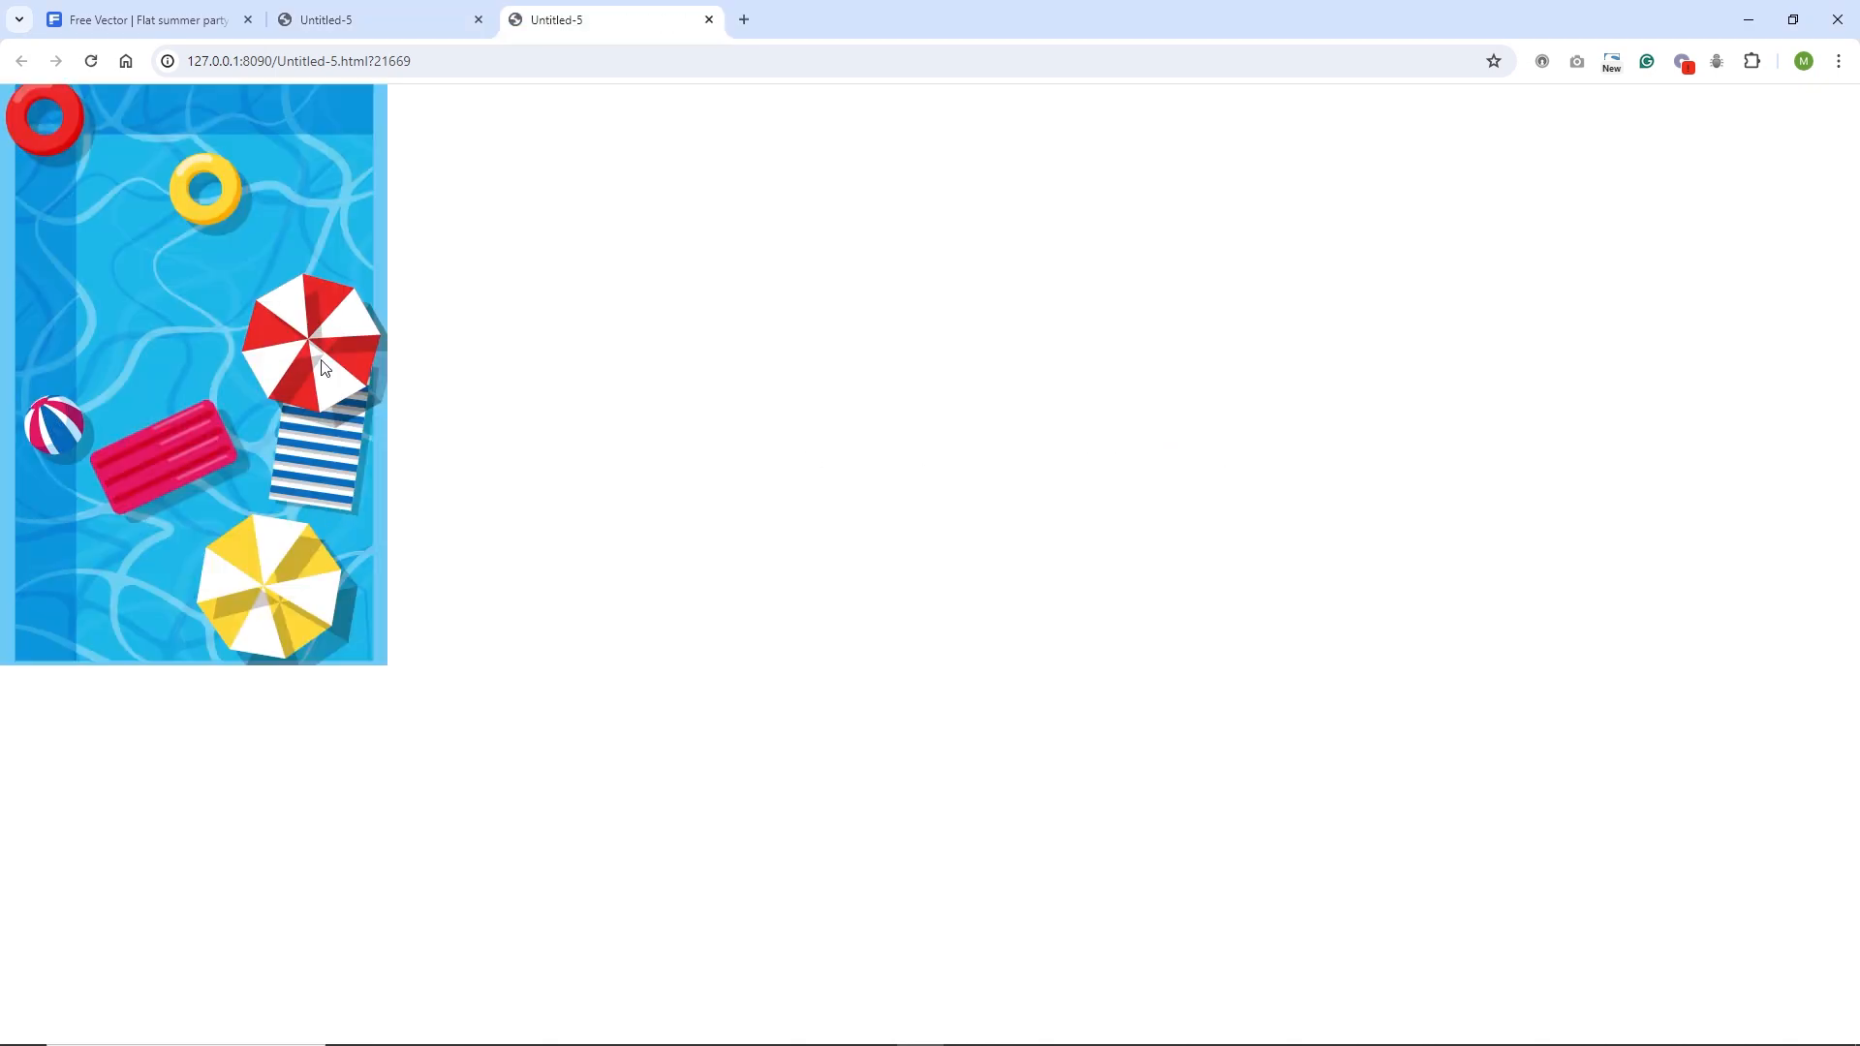
{"action": "left_click", "coordinate": [726, 1025]}
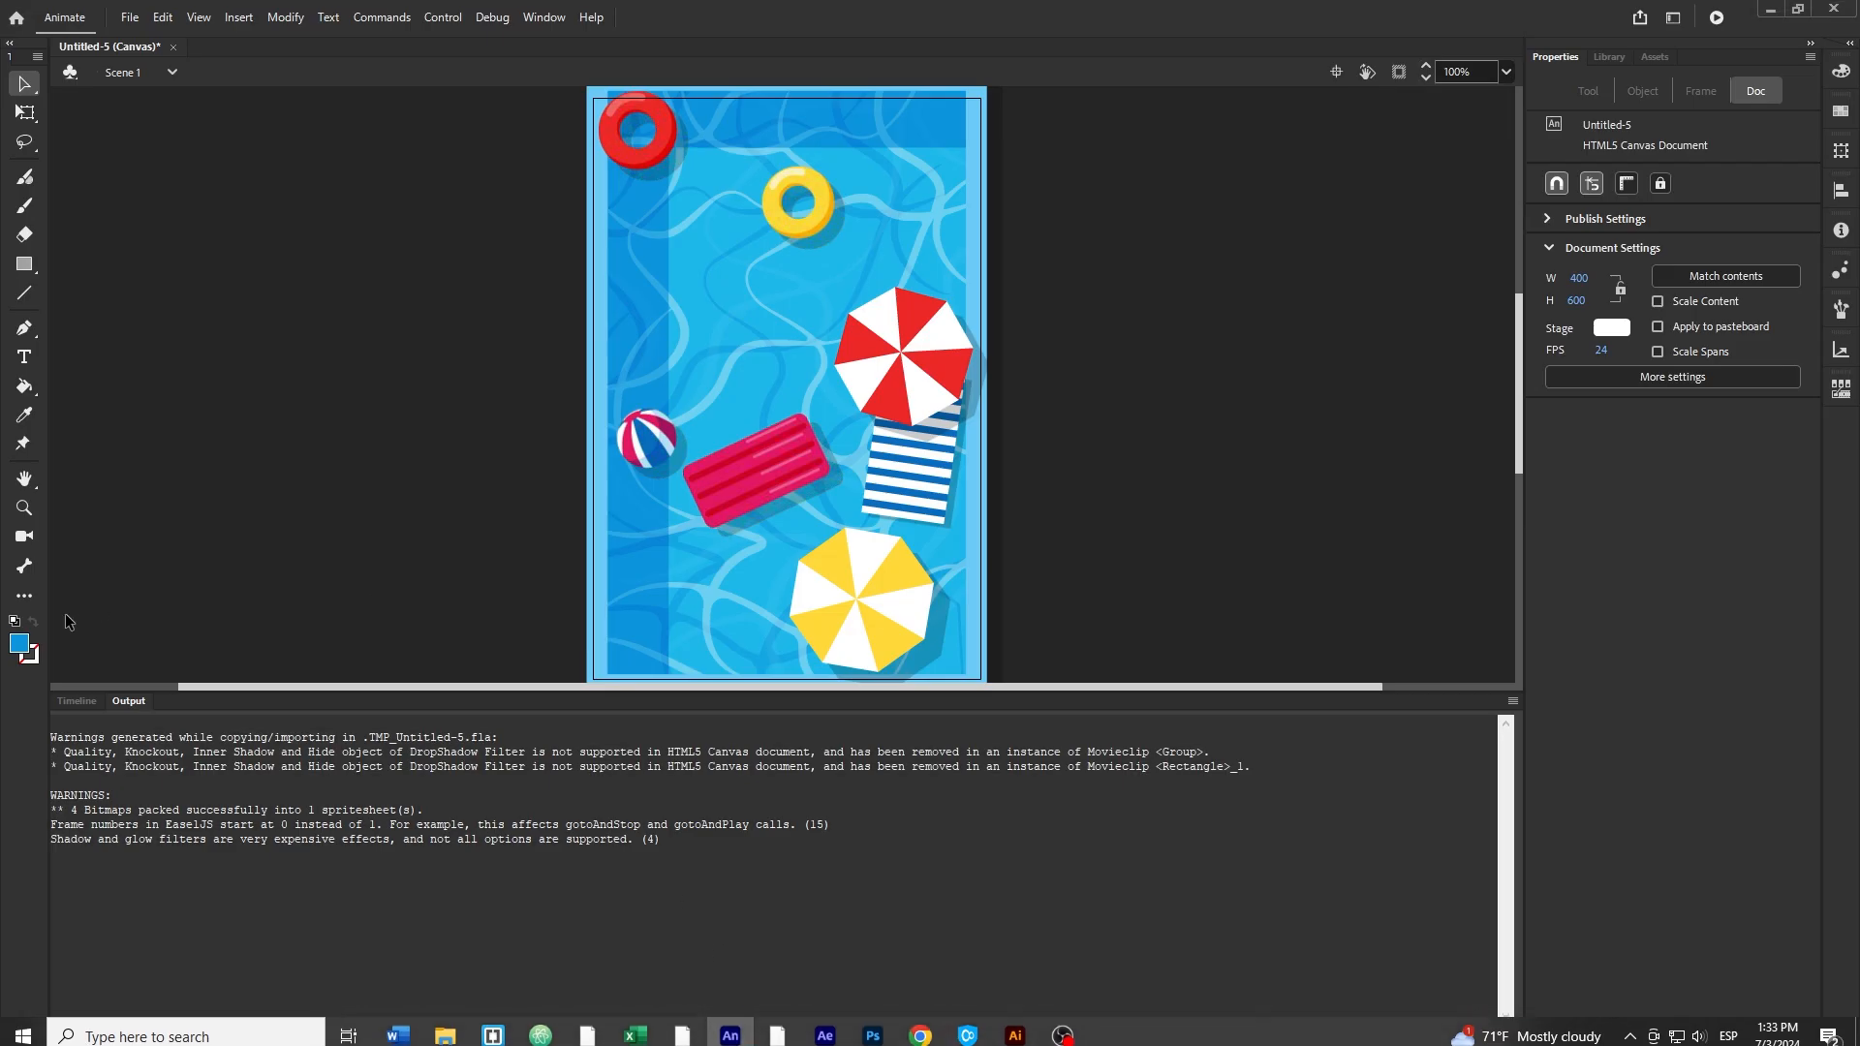
Set the publish settings to export image assets as Texture at 32 Bit quality and test the movie in the browser
{"action": "left_click", "coordinate": [83, 700]}
{"action": "left_click", "coordinate": [128, 17]}
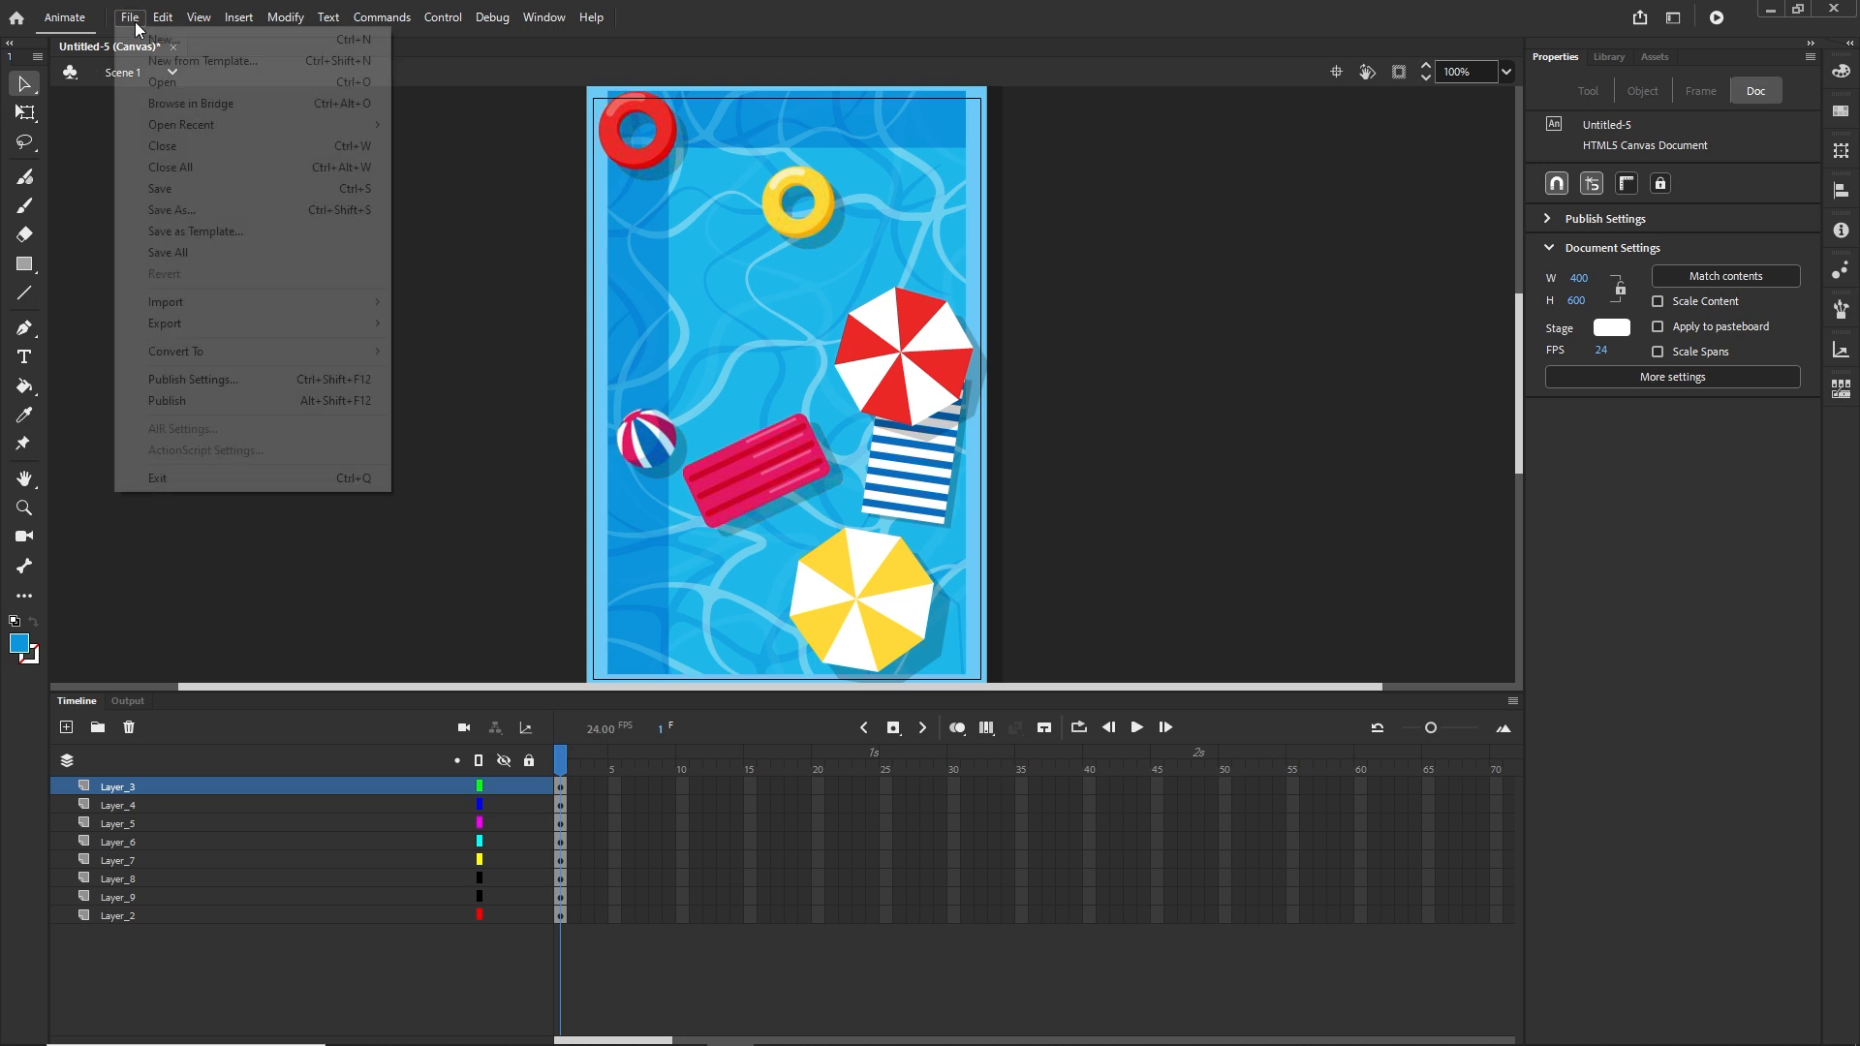
{"action": "left_click", "coordinate": [221, 380]}
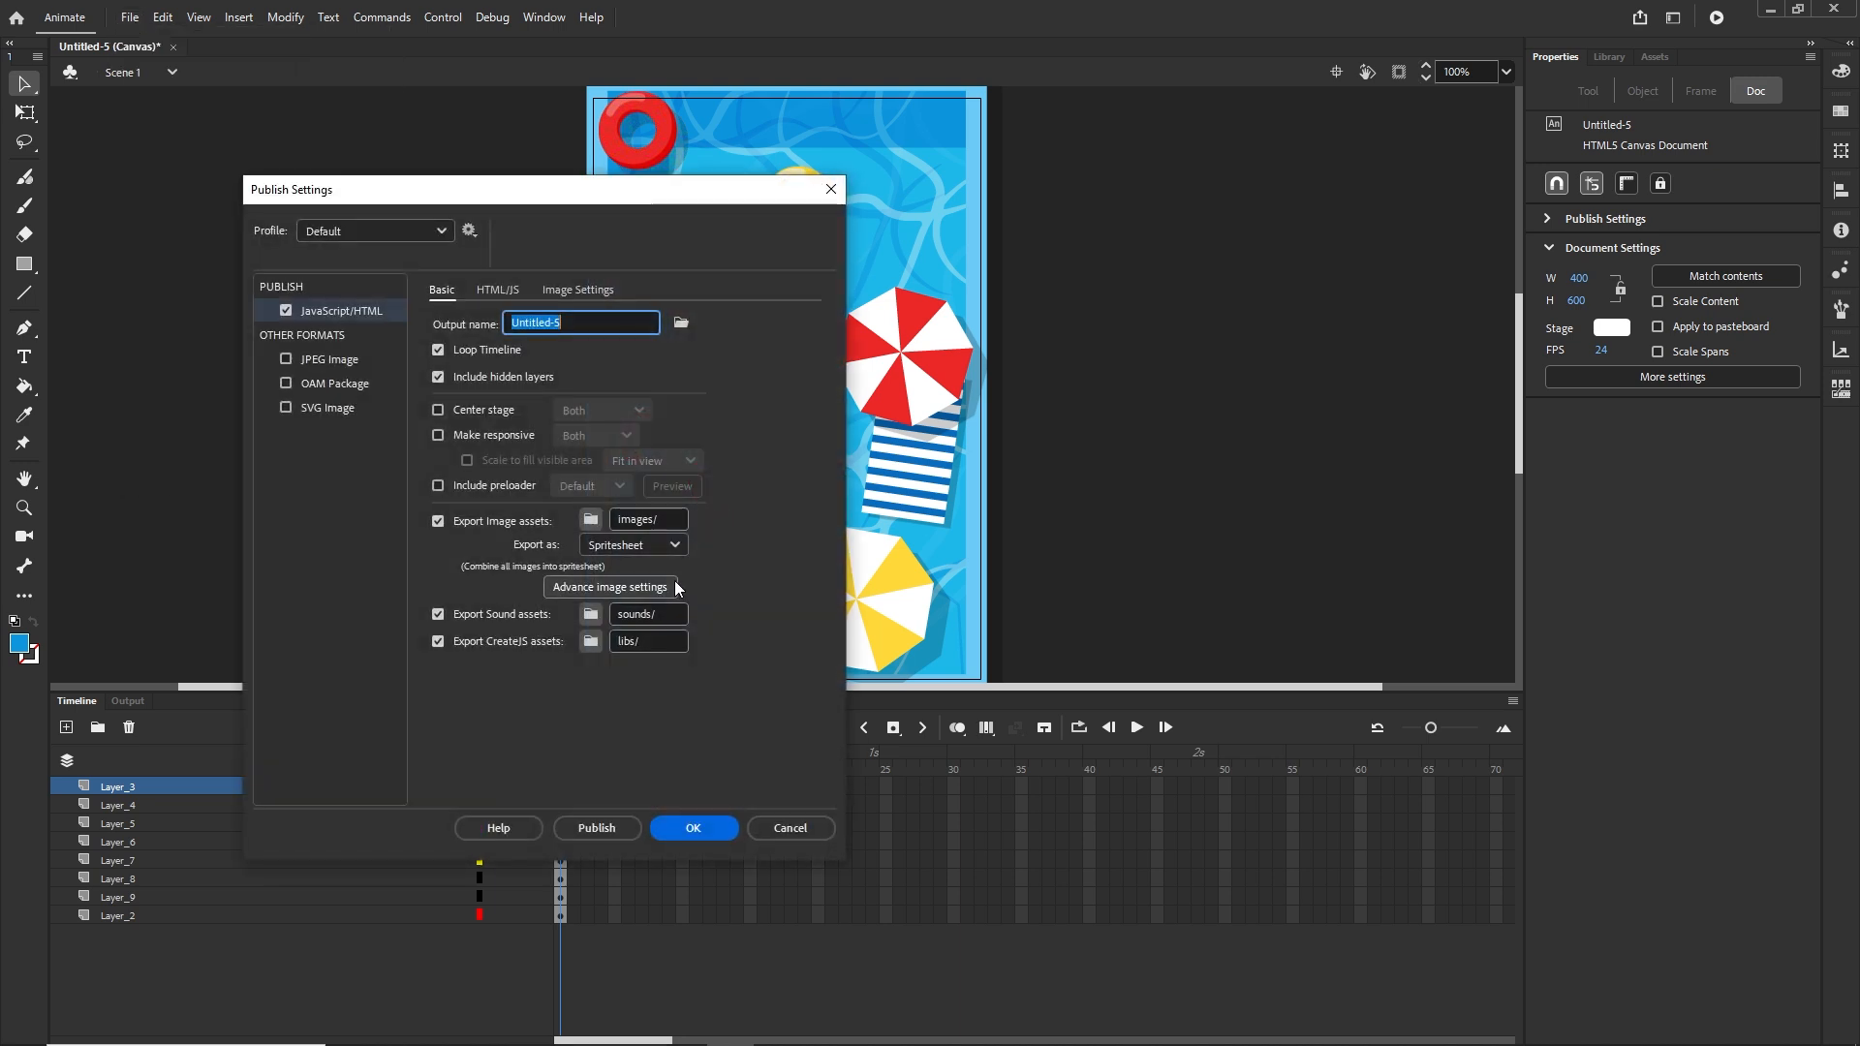
{"action": "left_click", "coordinate": [665, 546]}
{"action": "left_click", "coordinate": [620, 573]}
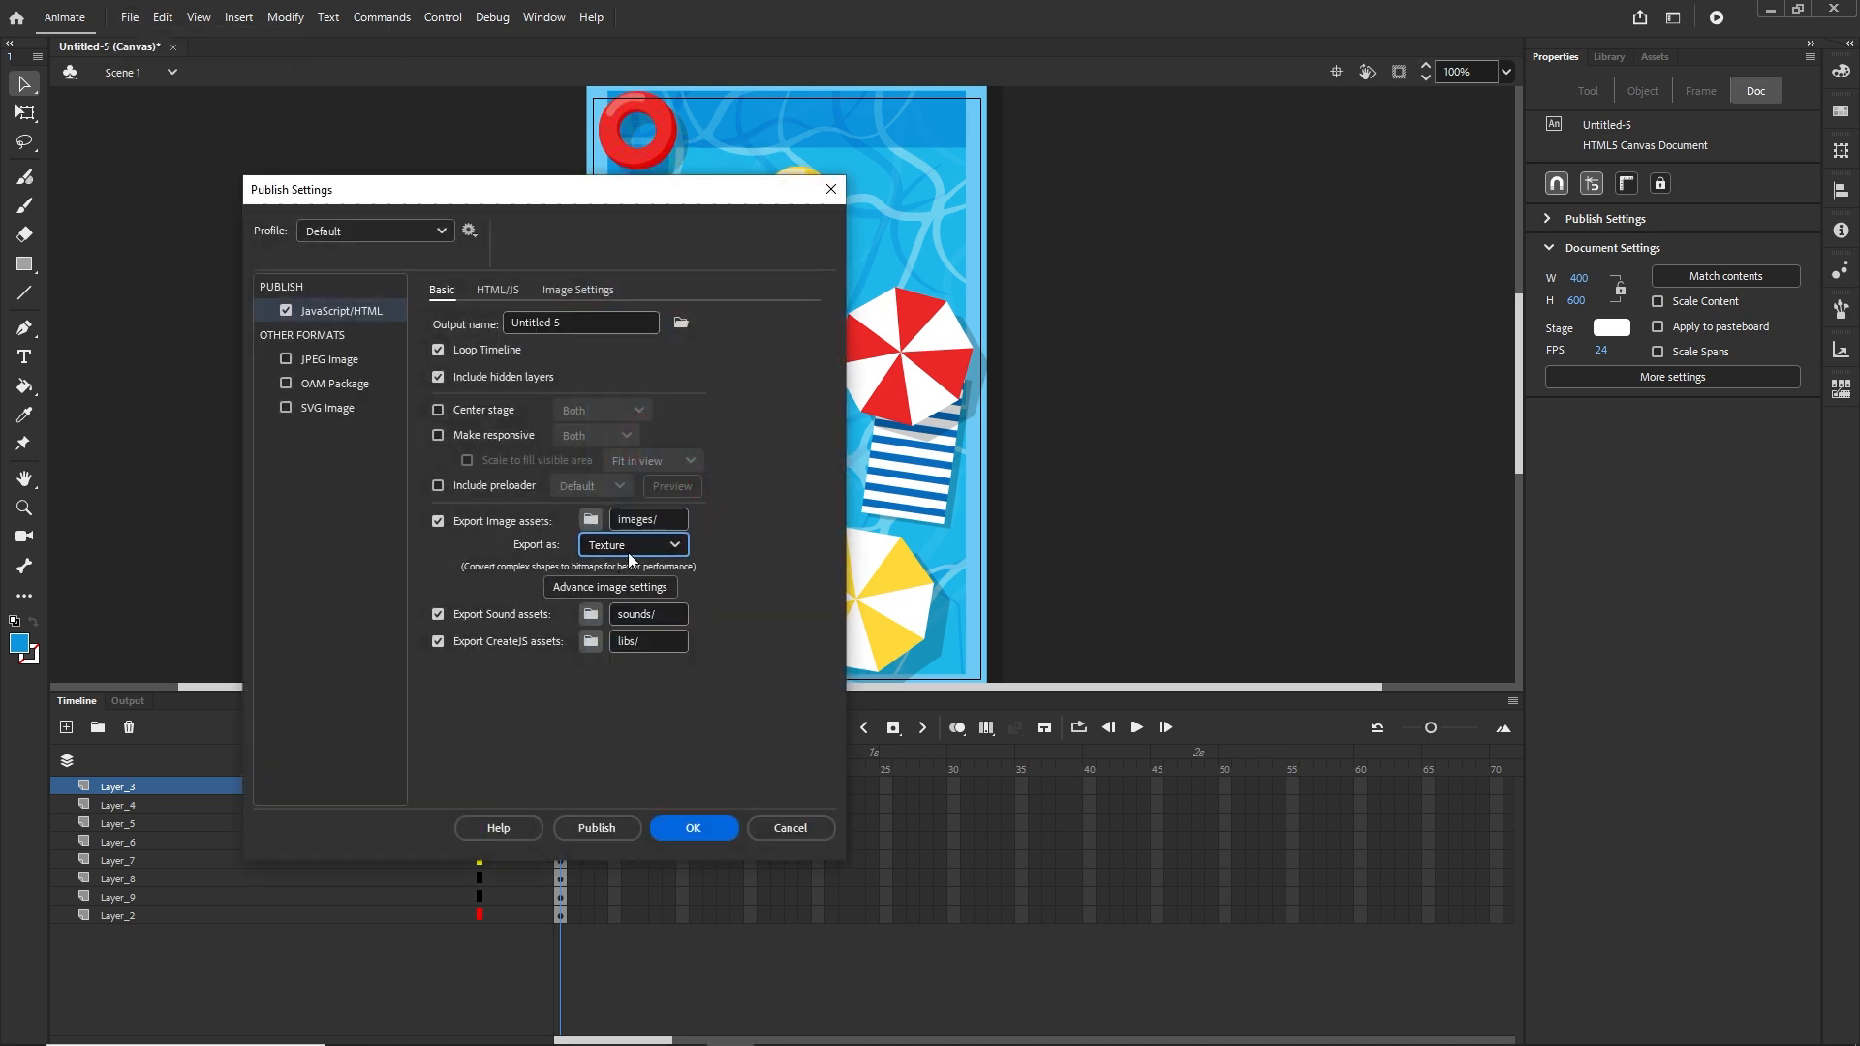
{"action": "left_click", "coordinate": [573, 290]}
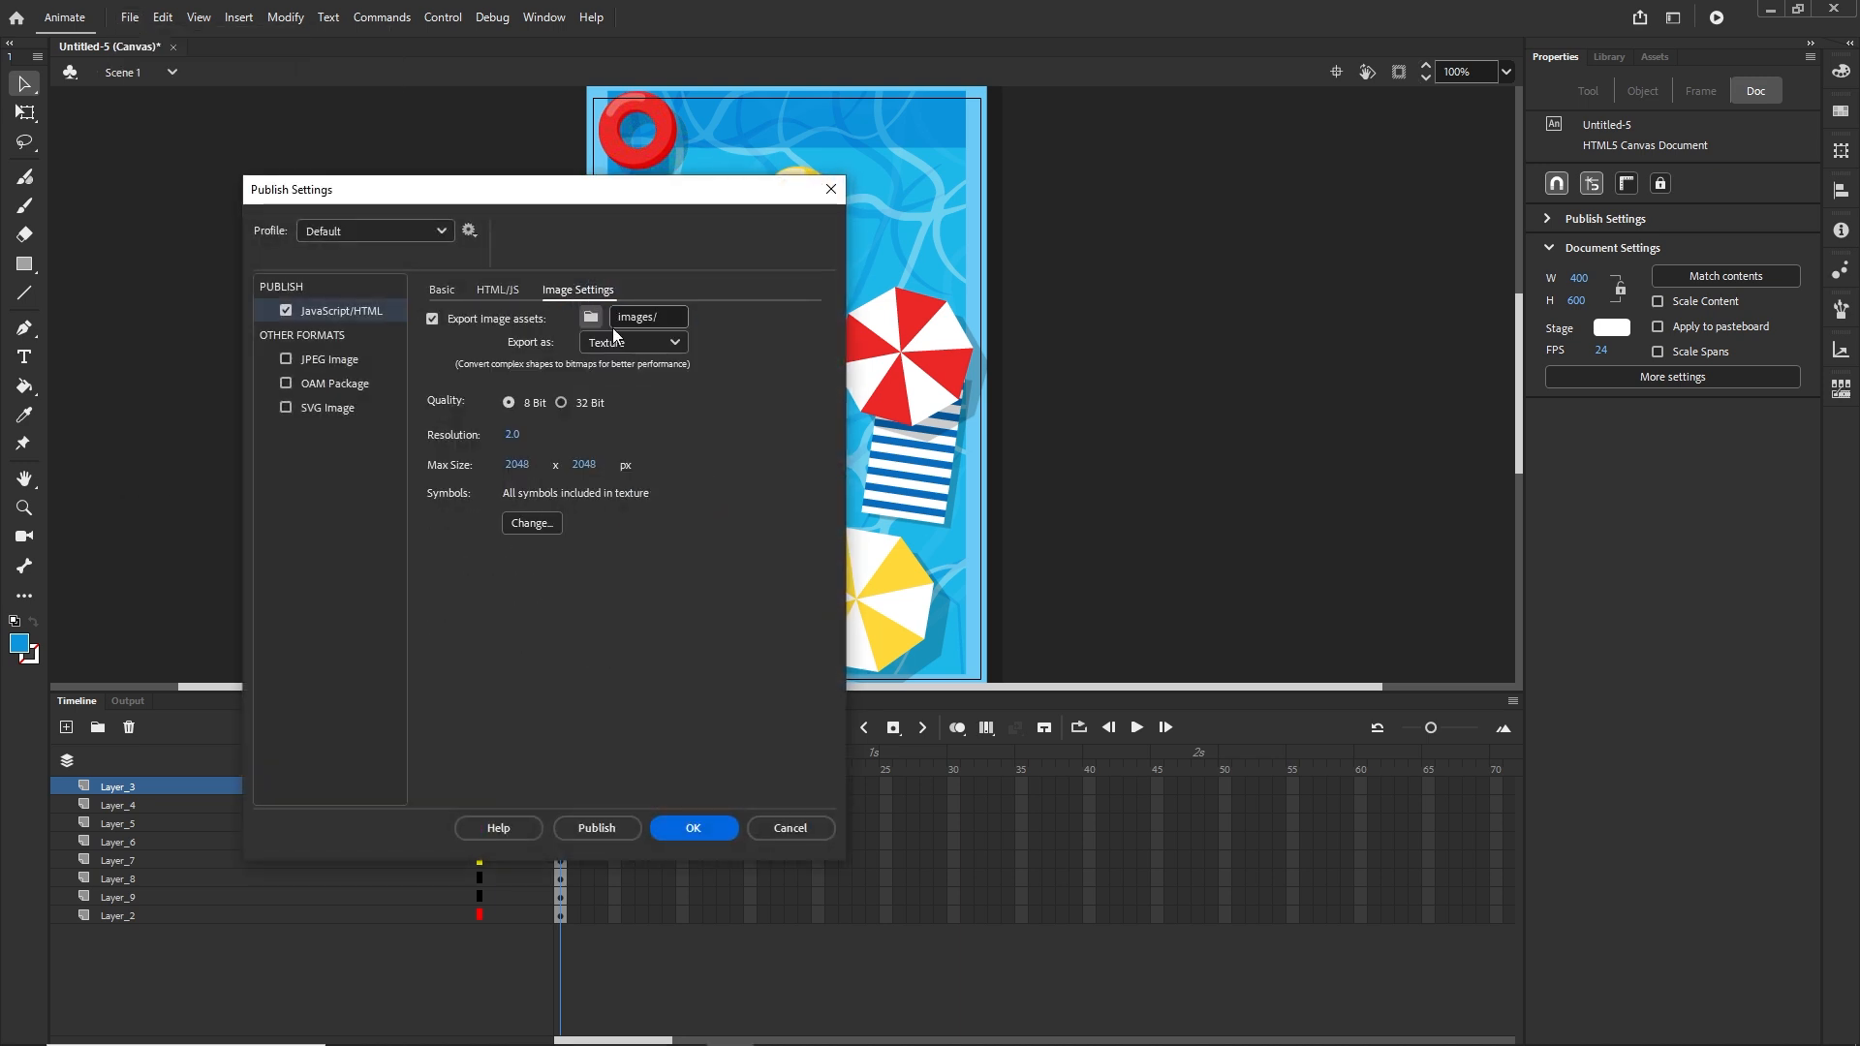
{"action": "left_click", "coordinate": [561, 403]}
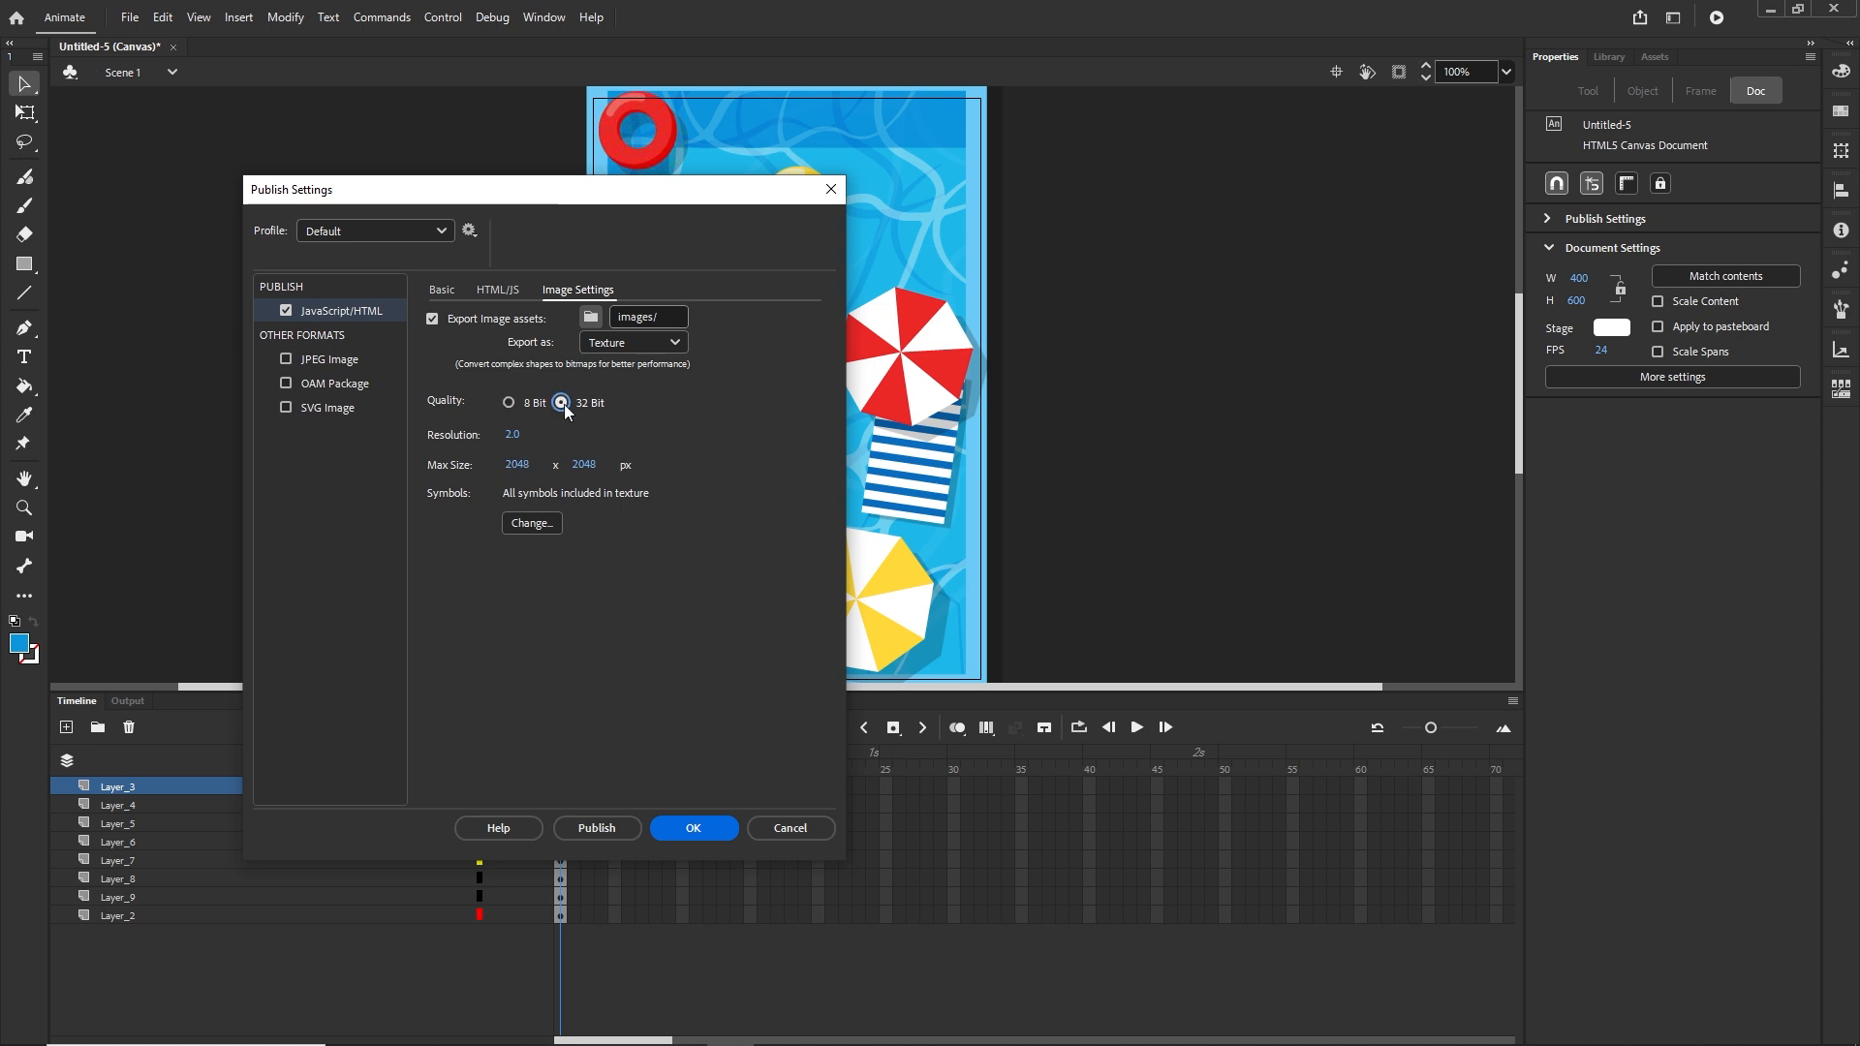
{"action": "left_click", "coordinate": [693, 828]}
{"action": "key", "text": "ctrl+Return"}
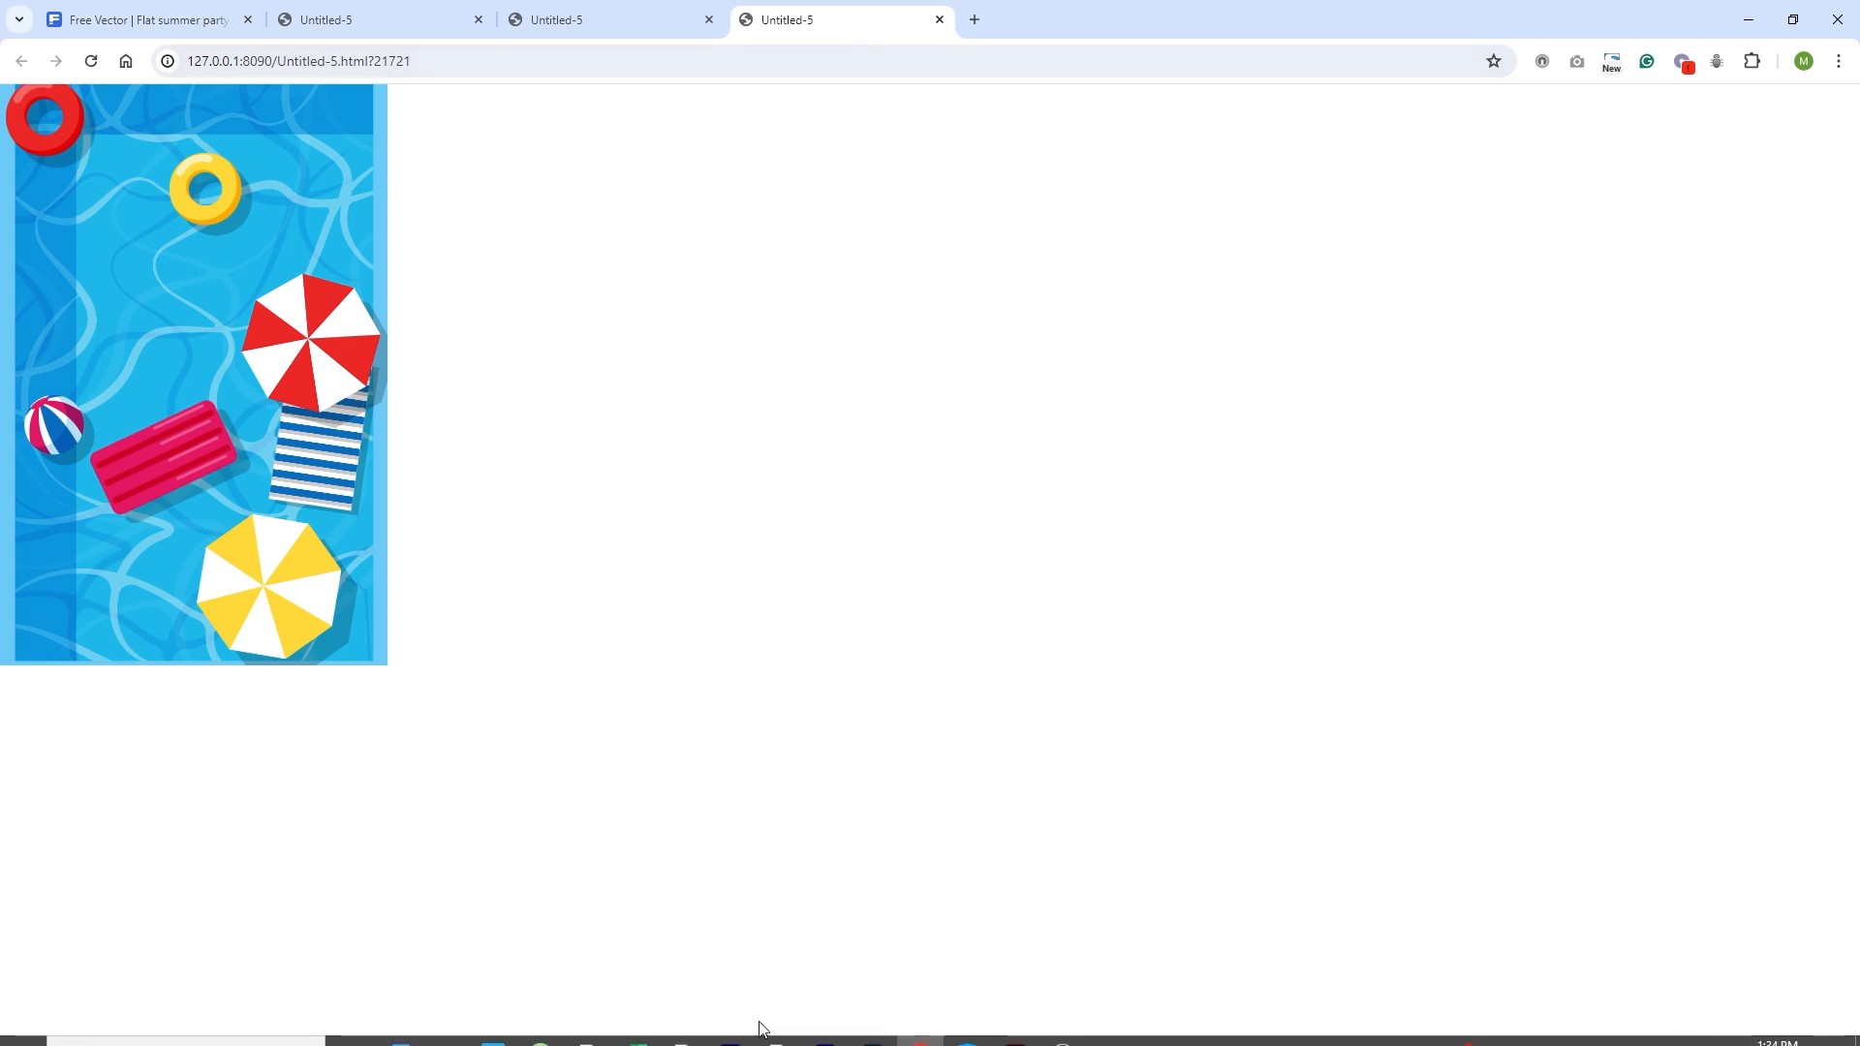
Switch to Photoshop and create a new 300 x 300 px document
{"action": "mouse_move", "coordinate": [804, 1042]}
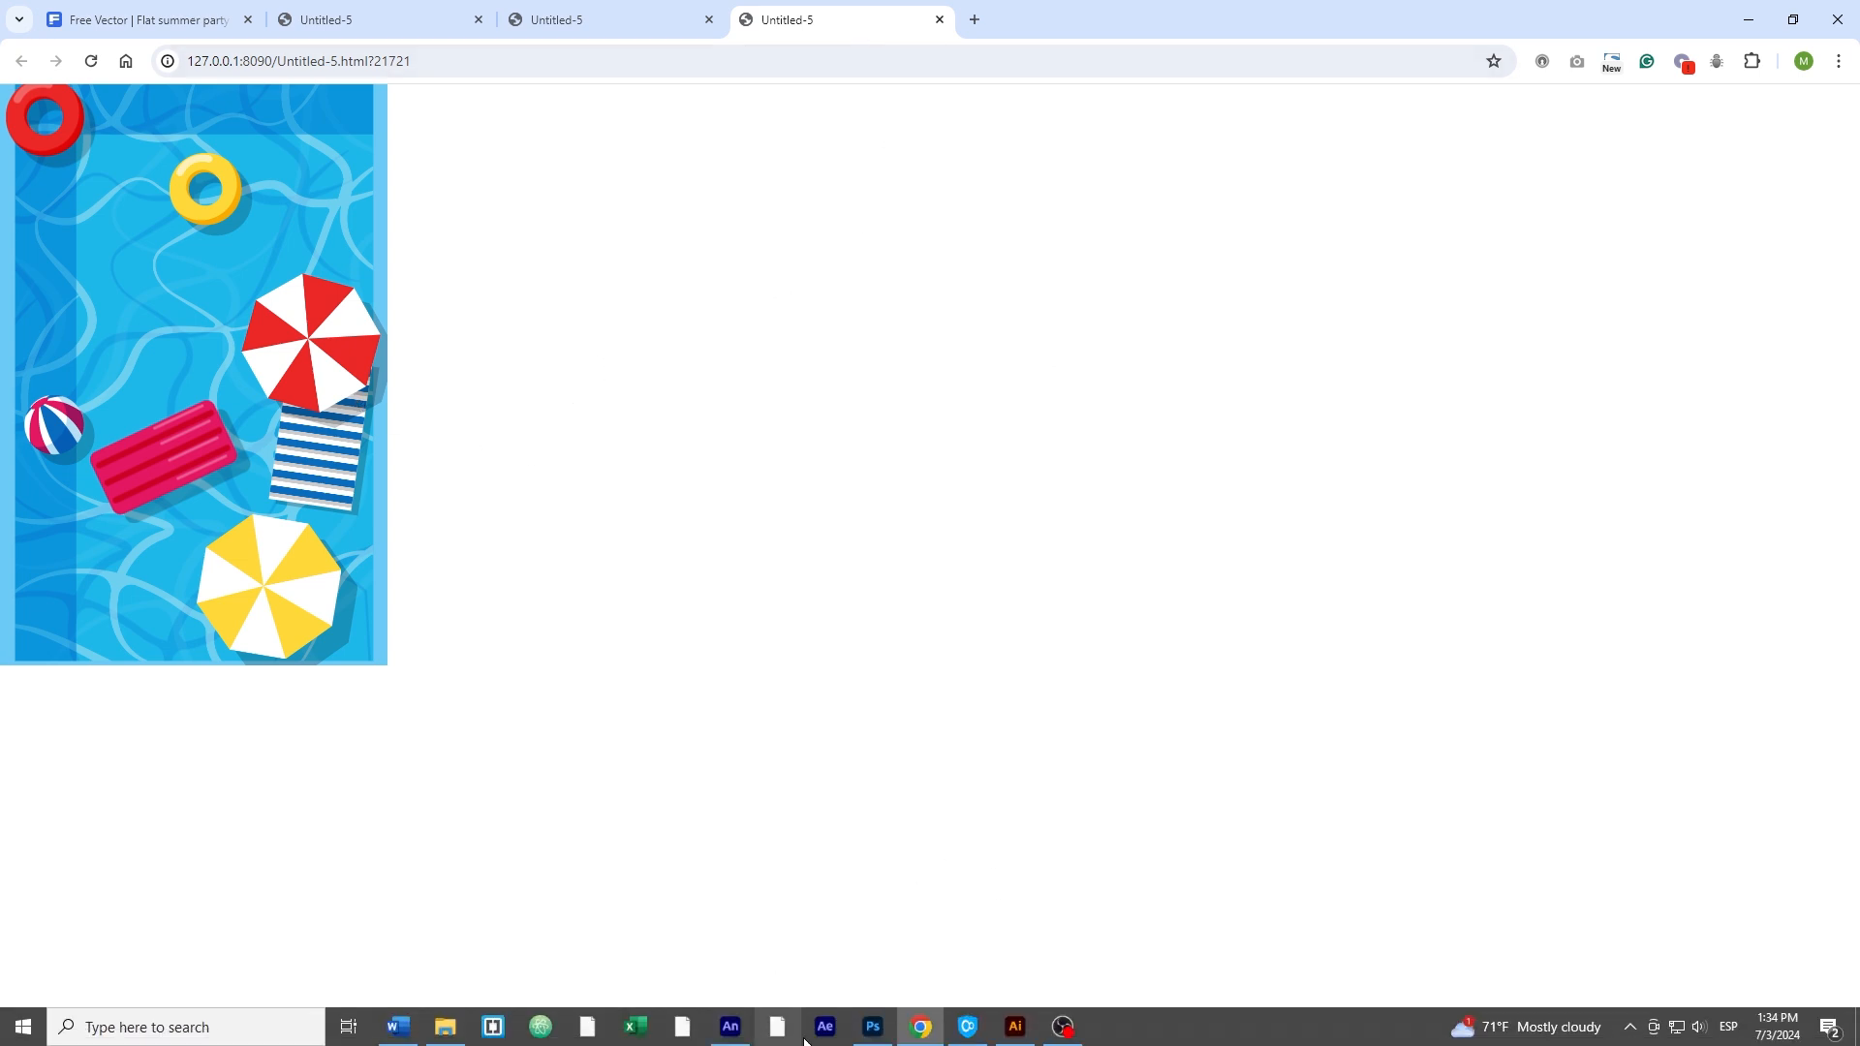
{"action": "left_click", "coordinate": [871, 1027]}
{"action": "left_click", "coordinate": [59, 135]}
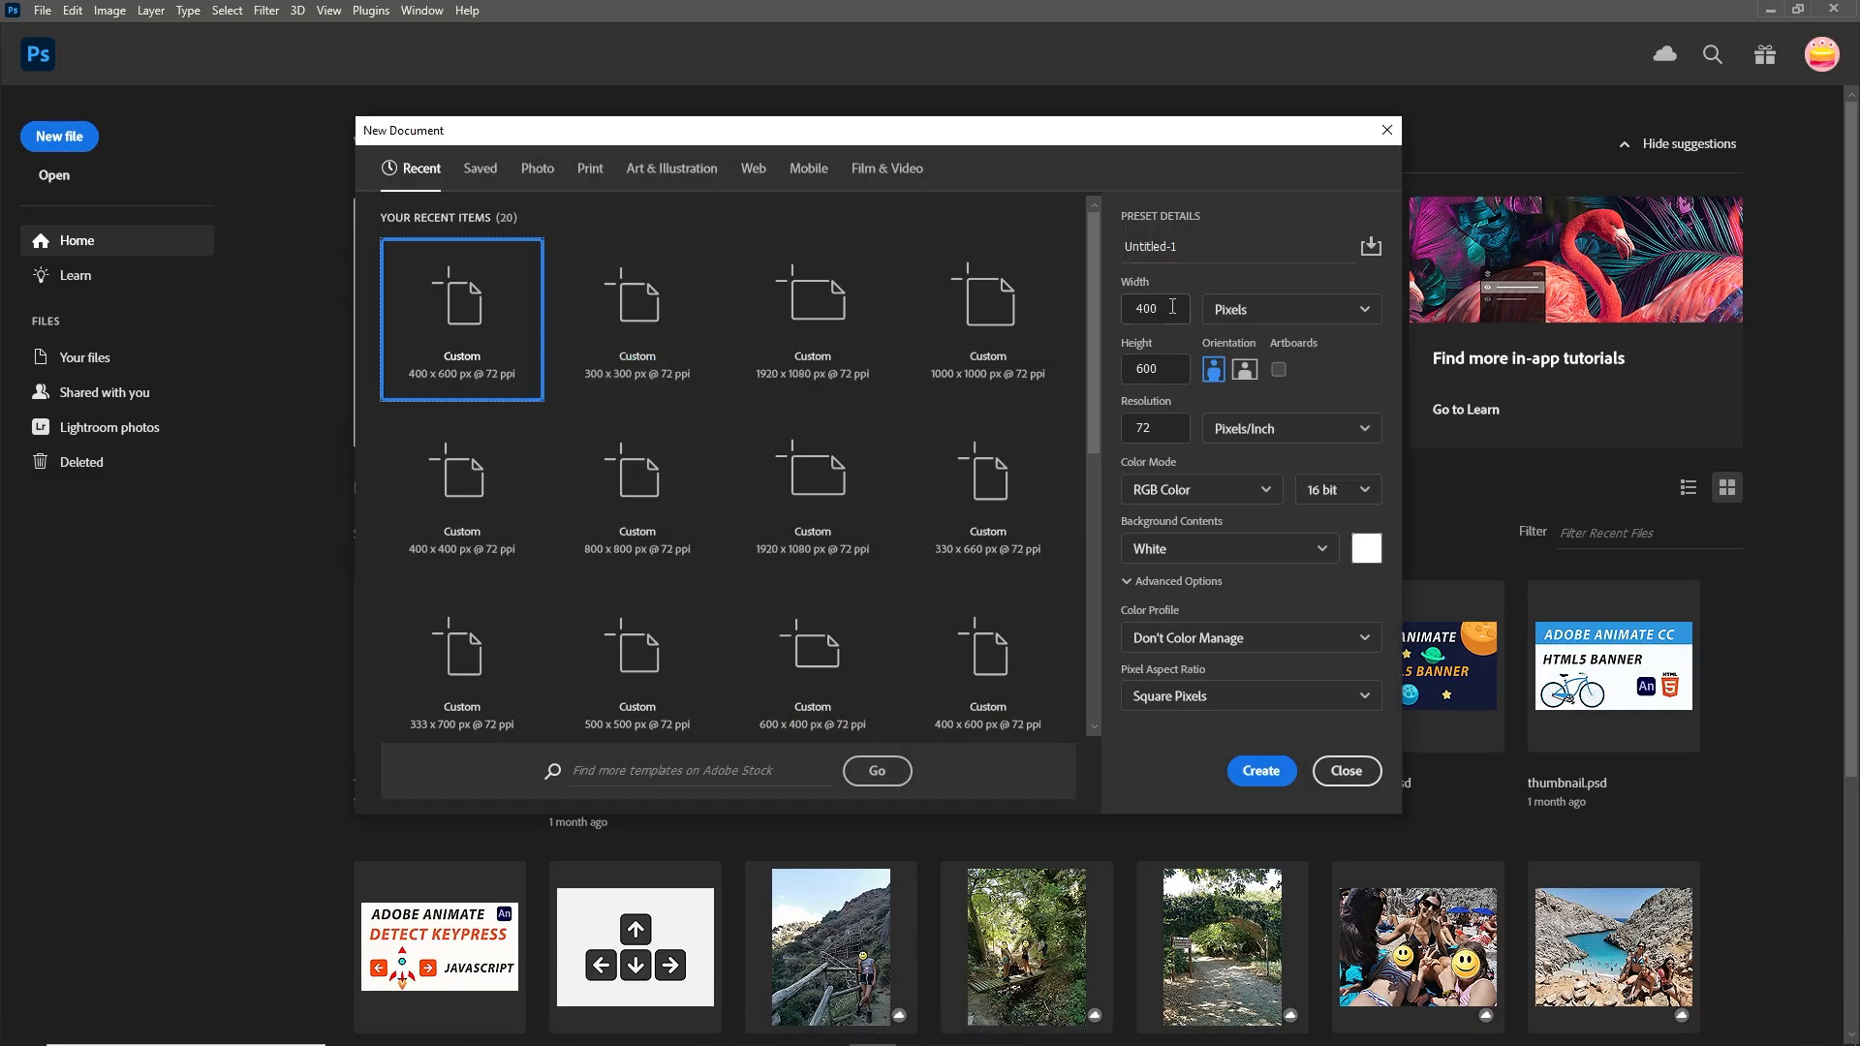
{"action": "left_click", "coordinate": [1172, 306]}
{"action": "type", "text": "3"}
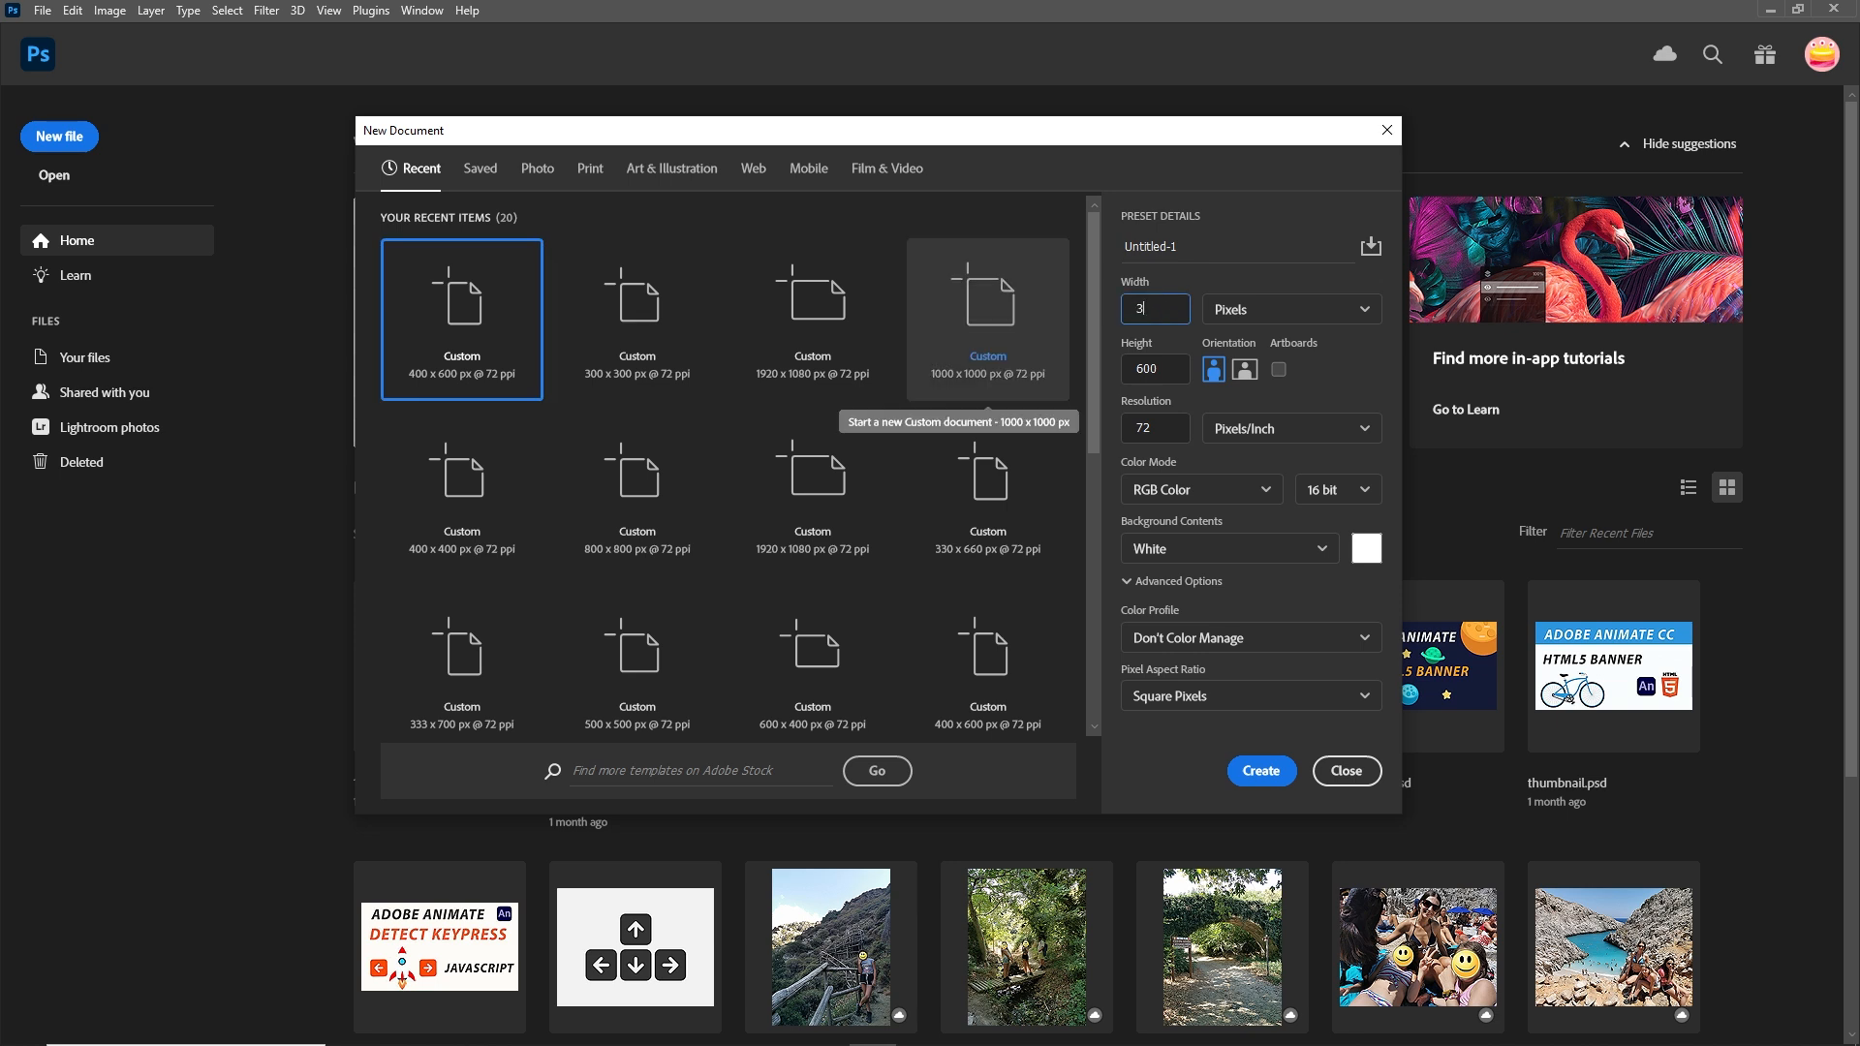
{"action": "left_click", "coordinate": [1172, 366]}
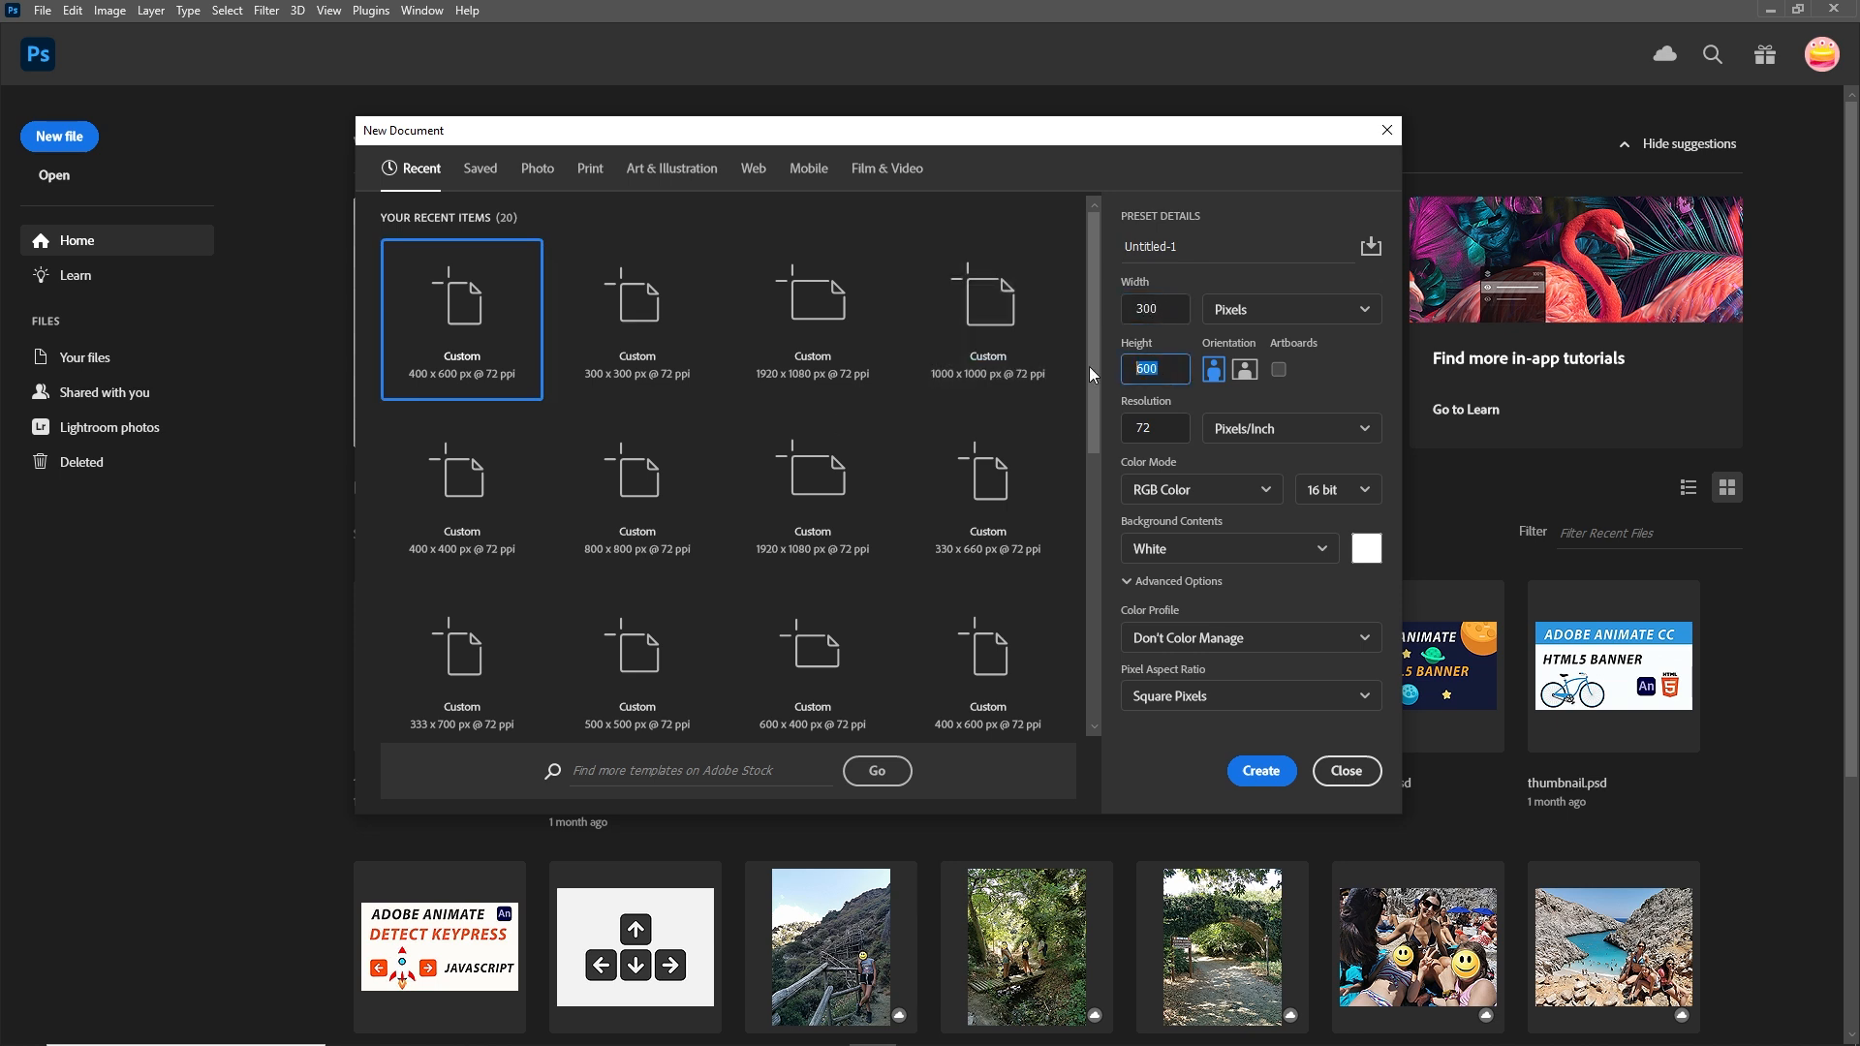
{"action": "type", "text": "300"}
{"action": "left_click", "coordinate": [1259, 772]}
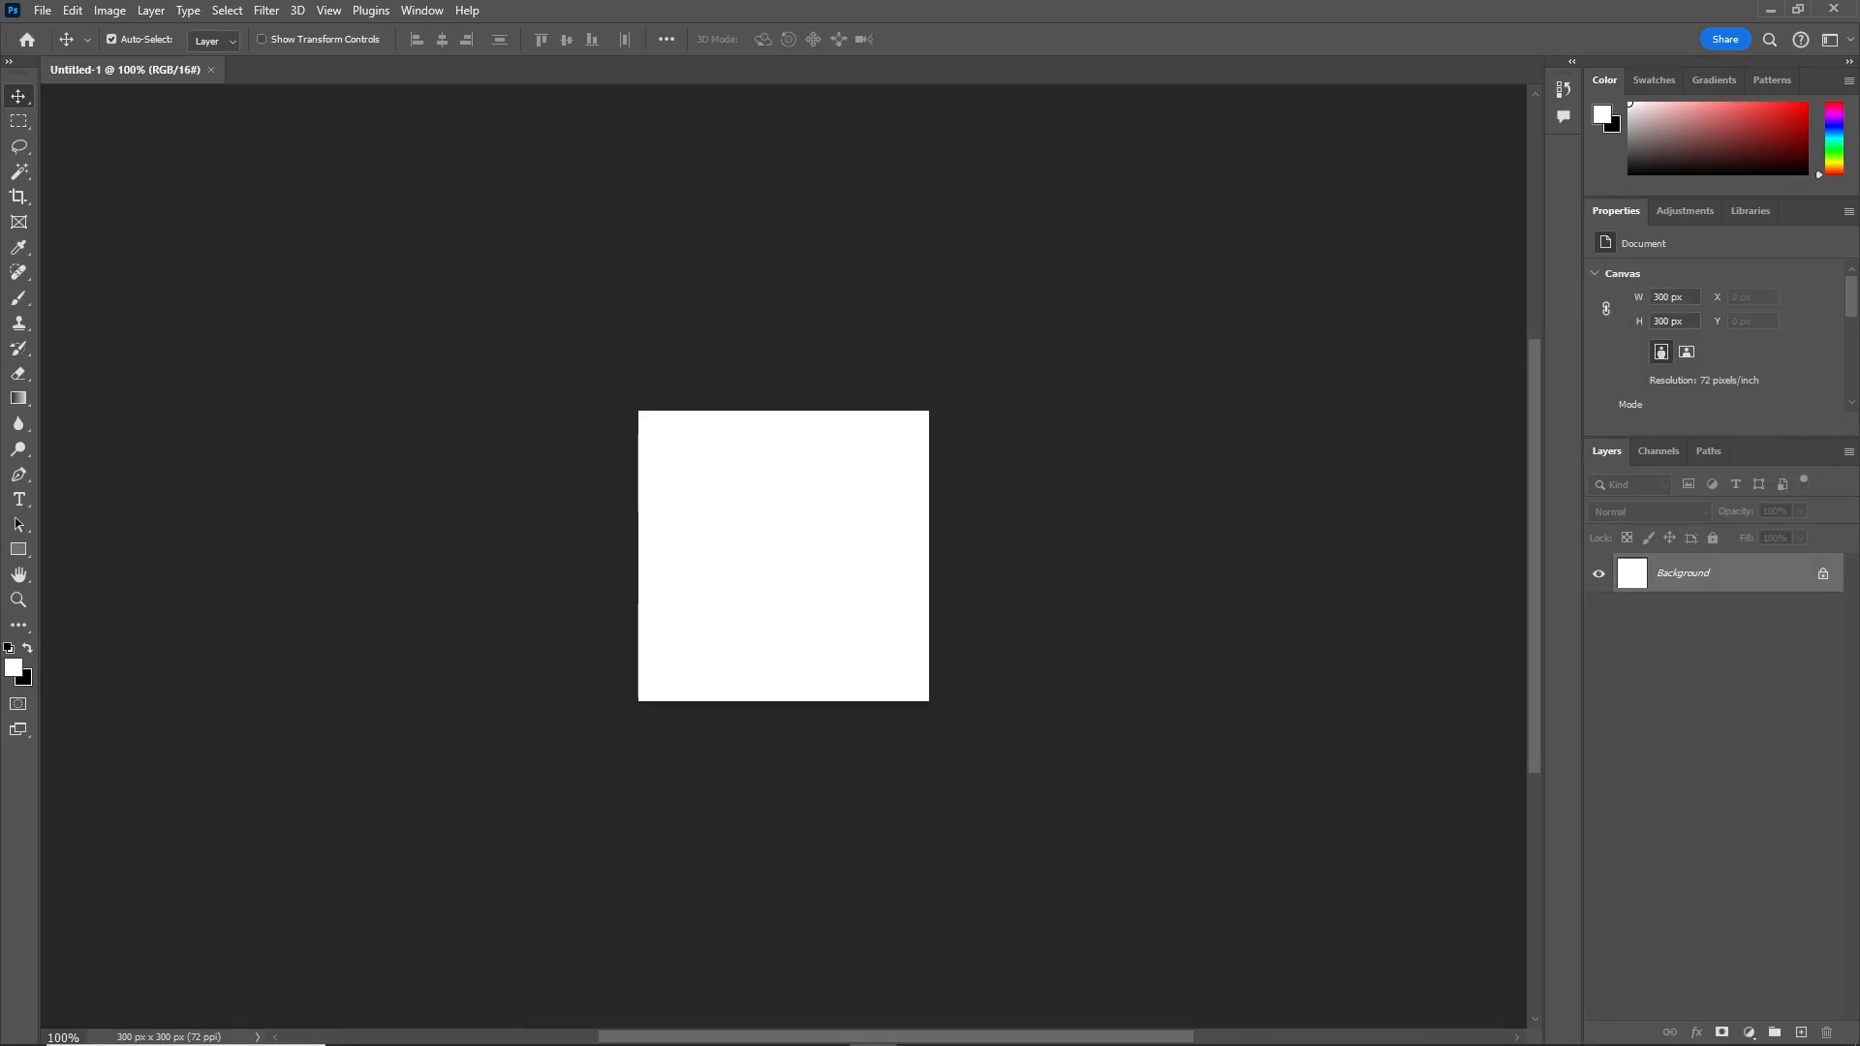
Bring the yellow umbrella from pool.ai in Illustrator into the Photoshop document, centred on the canvas as a smart object
{"action": "left_click", "coordinate": [1015, 1026]}
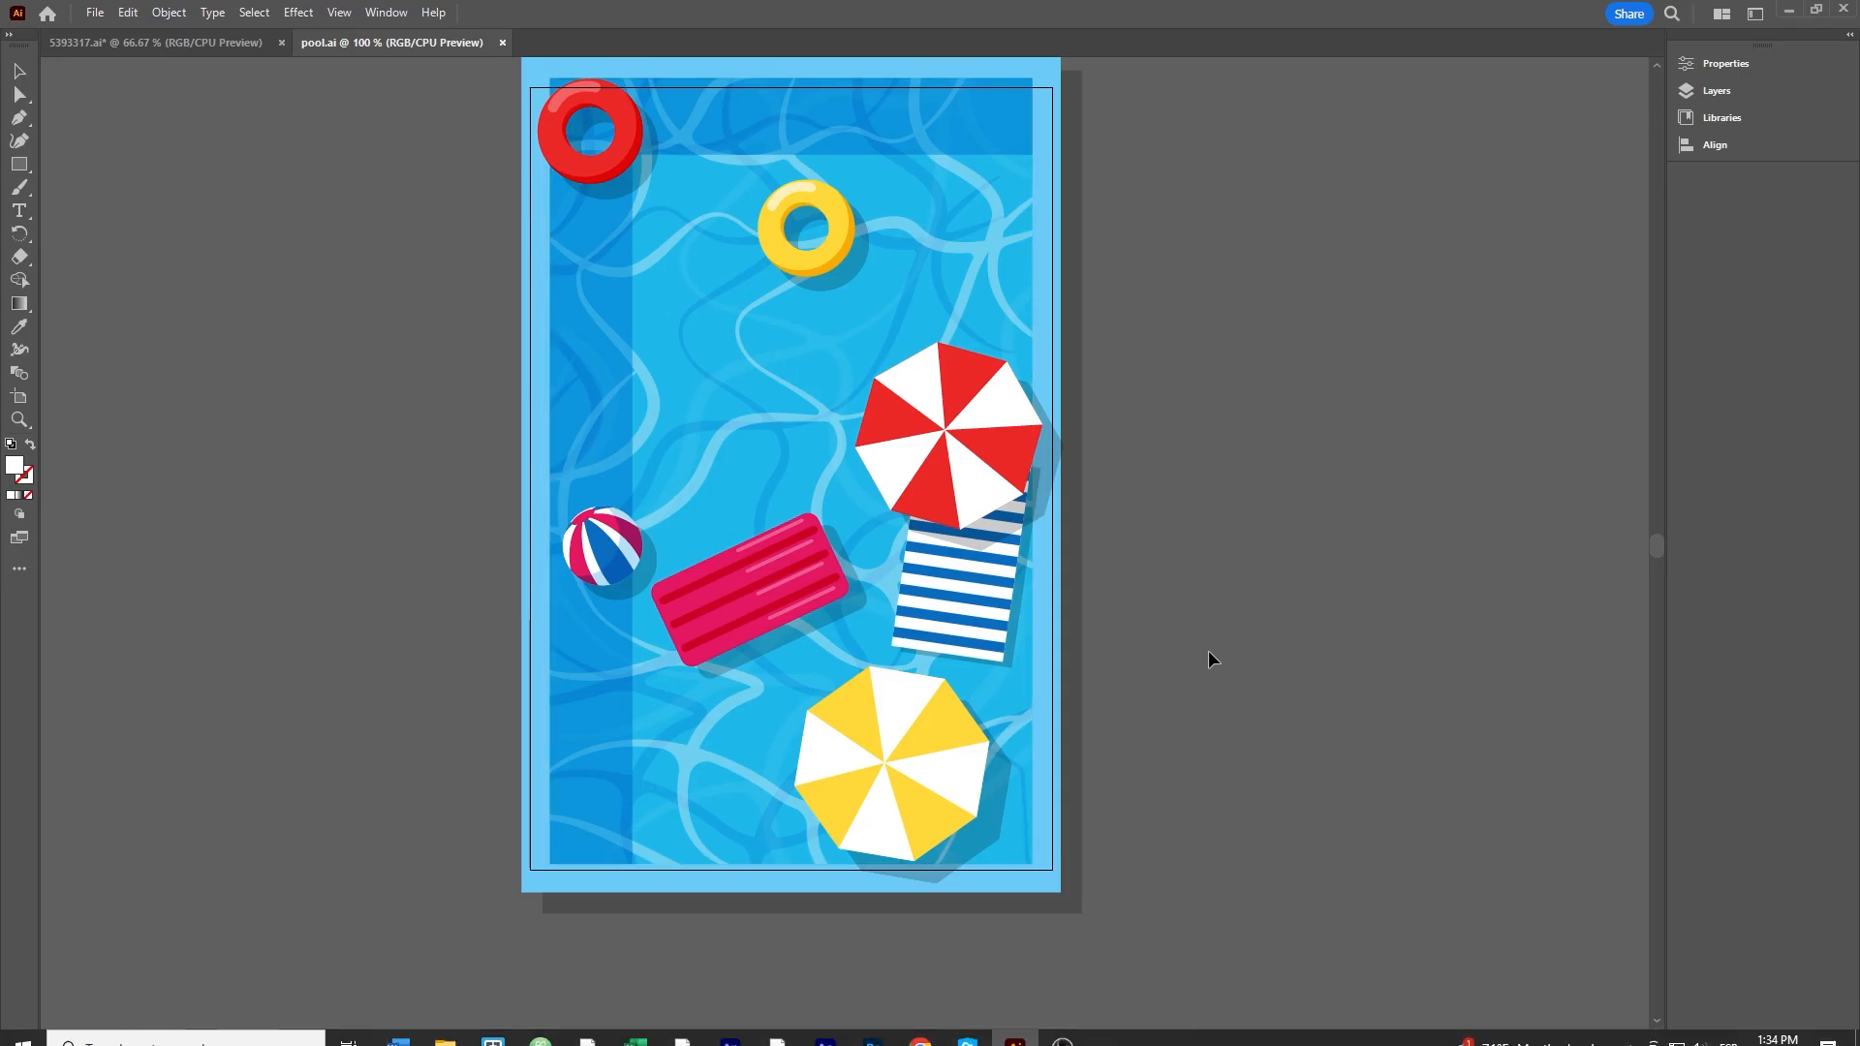
{"action": "left_click", "coordinate": [910, 759]}
{"action": "left_click_drag", "start_coordinate": [910, 760], "coordinate": [792, 570]}
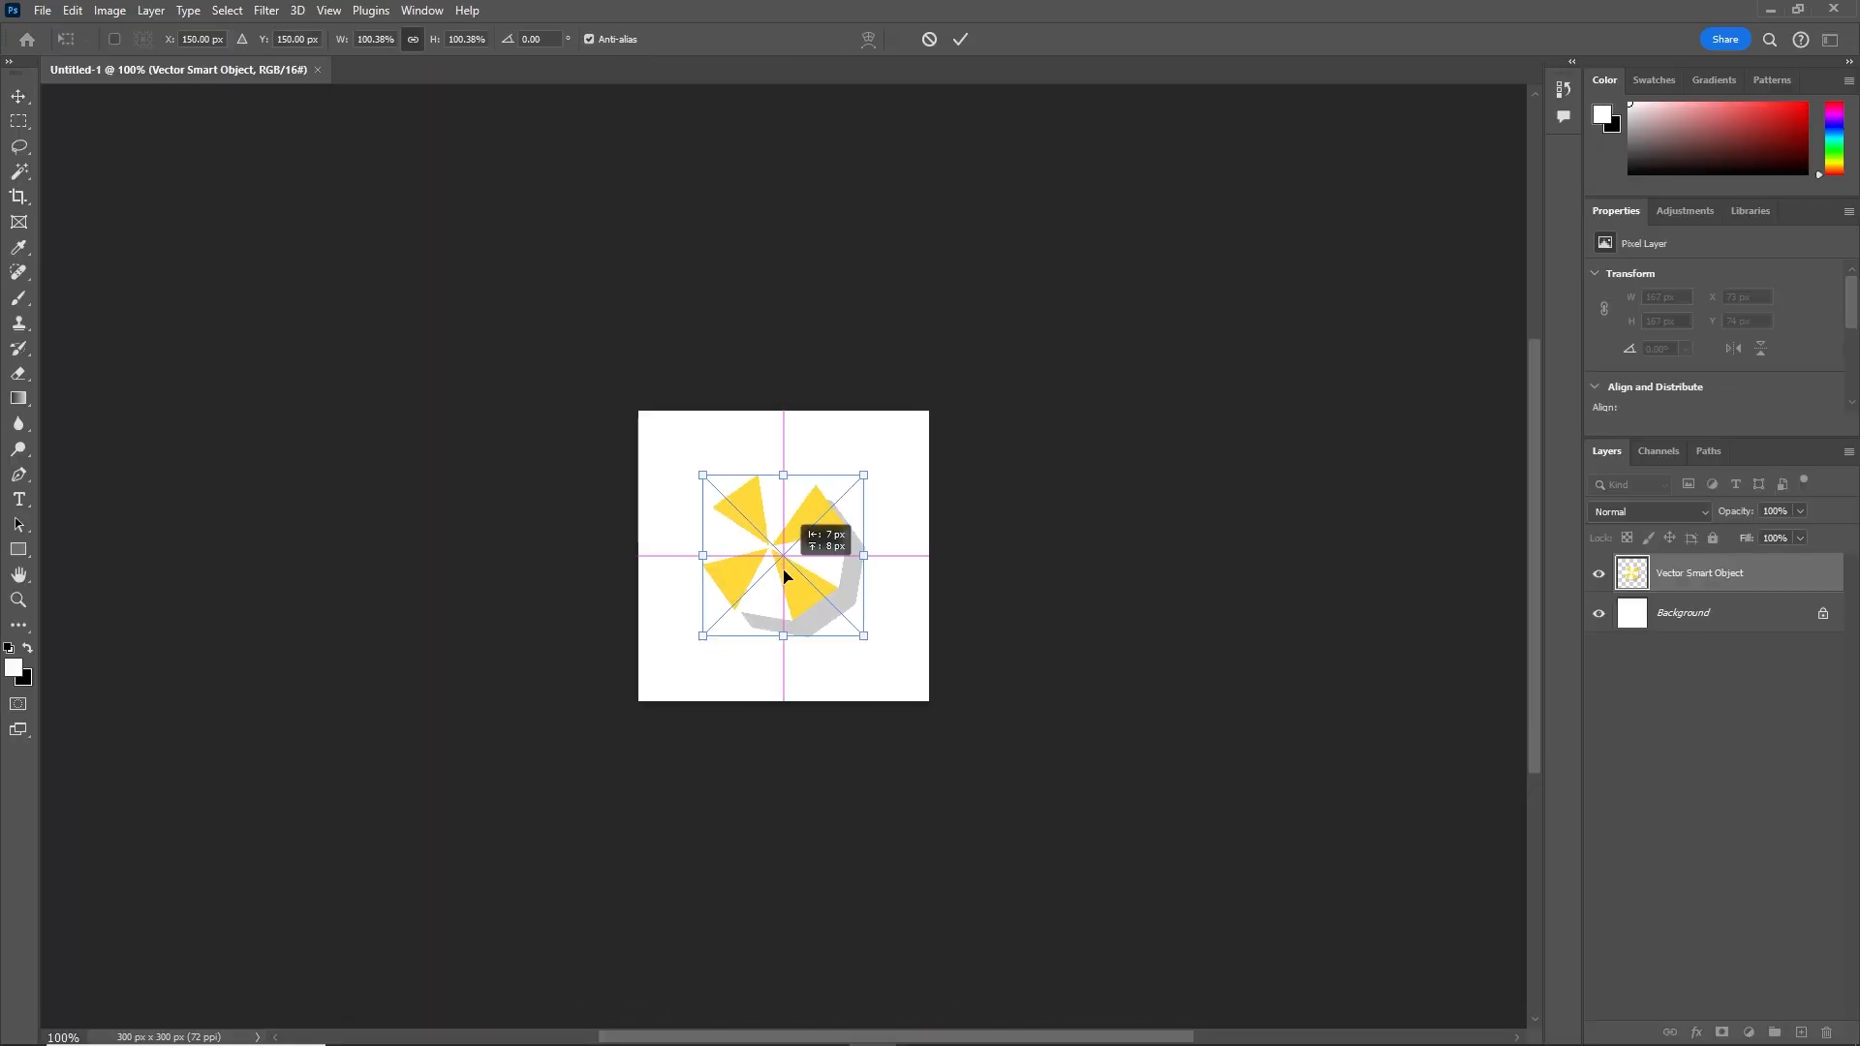
{"action": "key", "text": "Return"}
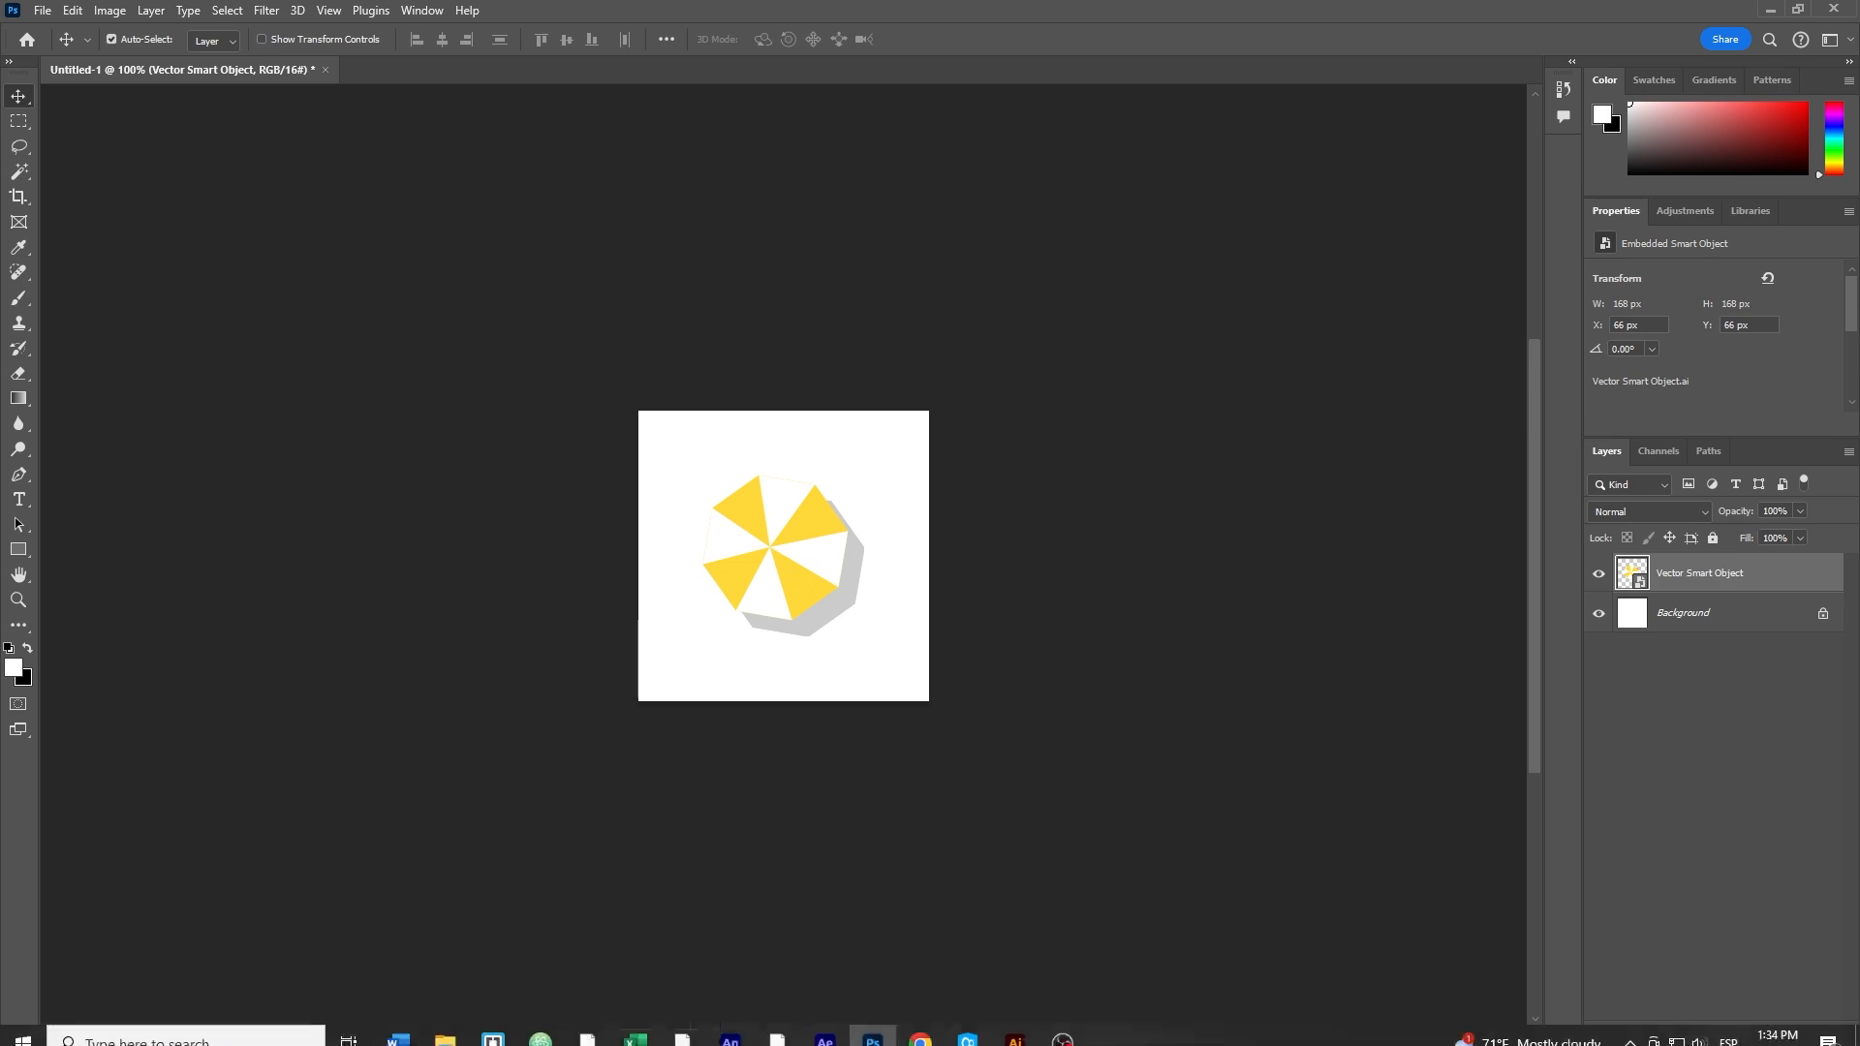
Bring the pink air mattress from pool.ai in Illustrator into the Photoshop document as another smart object near the canvas centre
{"action": "left_click", "coordinate": [1017, 1027]}
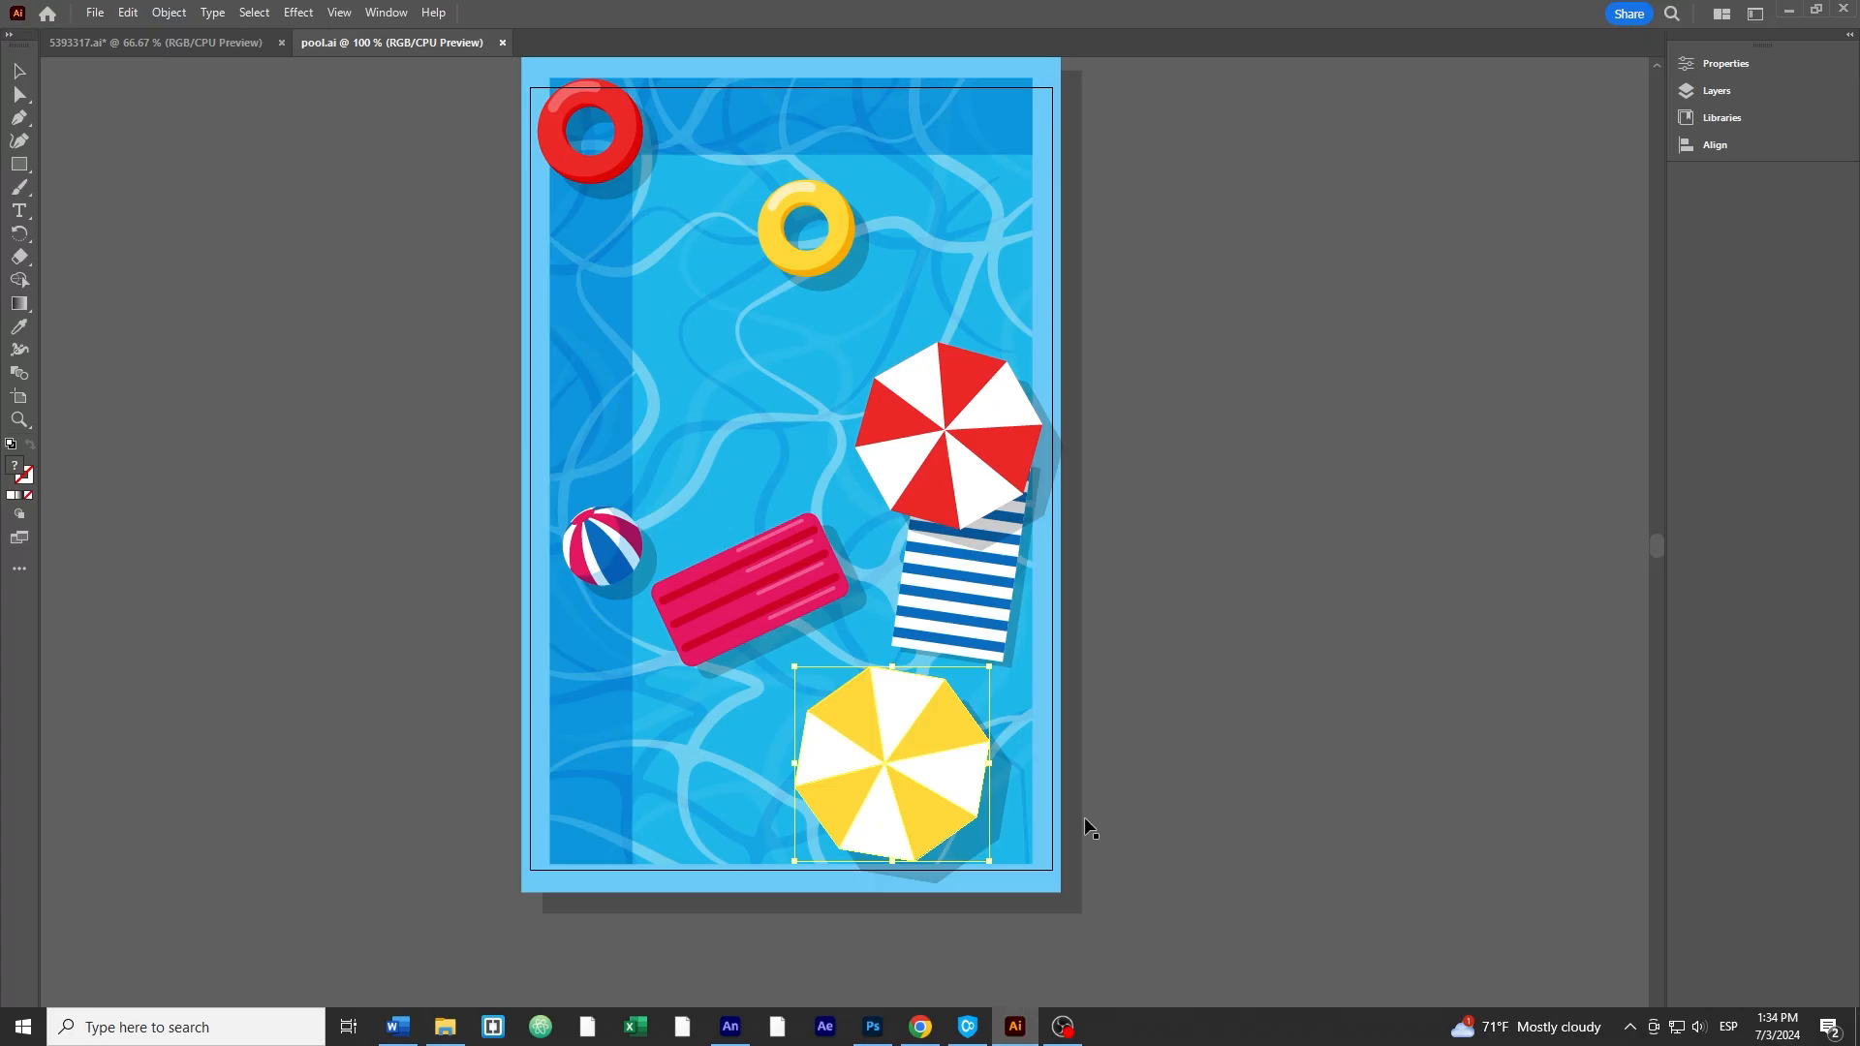
{"action": "left_click", "coordinate": [736, 596]}
{"action": "left_click_drag", "start_coordinate": [765, 594], "coordinate": [790, 558]}
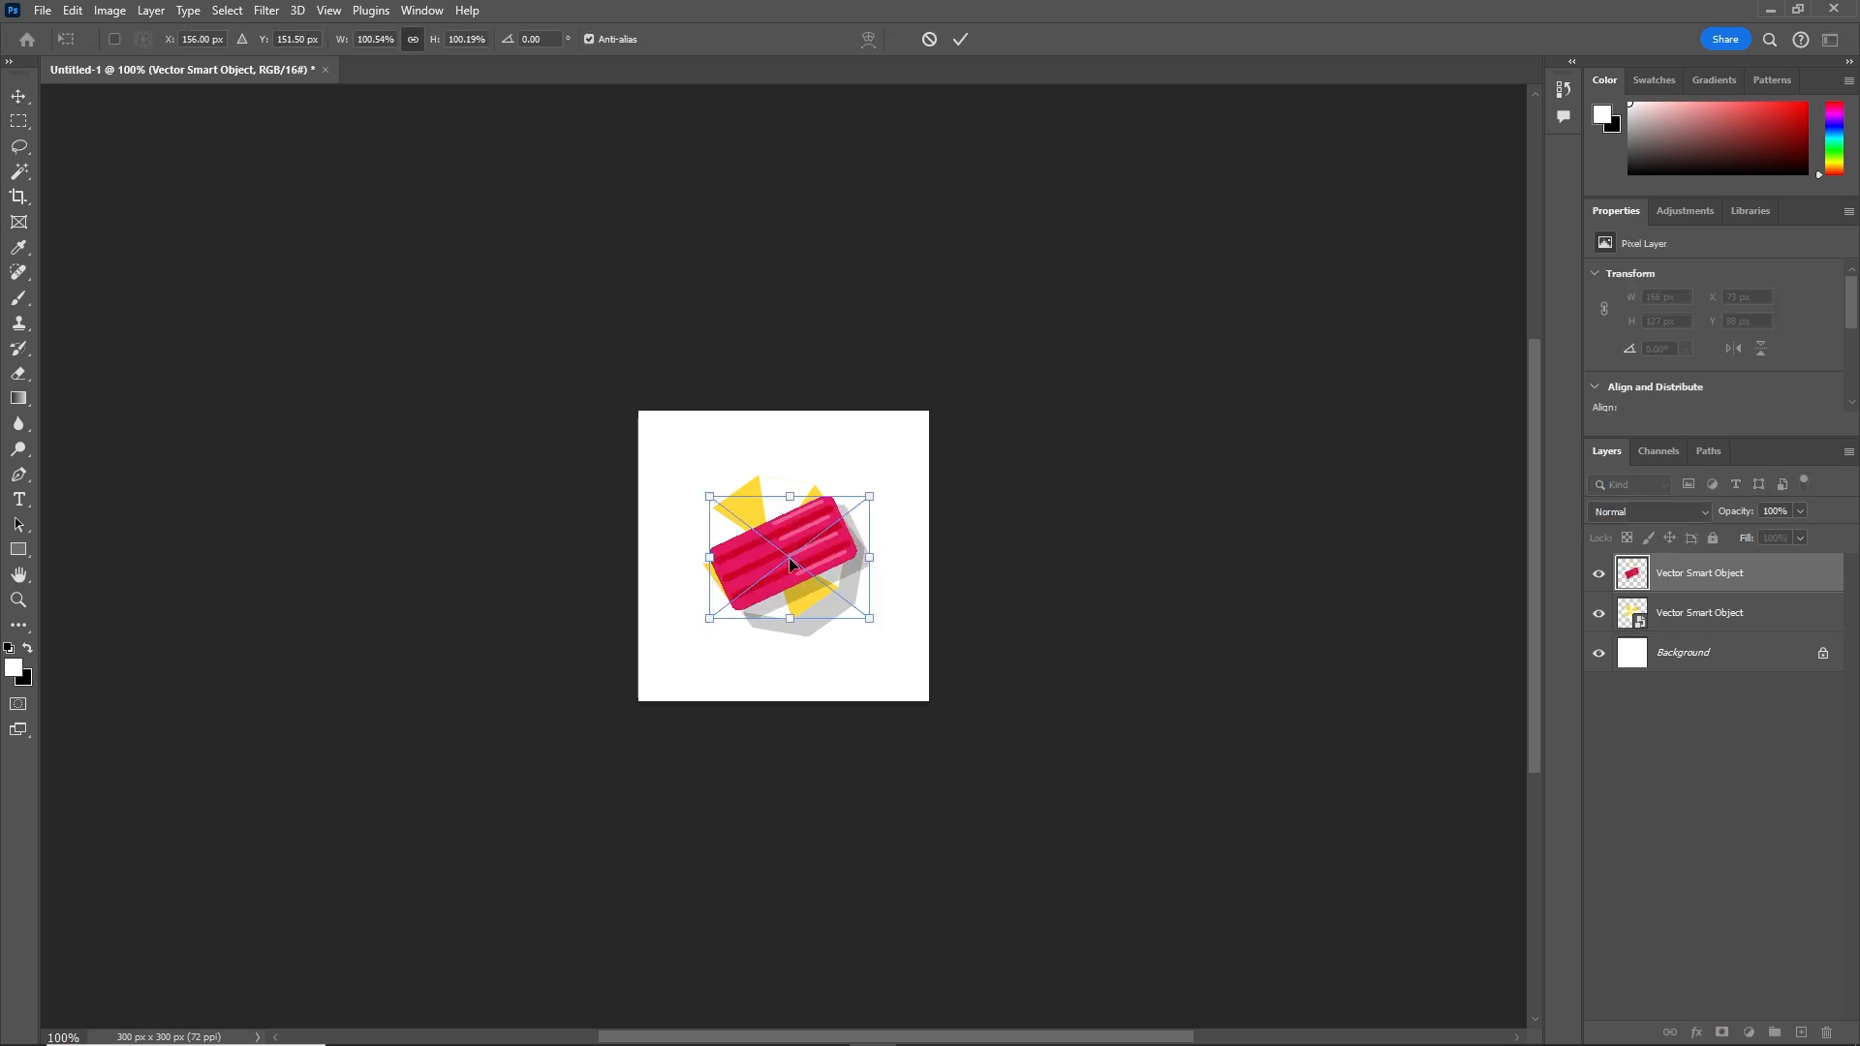
{"action": "key", "text": "Return"}
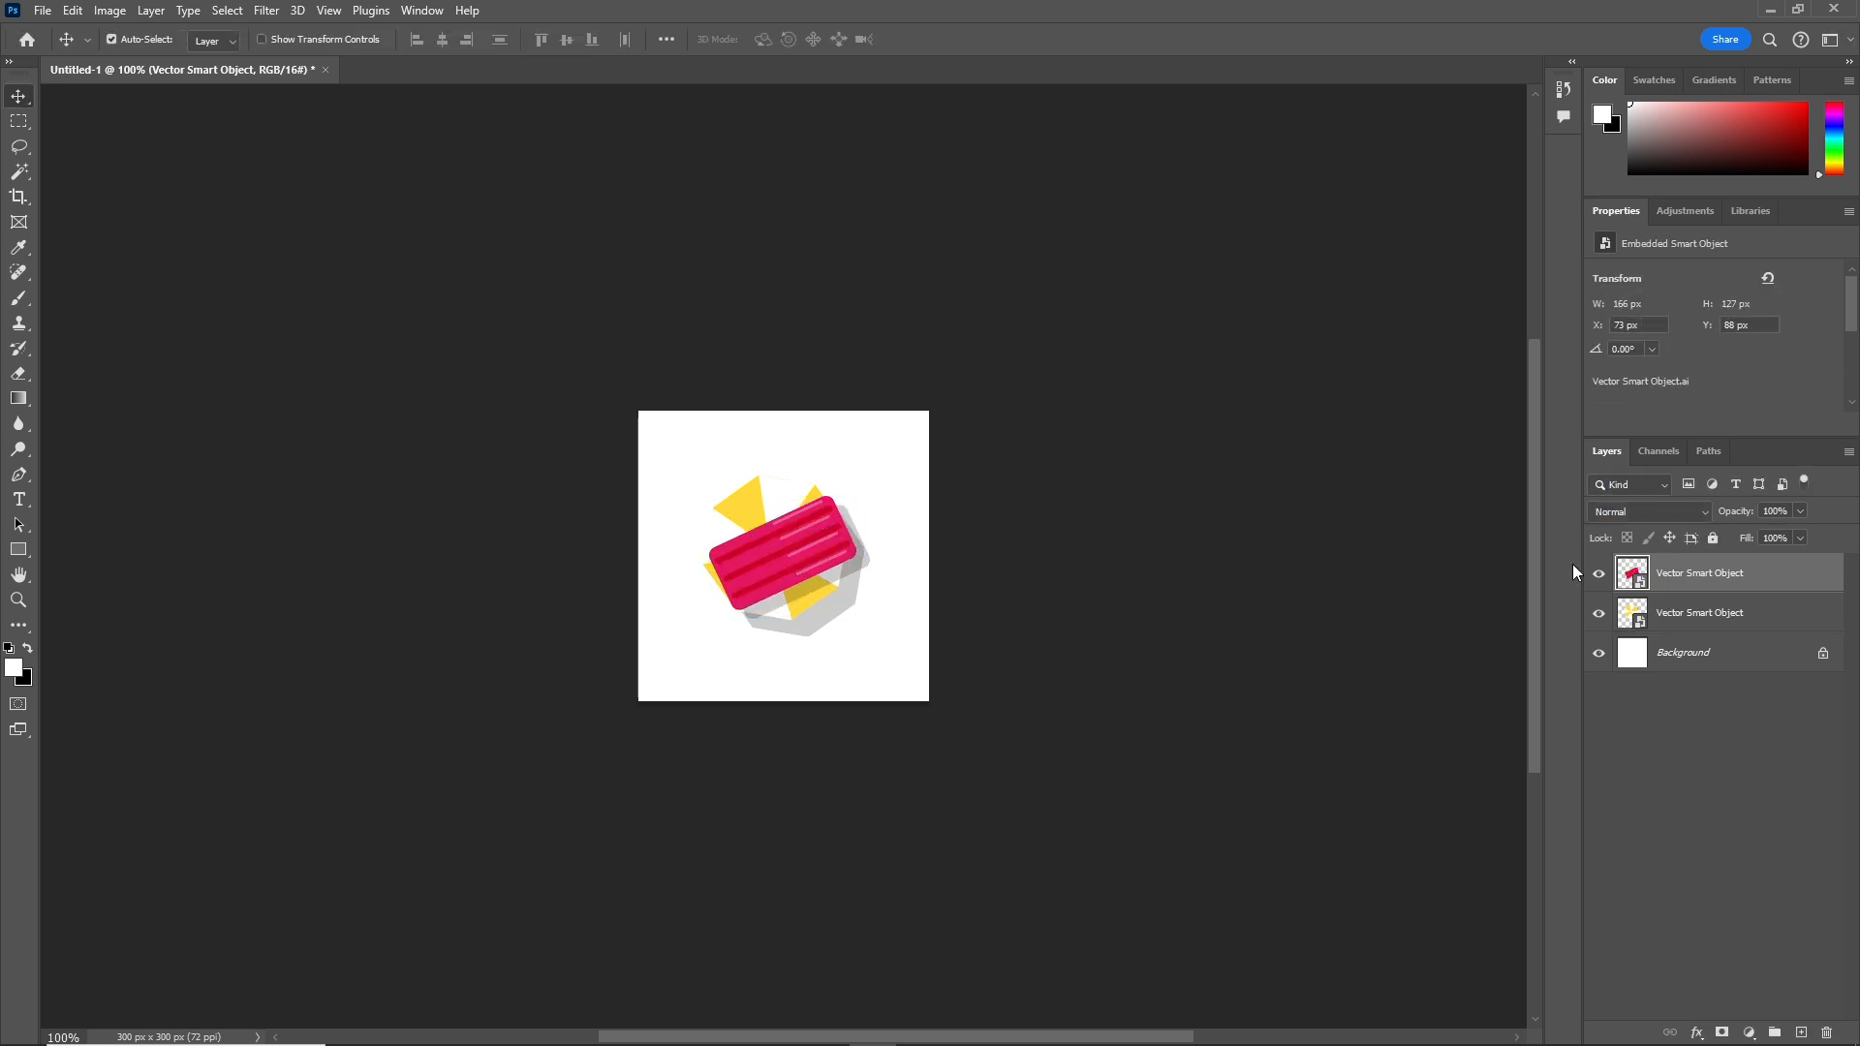
Hide the pink mattress and Background layers and crop the canvas around the yellow umbrella to about 194 x 200 px
{"action": "left_click", "coordinate": [1599, 575]}
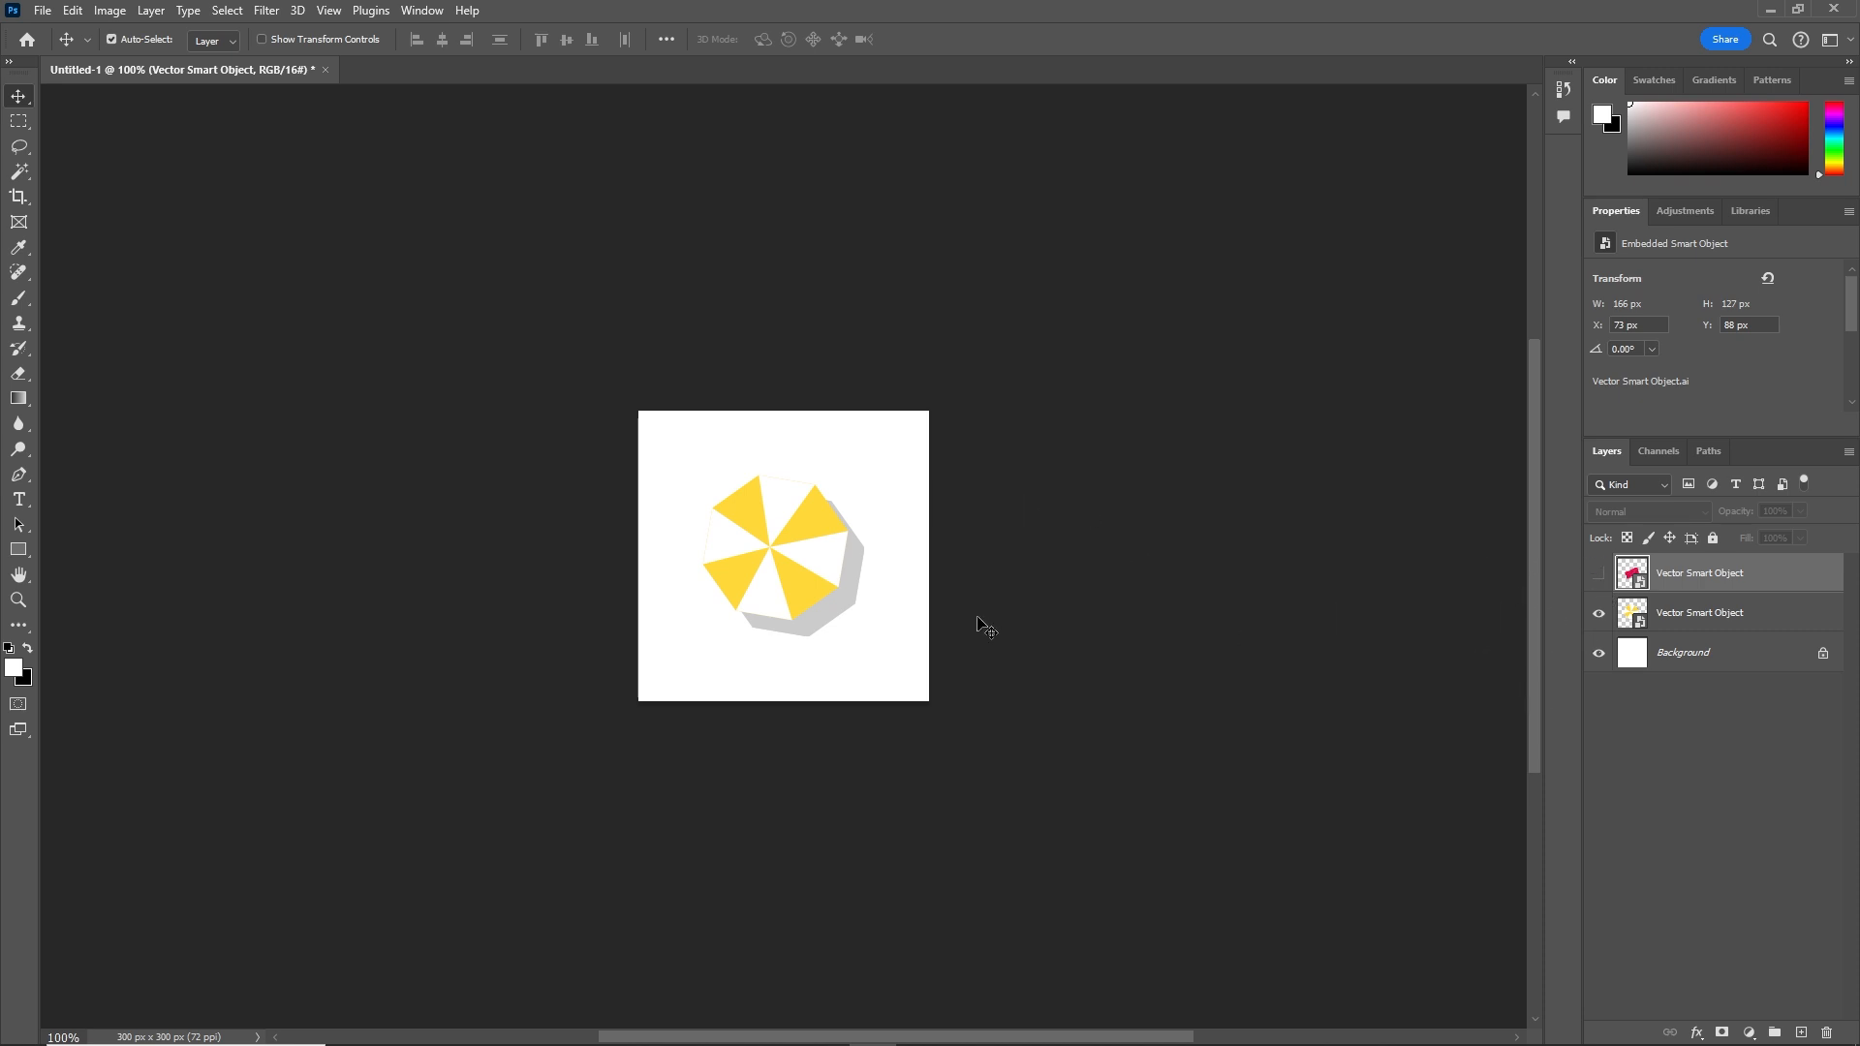
{"action": "left_click", "coordinate": [1600, 654]}
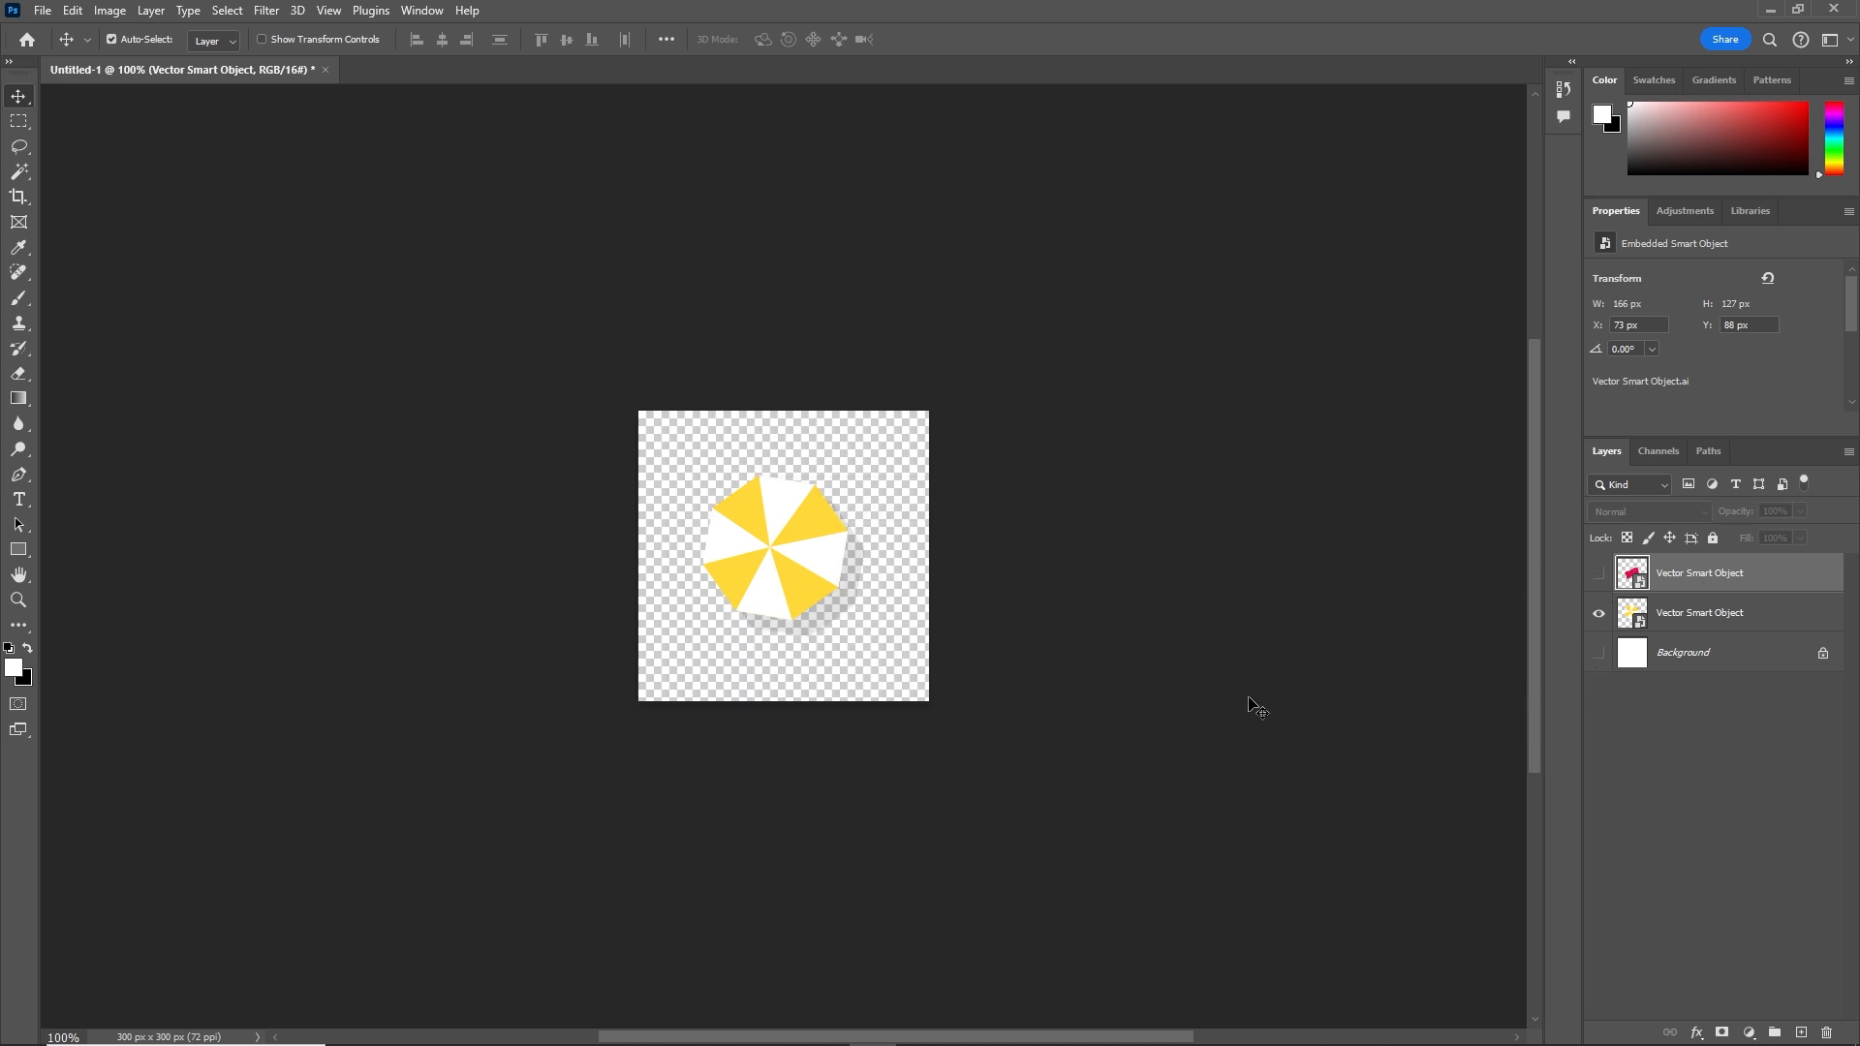
{"action": "key", "text": "c"}
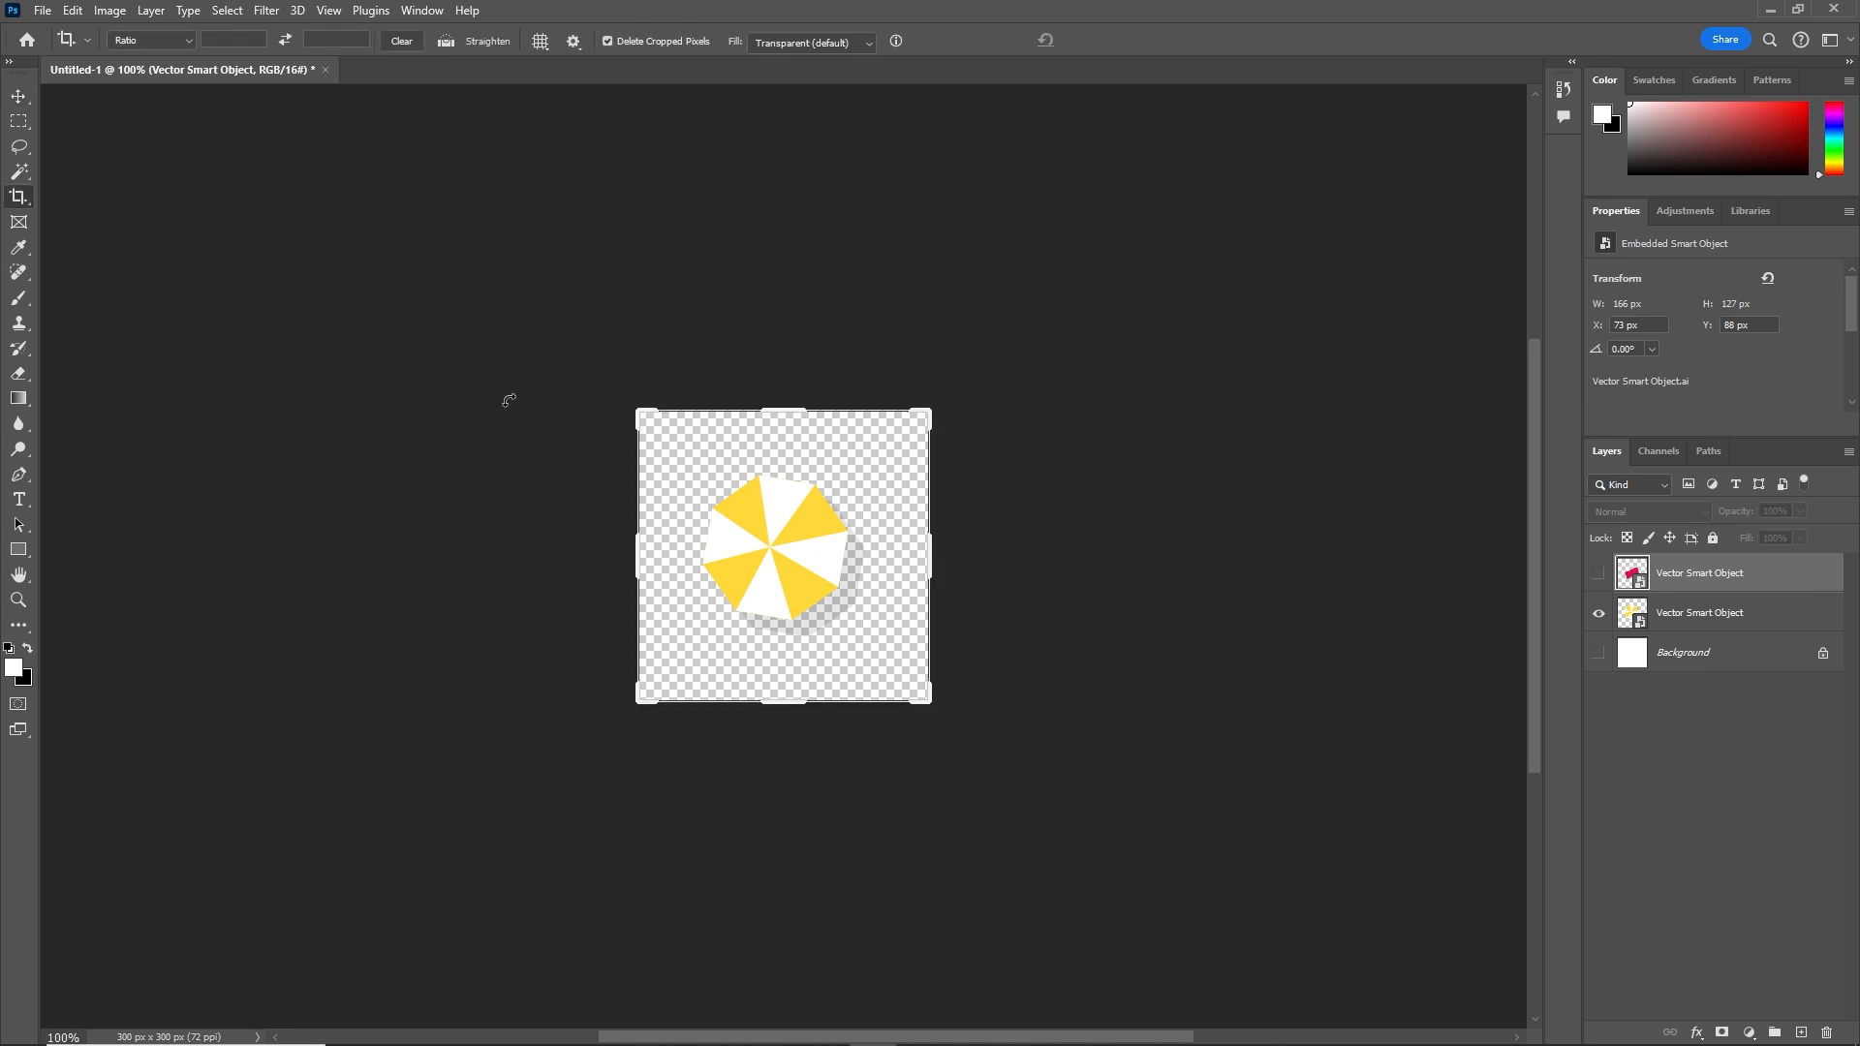
{"action": "right_click", "coordinate": [18, 197]}
{"action": "left_click", "coordinate": [83, 197]}
{"action": "left_click_drag", "start_coordinate": [780, 403], "coordinate": [781, 431]}
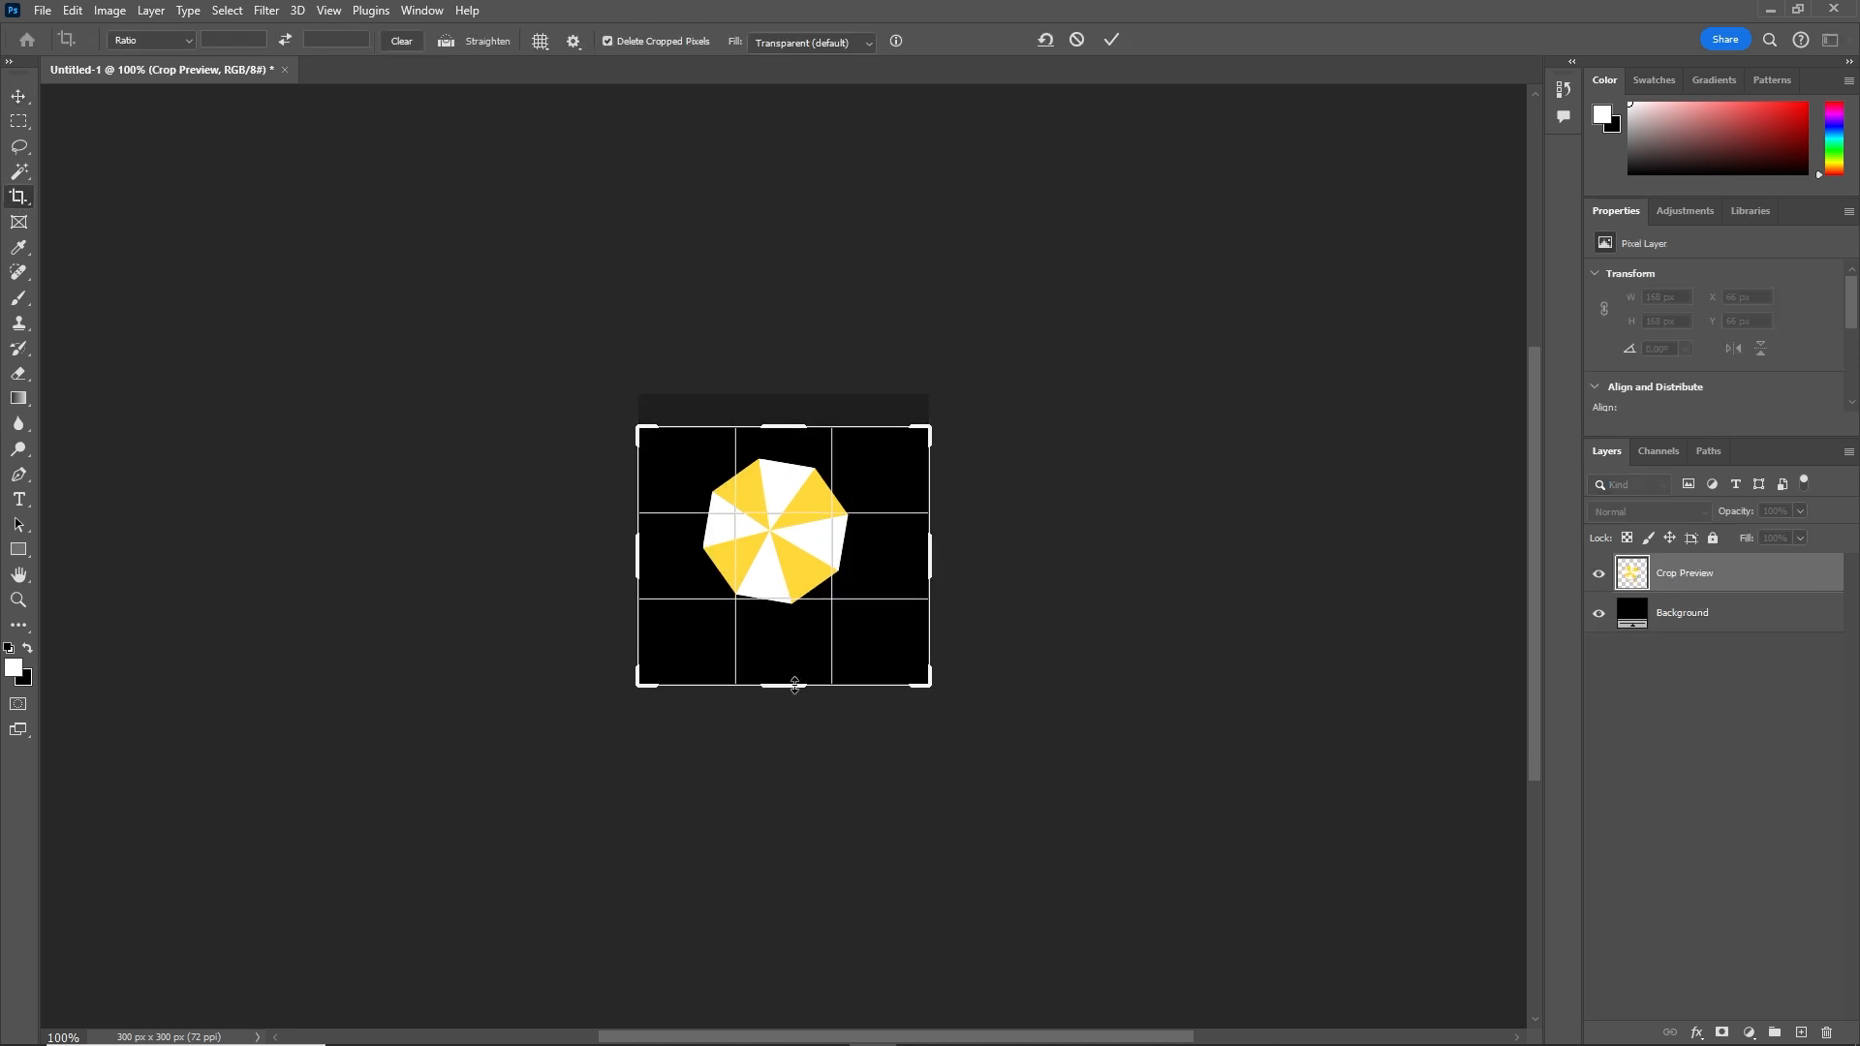
{"action": "left_click_drag", "start_coordinate": [795, 685], "coordinate": [795, 655]}
{"action": "left_click_drag", "start_coordinate": [930, 579], "coordinate": [904, 578]}
{"action": "left_click_drag", "start_coordinate": [664, 565], "coordinate": [689, 560]}
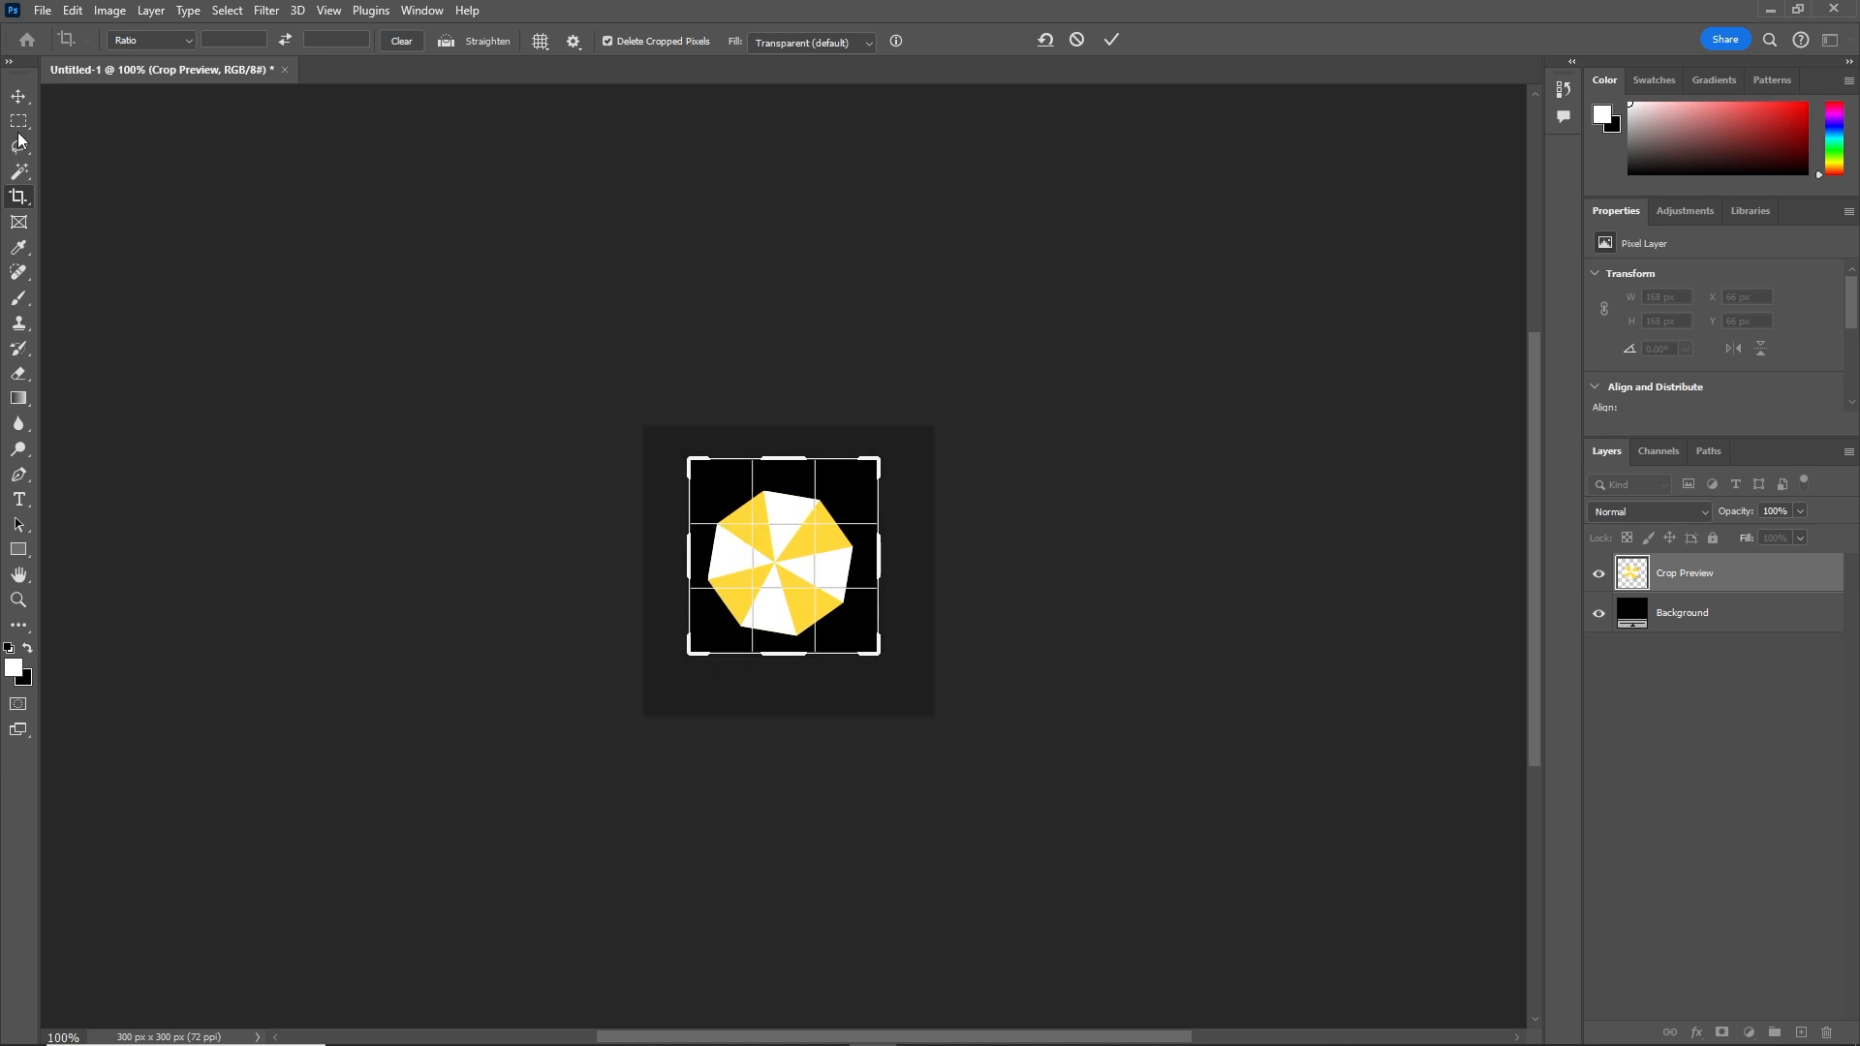
{"action": "left_click", "coordinate": [18, 96]}
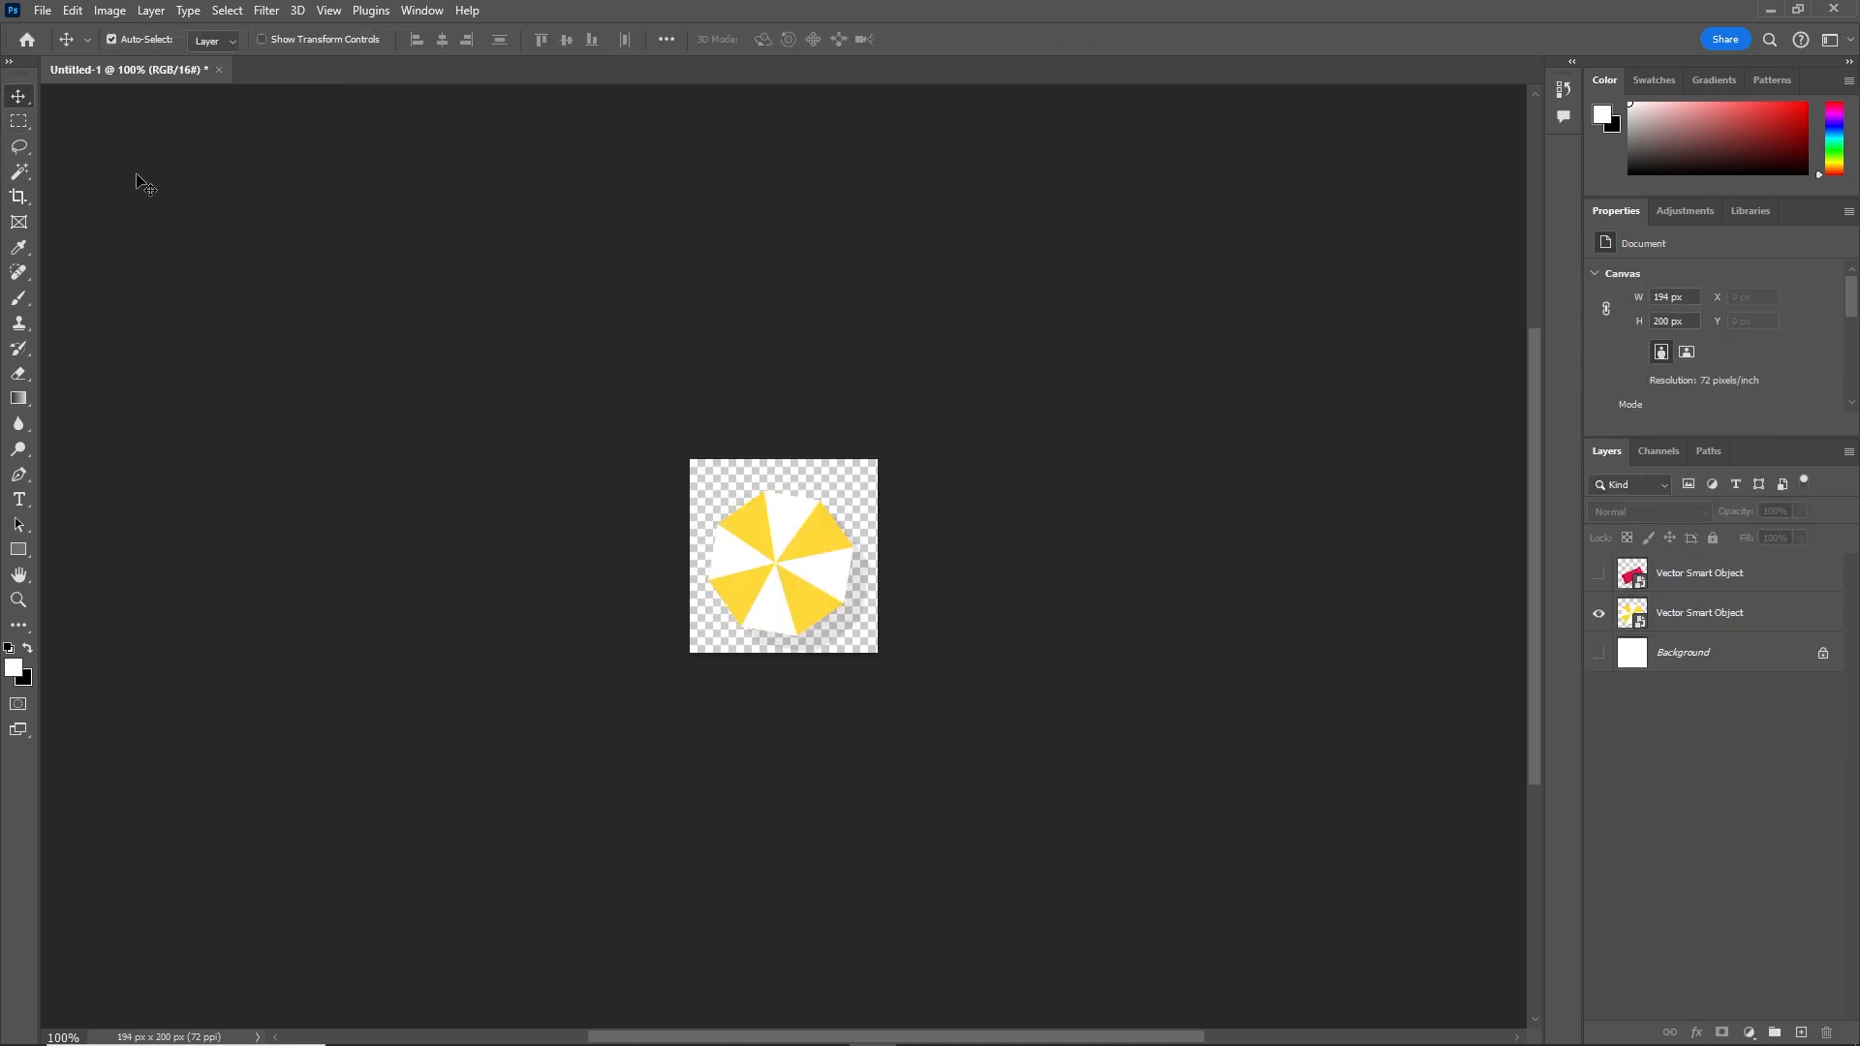
Start exporting the yellow umbrella image with Export As, using PNG as the file format
{"action": "left_click", "coordinate": [42, 11]}
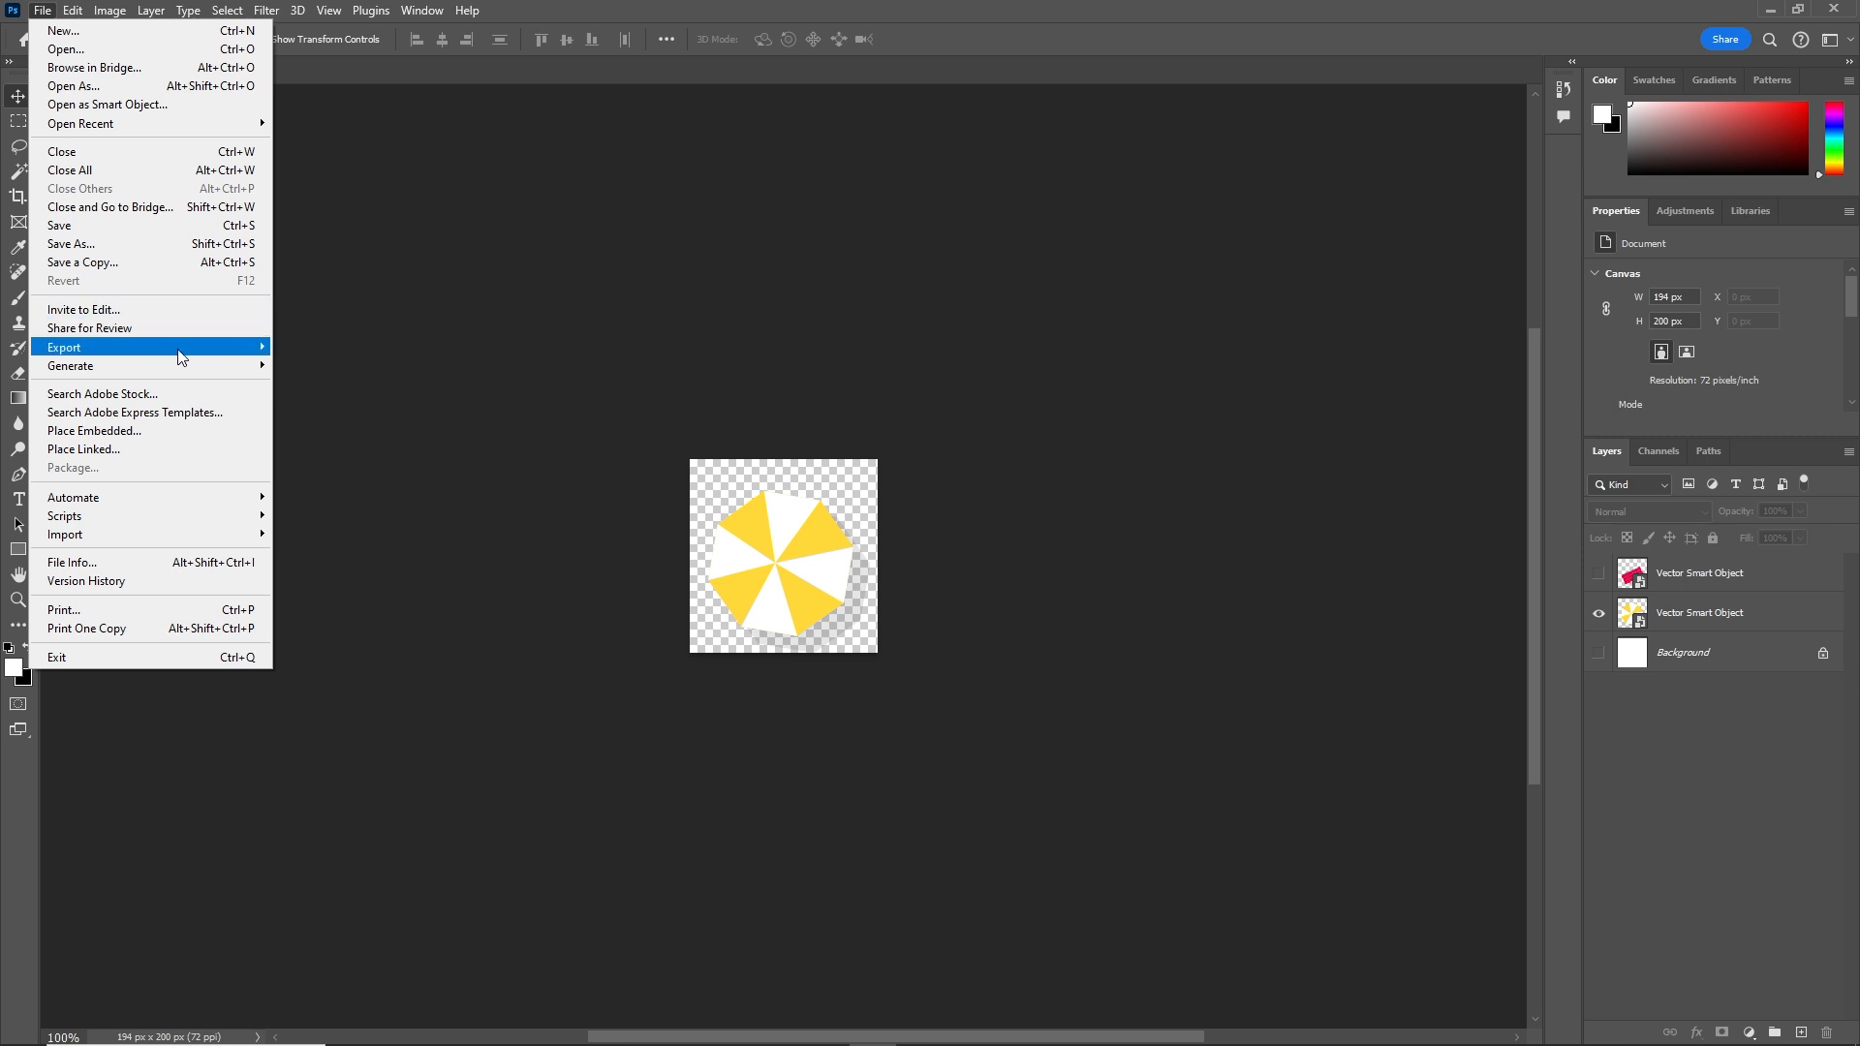
{"action": "mouse_move", "coordinate": [258, 346]}
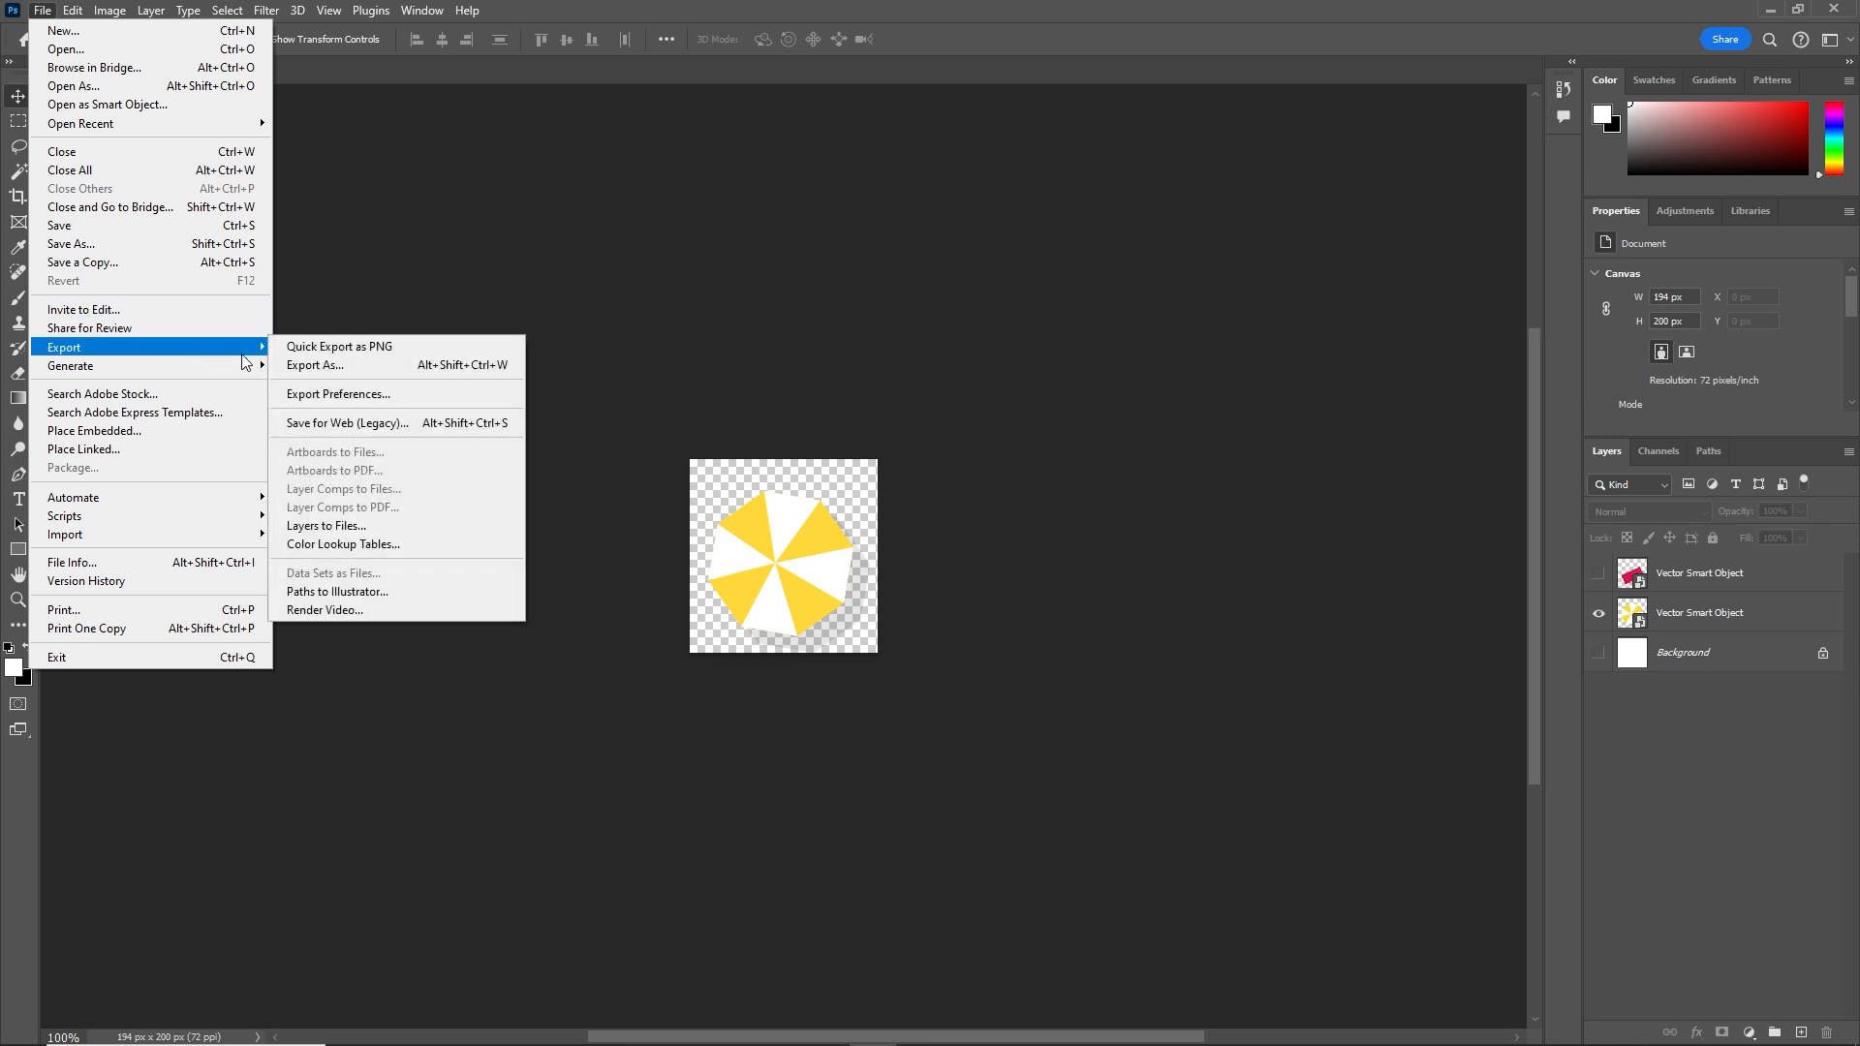
{"action": "left_click", "coordinate": [360, 368]}
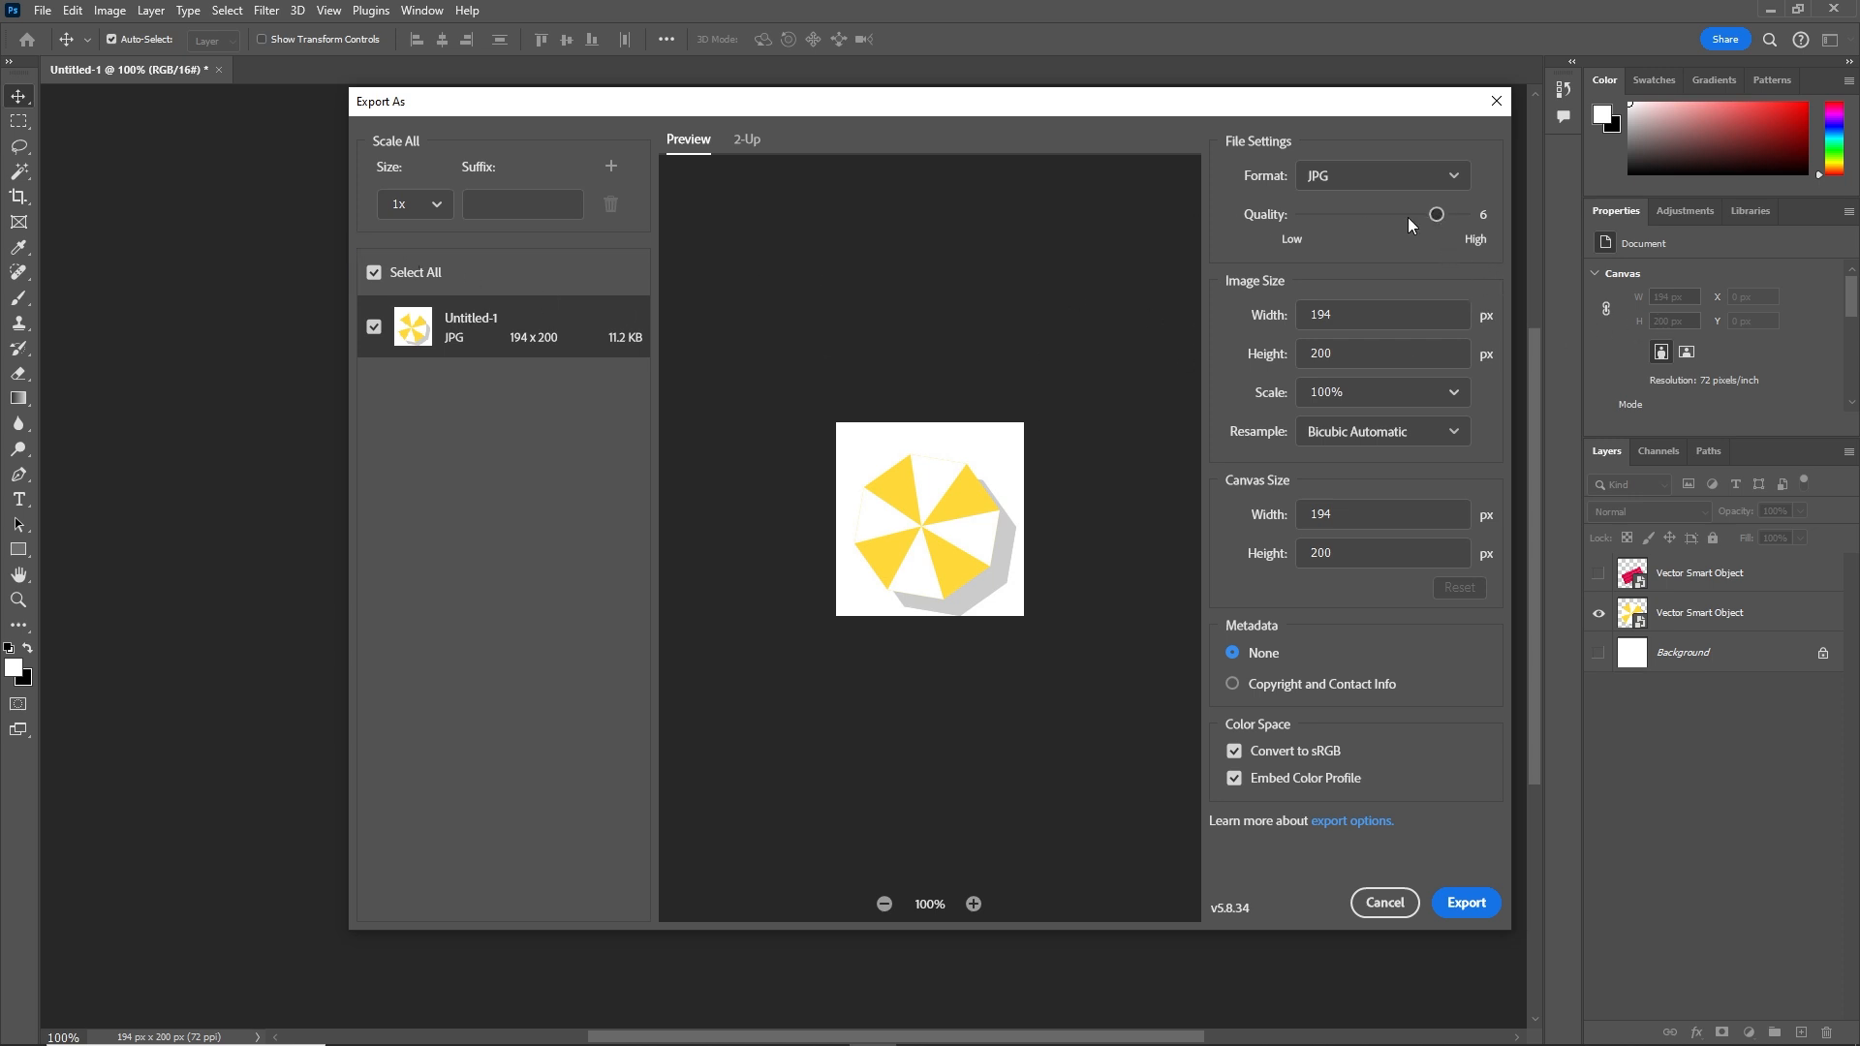
{"action": "left_click", "coordinate": [1449, 178]}
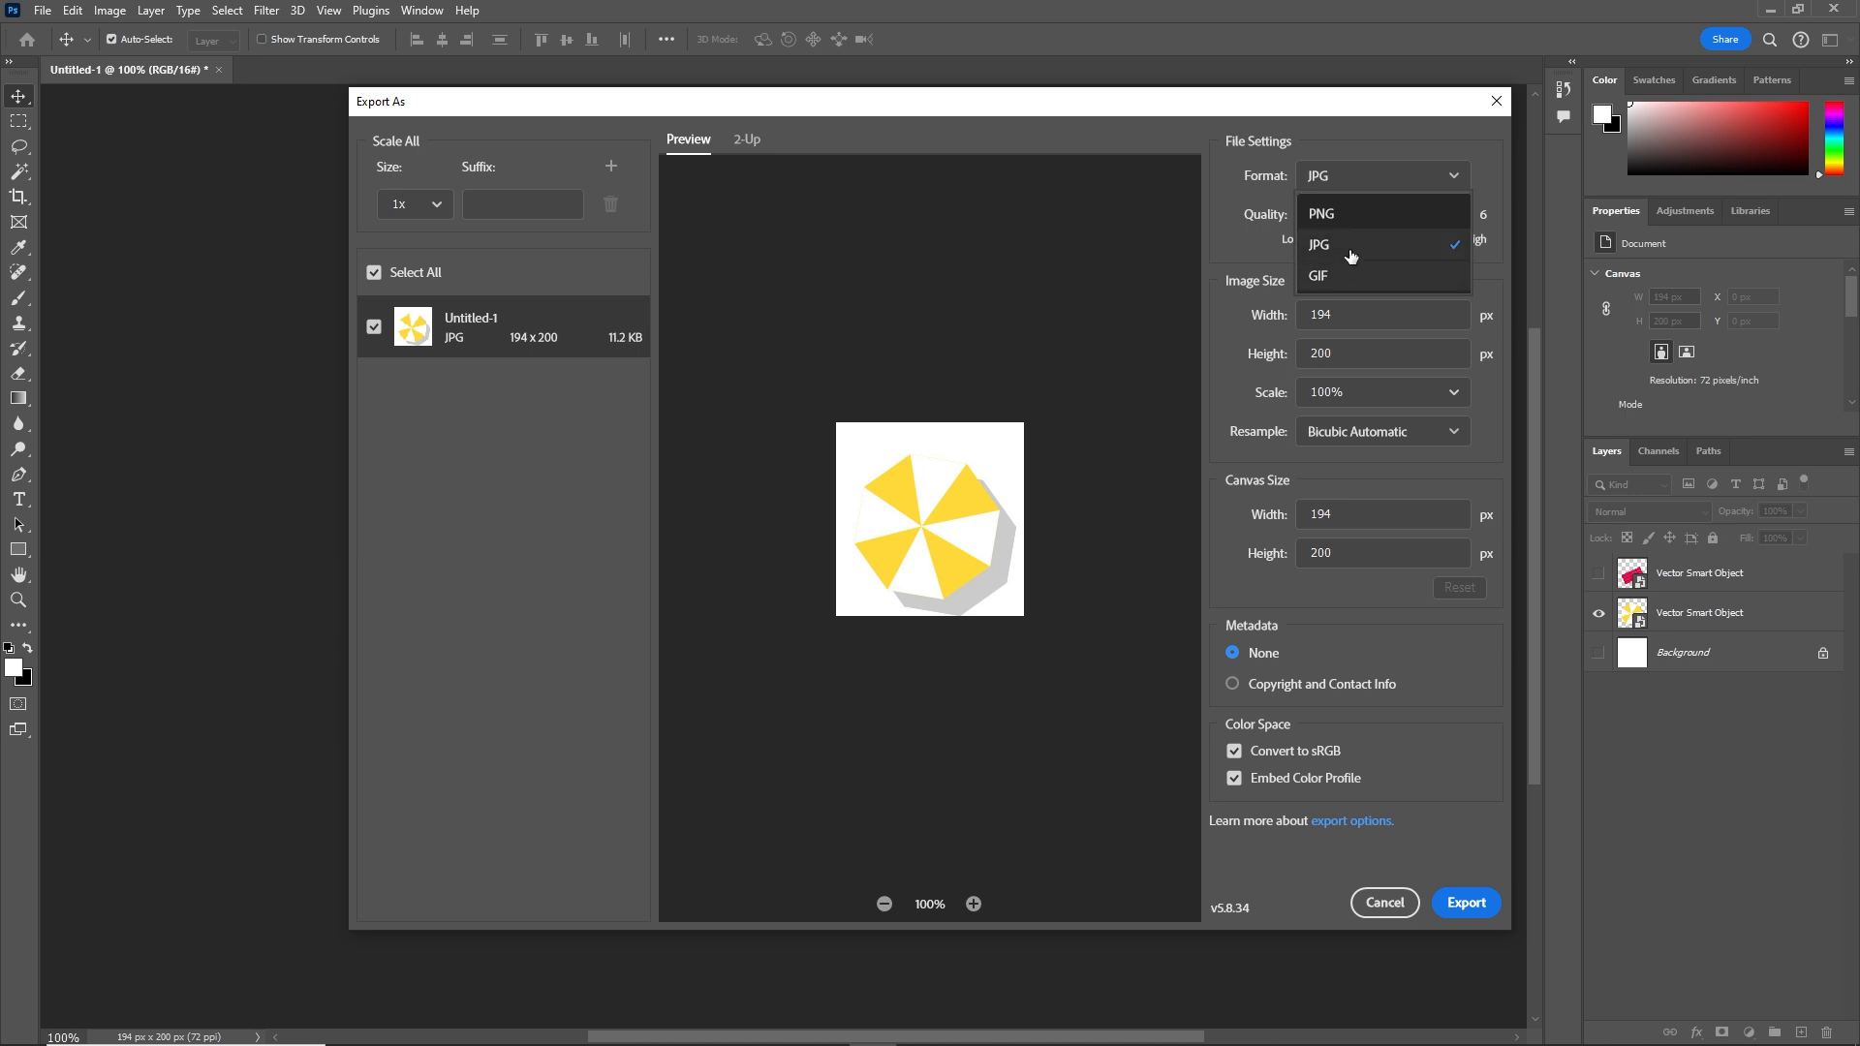
{"action": "left_click", "coordinate": [1350, 217]}
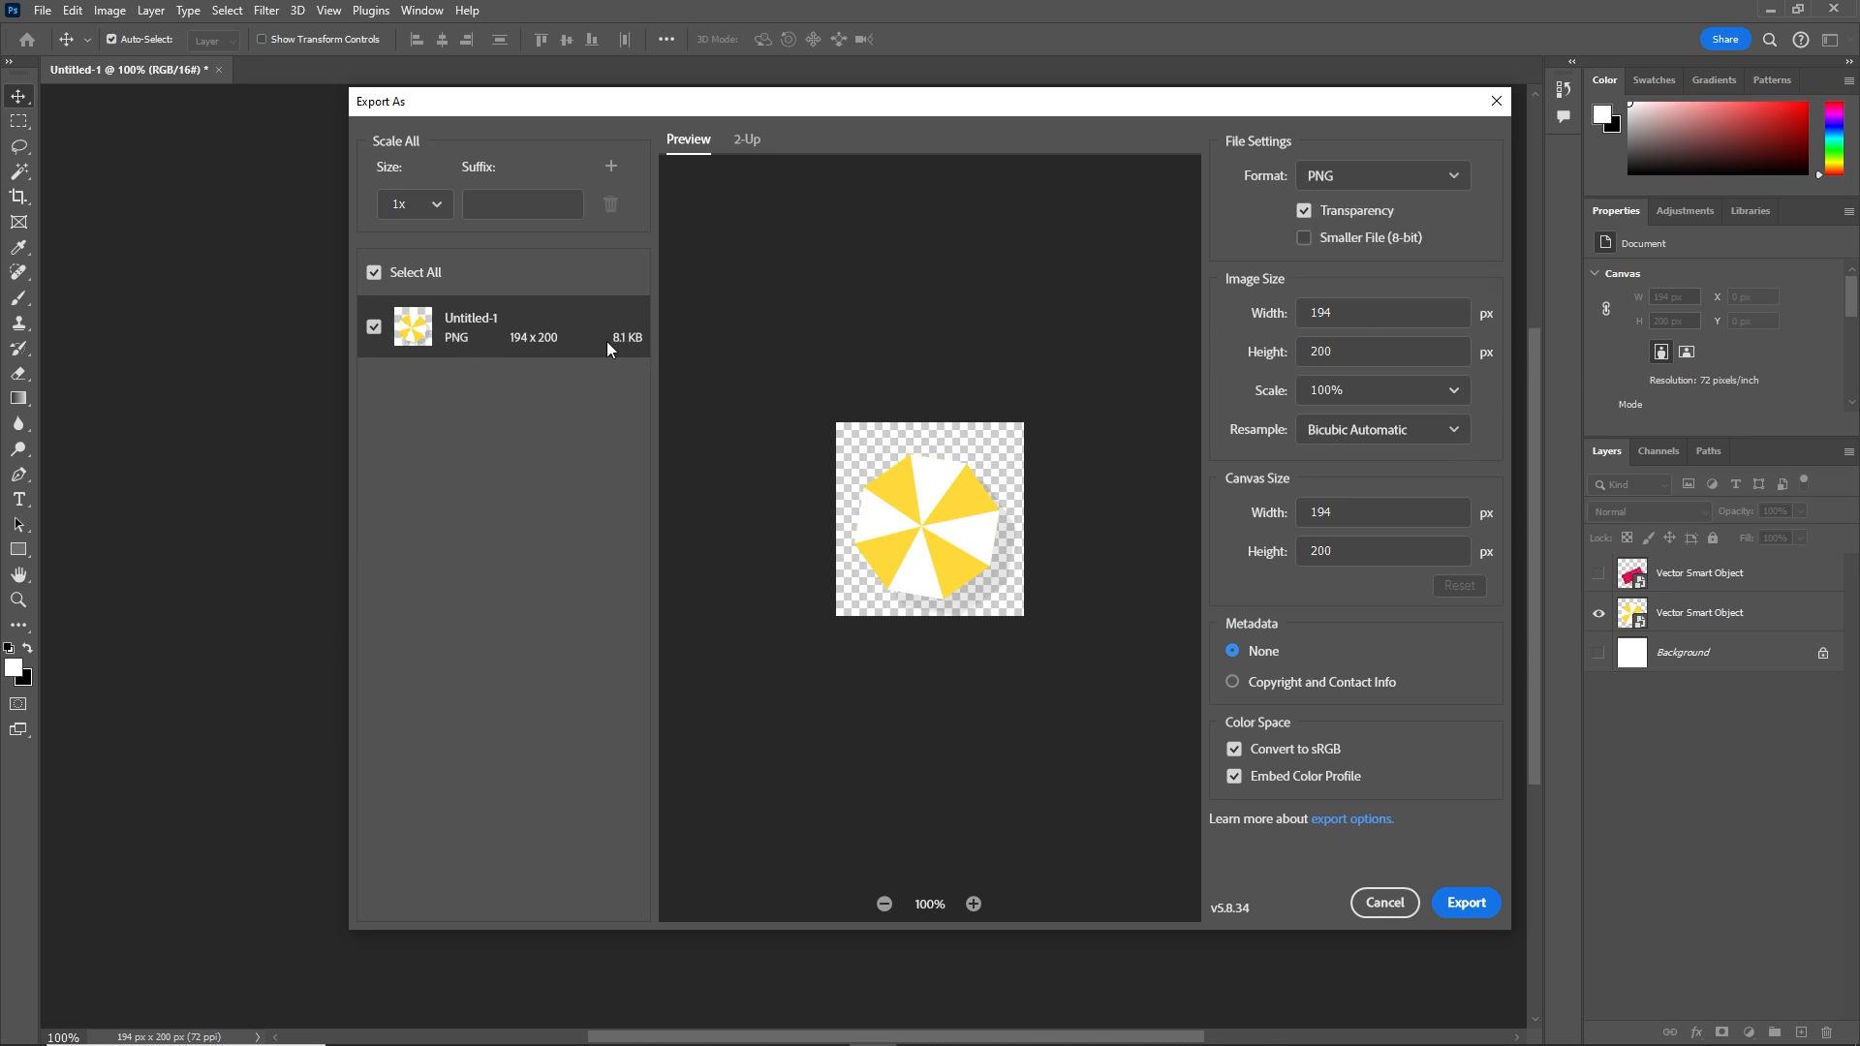
{"action": "left_click", "coordinate": [1465, 902]}
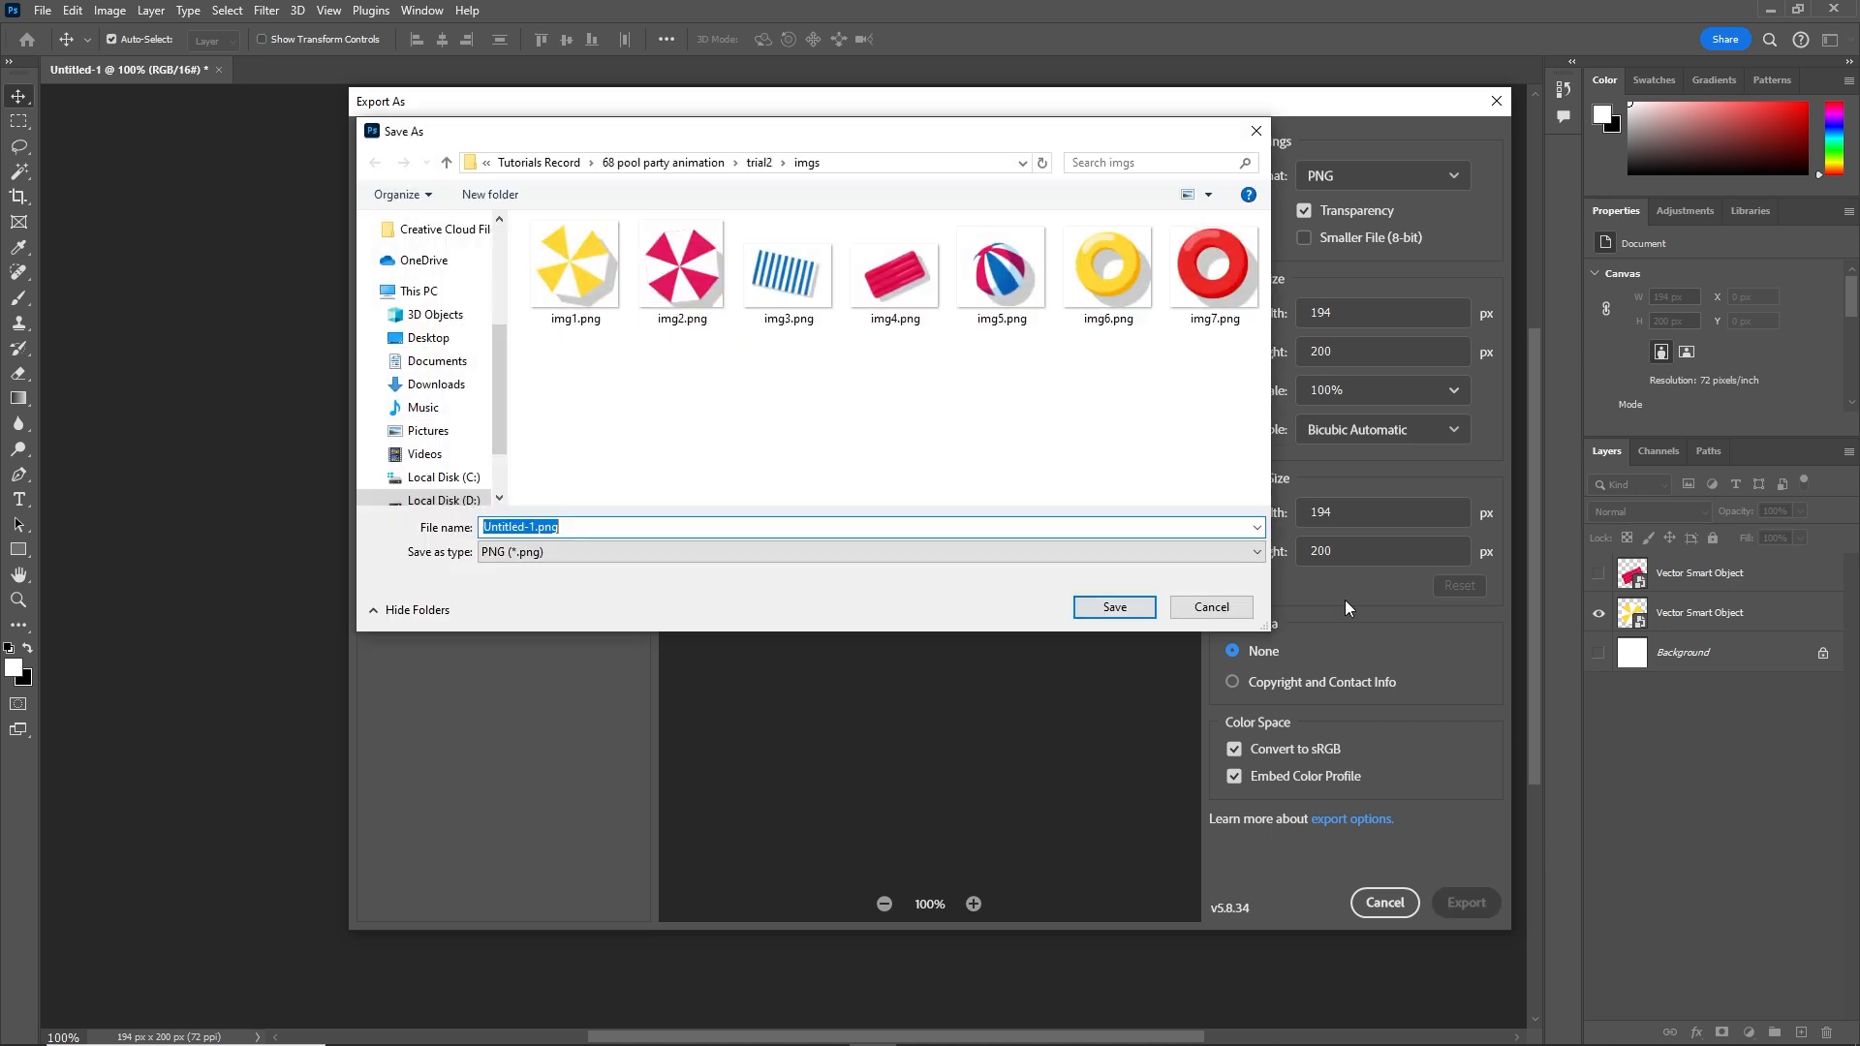
Create a folder named imgs inside the tutorial folder of 68 pool party animation for the exported image
{"action": "left_click", "coordinate": [678, 162]}
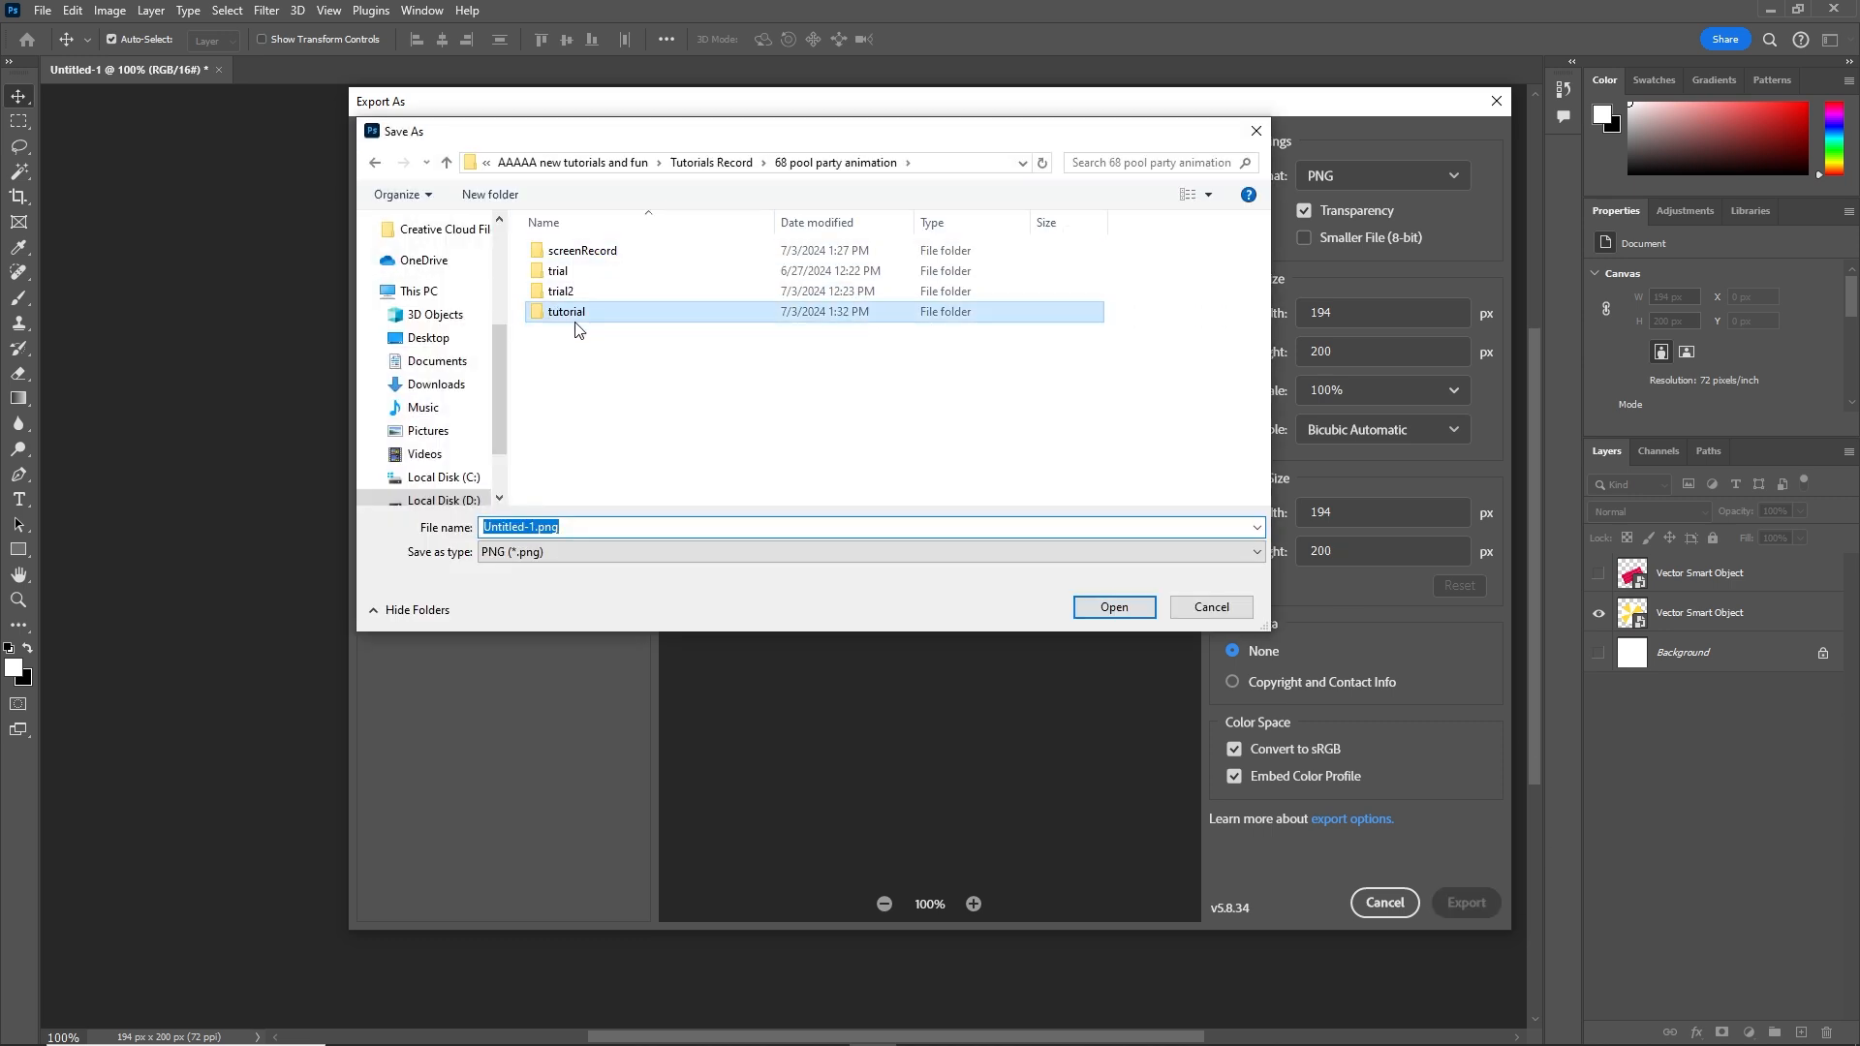
{"action": "double_click", "coordinate": [574, 314]}
{"action": "right_click", "coordinate": [561, 346]}
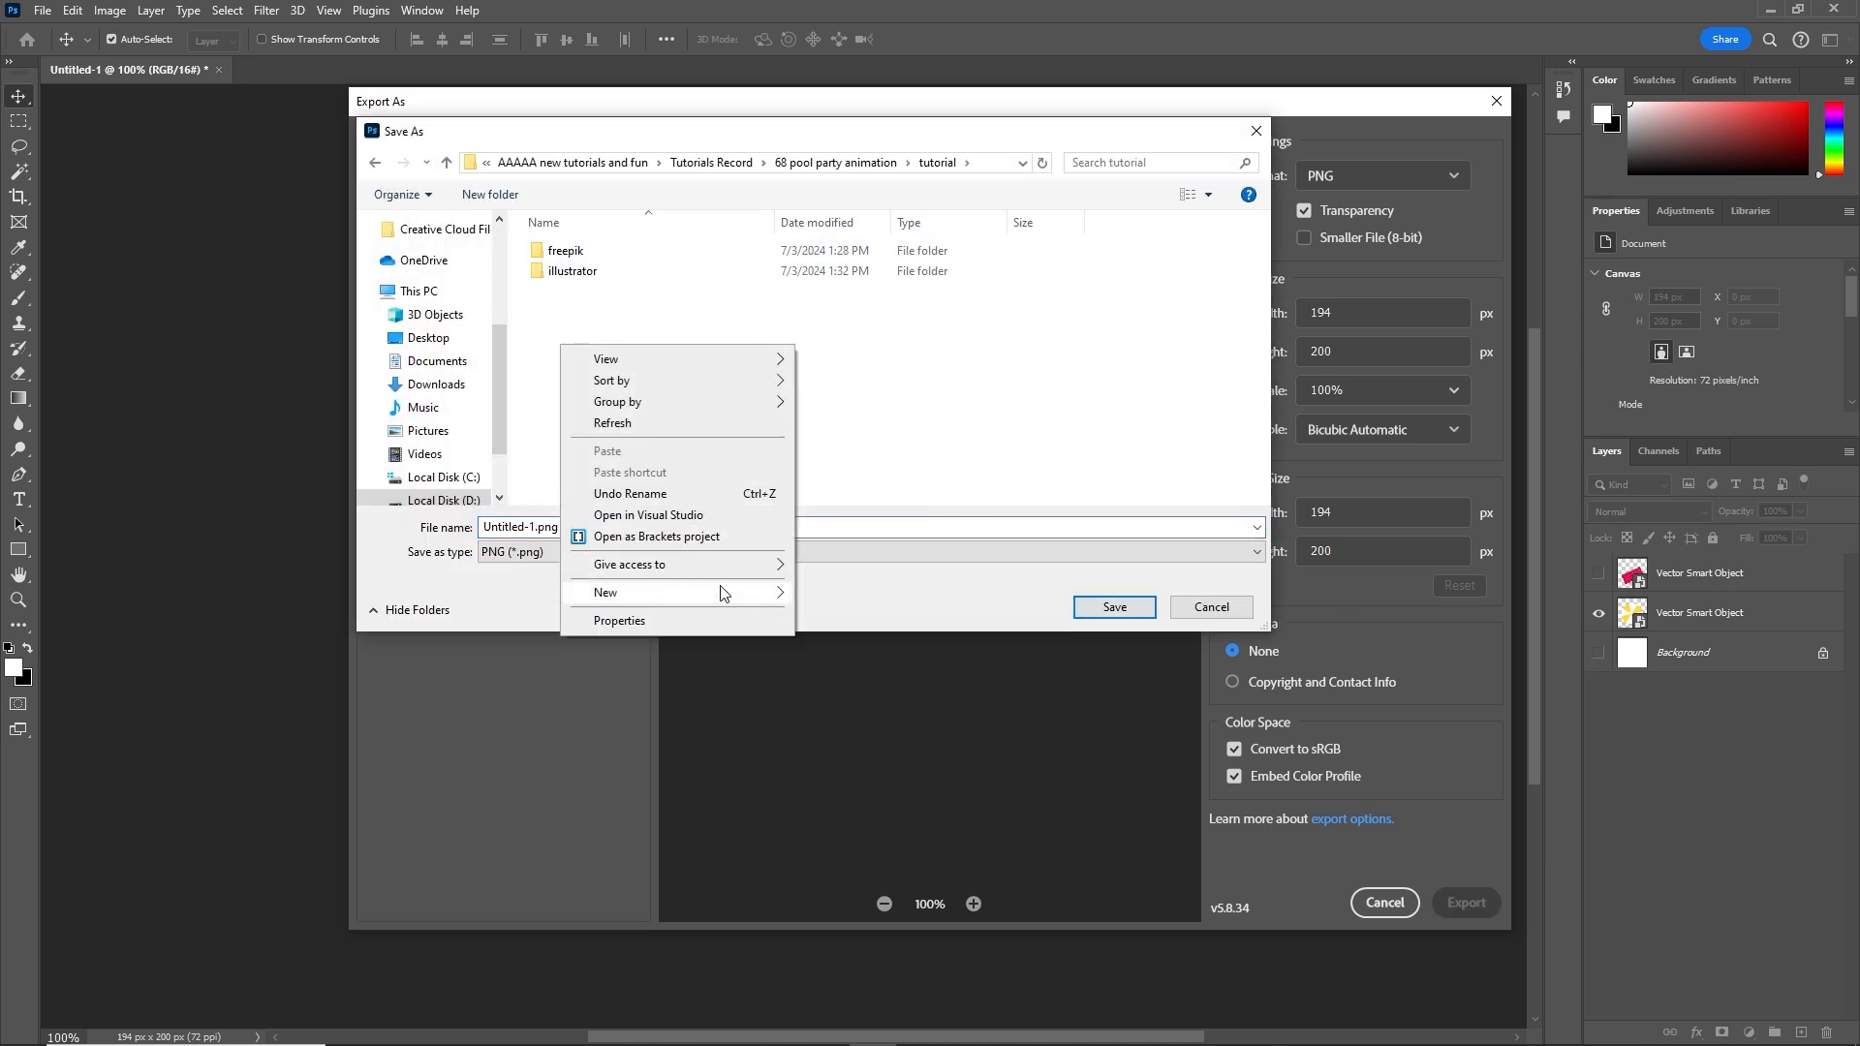
{"action": "mouse_move", "coordinate": [717, 592]}
{"action": "left_click", "coordinate": [845, 599]}
{"action": "type", "text": "imgs"}
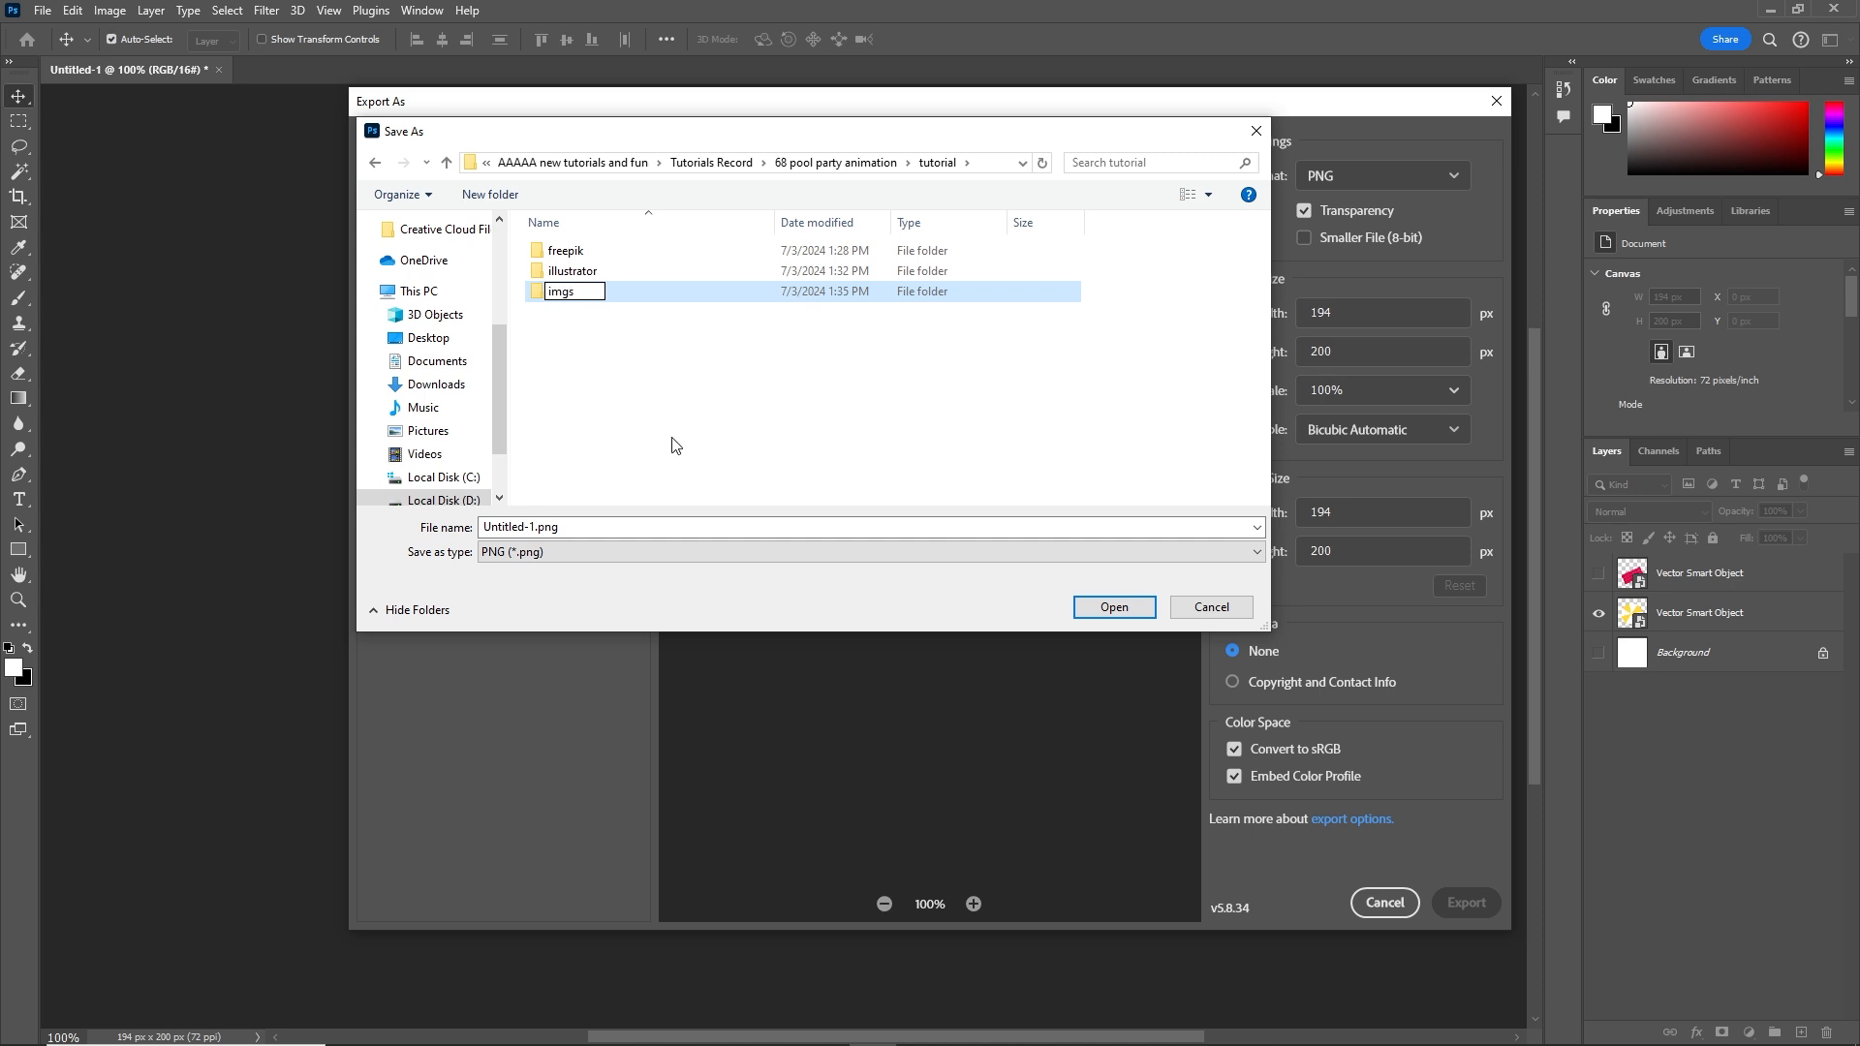
{"action": "key", "text": "Return"}
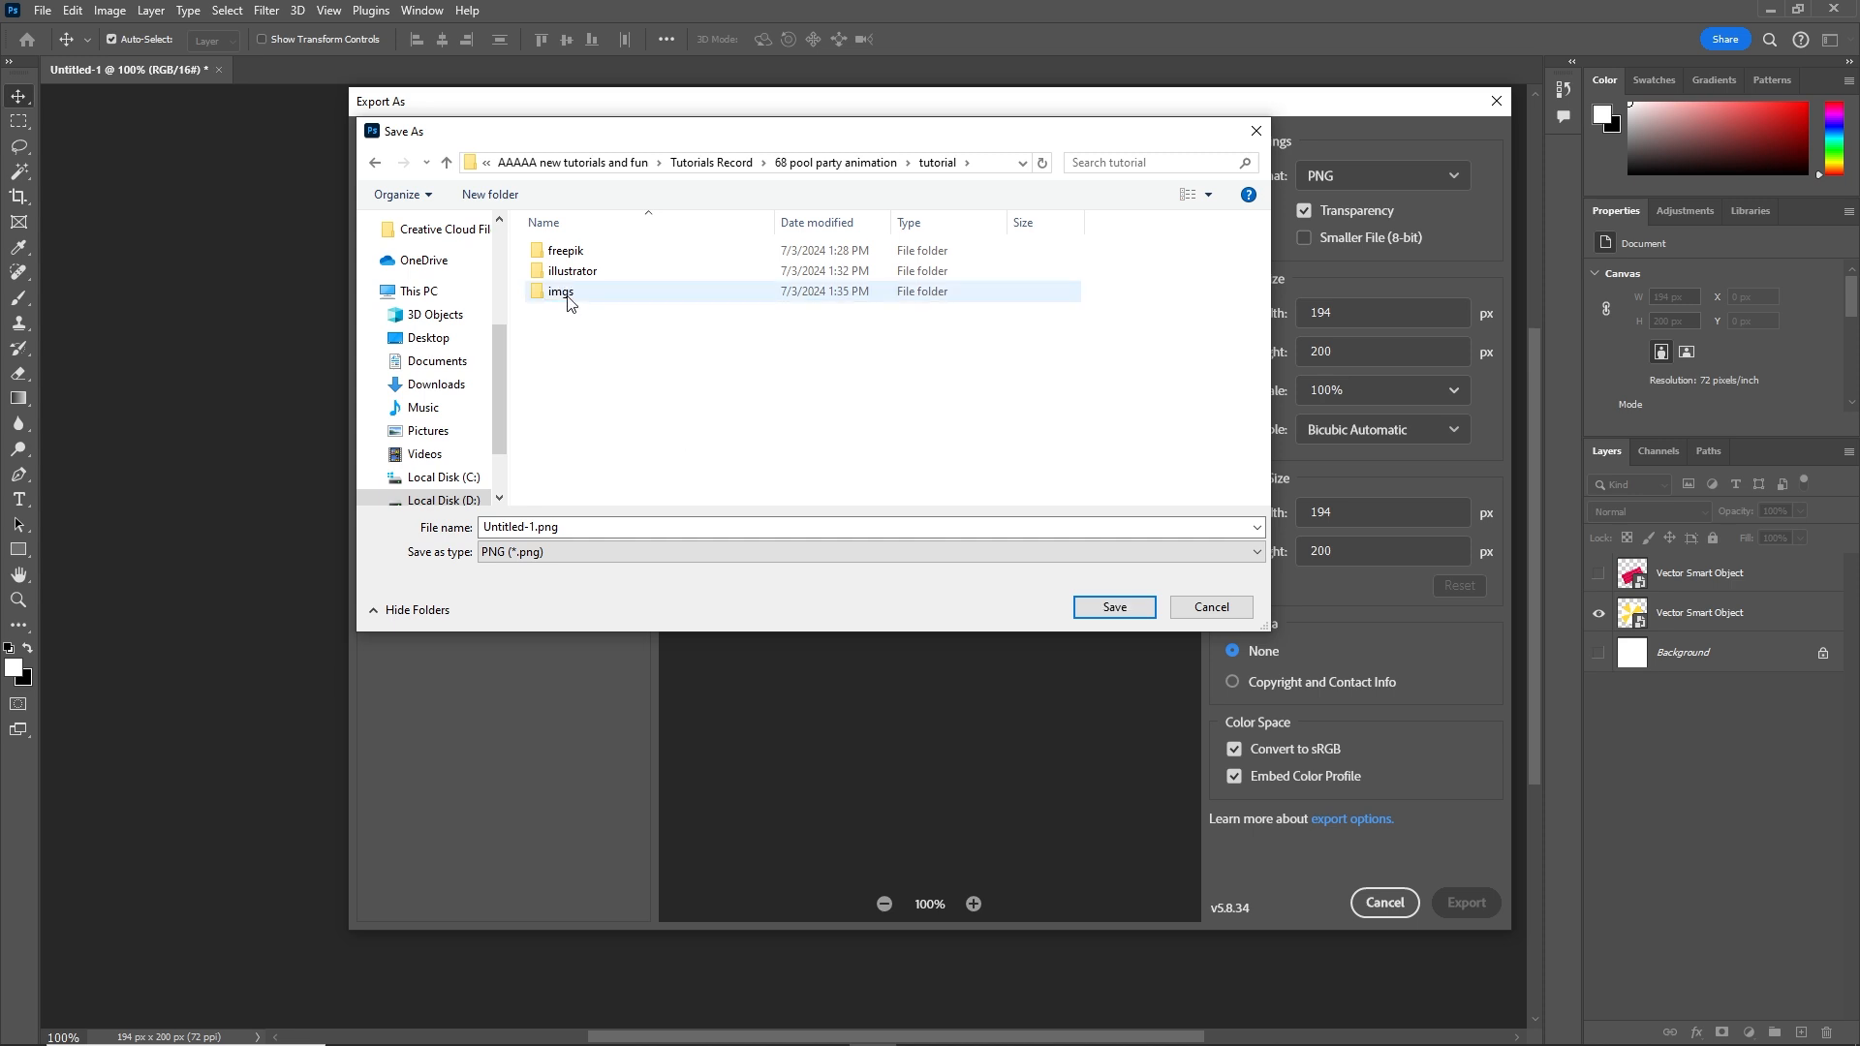
Save the exported umbrella PNG as img1 in the imgs folder
{"action": "double_click", "coordinate": [560, 291]}
{"action": "left_click", "coordinate": [584, 529]}
{"action": "type", "text": "img1"}
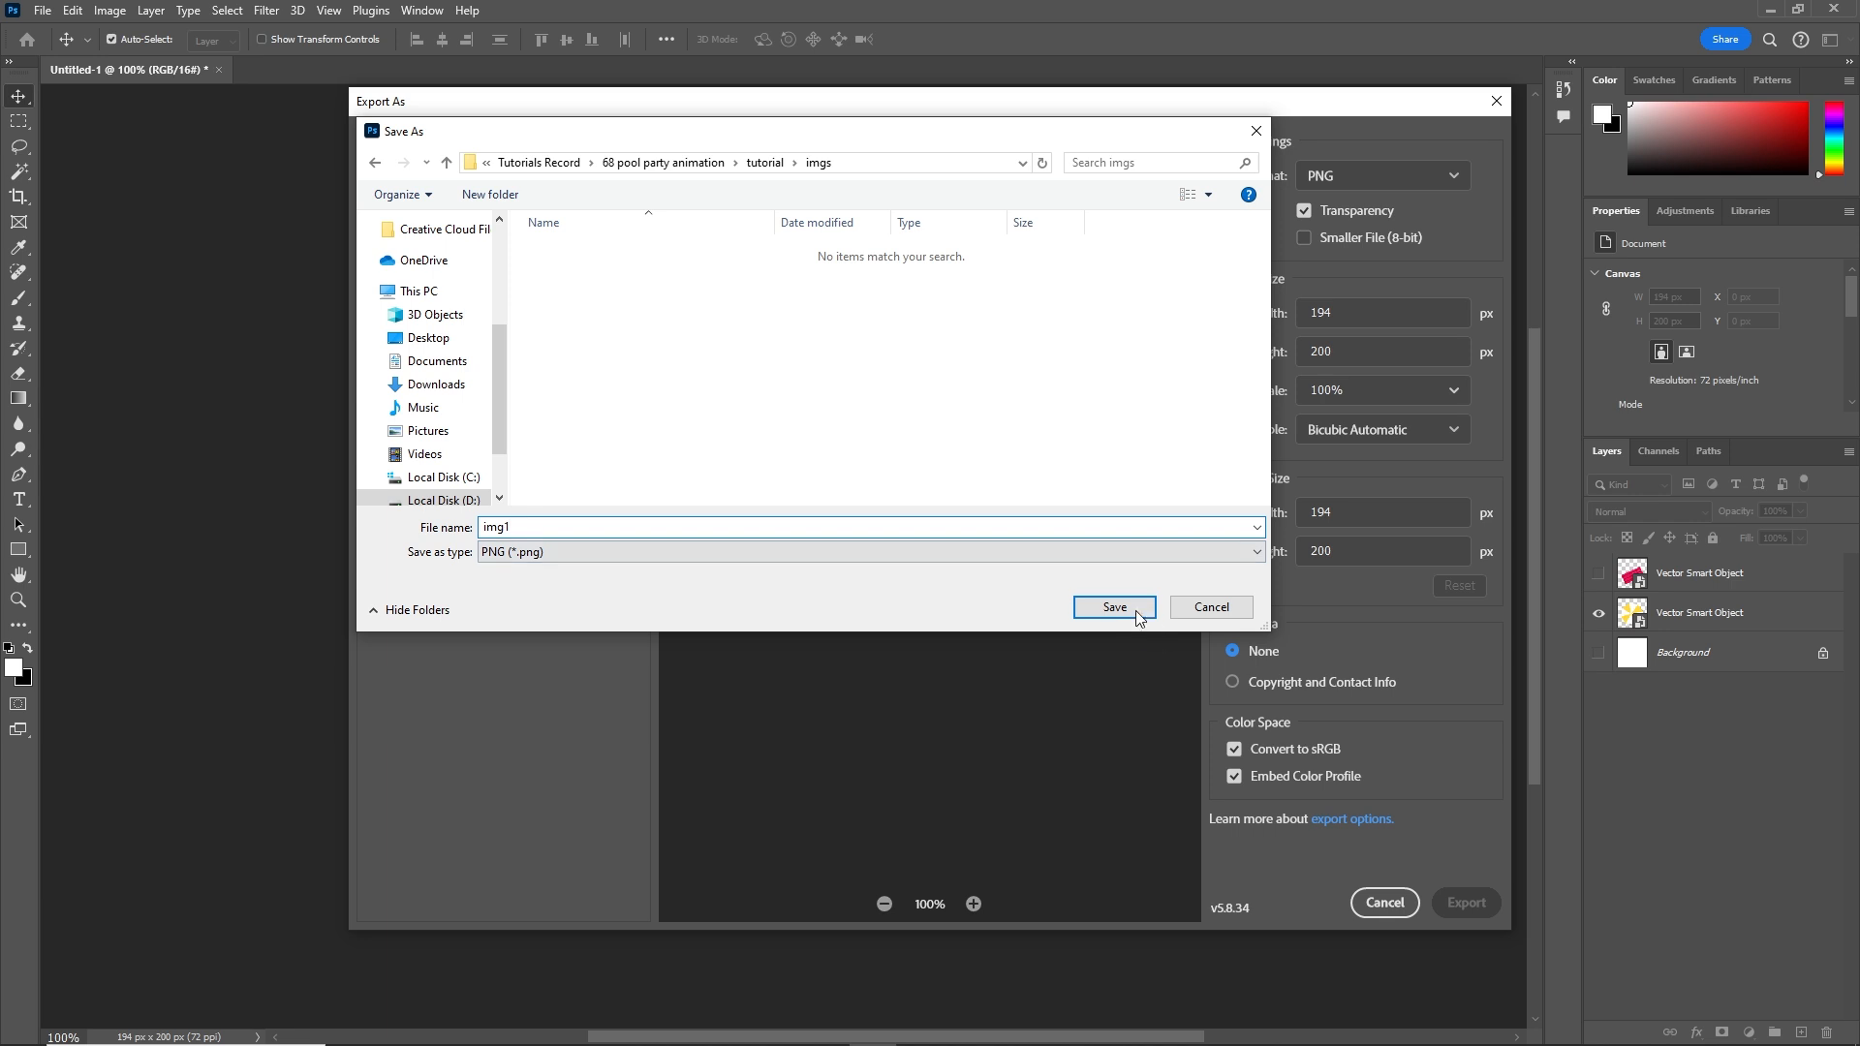
{"action": "left_click", "coordinate": [1114, 607]}
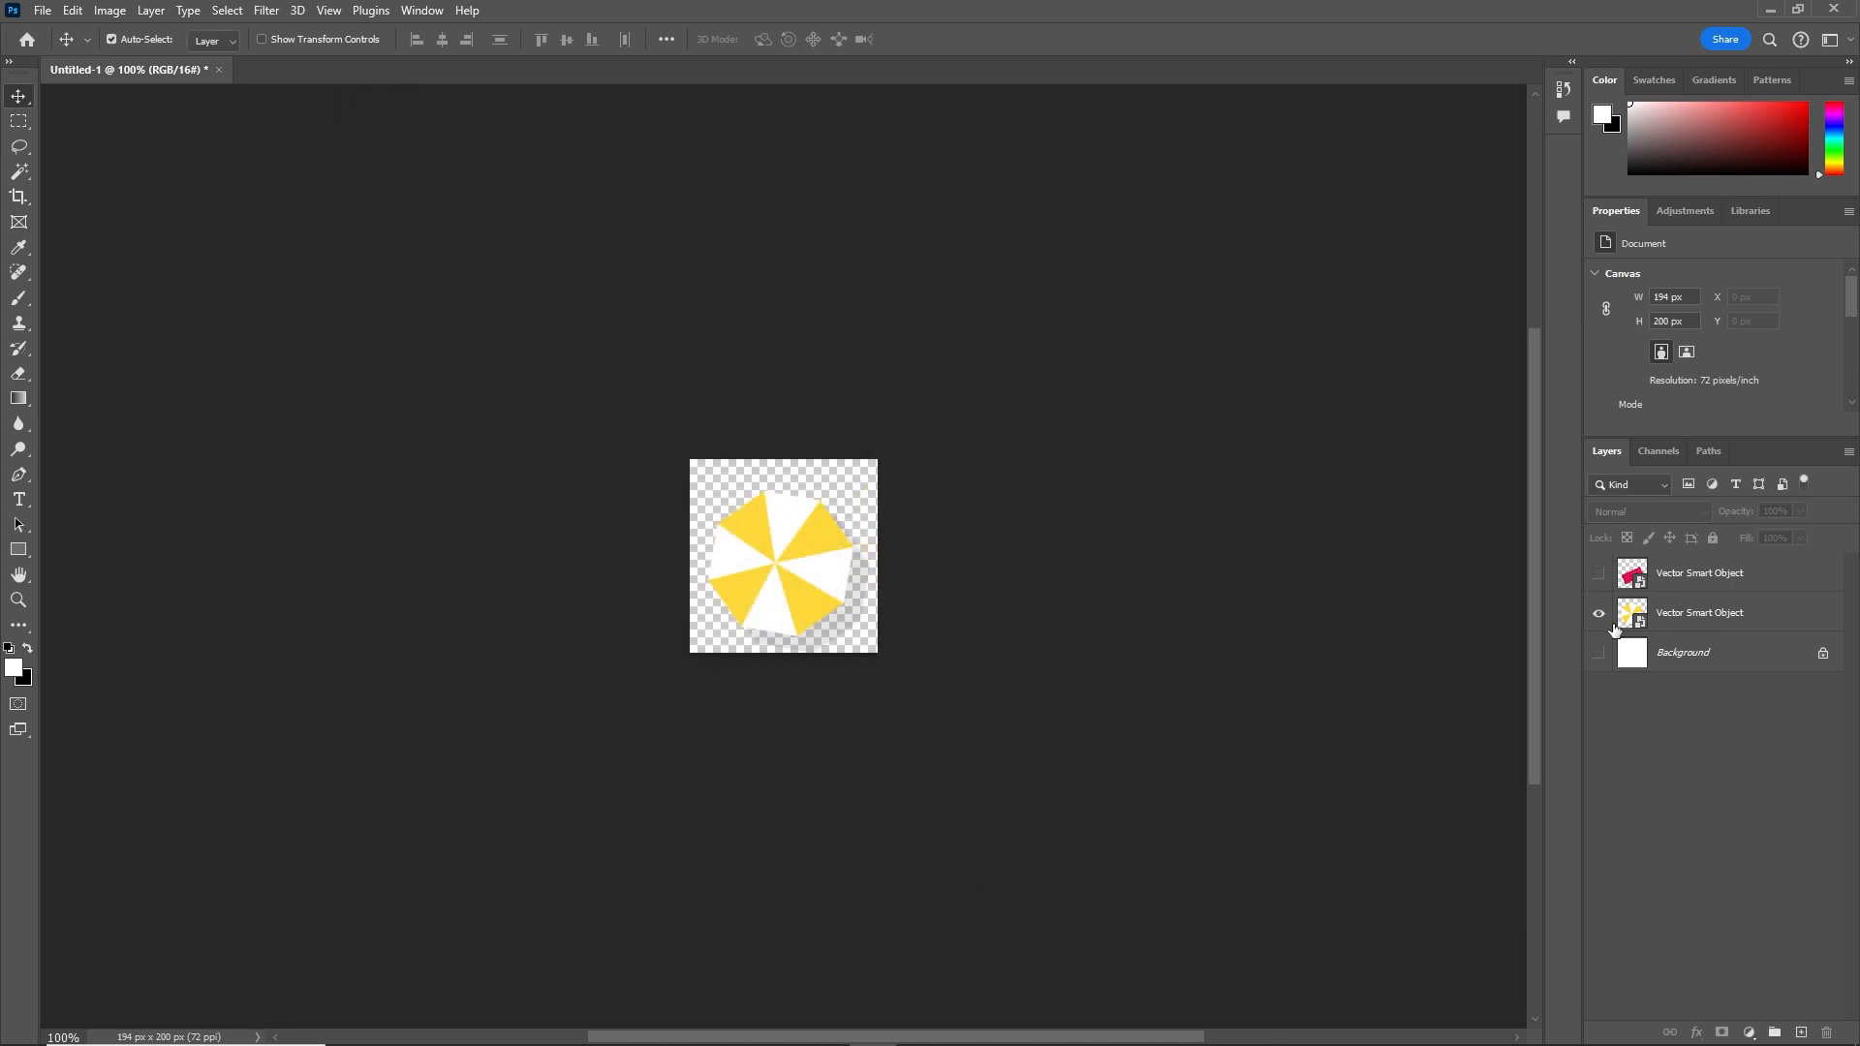
Show the pink mattress layer instead of the yellow umbrella layer and check how it fits the crop frame
{"action": "left_click", "coordinate": [1598, 613]}
{"action": "left_click", "coordinate": [1599, 575]}
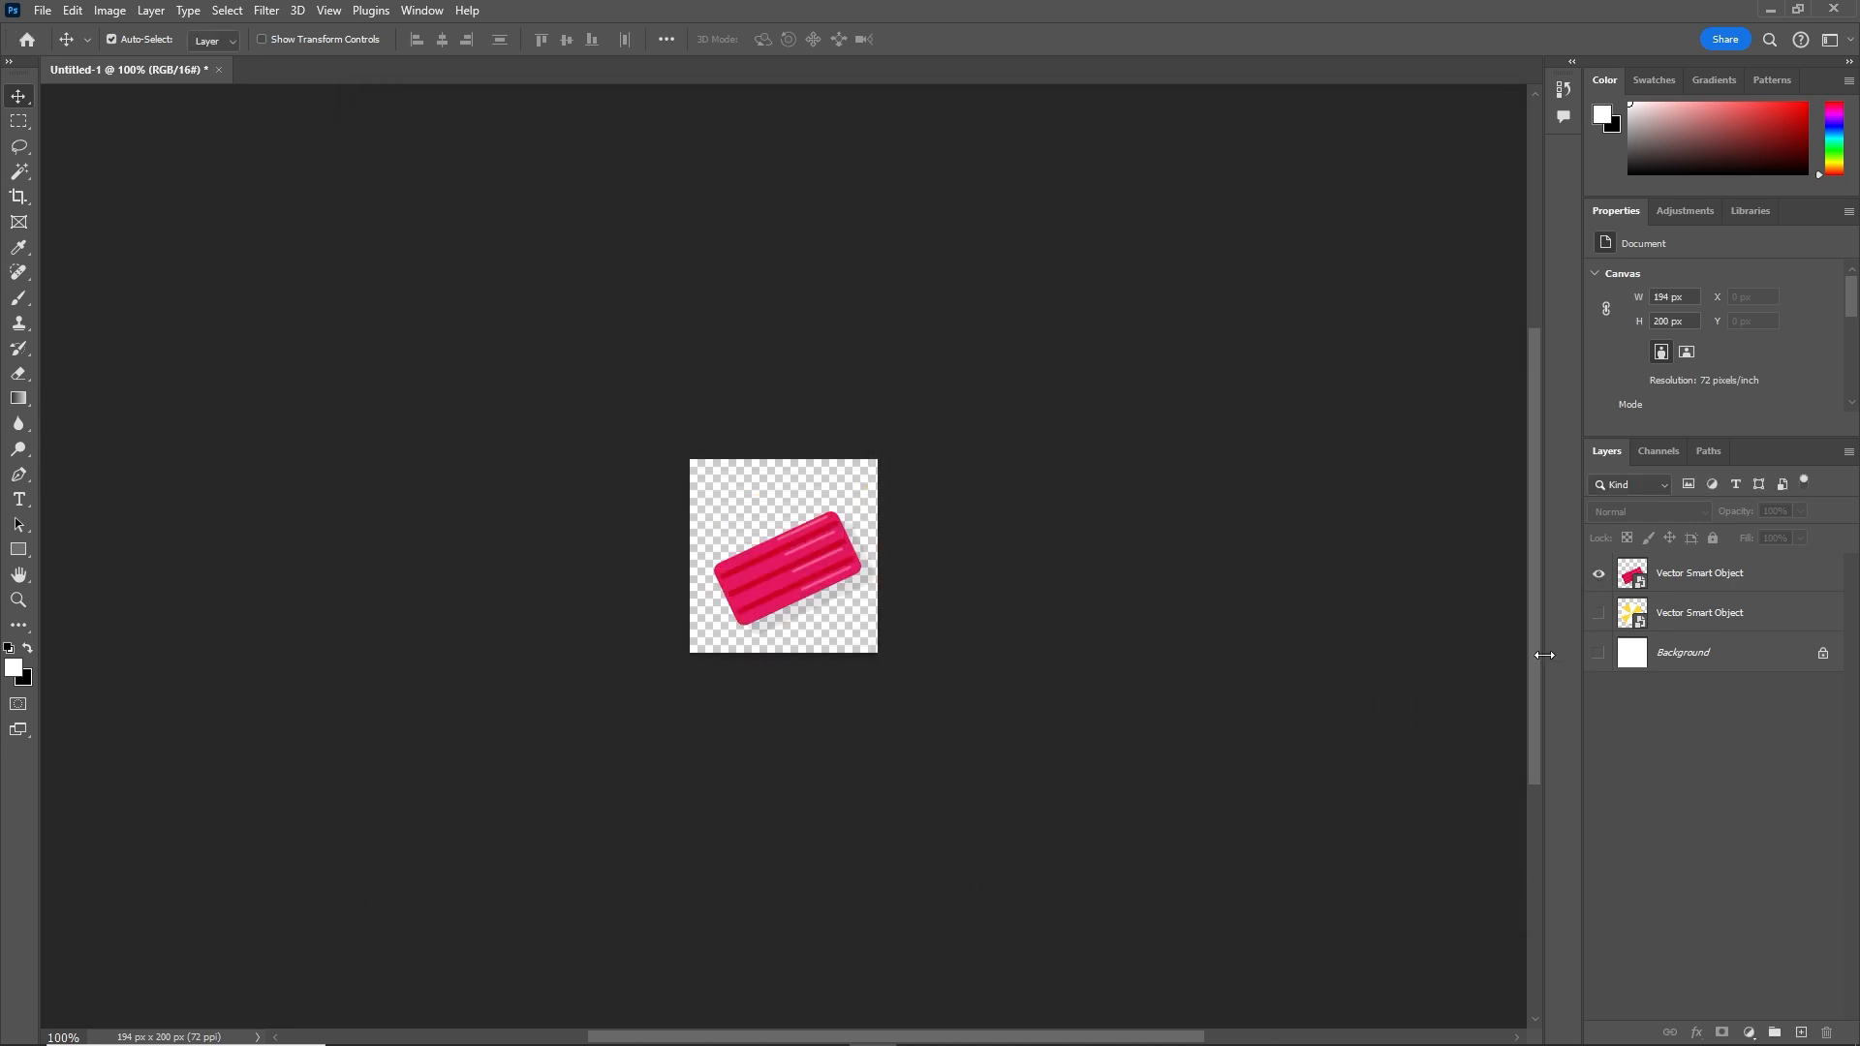
{"action": "key", "text": "c"}
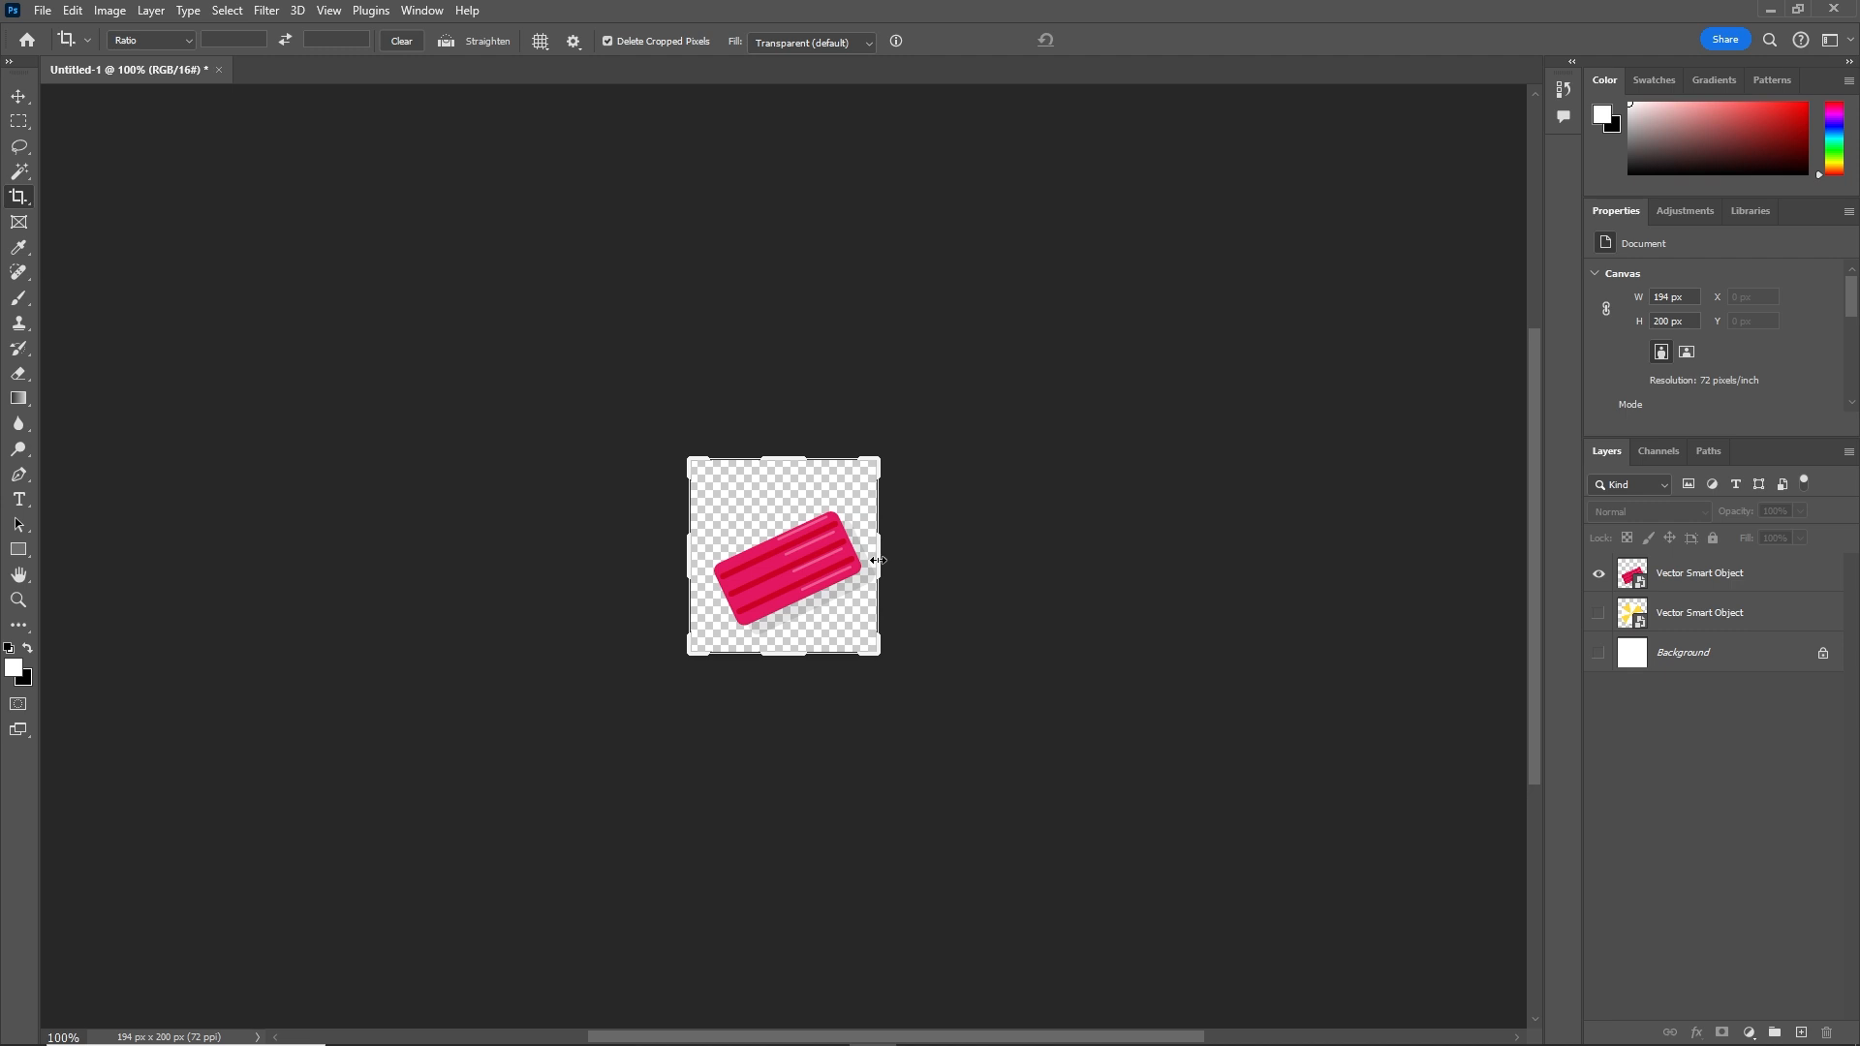
{"action": "mouse_move", "coordinate": [878, 560]}
{"action": "left_mouse_down"}
{"action": "mouse_move", "coordinate": [955, 561]}
{"action": "mouse_move", "coordinate": [880, 559]}
{"action": "left_mouse_up"}
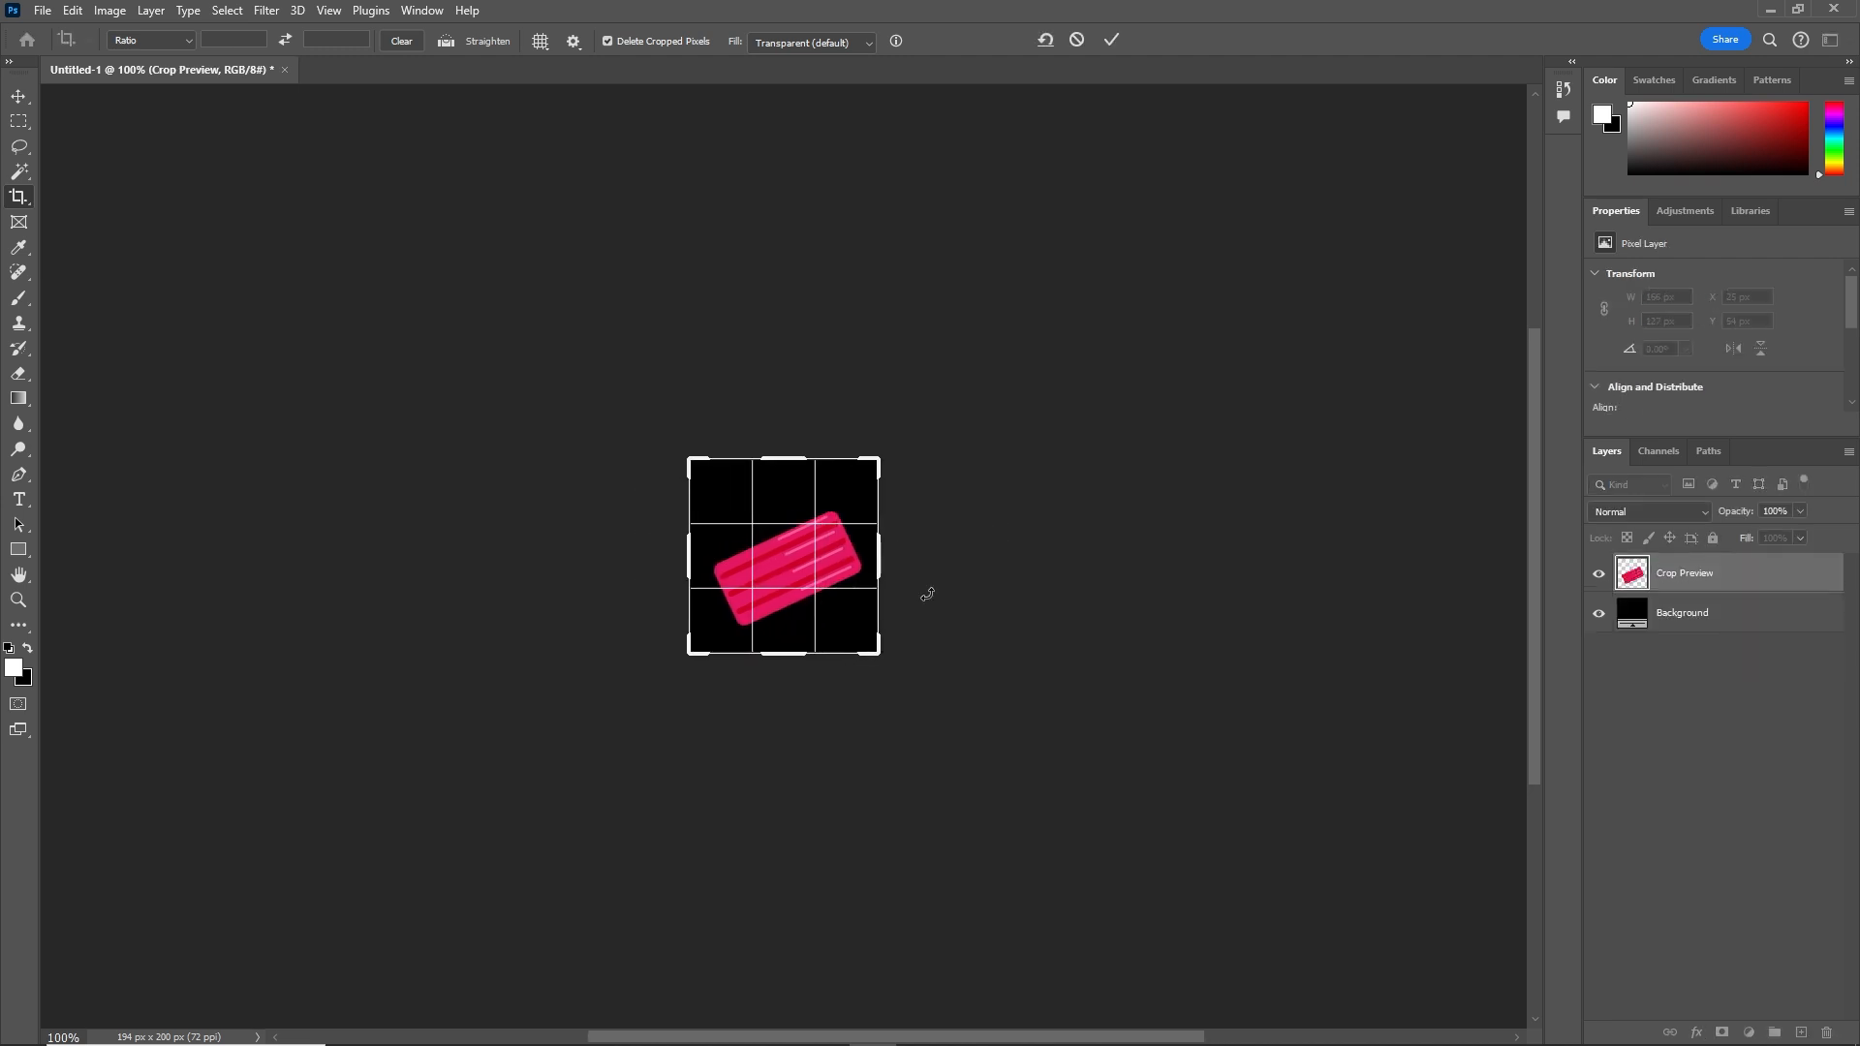
{"action": "left_click", "coordinate": [25, 97]}
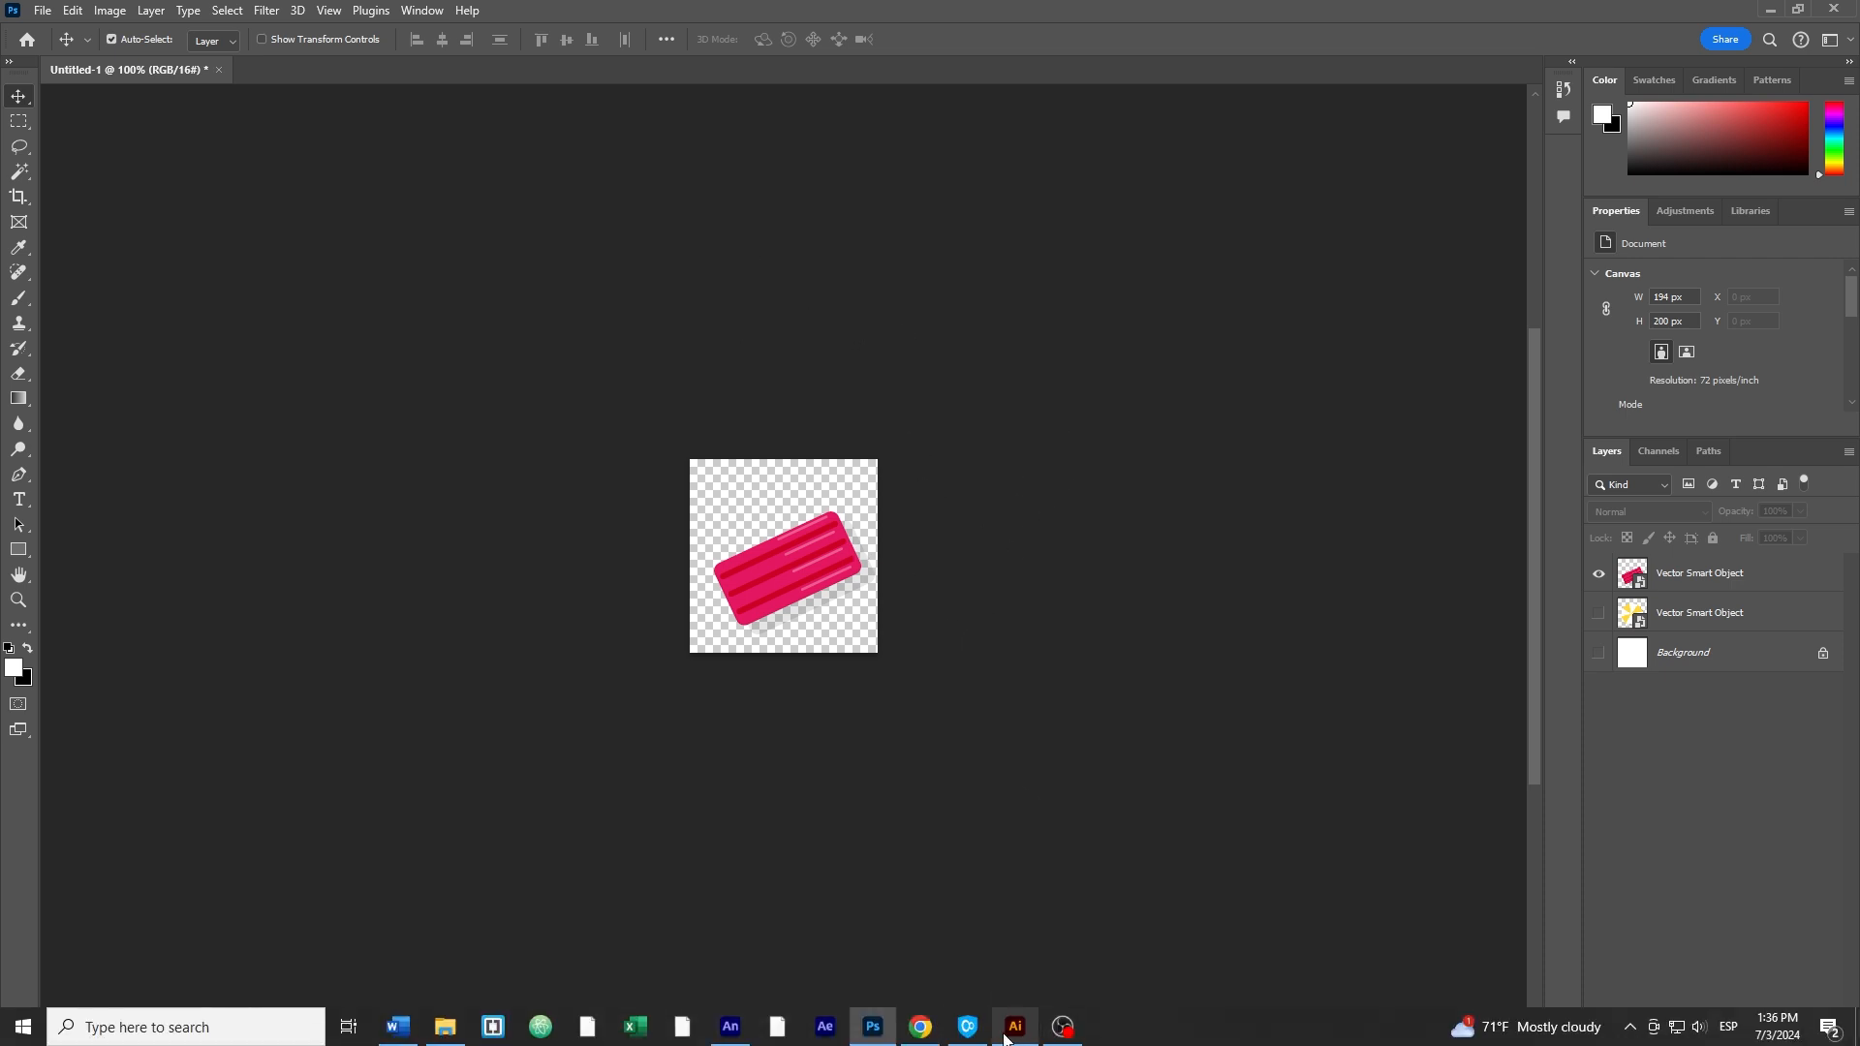
Switch to Illustrator, select the pool background artwork in pool.ai, and return to Photoshop
{"action": "left_click", "coordinate": [1017, 1029]}
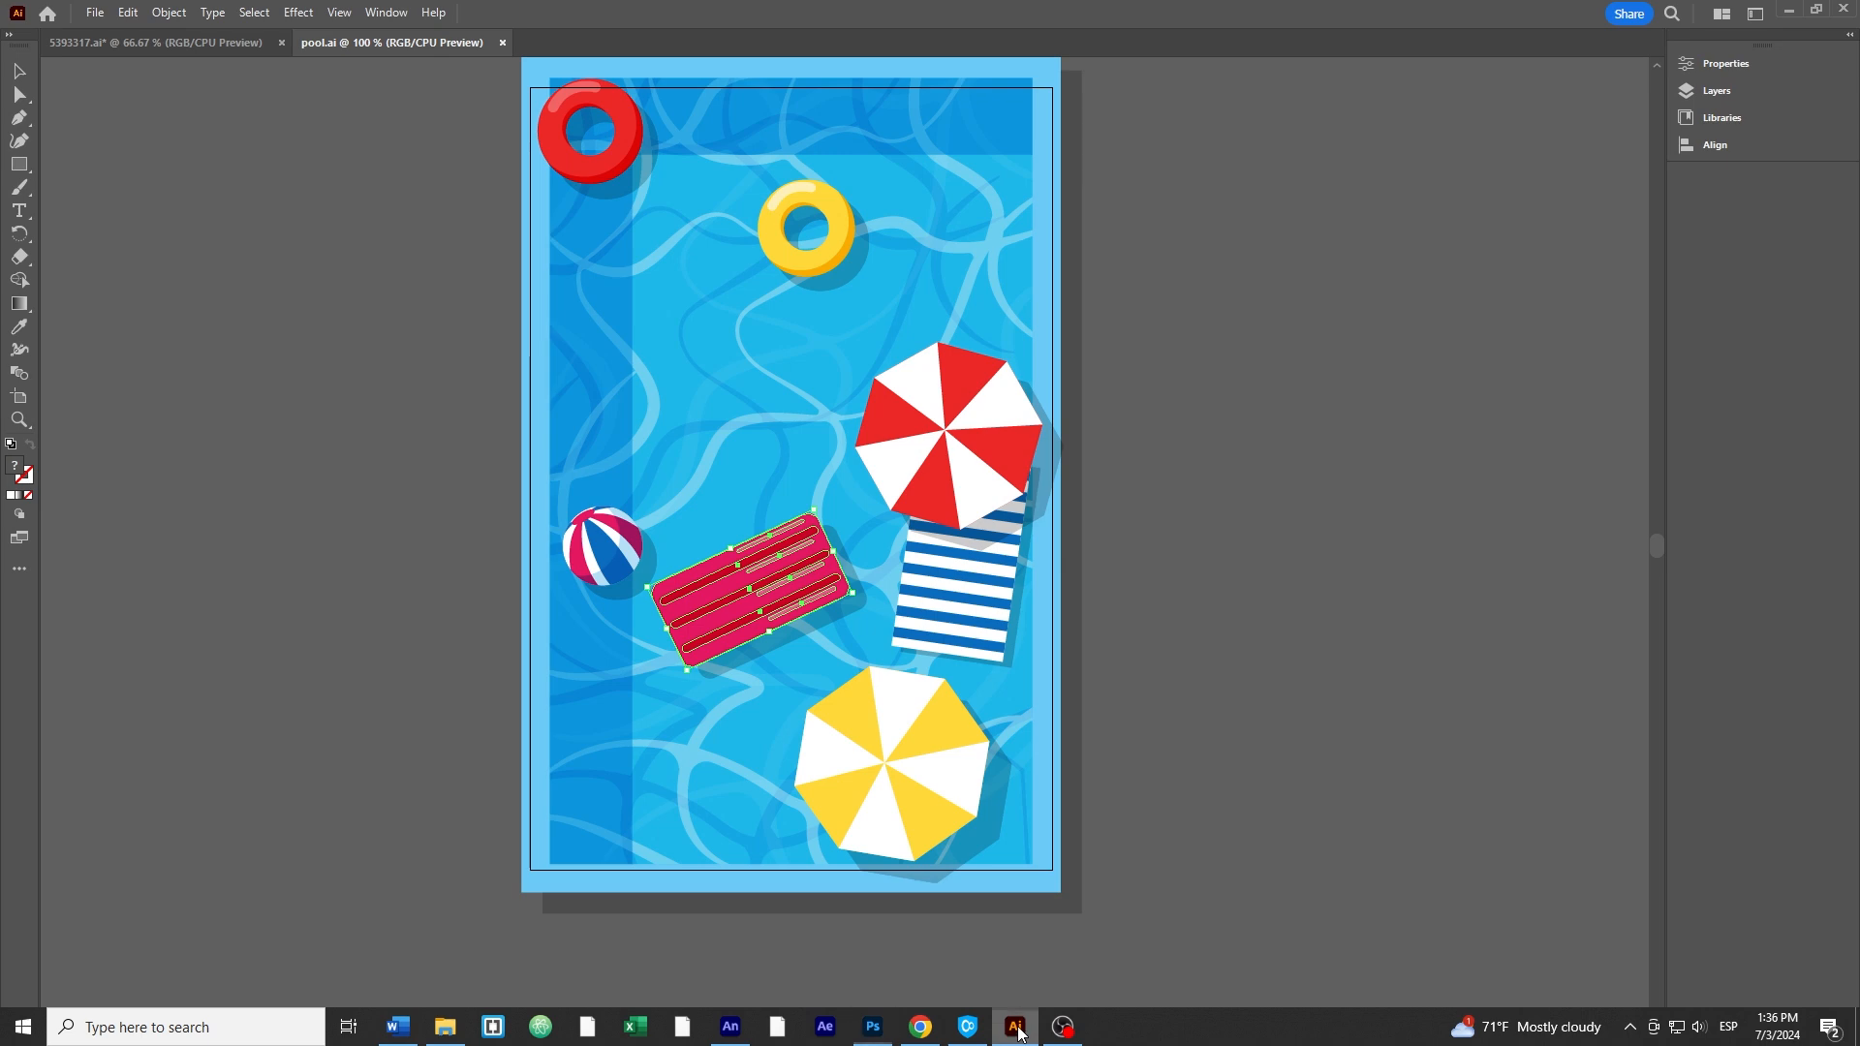
{"action": "left_click", "coordinate": [747, 346]}
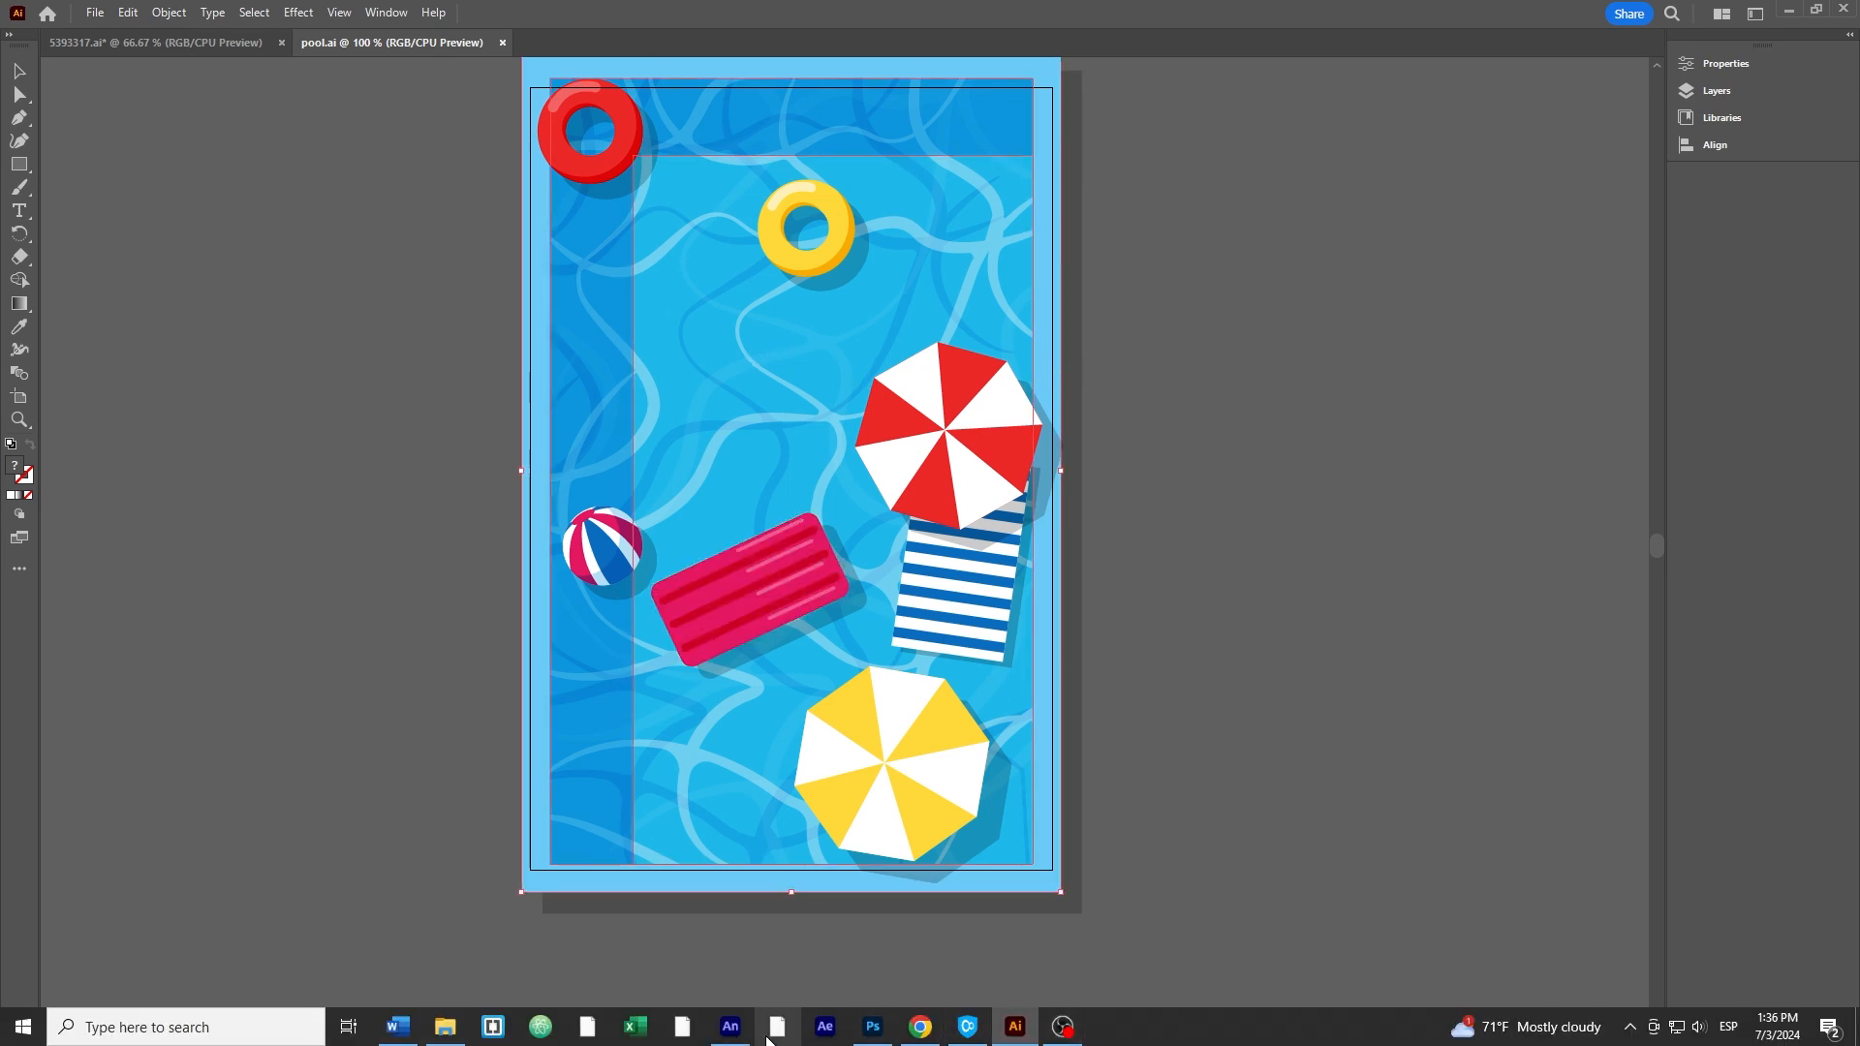
{"action": "left_click", "coordinate": [872, 1029]}
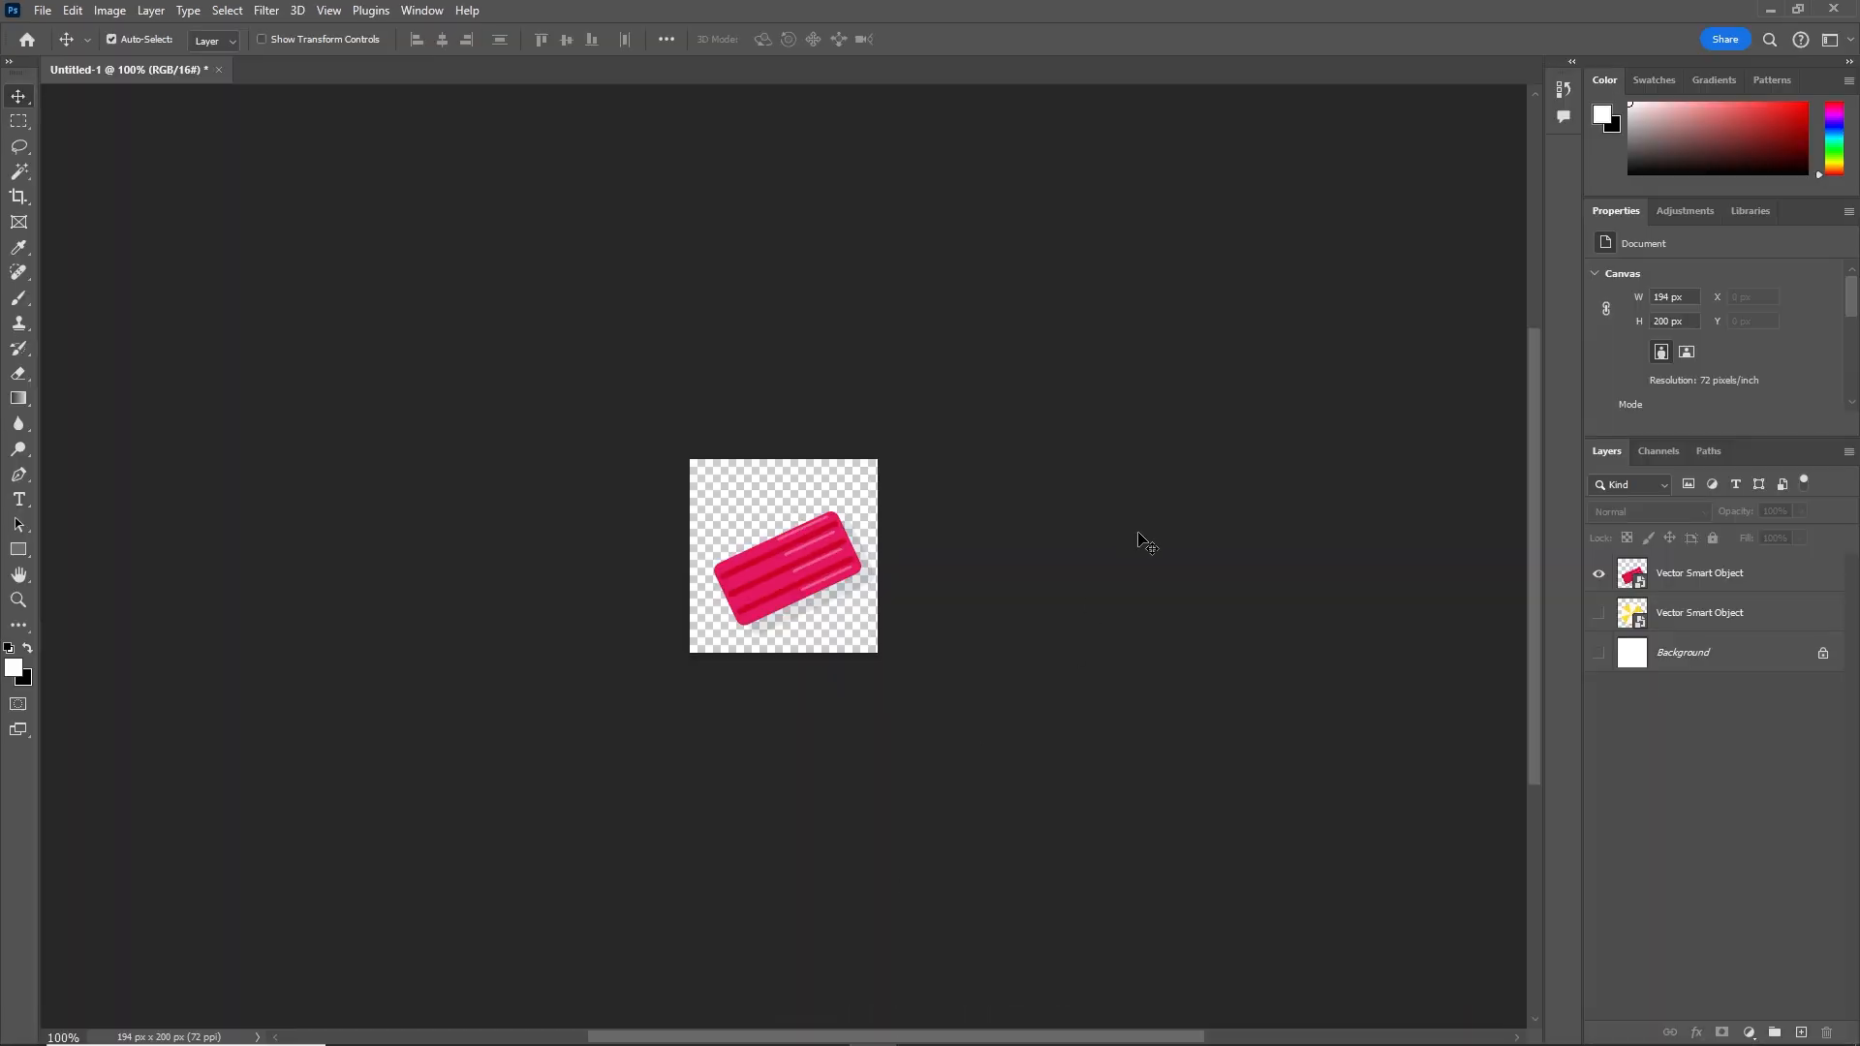
Create a new Photoshop document 400 px wide and 600 px high at 72 pixels/inch in RGB Color
{"action": "key", "text": "ctrl+n"}
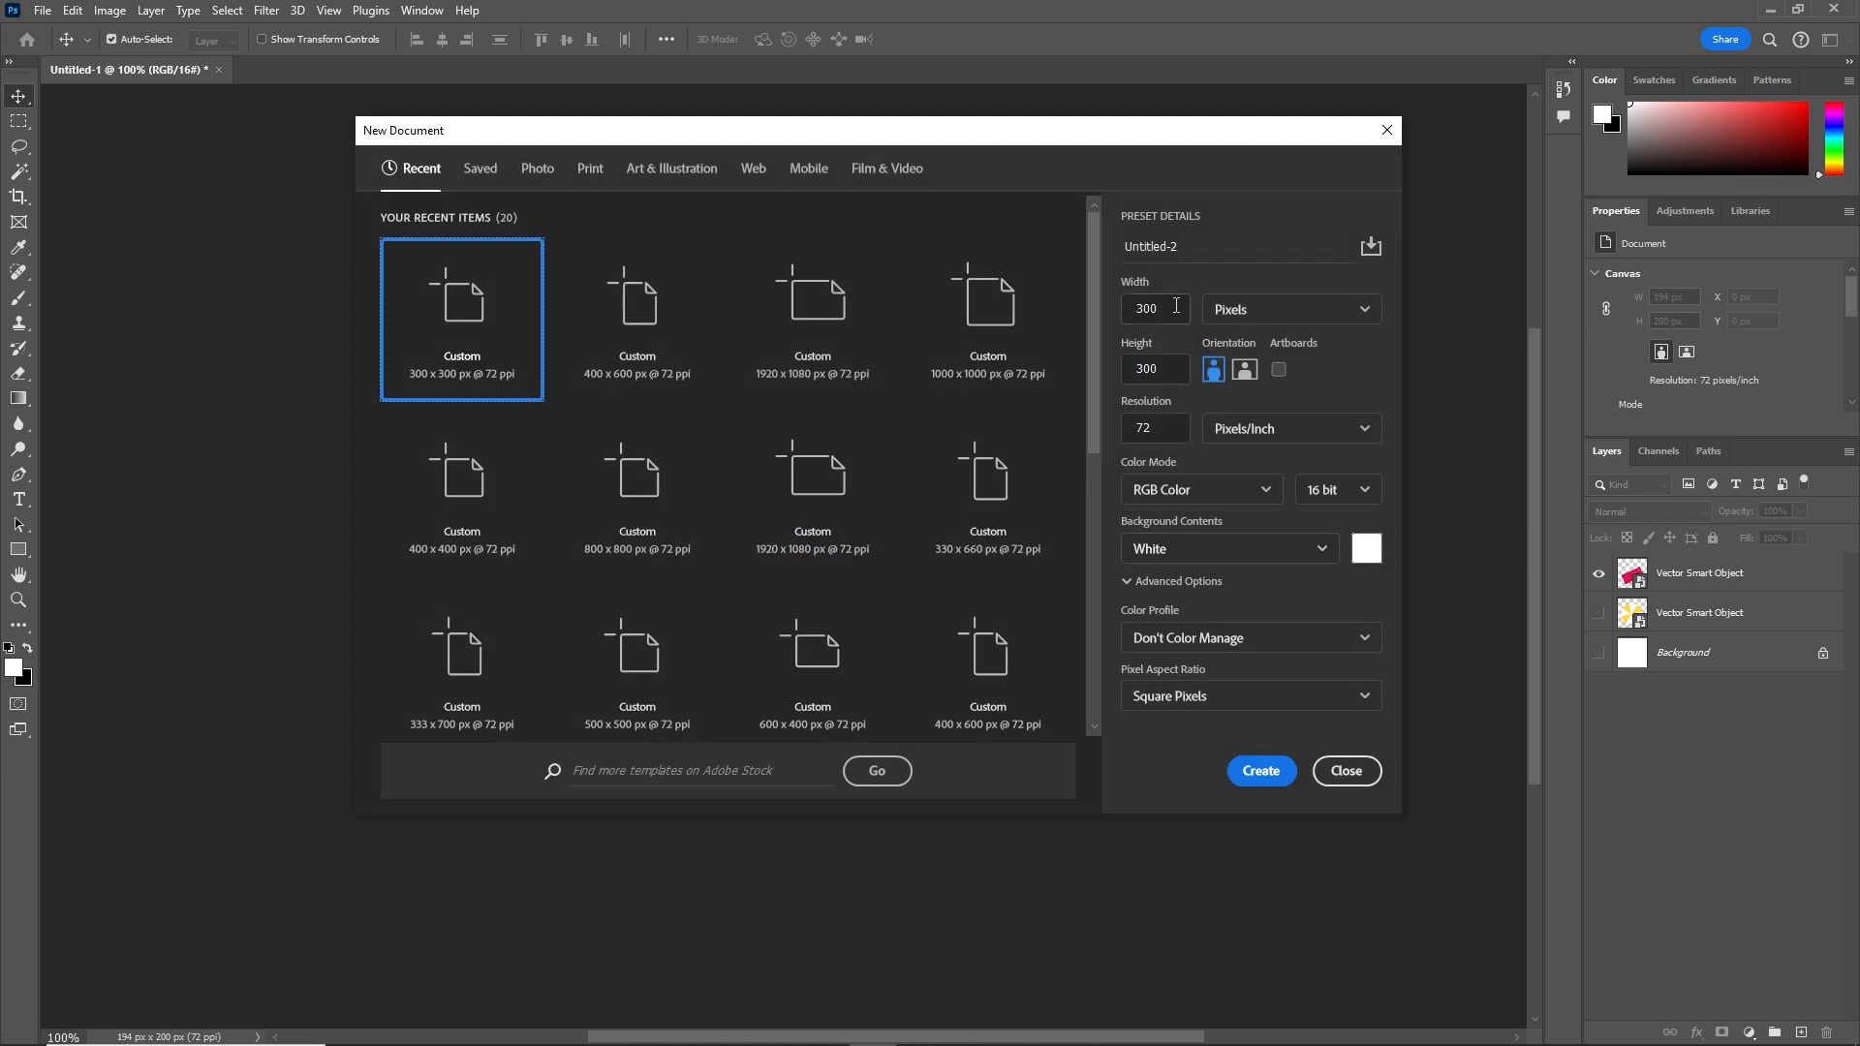
{"action": "left_click", "coordinate": [1176, 306]}
{"action": "type", "text": "40"}
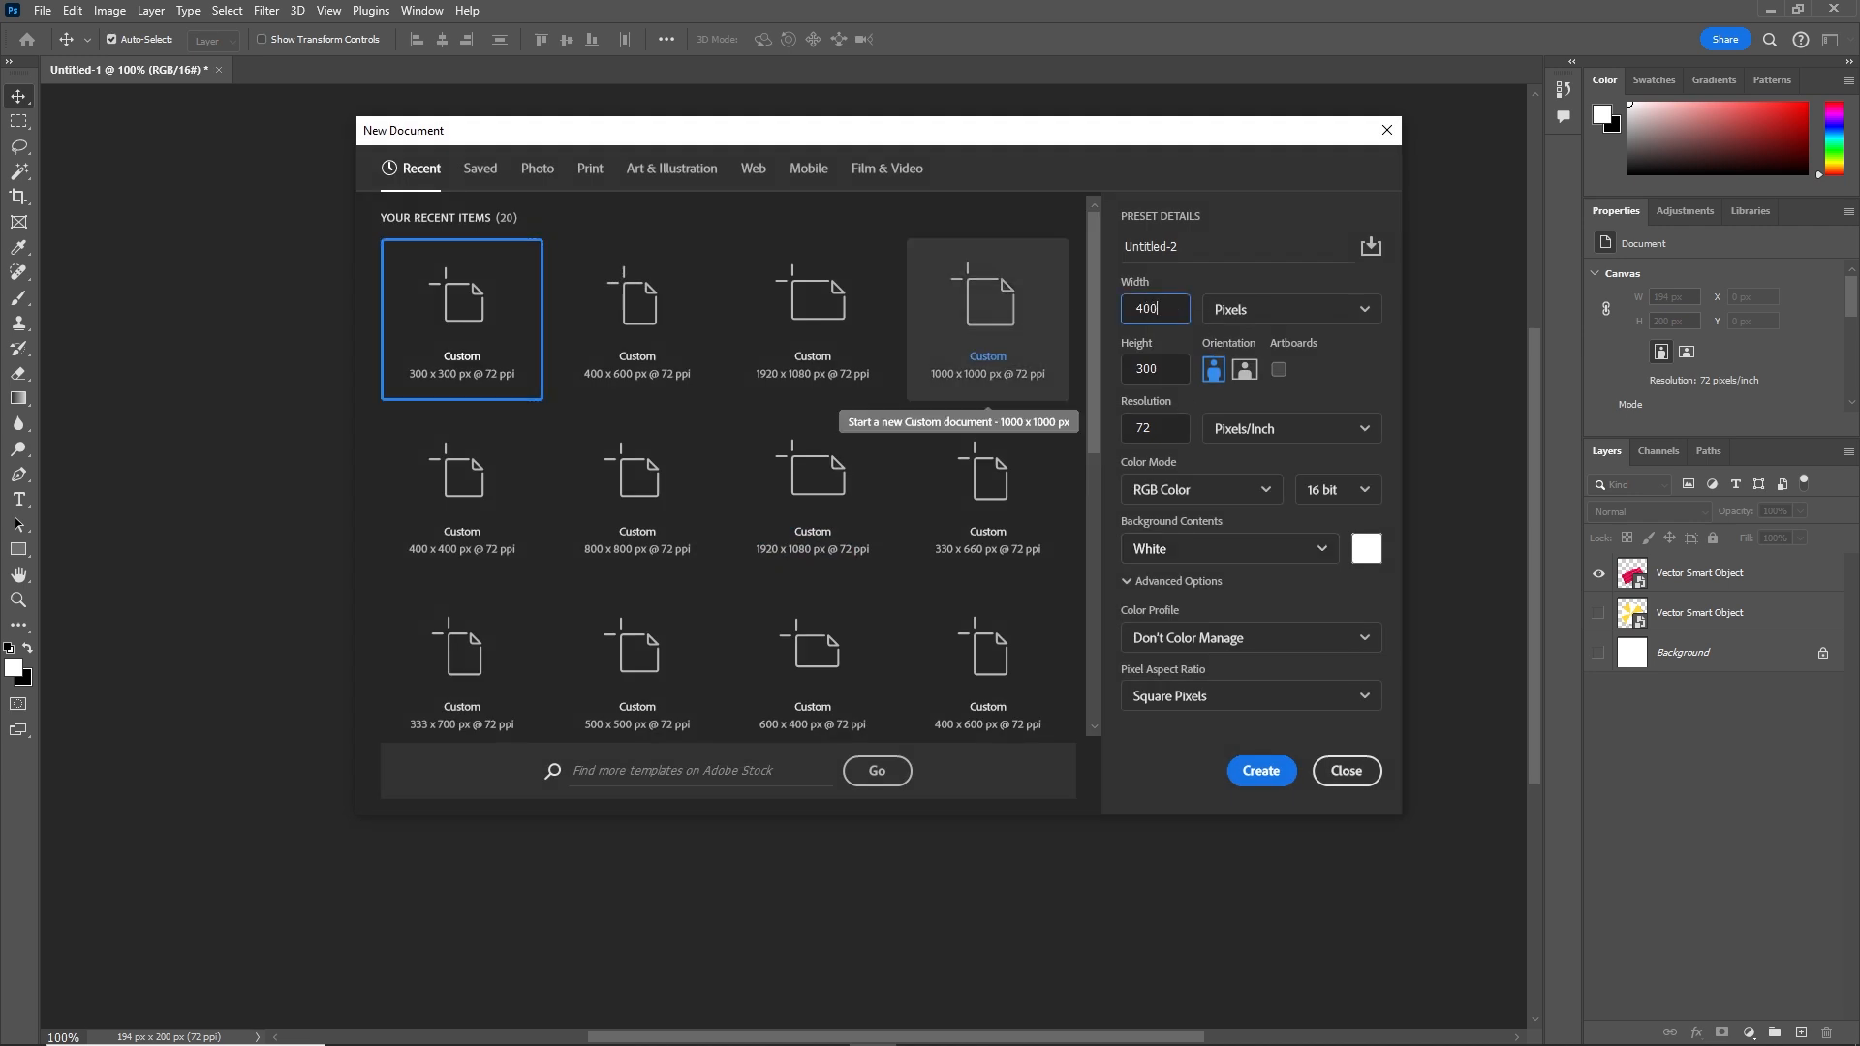
{"action": "key", "text": "Tab"}
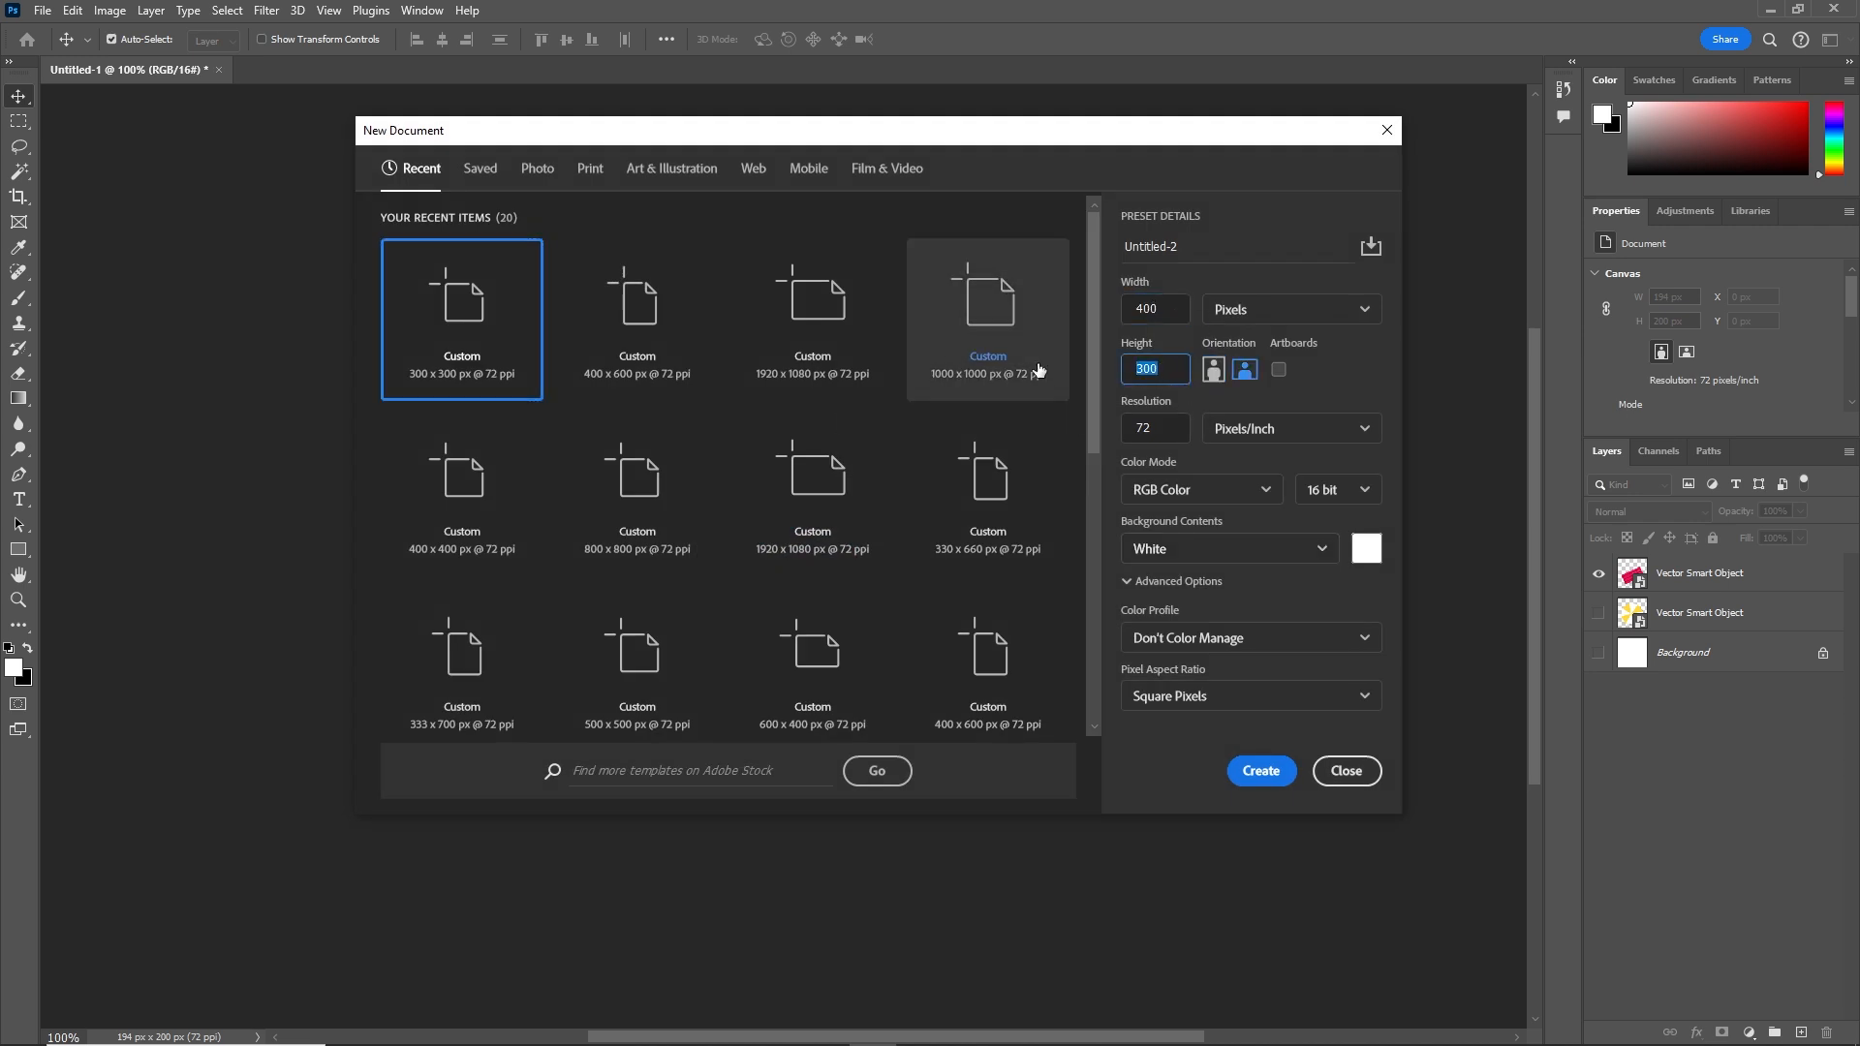
{"action": "type", "text": "60"}
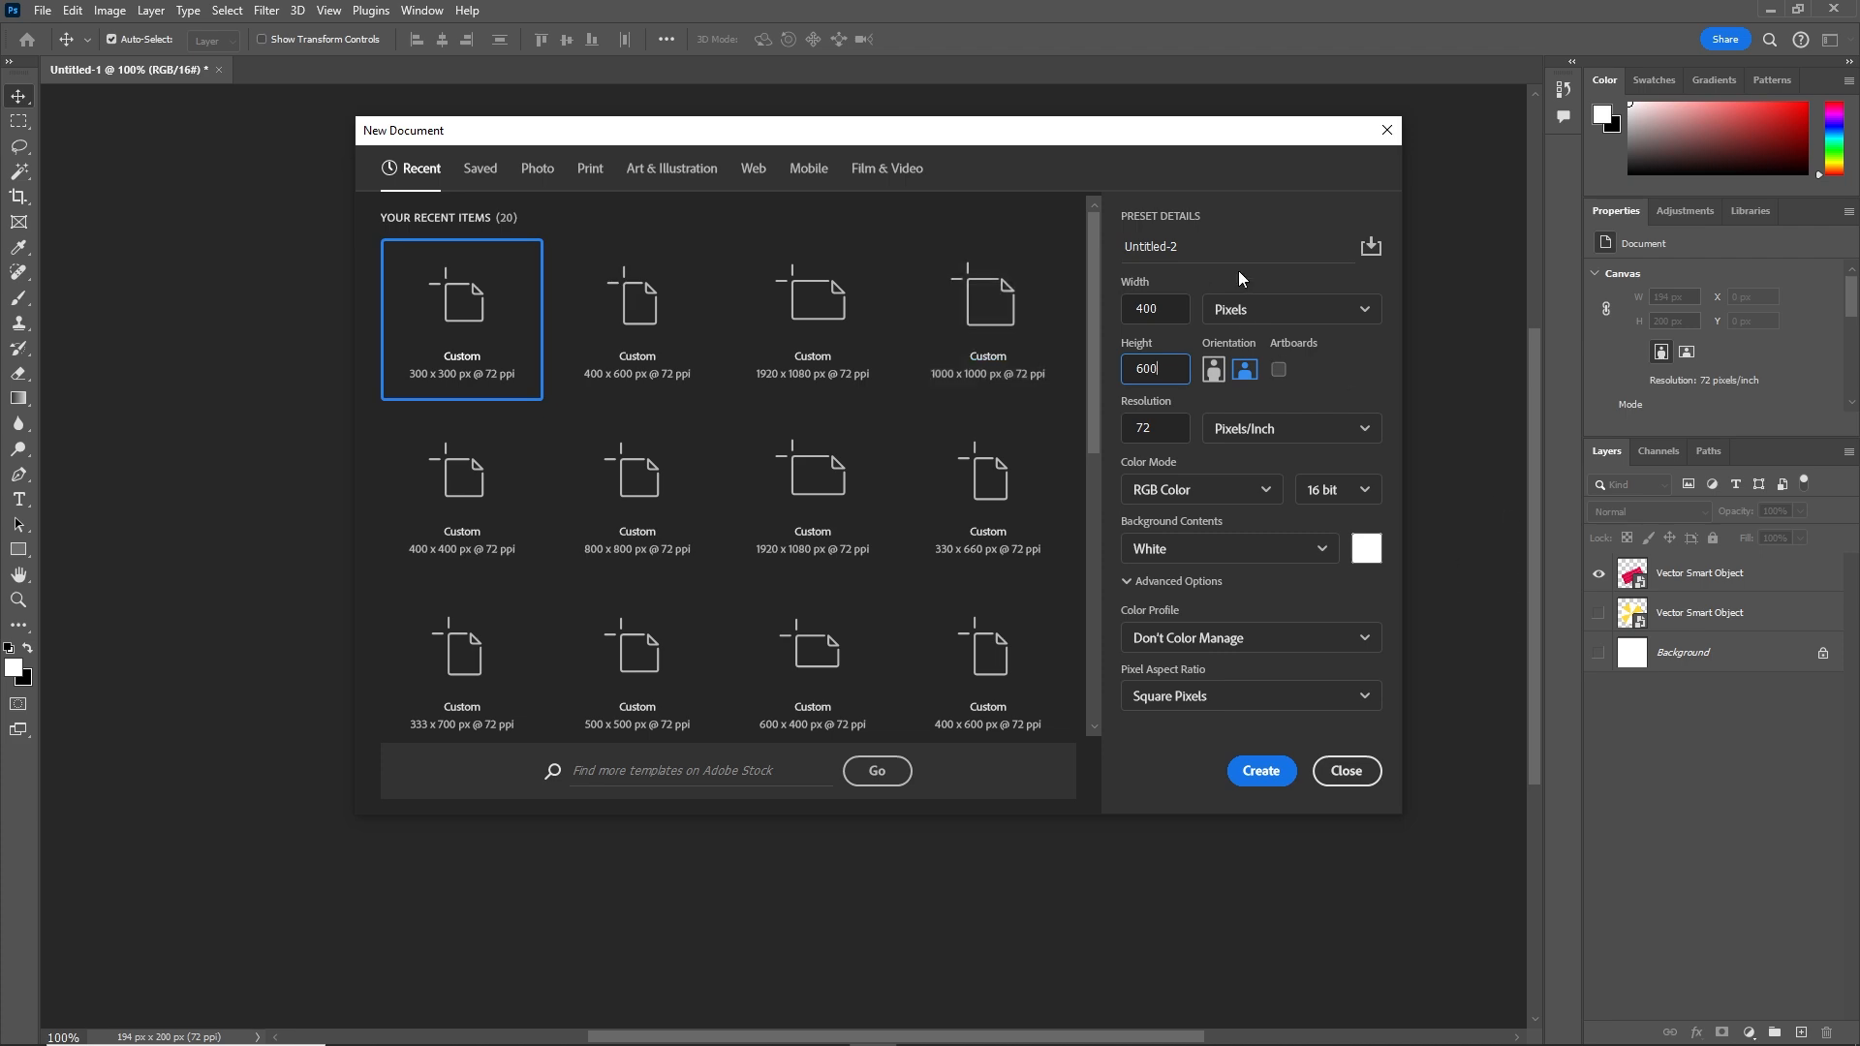
{"action": "left_click", "coordinate": [1276, 777]}
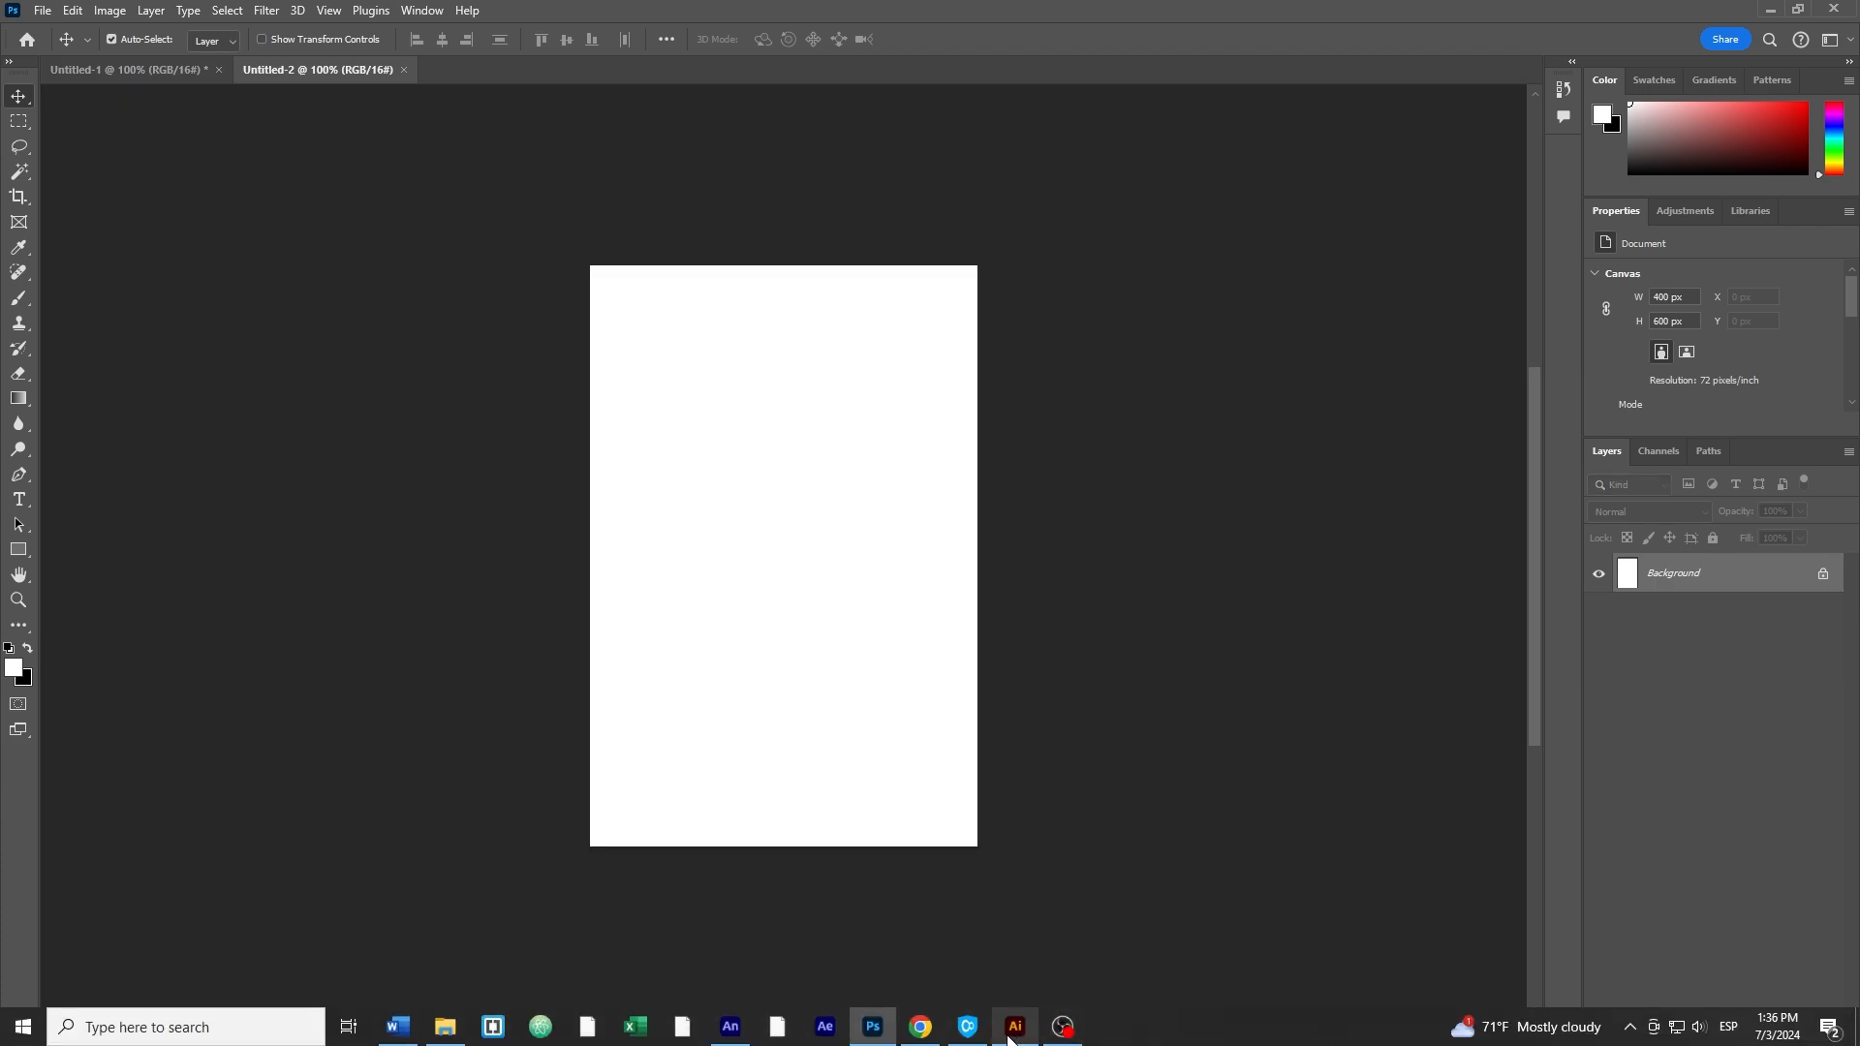
Bring the pool background from Illustrator into the new document, scaling it to about 99.45% and positioning it to fill the canvas
{"action": "left_click", "coordinate": [1011, 1035]}
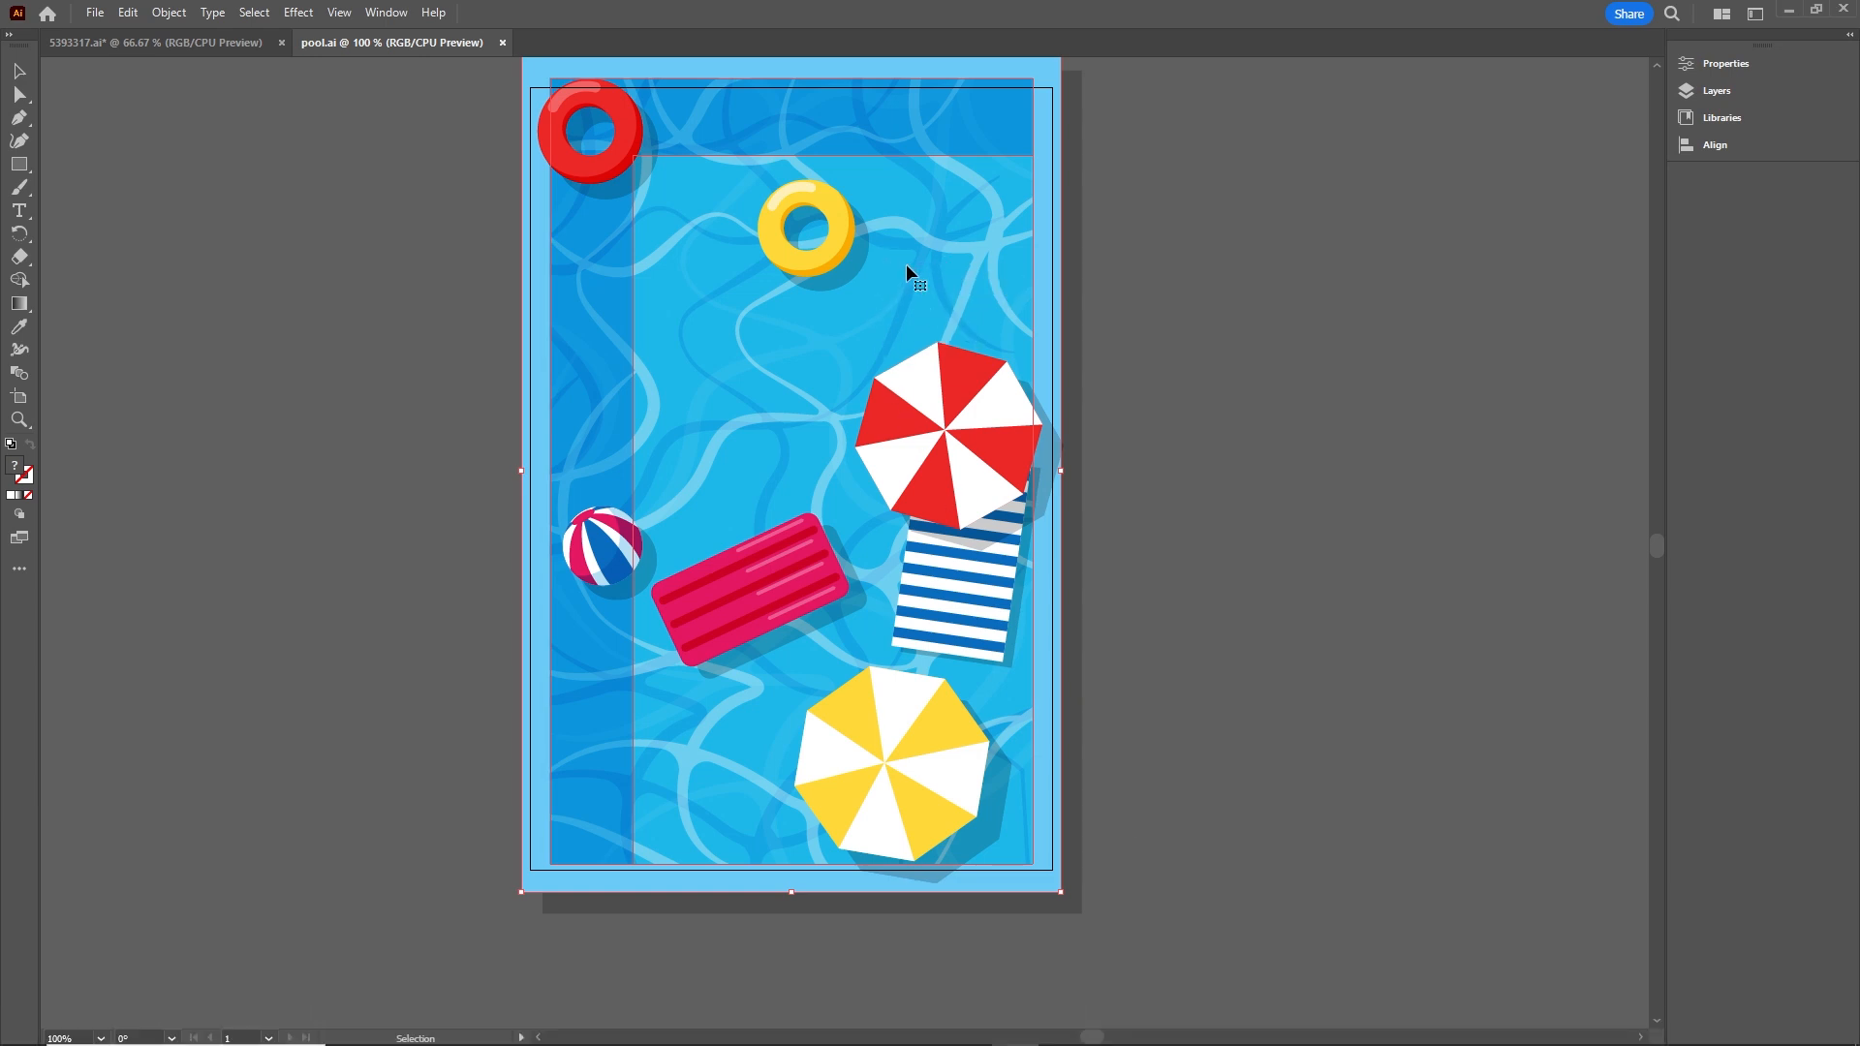
{"action": "left_click_drag", "start_coordinate": [904, 263], "coordinate": [794, 526]}
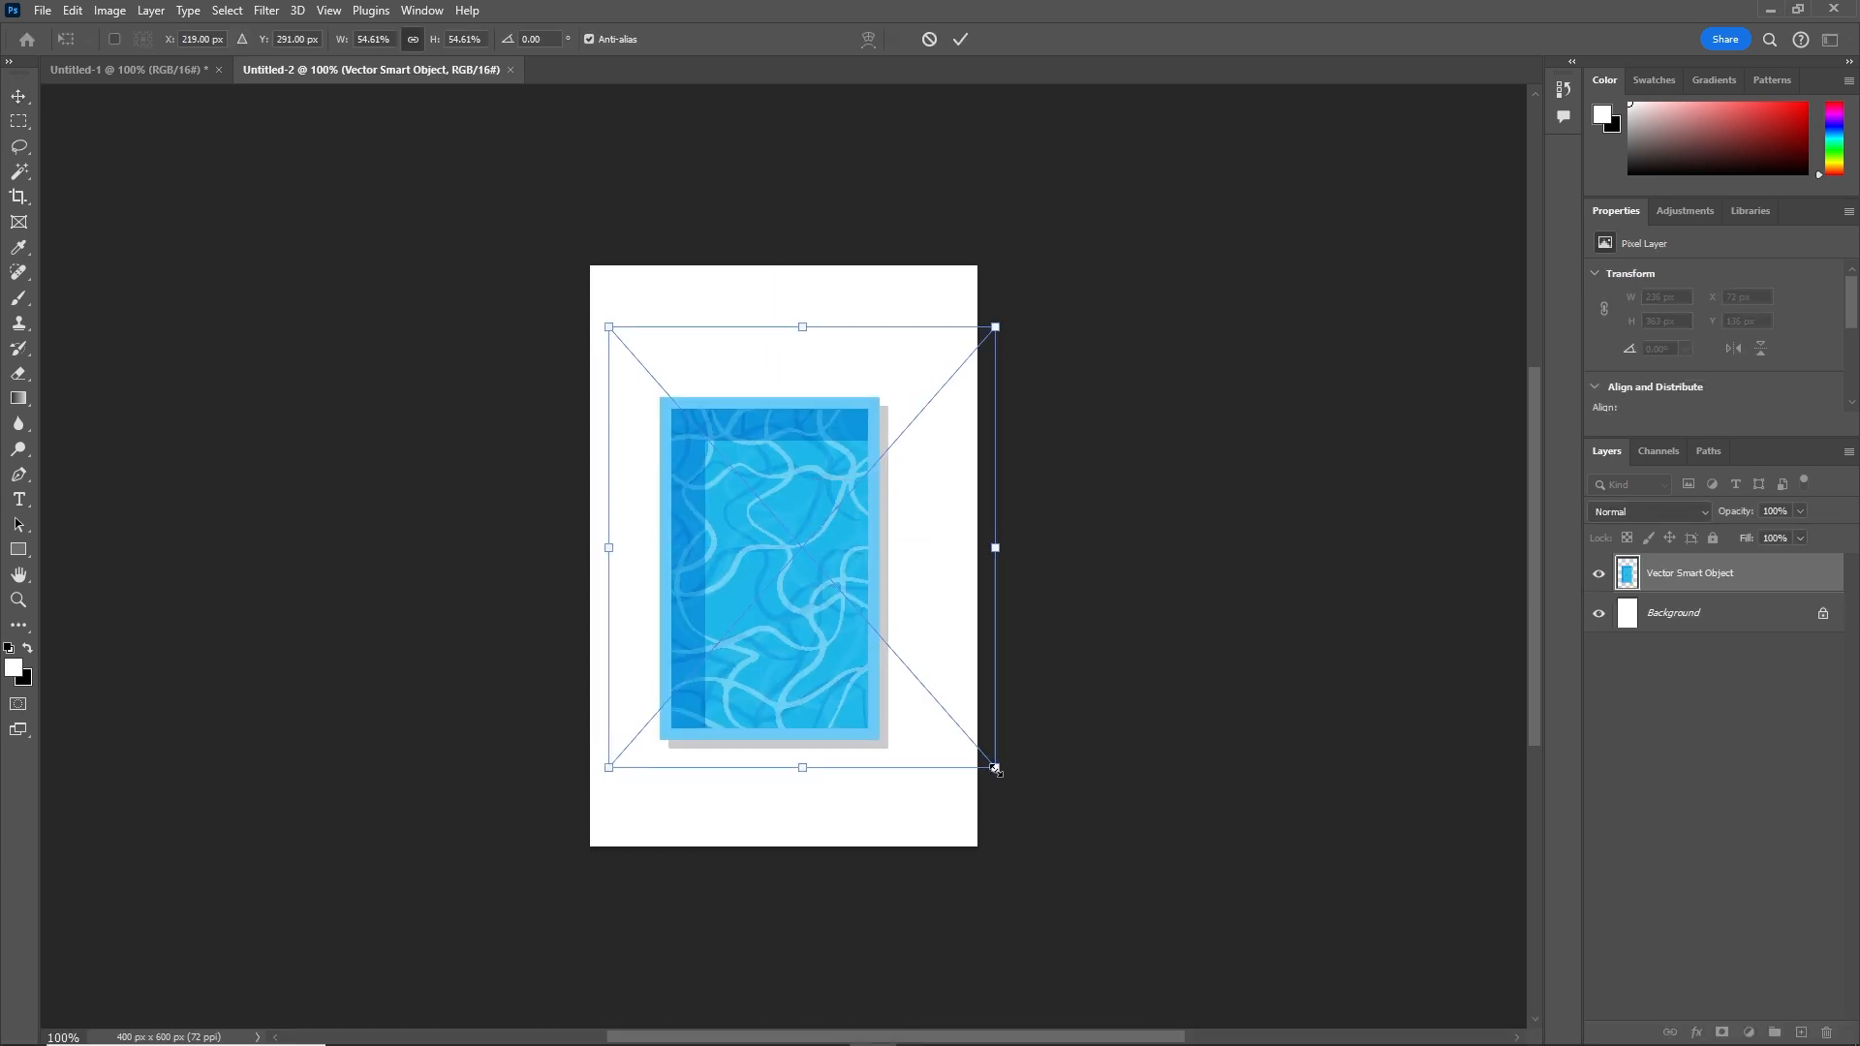
{"action": "left_click_drag", "start_coordinate": [994, 768], "coordinate": [1155, 950]}
{"action": "left_click_drag", "start_coordinate": [851, 748], "coordinate": [896, 715]}
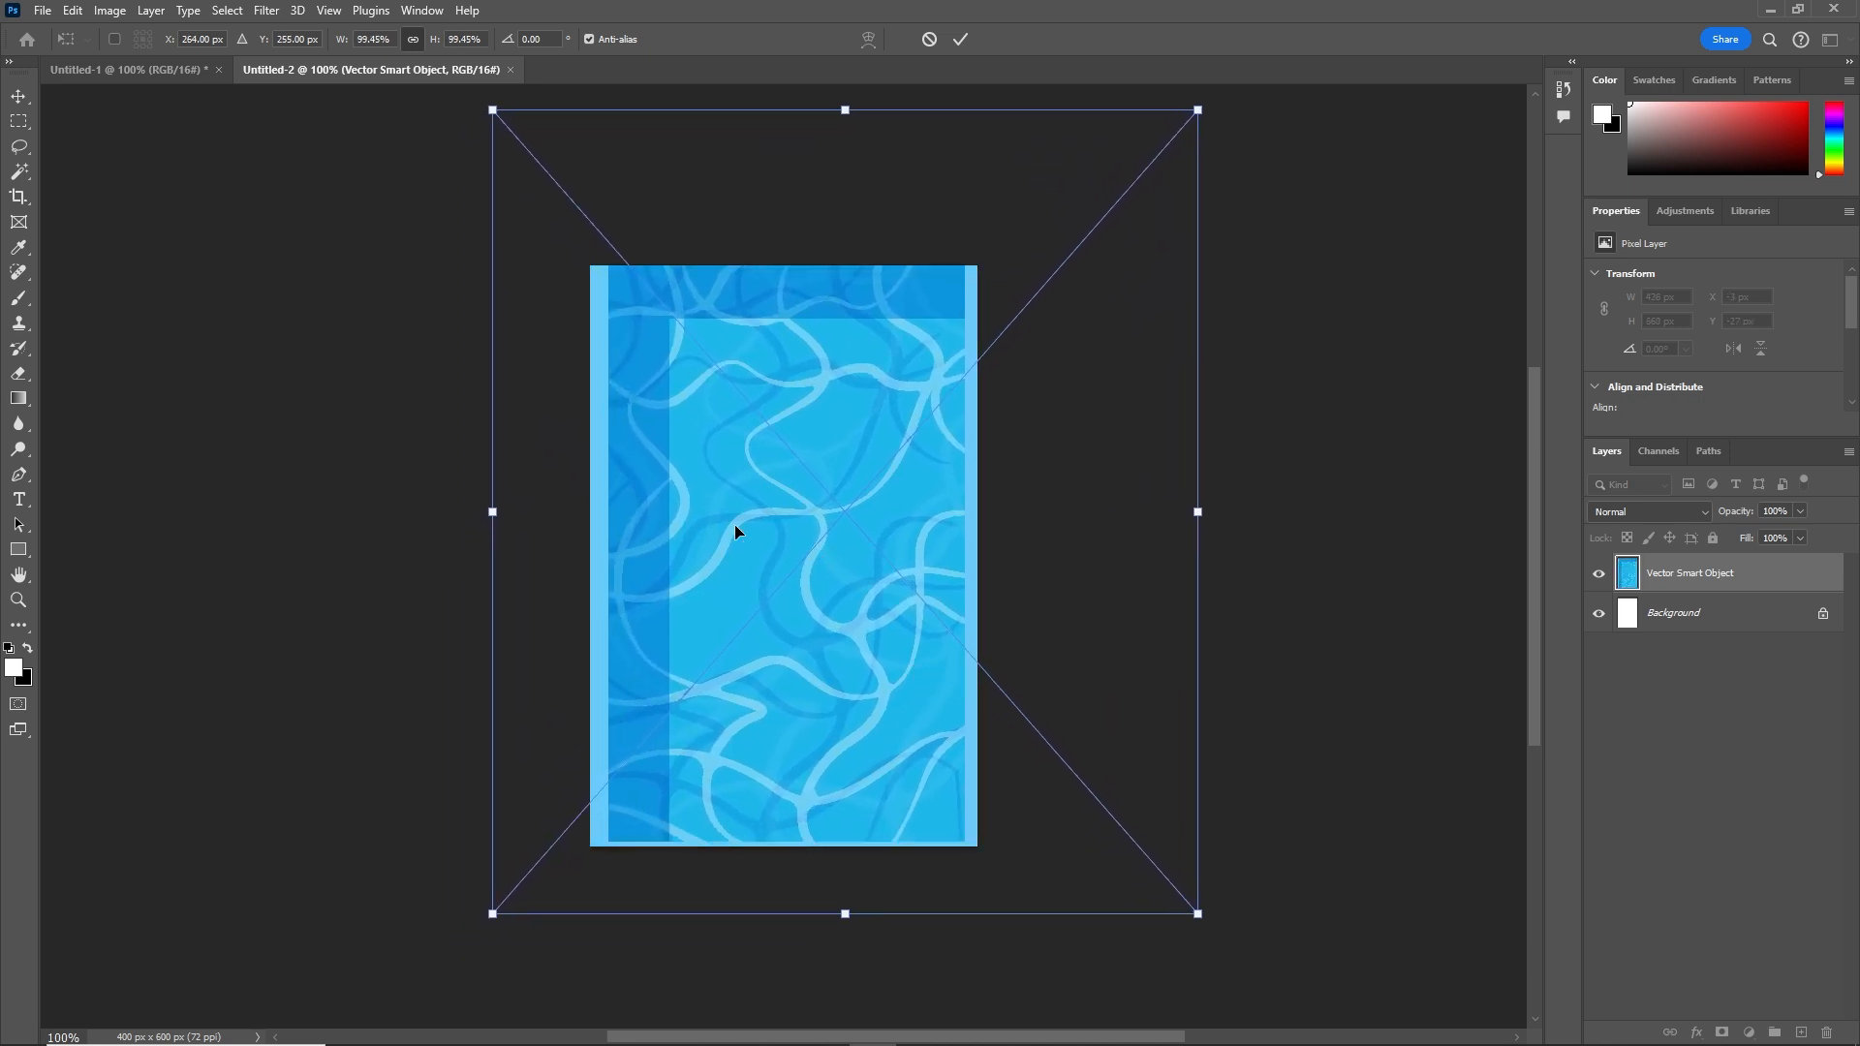
{"action": "key", "text": "Return"}
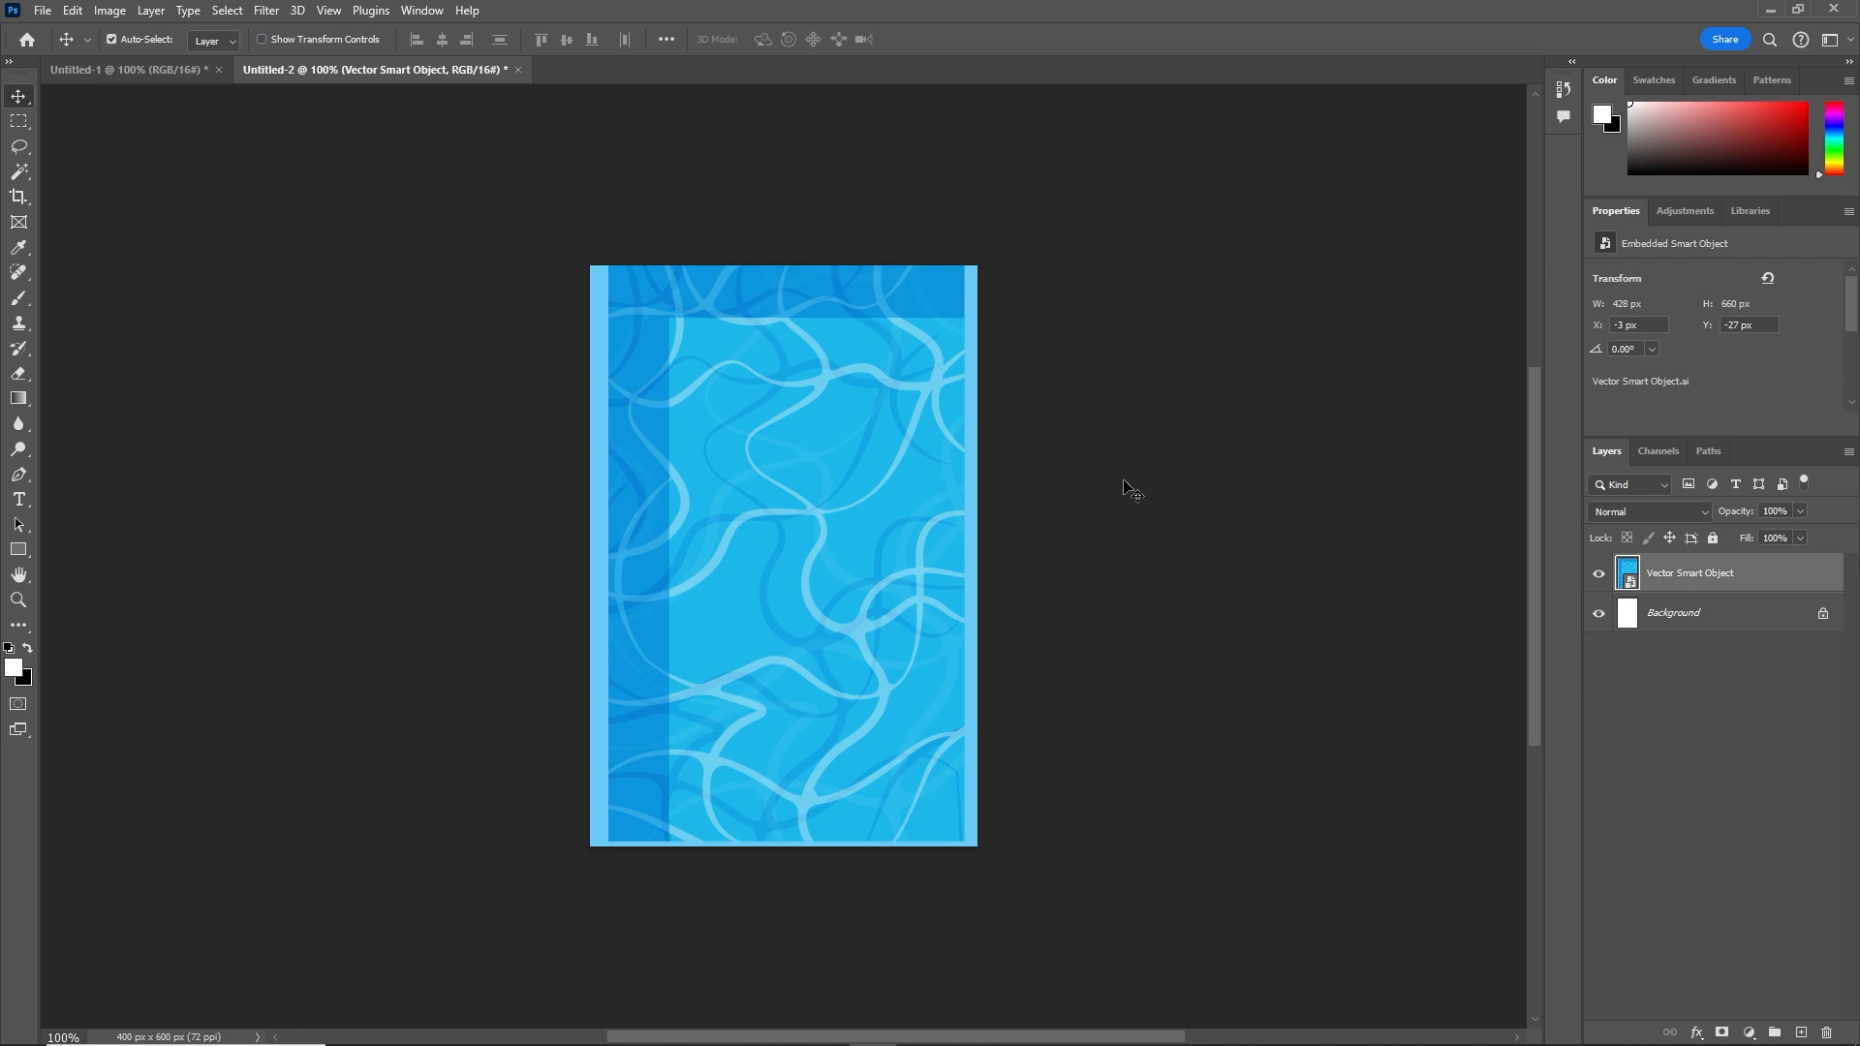
Start exporting the pool background with Export As, using JPG as the format and a quality of 5
{"action": "left_click", "coordinate": [42, 12]}
{"action": "mouse_move", "coordinate": [184, 345]}
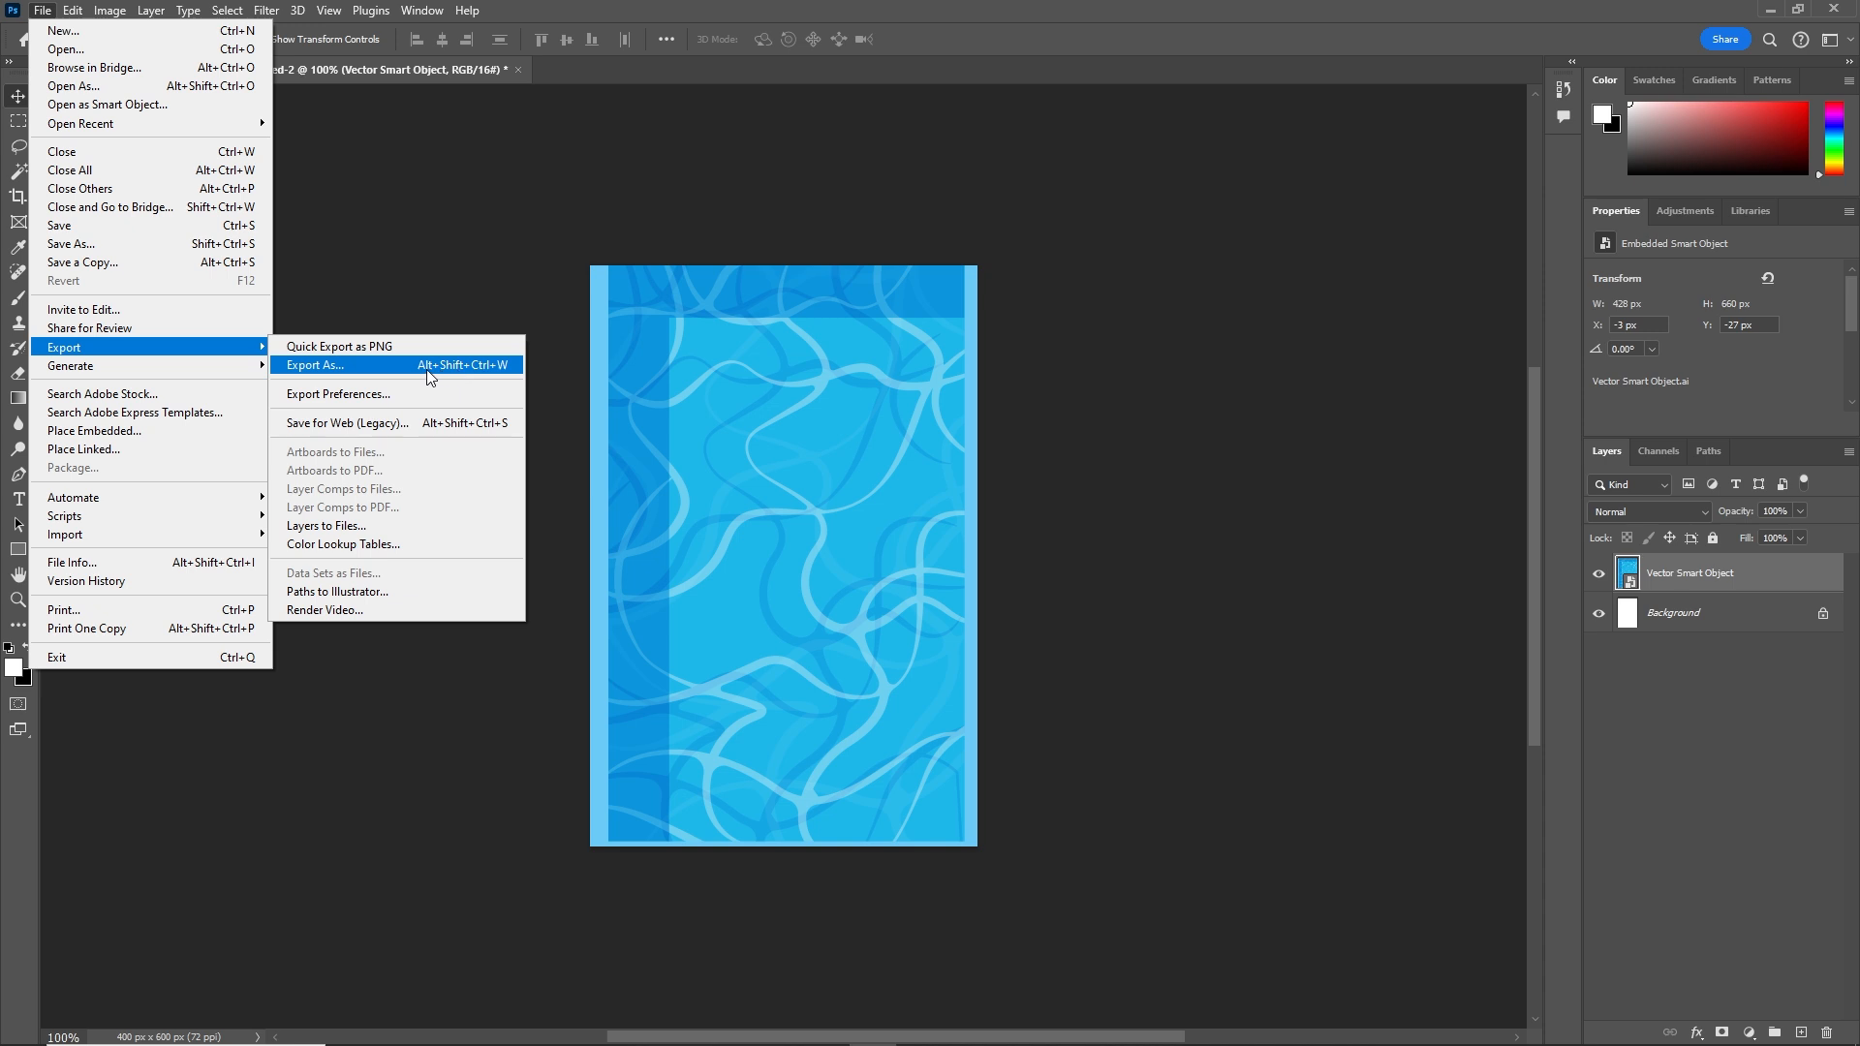
{"action": "left_click", "coordinate": [495, 369]}
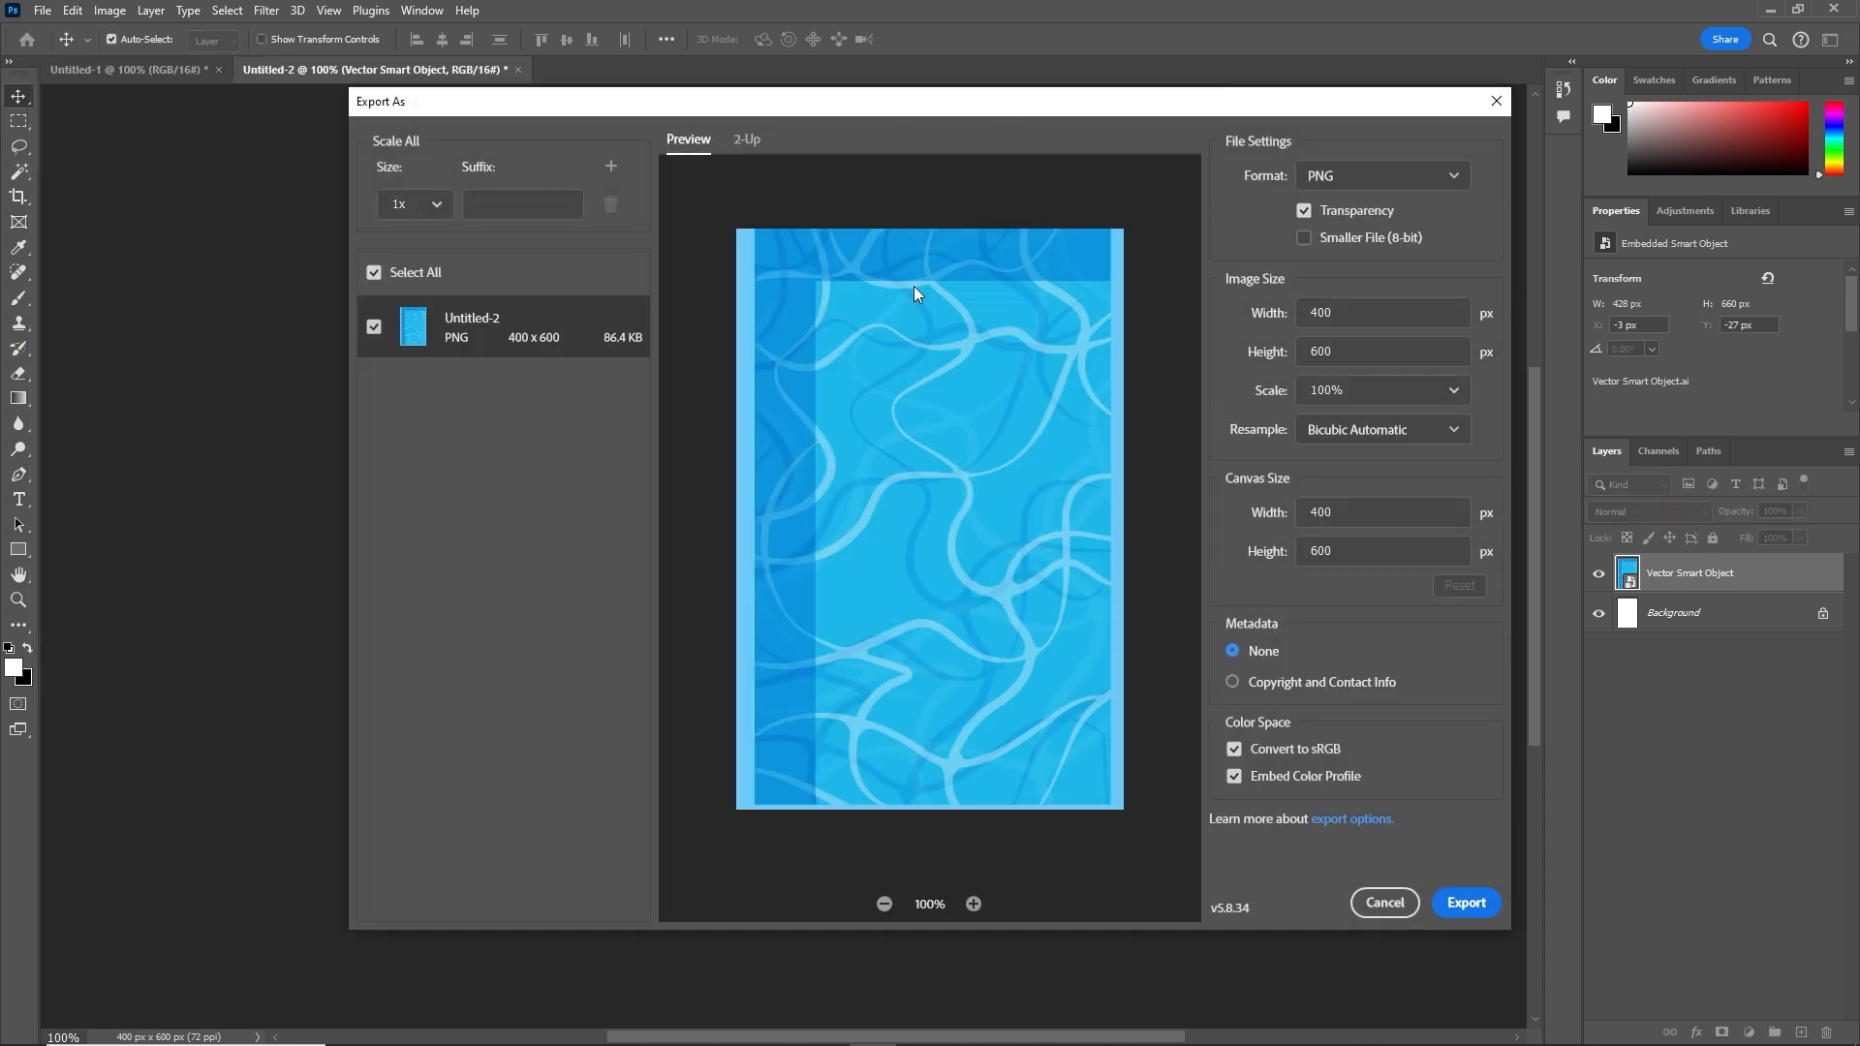
{"action": "left_click", "coordinate": [1453, 181]}
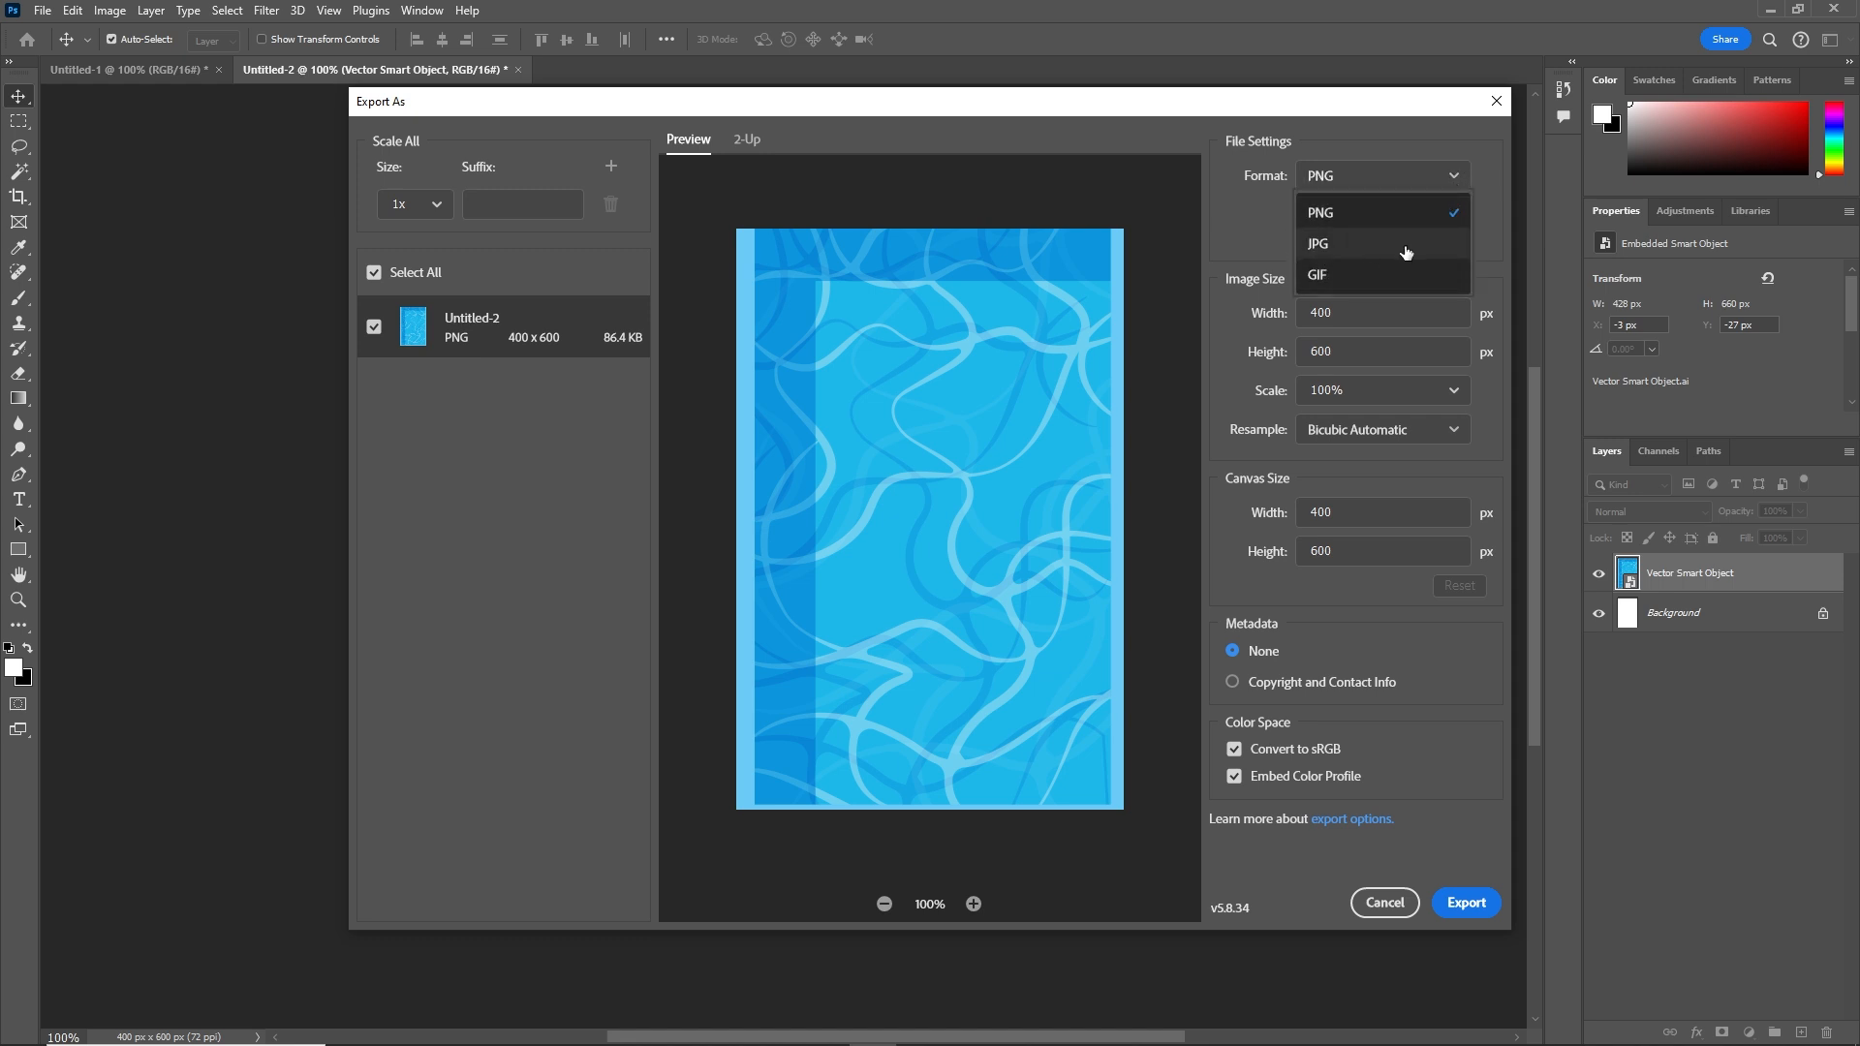
{"action": "left_click", "coordinate": [1355, 247]}
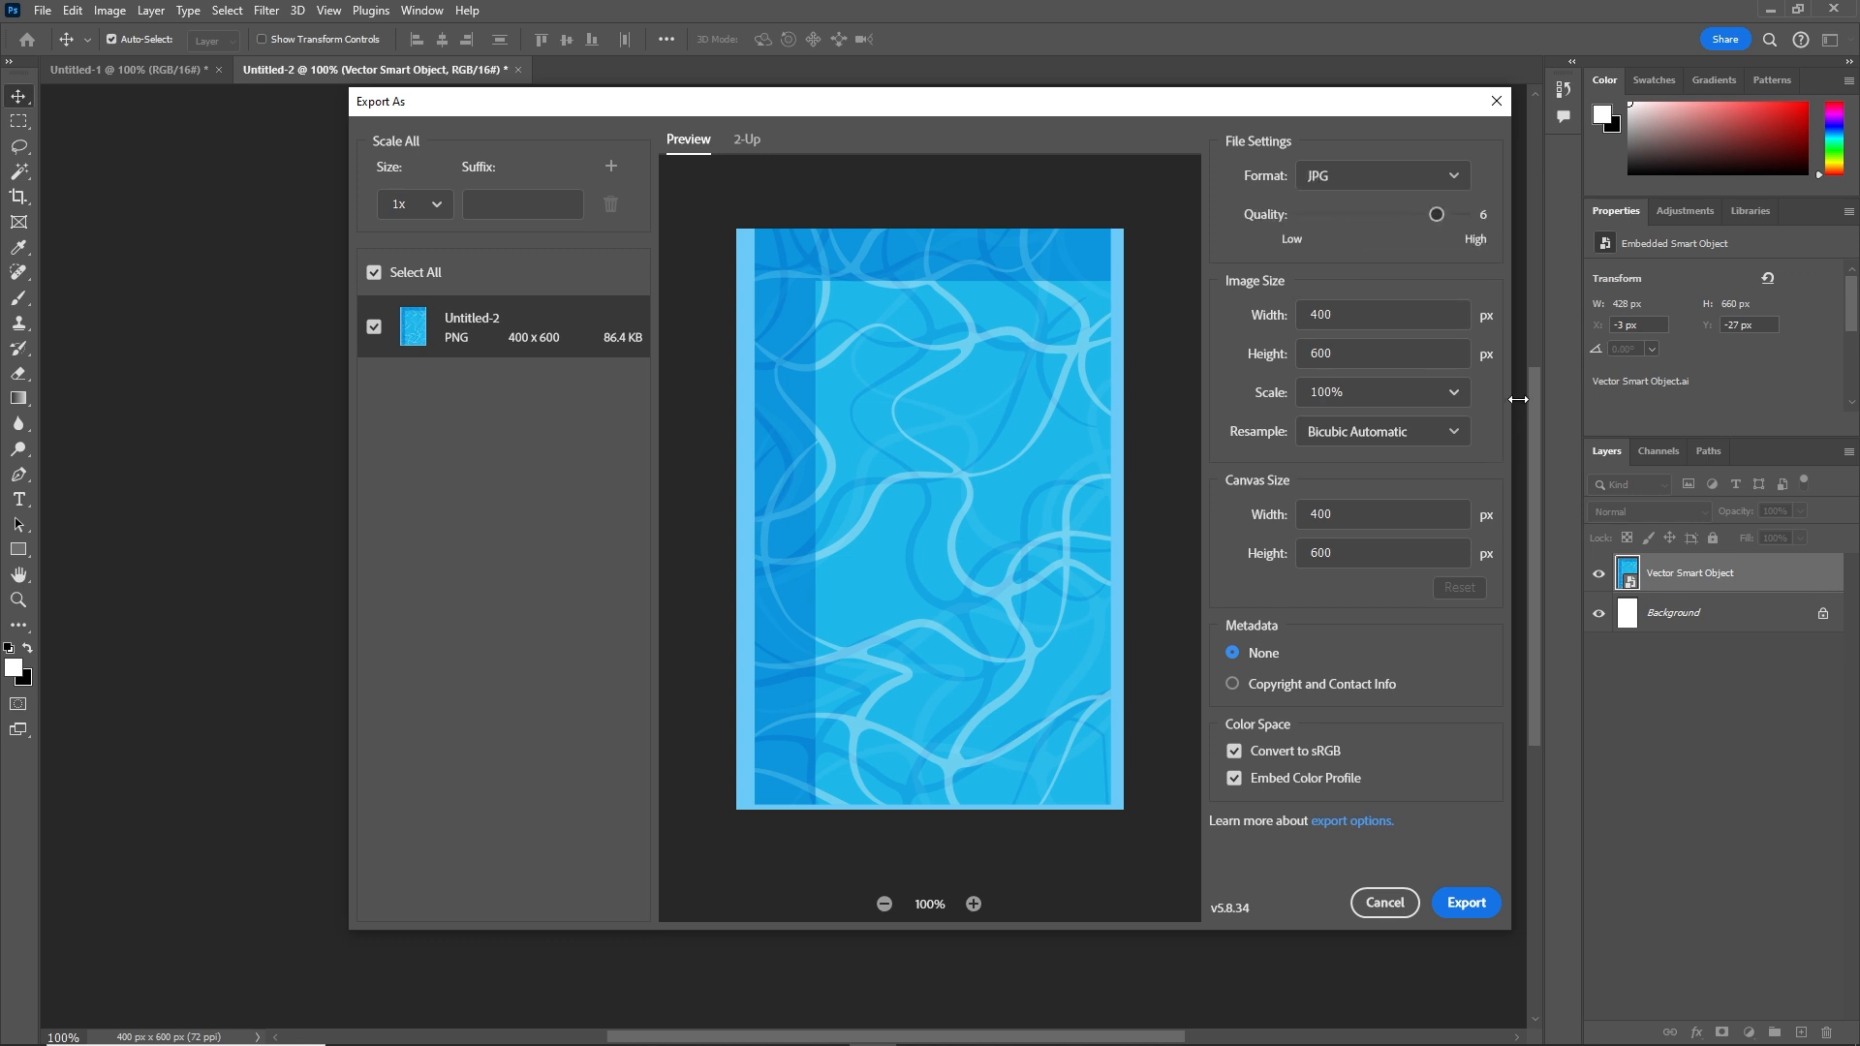
{"action": "left_click_drag", "start_coordinate": [1436, 214], "coordinate": [1474, 217]}
{"action": "left_click_drag", "start_coordinate": [1463, 214], "coordinate": [1420, 212]}
Save the exported JPG as BG in the imgs folder and return to the Untitled-1 document
{"action": "left_click", "coordinate": [1465, 902]}
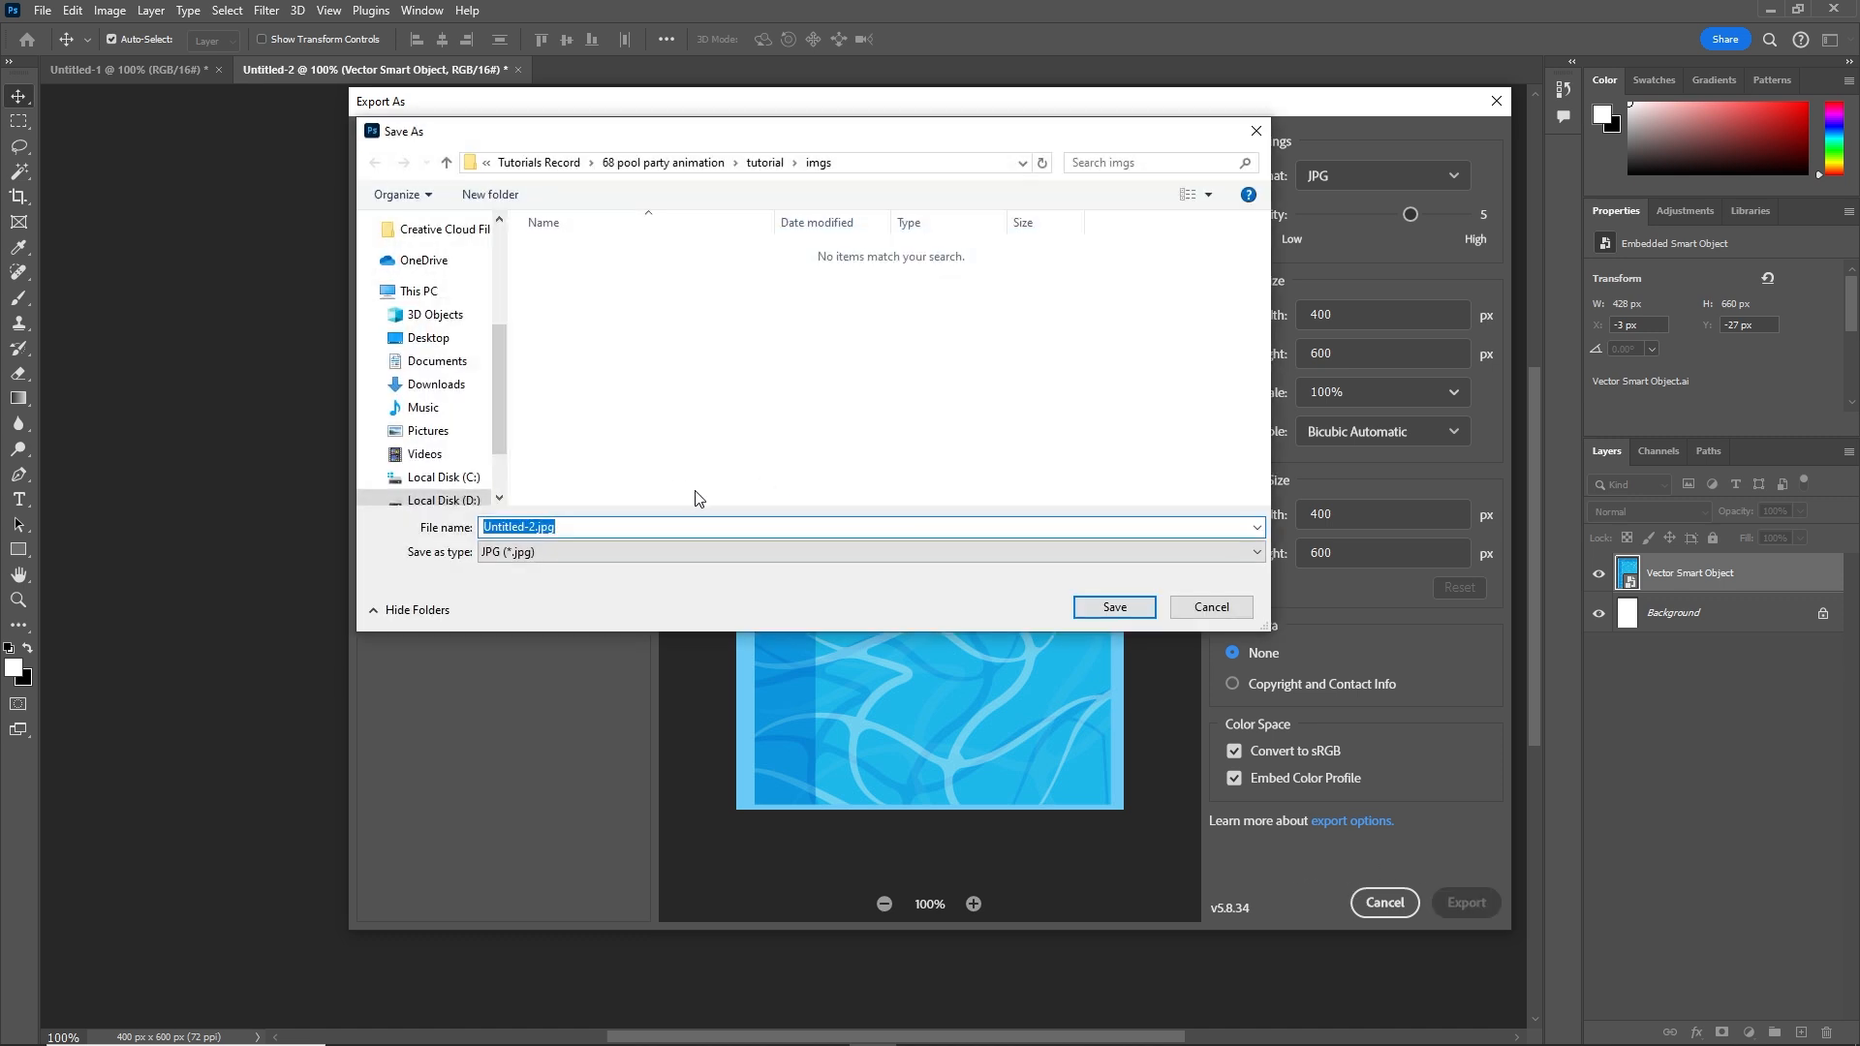
{"action": "type", "text": "BG"}
{"action": "left_click", "coordinate": [1114, 607]}
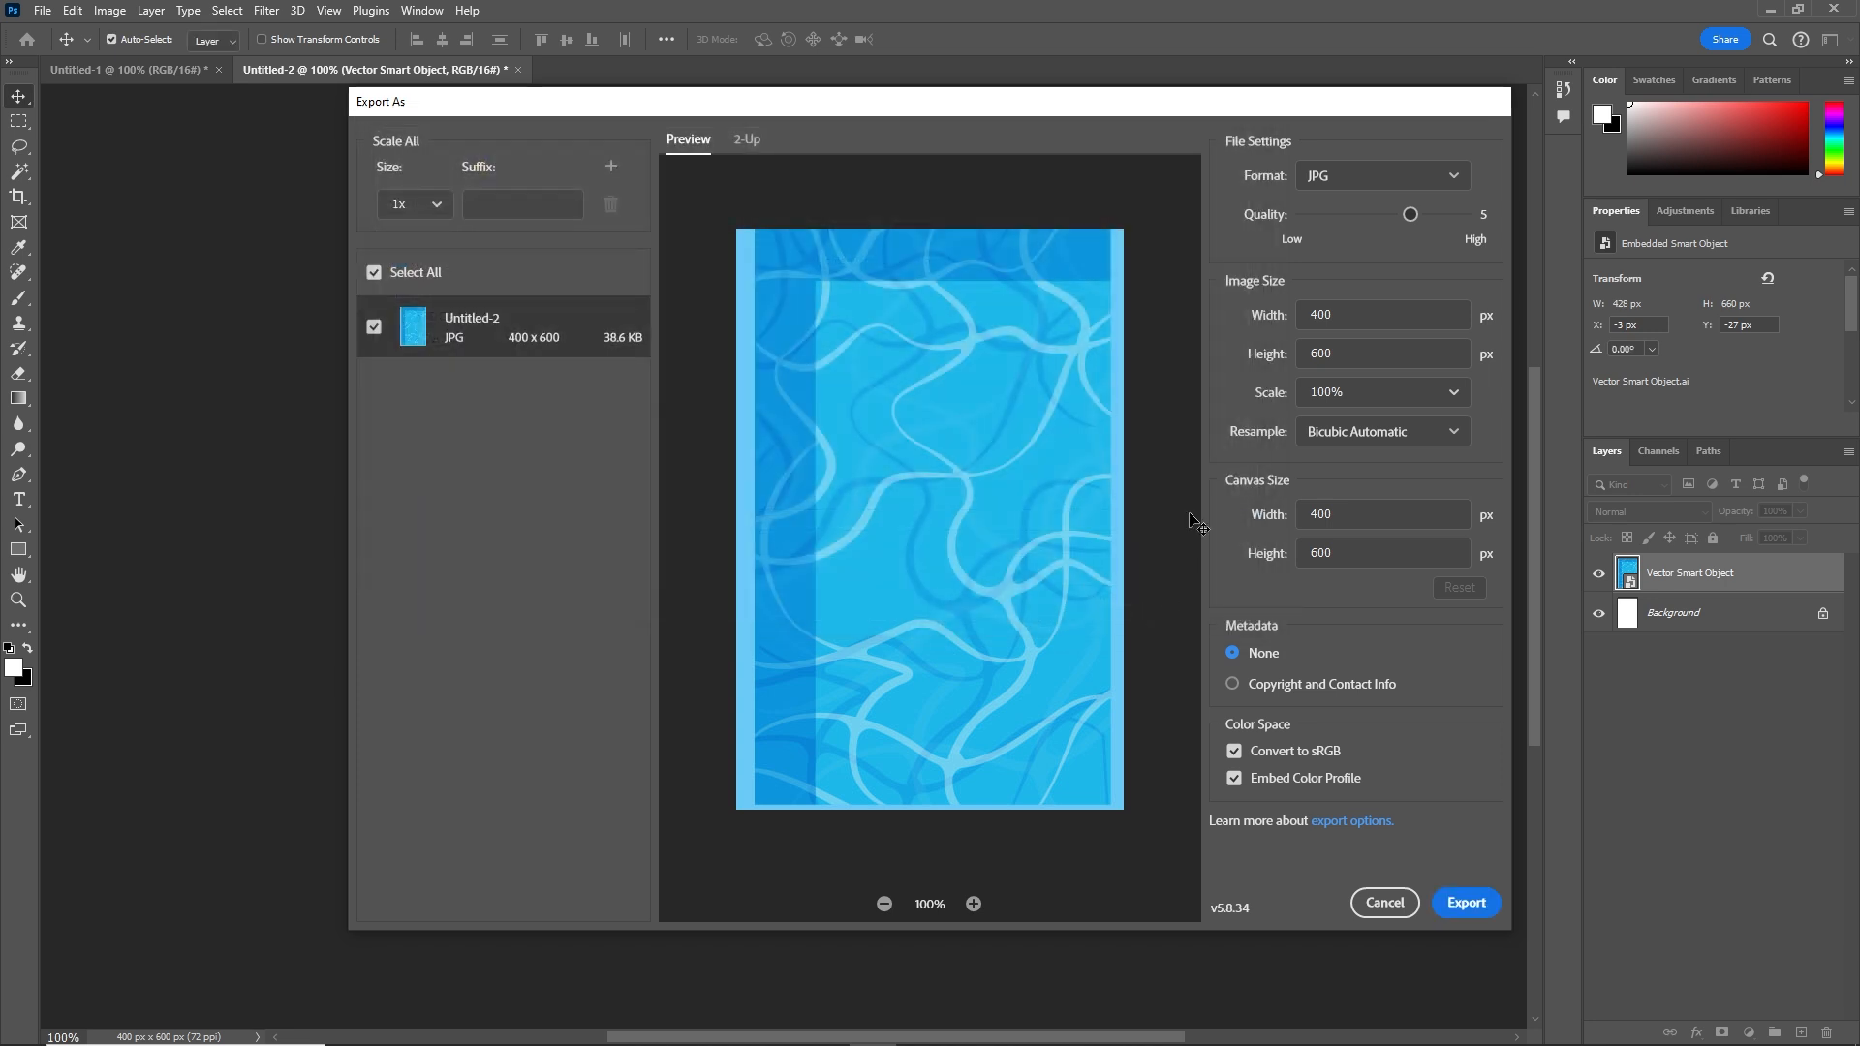
{"action": "left_click", "coordinate": [174, 77]}
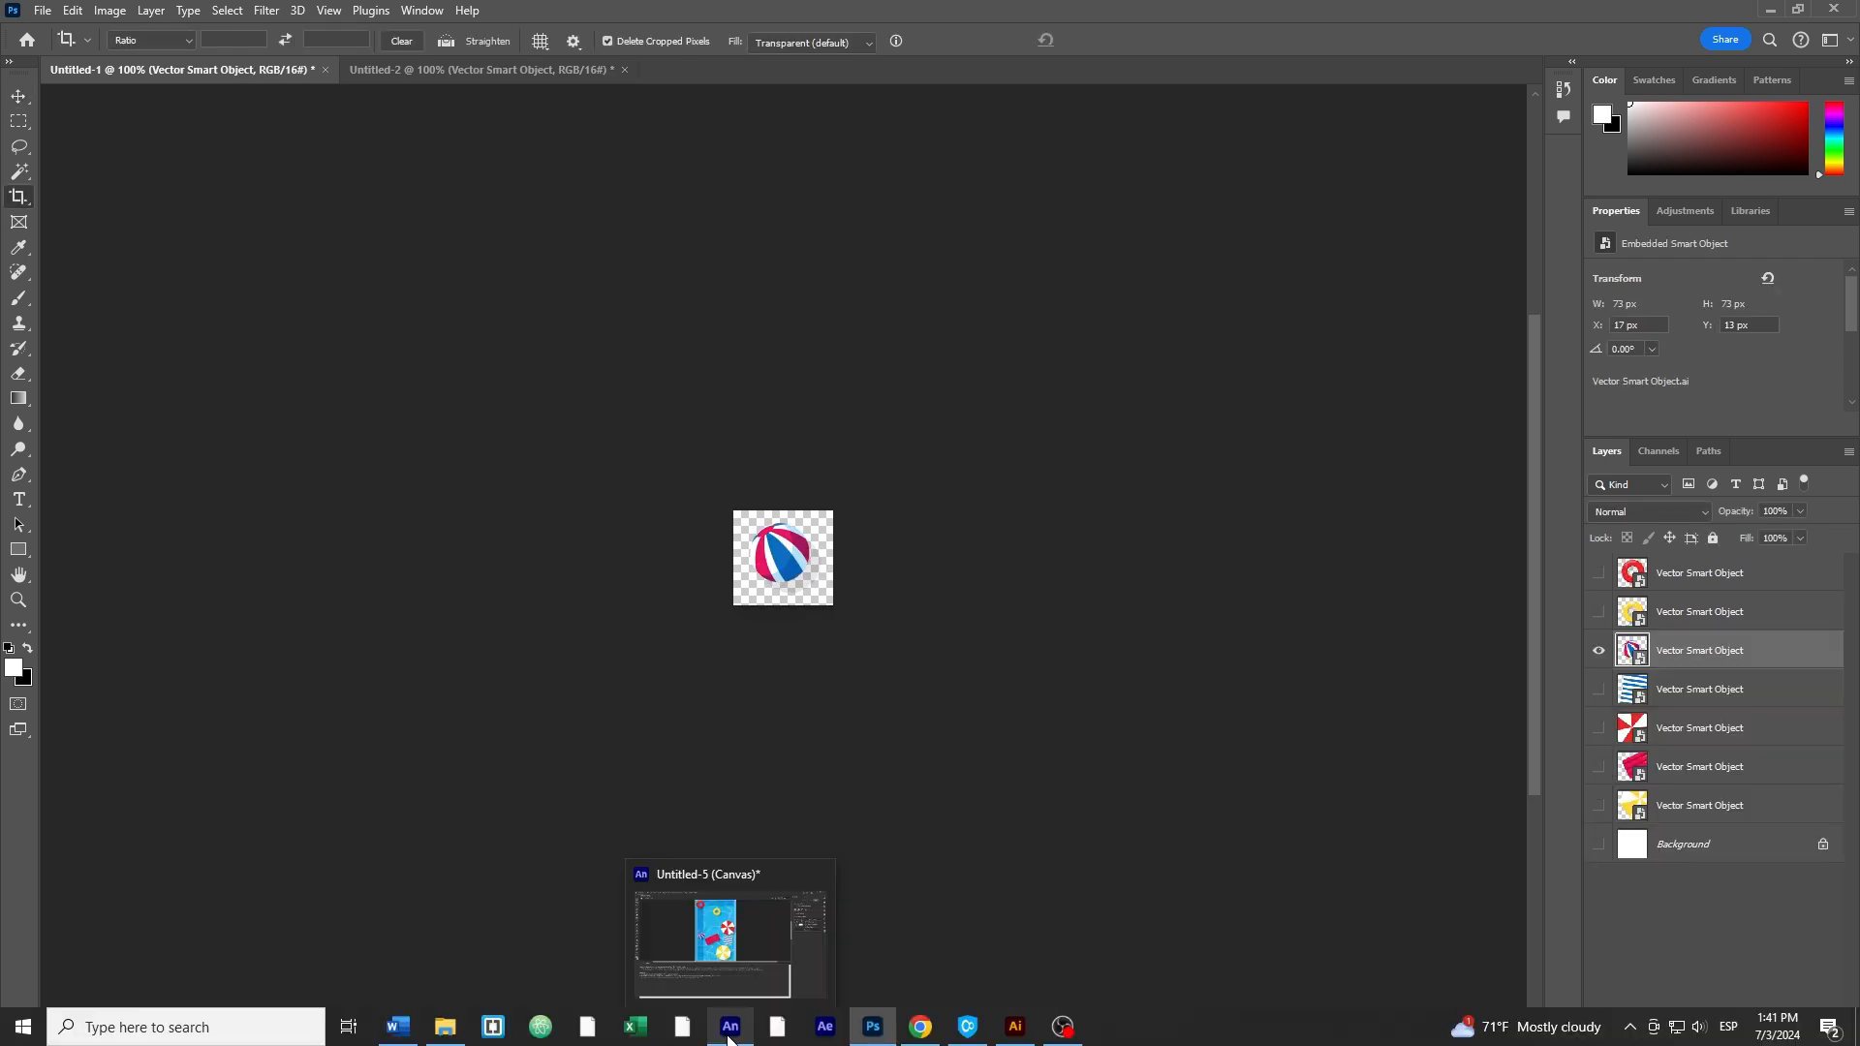
Switch to Animate, bring up the timeline of the Untitled-5 document, and close the document without saving
{"action": "left_click", "coordinate": [717, 932]}
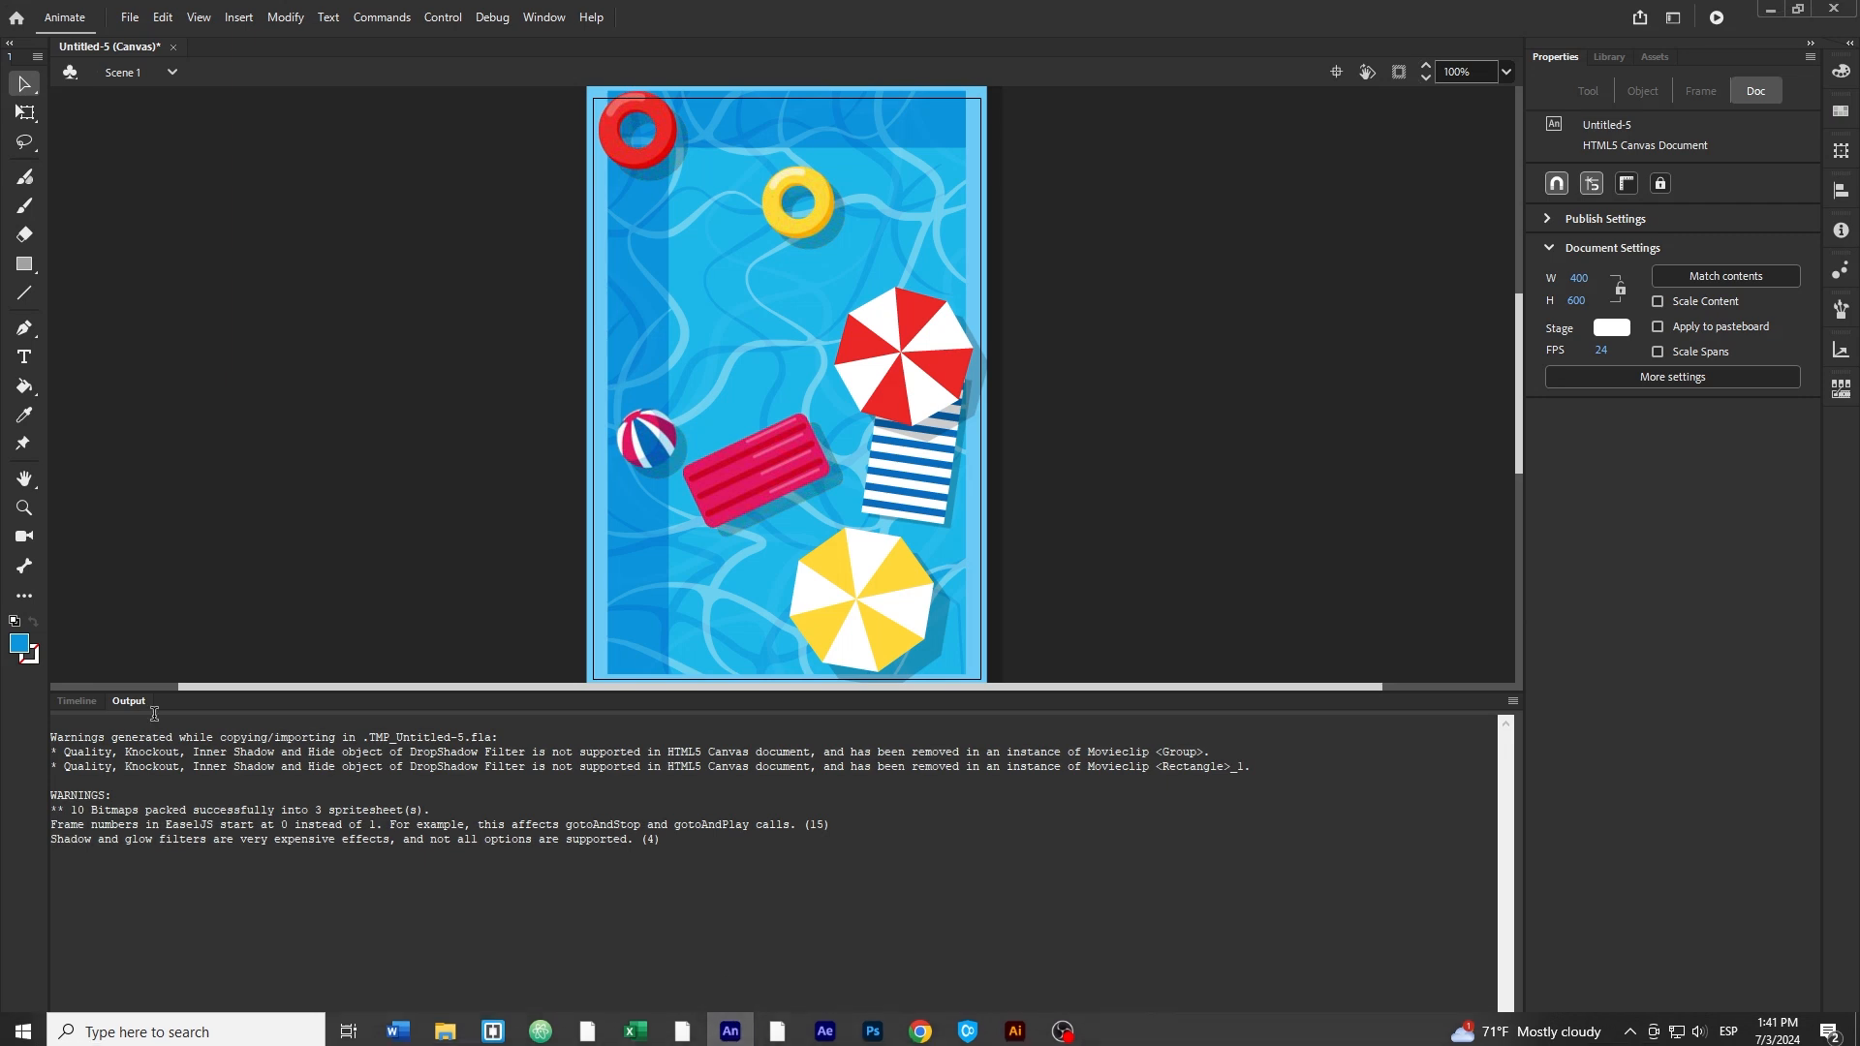
{"action": "left_click", "coordinate": [78, 701]}
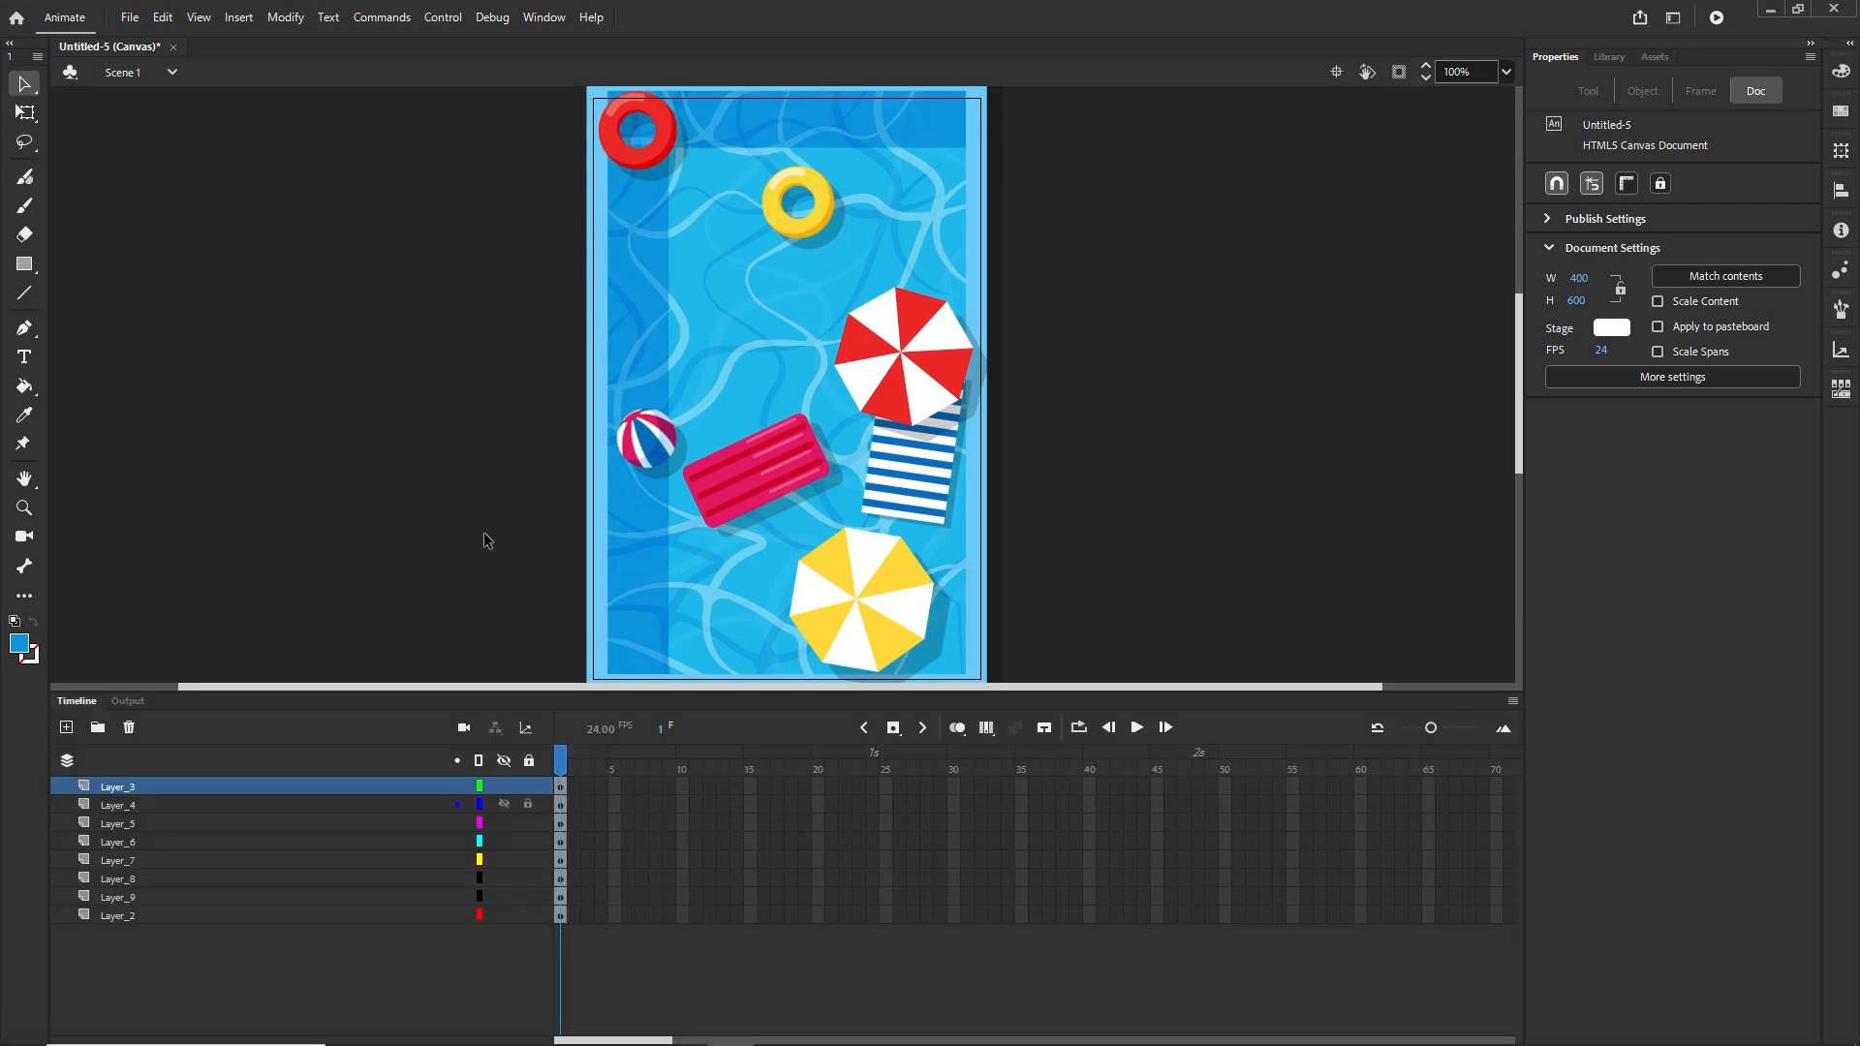
{"action": "left_click", "coordinate": [174, 46]}
{"action": "left_click", "coordinate": [935, 591]}
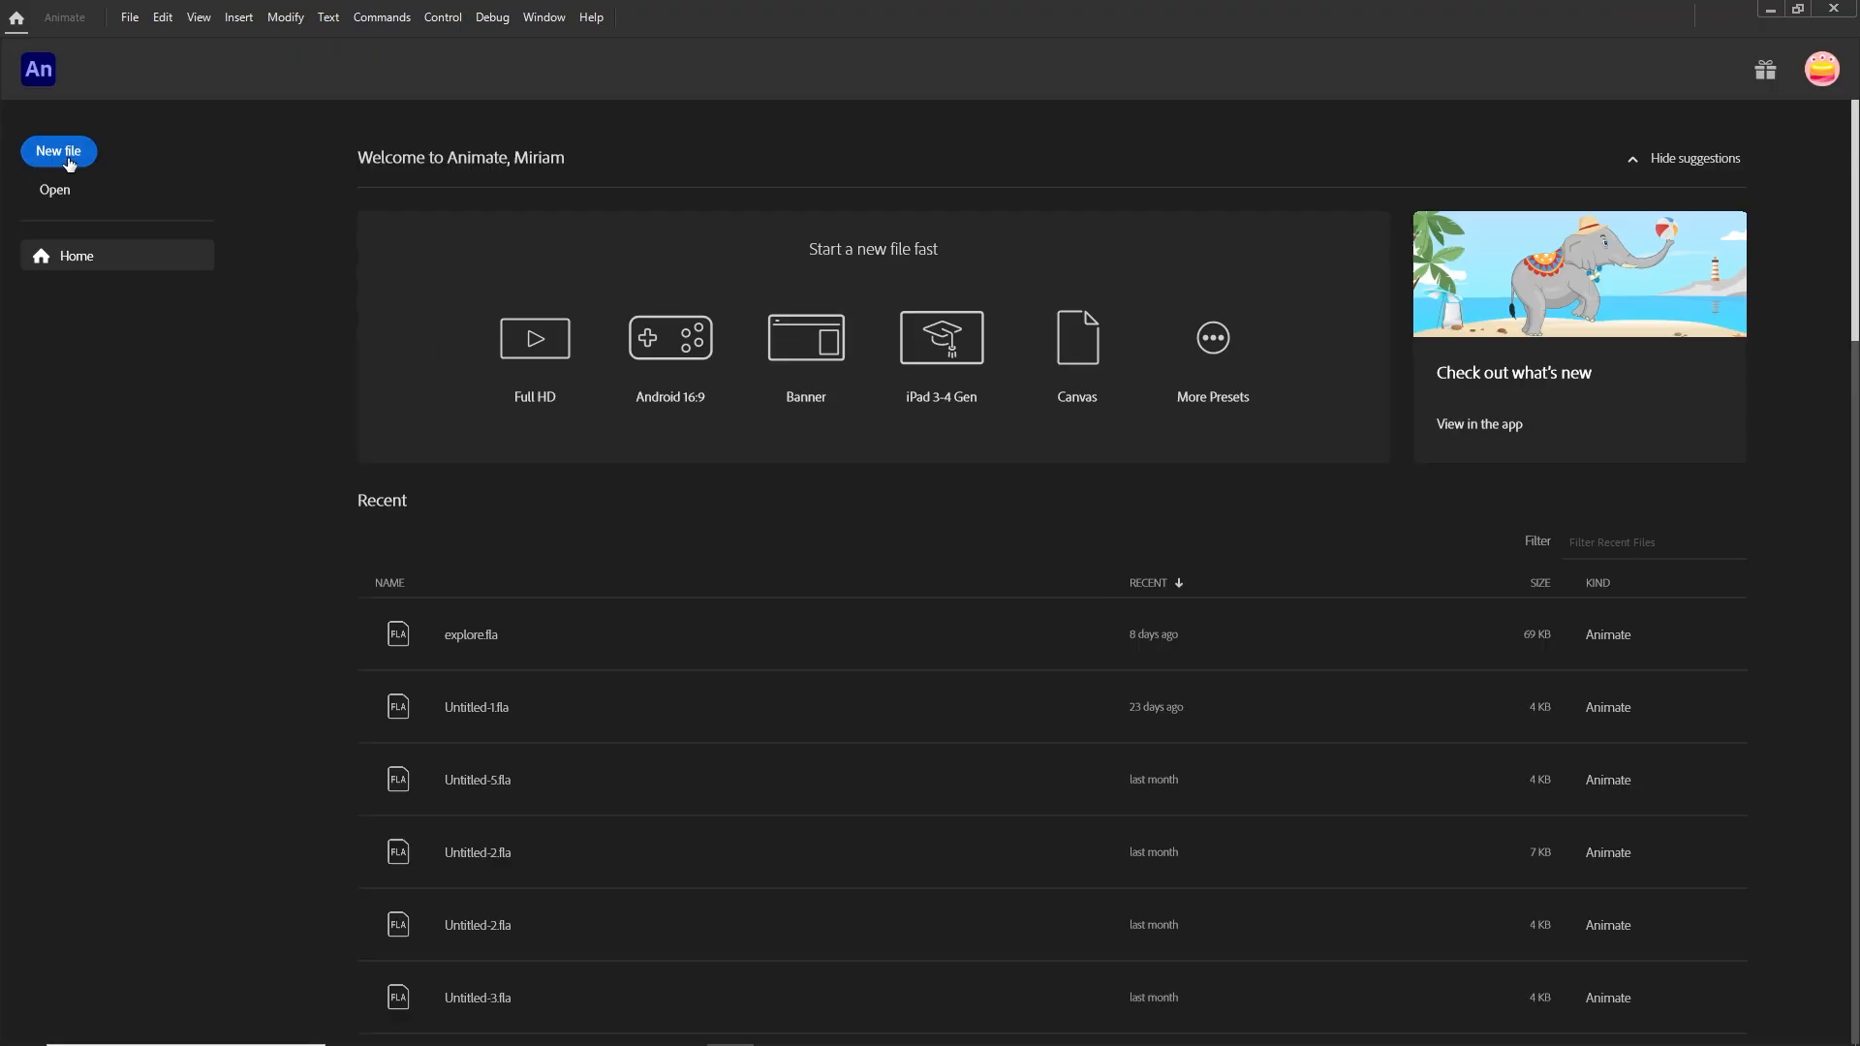
Create a new HTML5 Canvas document 400 px wide and 600 px high at 24 fps
{"action": "left_click", "coordinate": [1054, 424]}
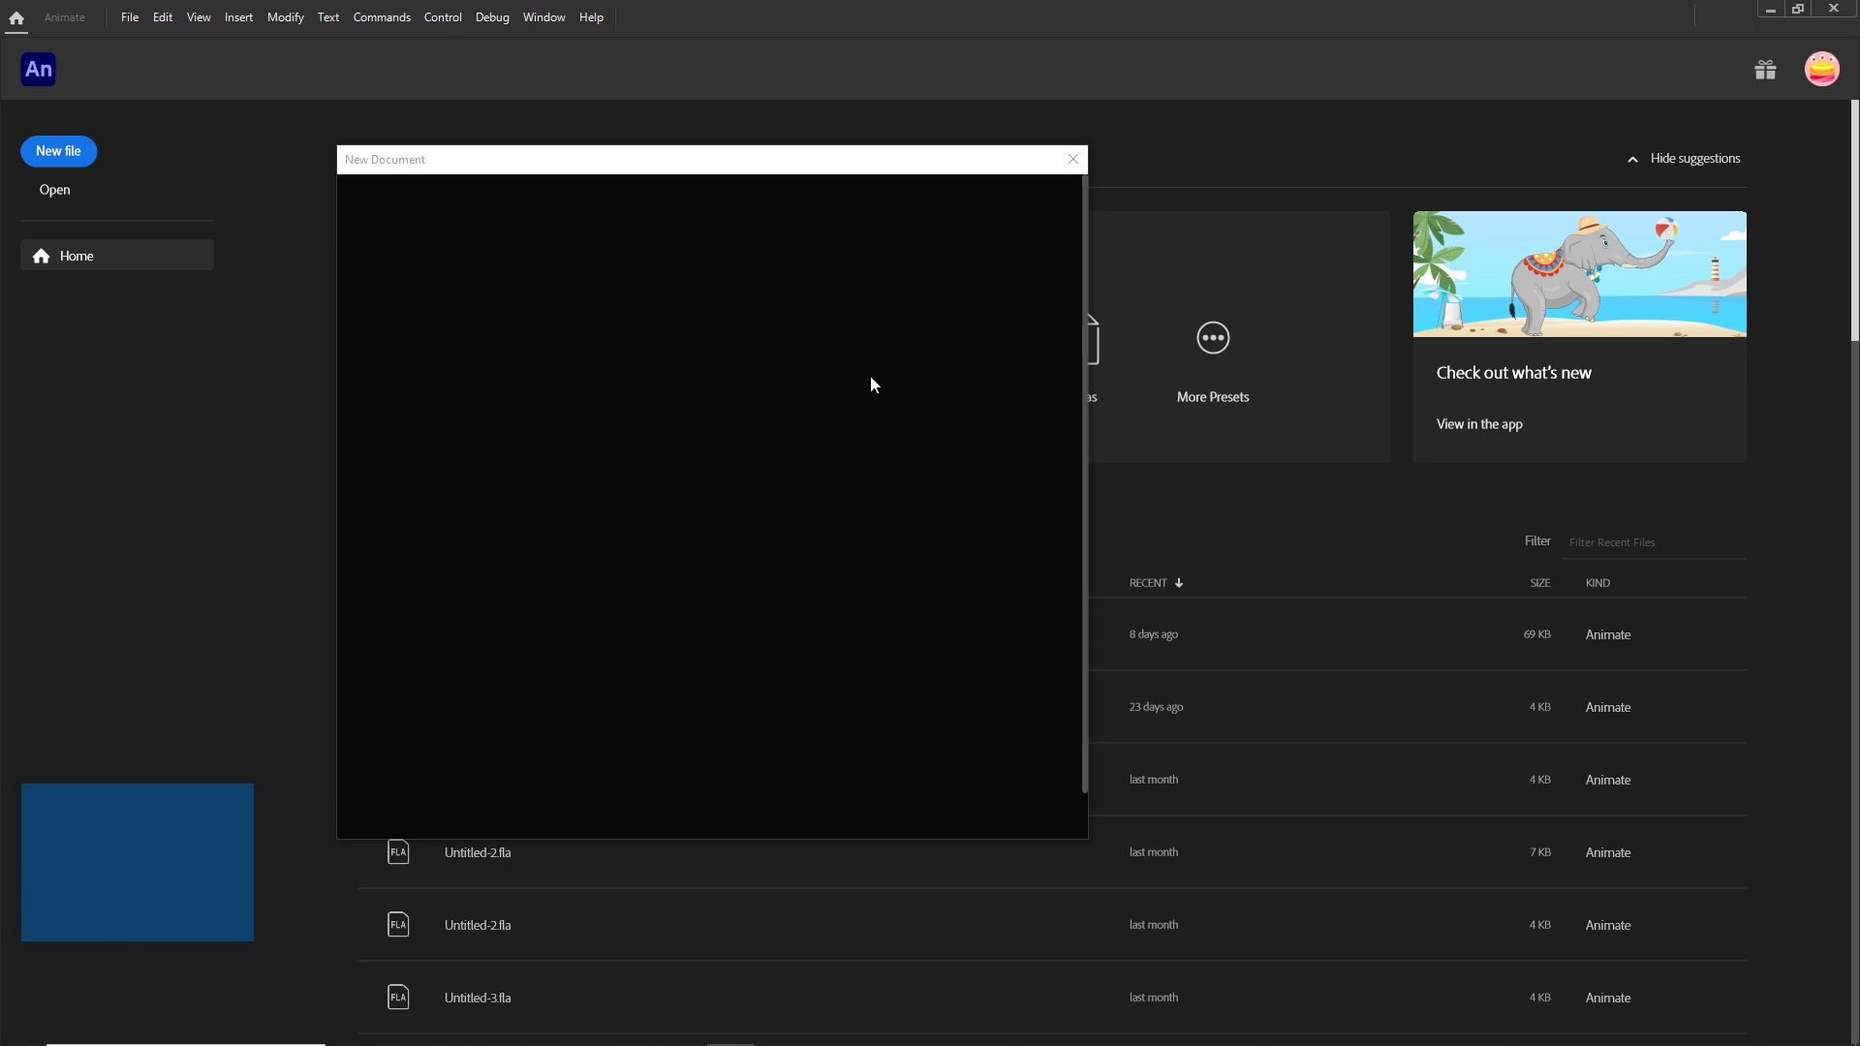
{"action": "type", "text": "400"}
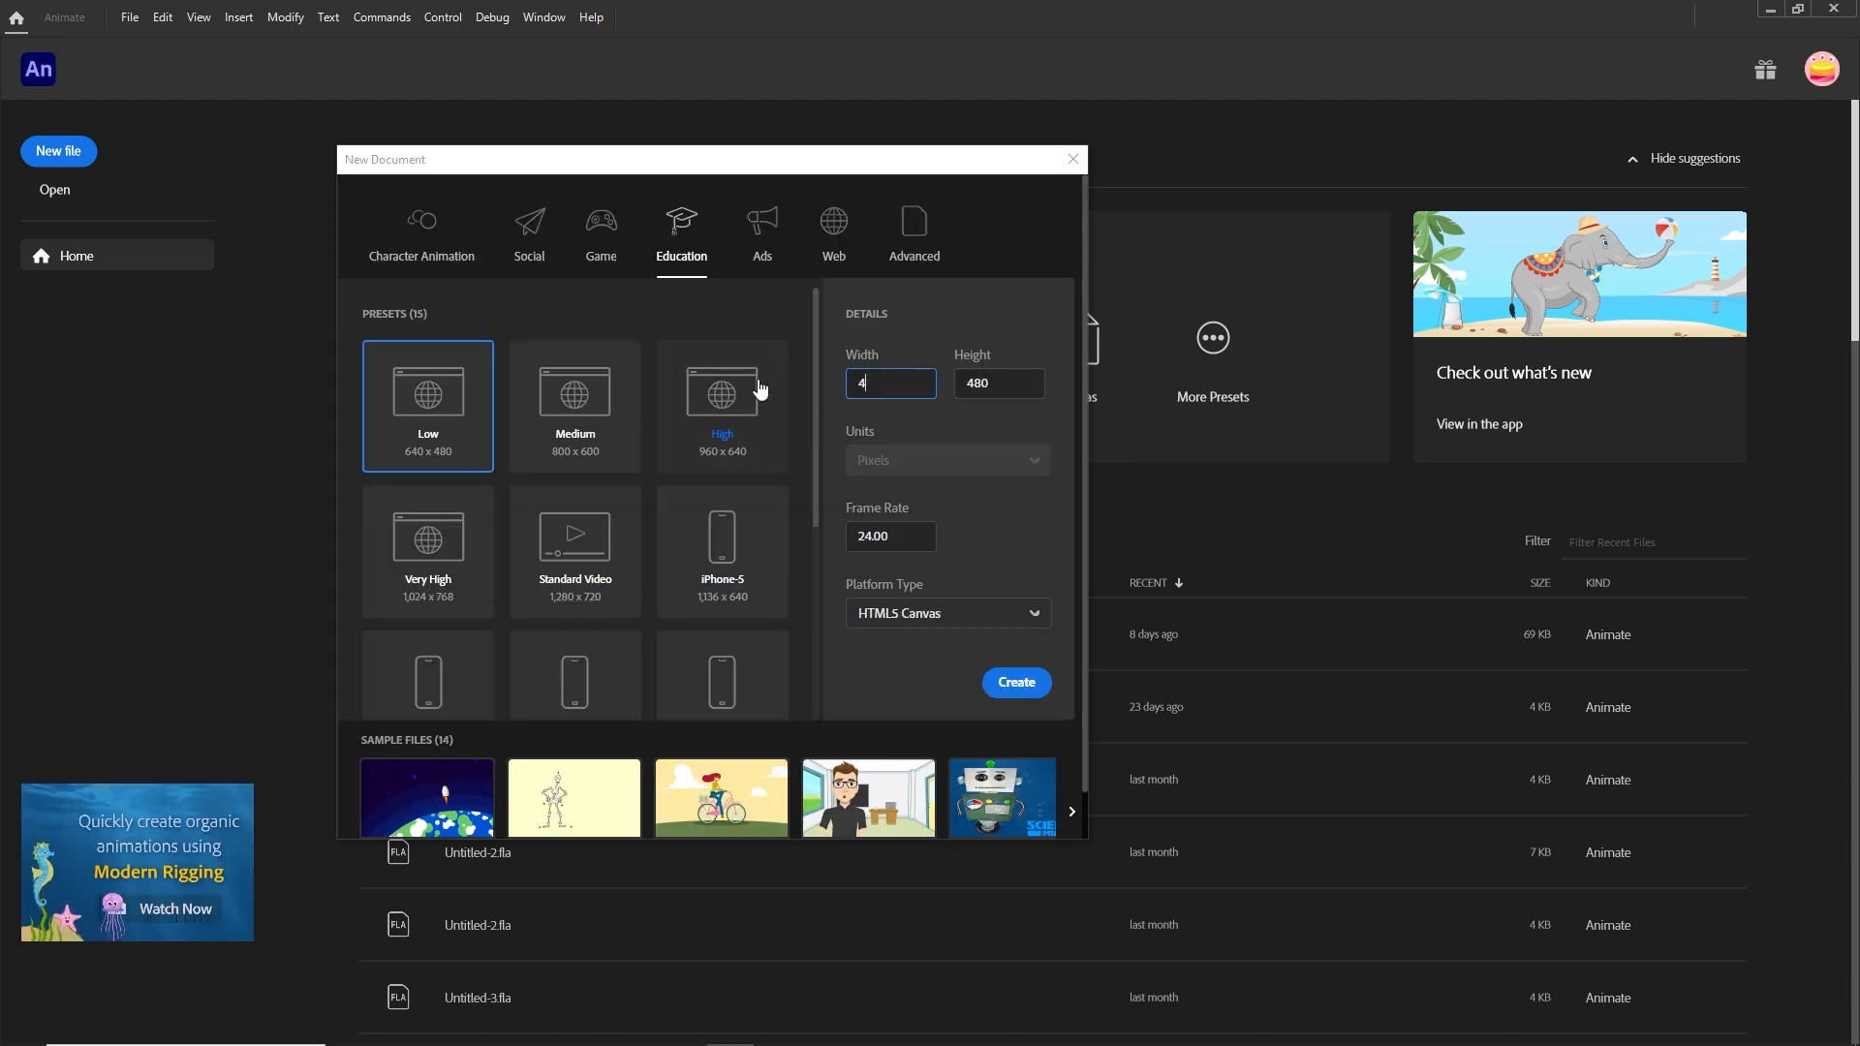
{"action": "left_click", "coordinate": [999, 386]}
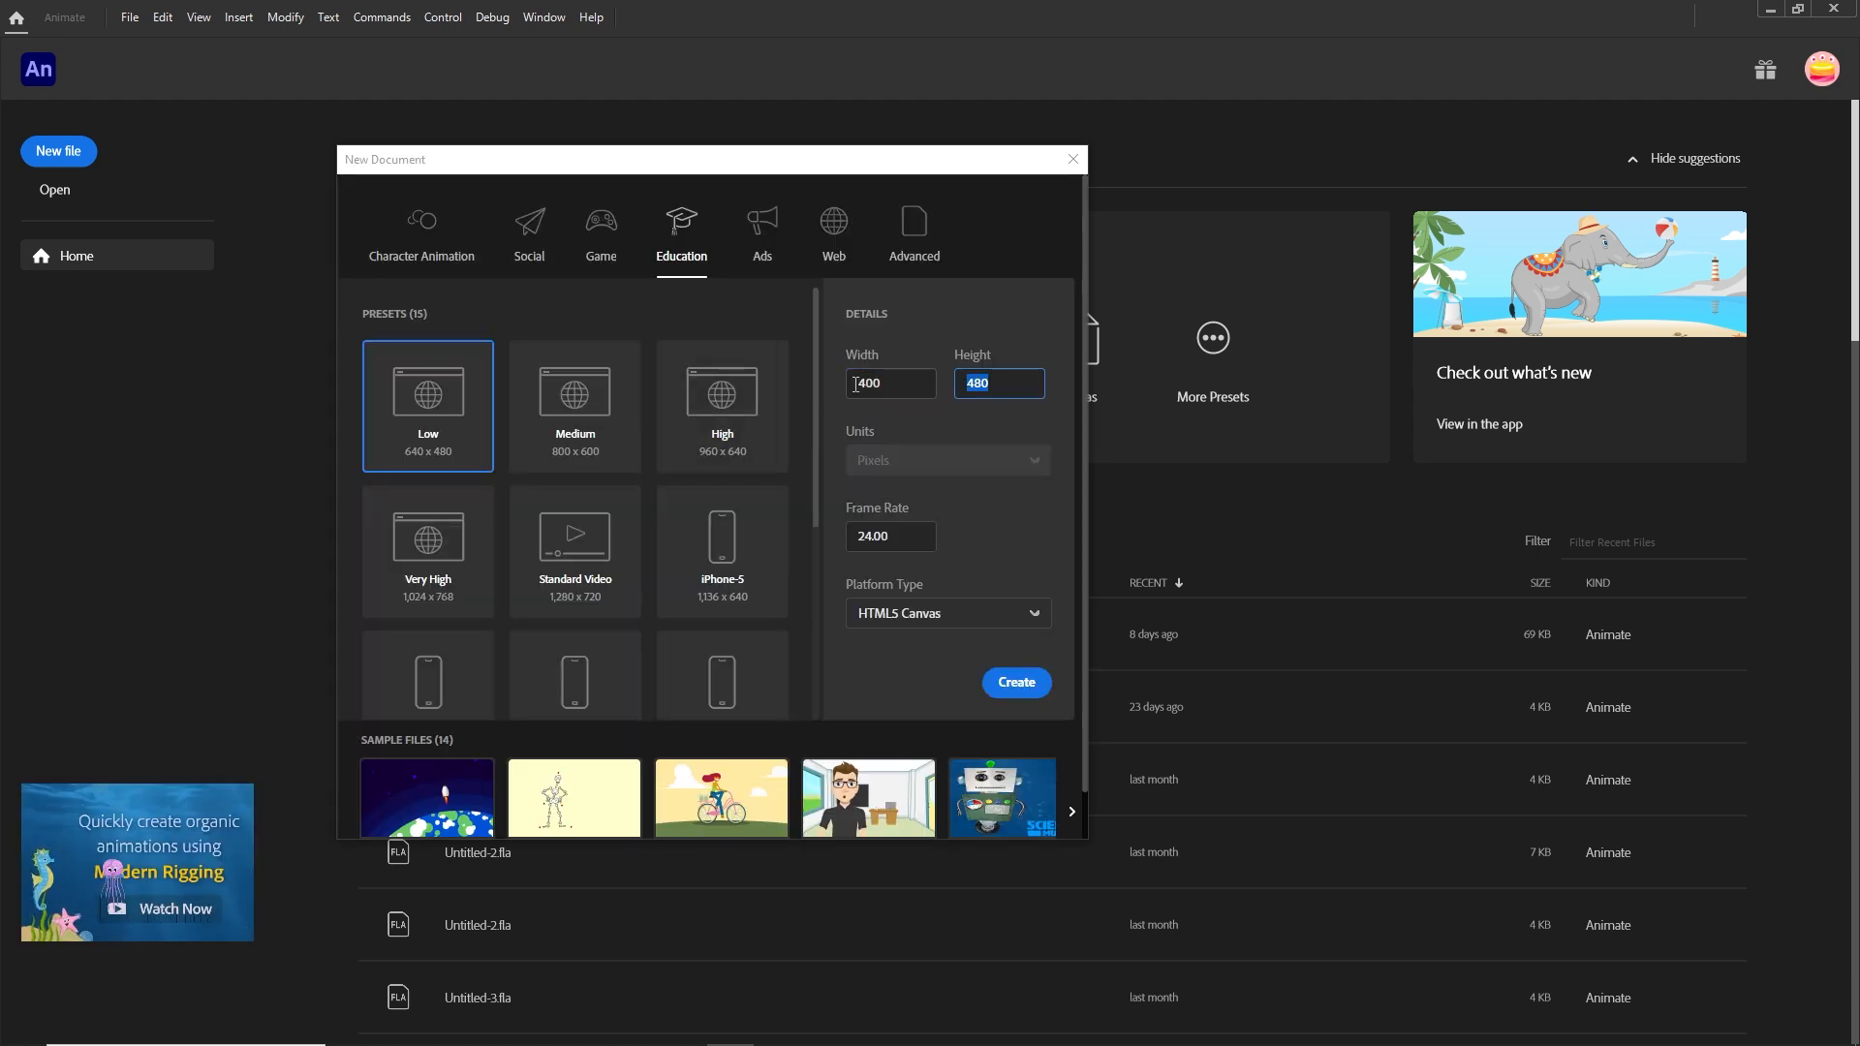
{"action": "type", "text": "600"}
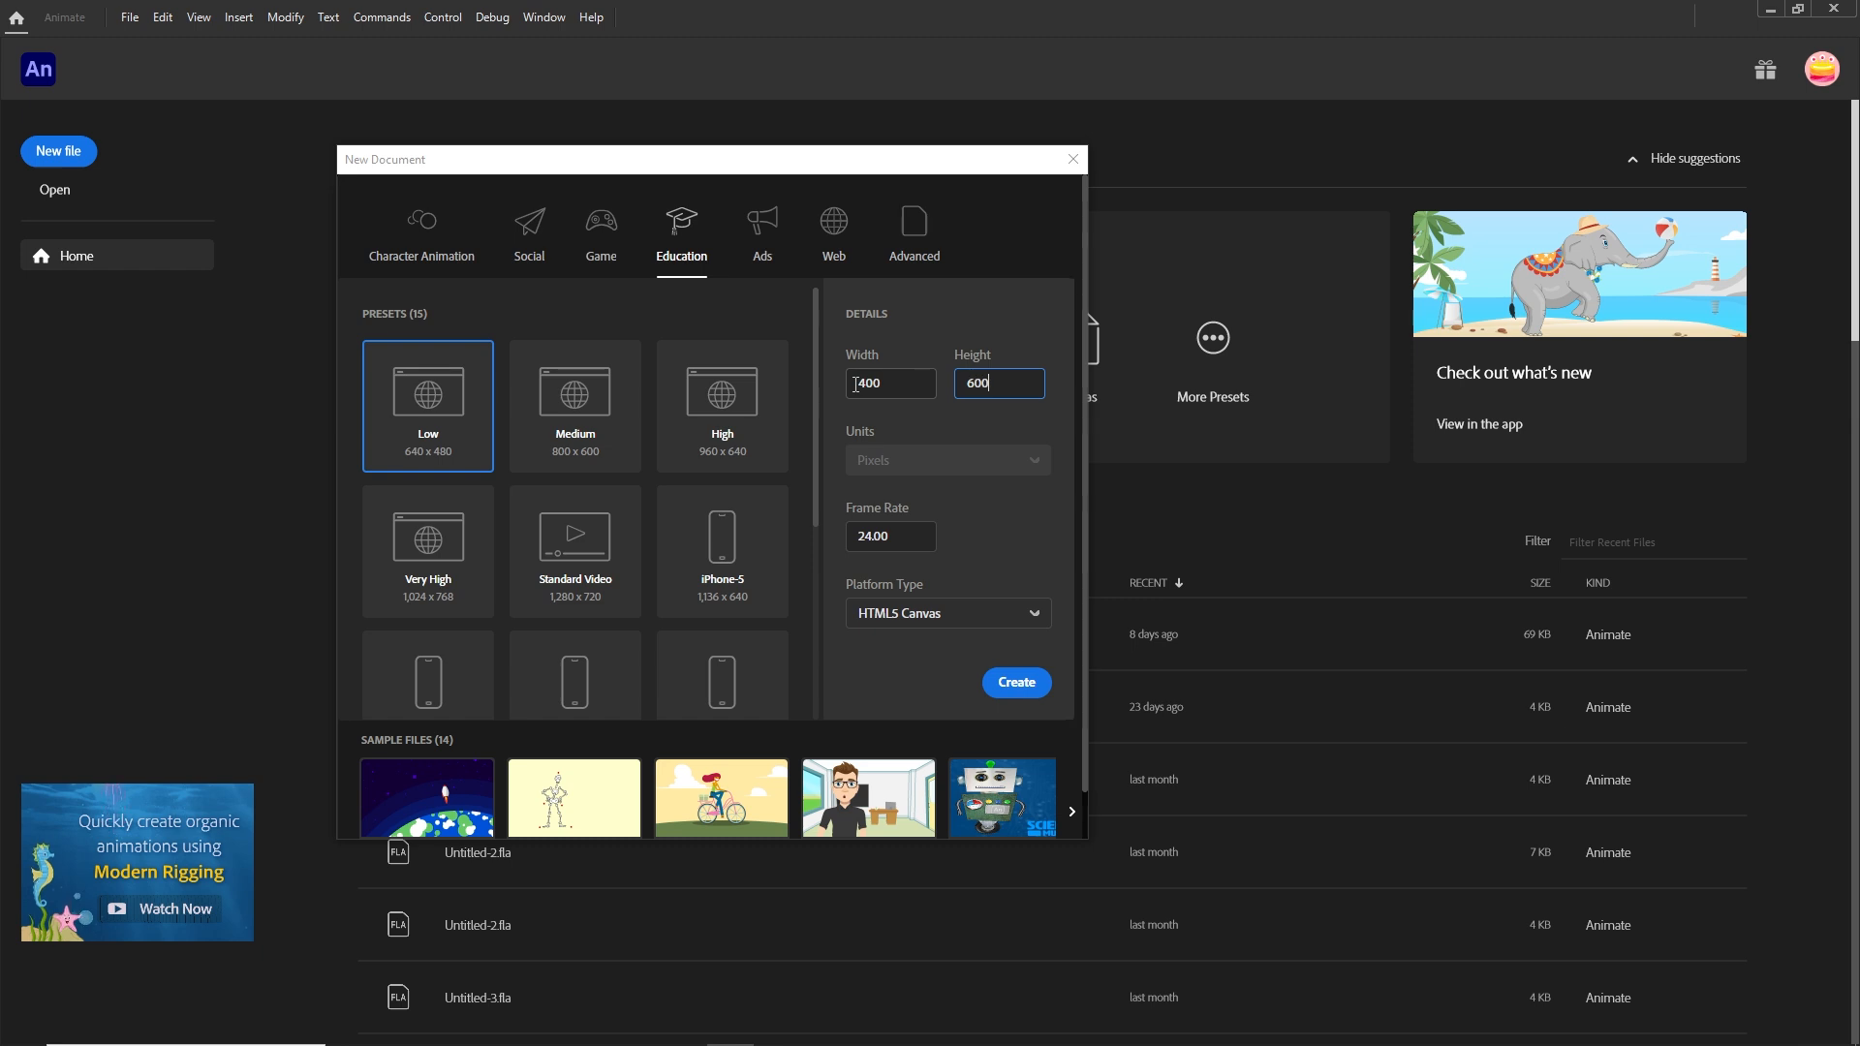
{"action": "left_click", "coordinate": [1030, 694]}
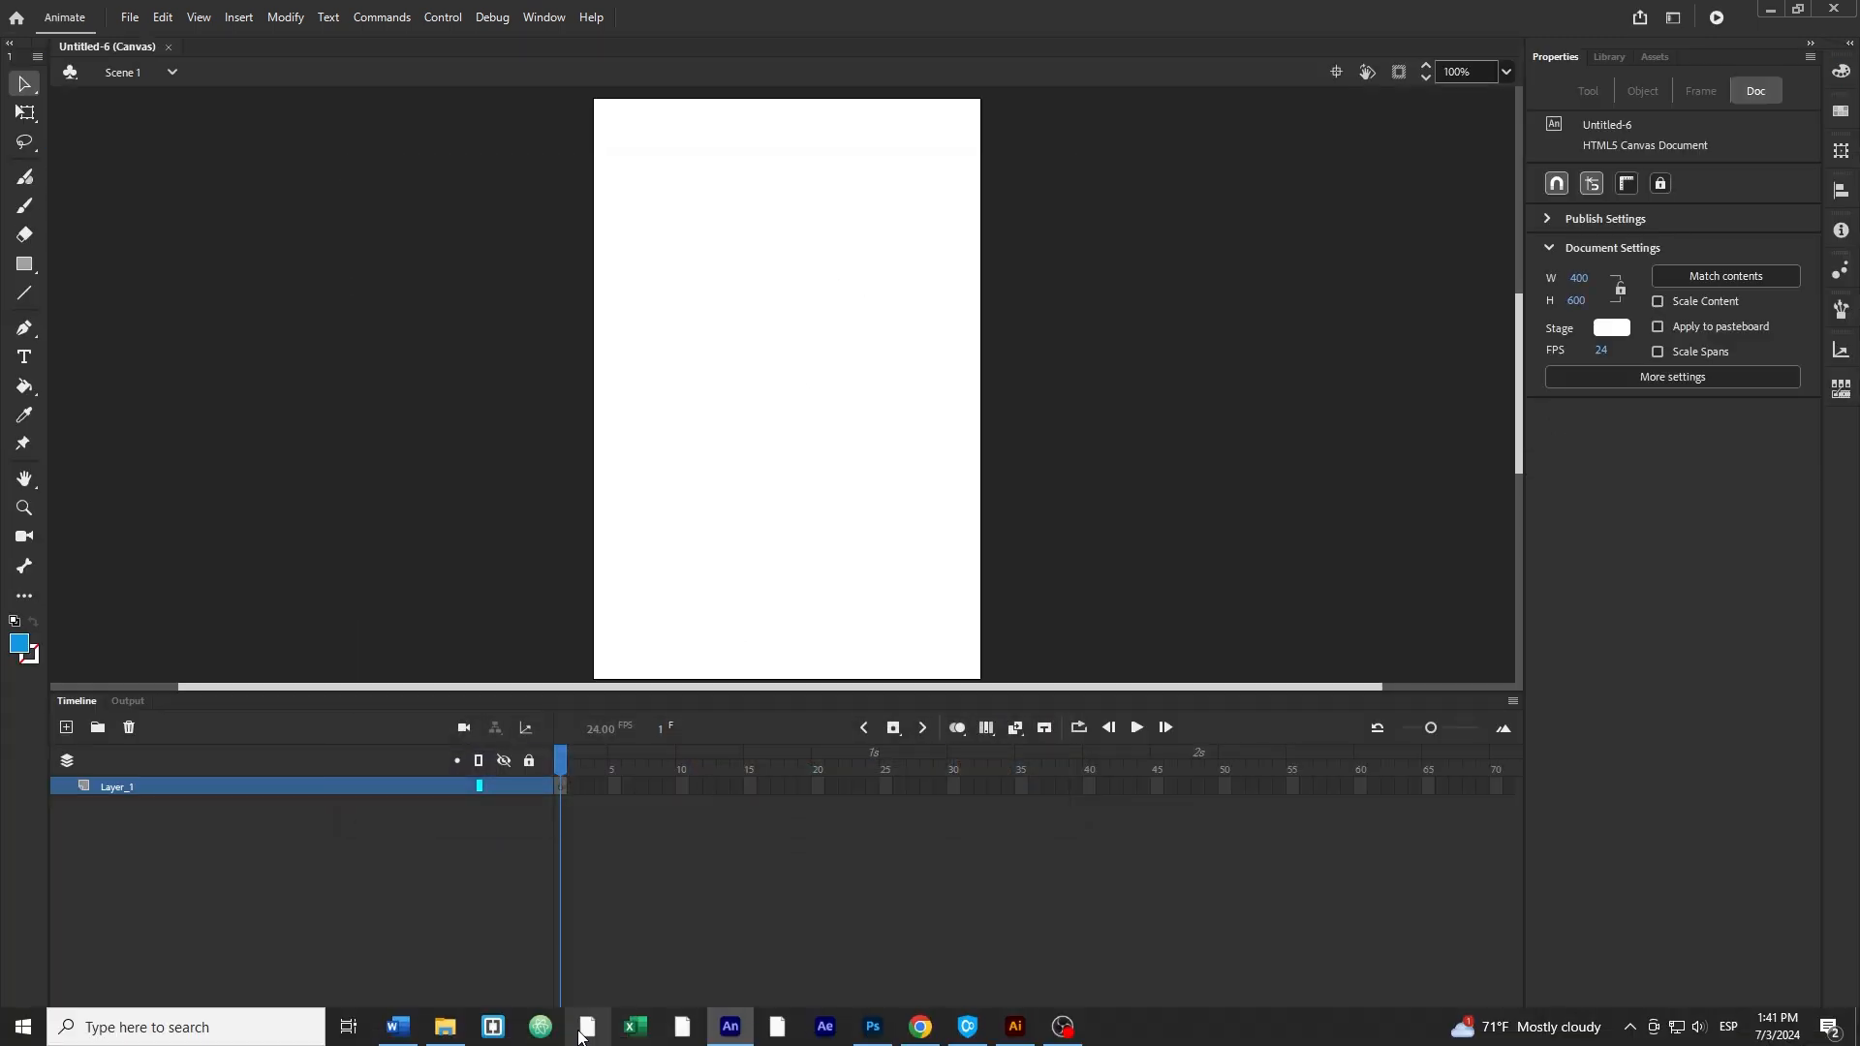
Import BG.jpg and img1.png through img7.png from the tutorial's imgs folder onto the stage
{"action": "left_click", "coordinate": [444, 1027]}
{"action": "left_click", "coordinate": [1159, 605]}
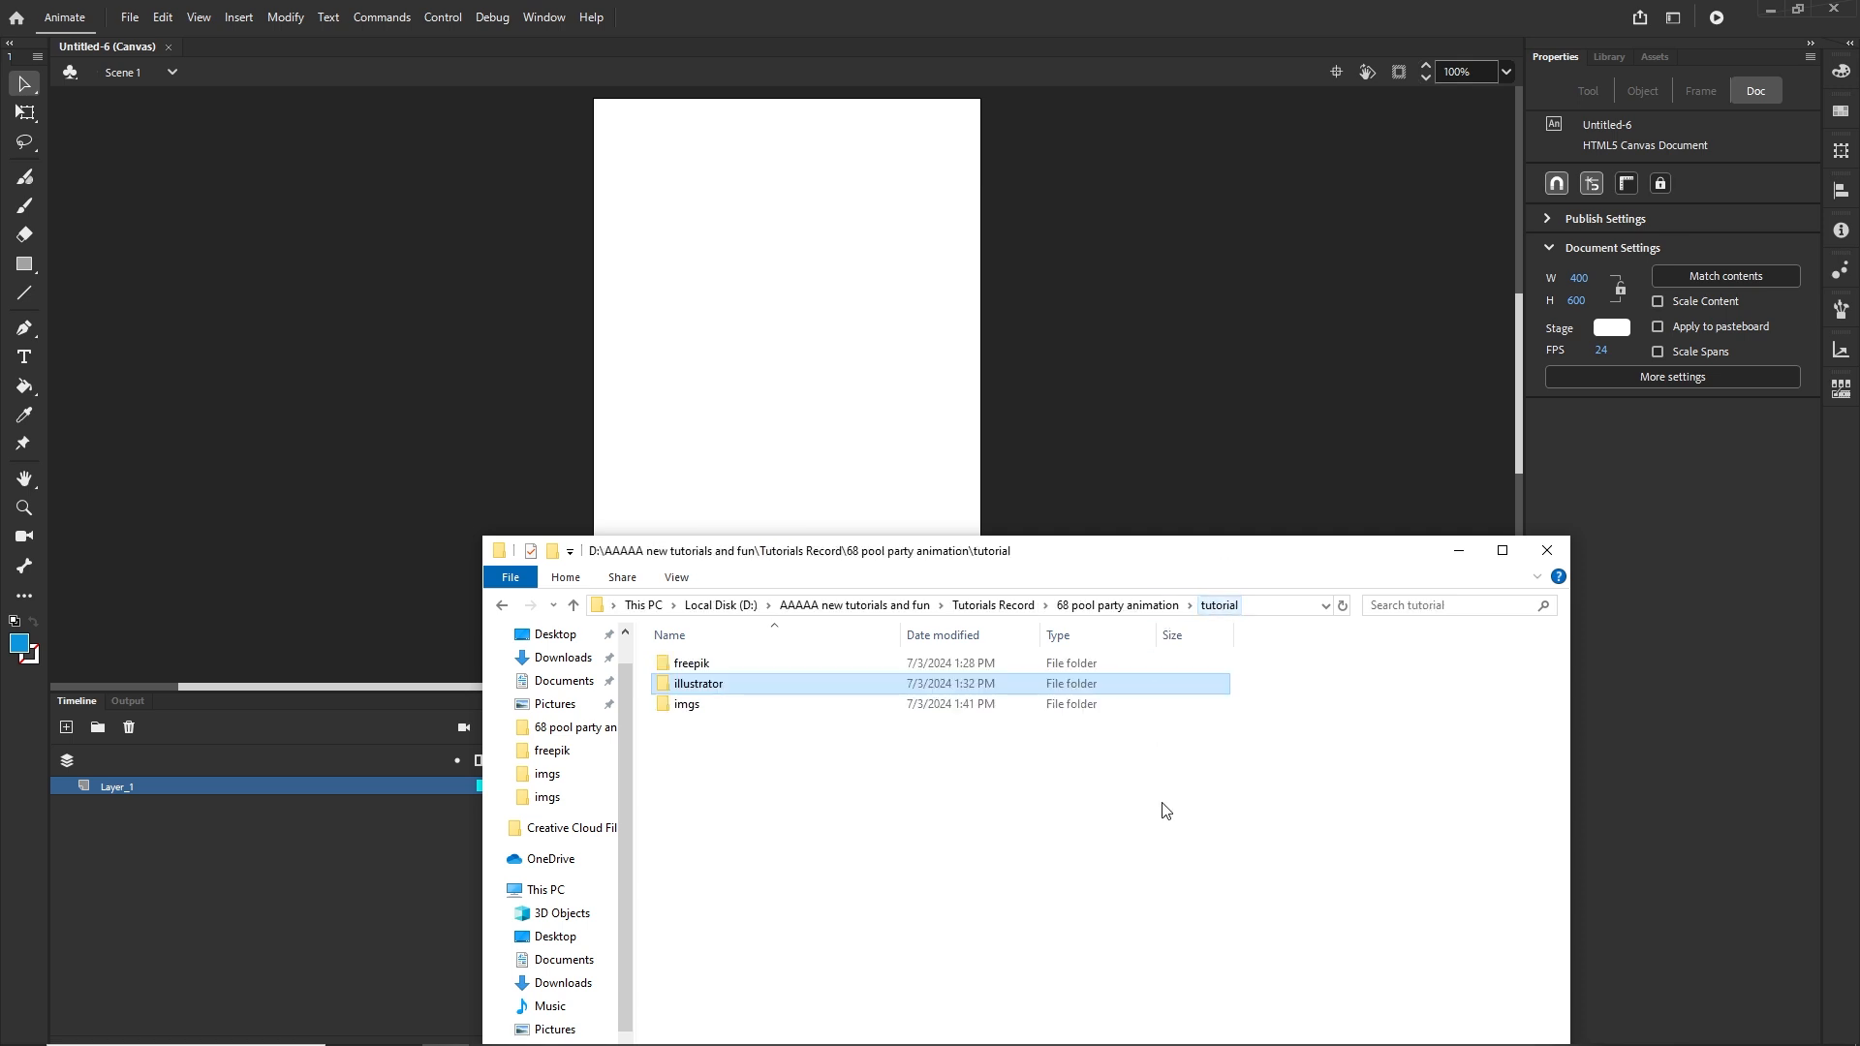
{"action": "double_click", "coordinate": [694, 710]}
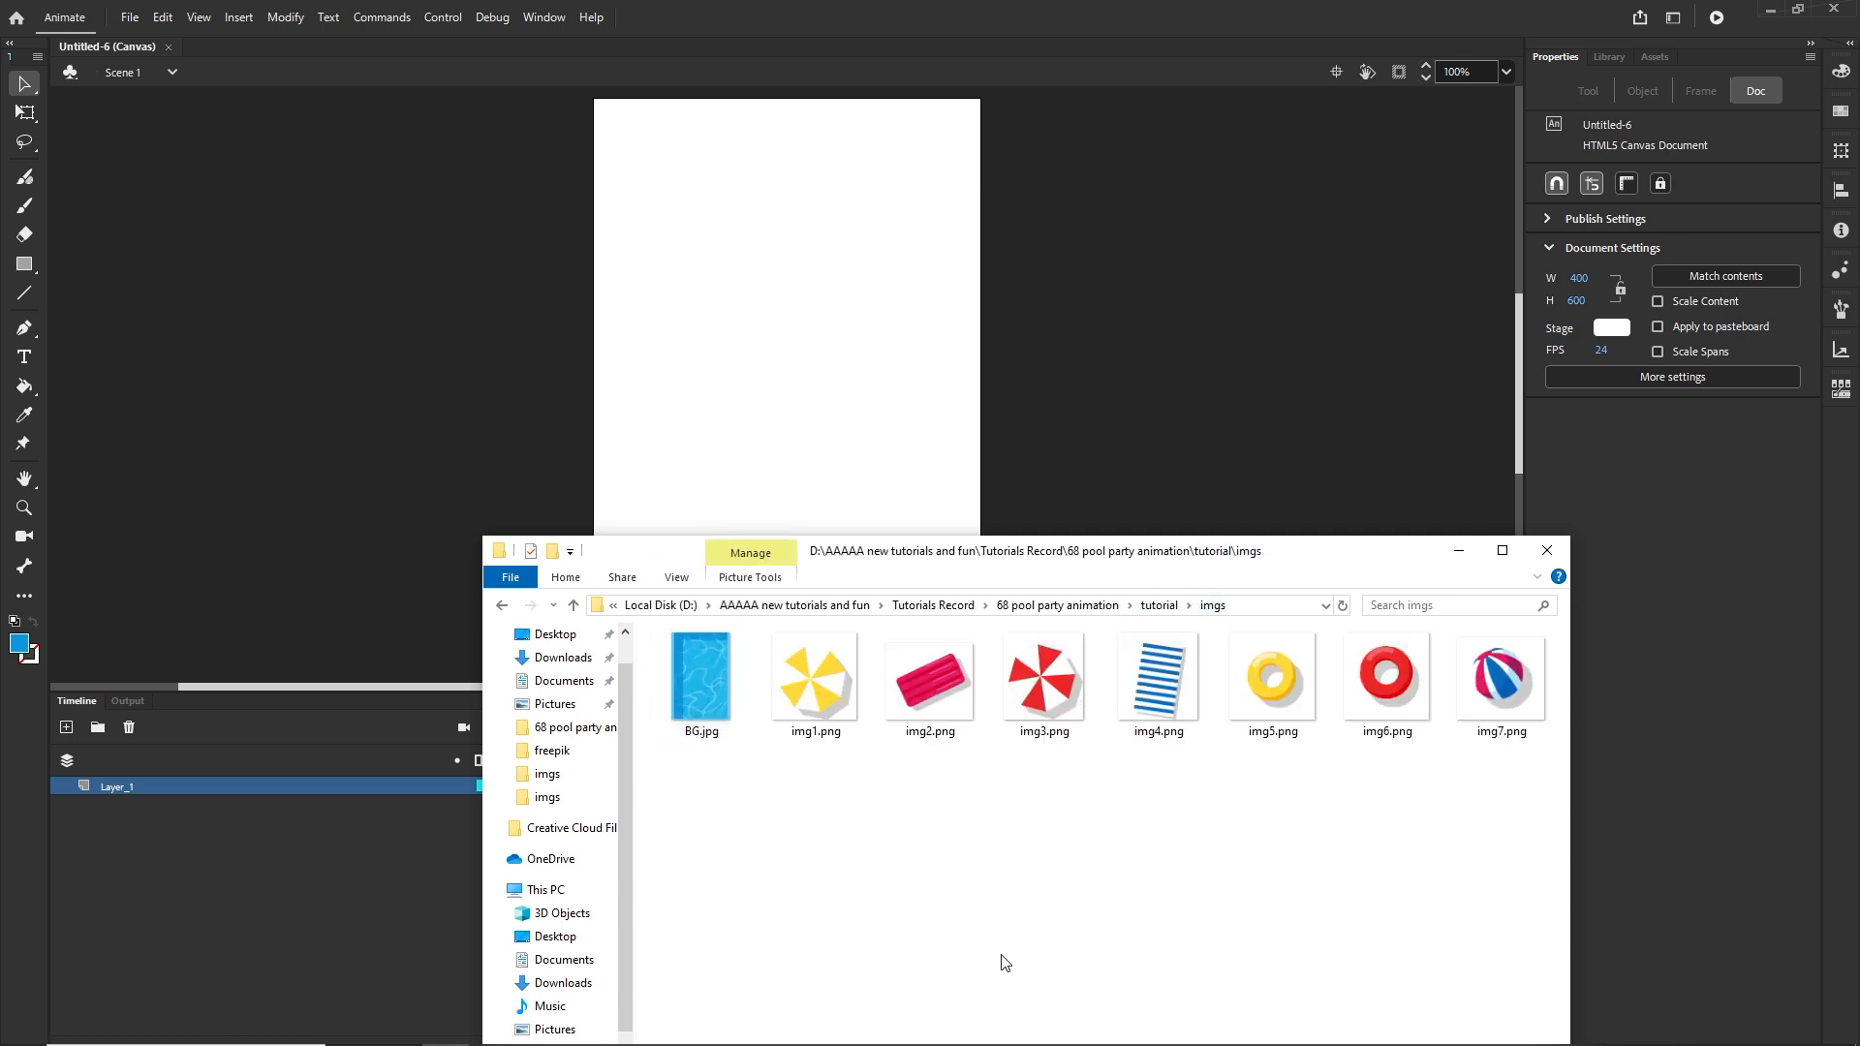
{"action": "left_click", "coordinate": [1461, 701]}
{"action": "left_click", "coordinate": [728, 738], "text": "shift"}
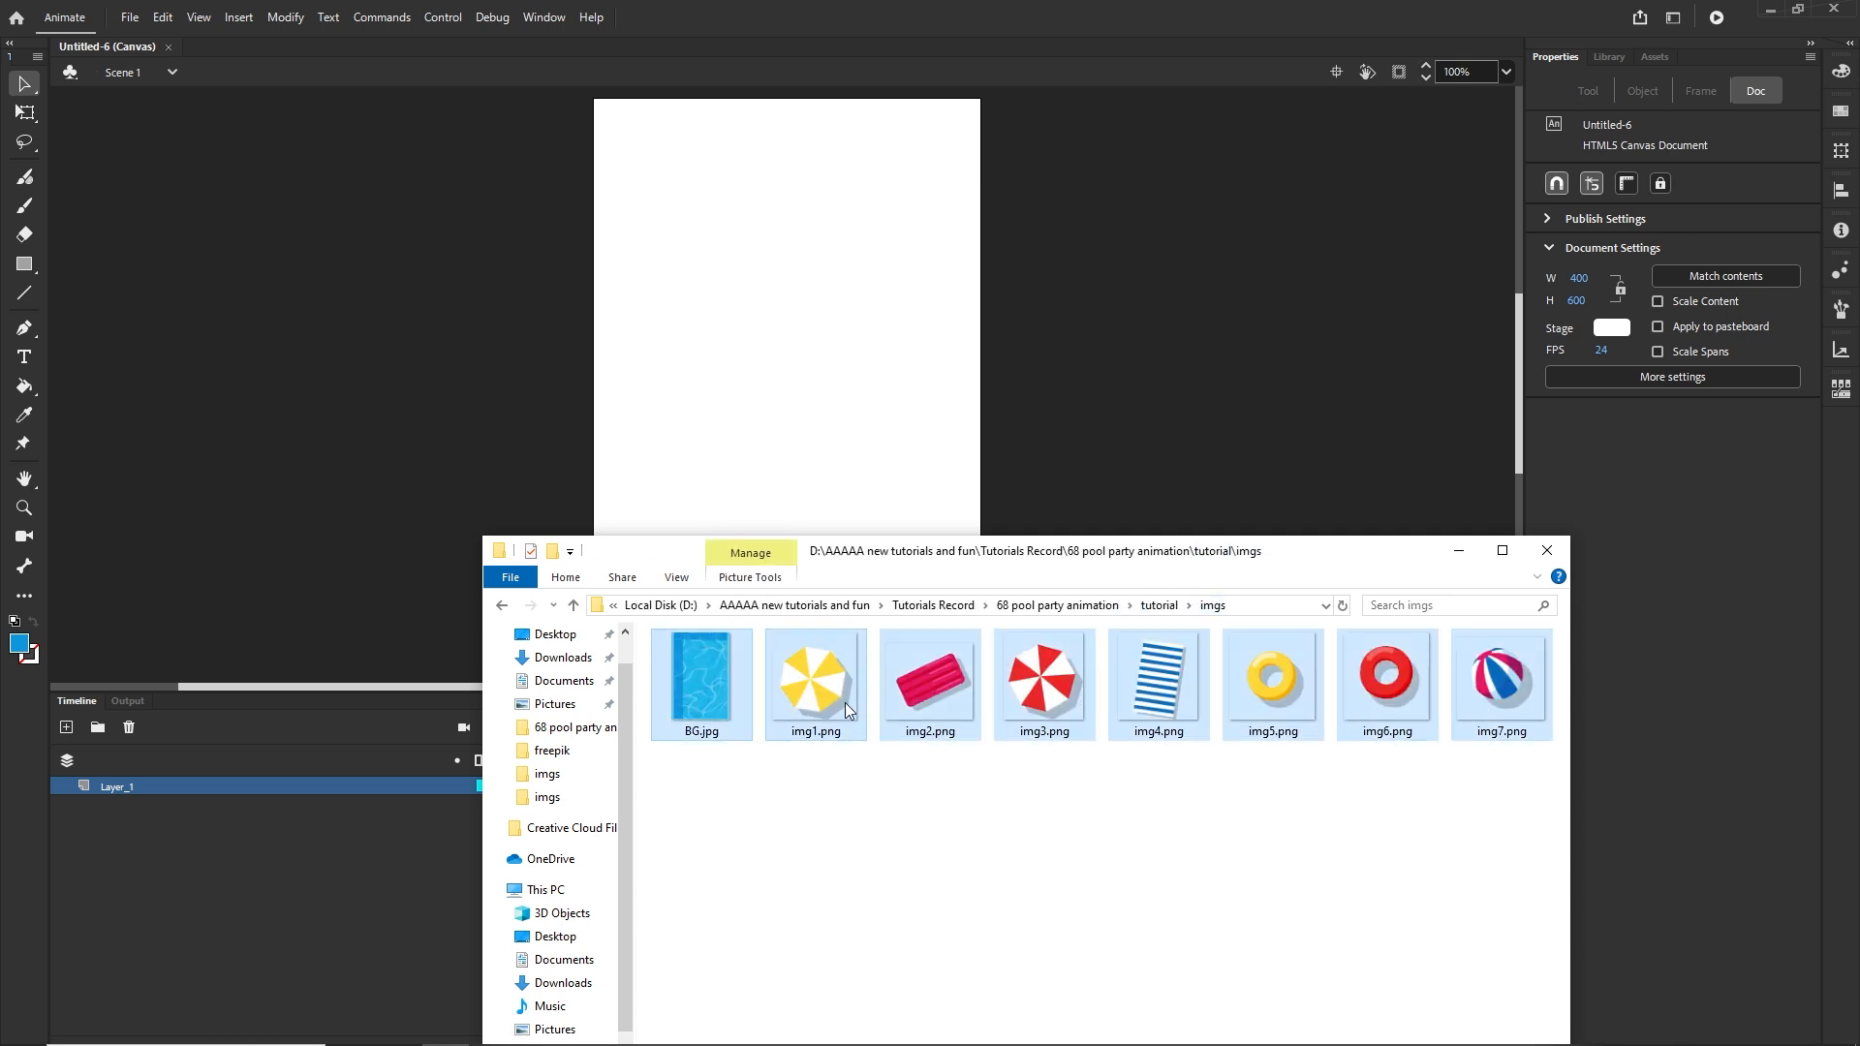
{"action": "left_click_drag", "start_coordinate": [845, 701], "coordinate": [757, 346]}
{"action": "left_click", "coordinate": [1158, 372]}
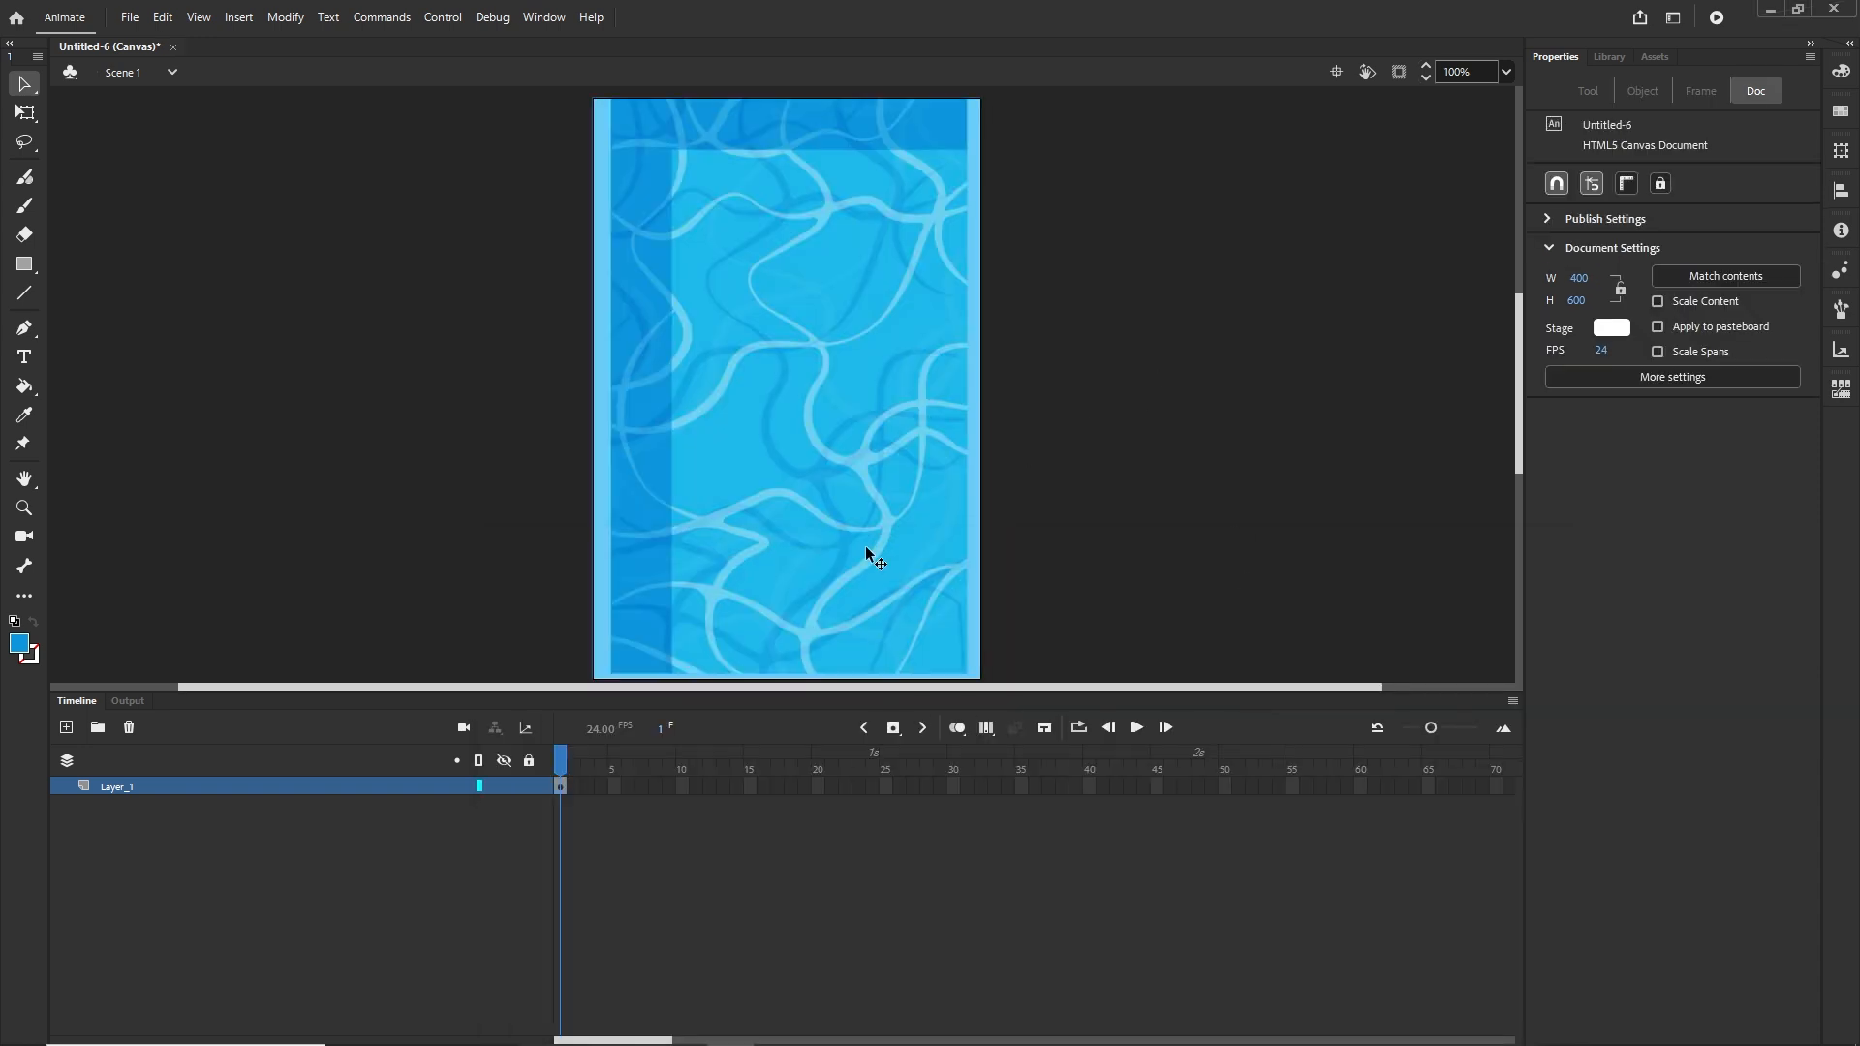
Move the pool background aside, distribute all imported images to separate layers, and place the BG_jpg layer beneath the others
{"action": "left_click_drag", "start_coordinate": [814, 498], "coordinate": [1062, 498]}
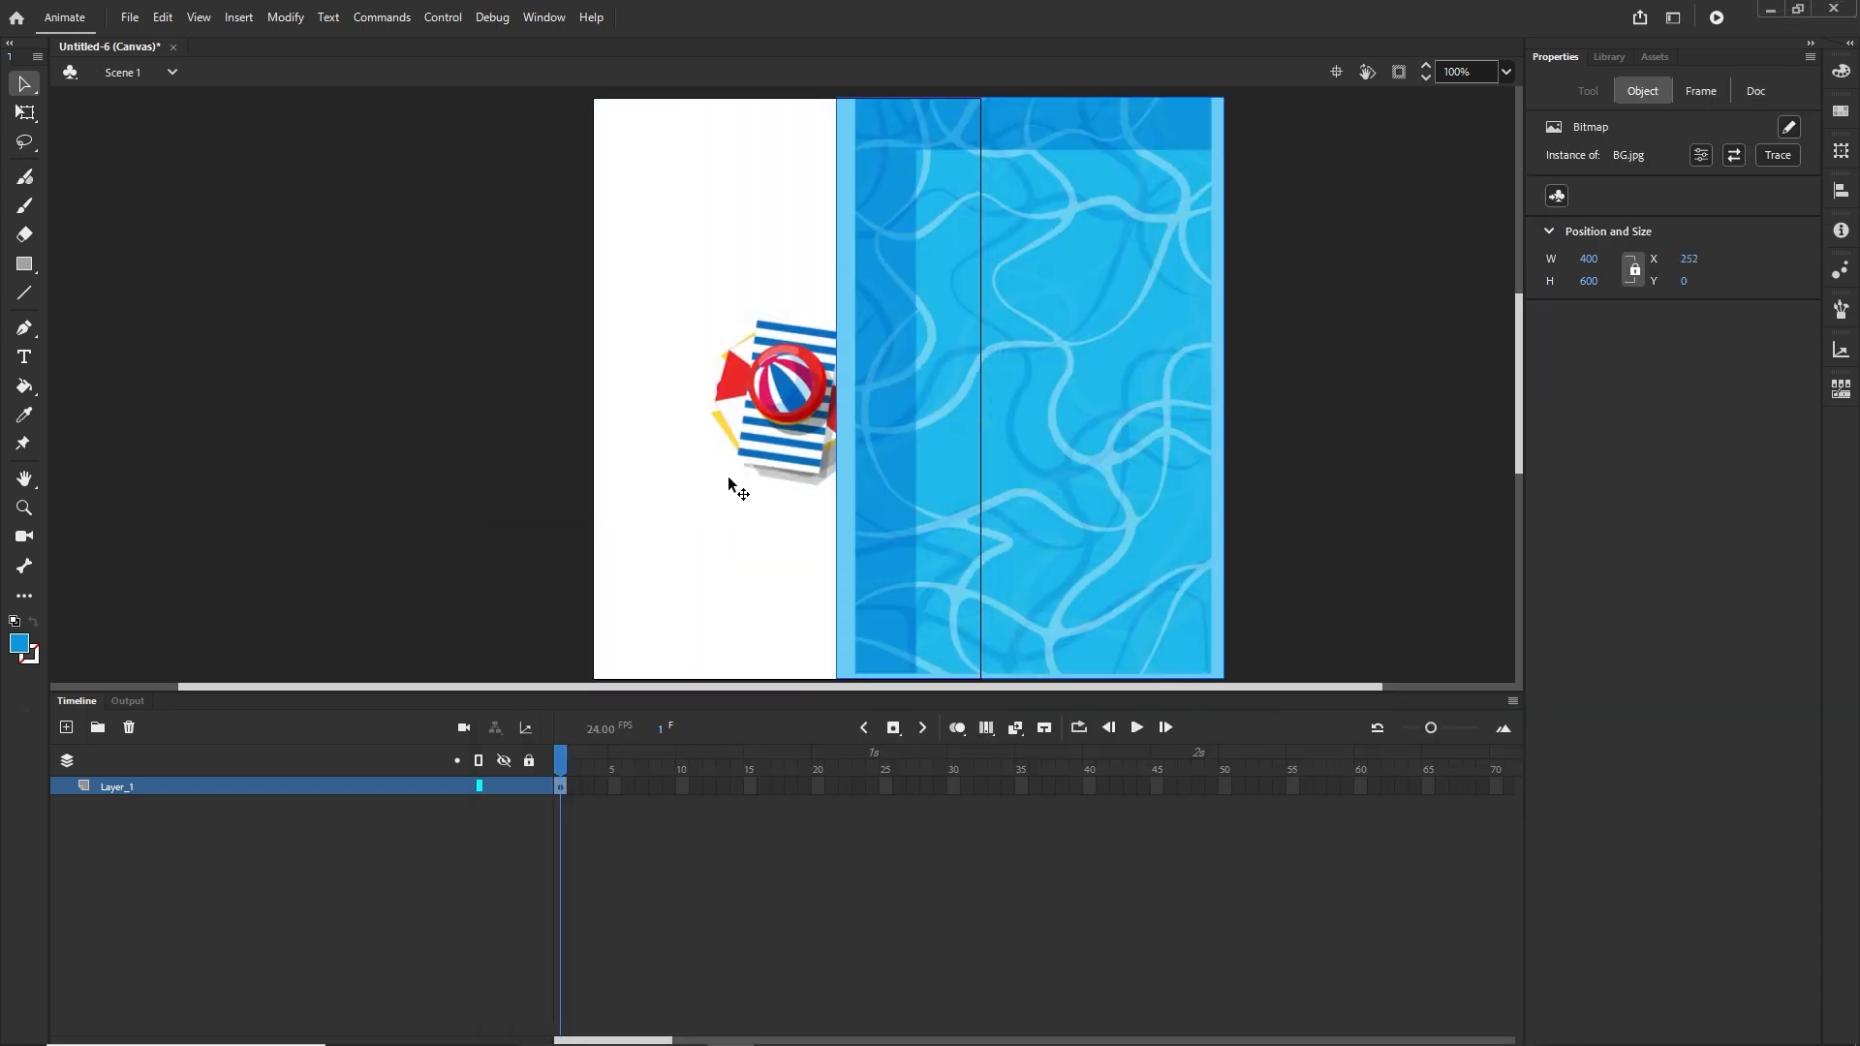
{"action": "left_click", "coordinate": [1341, 457]}
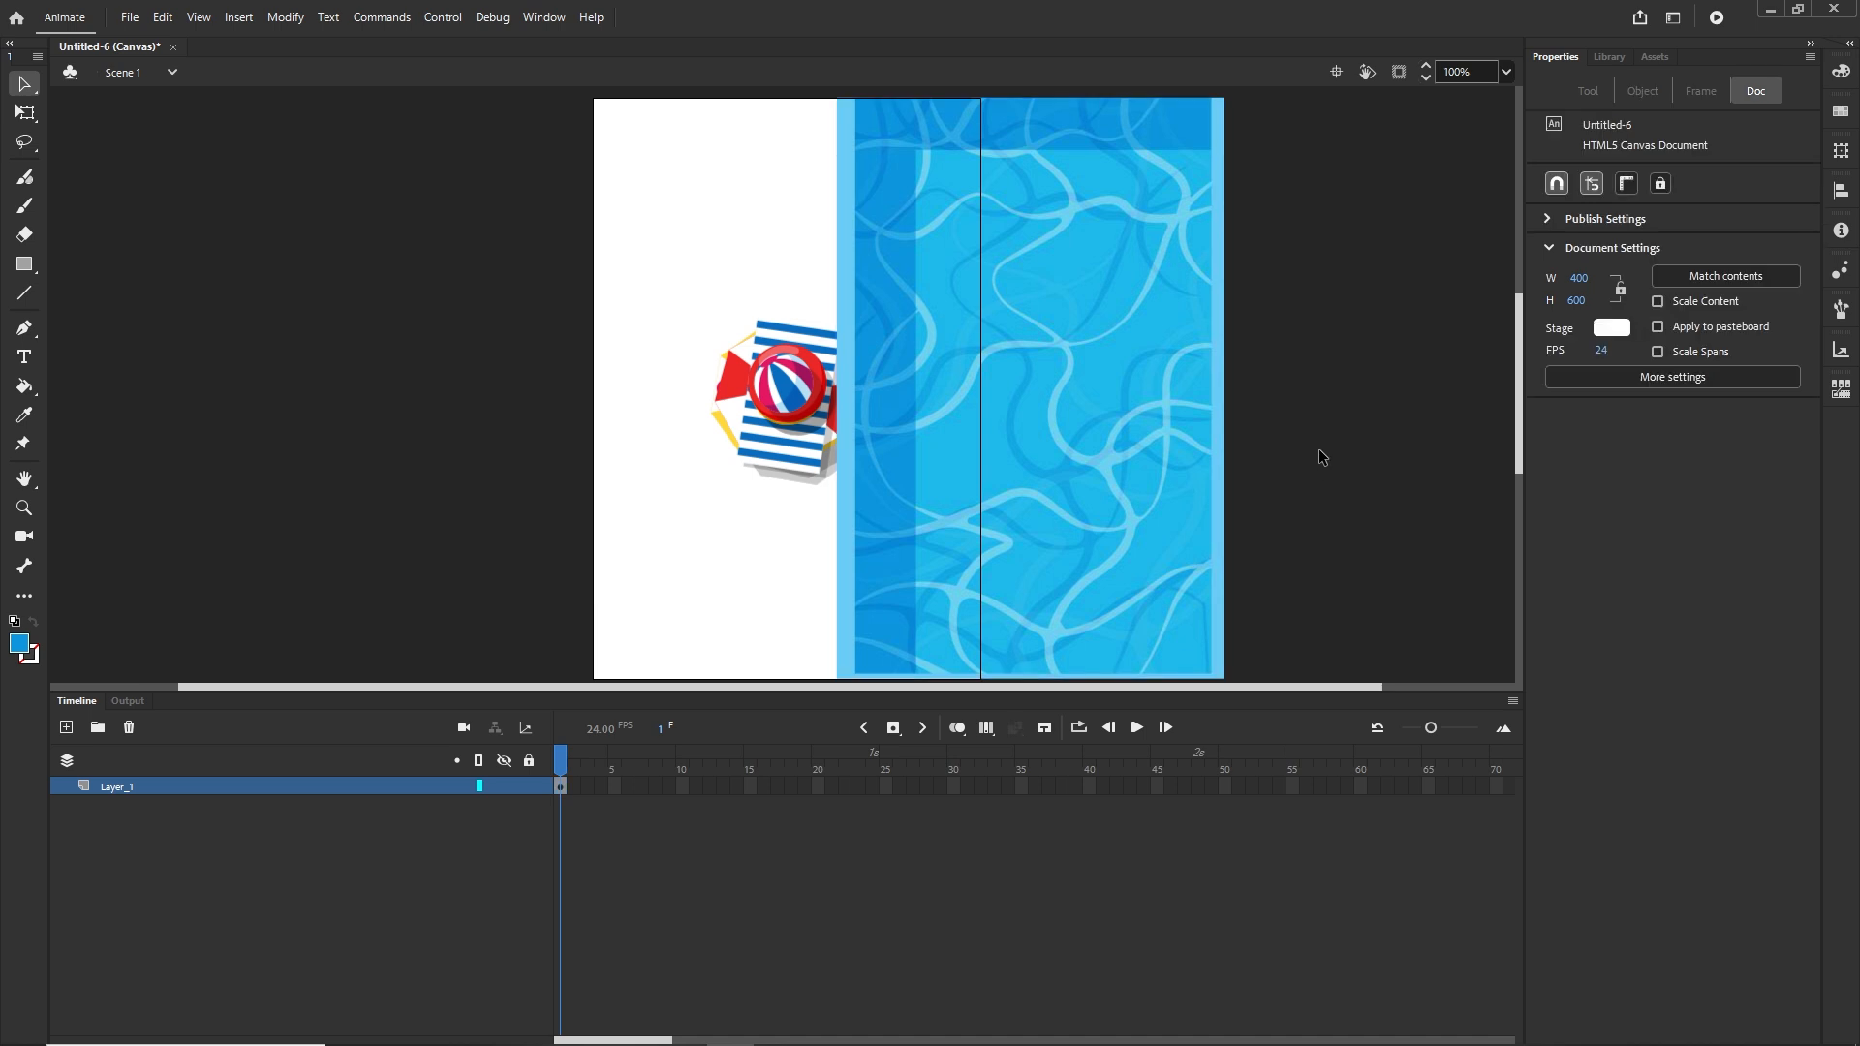
{"action": "left_click_drag", "start_coordinate": [1321, 197], "coordinate": [424, 567]}
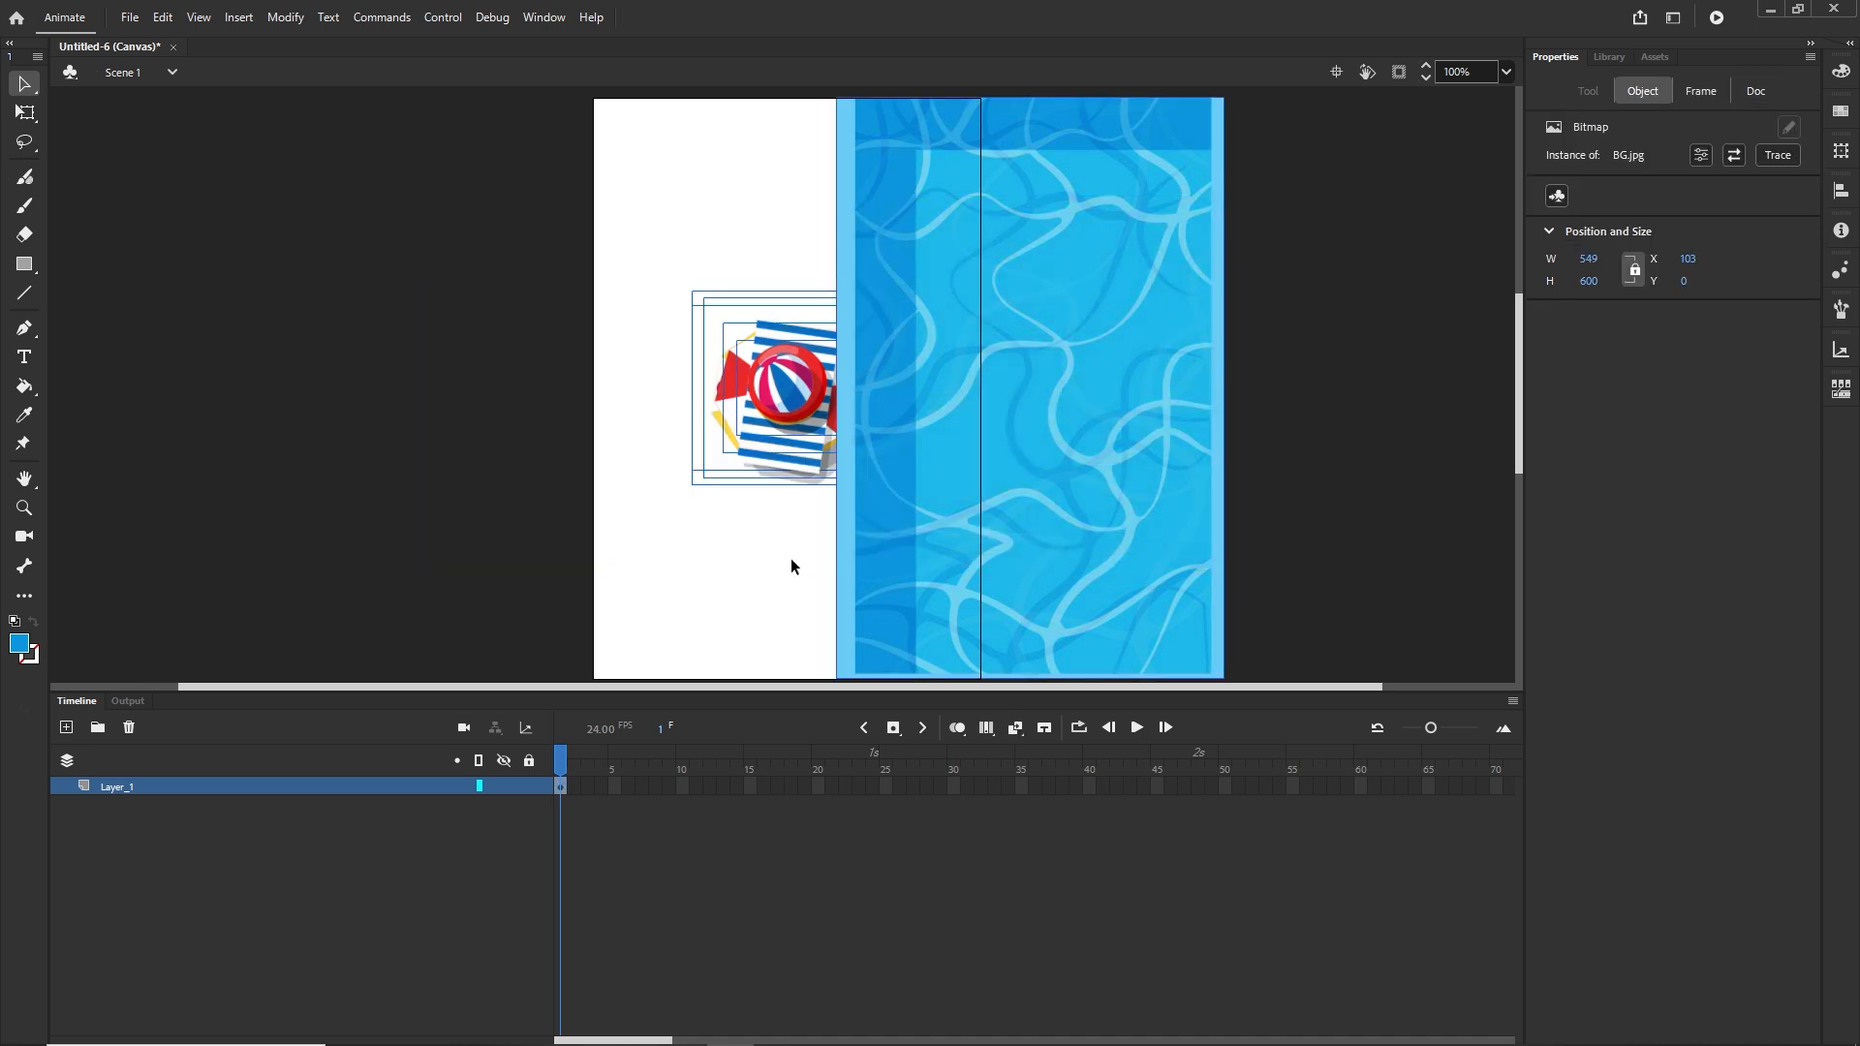
{"action": "right_click", "coordinate": [932, 347]}
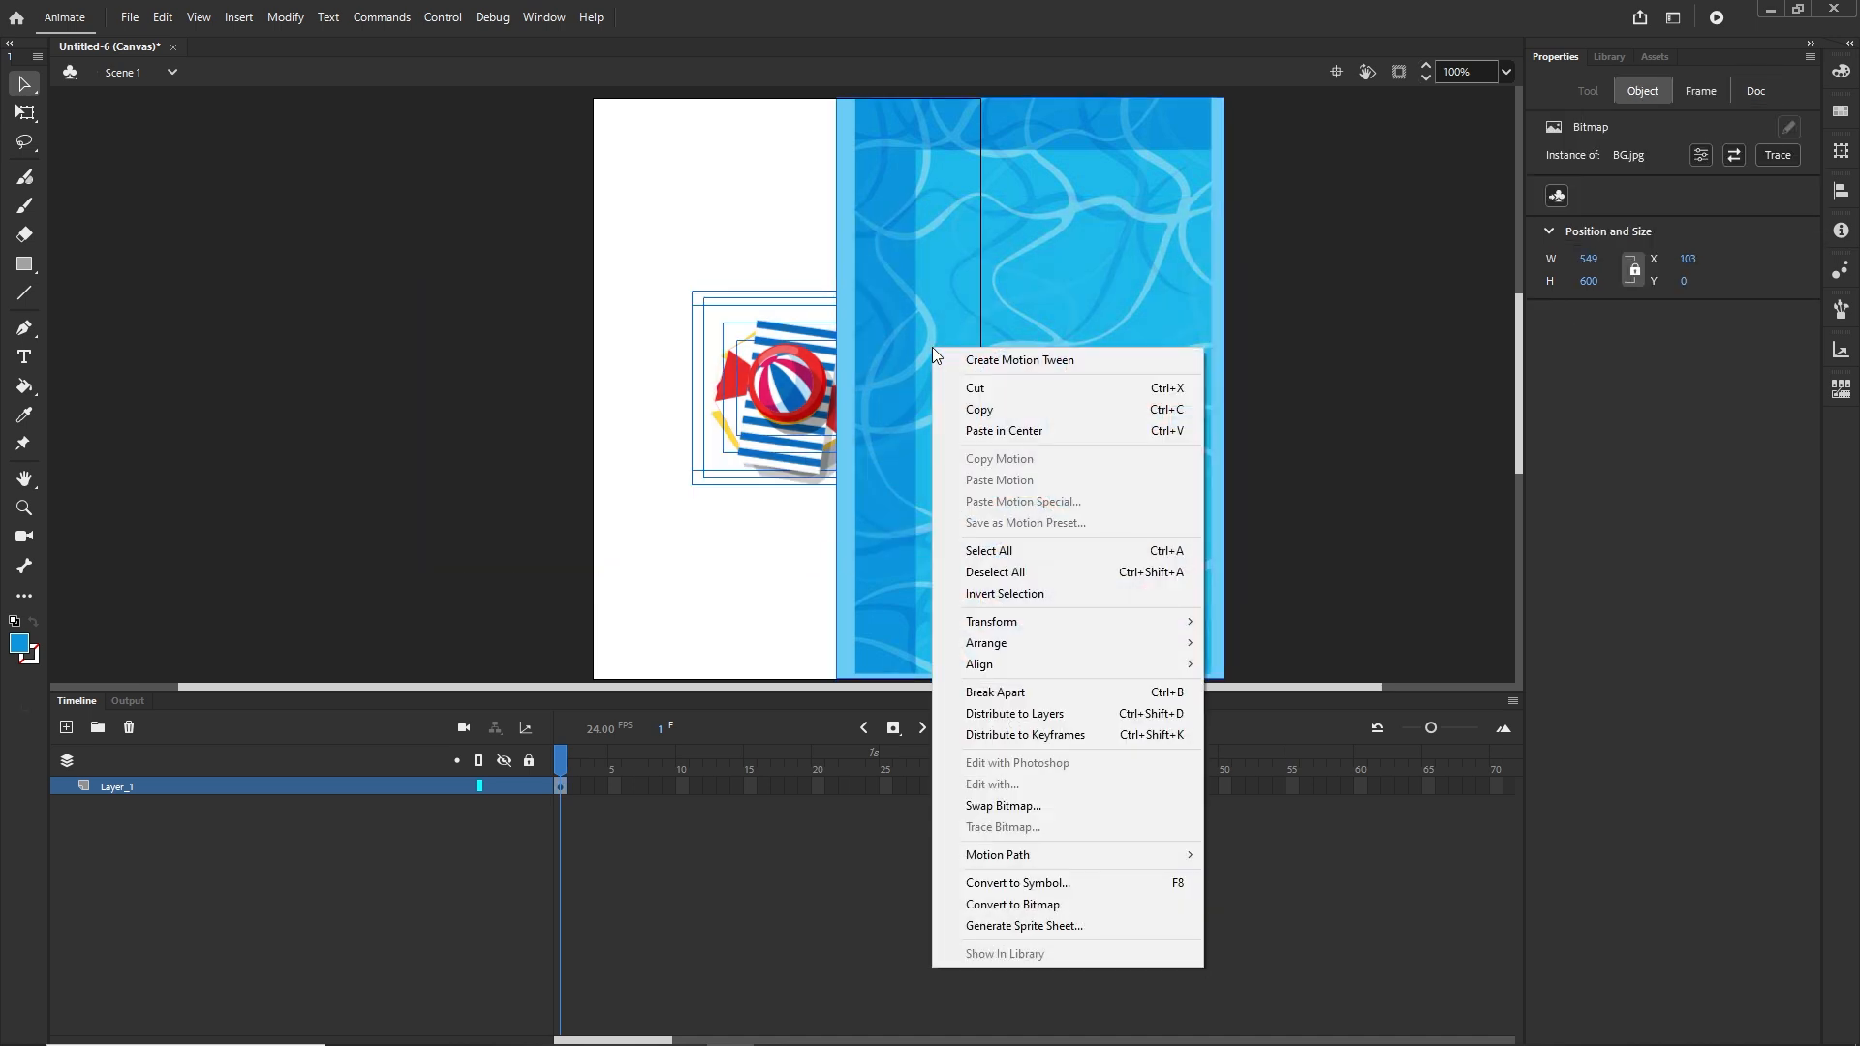
{"action": "left_click", "coordinate": [1056, 713]}
{"action": "left_click", "coordinate": [172, 963]}
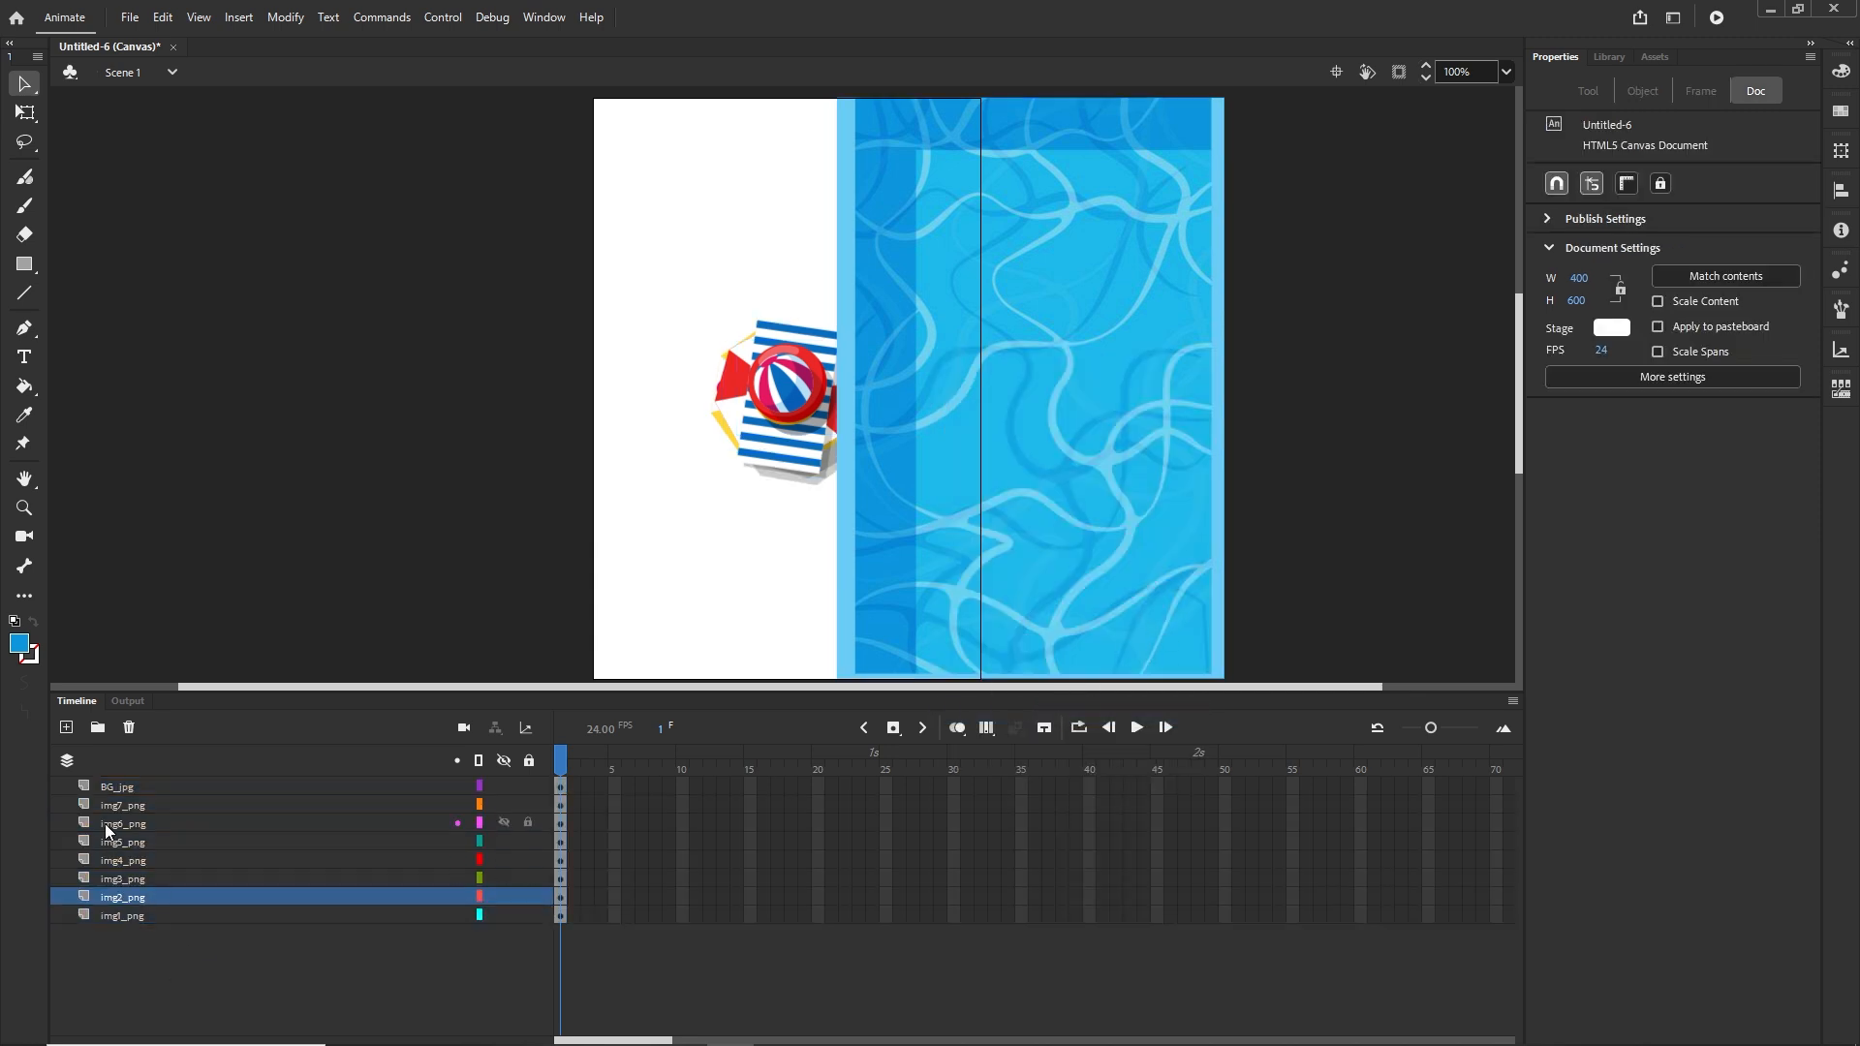
{"action": "left_click_drag", "start_coordinate": [120, 791], "coordinate": [155, 926]}
Centre the pool background horizontally and vertically relative to the stage
{"action": "left_click", "coordinate": [1216, 537]}
{"action": "scroll", "coordinate": [1230, 503], "scroll_direction": "down", "scroll_amount": 1}
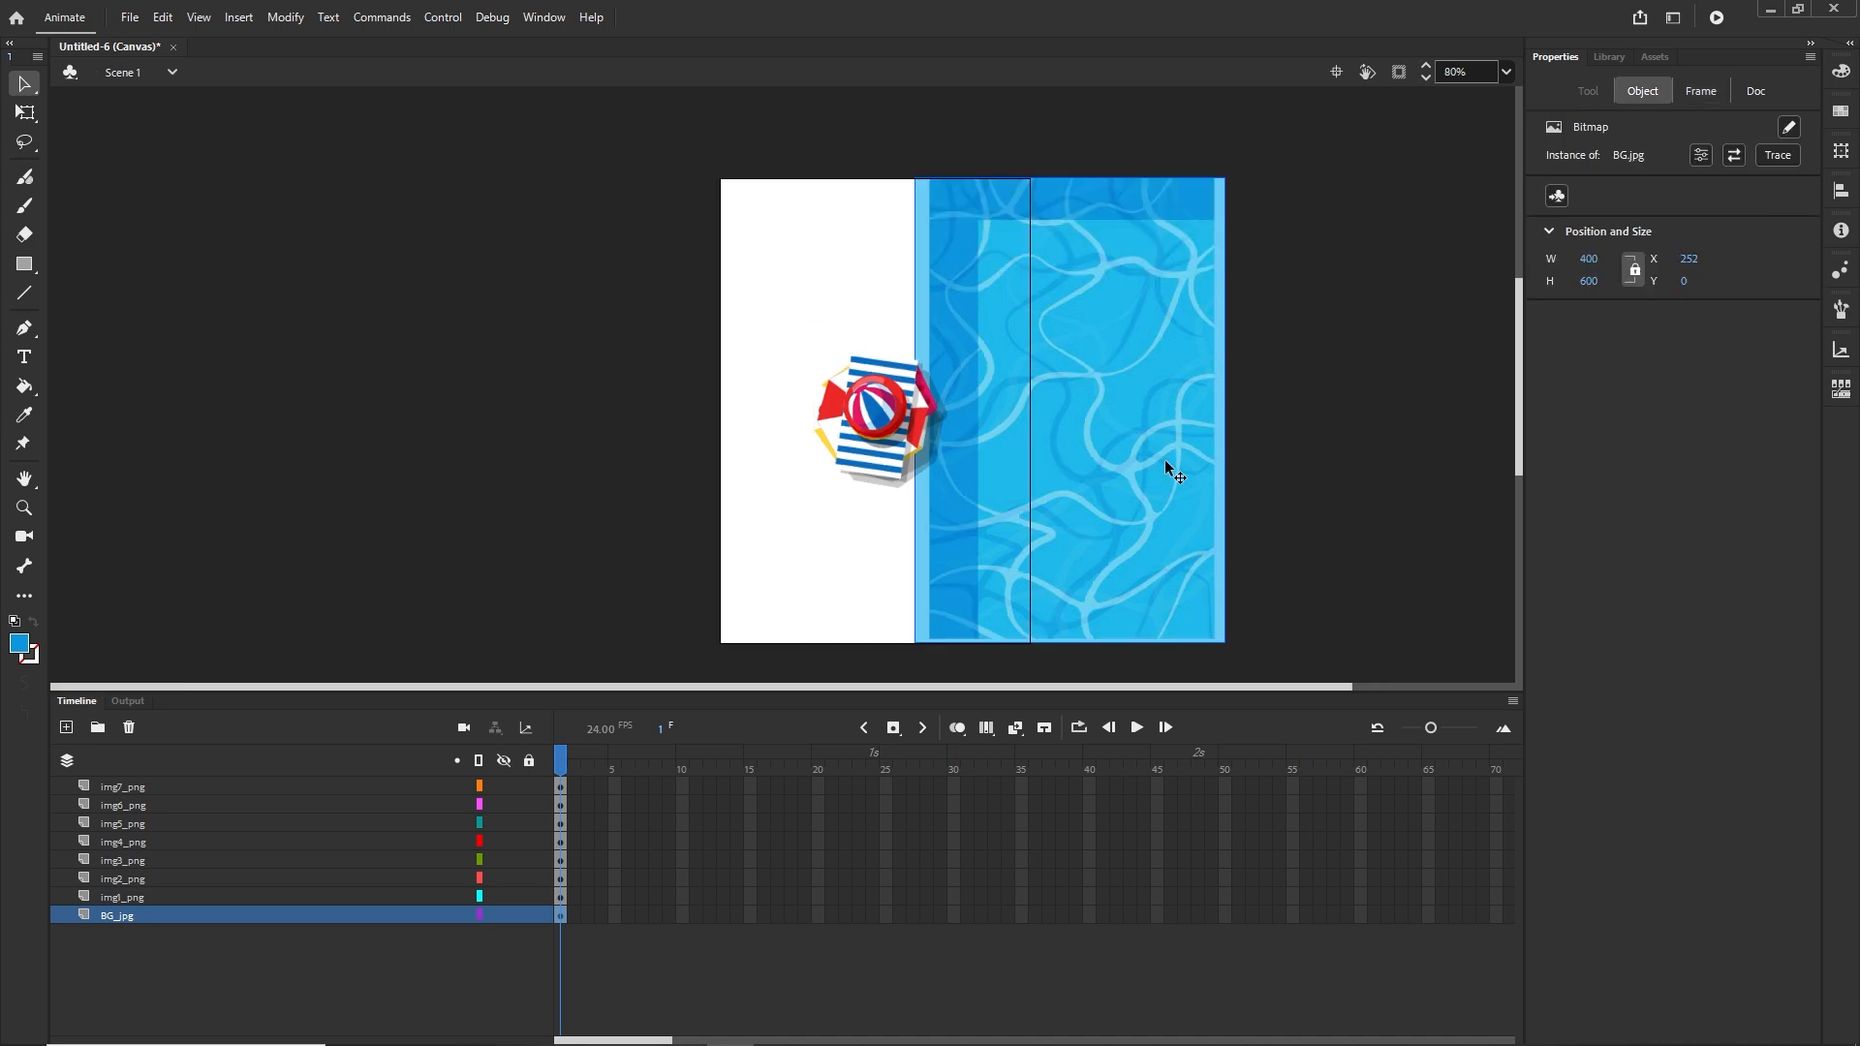
{"action": "left_click_drag", "start_coordinate": [1171, 469], "coordinate": [1111, 461]}
{"action": "left_click", "coordinate": [1198, 429]}
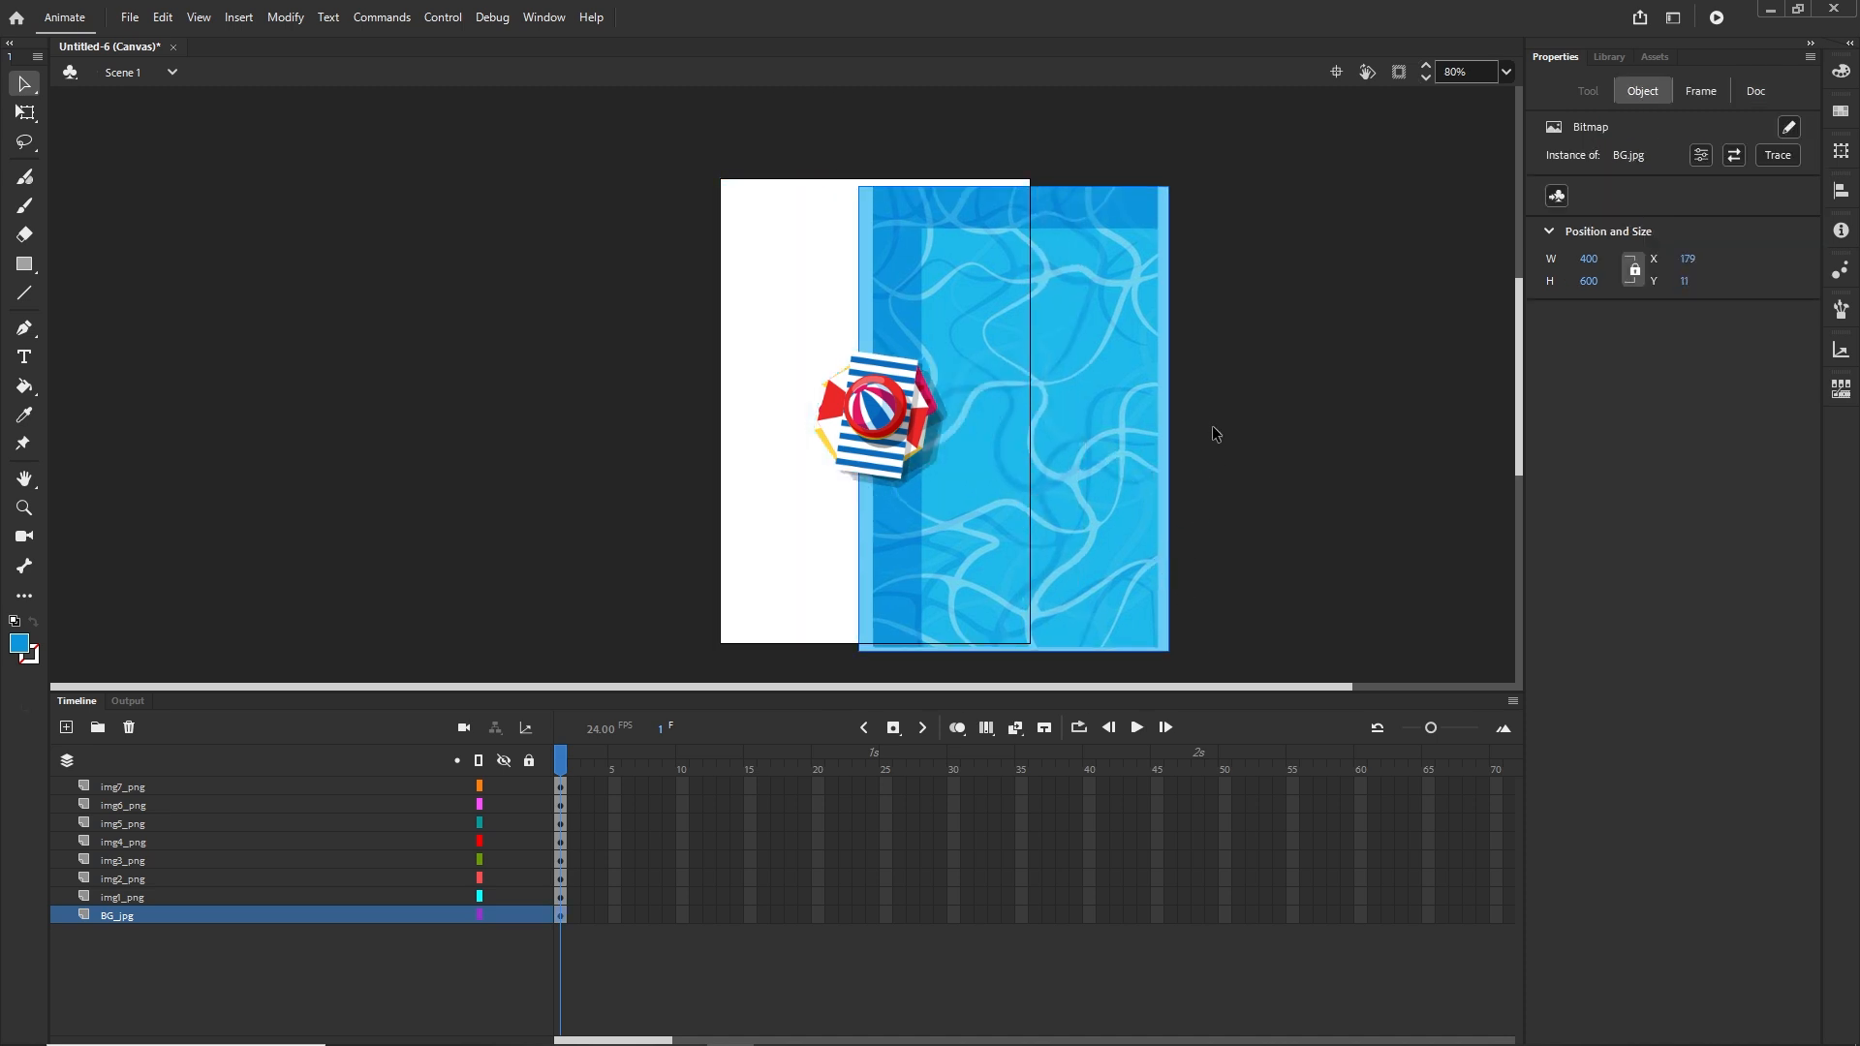
{"action": "left_click", "coordinate": [1841, 191]}
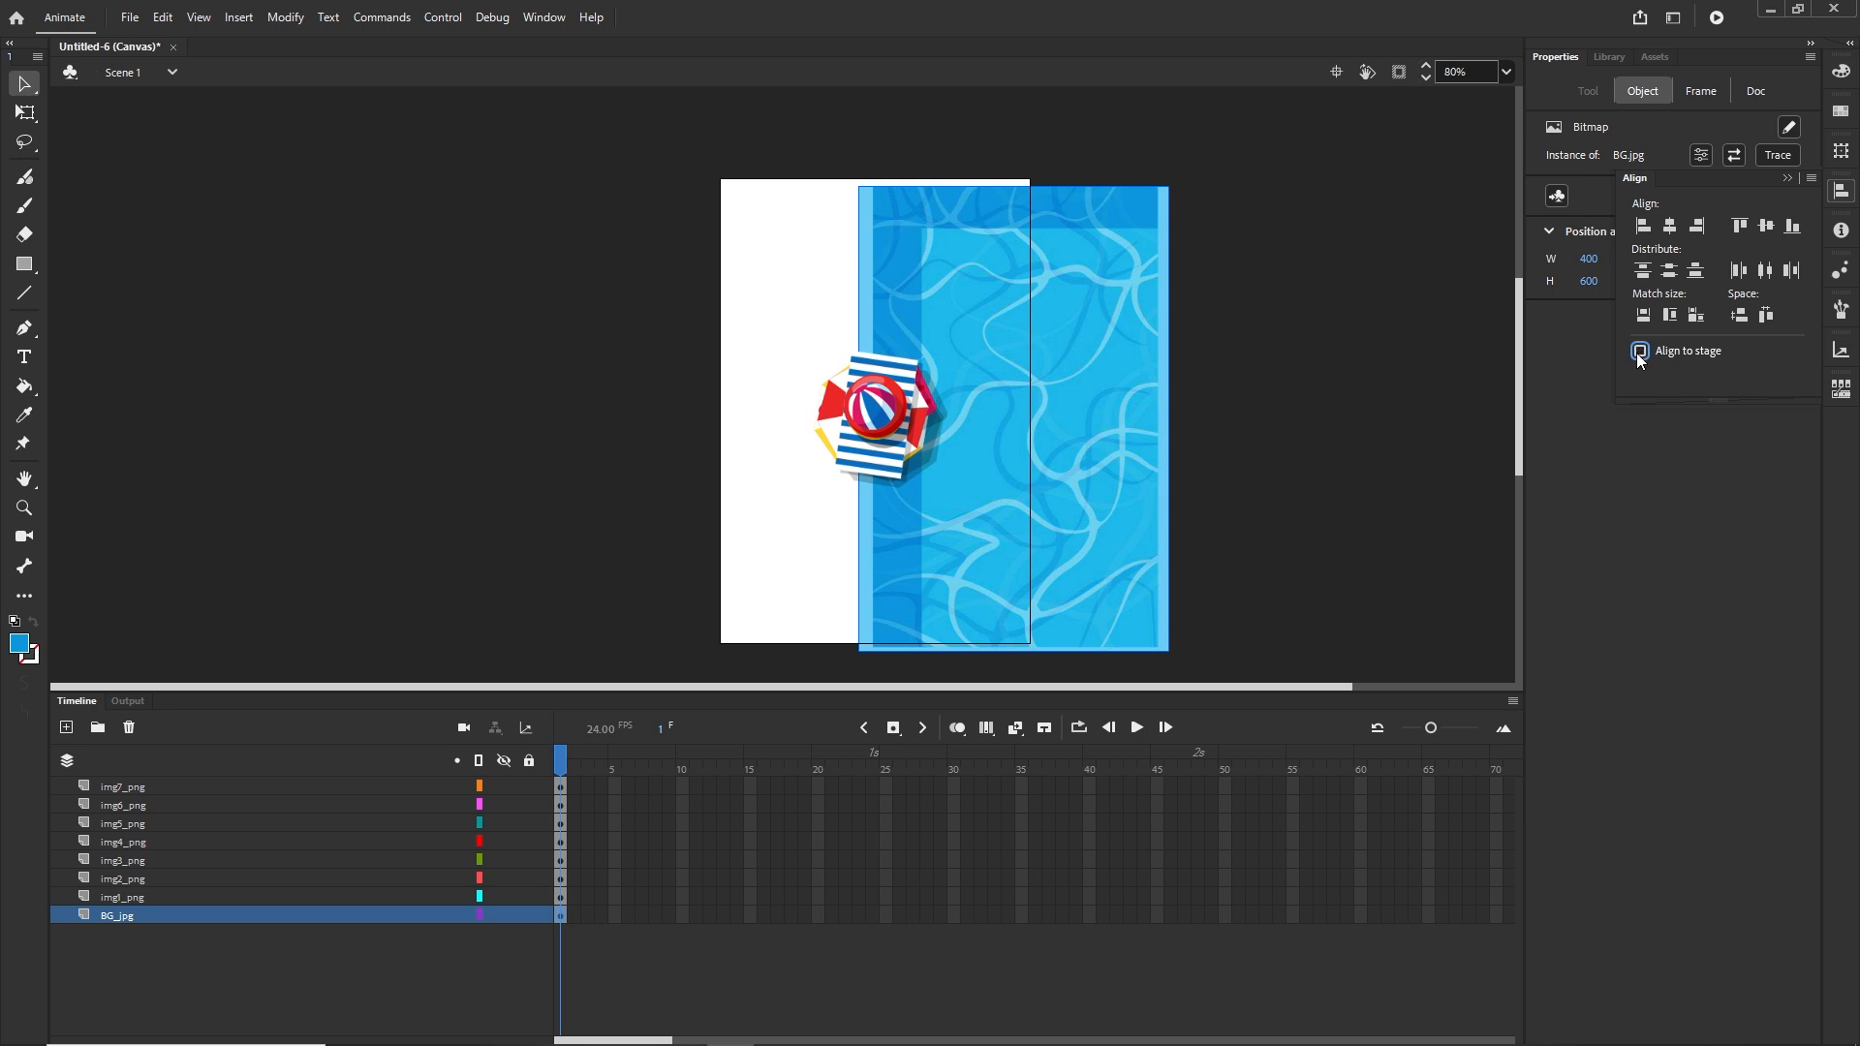
{"action": "left_click", "coordinate": [1668, 228]}
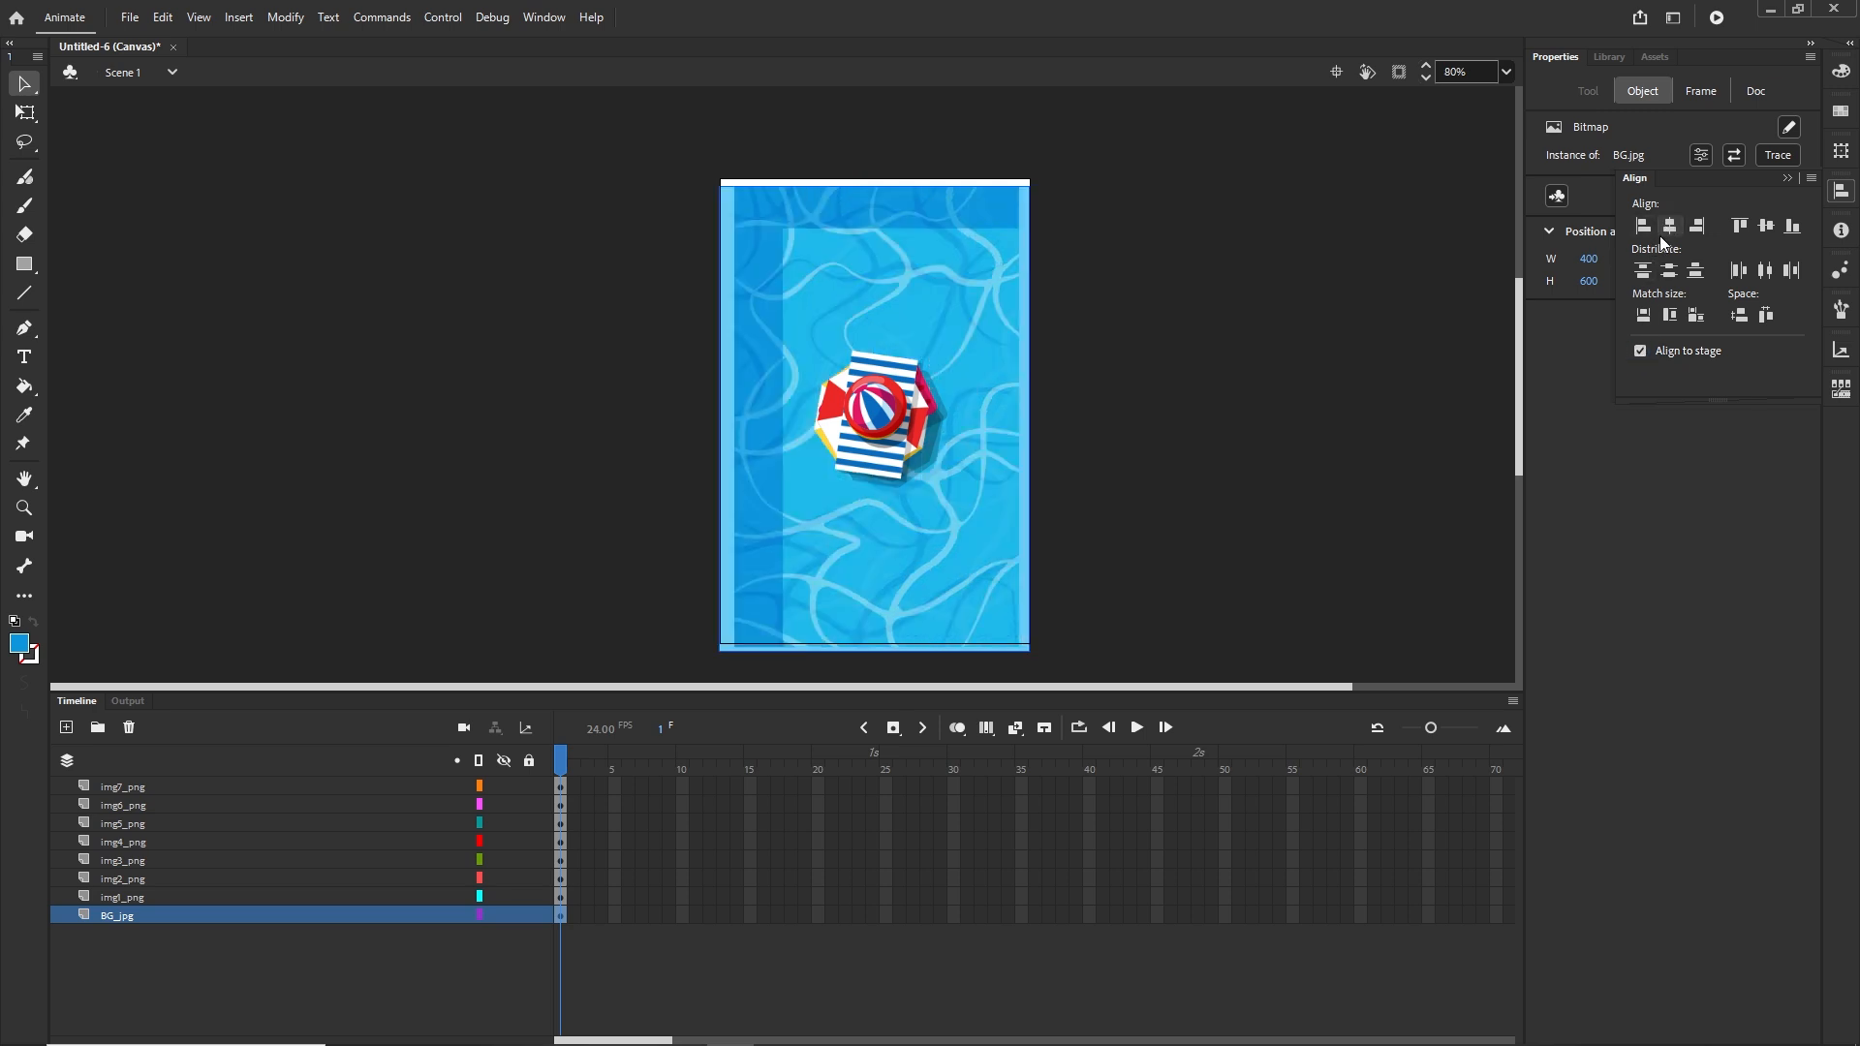
{"action": "left_click", "coordinate": [1767, 224]}
{"action": "left_click", "coordinate": [1211, 494]}
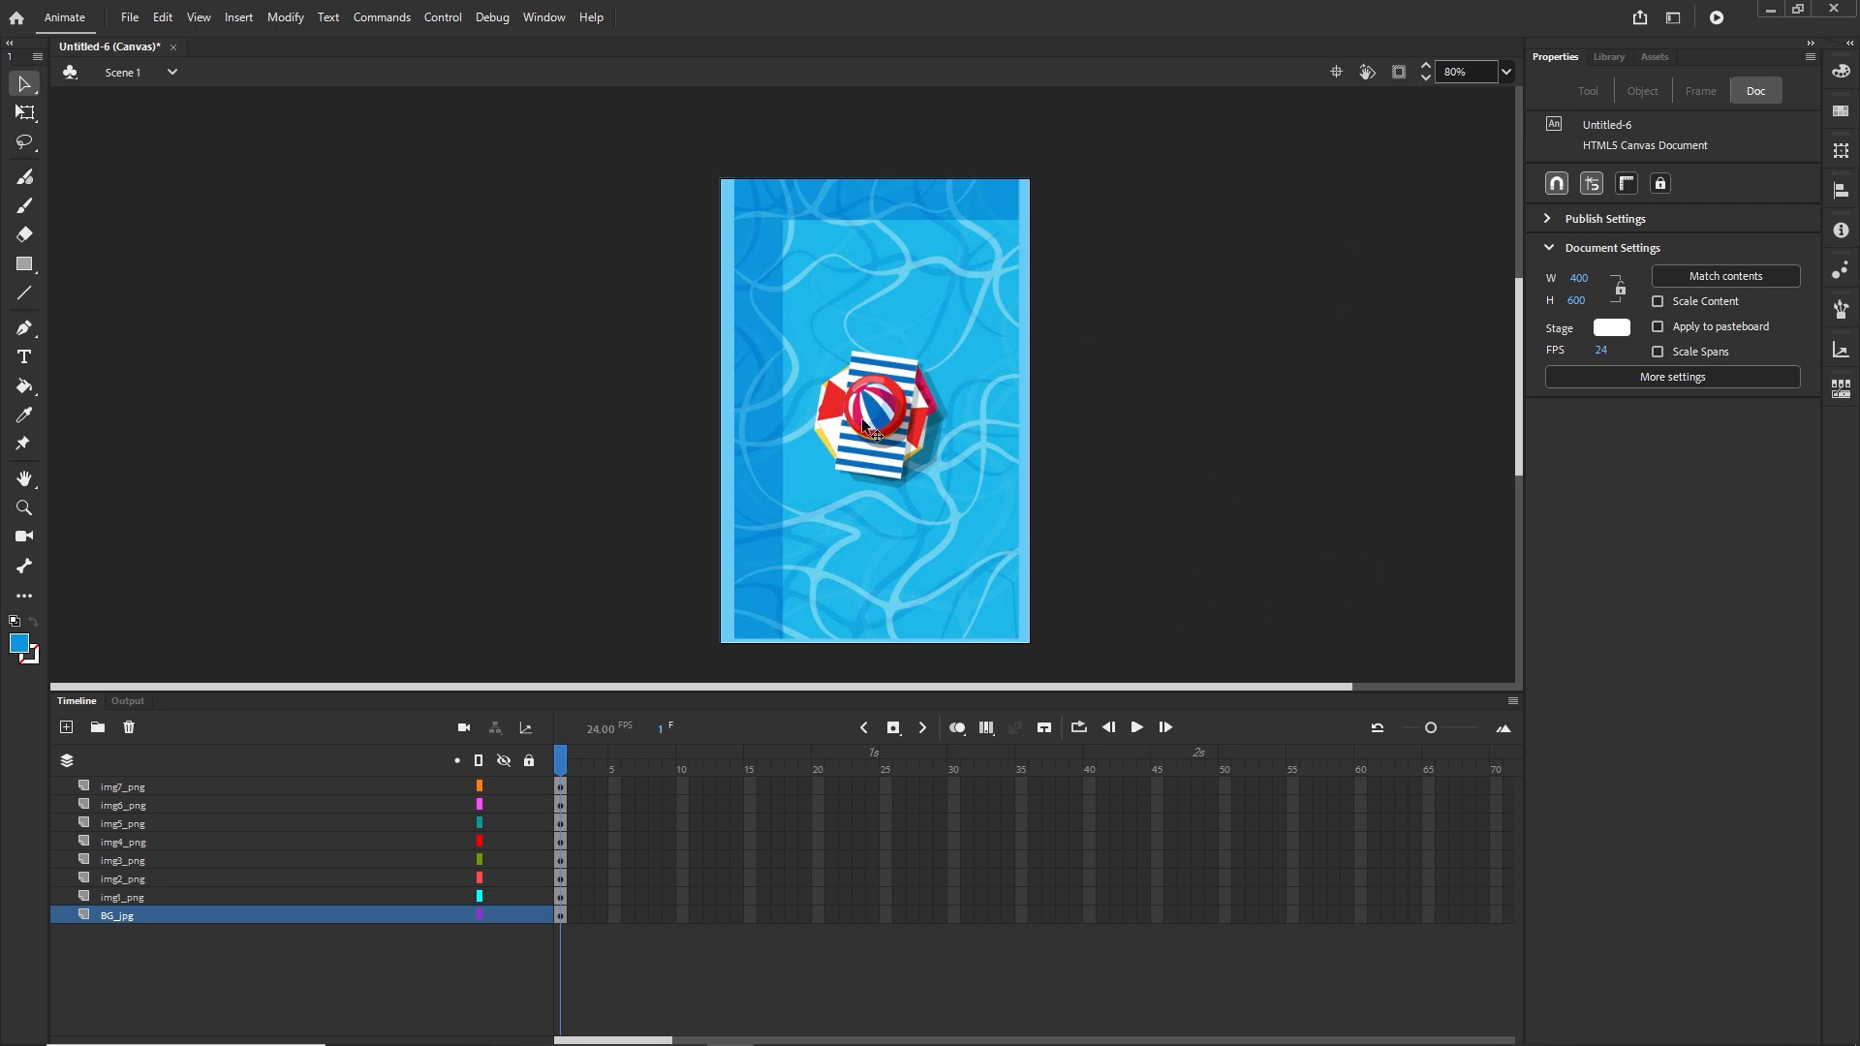
Move the beach ball outside the stage and switch clipping of off-stage content on and back off
{"action": "left_click_drag", "start_coordinate": [864, 426], "coordinate": [1079, 405]}
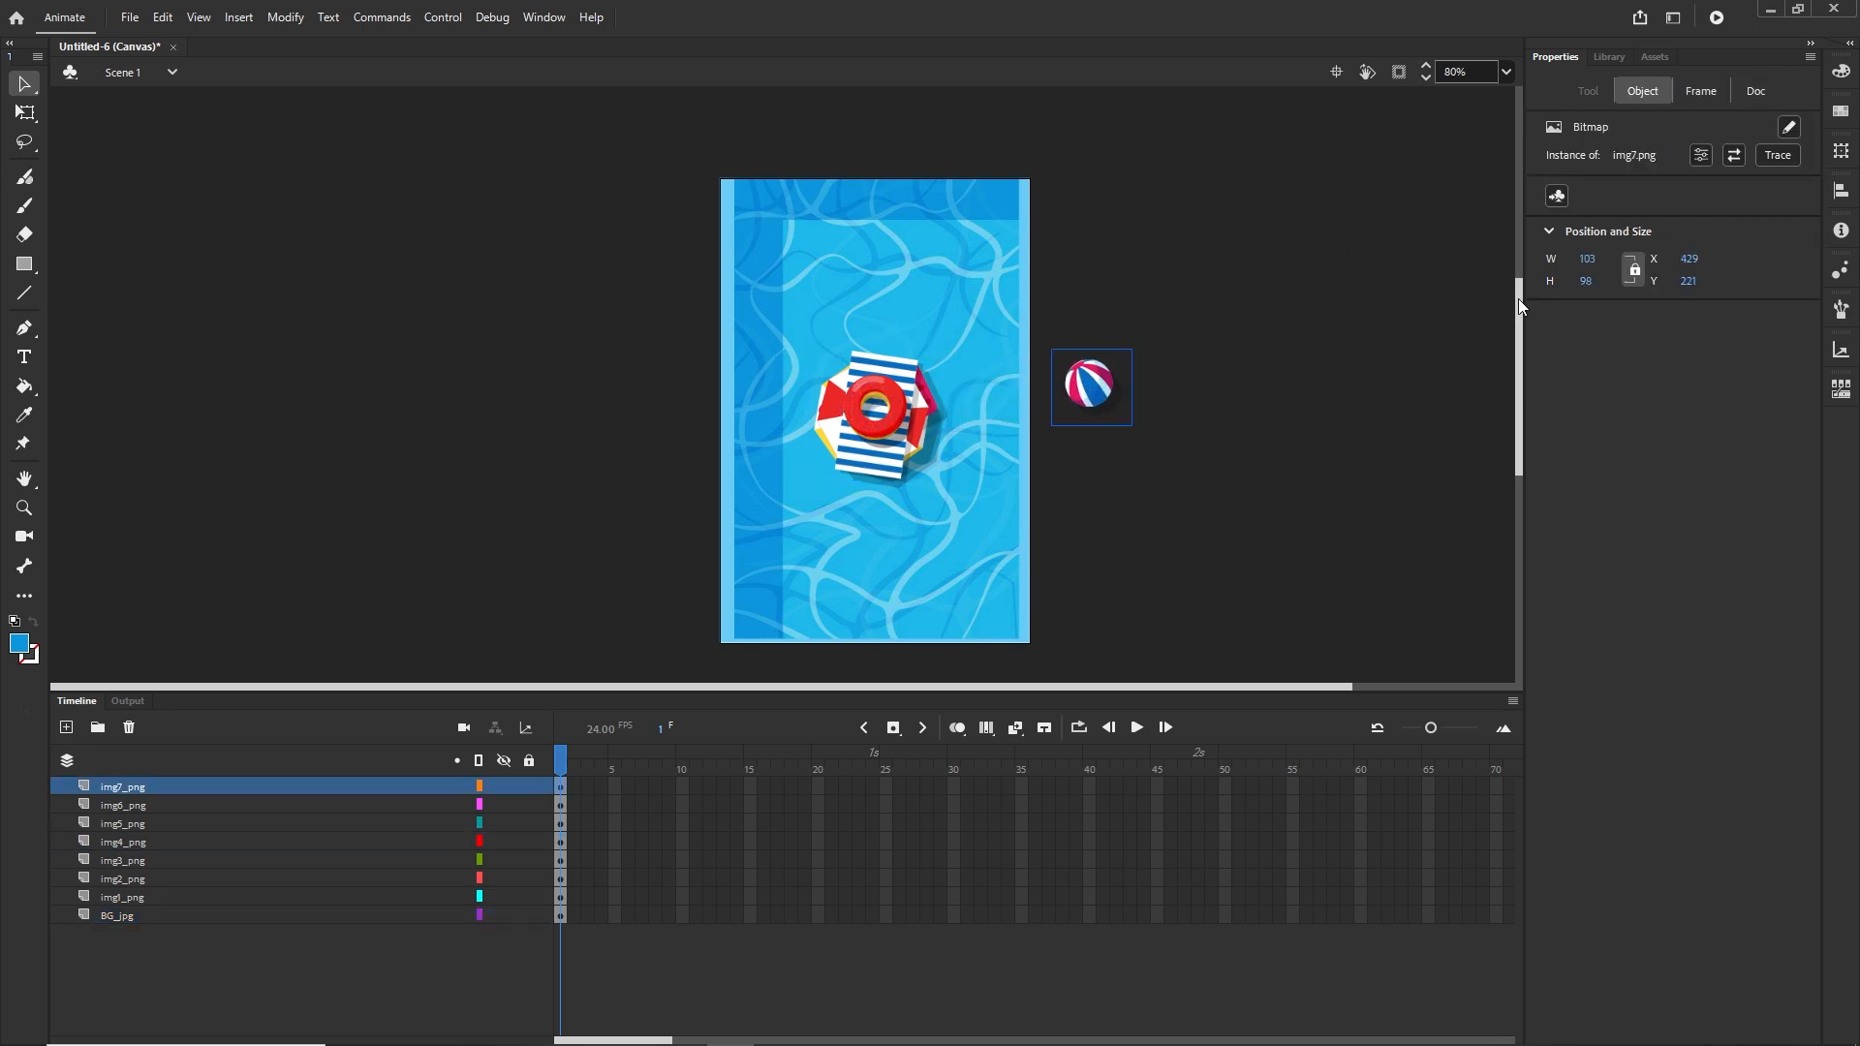
{"action": "left_click", "coordinate": [1397, 72]}
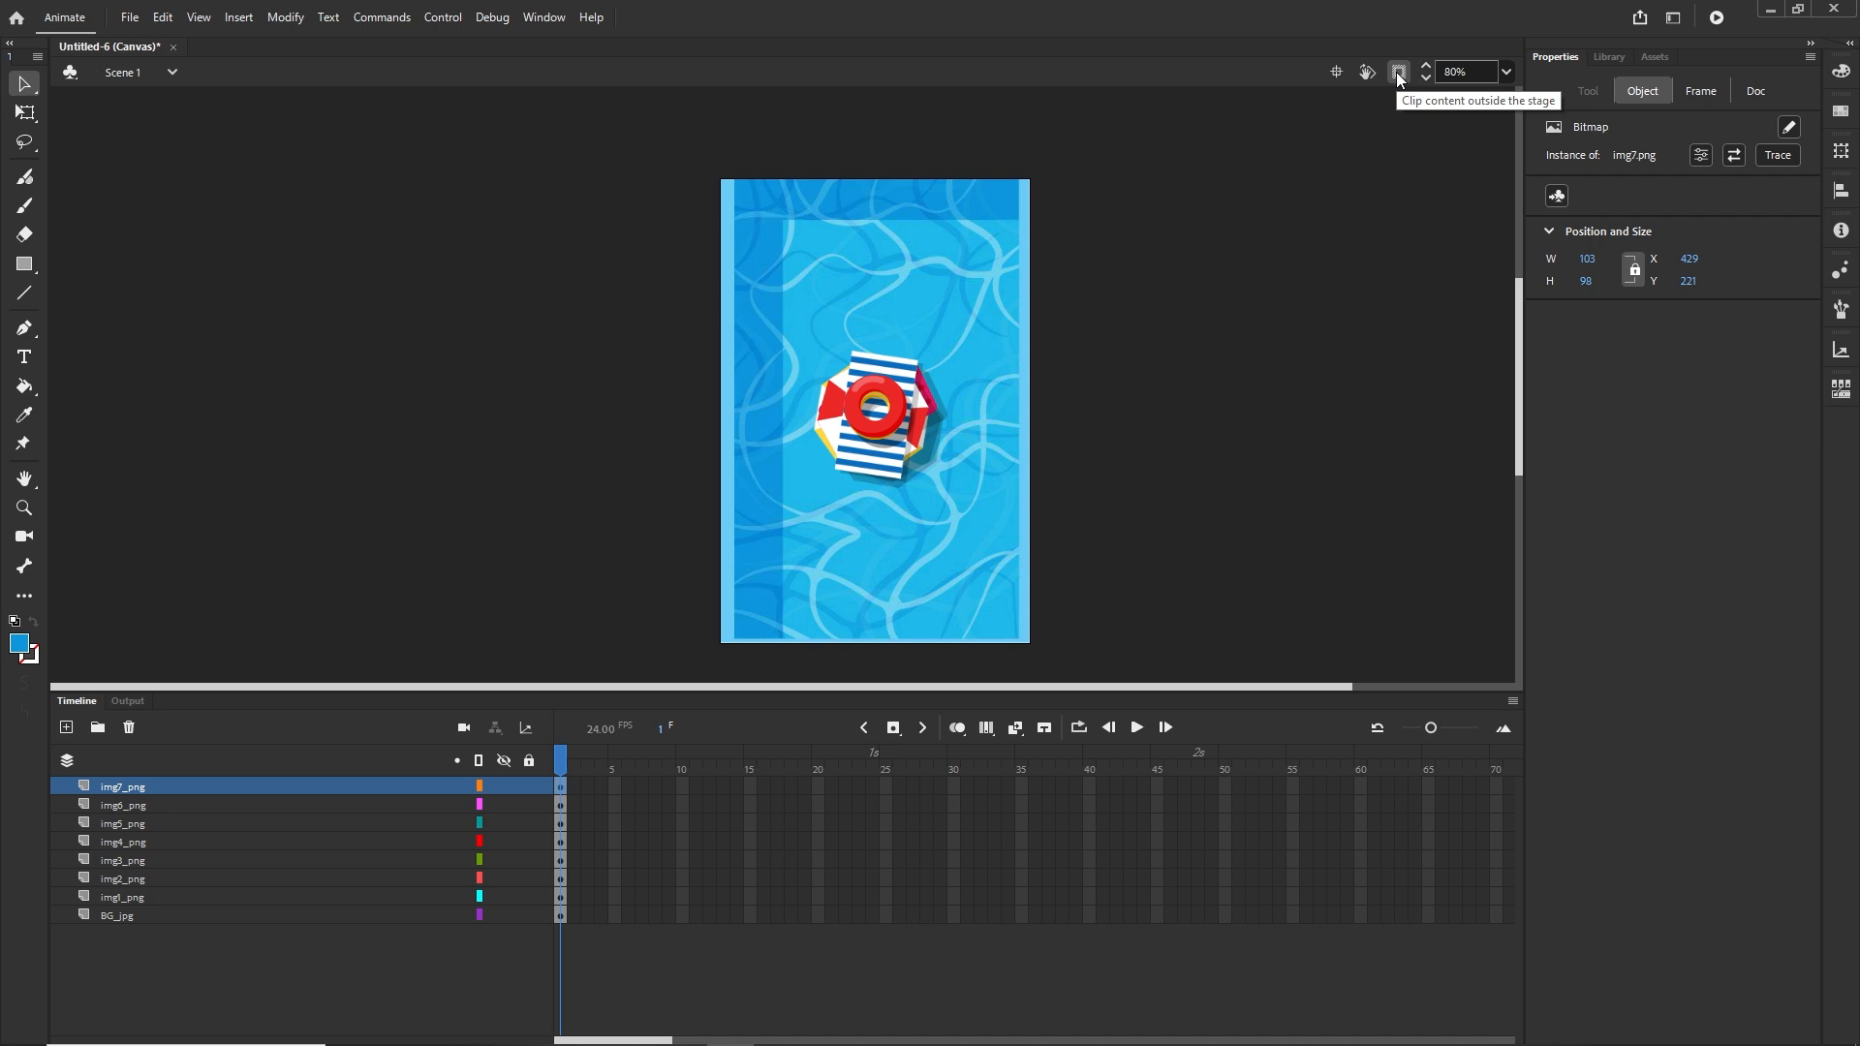
{"action": "left_click", "coordinate": [1397, 71]}
{"action": "left_click", "coordinate": [1201, 462]}
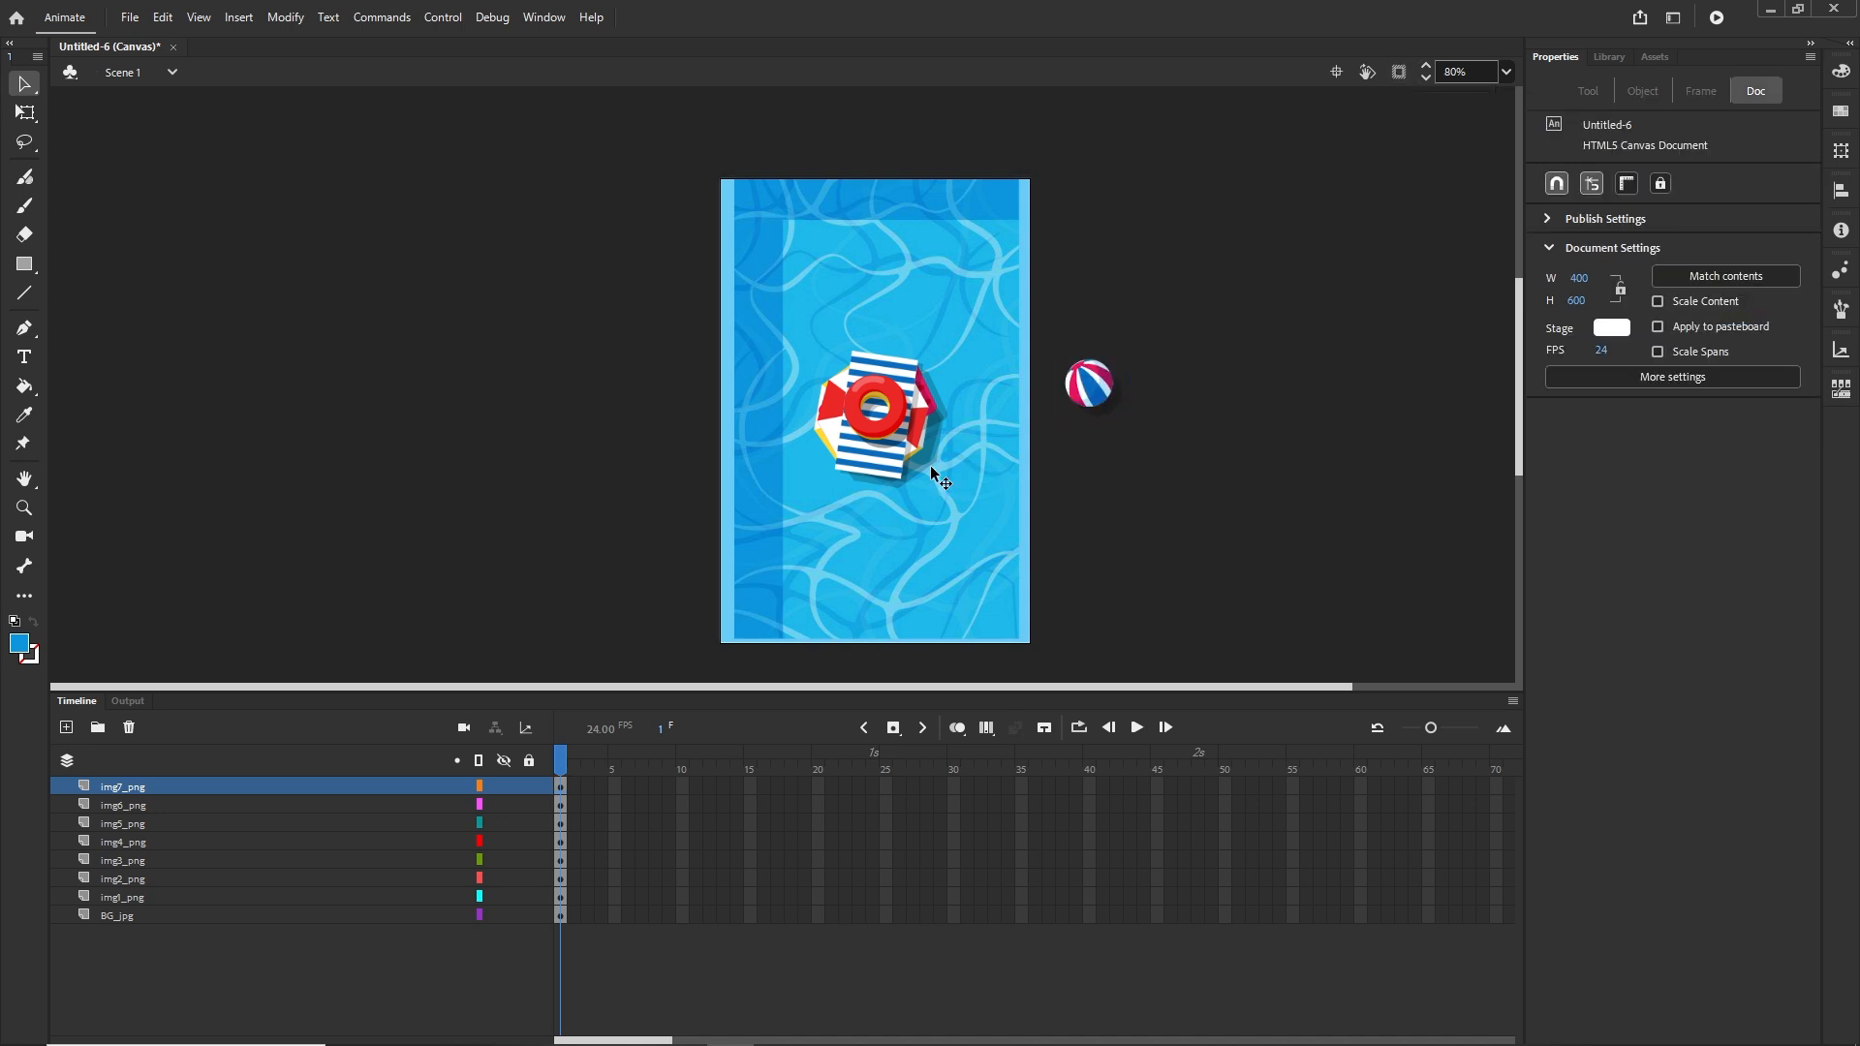
Lock the BG_jpg layer
{"action": "left_click", "coordinate": [106, 916]}
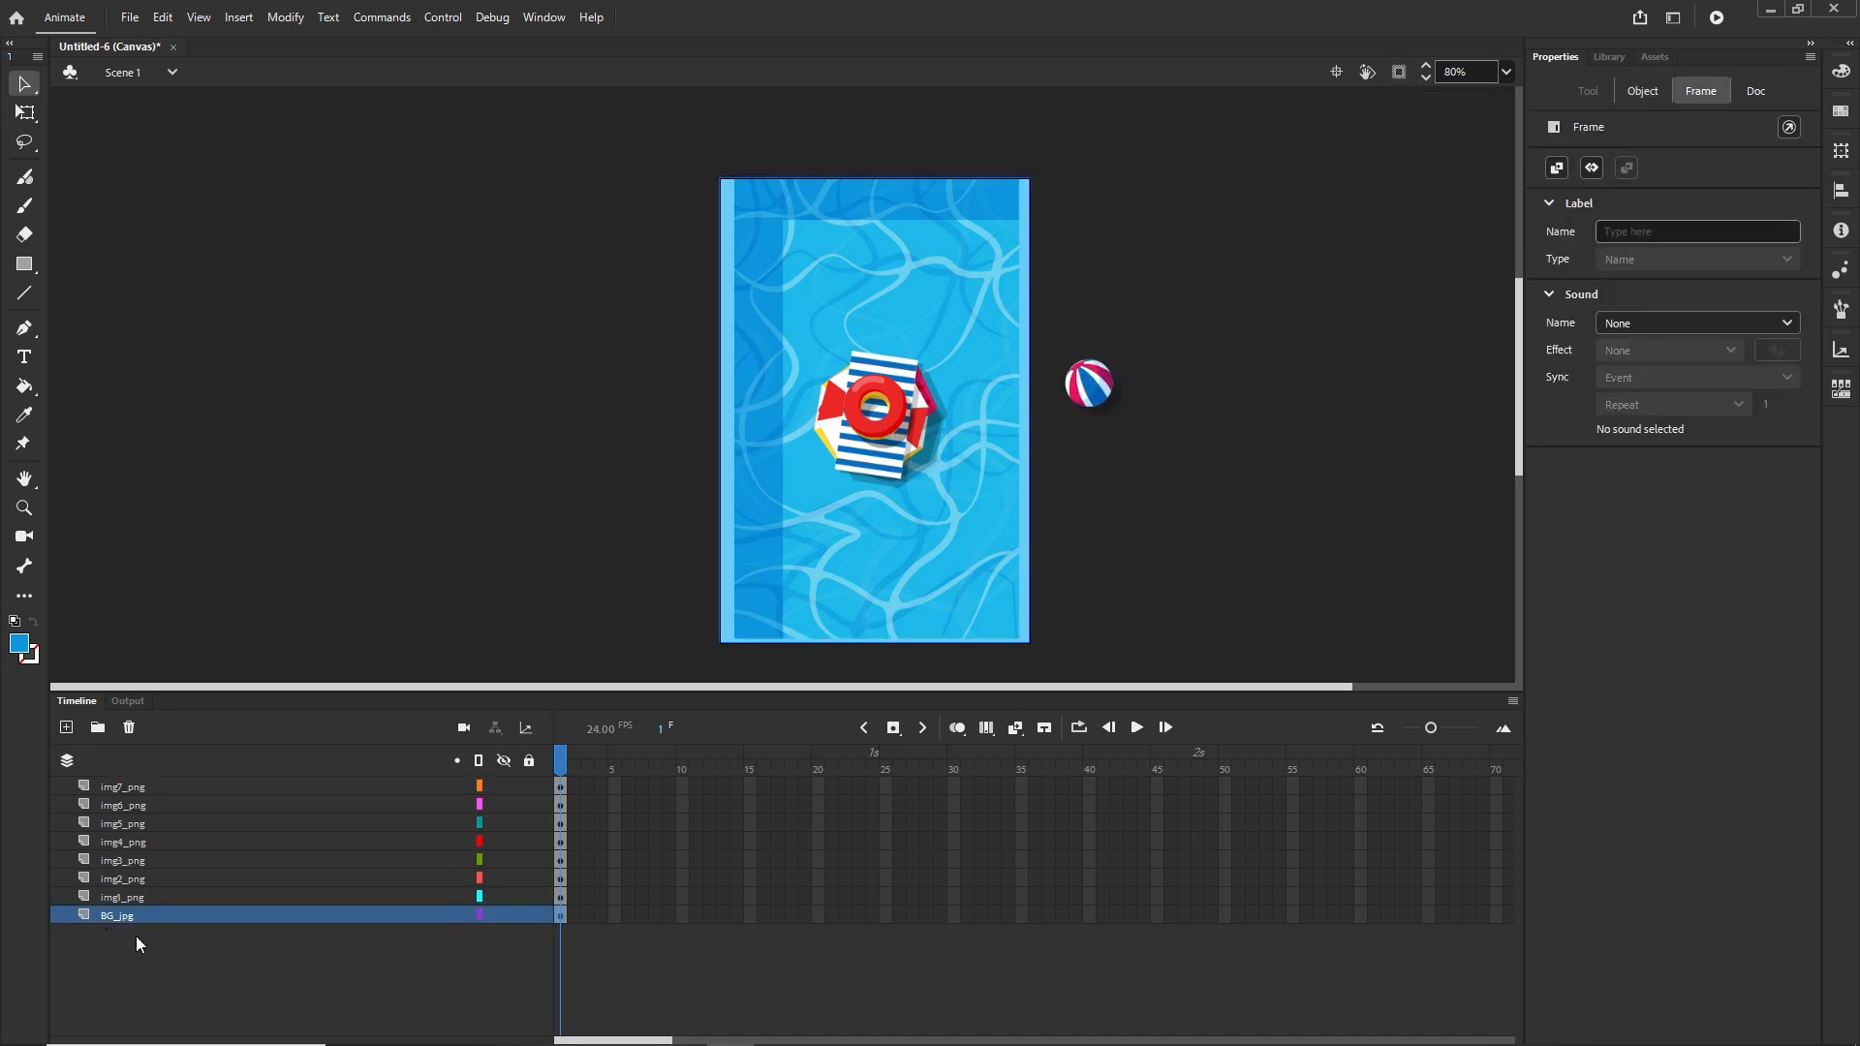
{"action": "left_click", "coordinate": [528, 916]}
{"action": "left_click", "coordinate": [1024, 544]}
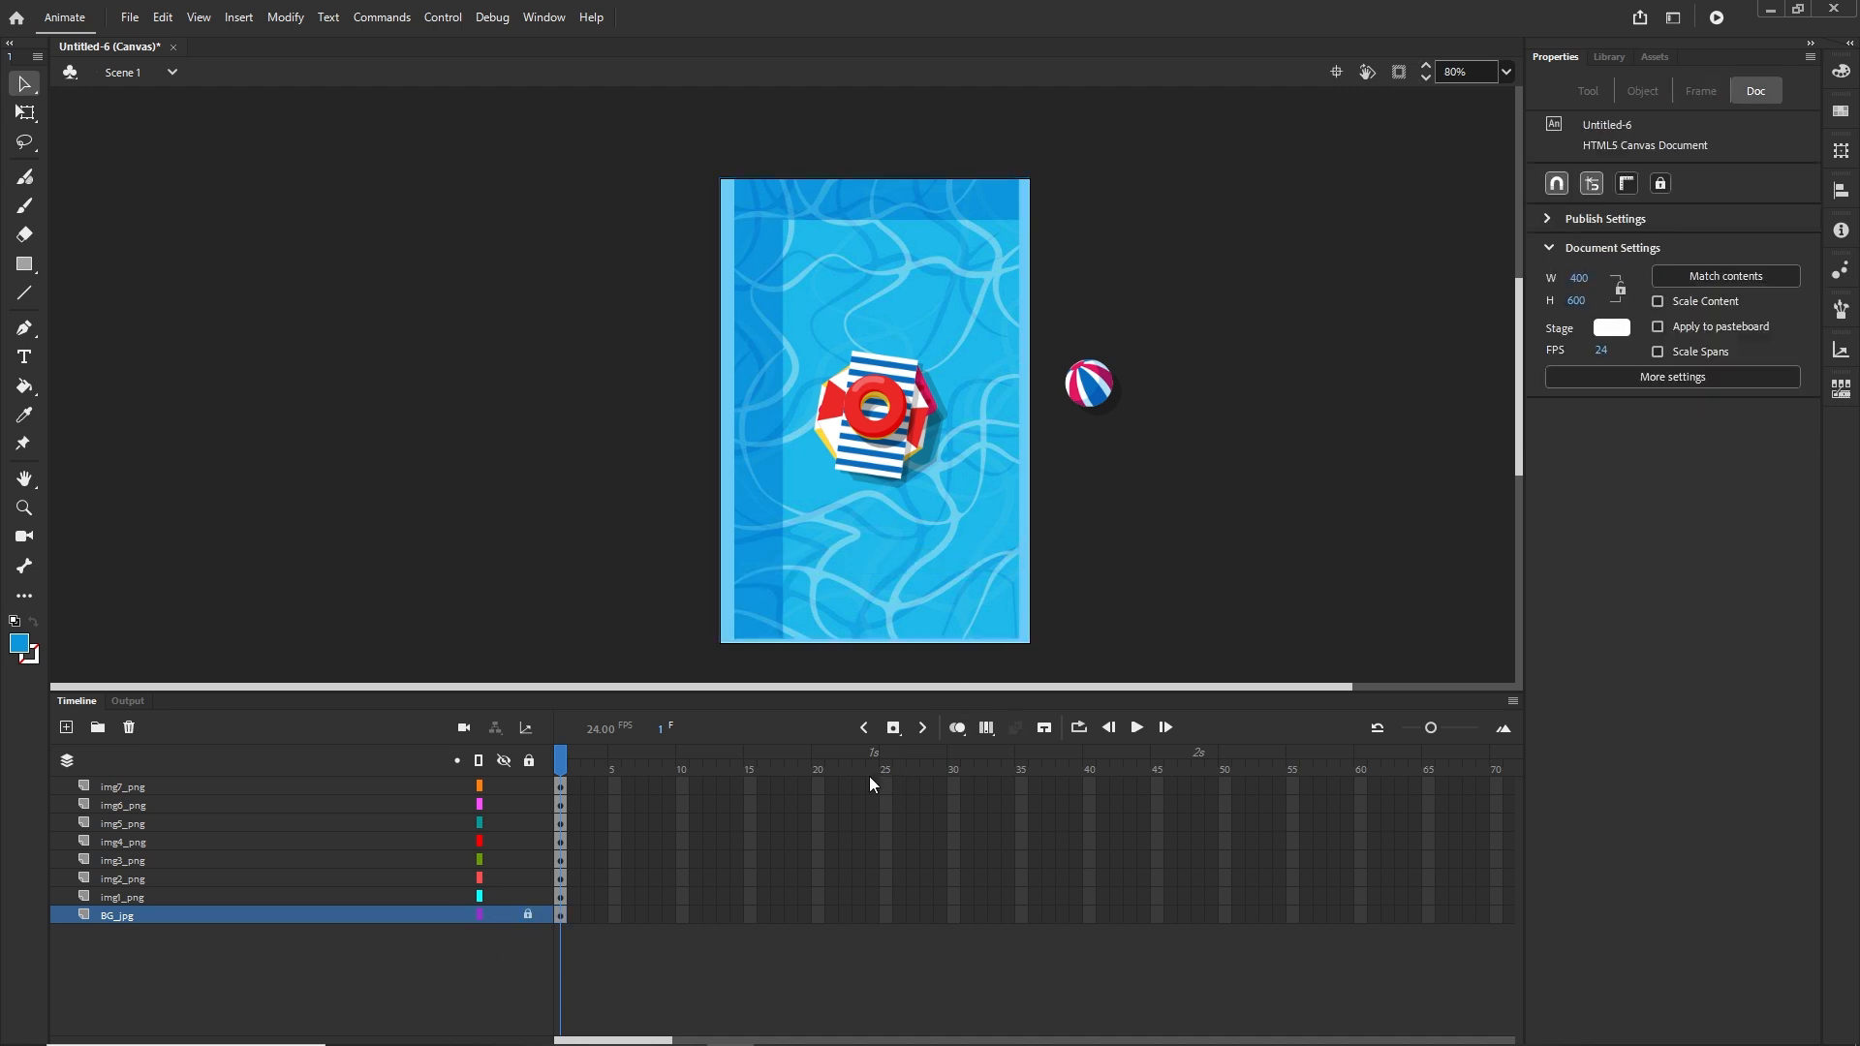
Spread the first objects over the pool: red ring upper left, yellow ring lower left, striped mat lower right, red umbrella upper right
{"action": "left_click_drag", "start_coordinate": [897, 416], "coordinate": [859, 288]}
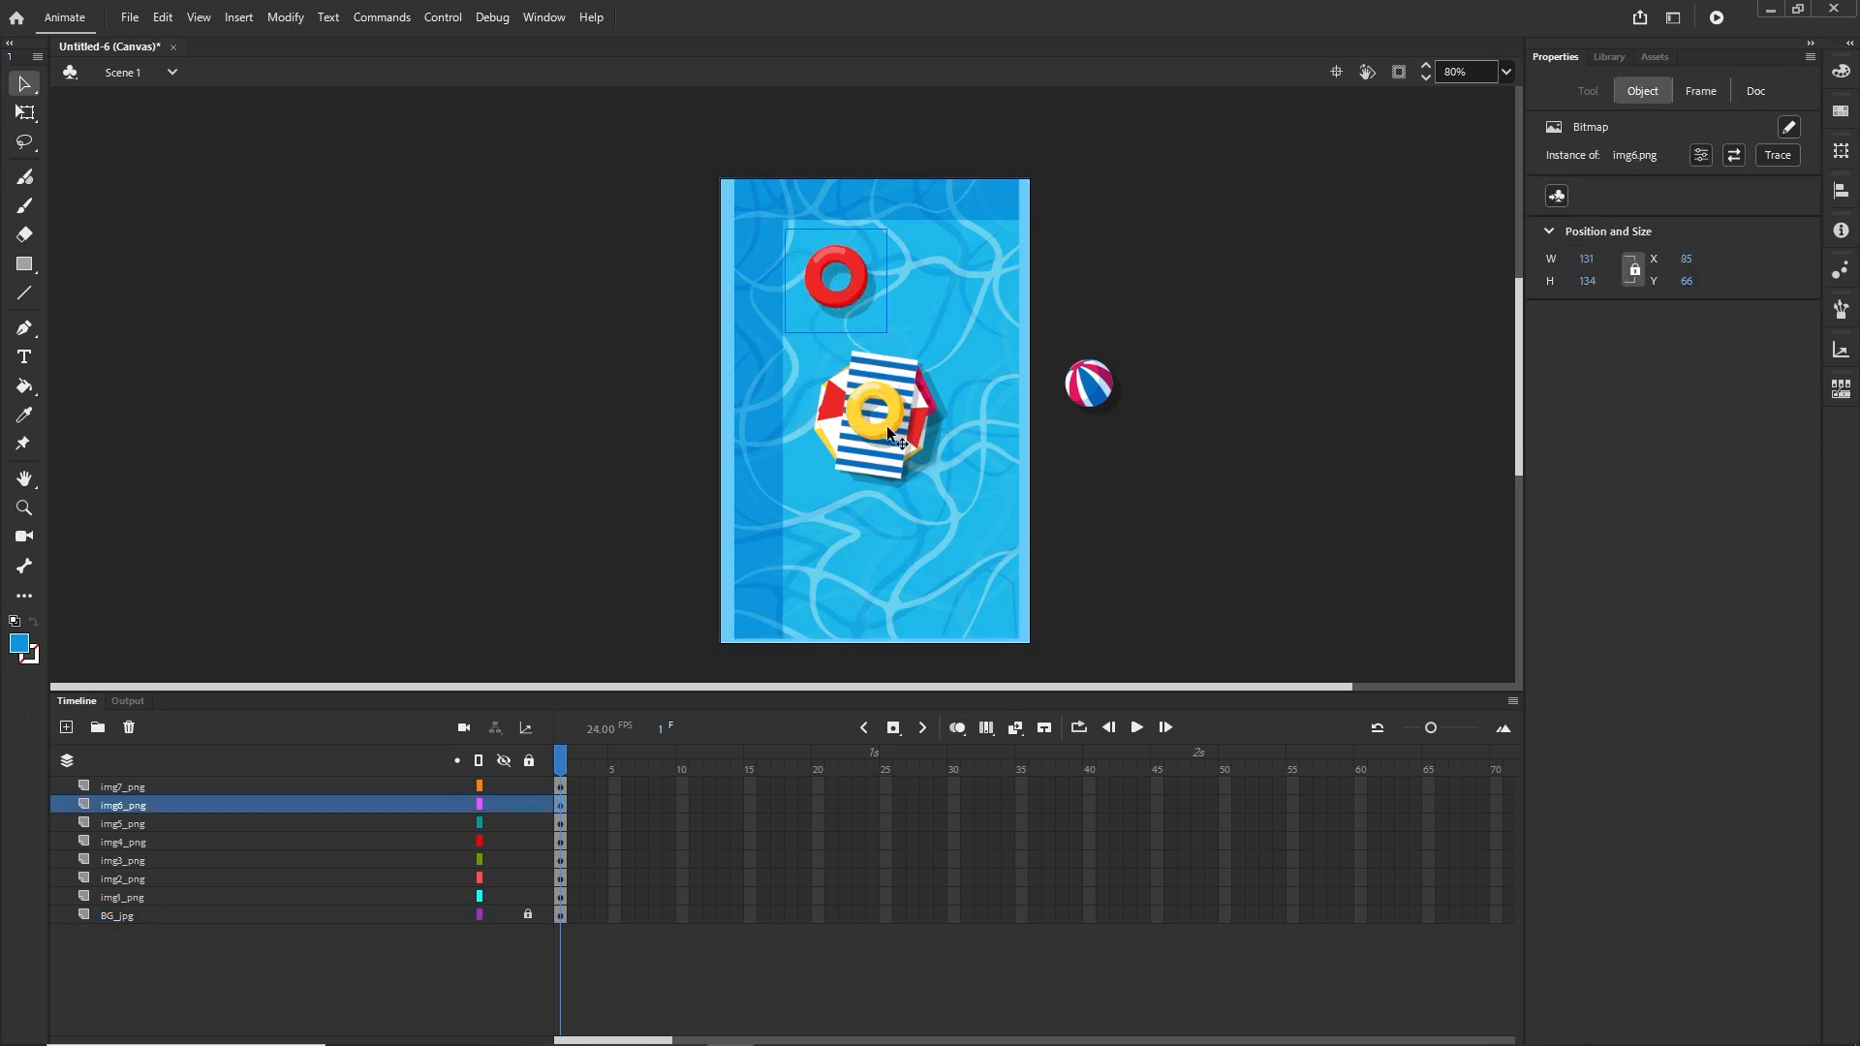
{"action": "left_click_drag", "start_coordinate": [884, 422], "coordinate": [806, 603]}
{"action": "left_click_drag", "start_coordinate": [889, 460], "coordinate": [929, 605]}
{"action": "left_click_drag", "start_coordinate": [889, 412], "coordinate": [957, 272]}
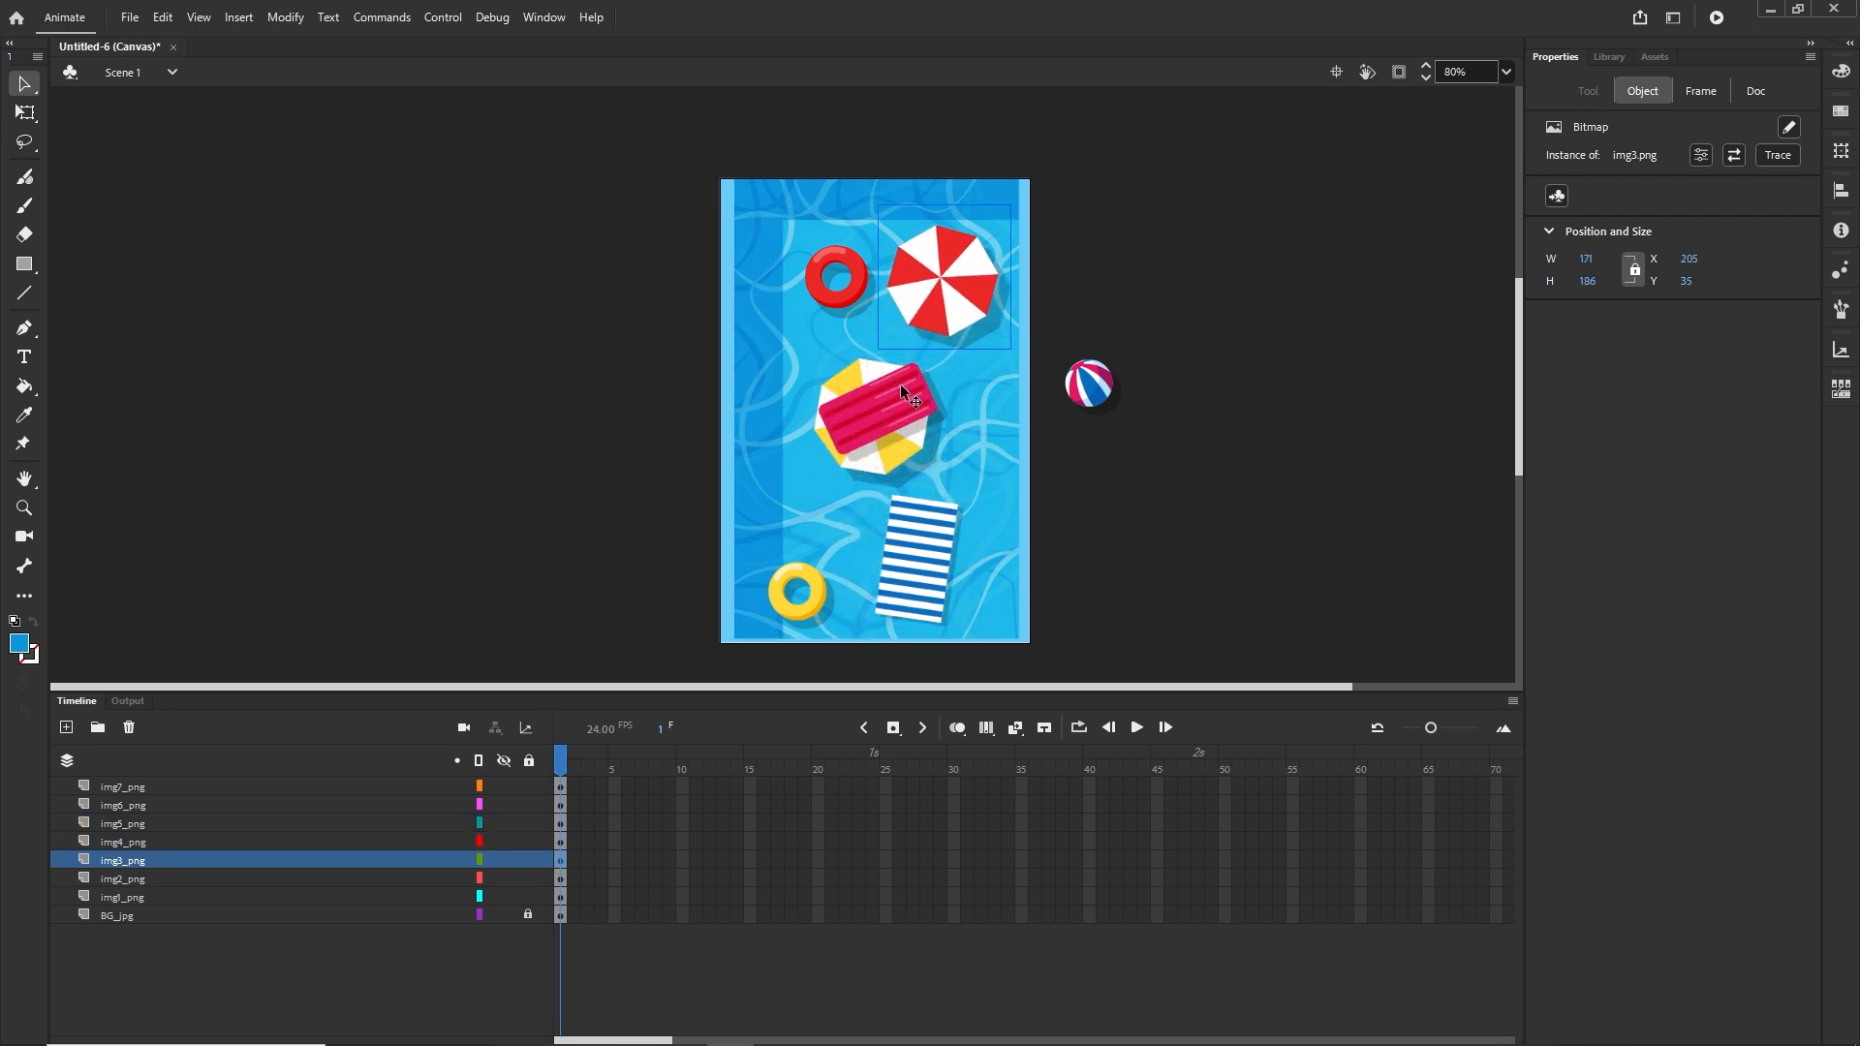
Place the yellow umbrella, pink air mattress and beach ball in the free pool areas, and adjust the striped mat and red ring
{"action": "left_click_drag", "start_coordinate": [899, 384], "coordinate": [834, 460]}
{"action": "left_click_drag", "start_coordinate": [1088, 388], "coordinate": [959, 397]}
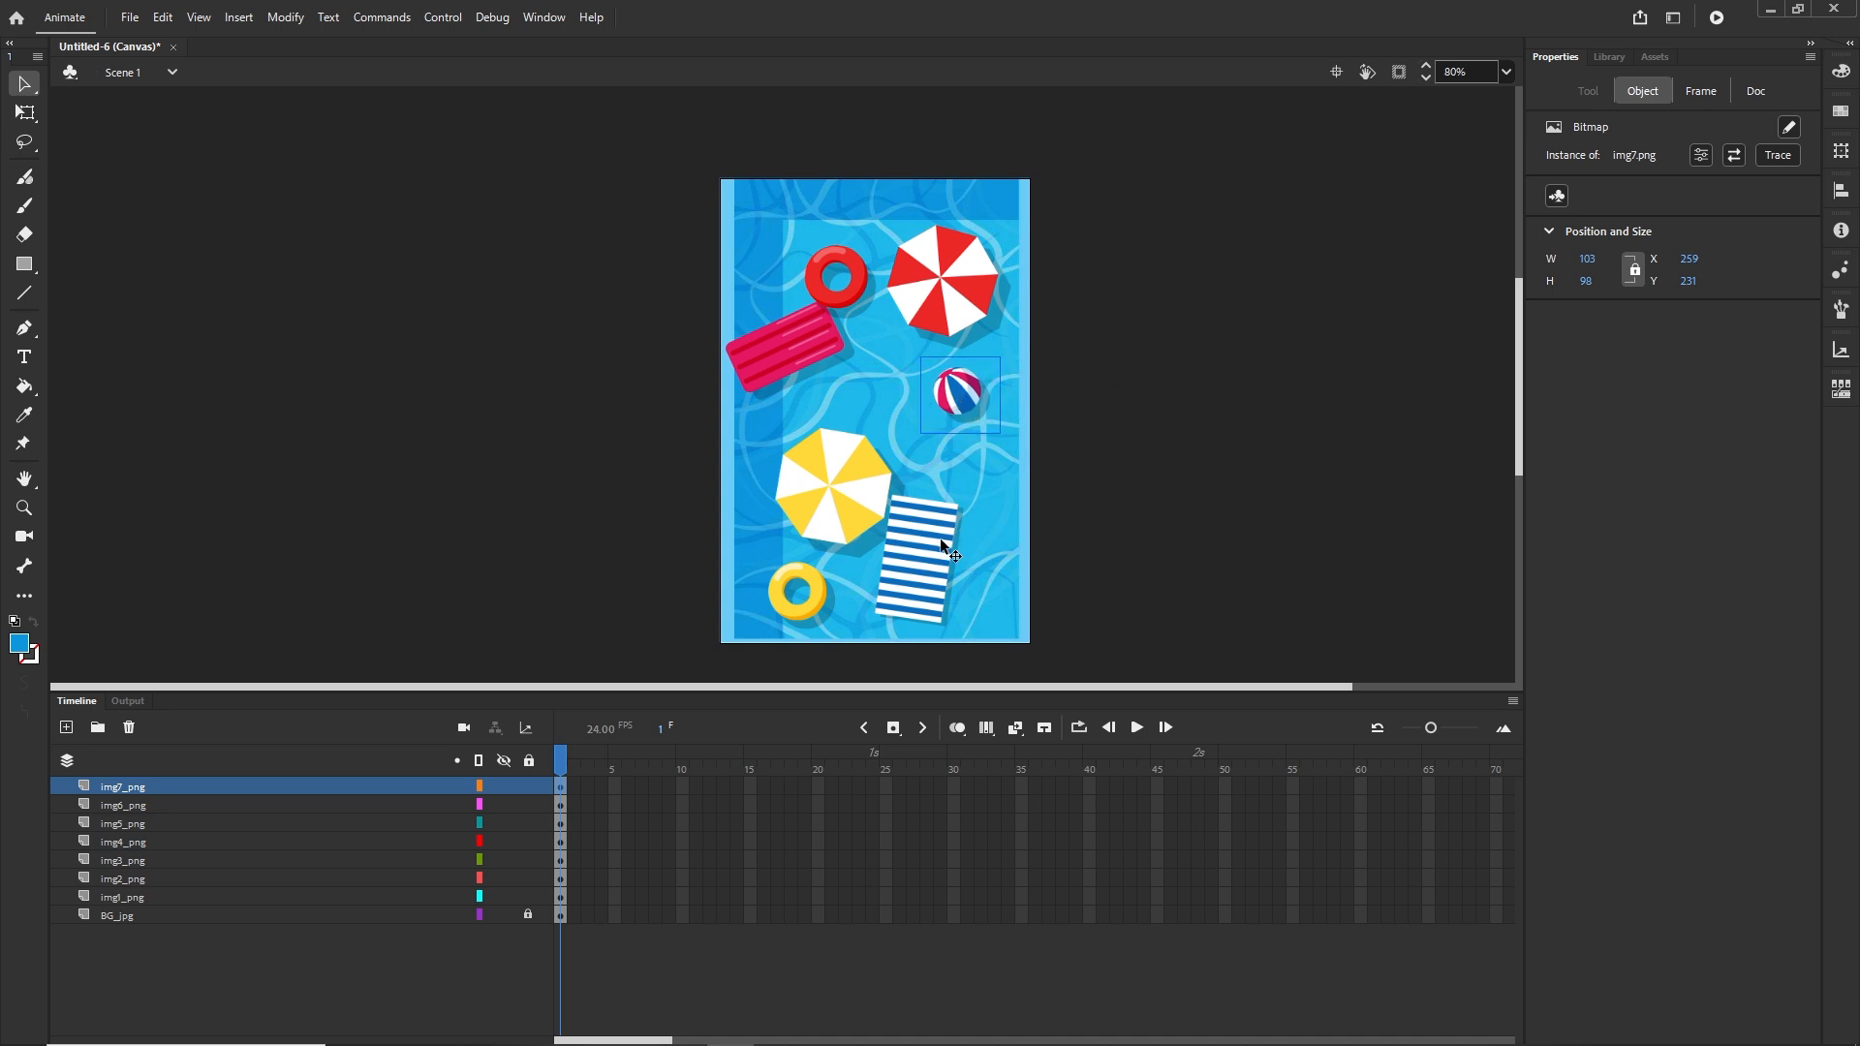
{"action": "left_click_drag", "start_coordinate": [939, 538], "coordinate": [984, 544]}
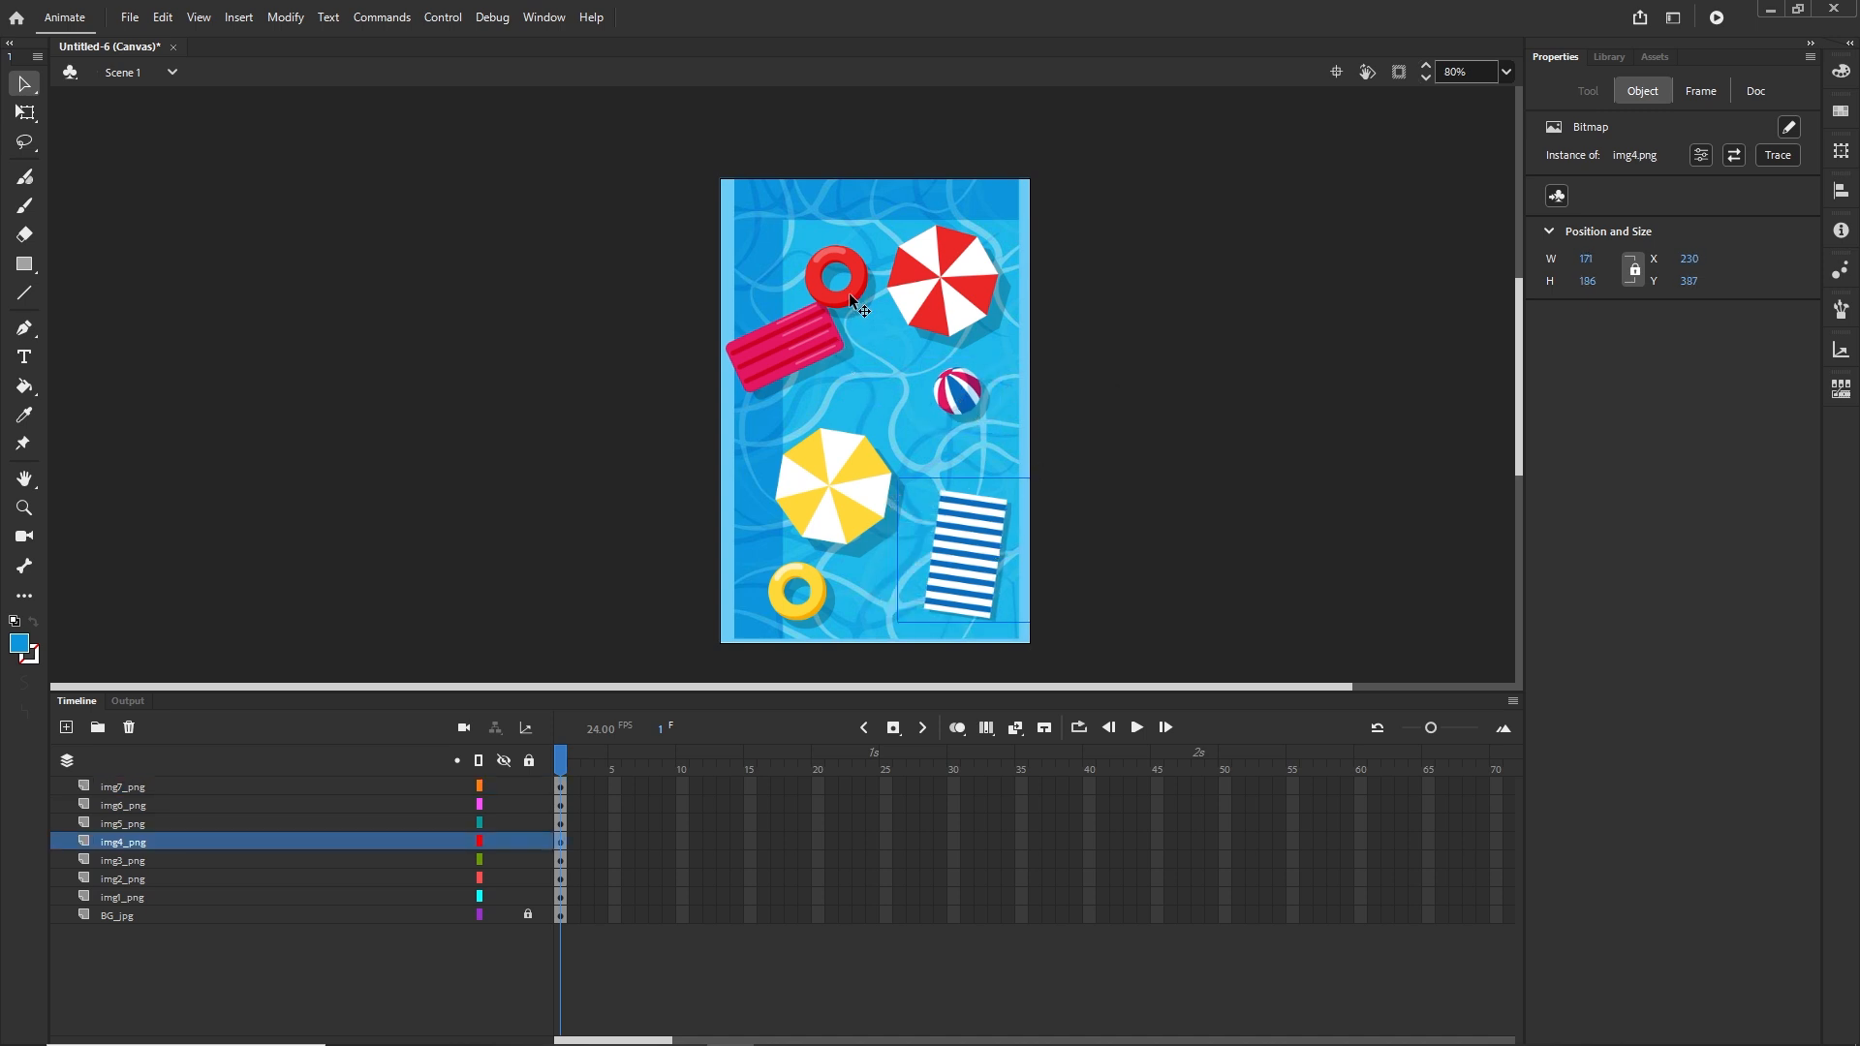
{"action": "left_click_drag", "start_coordinate": [848, 293], "coordinate": [835, 265]}
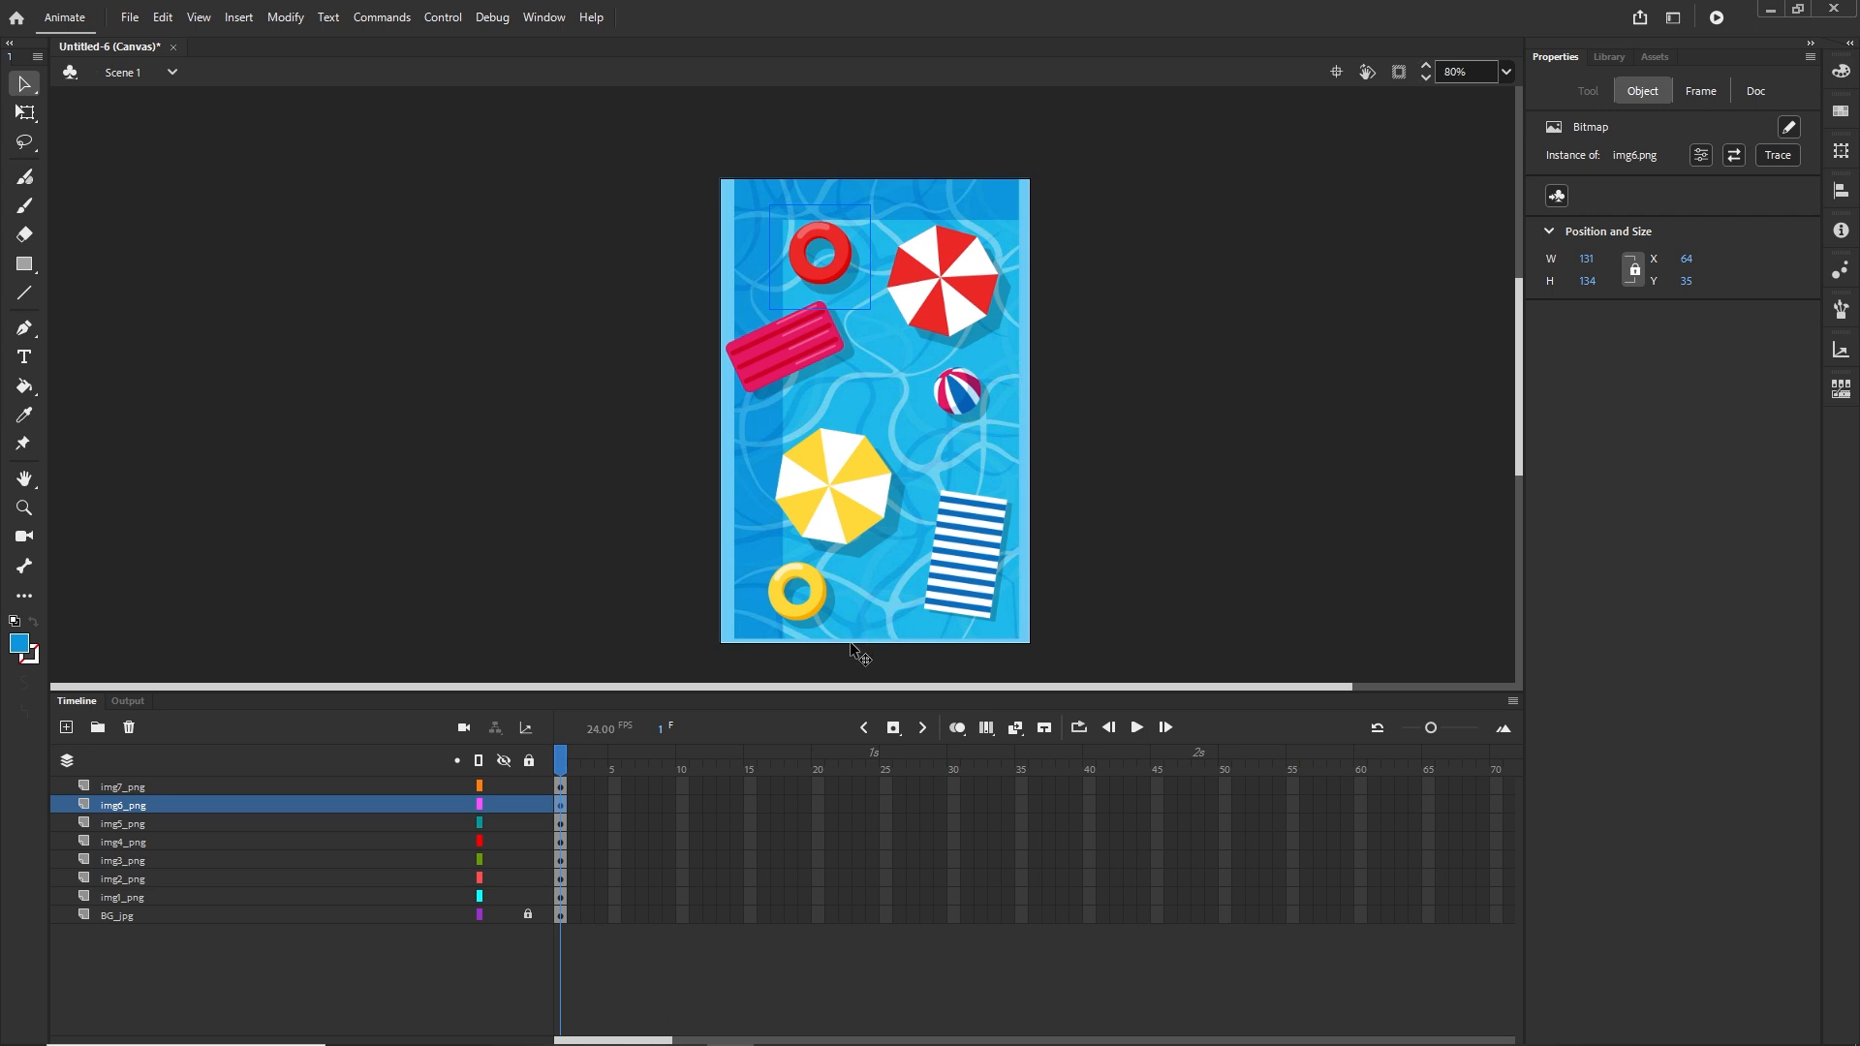
Convert the yellow ring to a Movie Clip symbol named Symbol 1
{"action": "left_click", "coordinate": [808, 612]}
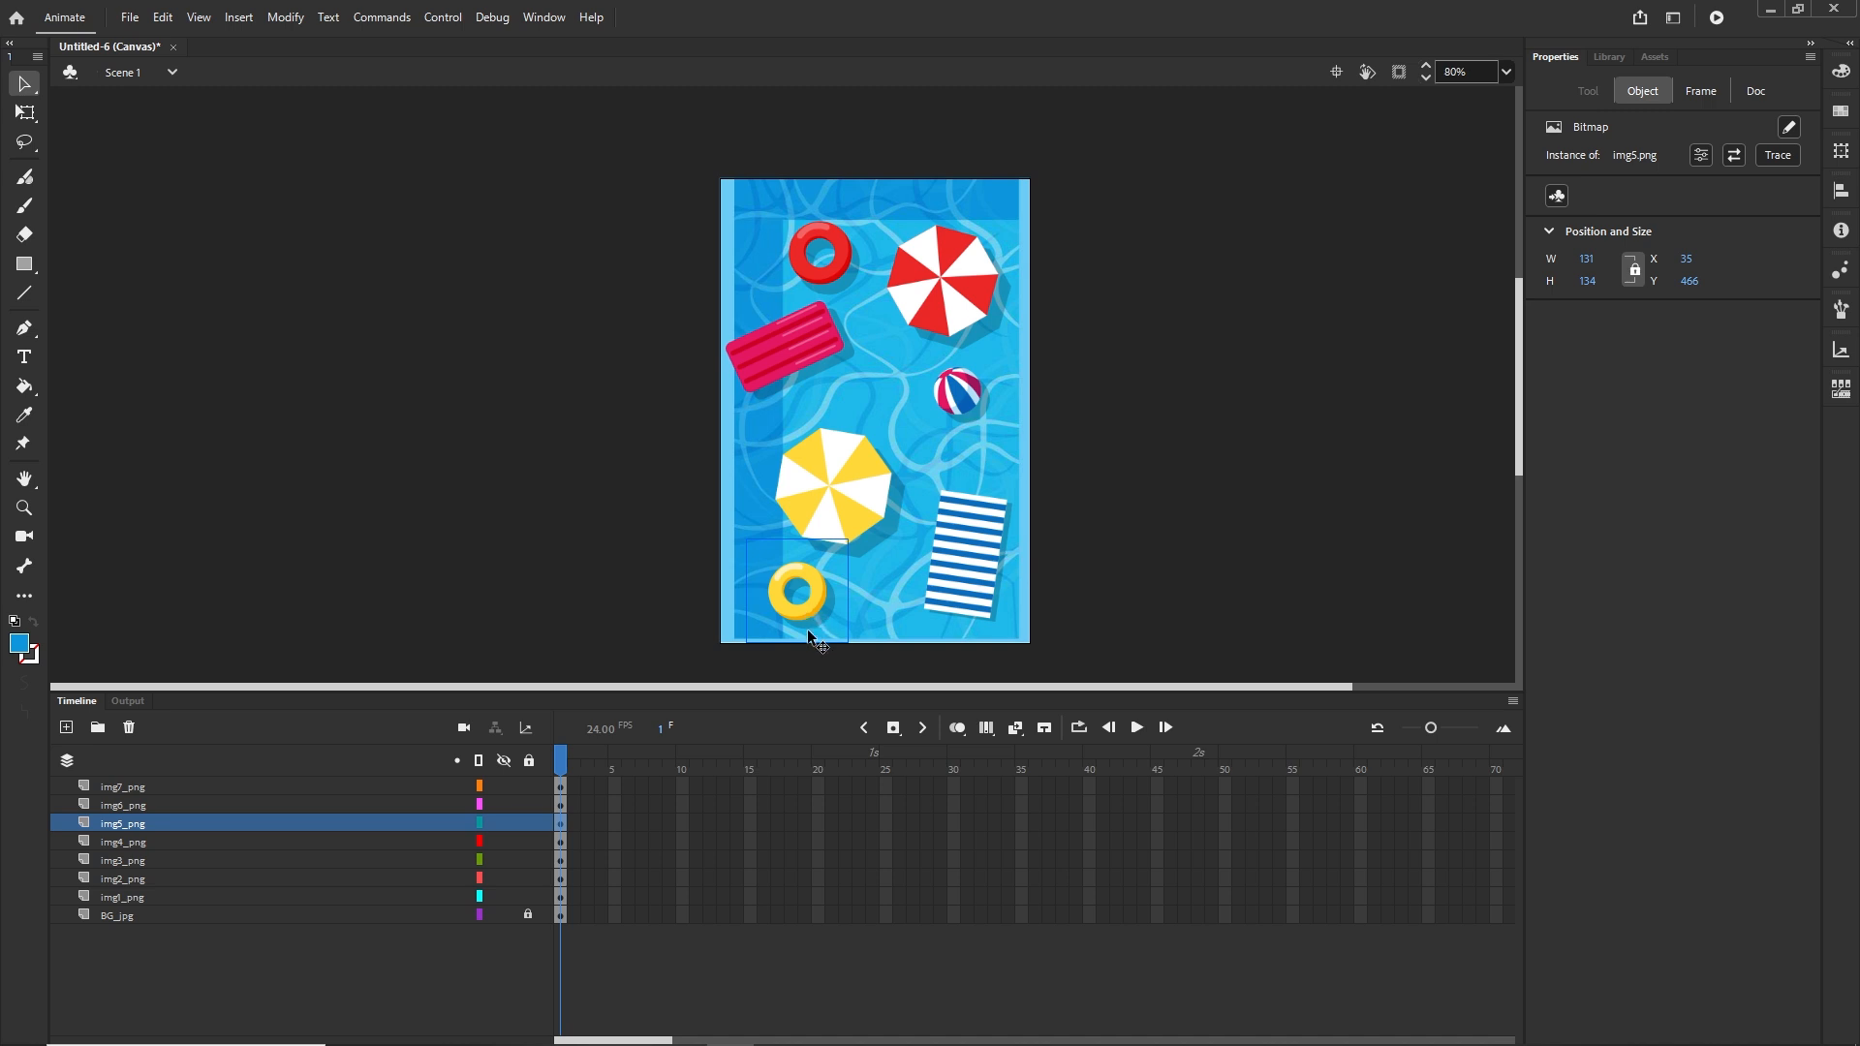
{"action": "left_click", "coordinate": [288, 19]}
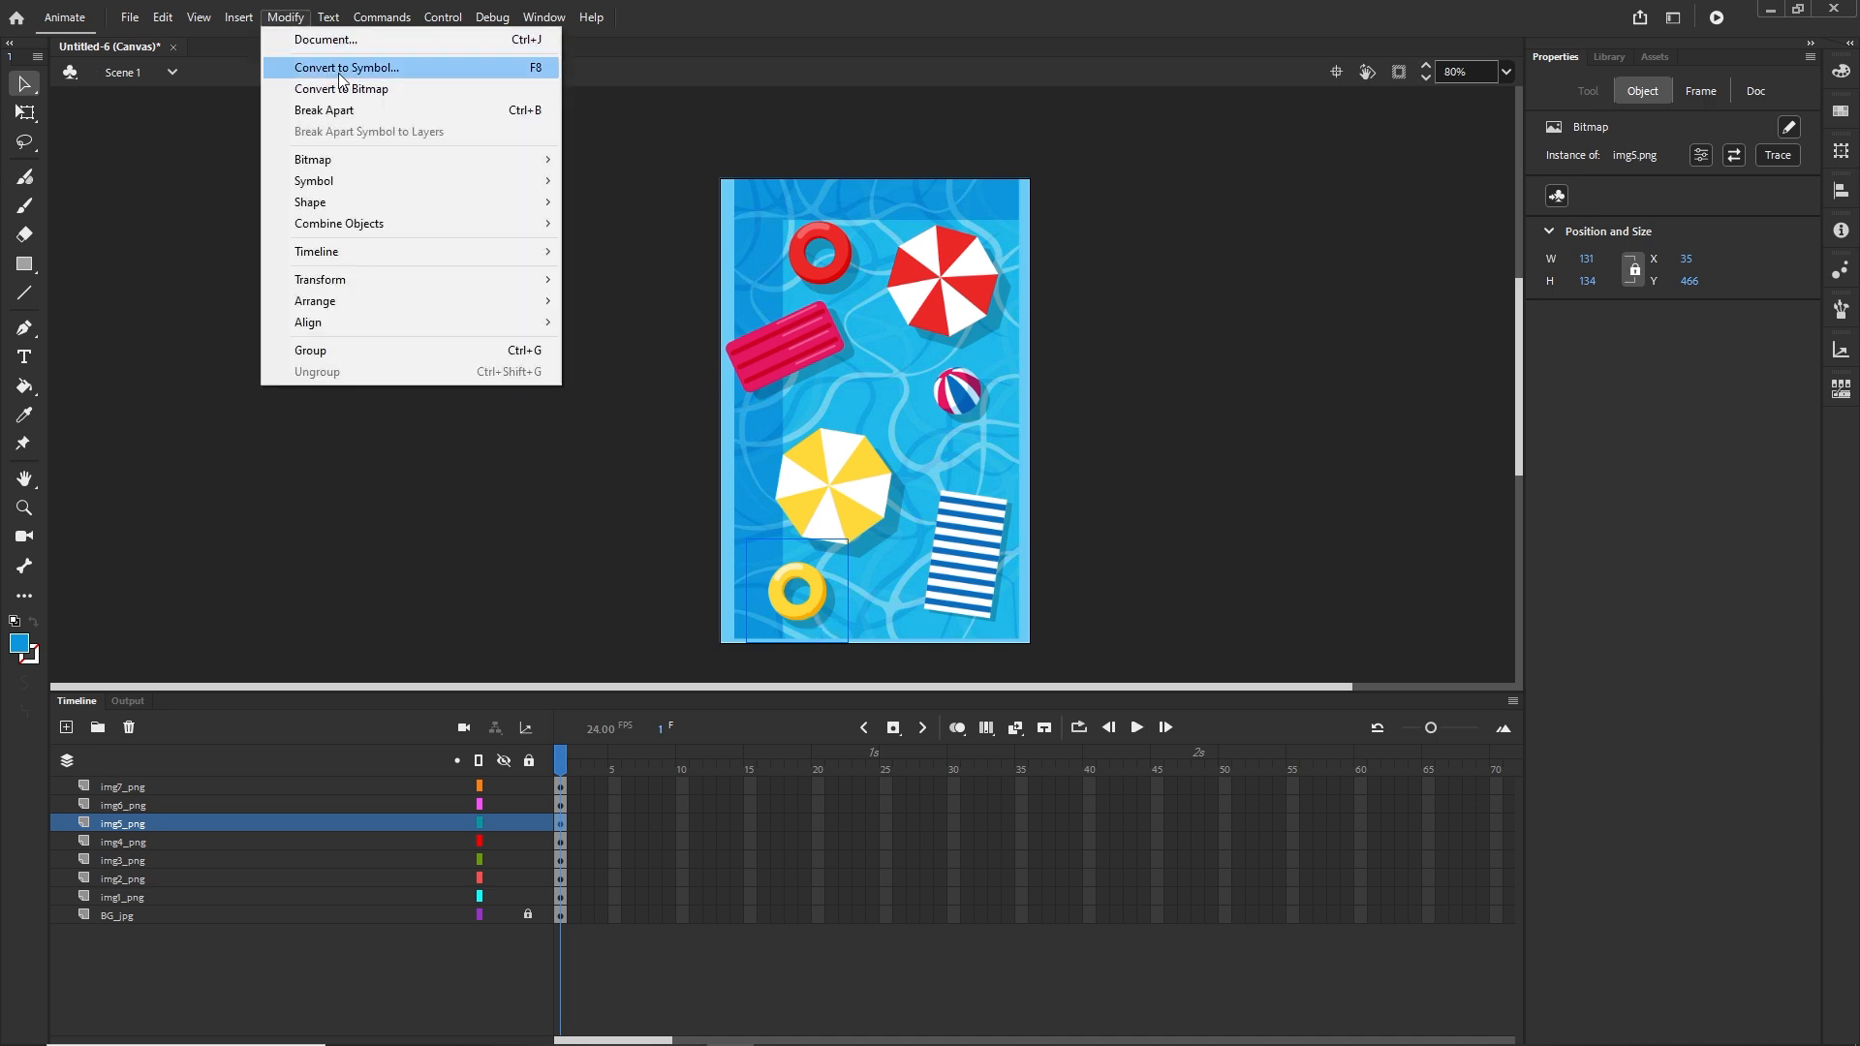
{"action": "left_click", "coordinate": [542, 67]}
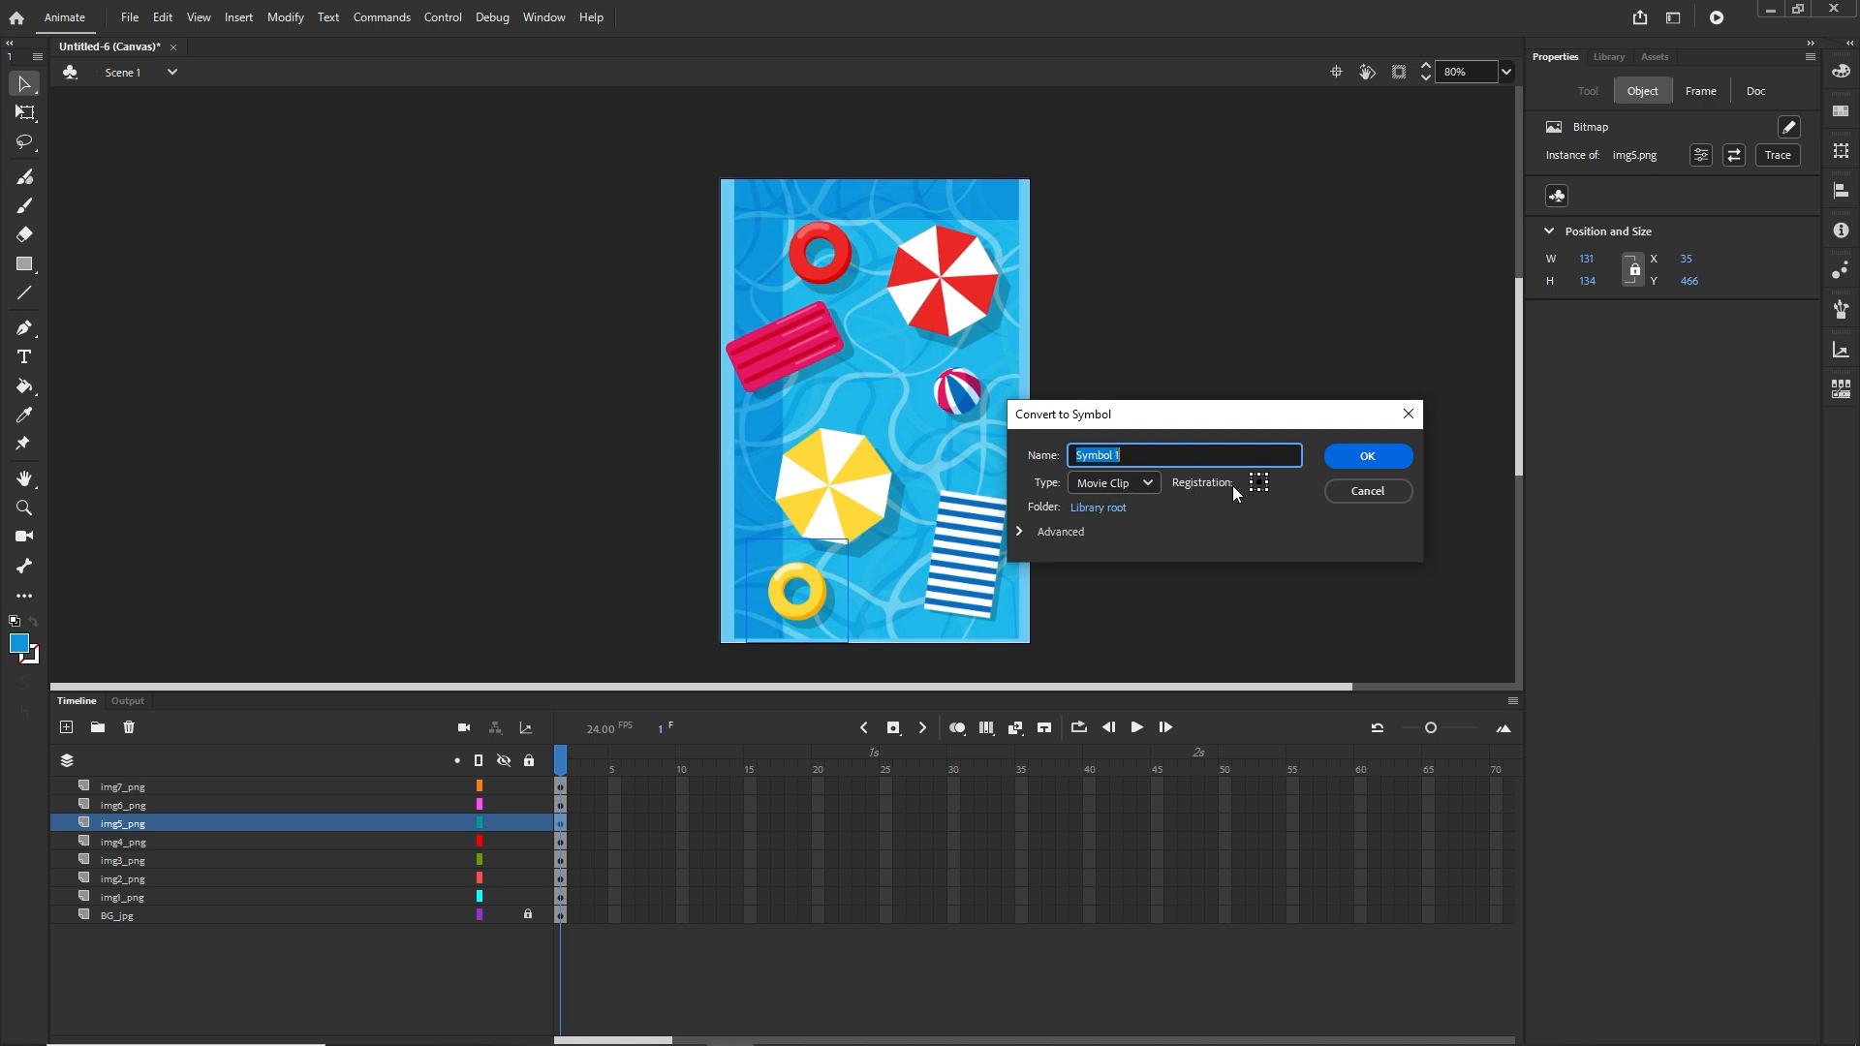
{"action": "left_click", "coordinate": [1369, 457]}
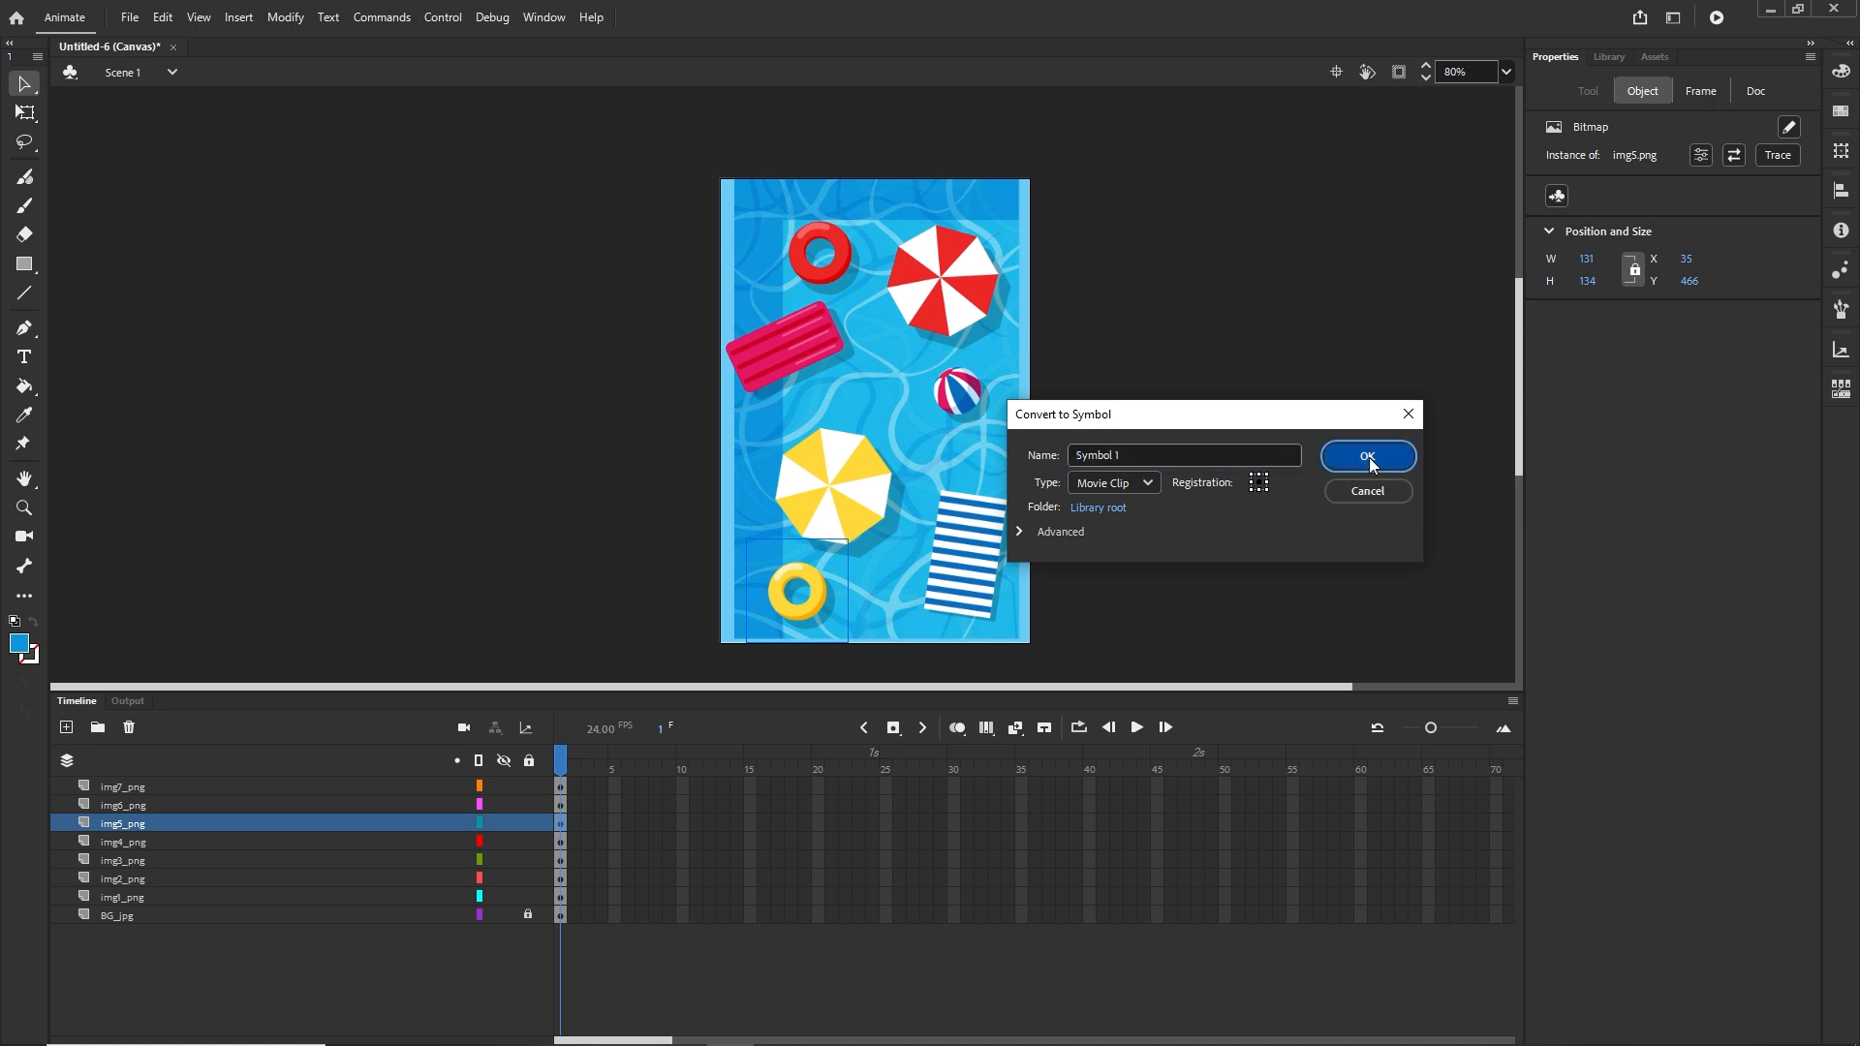
Convert the striped mat, yellow umbrella, beach ball and pink air mattress each to its own Movie Clip symbol
{"action": "left_click", "coordinate": [965, 559]}
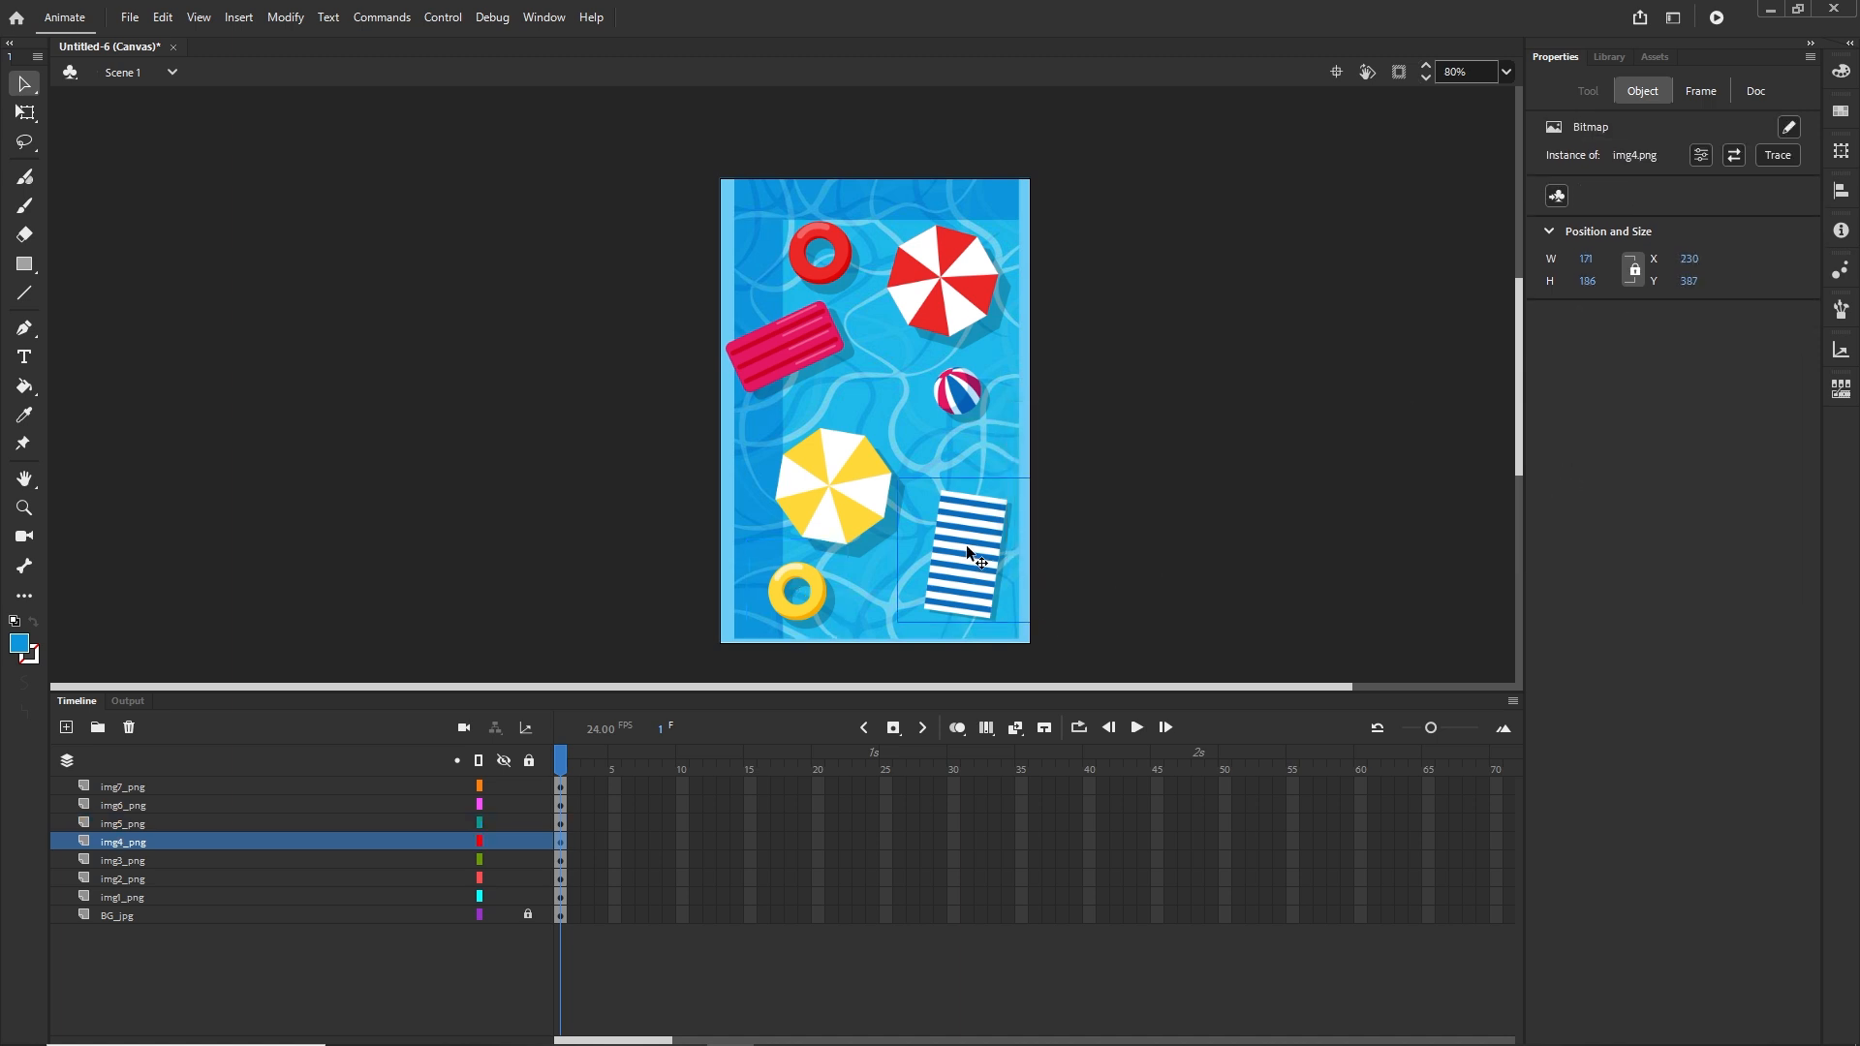
{"action": "key", "text": "F8"}
{"action": "left_click", "coordinate": [1362, 456]}
{"action": "left_click", "coordinate": [835, 491]}
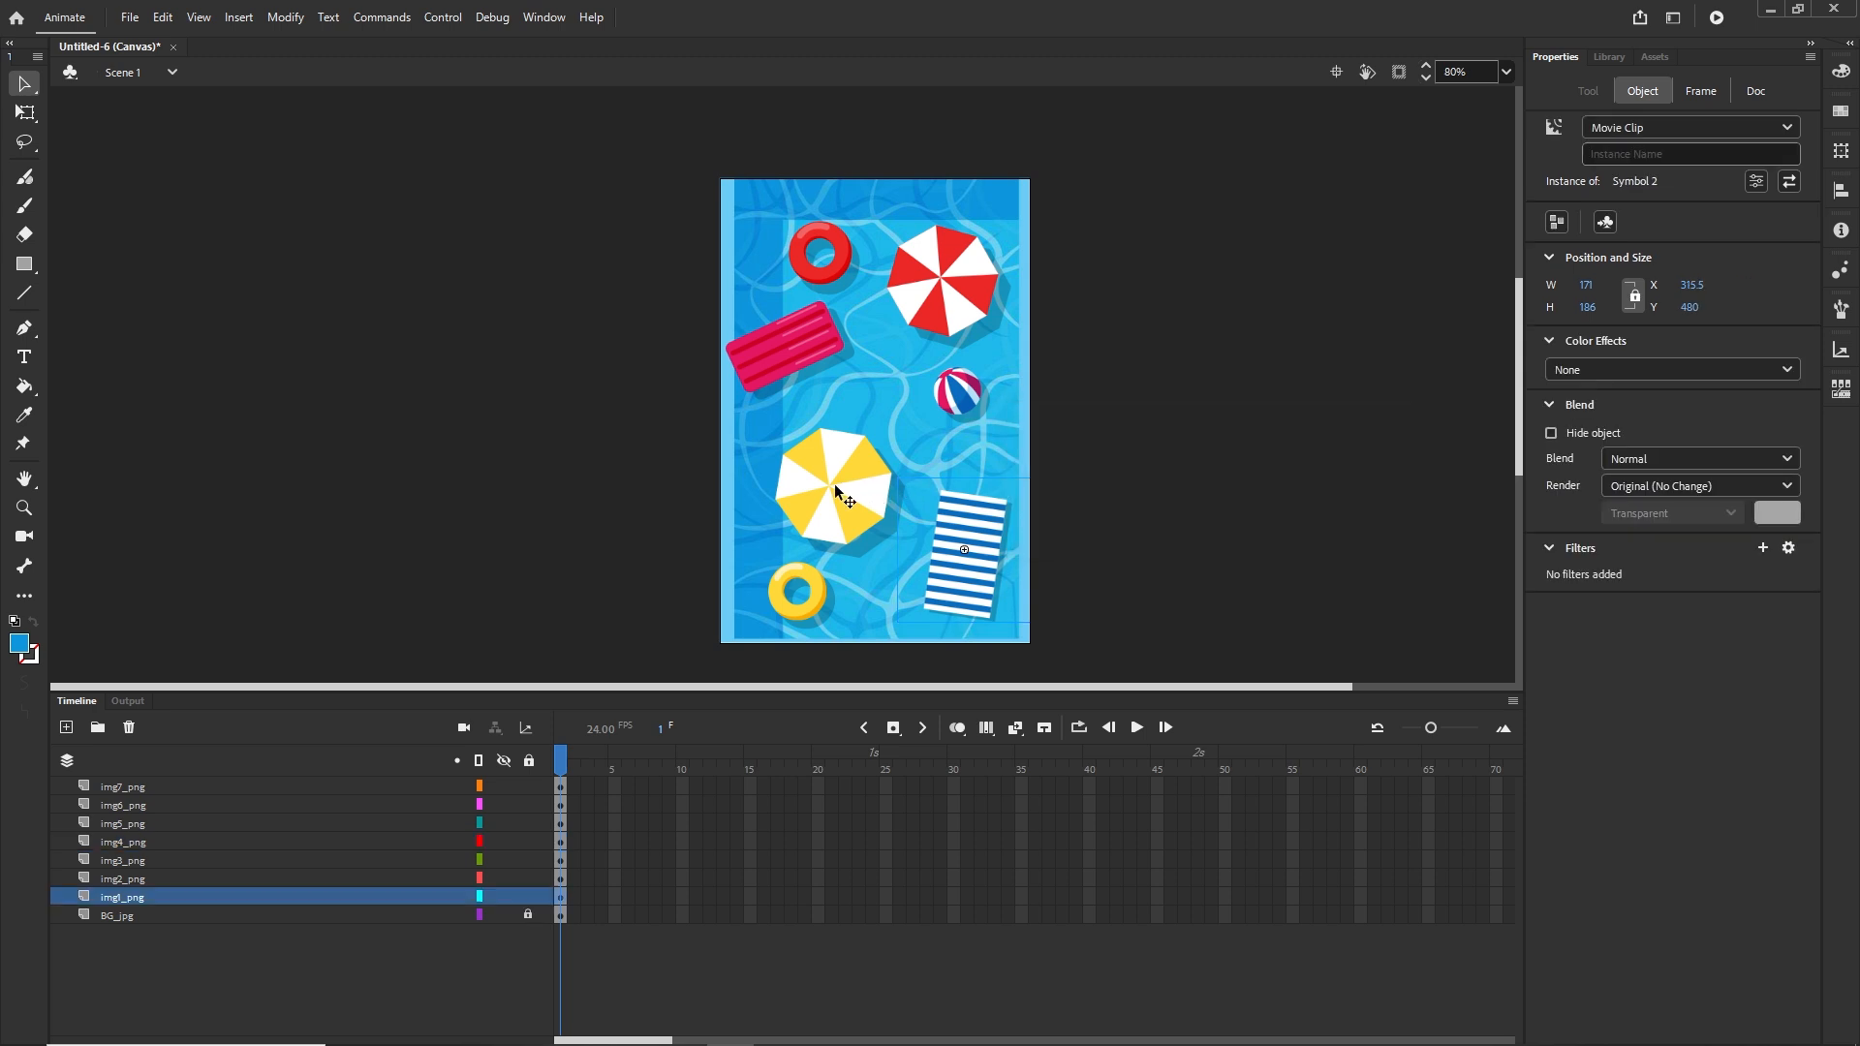
{"action": "key", "text": "F8"}
{"action": "left_click", "coordinate": [1363, 453]}
{"action": "left_click", "coordinate": [964, 391]}
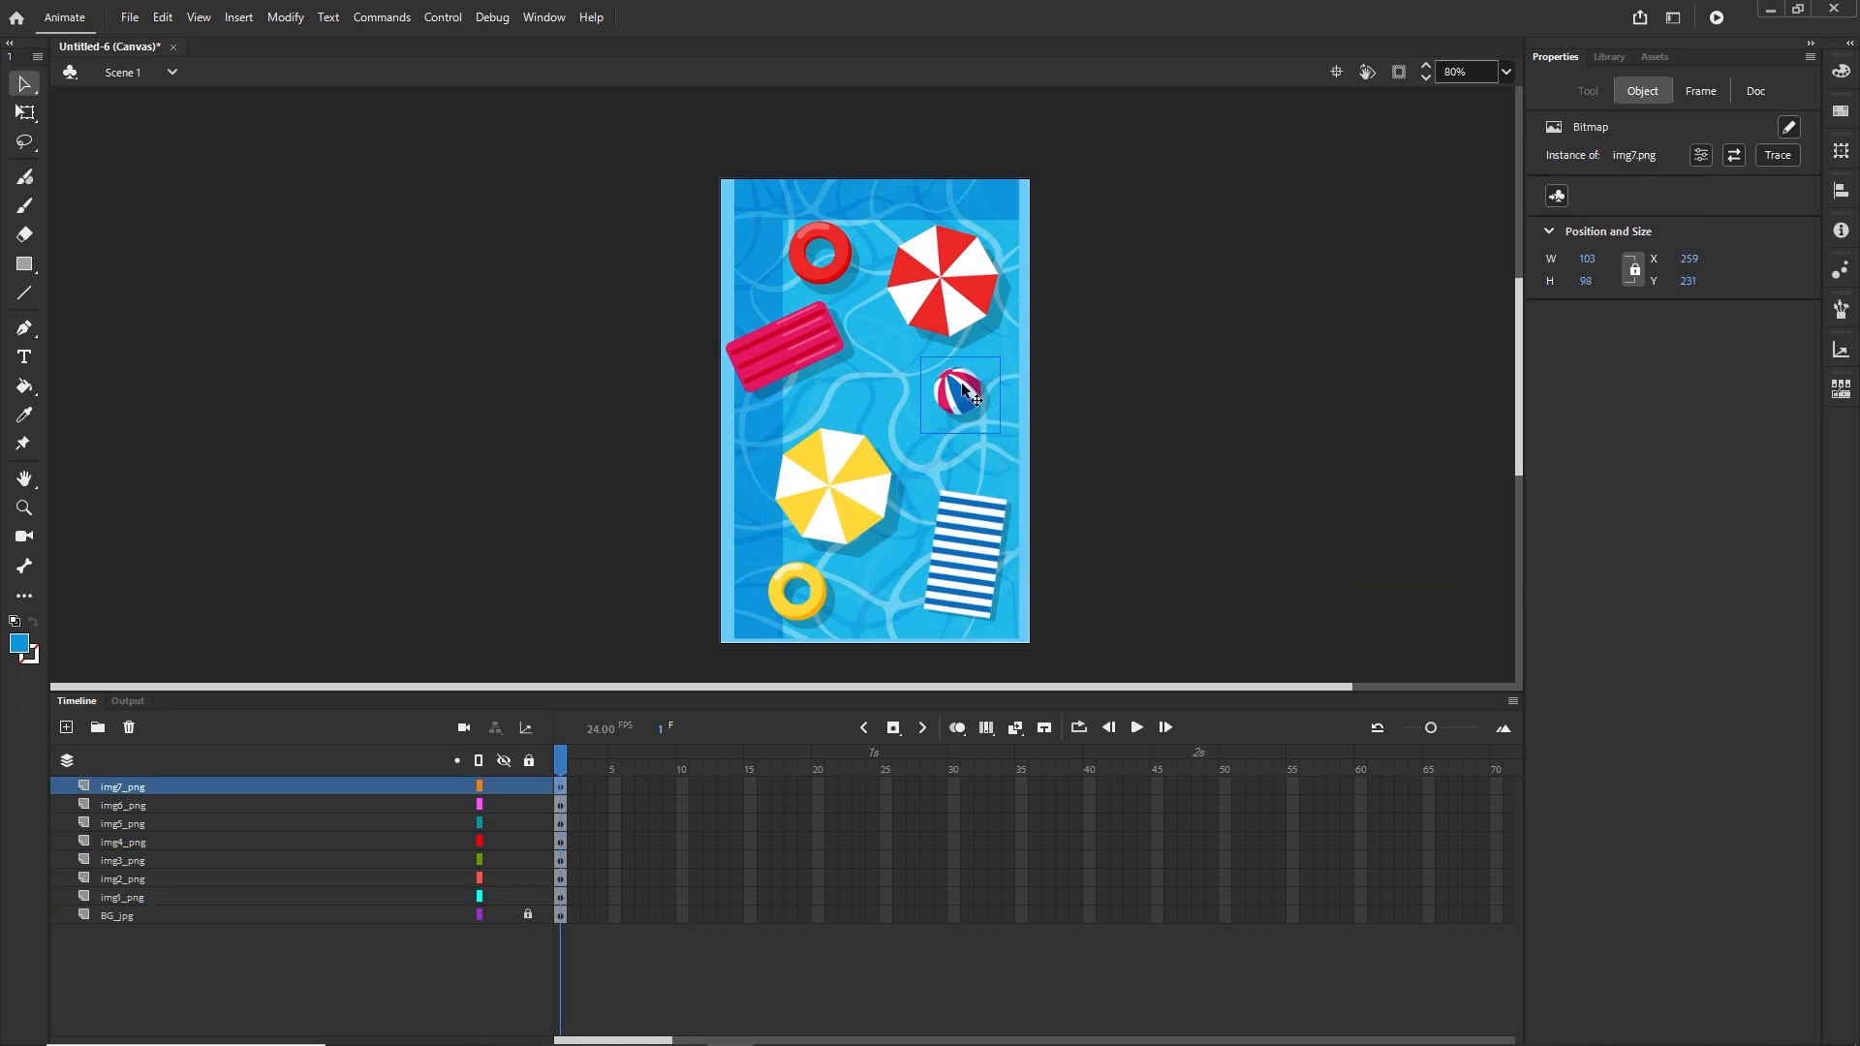
{"action": "key", "text": "F8"}
{"action": "left_click", "coordinate": [1366, 457]}
{"action": "left_click", "coordinate": [810, 329]}
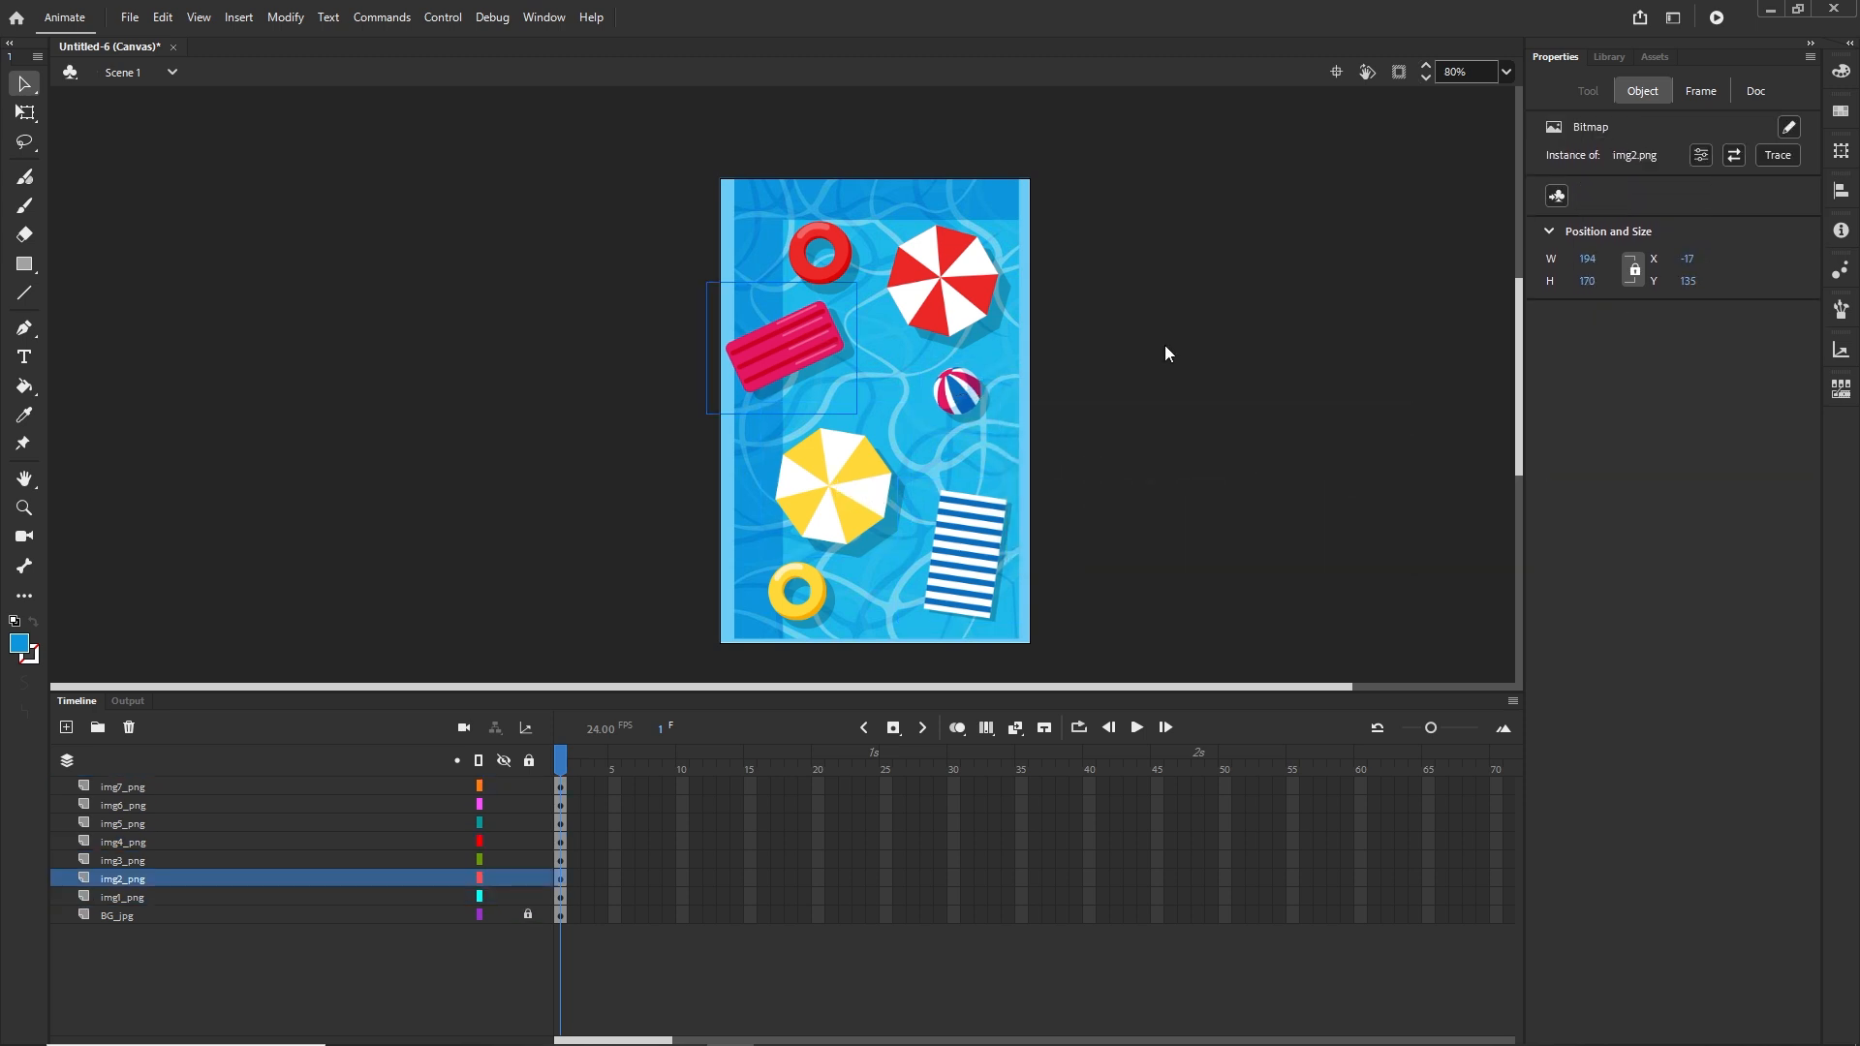
Convert the pink air mattress, the red-and-white umbrella and the red swim ring bitmaps into separate Movie Clip symbols
{"action": "key", "text": "F8"}
{"action": "left_click", "coordinate": [1362, 455]}
{"action": "left_click", "coordinate": [899, 260]}
{"action": "key", "text": "F8"}
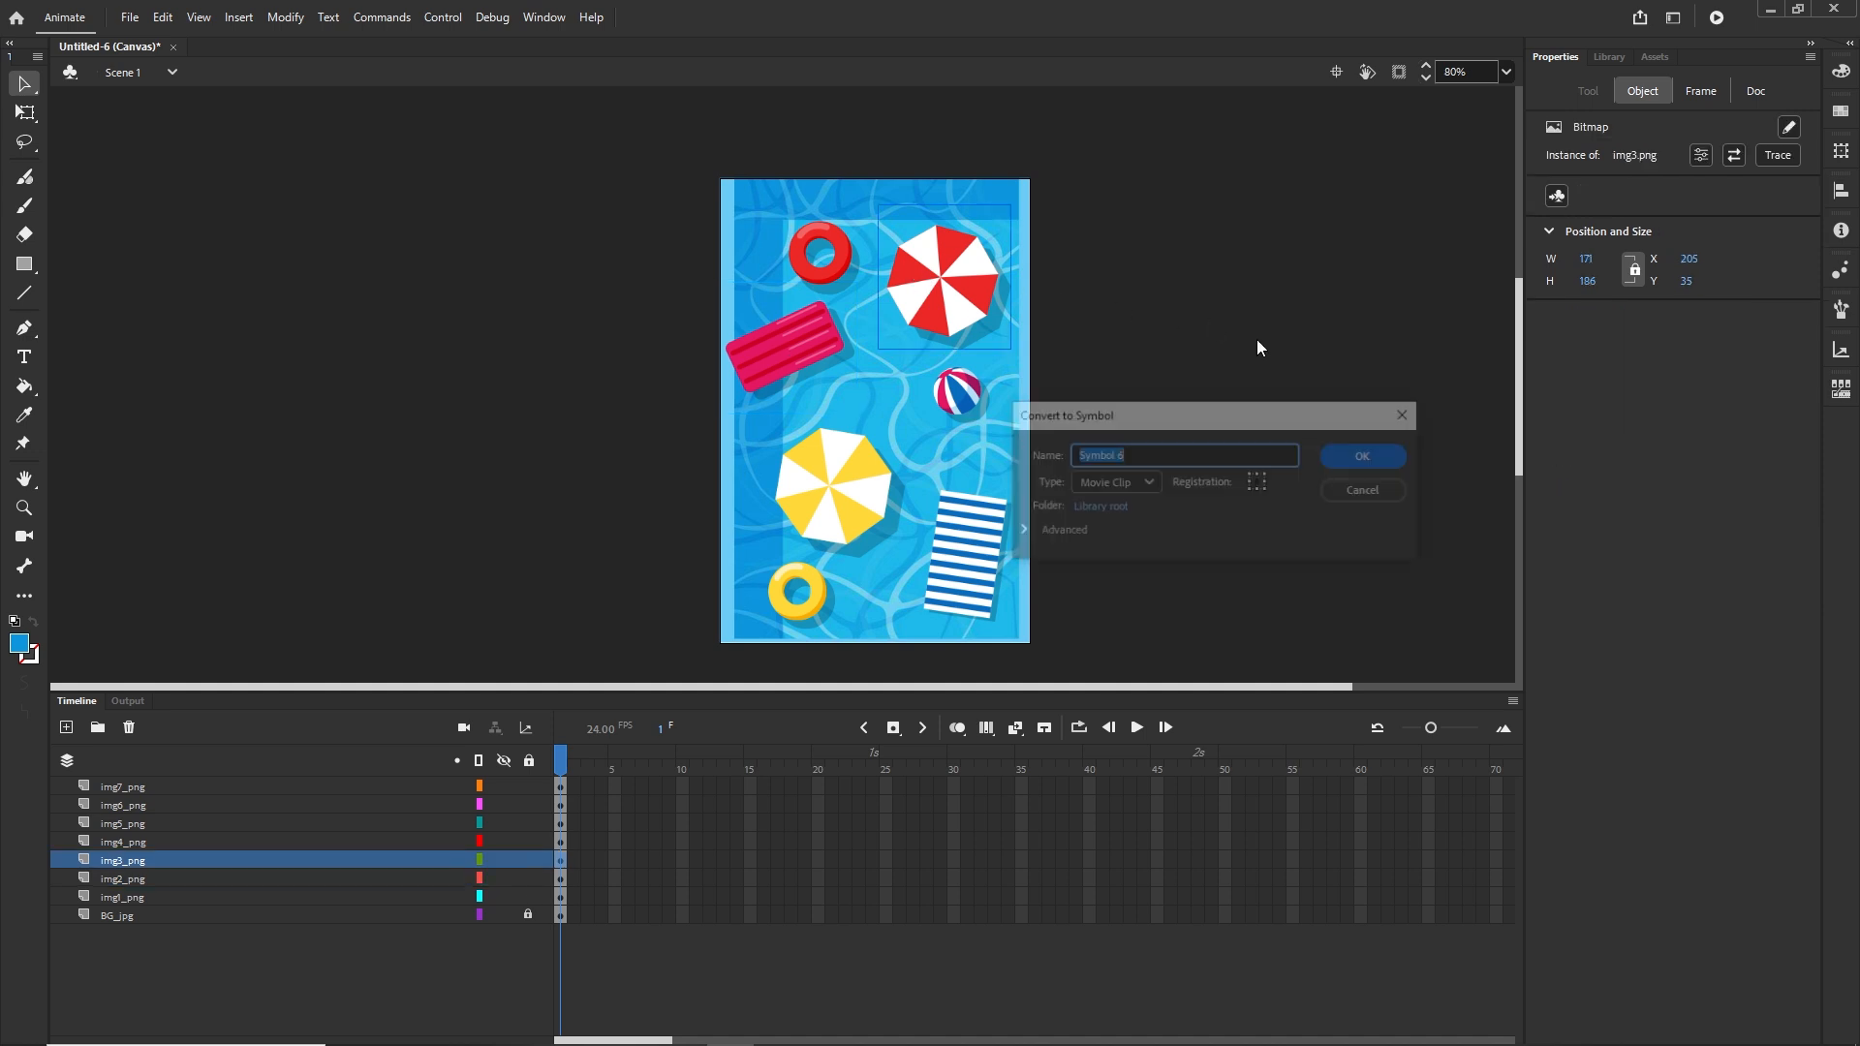
{"action": "left_click", "coordinate": [1363, 455]}
{"action": "left_click", "coordinate": [822, 263]}
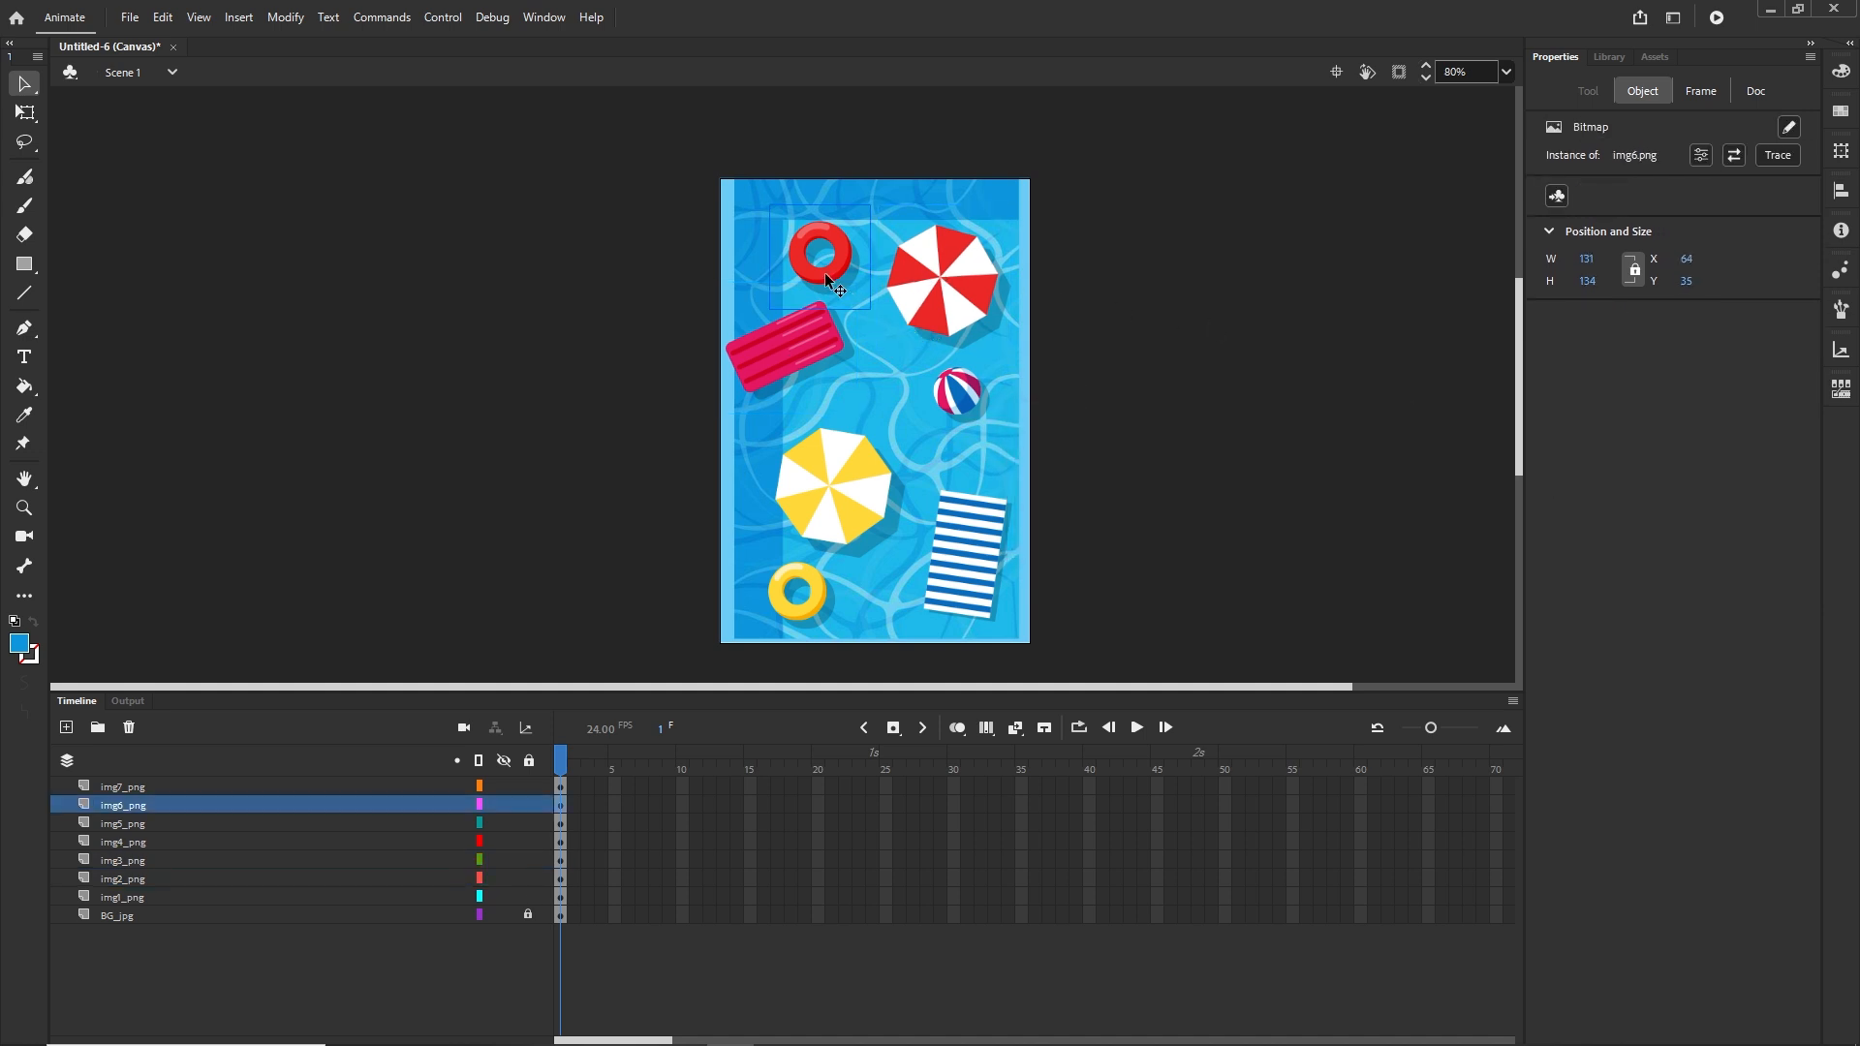
{"action": "key", "text": "F8"}
{"action": "left_click", "coordinate": [1358, 459]}
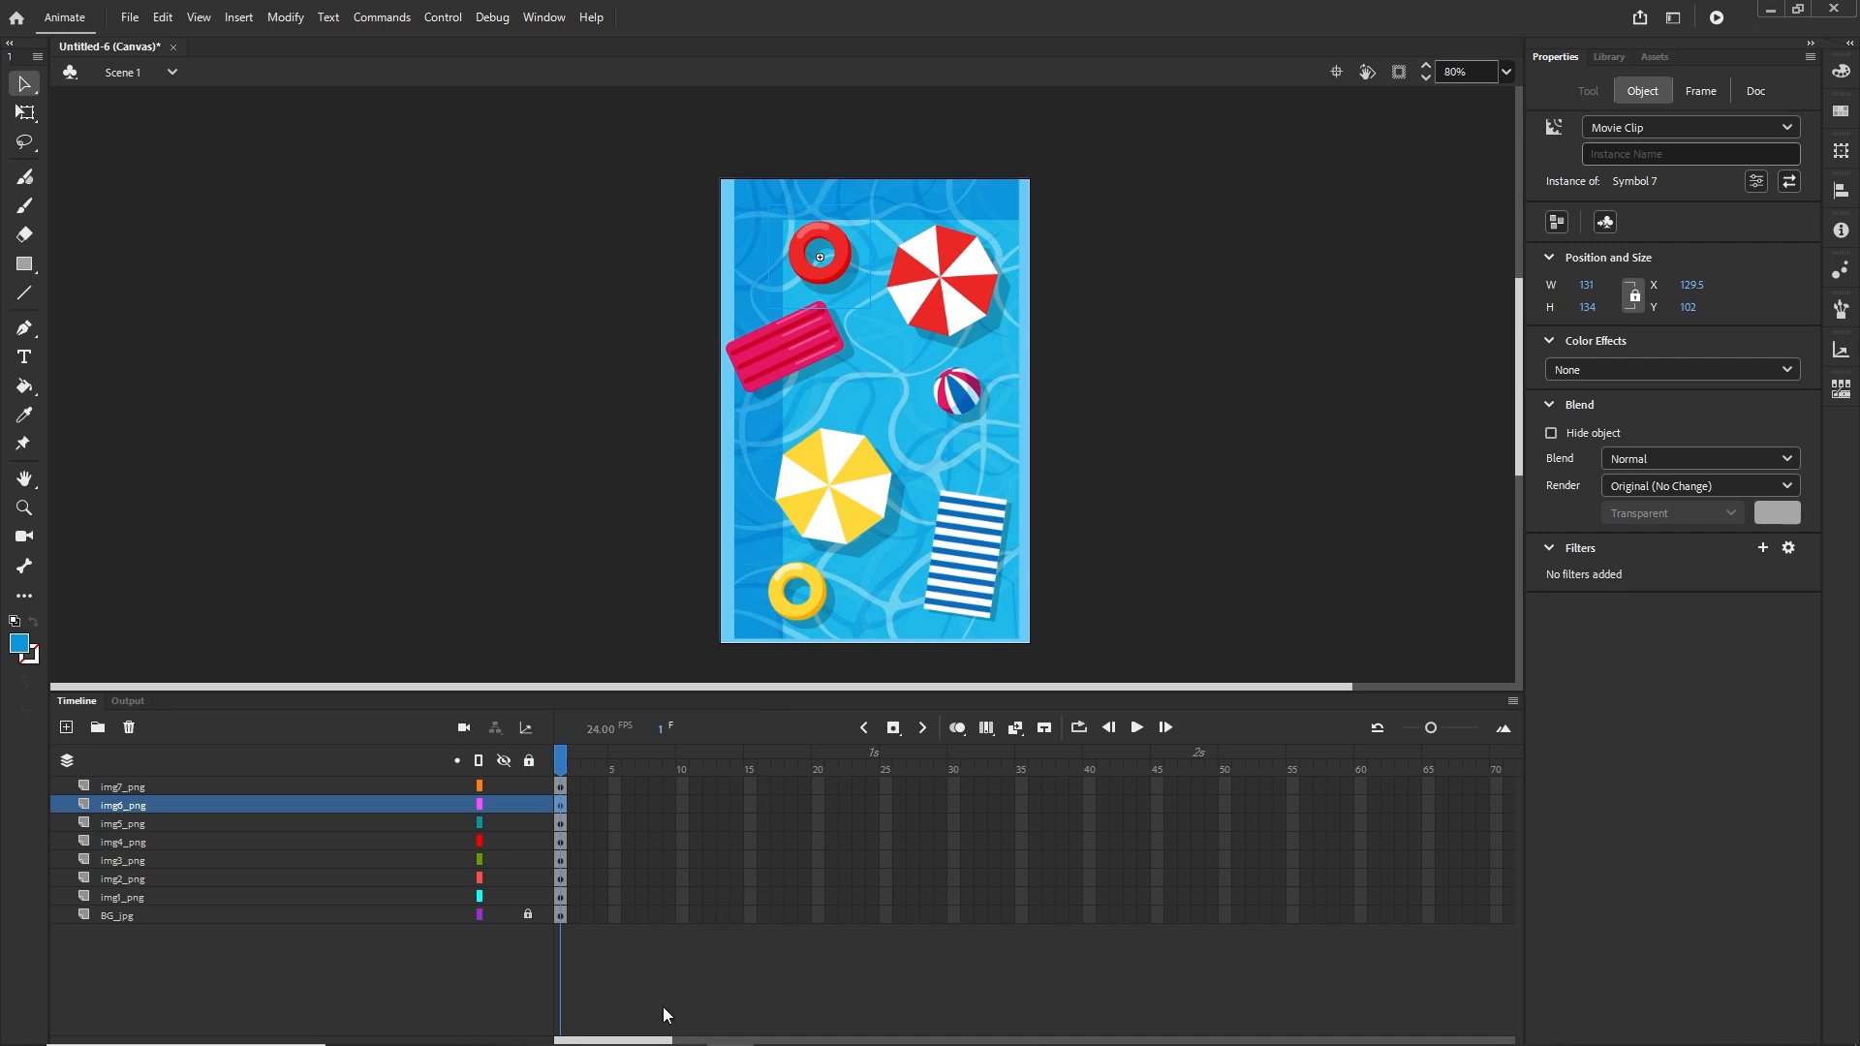
Insert frames on all layers, from BG_jpg through img7_png, so that the timeline extends to frame 250
{"action": "left_click_drag", "start_coordinate": [655, 1041], "coordinate": [1060, 1039]}
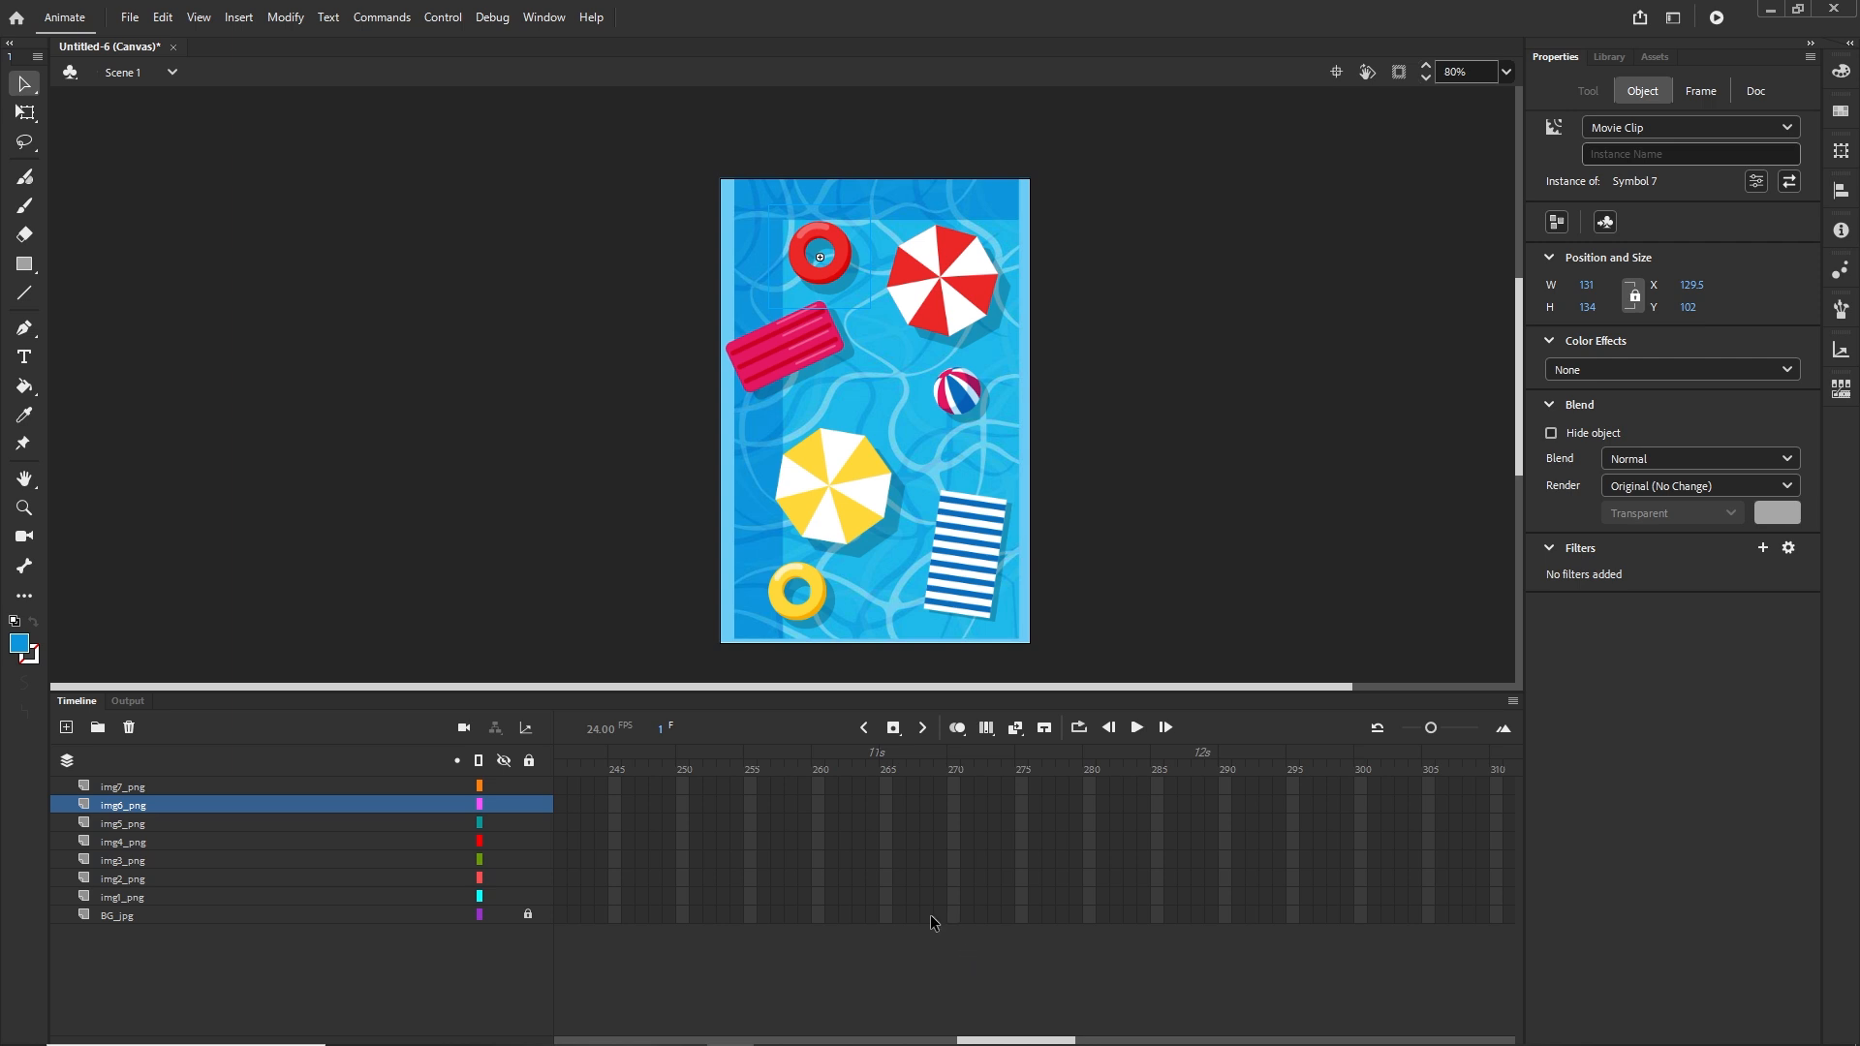
{"action": "left_click", "coordinate": [682, 914]}
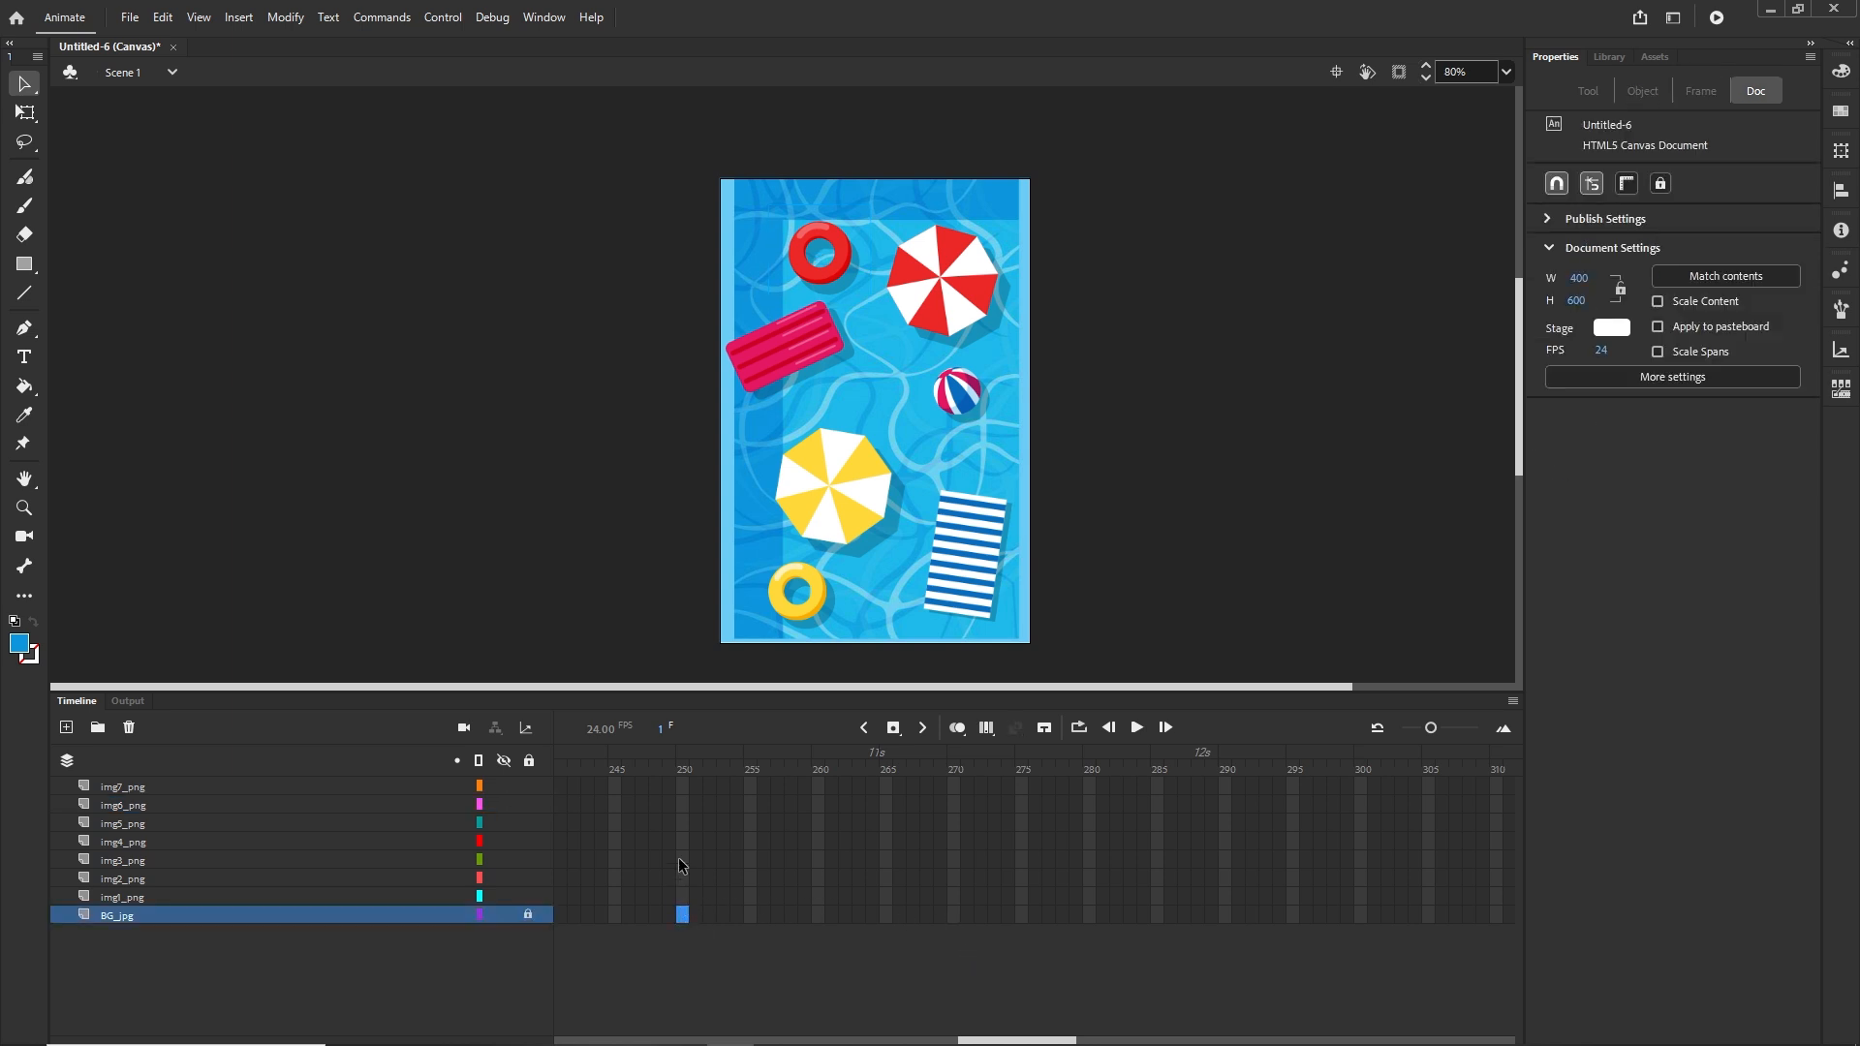
{"action": "left_click", "coordinate": [680, 785], "text": "shift"}
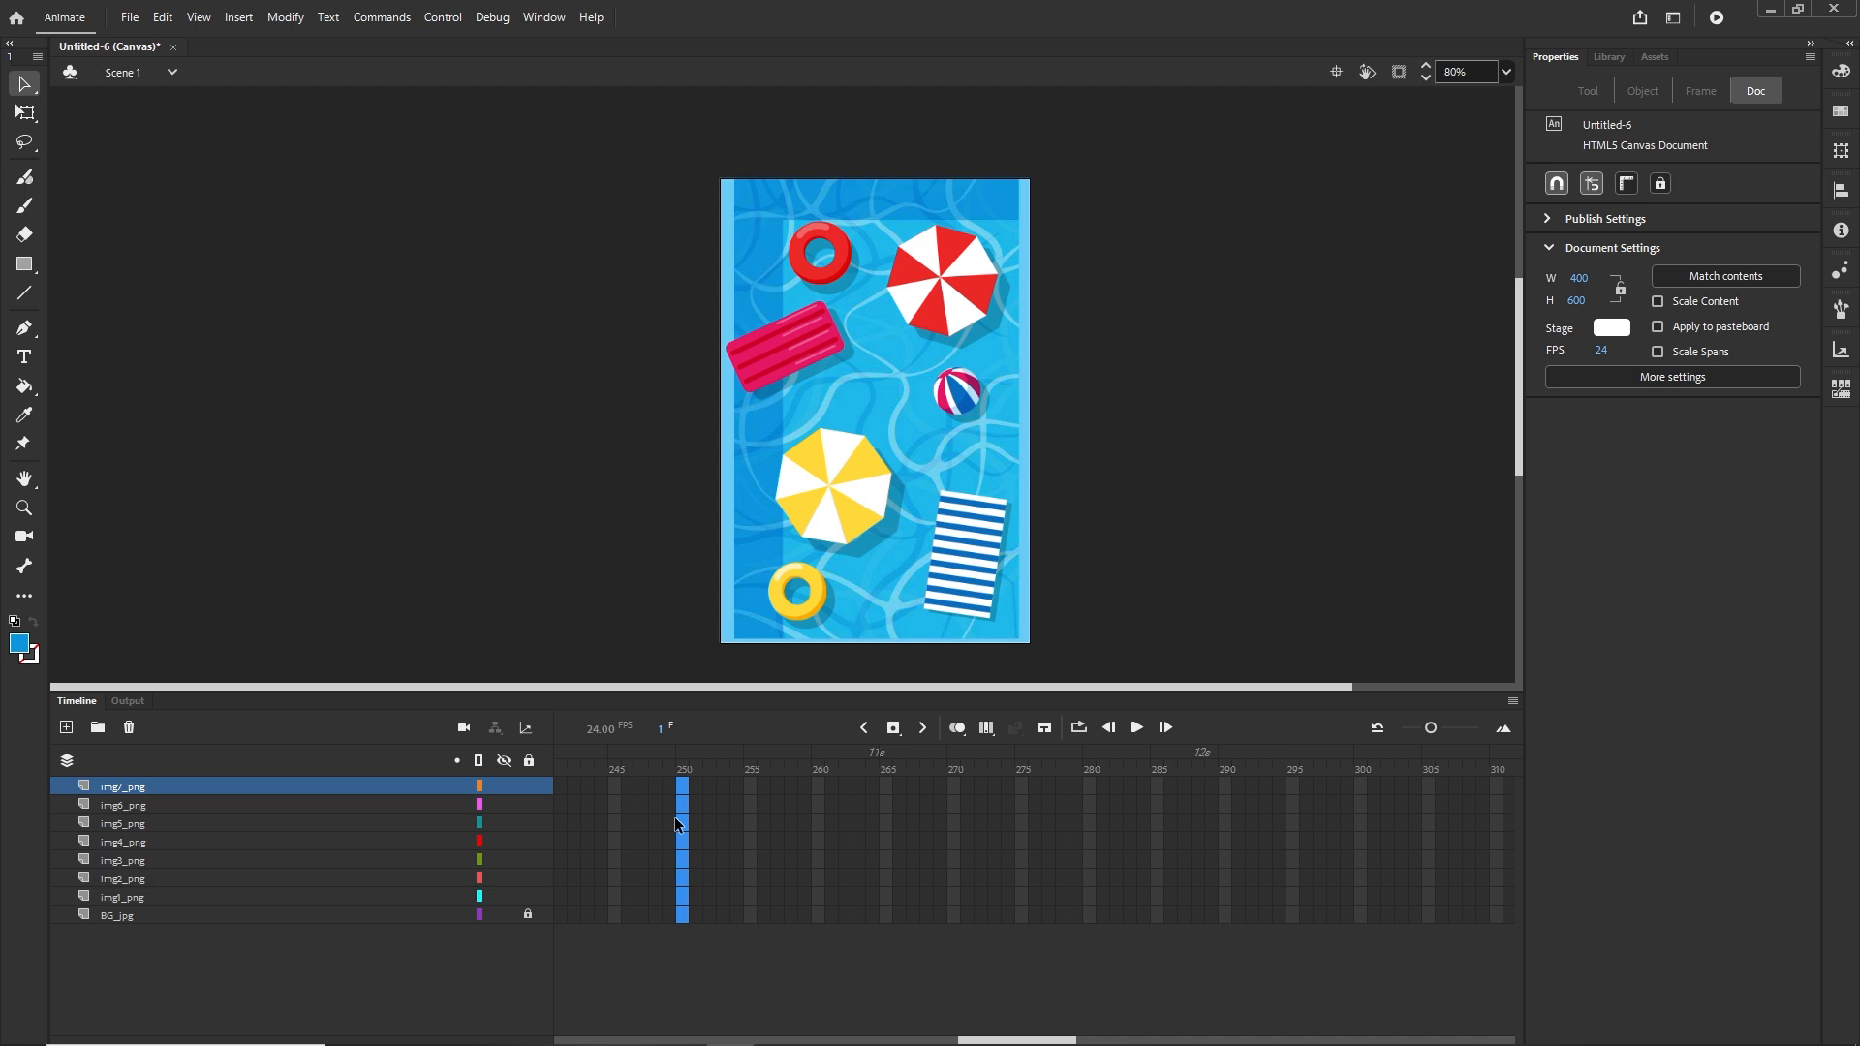
{"action": "right_click", "coordinate": [678, 818]}
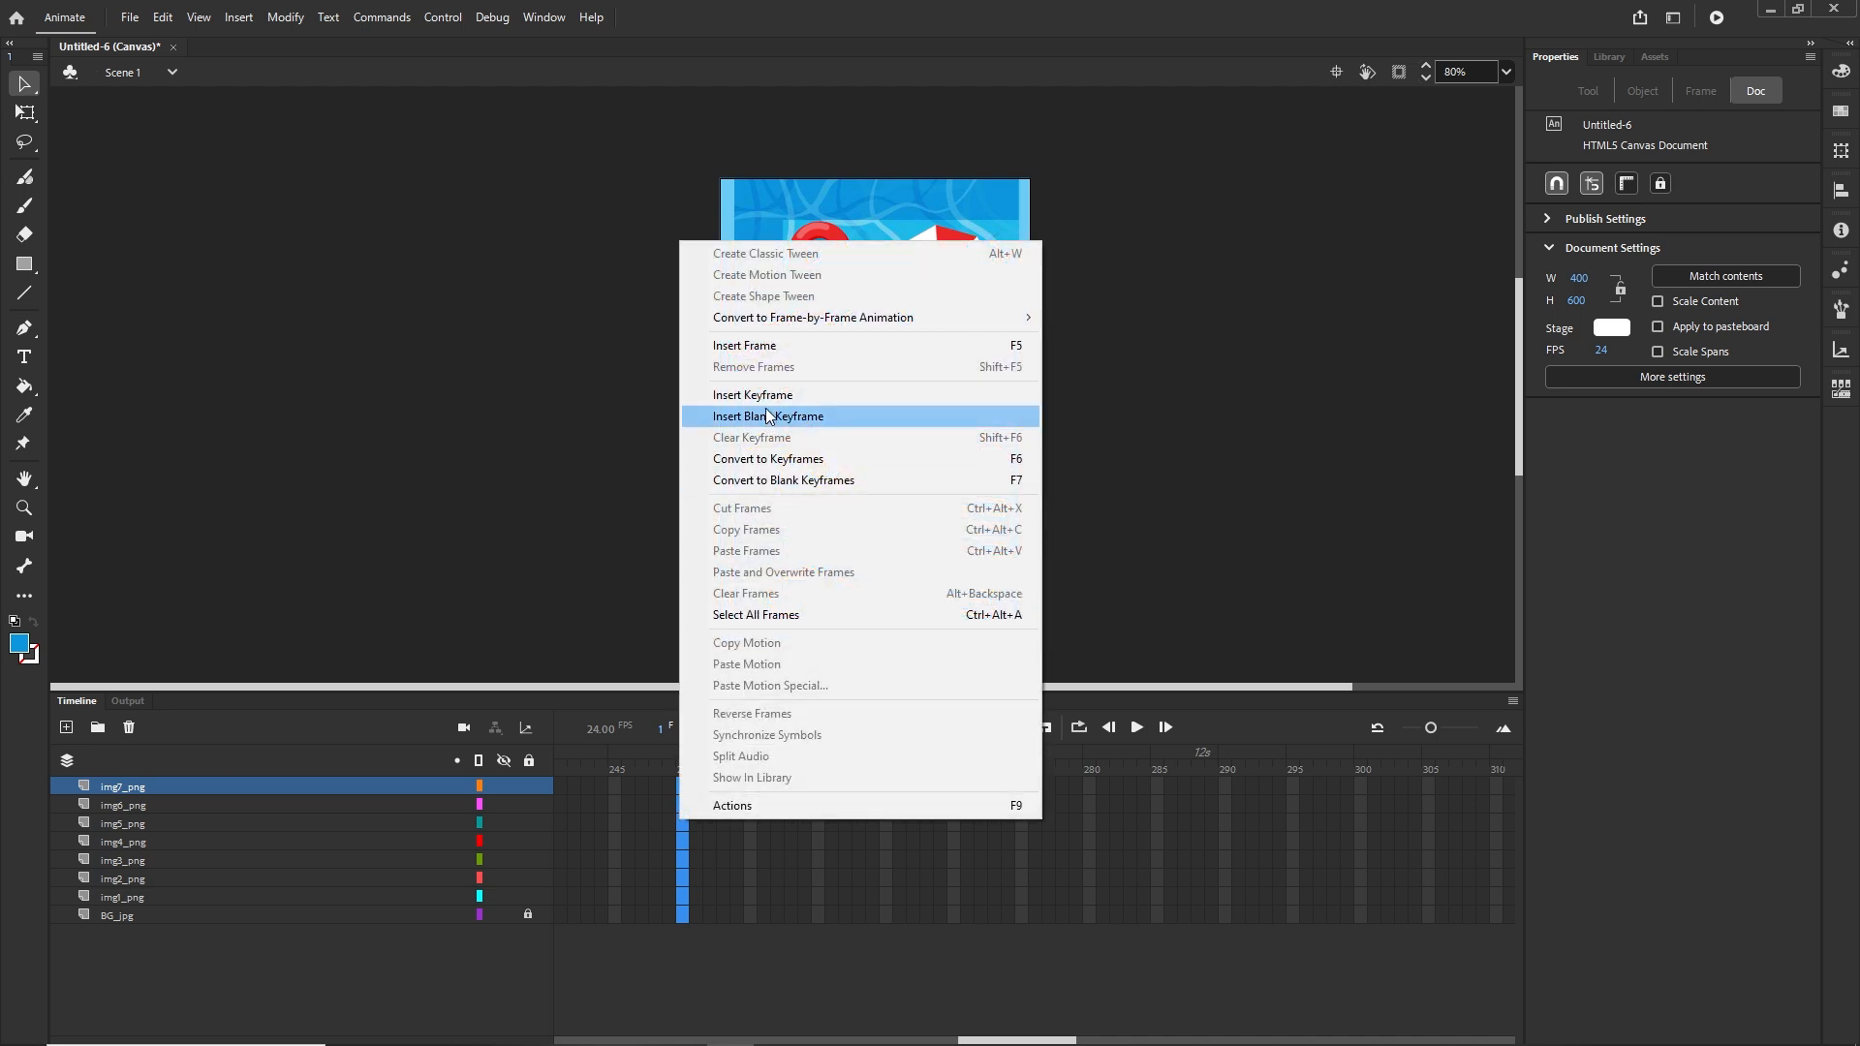
{"action": "left_click", "coordinate": [763, 347]}
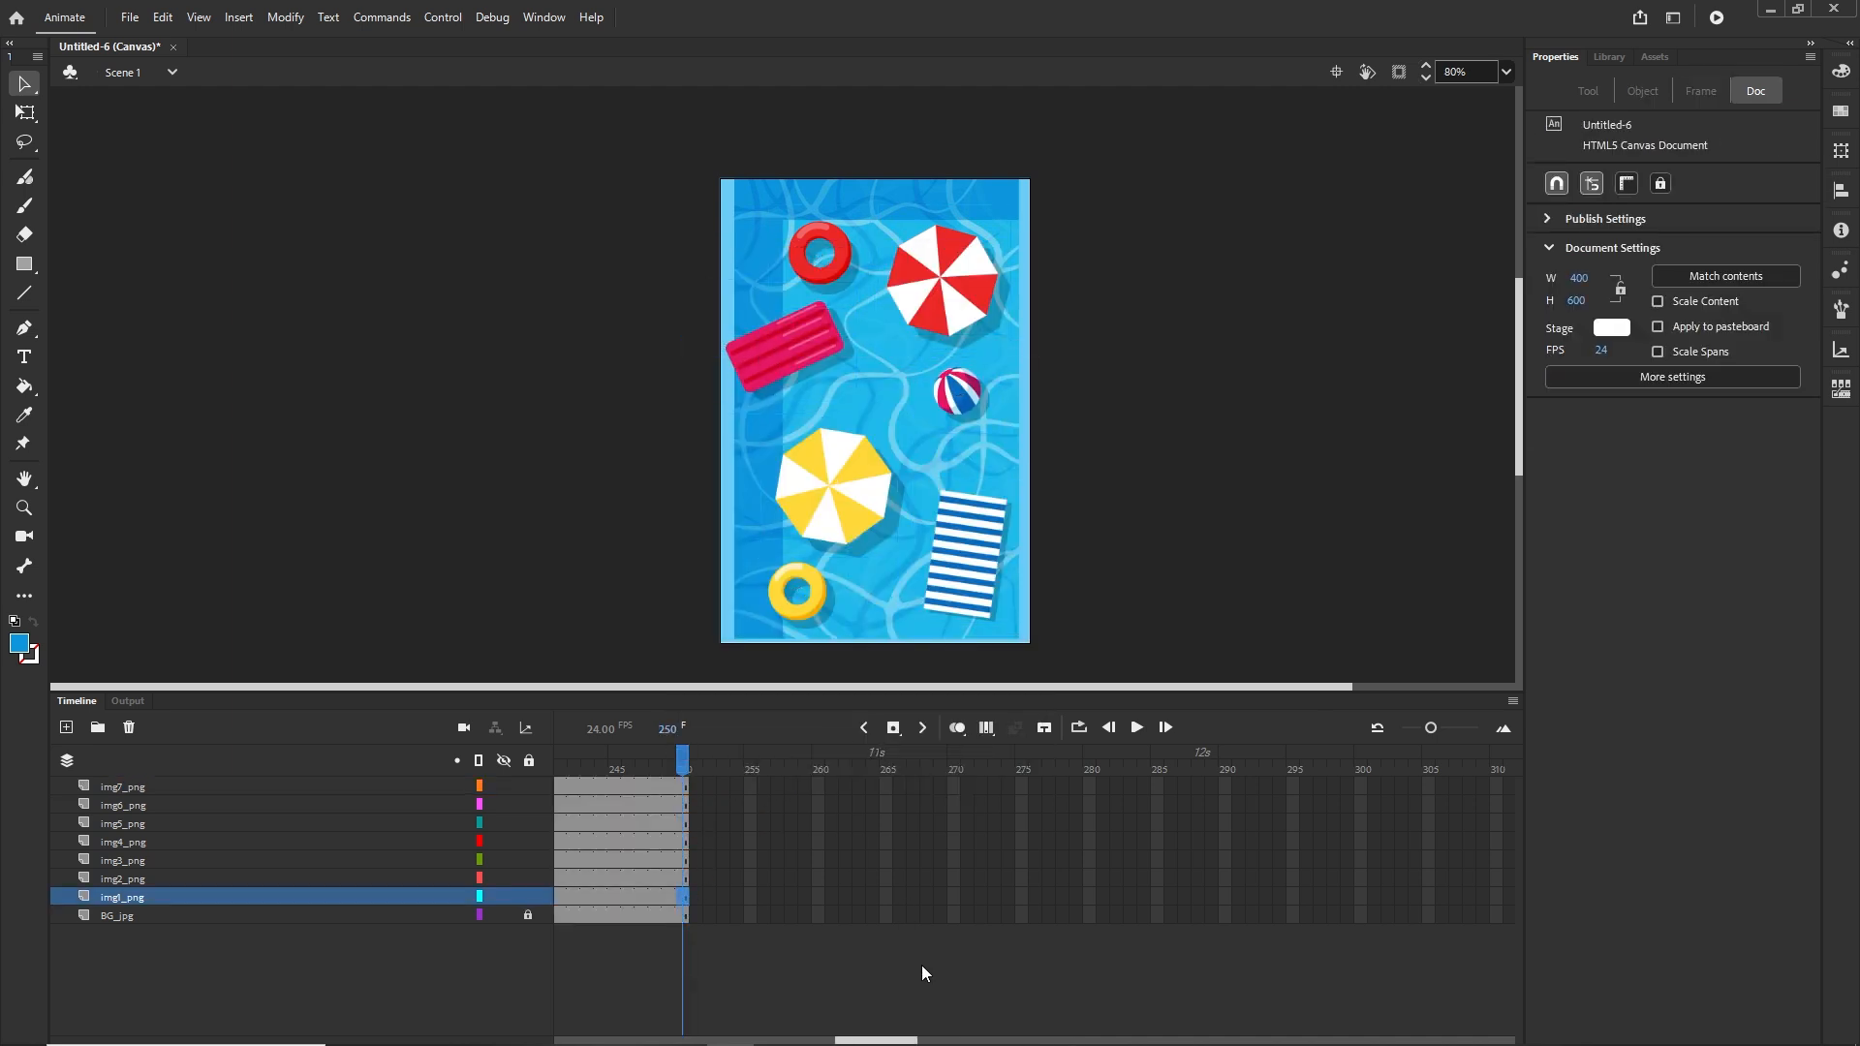
Insert keyframes at frame 30 on layers img1_png through img7_png, leaving out the background layer
{"action": "left_click_drag", "start_coordinate": [885, 1039], "coordinate": [540, 1013]}
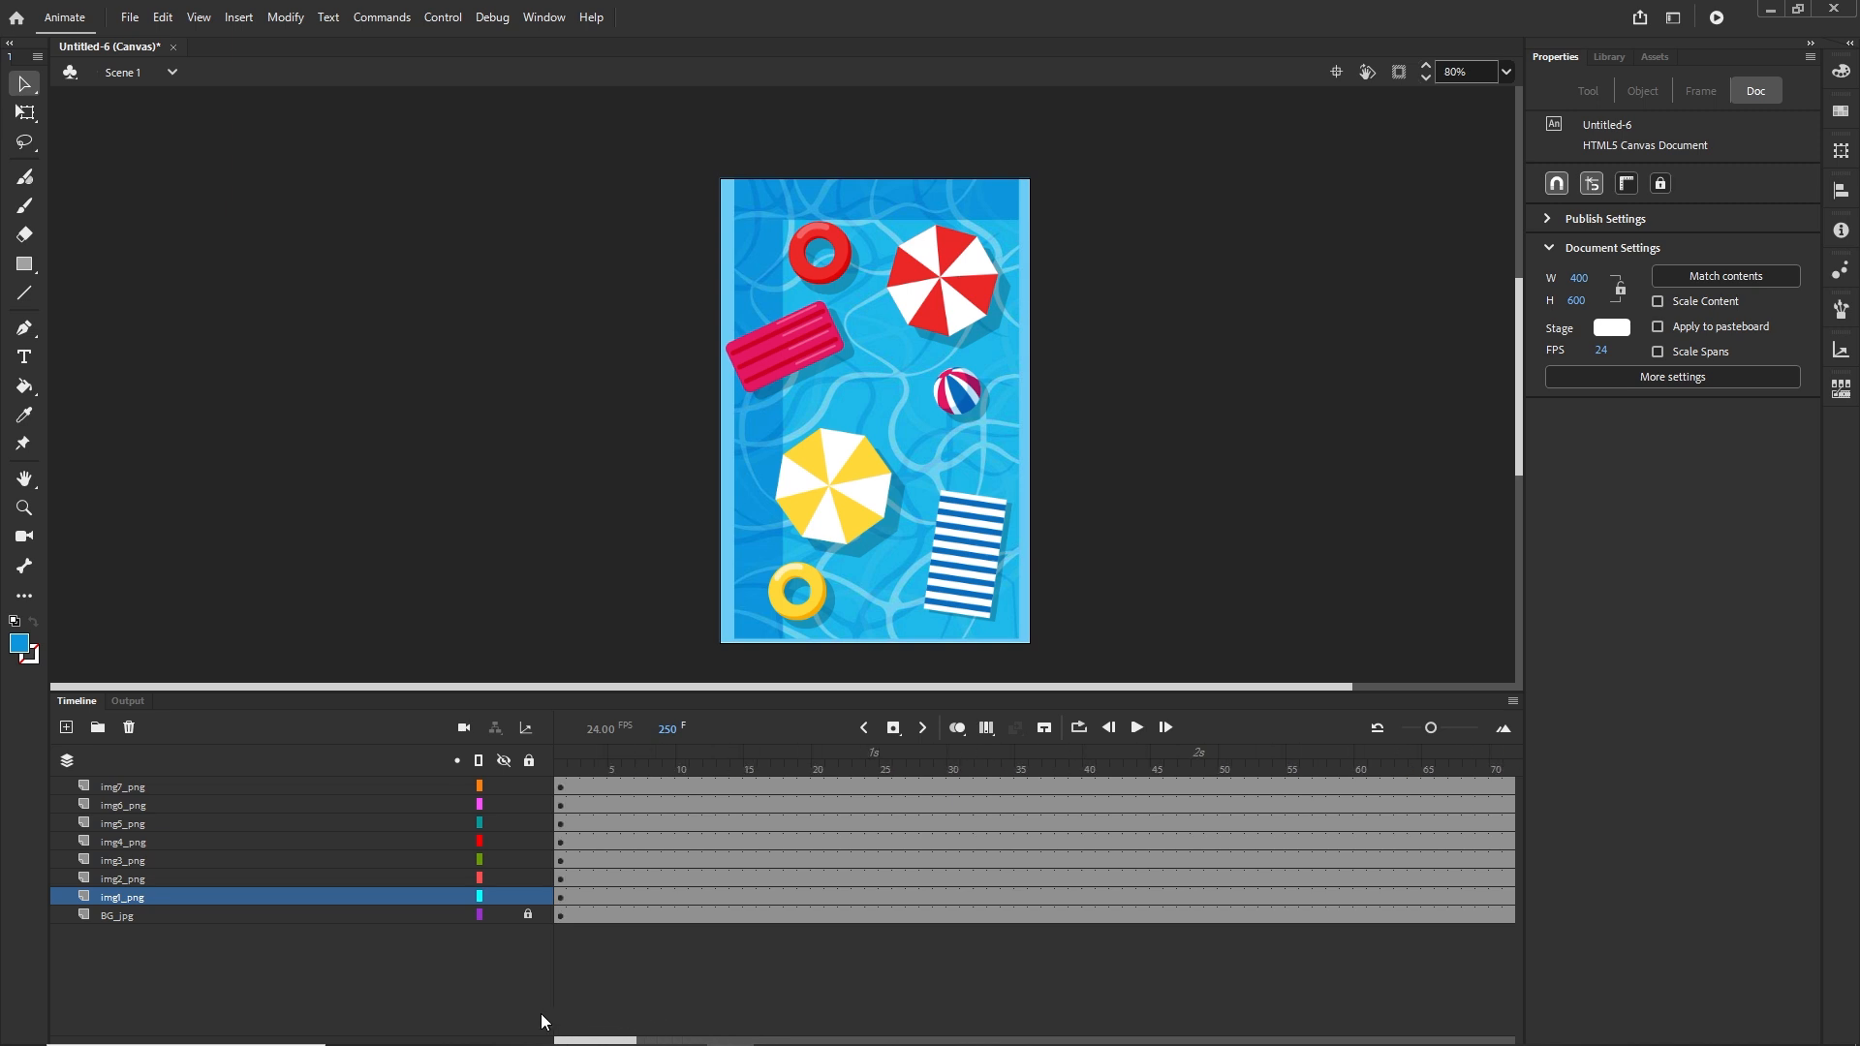
{"action": "left_click", "coordinate": [952, 911]}
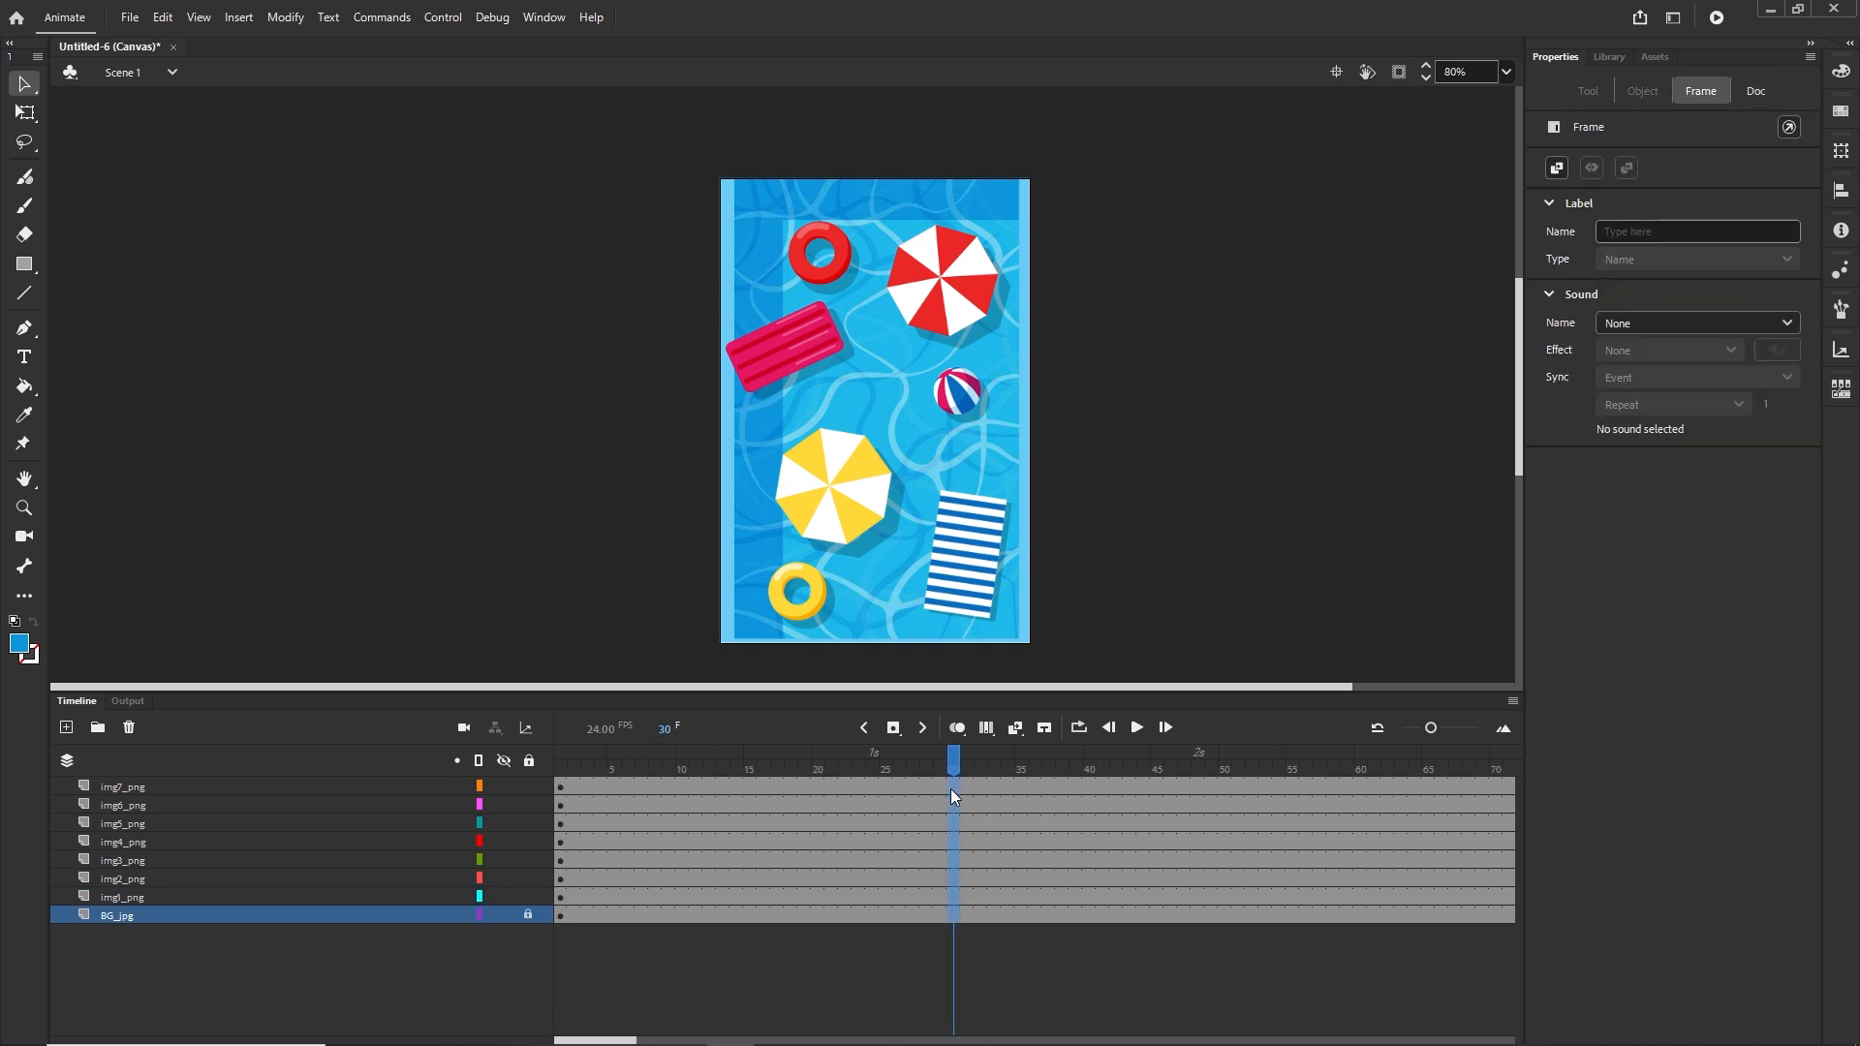
{"action": "key", "text": "ctrl+a"}
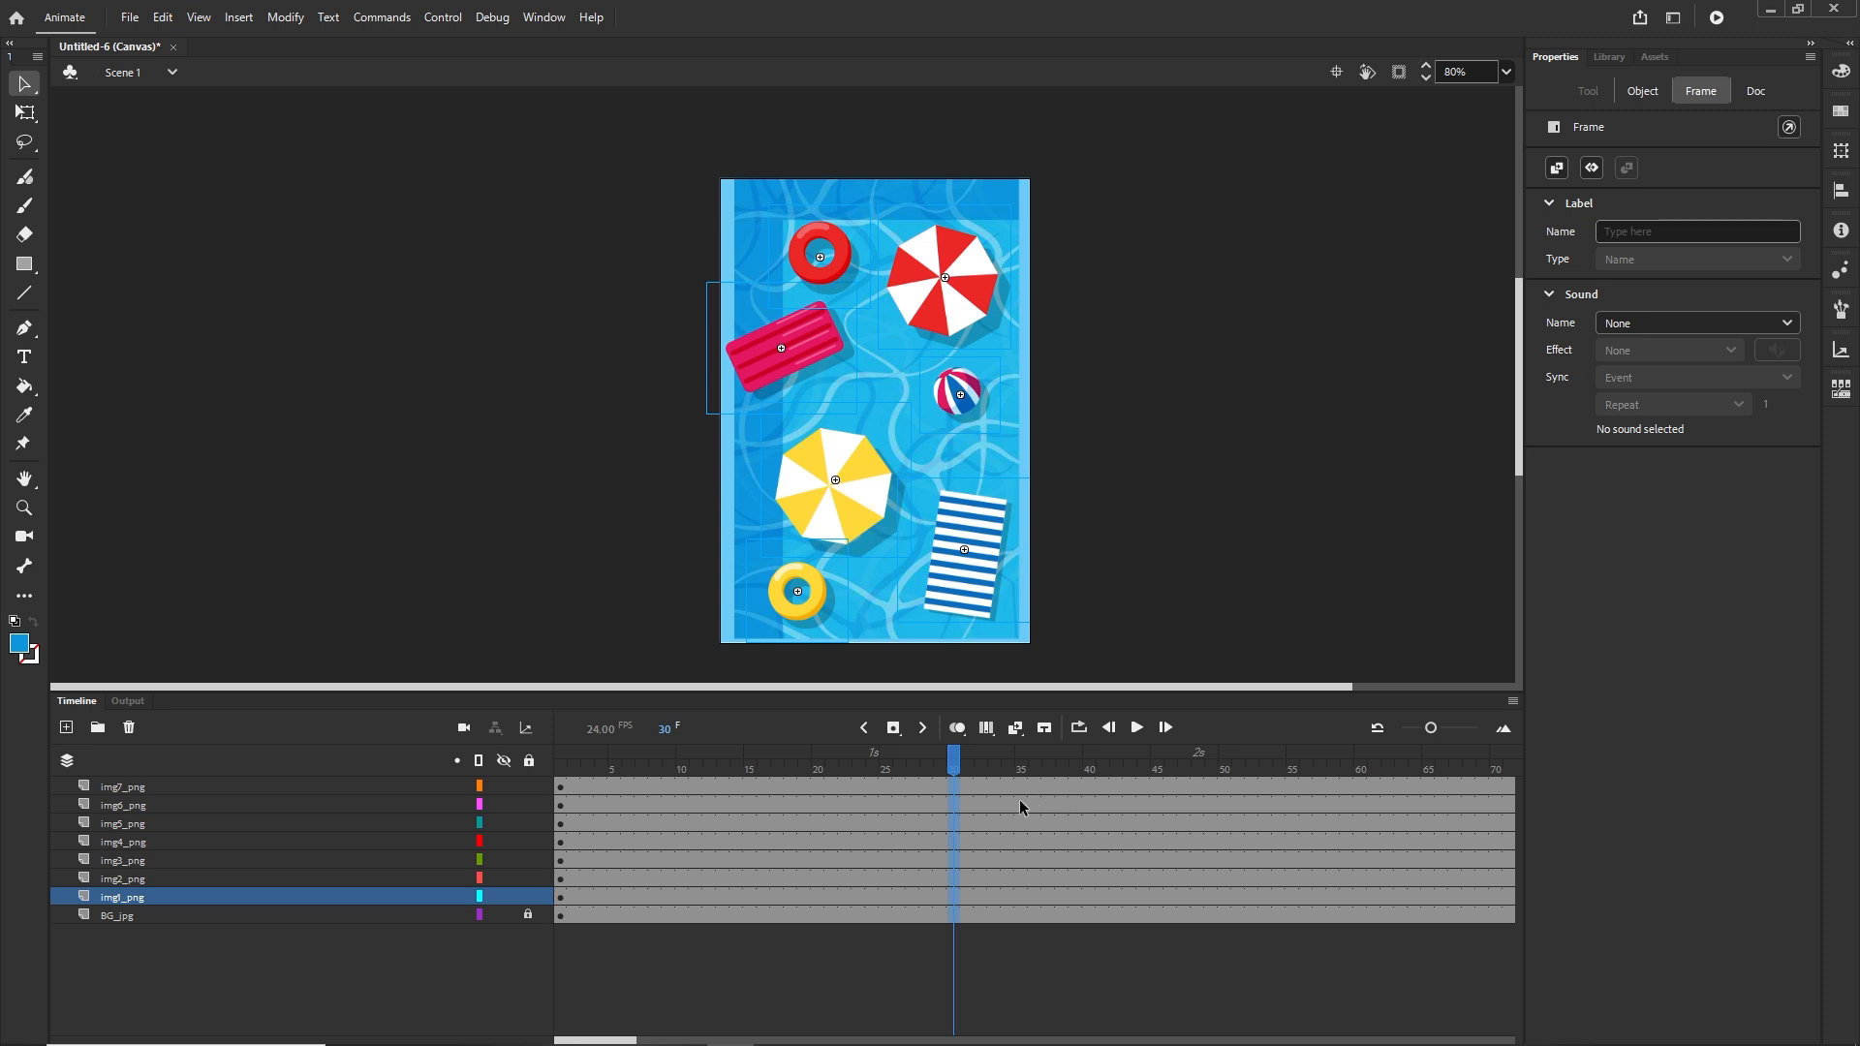
{"action": "left_click", "coordinate": [961, 946]}
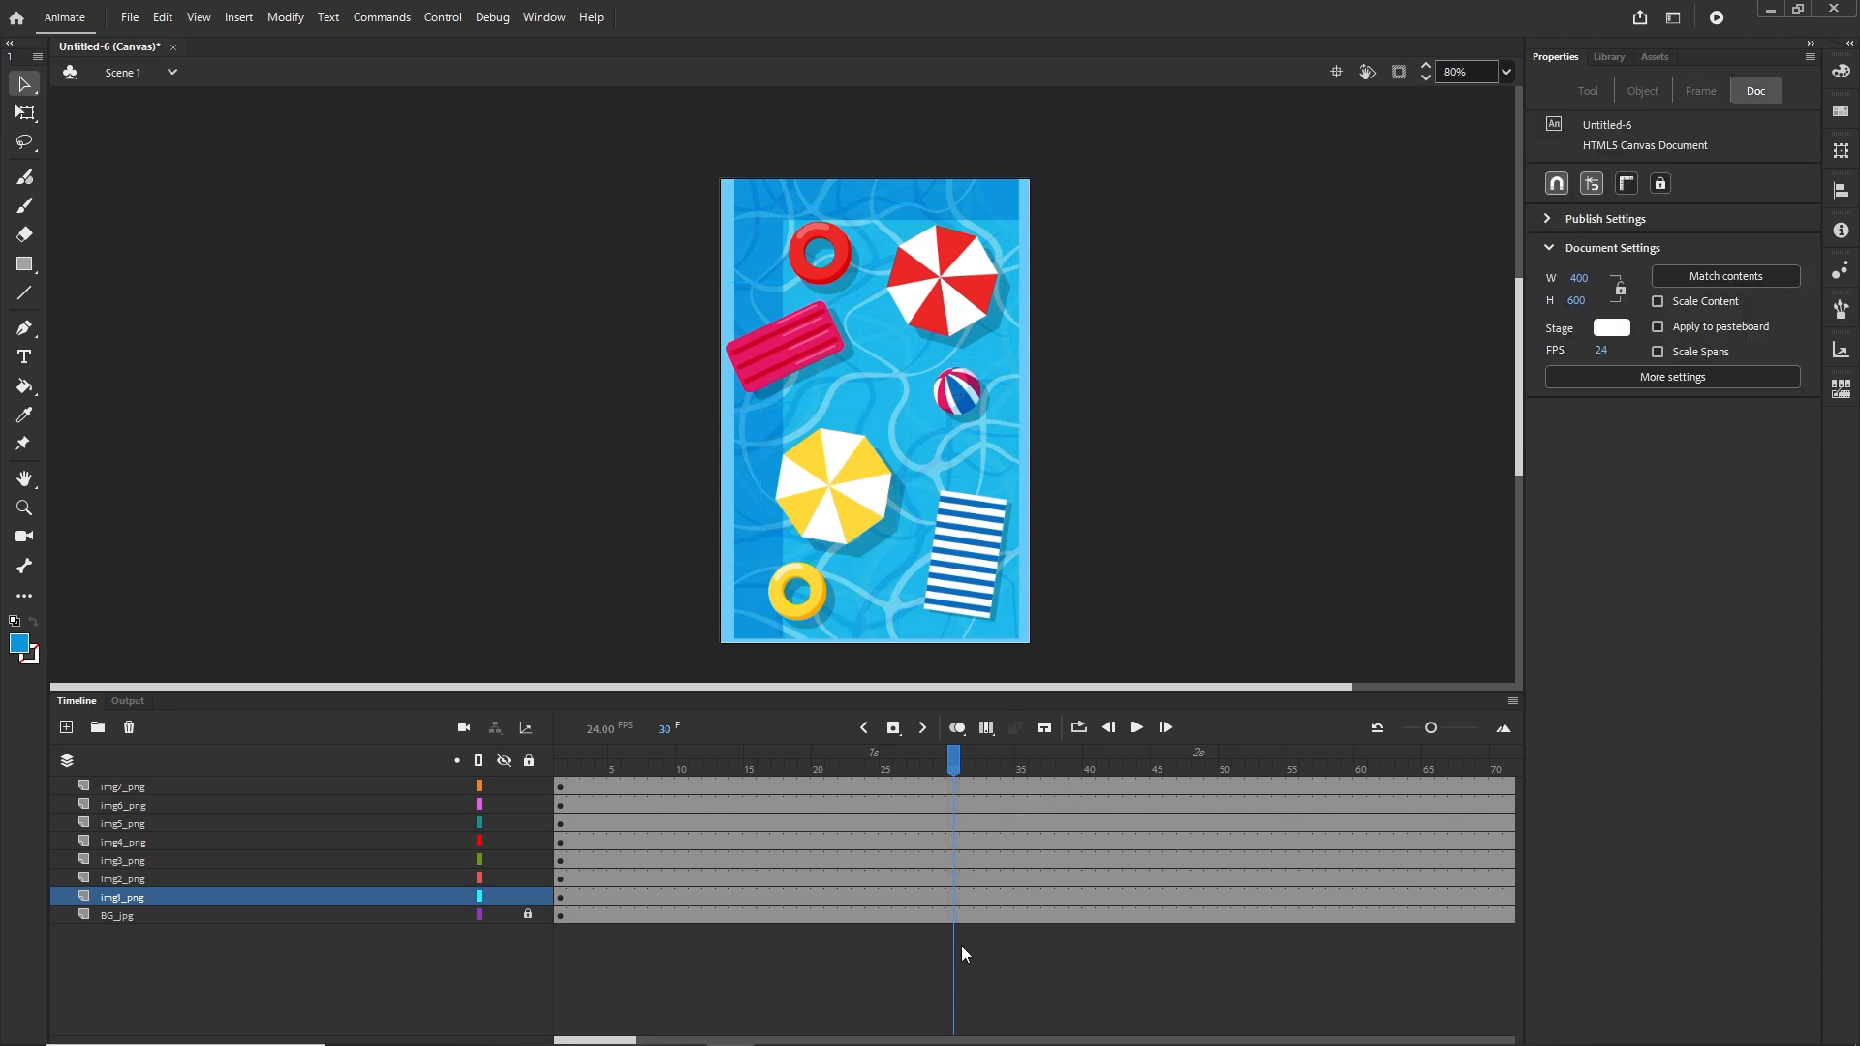
{"action": "left_click", "coordinate": [954, 897]}
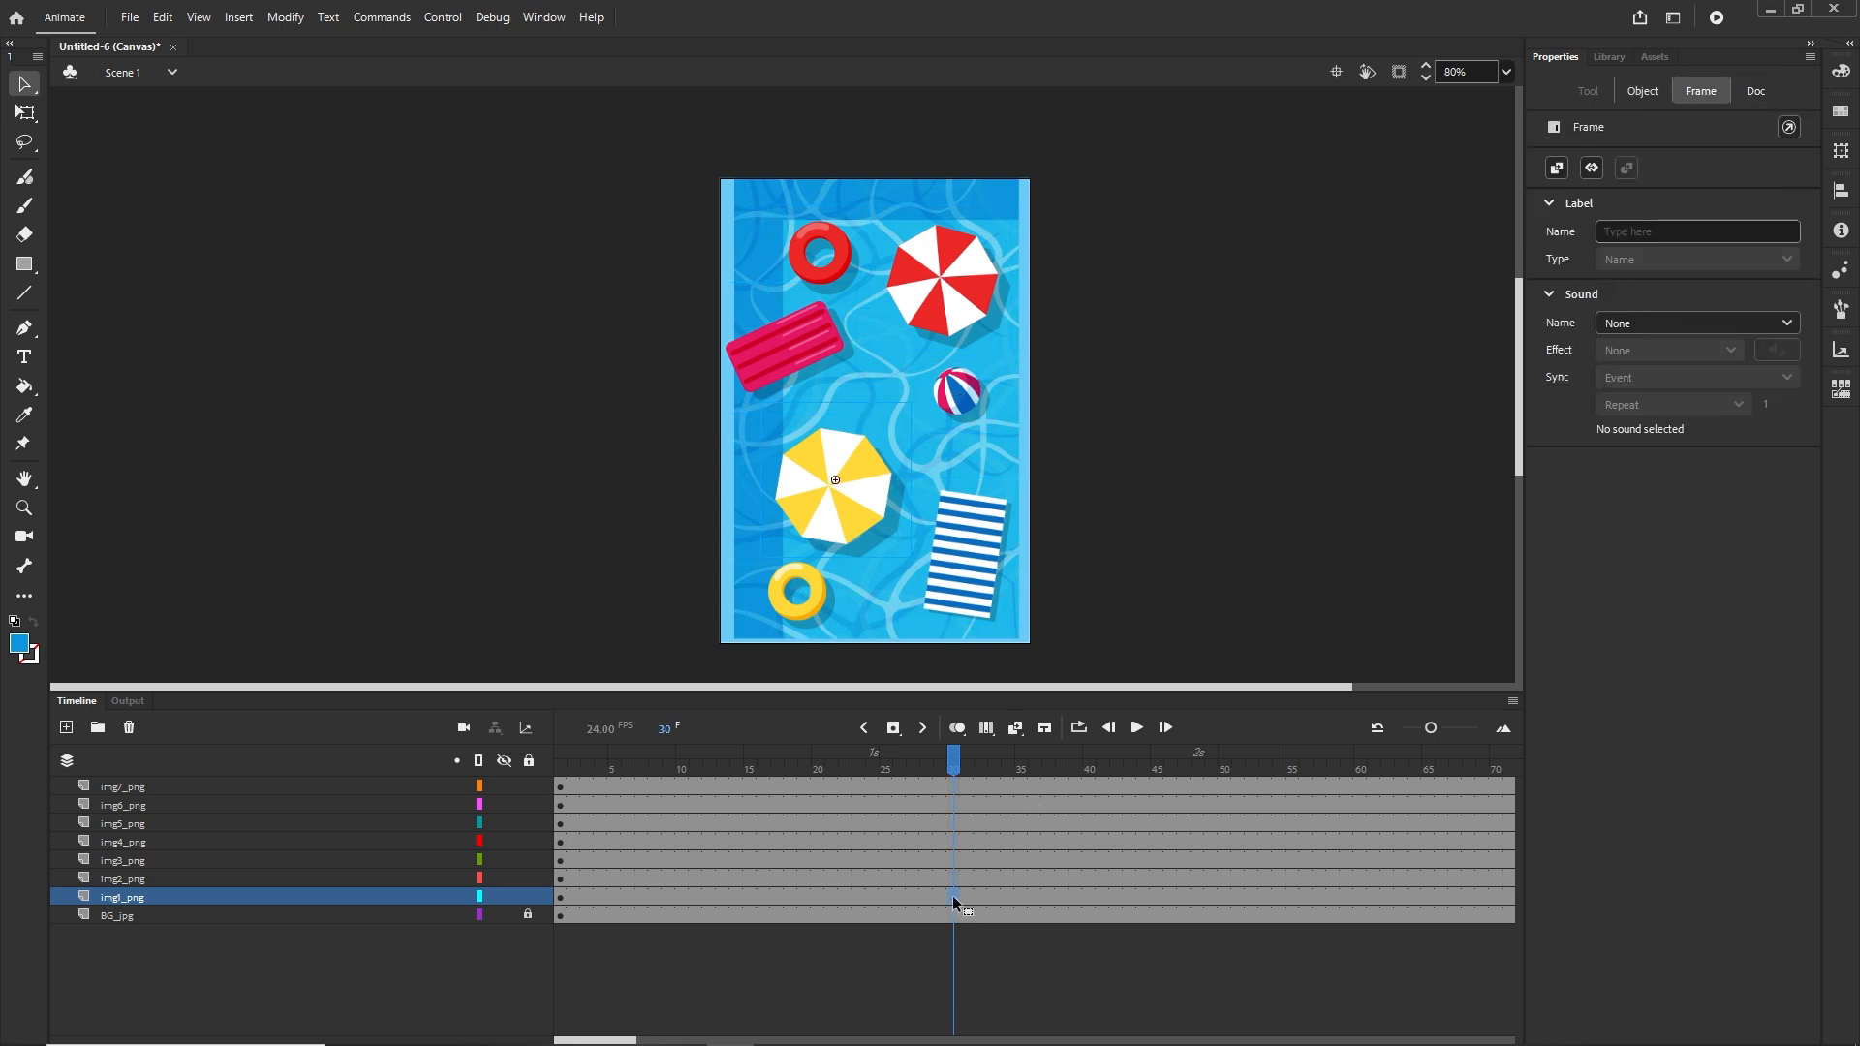
{"action": "left_click", "coordinate": [955, 788], "text": "shift"}
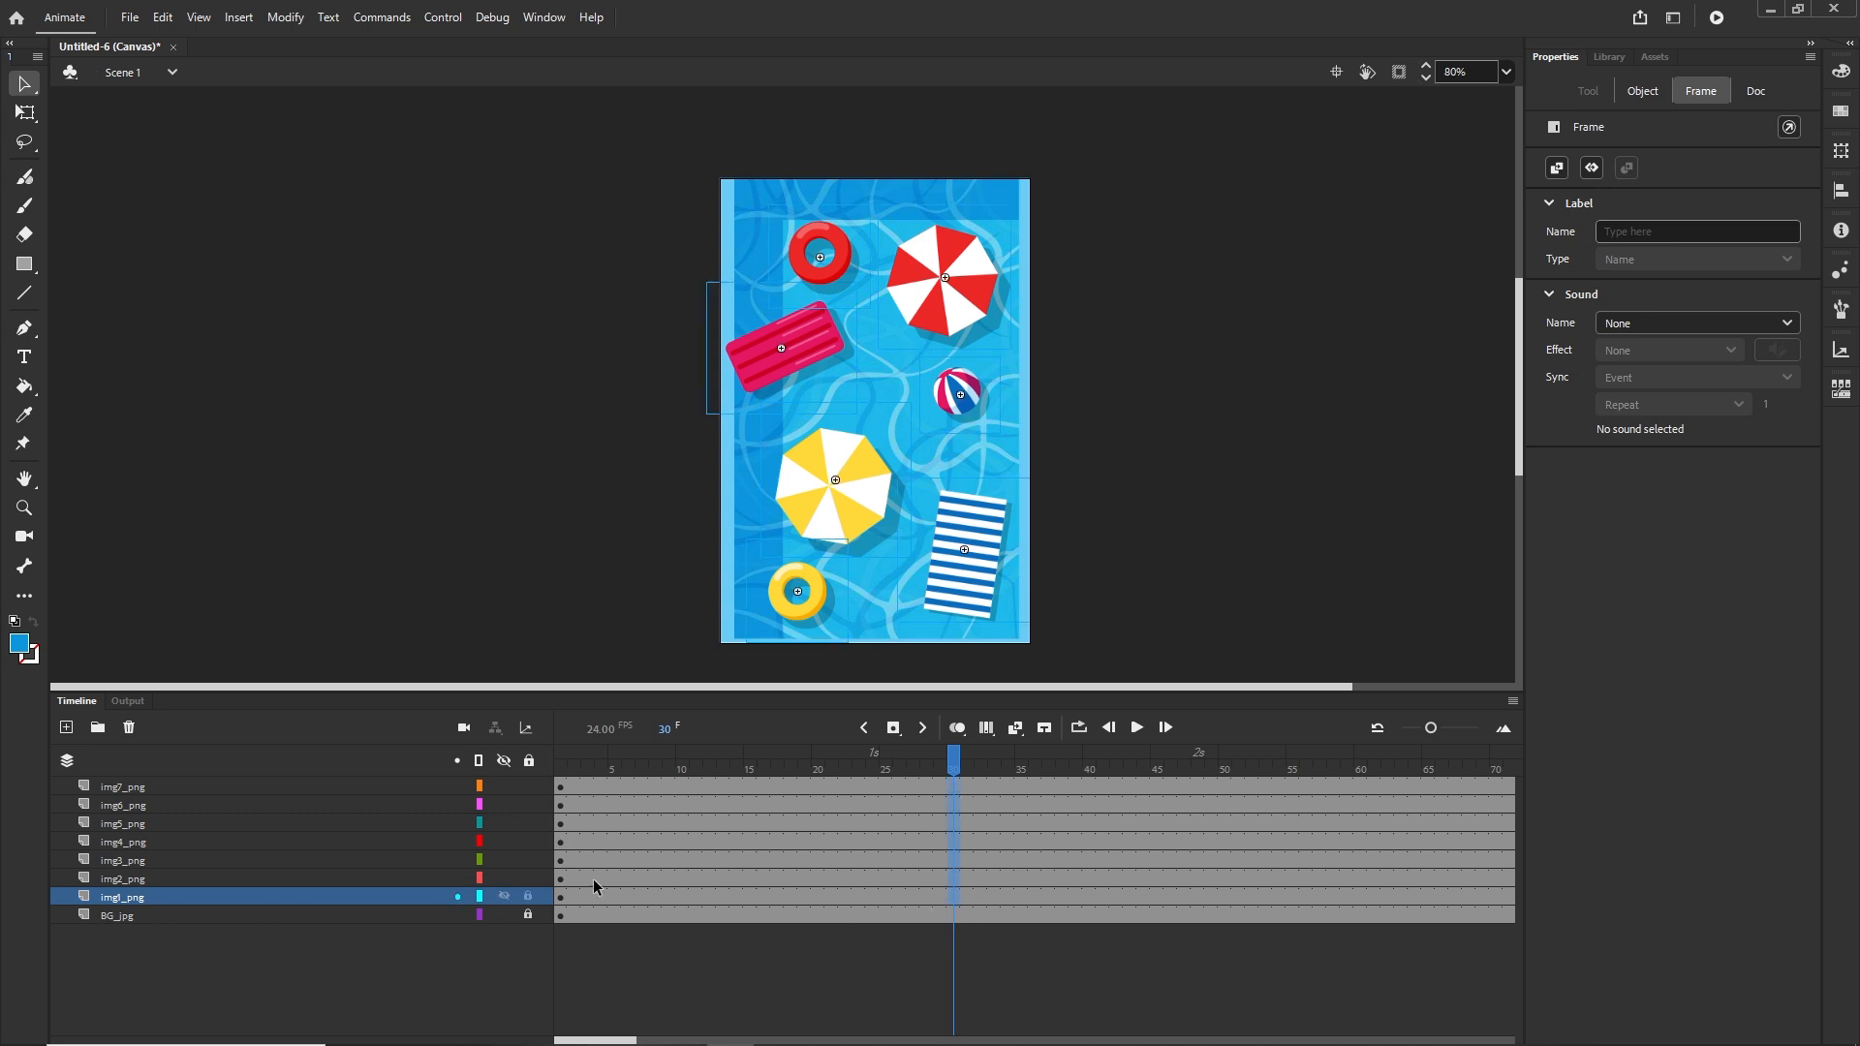
{"action": "right_click", "coordinate": [949, 808]}
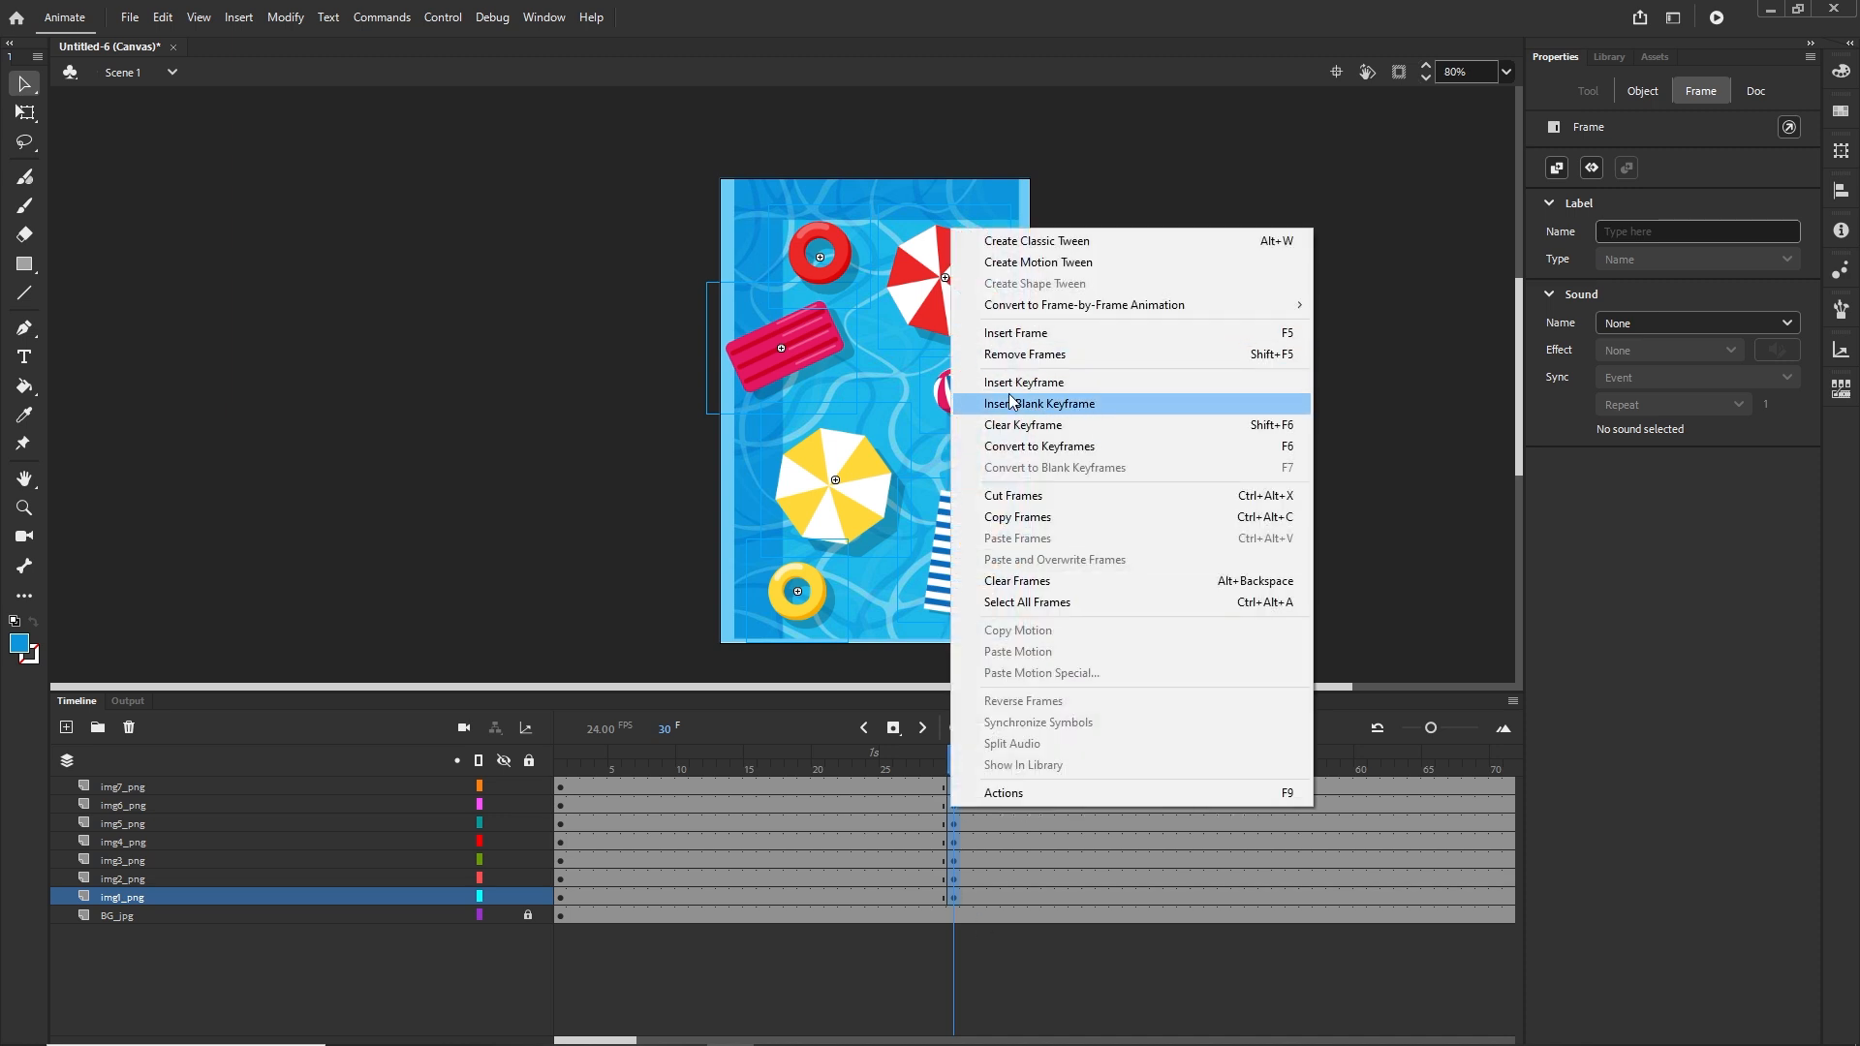
{"action": "left_click", "coordinate": [1094, 997]}
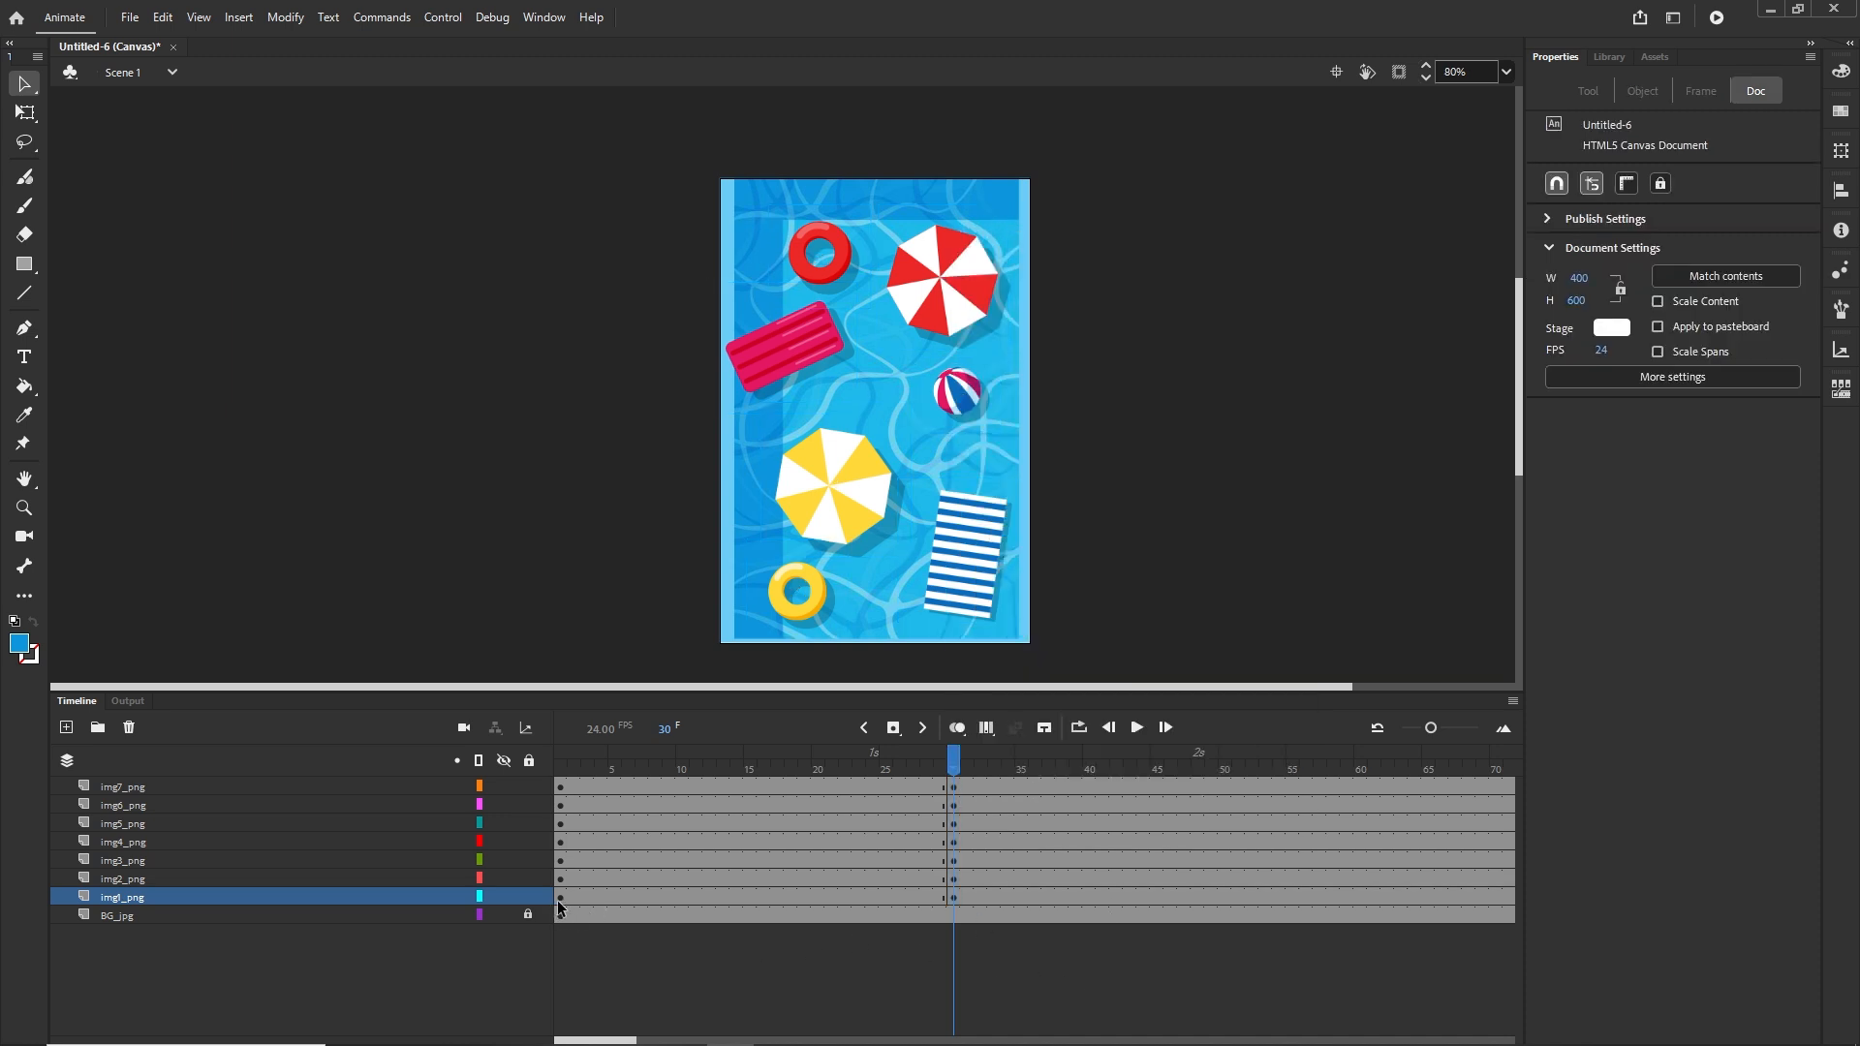
At frame 1, move all seven pool objects off the stage, spreading them around the outside of the pool background
{"action": "left_click_drag", "start_coordinate": [949, 765], "coordinate": [559, 760]}
{"action": "left_click_drag", "start_coordinate": [818, 346], "coordinate": [1176, 475]}
{"action": "left_click_drag", "start_coordinate": [957, 391], "coordinate": [560, 475]}
{"action": "left_click_drag", "start_coordinate": [858, 499], "coordinate": [1131, 260]}
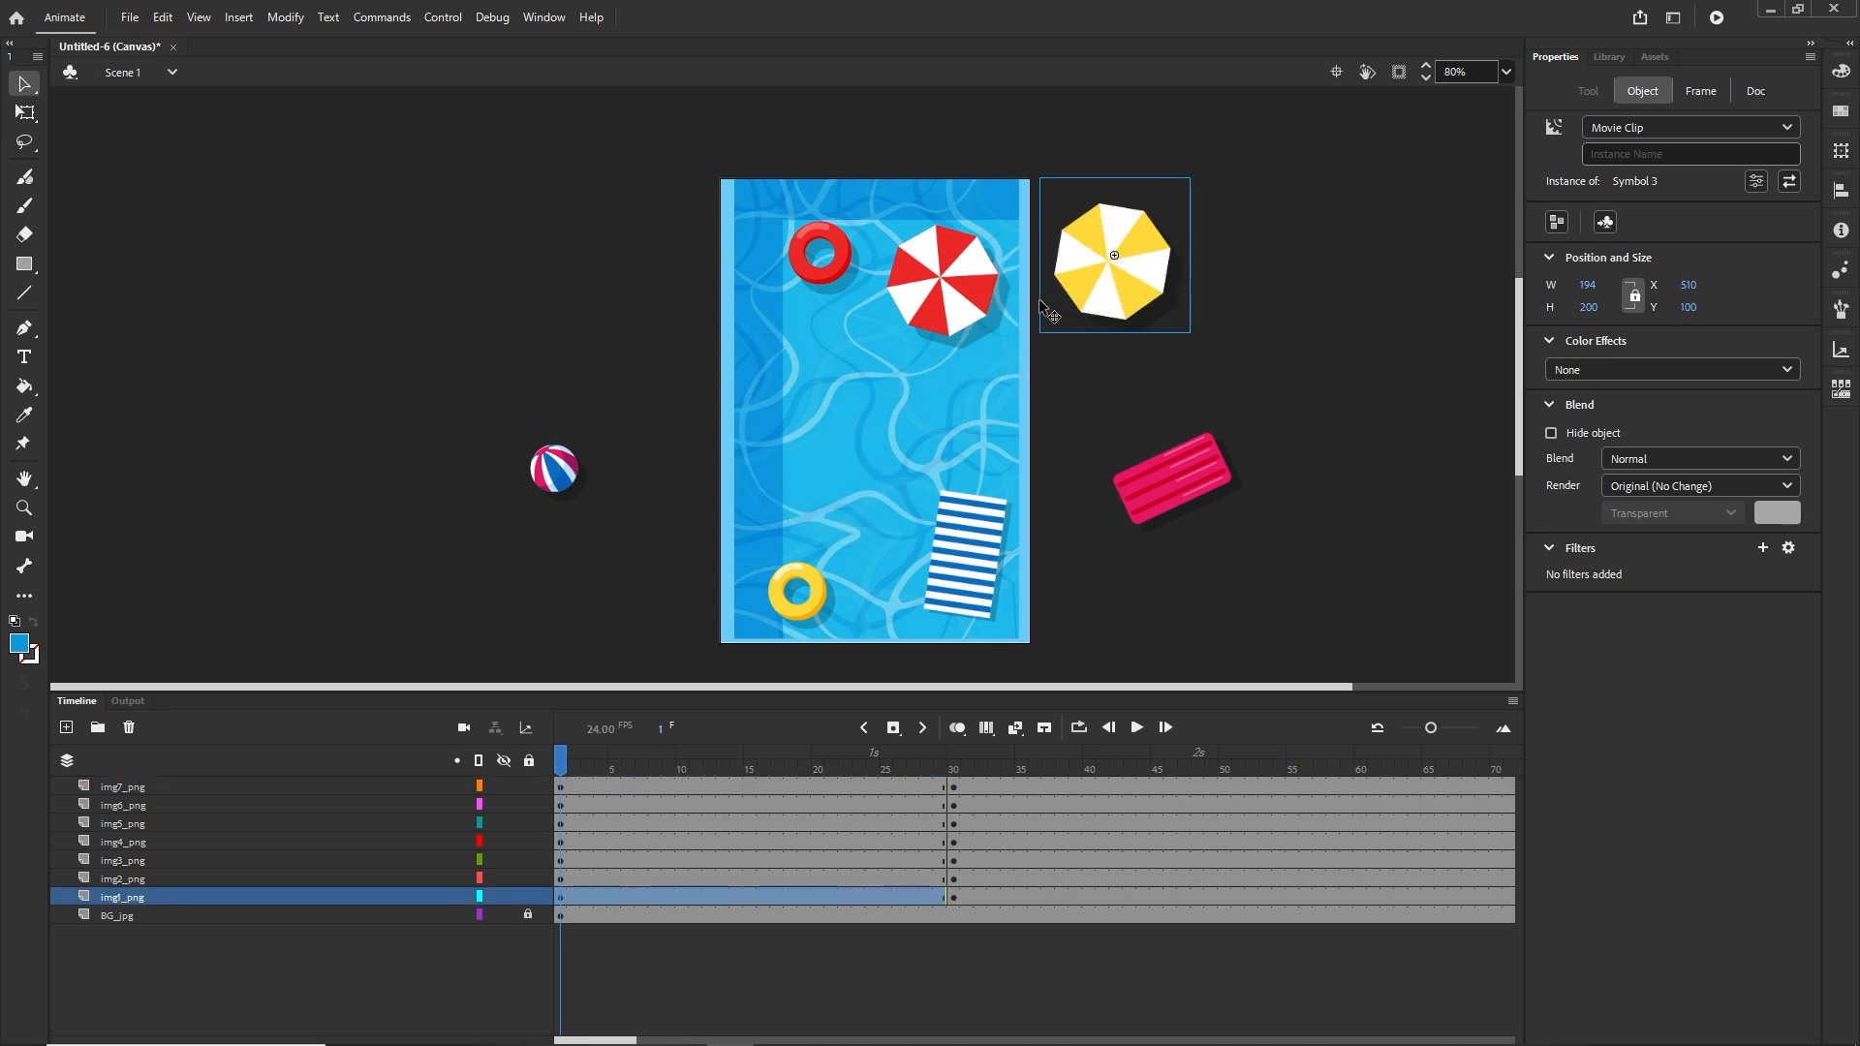
{"action": "left_click_drag", "start_coordinate": [959, 290], "coordinate": [603, 193]}
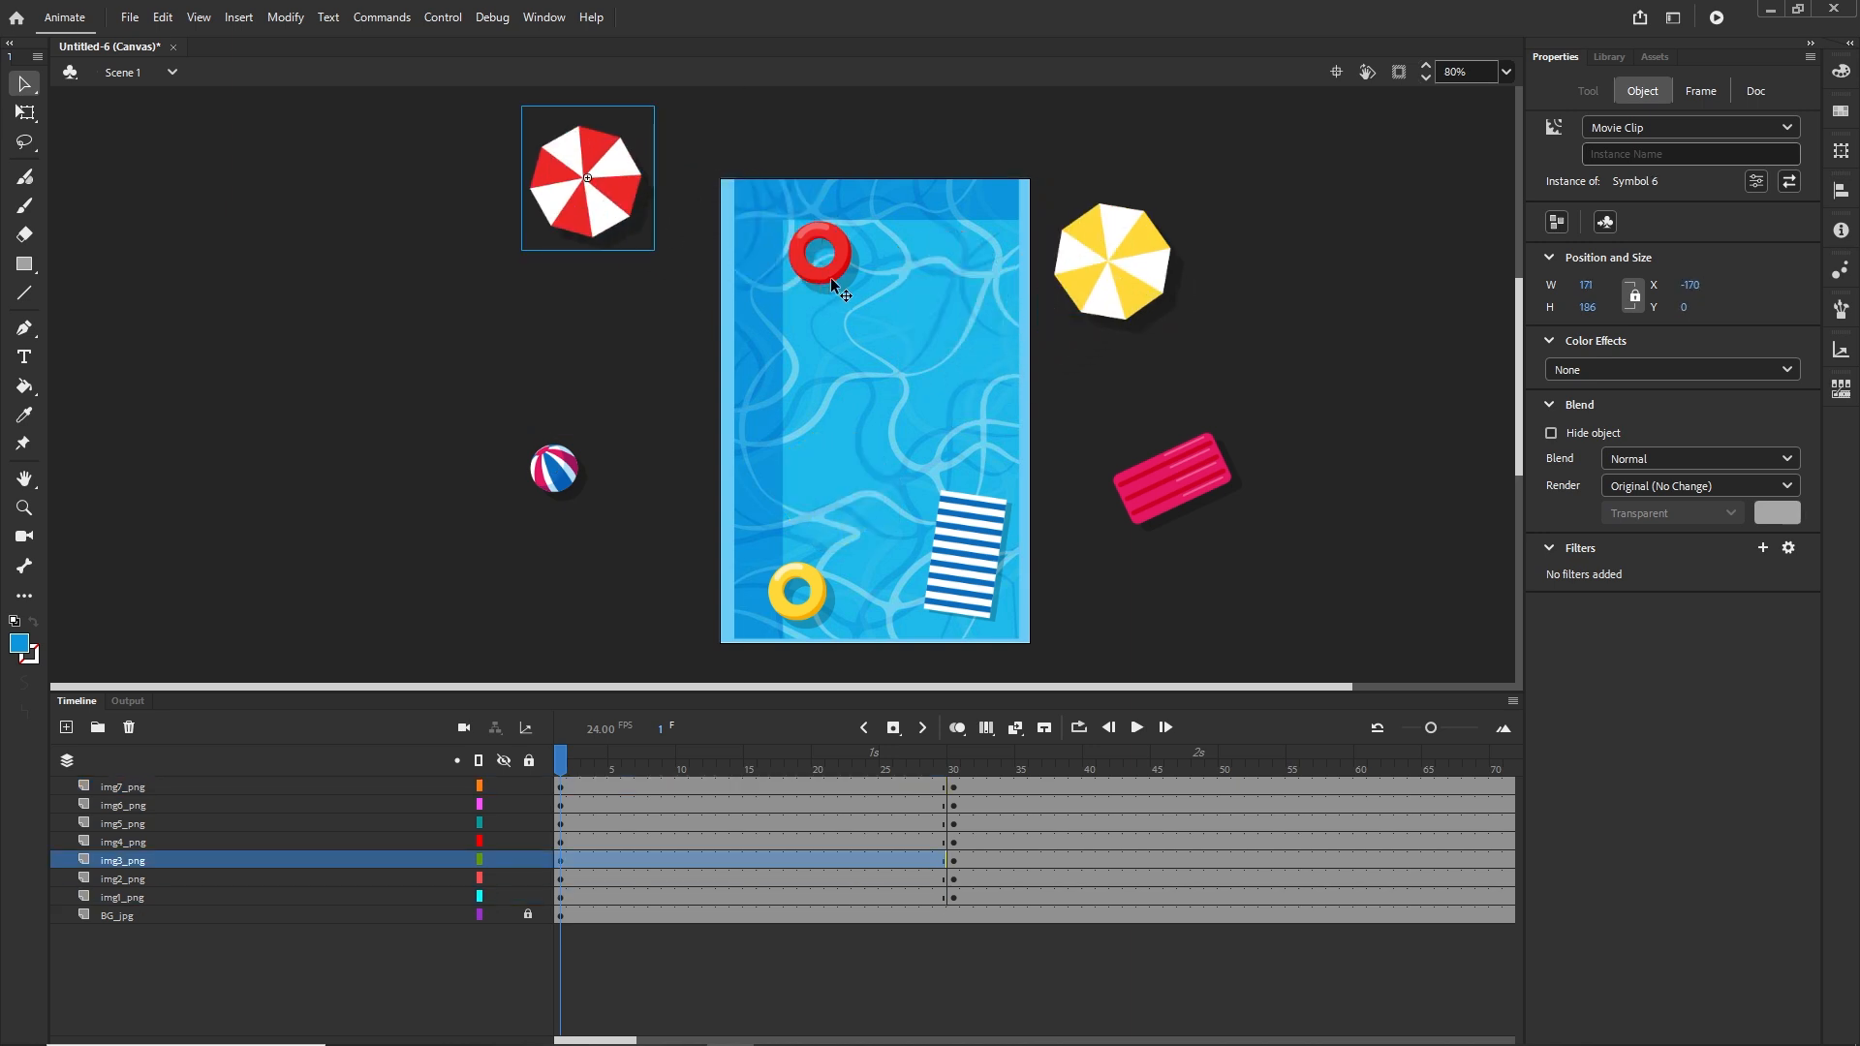
{"action": "left_click_drag", "start_coordinate": [833, 286], "coordinate": [659, 589]}
{"action": "left_click_drag", "start_coordinate": [816, 601], "coordinate": [897, 132]}
{"action": "left_click_drag", "start_coordinate": [1001, 561], "coordinate": [589, 368]}
Create classic tweens between frames 1 and 30 on layers img1_png through img7_png
{"action": "left_click", "coordinate": [734, 897]}
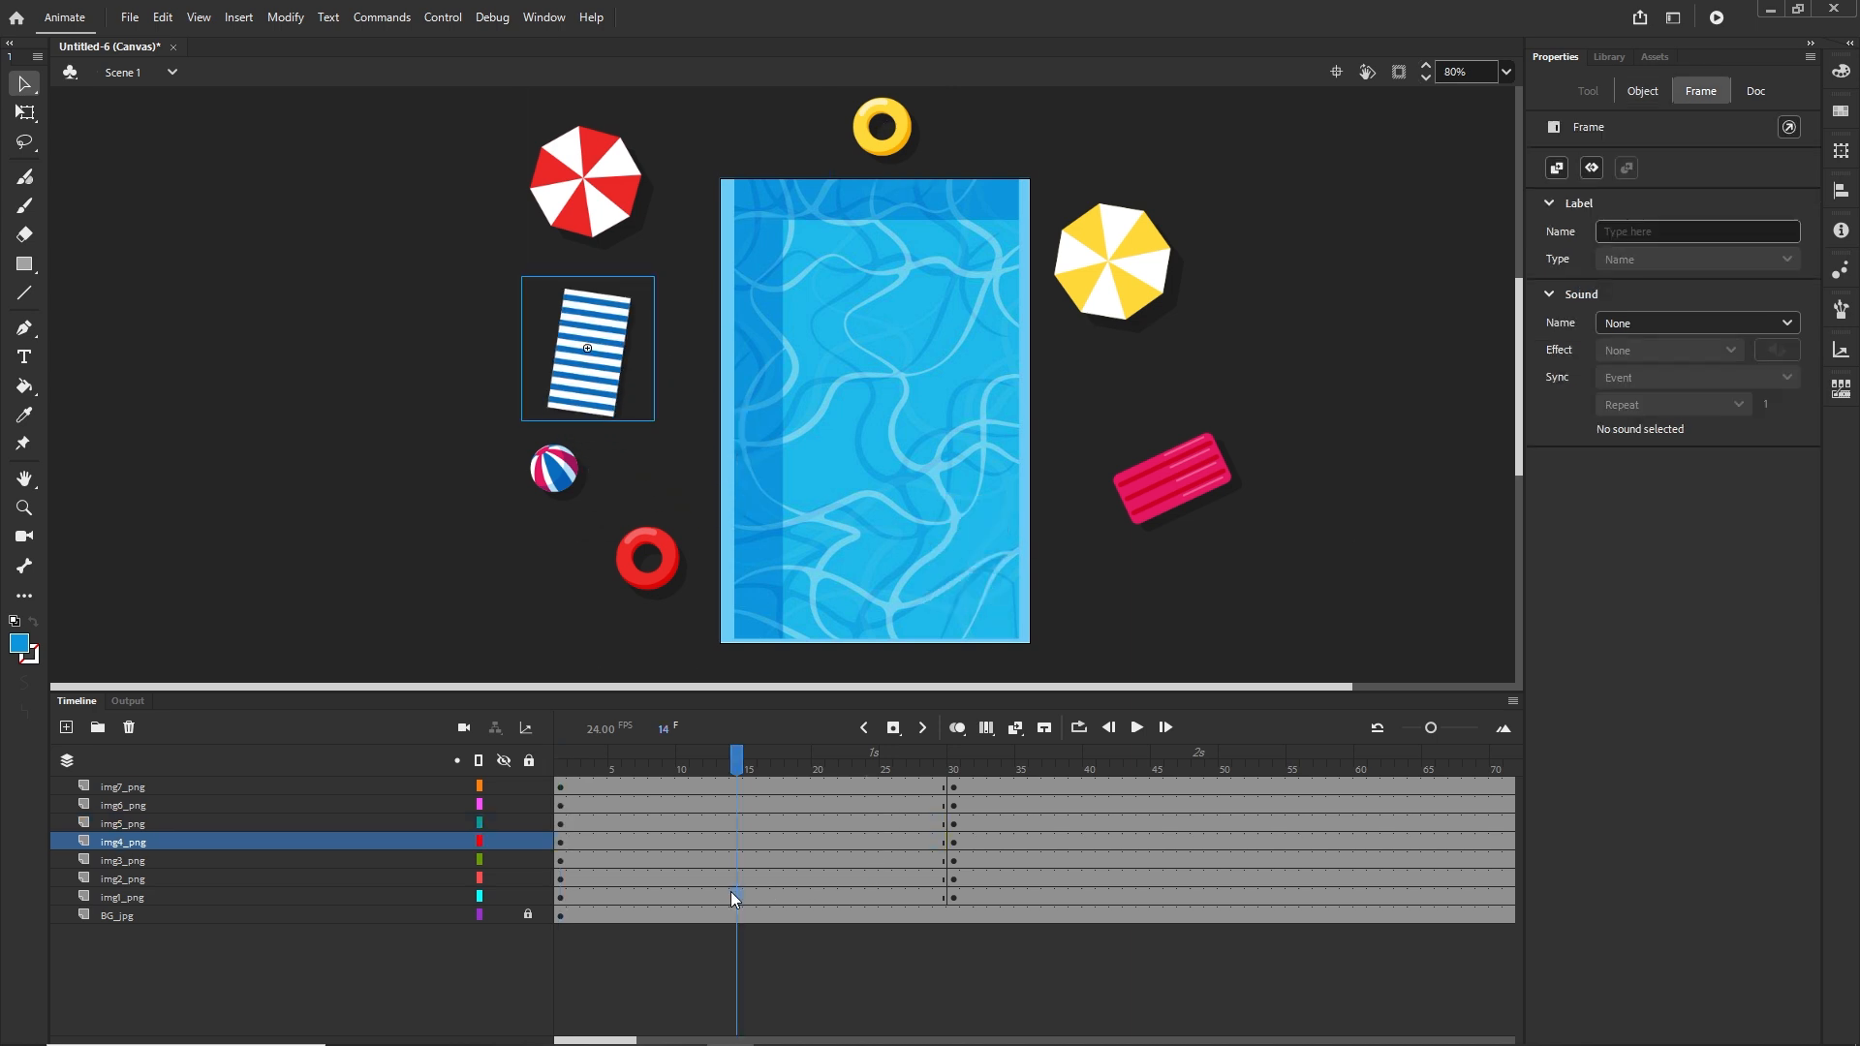
{"action": "left_click", "coordinate": [727, 787], "text": "shift"}
{"action": "right_click", "coordinate": [730, 794]}
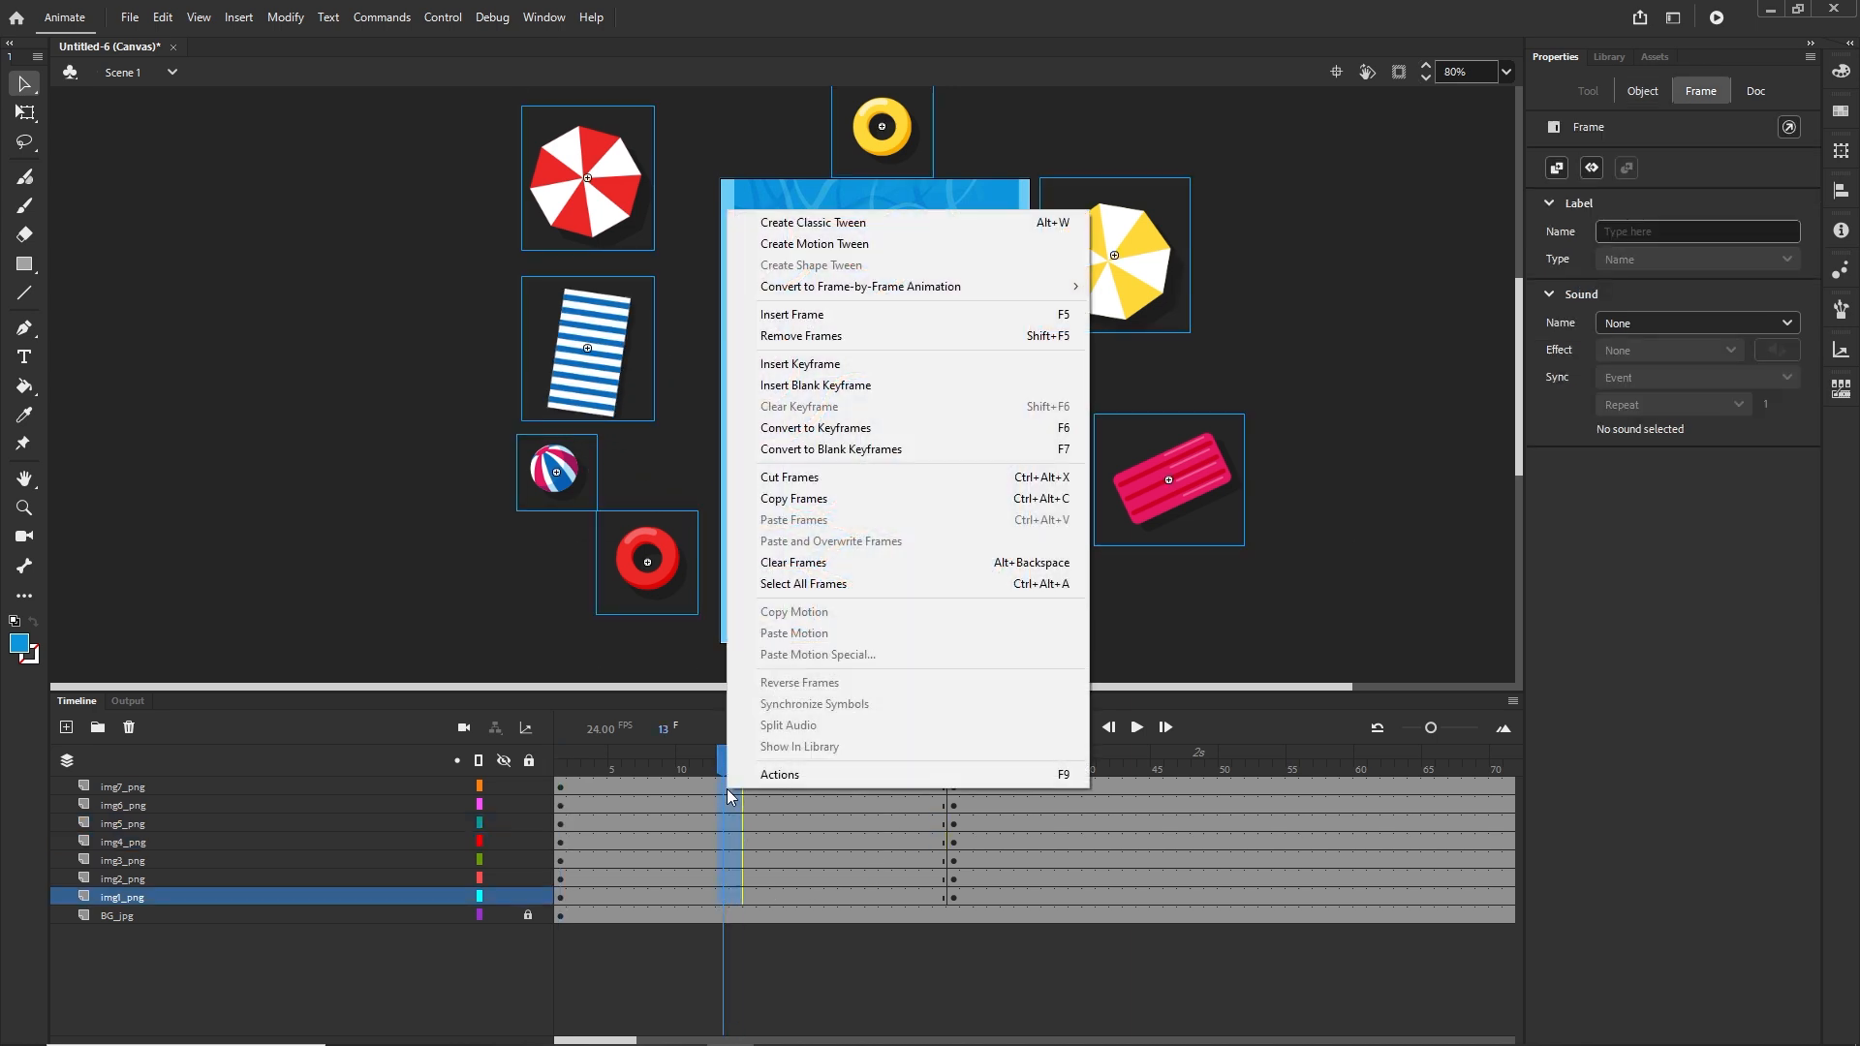
{"action": "left_click", "coordinate": [795, 224]}
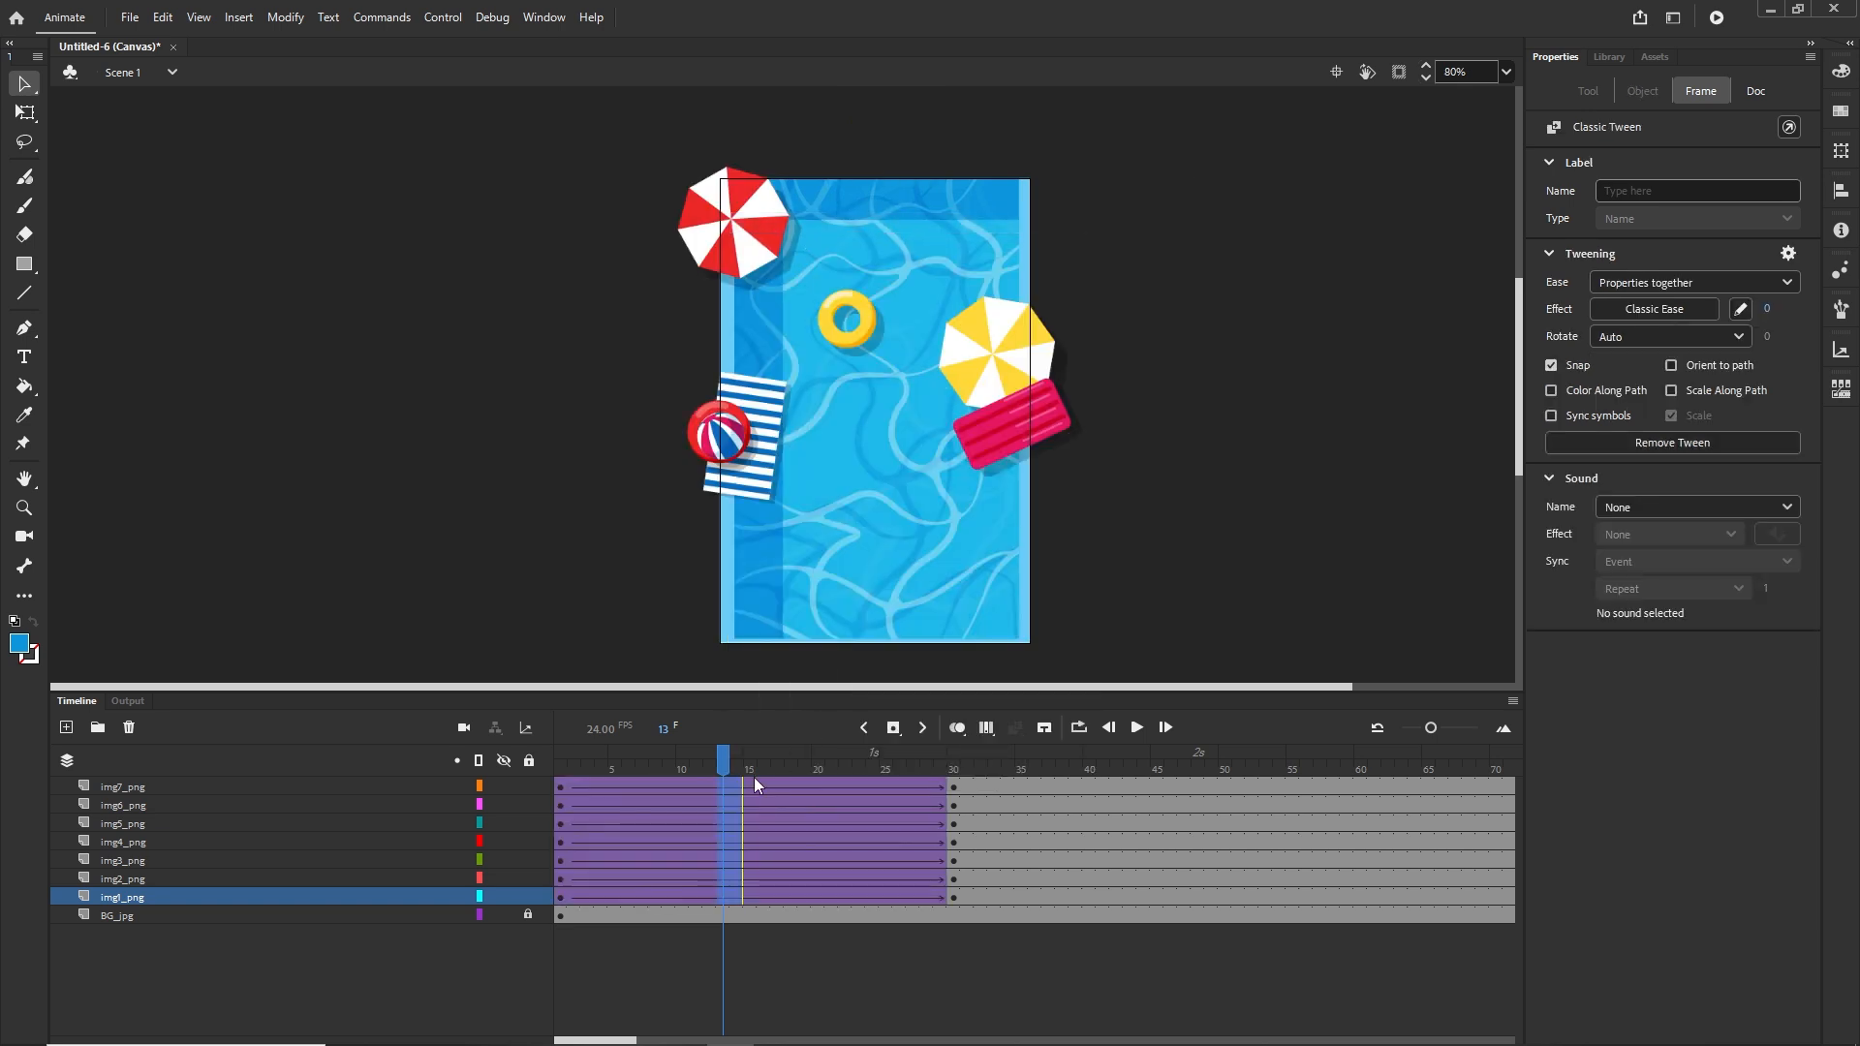
Scrub the tweens to frame 30, test the movie in the browser, replay it and return to Animate
{"action": "left_click_drag", "start_coordinate": [719, 766], "coordinate": [956, 787]}
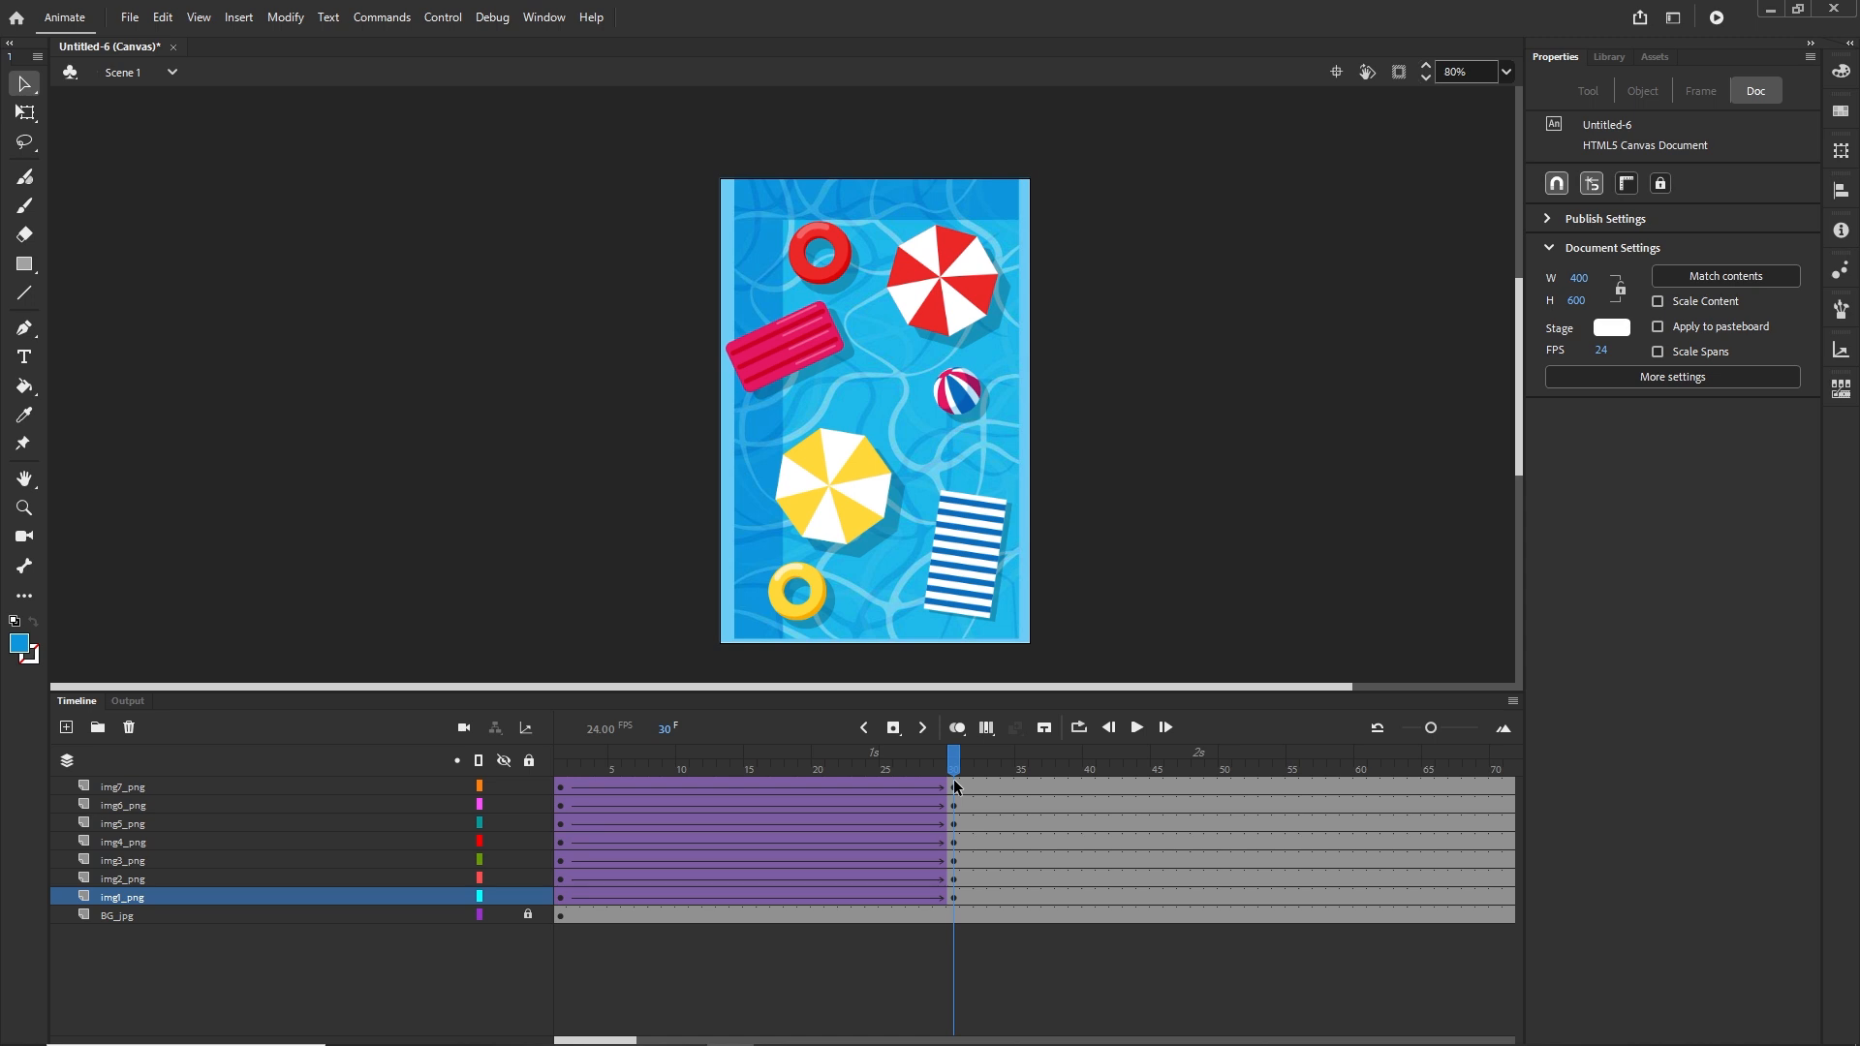
{"action": "key", "text": "ctrl+Return"}
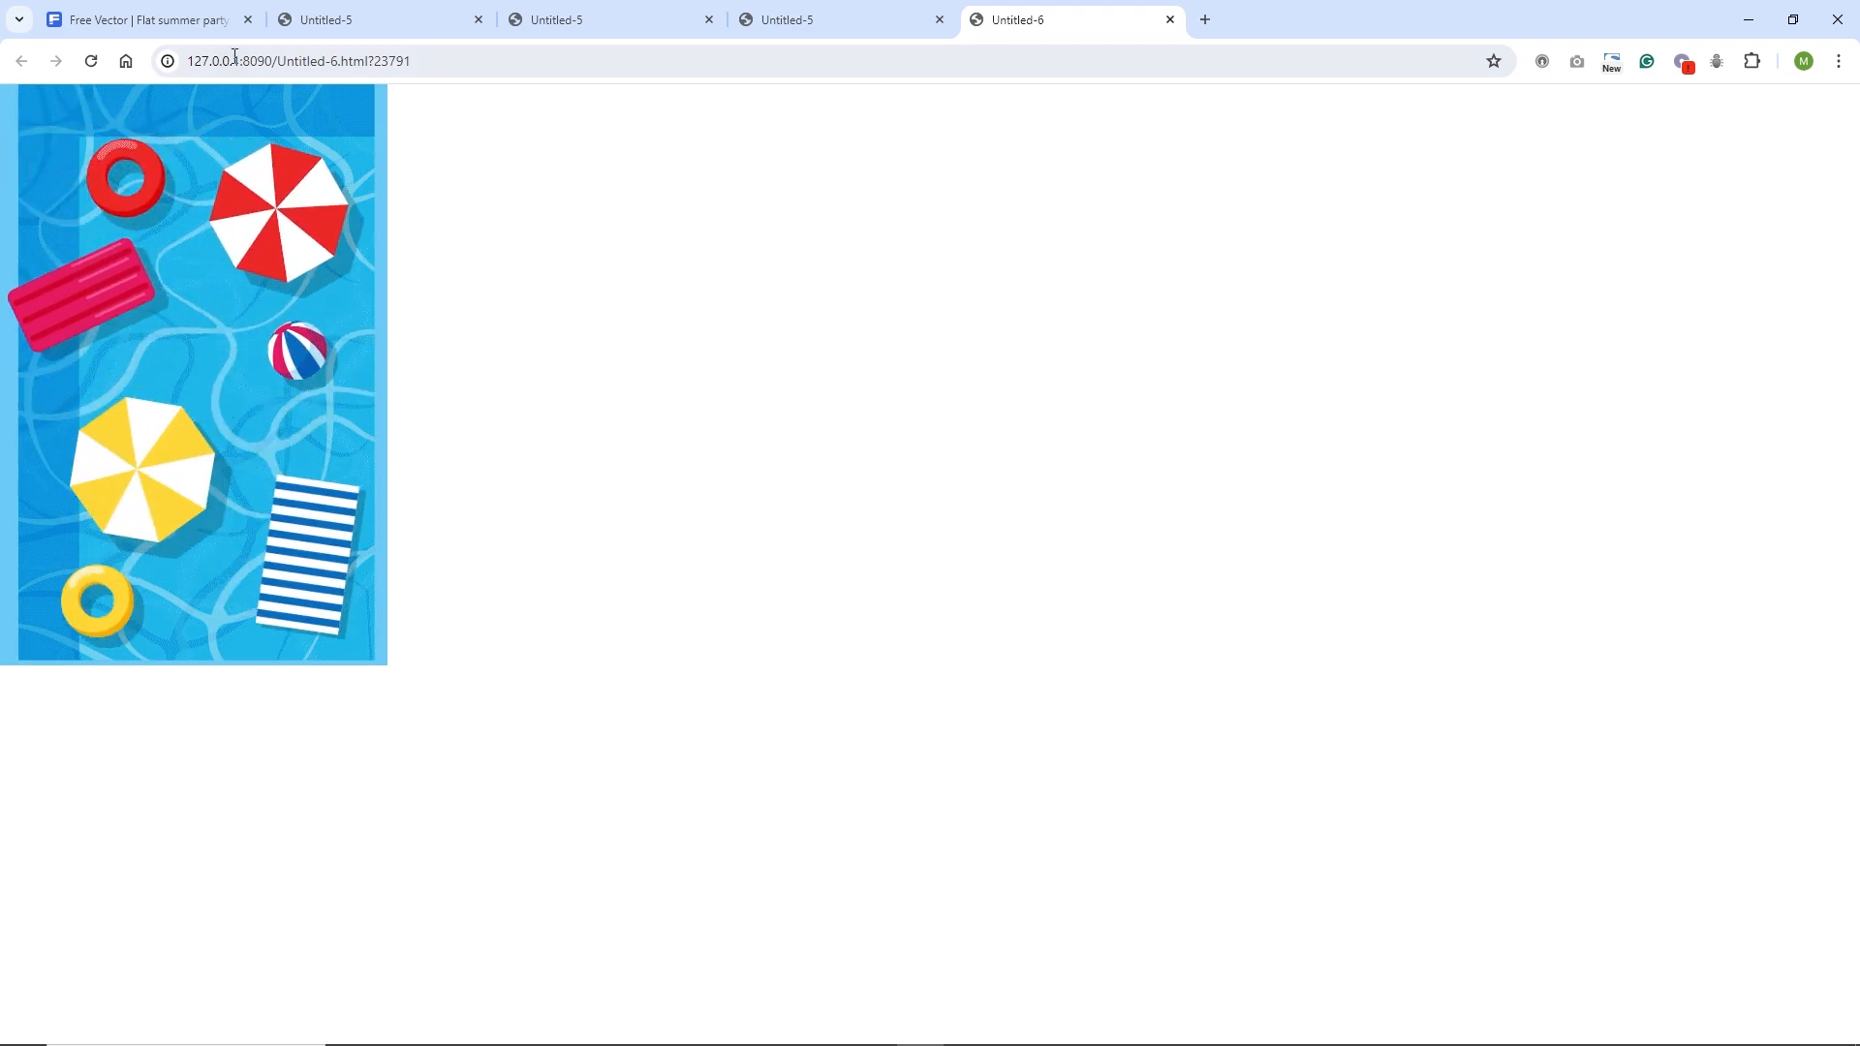
{"action": "left_click", "coordinate": [93, 64]}
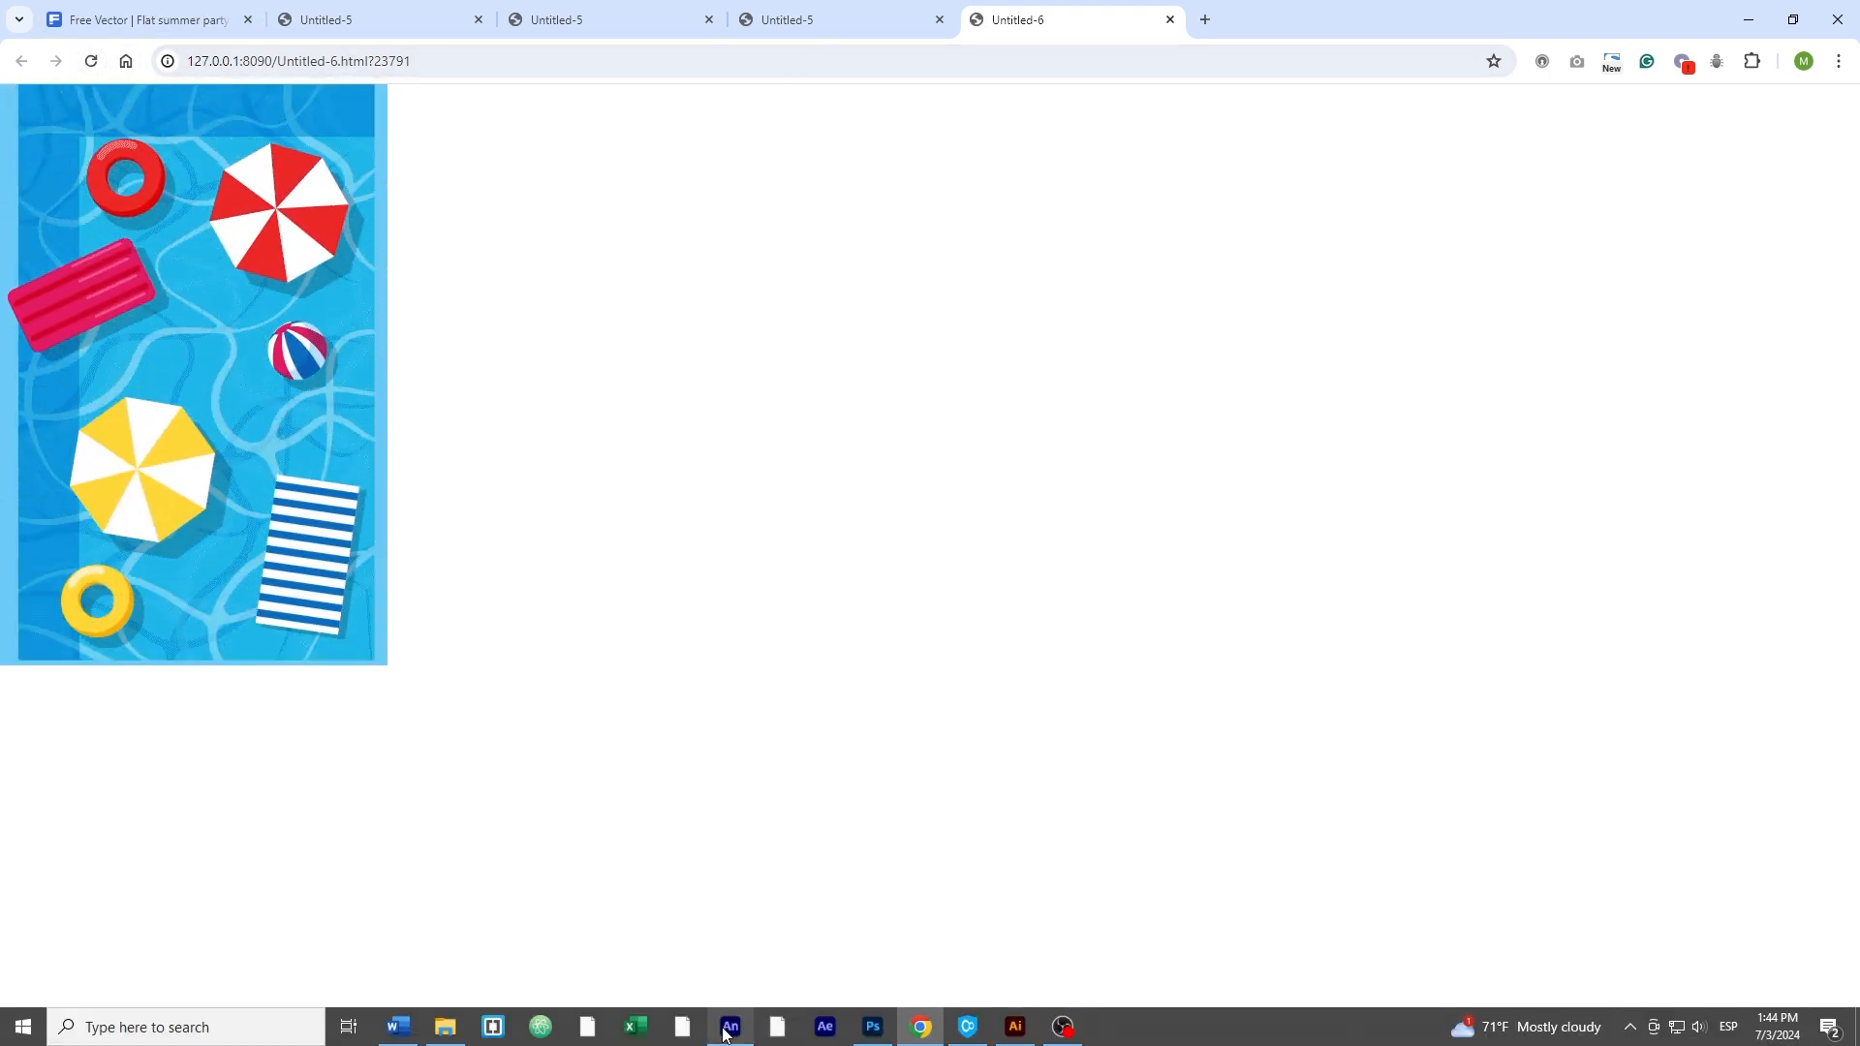
{"action": "left_click", "coordinate": [730, 1027]}
{"action": "left_click", "coordinate": [77, 700]}
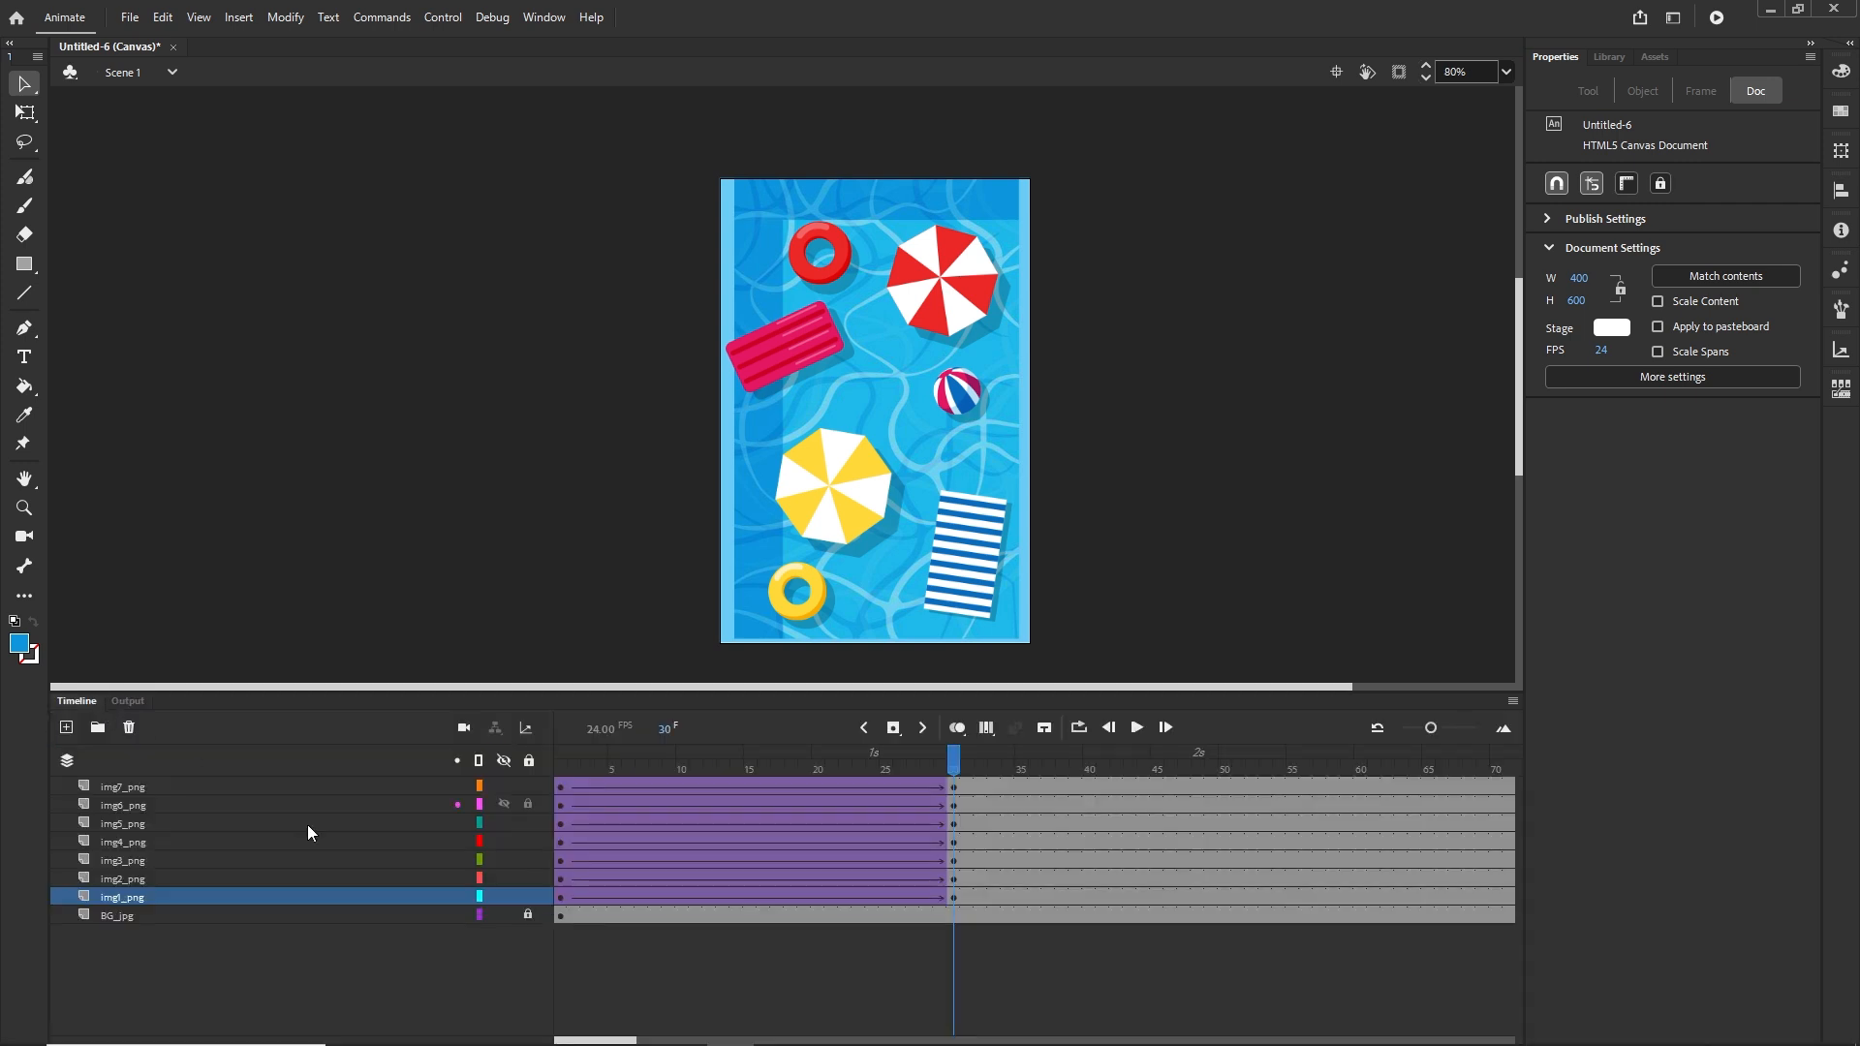
Apply the Ease Out Quart effect to the classic tweens of layers img1_png through img7_png
{"action": "left_click", "coordinate": [560, 899]}
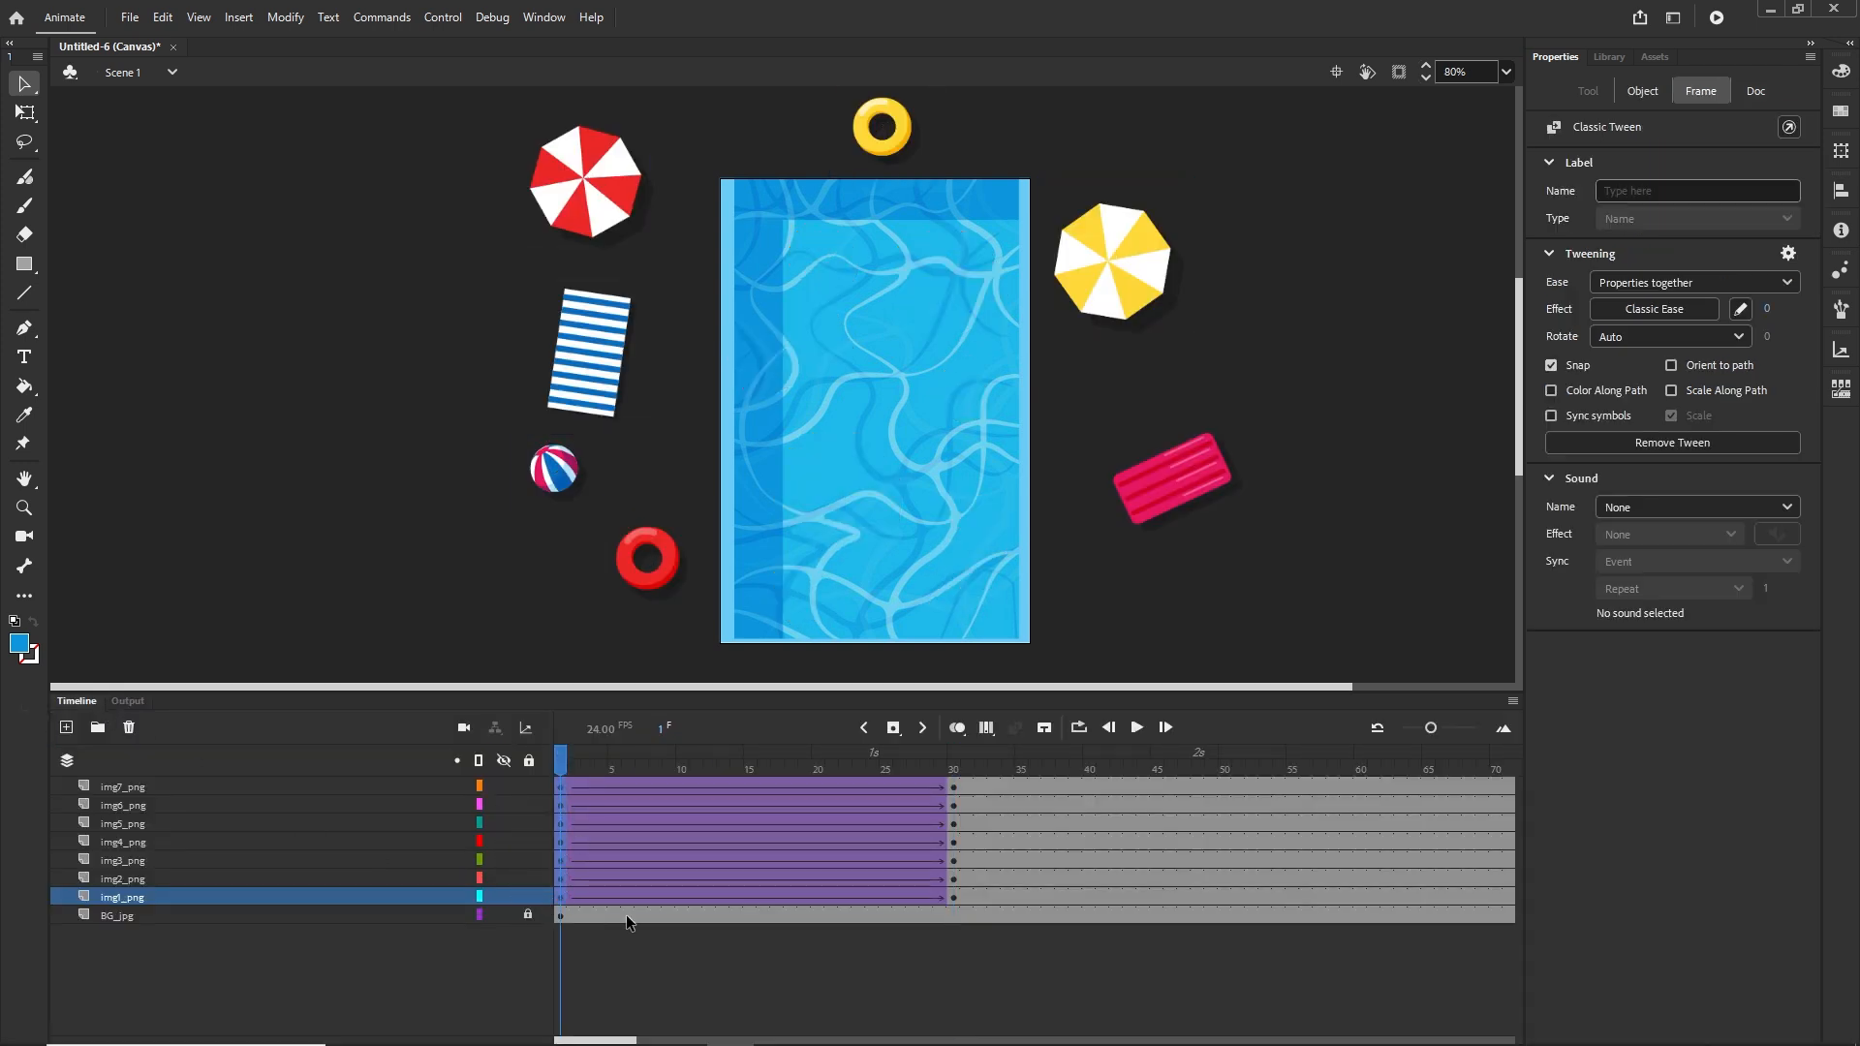
{"action": "left_click", "coordinate": [1657, 309]}
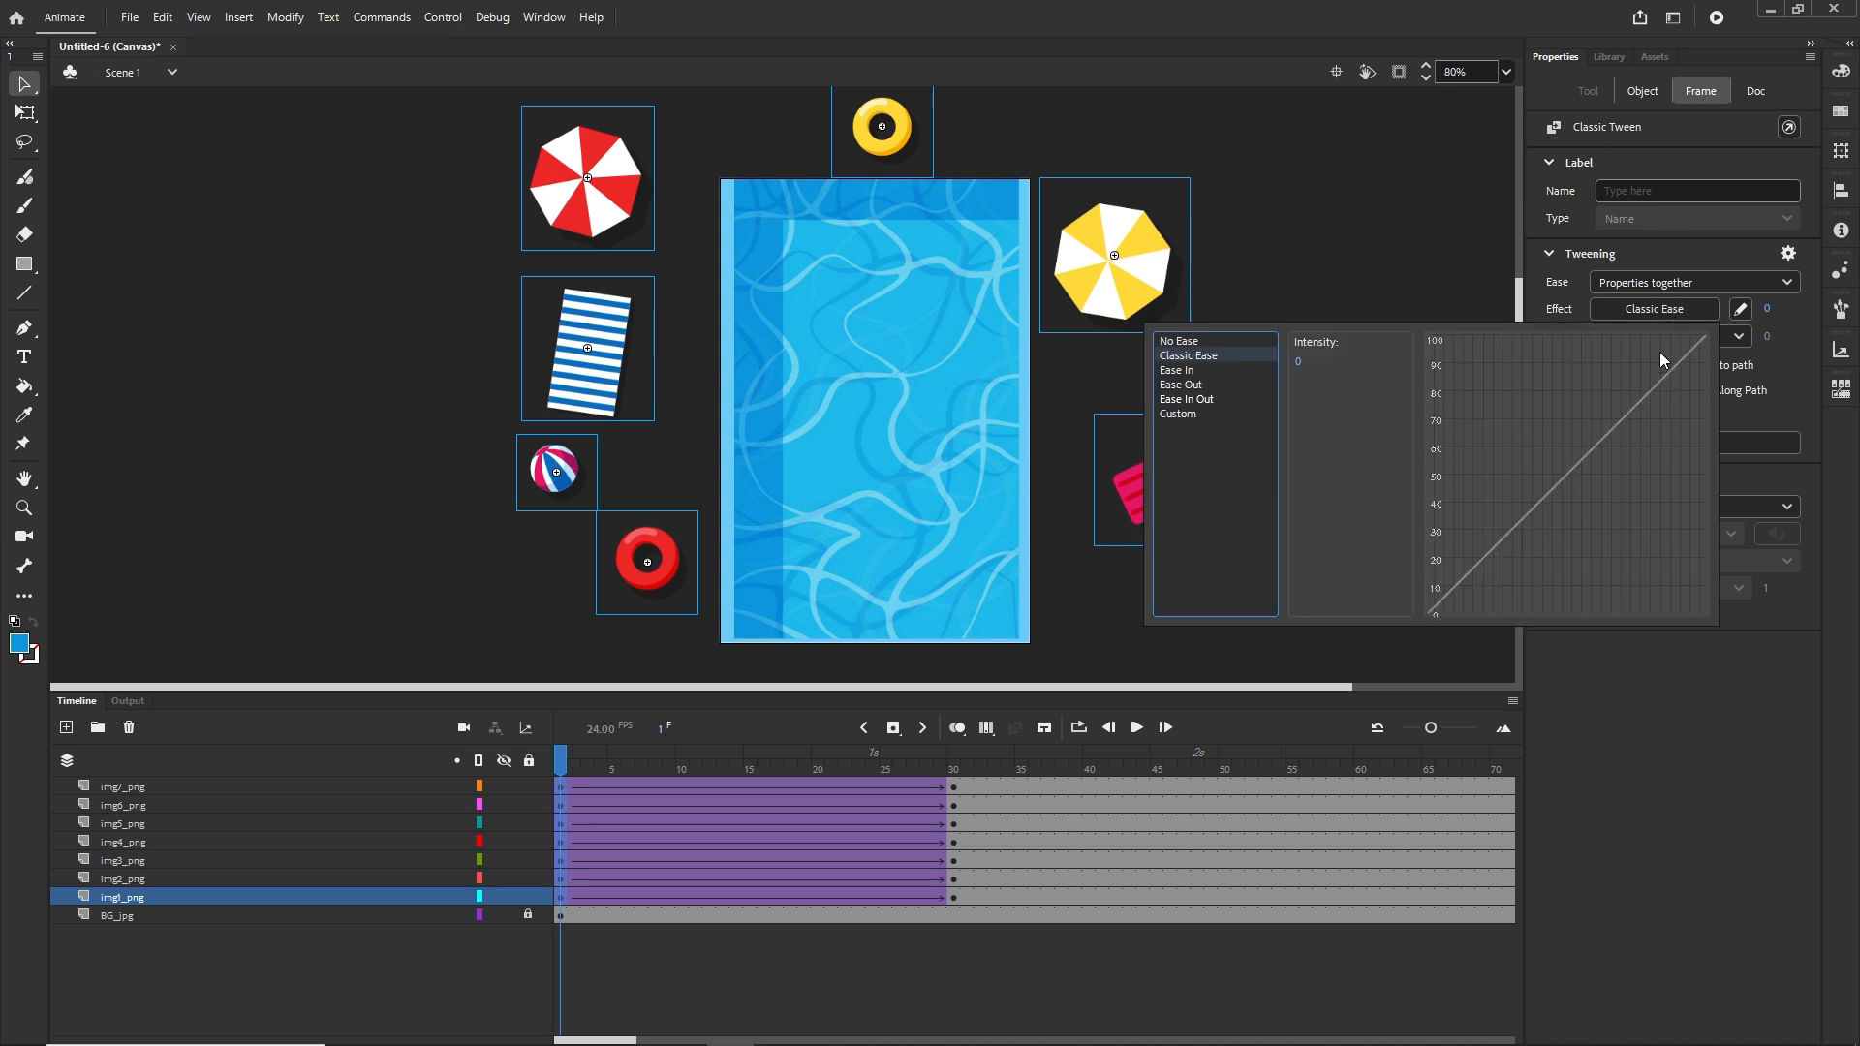
{"action": "left_click", "coordinate": [1181, 385]}
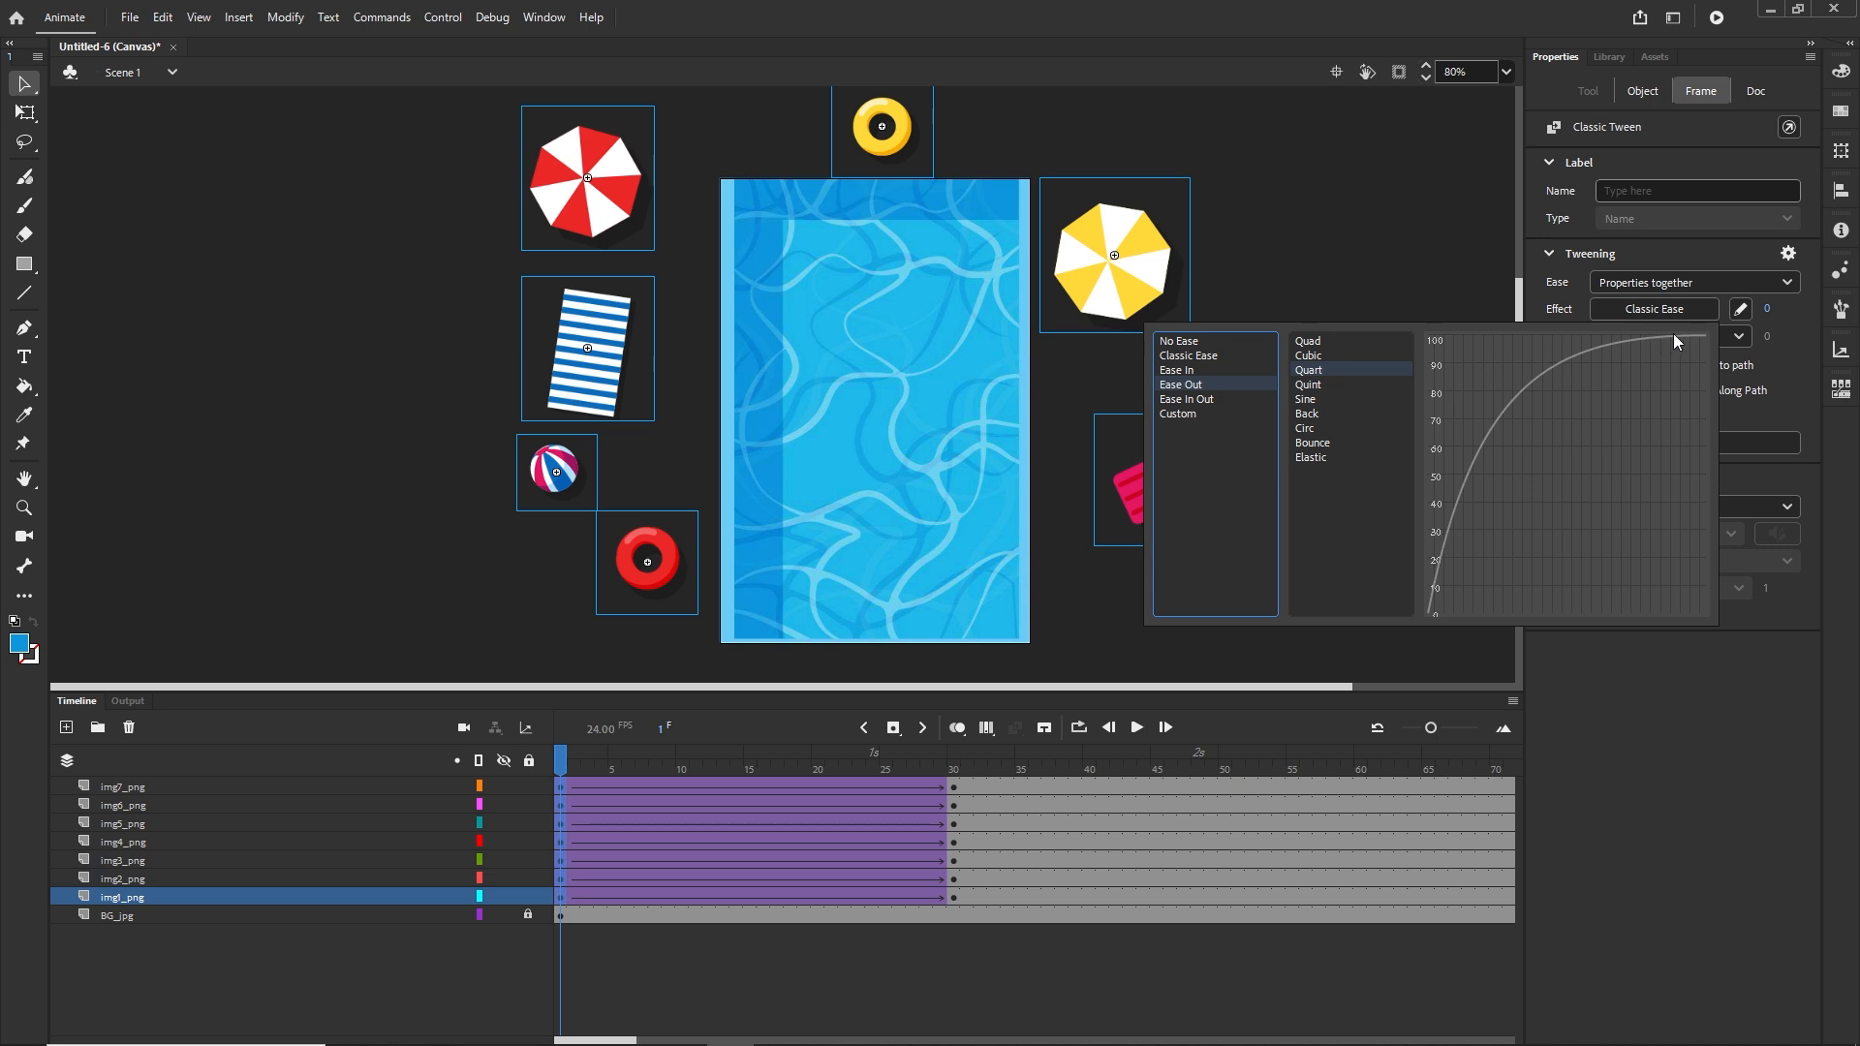
{"action": "left_click", "coordinate": [1301, 343]}
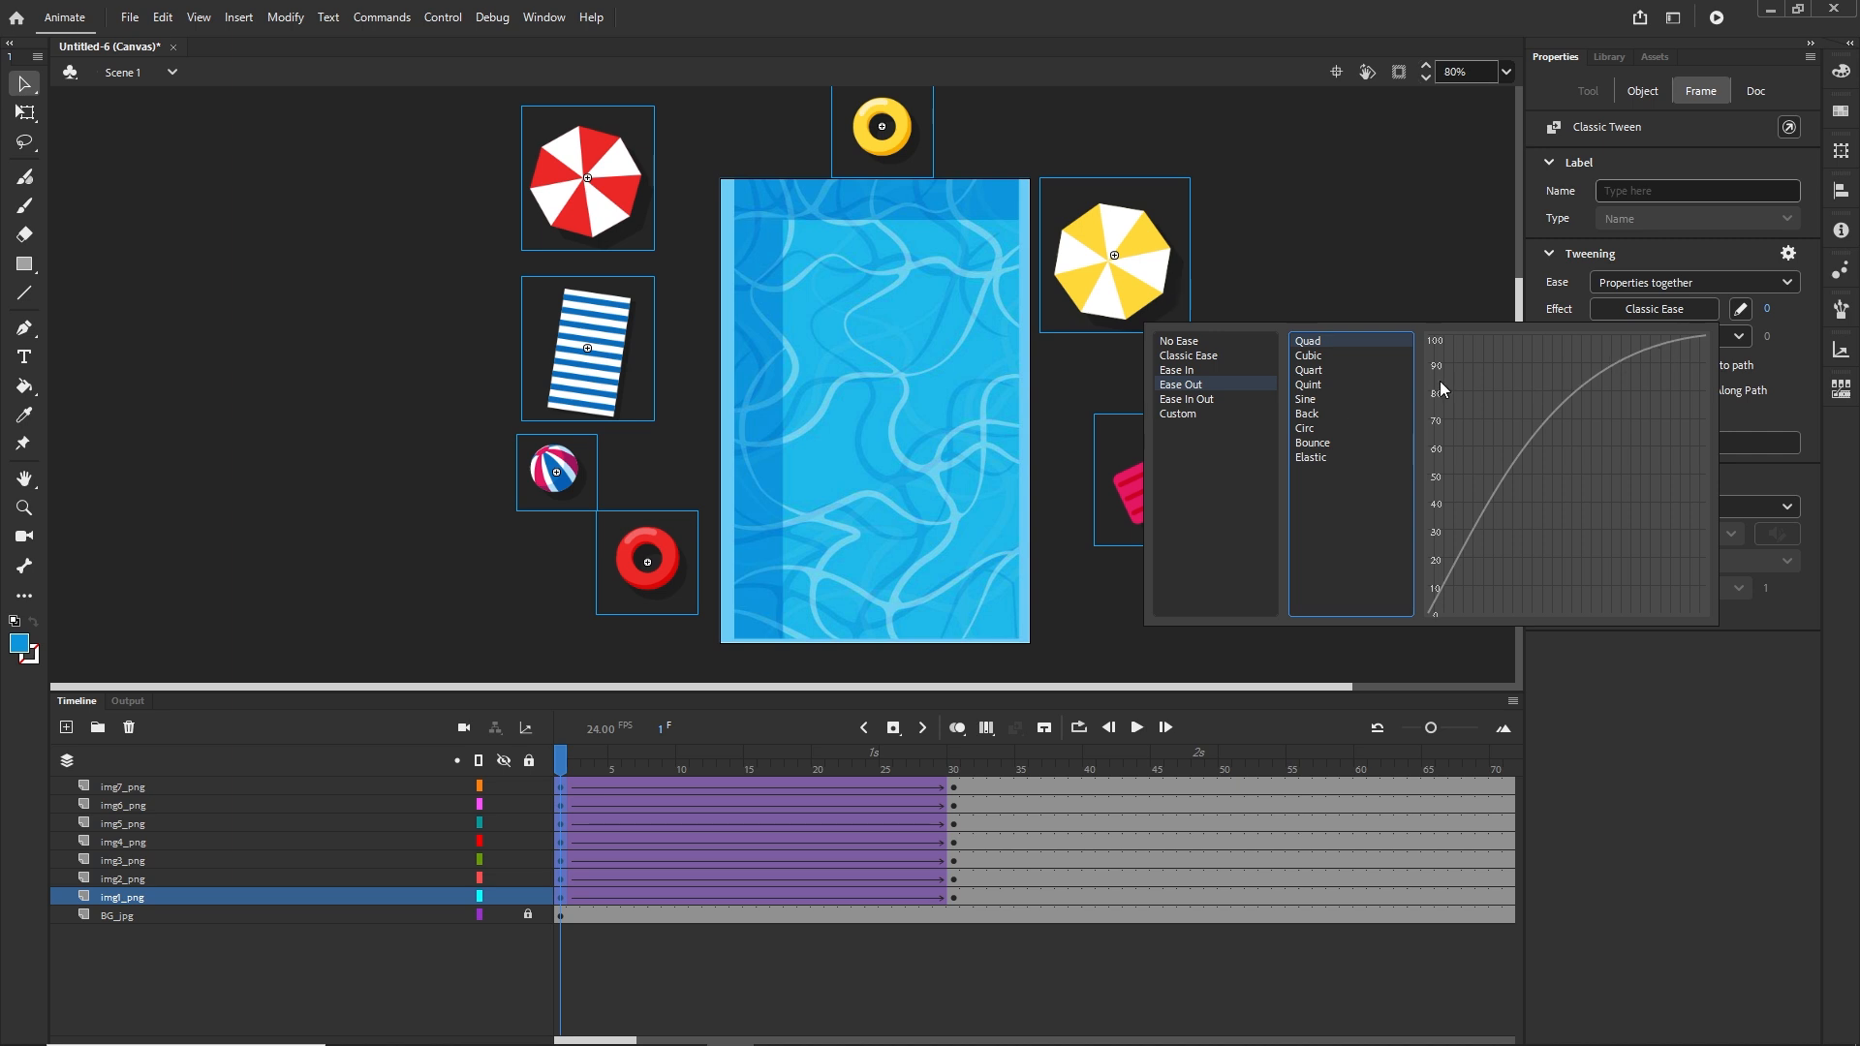
{"action": "key", "text": "Down"}
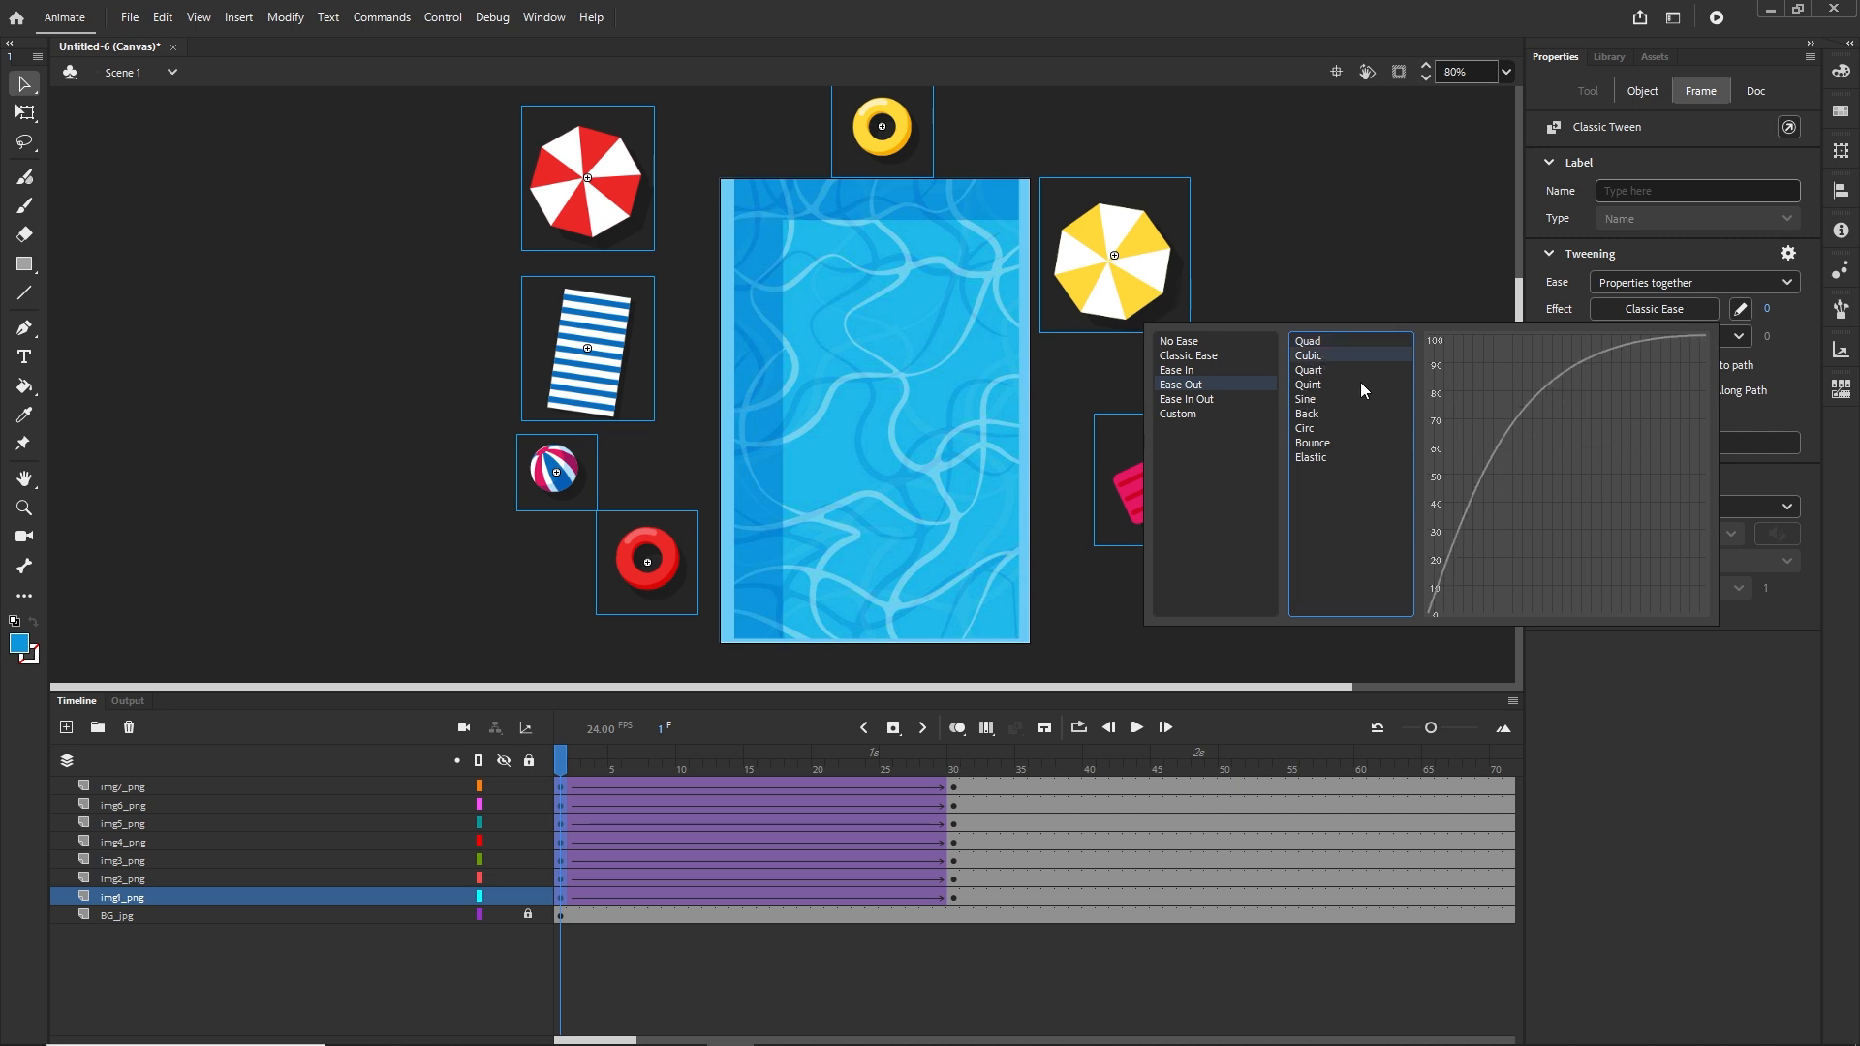
{"action": "key", "text": "Down"}
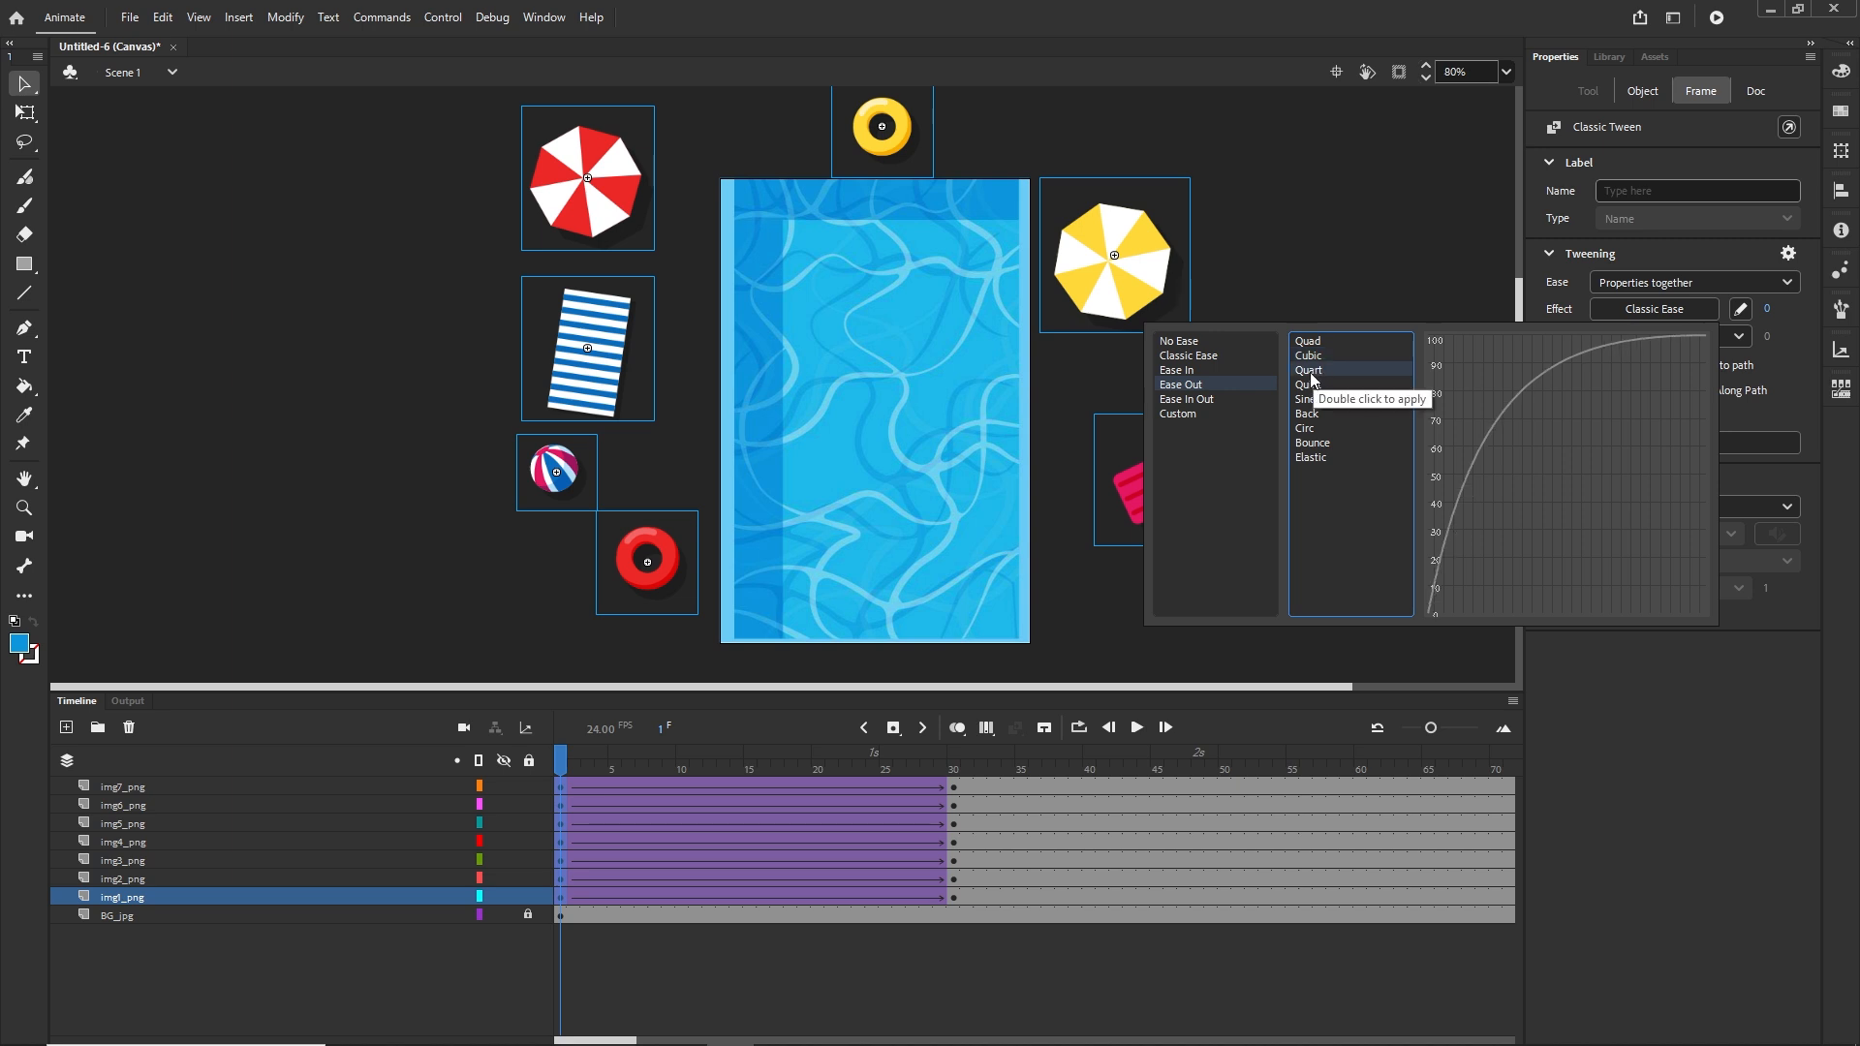
{"action": "double_click", "coordinate": [1309, 371]}
{"action": "left_click", "coordinate": [1345, 421]}
Test the eased animation in the browser, reload the page to replay it and return to Animate
{"action": "key", "text": "ctrl+Return"}
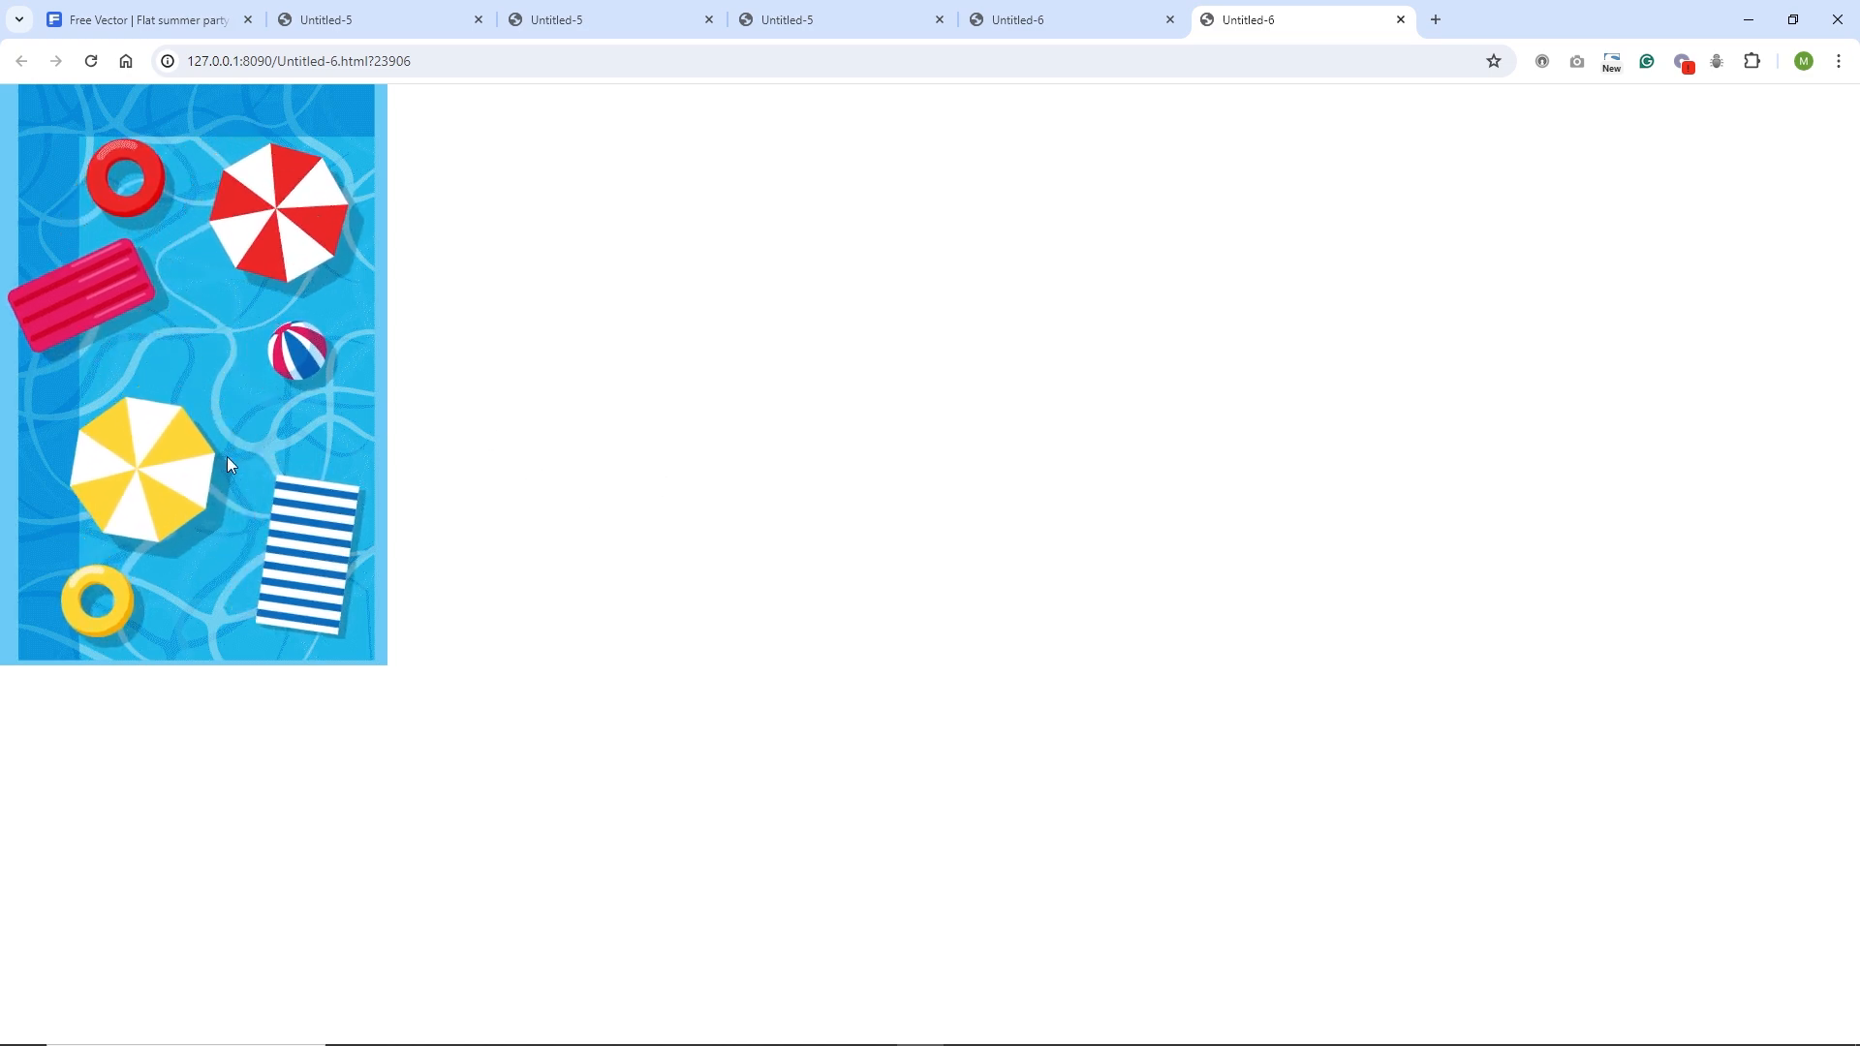
{"action": "left_click", "coordinate": [91, 61]}
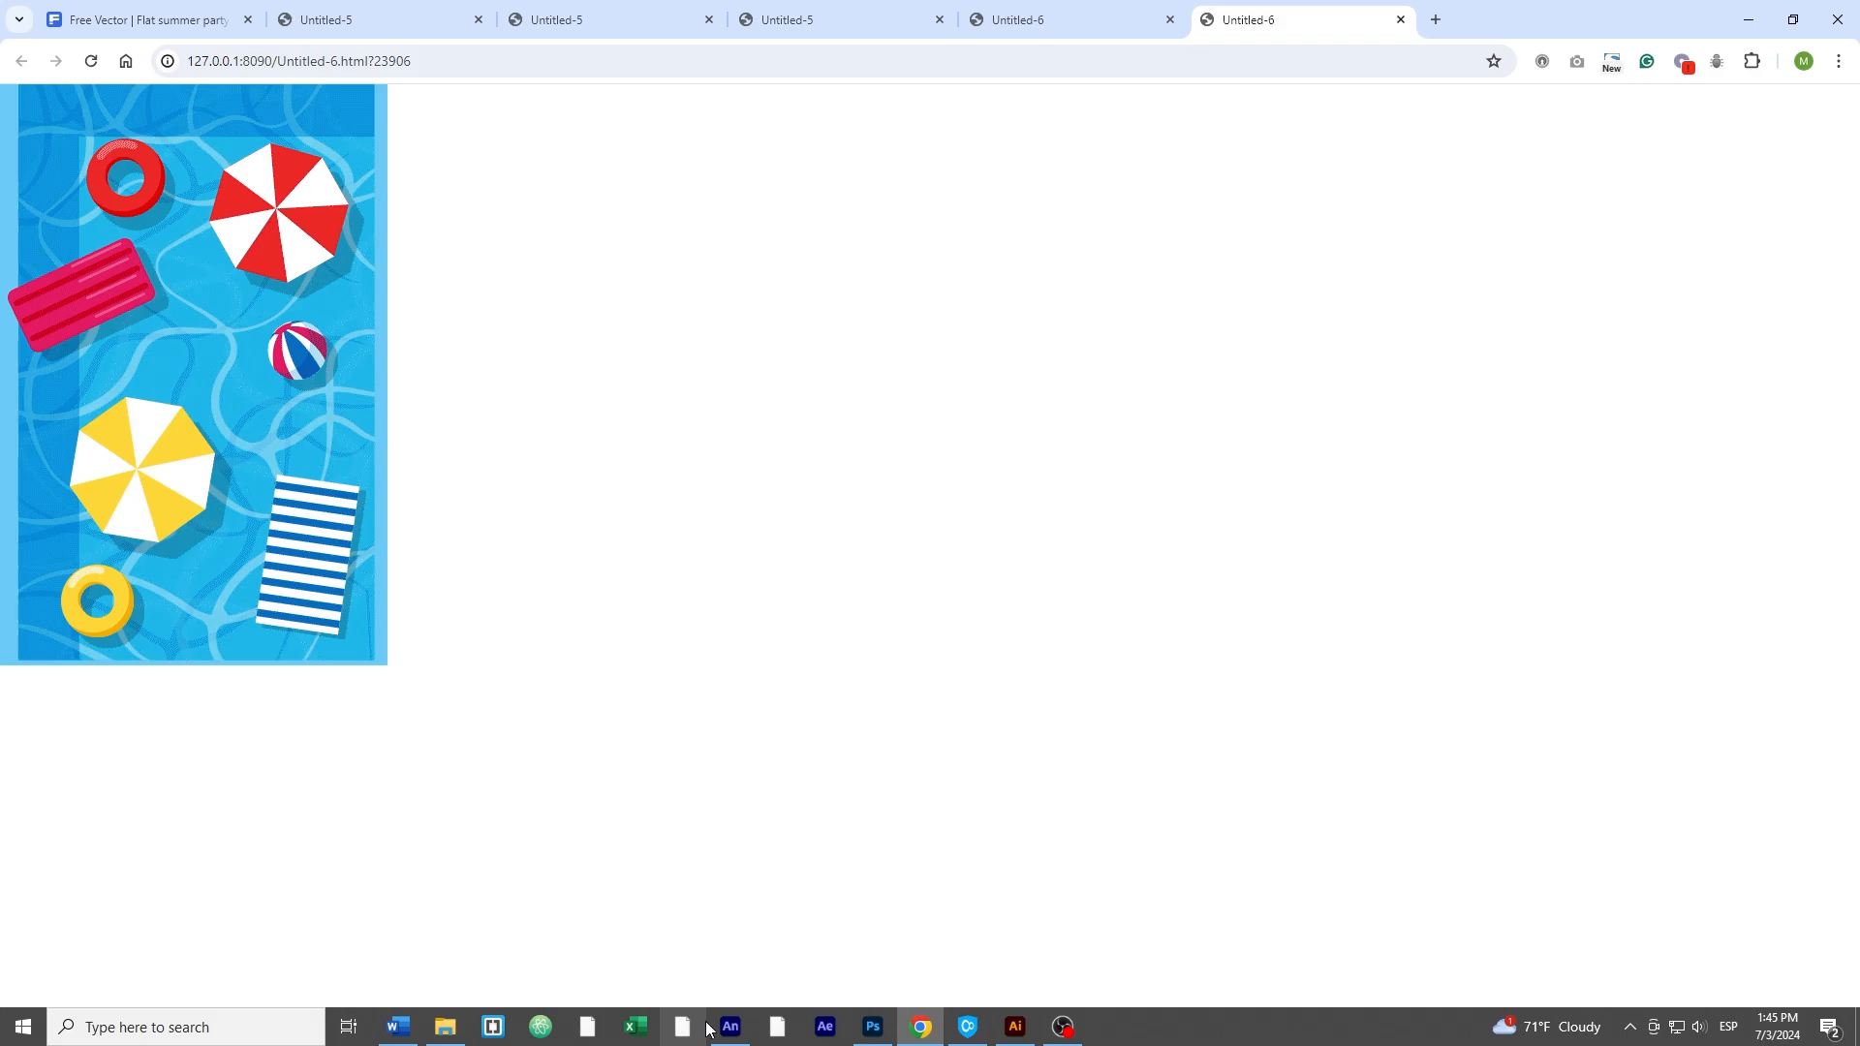
{"action": "left_click", "coordinate": [730, 1026]}
{"action": "left_click", "coordinate": [77, 700]}
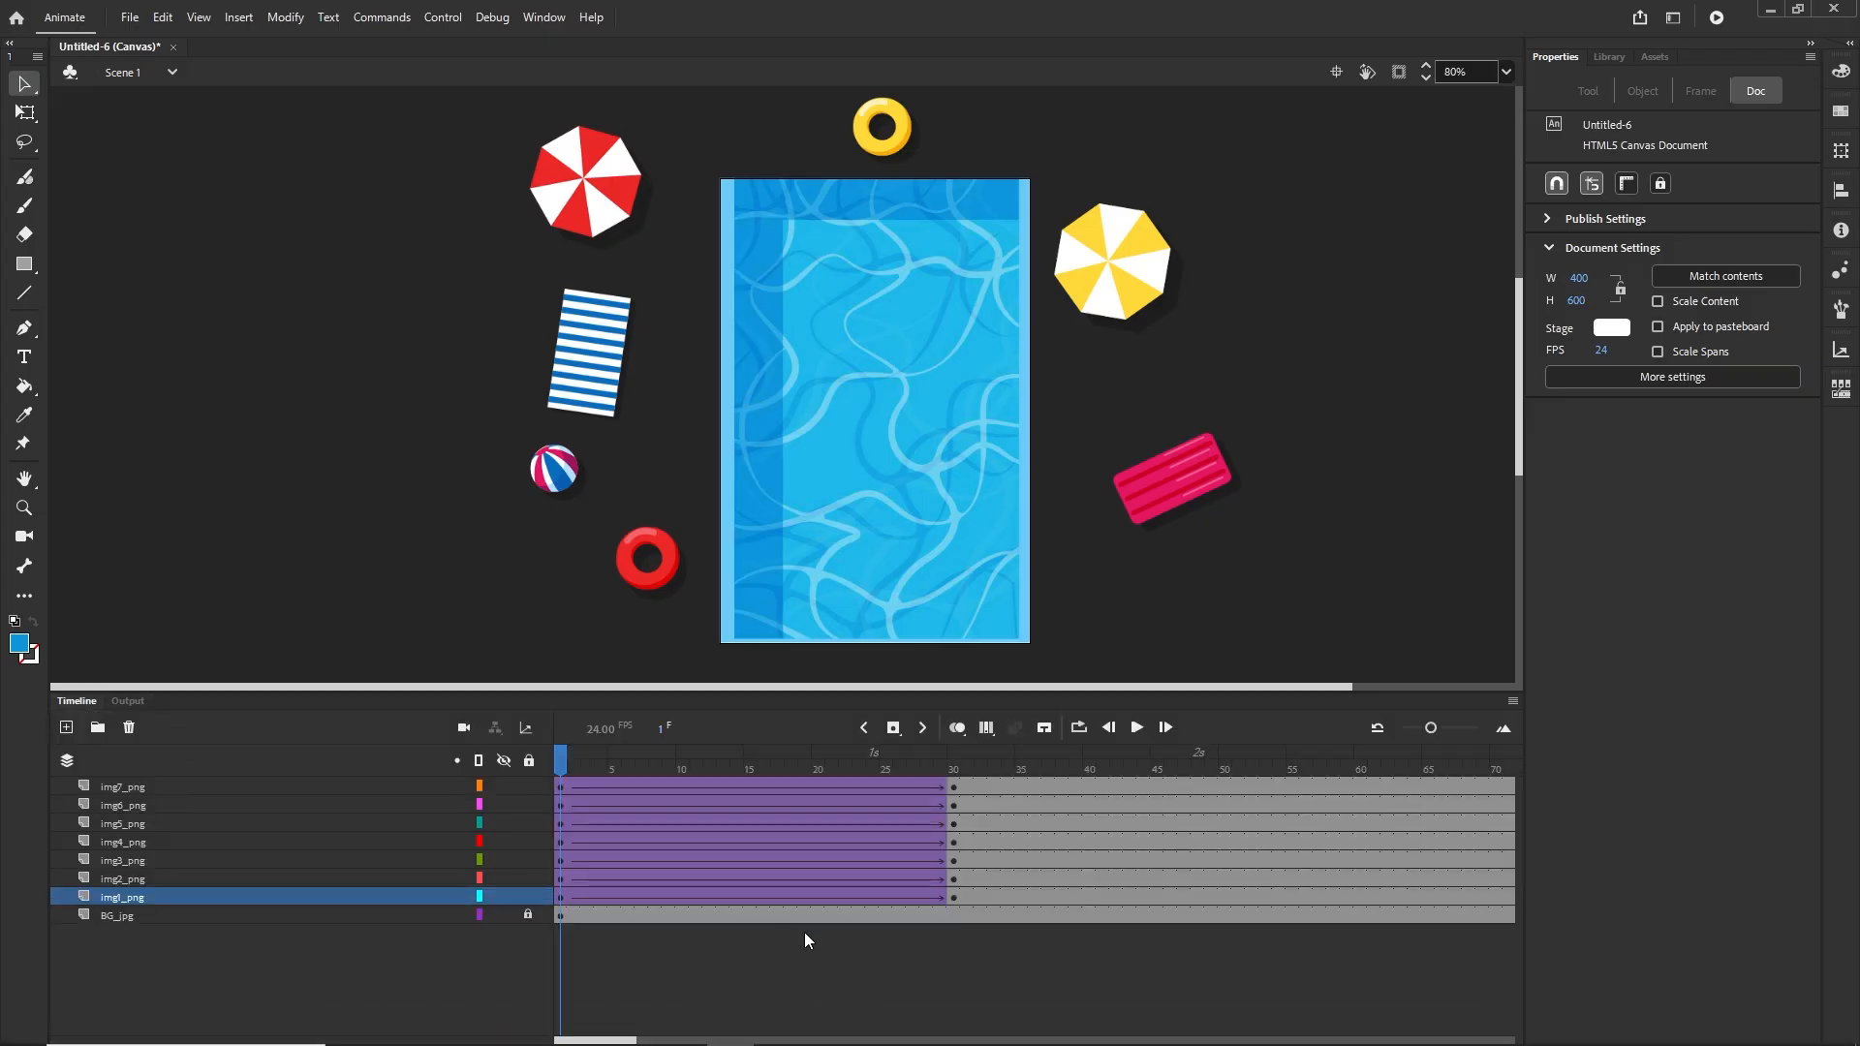
Move the tween end keyframes of layers img1_png through img7_png from frame 30 to frame 40
{"action": "left_click_drag", "start_coordinate": [951, 897], "coordinate": [1144, 671]}
{"action": "key", "text": "ctrl+z"}
{"action": "left_click", "coordinate": [1158, 623]}
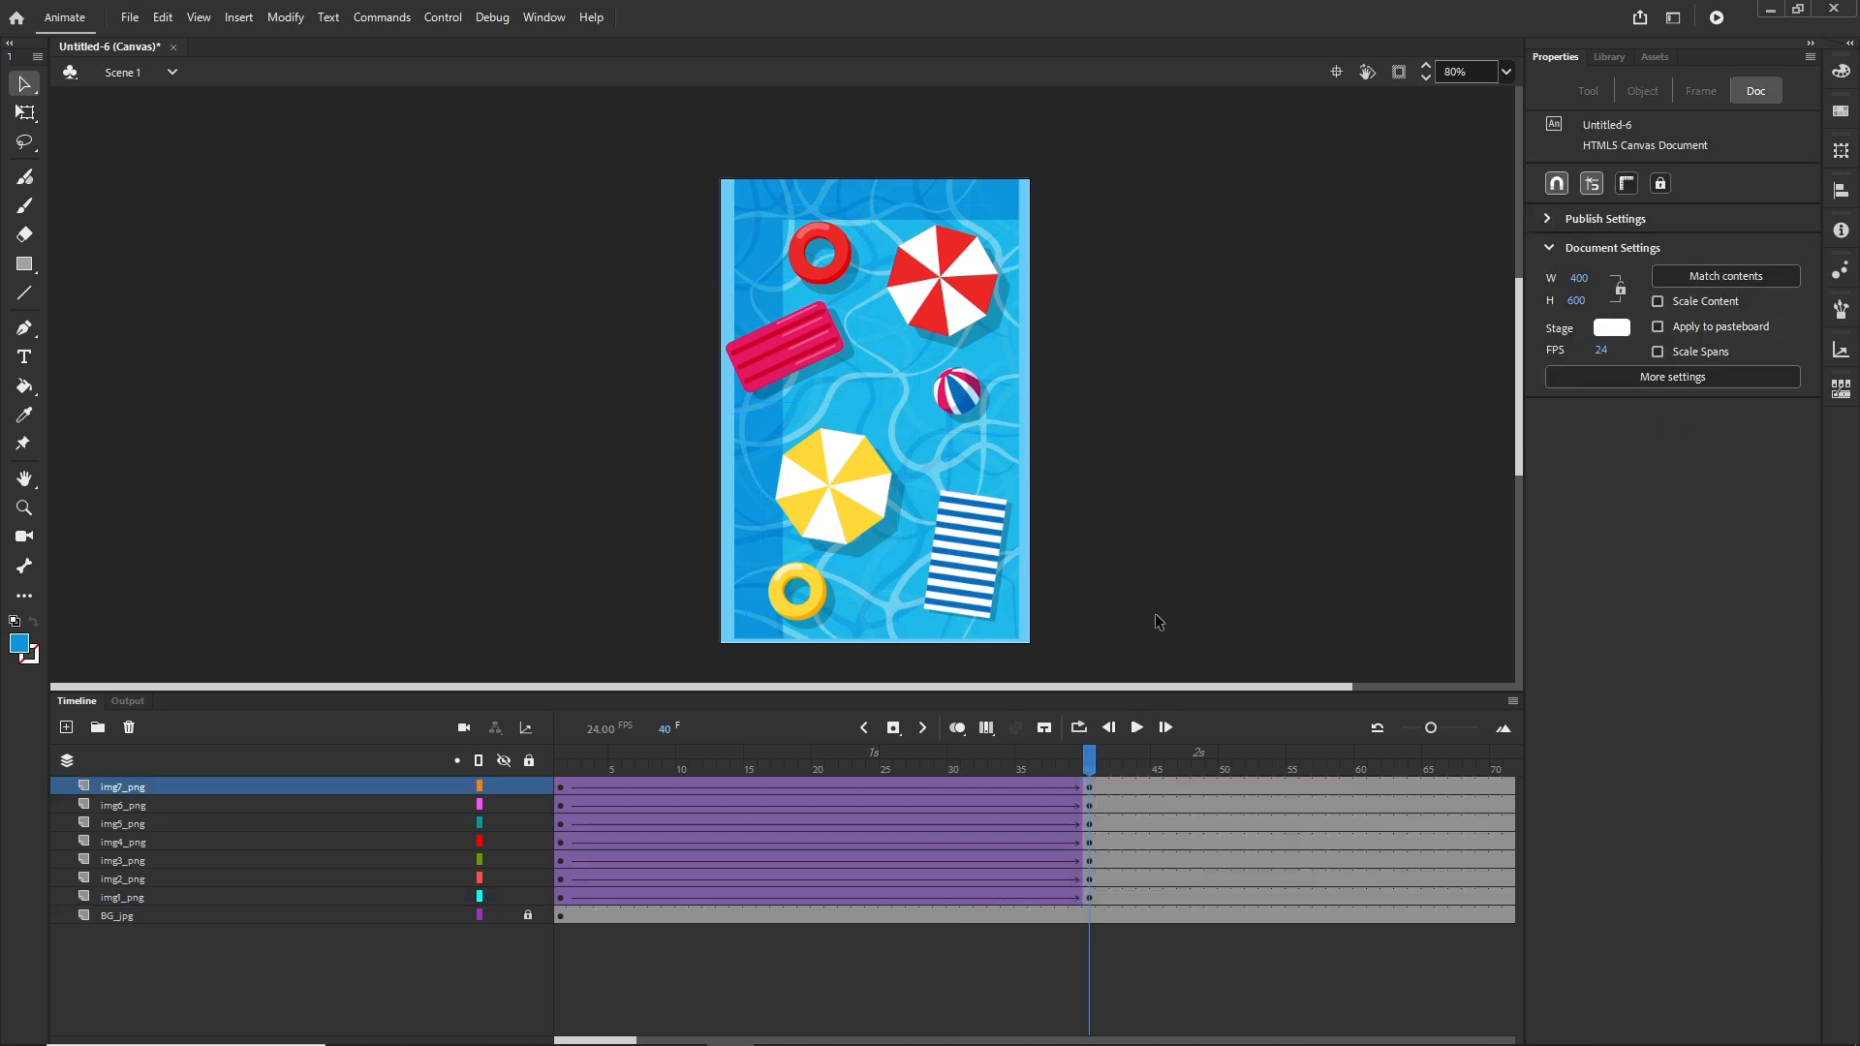
Test the movie in the browser, reload the page to replay it, and return to the timeline in Animate
{"action": "key", "text": "ctrl+Return"}
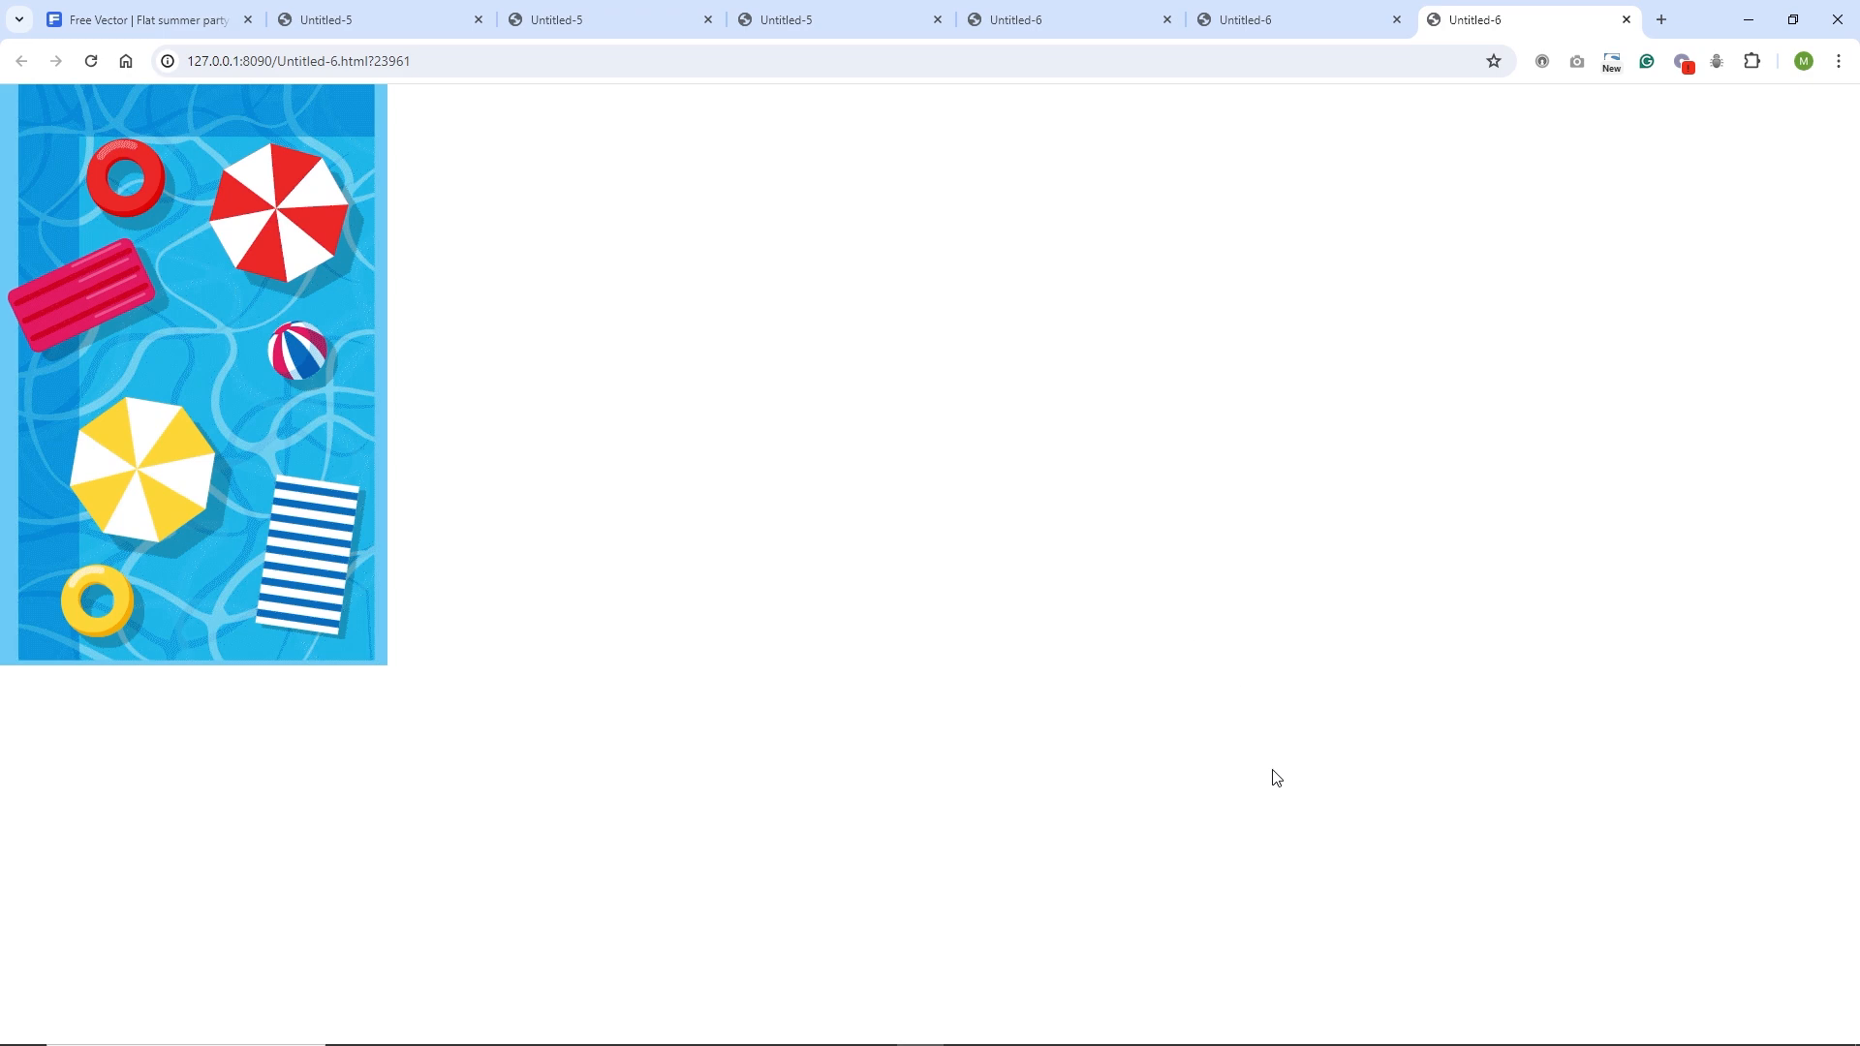
{"action": "left_click", "coordinate": [87, 64]}
{"action": "left_click", "coordinate": [731, 1030]}
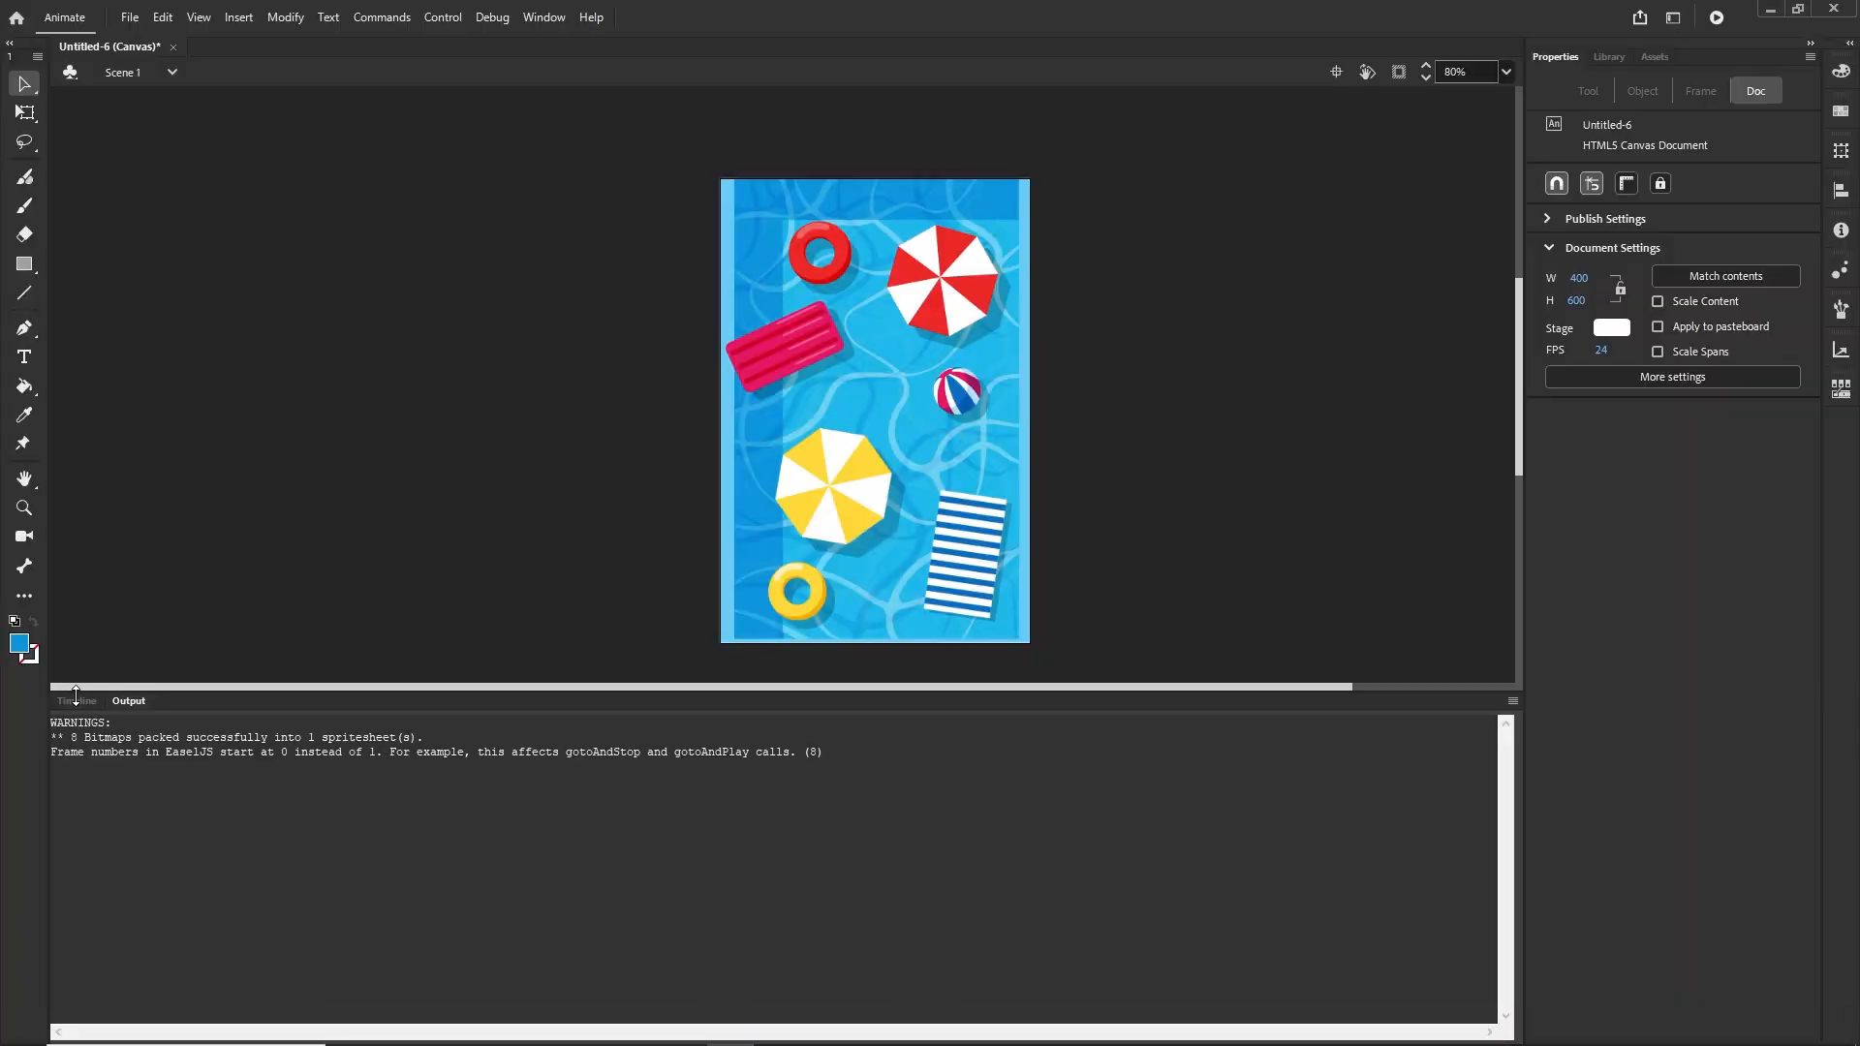
{"action": "left_click", "coordinate": [75, 702]}
Move the tween end keyframes of layers img1_png through img7_png to frame 30 and apply the Ease Out Cubic effect to their tweens
{"action": "left_click_drag", "start_coordinate": [1099, 799], "coordinate": [695, 800]}
{"action": "left_click_drag", "start_coordinate": [1091, 897], "coordinate": [953, 788]}
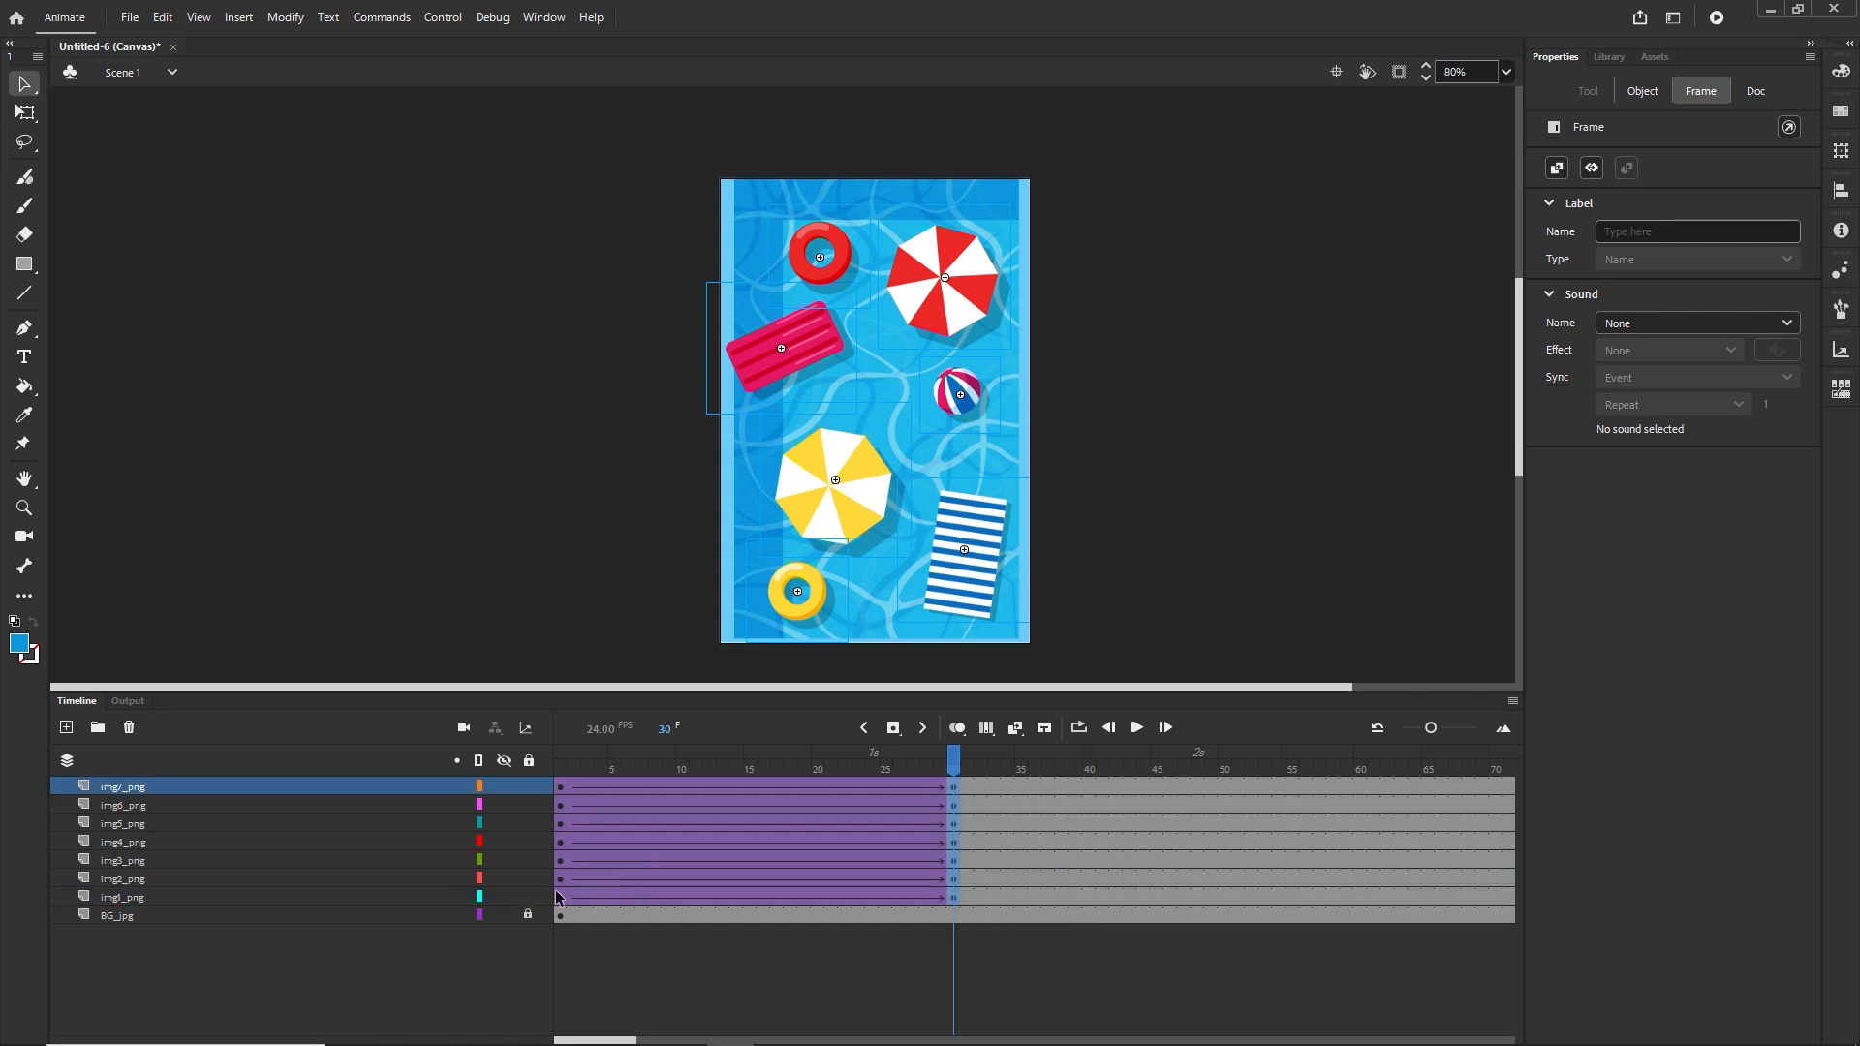
{"action": "left_click_drag", "start_coordinate": [558, 893], "coordinate": [565, 787]}
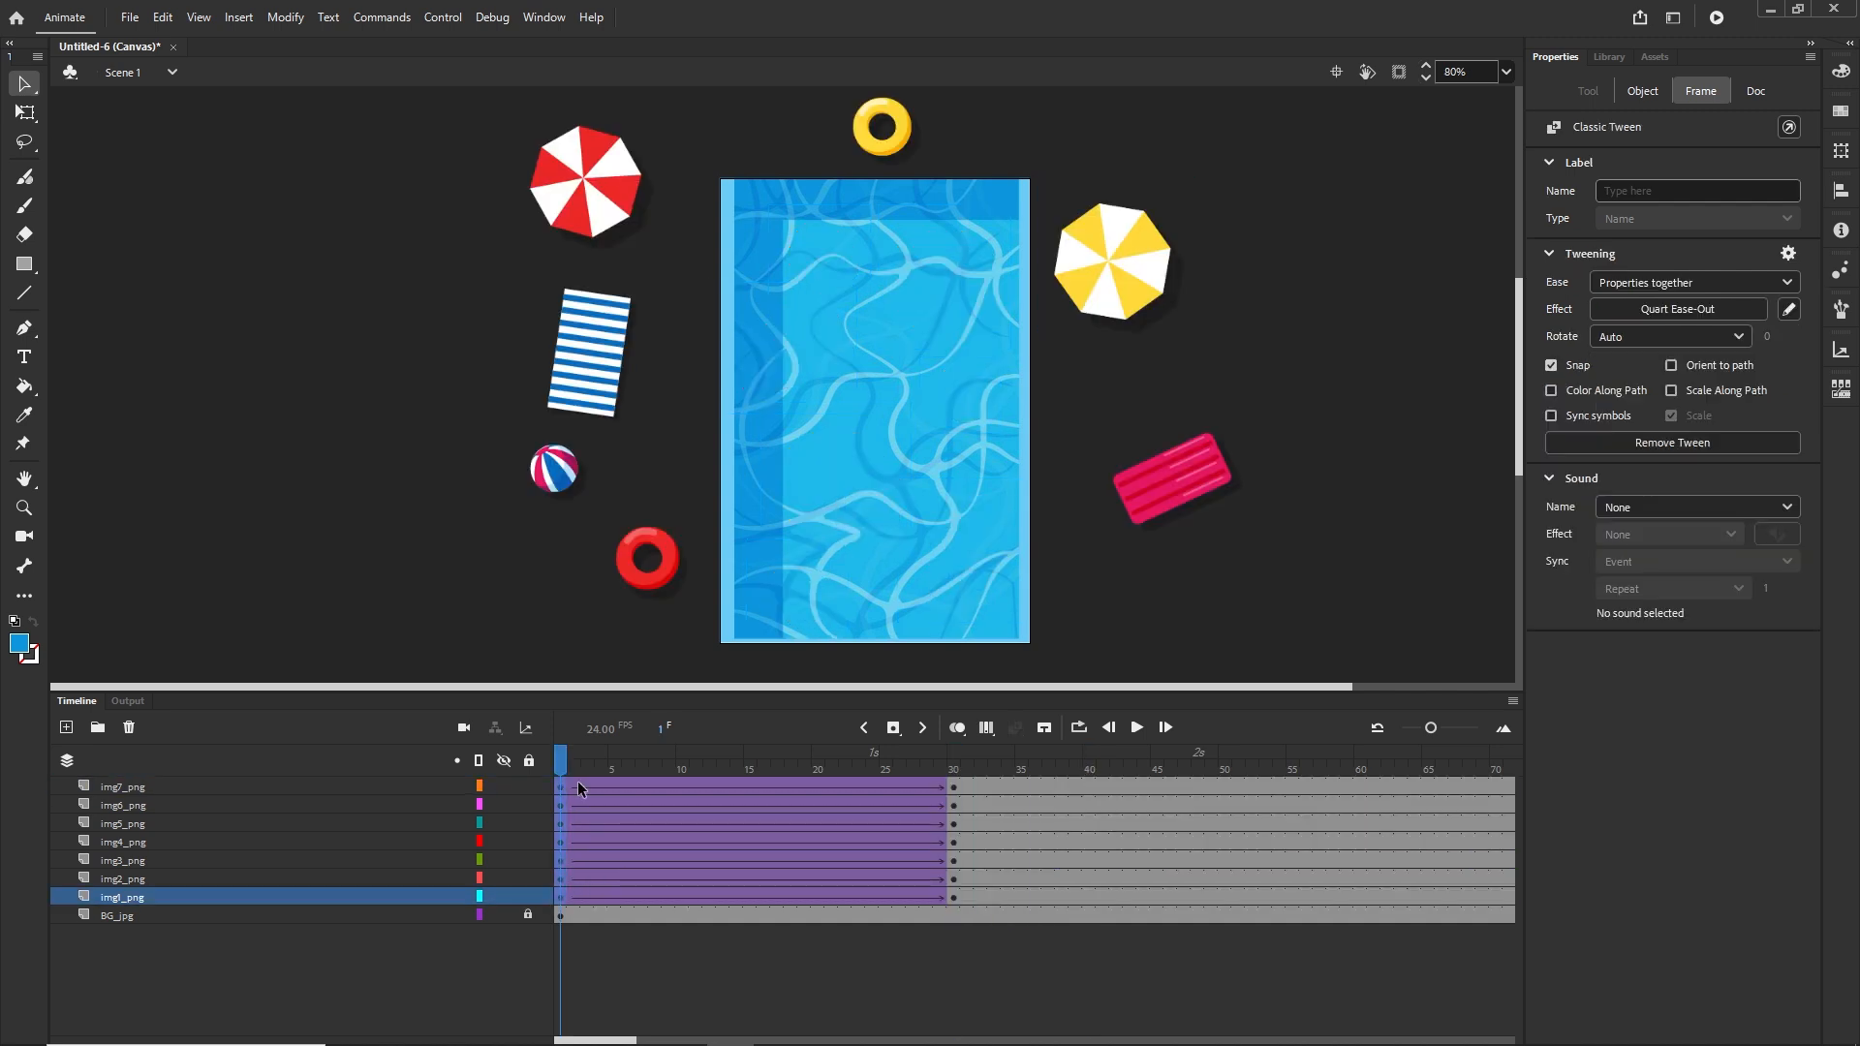
{"action": "left_click", "coordinate": [1689, 310]}
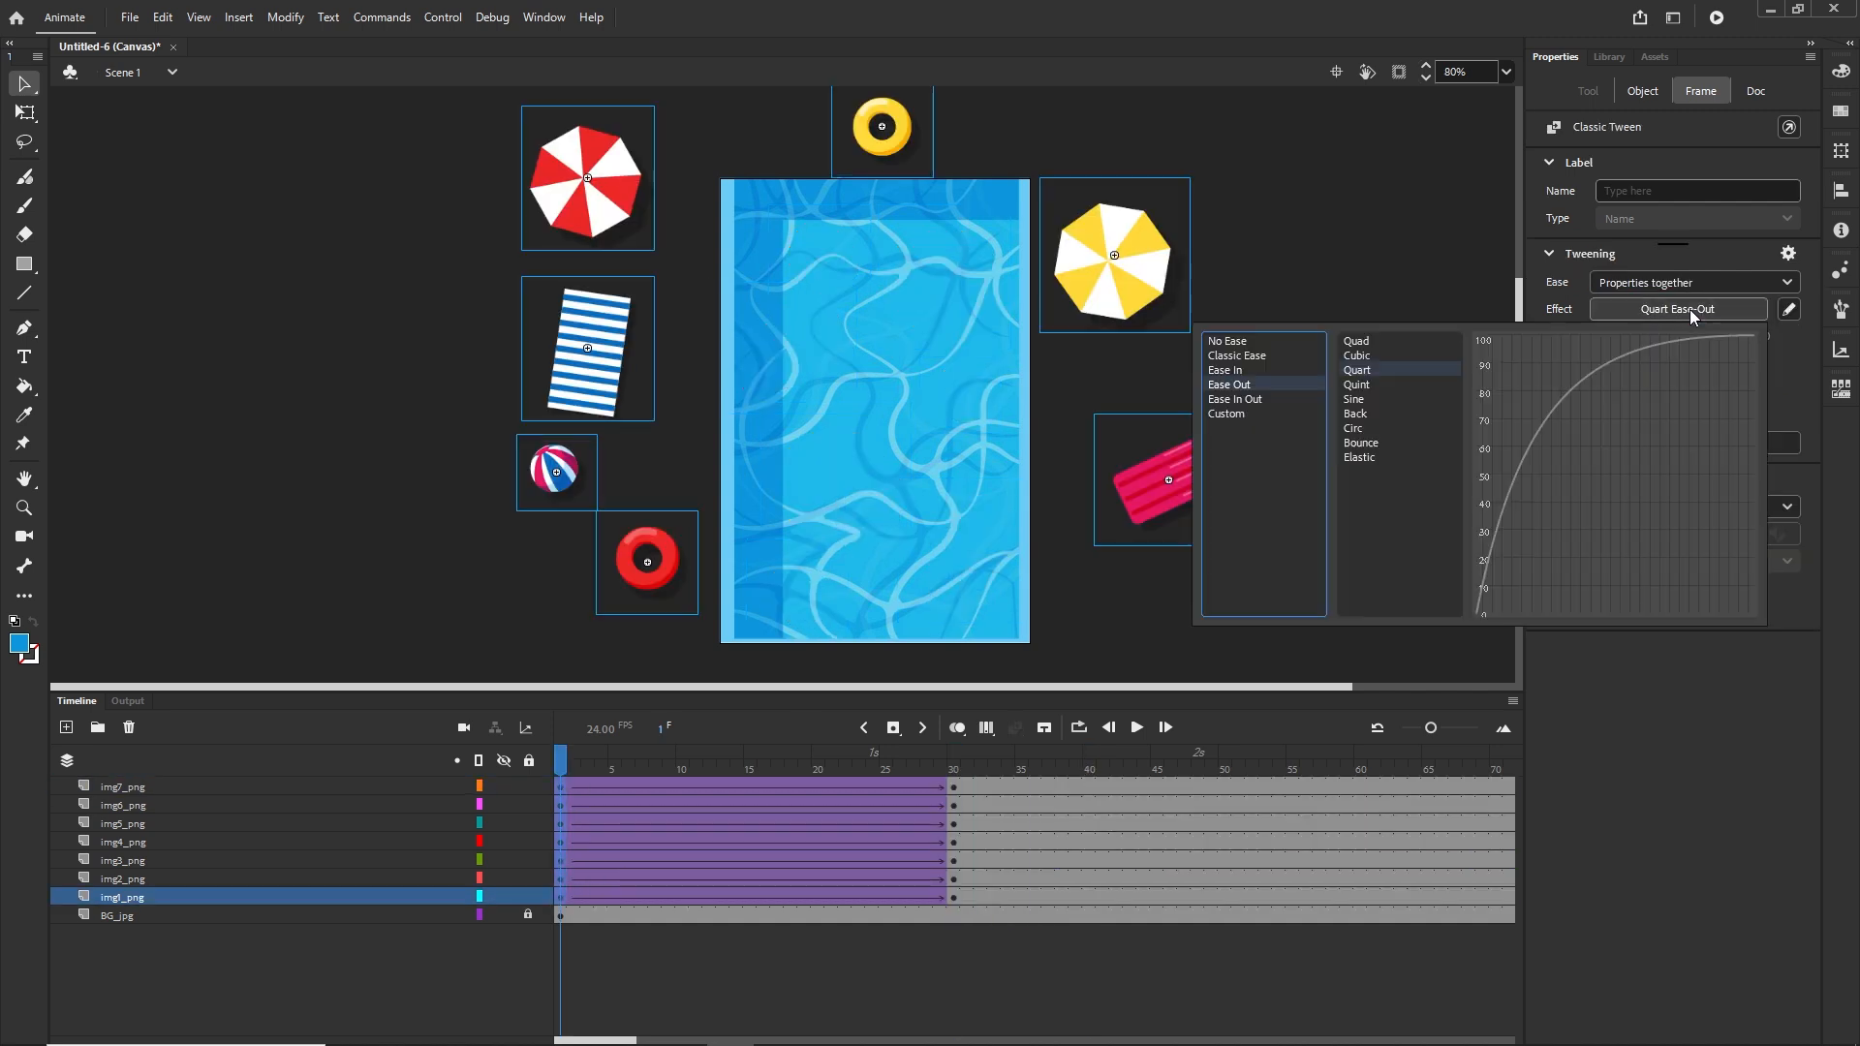
{"action": "double_click", "coordinate": [1368, 356]}
{"action": "left_click", "coordinate": [1242, 417]}
Test the Cubic-eased animation in the browser and return to the timeline in Animate
{"action": "key", "text": "ctrl+Return"}
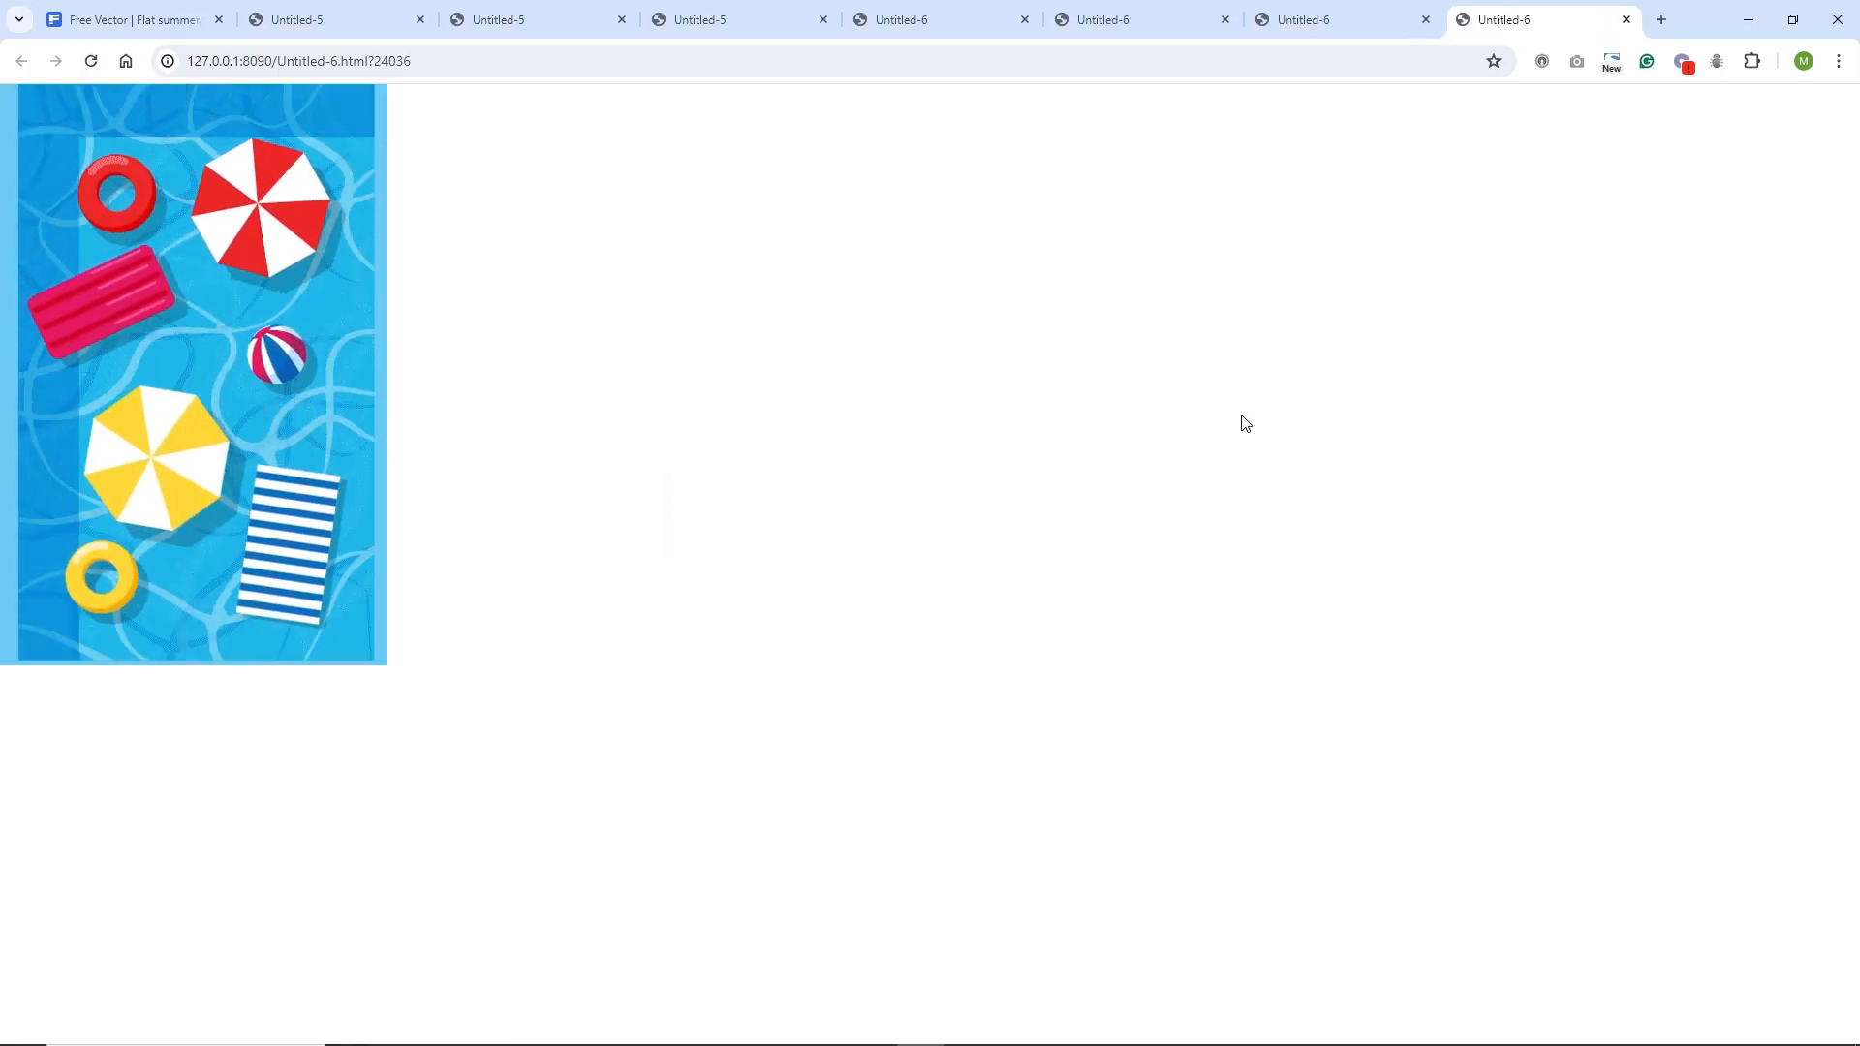
{"action": "left_click", "coordinate": [733, 1030]}
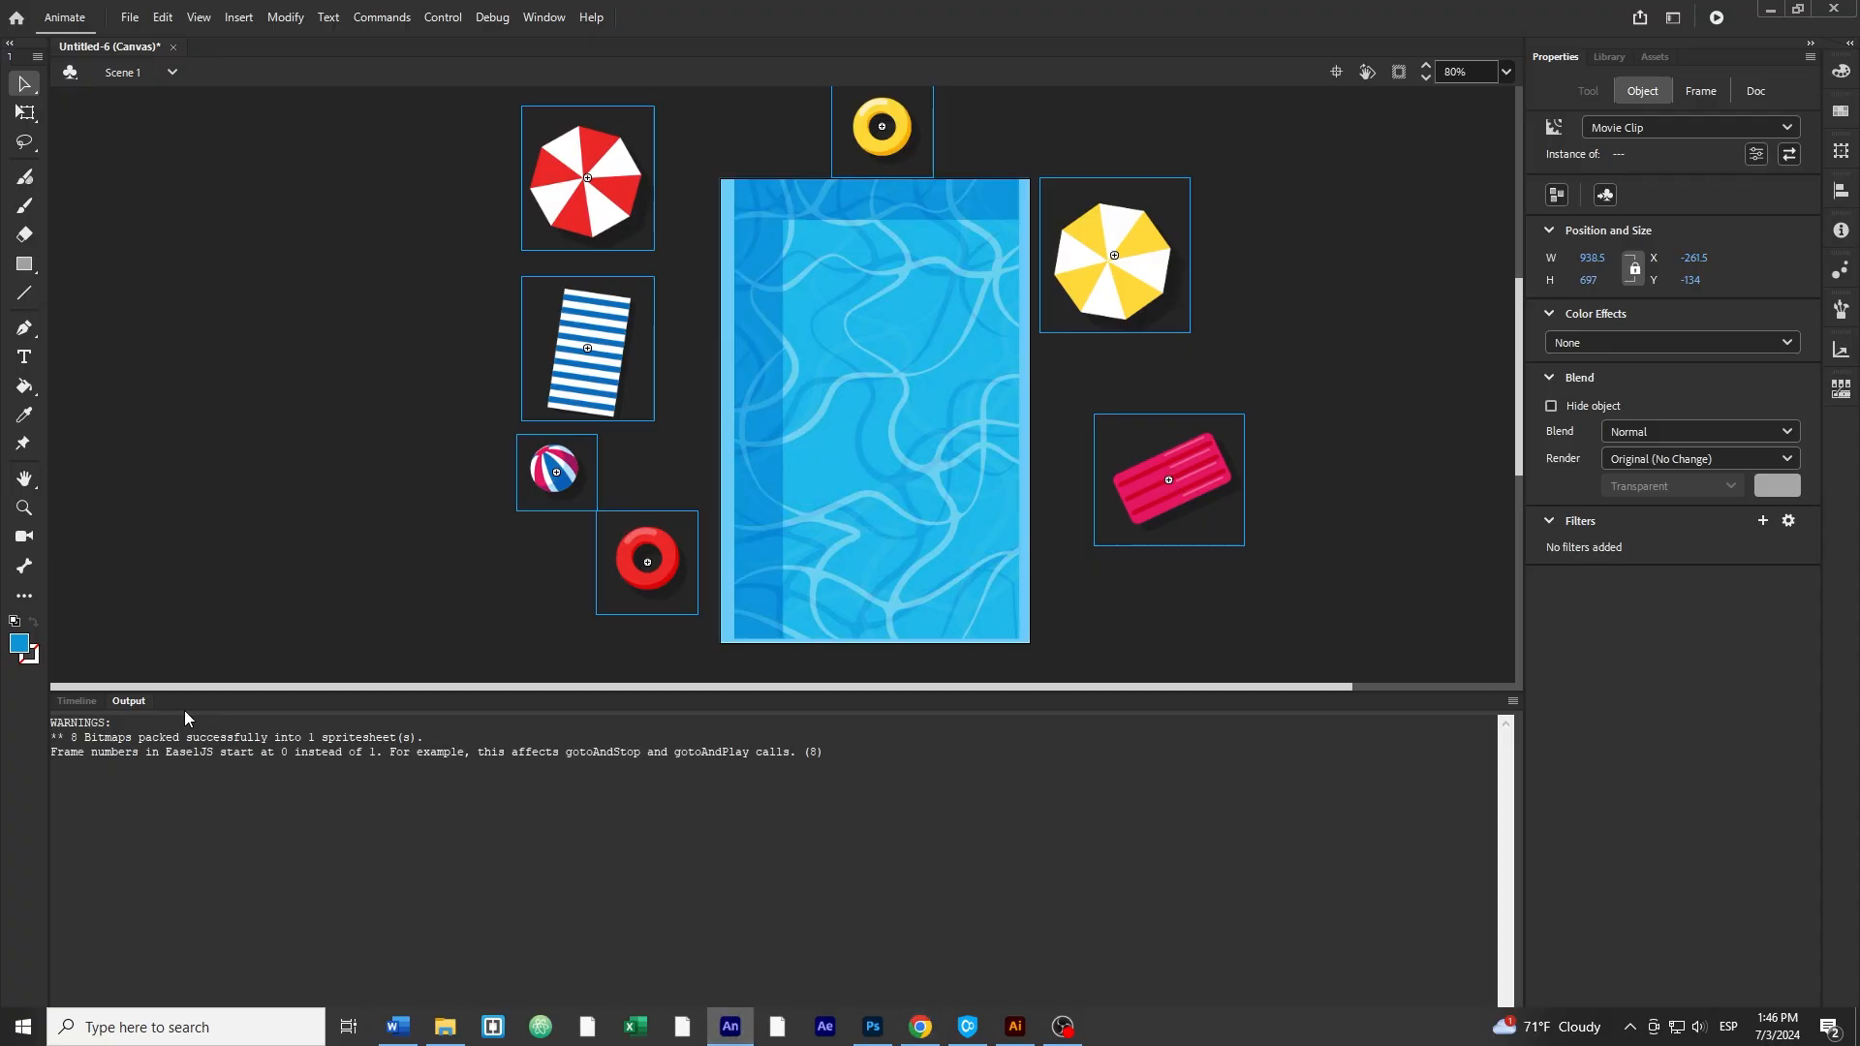
{"action": "left_click", "coordinate": [77, 700]}
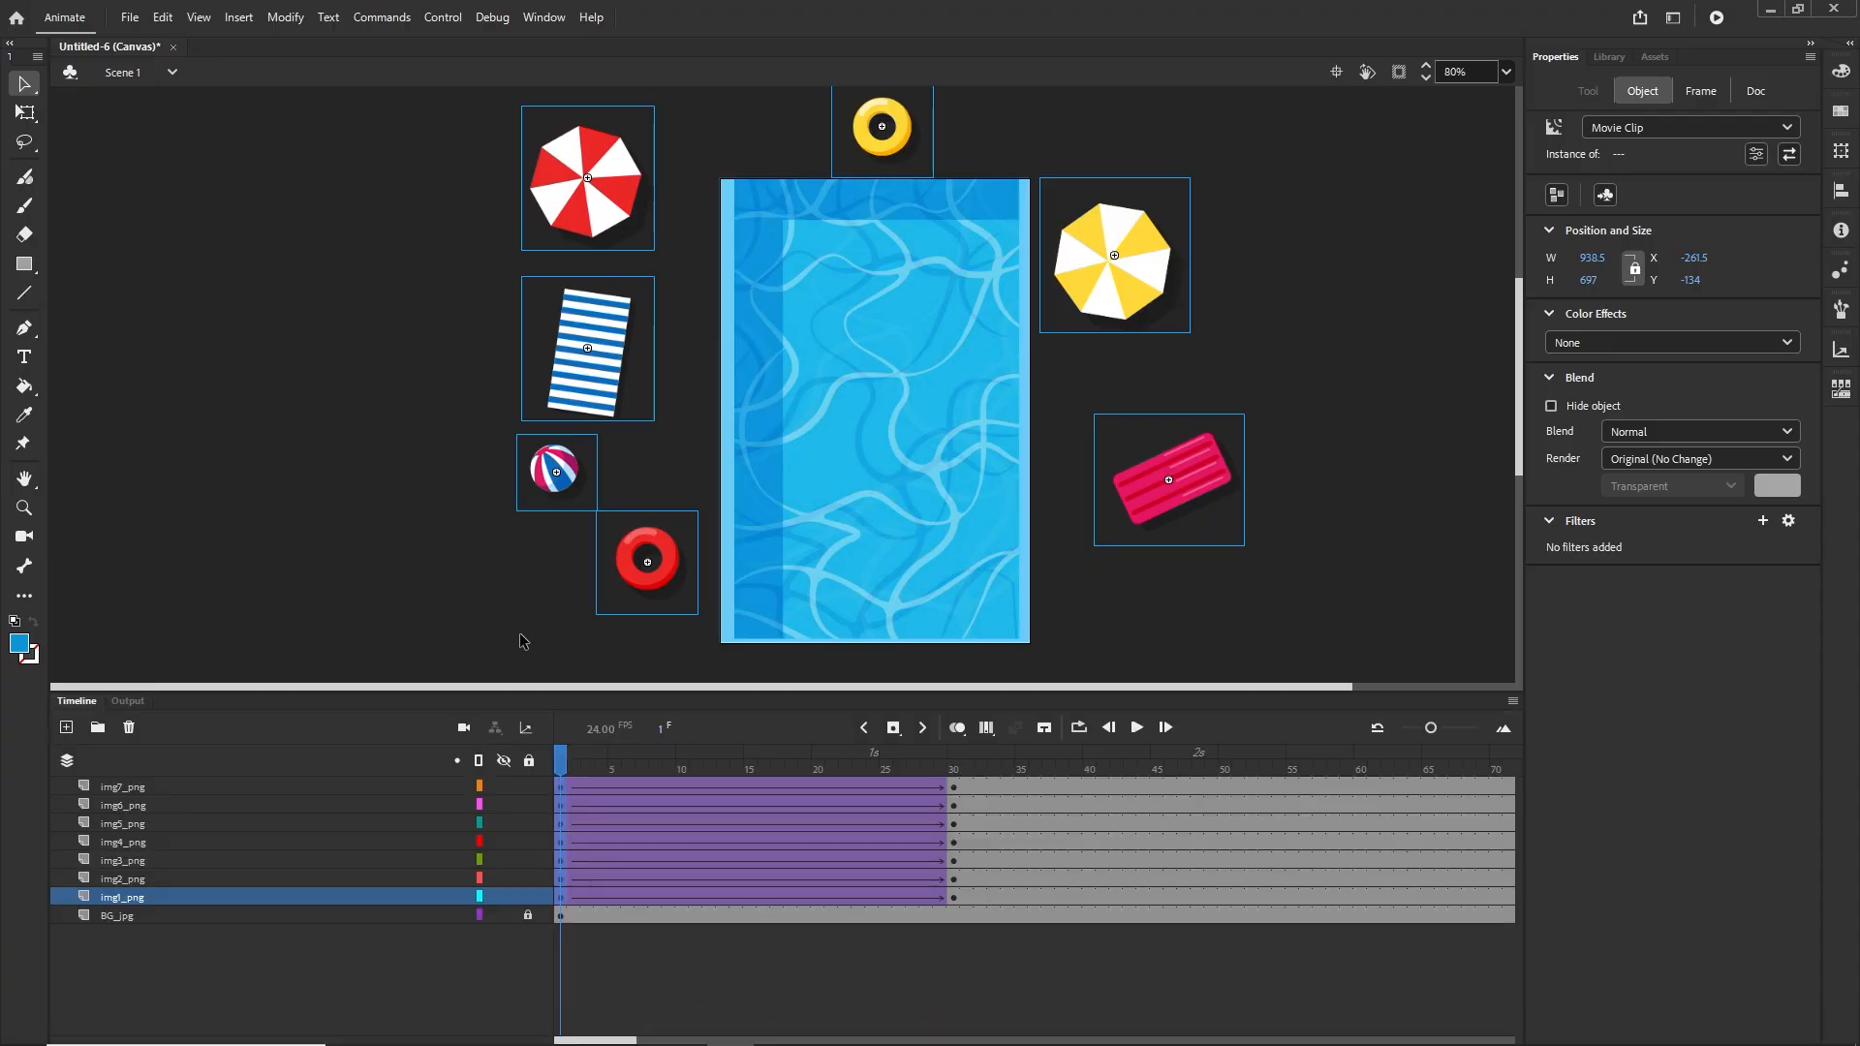
Extend the tweens of layers img1_png through img7_png by moving their end keyframes to frame 40
{"action": "left_click", "coordinate": [953, 788]}
{"action": "left_click", "coordinate": [954, 897], "text": "shift"}
{"action": "left_click_drag", "start_coordinate": [953, 897], "coordinate": [1089, 897]}
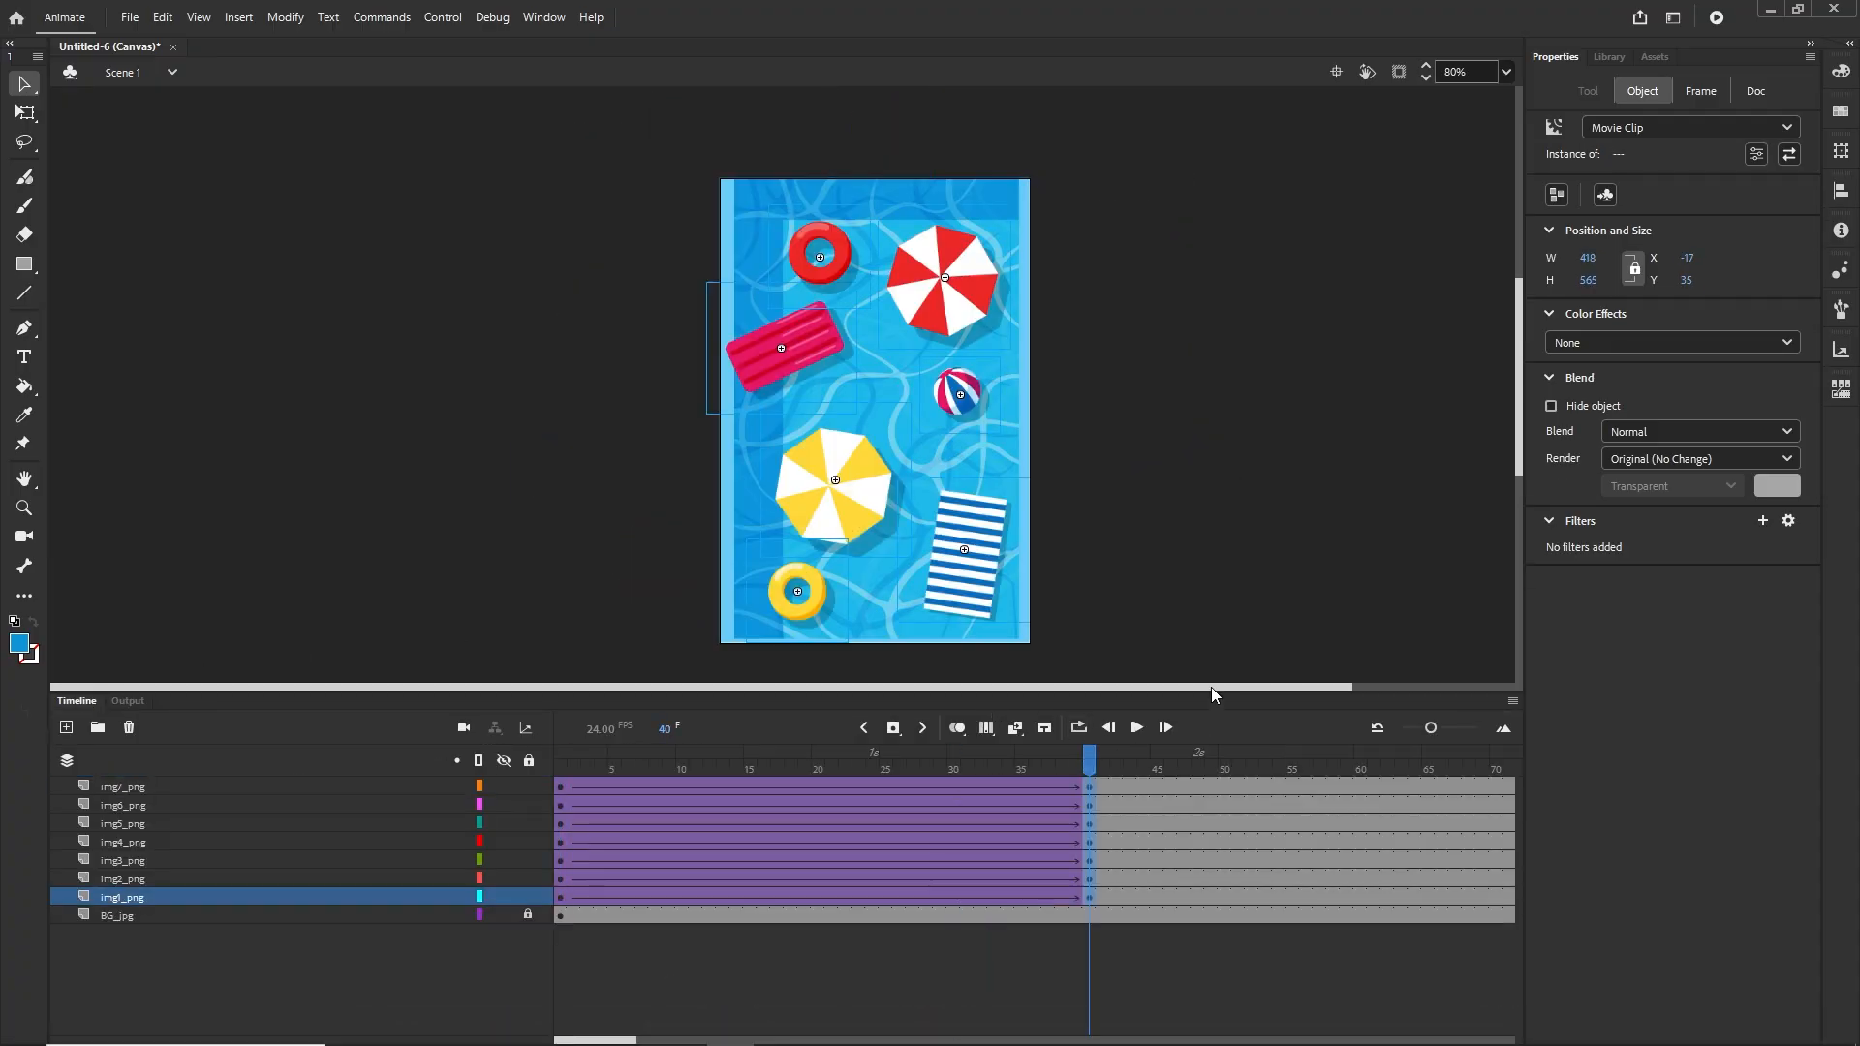
{"action": "left_click", "coordinate": [1085, 775]}
{"action": "left_click_drag", "start_coordinate": [1071, 757], "coordinate": [1089, 794]}
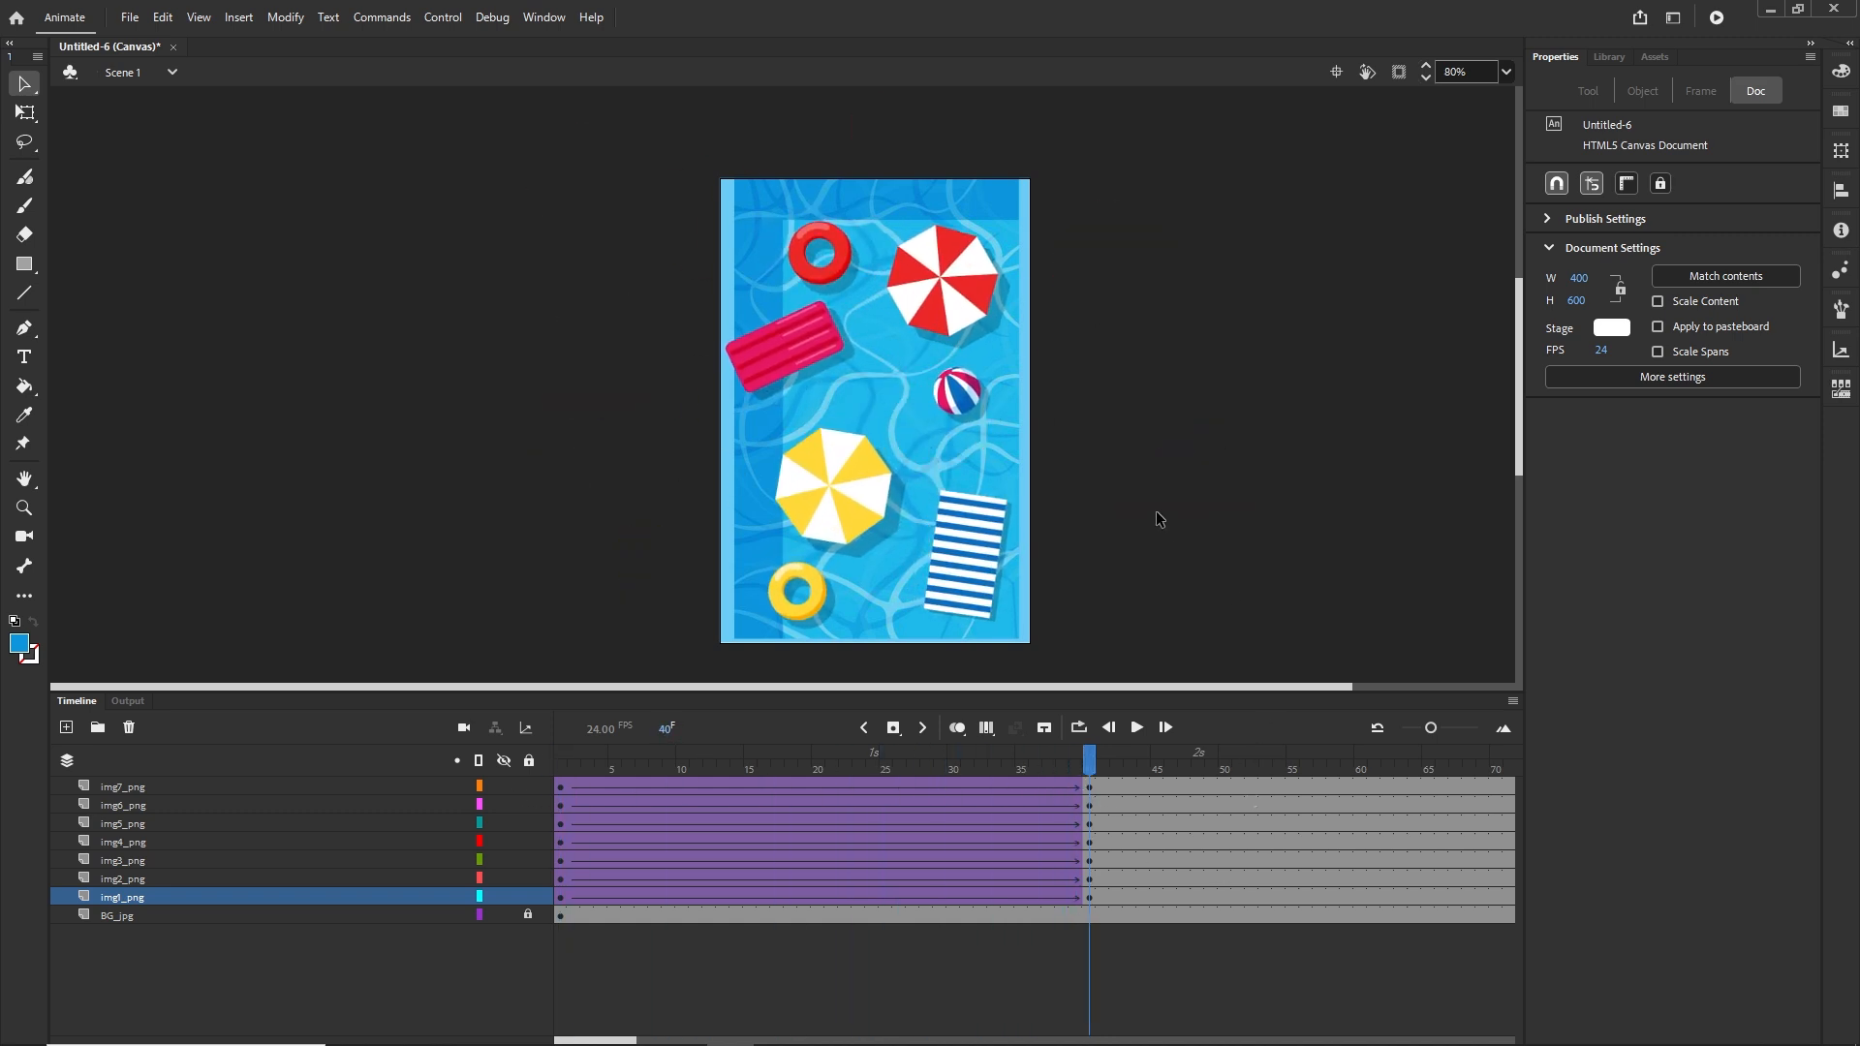
At frame 40, rotate the pink raft 90° counterclockwise and the red umbrella clockwise with Free Transform
{"action": "left_click", "coordinate": [807, 351]}
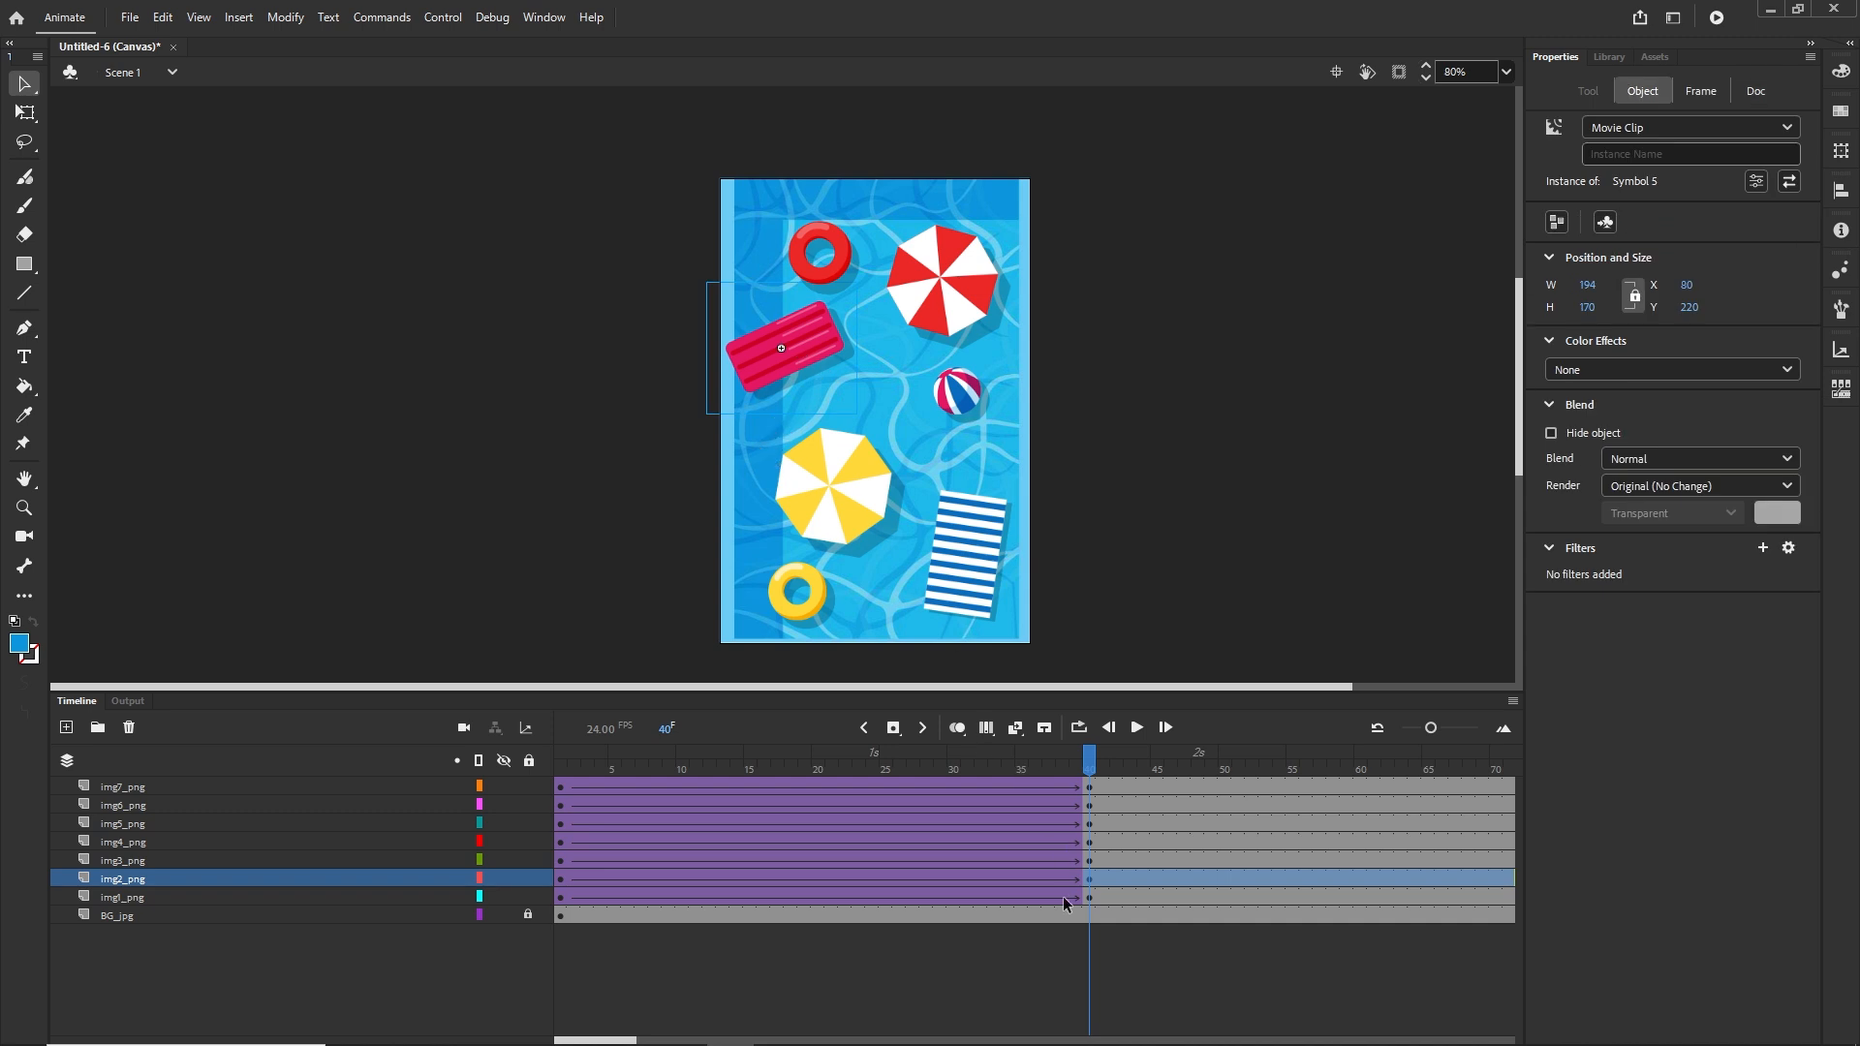
{"action": "left_click", "coordinate": [1157, 535]}
{"action": "mouse_move", "coordinate": [1090, 760]}
{"action": "left_mouse_down"}
{"action": "mouse_move", "coordinate": [529, 797]}
{"action": "mouse_move", "coordinate": [817, 765]}
{"action": "mouse_move", "coordinate": [1092, 769]}
{"action": "left_mouse_up"}
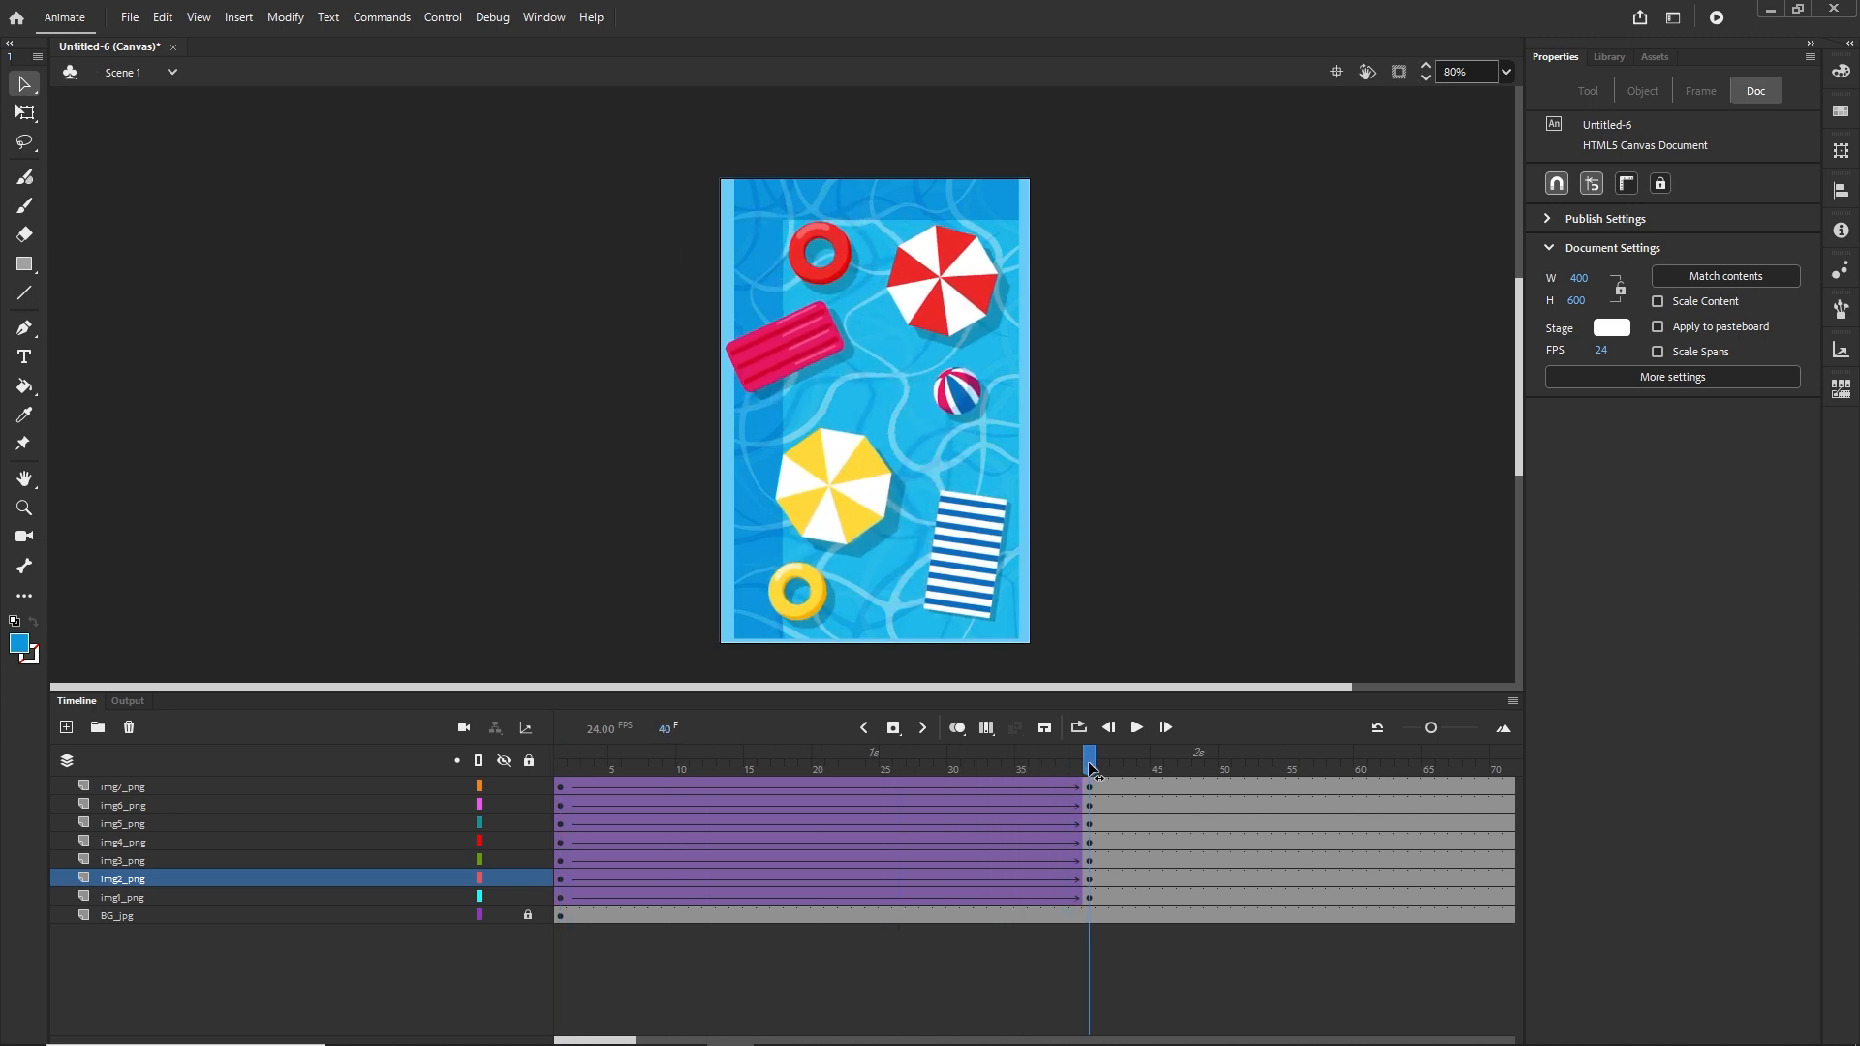
{"action": "left_click", "coordinate": [809, 360]}
{"action": "key", "text": "q"}
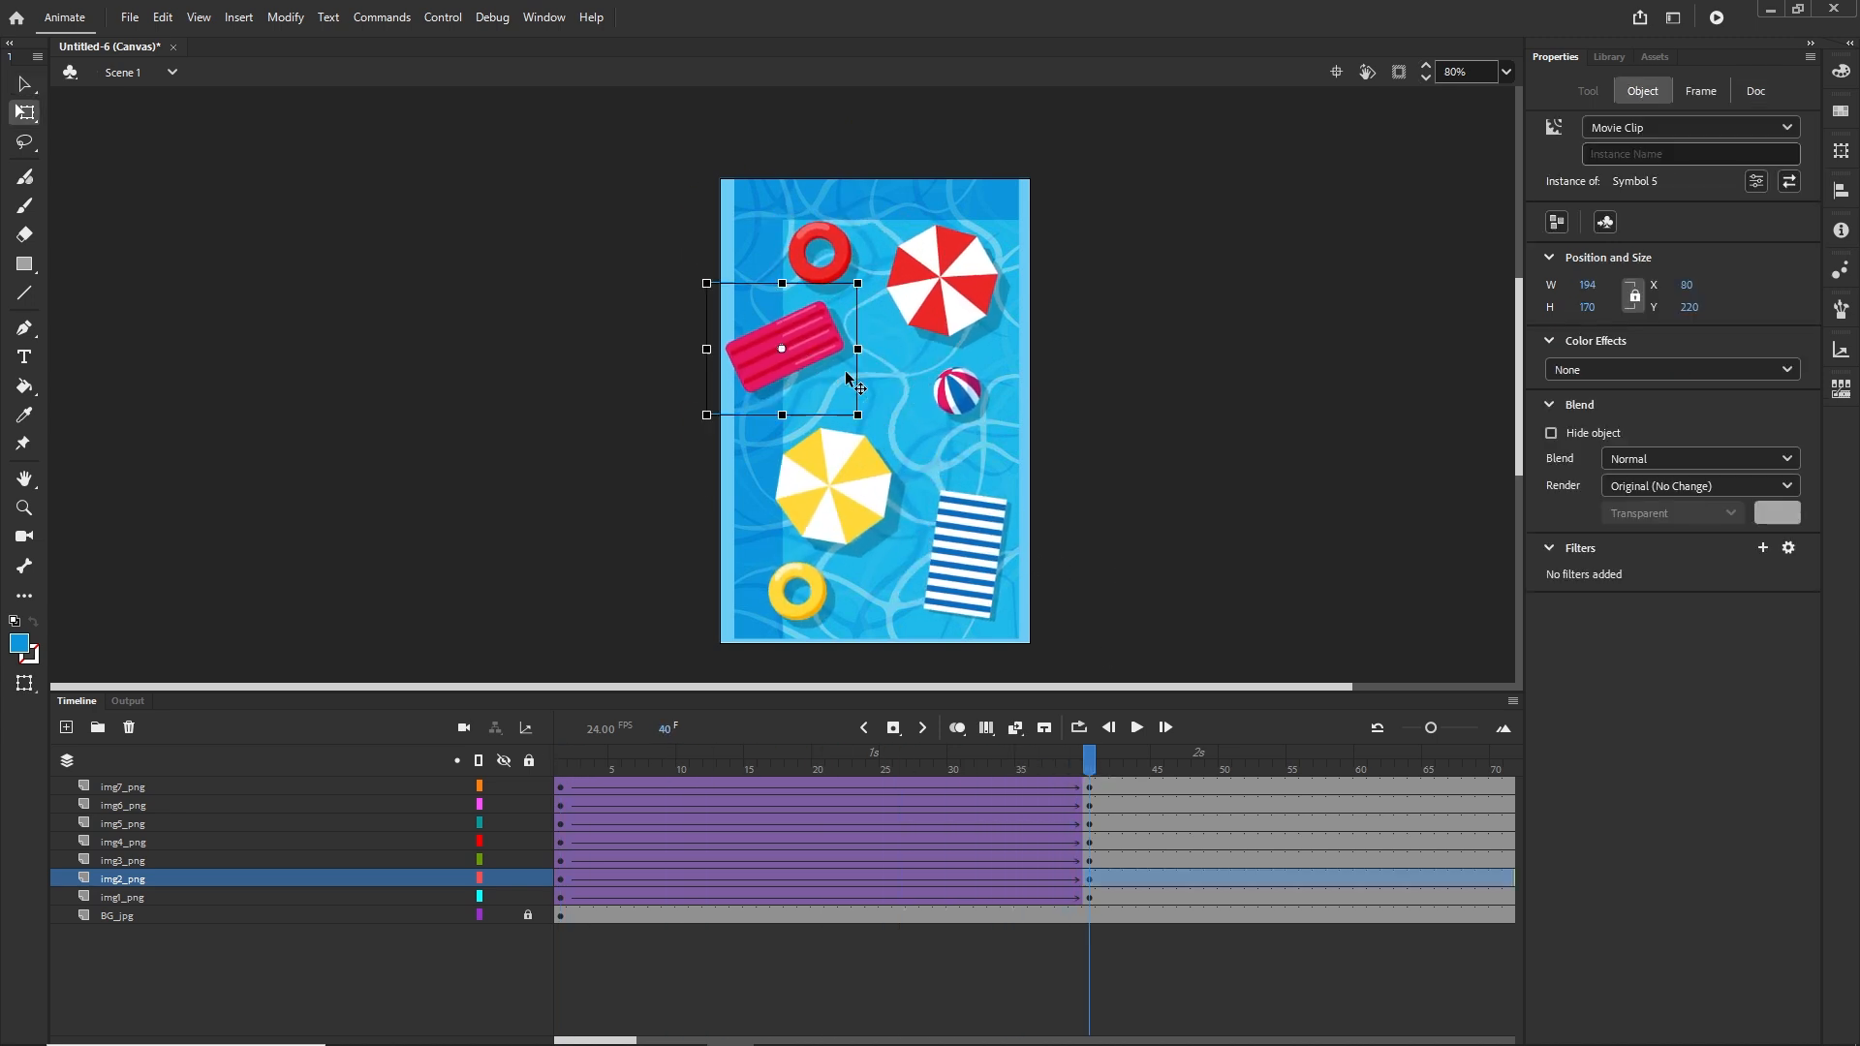
{"action": "left_click_drag", "start_coordinate": [867, 279], "coordinate": [686, 229]}
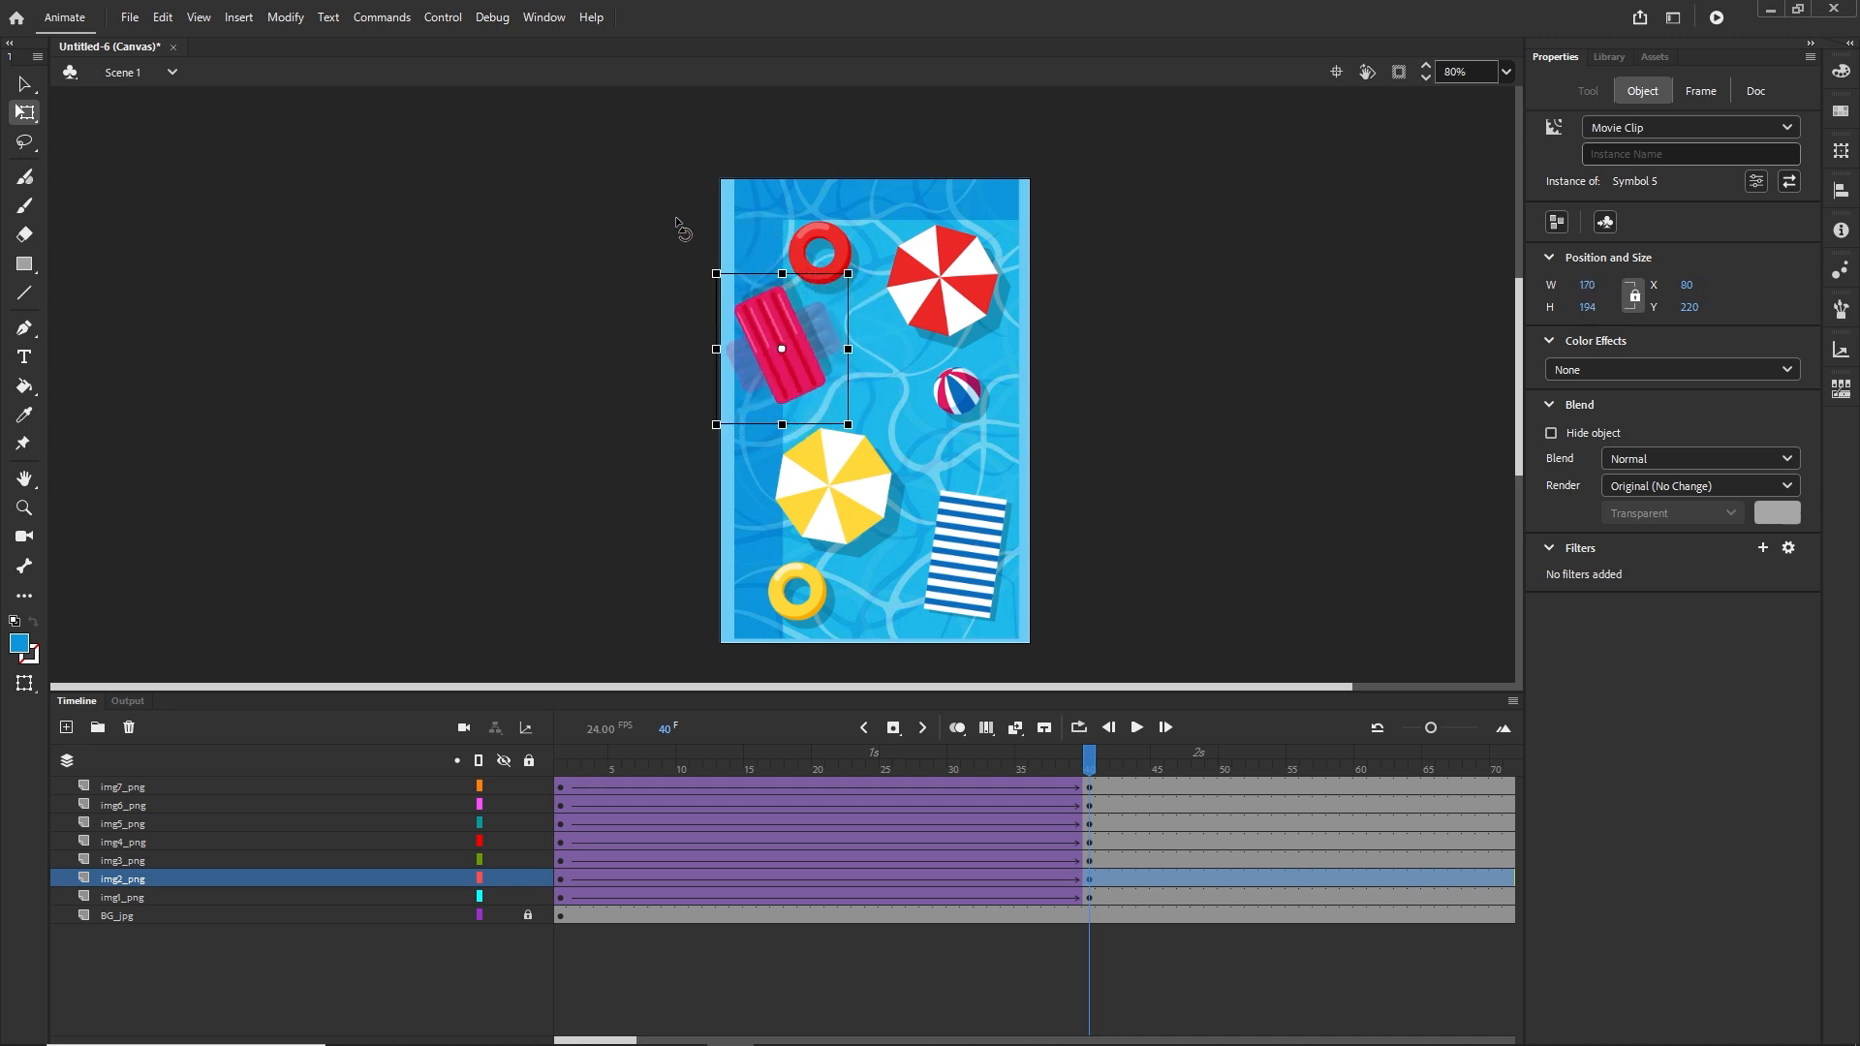
{"action": "left_click", "coordinate": [970, 310]}
{"action": "left_click_drag", "start_coordinate": [1019, 205], "coordinate": [1007, 346]}
At frame 40, rotate the red swim ring and the yellow umbrella, and turn the striped lounger to lie roughly horizontally
{"action": "left_click", "coordinate": [819, 283]}
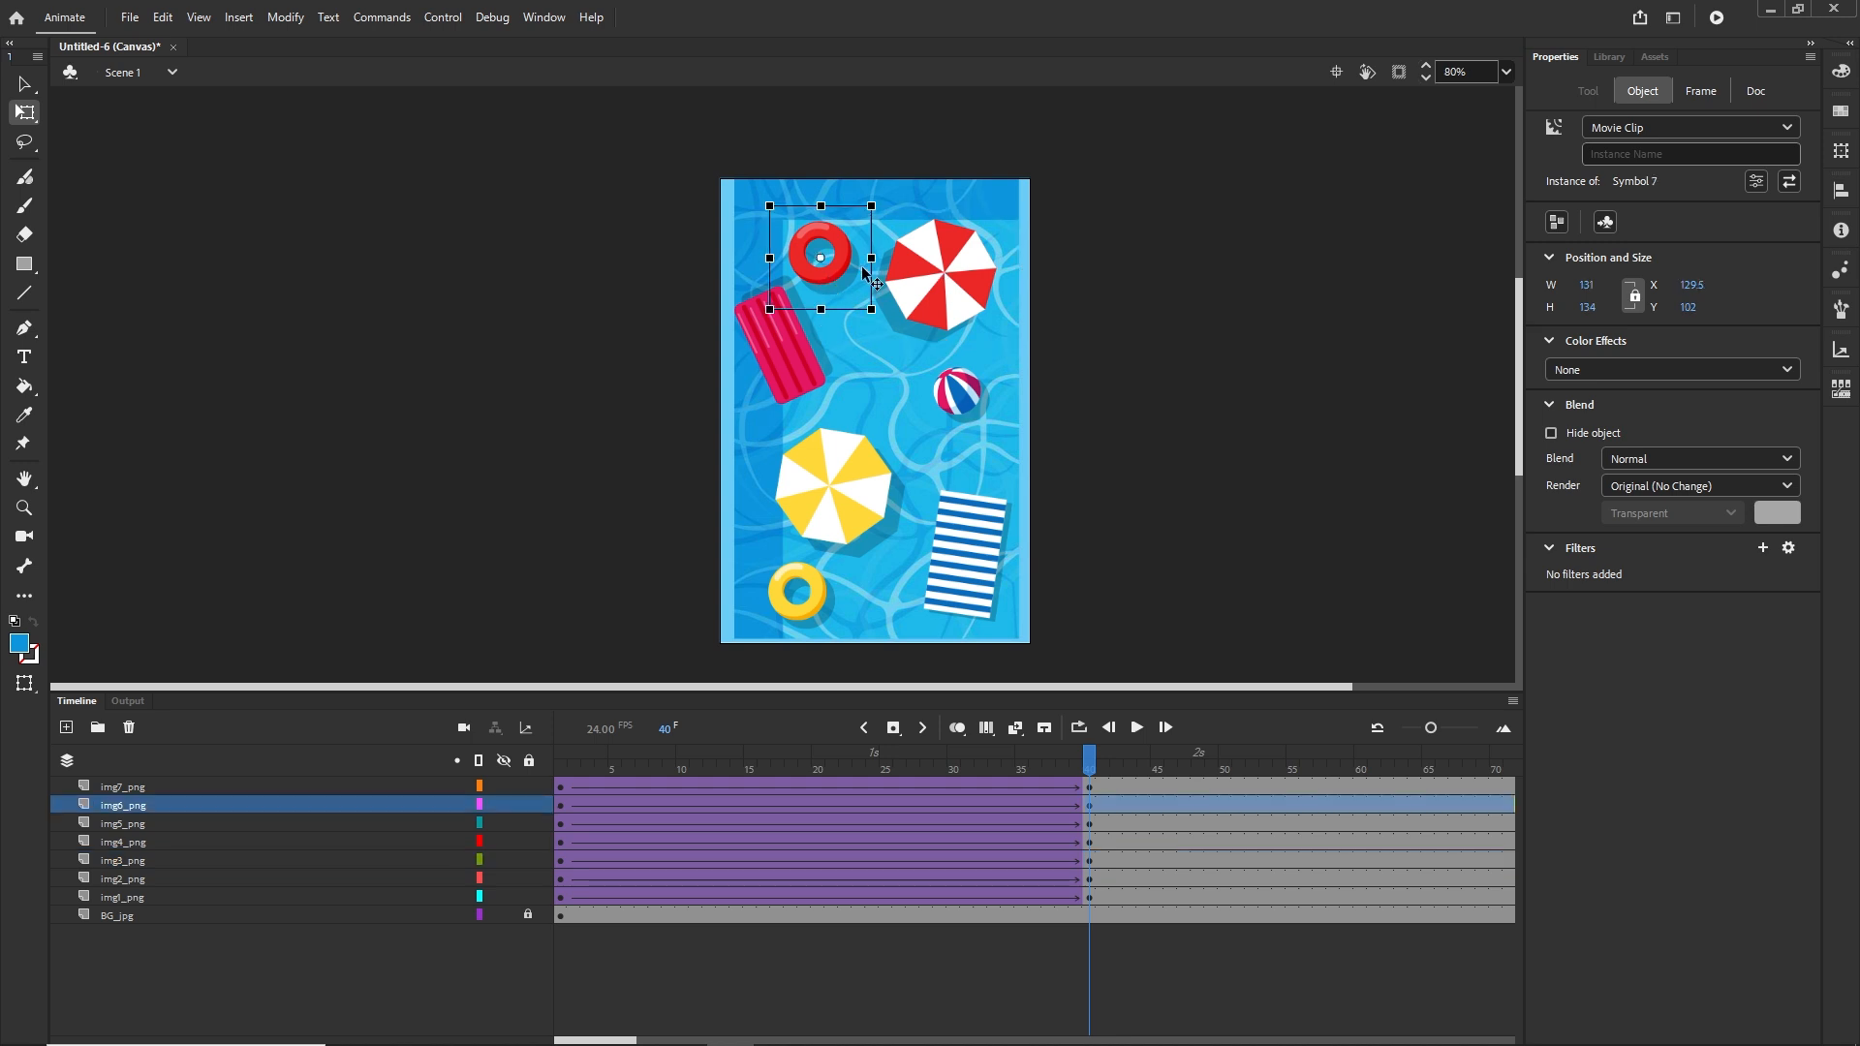
{"action": "left_click_drag", "start_coordinate": [879, 205], "coordinate": [841, 314]}
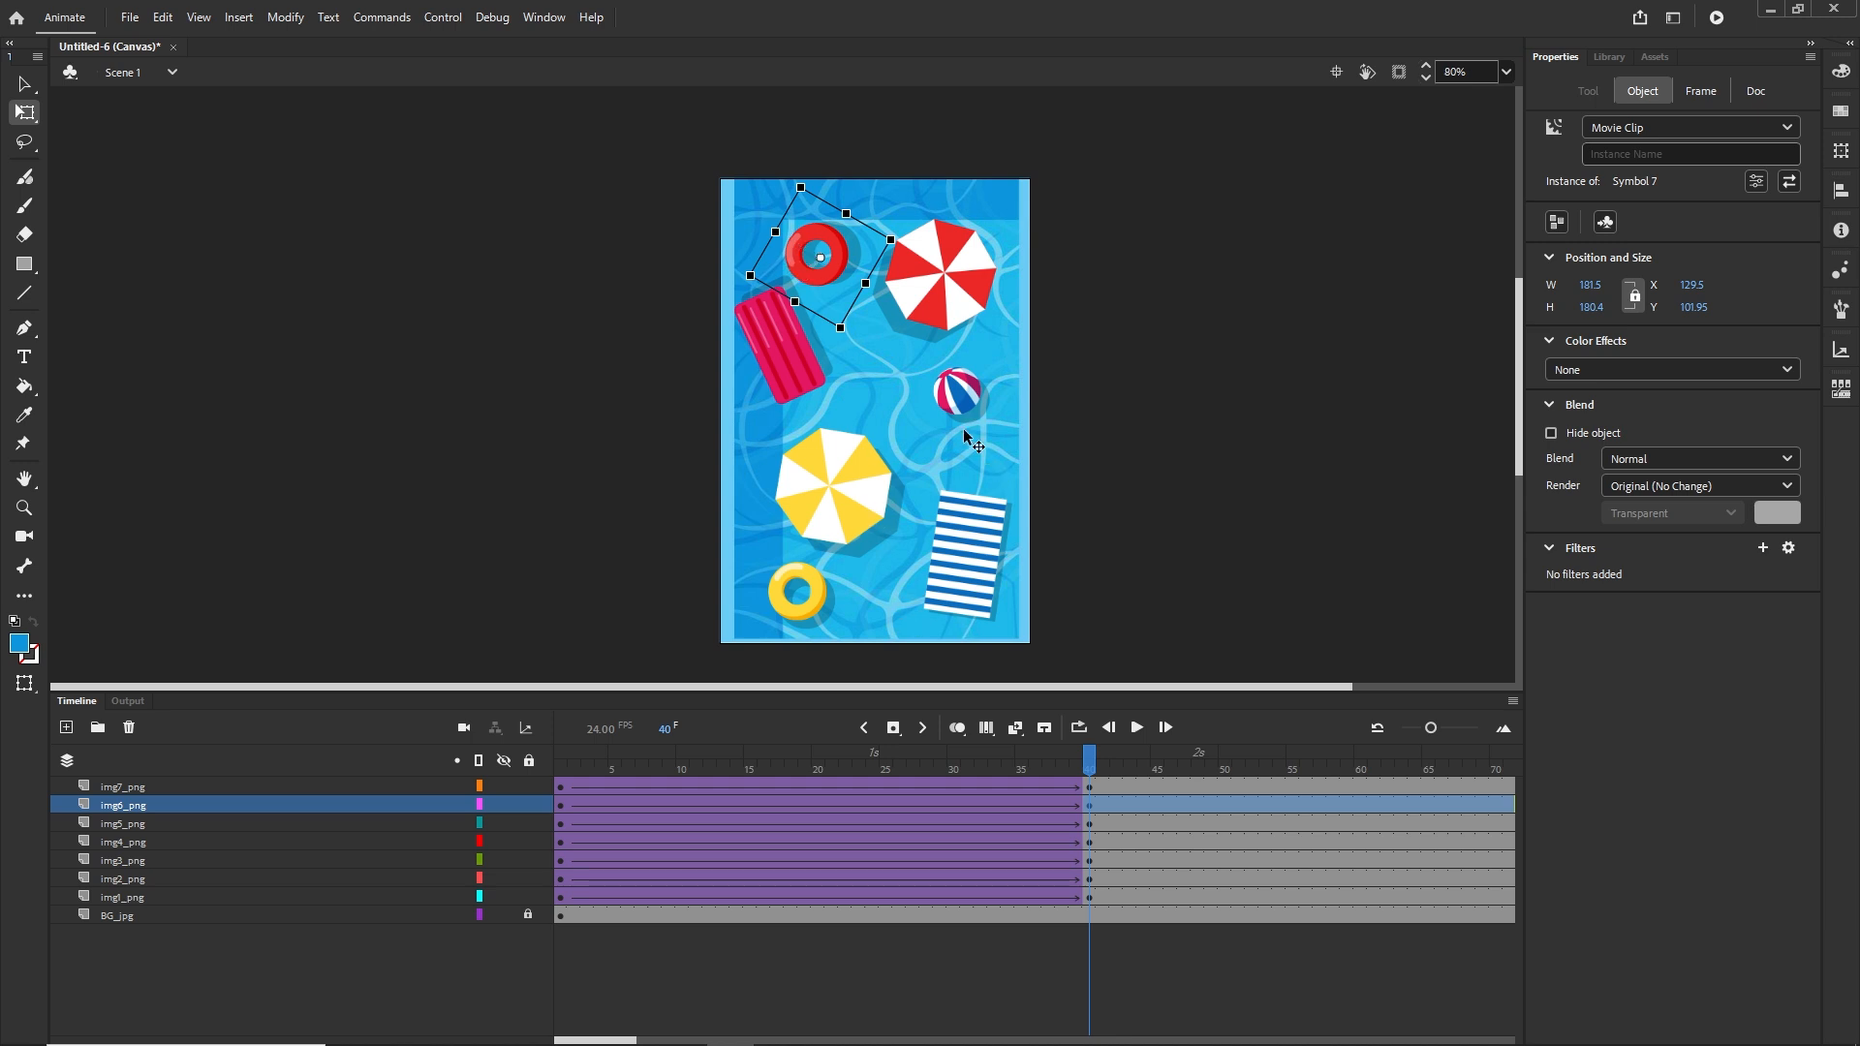
{"action": "left_click", "coordinate": [815, 501]}
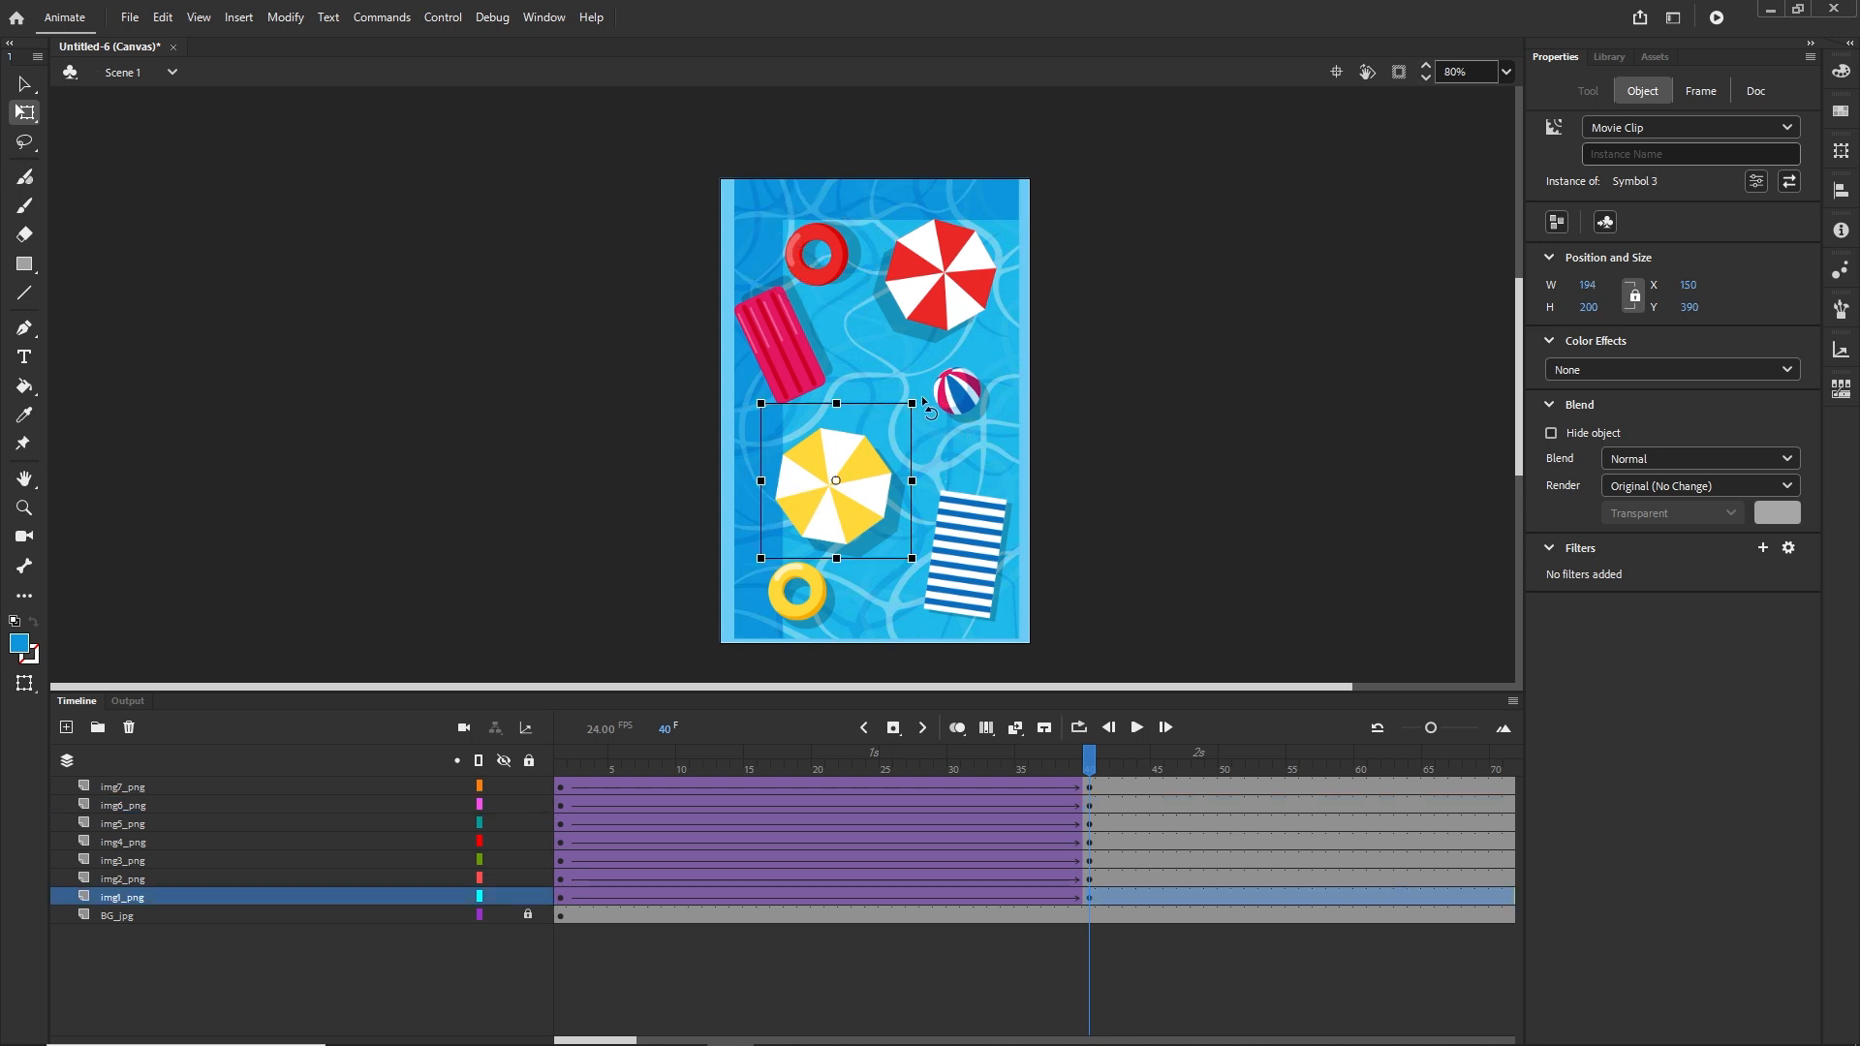
{"action": "left_click_drag", "start_coordinate": [925, 407], "coordinate": [871, 422]}
{"action": "left_click", "coordinate": [969, 567]}
{"action": "mouse_move", "coordinate": [1089, 767]}
{"action": "left_mouse_down"}
{"action": "mouse_move", "coordinate": [870, 767]}
{"action": "mouse_move", "coordinate": [562, 828]}
{"action": "mouse_move", "coordinate": [1089, 797]}
{"action": "left_mouse_up"}
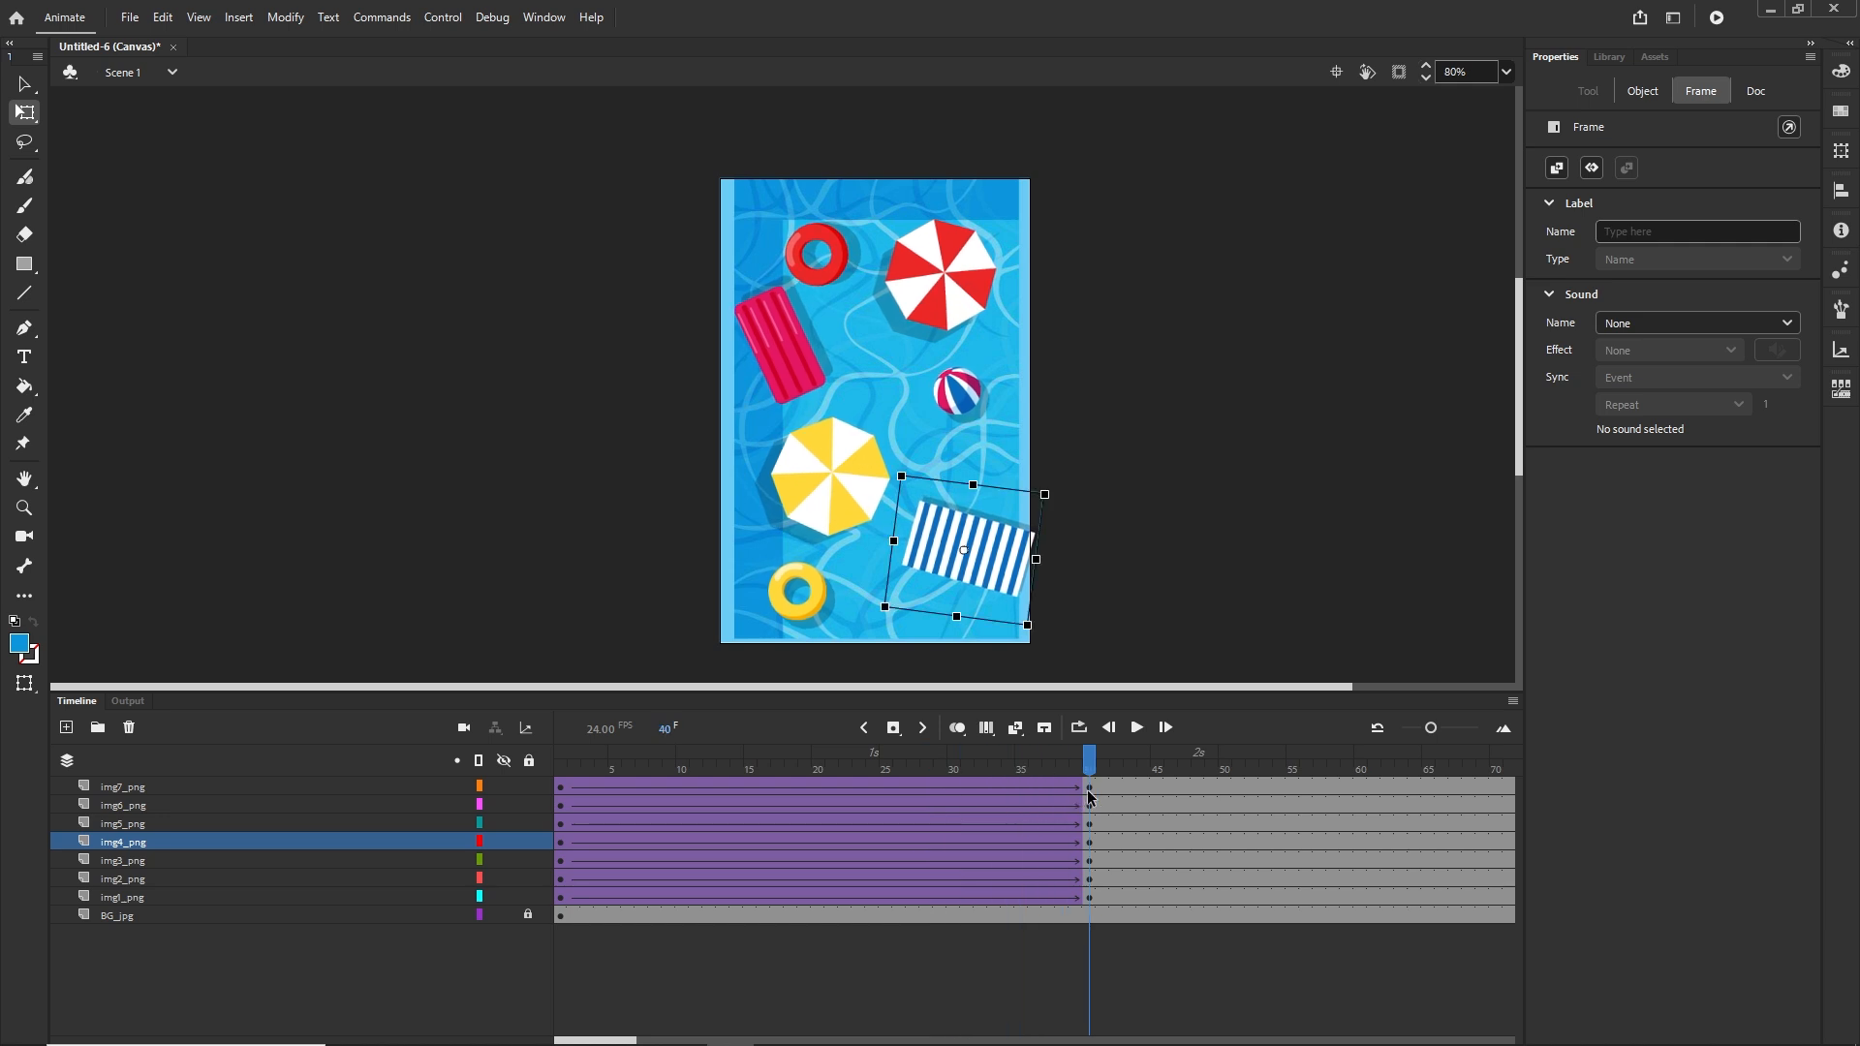
Insert keyframes at frame 56 on layers img1_png through img7_png and scrub back to that frame
{"action": "left_click", "coordinate": [858, 992]}
{"action": "left_click_drag", "start_coordinate": [631, 1041], "coordinate": [660, 1042]}
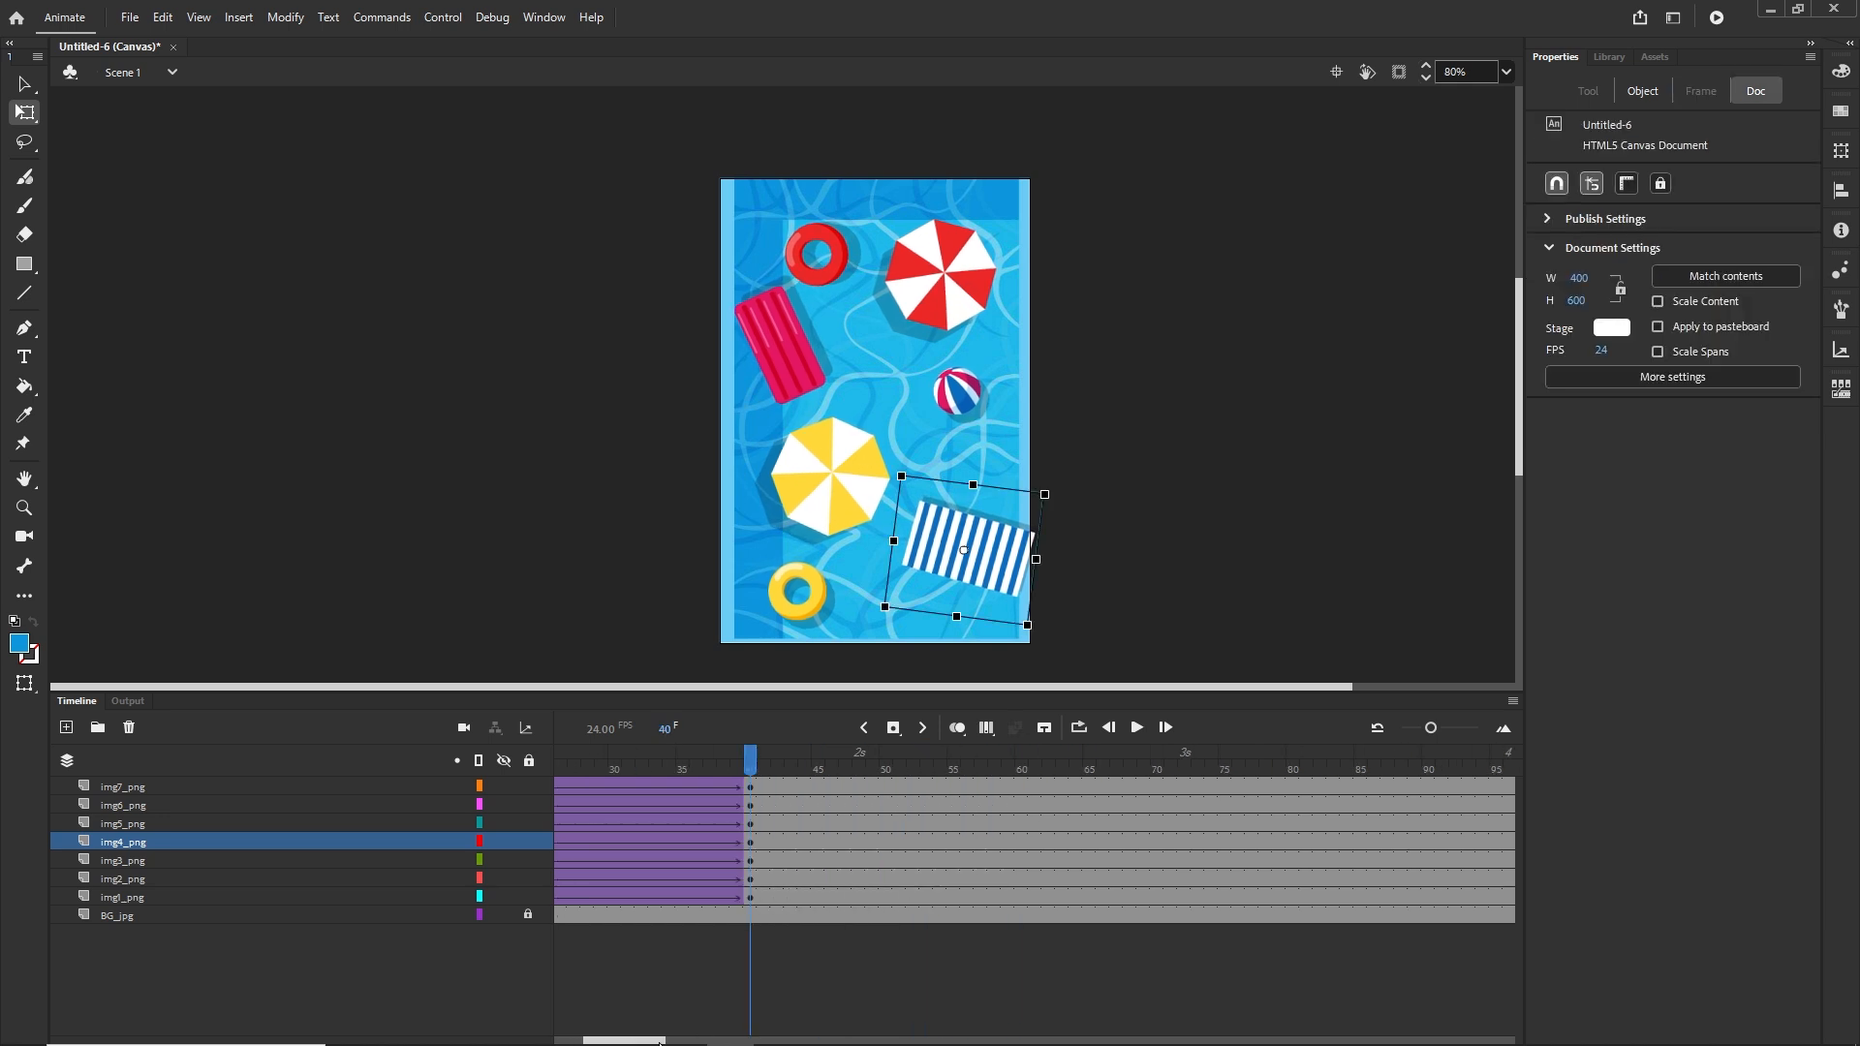
{"action": "left_click", "coordinate": [970, 893]}
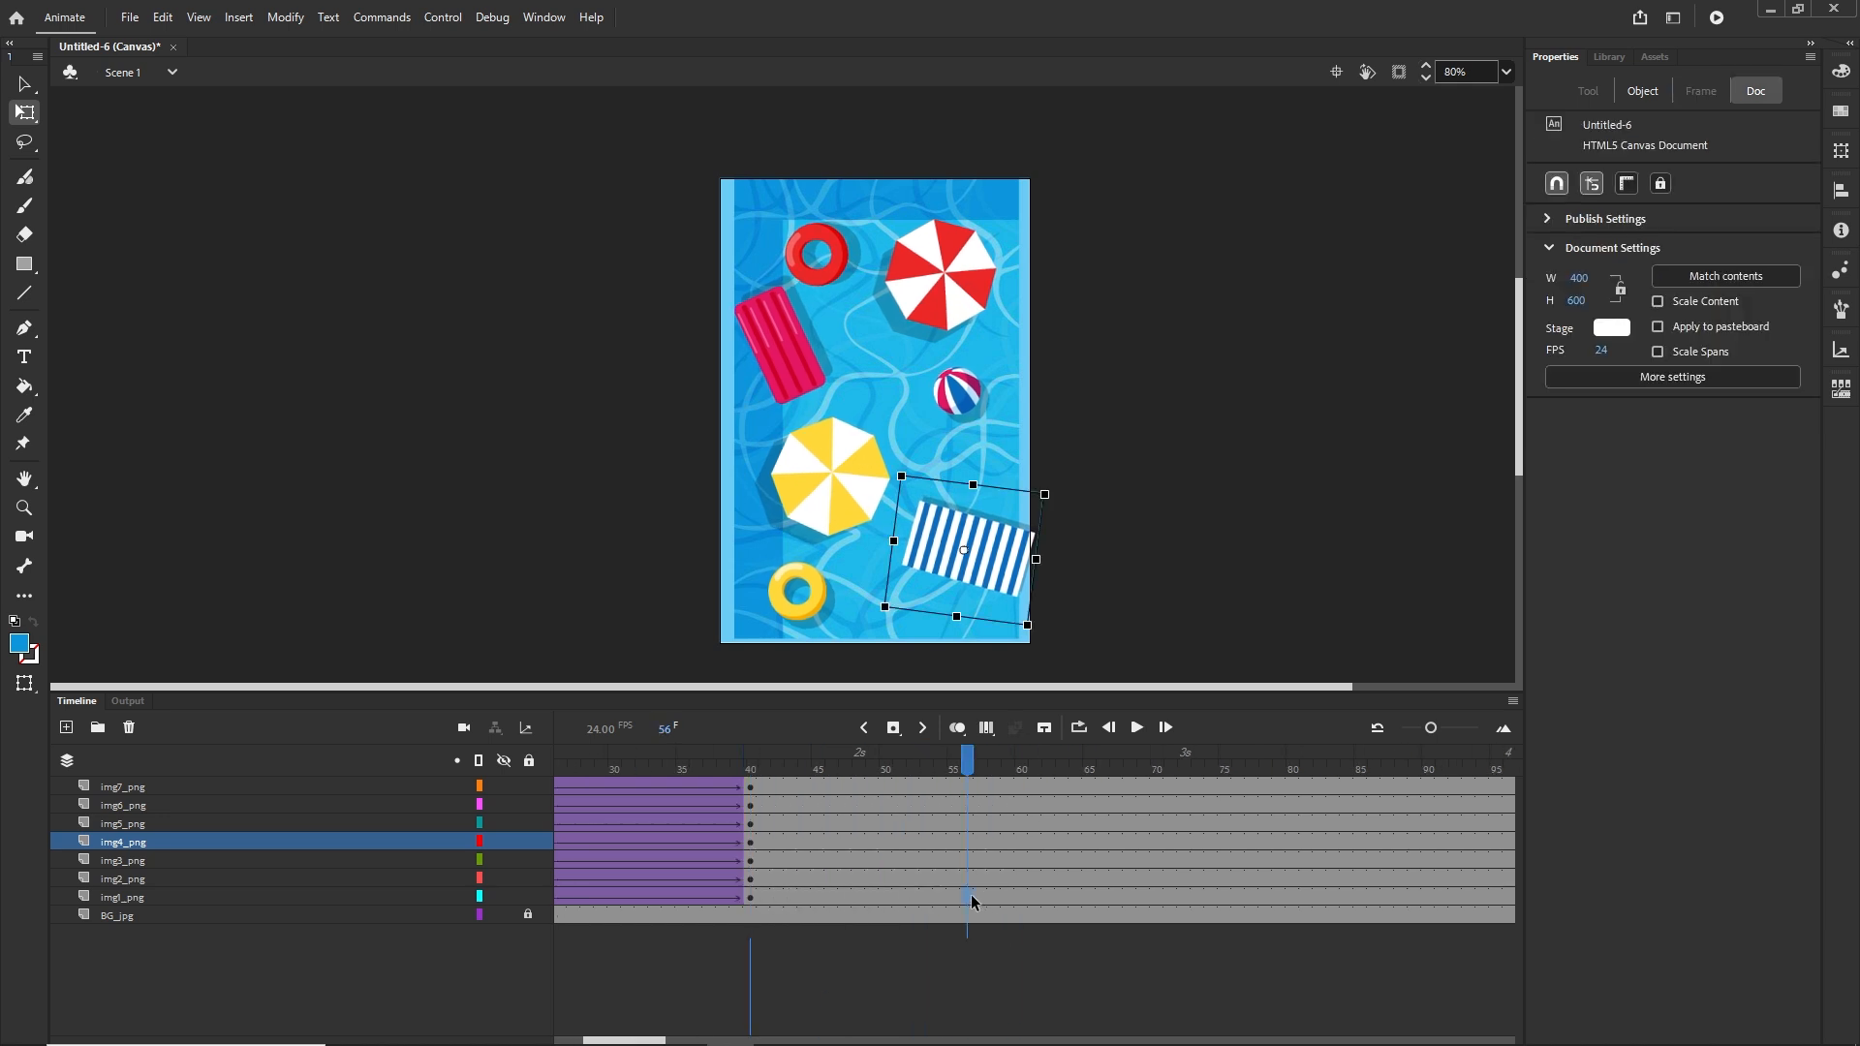
{"action": "left_click", "coordinate": [971, 783], "text": "shift"}
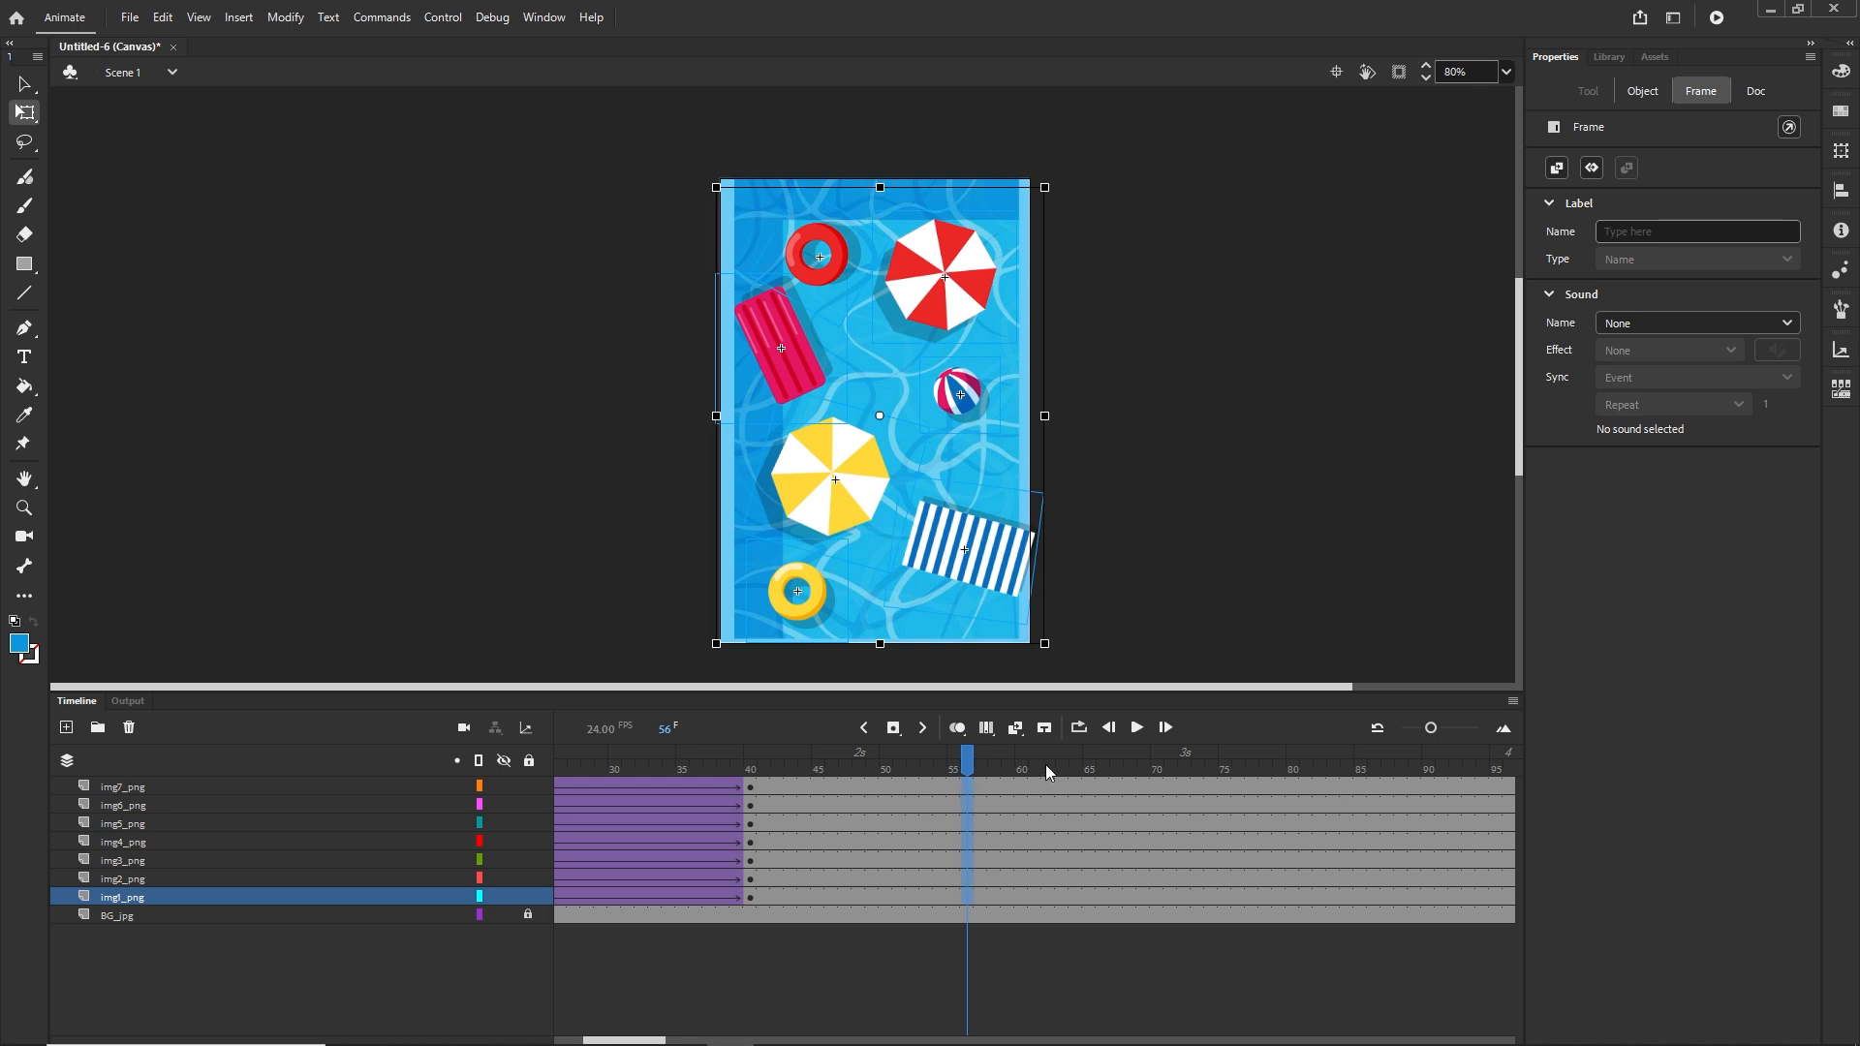
{"action": "key", "text": "F6"}
{"action": "left_click", "coordinate": [906, 765]}
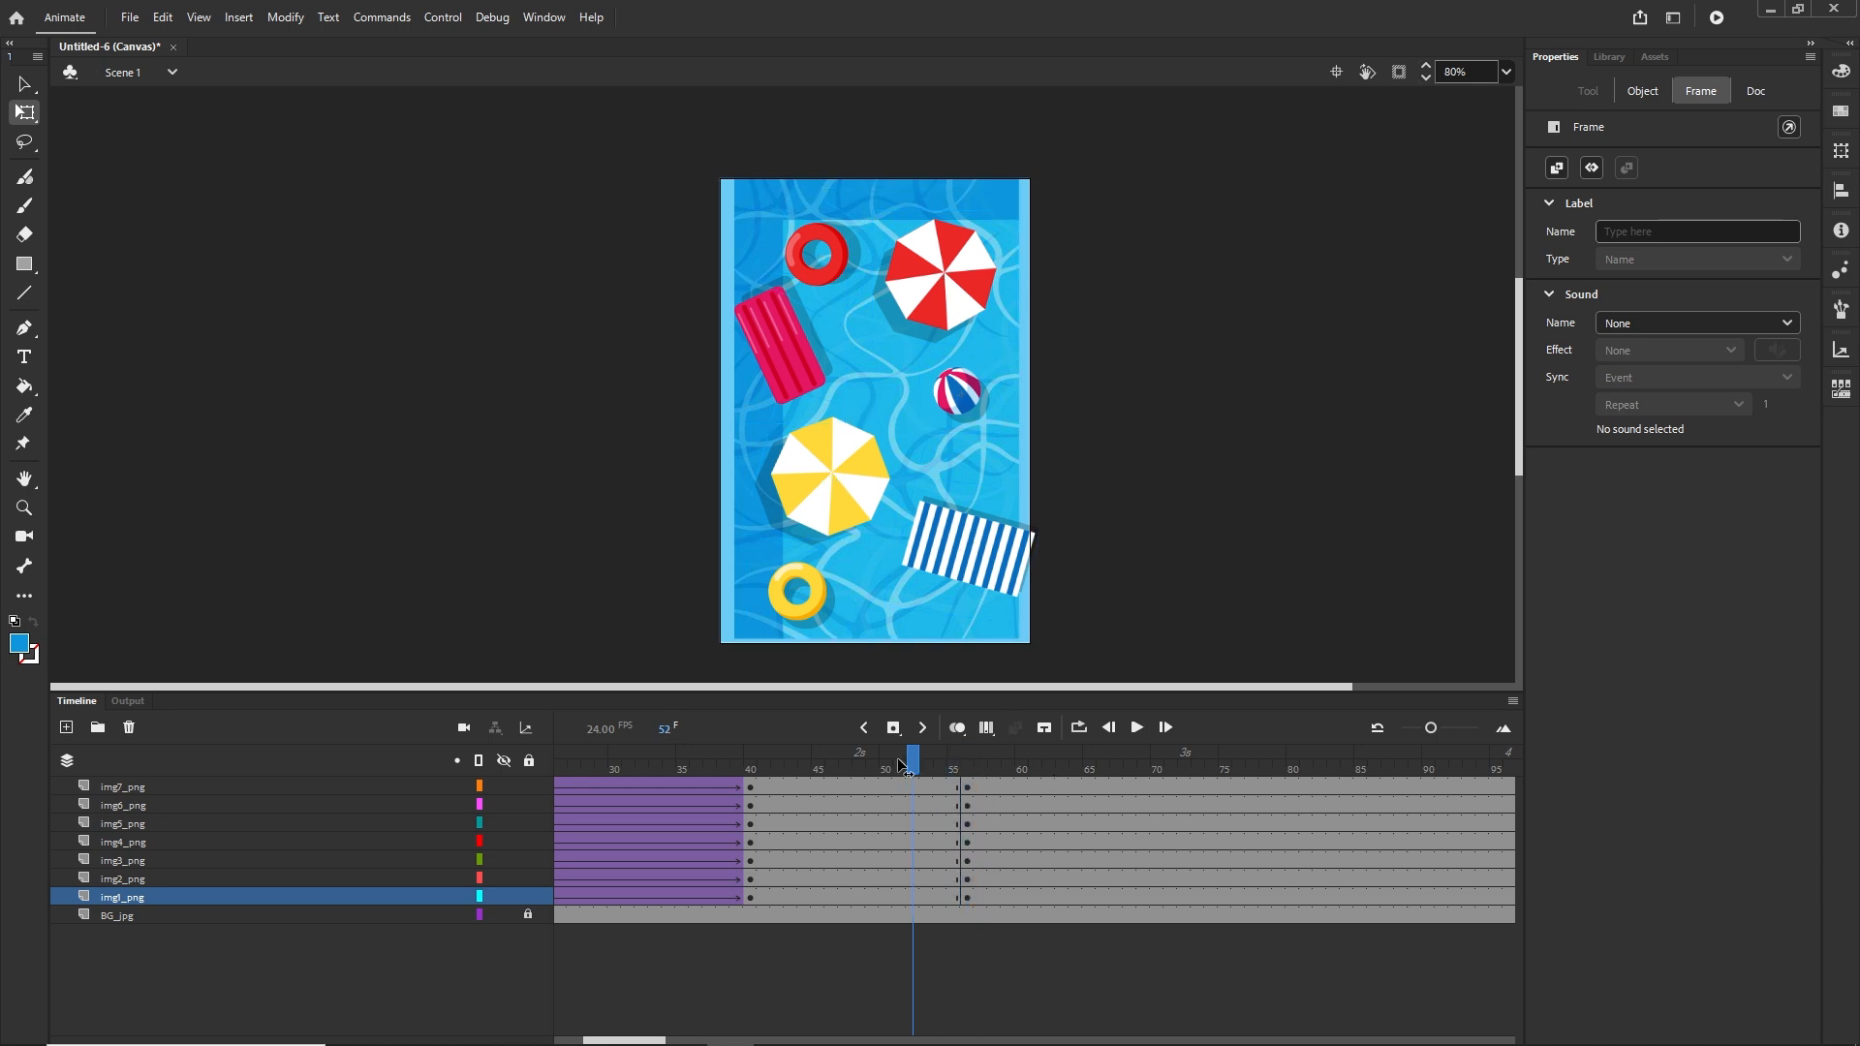
{"action": "left_click_drag", "start_coordinate": [906, 766], "coordinate": [966, 775]}
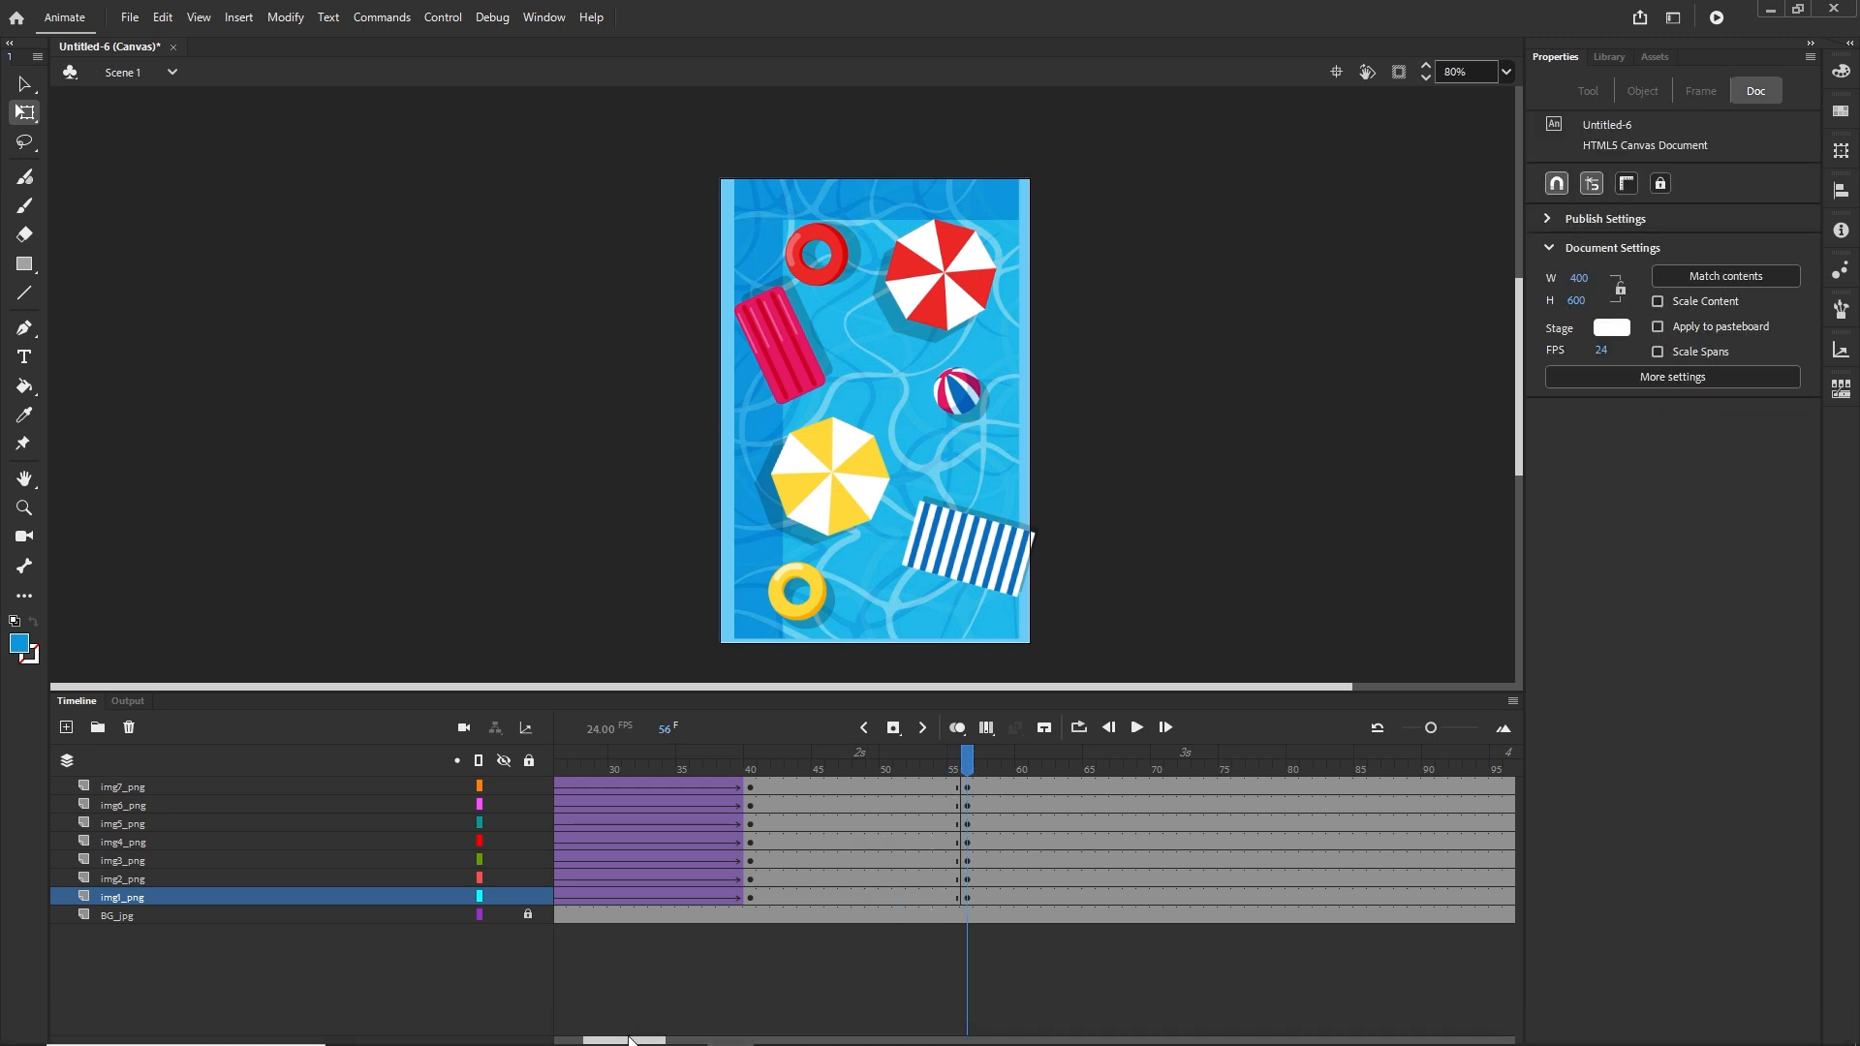
Insert keyframes at frame 96 on layers img1_png through img7_png and clear the selection
{"action": "left_click_drag", "start_coordinate": [631, 1042], "coordinate": [656, 1041]}
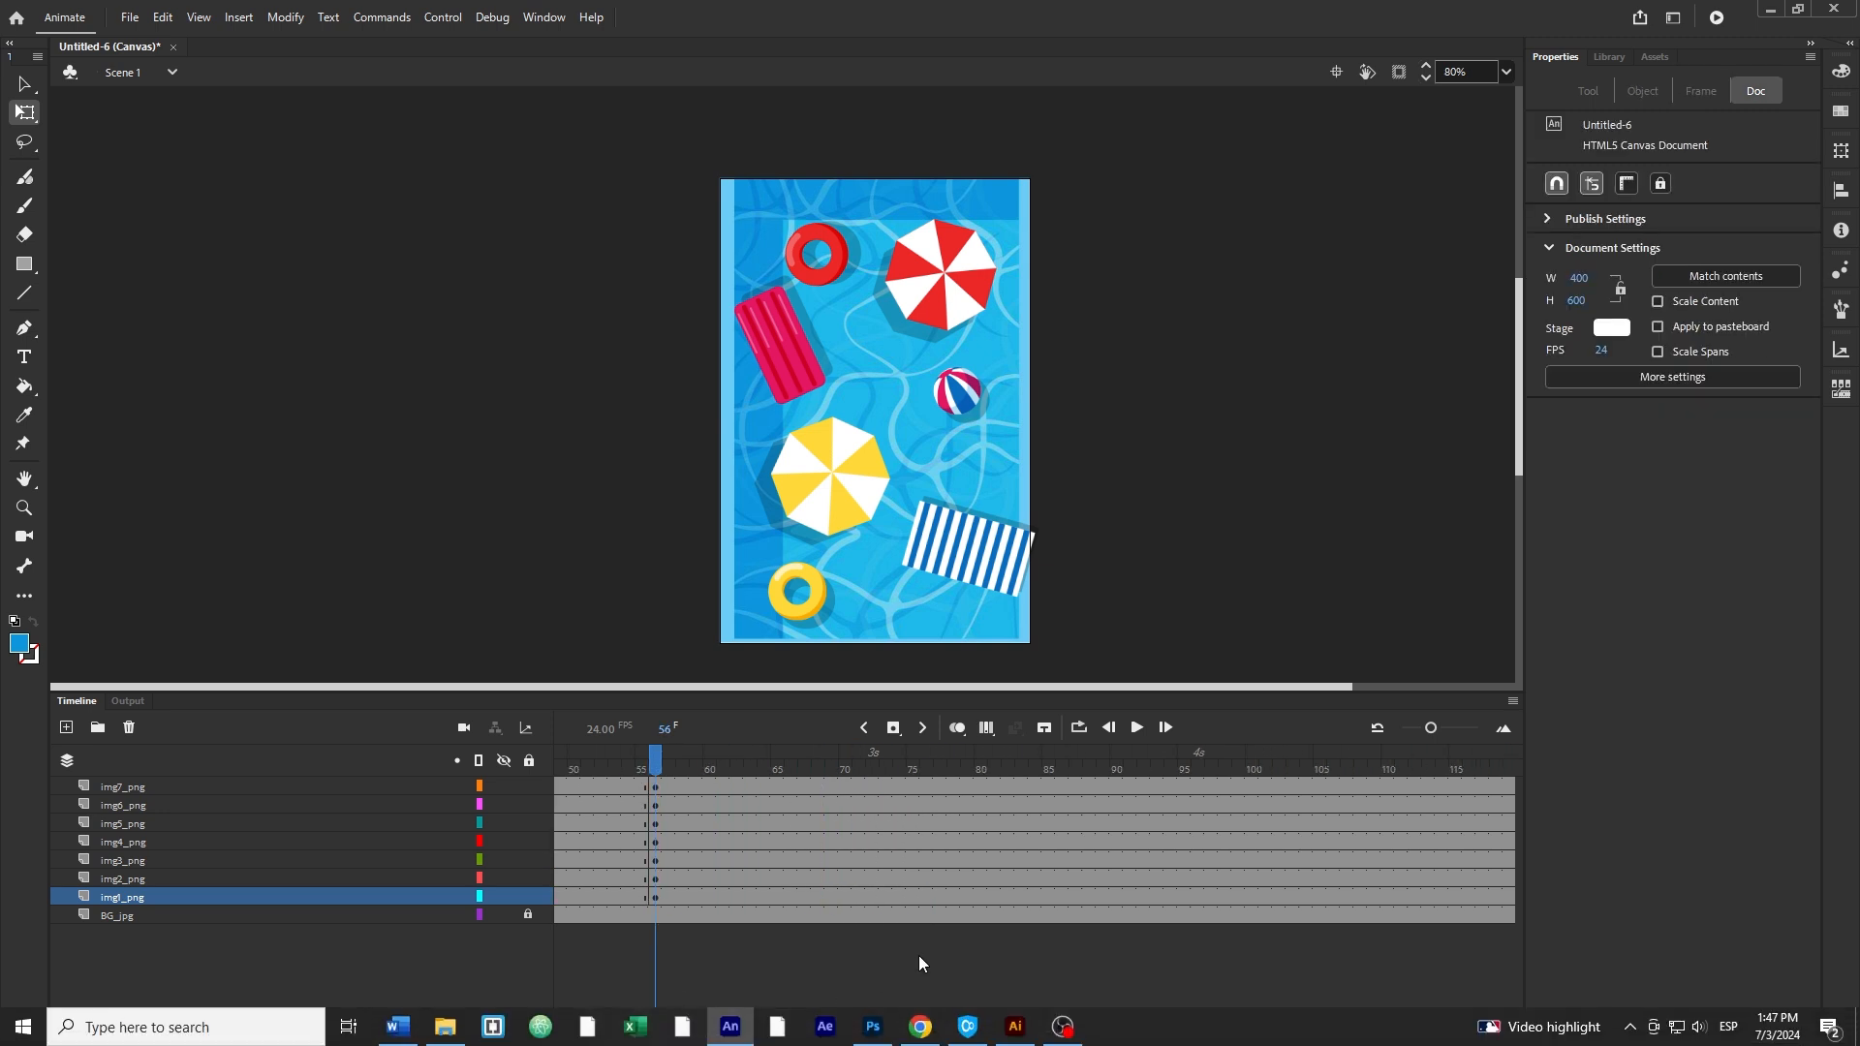
{"action": "left_click", "coordinate": [1199, 892]}
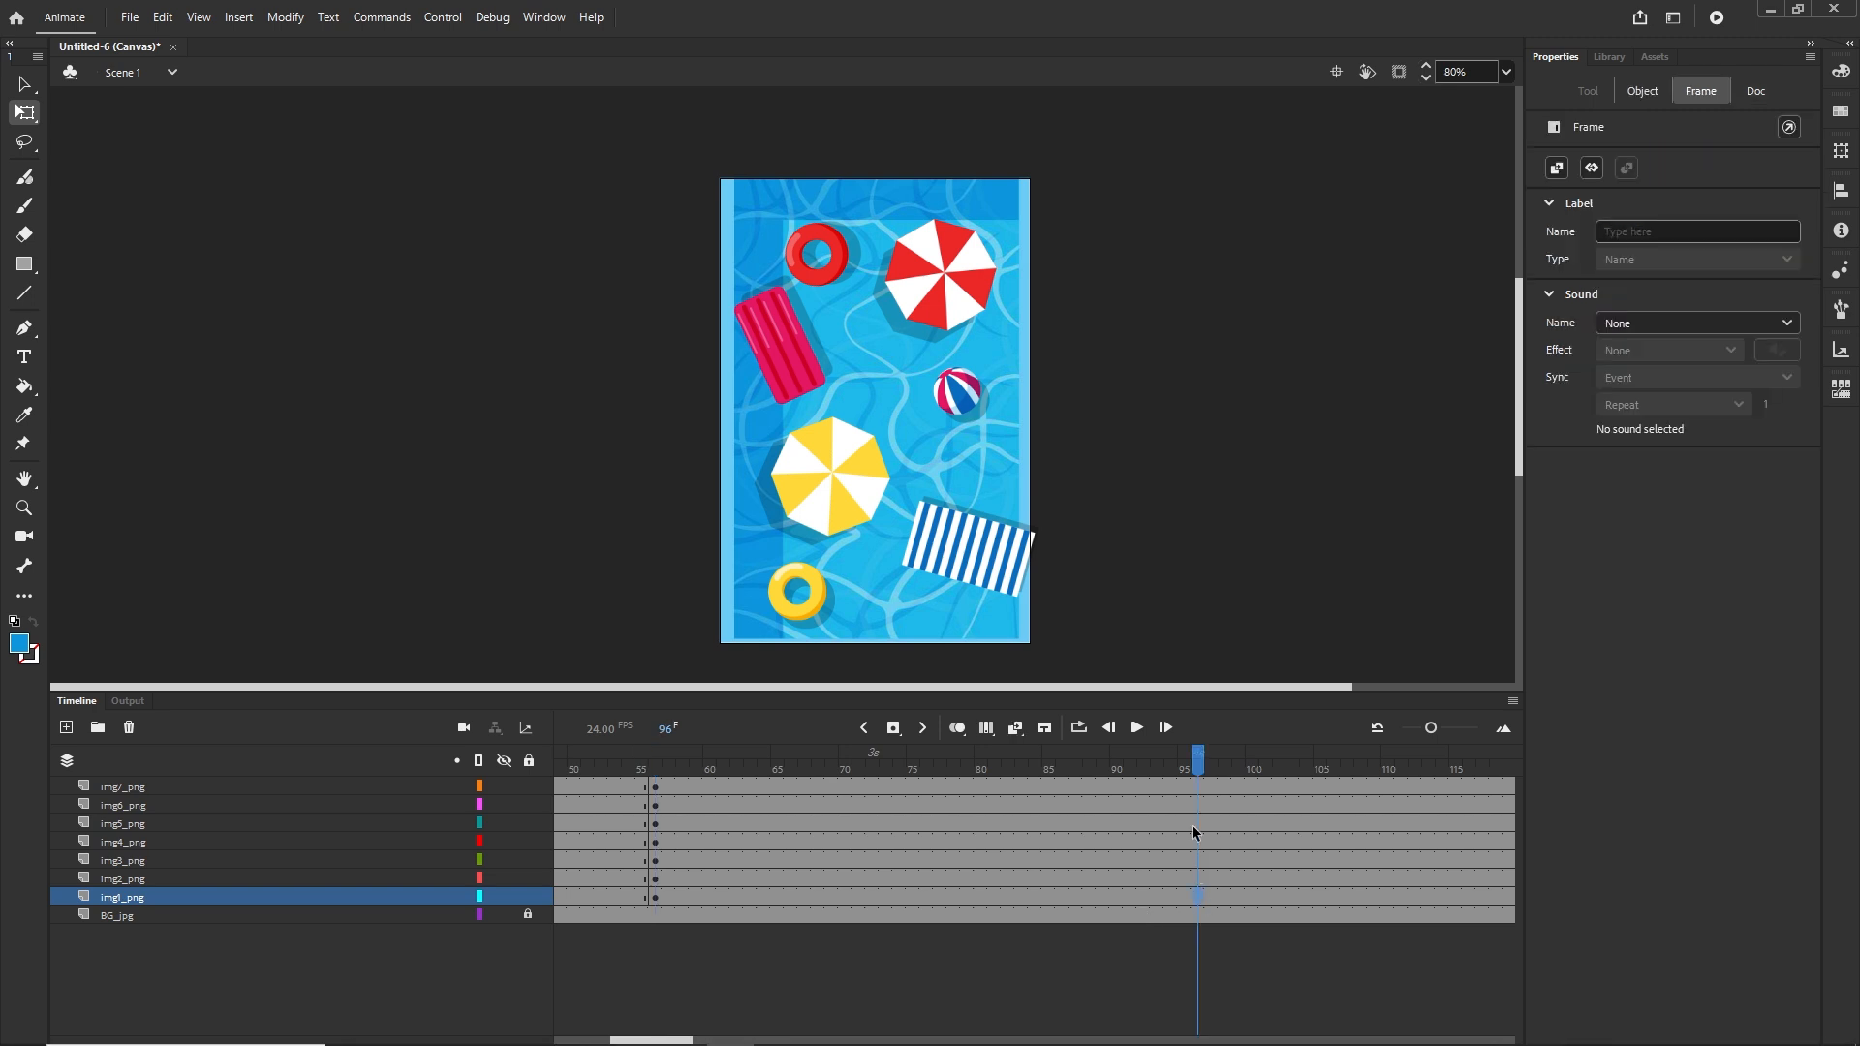
{"action": "left_click", "coordinate": [1197, 794], "text": "shift"}
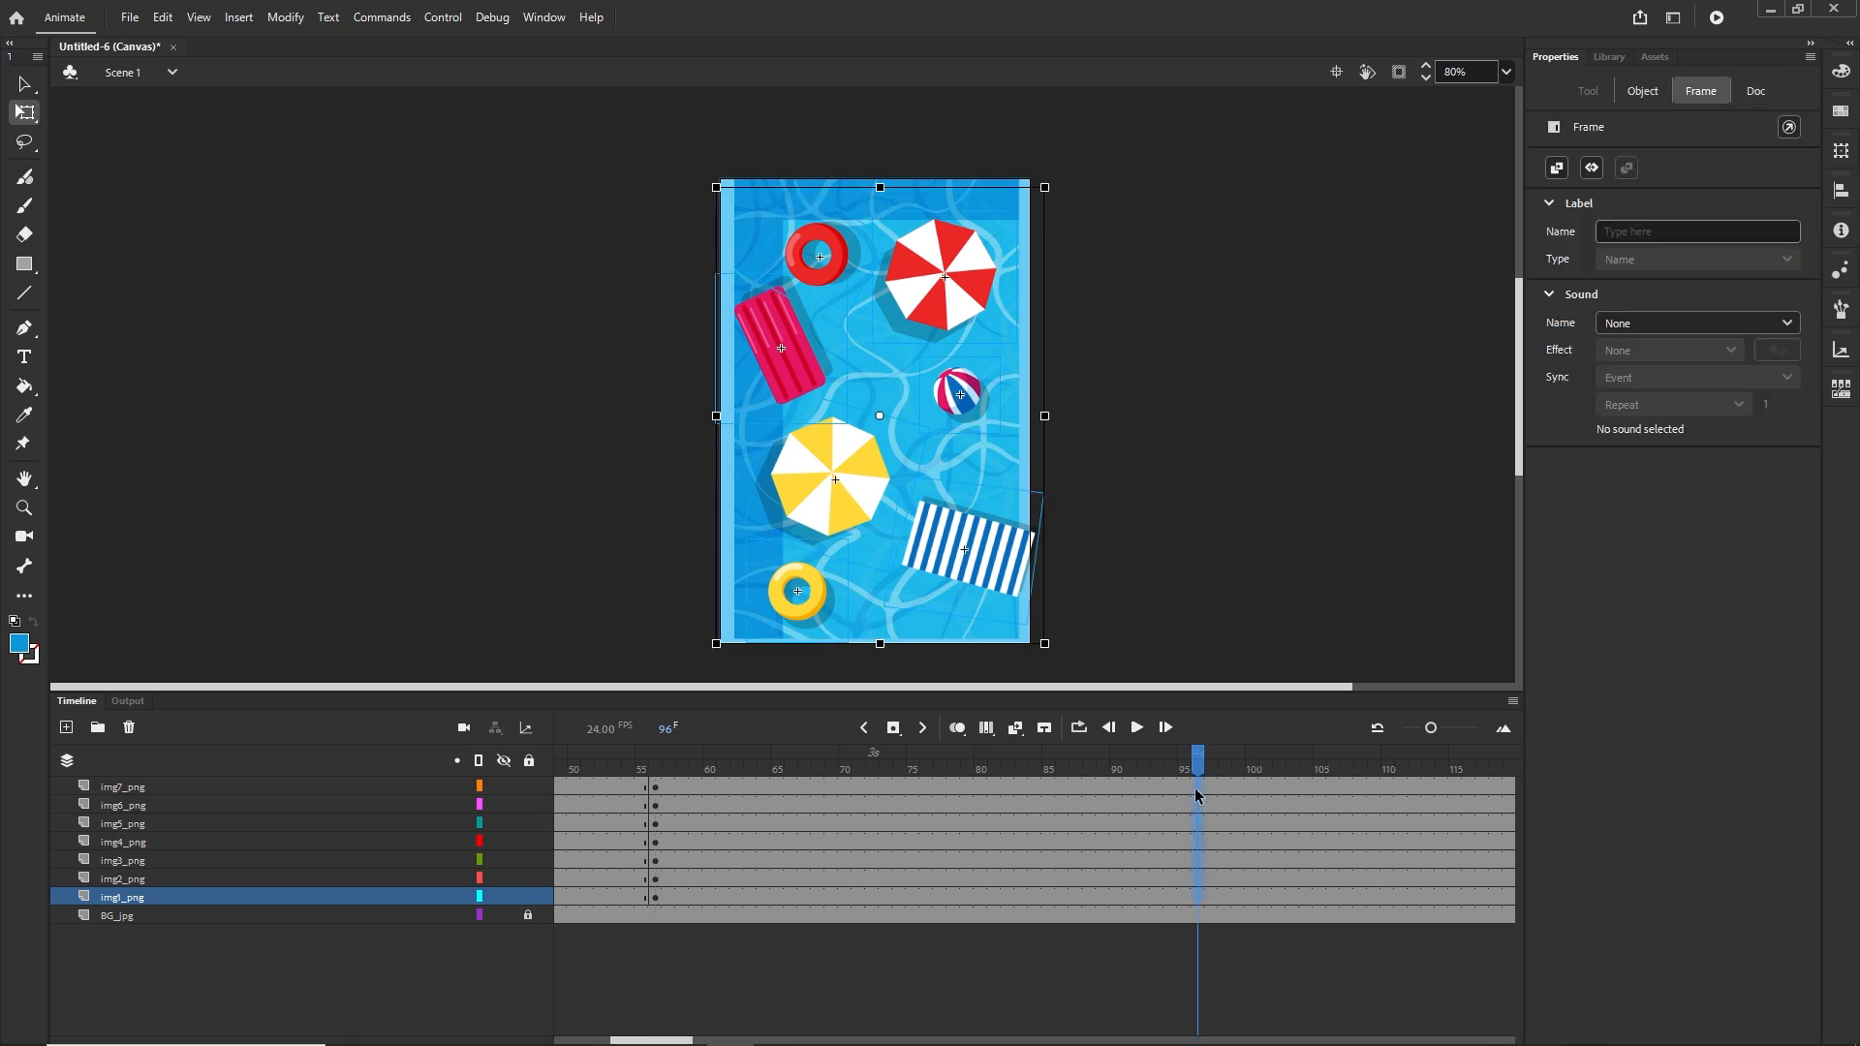
{"action": "key", "text": "F6"}
{"action": "left_click", "coordinate": [1258, 622]}
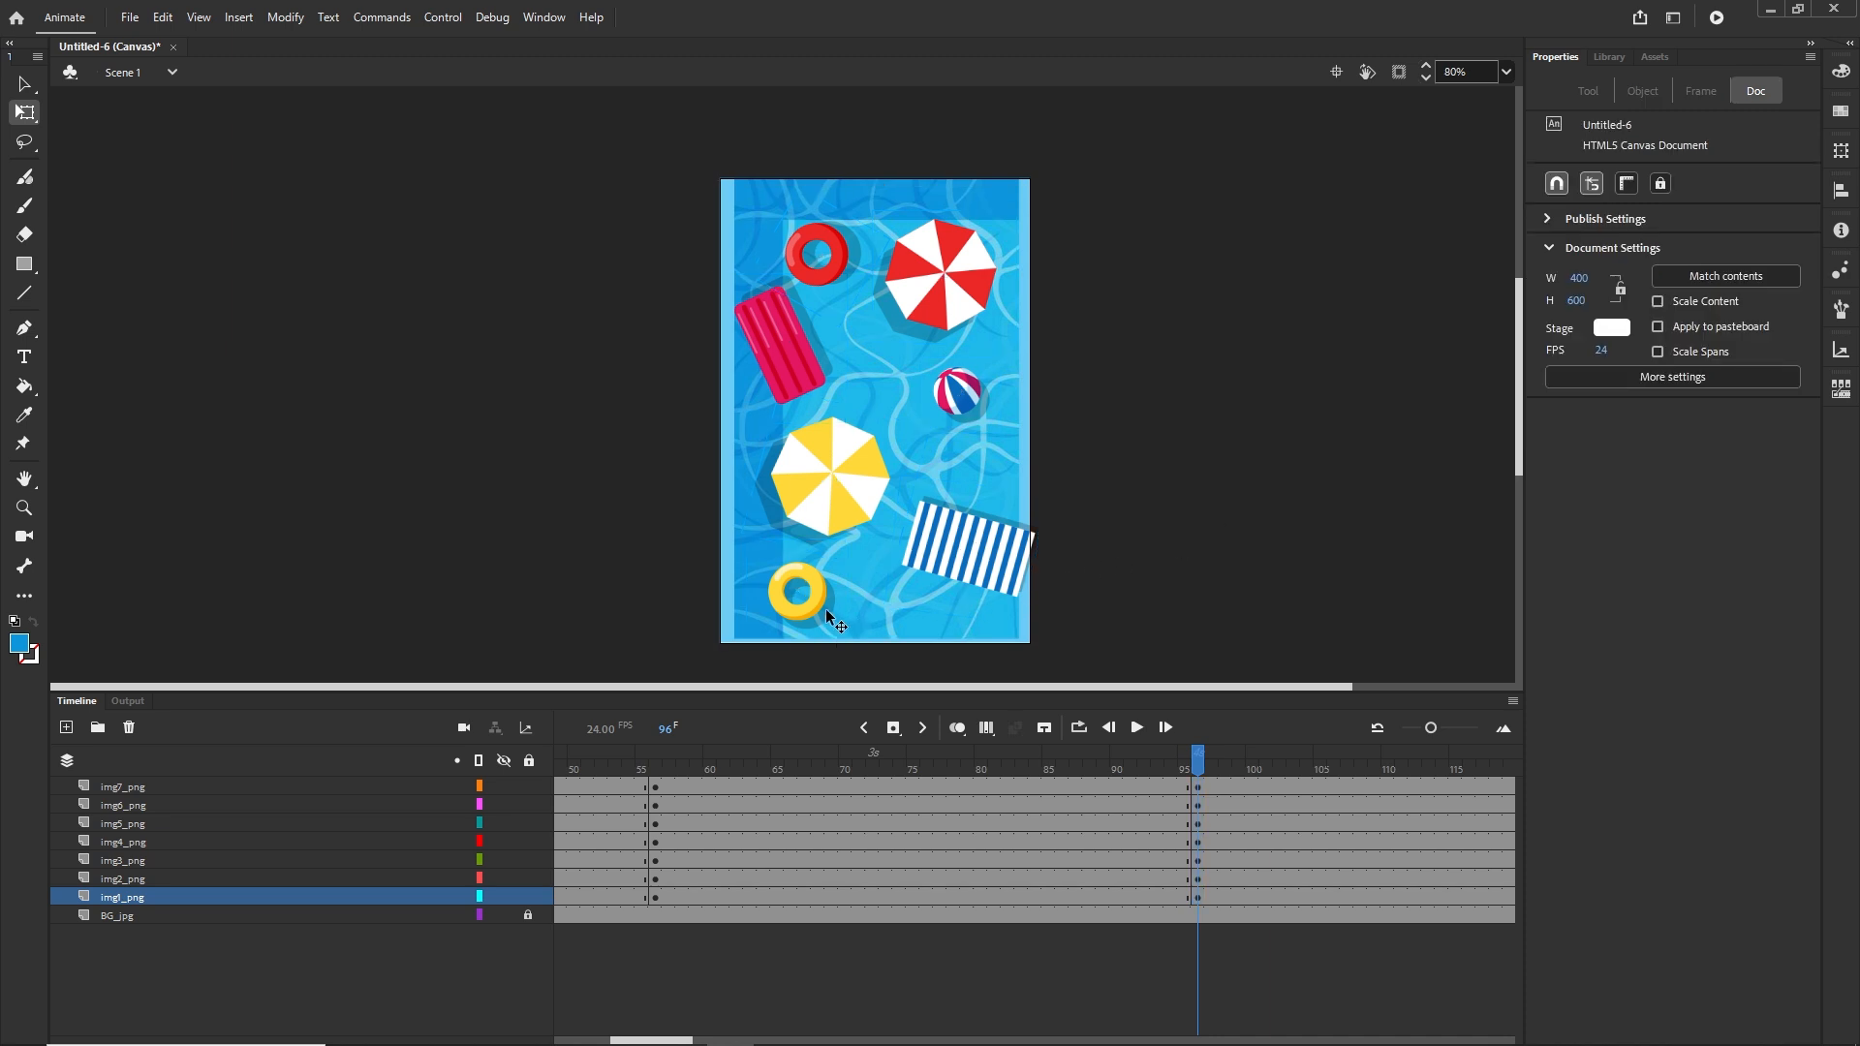
At frame 96, swap the two swim rings, the two umbrellas, and the raft with the striped lounger between the pool's top and bottom
{"action": "mouse_move", "coordinate": [814, 601]}
{"action": "left_mouse_down"}
{"action": "mouse_move", "coordinate": [889, 275]}
{"action": "mouse_move", "coordinate": [827, 623]}
{"action": "left_mouse_up"}
{"action": "left_click", "coordinate": [814, 279]}
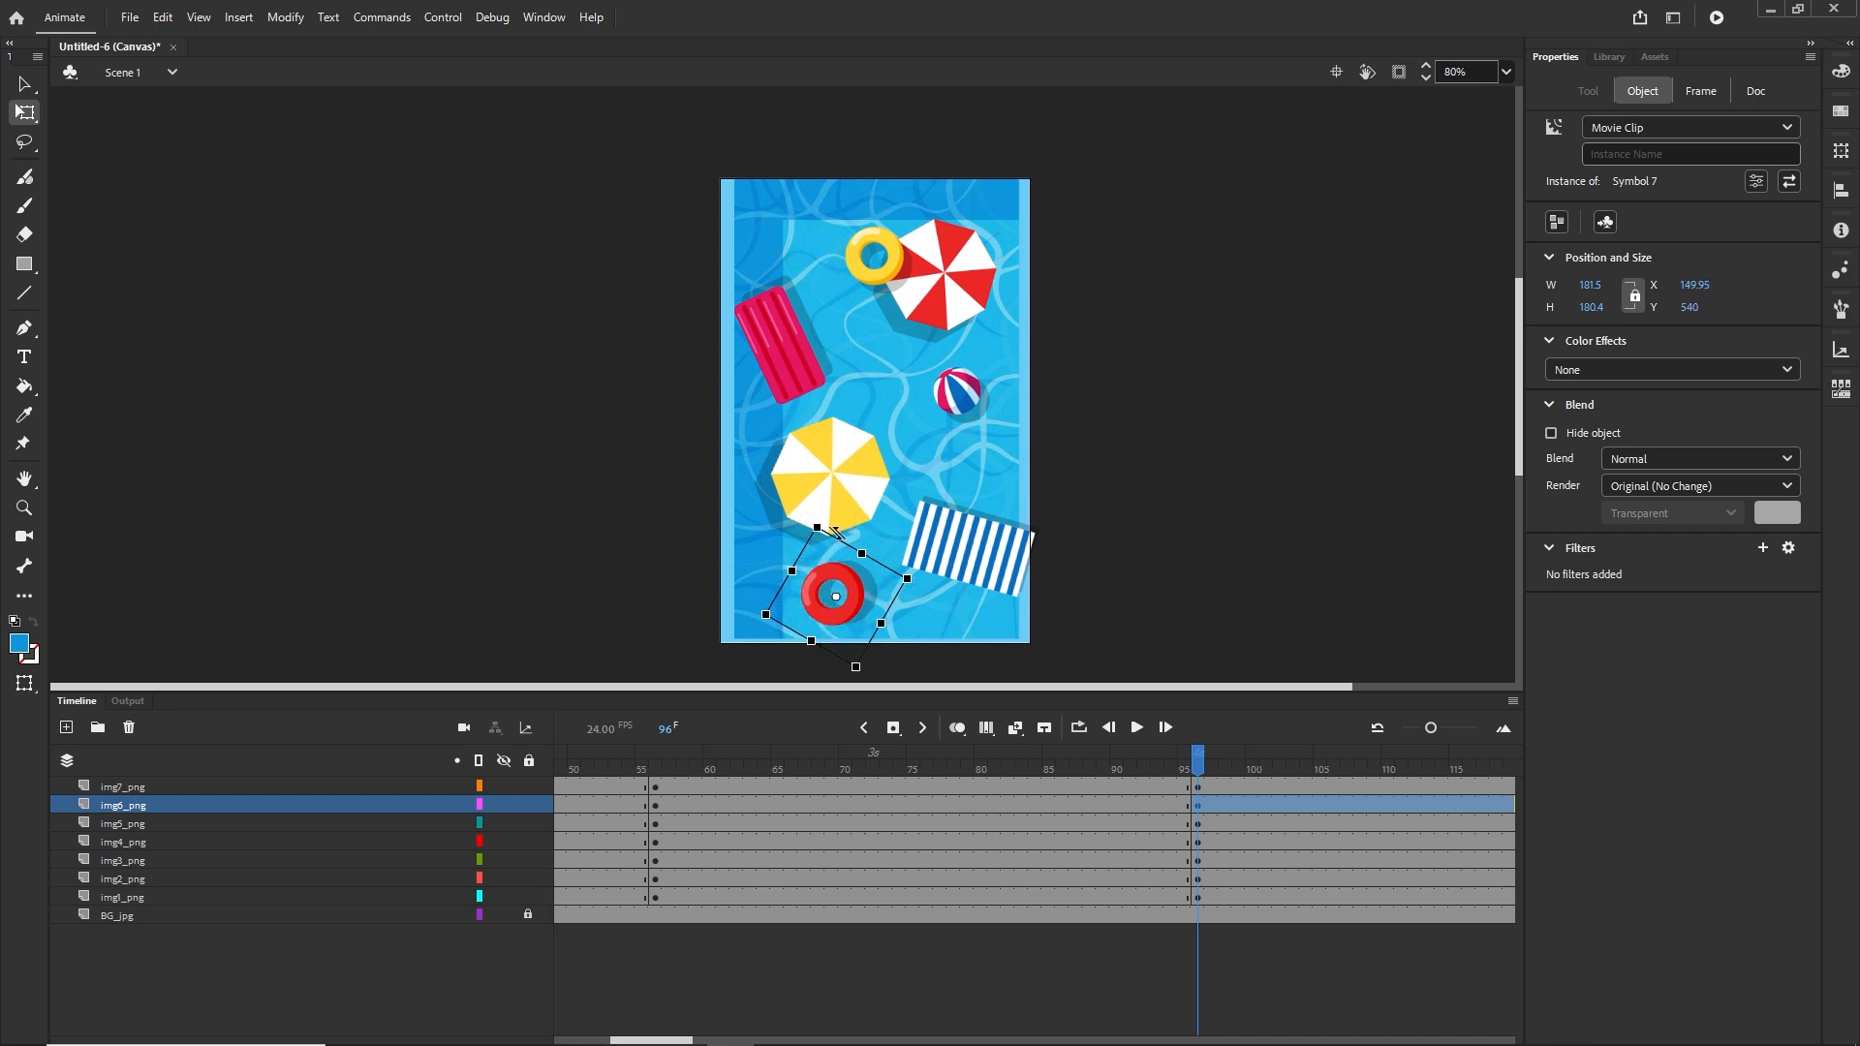
{"action": "left_click_drag", "start_coordinate": [920, 426], "coordinate": [801, 567]}
{"action": "left_click_drag", "start_coordinate": [841, 446], "coordinate": [983, 234]}
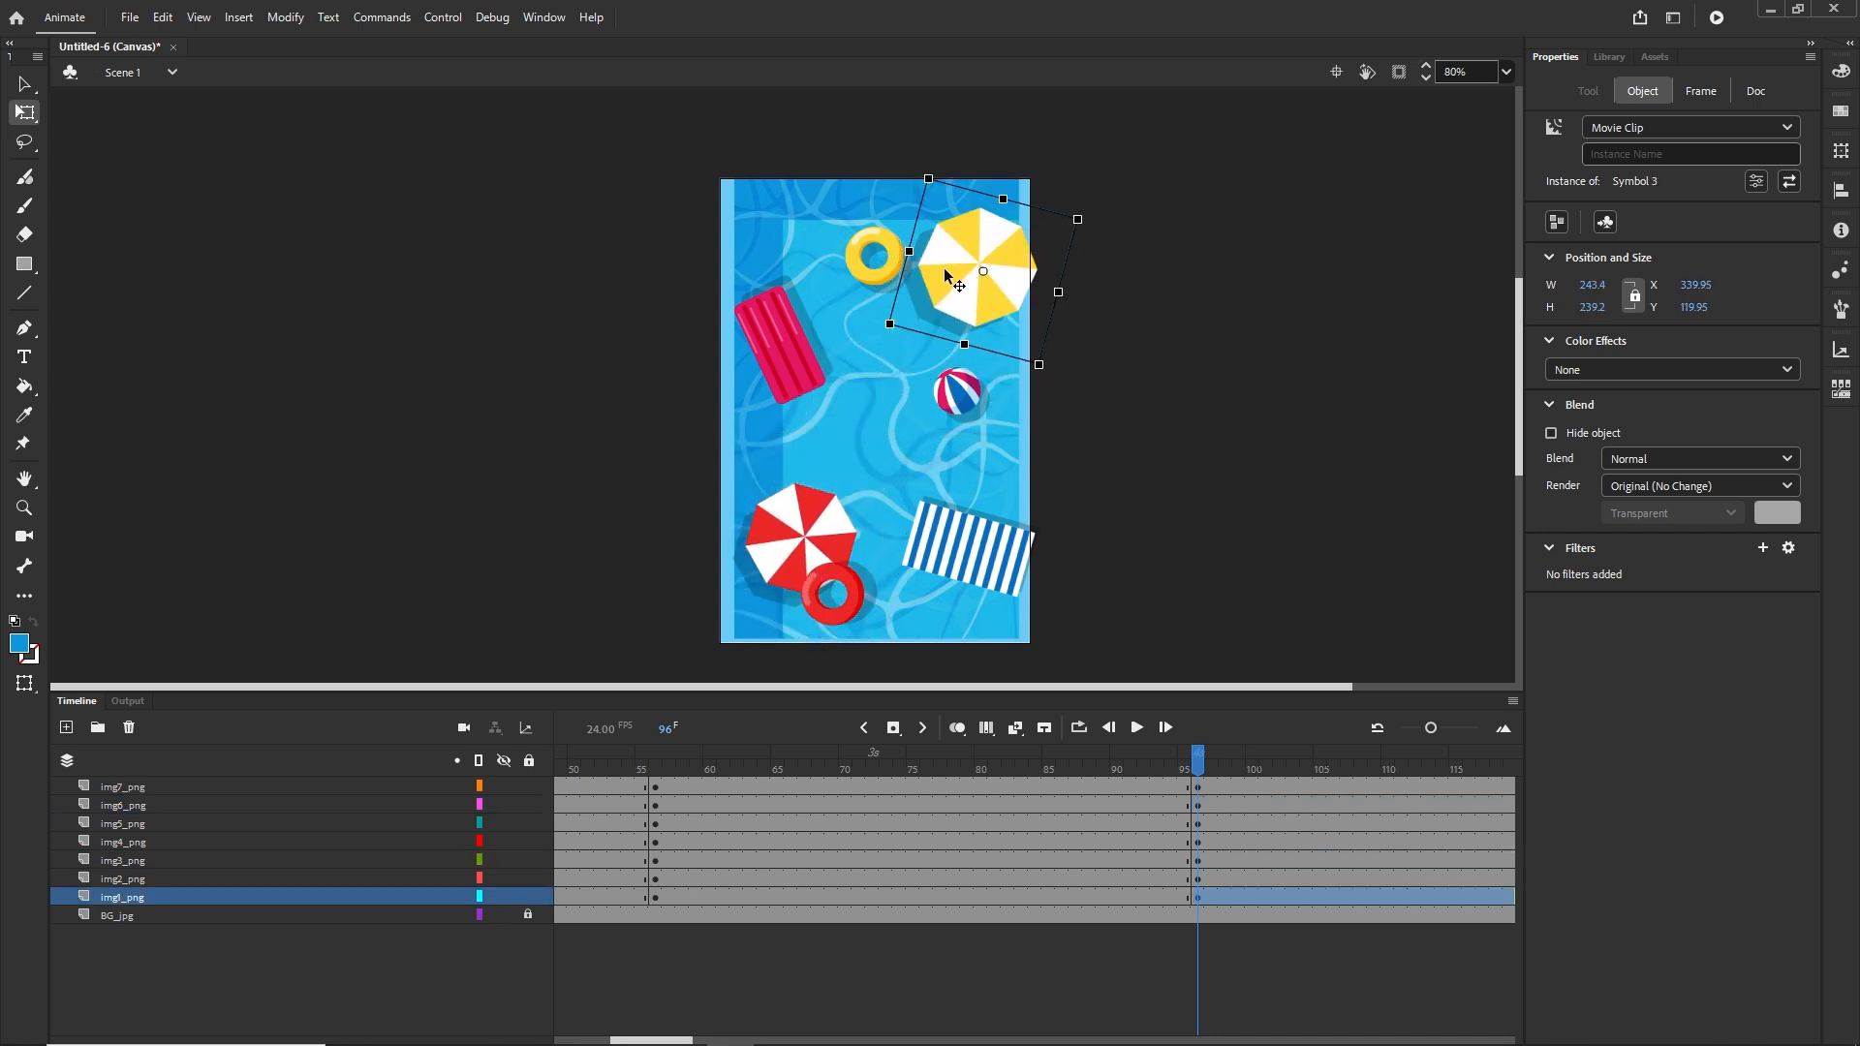
{"action": "left_click_drag", "start_coordinate": [792, 378], "coordinate": [809, 266]}
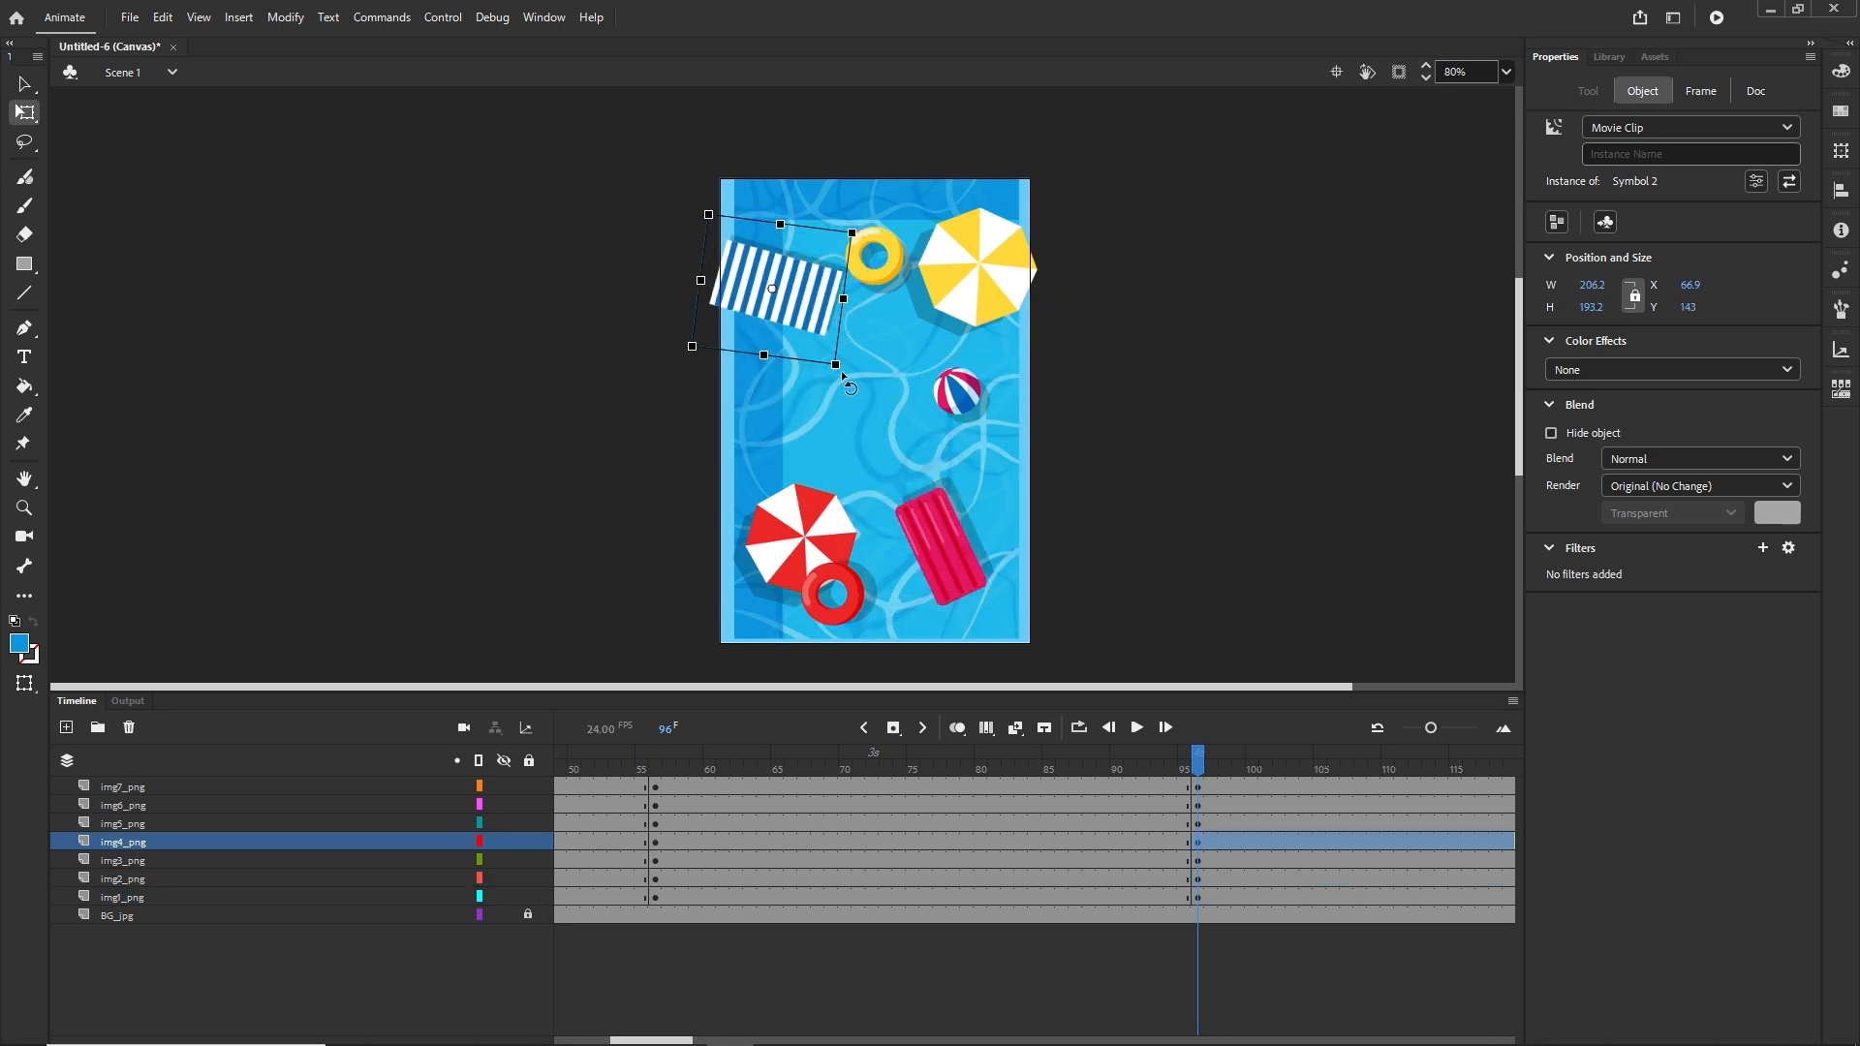
At frame 96, rotate the striped lounger upright, turn the pink raft nearly horizontal and shift it toward the pool's right edge
{"action": "left_click_drag", "start_coordinate": [843, 372], "coordinate": [754, 456]}
{"action": "left_click", "coordinate": [943, 566]}
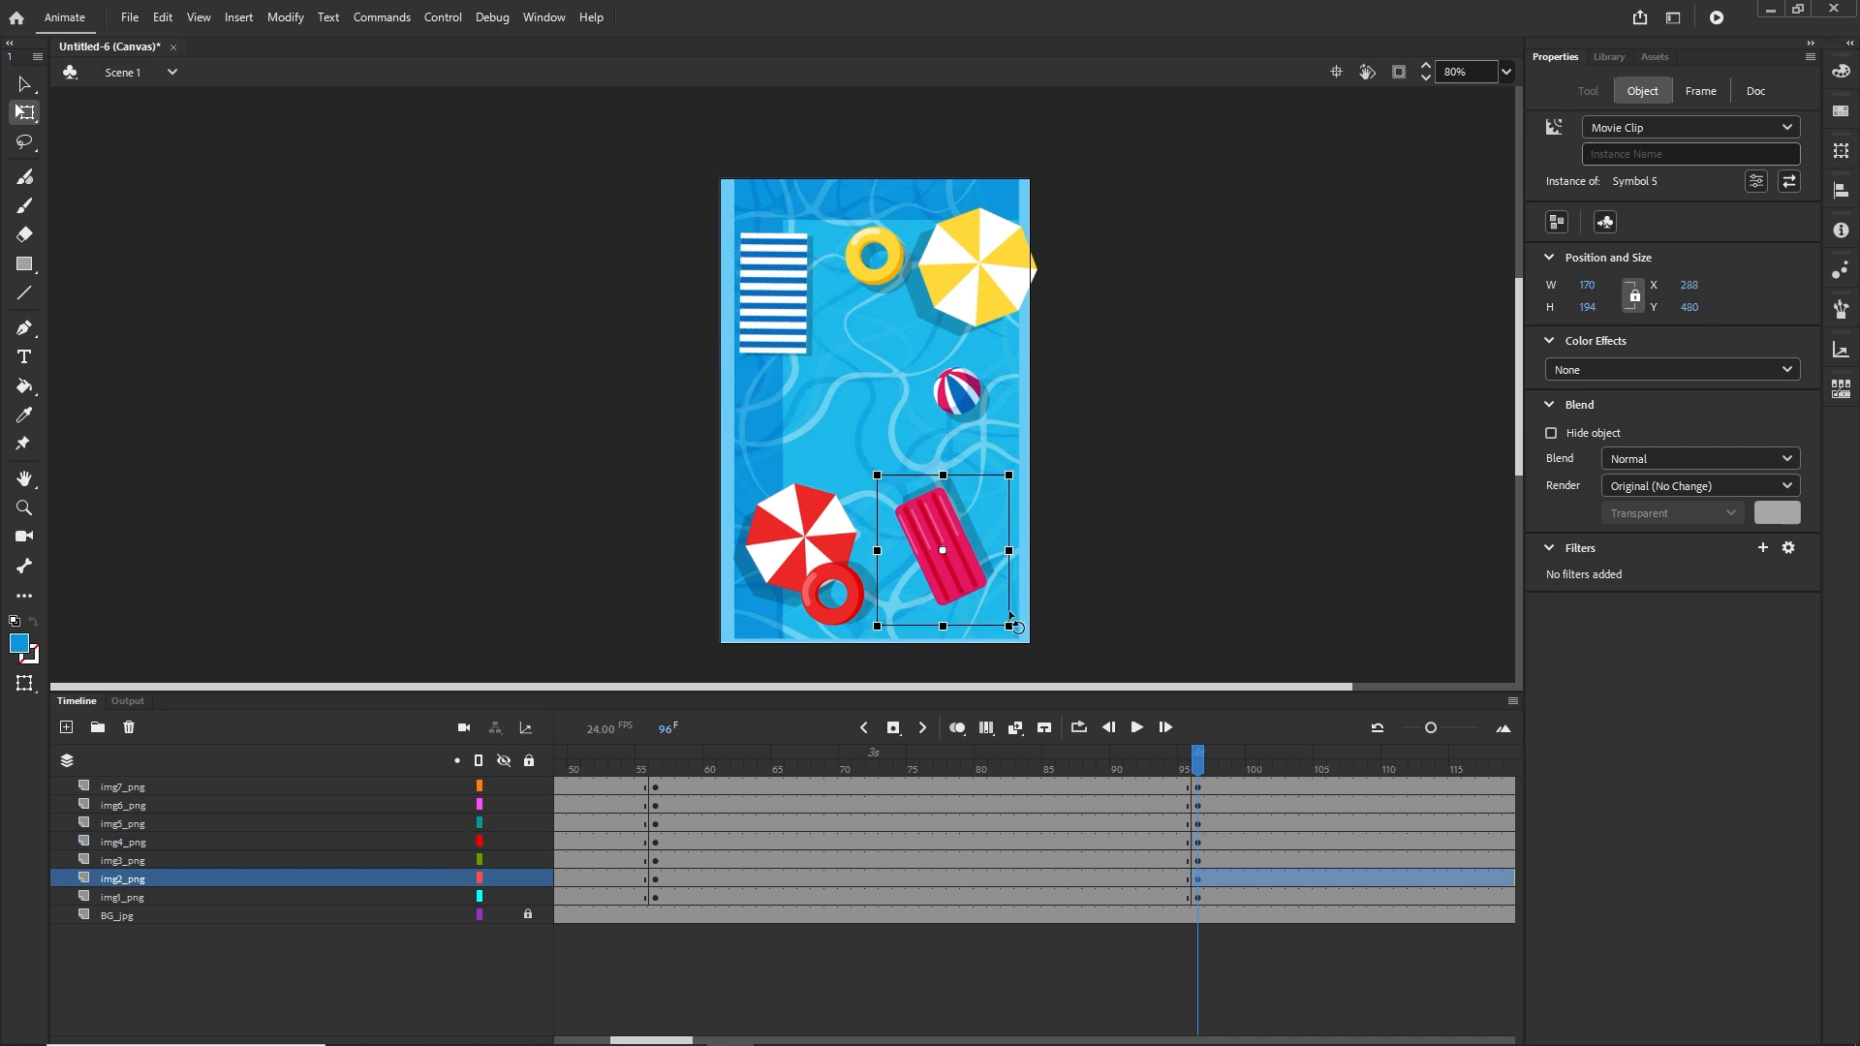
{"action": "left_click_drag", "start_coordinate": [1025, 652], "coordinate": [1064, 504]}
{"action": "left_click_drag", "start_coordinate": [958, 554], "coordinate": [1004, 570]}
At frame 96, rotate and reposition the red umbrella clear of the red ring, and move the beach ball toward the pool's center
{"action": "left_click", "coordinate": [817, 526]}
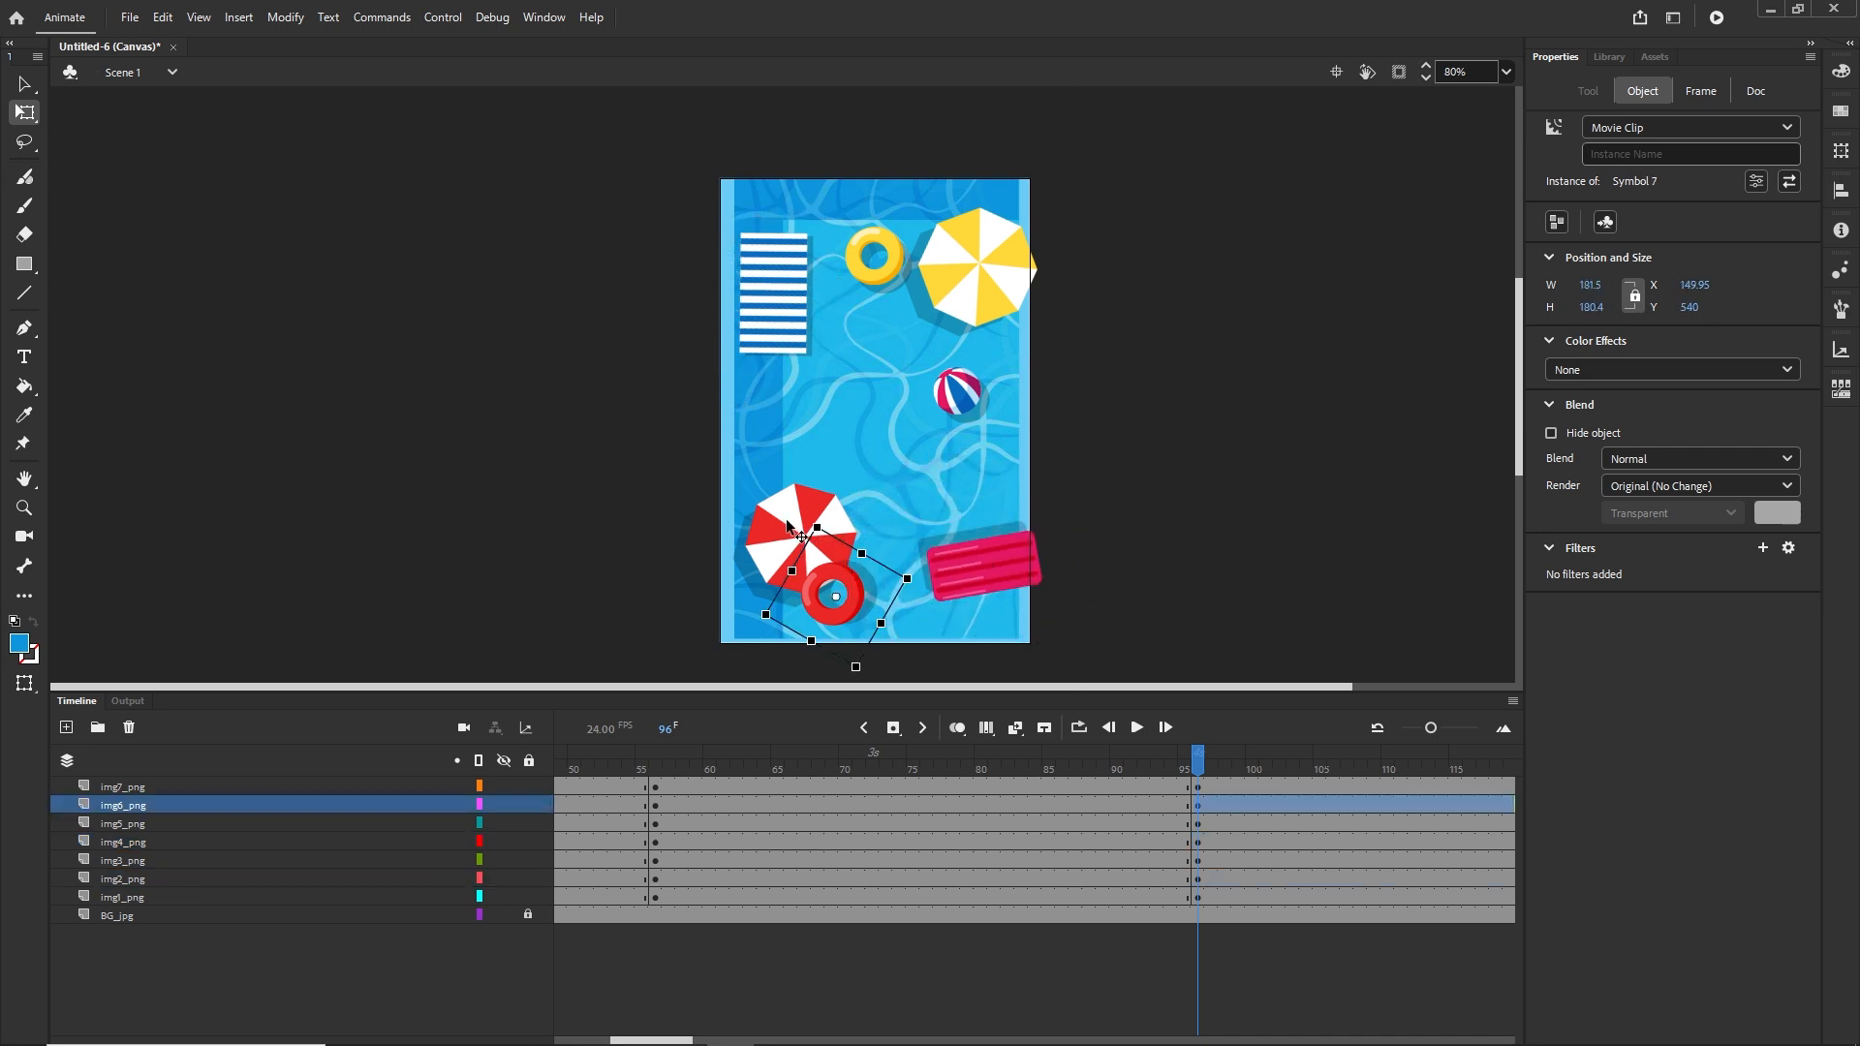
{"action": "left_click", "coordinate": [786, 513]}
{"action": "left_click_drag", "start_coordinate": [785, 509], "coordinate": [736, 380]}
{"action": "left_click_drag", "start_coordinate": [775, 500], "coordinate": [826, 479]}
{"action": "left_click_drag", "start_coordinate": [967, 399], "coordinate": [902, 401]}
At frame 96, rotate the yellow umbrella clockwise and move it to X 350, Y 79.95 at the pool's top-right corner
{"action": "left_click", "coordinate": [998, 310]}
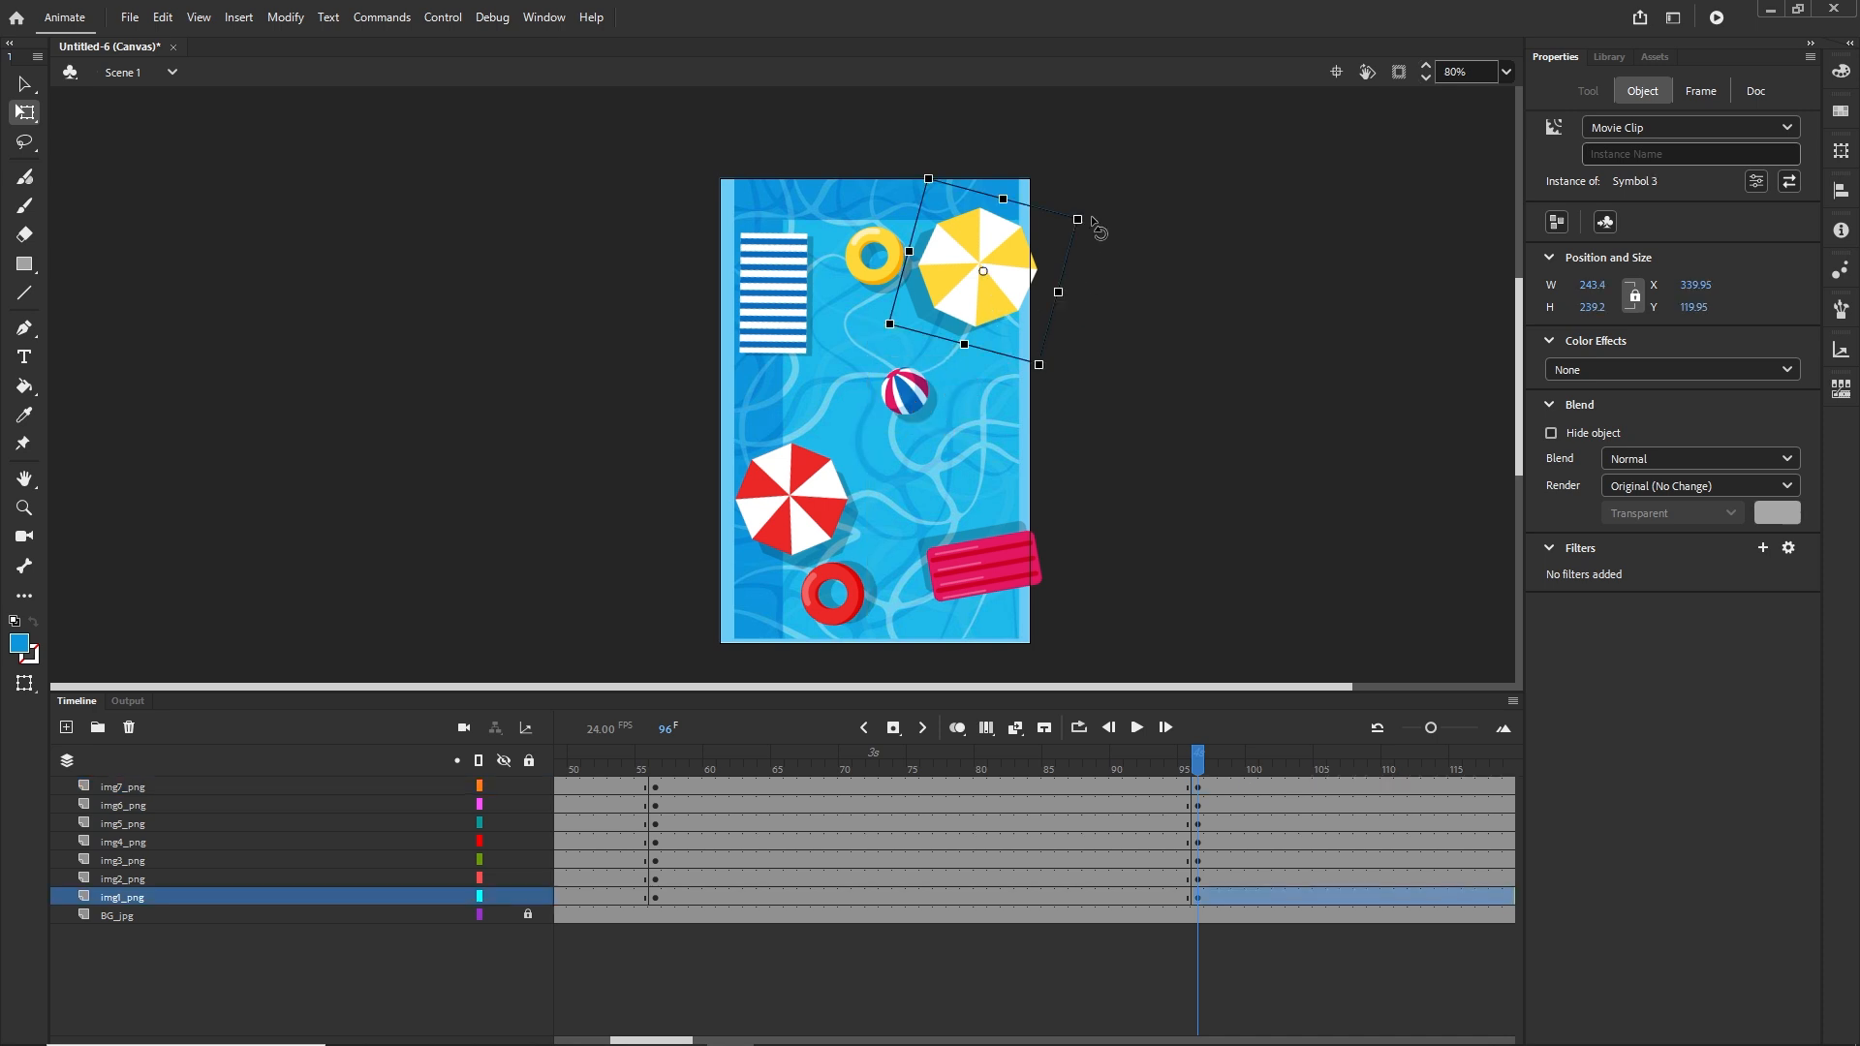
{"action": "left_click_drag", "start_coordinate": [1090, 215], "coordinate": [1067, 333]}
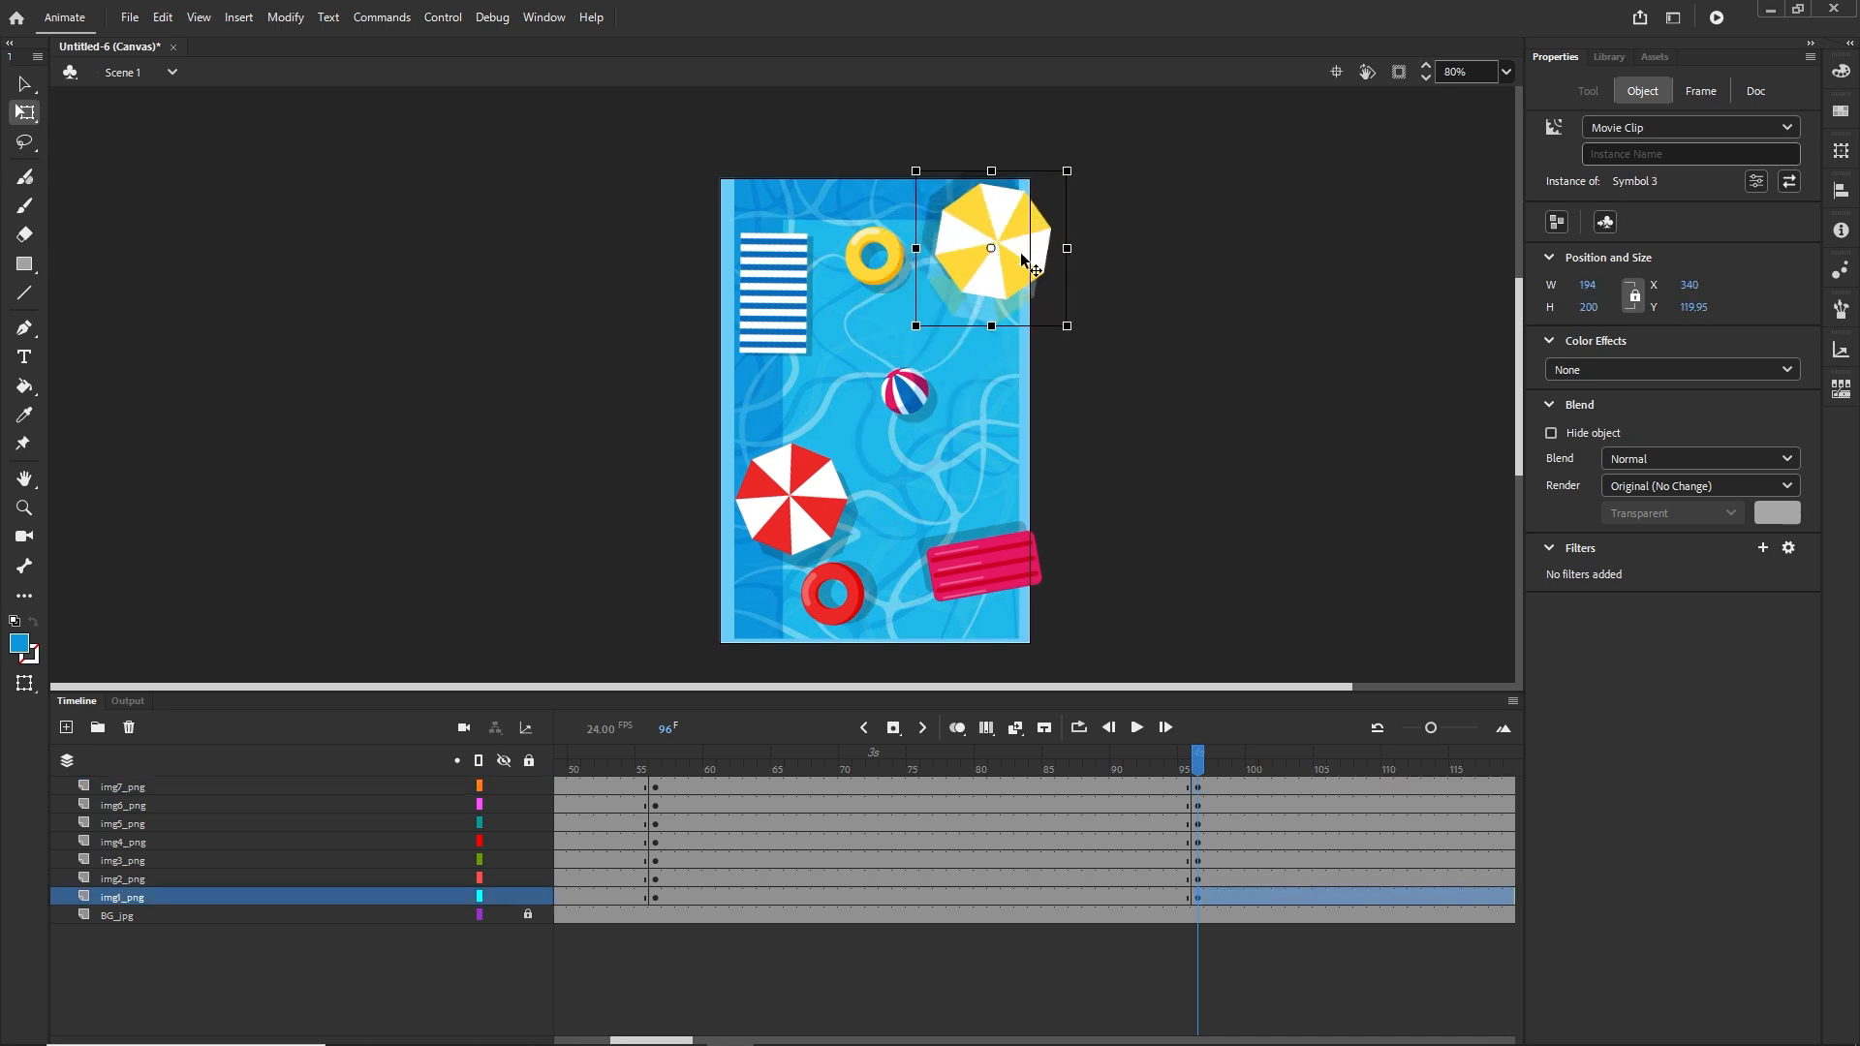
{"action": "left_click_drag", "start_coordinate": [1021, 253], "coordinate": [1021, 246]}
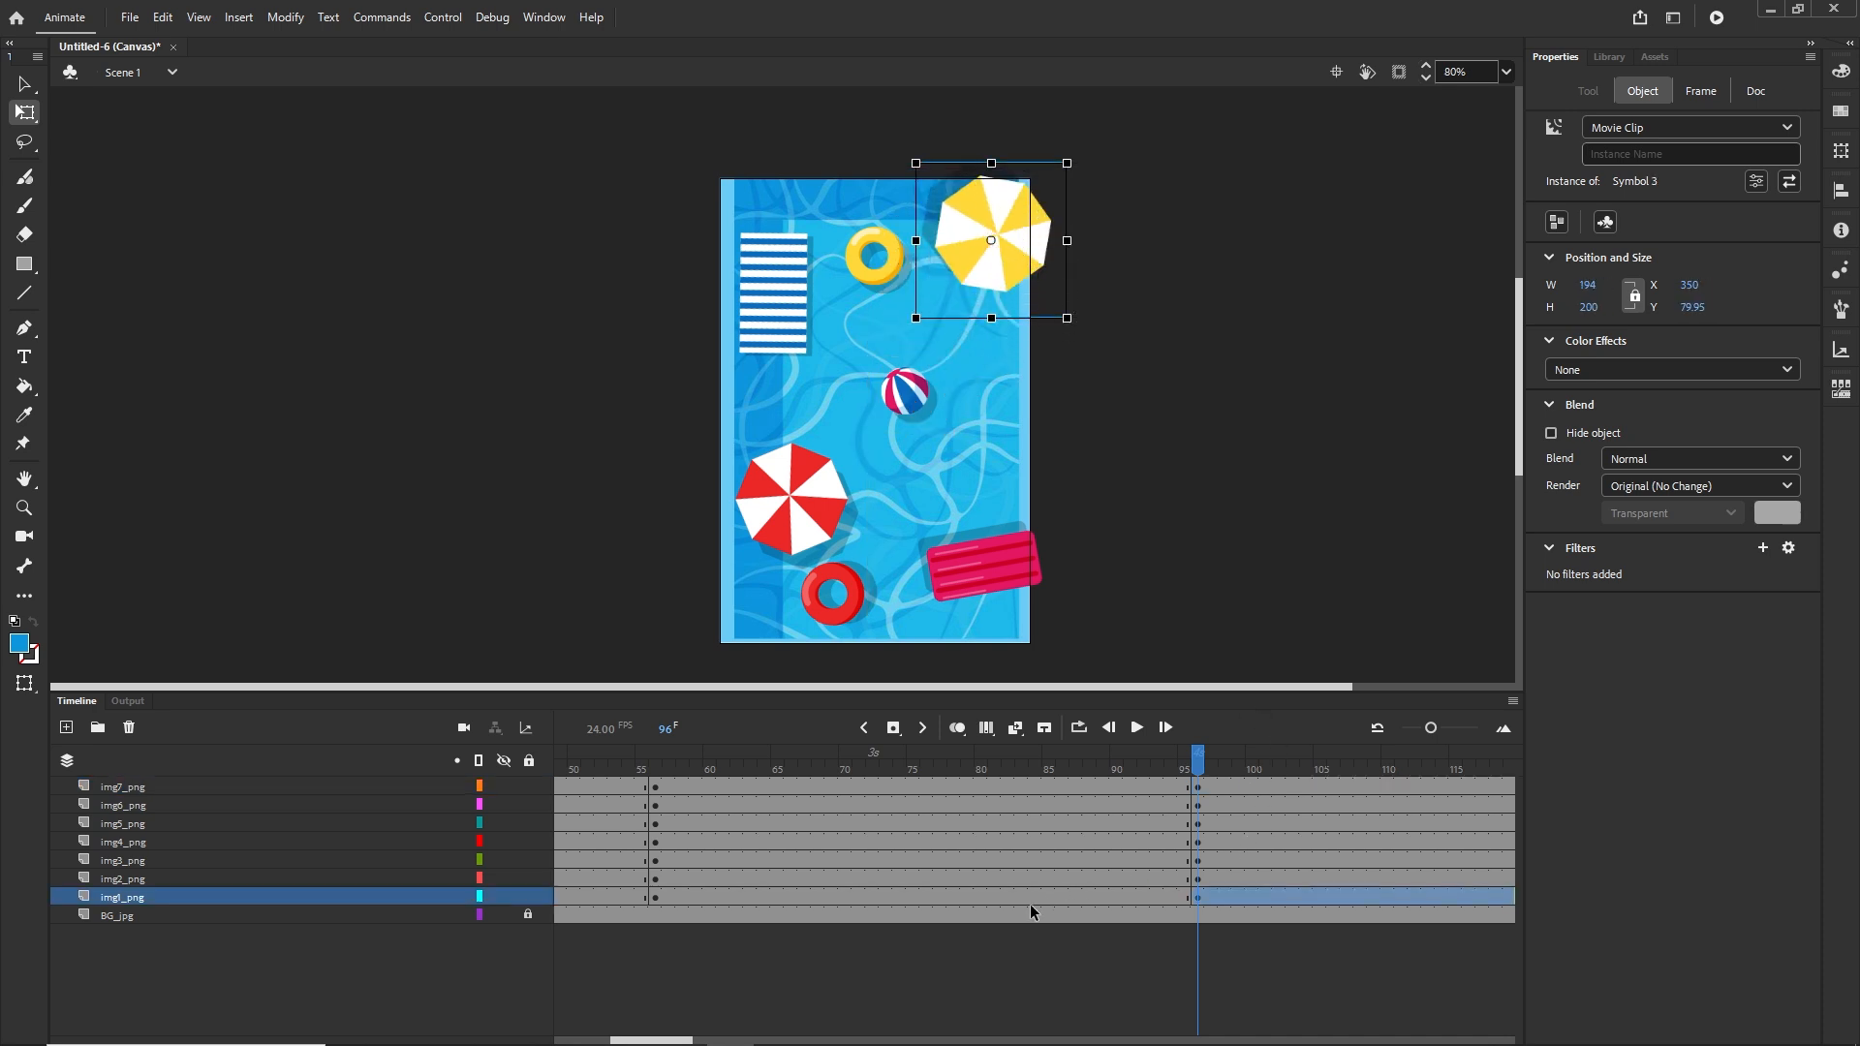
Create classic tweens between the frame 56 and frame 96 keyframes on layers img1_png through img7_png
{"action": "left_click_drag", "start_coordinate": [911, 897], "coordinate": [915, 787]}
{"action": "right_click", "coordinate": [914, 787]}
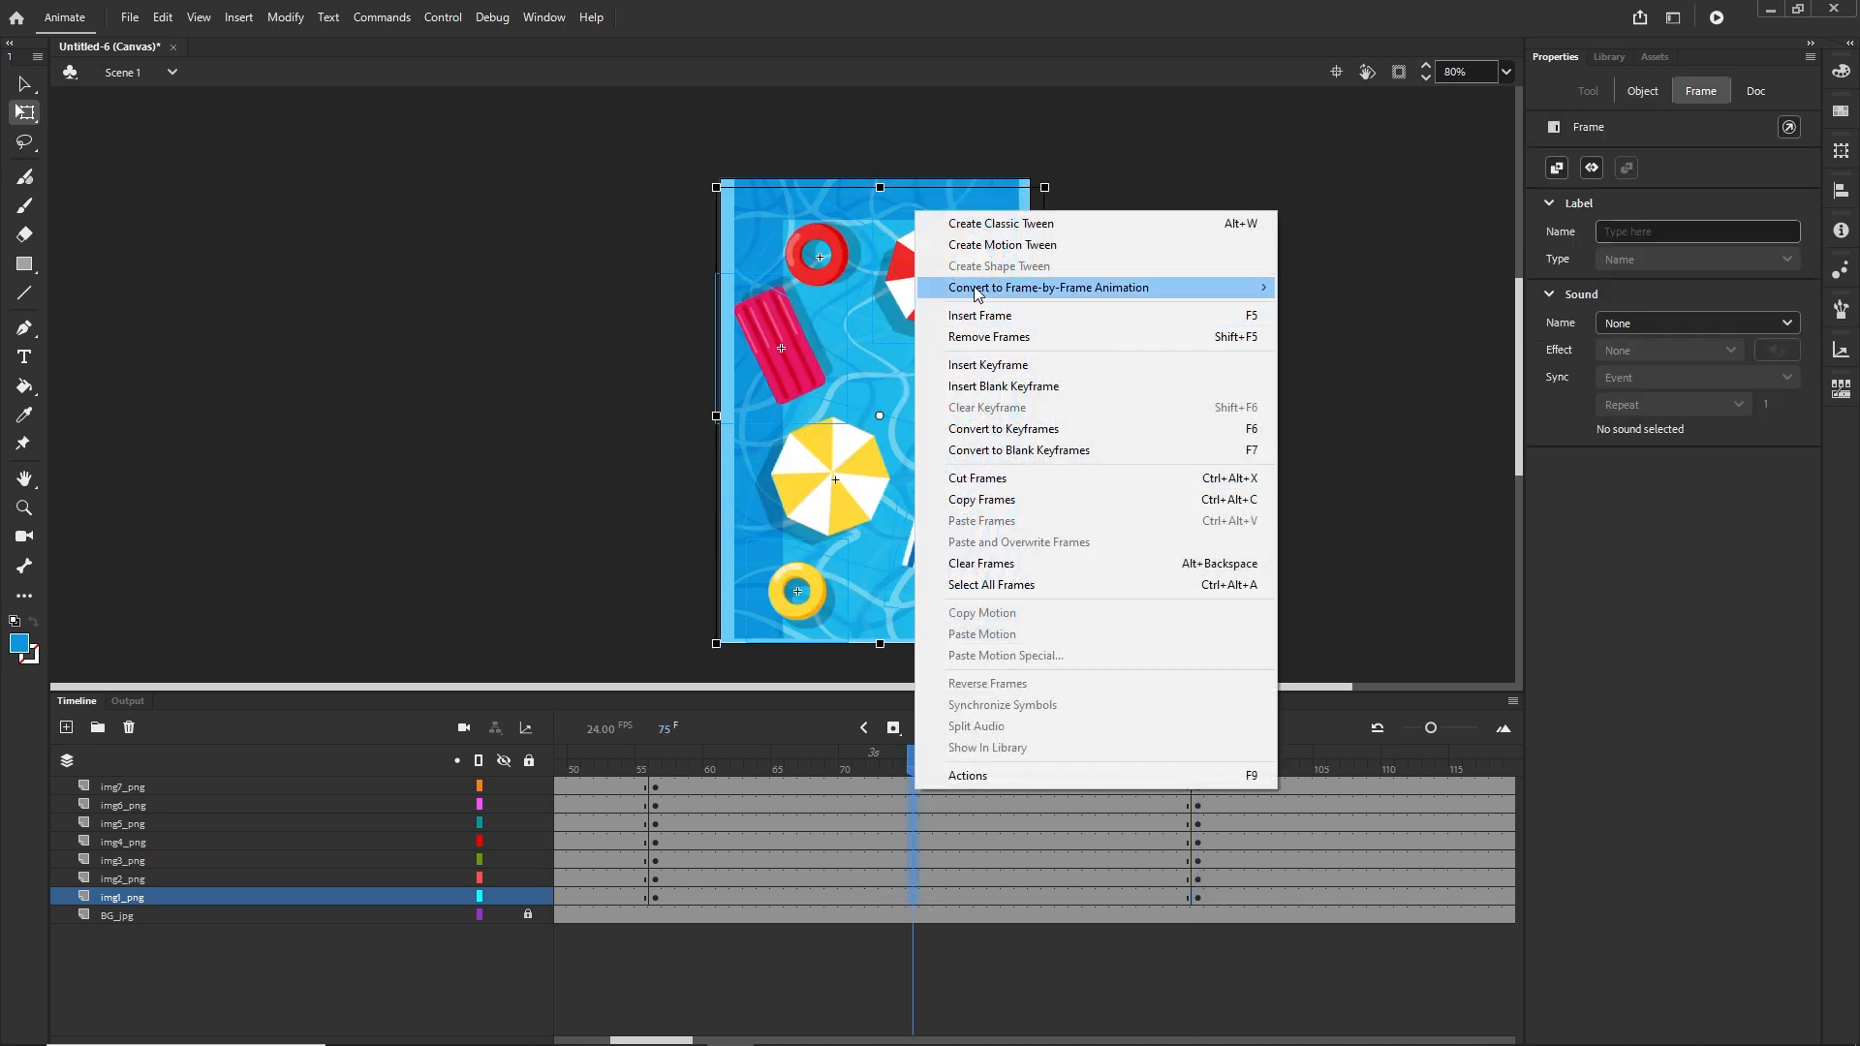
{"action": "left_click", "coordinate": [1001, 223]}
Return the playhead to frame 1, test the animation in the browser, and come back to the Animate timeline
{"action": "left_click_drag", "start_coordinate": [909, 775], "coordinate": [450, 795]}
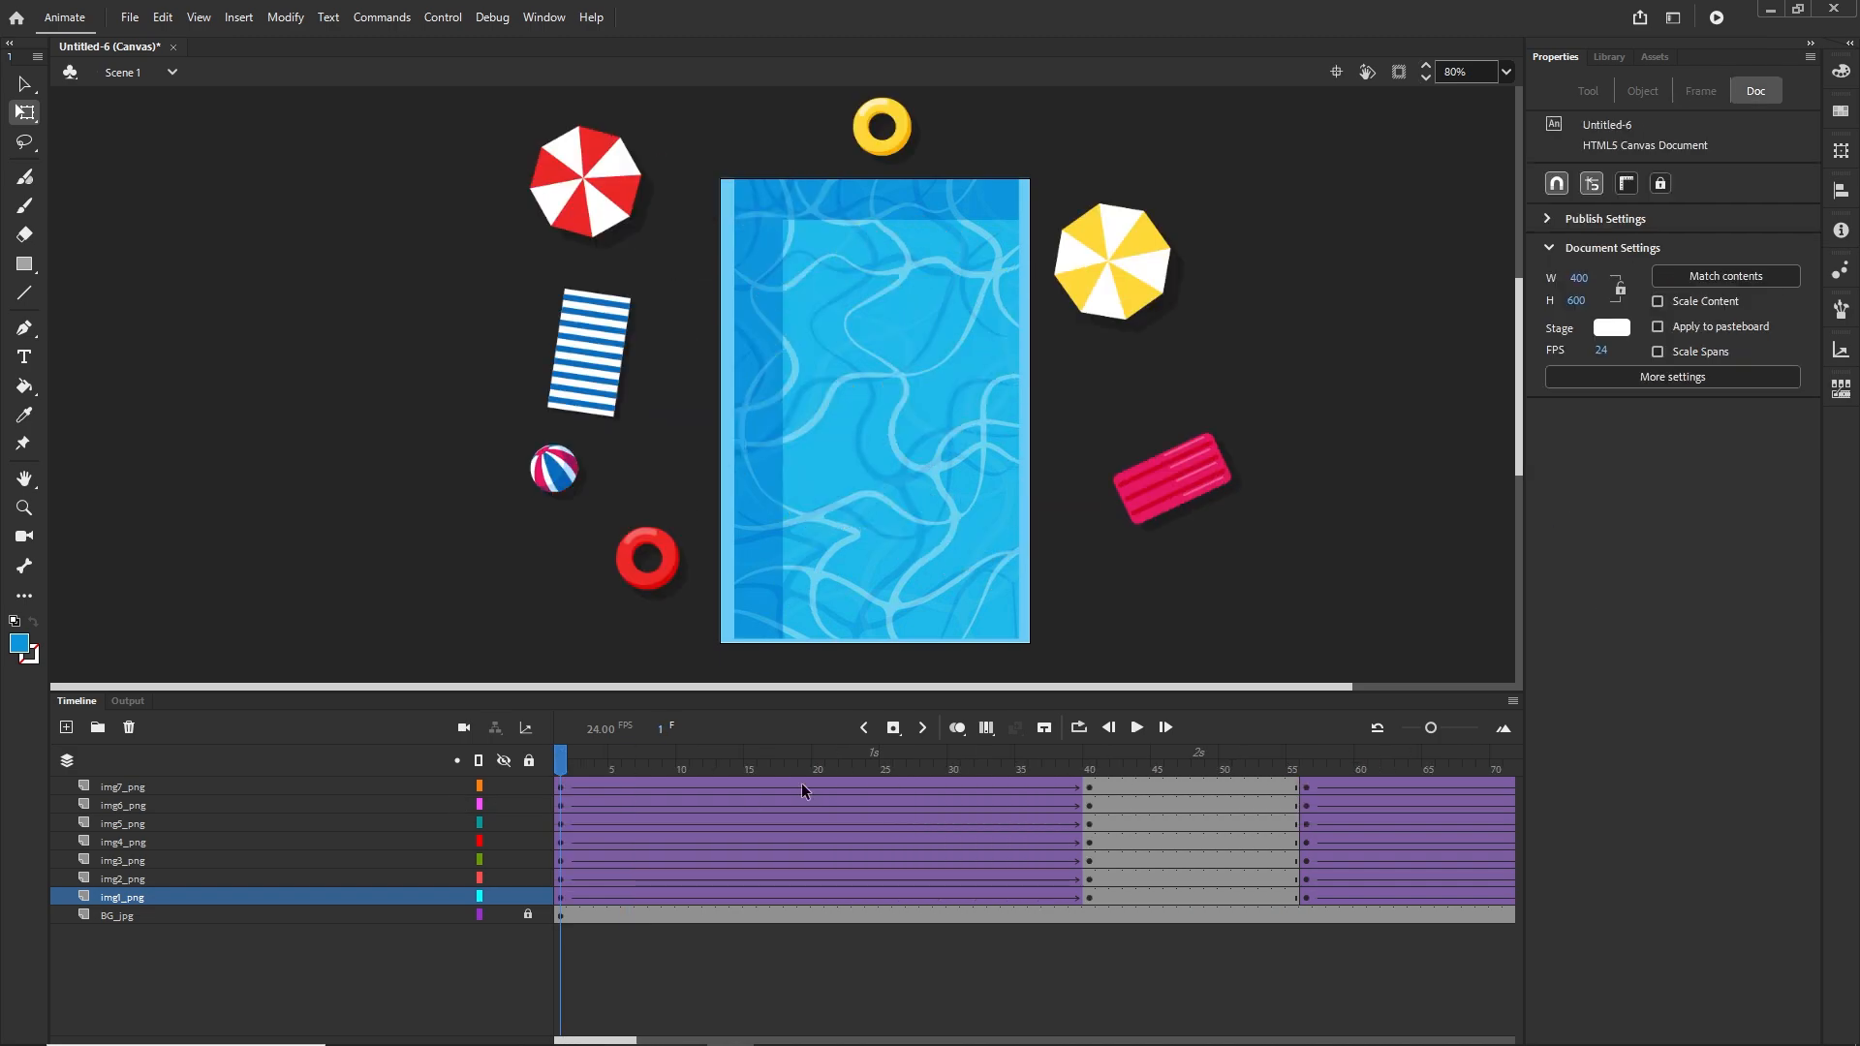
{"action": "key", "text": "ctrl+Return"}
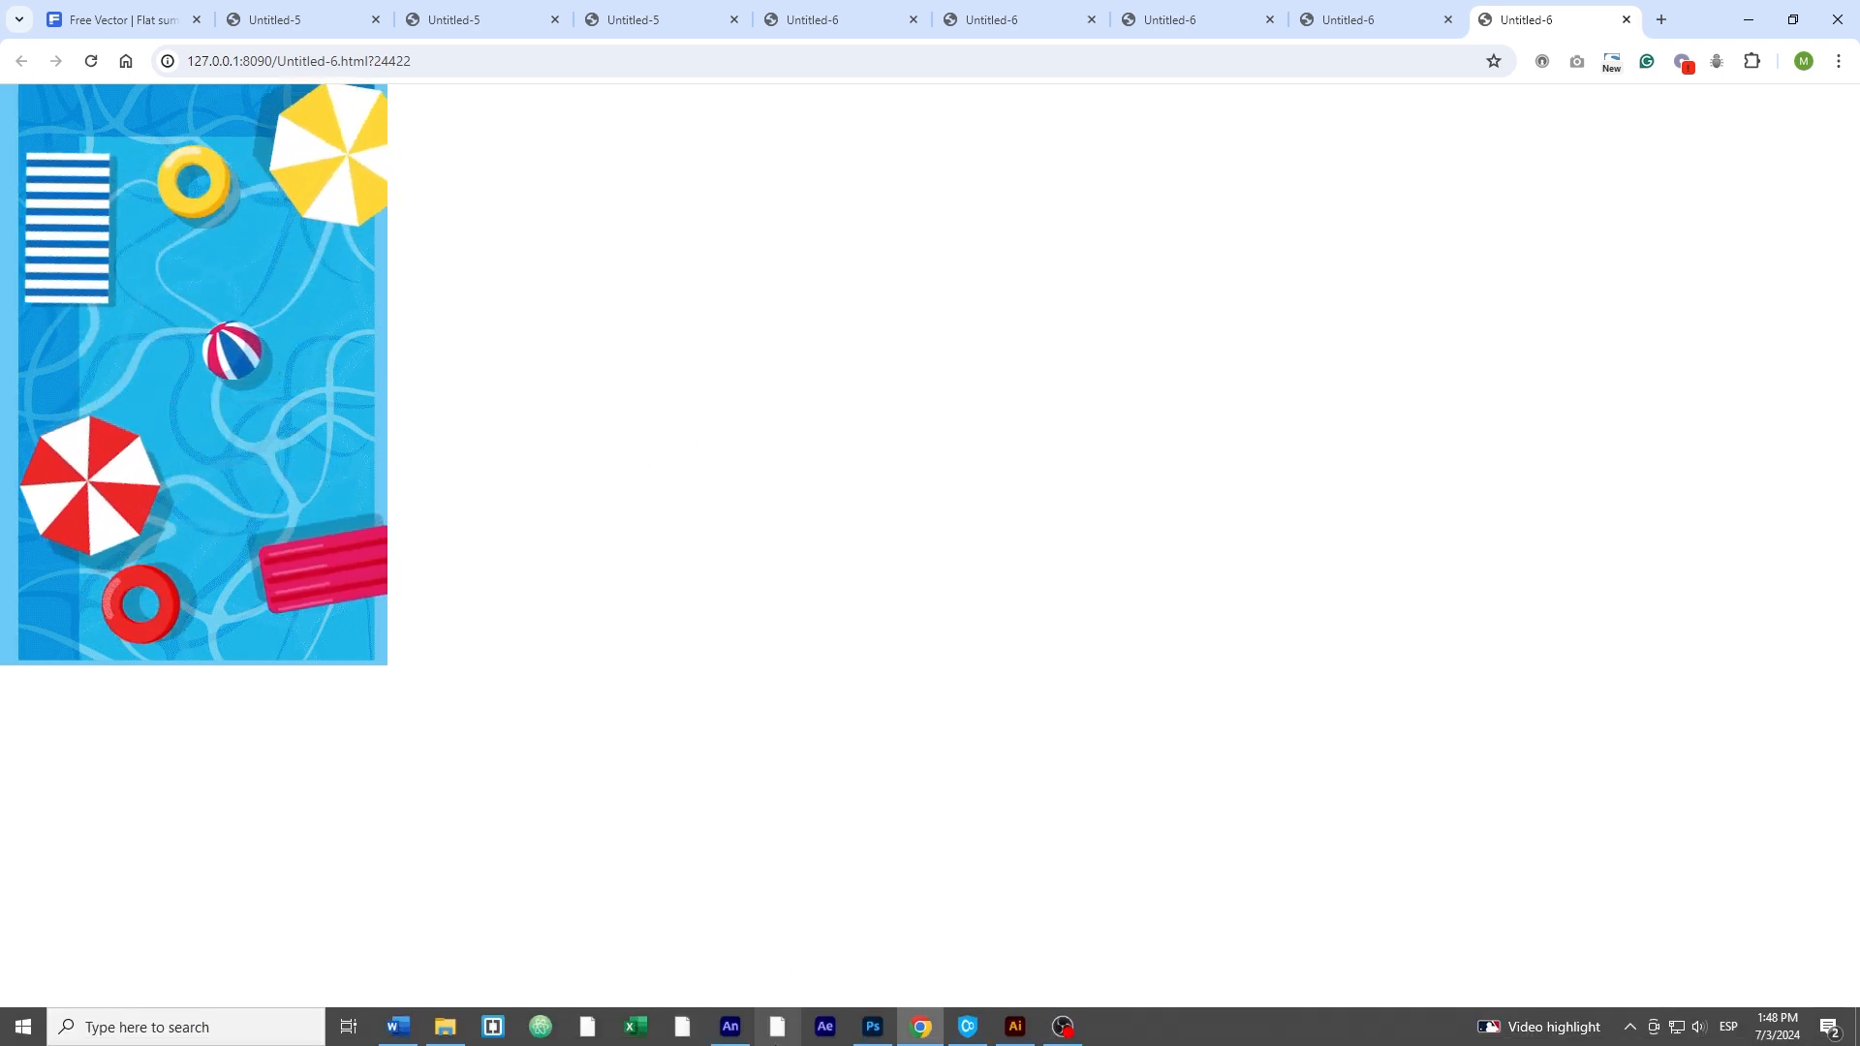
{"action": "left_click", "coordinate": [777, 1027]}
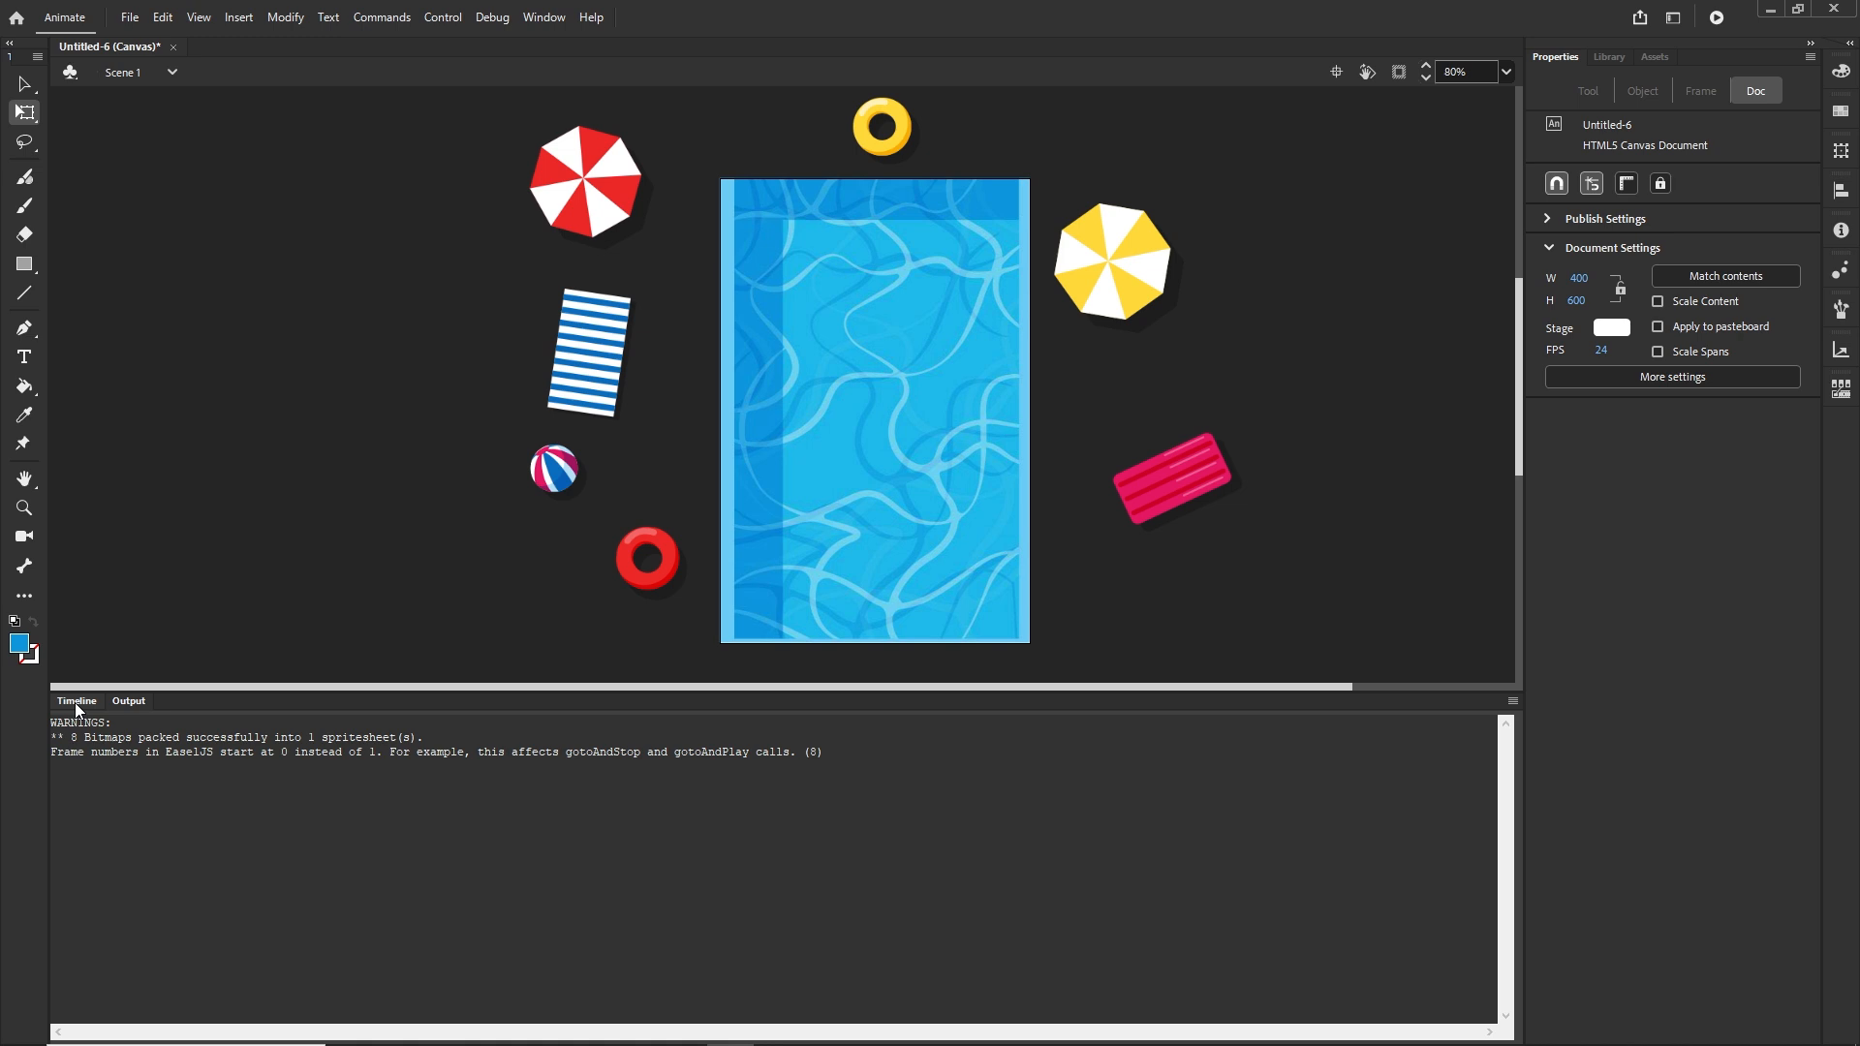
{"action": "left_click", "coordinate": [74, 701]}
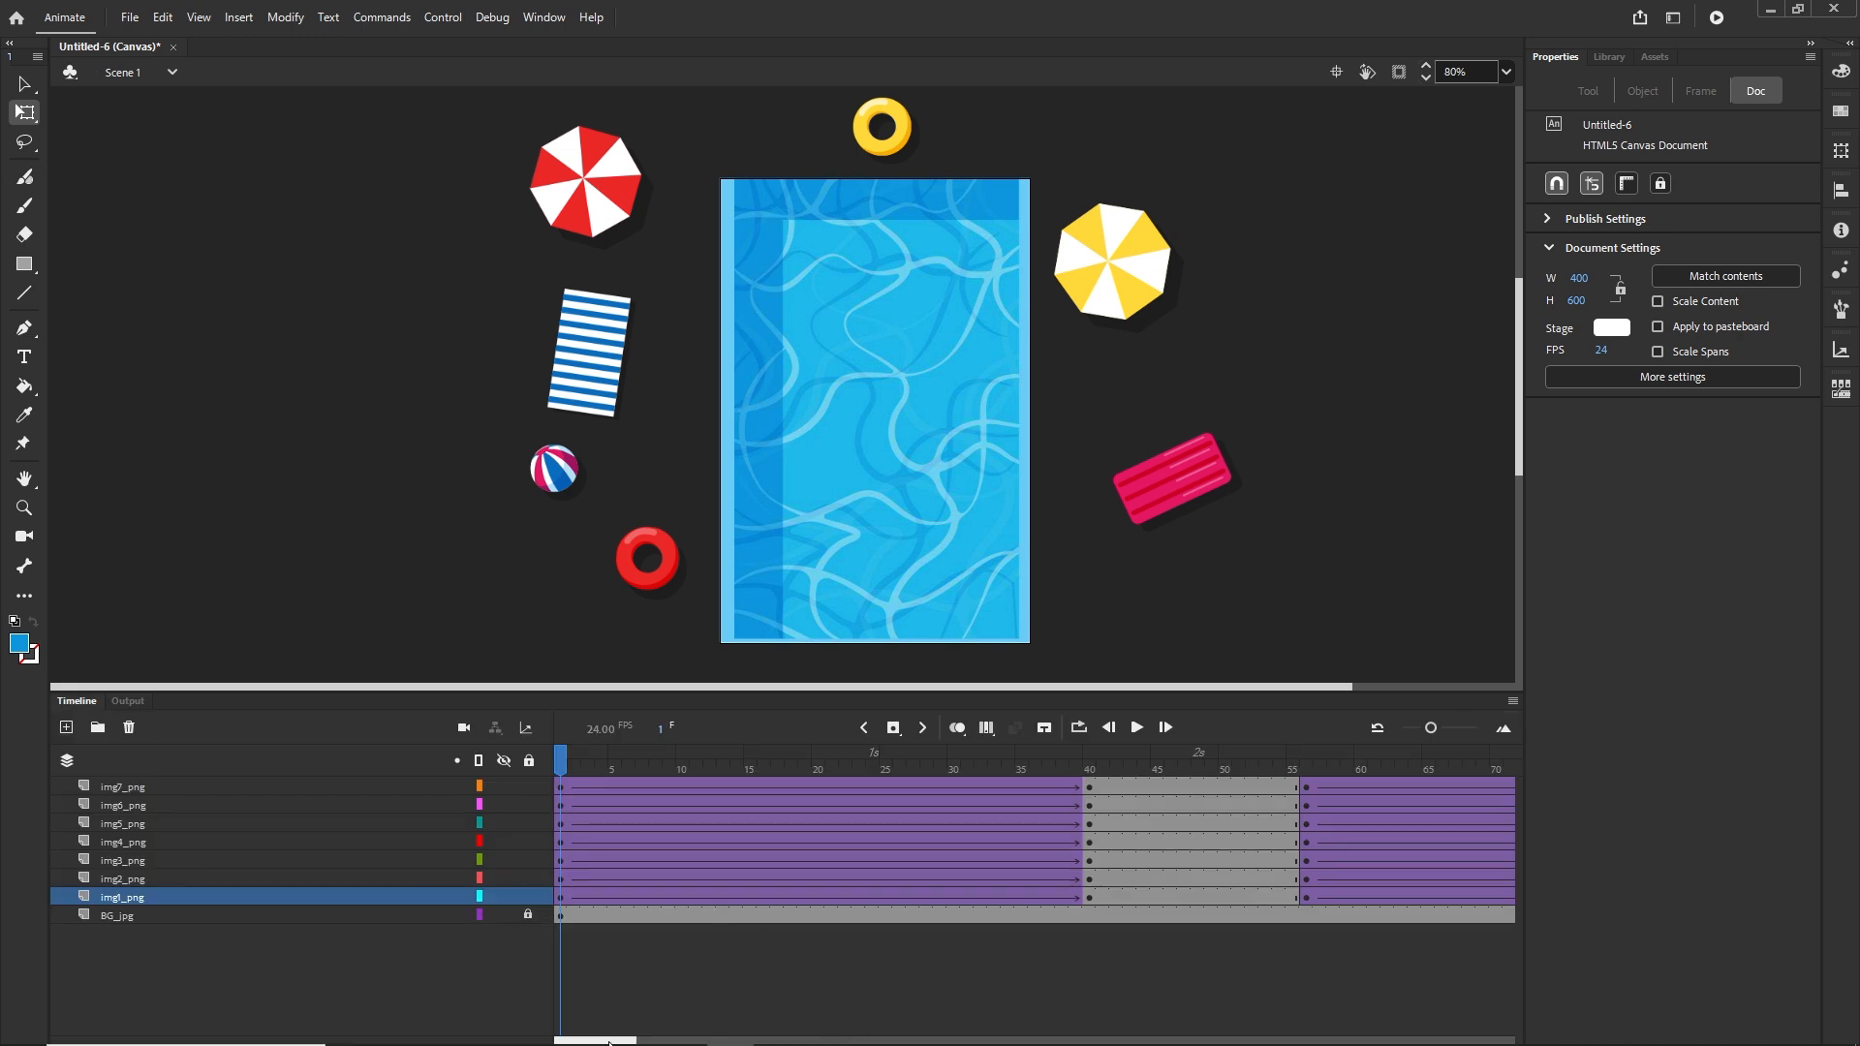
Apply a Quart Ease In Out effect to the classic tweens starting at frame 56 on all seven image layers
{"action": "left_click_drag", "start_coordinate": [616, 1039], "coordinate": [728, 1027]}
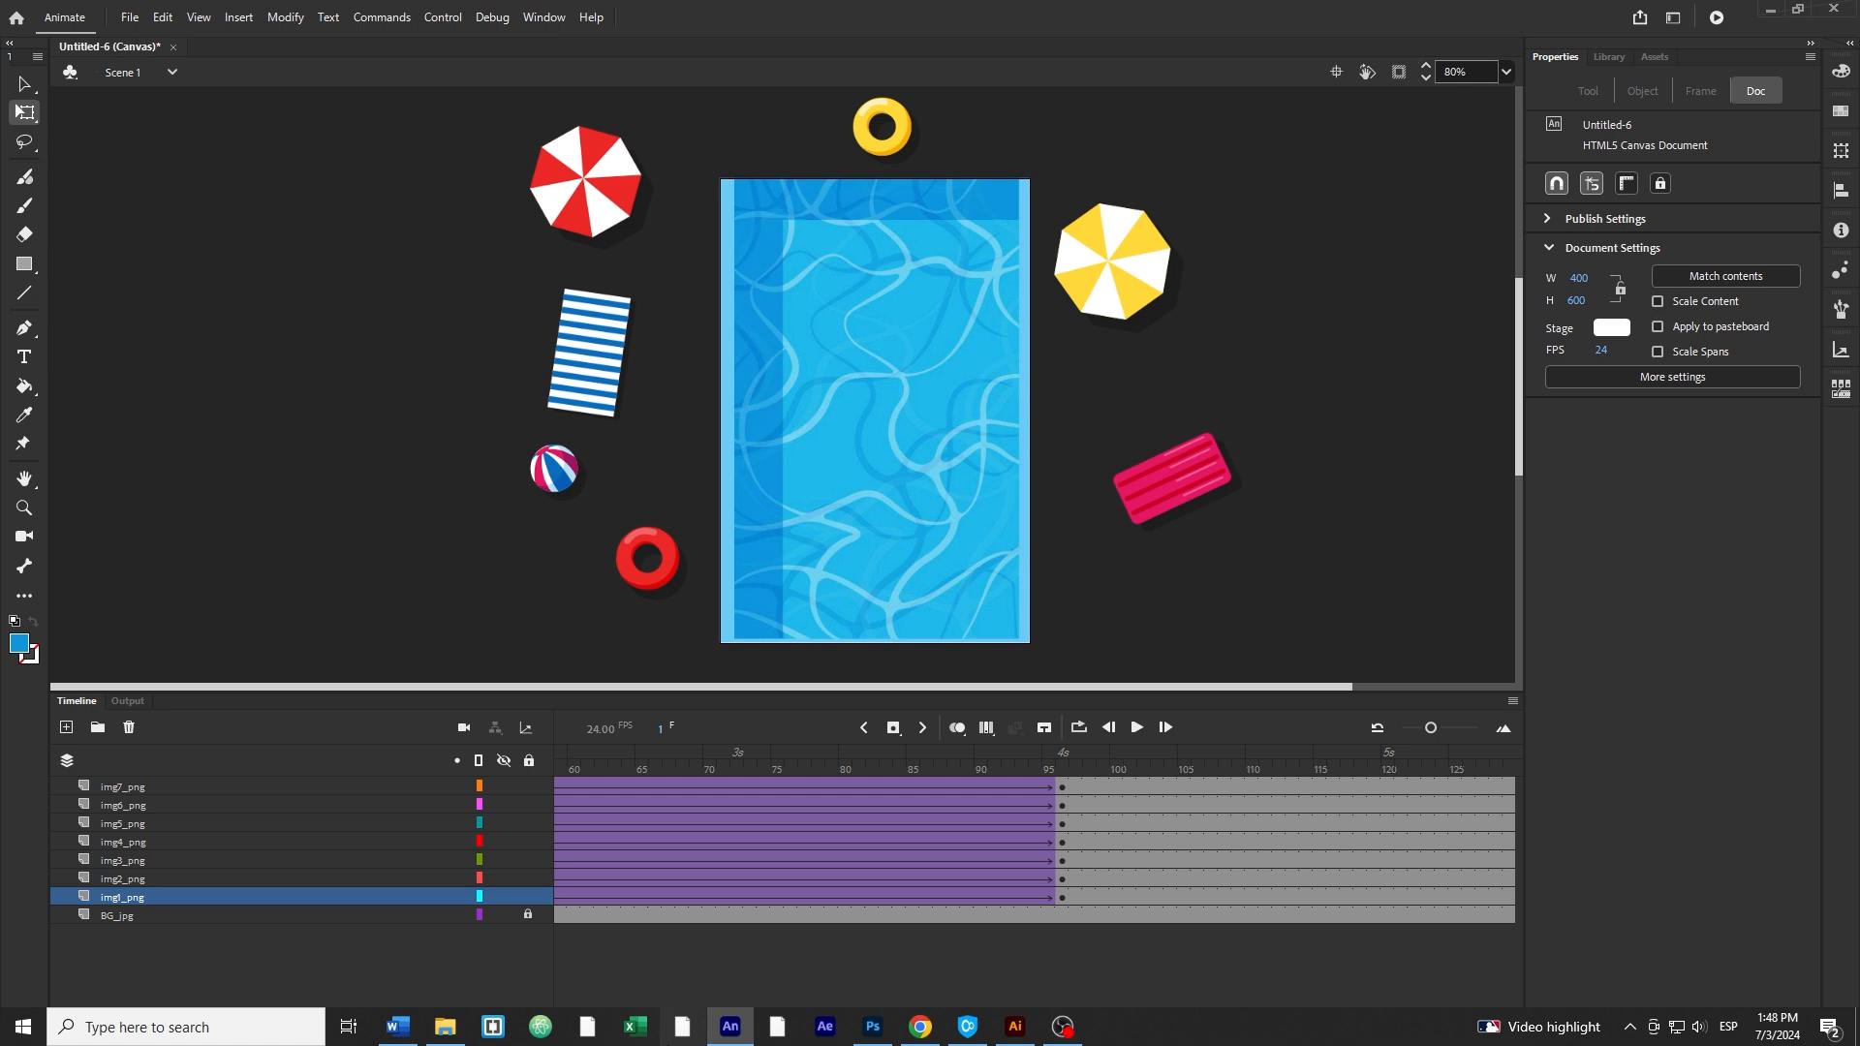
{"action": "left_click", "coordinate": [683, 1025]}
{"action": "left_click", "coordinate": [1037, 603]}
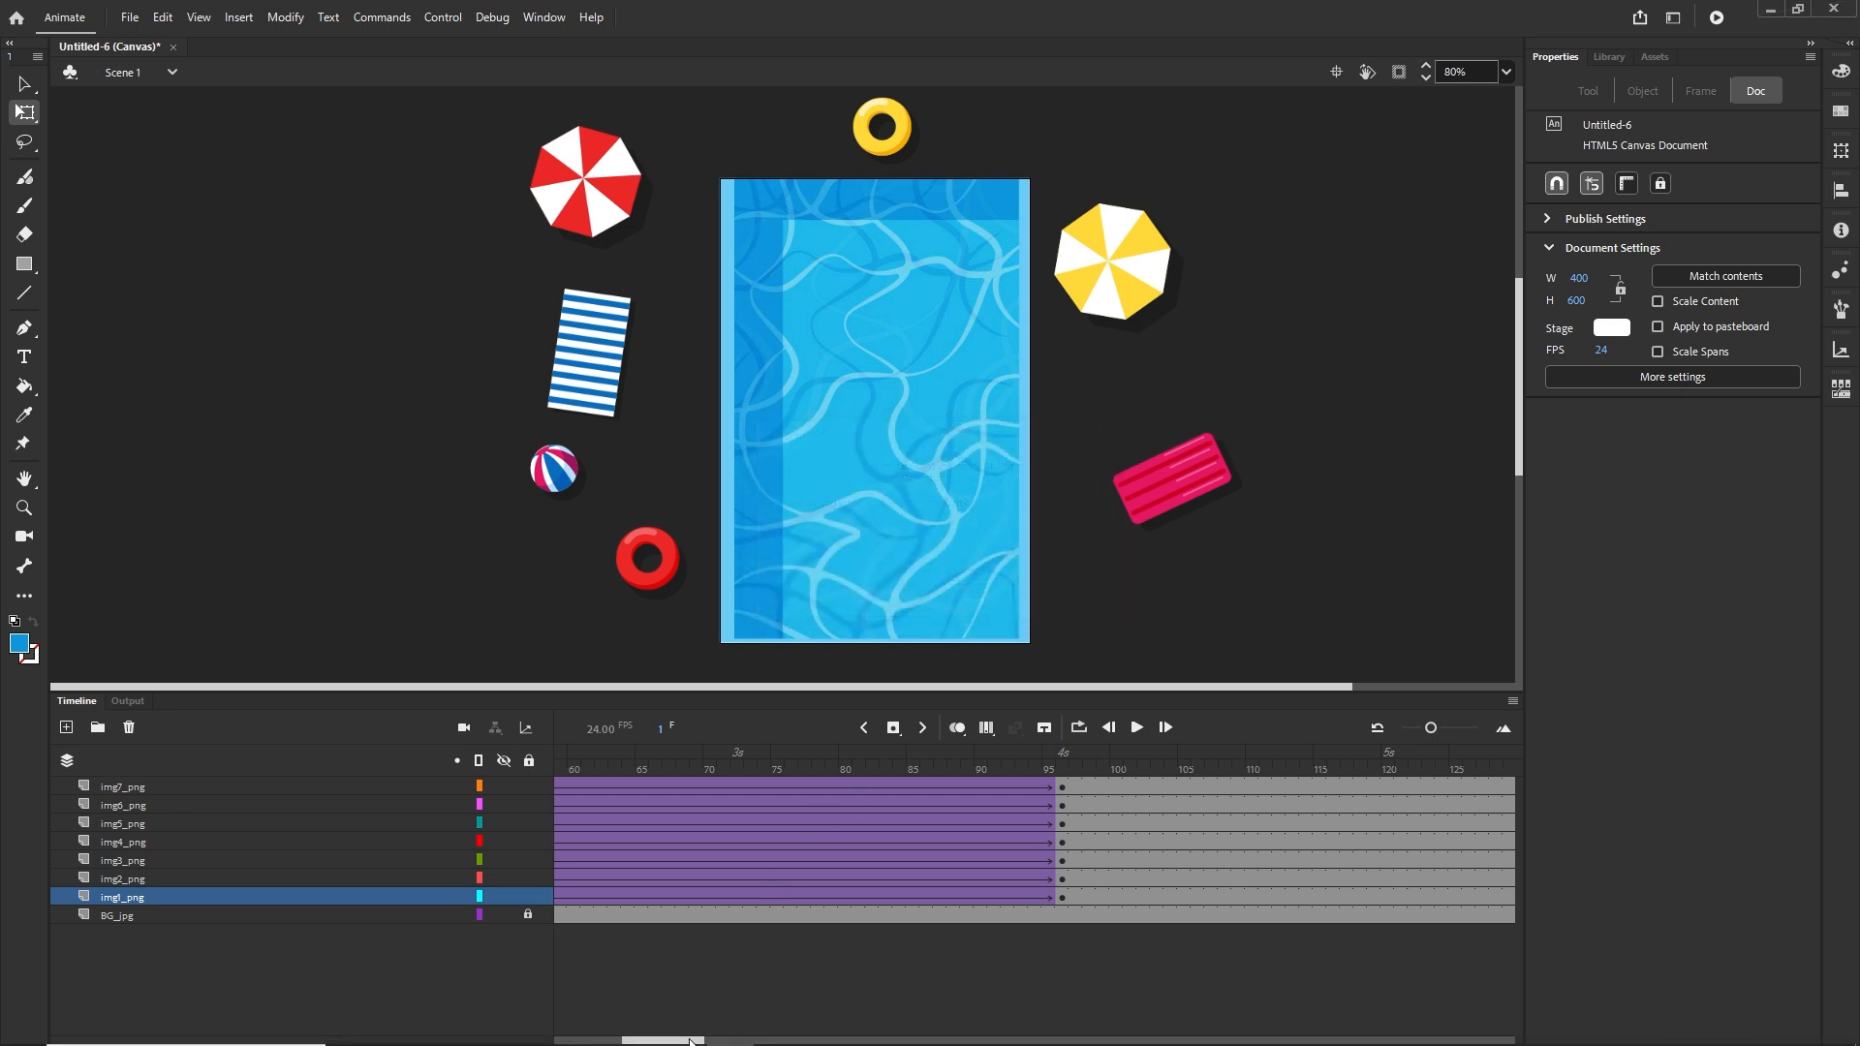
{"action": "scroll", "coordinate": [790, 952], "scroll_direction": "left", "scroll_amount": 5}
{"action": "left_click_drag", "start_coordinate": [869, 899], "coordinate": [869, 785]}
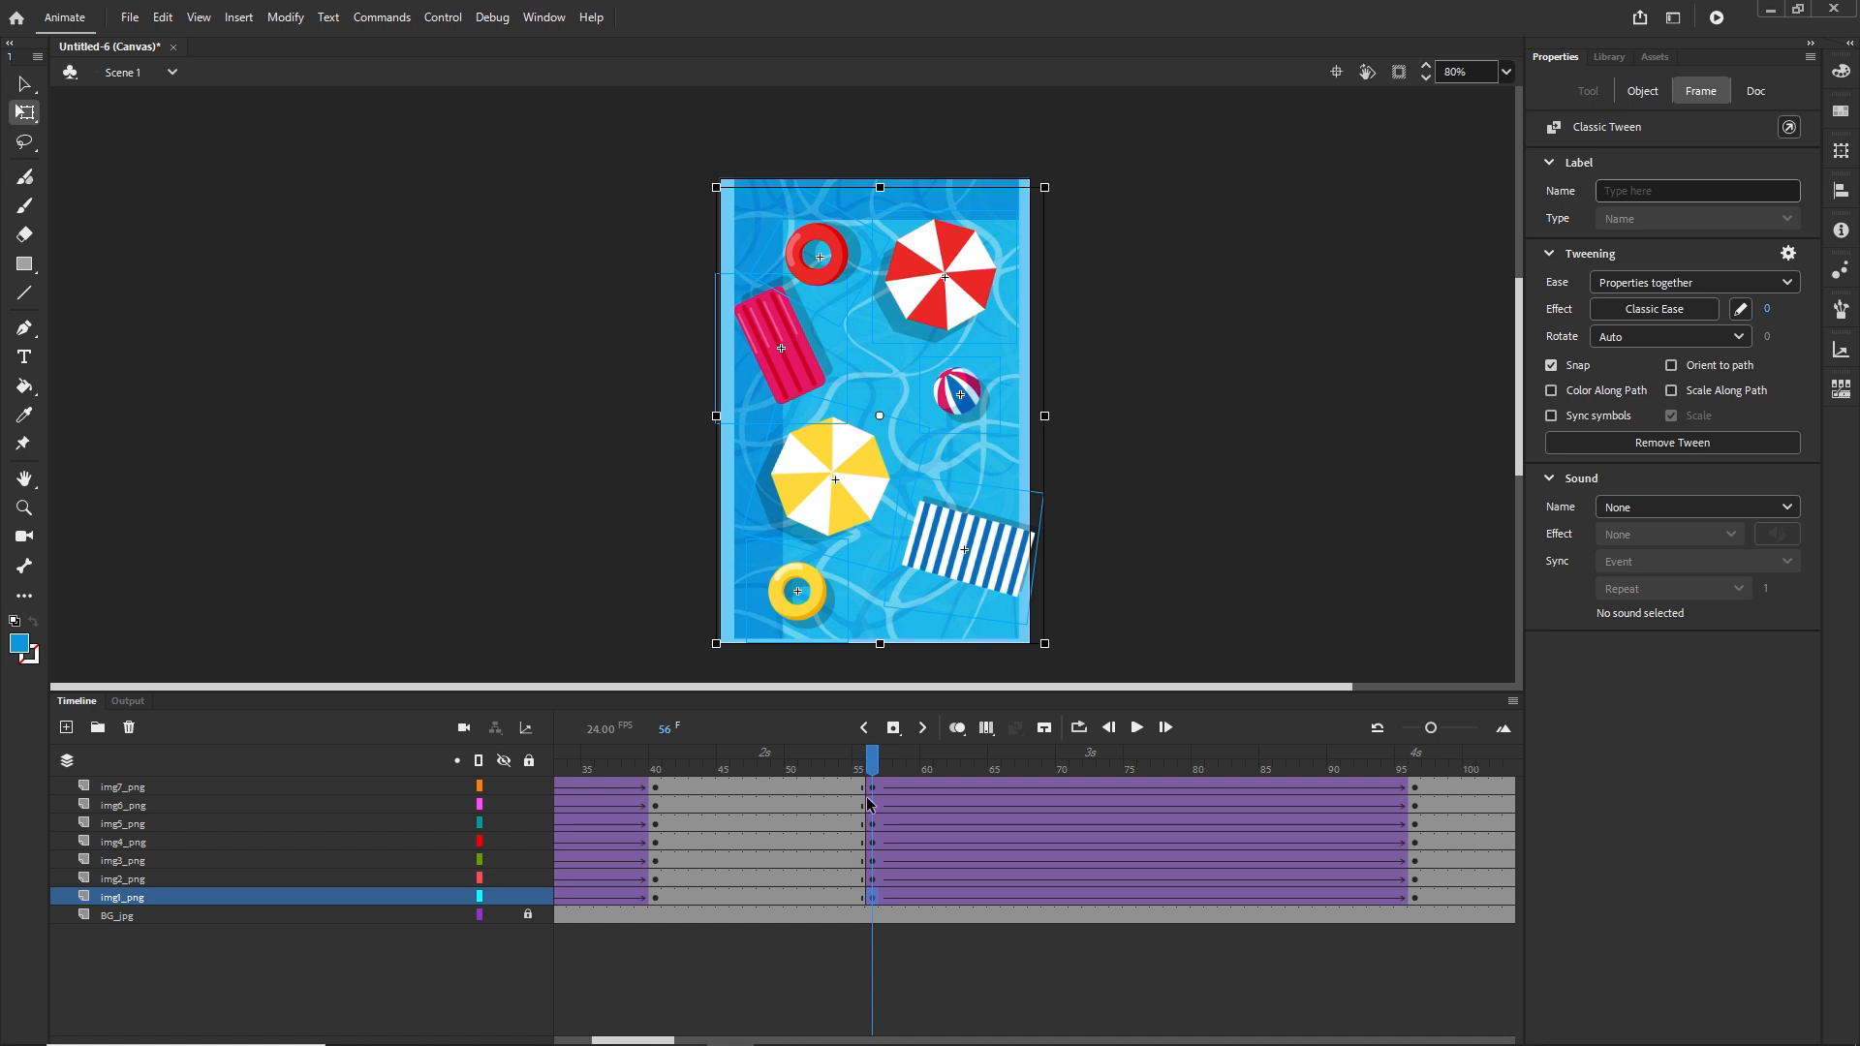
{"action": "left_click", "coordinate": [1668, 310]}
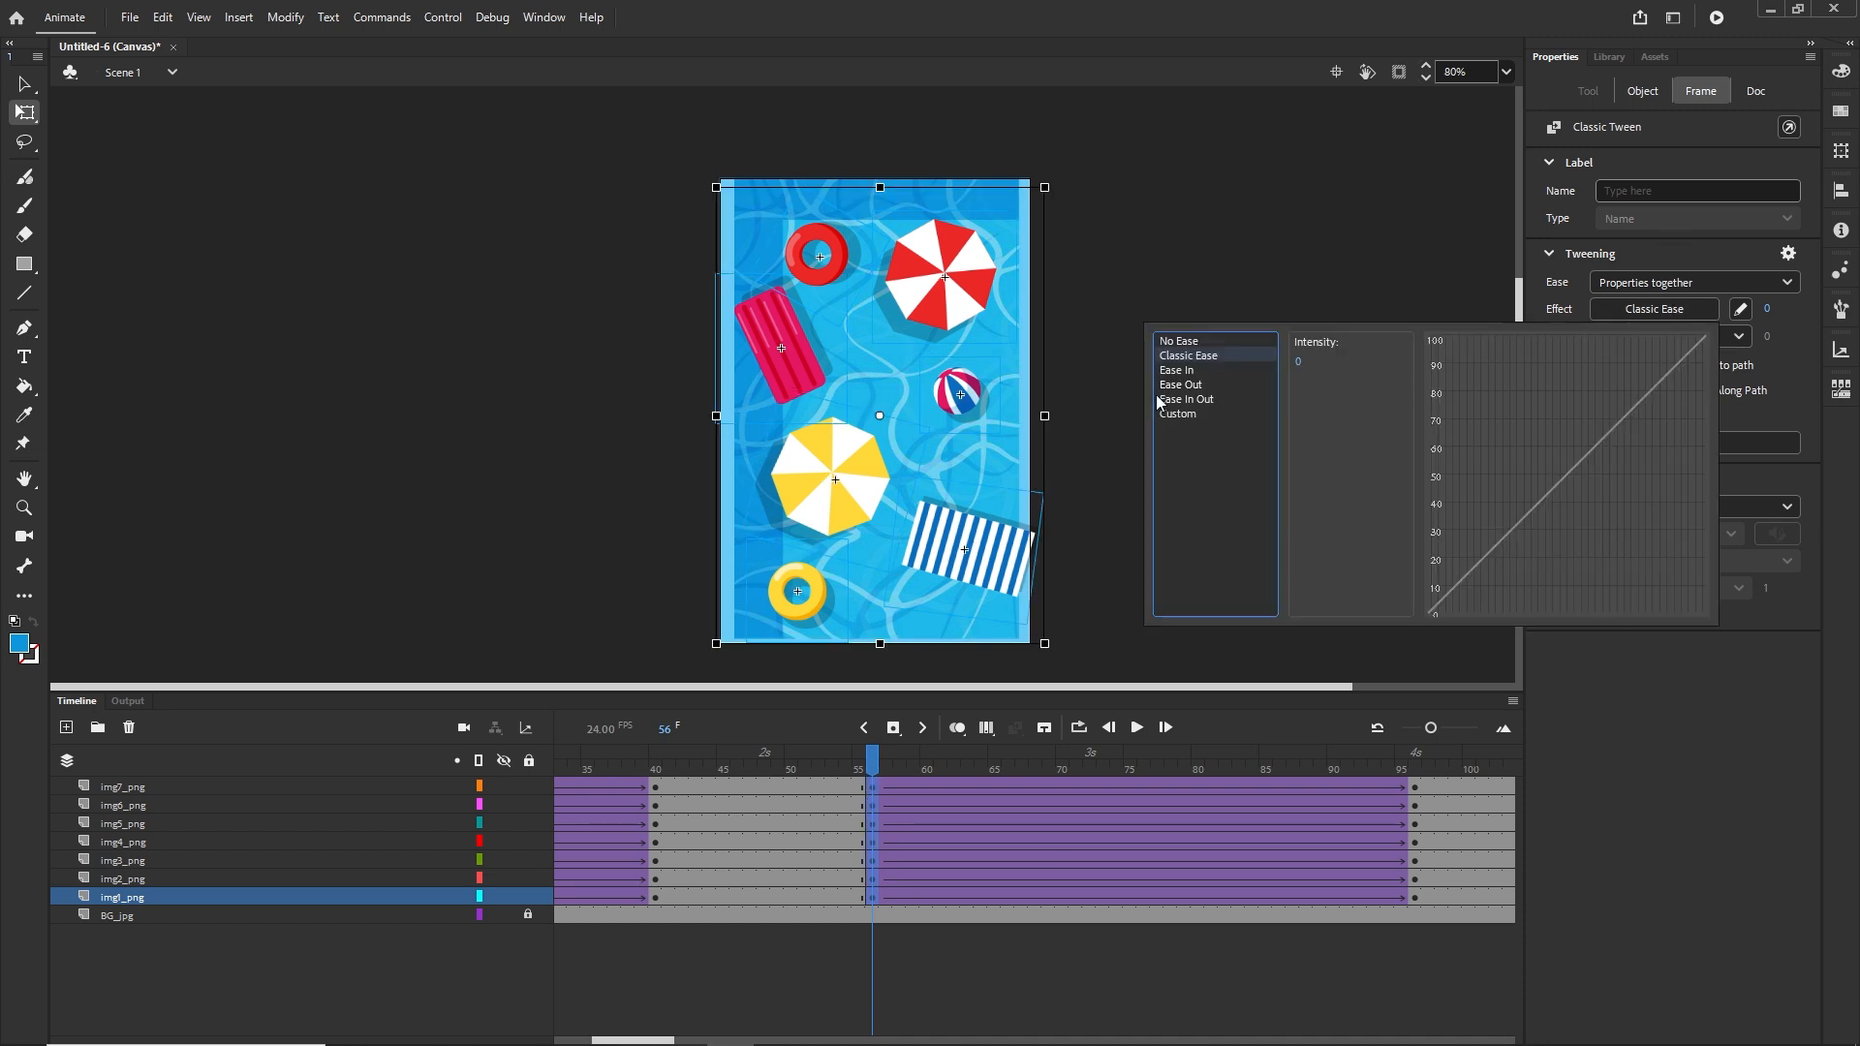
{"action": "left_click", "coordinate": [1195, 389]}
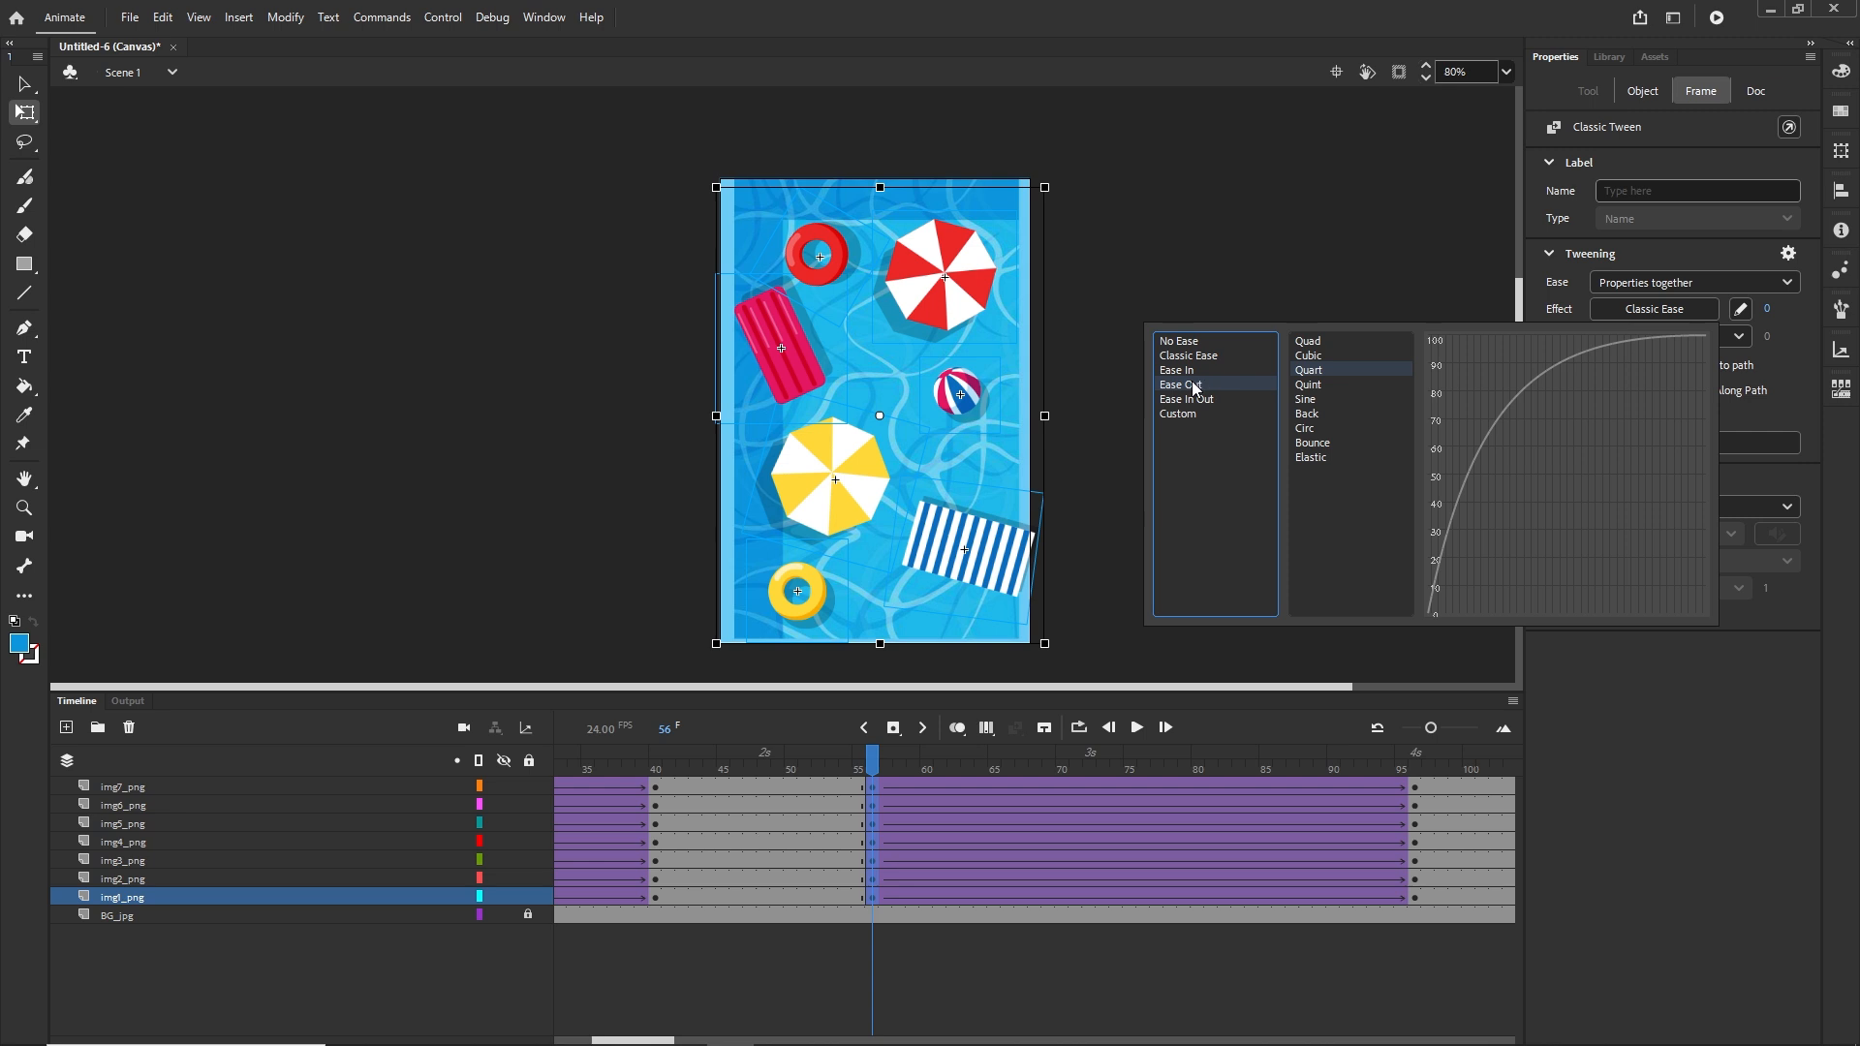
{"action": "left_click", "coordinate": [1186, 400]}
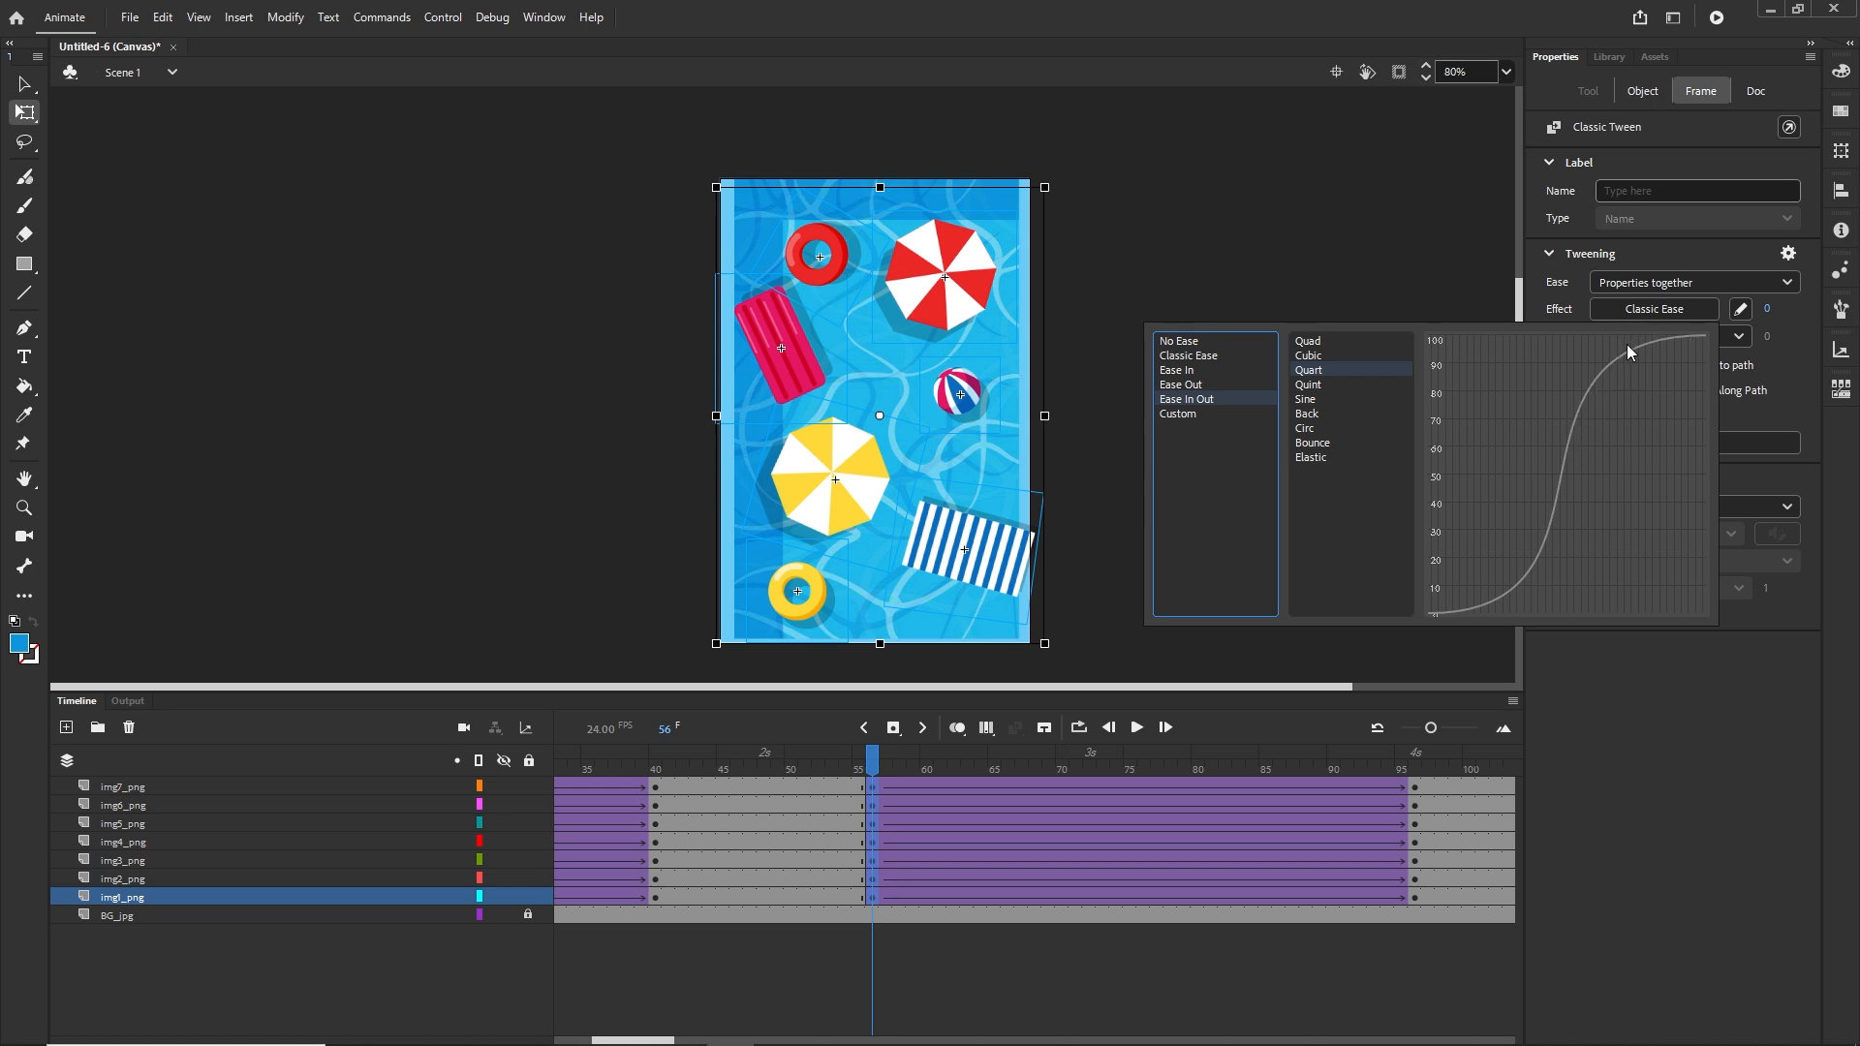
{"action": "double_click", "coordinate": [1307, 373]}
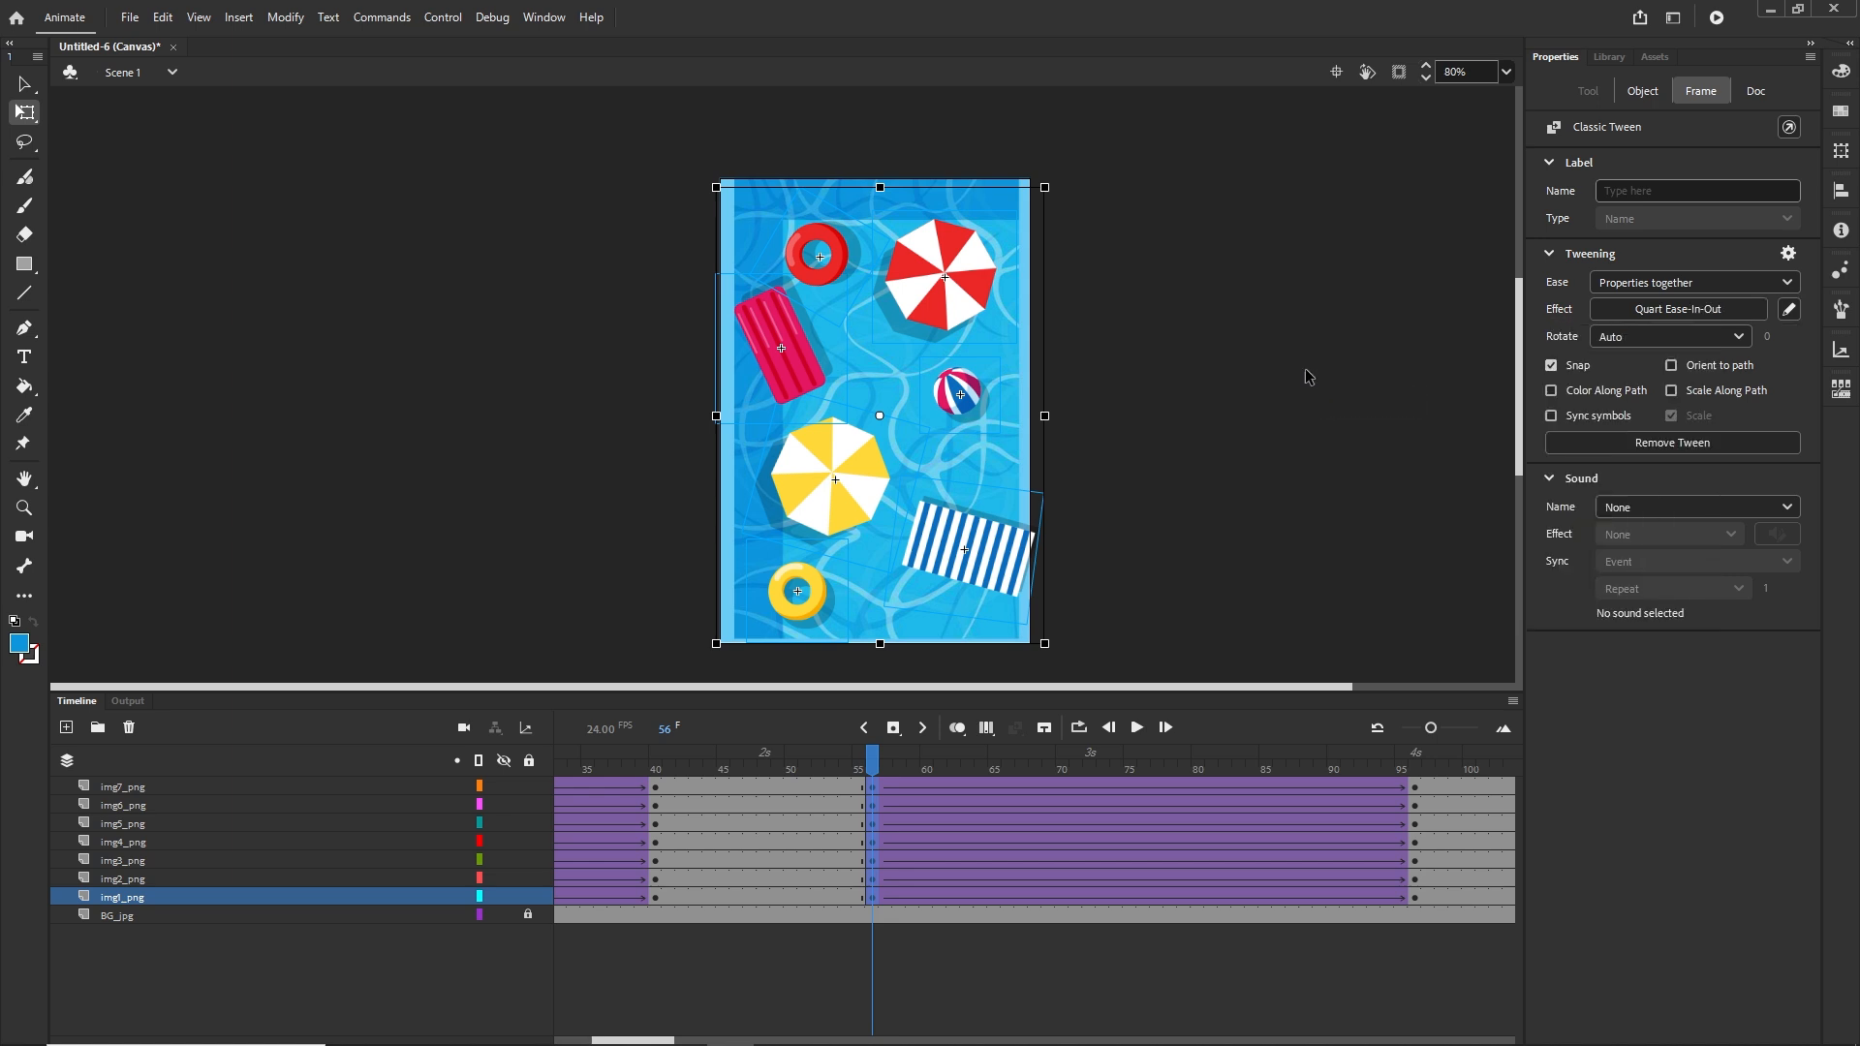
{"action": "left_click", "coordinate": [1199, 451]}
Test the eased drift motion in the browser and return to the Animate timeline
{"action": "key", "text": "ctrl+Return"}
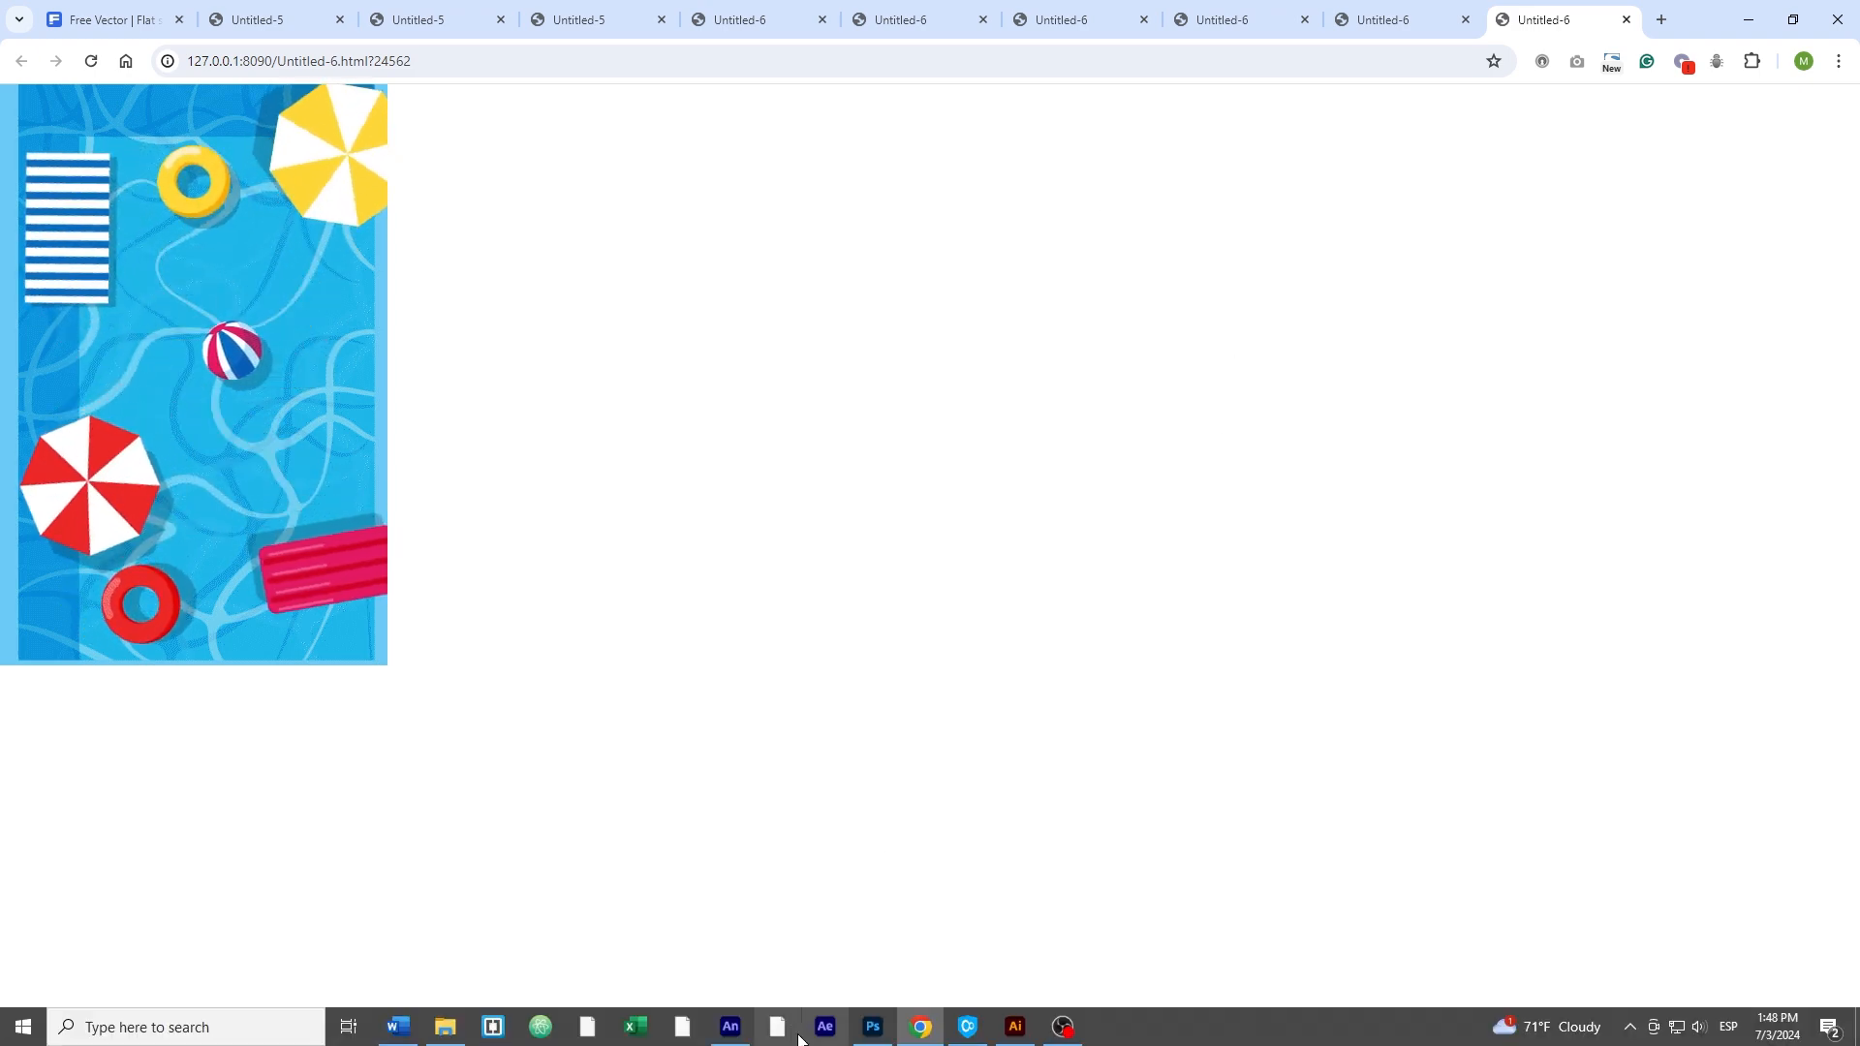
{"action": "left_click", "coordinate": [718, 1027]}
{"action": "left_click", "coordinate": [97, 699]}
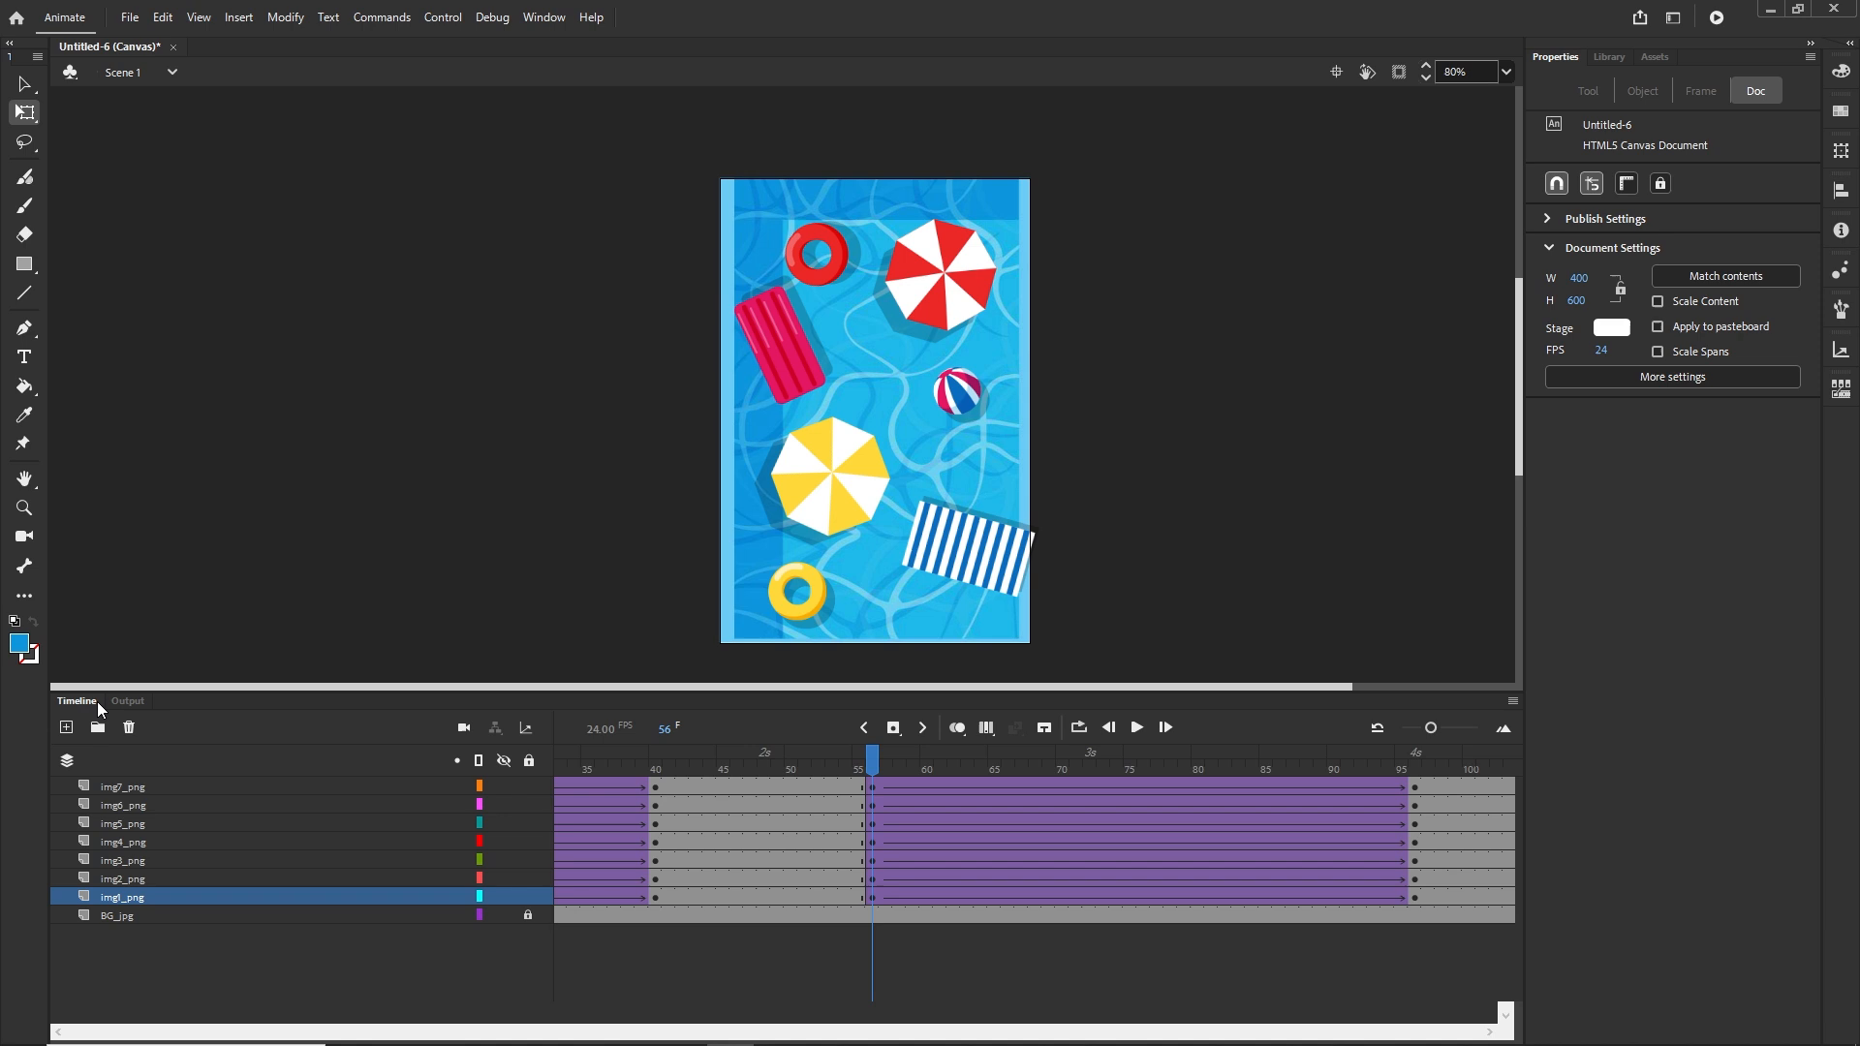
Set the easing of all seven classic tweens starting at frame 56 to Quint Ease In Out
{"action": "left_click", "coordinate": [870, 898]}
{"action": "left_click_drag", "start_coordinate": [872, 796], "coordinate": [870, 782]}
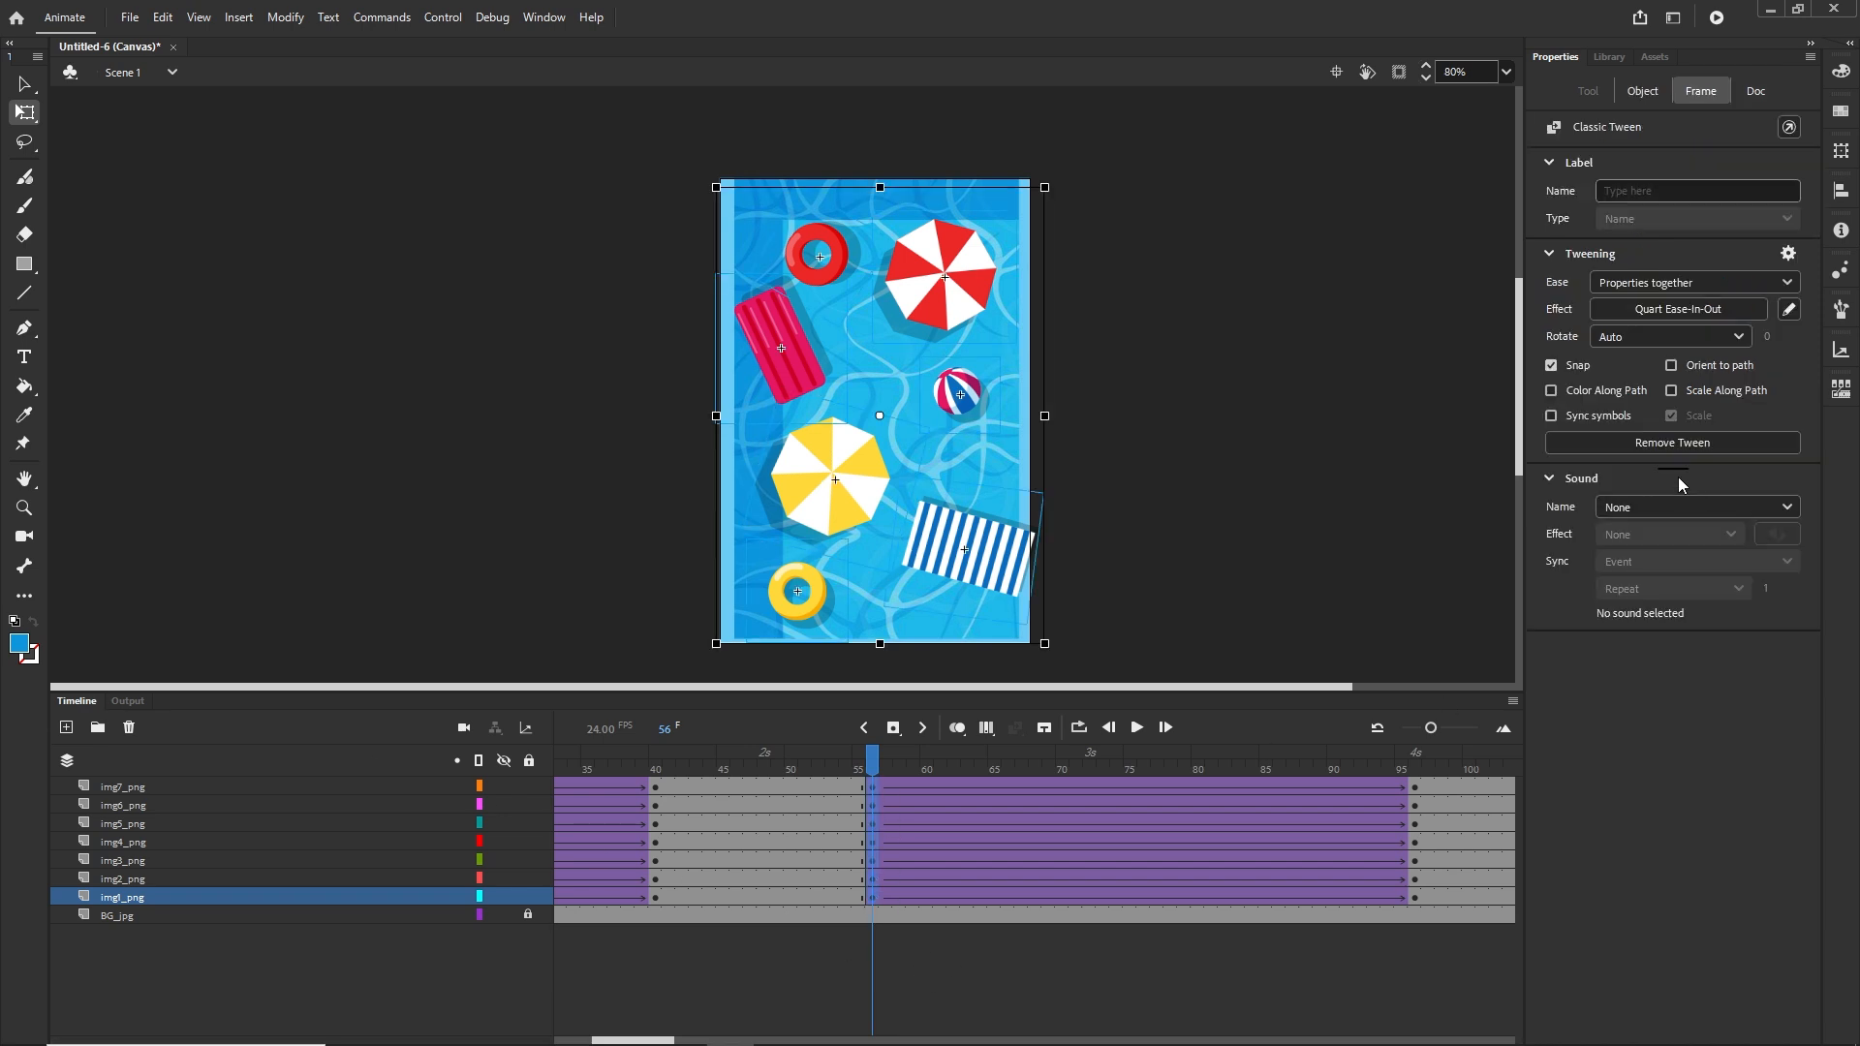
{"action": "left_click", "coordinate": [1659, 320]}
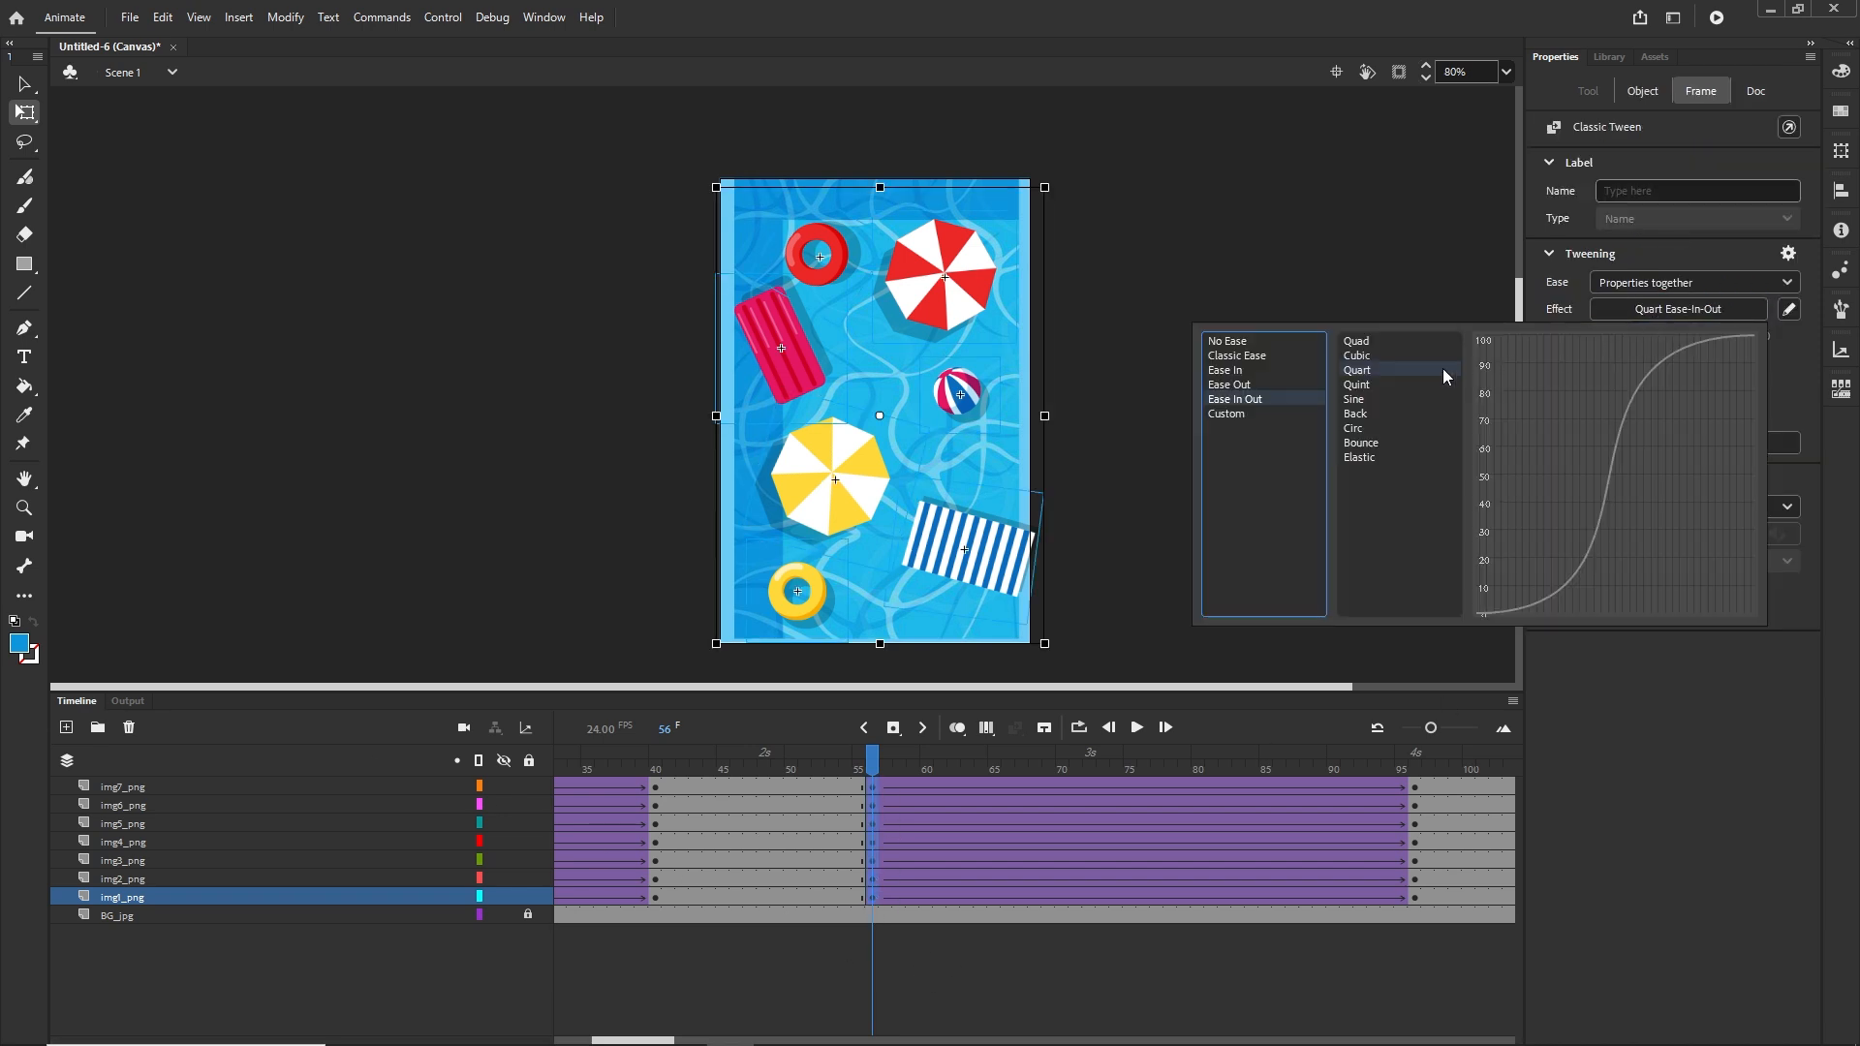
{"action": "left_click", "coordinate": [1367, 388]}
{"action": "double_click", "coordinate": [1357, 384]}
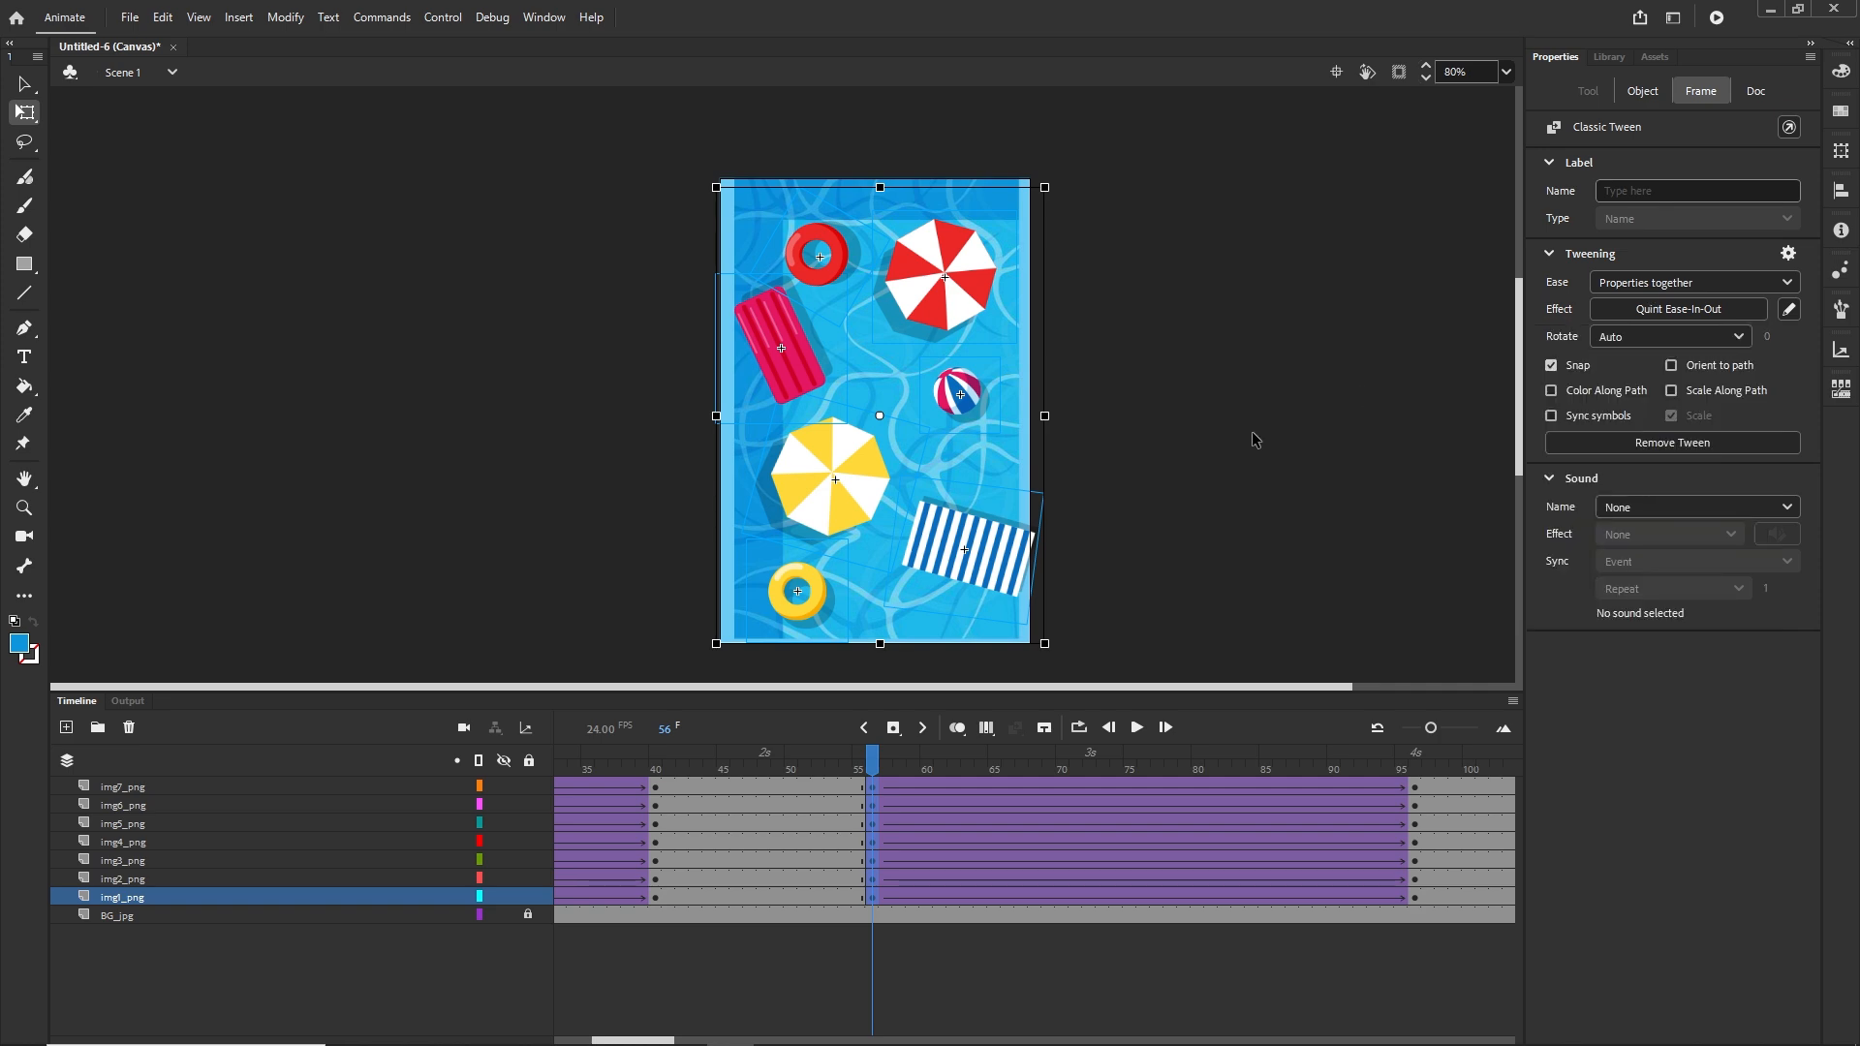
{"action": "left_click", "coordinate": [1258, 438]}
Preview the Quint-eased animation in the browser and return to the Animate timeline
{"action": "key", "text": "ctrl+Return"}
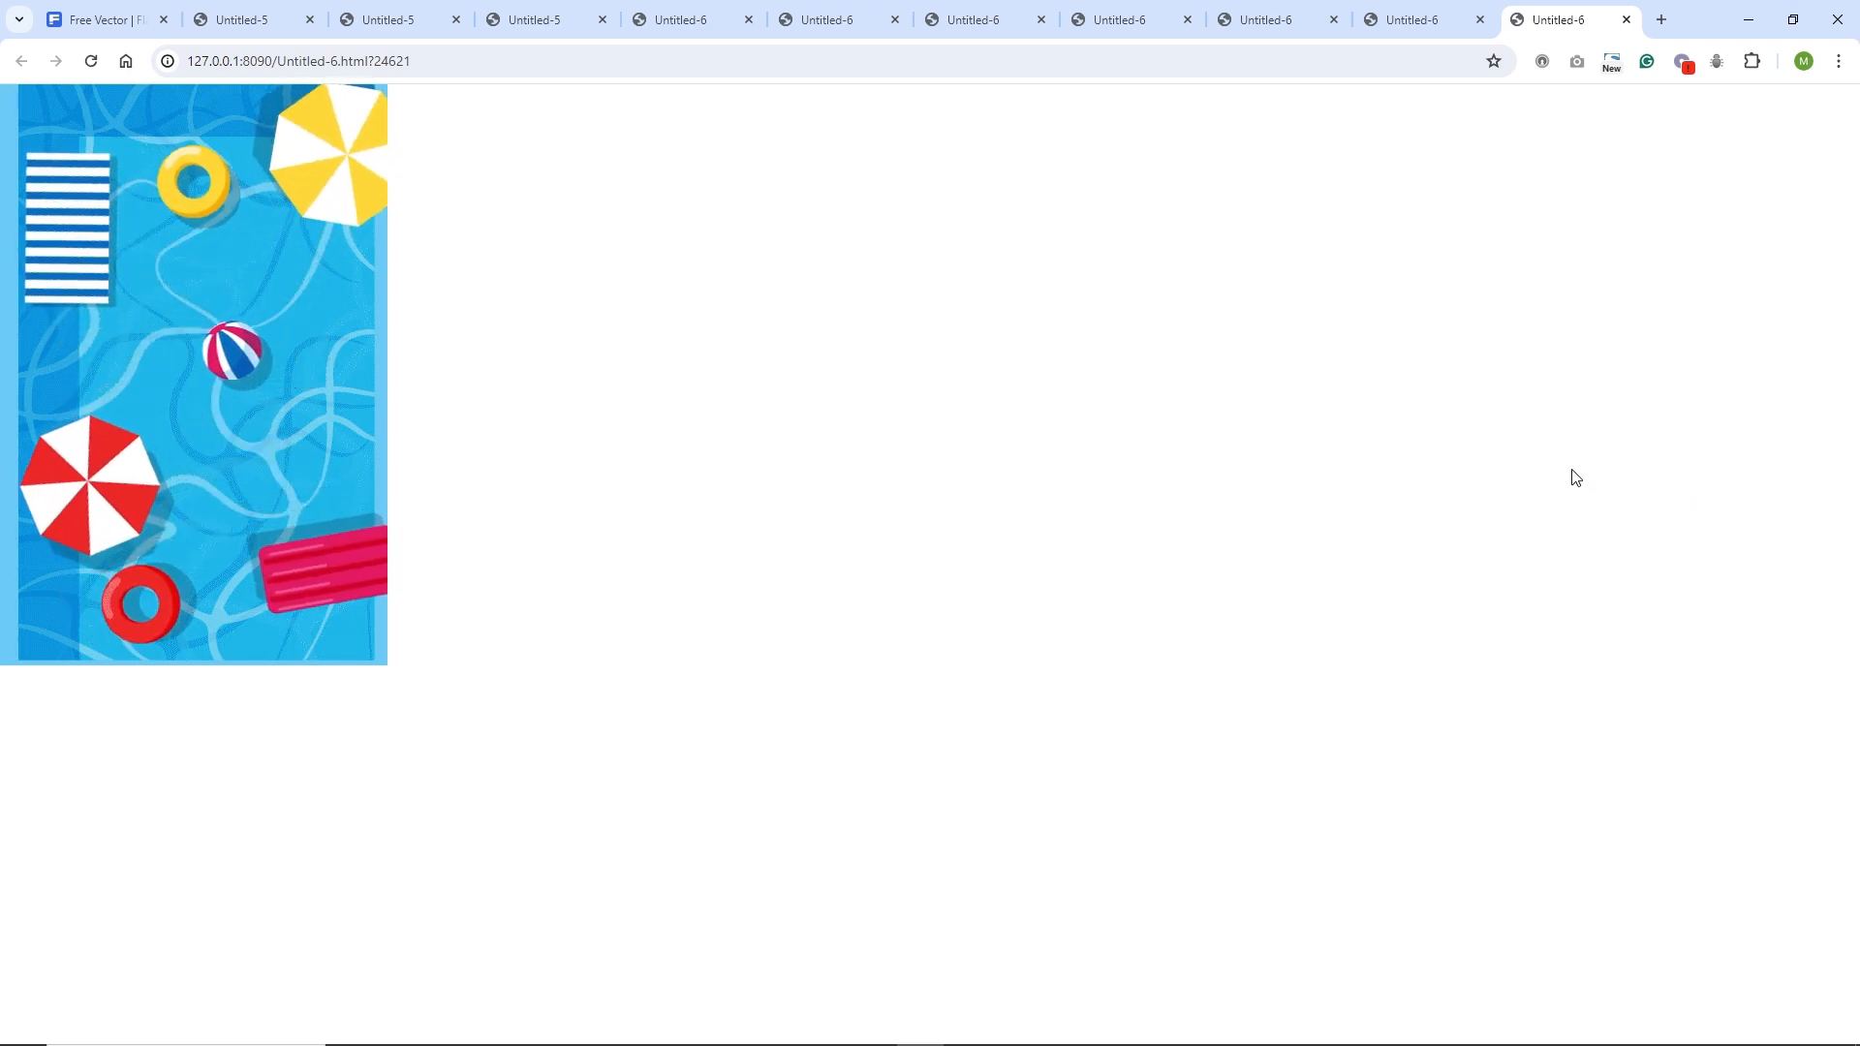
{"action": "mouse_move", "coordinate": [871, 1040]}
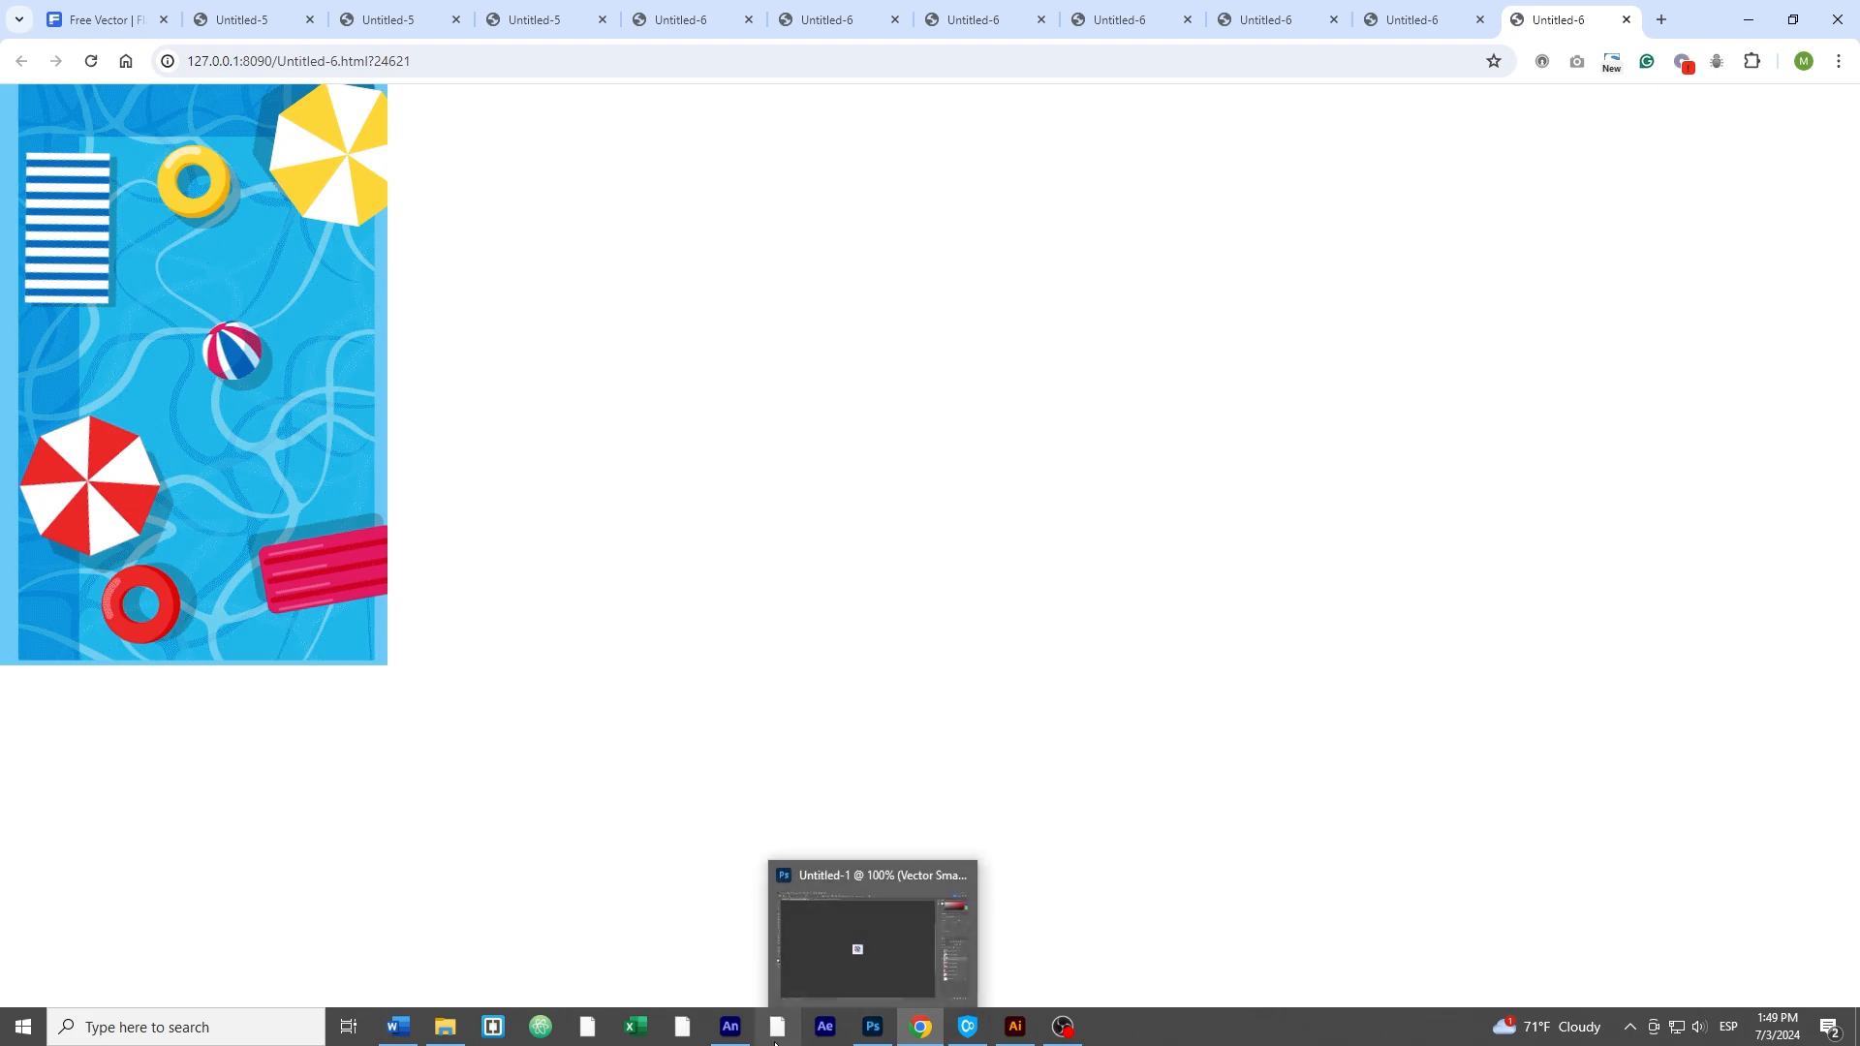
{"action": "left_click", "coordinate": [731, 1025]}
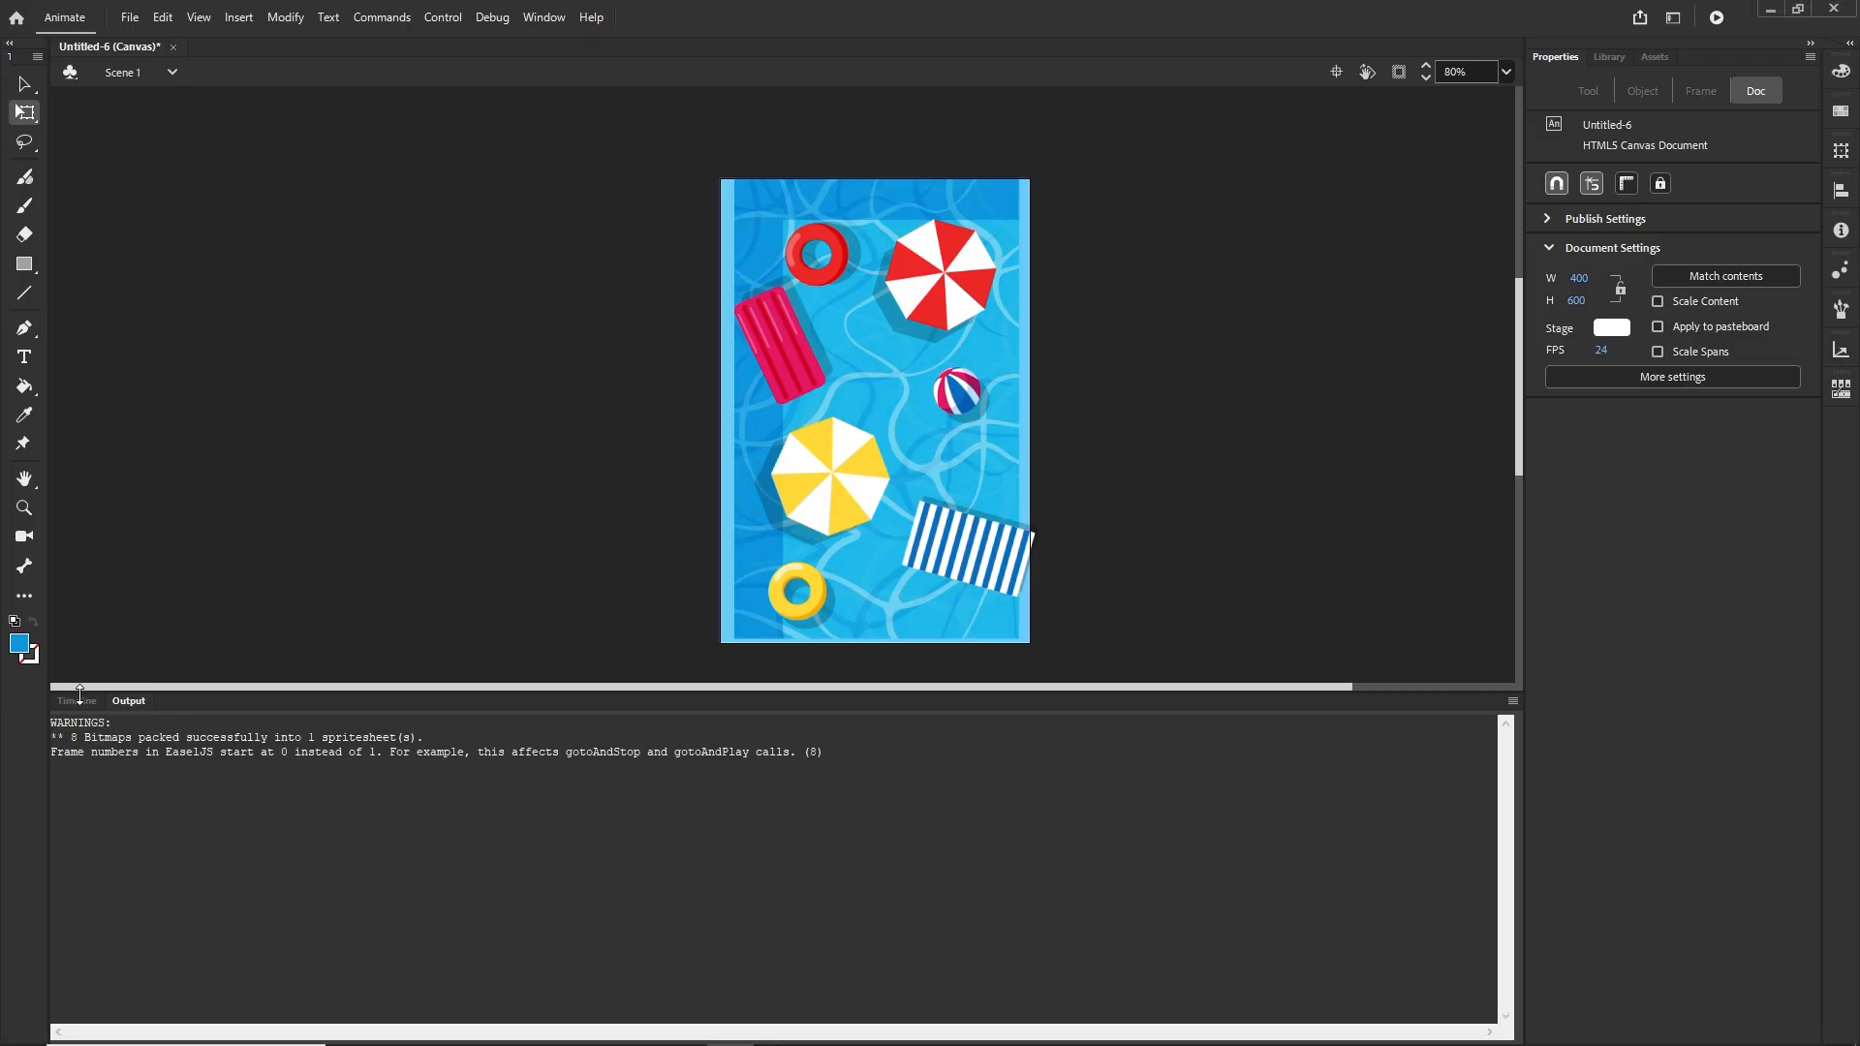
{"action": "left_click", "coordinate": [76, 701]}
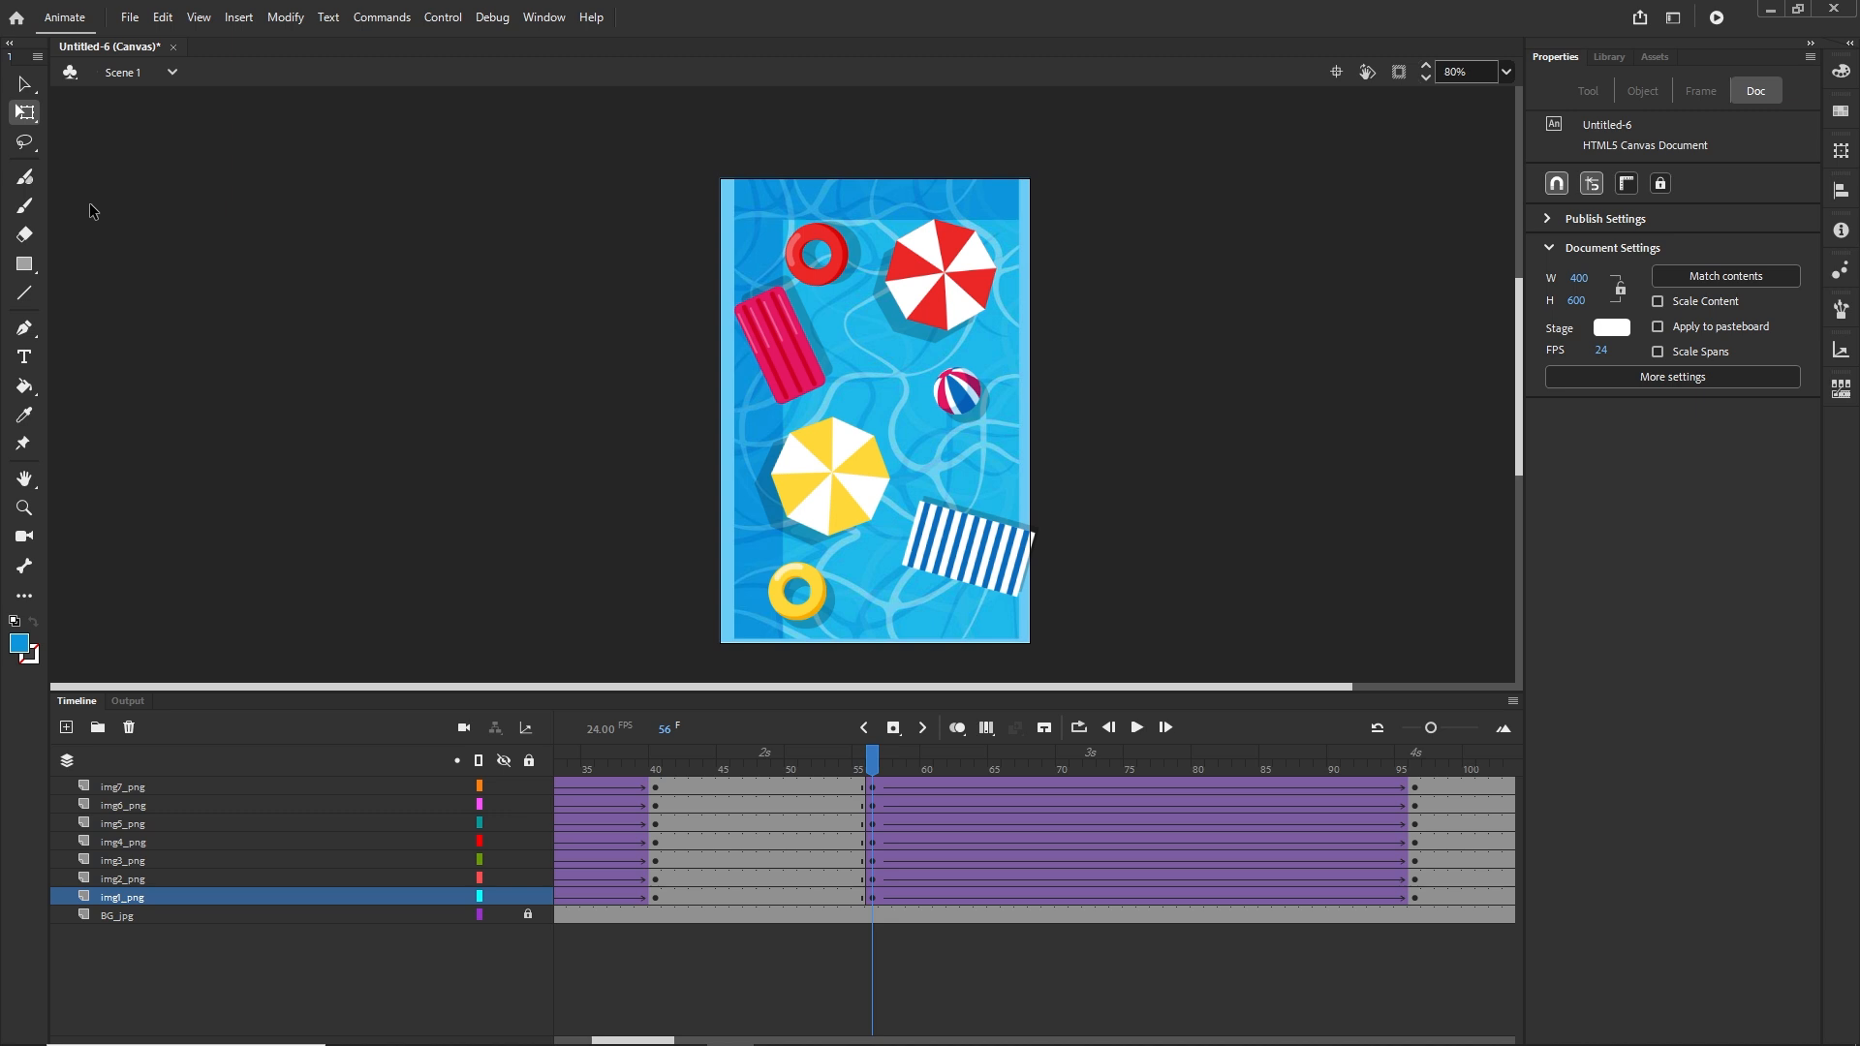
In the publish settings, choose Texture as the image asset export format, review the image quality options, and accept the settings
{"action": "left_click", "coordinate": [129, 17]}
{"action": "left_click", "coordinate": [193, 379]}
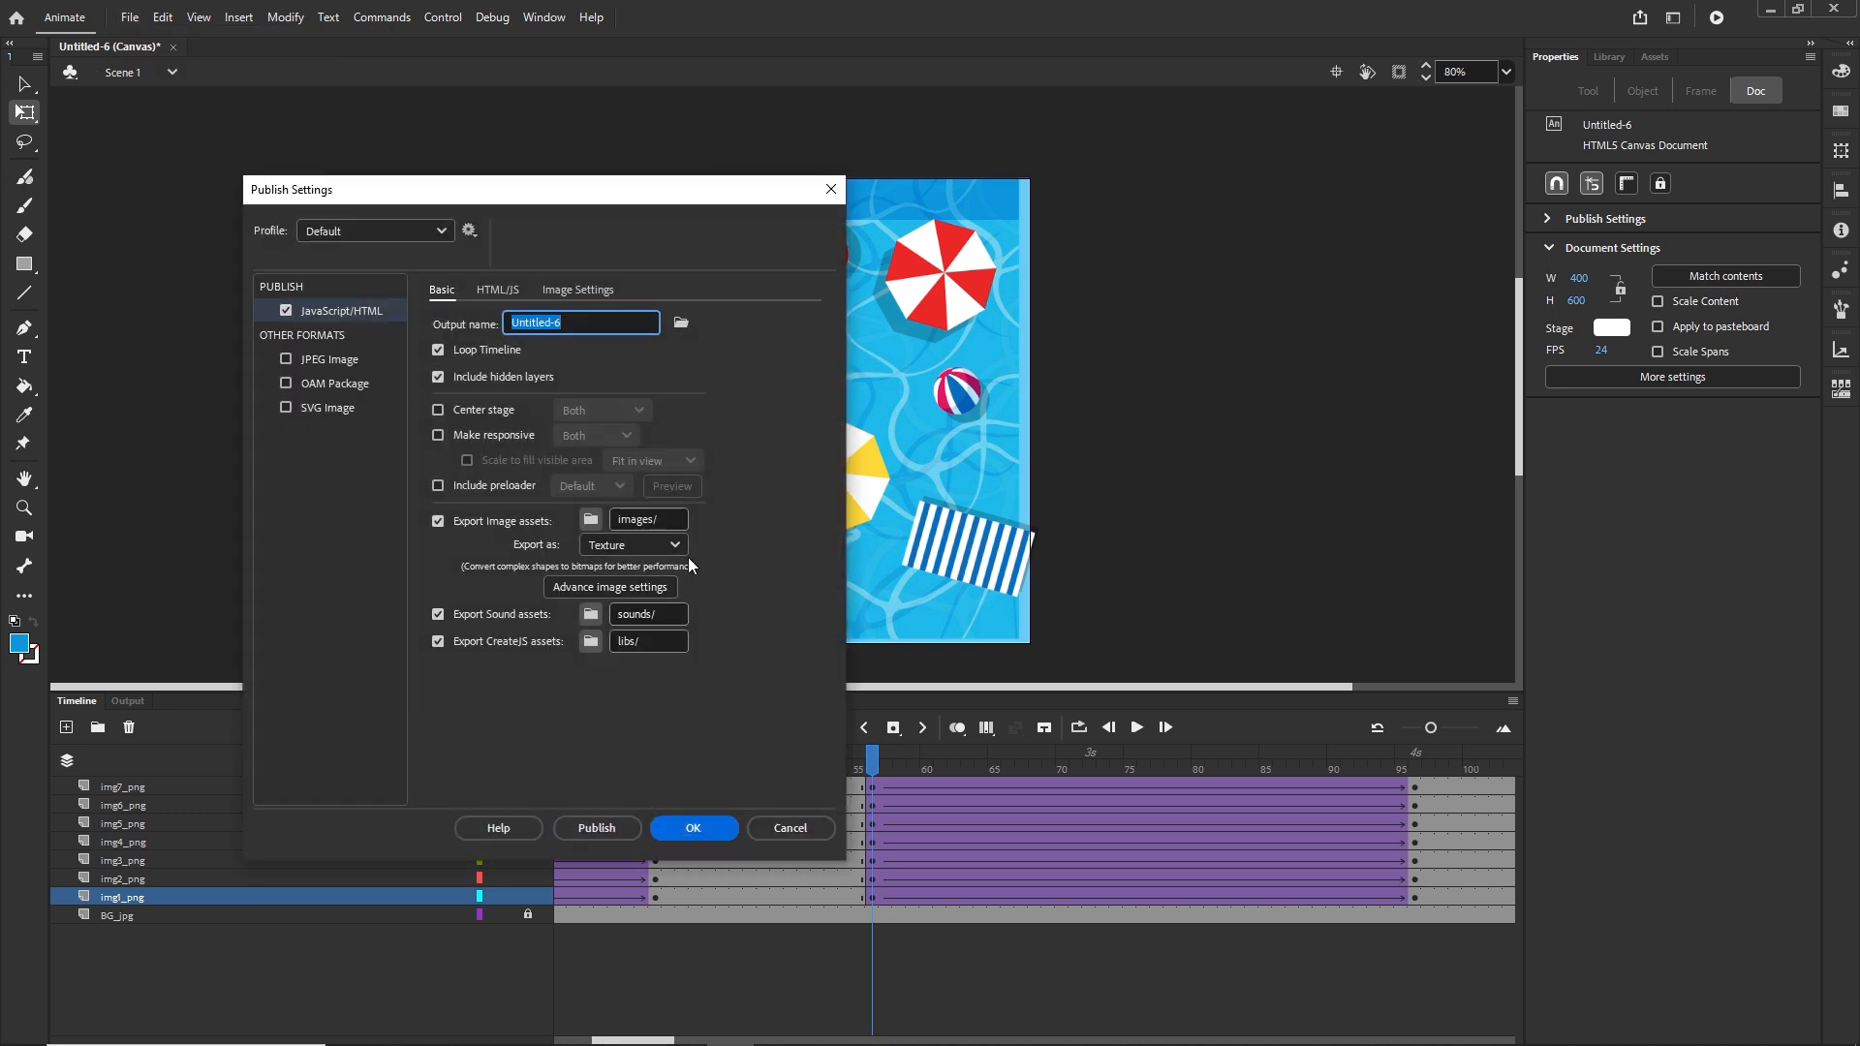
{"action": "left_click", "coordinate": [680, 545]}
{"action": "left_click", "coordinate": [618, 560]}
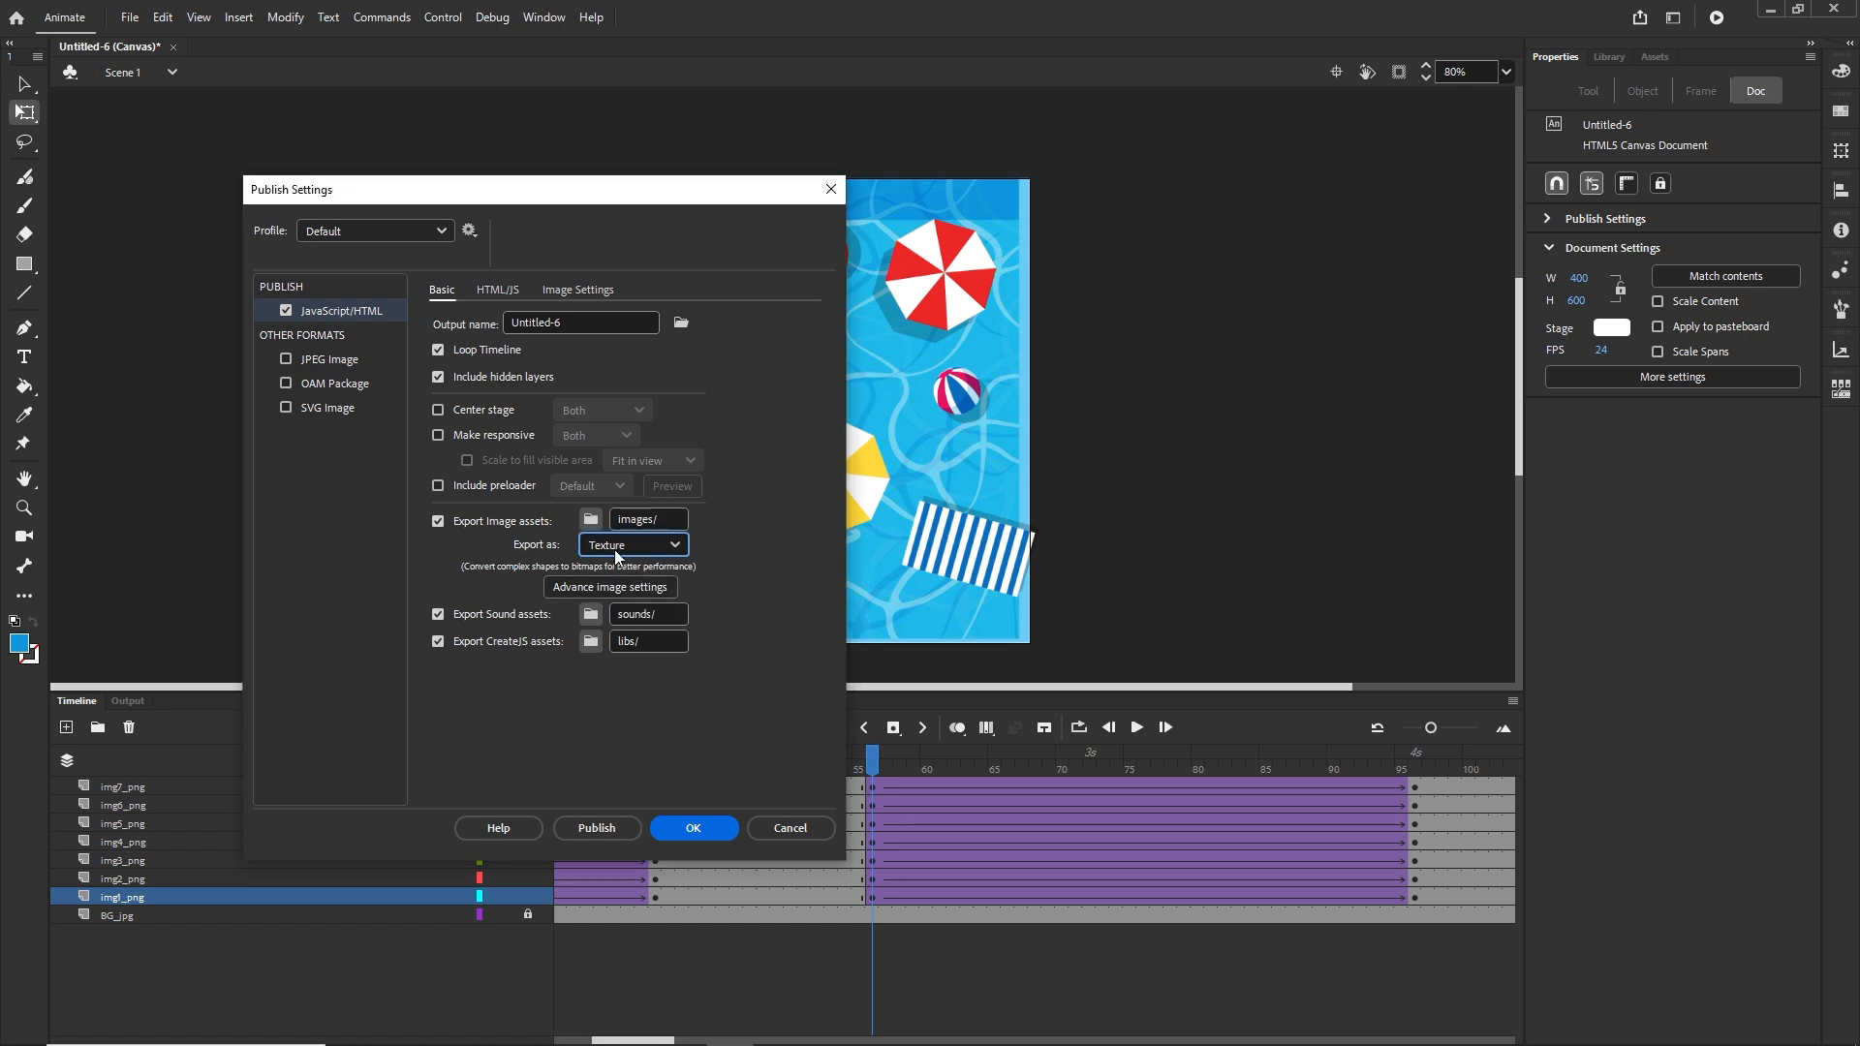
{"action": "left_click", "coordinate": [674, 551]}
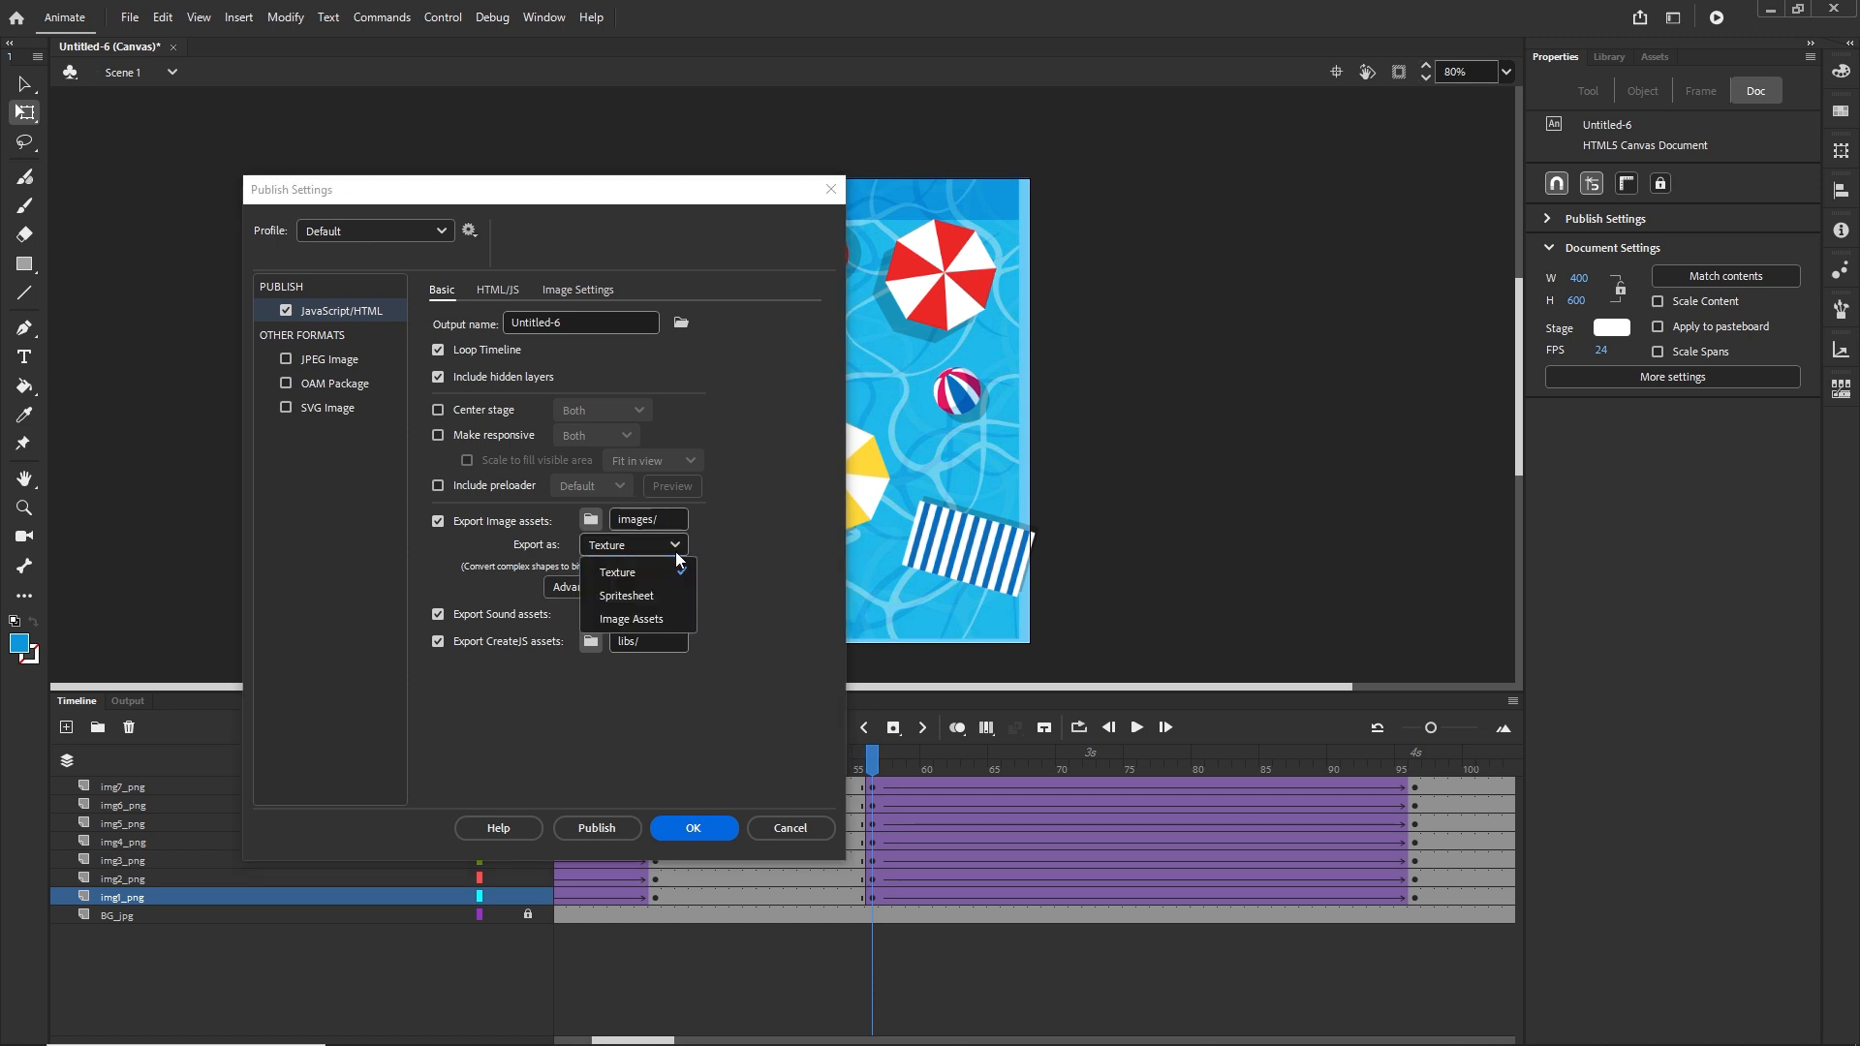
{"action": "left_click", "coordinate": [608, 573]}
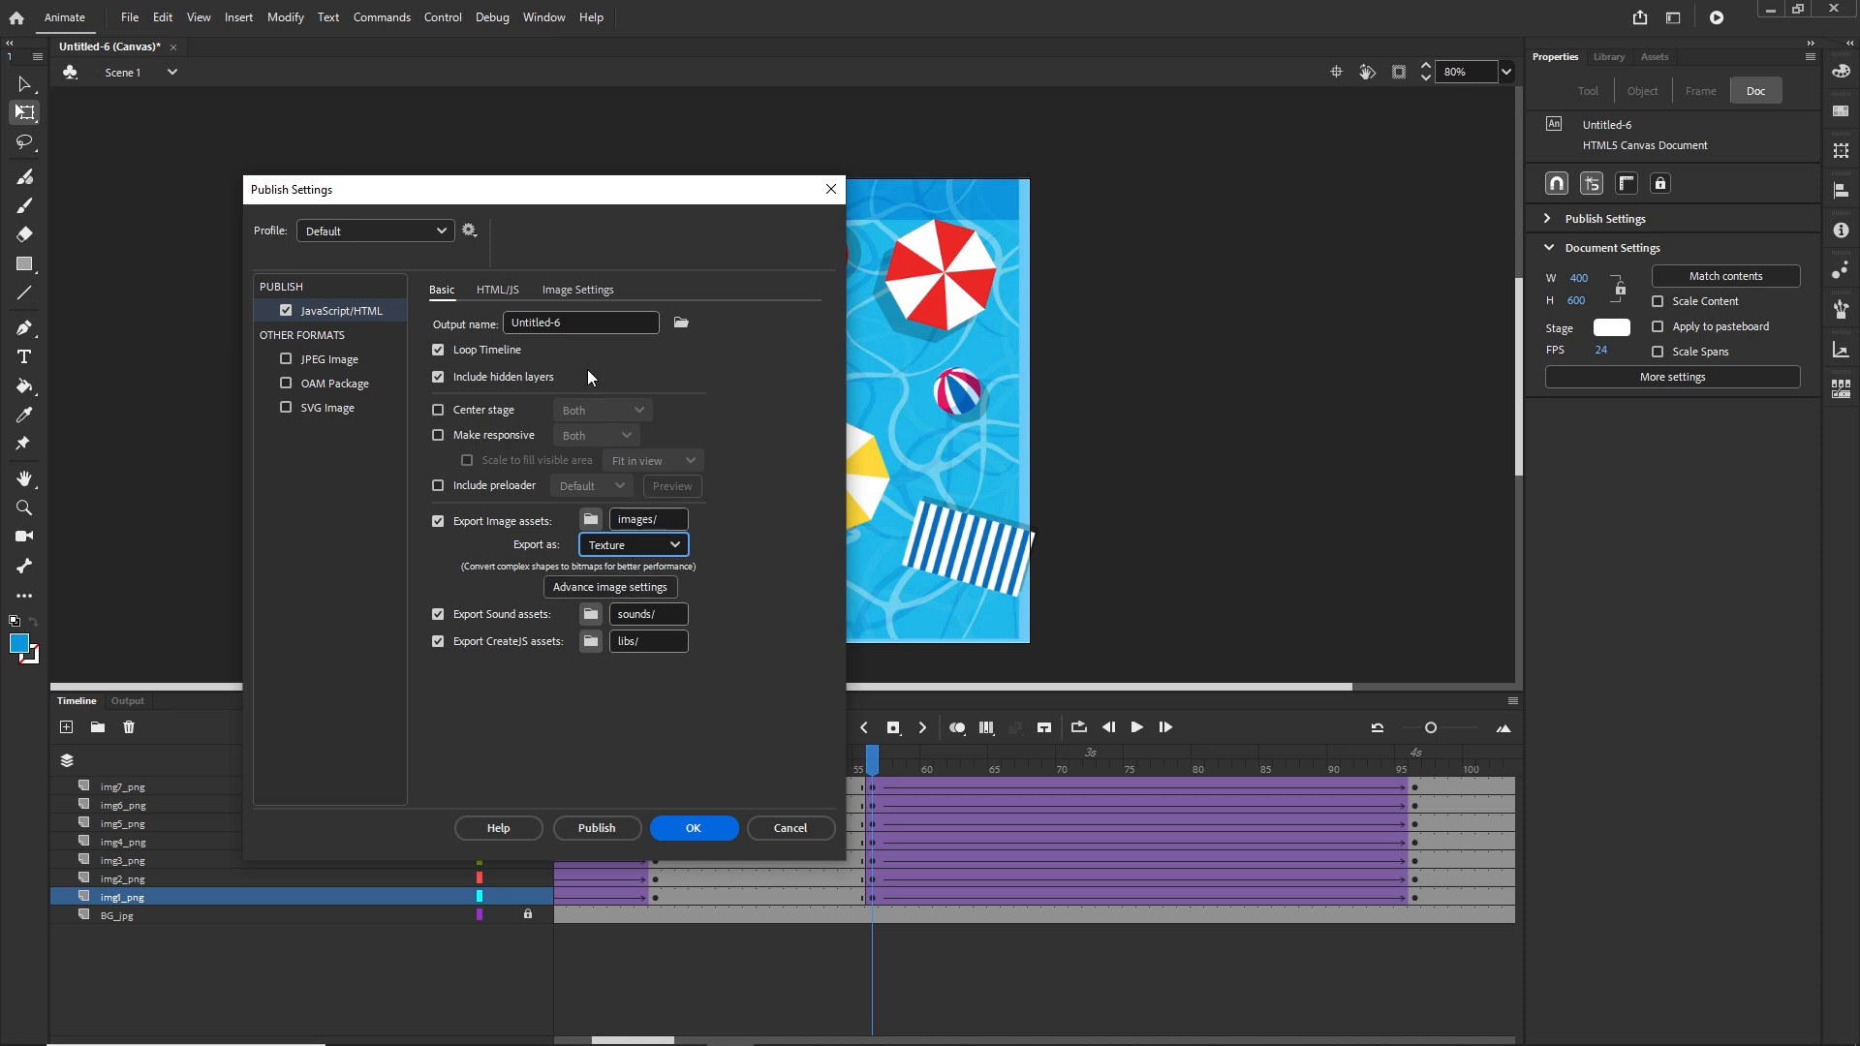
{"action": "left_click", "coordinate": [569, 293]}
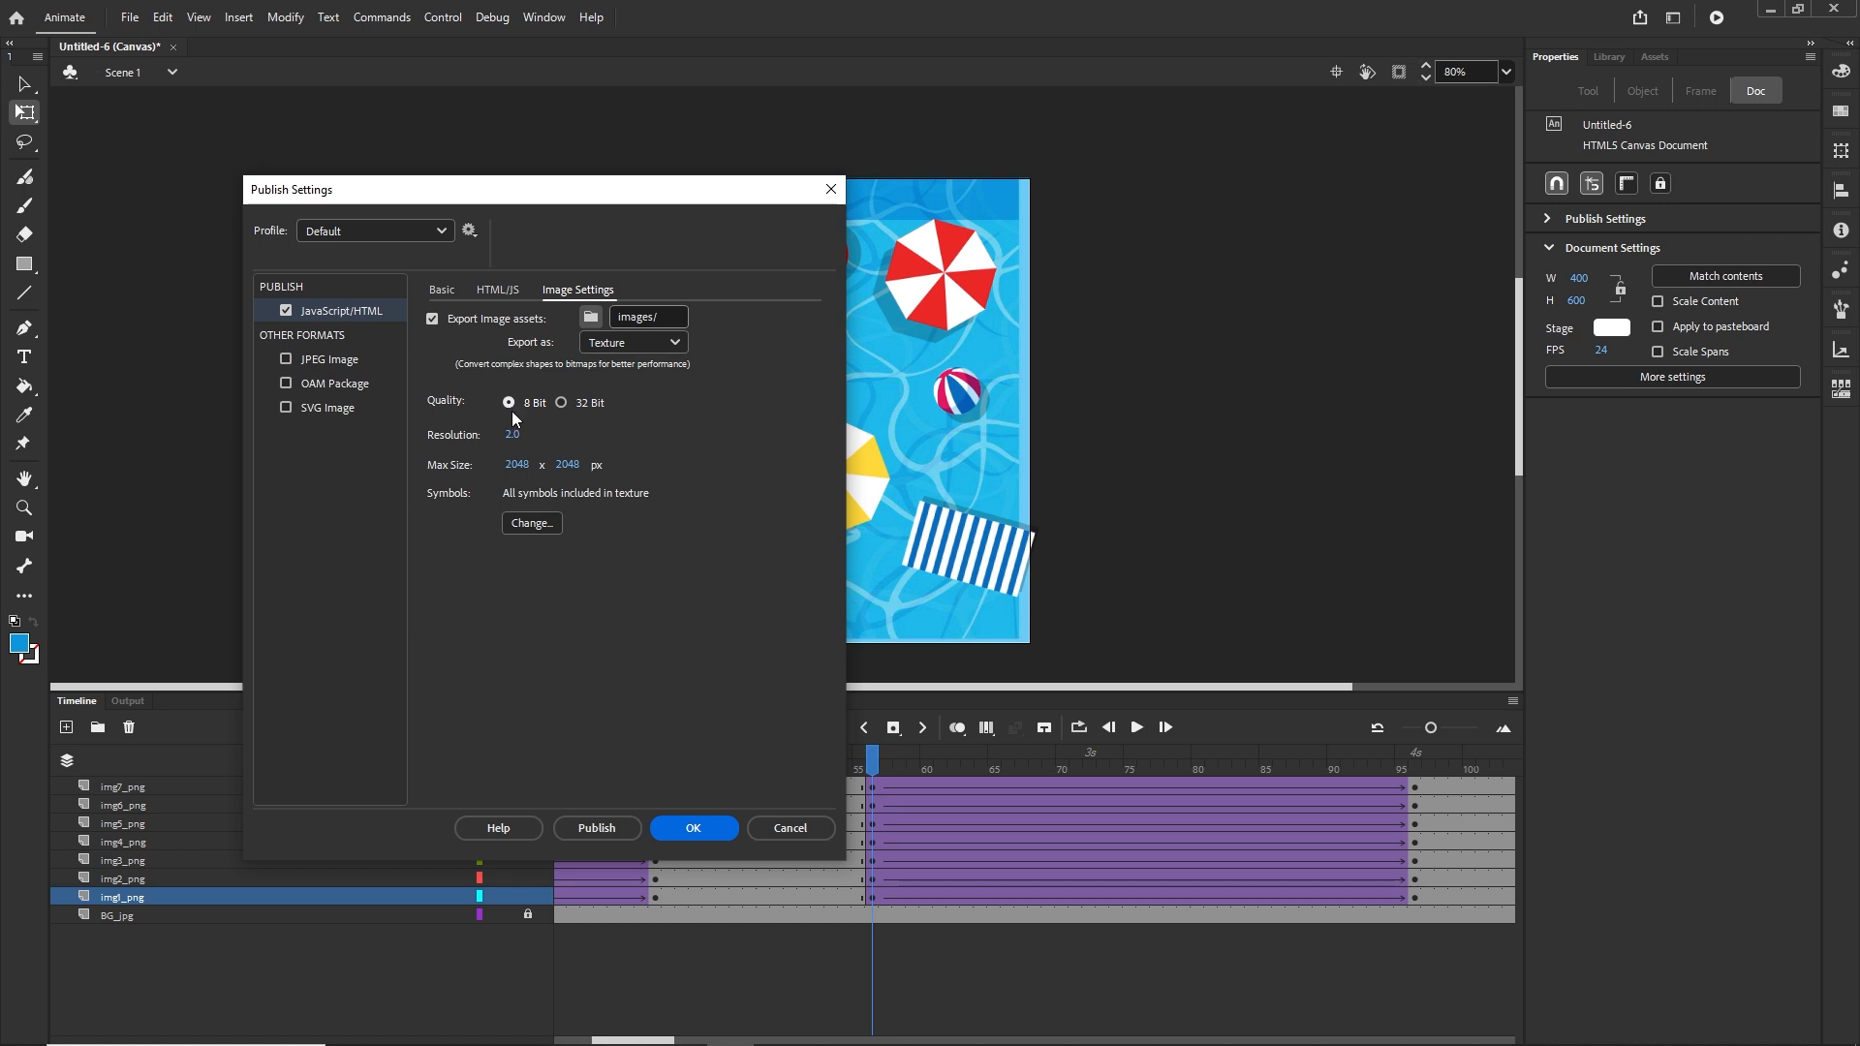
{"action": "left_click", "coordinate": [693, 827]}
Test the animation in the browser, replay it by reloading the page, and return to the Animate timeline
{"action": "key", "text": "ctrl+Return"}
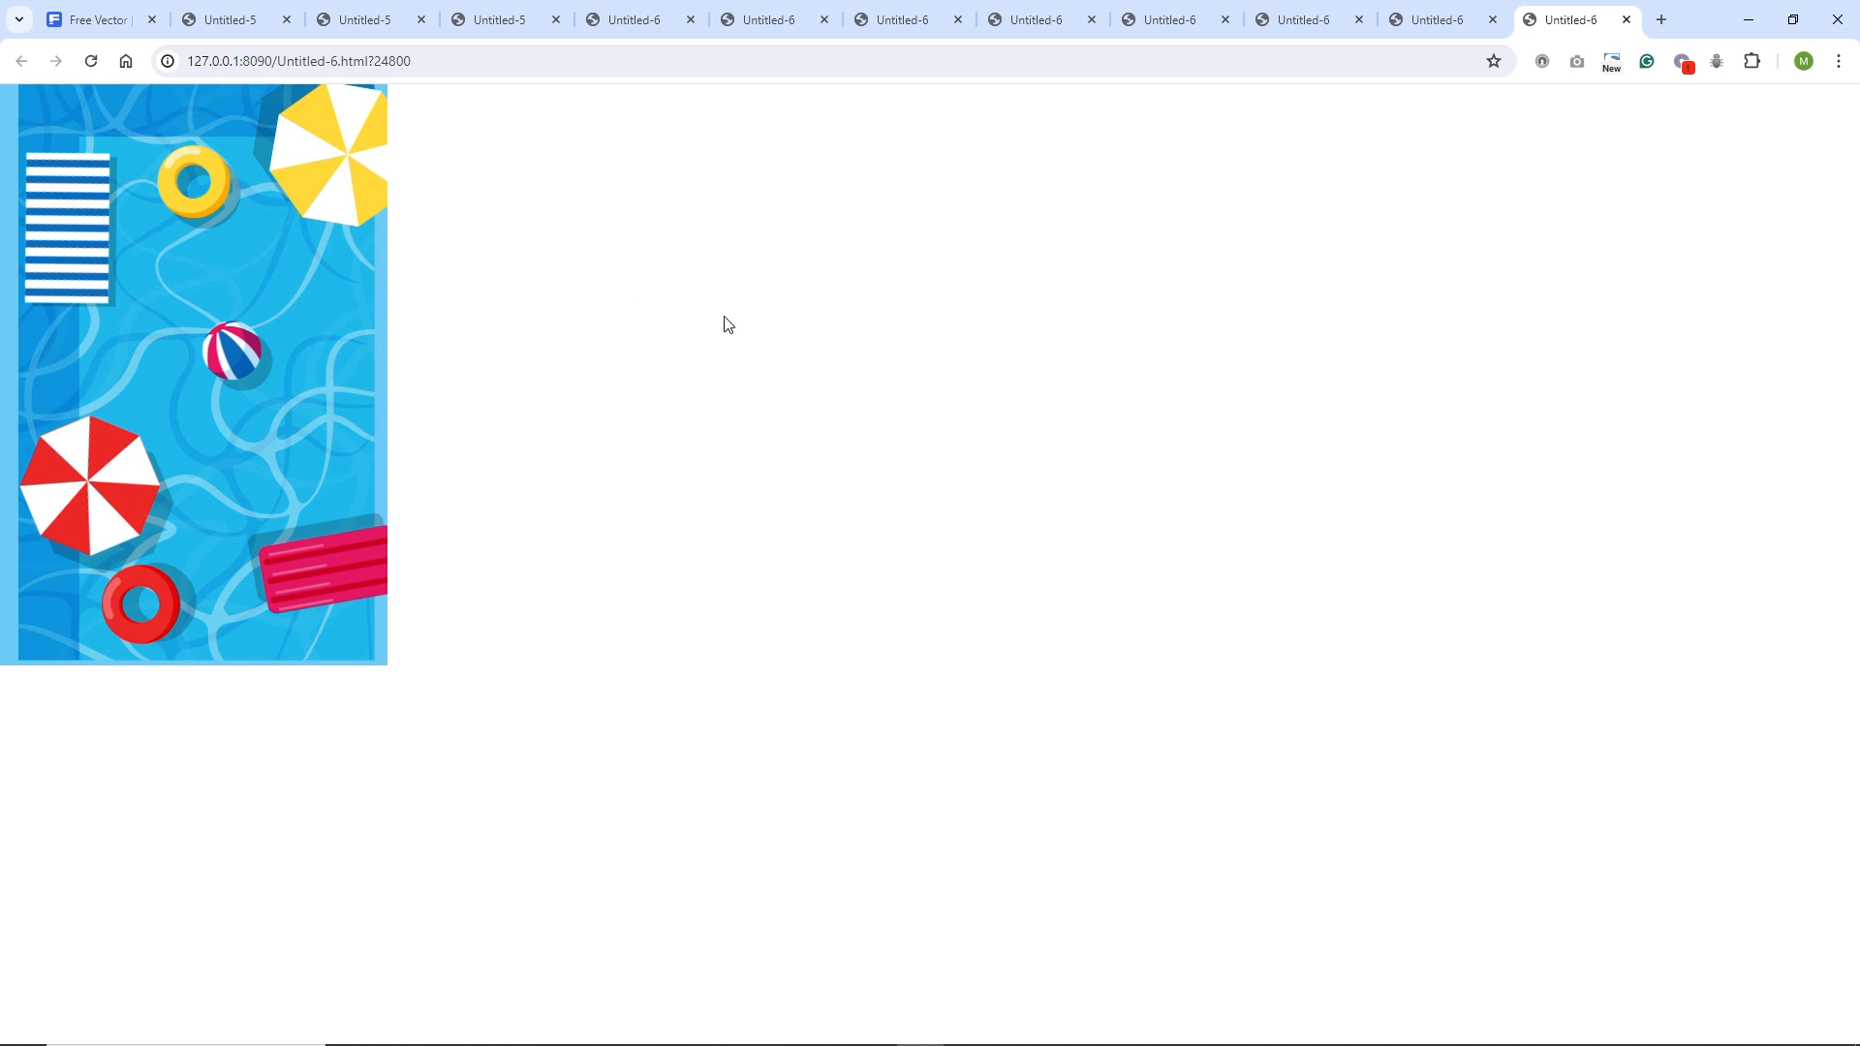
{"action": "left_click", "coordinate": [91, 61]}
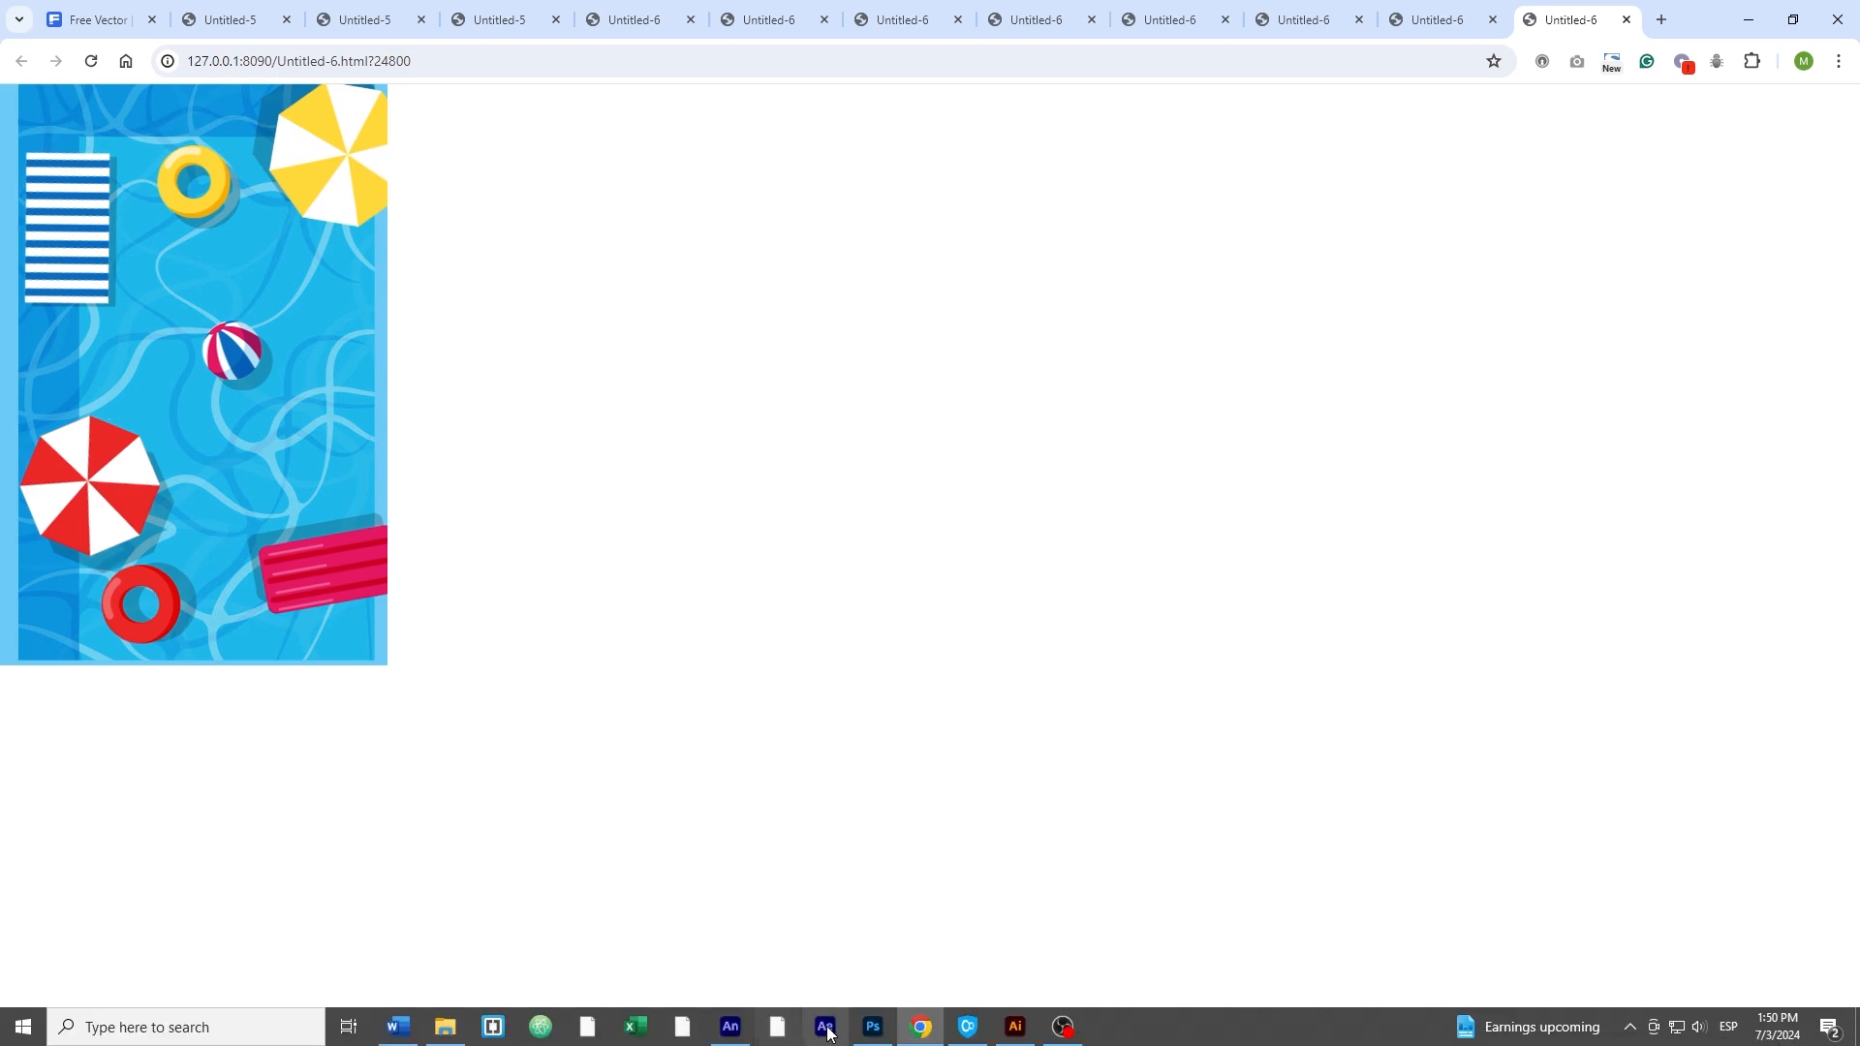
{"action": "left_click", "coordinate": [730, 1026]}
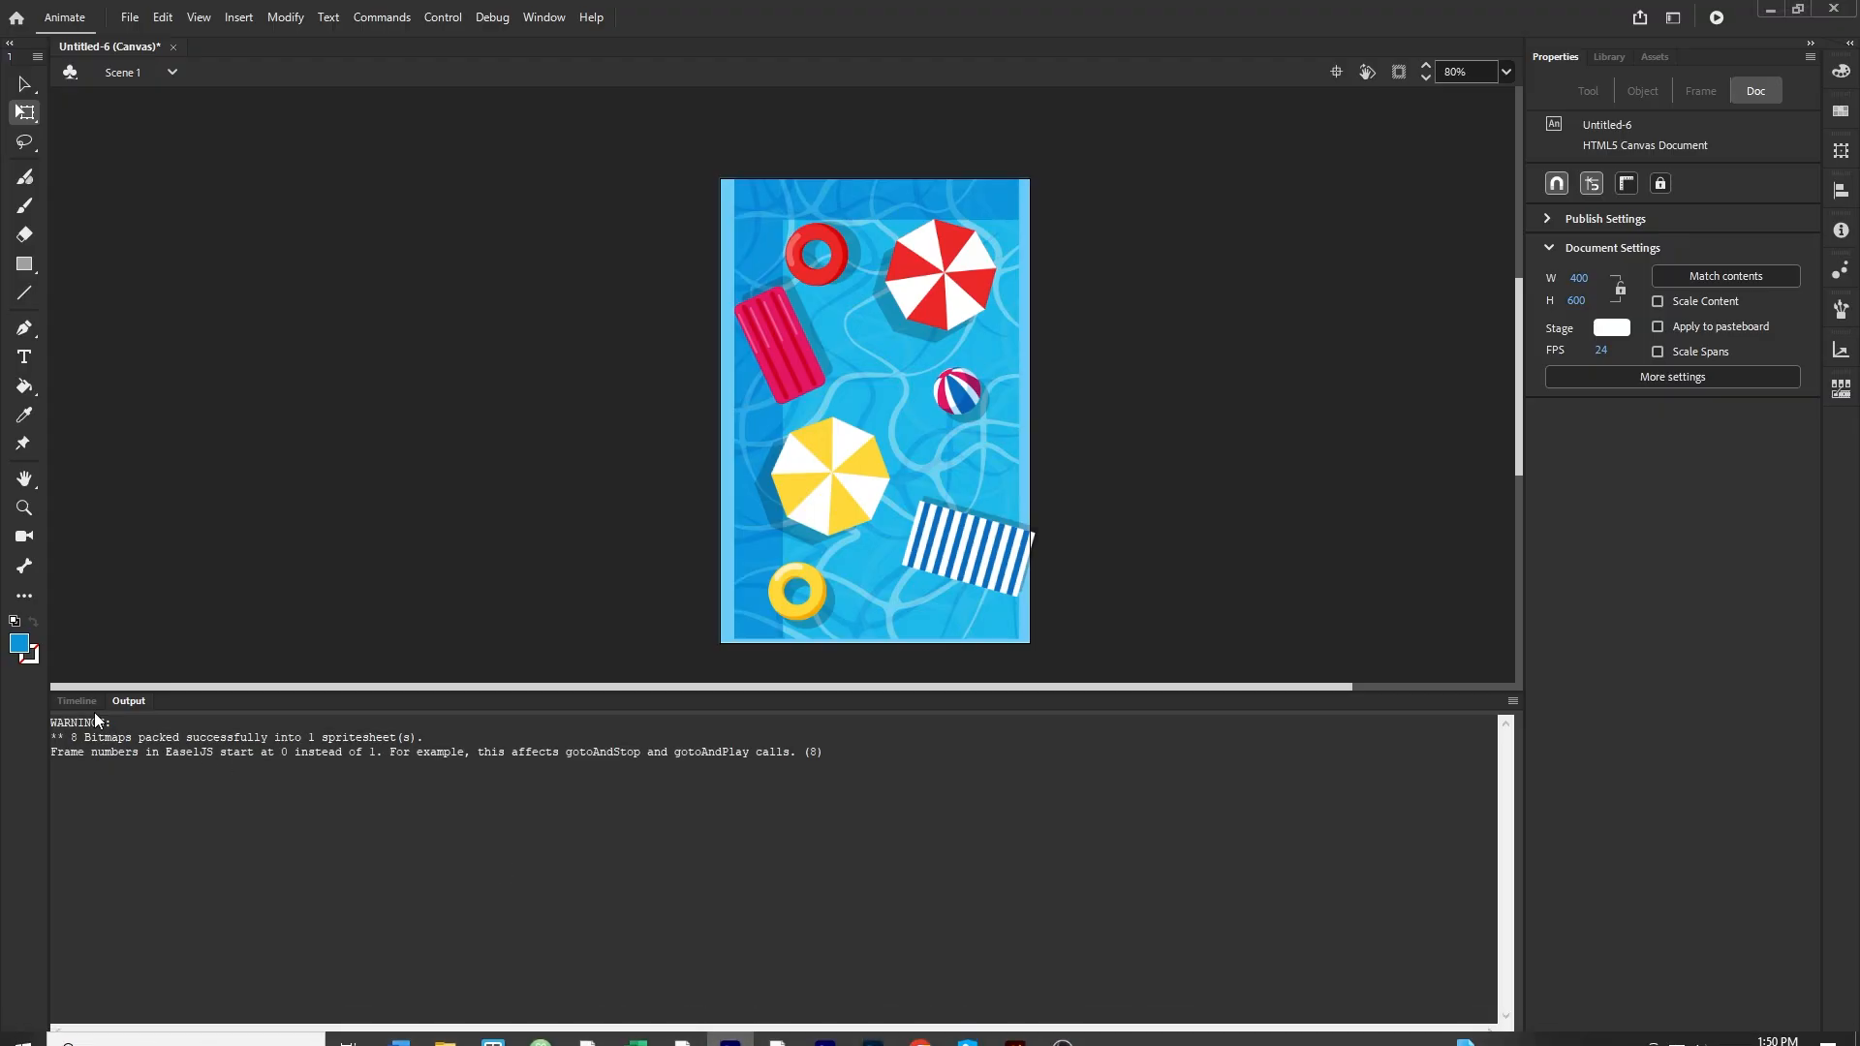
{"action": "left_click", "coordinate": [90, 702]}
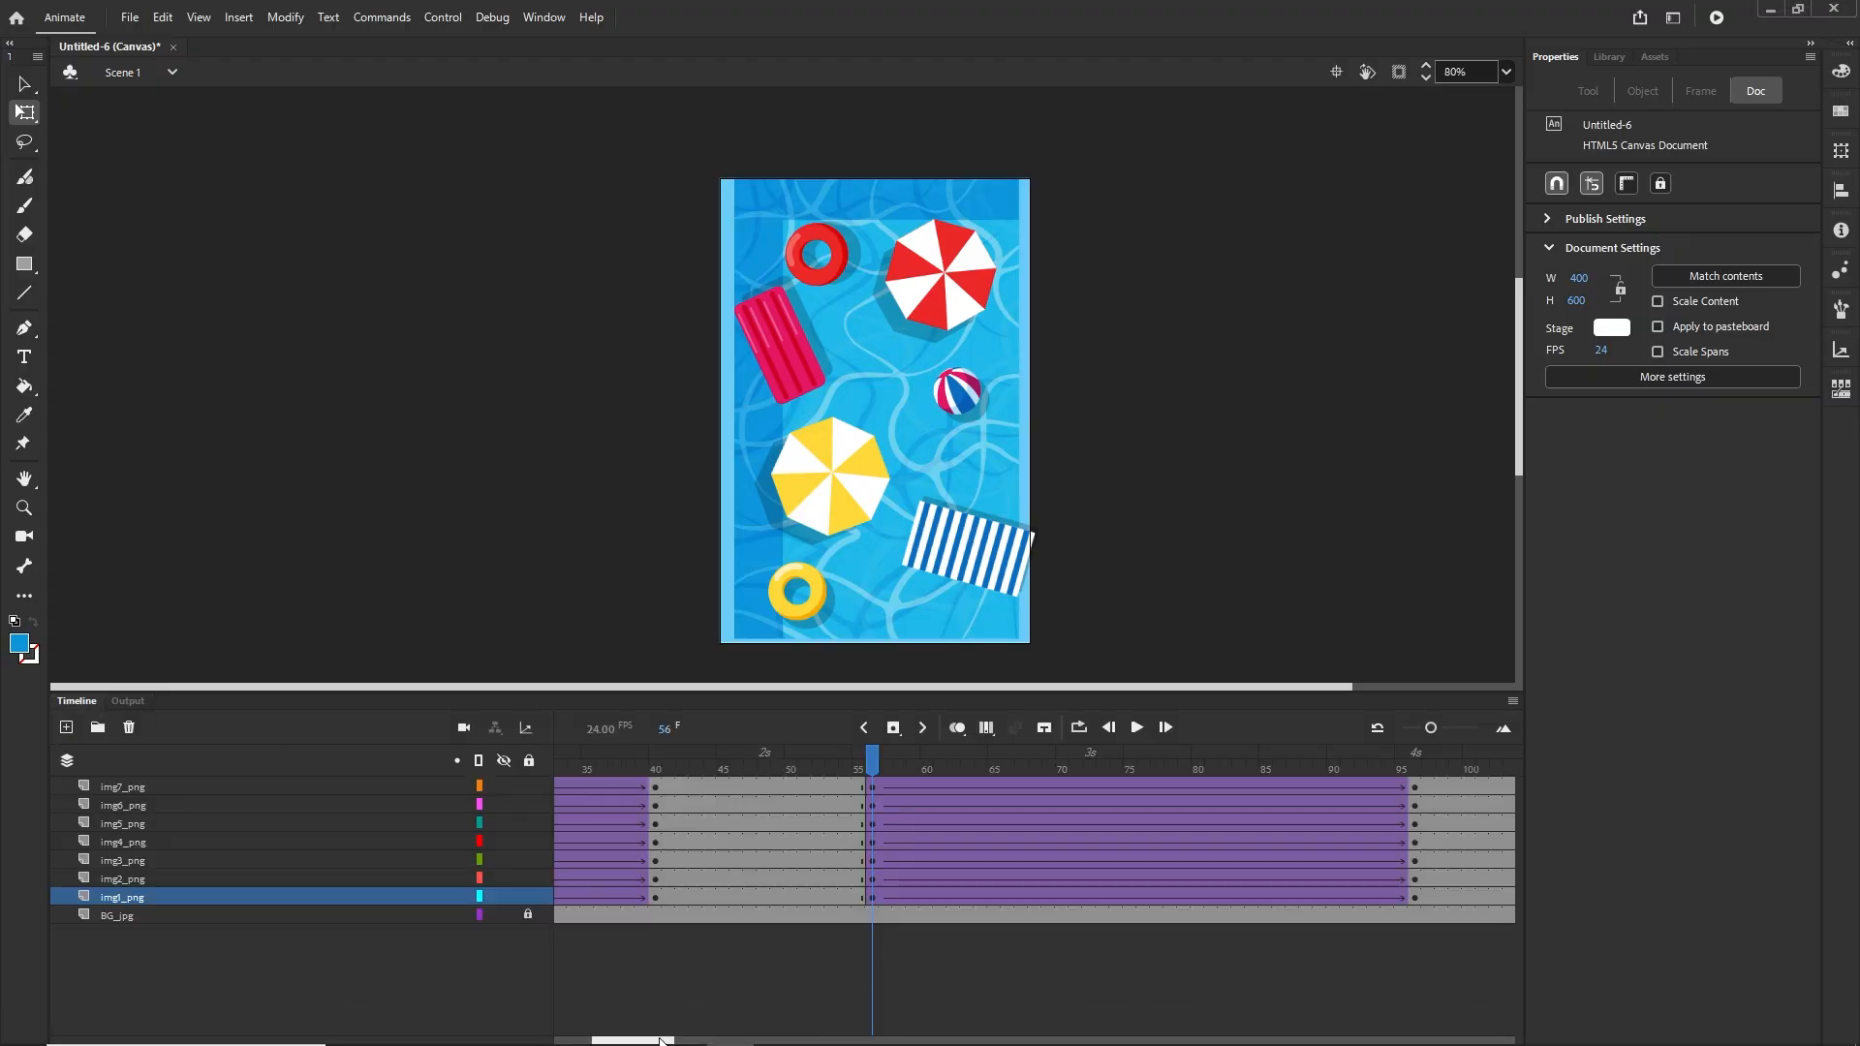
Insert keyframes at frames 111 and 144 on layers img1_png through img7_png
{"action": "left_click_drag", "start_coordinate": [655, 1040], "coordinate": [716, 1041]}
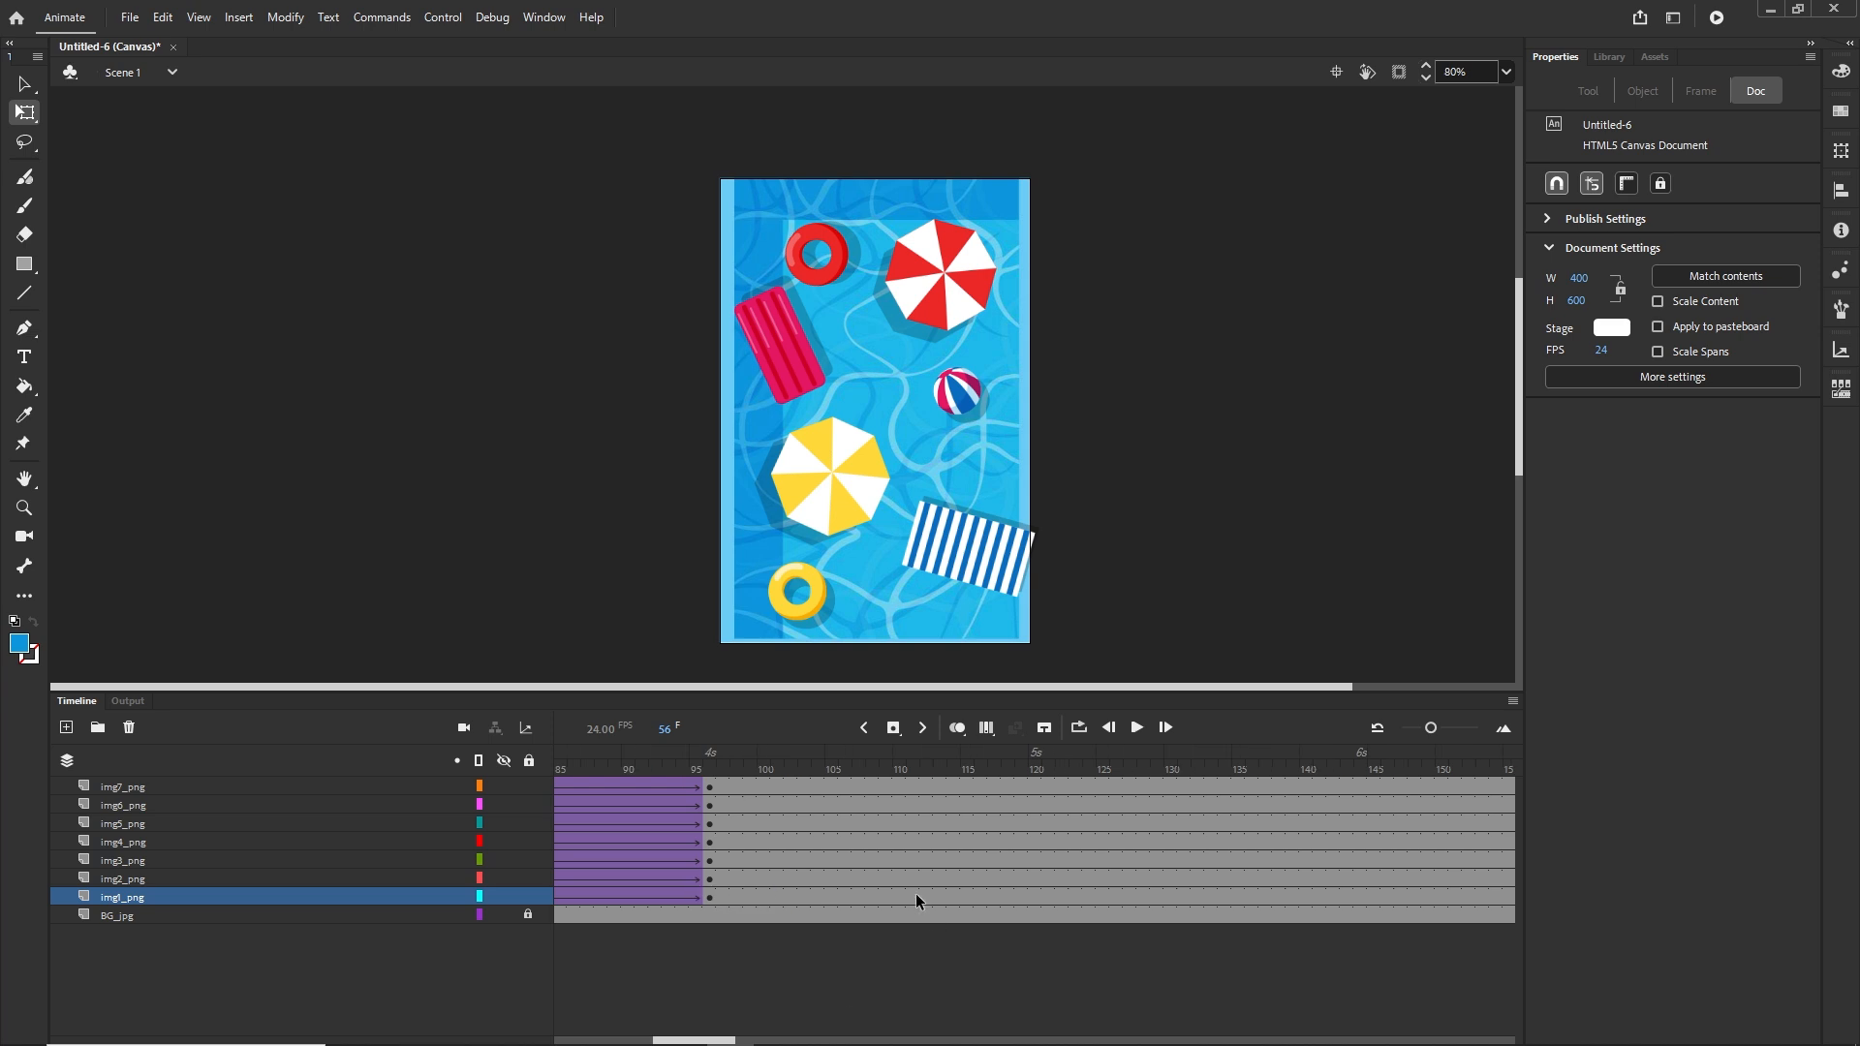
{"action": "left_click_drag", "start_coordinate": [916, 893], "coordinate": [915, 786]}
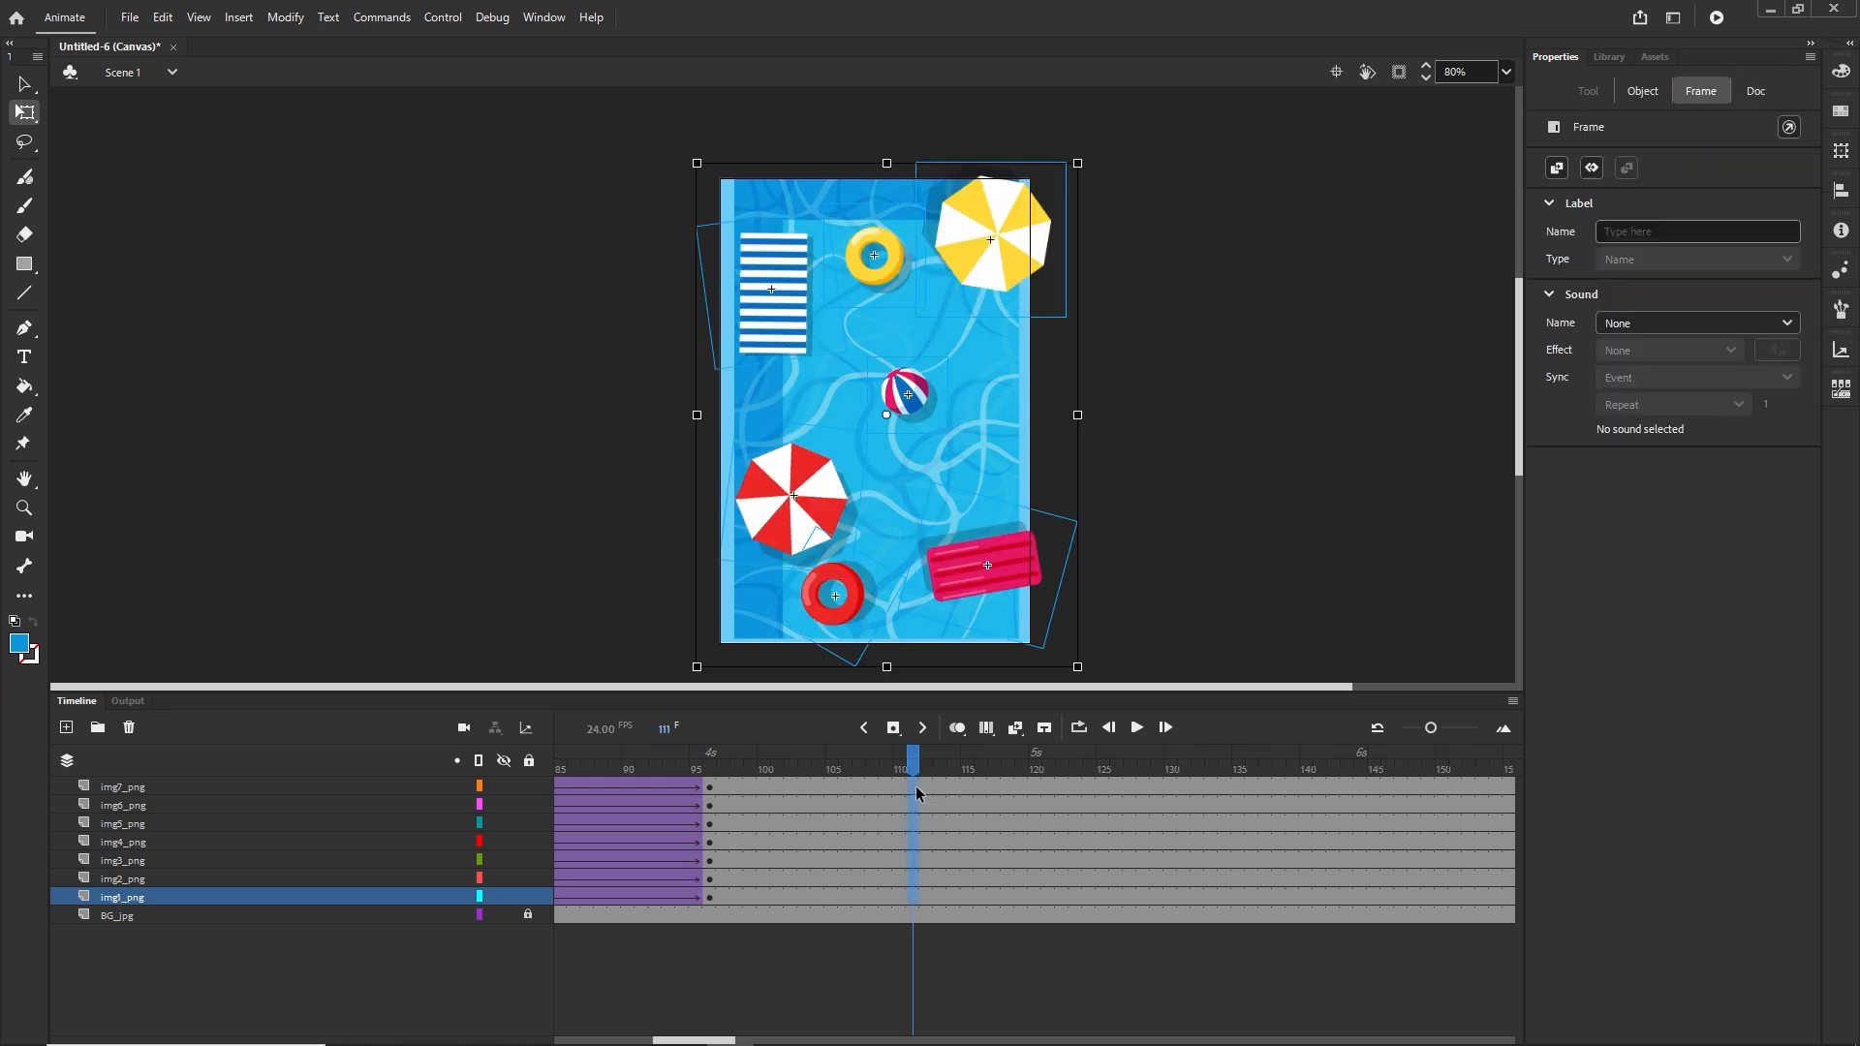
{"action": "key", "text": "F6"}
{"action": "left_click_drag", "start_coordinate": [728, 1041], "coordinate": [748, 1041]}
{"action": "left_click_drag", "start_coordinate": [1136, 893], "coordinate": [1136, 787]}
{"action": "key", "text": "F6"}
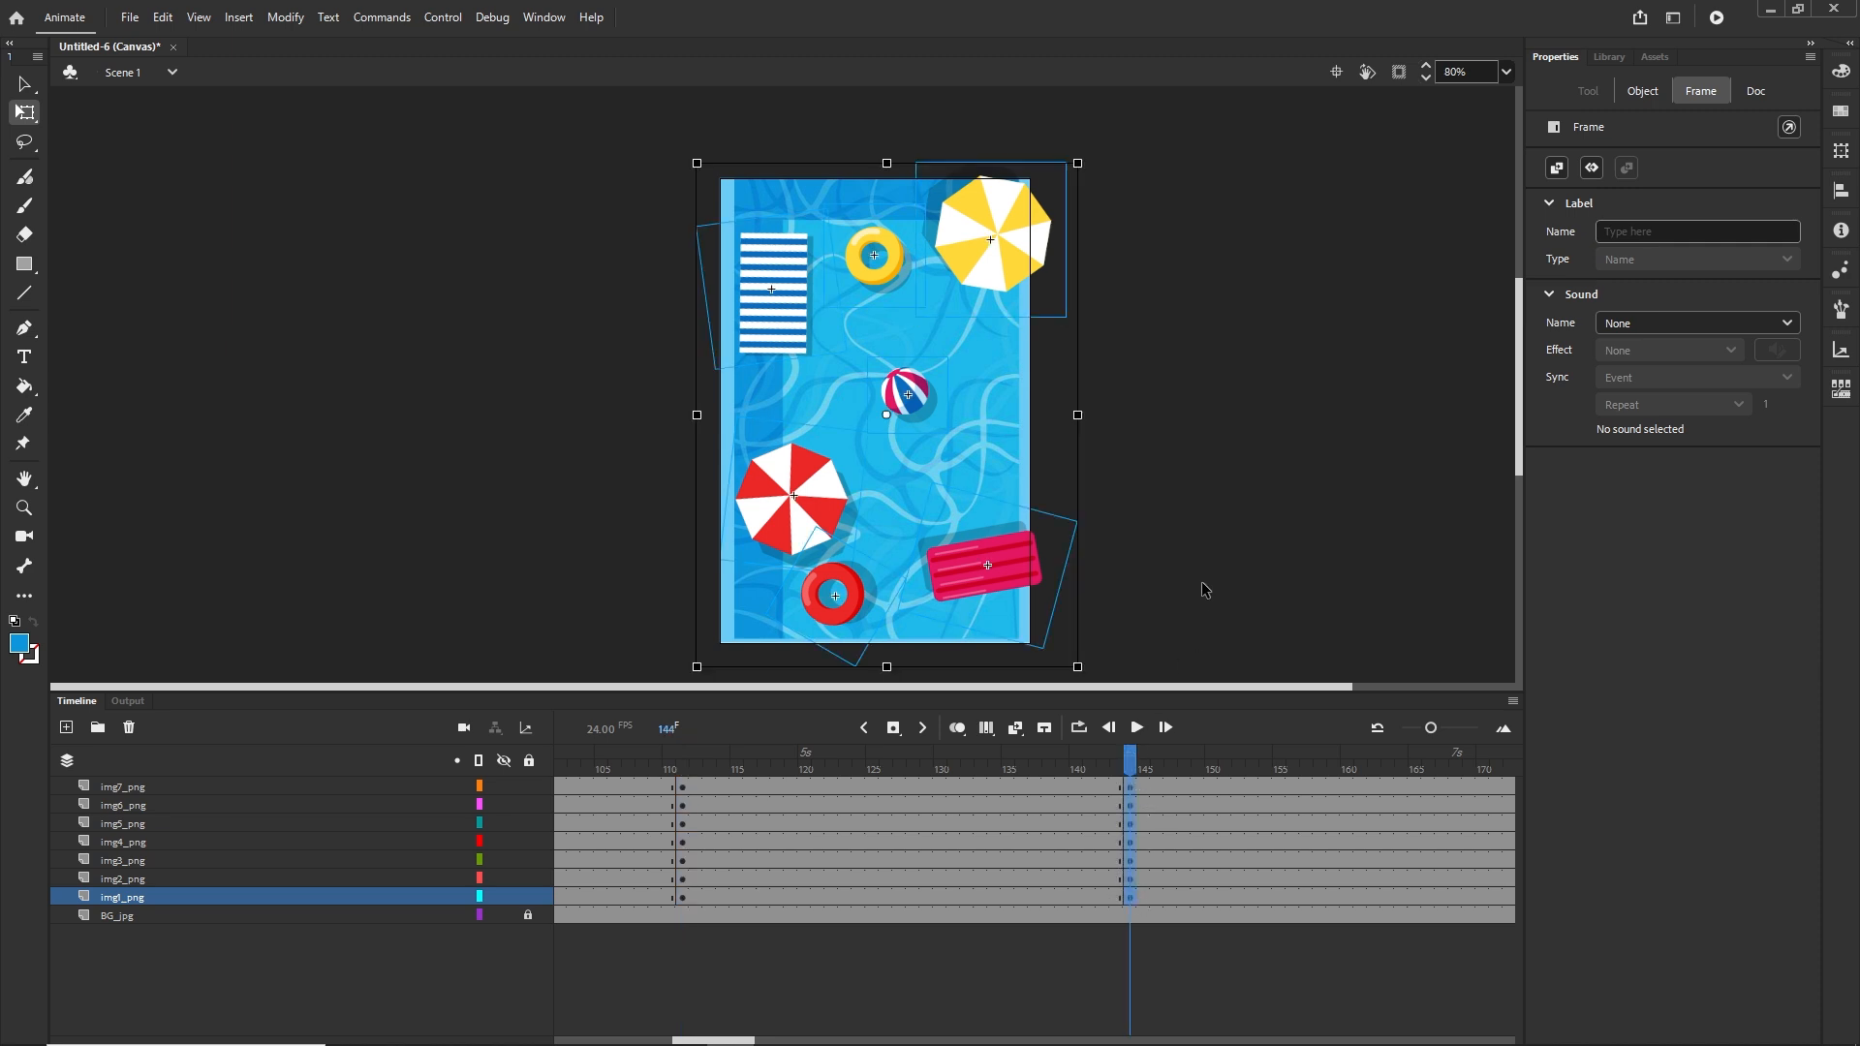
At frame 144, move the float, striped mat, both umbrellas, both swim rings and beach ball to new positions around the pool
{"action": "left_click", "coordinate": [1206, 587]}
{"action": "left_click", "coordinate": [992, 562]}
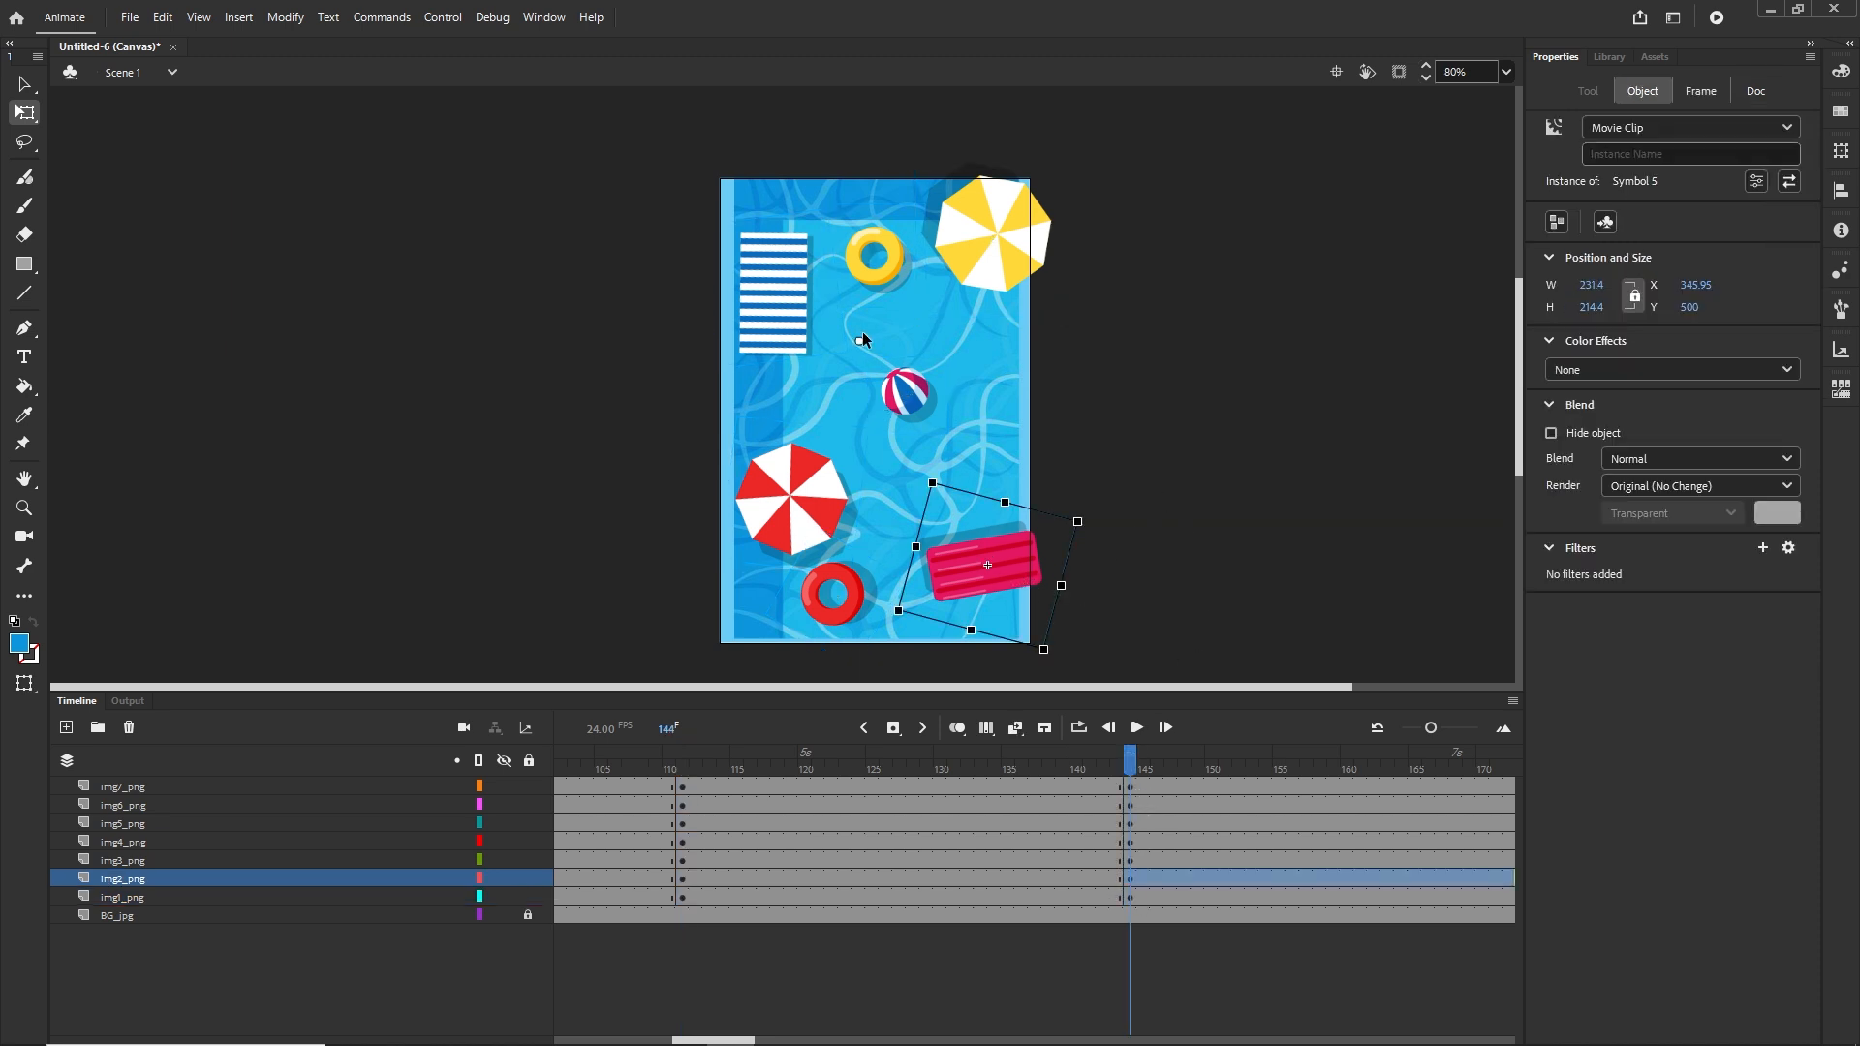
{"action": "left_click_drag", "start_coordinate": [1007, 562], "coordinate": [855, 252]}
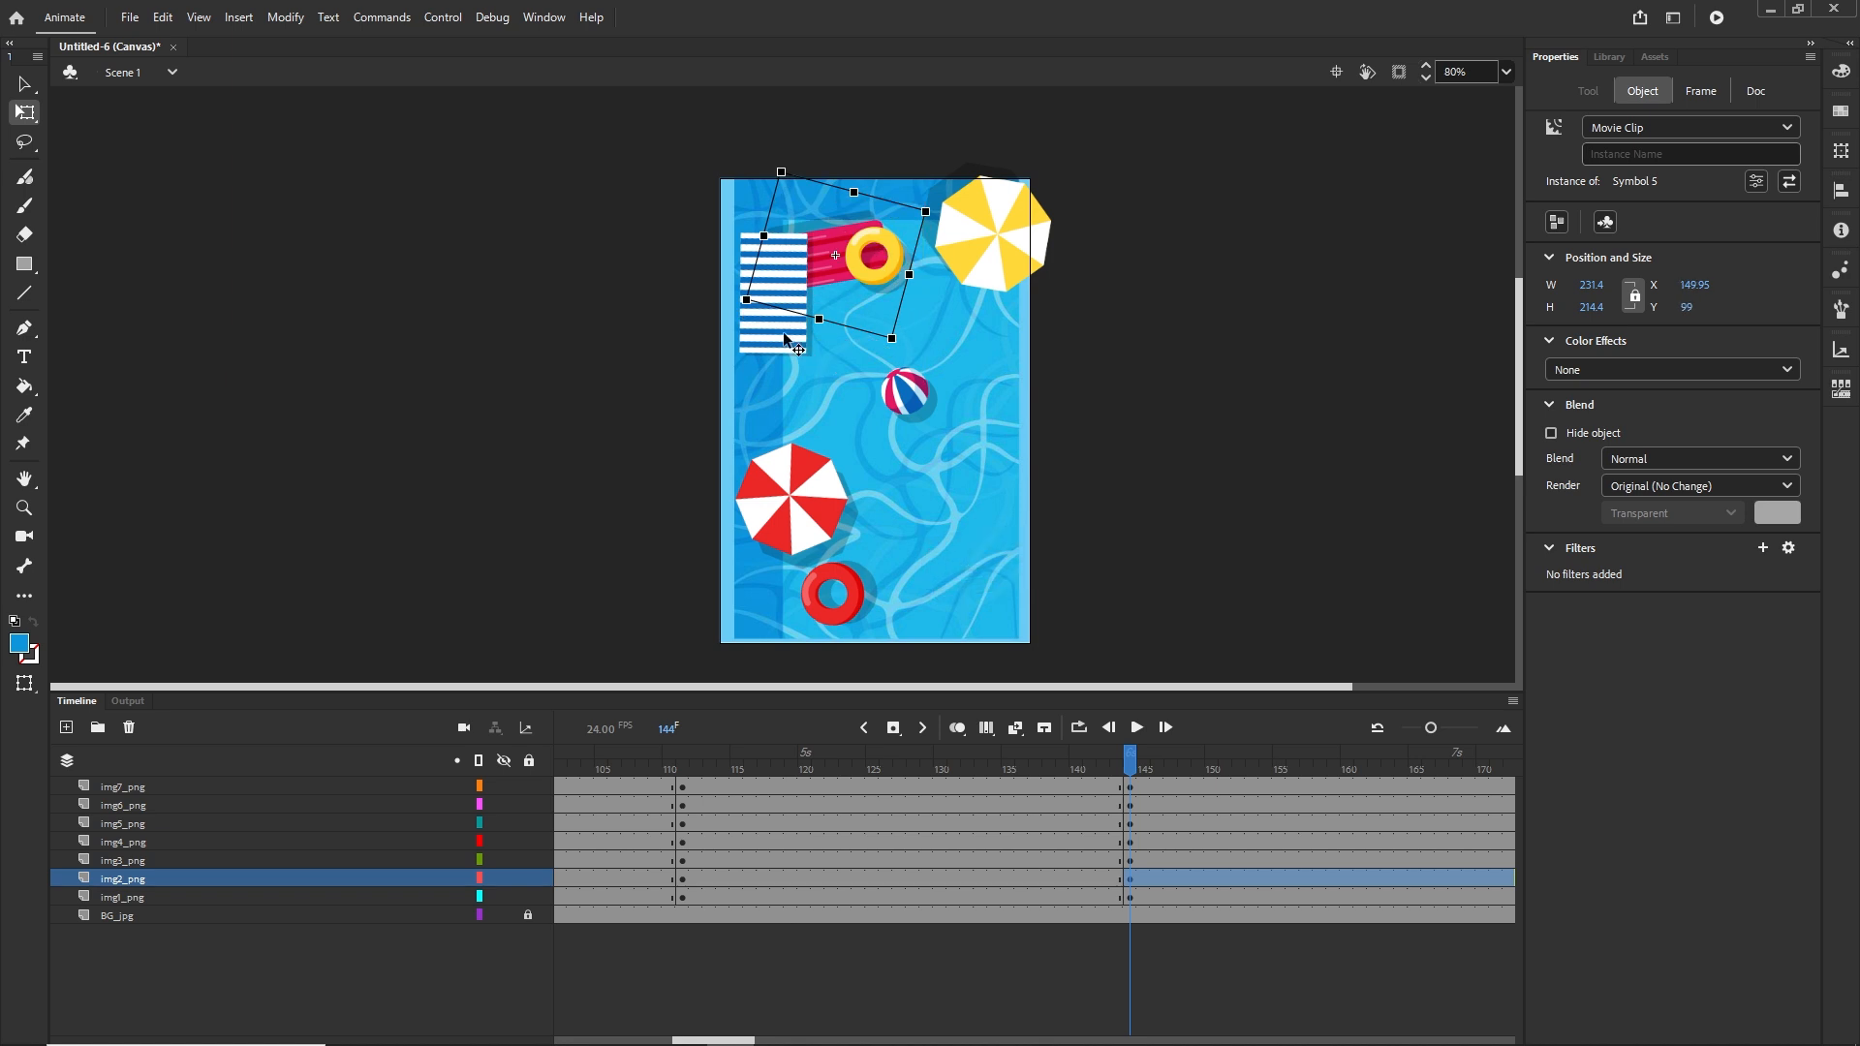
{"action": "left_click_drag", "start_coordinate": [785, 338], "coordinate": [976, 639]}
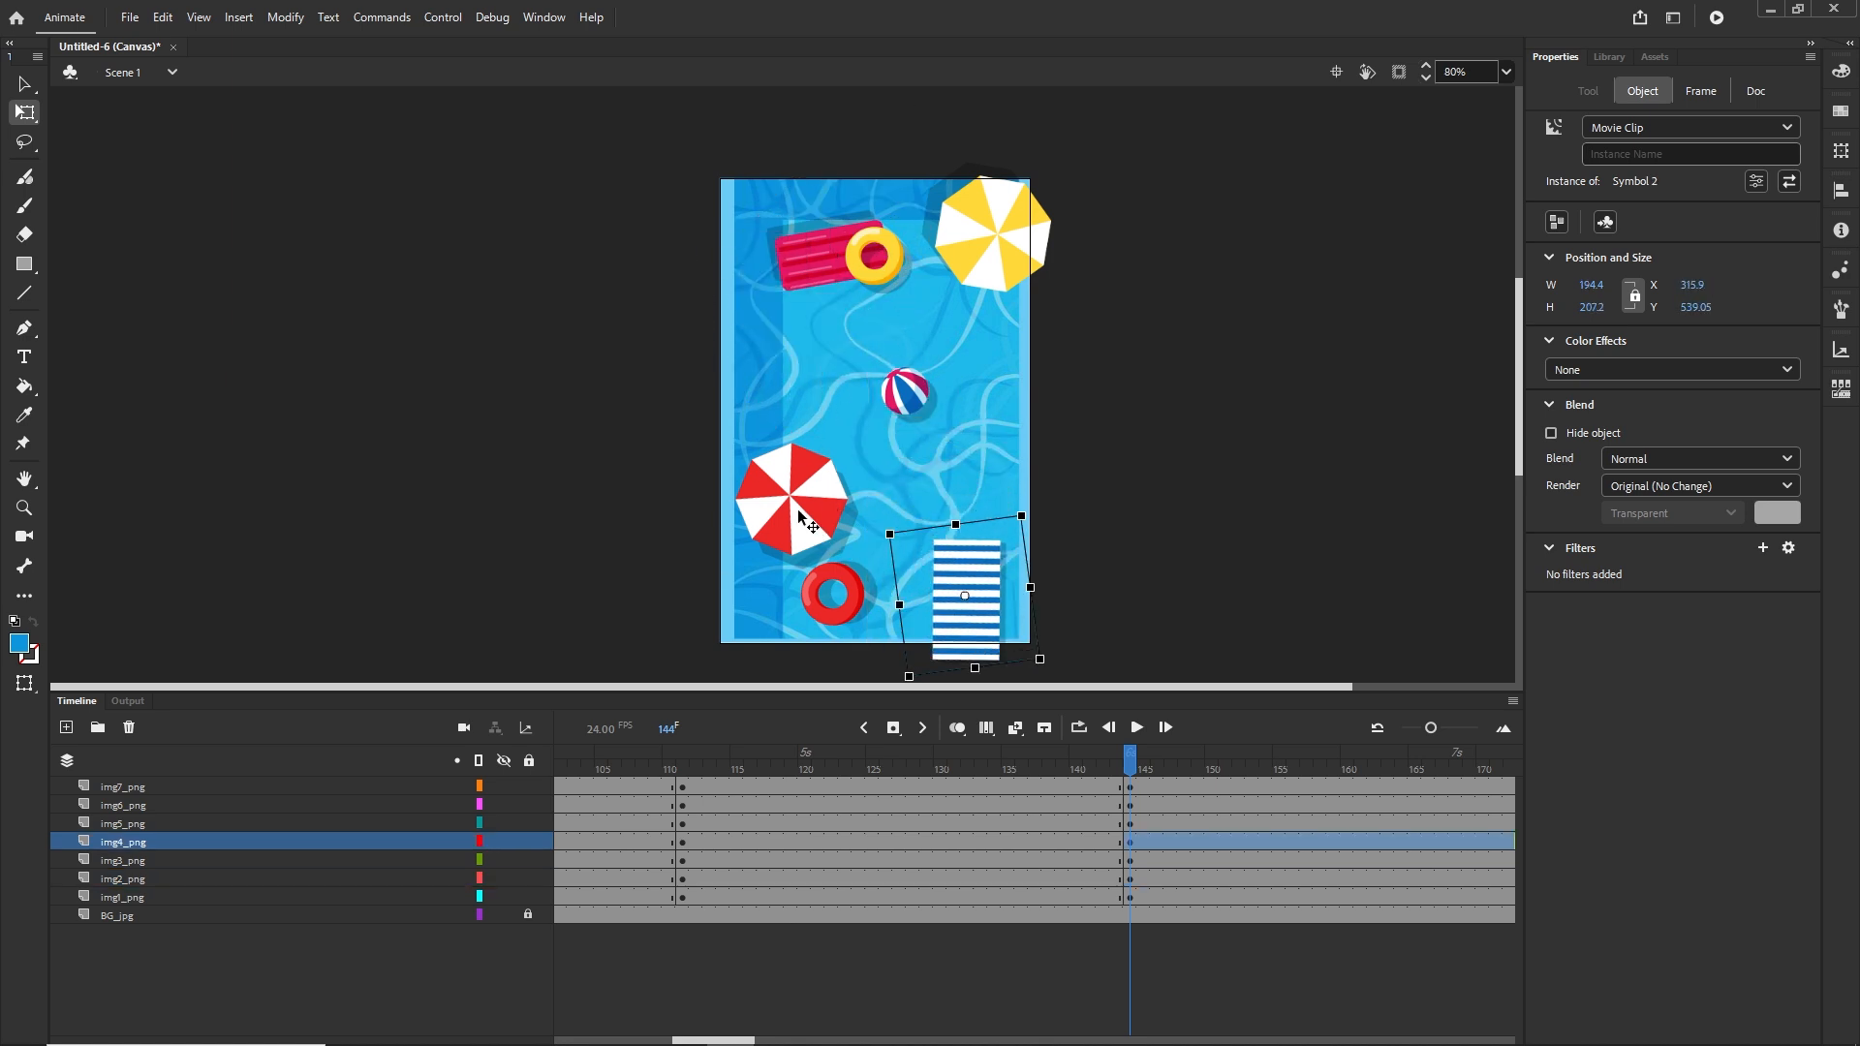
{"action": "left_click_drag", "start_coordinate": [800, 518], "coordinate": [997, 428]}
{"action": "left_click_drag", "start_coordinate": [997, 250], "coordinate": [763, 499]}
{"action": "left_click_drag", "start_coordinate": [860, 594], "coordinate": [984, 250]}
{"action": "left_click_drag", "start_coordinate": [912, 385], "coordinate": [865, 589]}
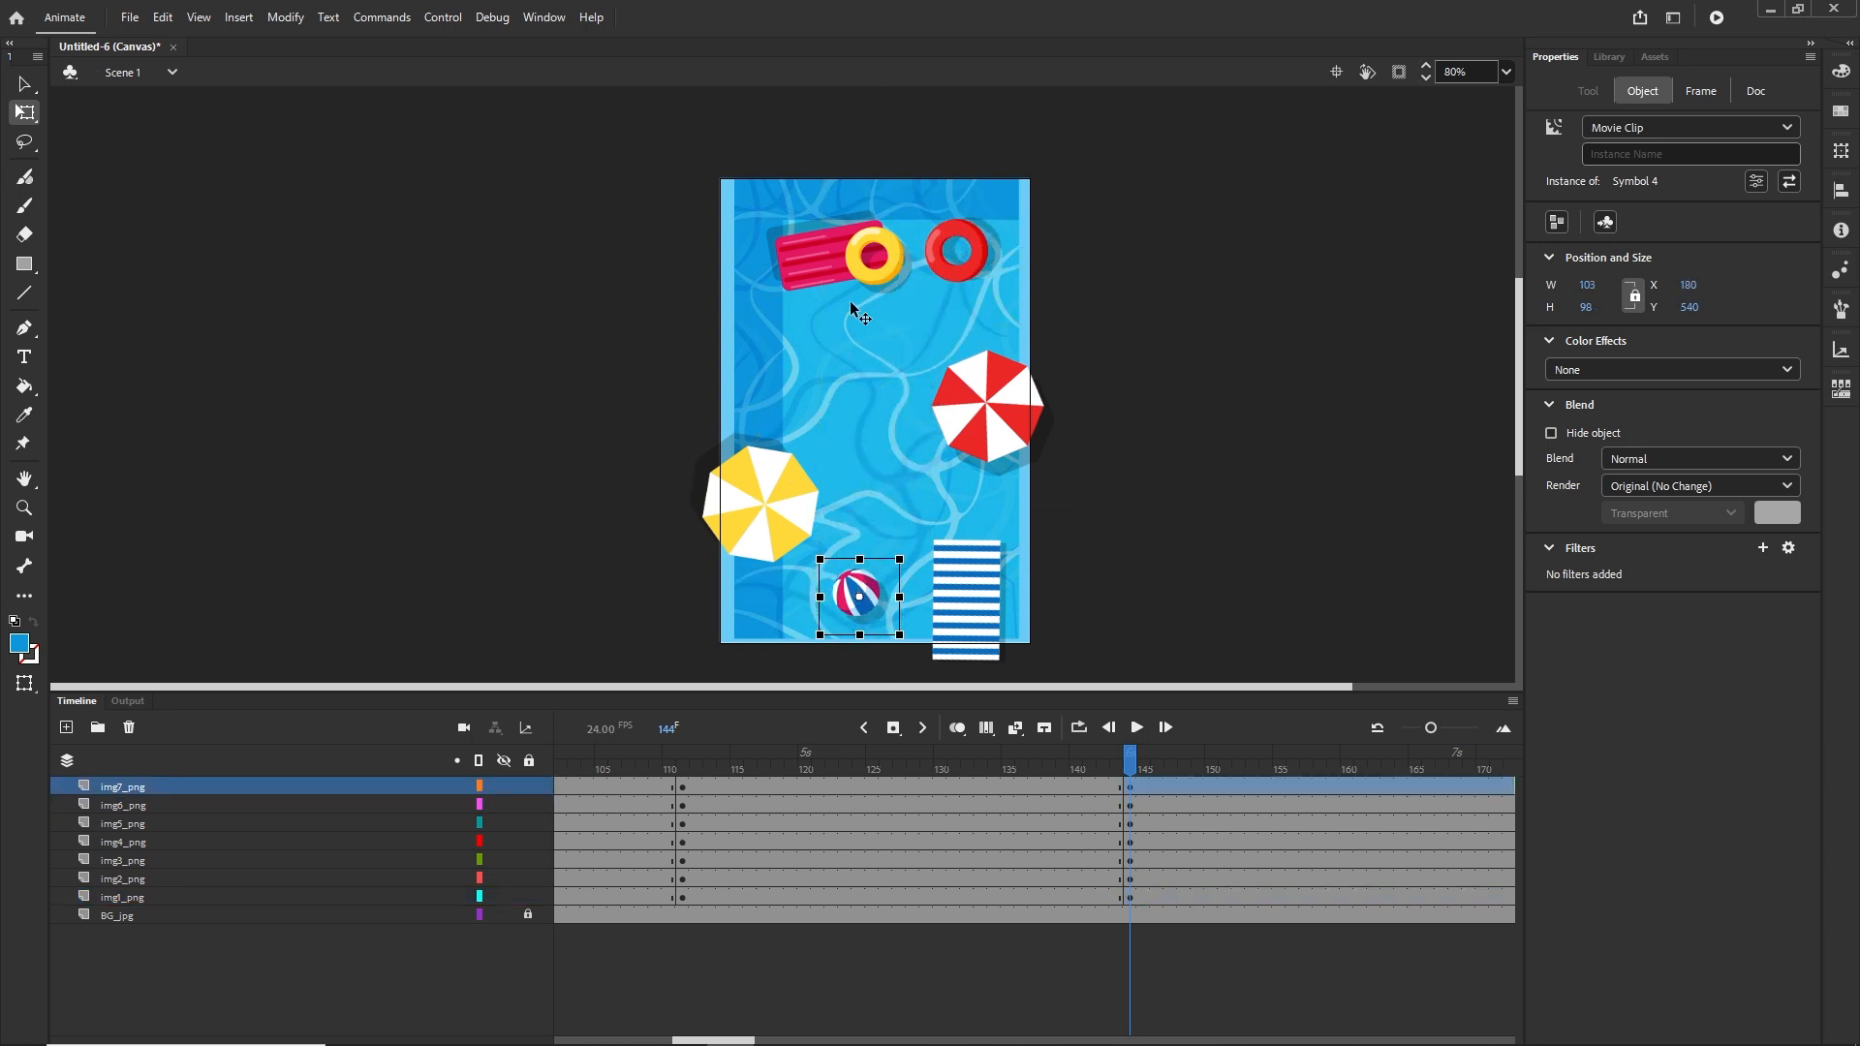
{"action": "left_click_drag", "start_coordinate": [876, 264], "coordinate": [860, 412]}
Create classic tweens between frames 111 and 144 on layers img1_png through img7_png and apply the Quint Ease In Out effect
{"action": "left_click_drag", "start_coordinate": [864, 891], "coordinate": [866, 793]}
{"action": "key", "text": "F4"}
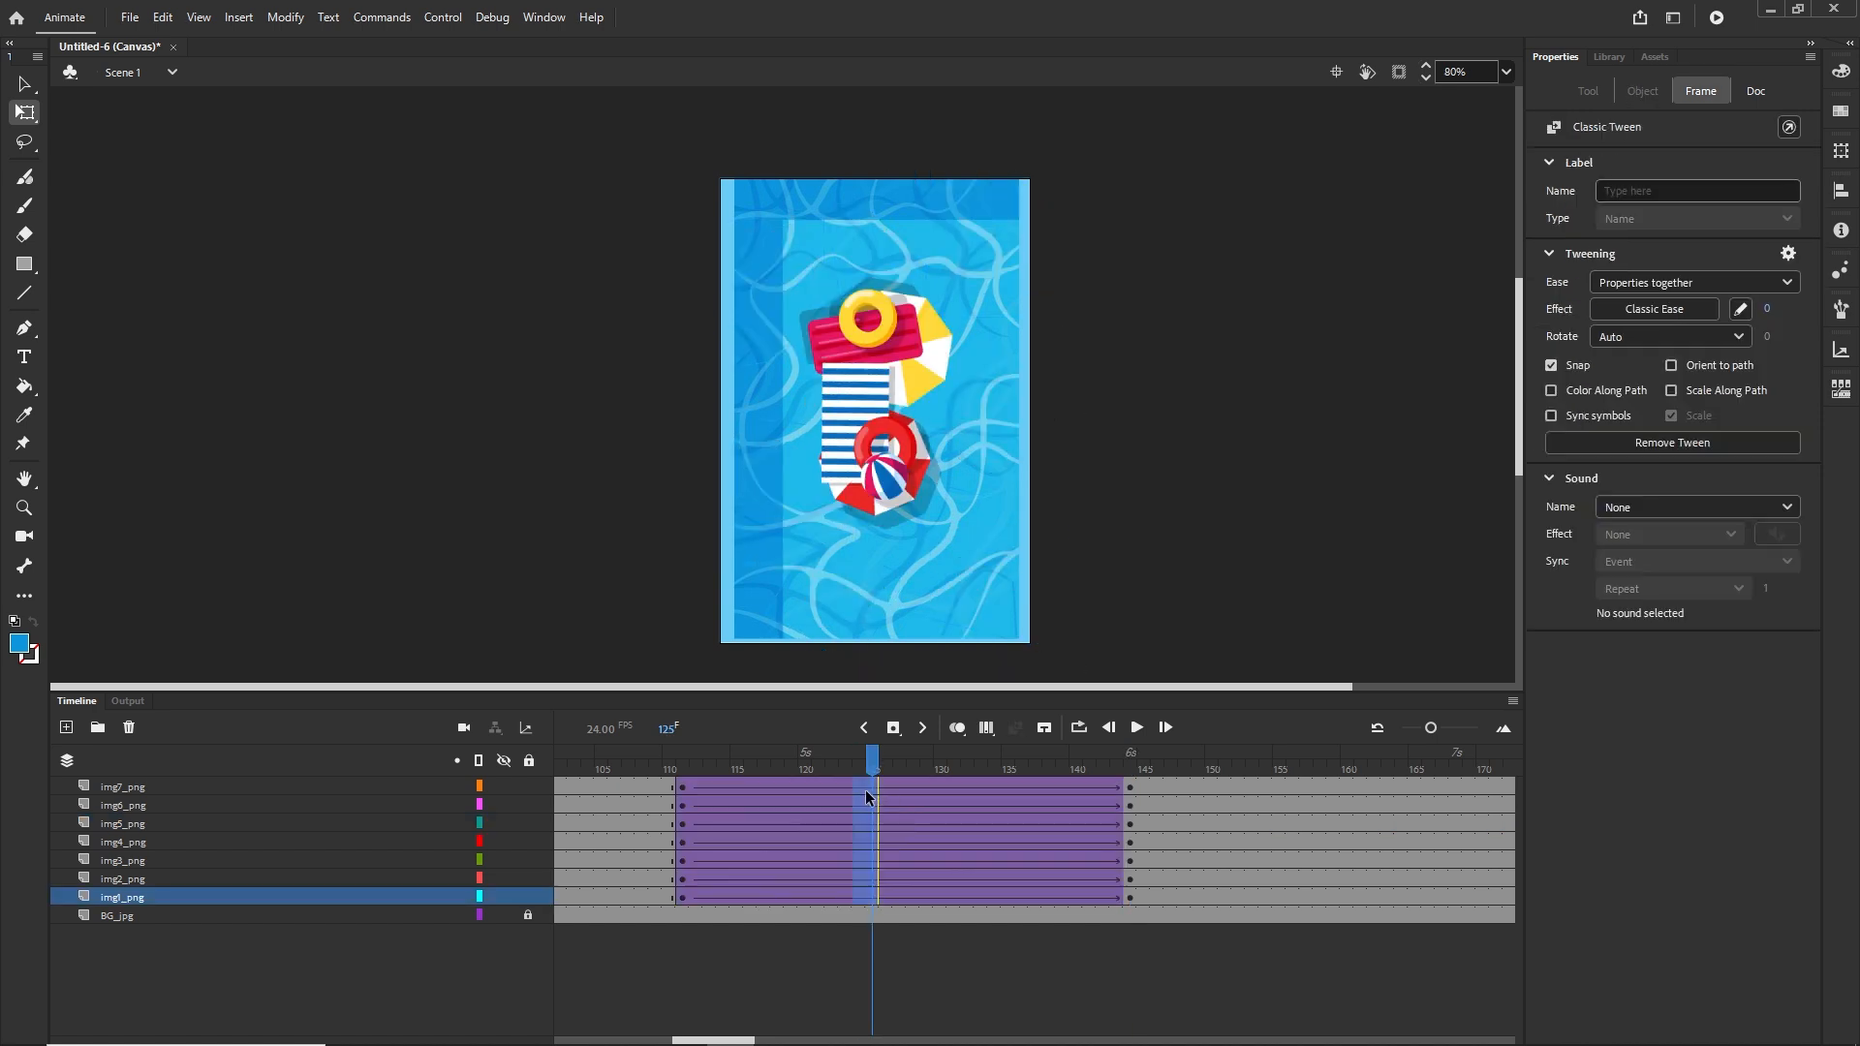
{"action": "left_click_drag", "start_coordinate": [682, 897], "coordinate": [682, 785]}
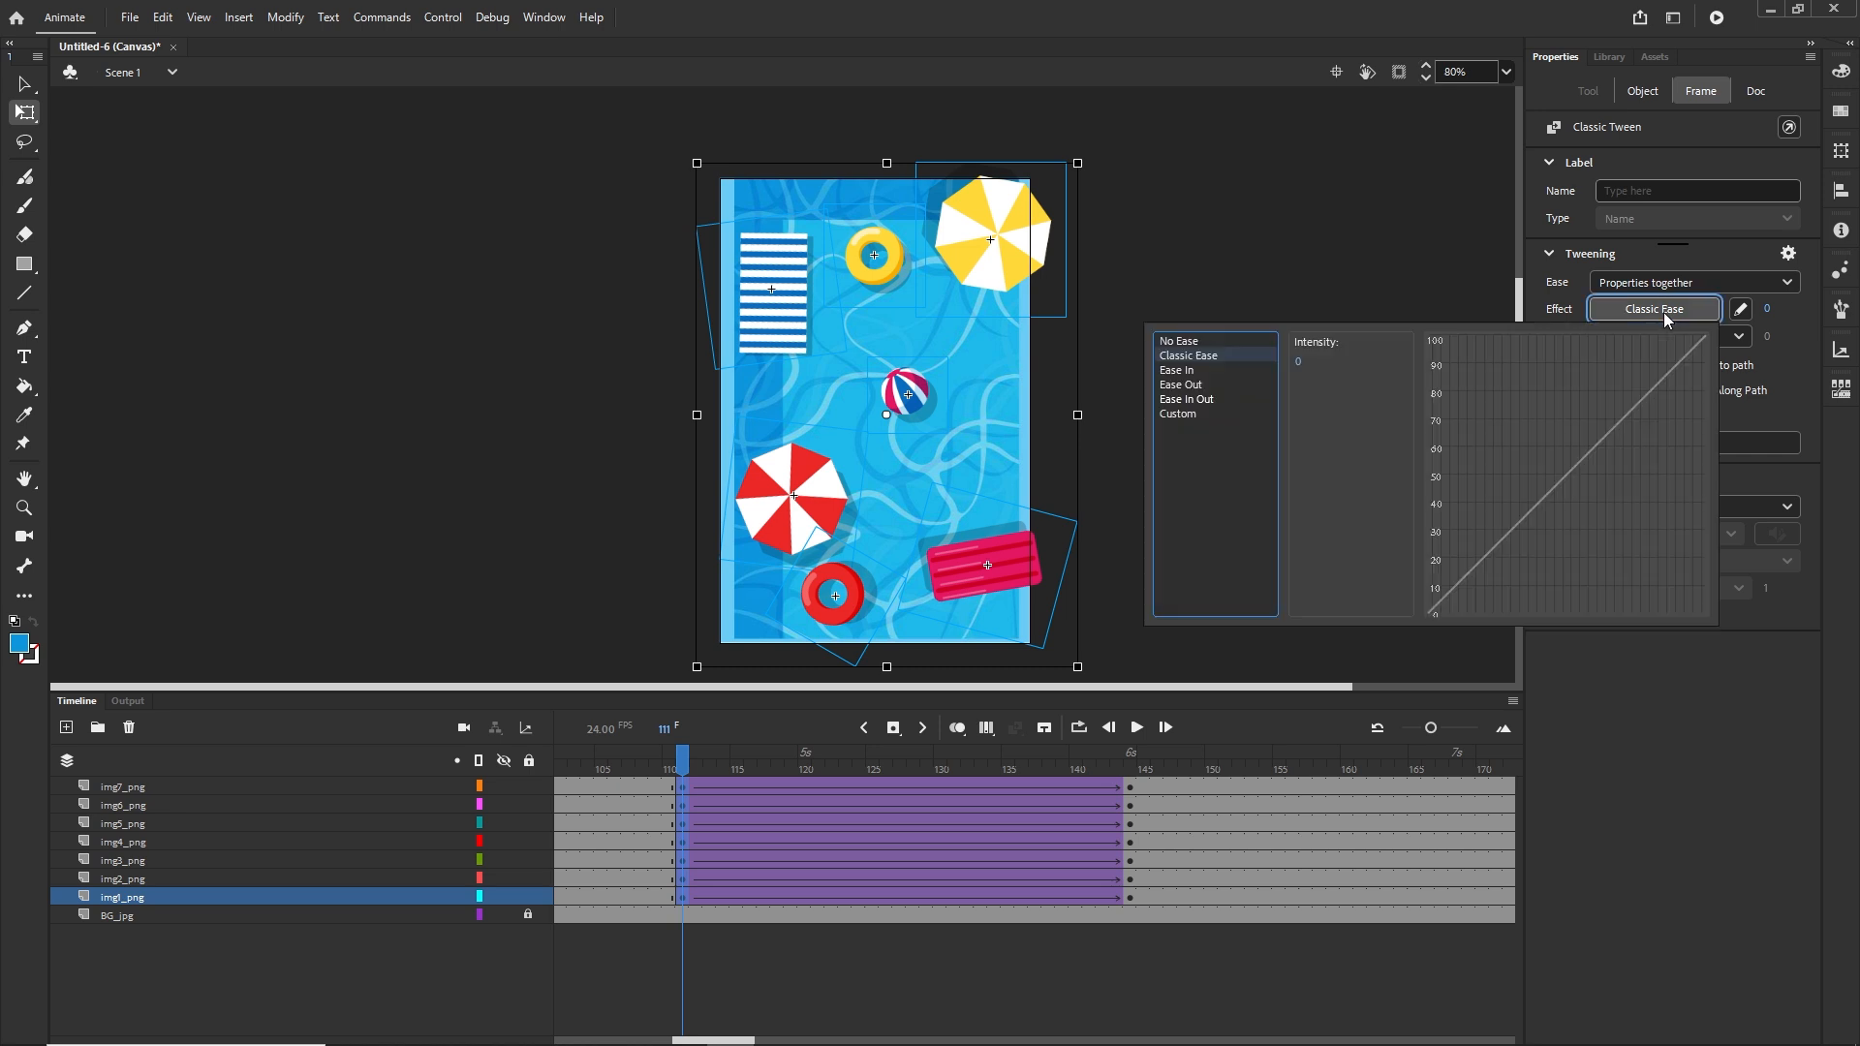
{"action": "left_click", "coordinate": [1182, 400]}
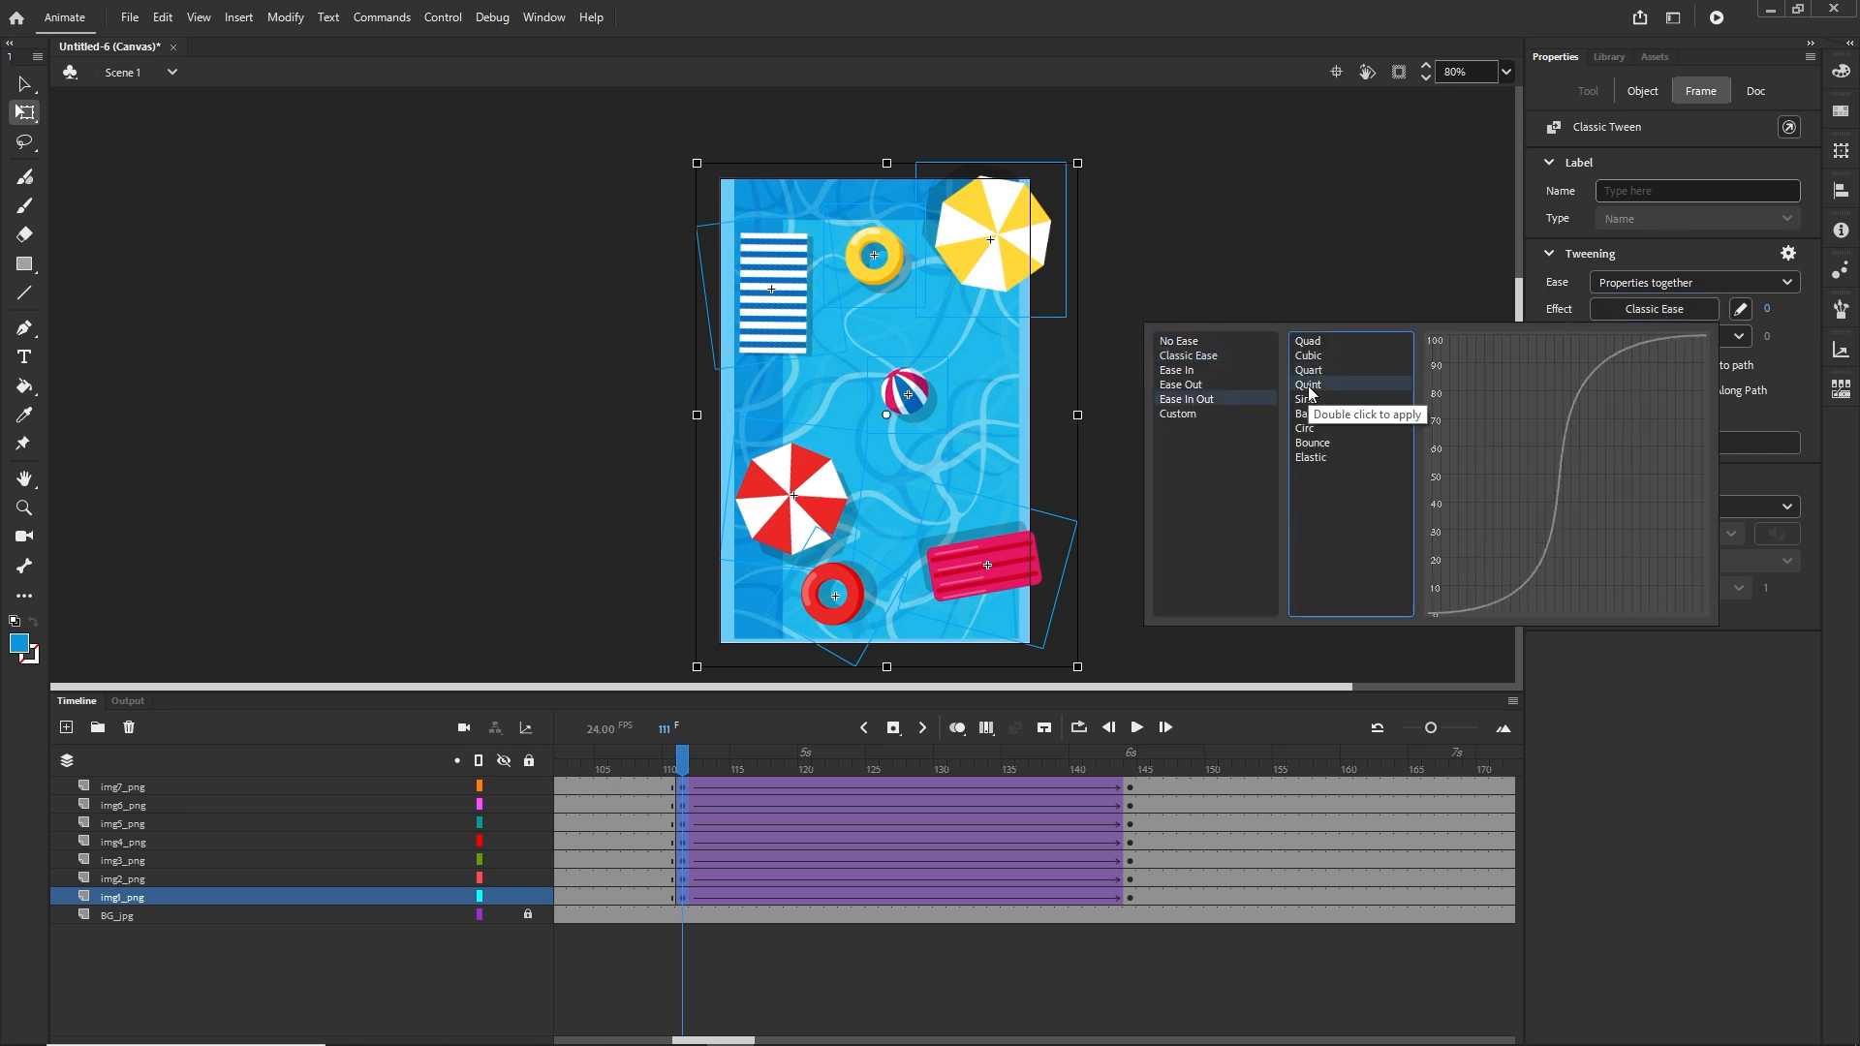
{"action": "left_click", "coordinate": [1197, 552]}
At frame 144, rotate the red-and-white umbrella and slightly adjust the pink float's placement, undoing the float's first larger rotation
{"action": "left_click", "coordinate": [1119, 769]}
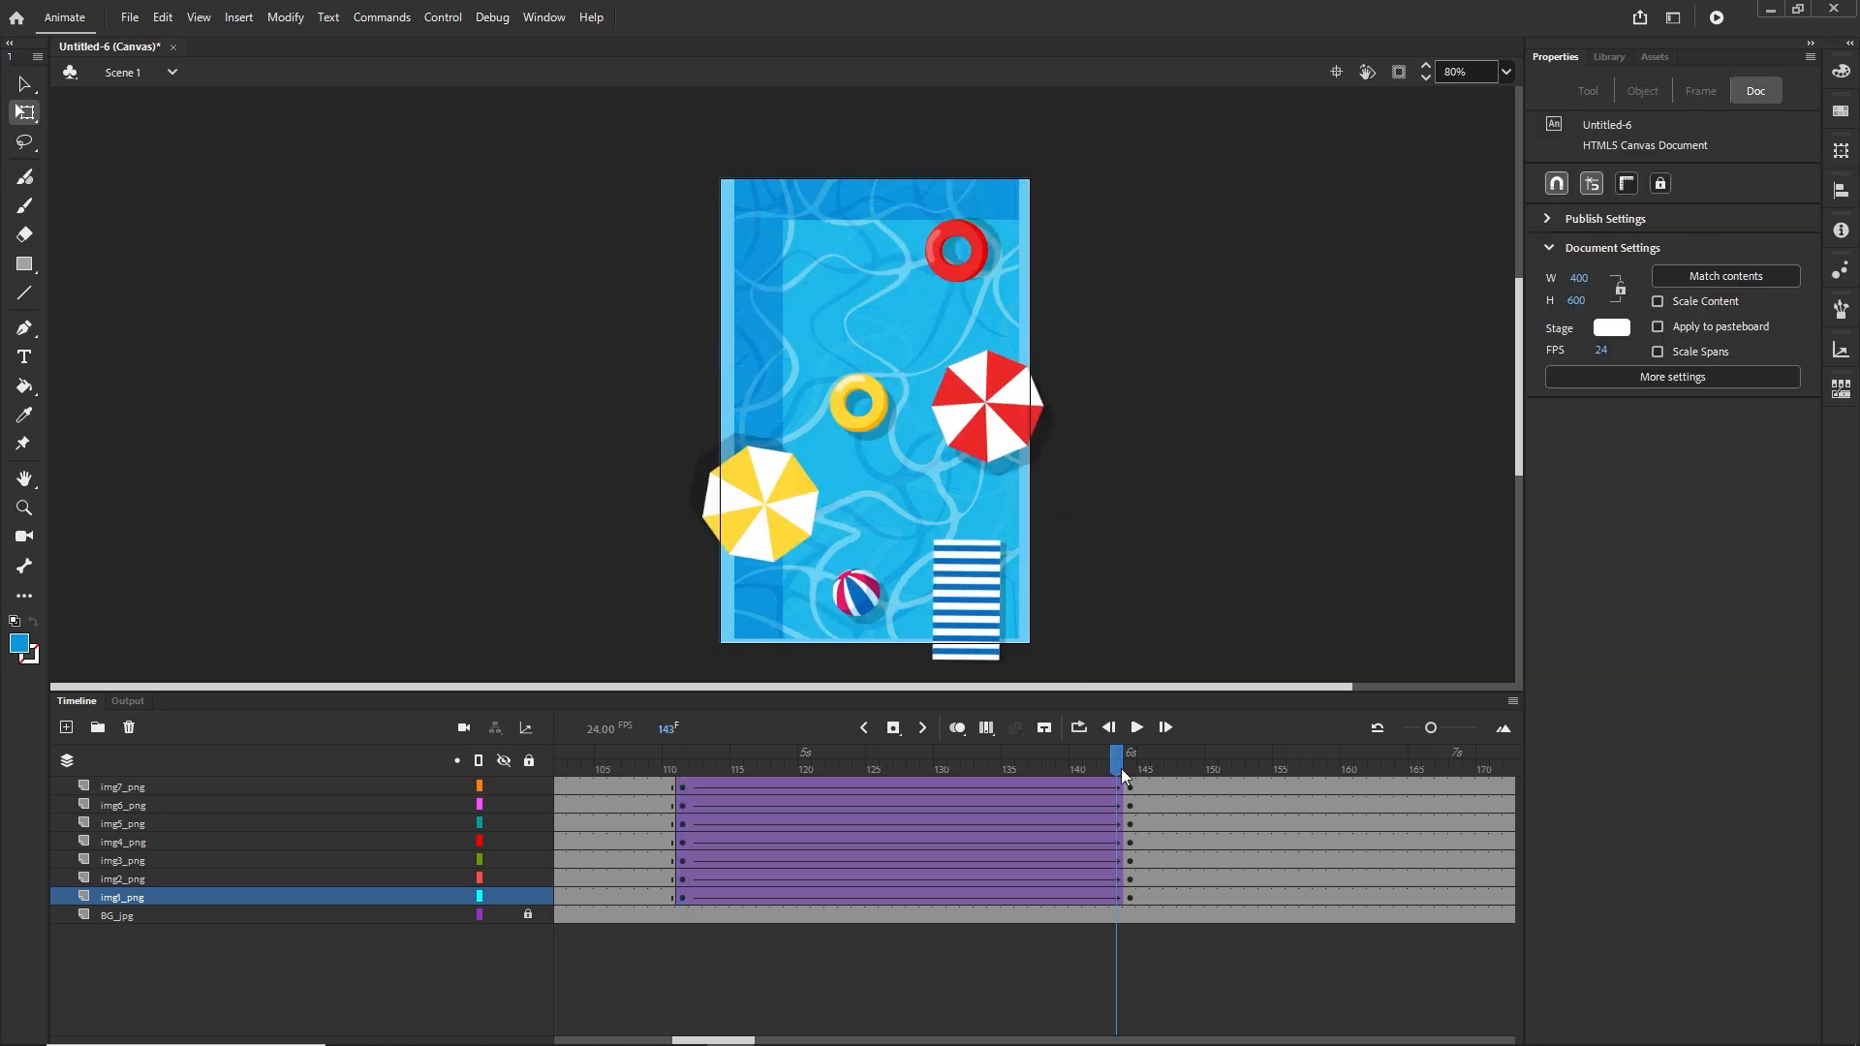
{"action": "left_click", "coordinate": [971, 384]}
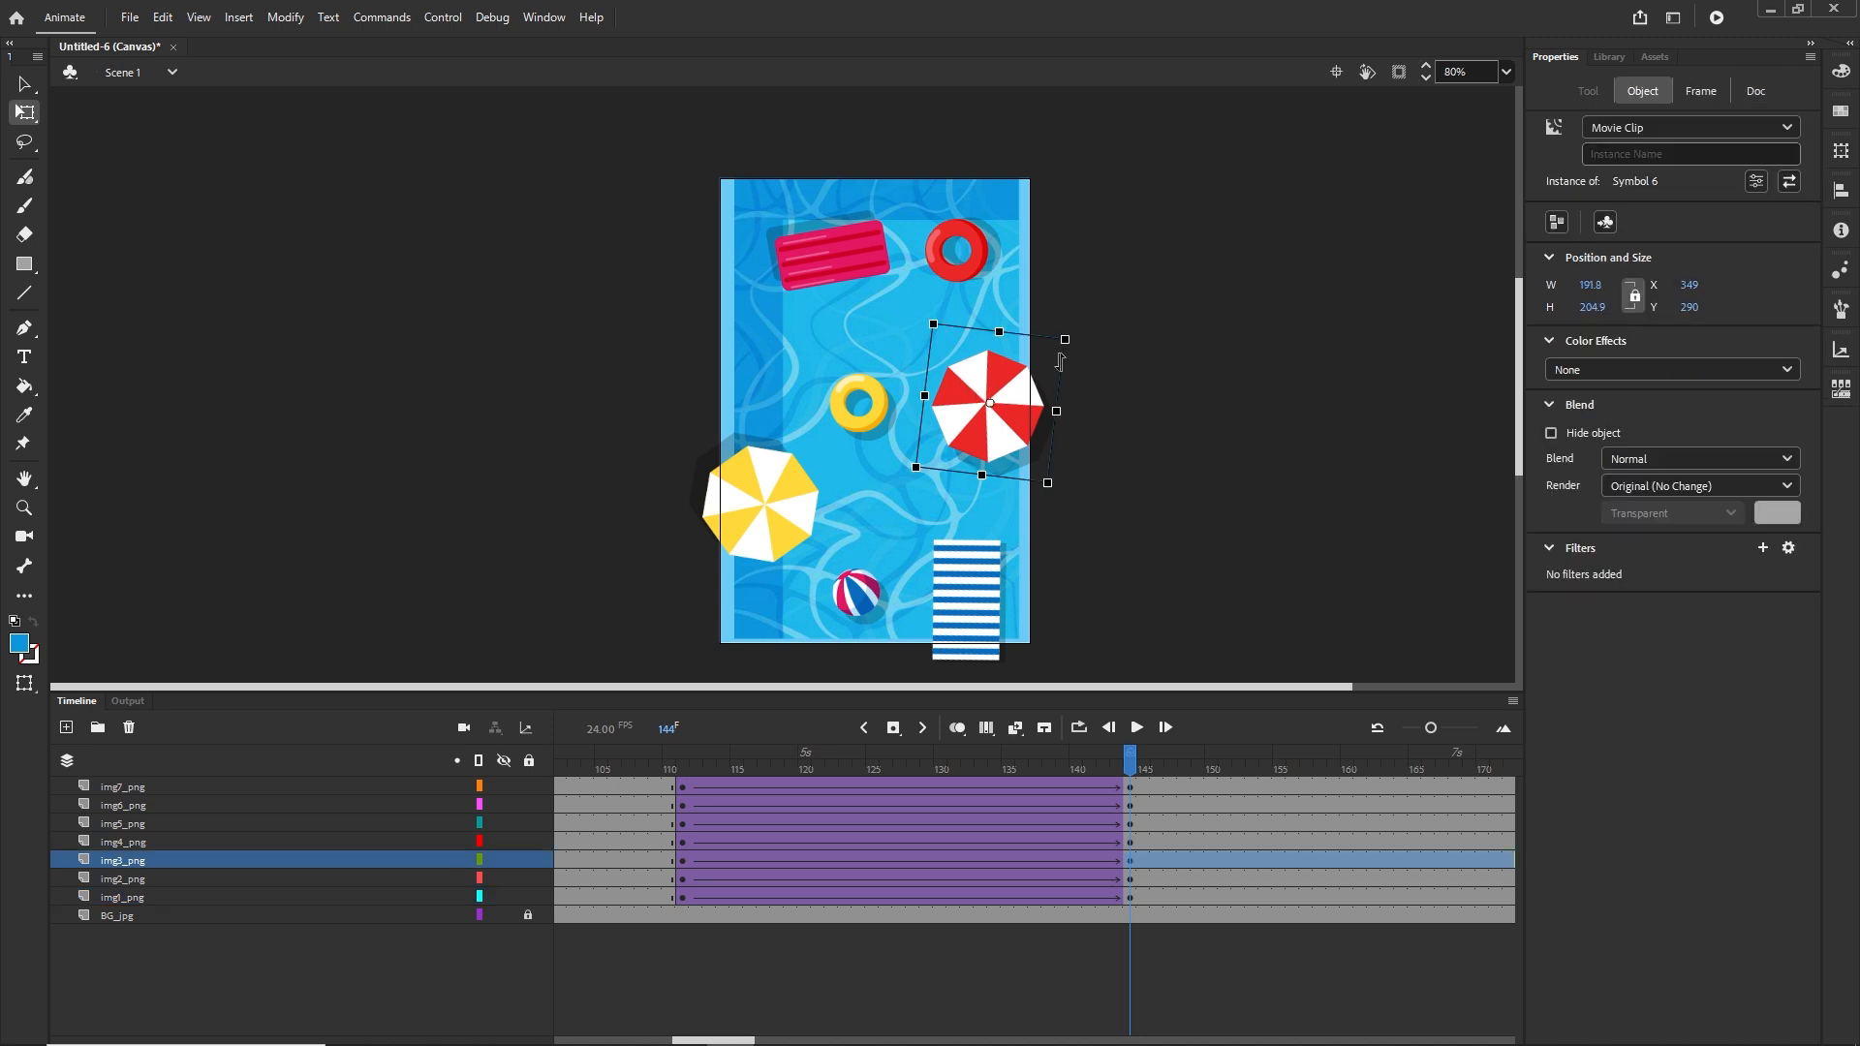
{"action": "left_click_drag", "start_coordinate": [1083, 341], "coordinate": [1049, 443]}
{"action": "left_click", "coordinate": [832, 232]}
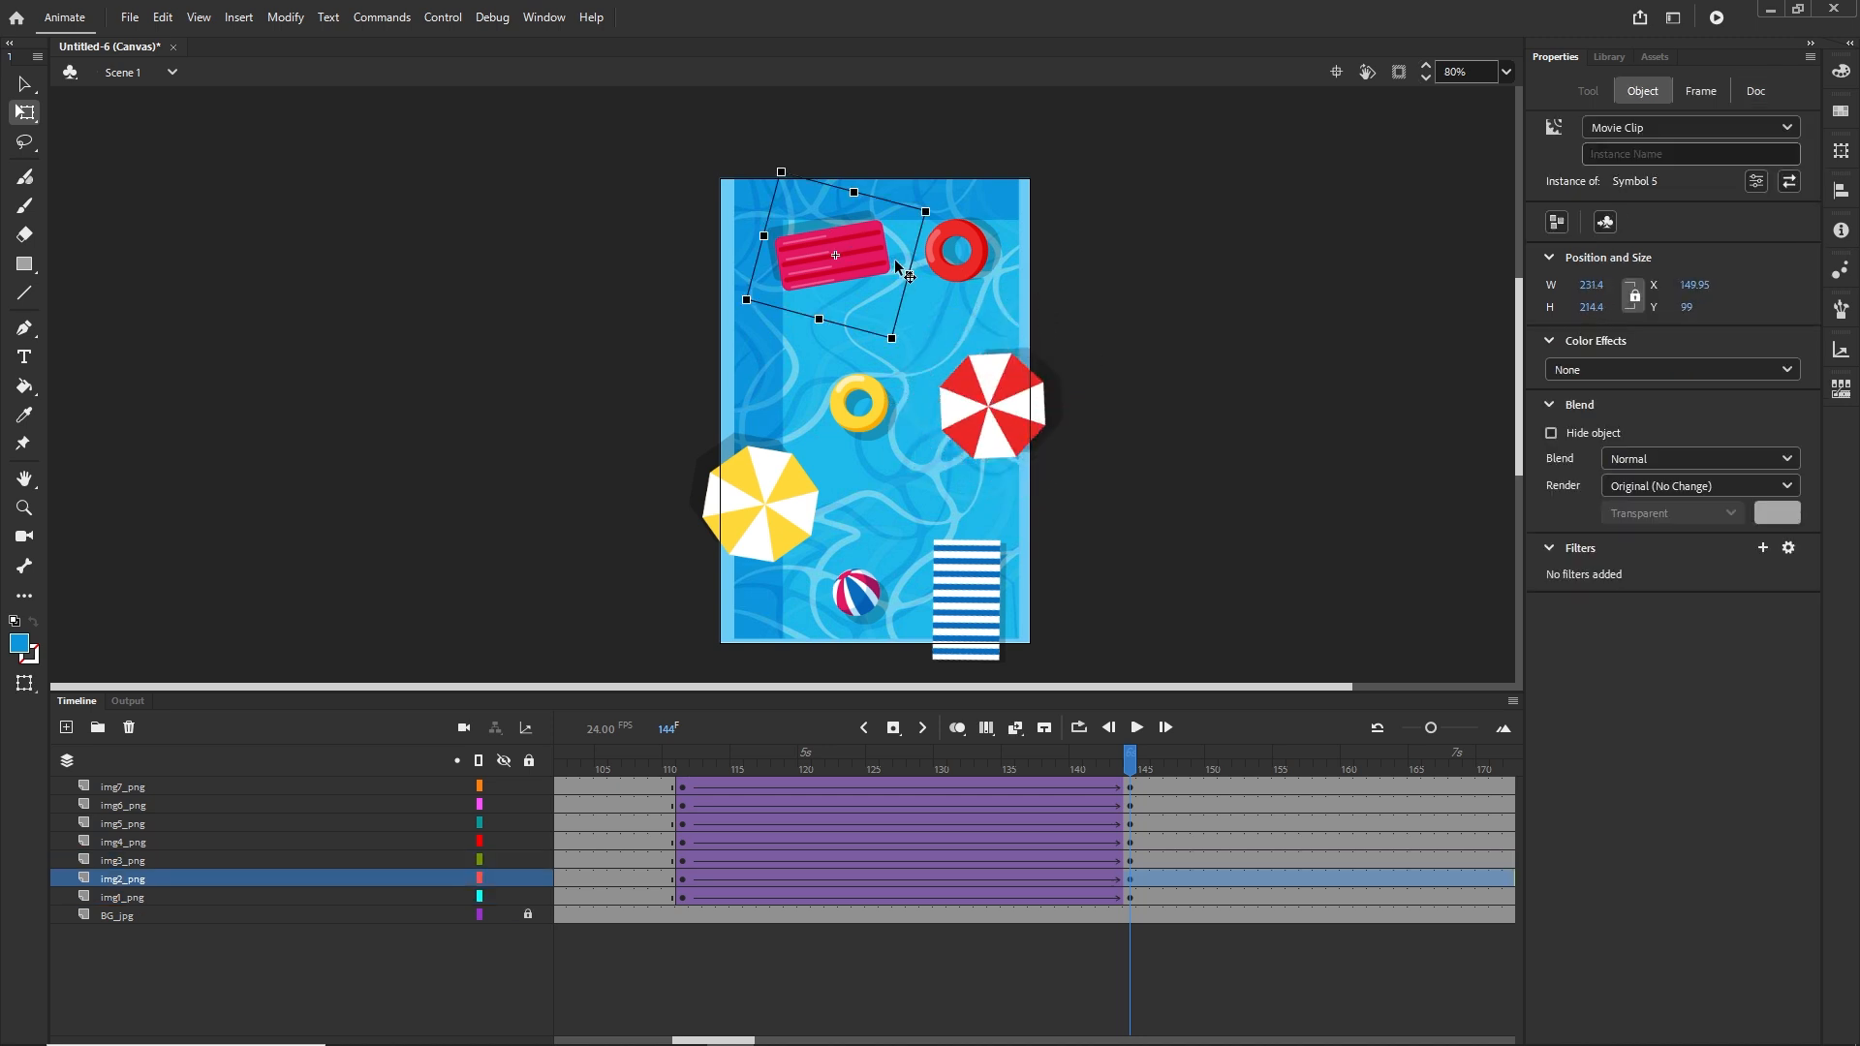
{"action": "left_click_drag", "start_coordinate": [901, 349], "coordinate": [809, 345]}
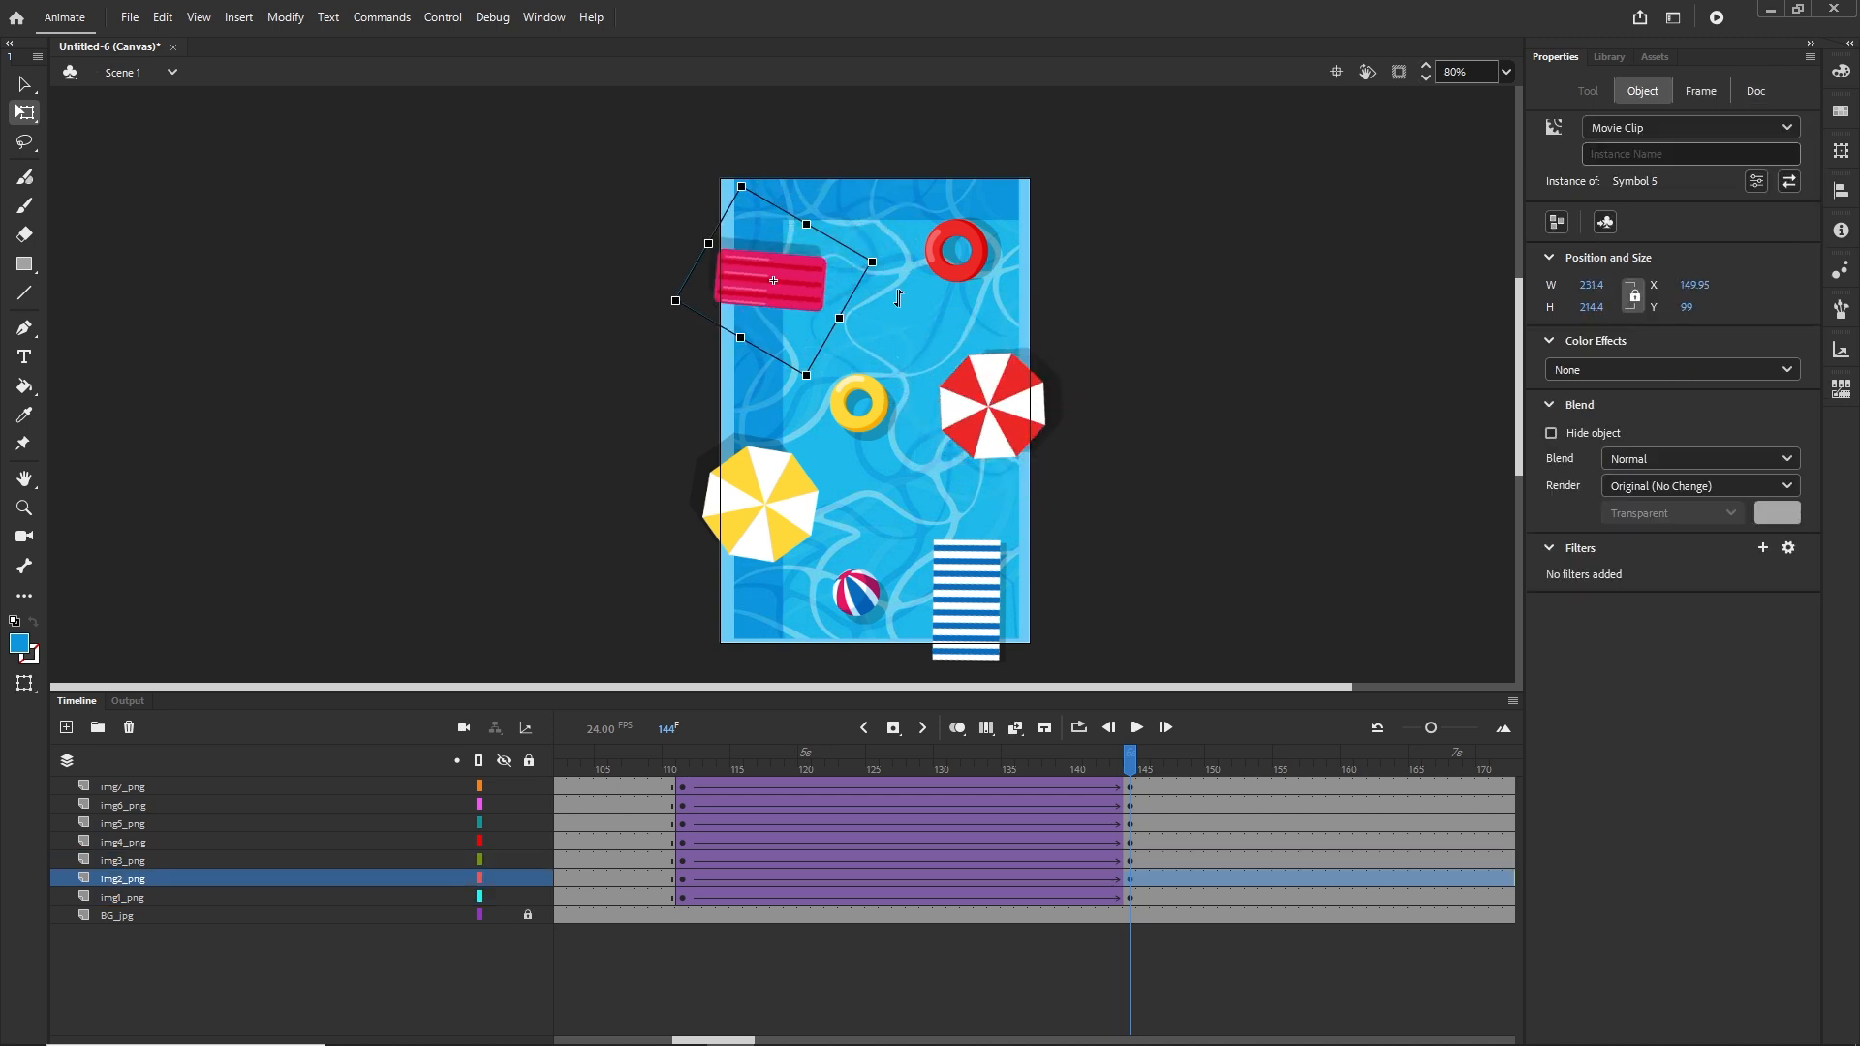
{"action": "key", "text": "ctrl+z"}
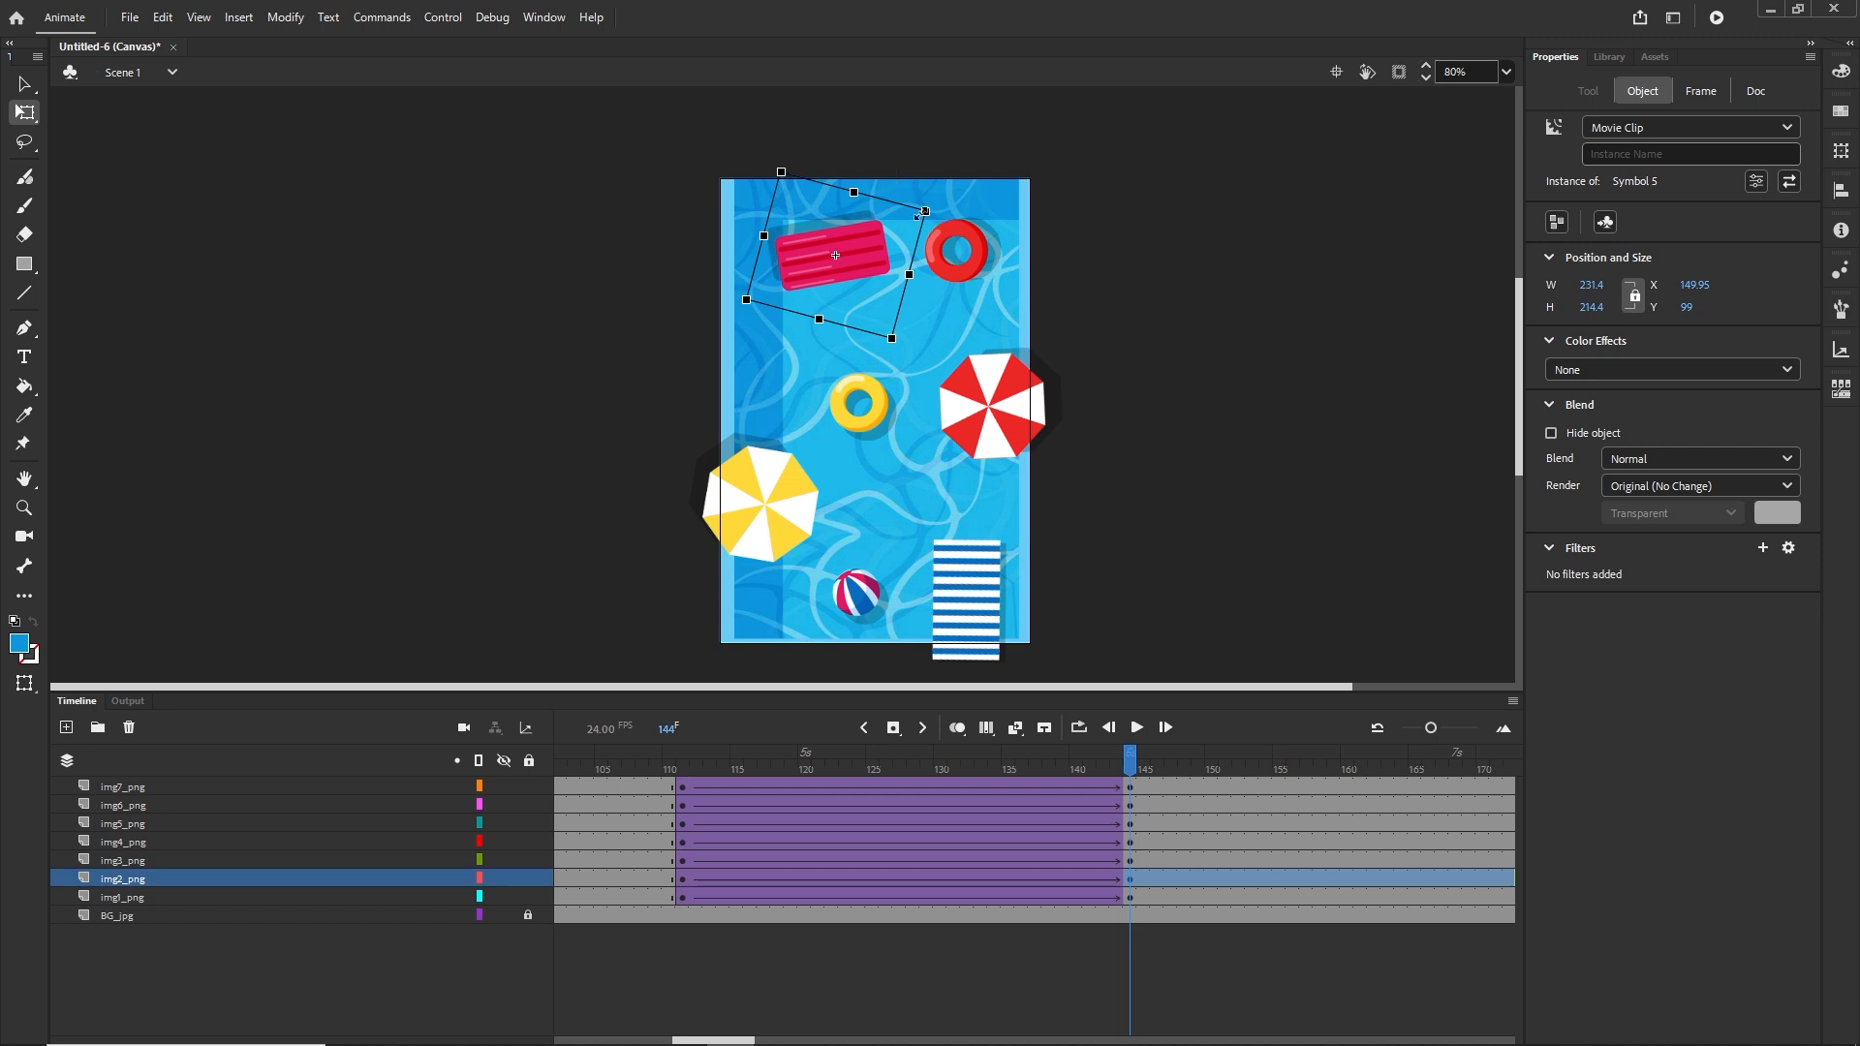
{"action": "mouse_move", "coordinate": [894, 354]}
{"action": "left_mouse_down"}
{"action": "mouse_move", "coordinate": [852, 360]}
{"action": "mouse_move", "coordinate": [765, 320]}
{"action": "mouse_move", "coordinate": [590, 383]}
{"action": "mouse_move", "coordinate": [826, 397]}
{"action": "mouse_move", "coordinate": [891, 351]}
{"action": "left_mouse_up"}
At frame 144, rotate the yellow-and-white umbrella and turn the blue striped mat about 90° so it lies horizontally
{"action": "left_click", "coordinate": [771, 490]}
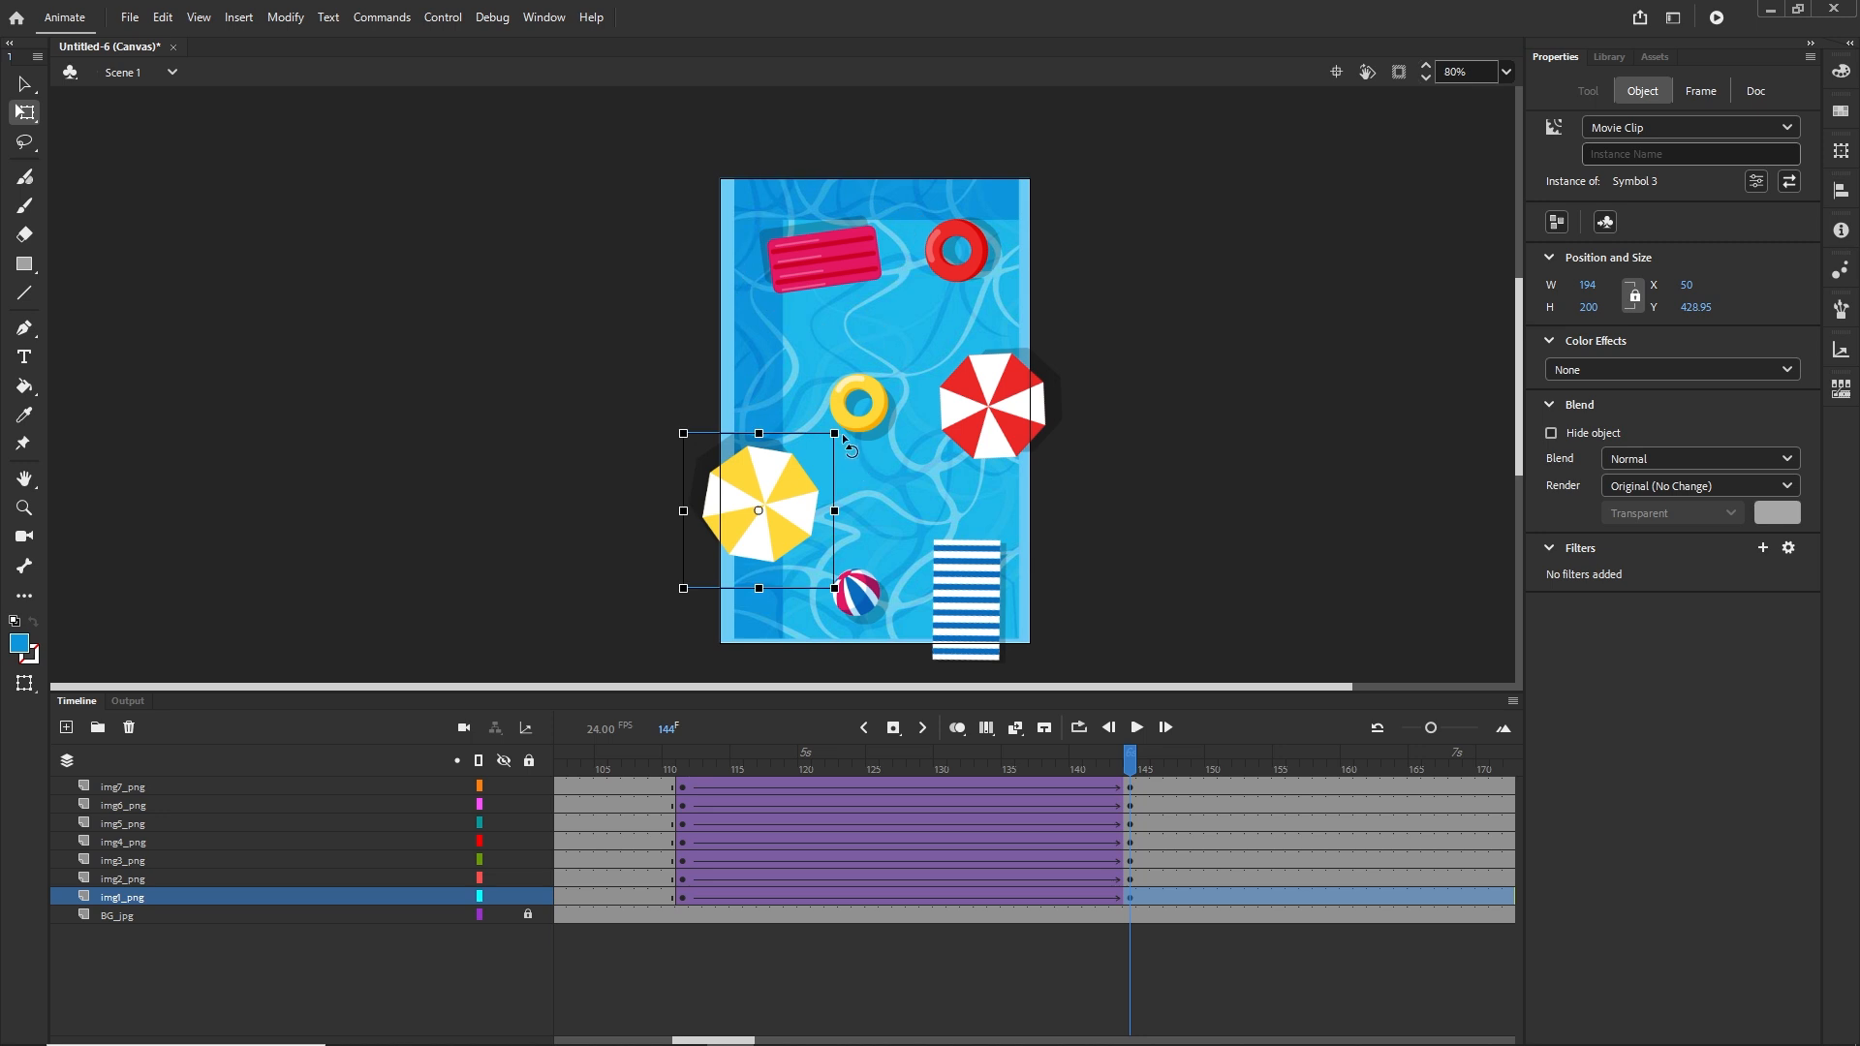
{"action": "left_click_drag", "start_coordinate": [841, 433], "coordinate": [741, 378]}
{"action": "left_click", "coordinate": [967, 589]}
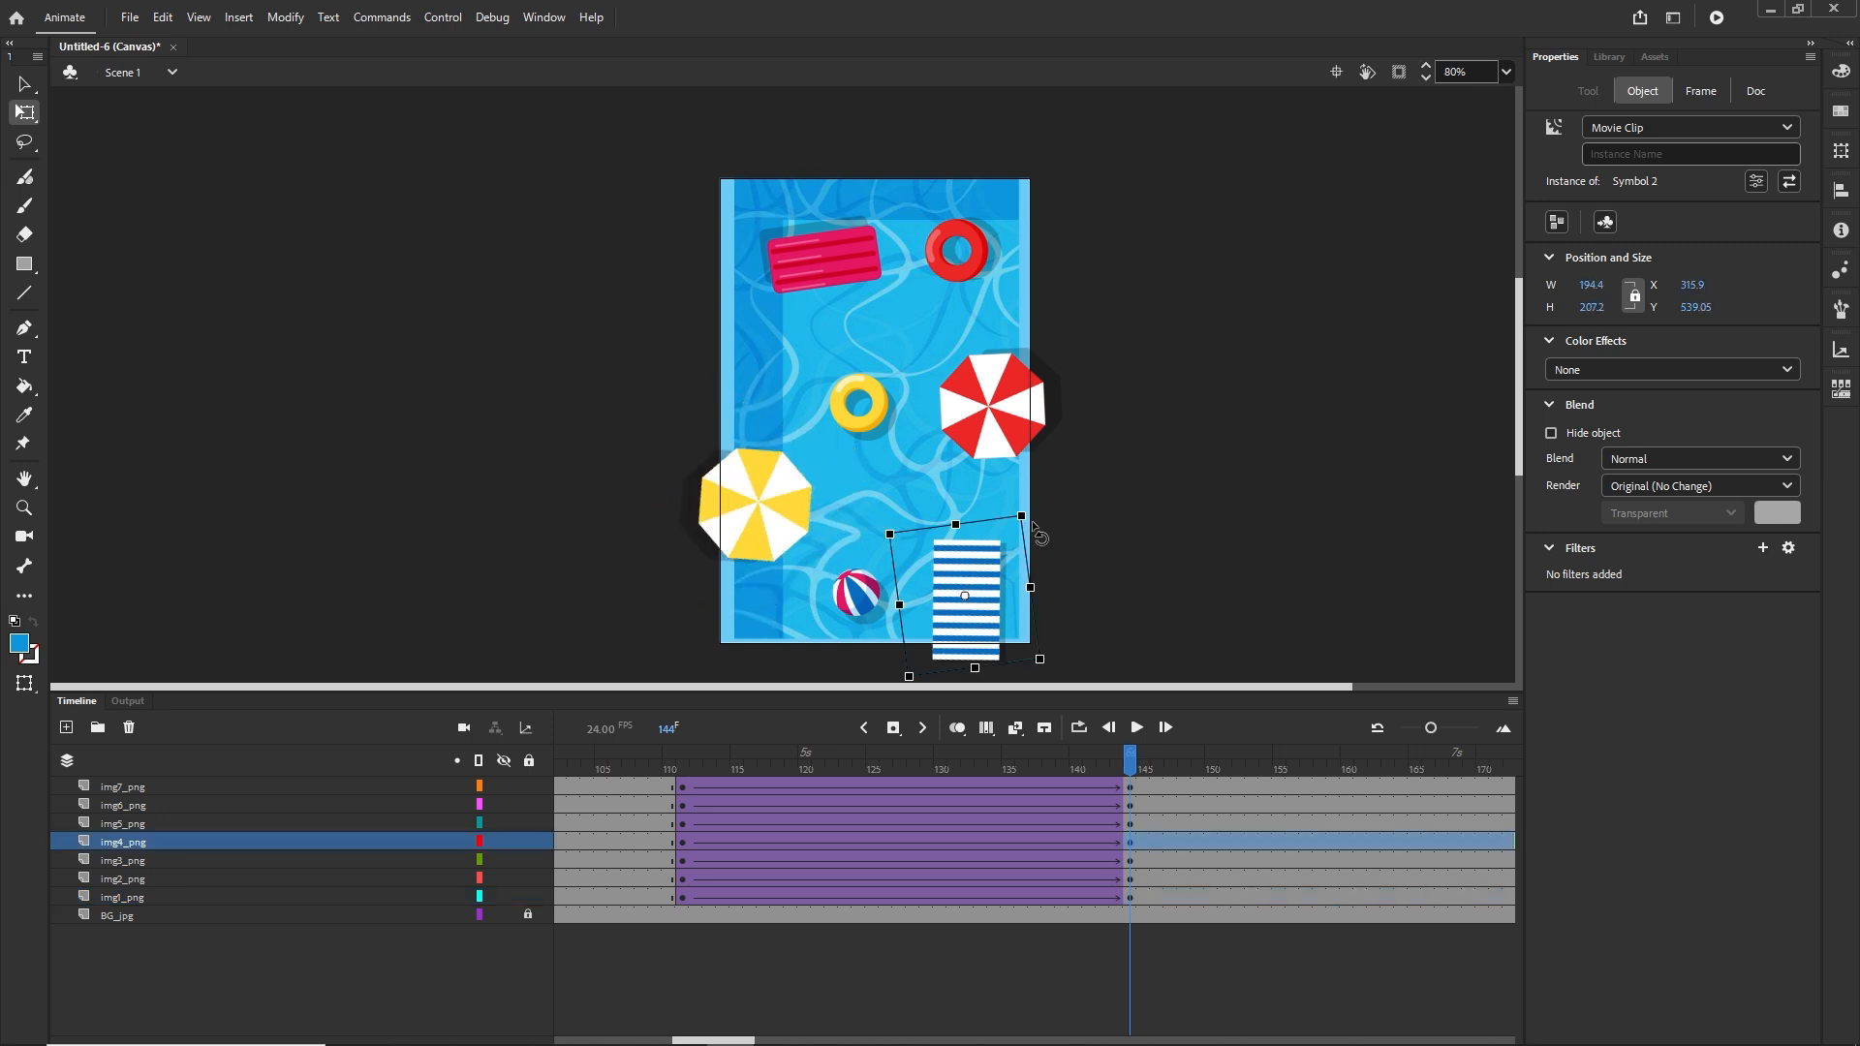
{"action": "left_click_drag", "start_coordinate": [1040, 524], "coordinate": [1035, 557]}
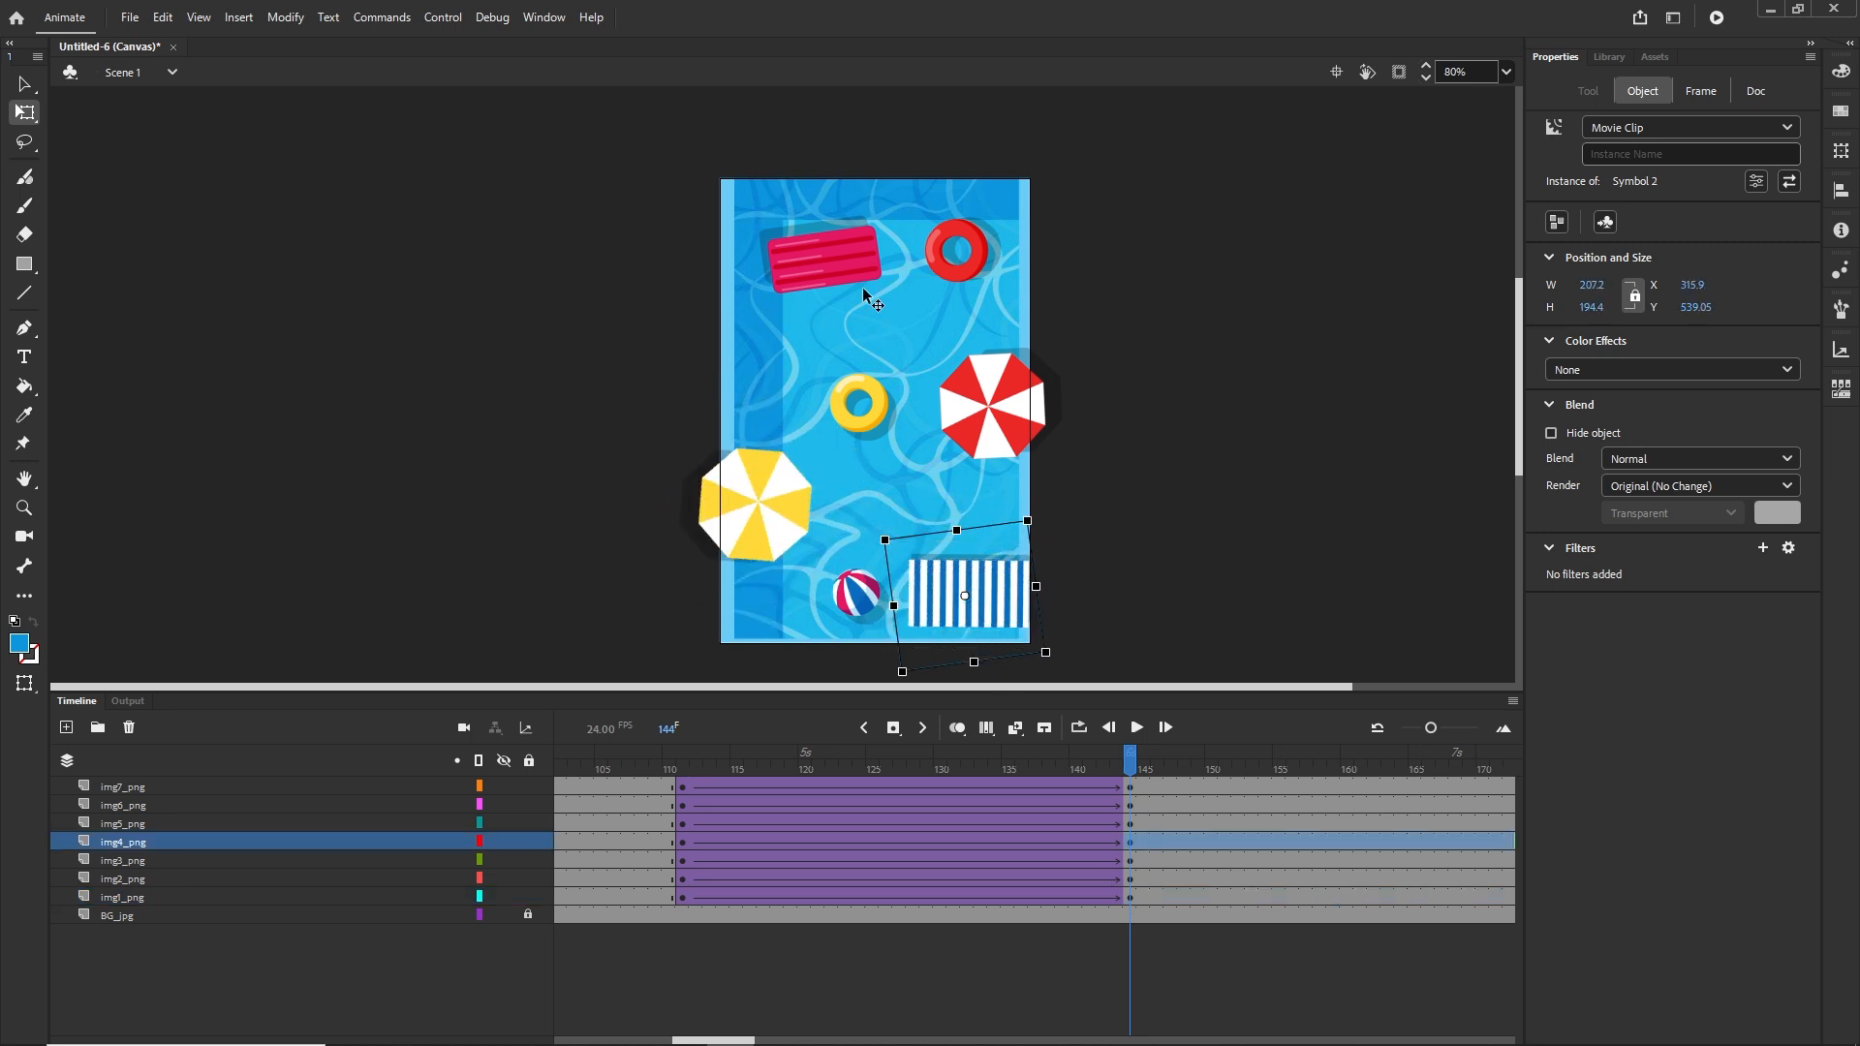
Scrub through the new tweens, test the animation in the browser, and return to the Animate timeline
{"action": "left_click", "coordinate": [843, 260]}
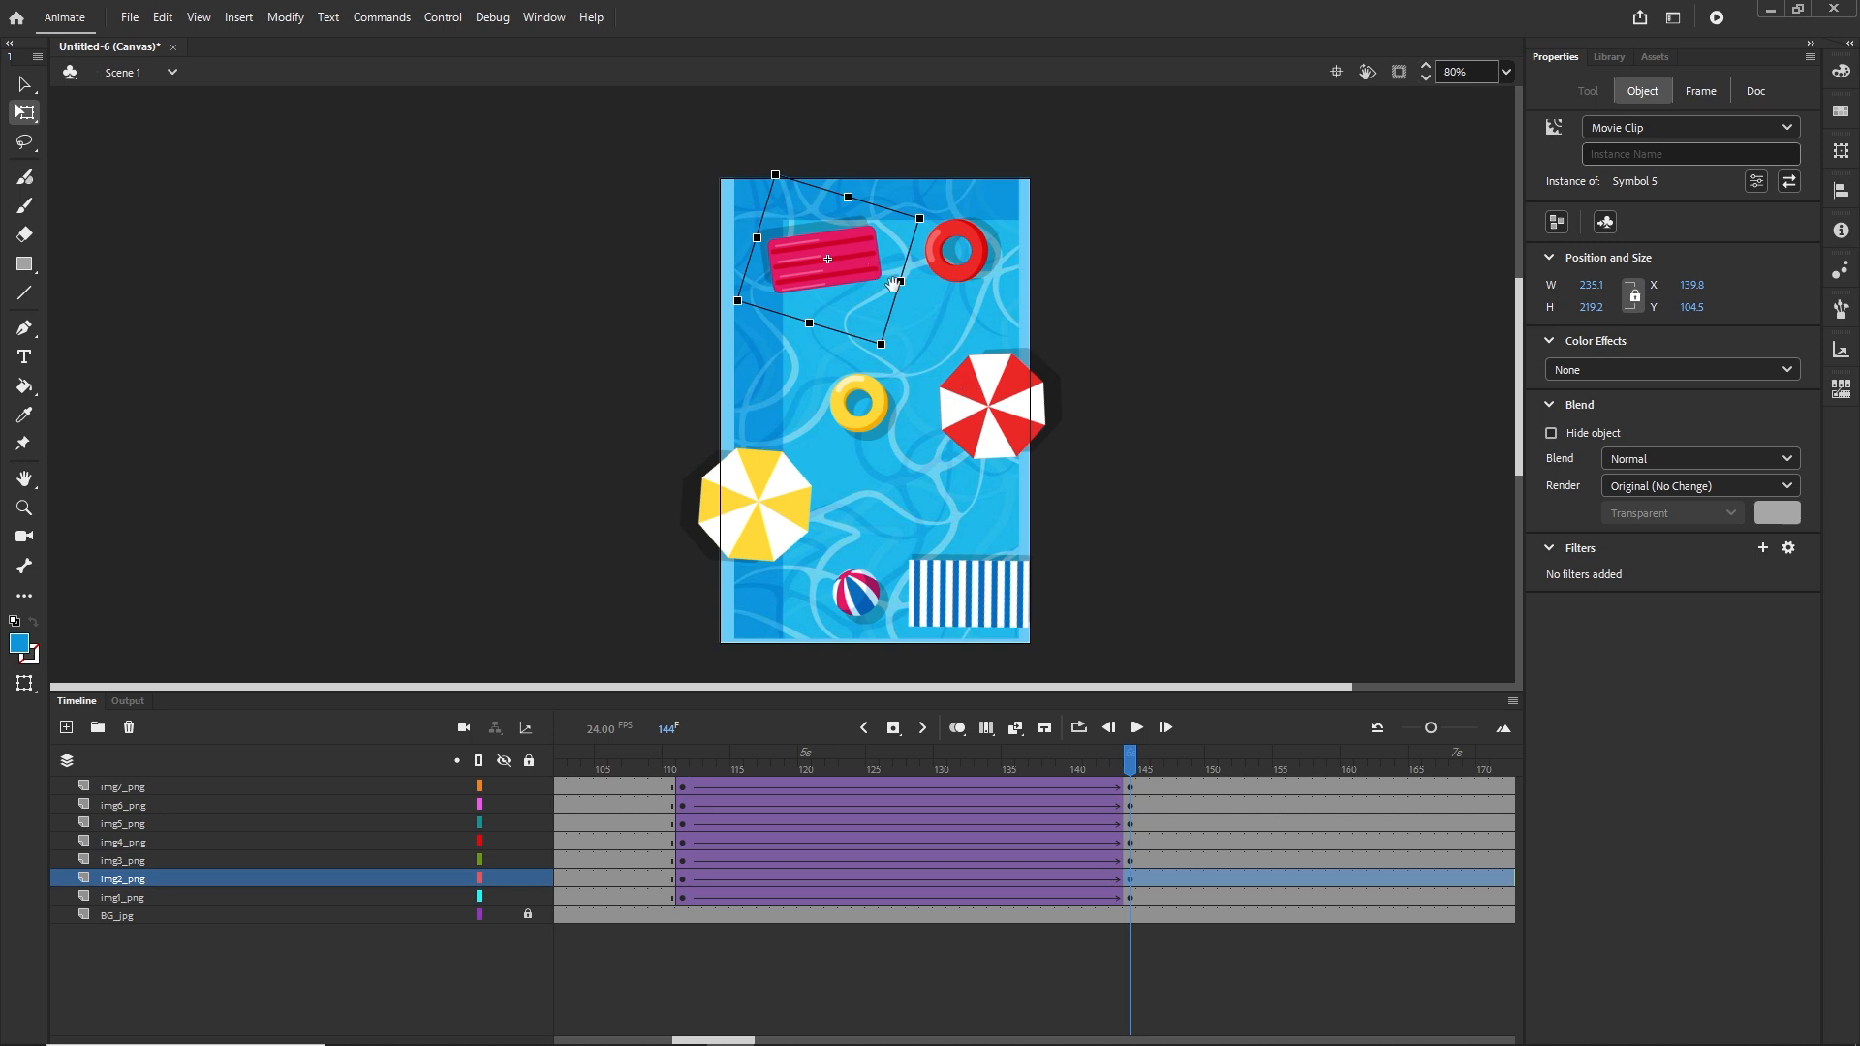
{"action": "left_click_drag", "start_coordinate": [893, 284], "coordinate": [900, 451]}
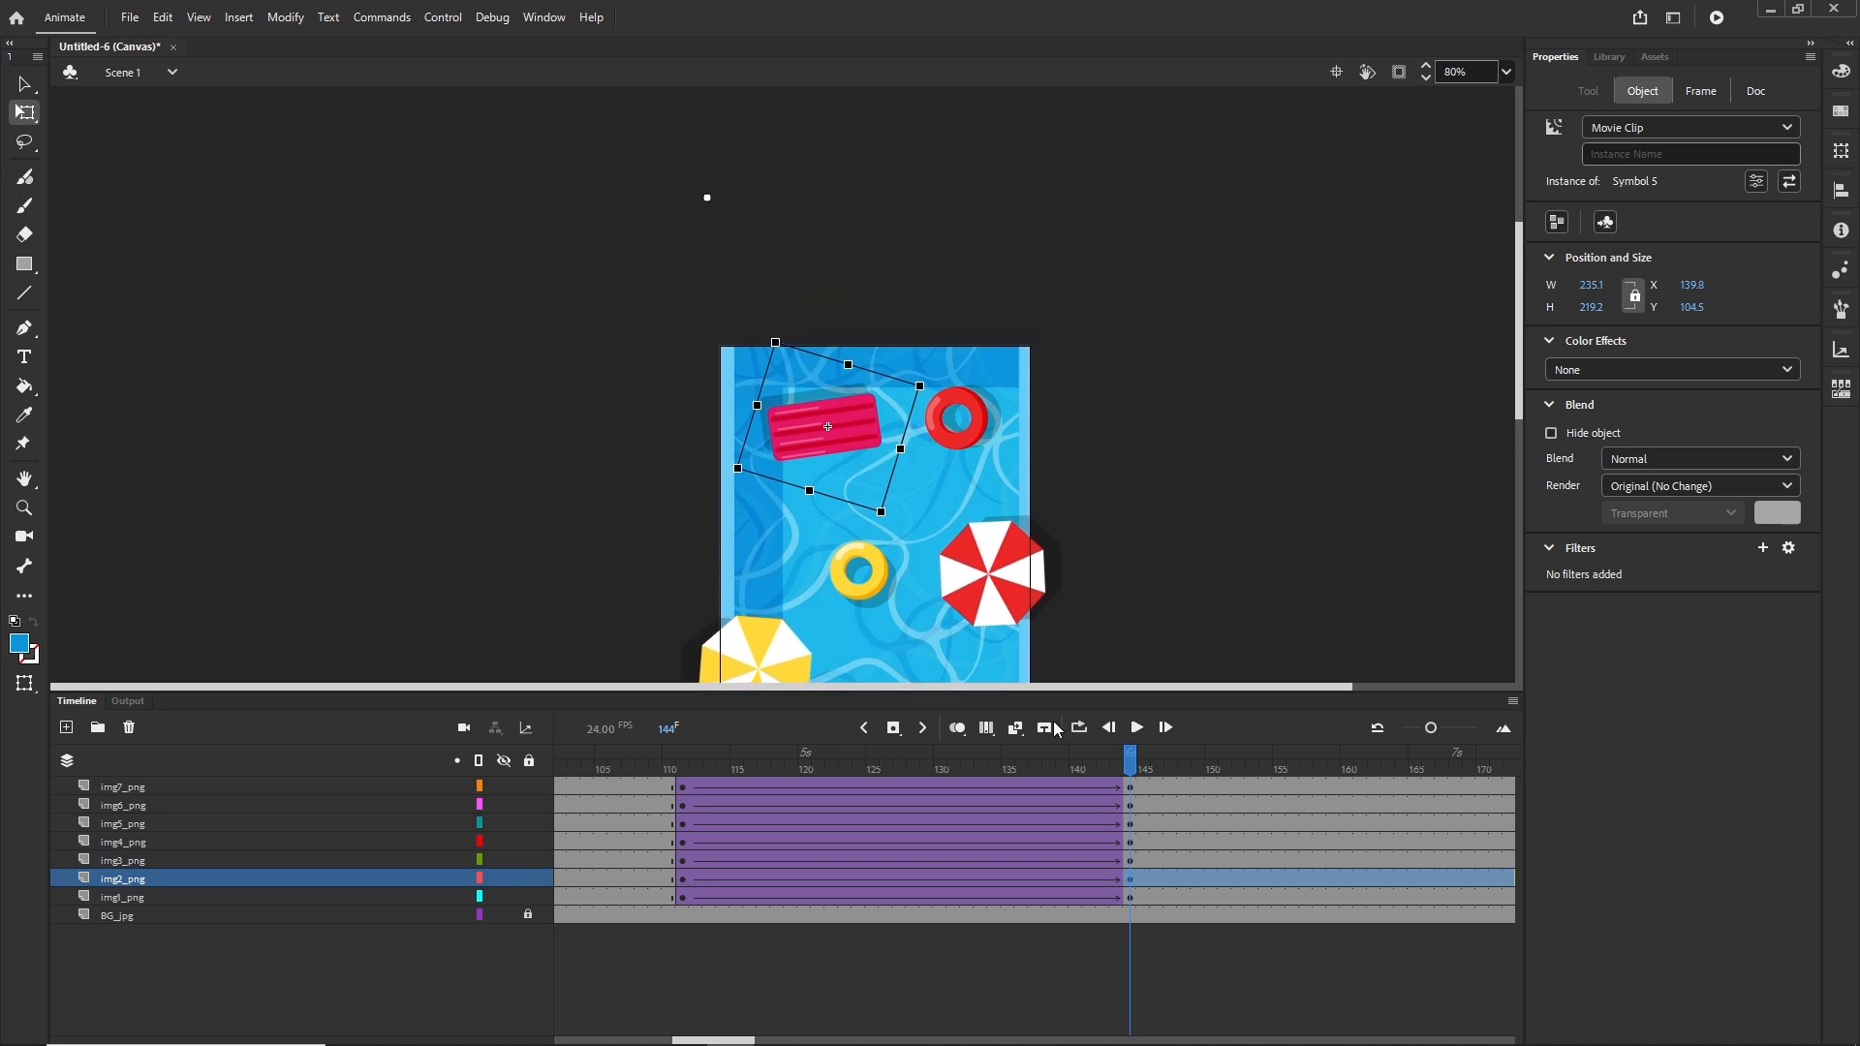
{"action": "left_click_drag", "start_coordinate": [1121, 753], "coordinate": [1220, 793]}
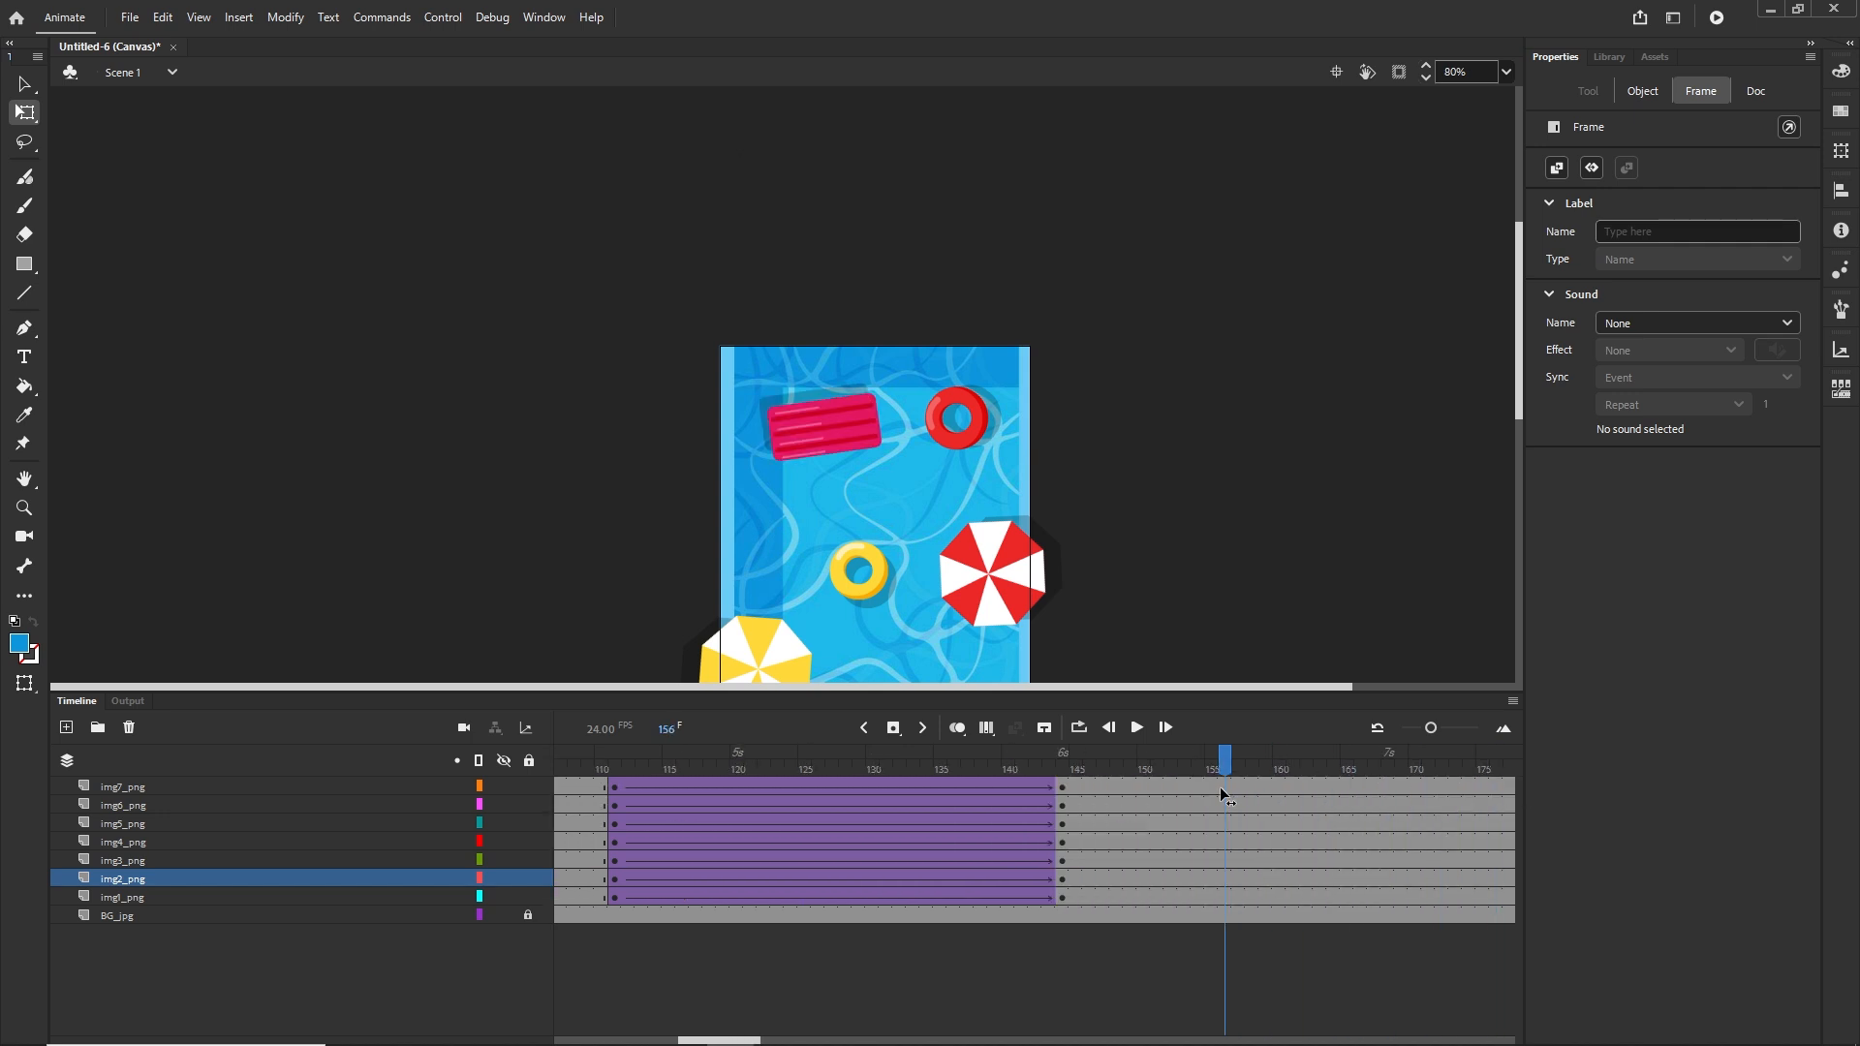
{"action": "left_click_drag", "start_coordinate": [1075, 809], "coordinate": [683, 812]}
{"action": "key", "text": "ctrl+Return"}
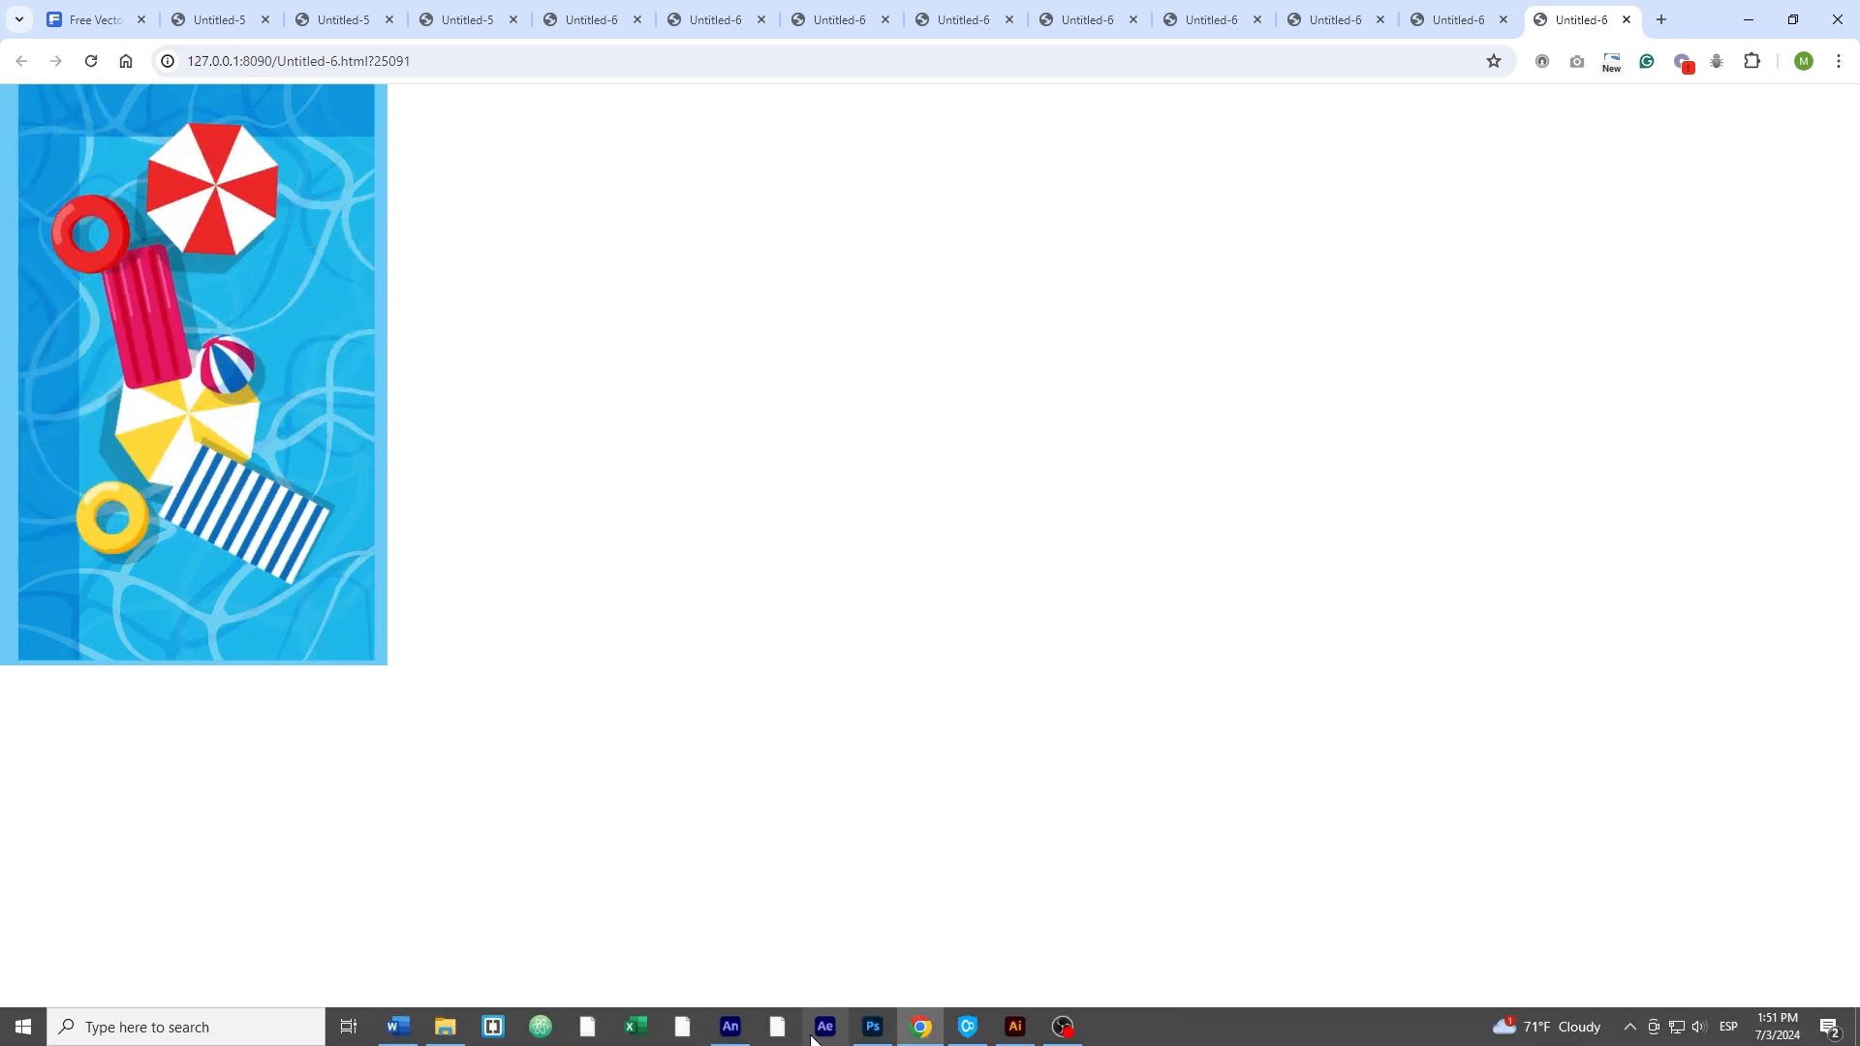
{"action": "left_click", "coordinate": [744, 1035]}
{"action": "left_click", "coordinate": [76, 701]}
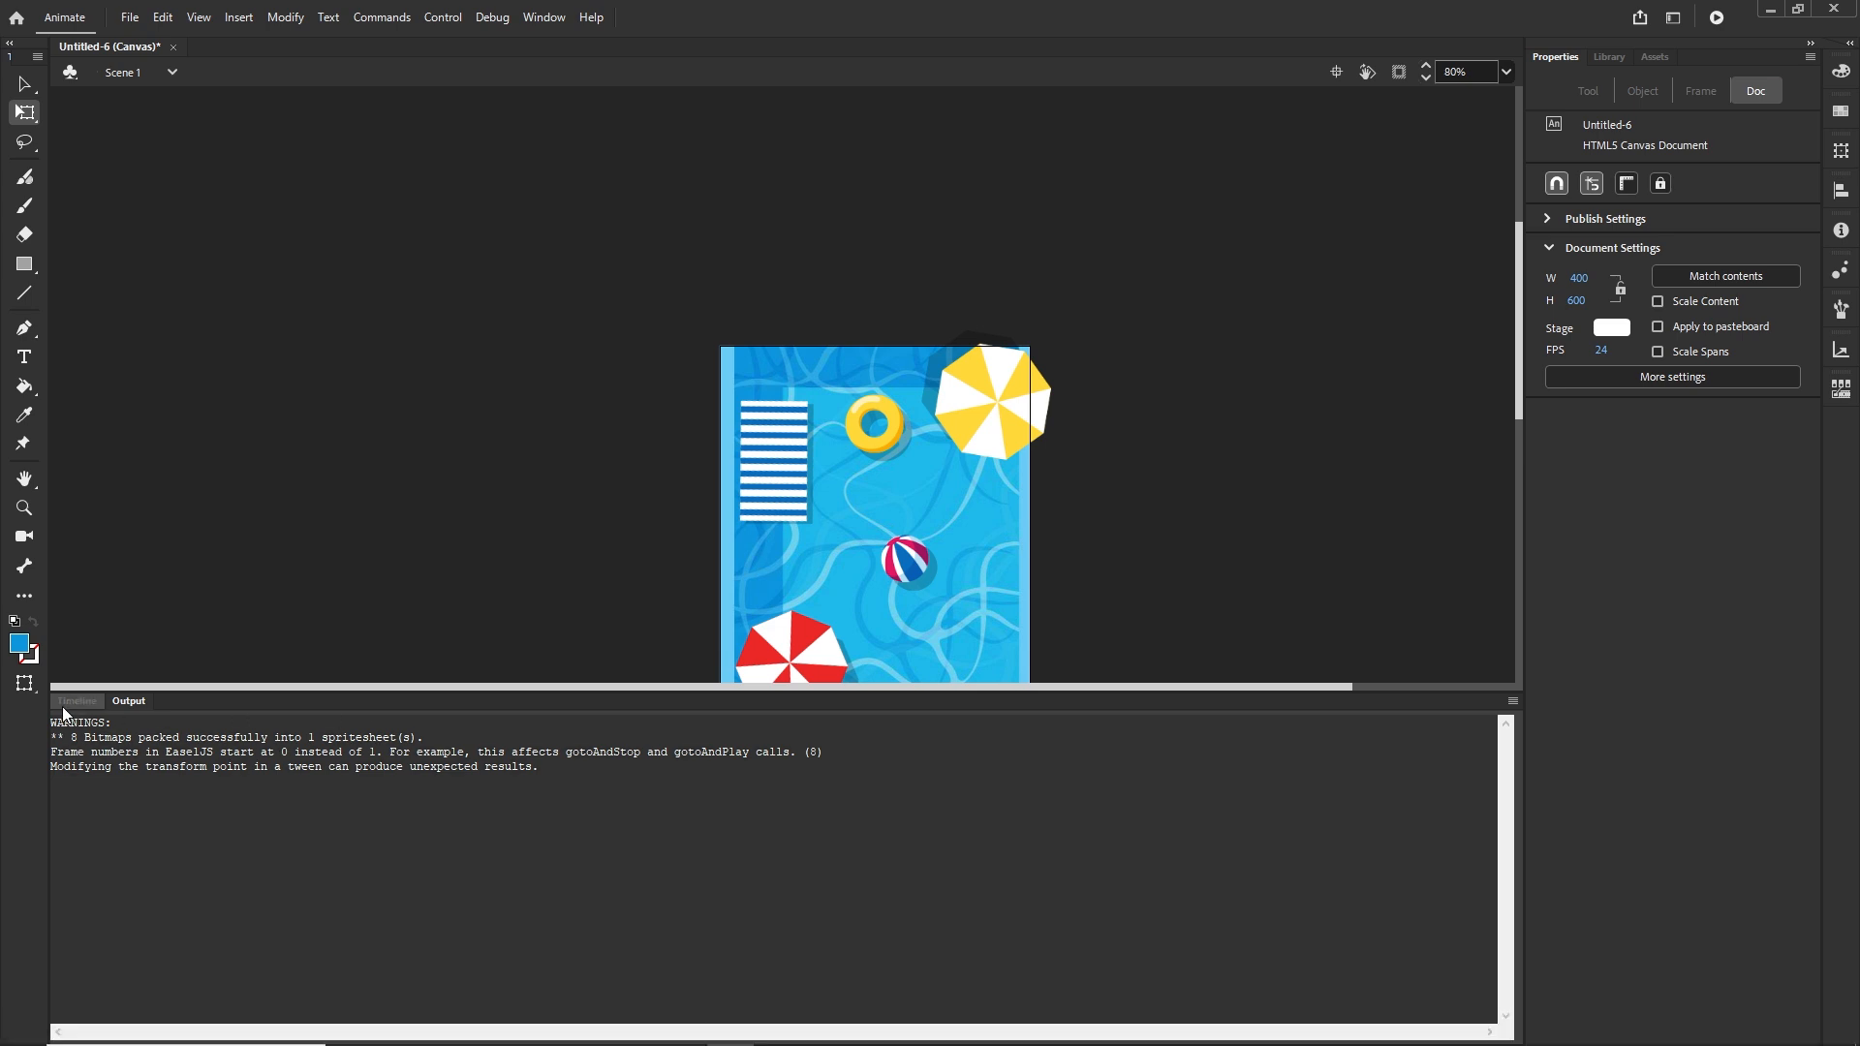
Examine the library's bitmap images and their use counts, previewing img5.png, img4.png and img3.png
{"action": "left_click", "coordinate": [1616, 56]}
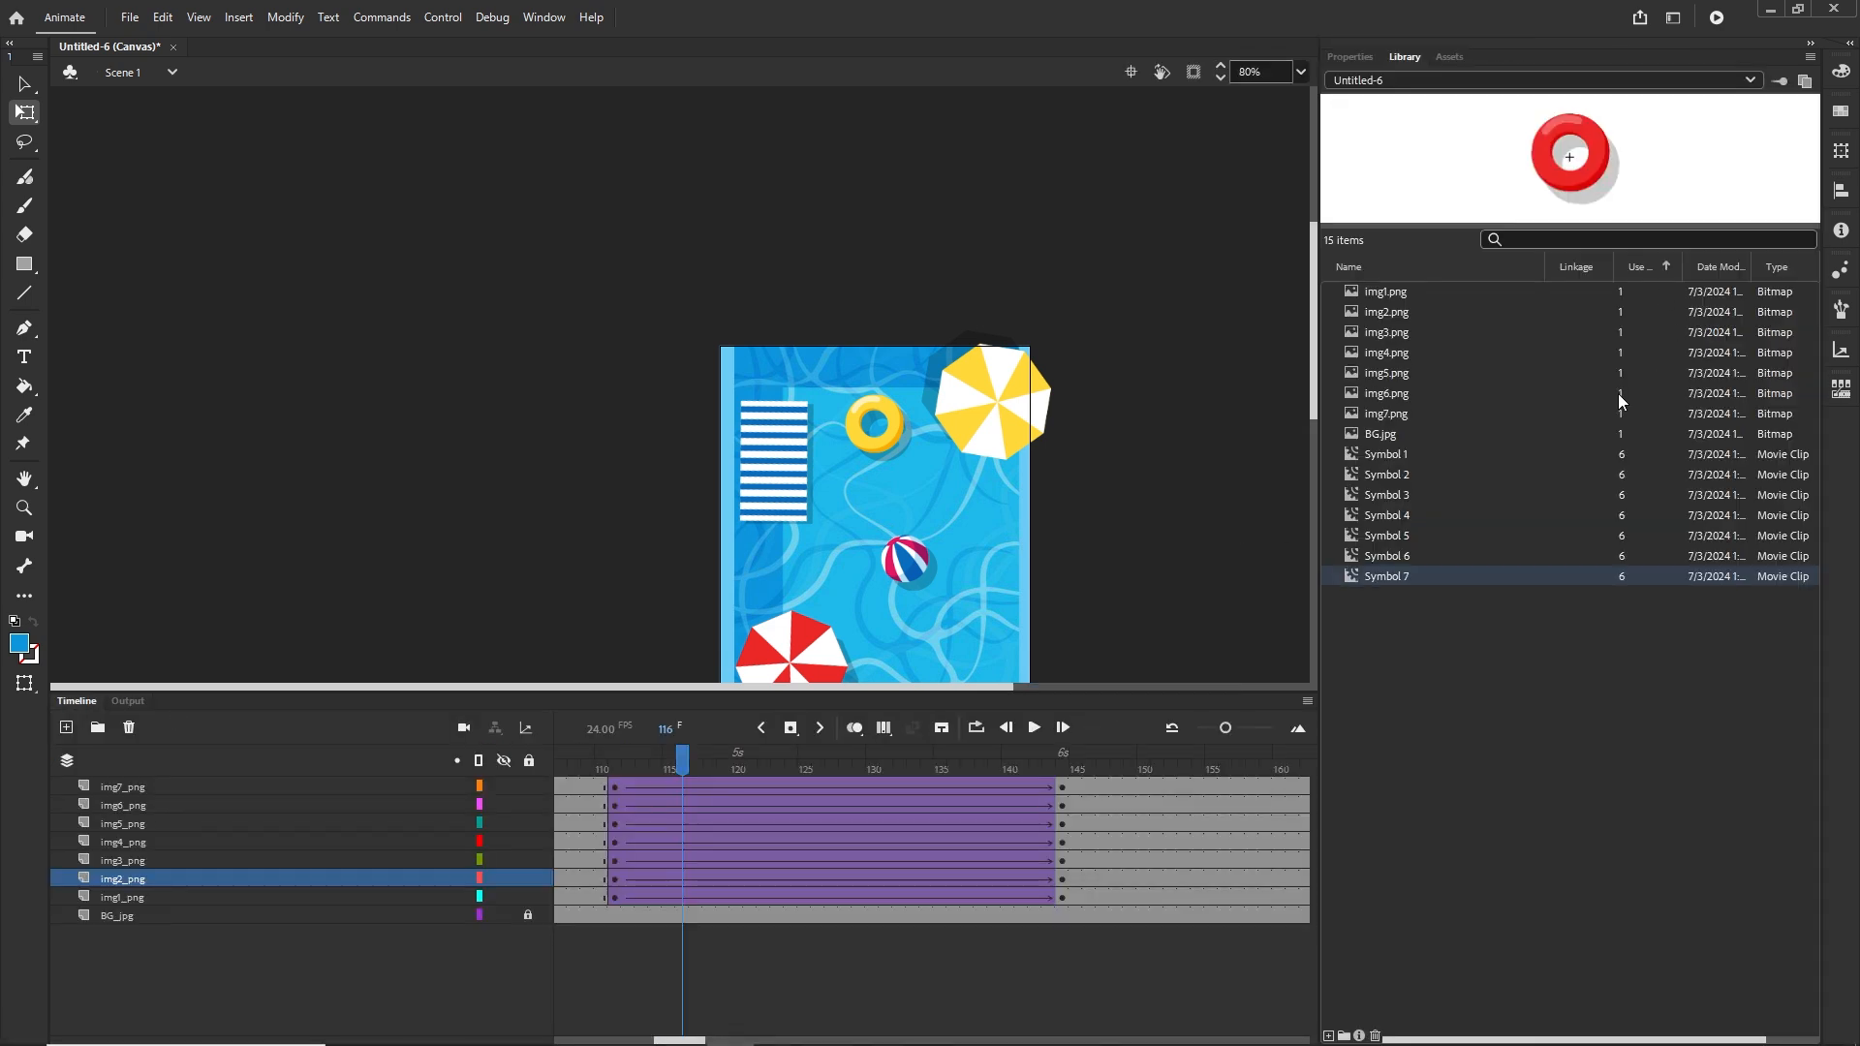
{"action": "left_click", "coordinate": [1383, 363]}
{"action": "left_click", "coordinate": [1366, 350]}
{"action": "left_click", "coordinate": [1374, 333]}
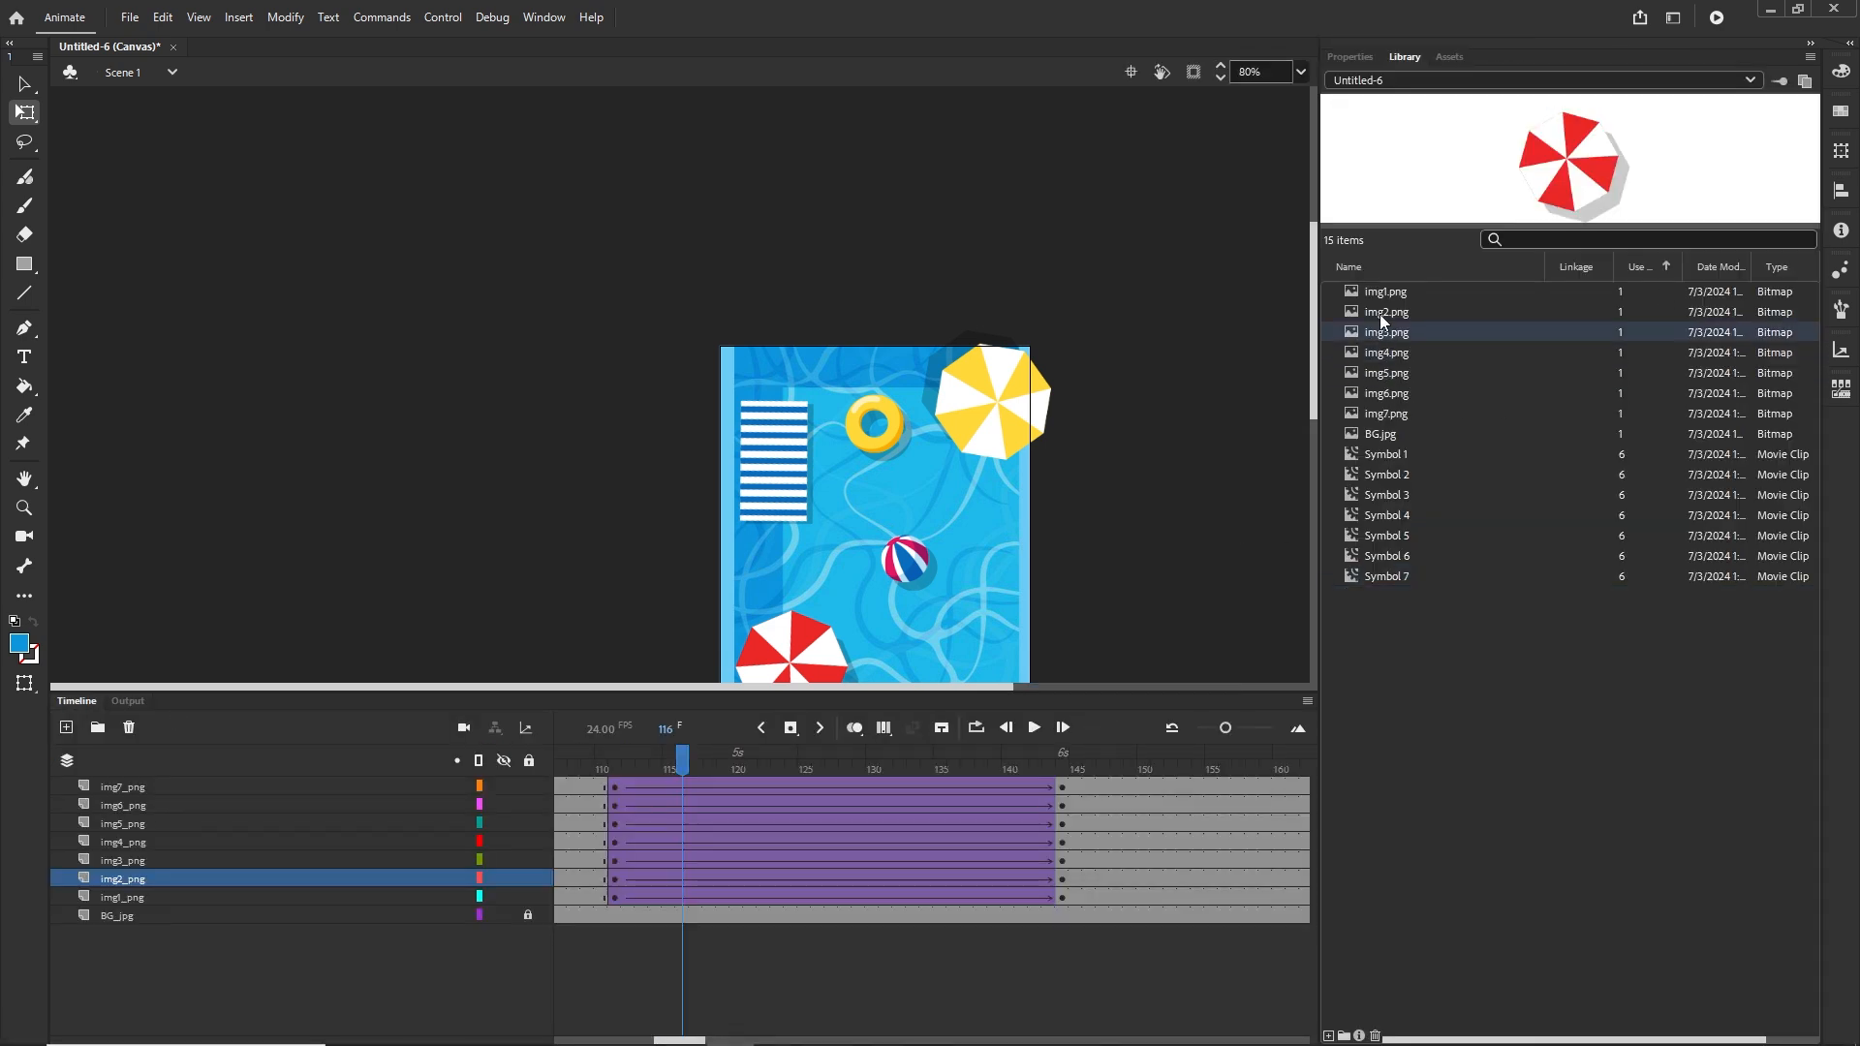
Shorten the animation by removing the excess frames after about frame 162 on all layers, including BG_jpg
{"action": "left_click_drag", "start_coordinate": [1143, 553], "coordinate": [1072, 361]}
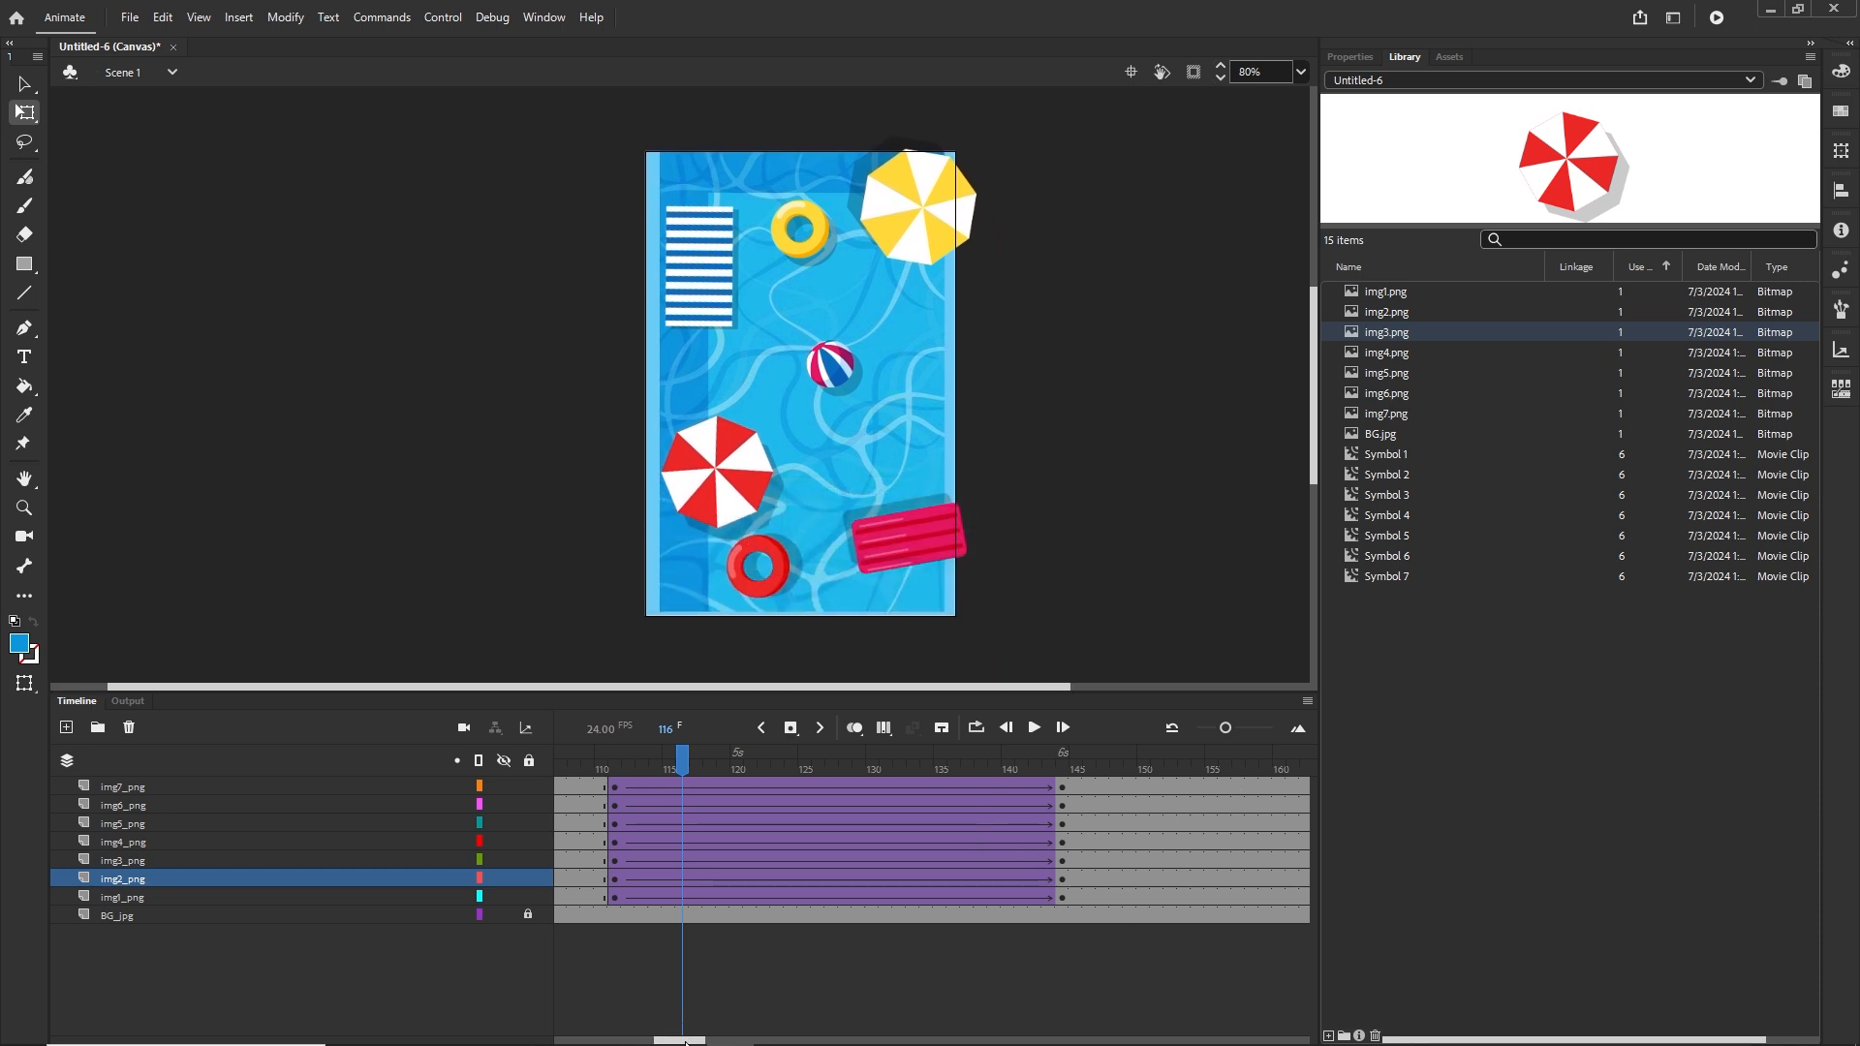
{"action": "mouse_move", "coordinate": [685, 1042]}
{"action": "left_mouse_down"}
{"action": "mouse_move", "coordinate": [775, 1039]}
{"action": "mouse_move", "coordinate": [705, 1037]}
{"action": "left_mouse_up"}
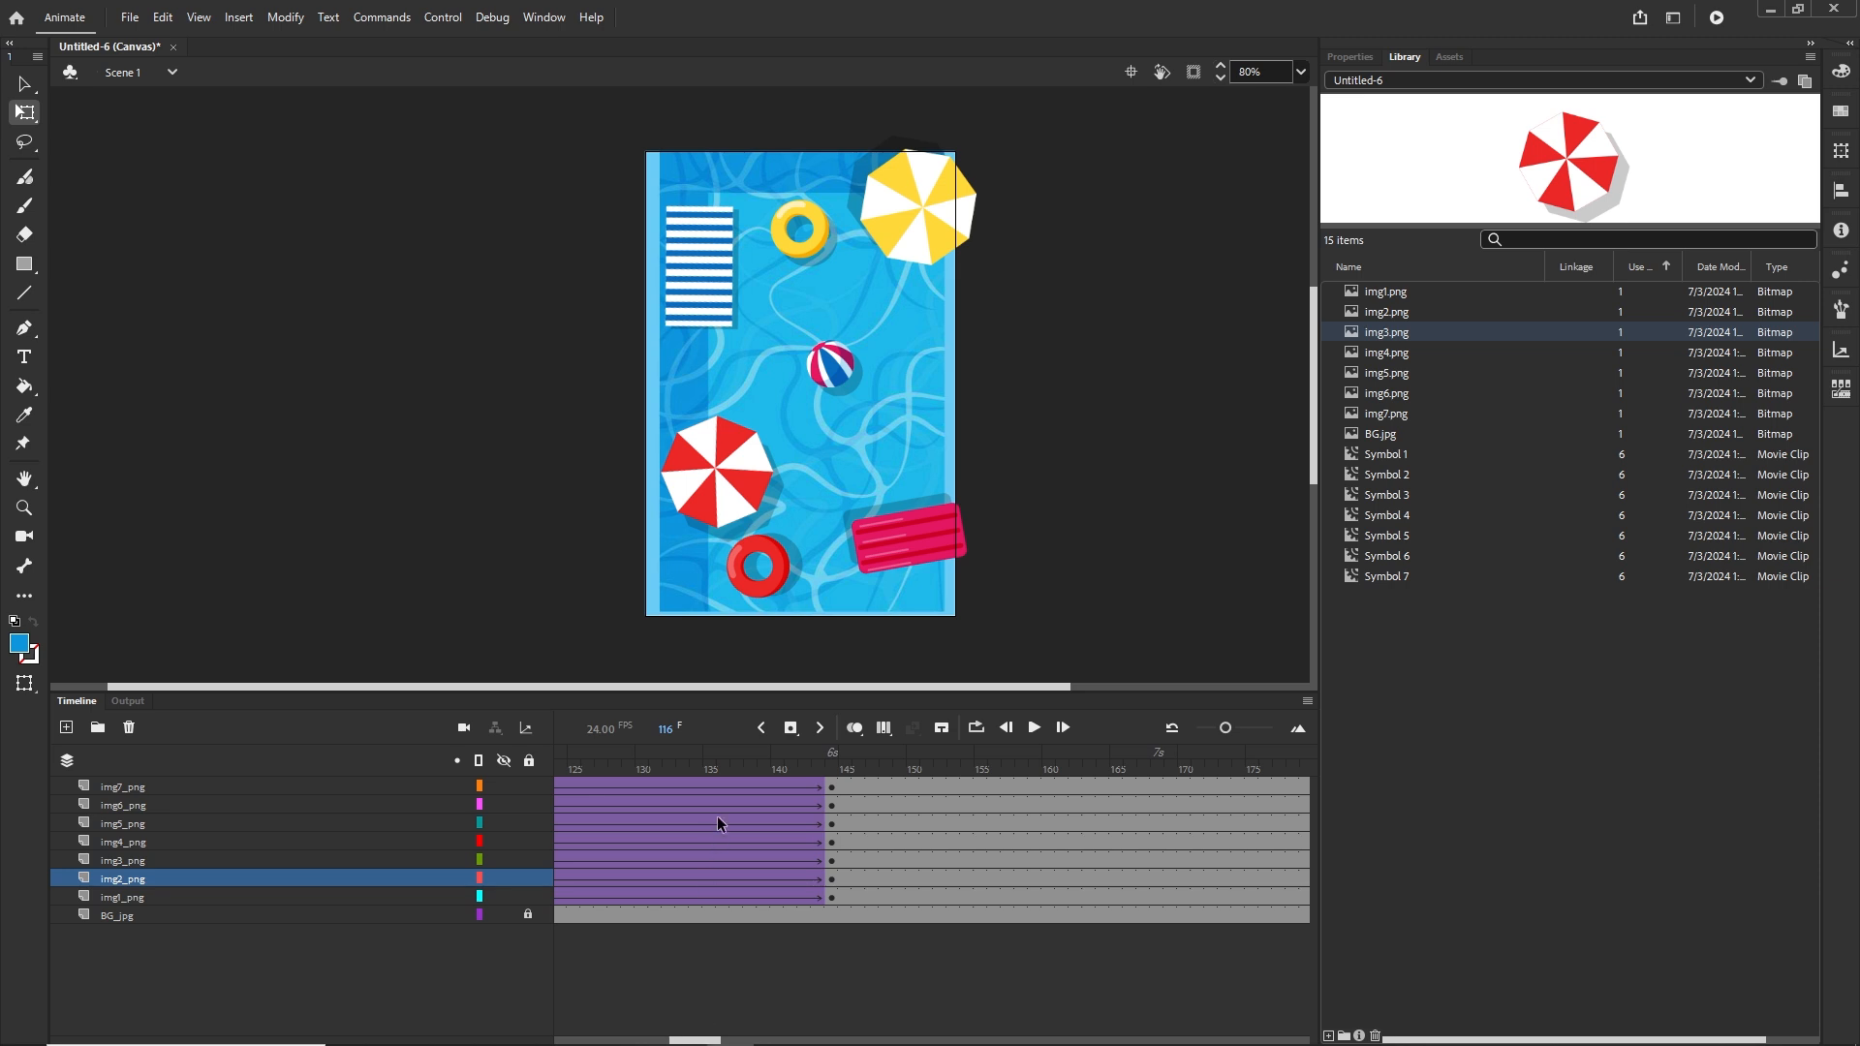
{"action": "left_click_drag", "start_coordinate": [713, 759], "coordinate": [1008, 778]}
{"action": "left_click_drag", "start_coordinate": [1225, 734], "coordinate": [1212, 733]}
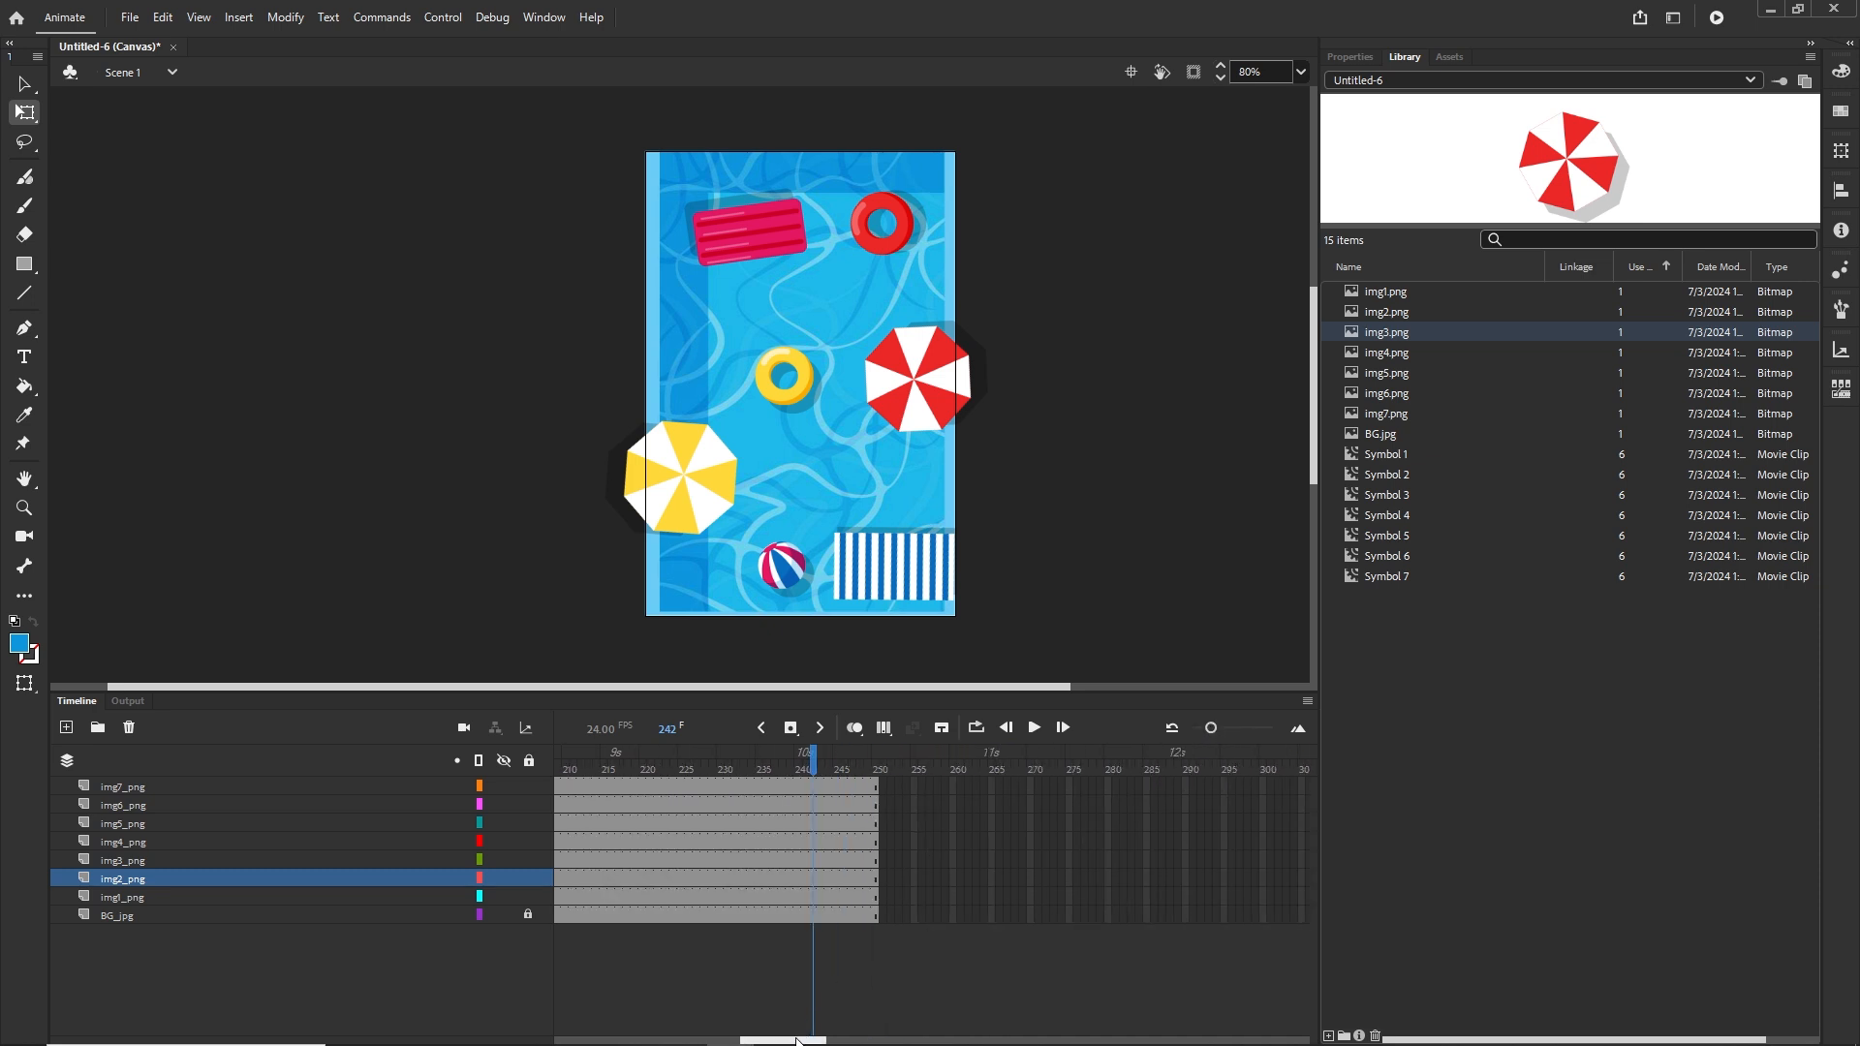
{"action": "left_click_drag", "start_coordinate": [798, 1040], "coordinate": [745, 1040]}
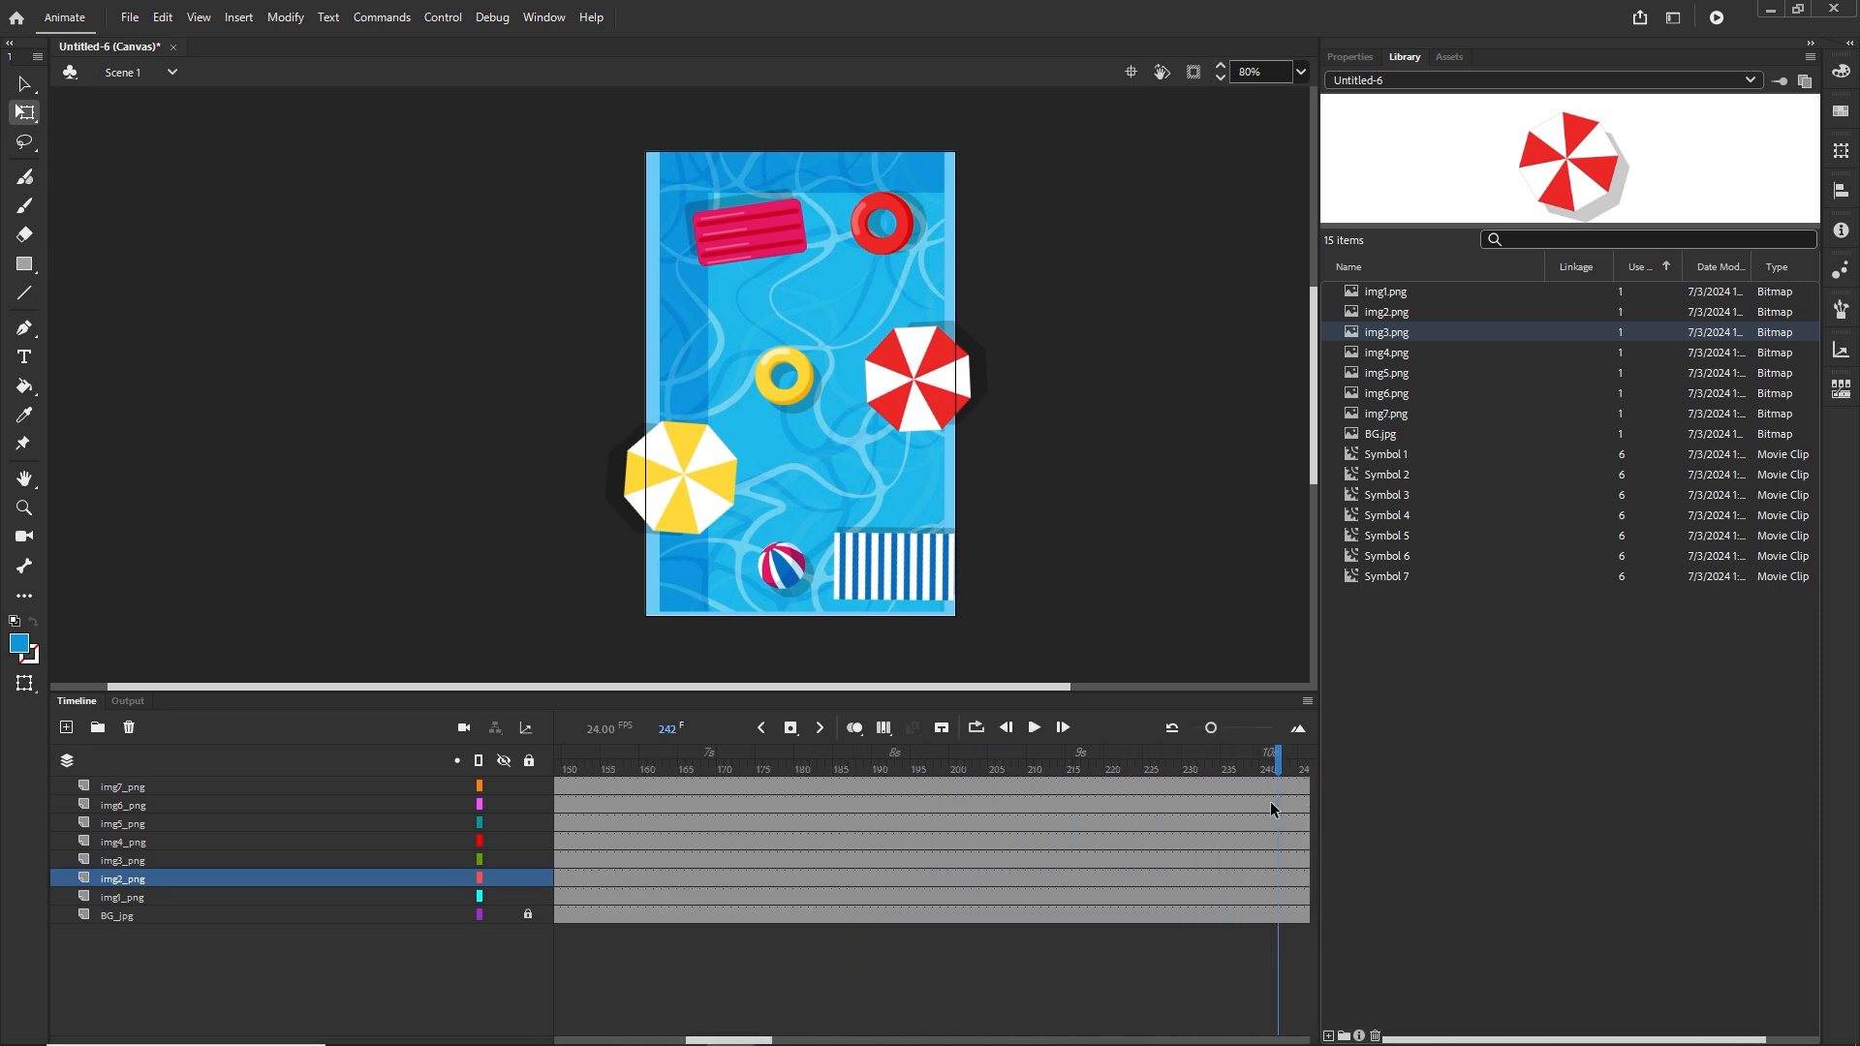
{"action": "left_click_drag", "start_coordinate": [1214, 733], "coordinate": [1199, 733]}
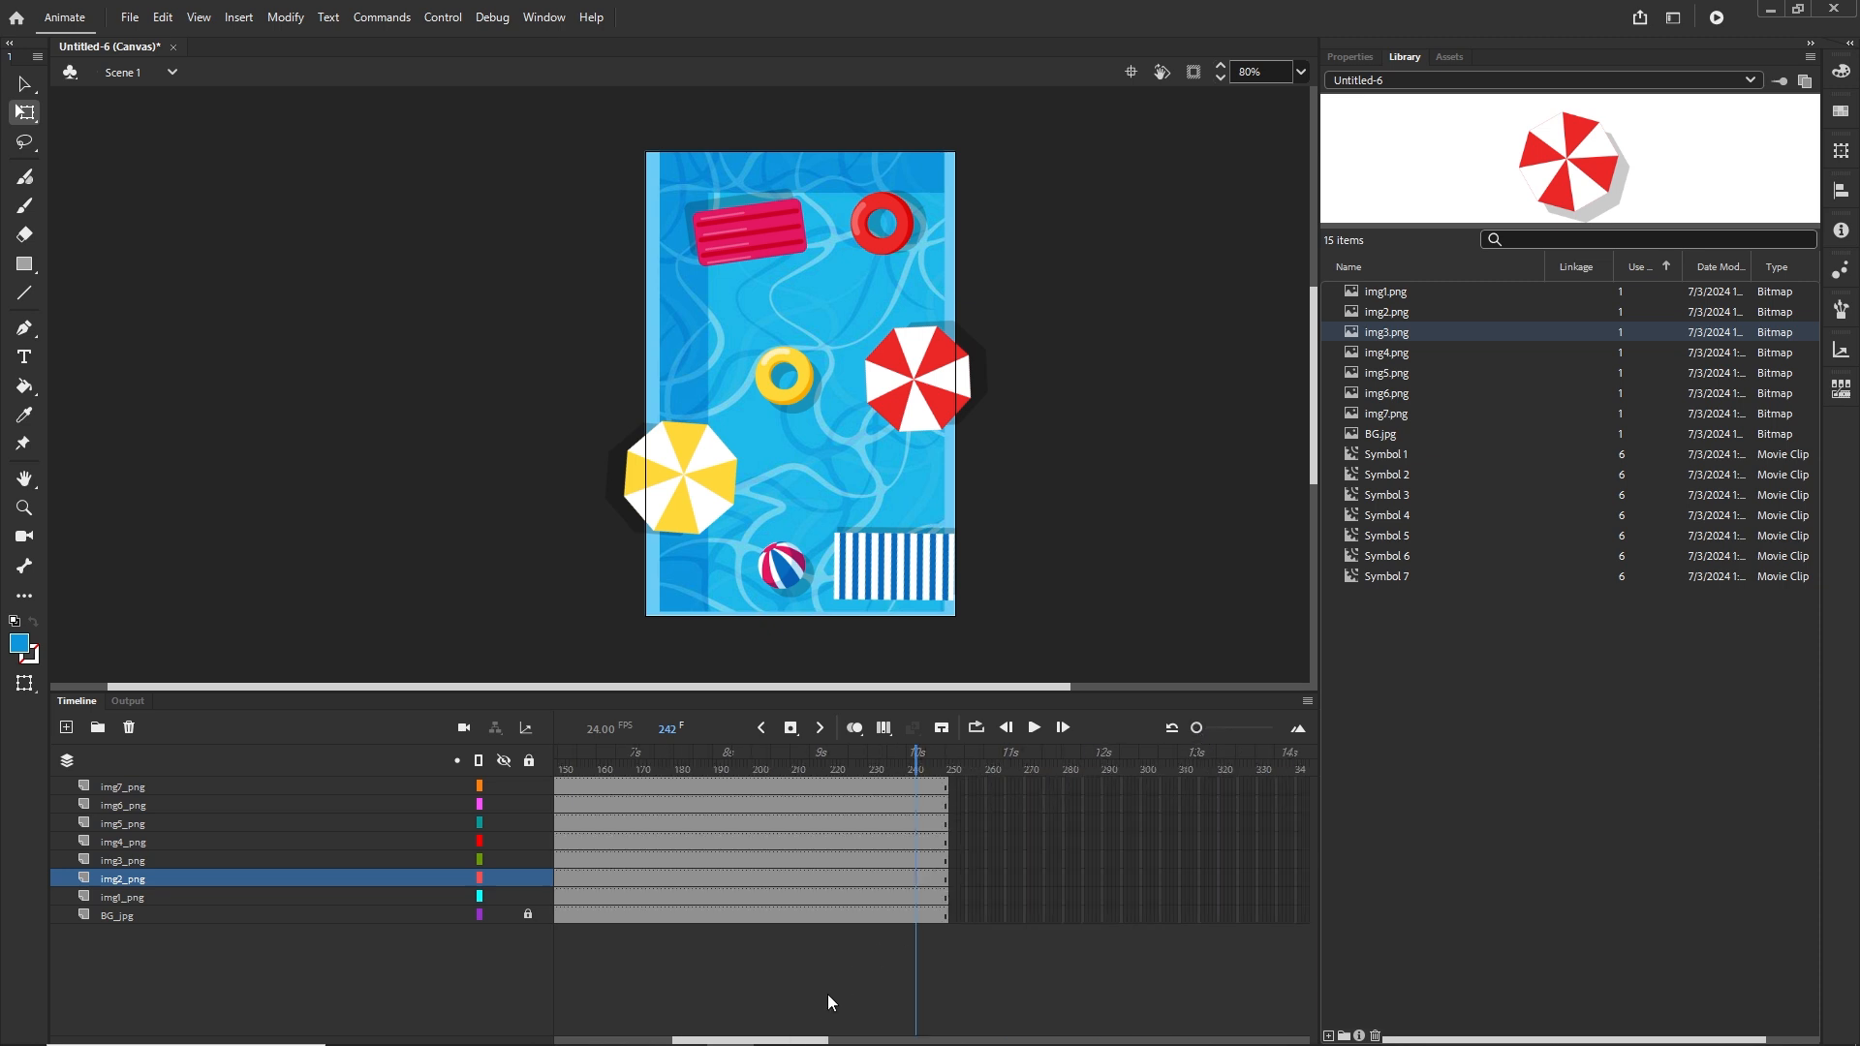
{"action": "left_click_drag", "start_coordinate": [810, 1038], "coordinate": [788, 1041]}
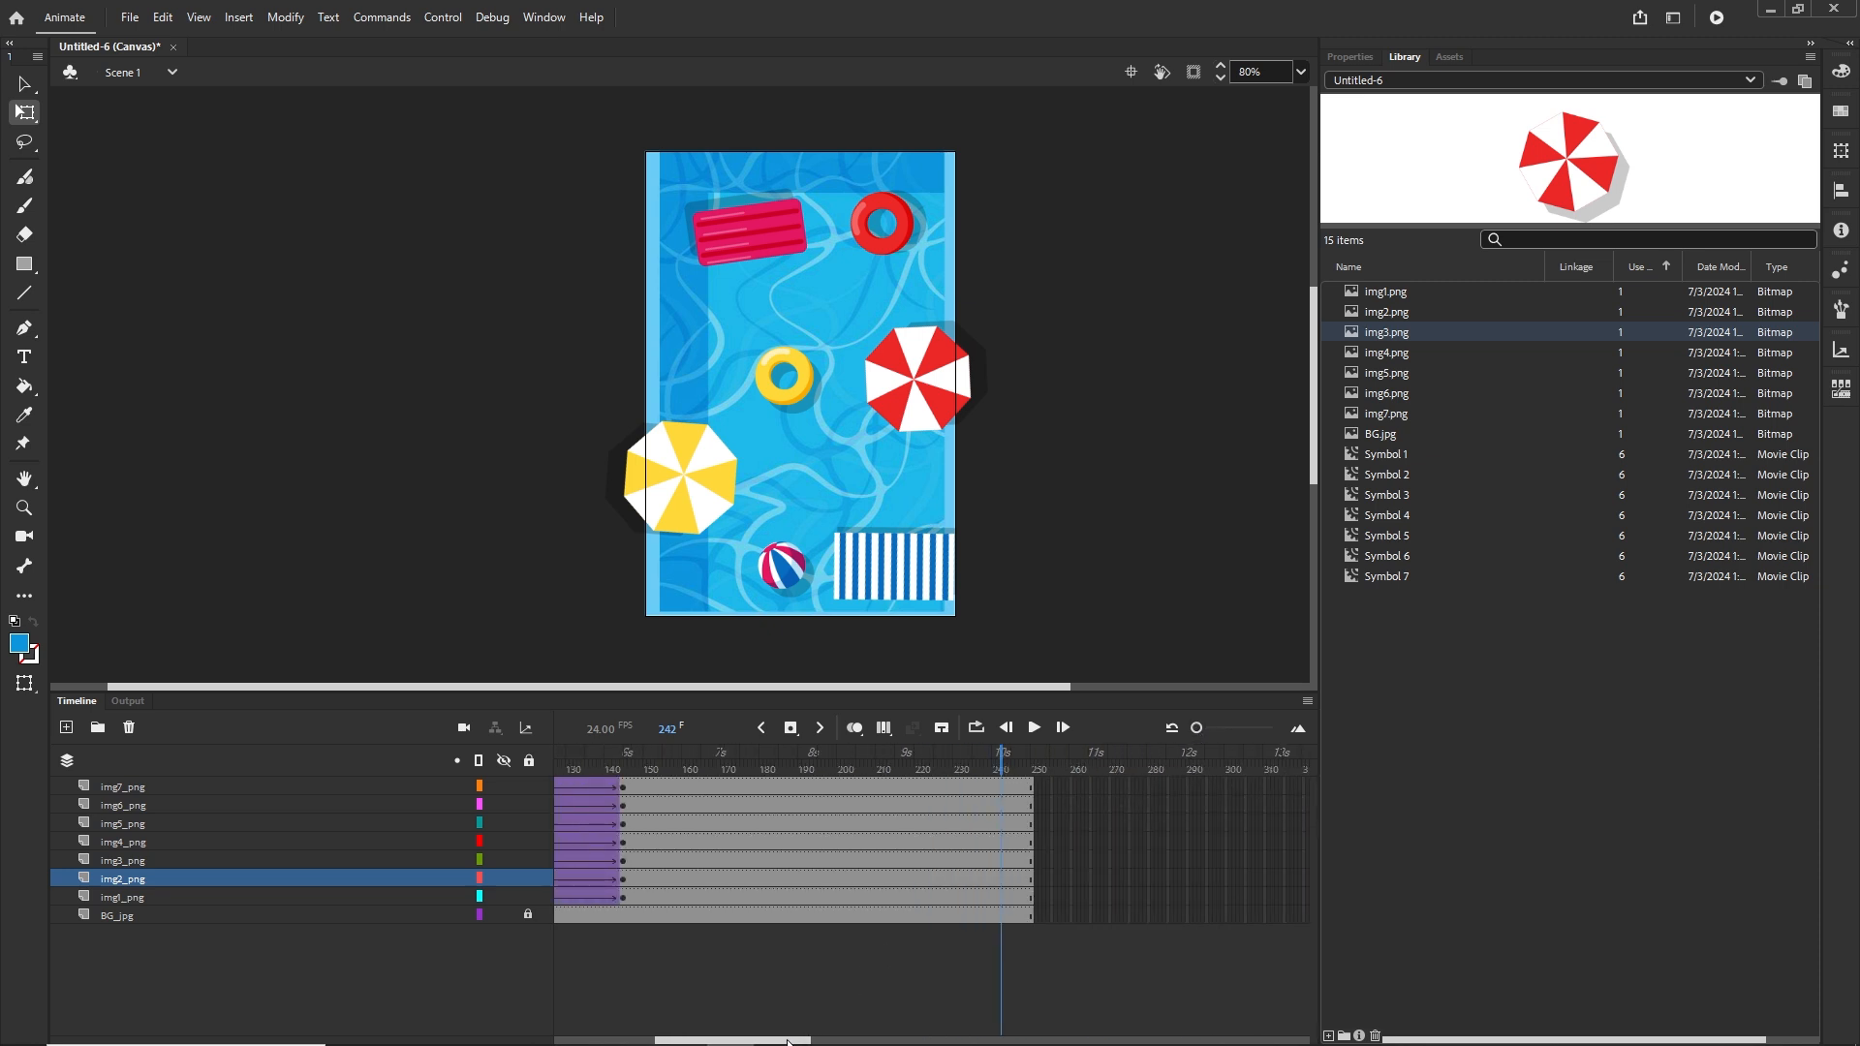
{"action": "left_click", "coordinate": [698, 789]}
{"action": "left_click", "coordinate": [1097, 918], "text": "shift"}
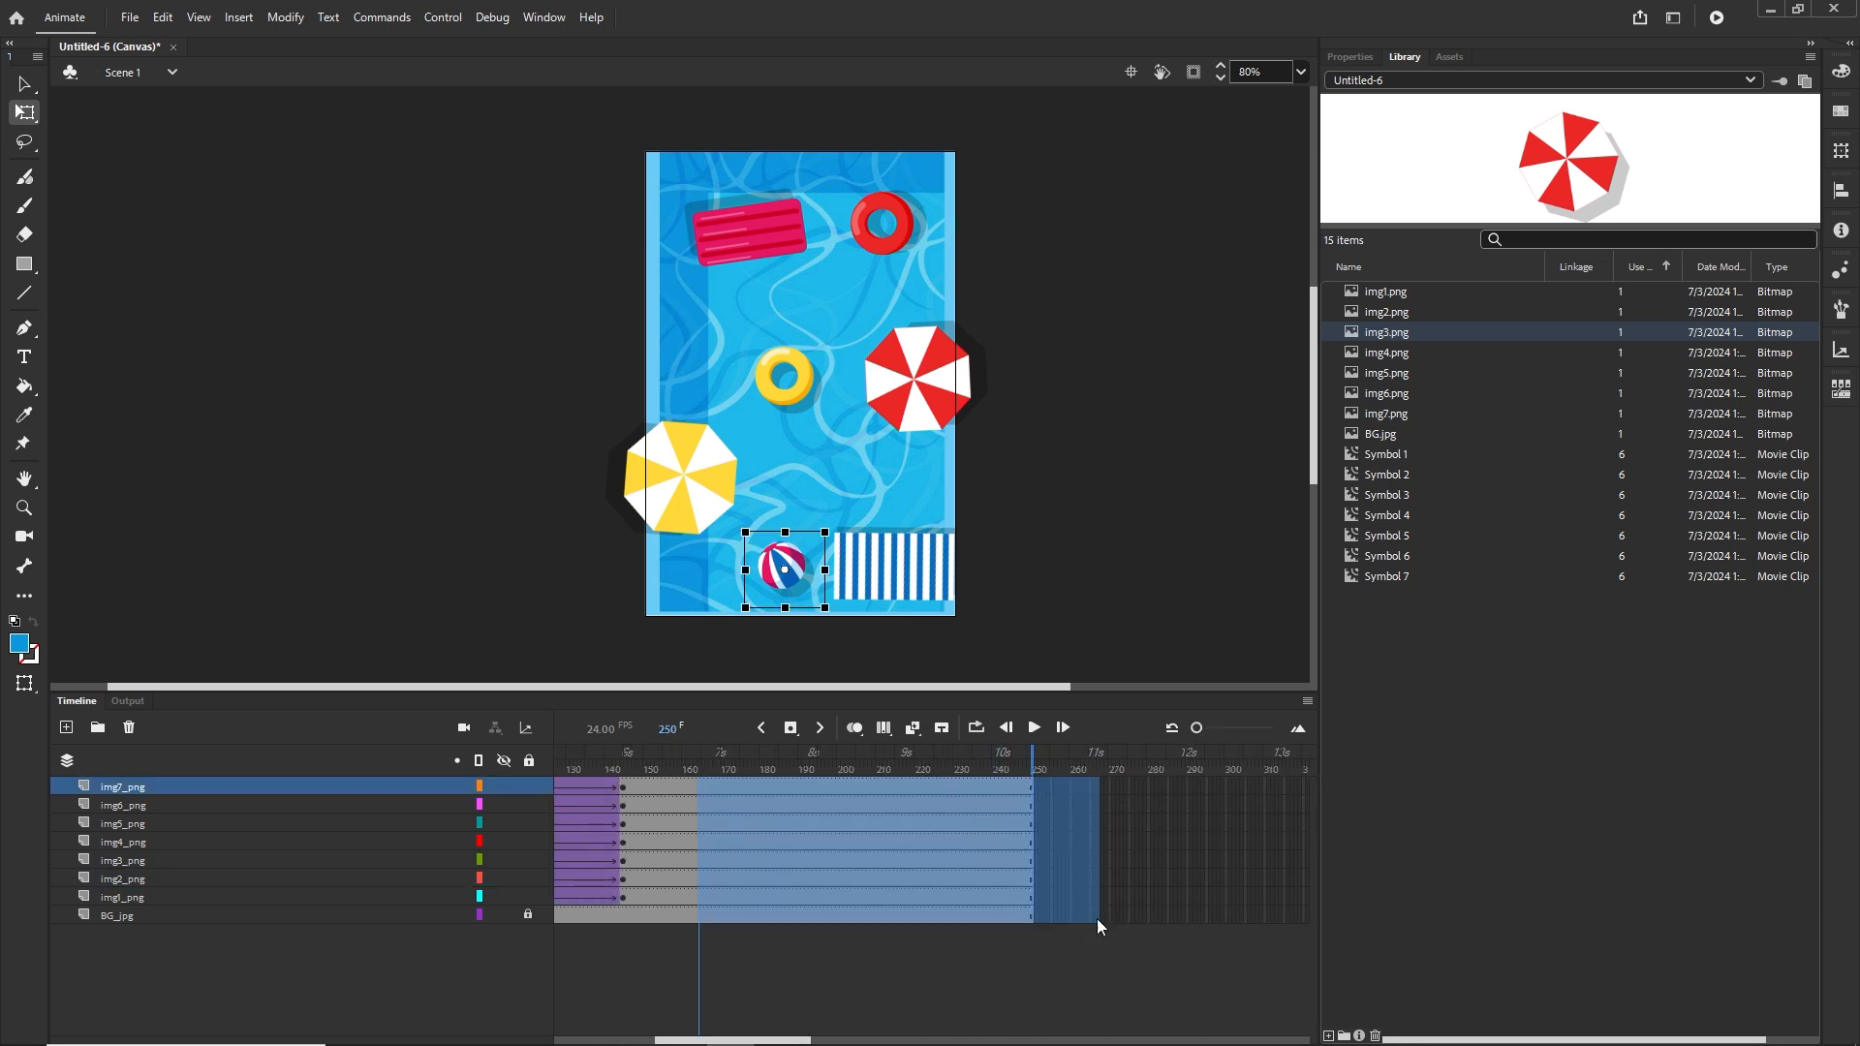
{"action": "right_click", "coordinate": [820, 852]}
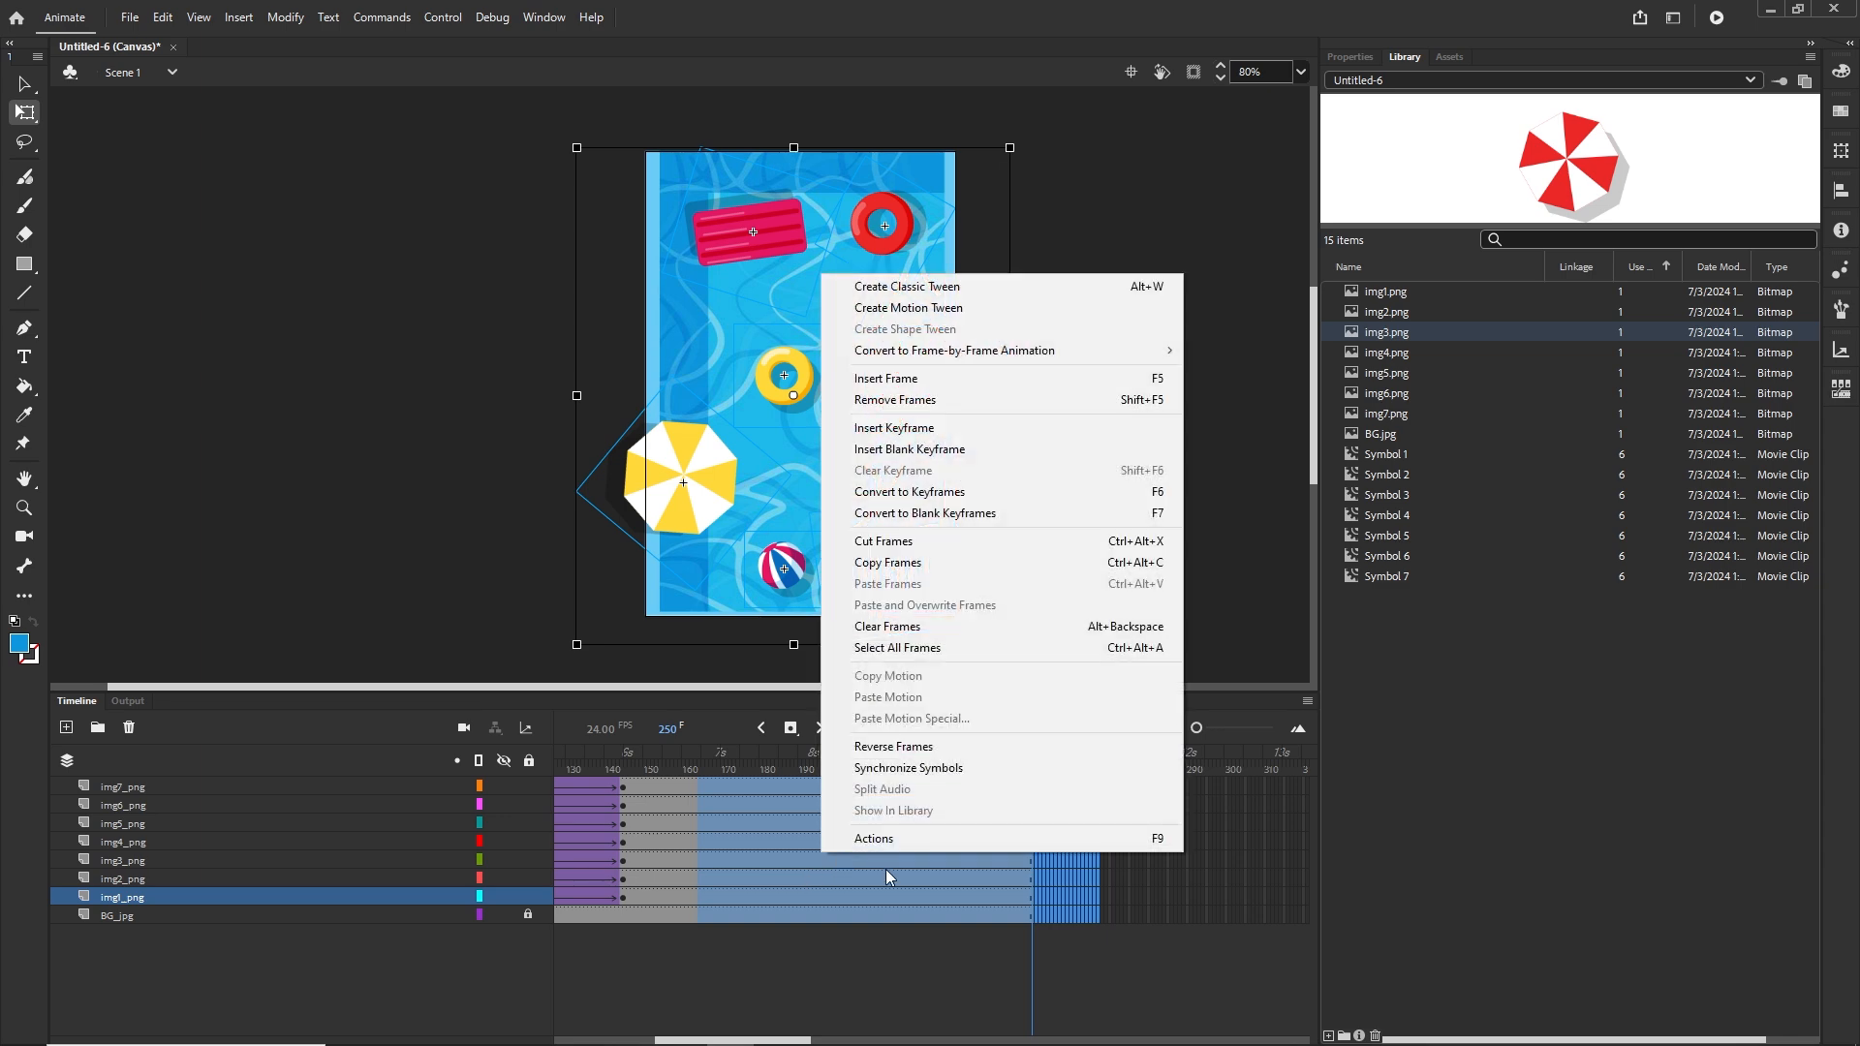
{"action": "left_click", "coordinate": [906, 400]}
Return to frame 1 and add a new layer above img7_png
{"action": "left_click_drag", "start_coordinate": [705, 769], "coordinate": [531, 766]}
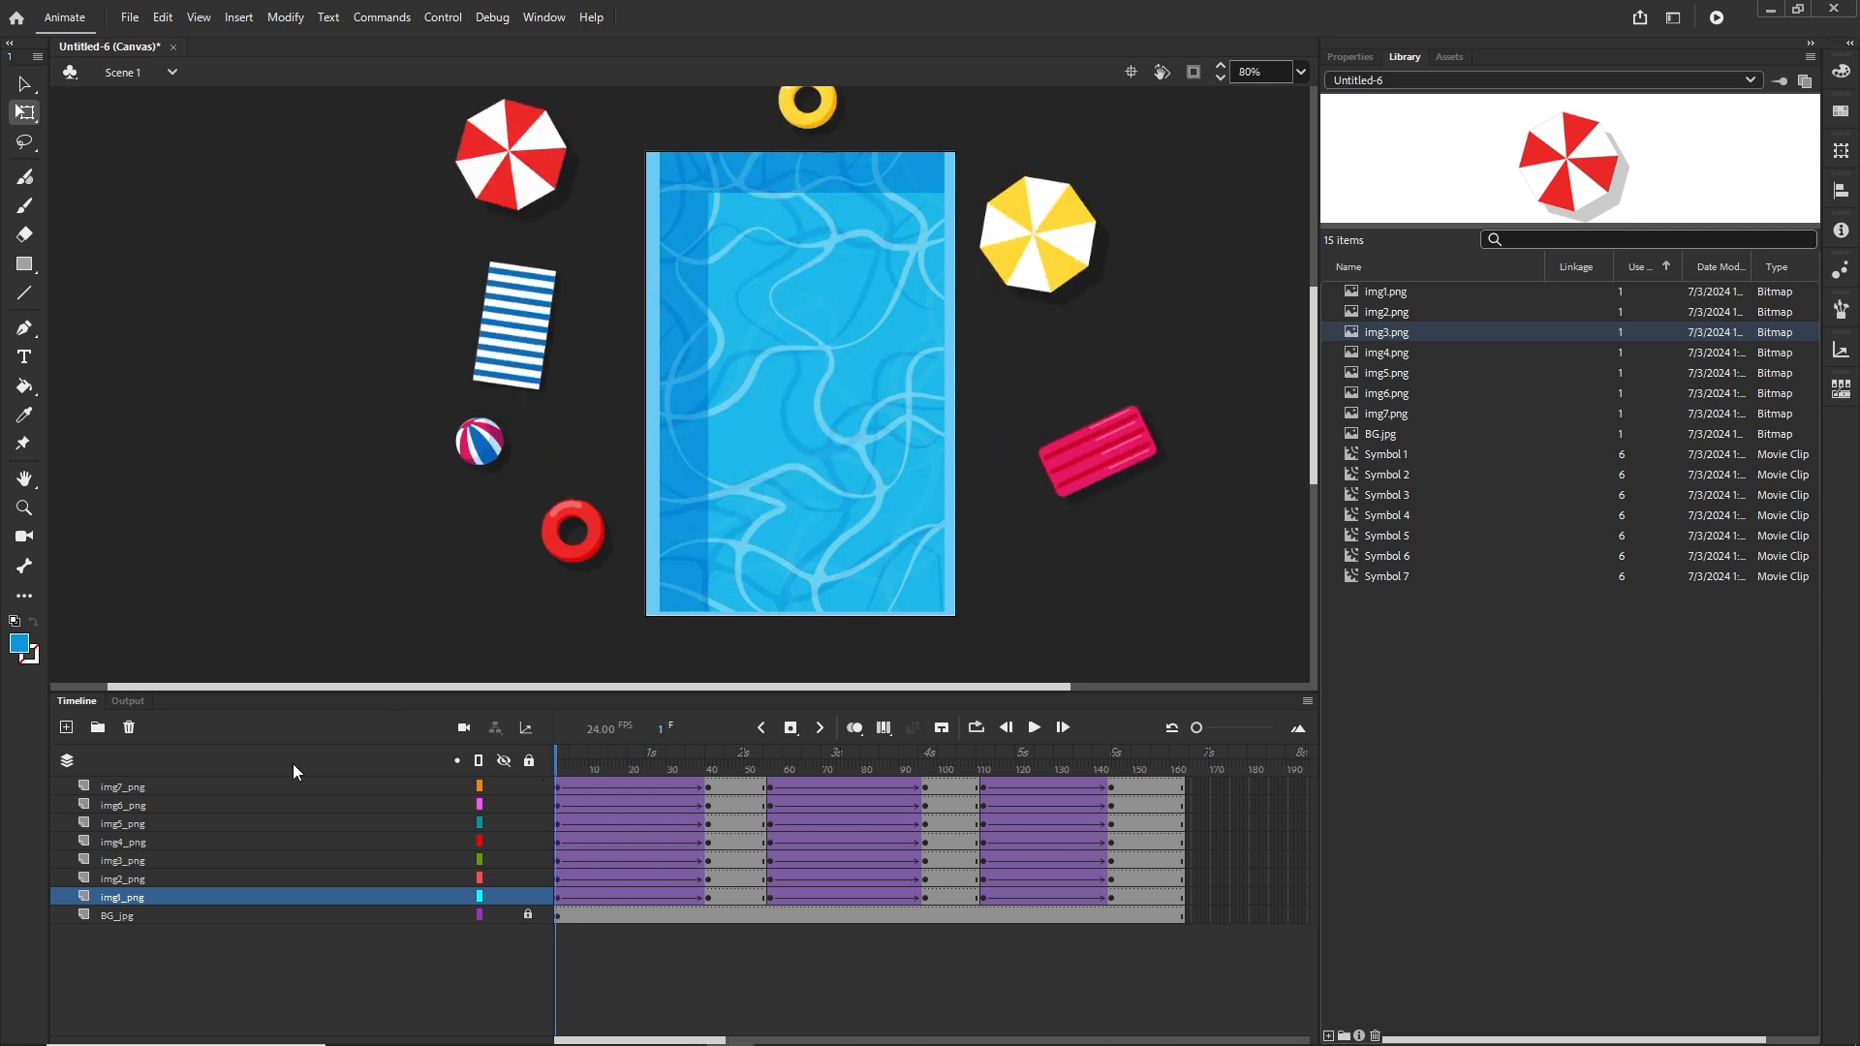
{"action": "left_click", "coordinate": [120, 788]}
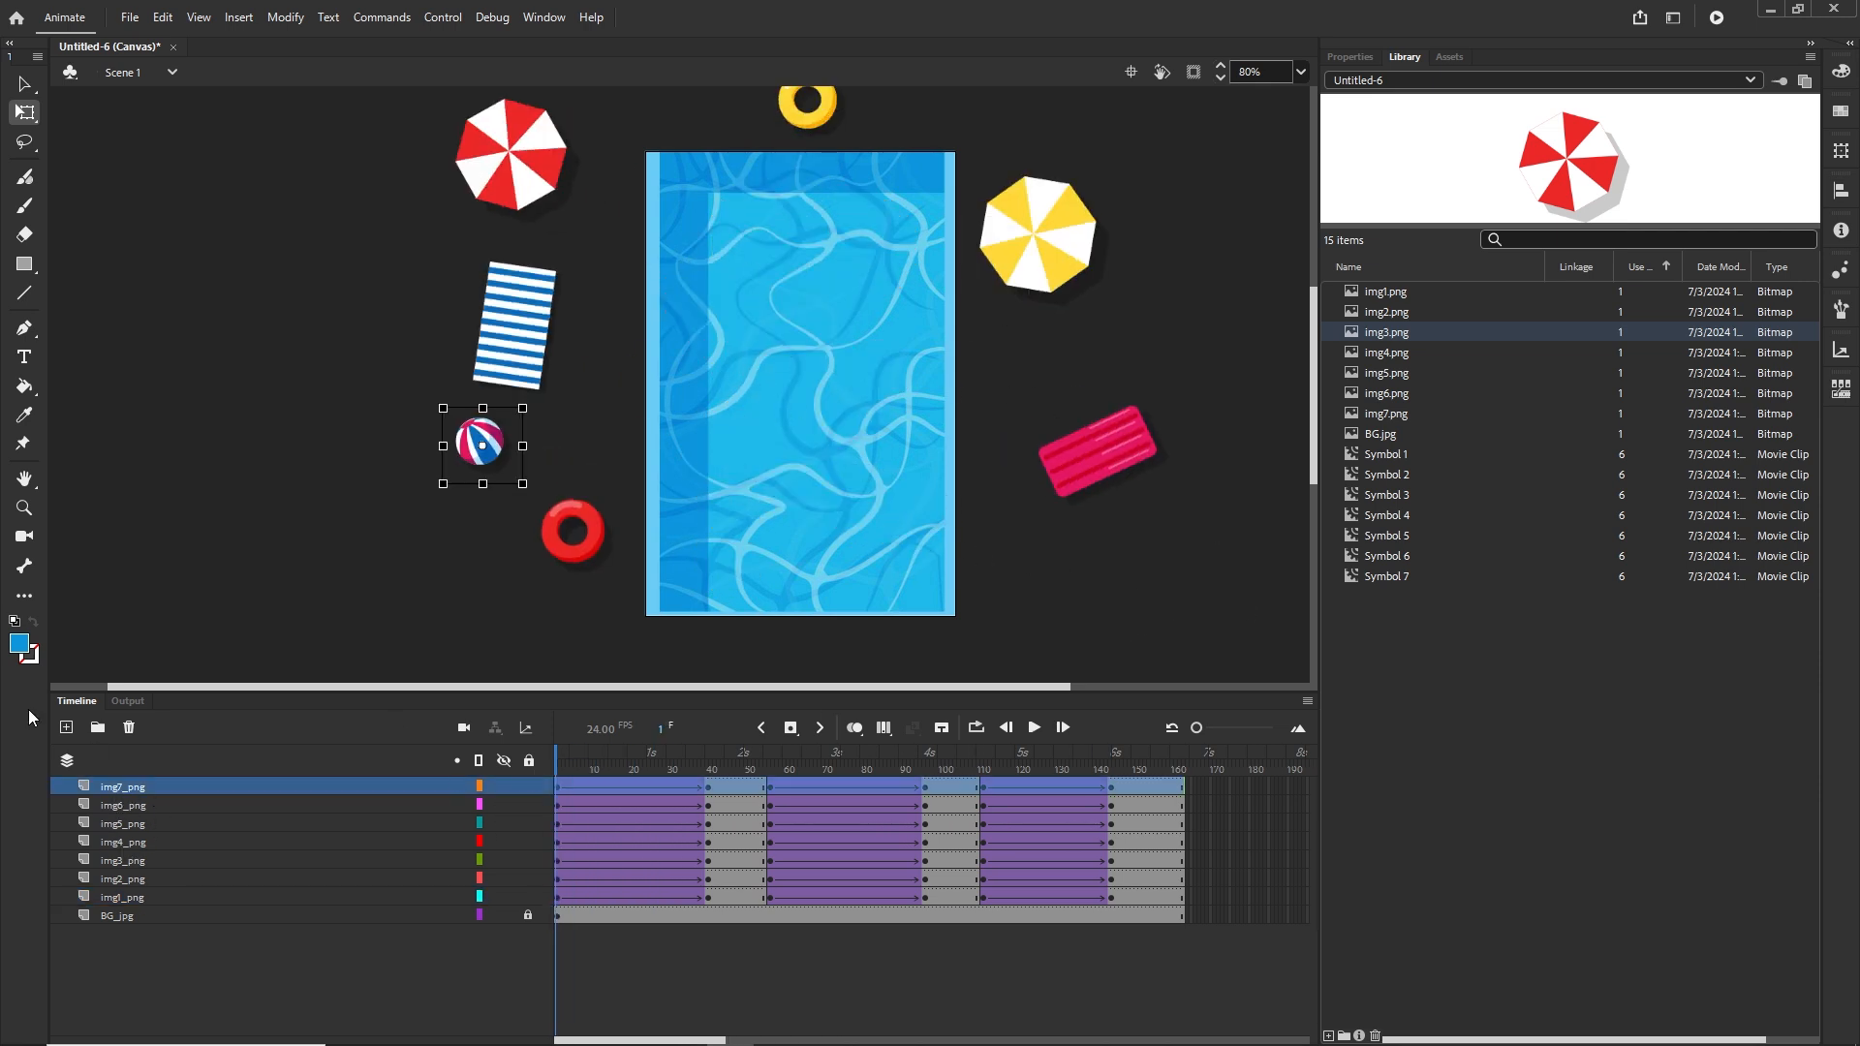
{"action": "left_click", "coordinate": [67, 727]}
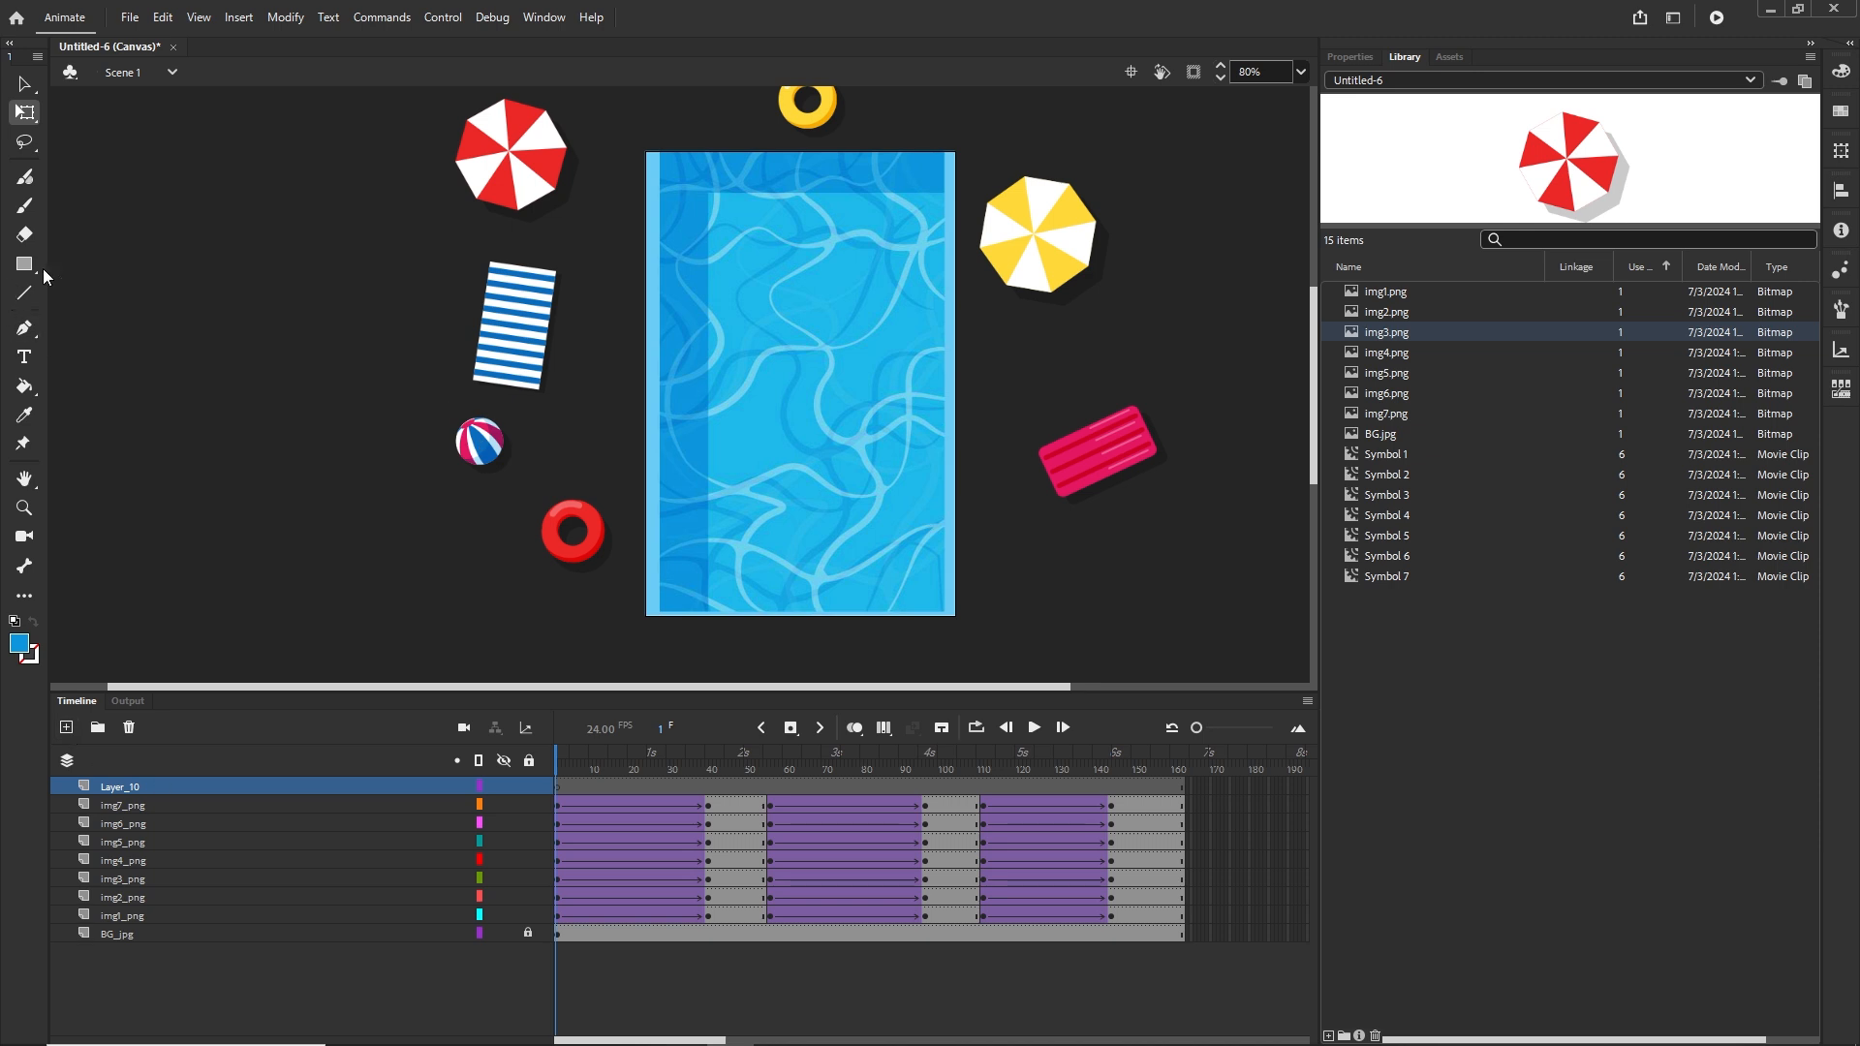
Draw a white, strokeless rectangle as a banner across the upper part of the pool on the new layer
{"action": "left_click_drag", "start_coordinate": [32, 278], "coordinate": [114, 278]}
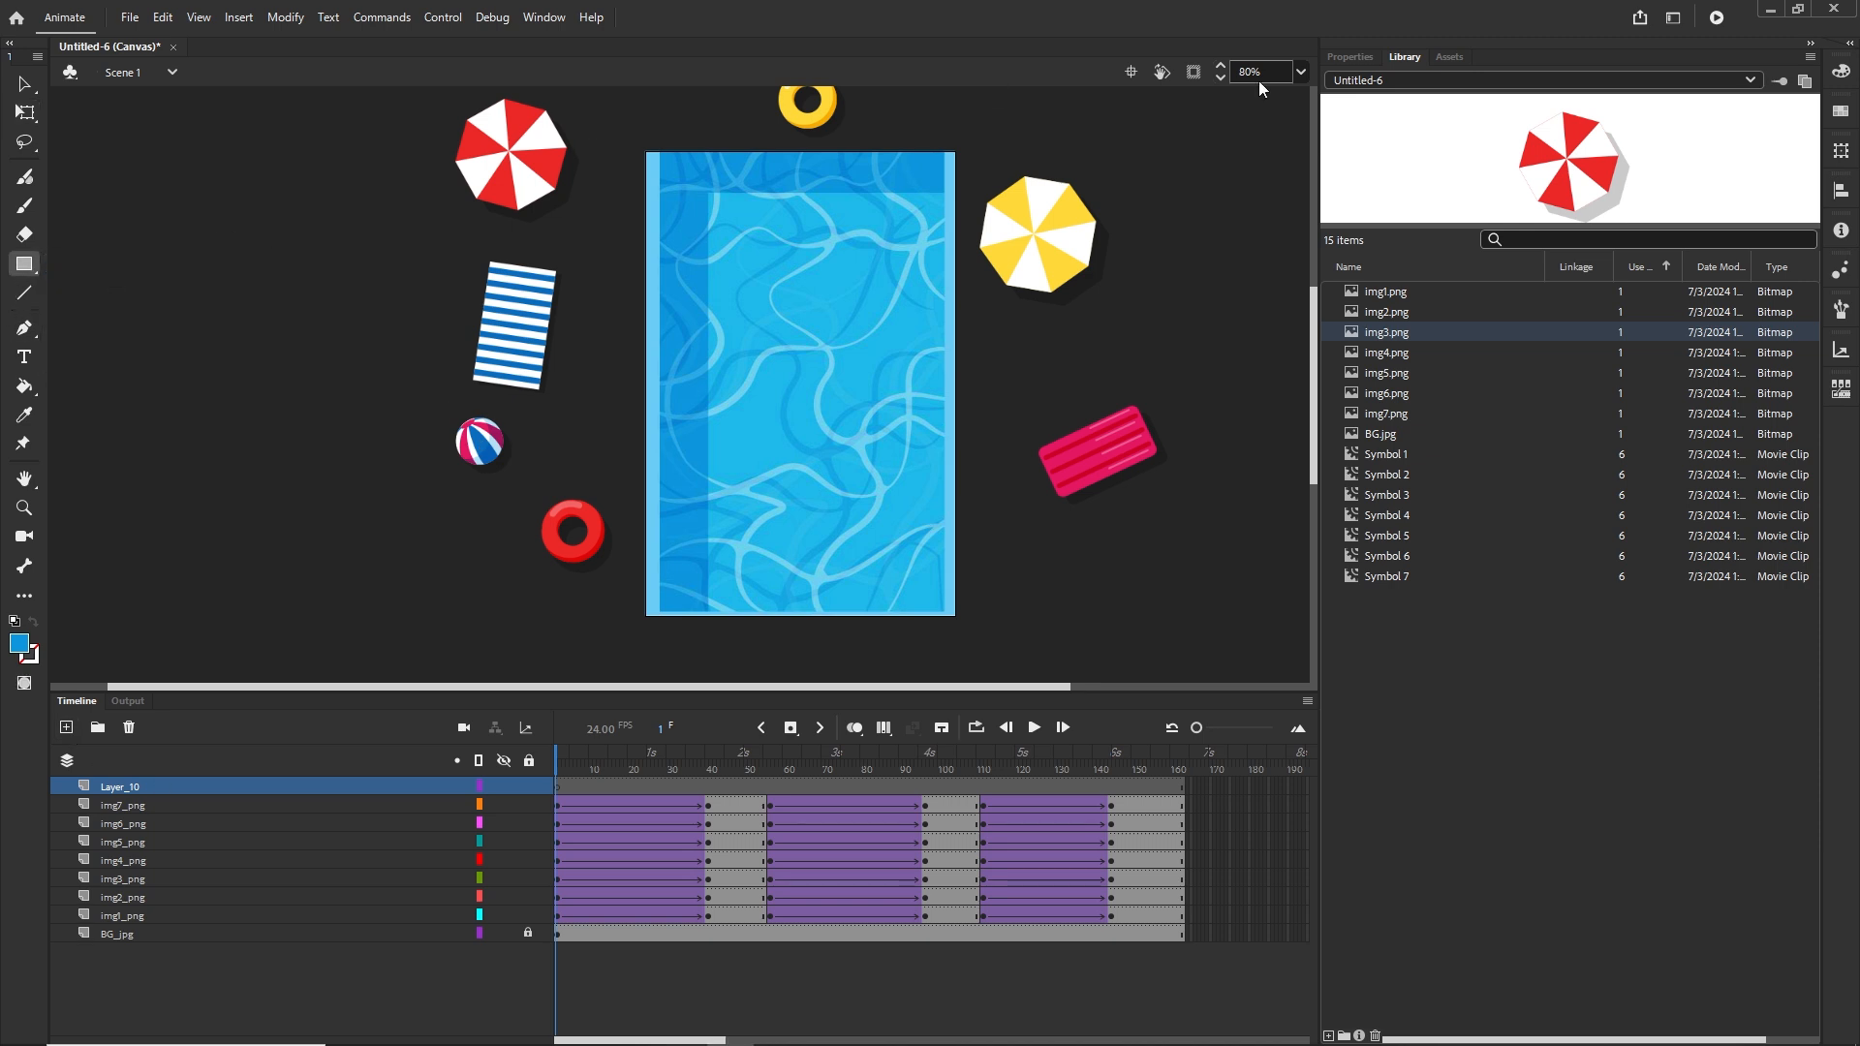
{"action": "left_click", "coordinate": [1348, 58]}
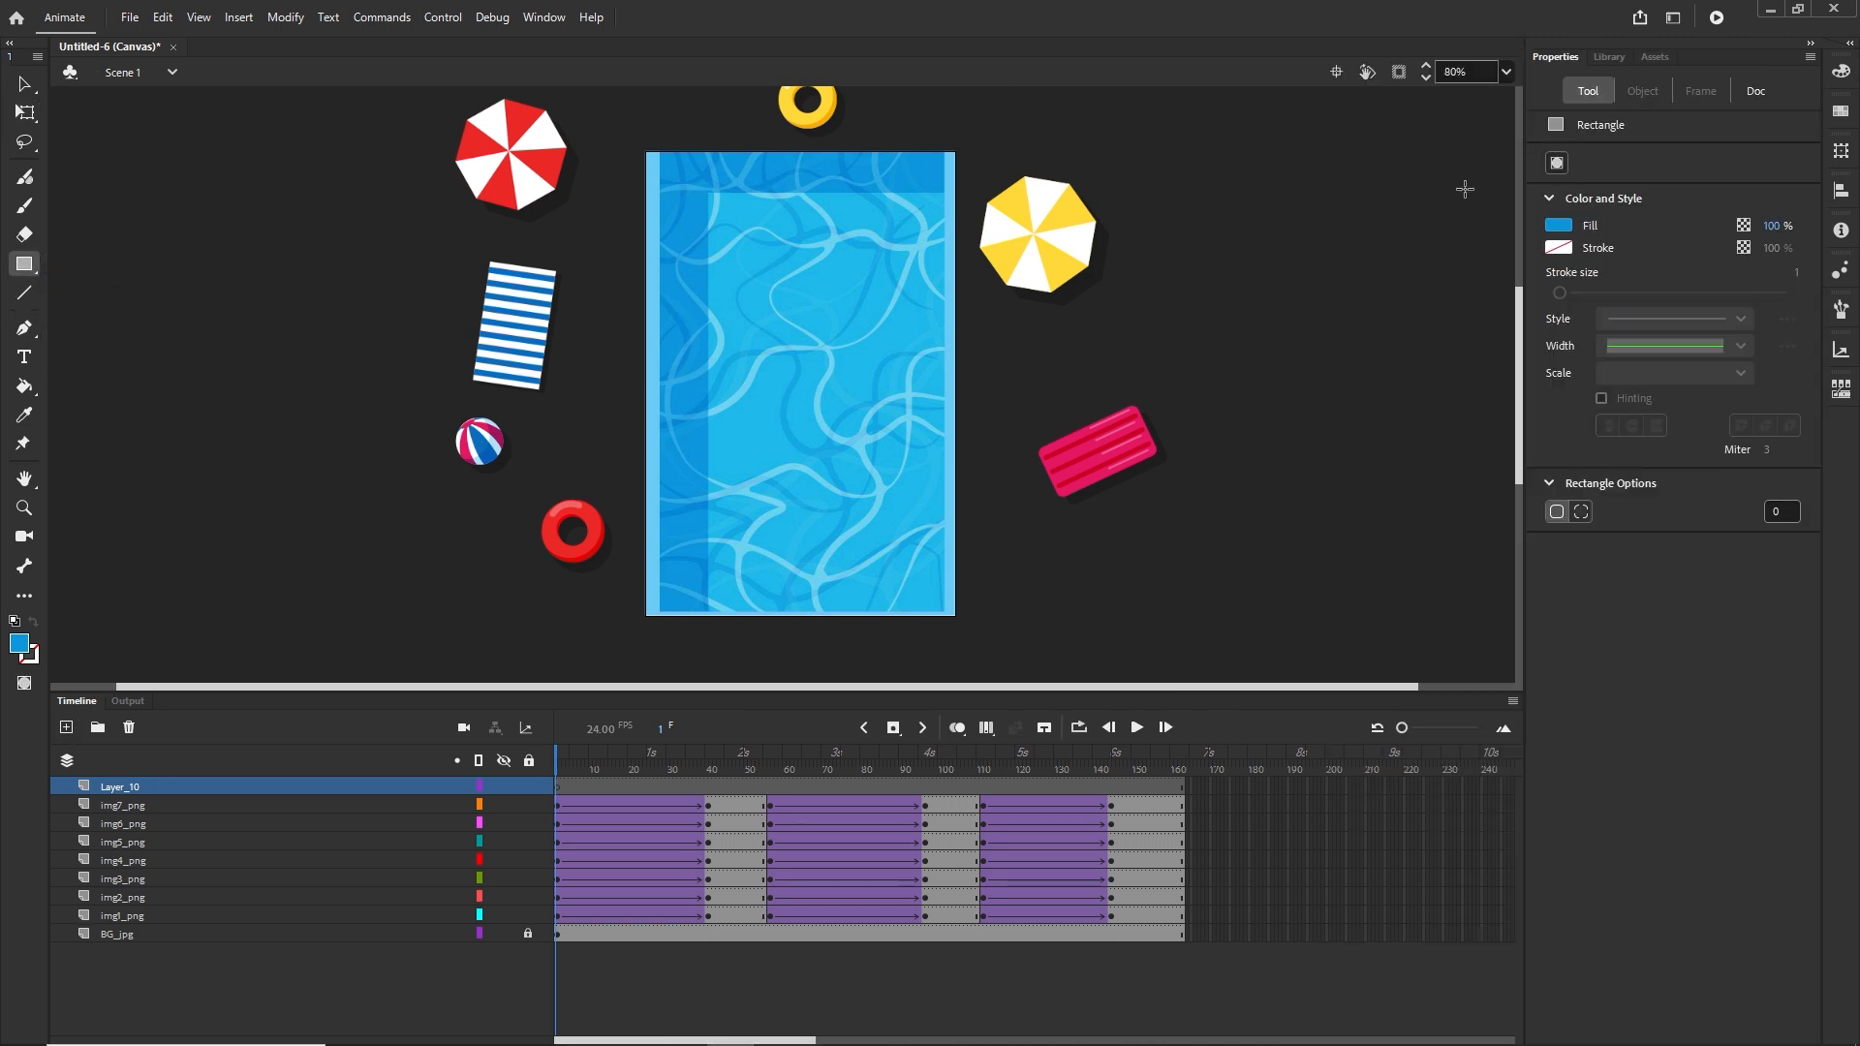
{"action": "left_click", "coordinate": [1559, 226]}
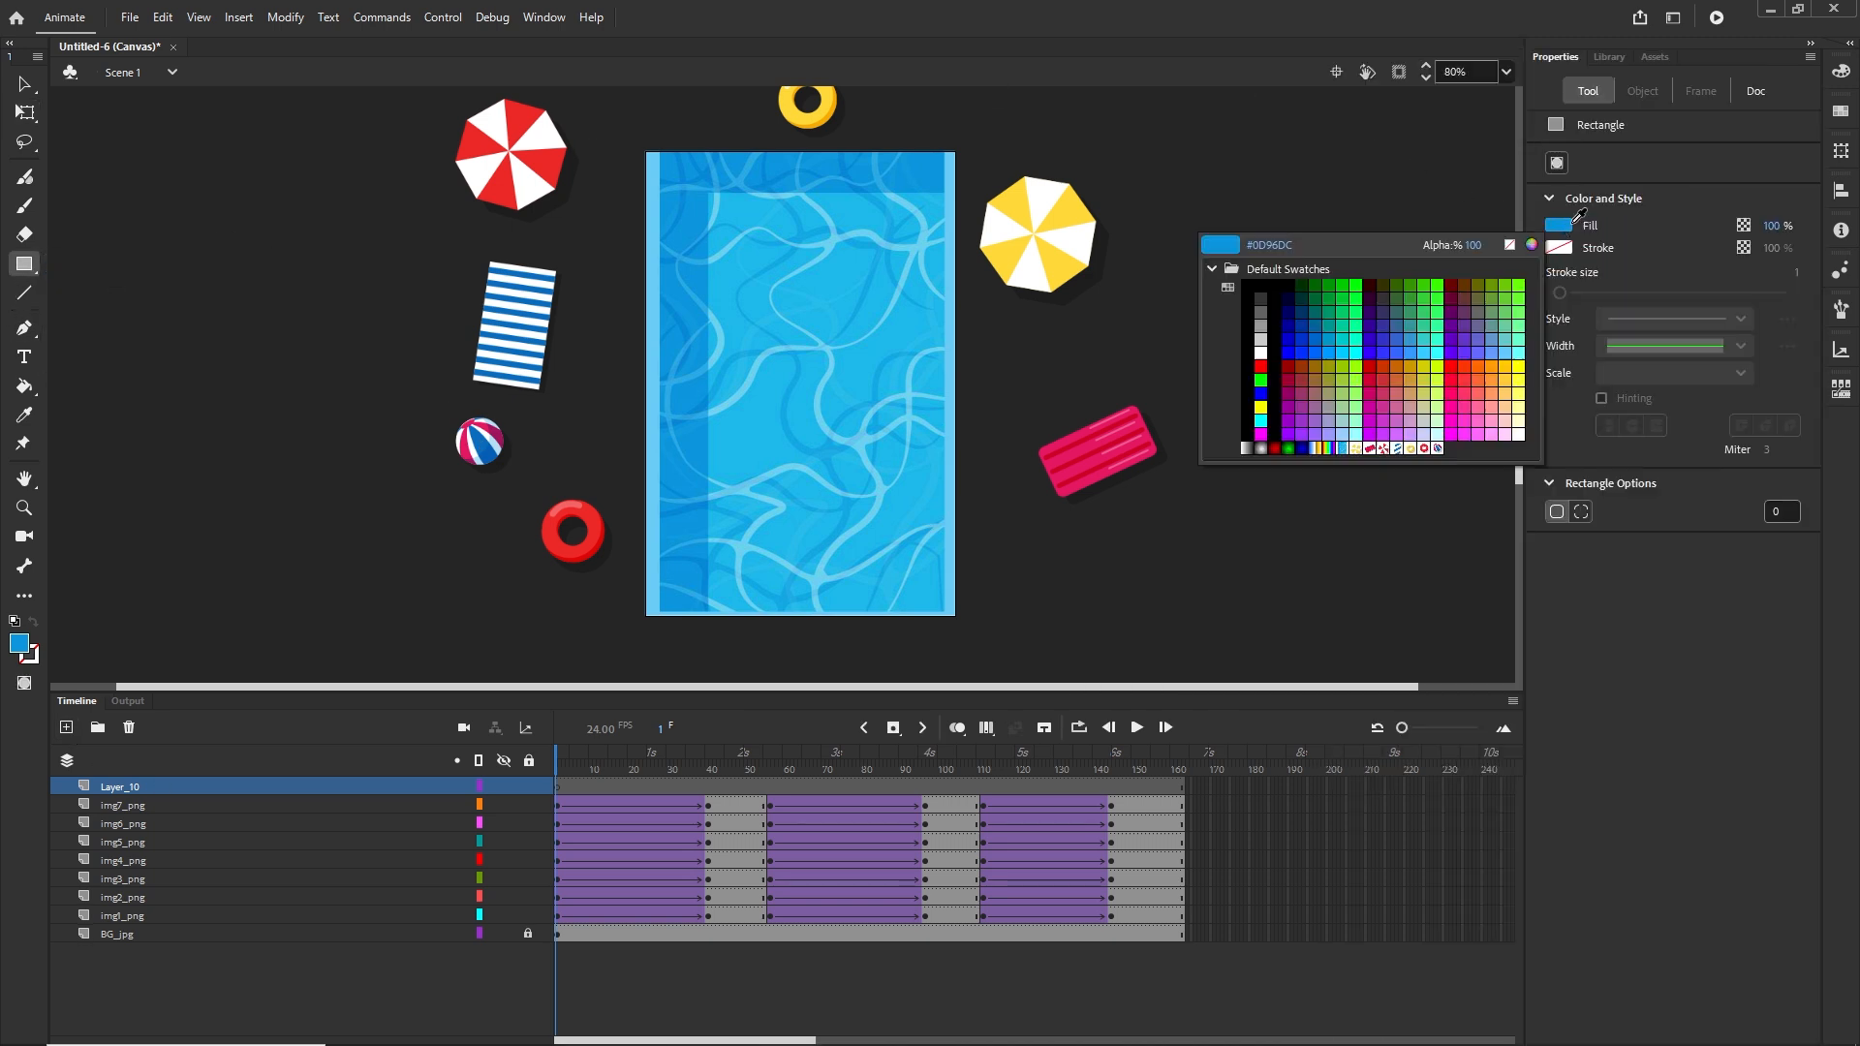
{"action": "left_click", "coordinate": [1263, 353]}
{"action": "left_click_drag", "start_coordinate": [669, 183], "coordinate": [930, 245]}
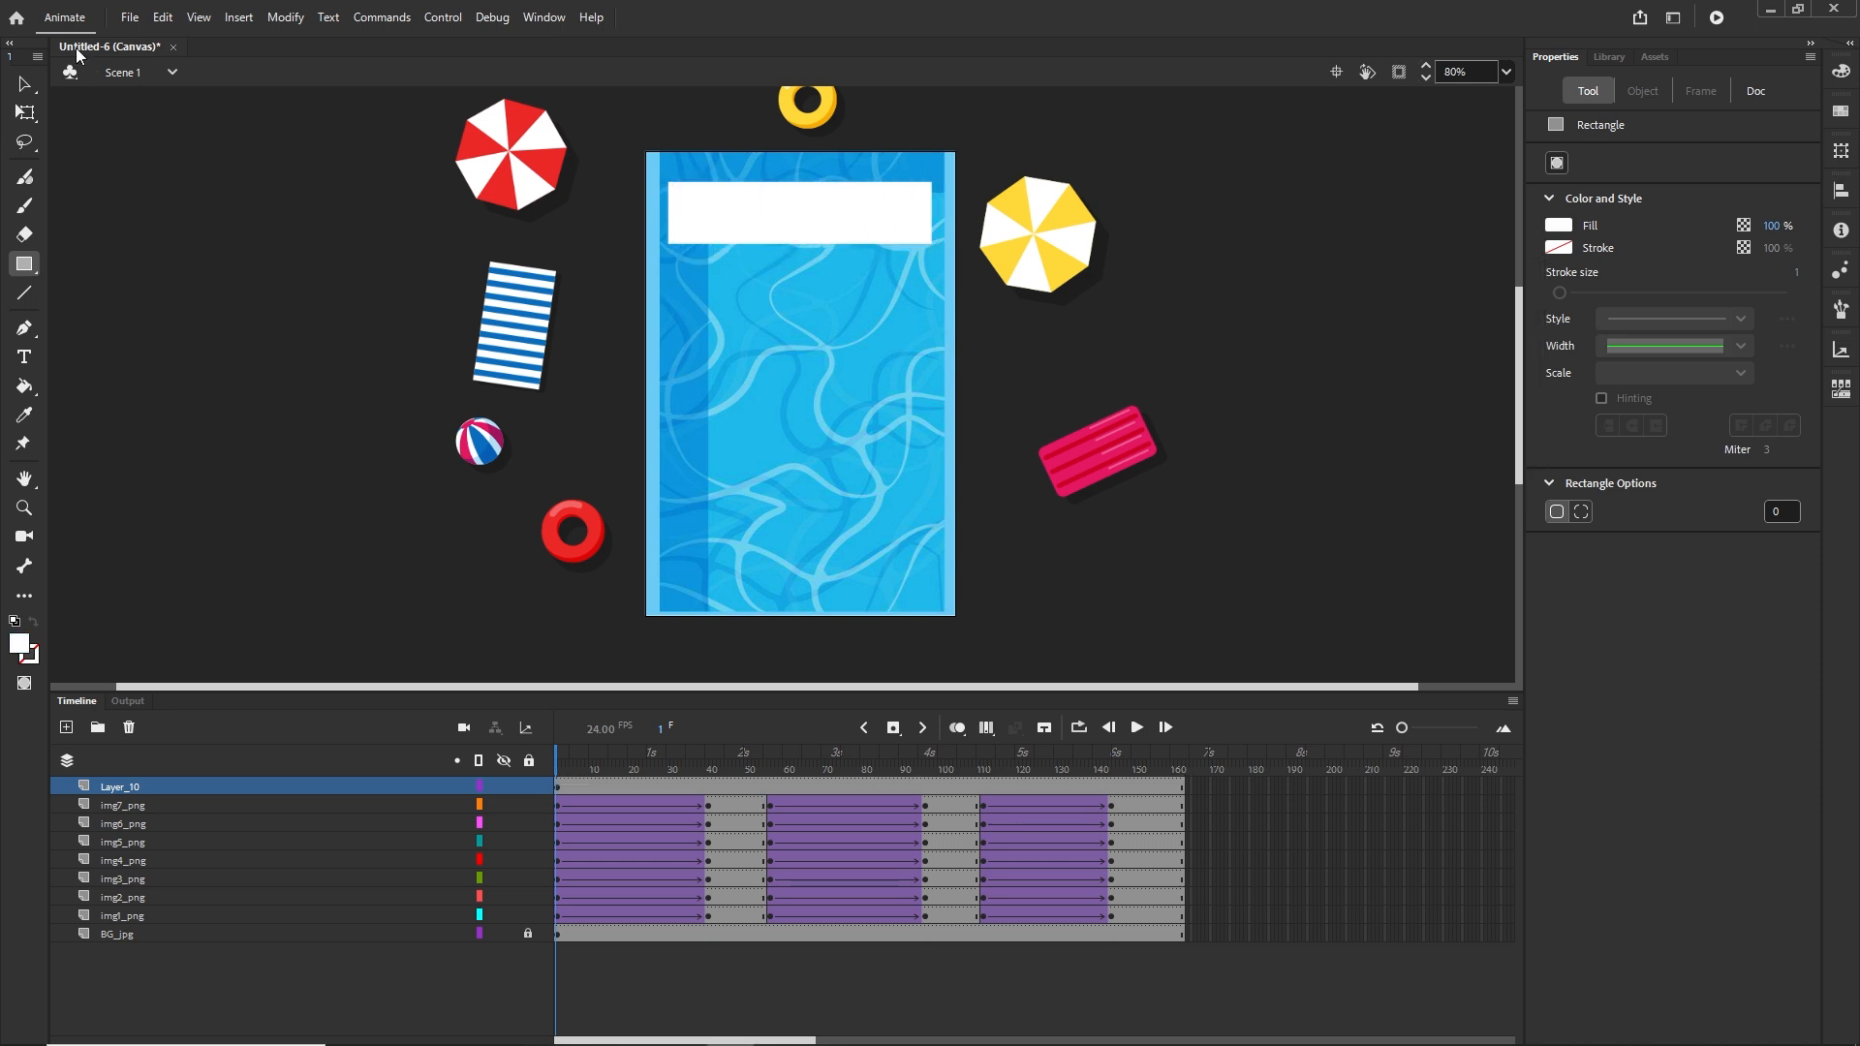
Add the blue text "pool party" in Lato Bold, size 27, on top of the white banner
{"action": "left_click", "coordinate": [28, 82]}
{"action": "left_click", "coordinate": [24, 357]}
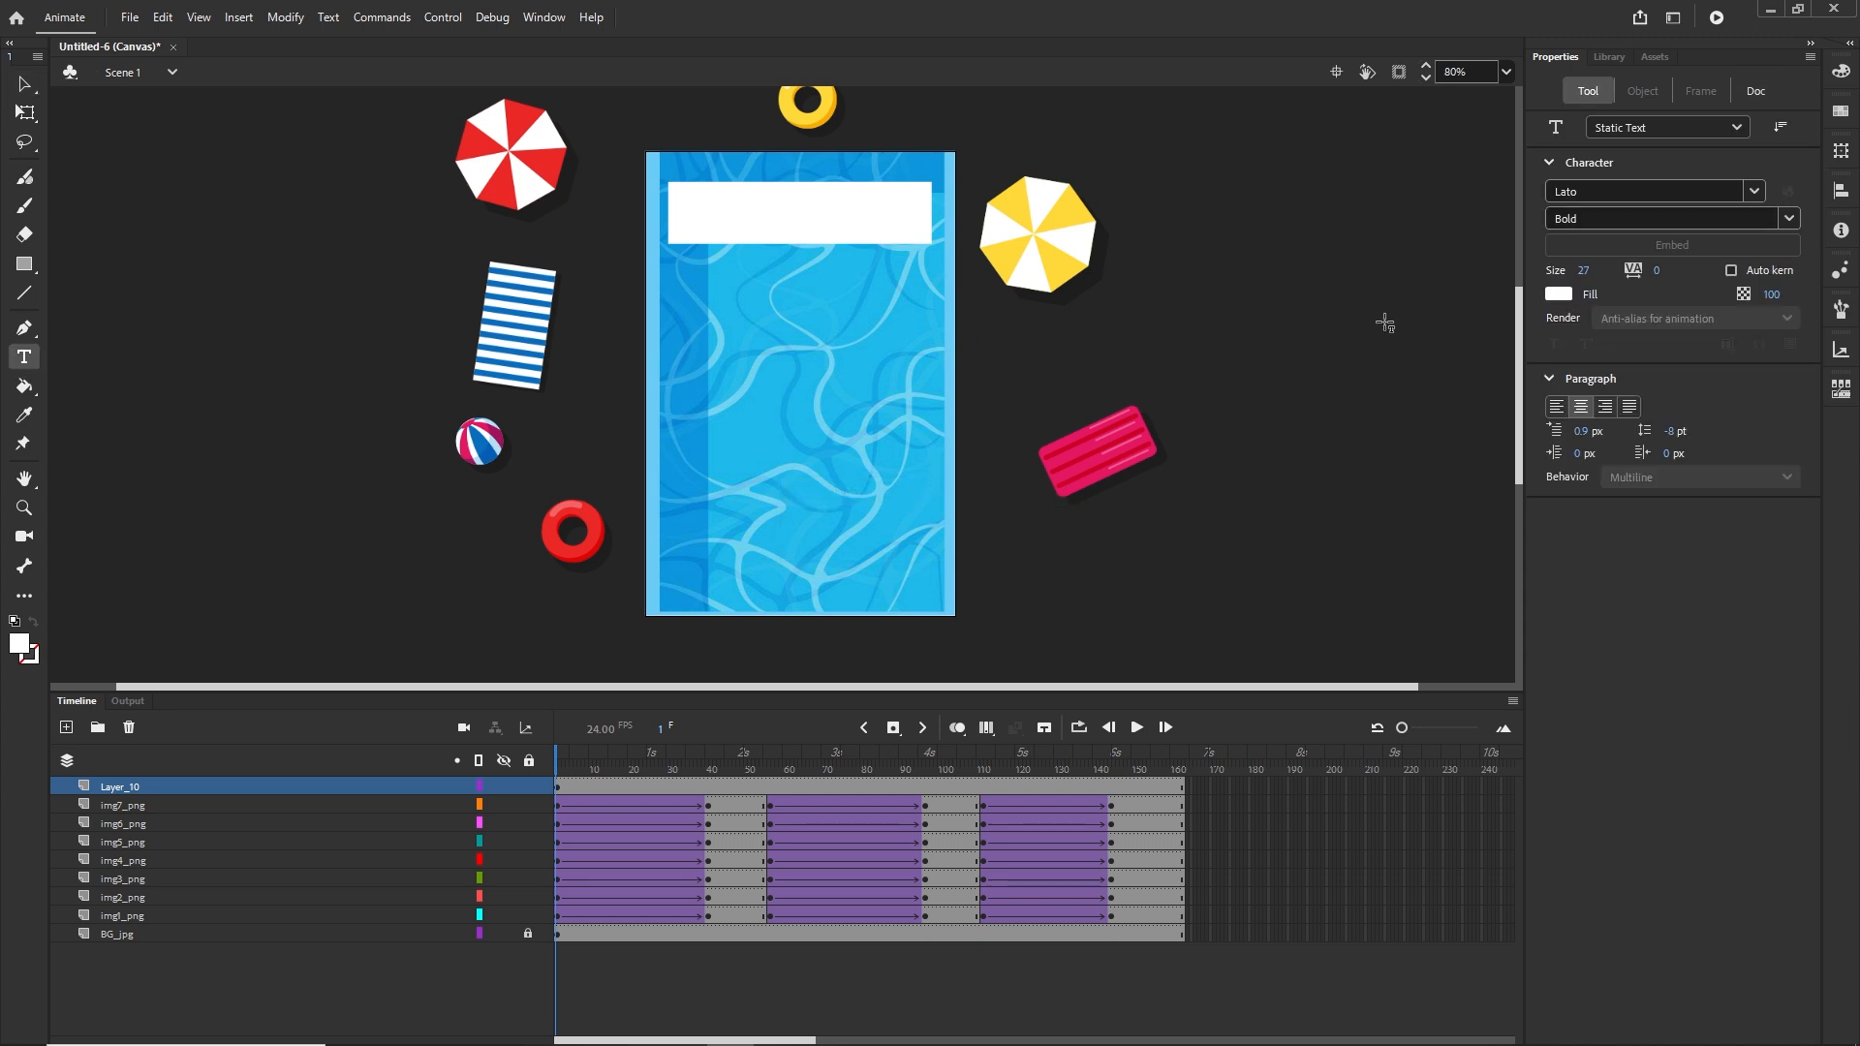
{"action": "left_click", "coordinate": [1560, 302]}
{"action": "left_click", "coordinate": [699, 303]}
{"action": "left_click", "coordinate": [734, 220]}
{"action": "type", "text": "poo"}
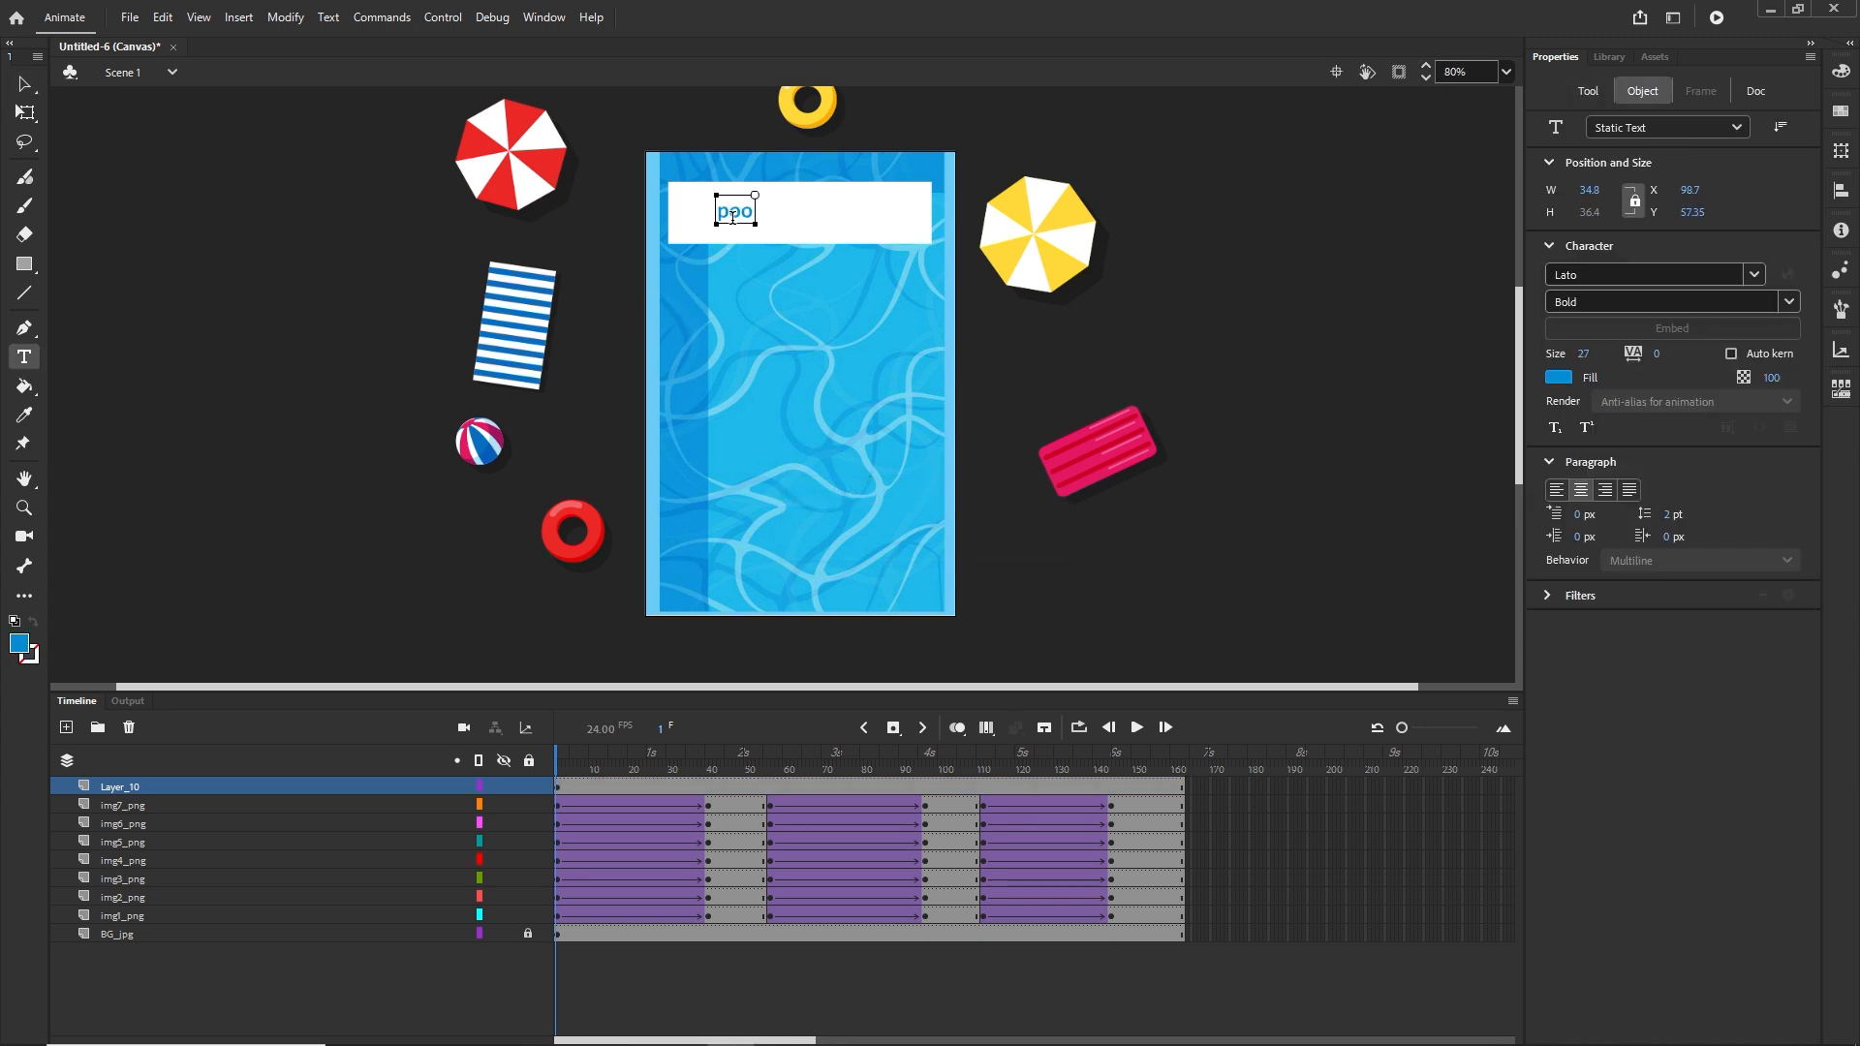
{"action": "type", "text": "l party"}
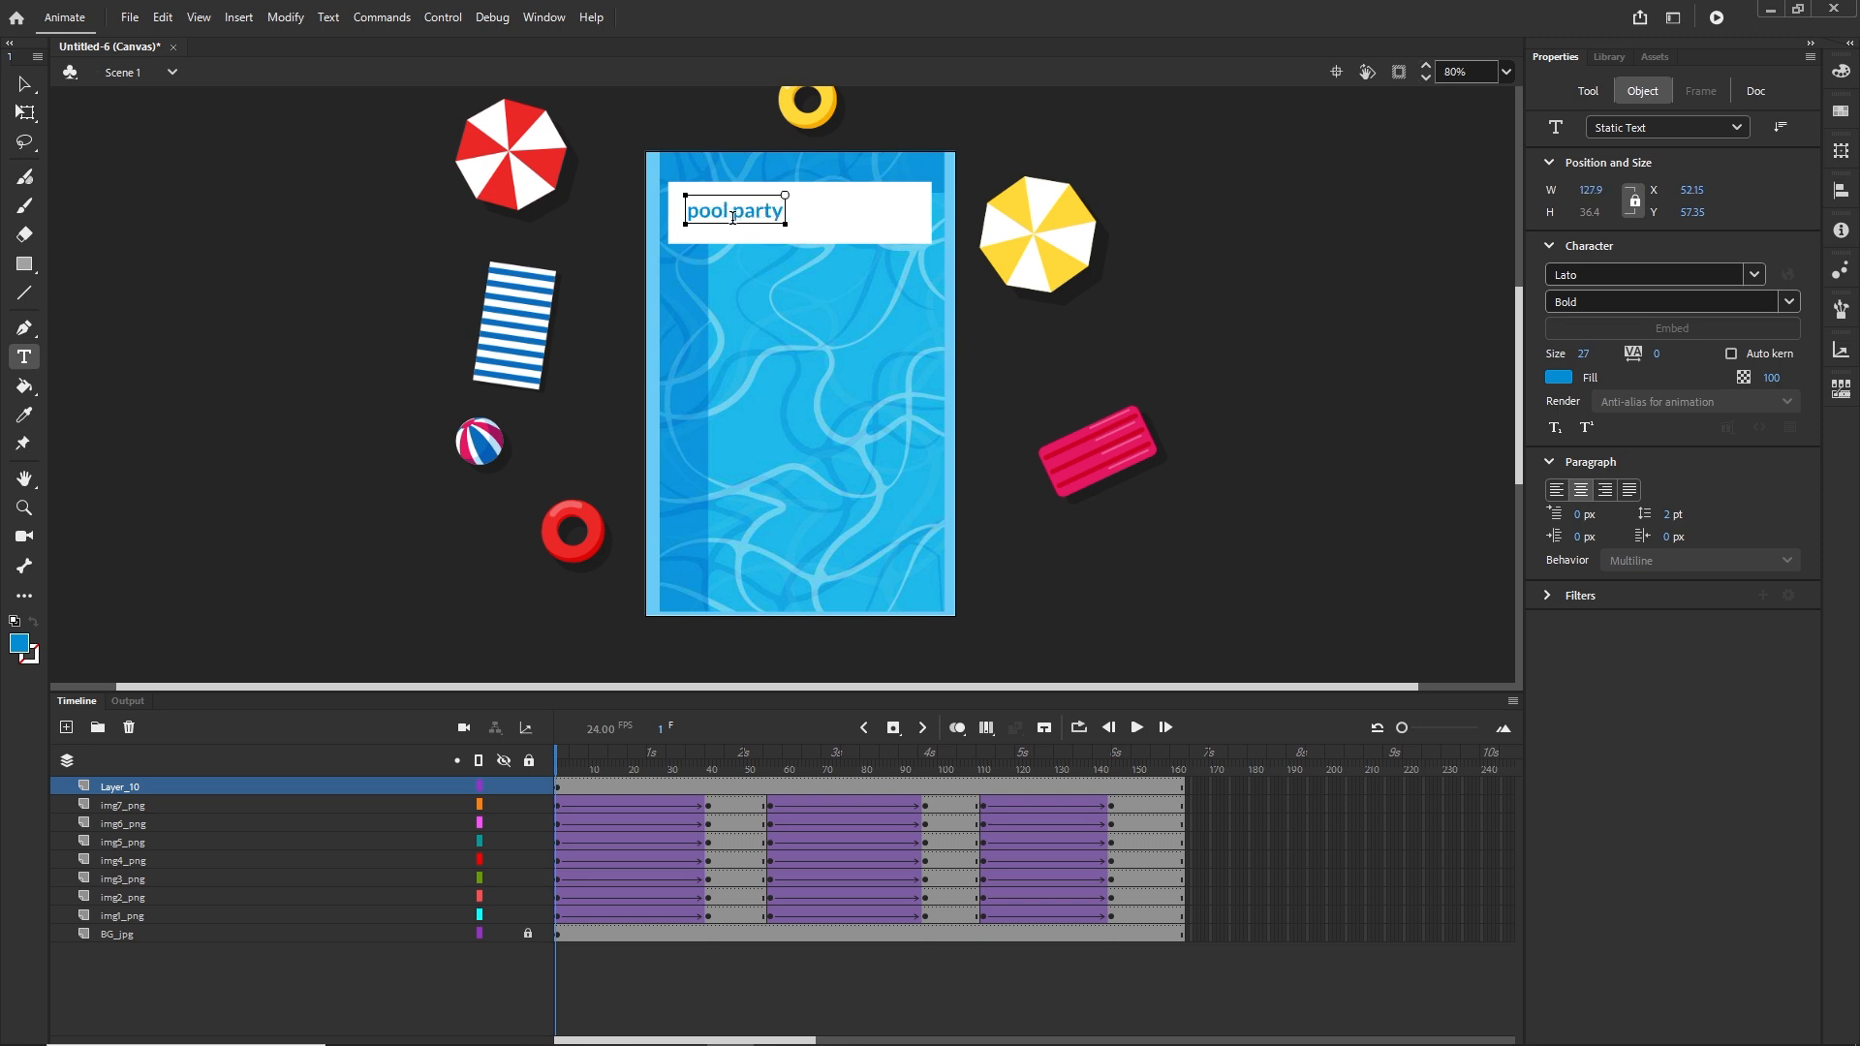
{"action": "left_click", "coordinate": [26, 87]}
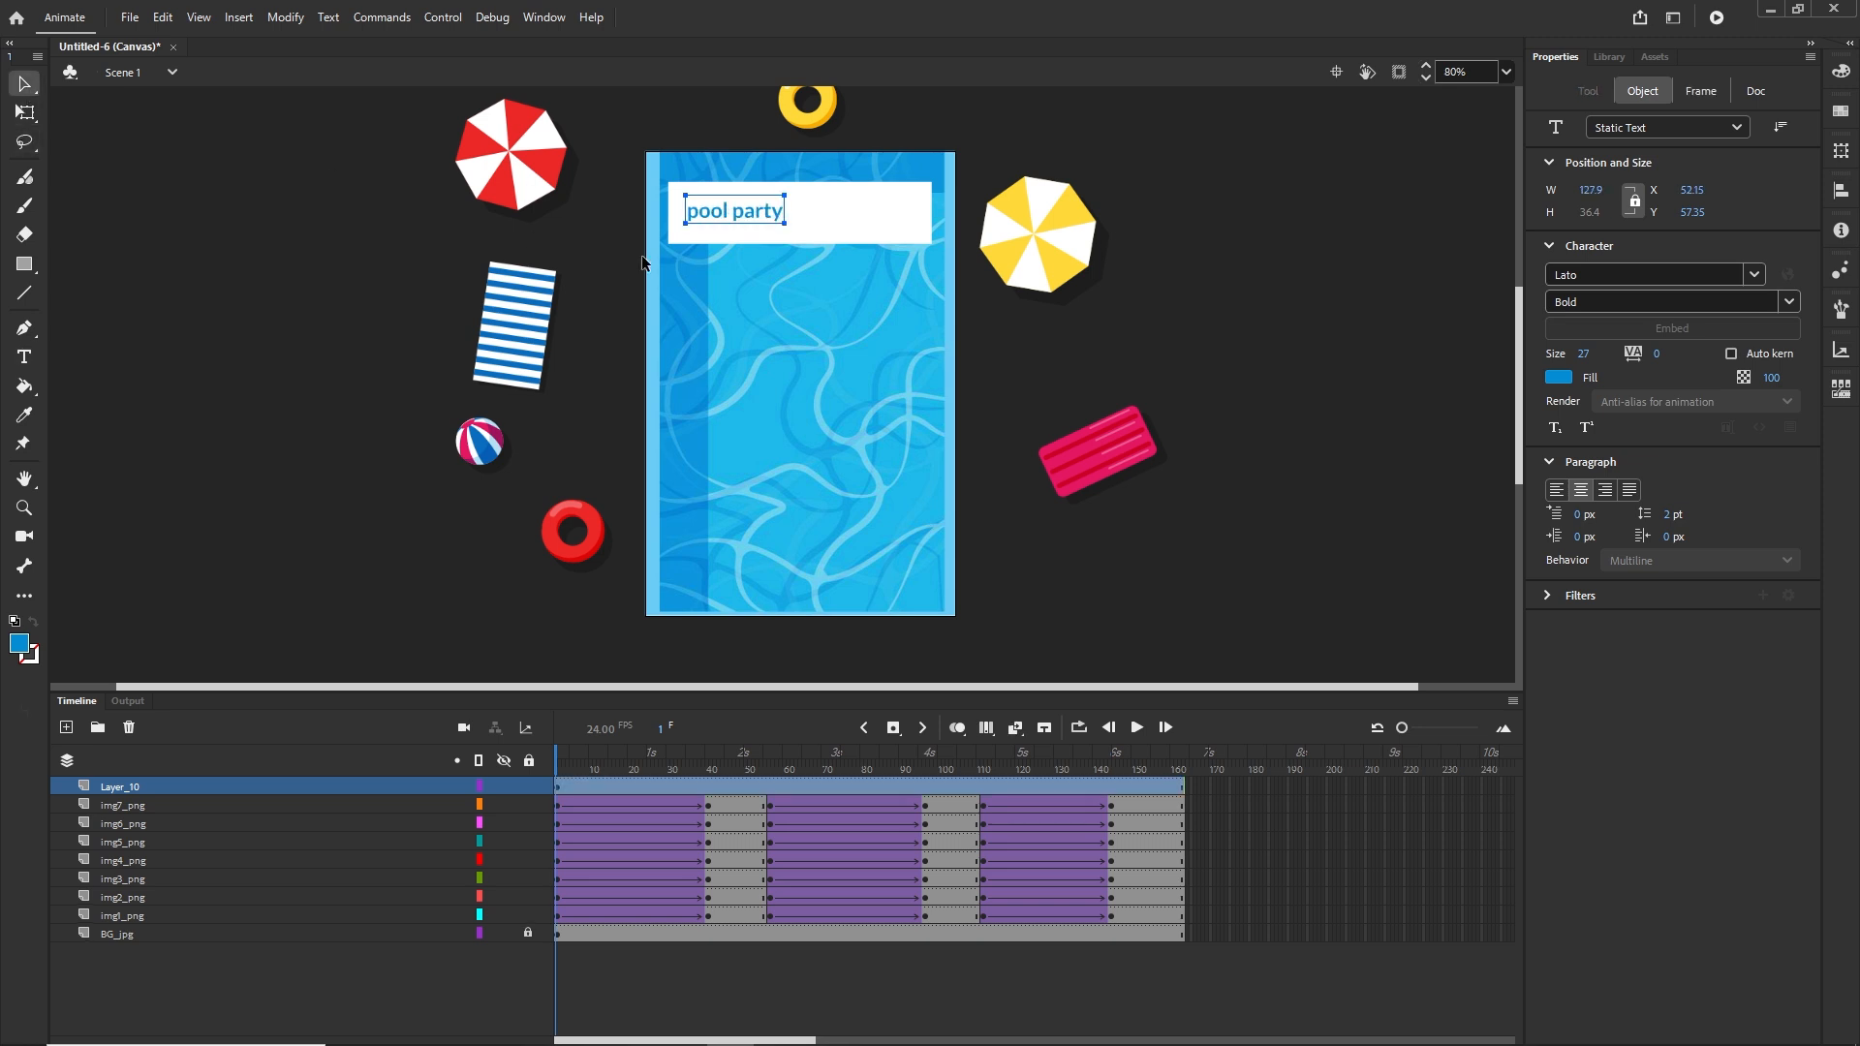
Enlarge the "pool party" text to about 208 px wide and centre it on the white banner
{"action": "key", "text": "q"}
{"action": "left_click_drag", "start_coordinate": [787, 194], "coordinate": [832, 211]}
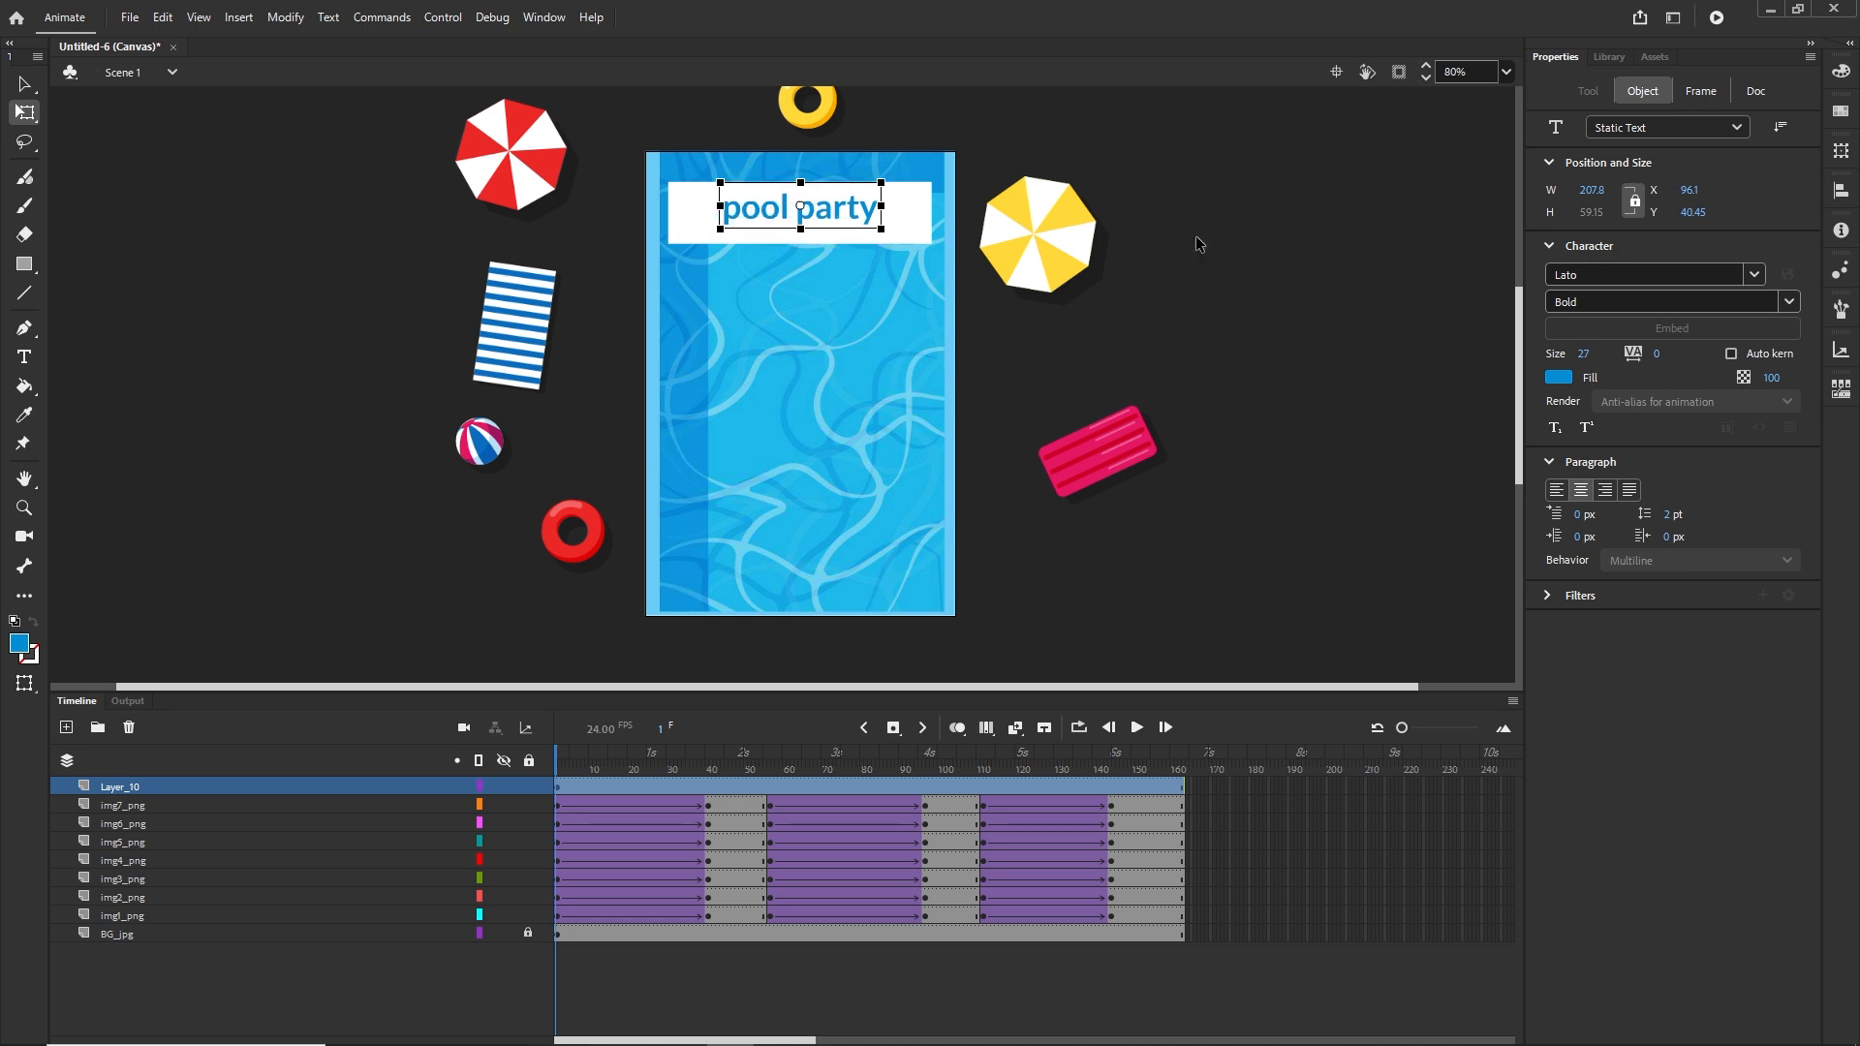
{"action": "left_click", "coordinate": [920, 235]}
{"action": "left_click", "coordinate": [798, 218]}
{"action": "key", "text": "Down"}
{"action": "key", "text": "Down"}
{"action": "key", "text": "Down"}
{"action": "key", "text": "Down"}
{"action": "left_click", "coordinate": [1245, 291]}
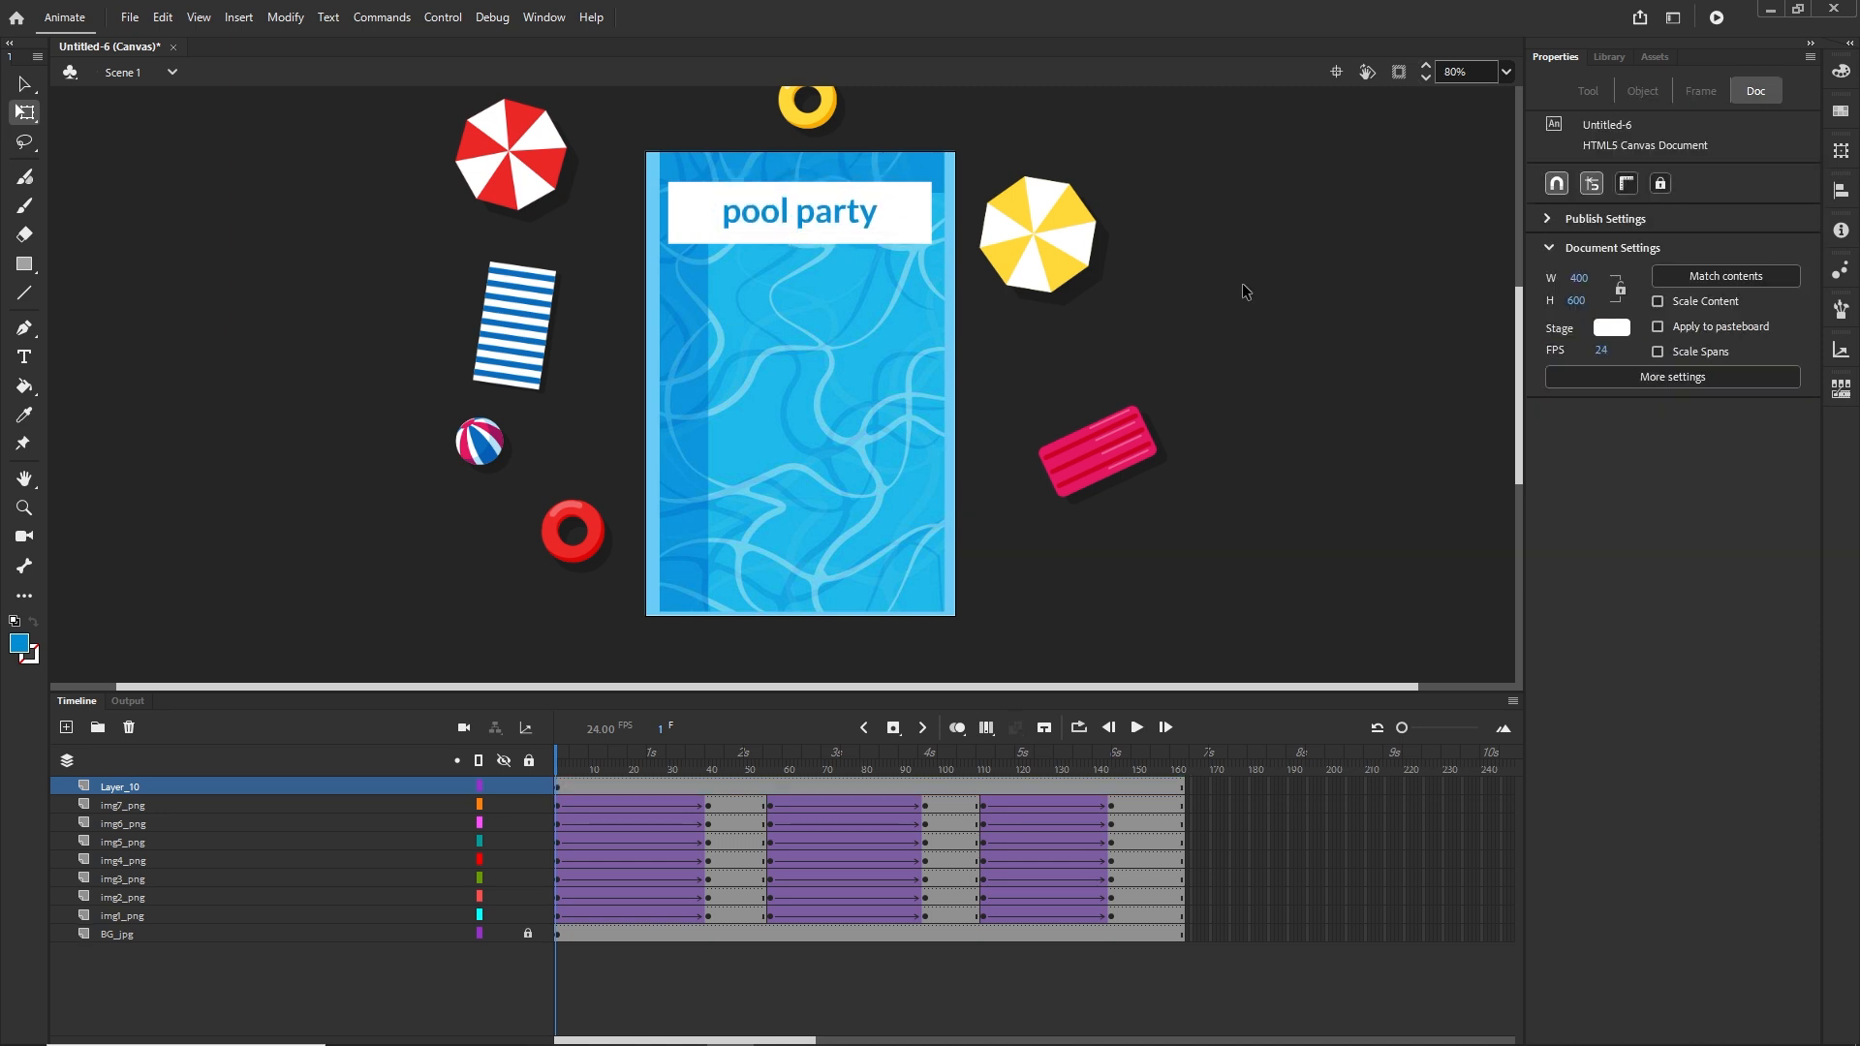
Test the animation with the text banner in the browser, and return to Animate
{"action": "key", "text": "ctrl+Return"}
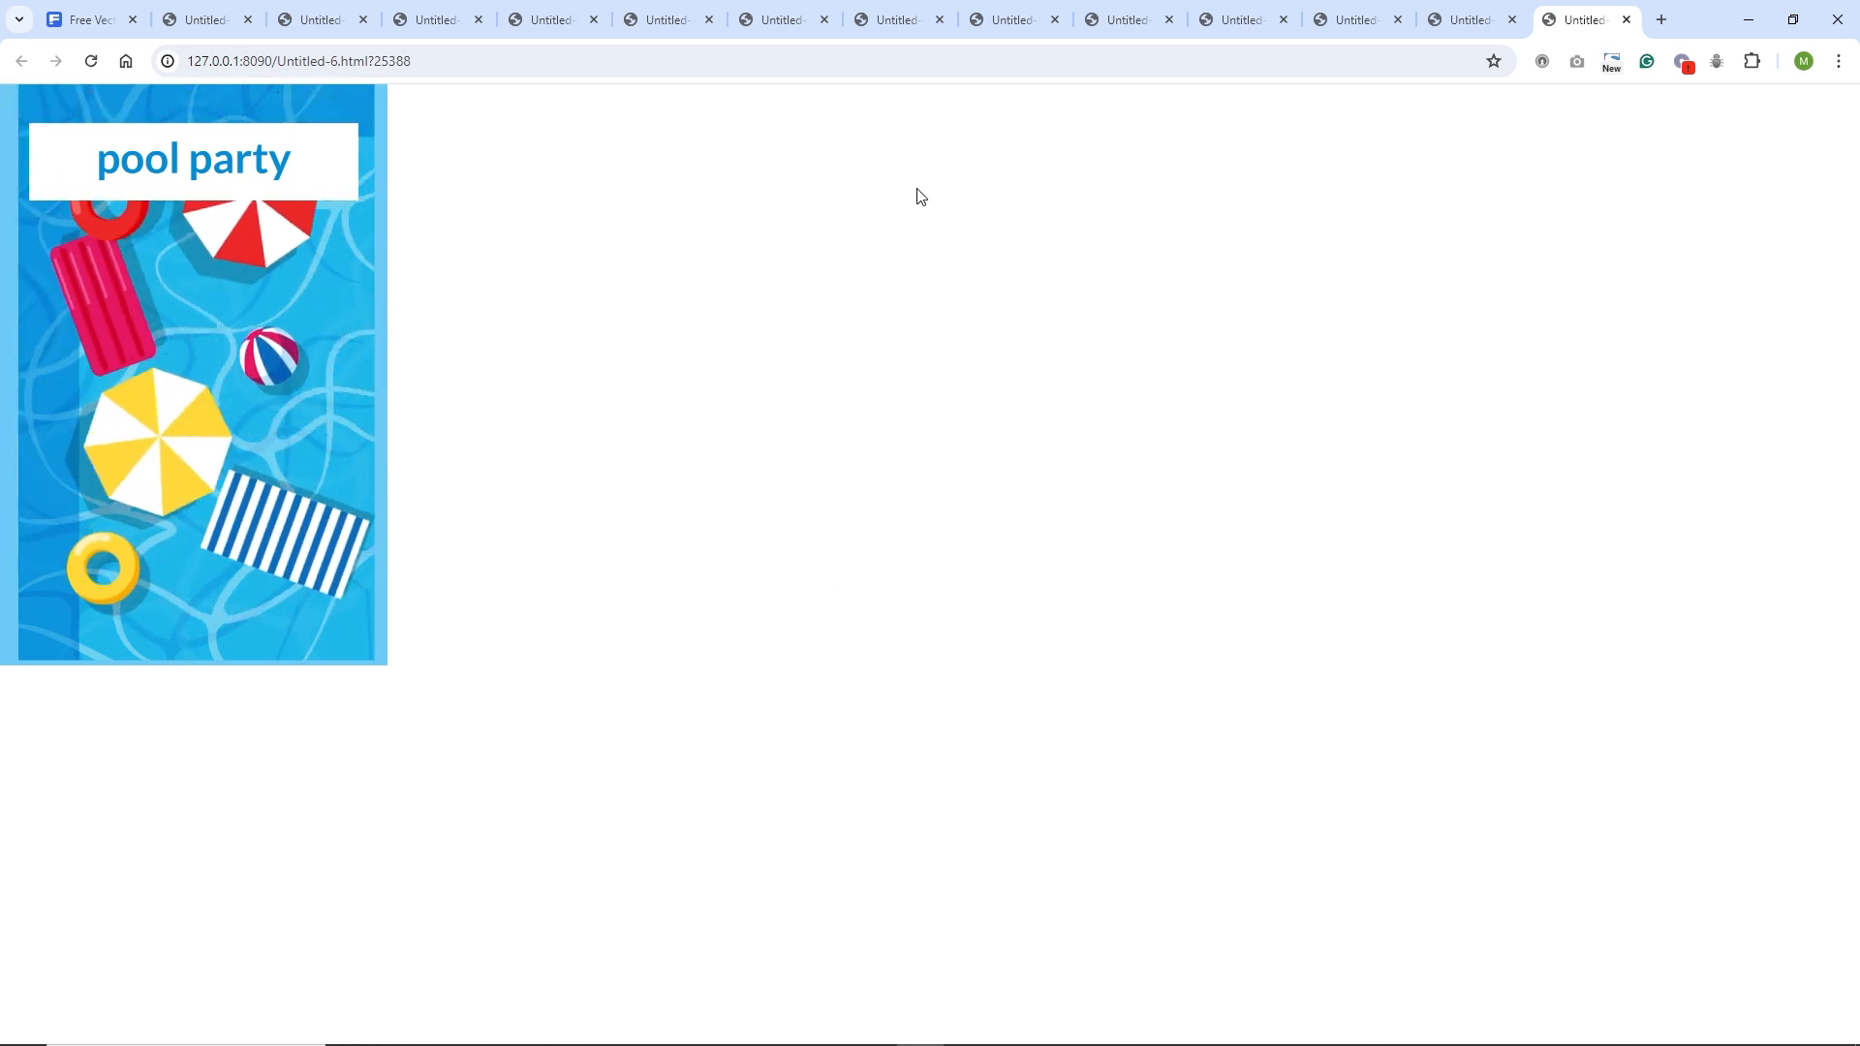
{"action": "mouse_move", "coordinate": [825, 1032]}
{"action": "left_click", "coordinate": [730, 1027]}
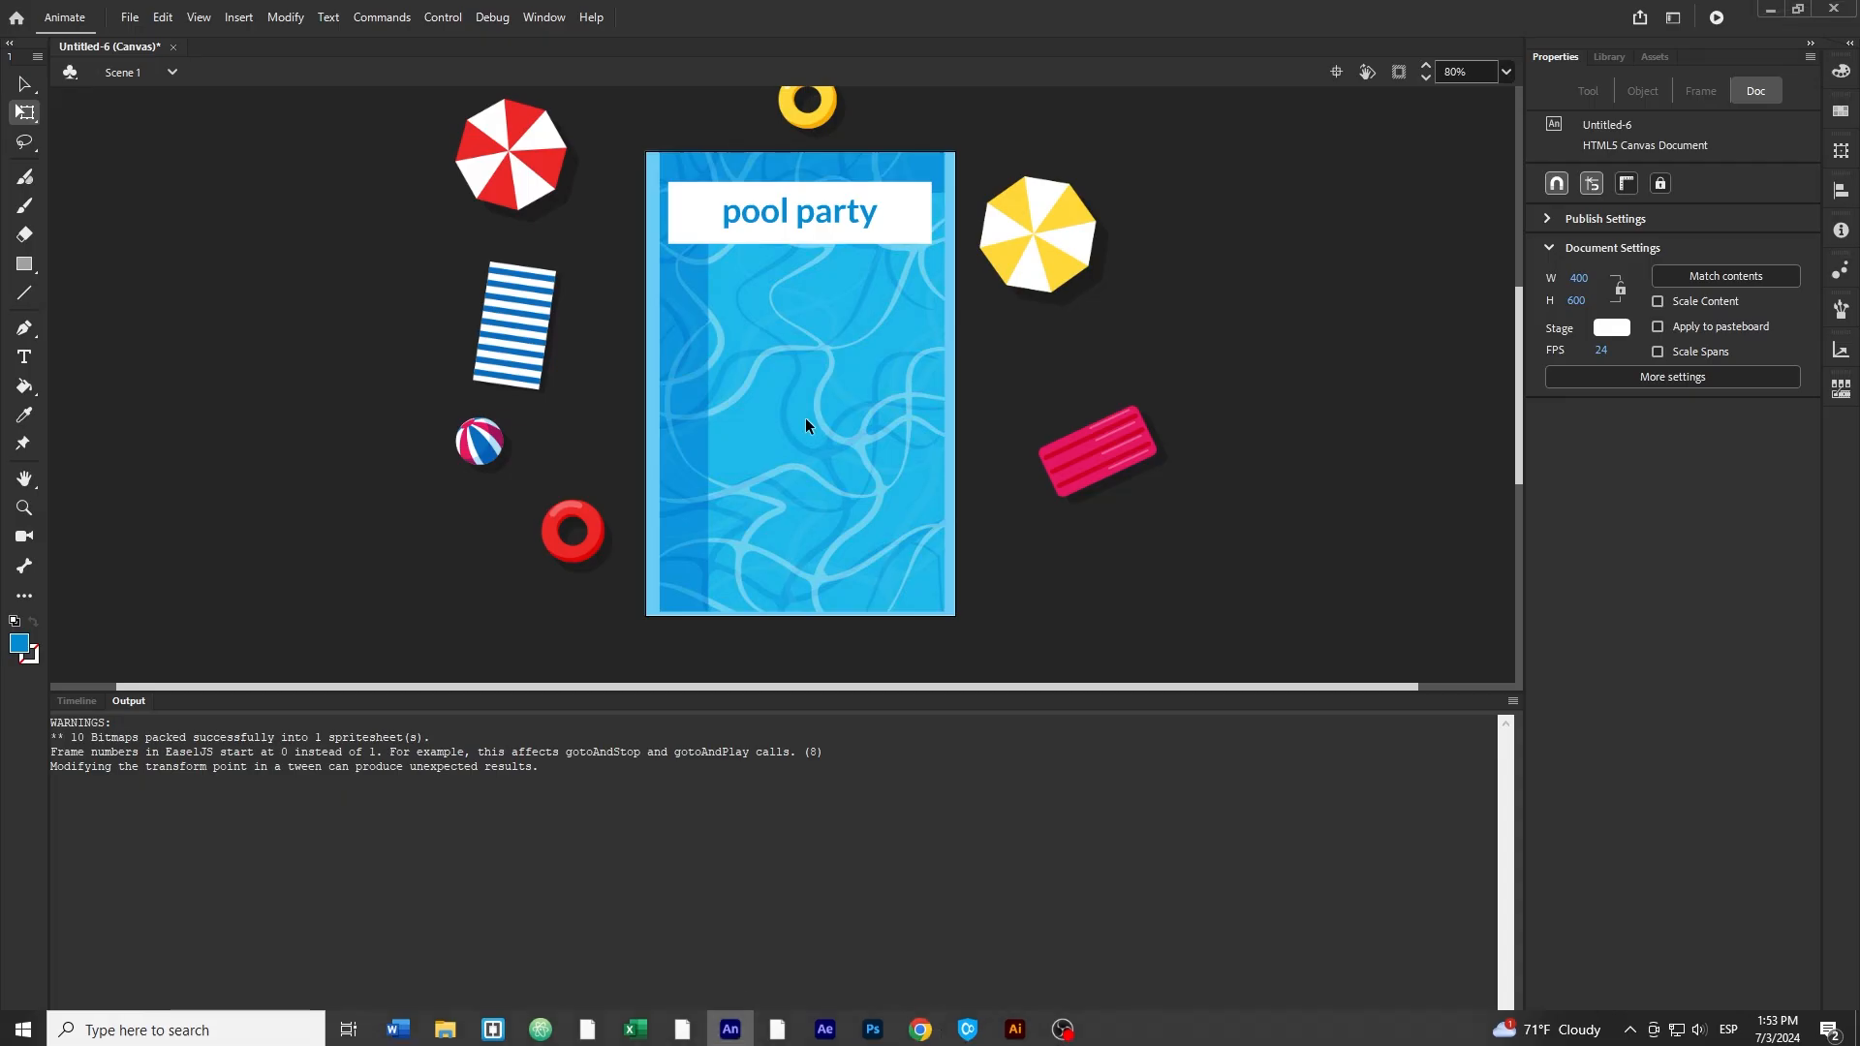
Delete the "pool party" text and its white banner, and bring the timeline back into view
{"action": "left_click", "coordinate": [858, 217]}
{"action": "key", "text": "Delete"}
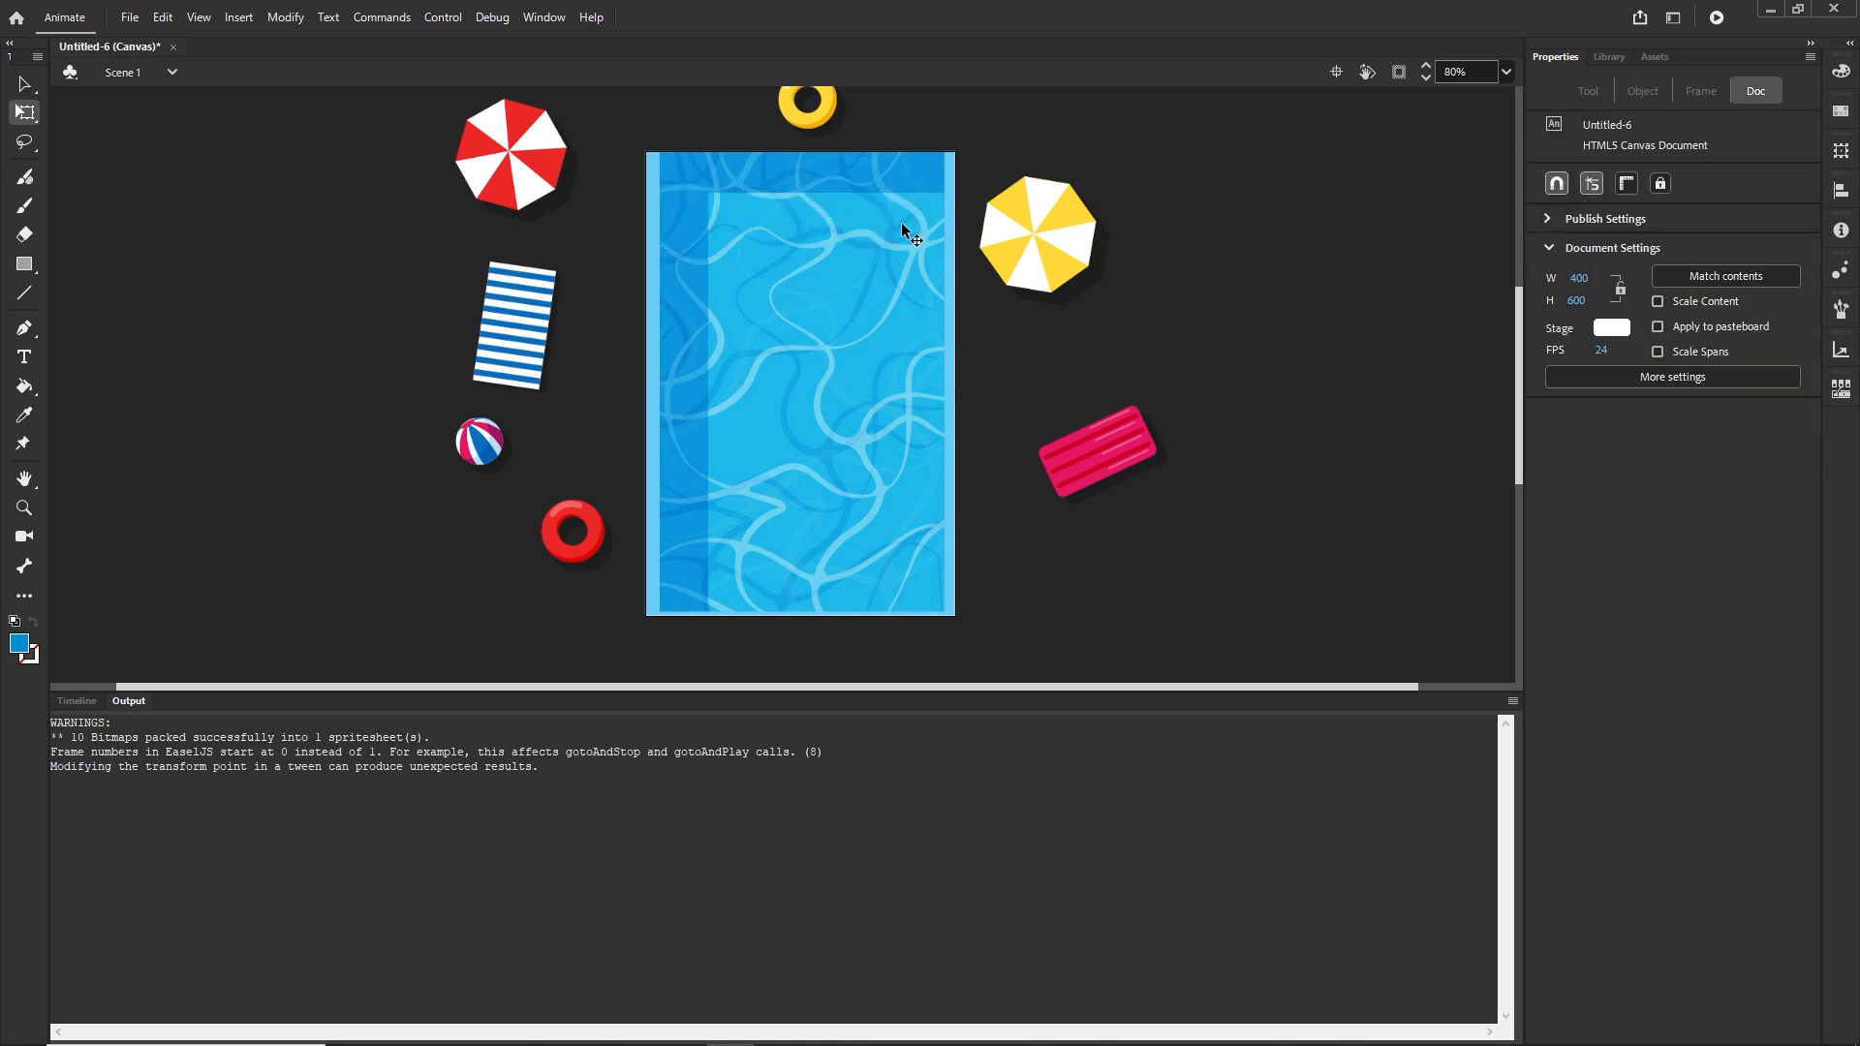
{"action": "left_click", "coordinate": [77, 703]}
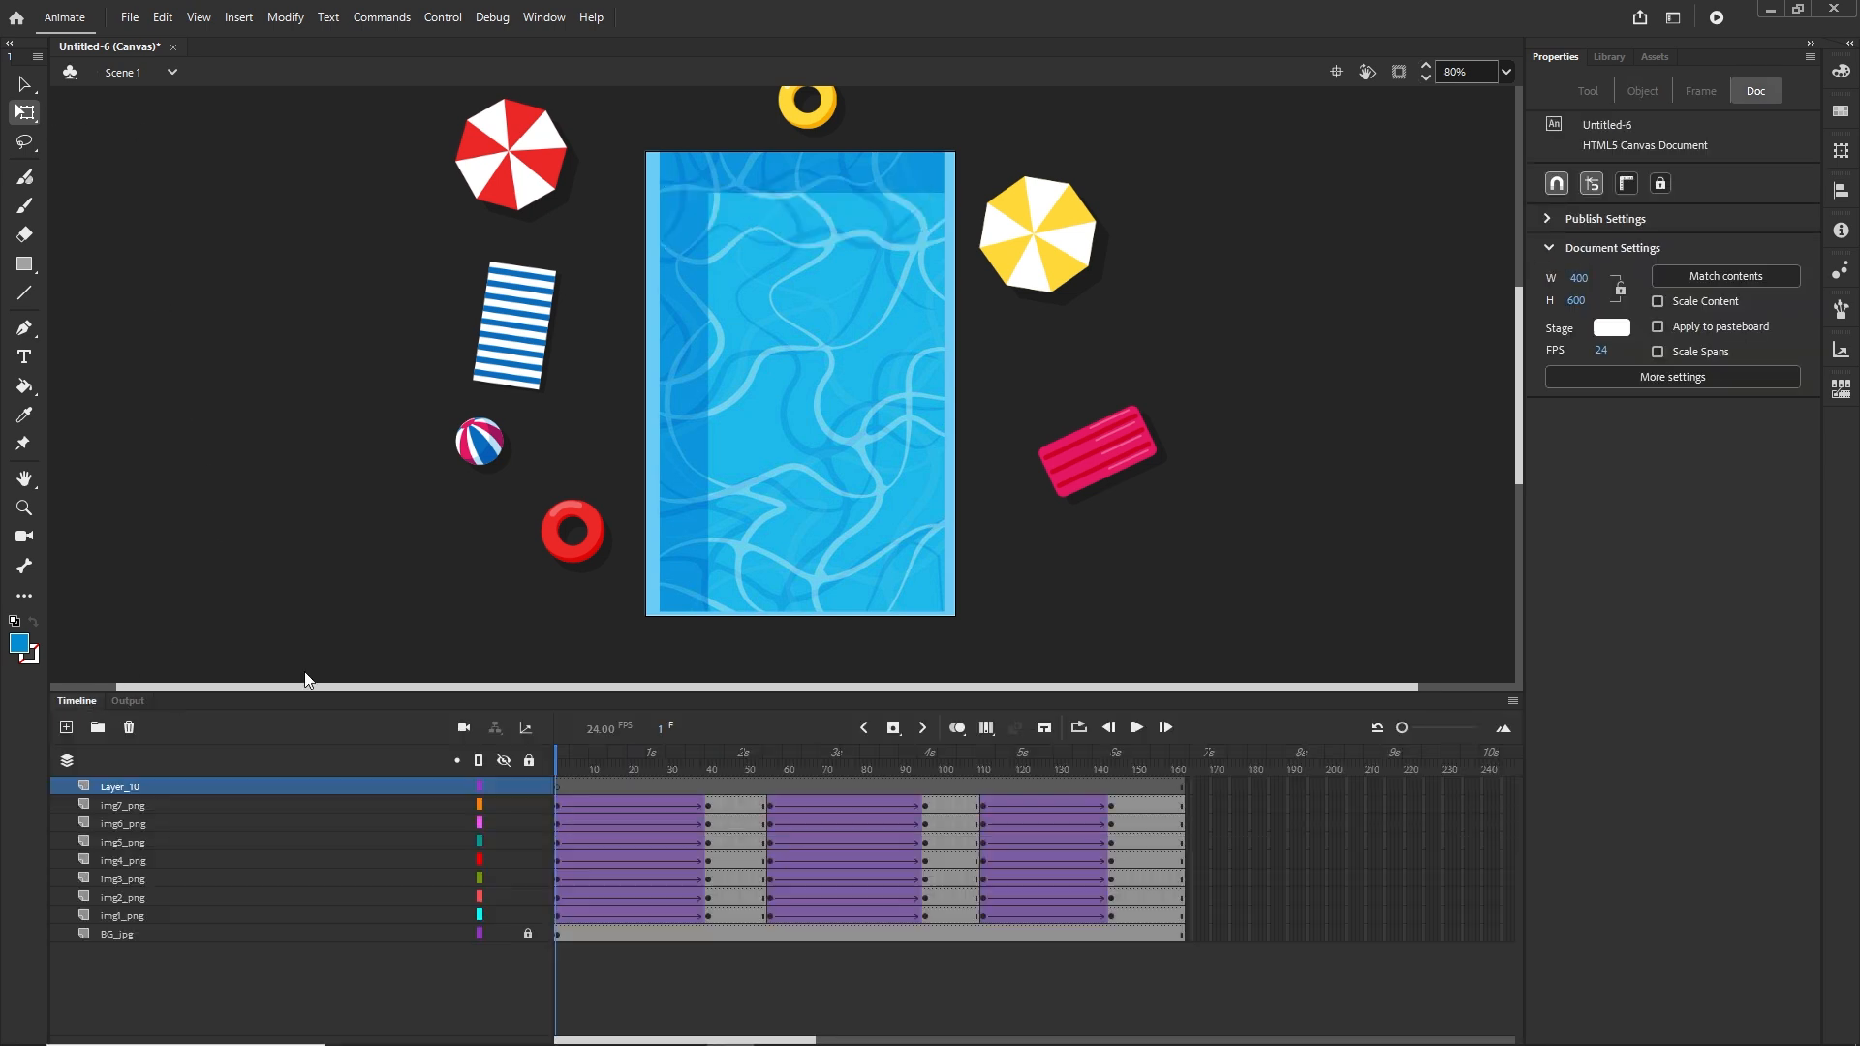
{"action": "left_click", "coordinate": [1119, 511]}
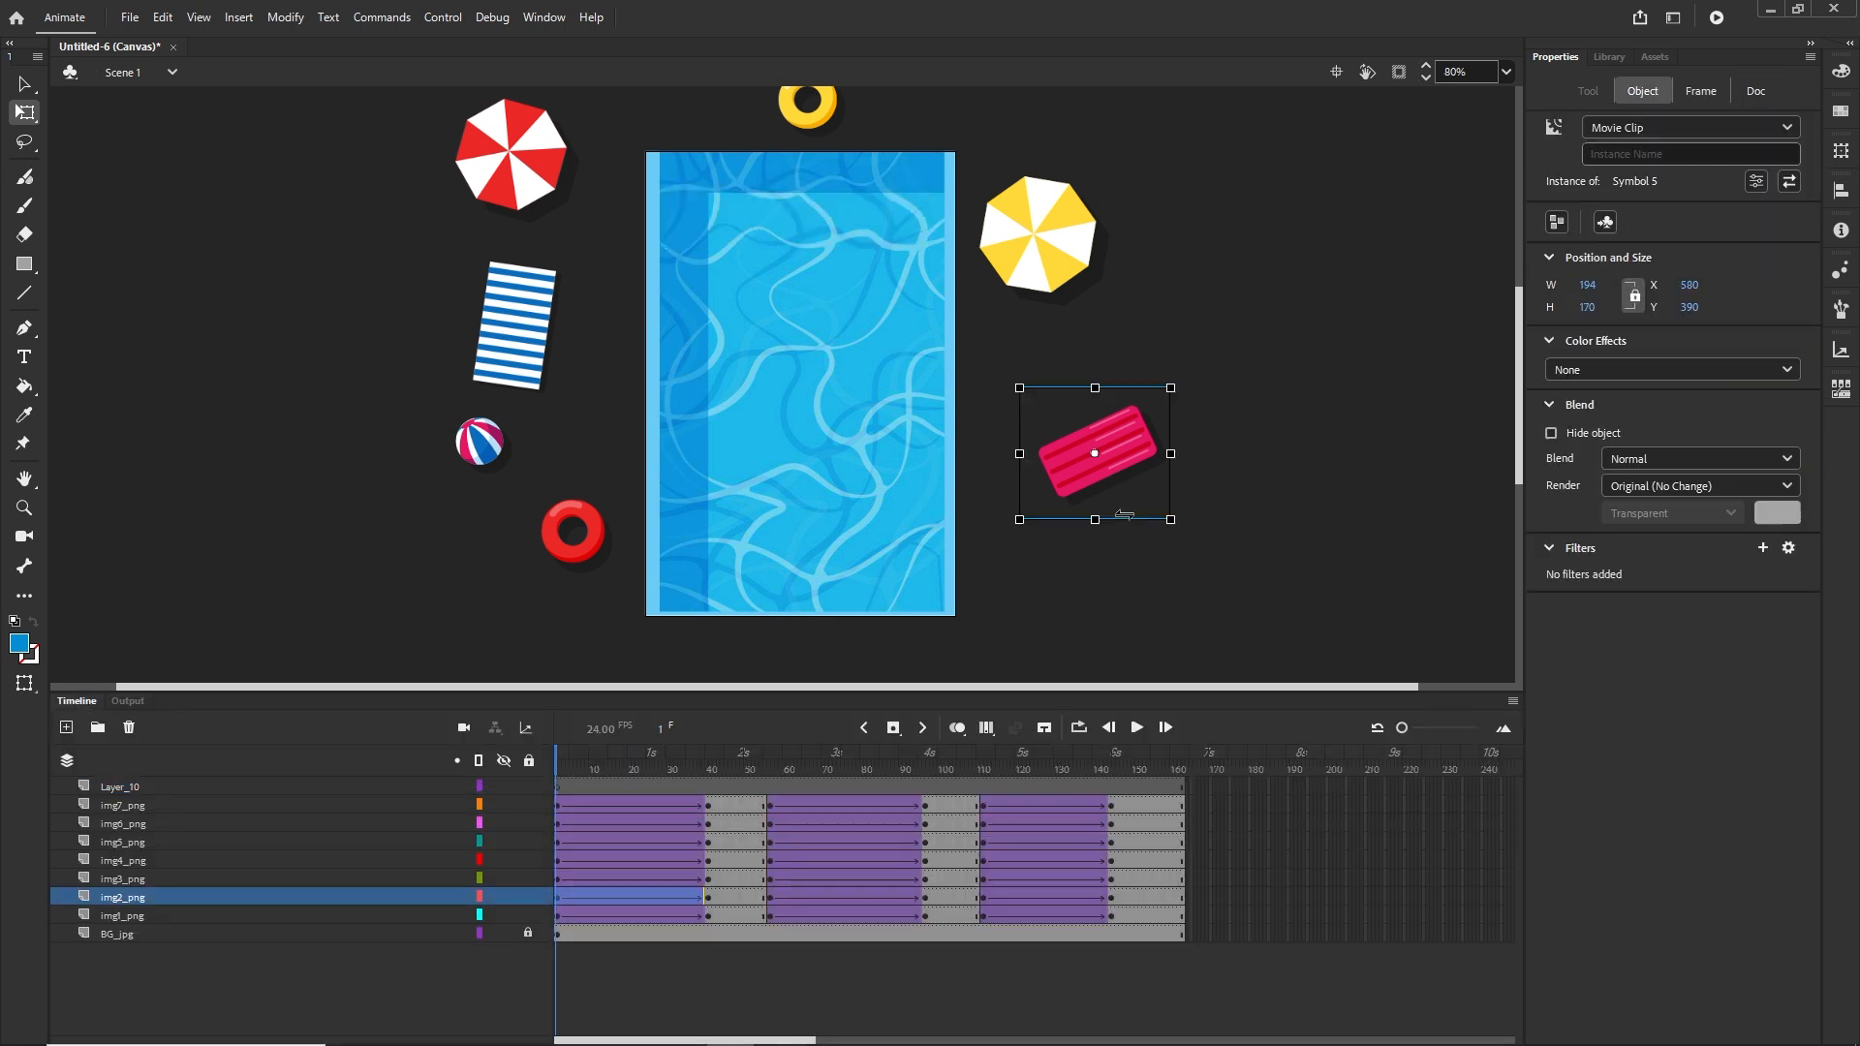
{"action": "left_click", "coordinate": [1294, 399]}
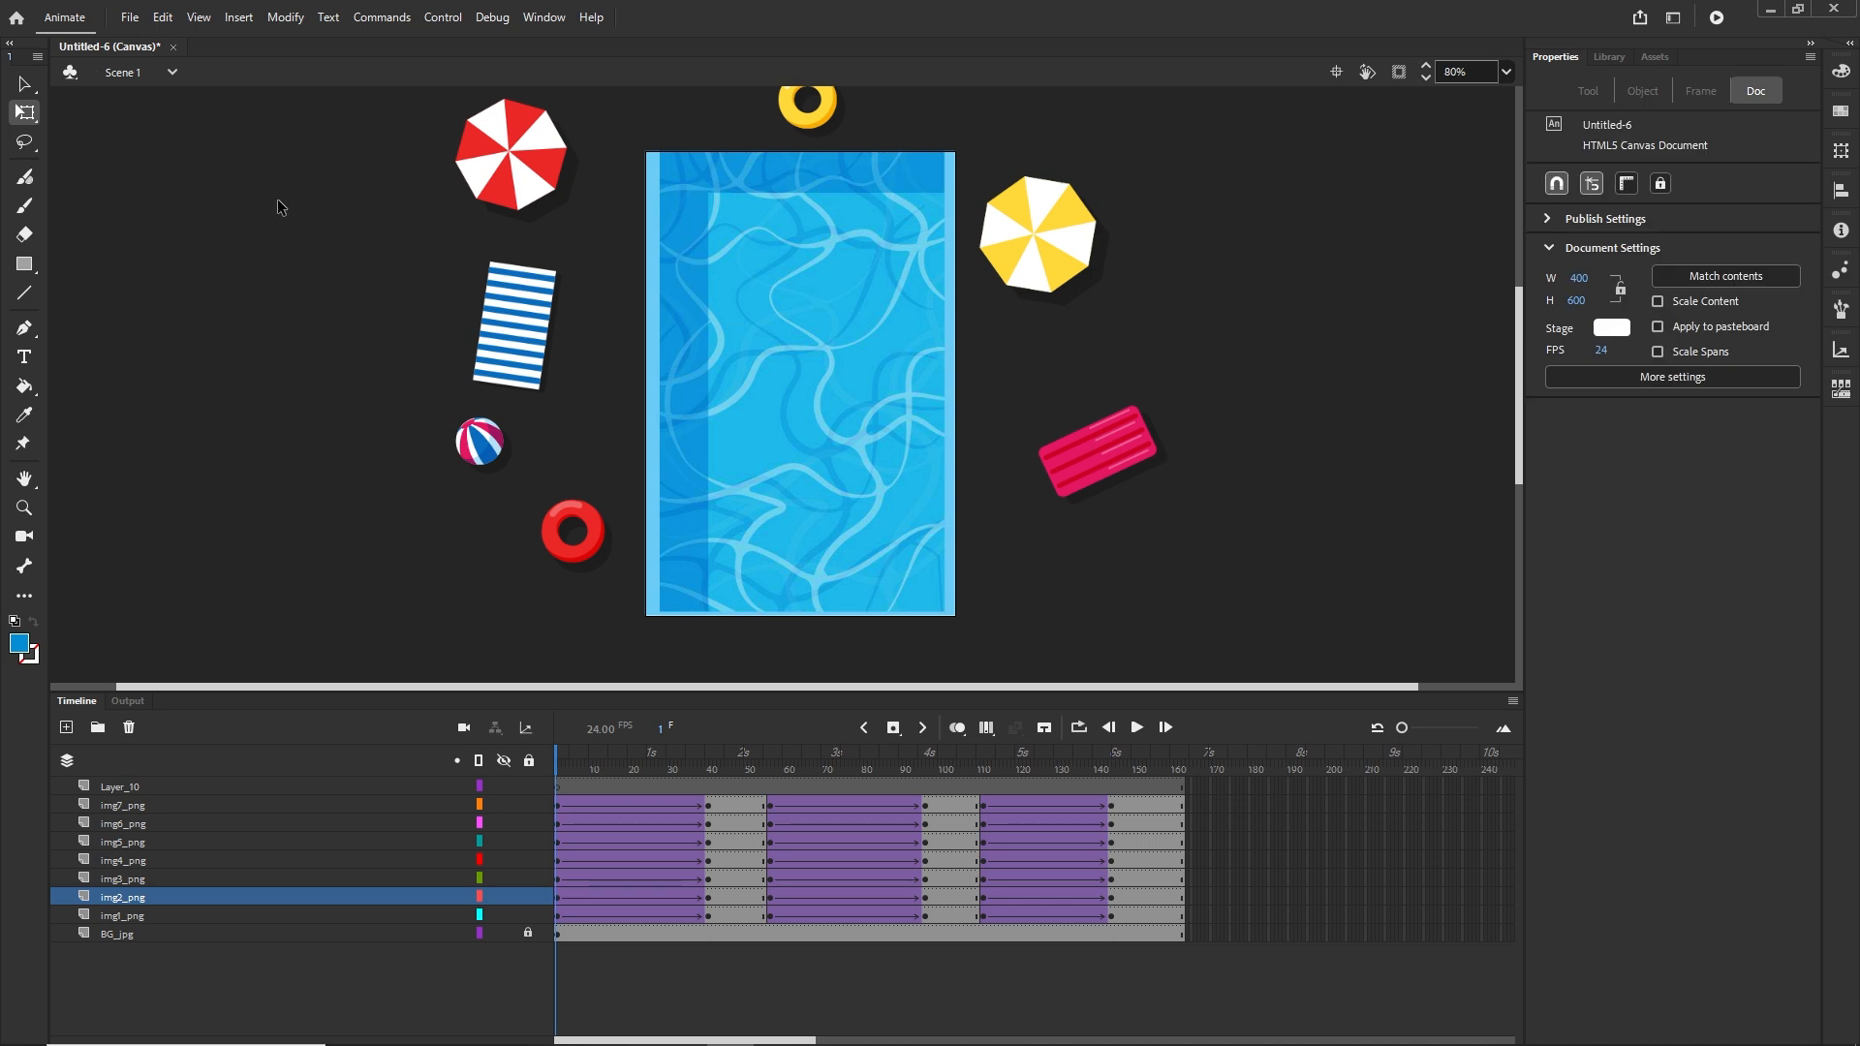
{"action": "left_click", "coordinate": [133, 24]}
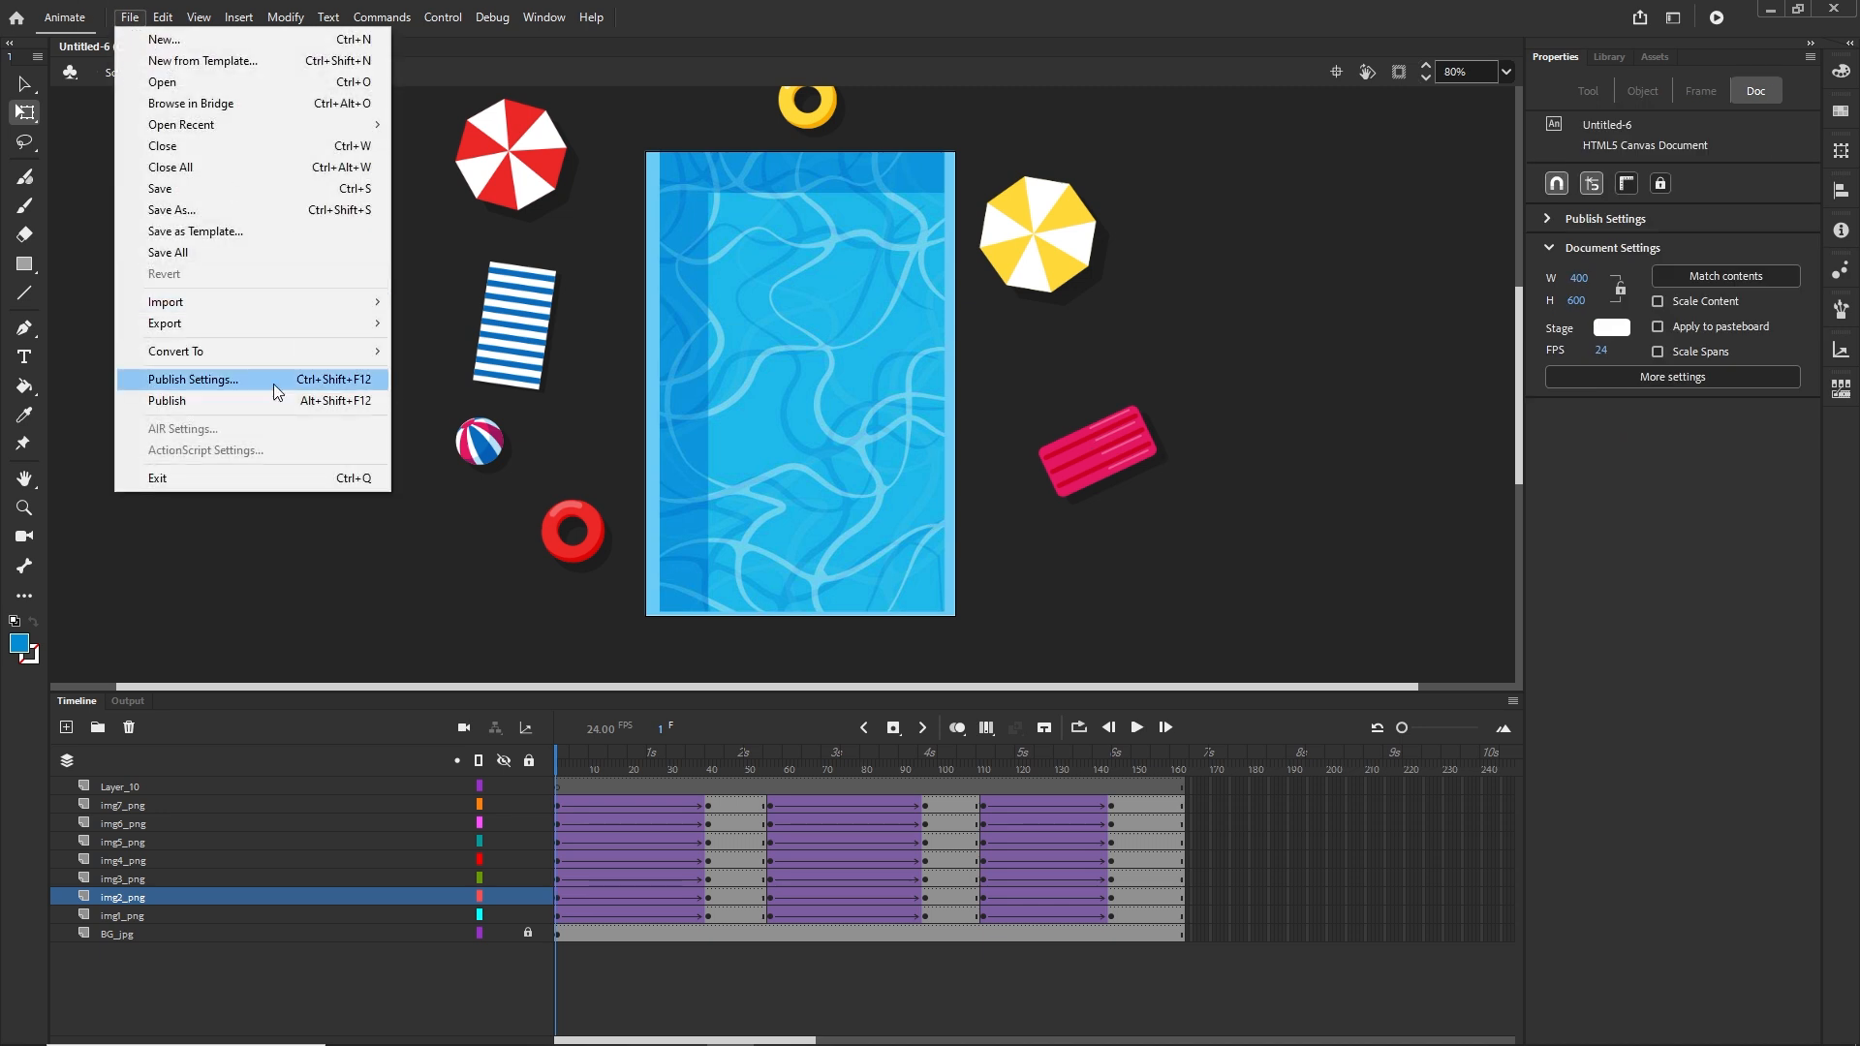
{"action": "left_click", "coordinate": [1264, 422]}
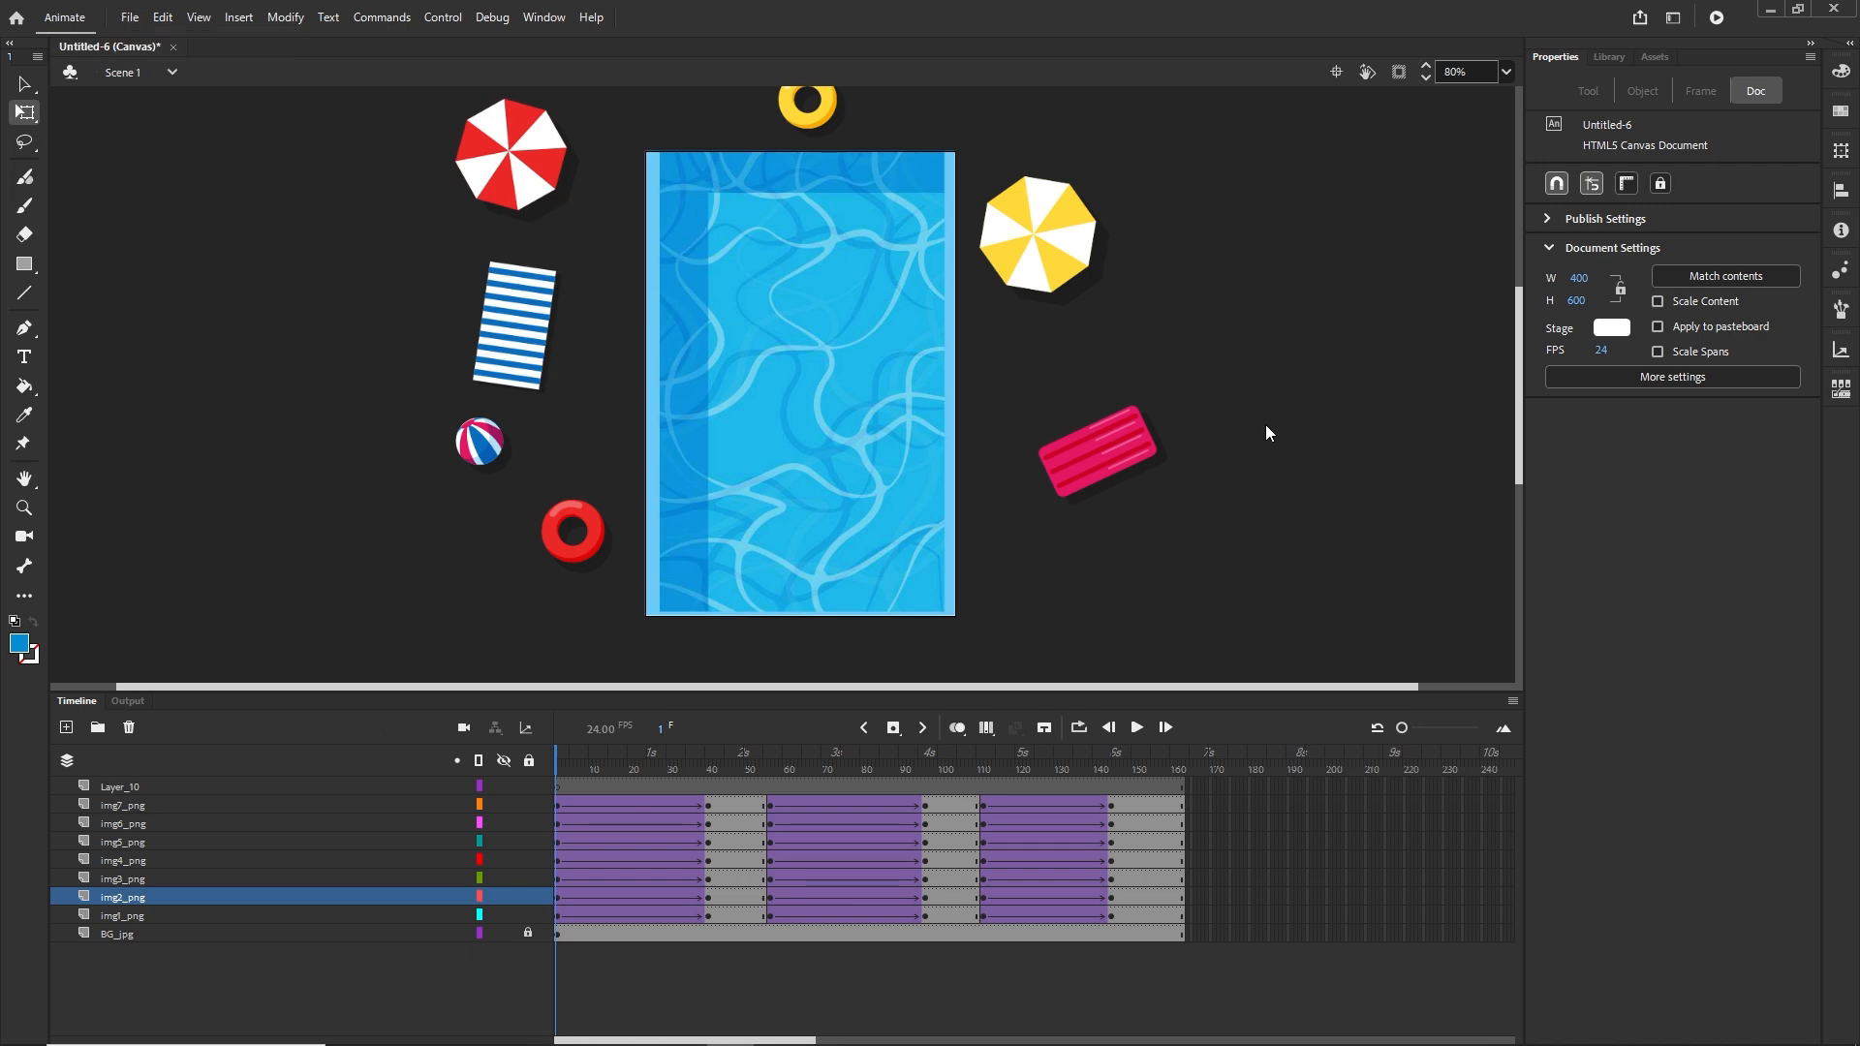
Start saving the document and browse to the tutorial folder inside Tutorials Record, 68 pool party animation
{"action": "key", "text": "ctrl+s"}
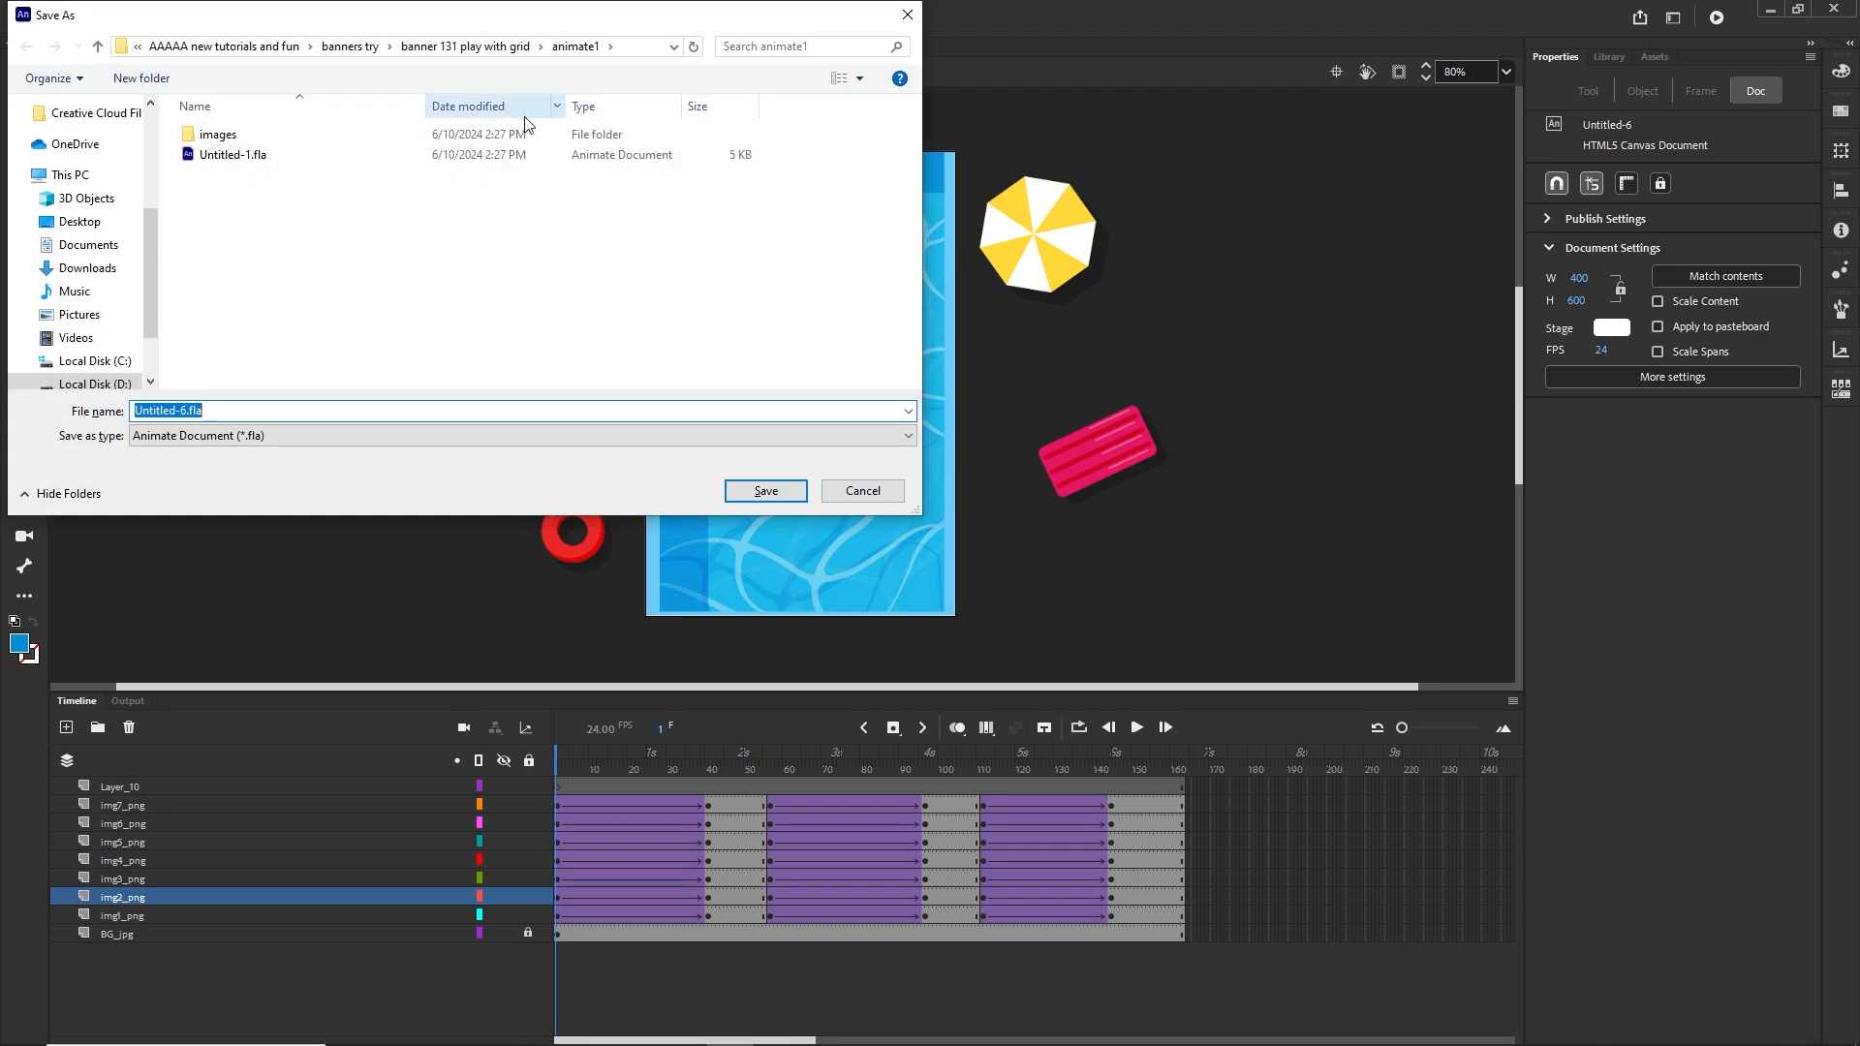
{"action": "left_click", "coordinate": [247, 48]}
{"action": "double_click", "coordinate": [290, 339]}
{"action": "scroll", "coordinate": [358, 318], "scroll_direction": "down", "scroll_amount": 15}
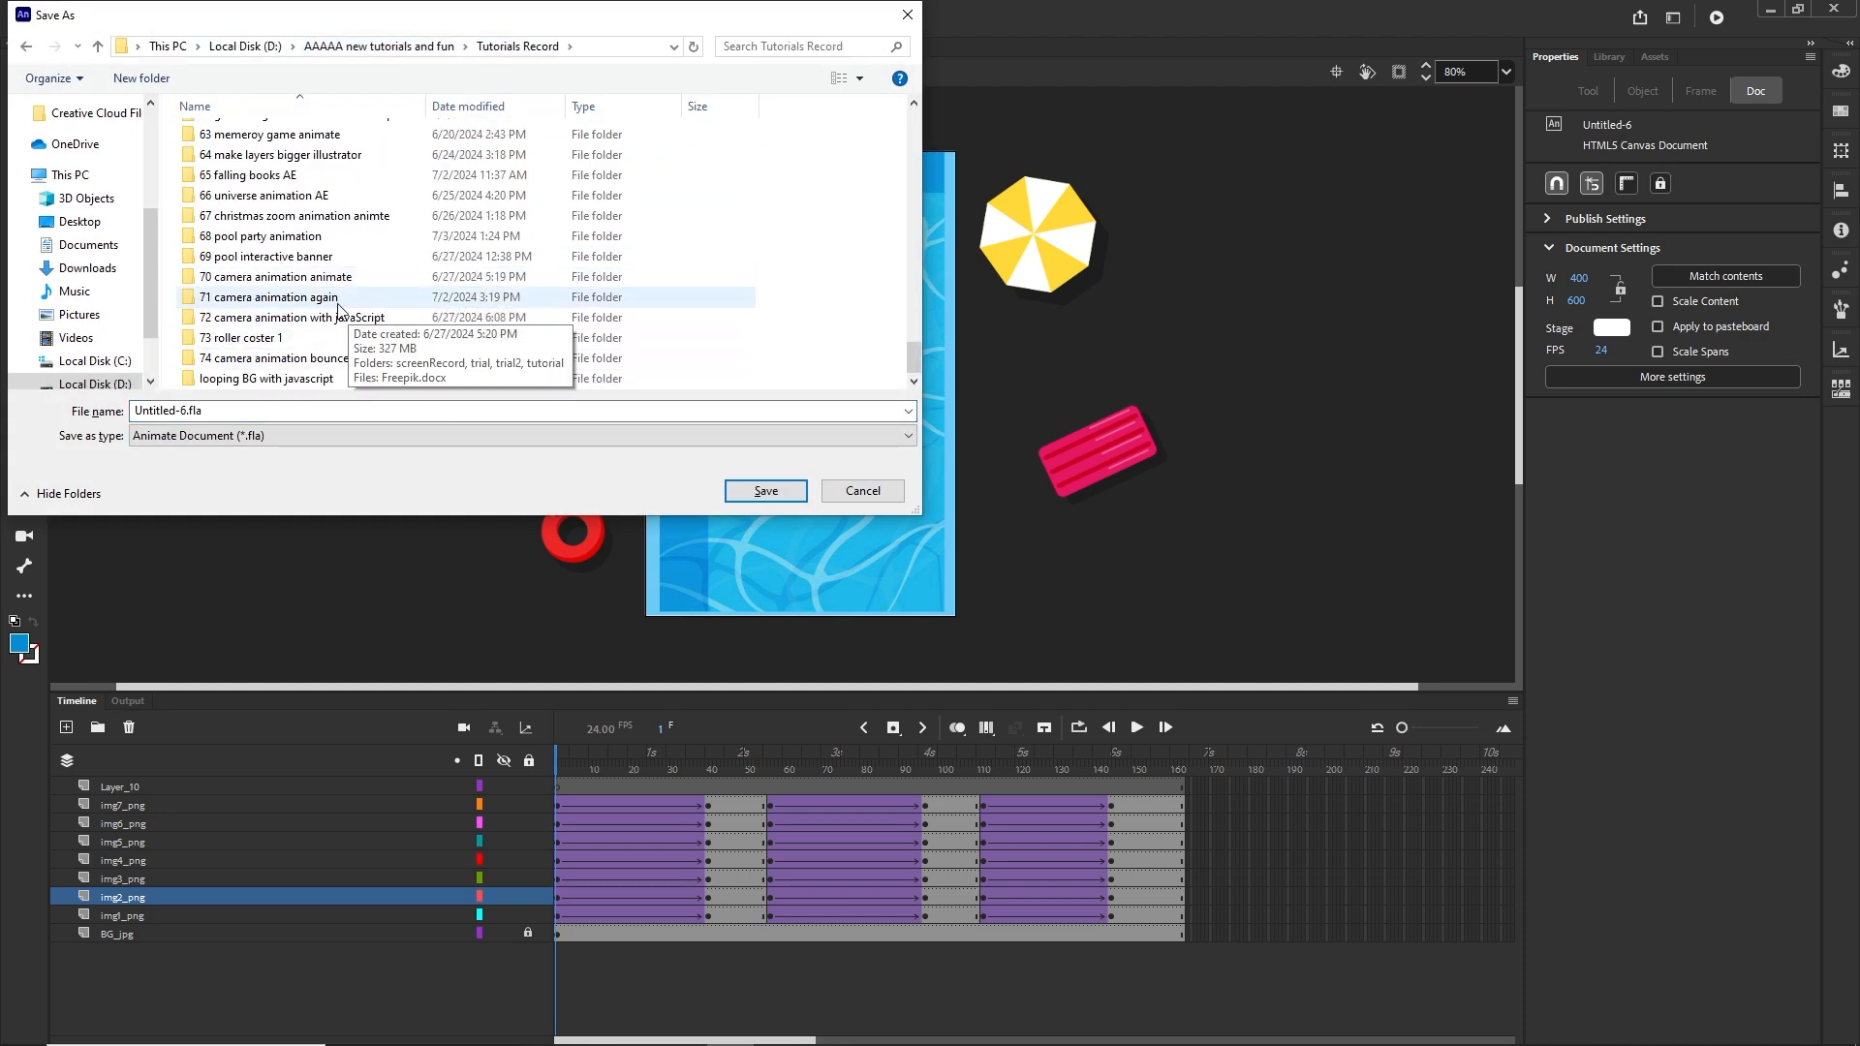
{"action": "double_click", "coordinate": [281, 236]}
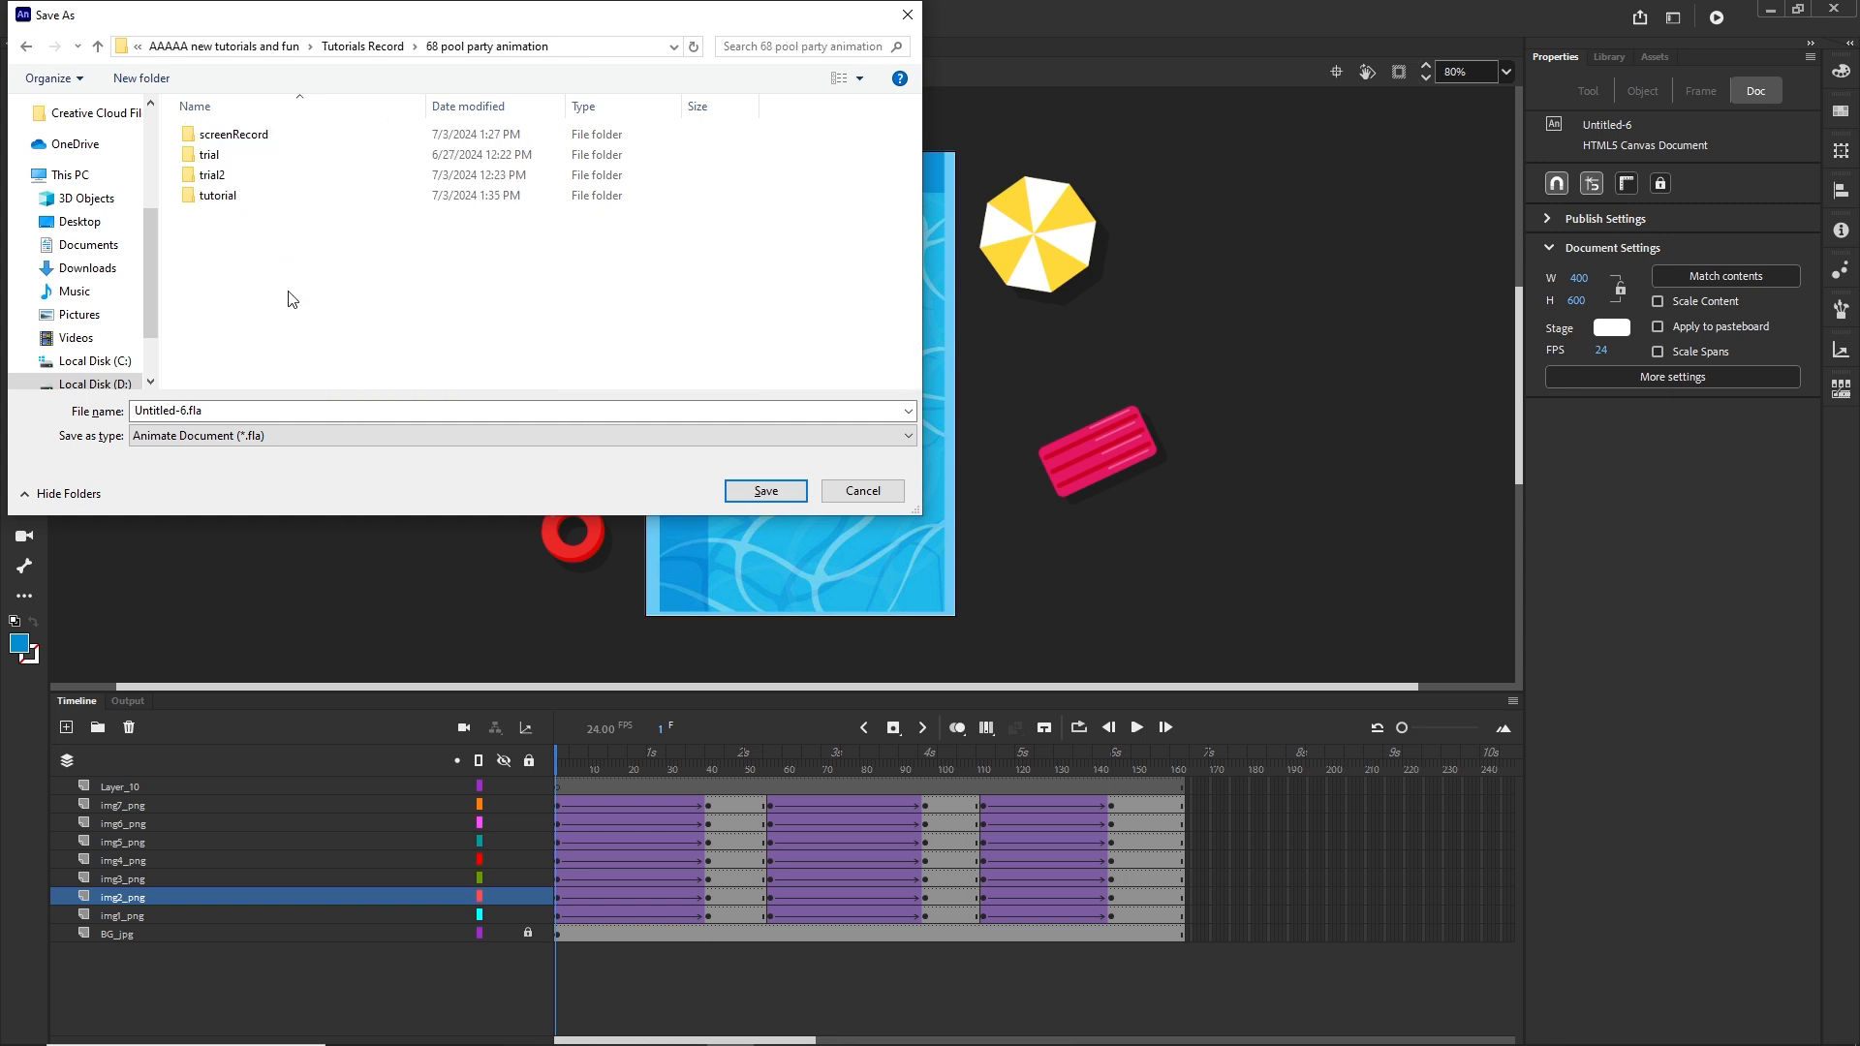
{"action": "double_click", "coordinate": [236, 200]}
Create a folder named animate inside the tutorial folder
{"action": "right_click", "coordinate": [240, 238]}
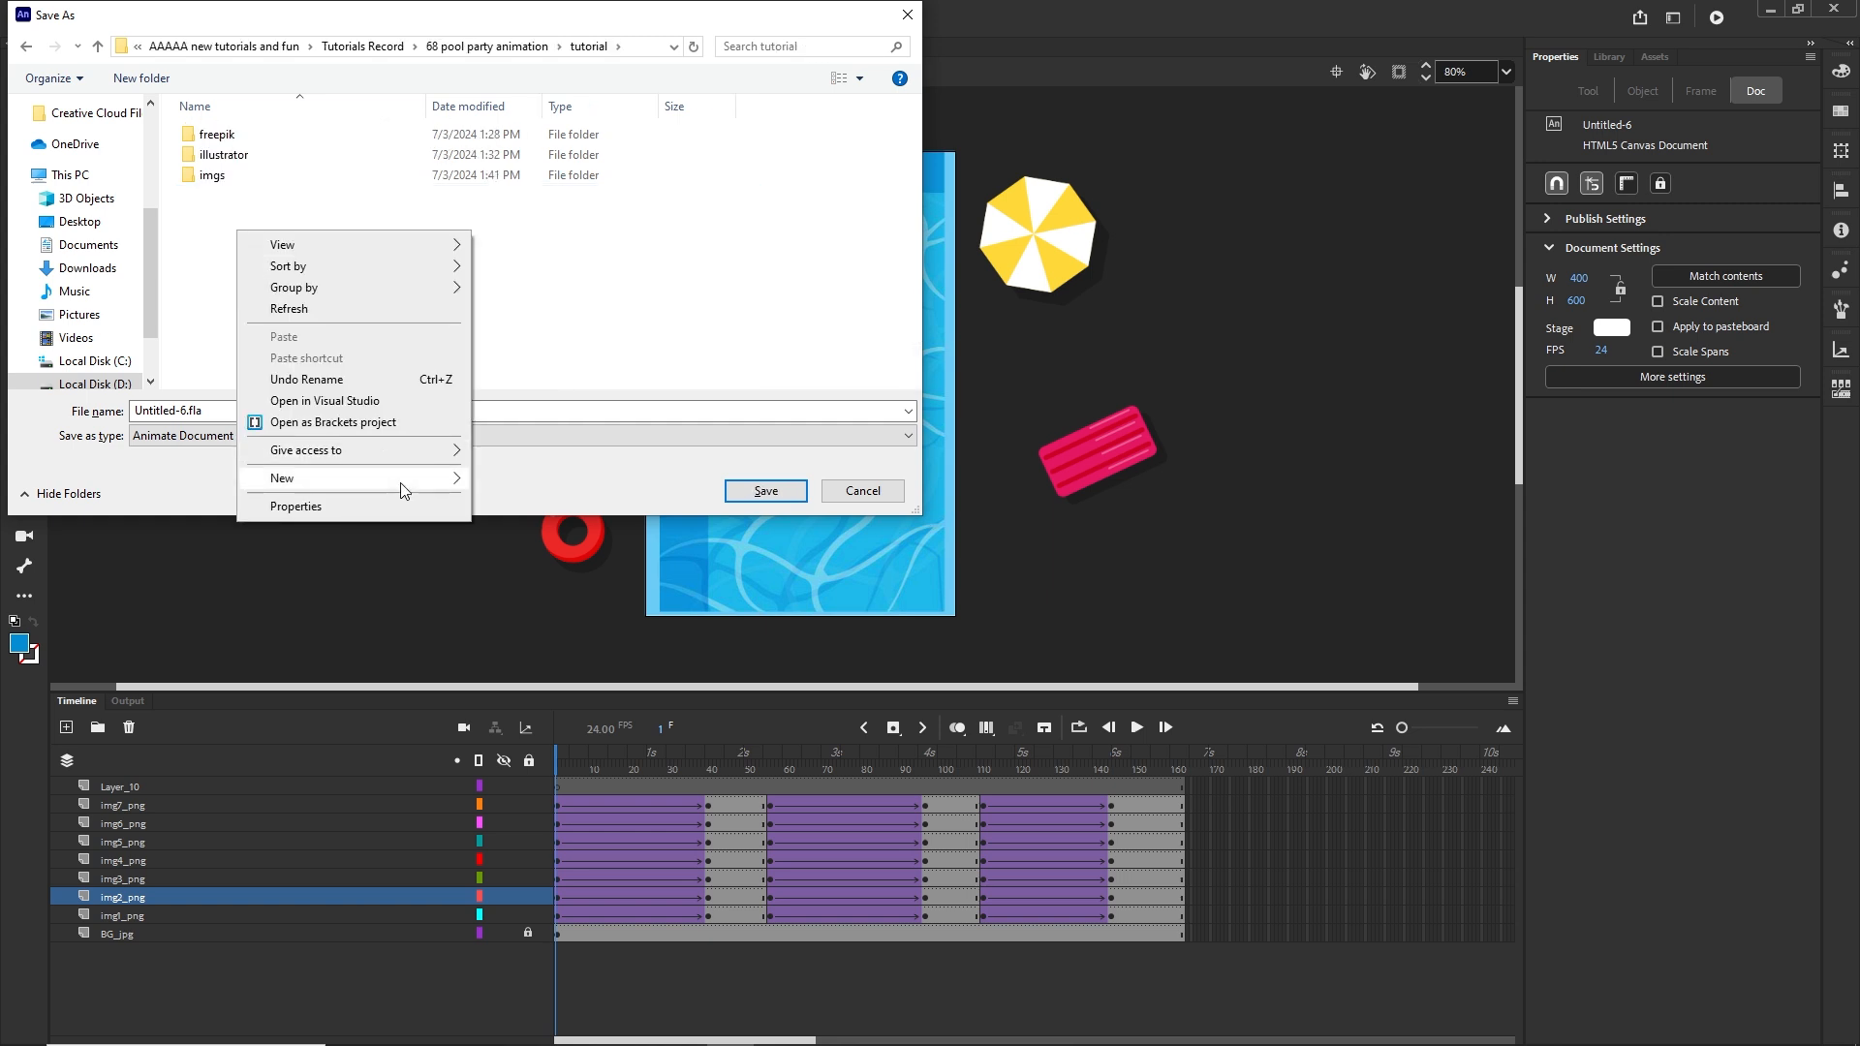
{"action": "left_click", "coordinate": [510, 478]}
{"action": "type", "text": "a"}
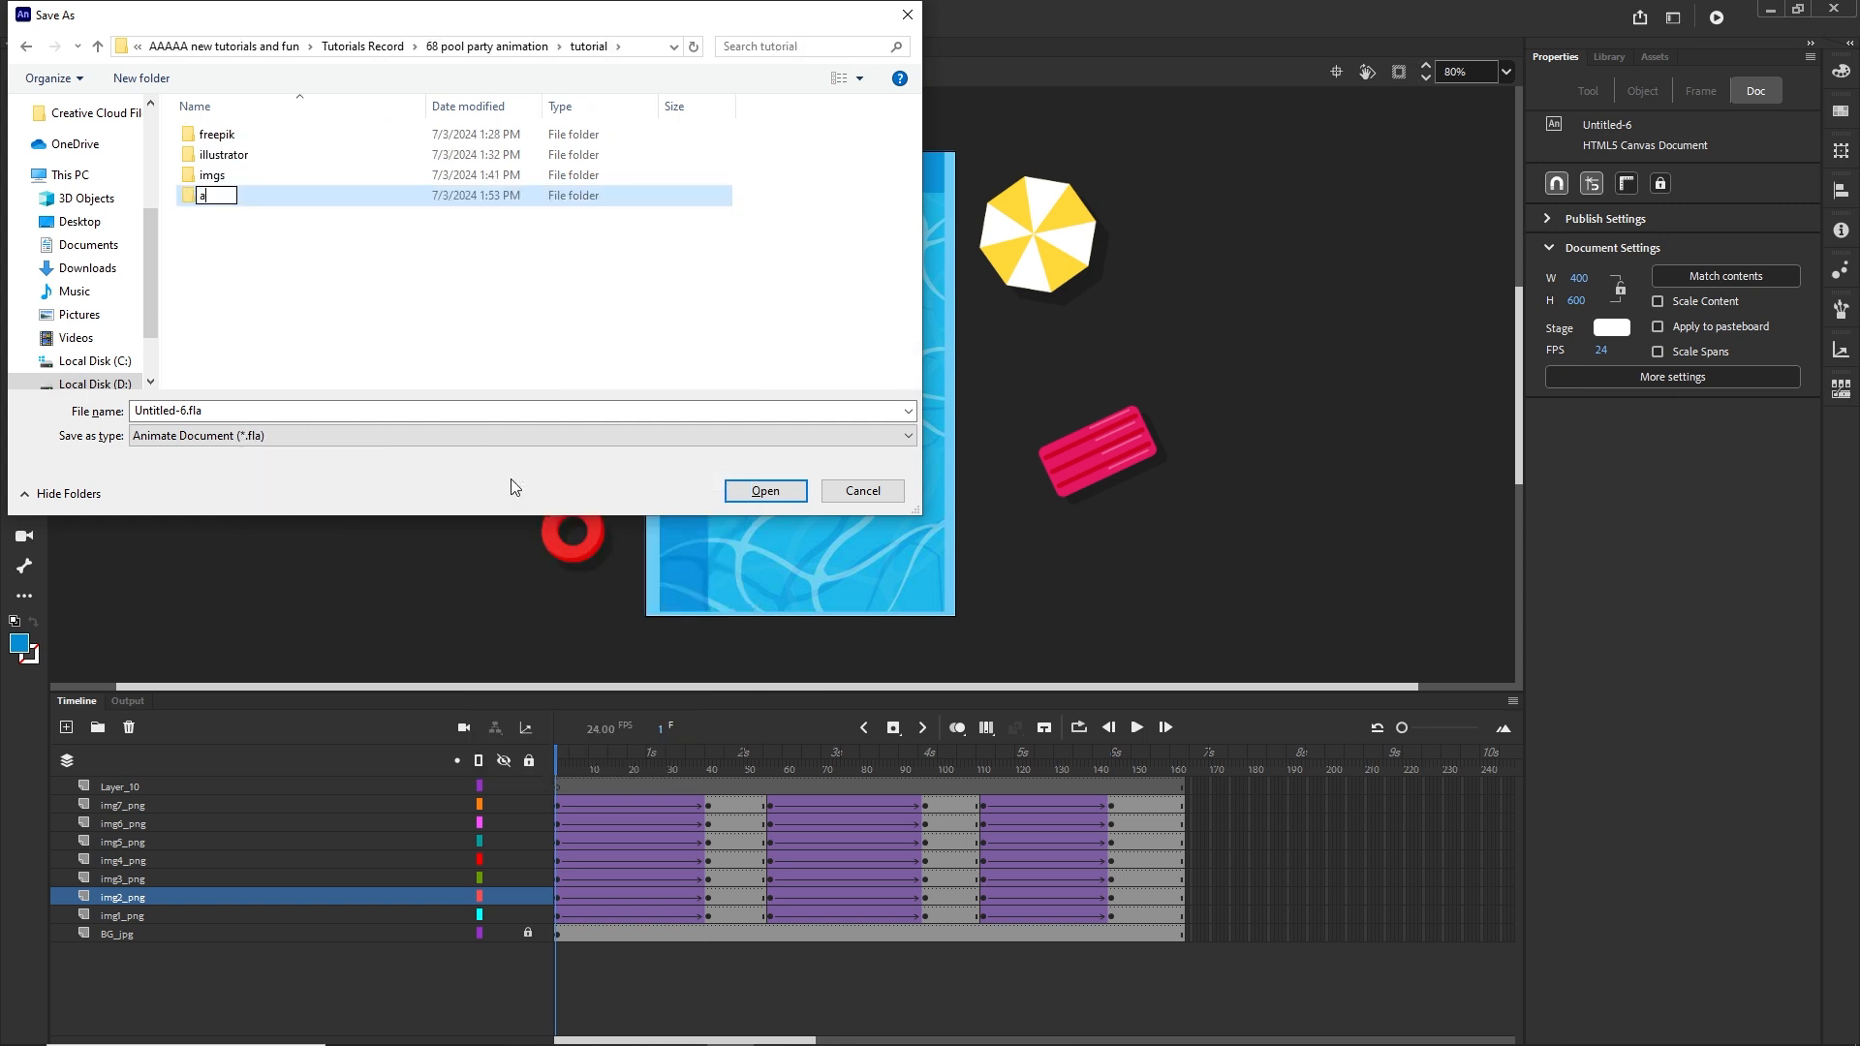
{"action": "type", "text": "nimate"}
{"action": "key", "text": "Return"}
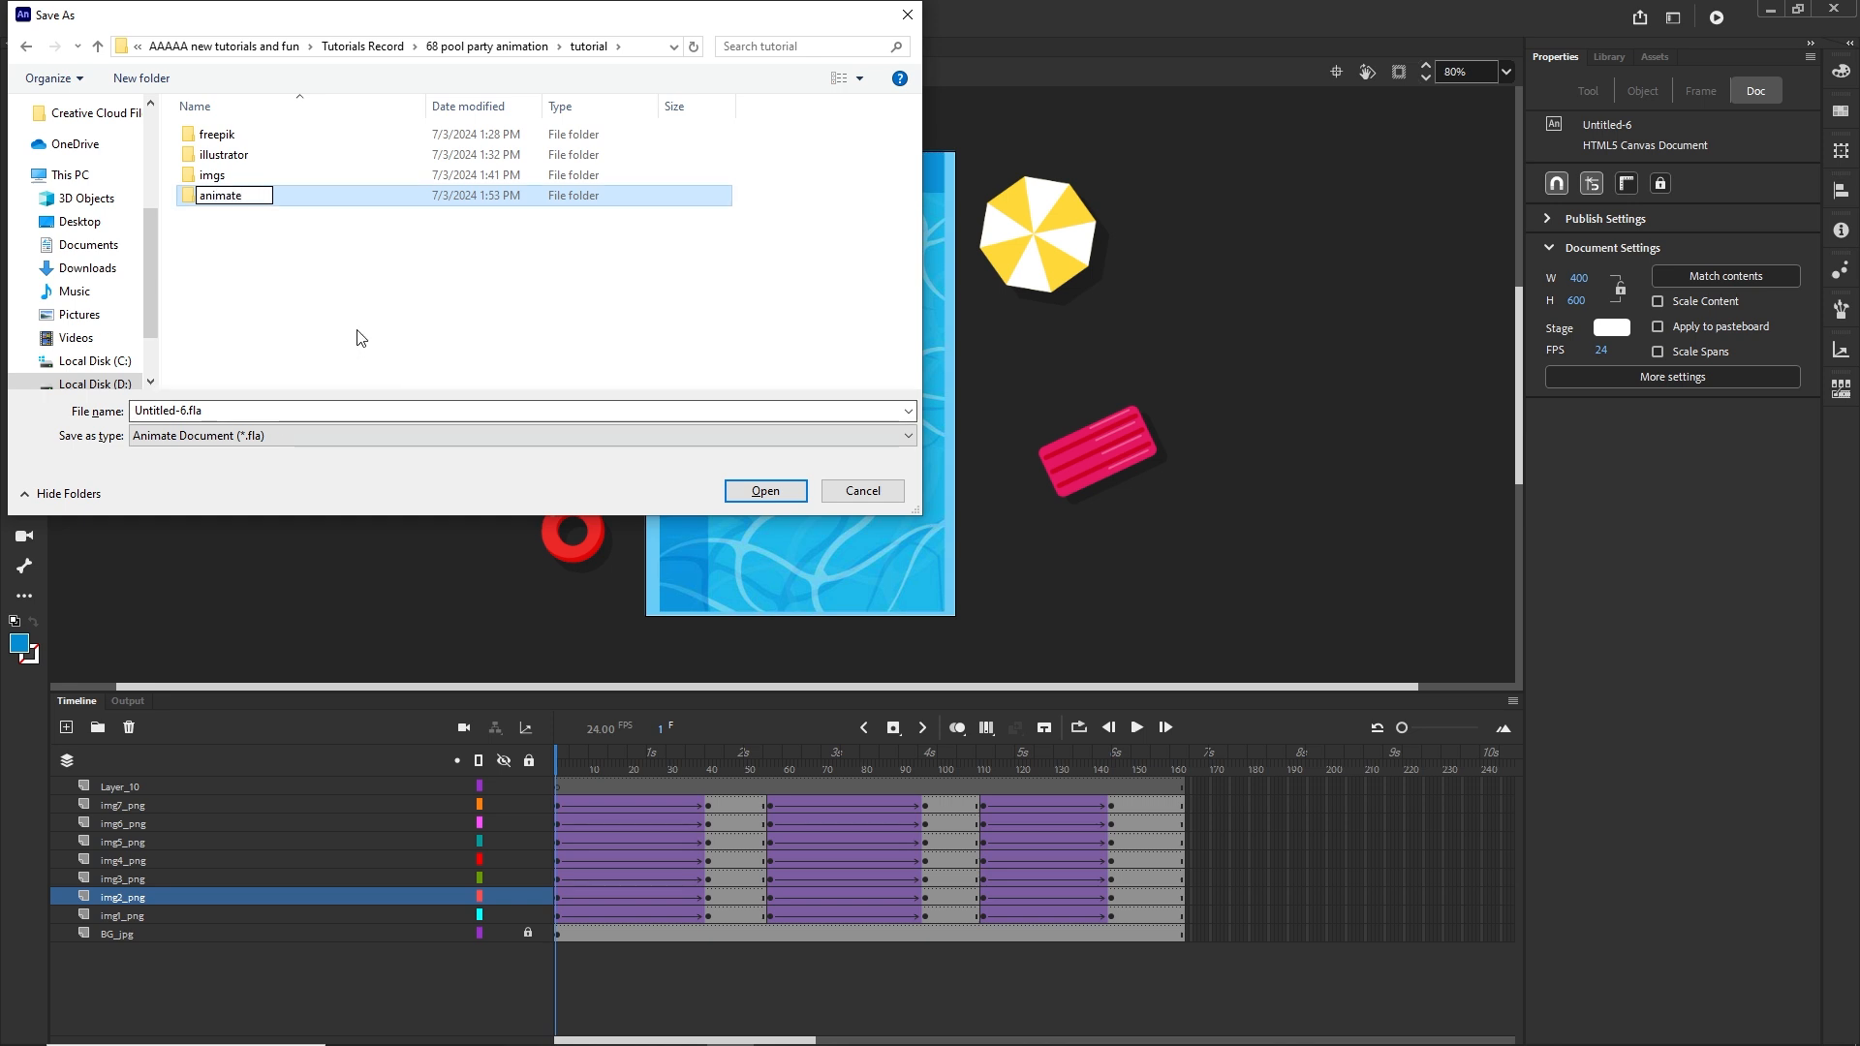
Save the document as pool in the animate folder
{"action": "double_click", "coordinate": [233, 144]}
{"action": "left_click", "coordinate": [355, 411]}
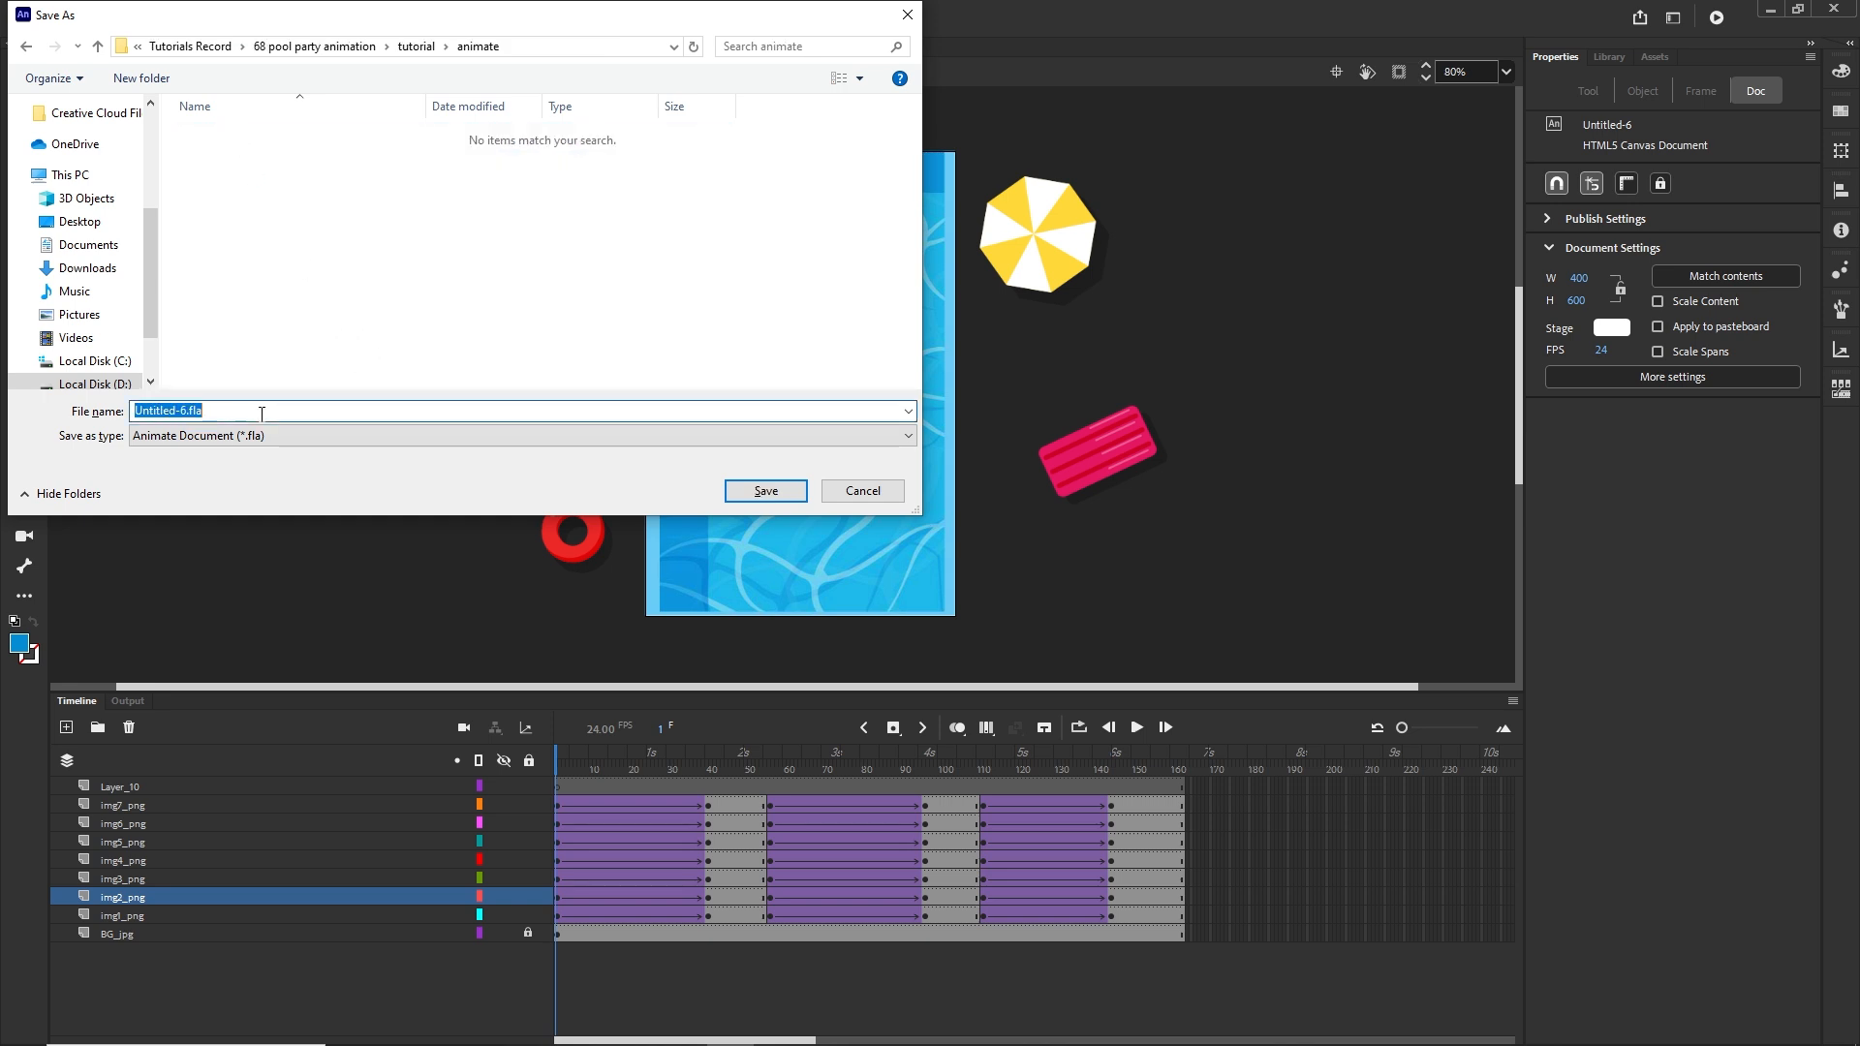
{"action": "type", "text": "pool"}
{"action": "left_click", "coordinate": [765, 490]}
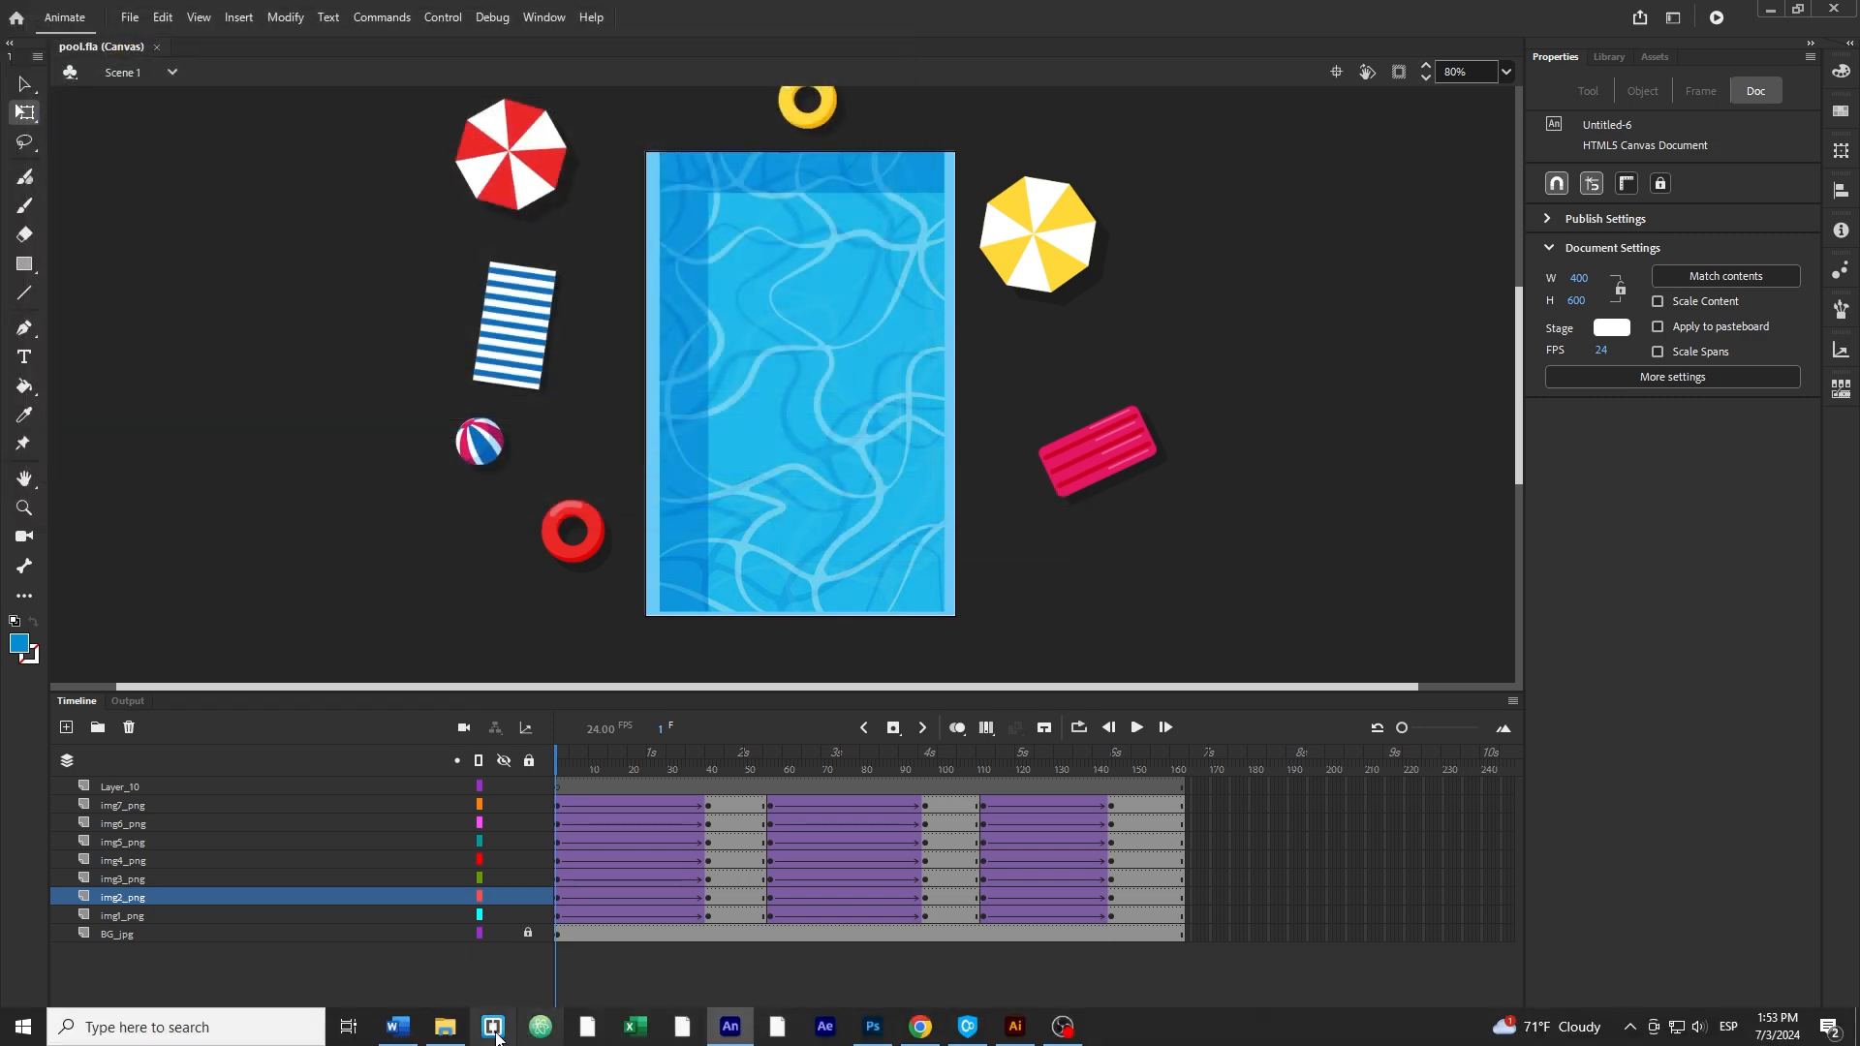
Check the saved files in the tutorial project's animate folder in File Explorer, and return to Animate
{"action": "left_click", "coordinate": [494, 1027]}
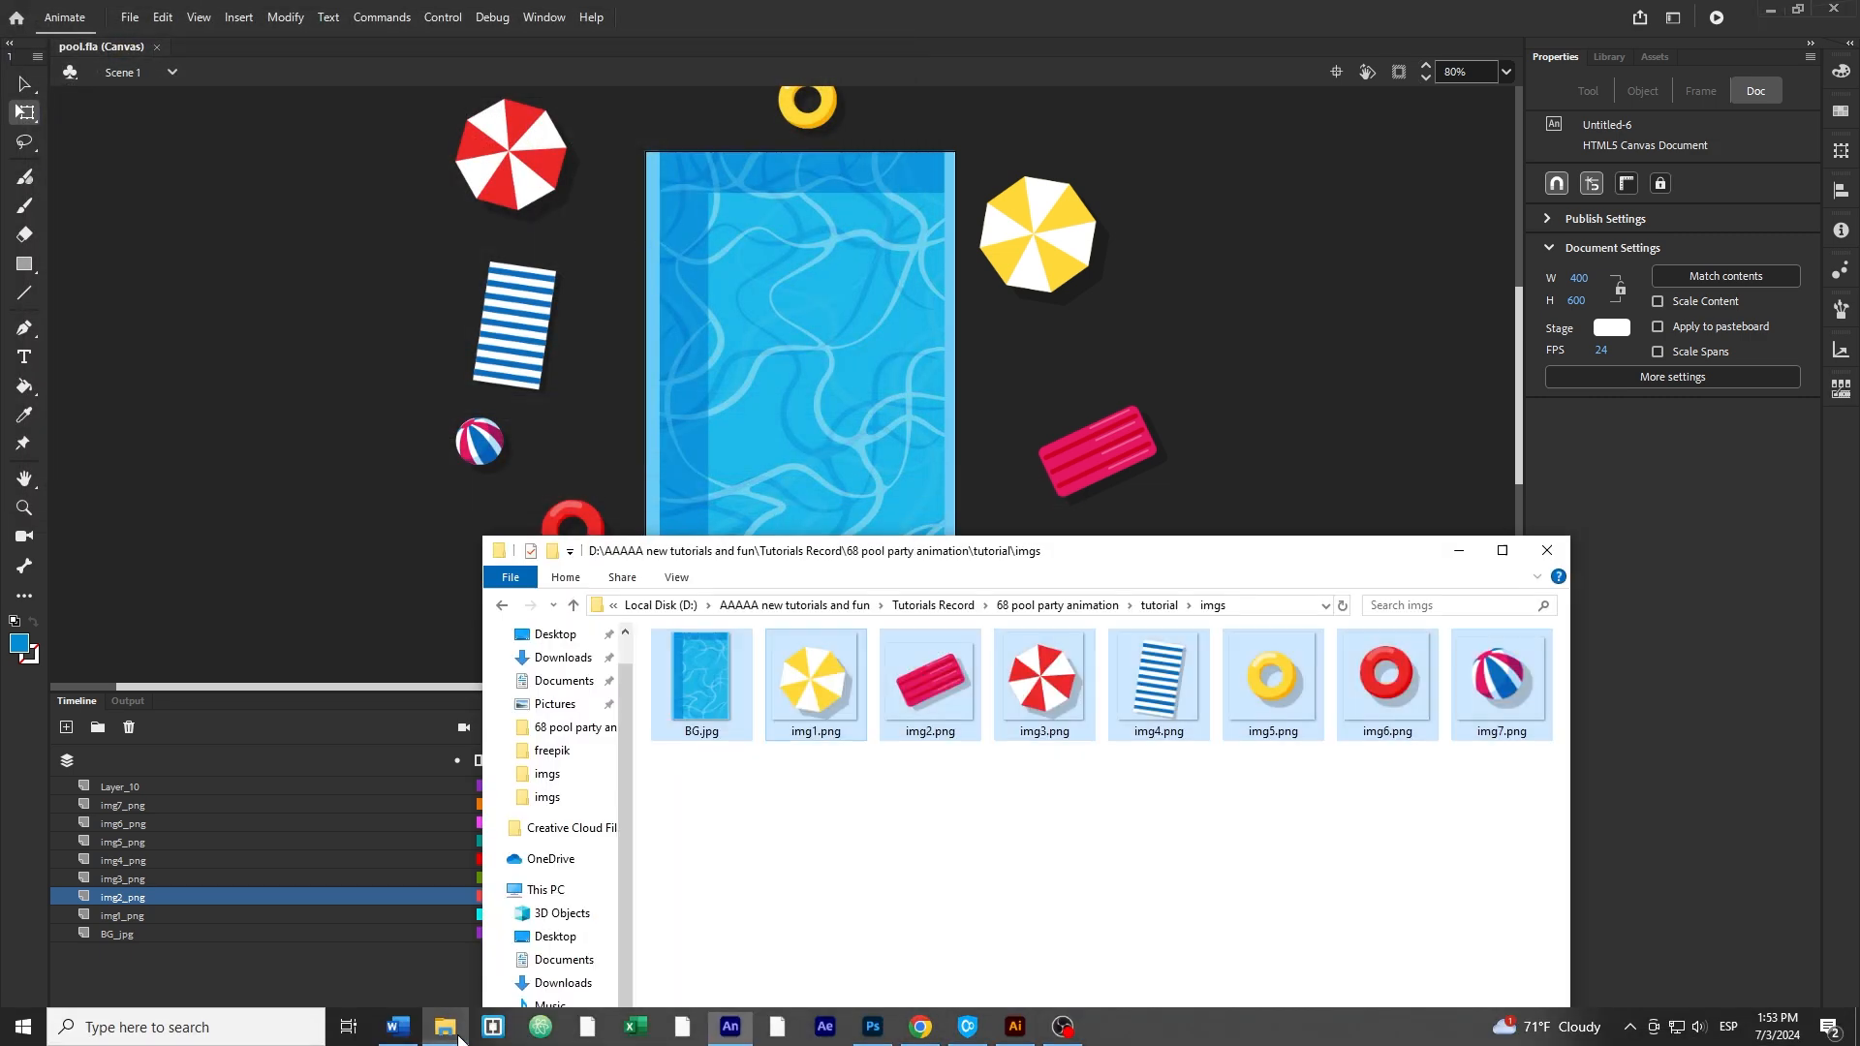
{"action": "left_click", "coordinate": [1160, 606]}
{"action": "double_click", "coordinate": [722, 666]}
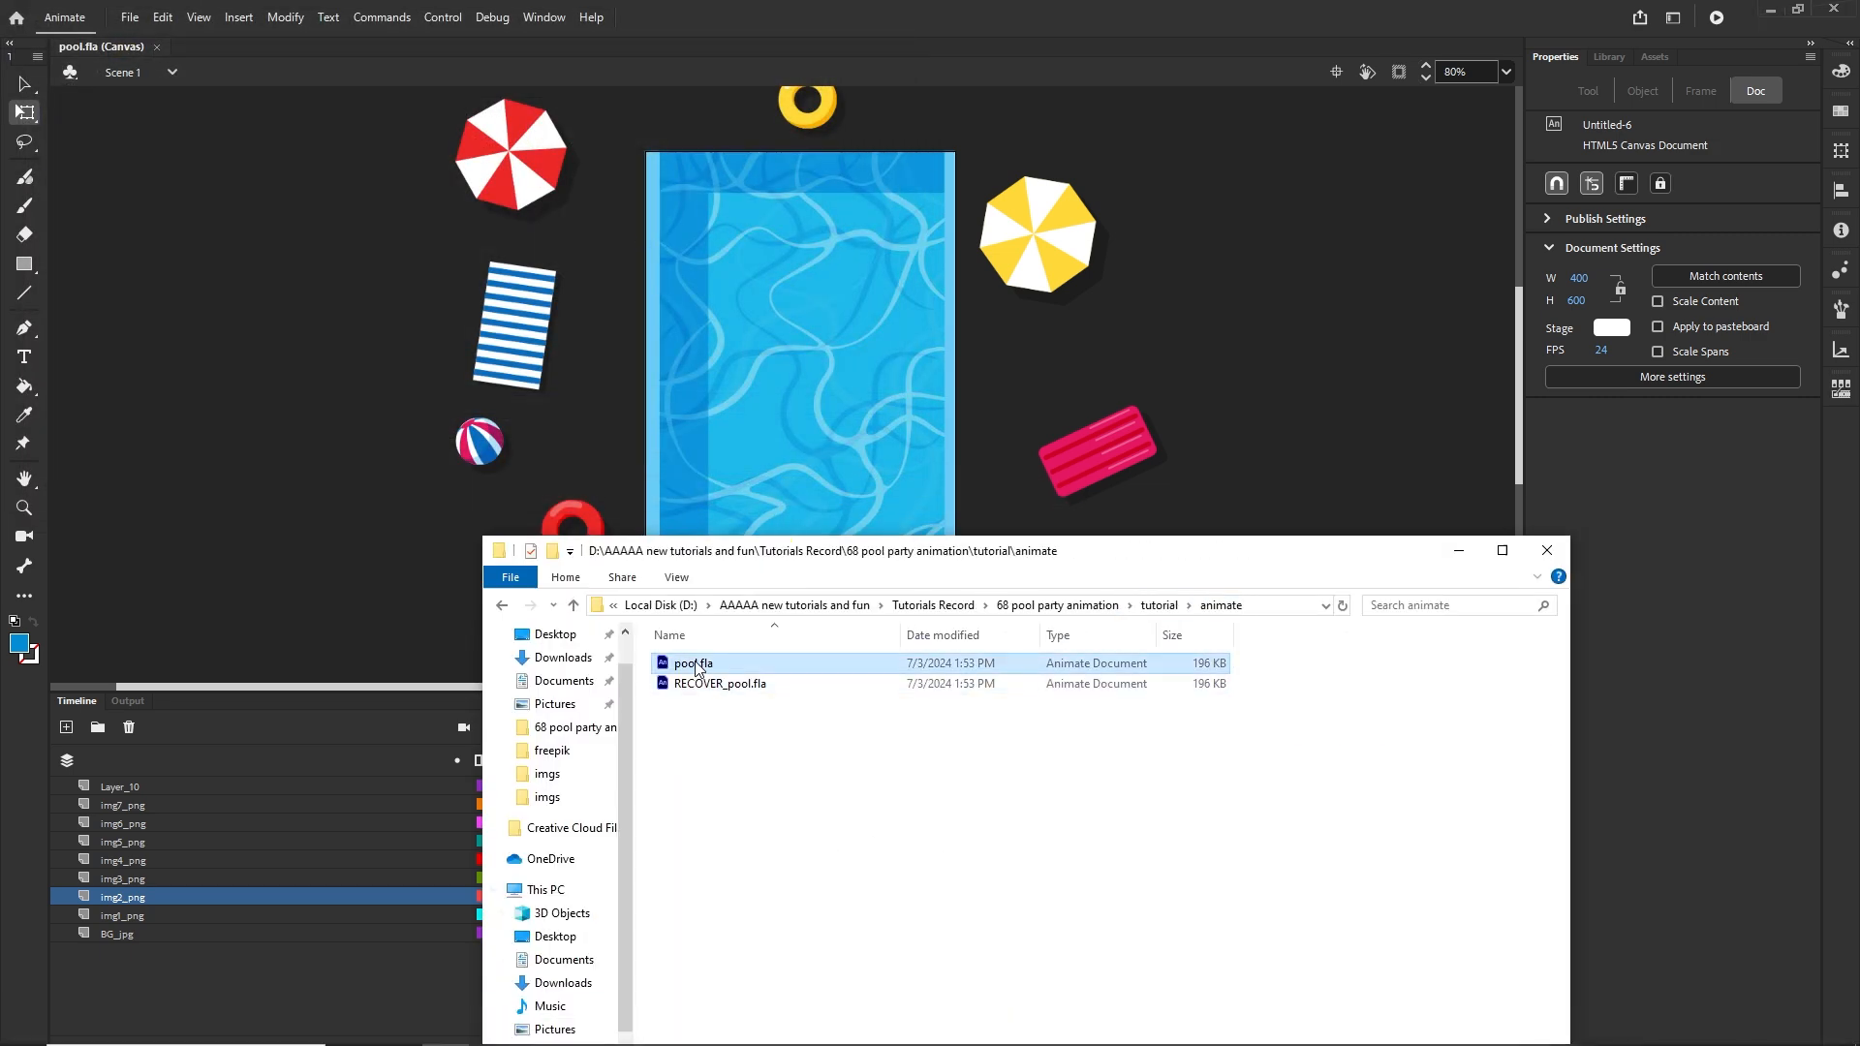
{"action": "left_click", "coordinate": [722, 684]}
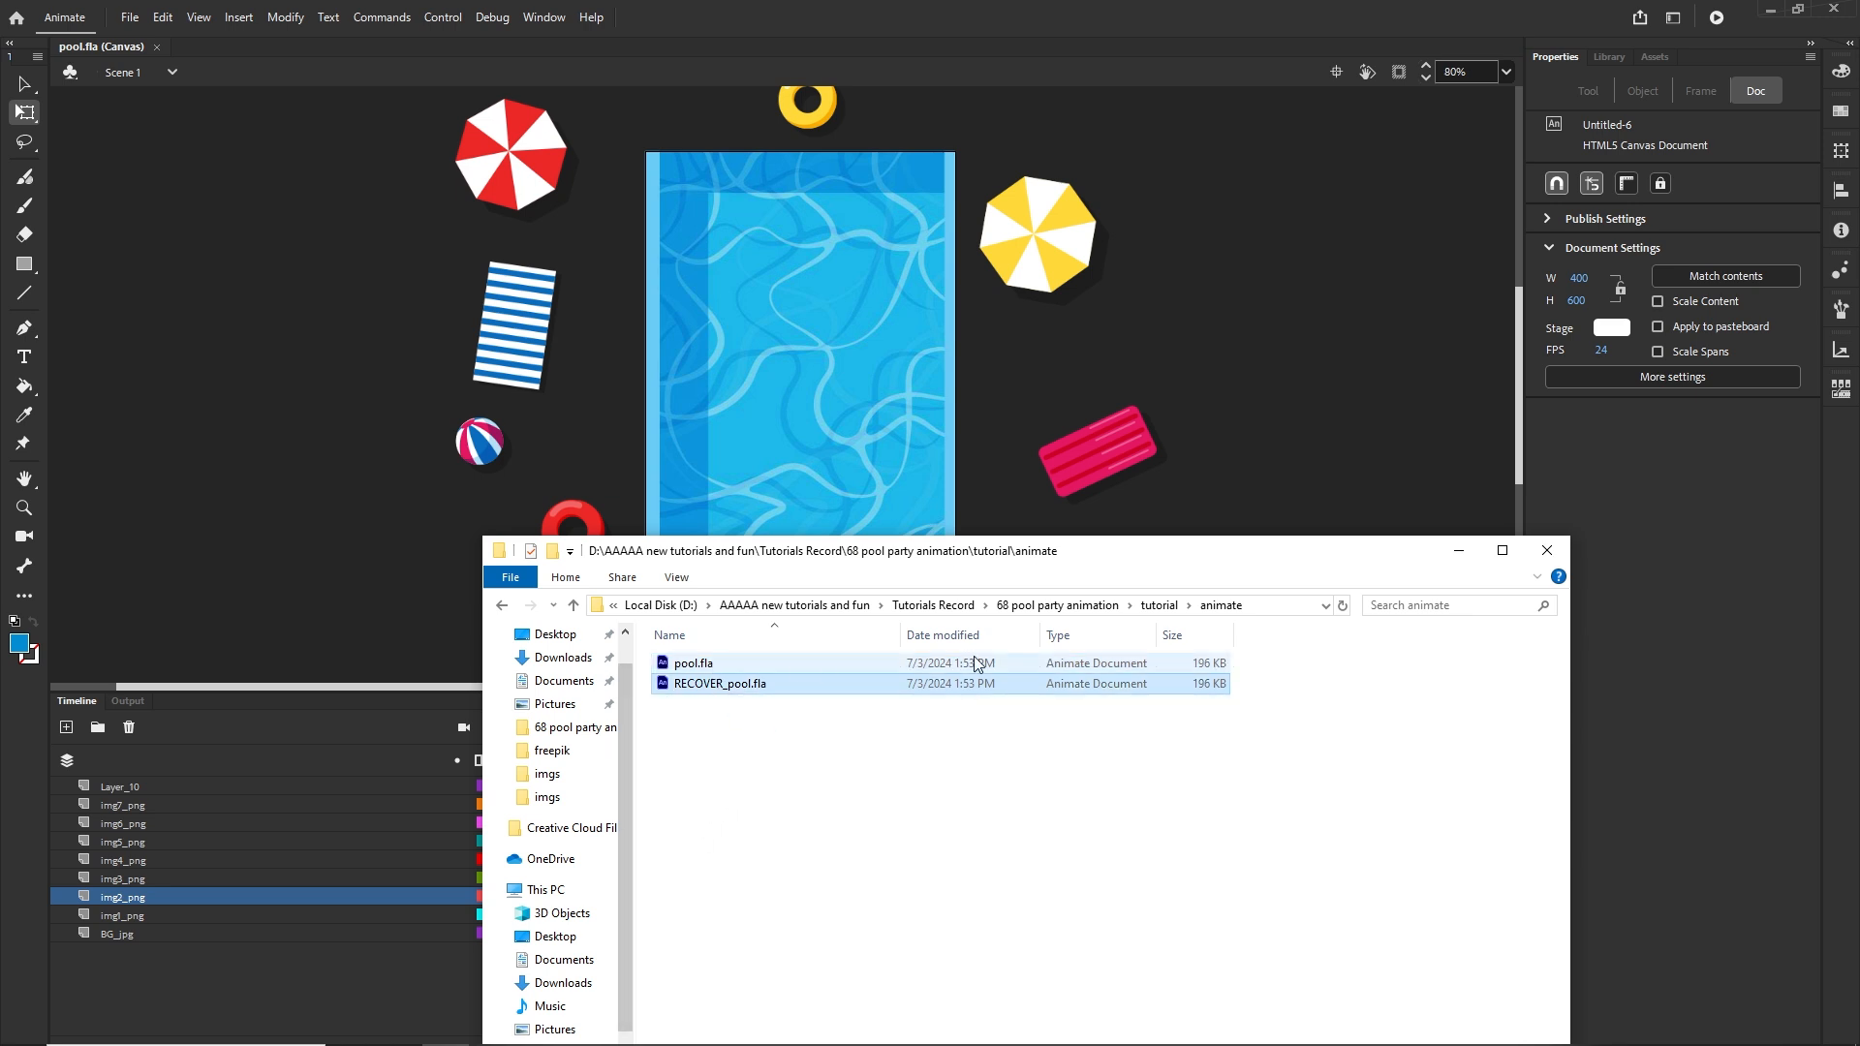
{"action": "left_click", "coordinate": [1300, 502]}
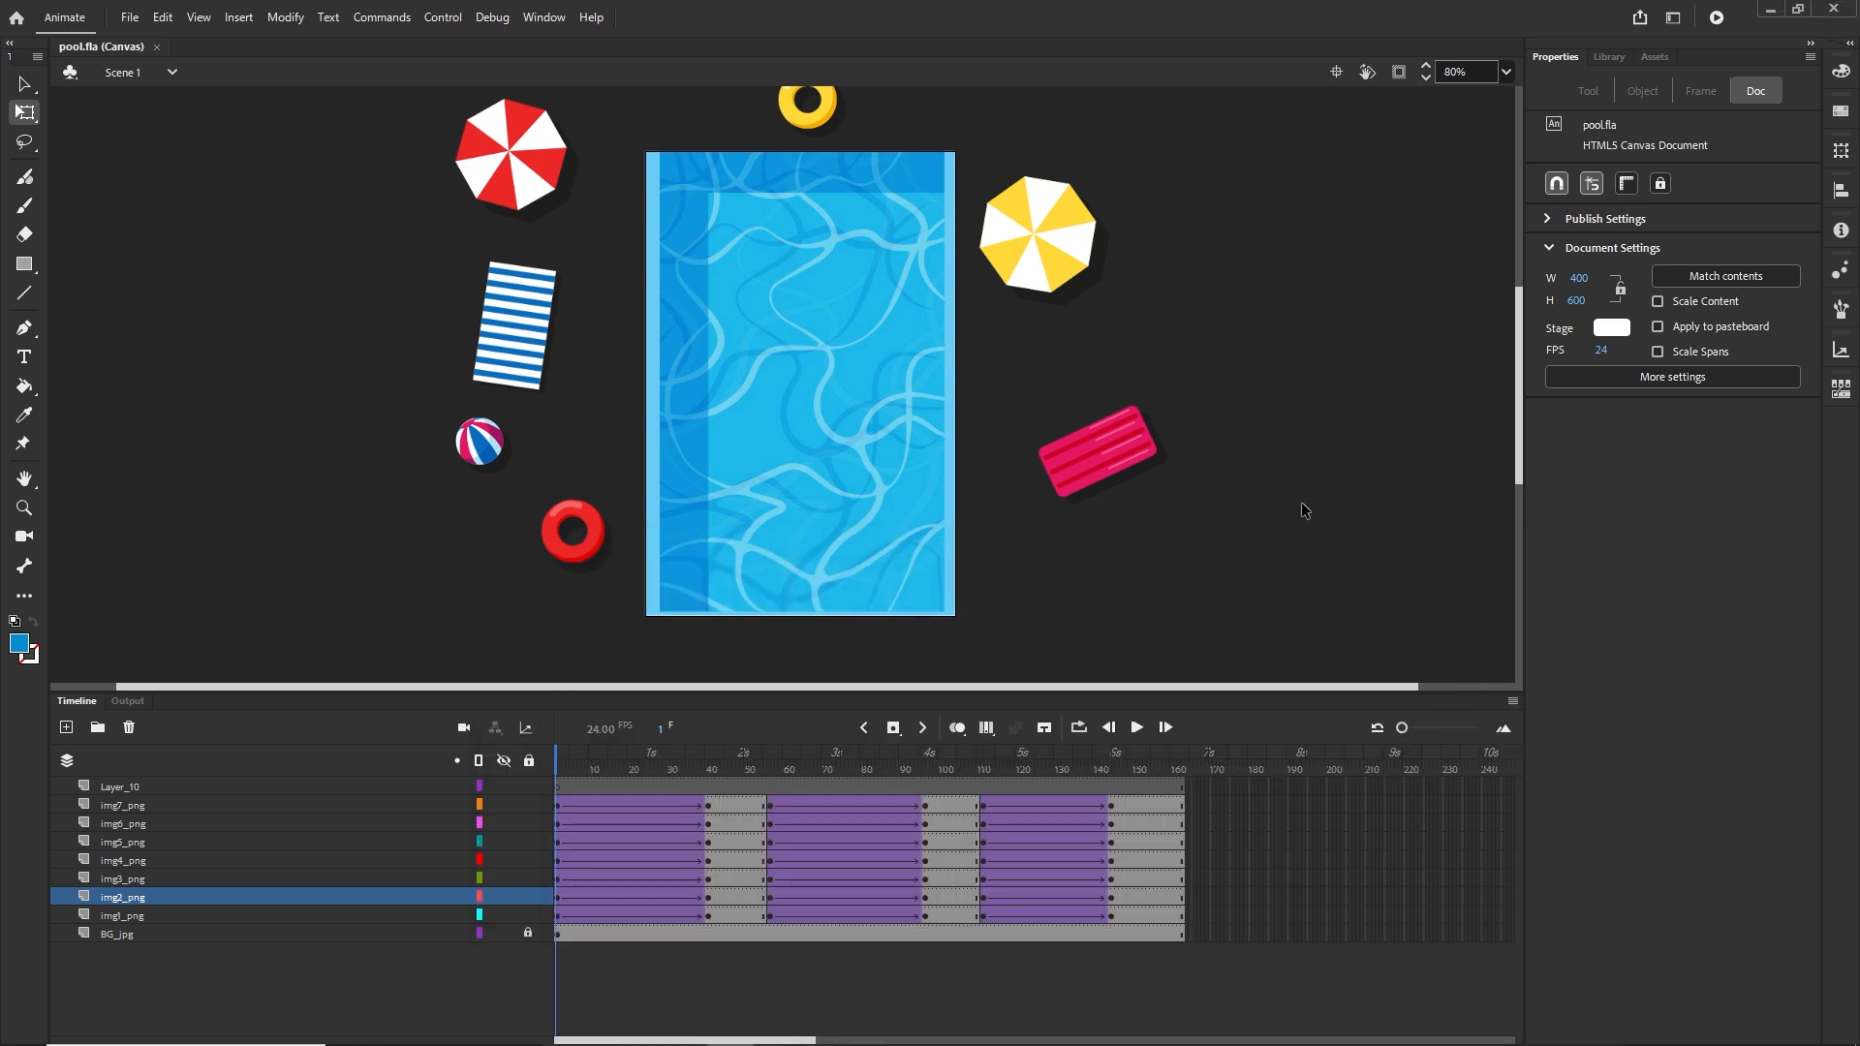
Test the saved animation in the browser and view the published files in the animate folder in File Explorer
{"action": "key", "text": "ctrl+Return"}
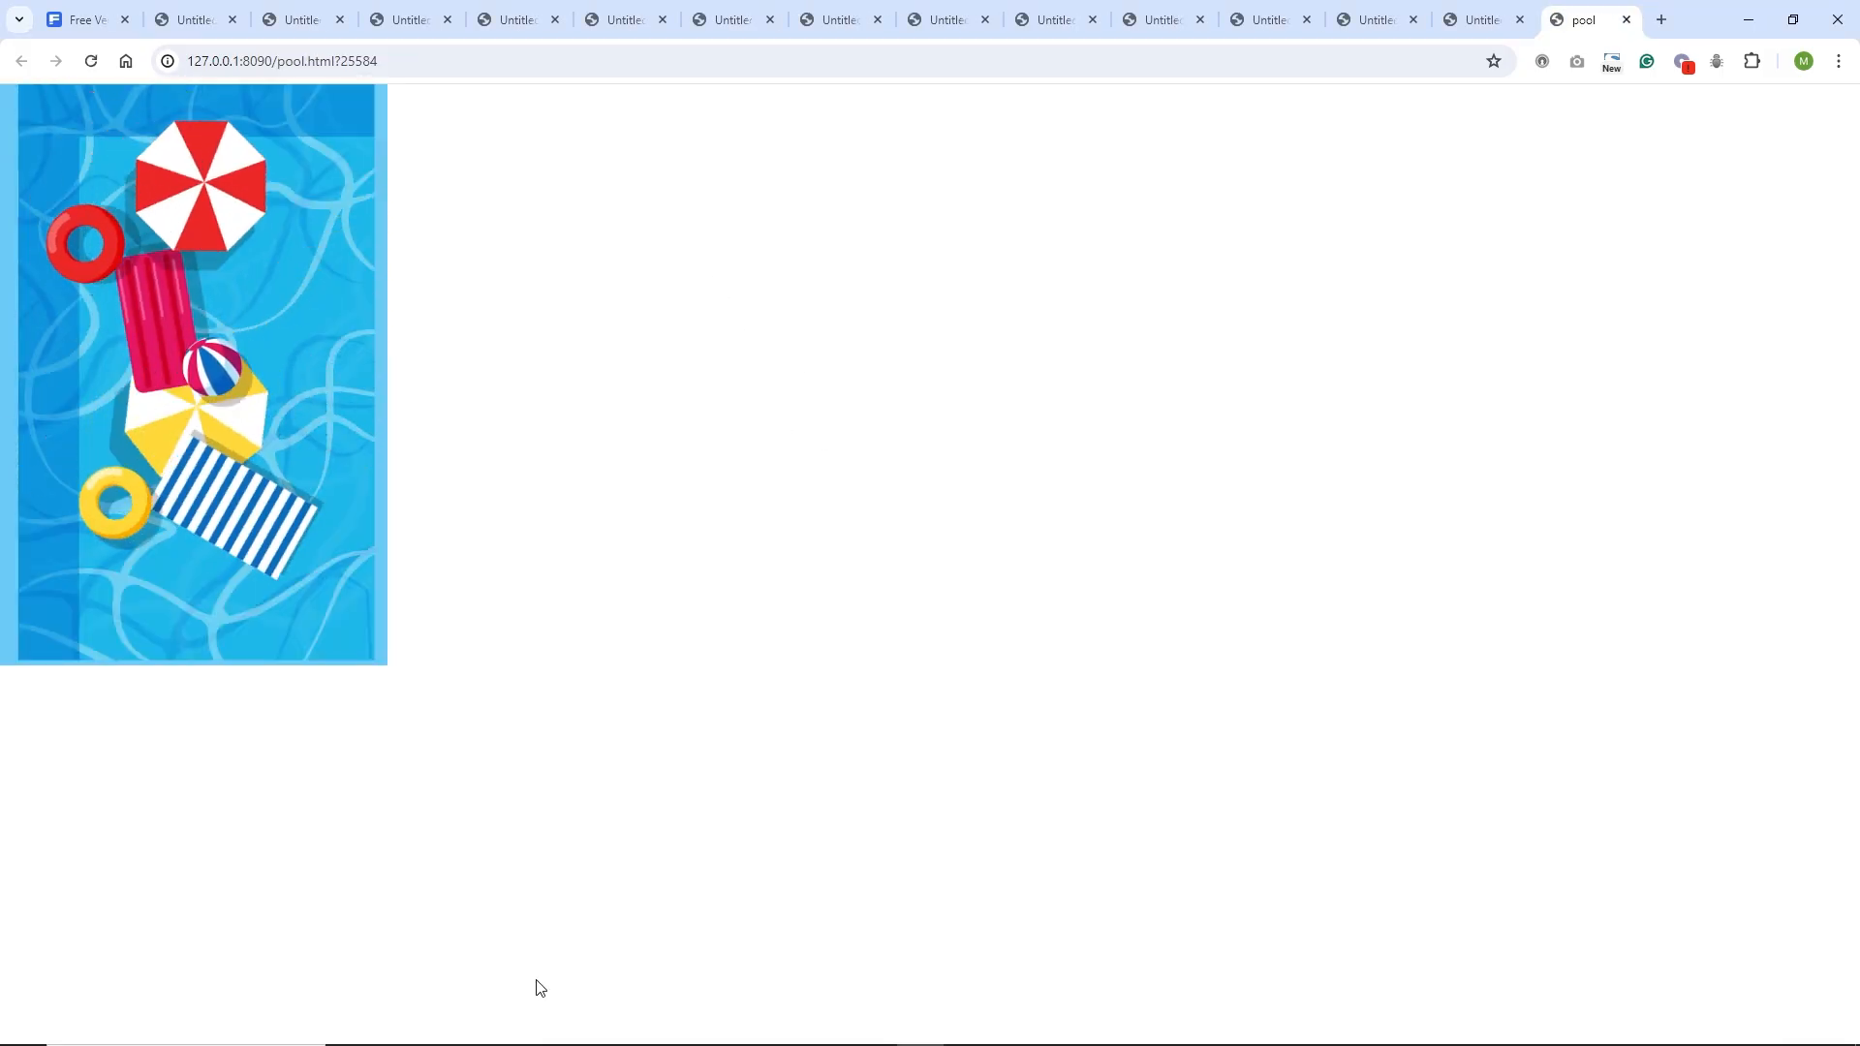
{"action": "left_click", "coordinate": [445, 1027]}
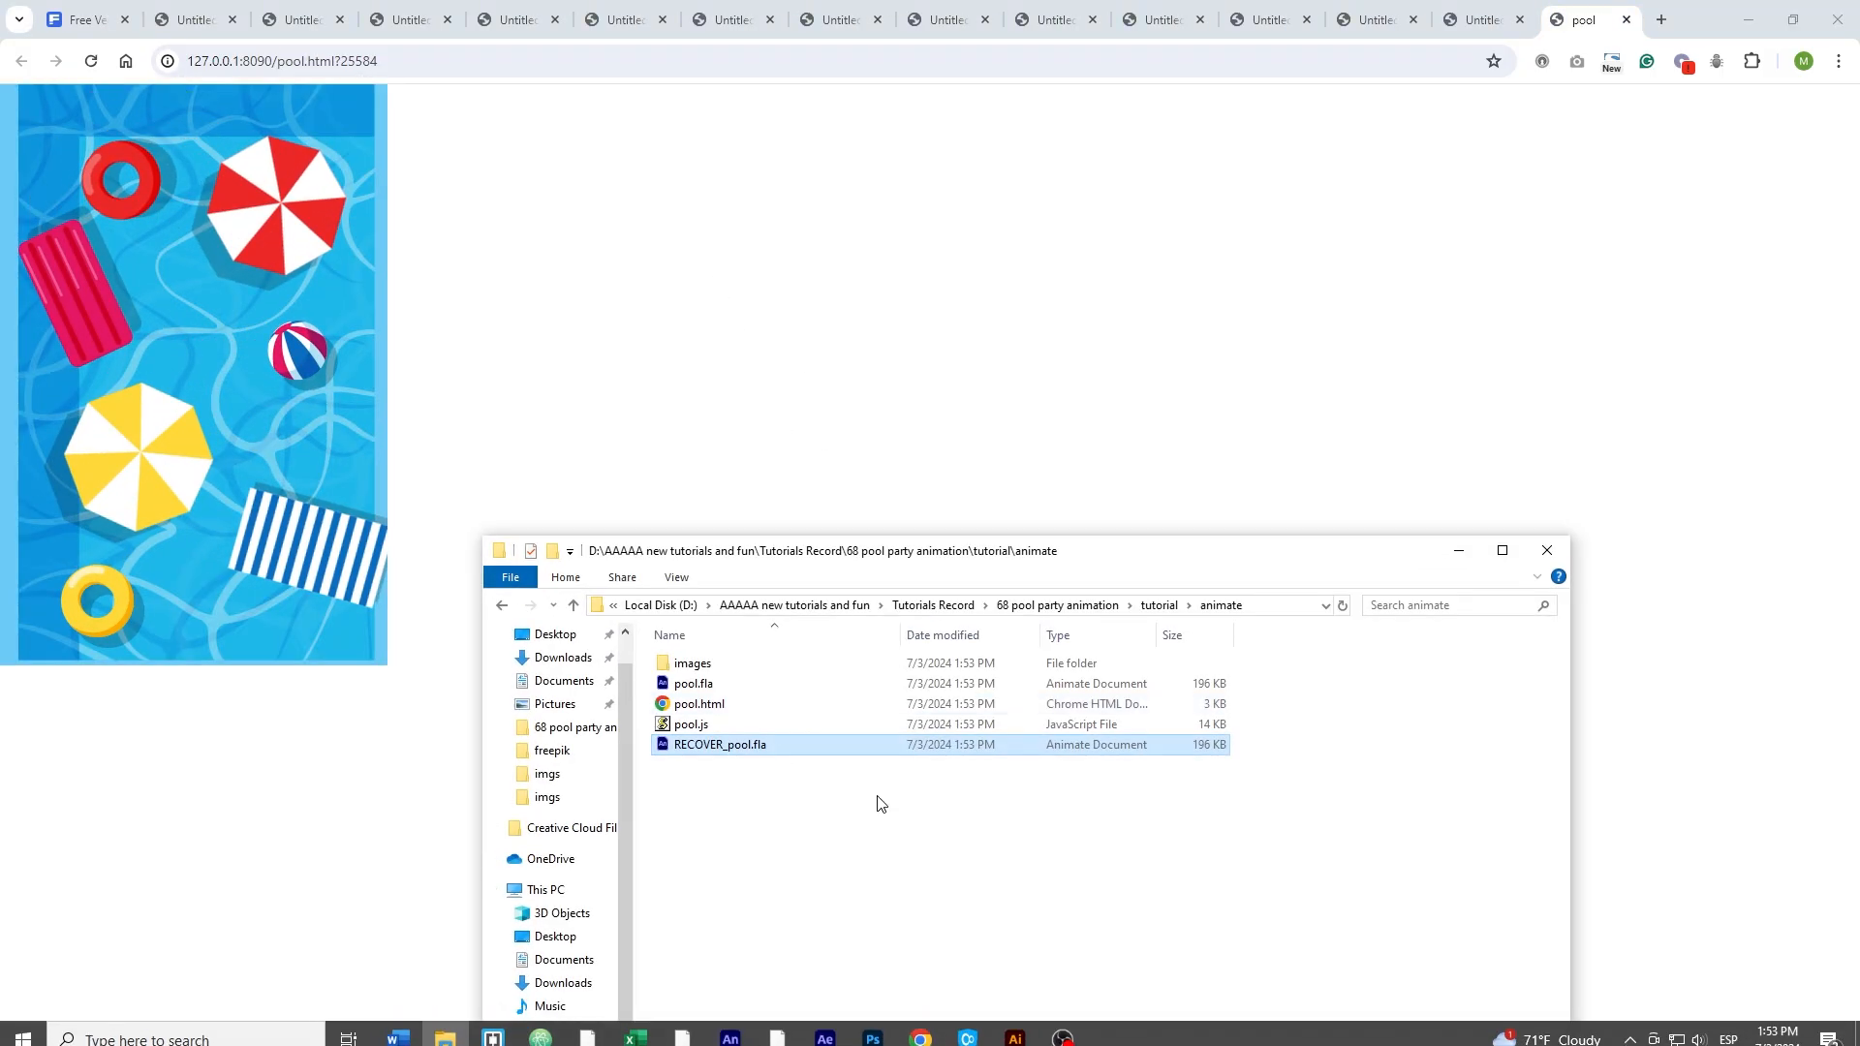
Delete pool.js, pool.html and the images folder from the tutorial's animate folder, and return to Animate
{"action": "left_click", "coordinate": [728, 731]}
{"action": "key", "text": "Delete"}
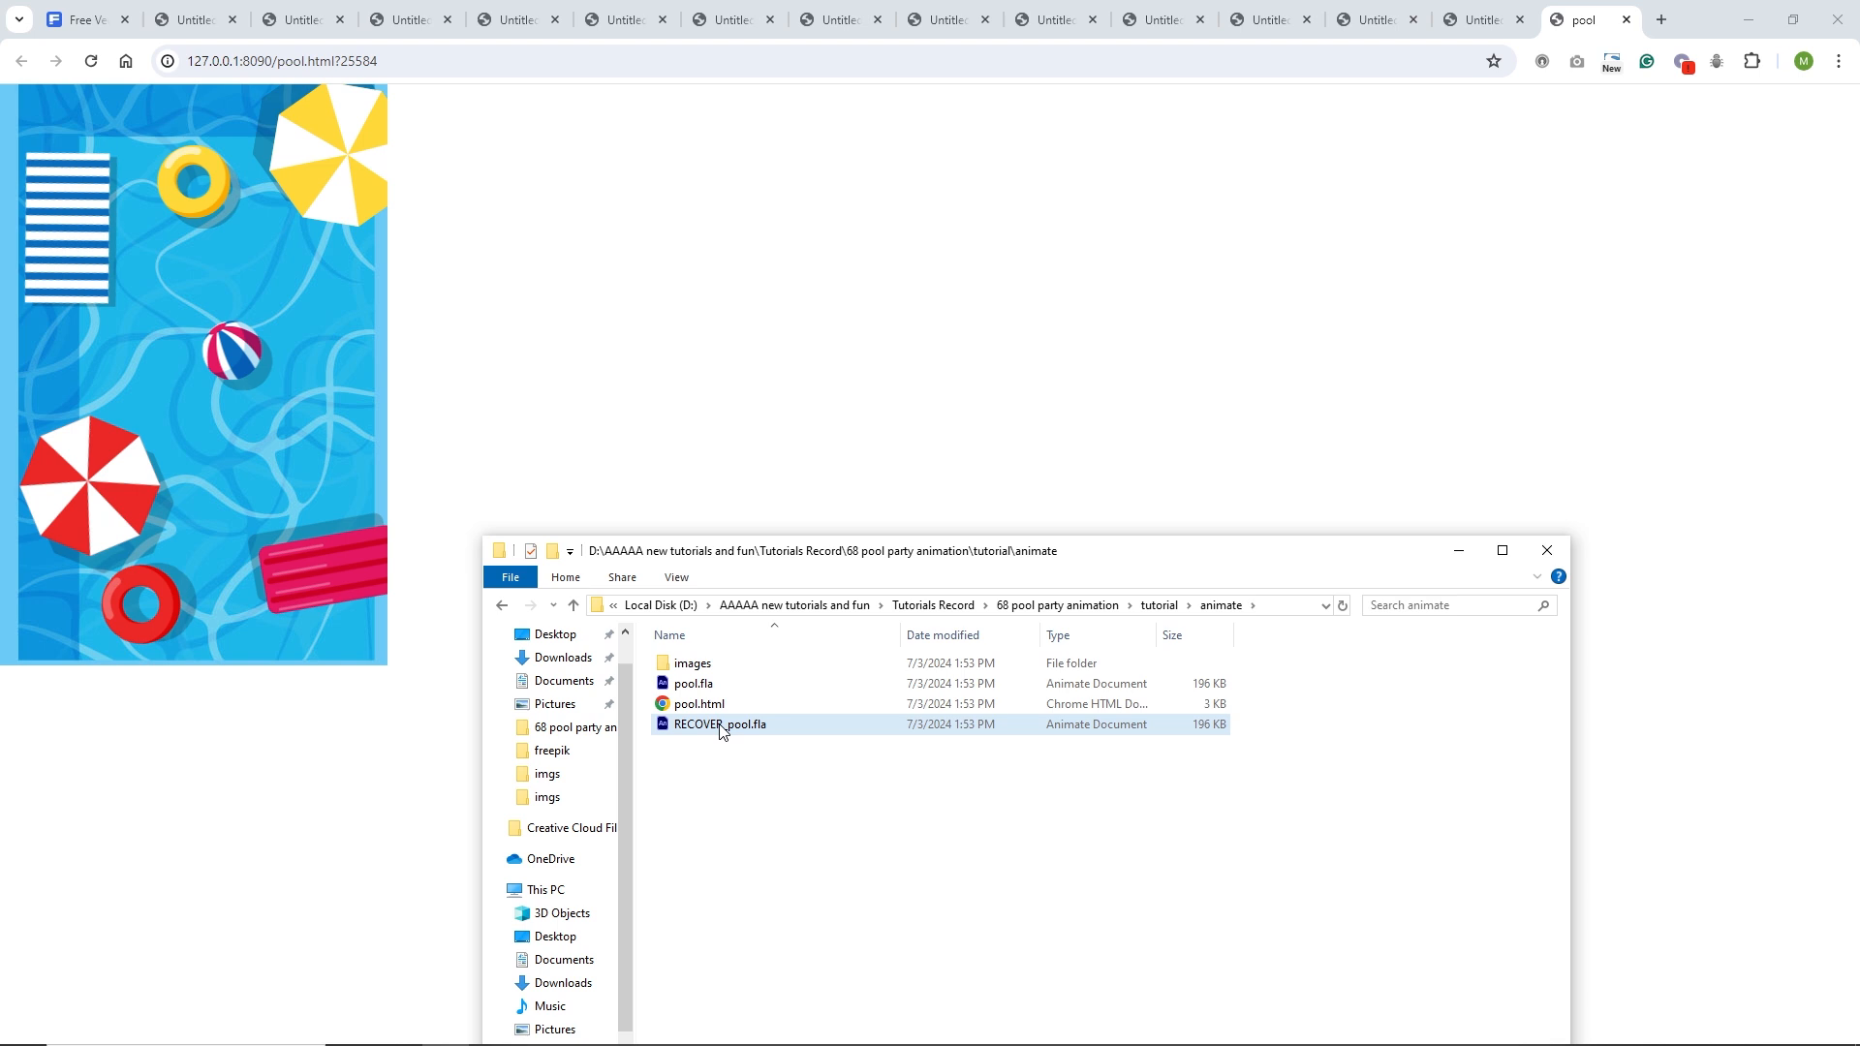
{"action": "left_click", "coordinate": [698, 714]}
{"action": "key", "text": "Delete"}
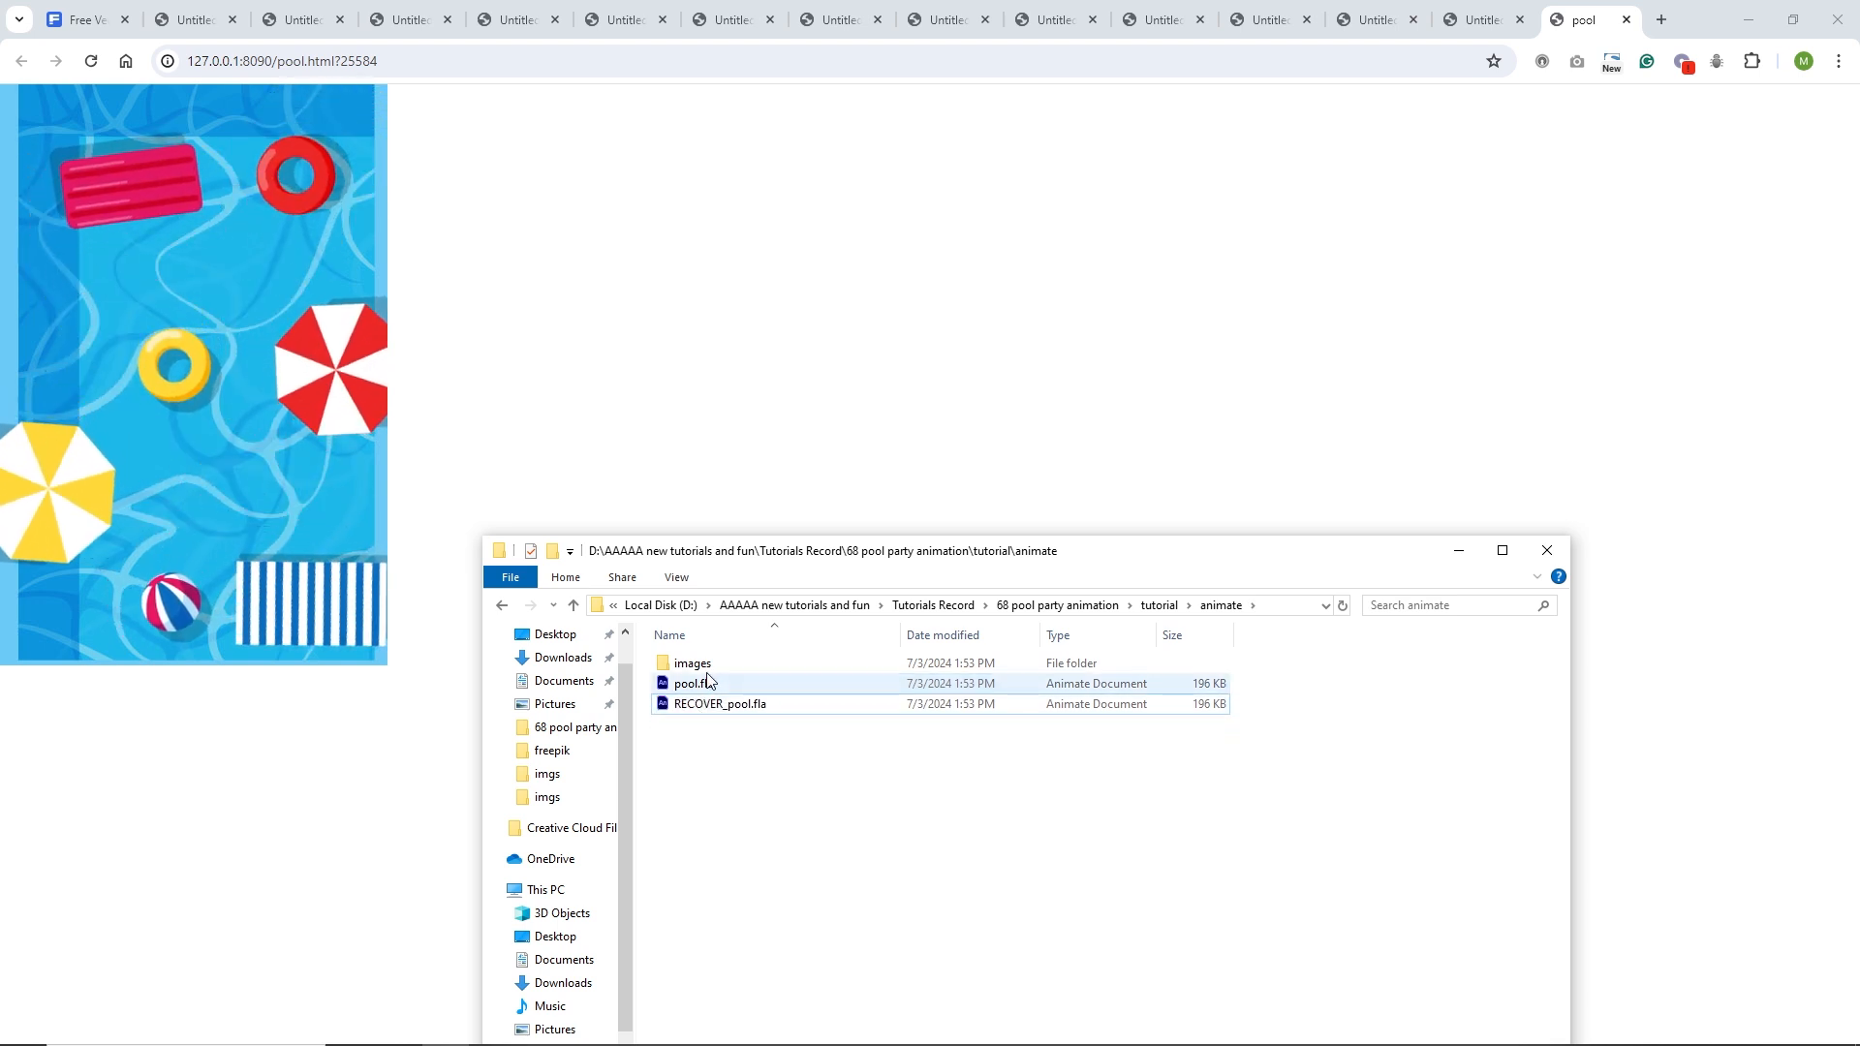
{"action": "left_click", "coordinate": [708, 668]}
{"action": "mouse_move", "coordinate": [747, 1004]}
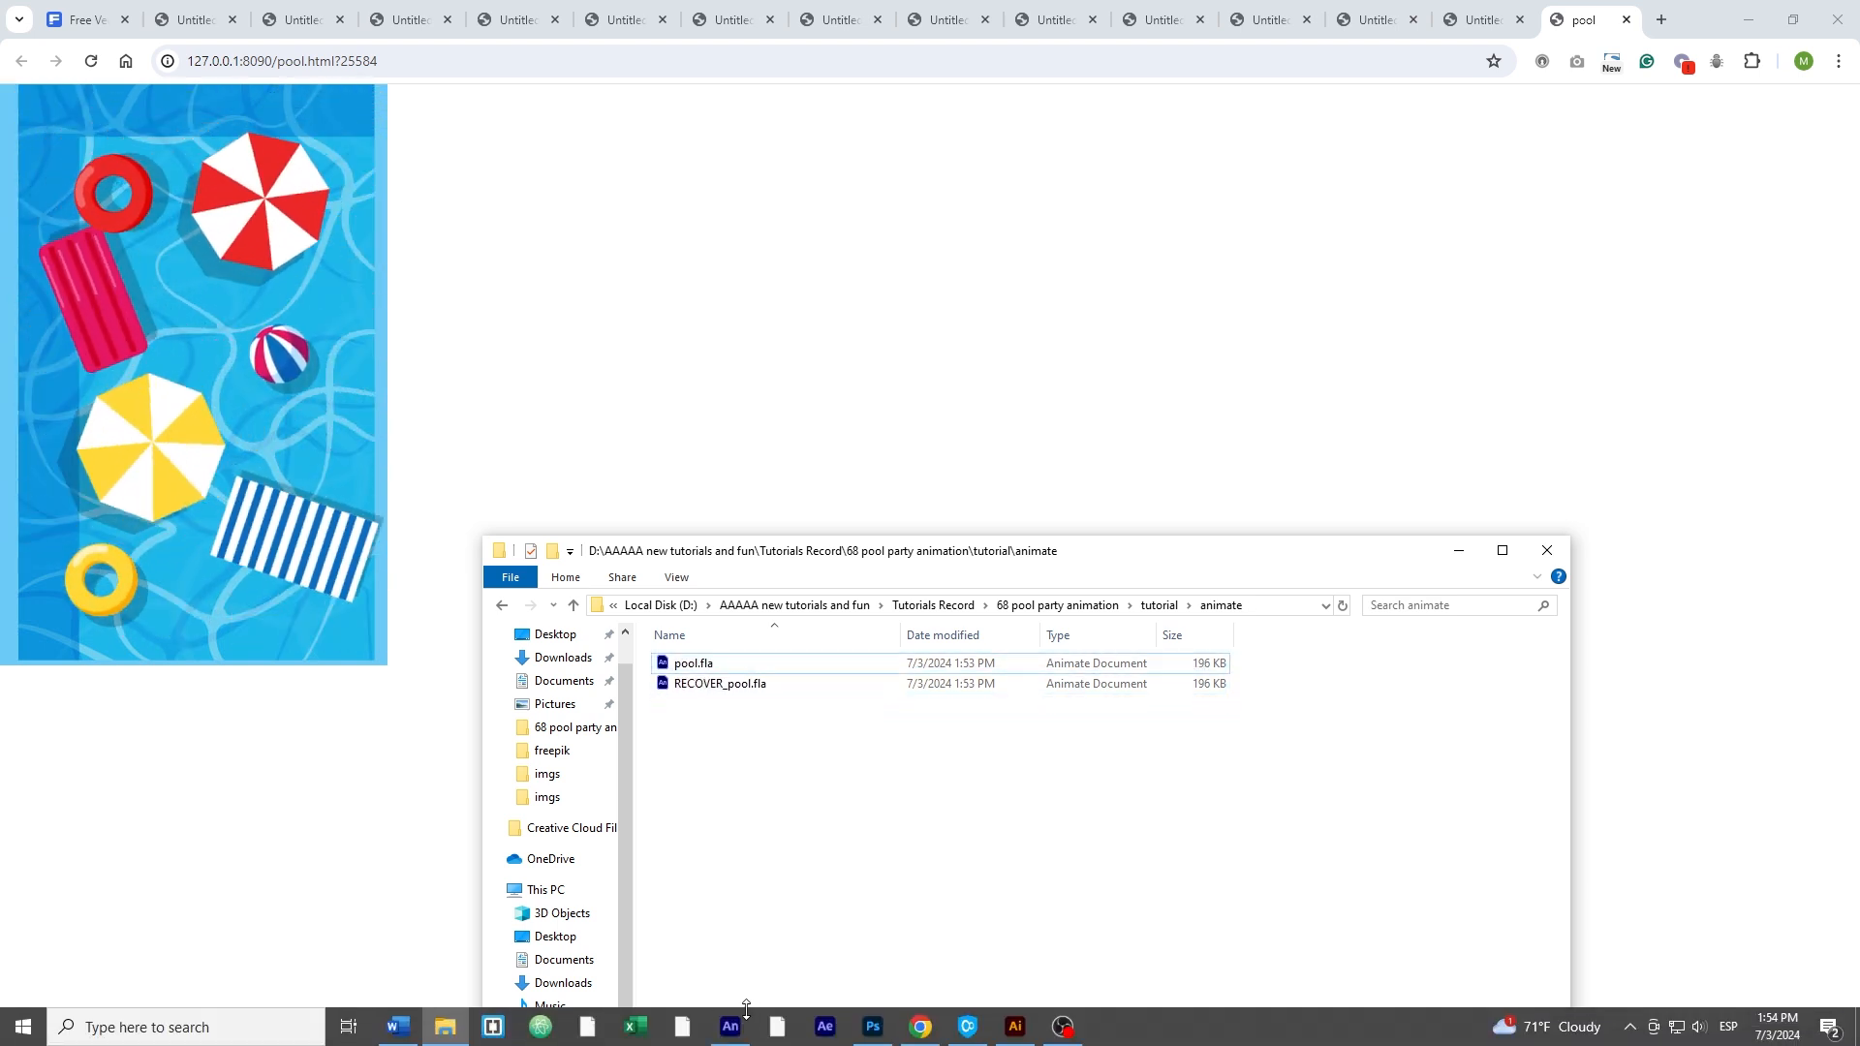
{"action": "left_click", "coordinate": [921, 1031]}
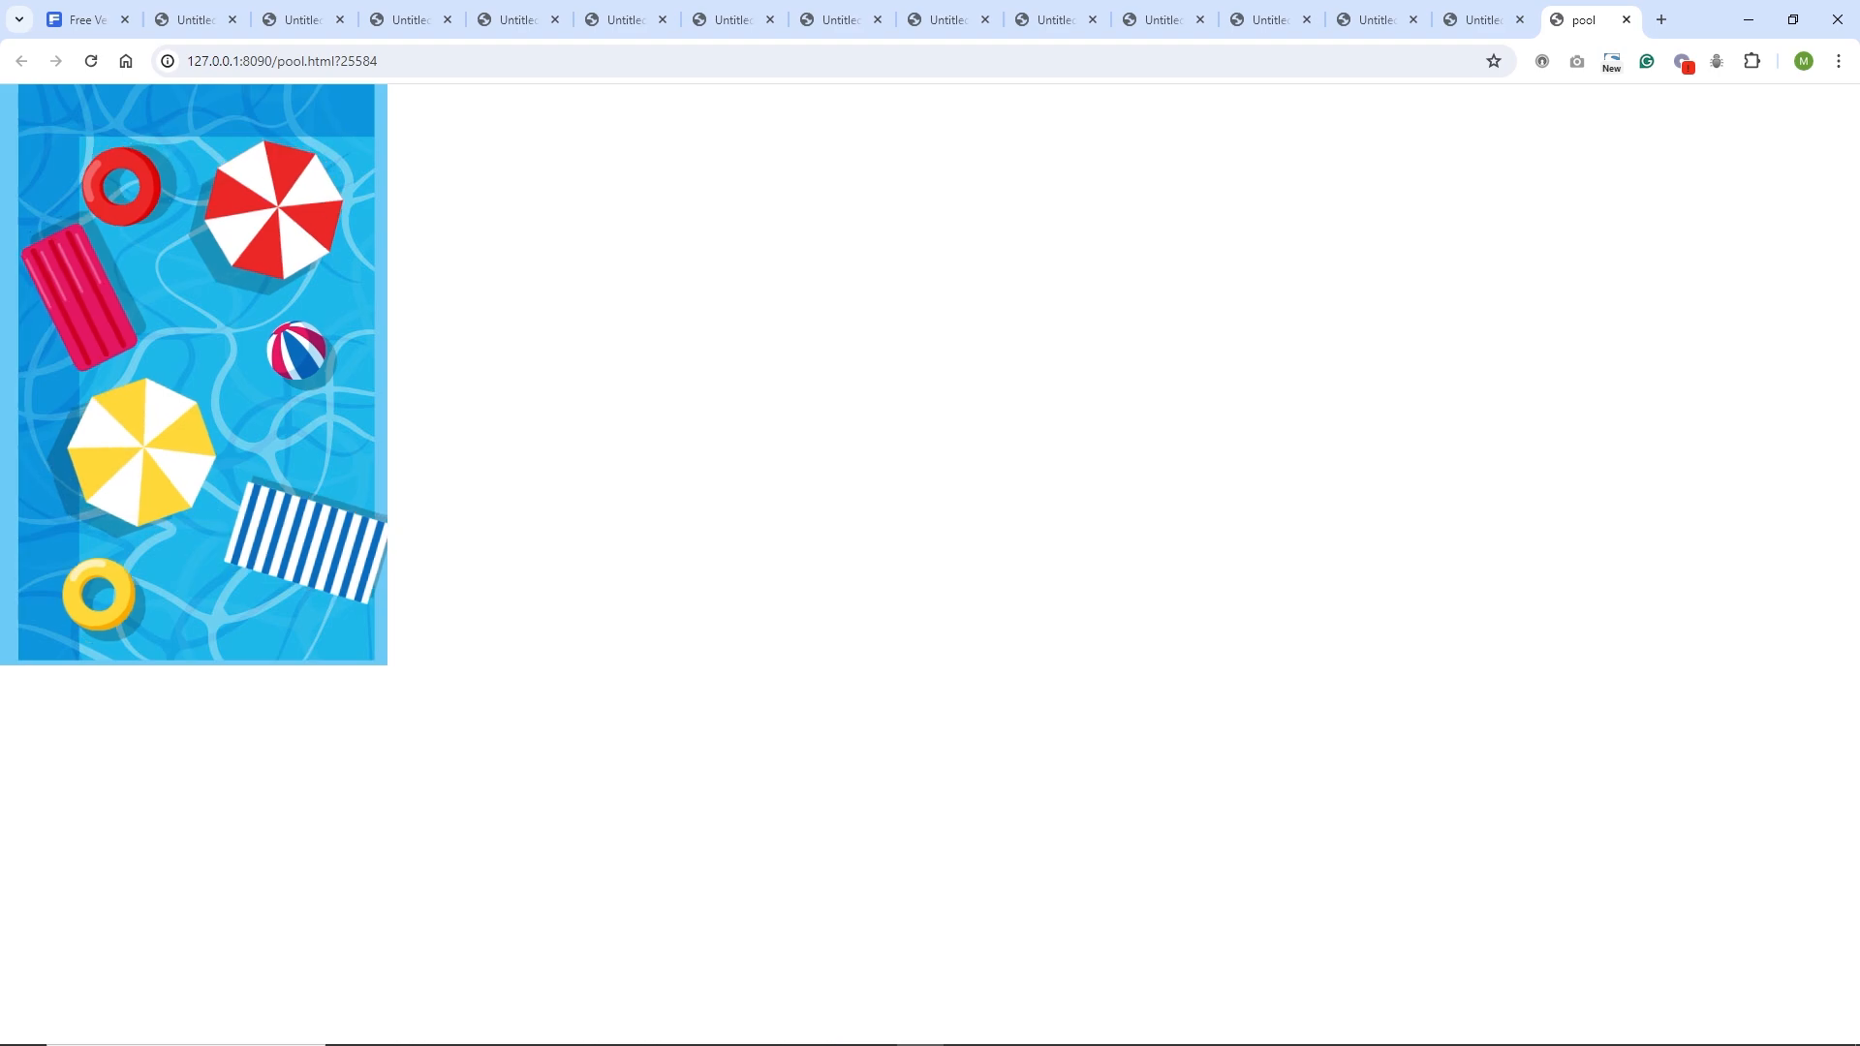
{"action": "left_click", "coordinate": [731, 1035]}
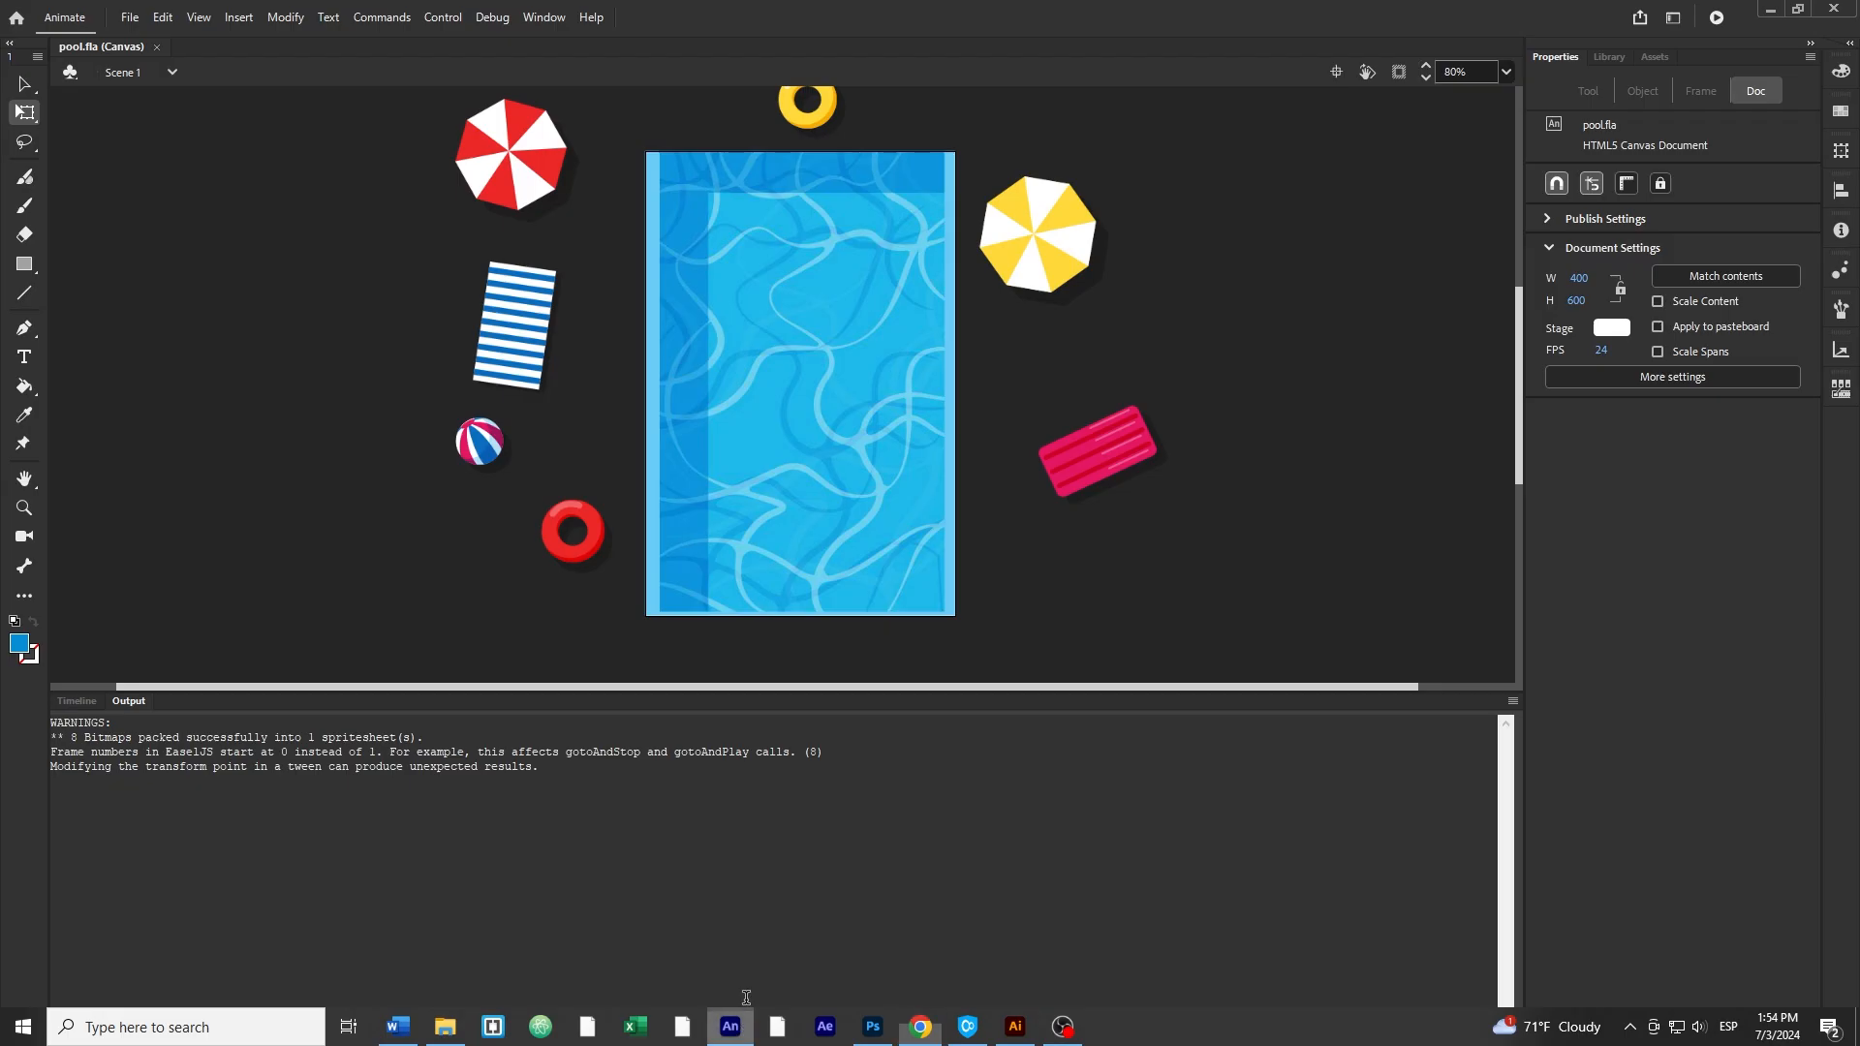
Open the publish settings, choose Texture as the image export format and review the advanced image settings
{"action": "left_click", "coordinate": [136, 19]}
{"action": "left_click", "coordinate": [223, 379]}
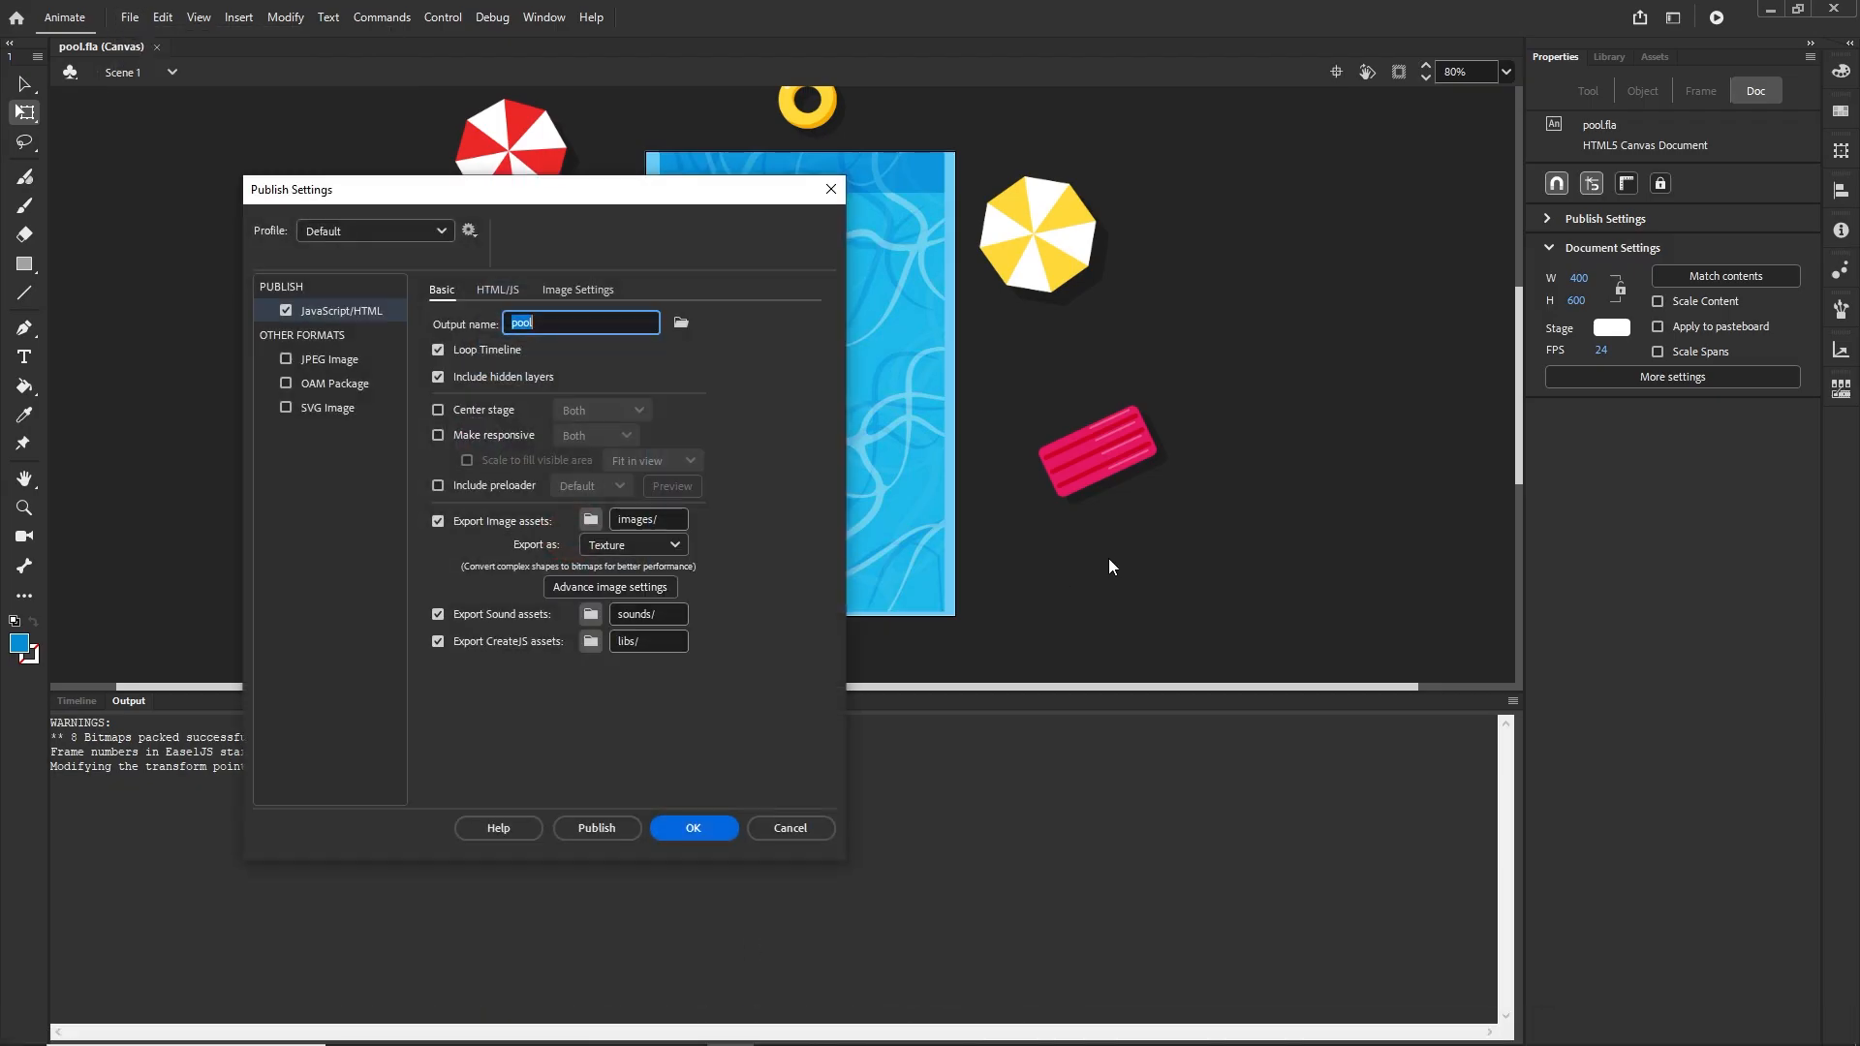
{"action": "left_click", "coordinate": [675, 545]}
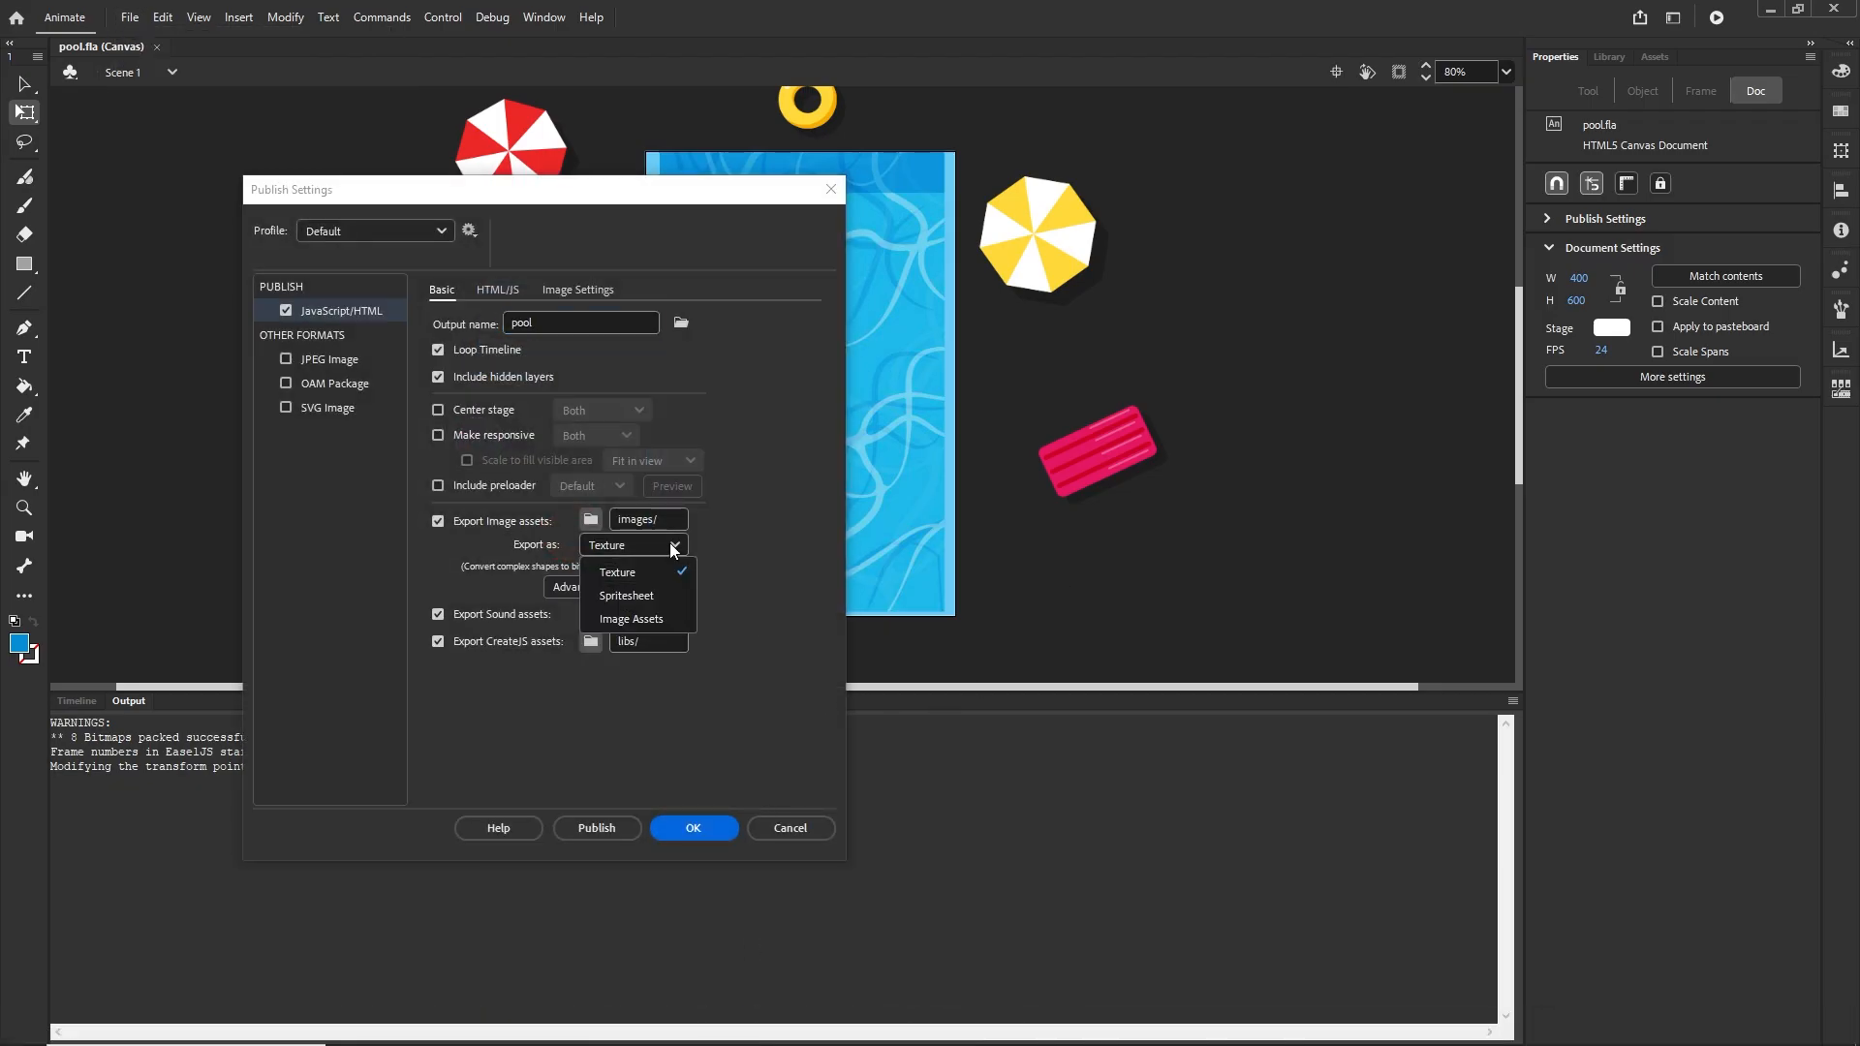
{"action": "left_click", "coordinate": [620, 573]}
{"action": "left_click", "coordinate": [582, 291]}
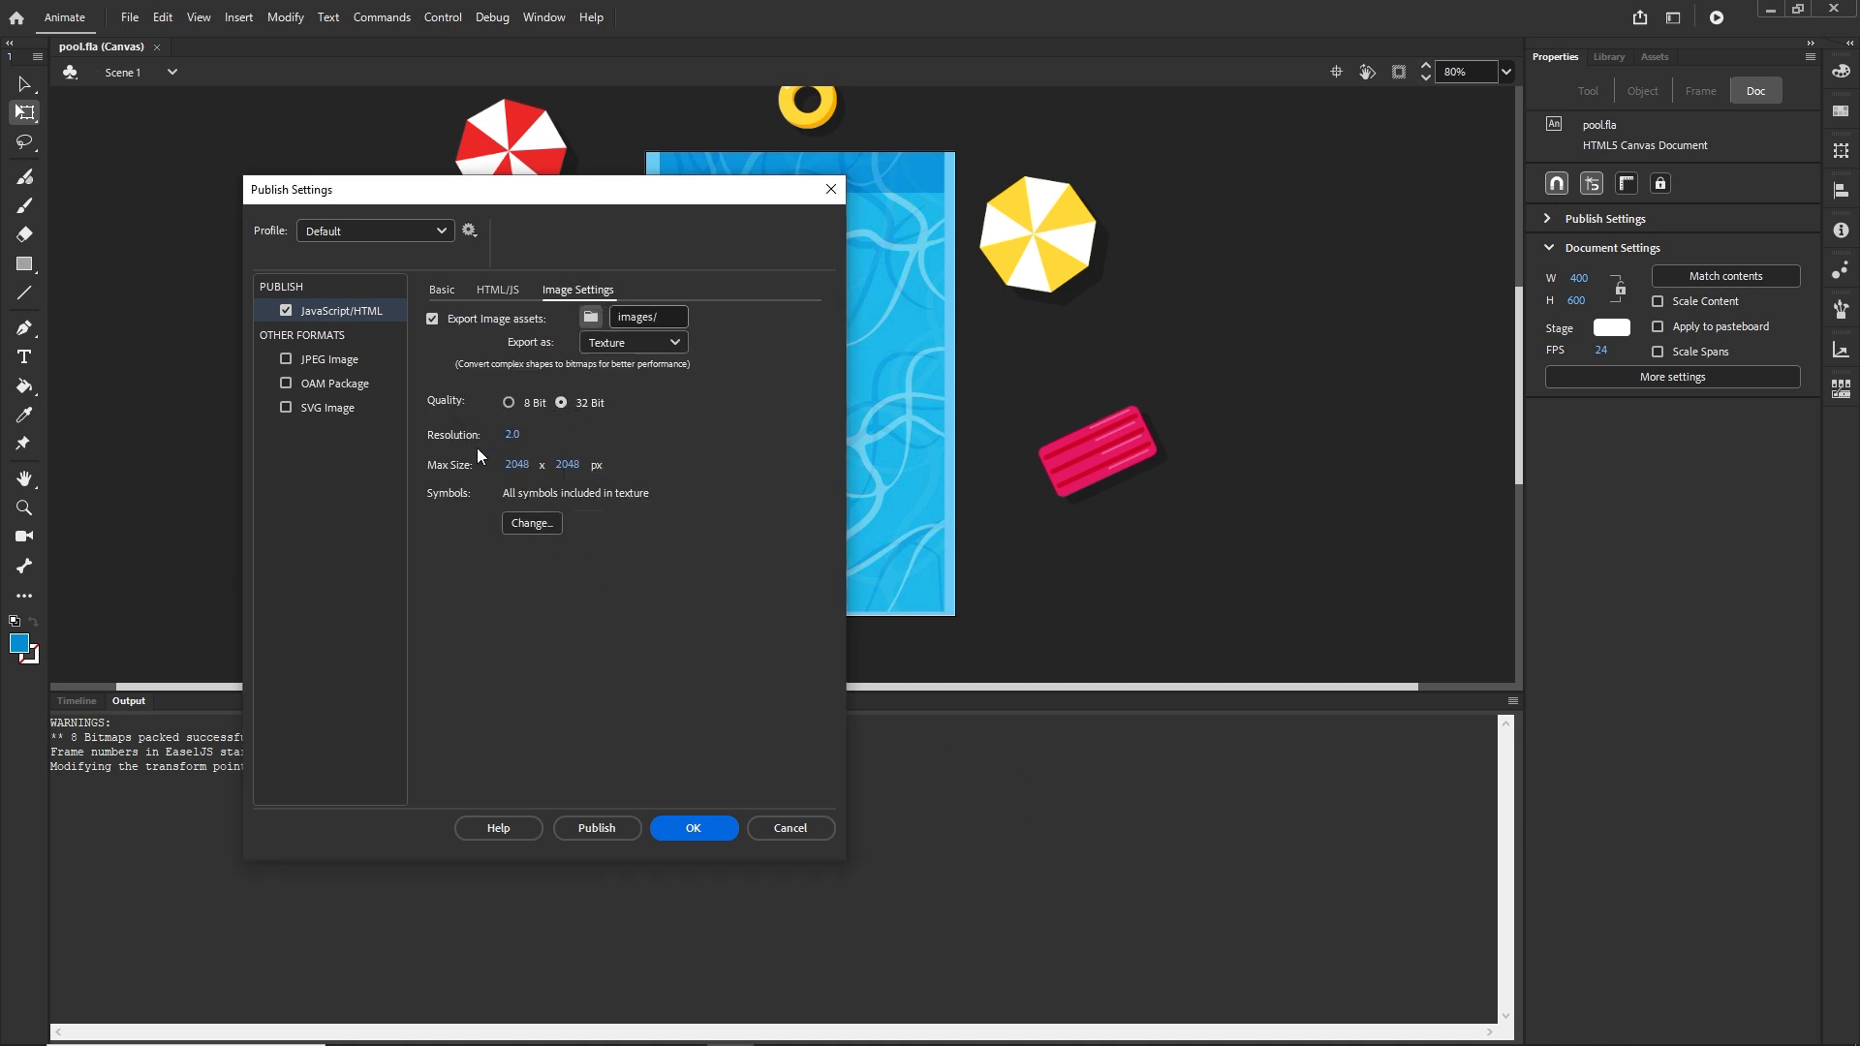
{"action": "left_click", "coordinate": [443, 293]}
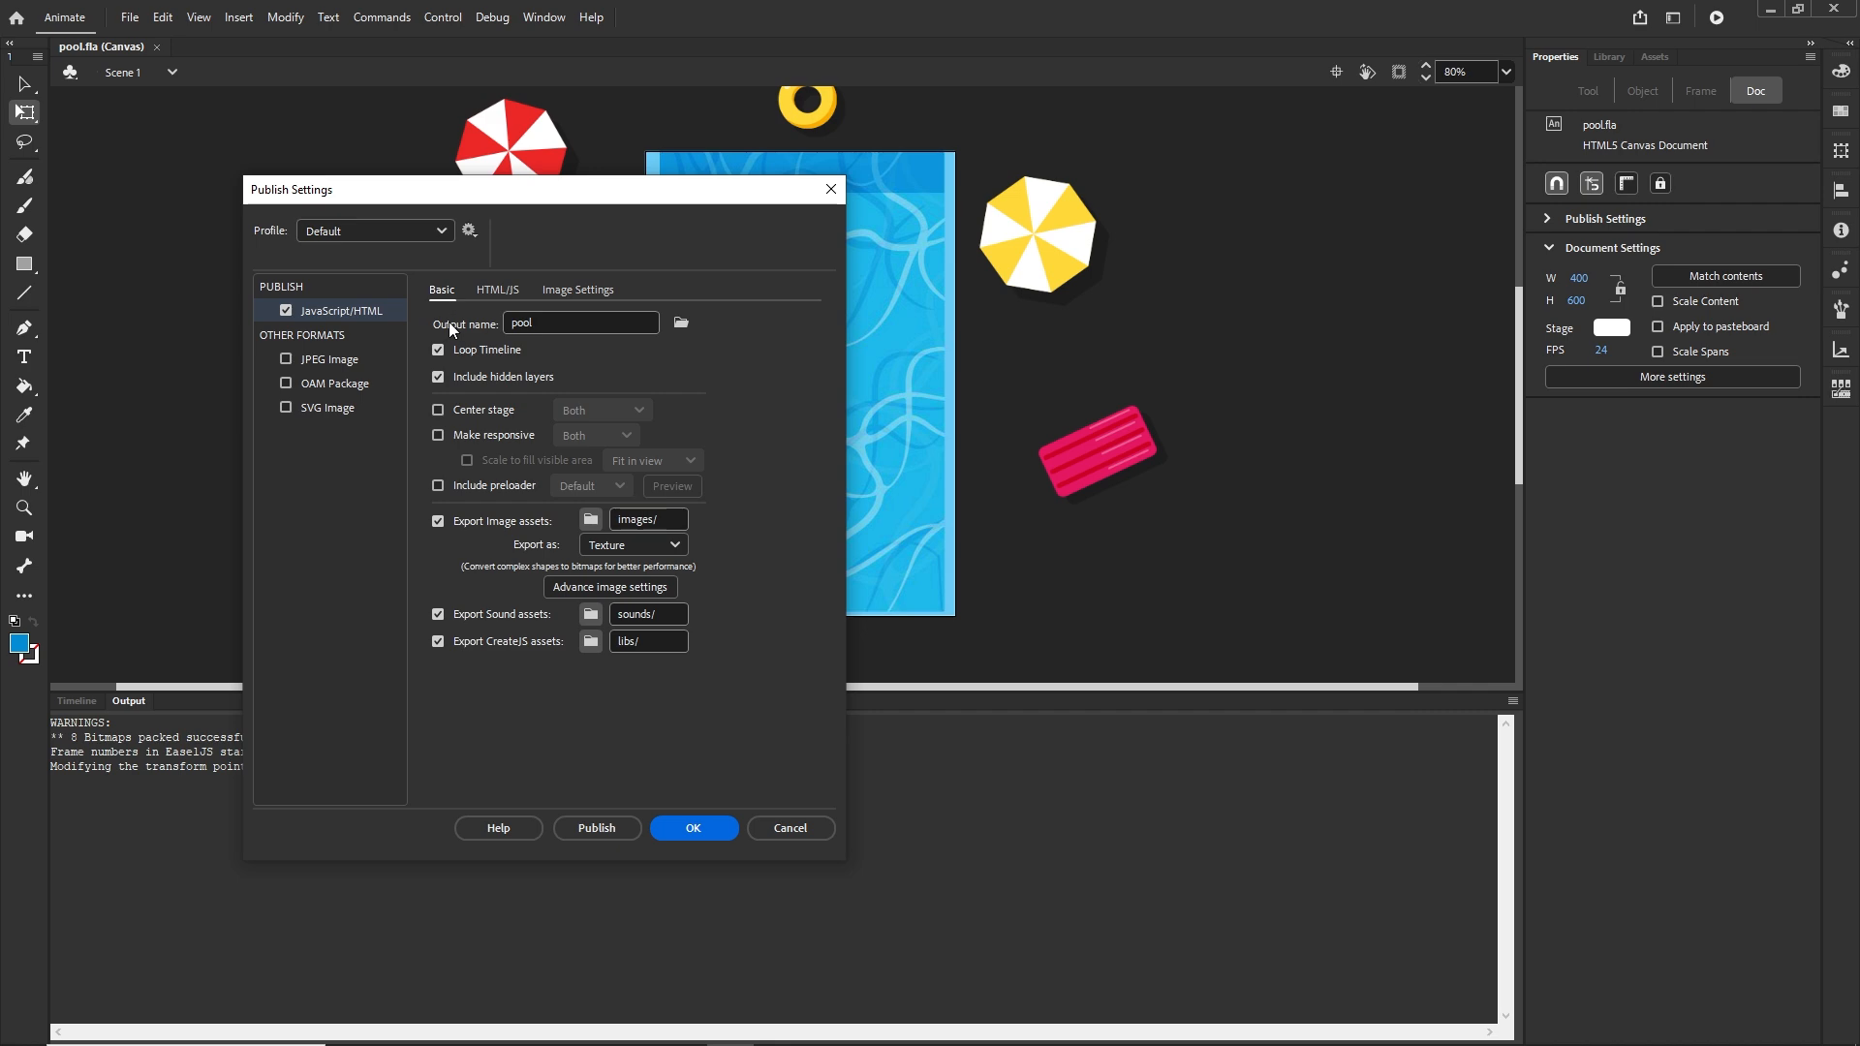
Browse the publish destination to 68 pool party animation > tutorial > animate and create a folder named index there
{"action": "left_click", "coordinate": [681, 323]}
{"action": "left_click", "coordinate": [435, 252]}
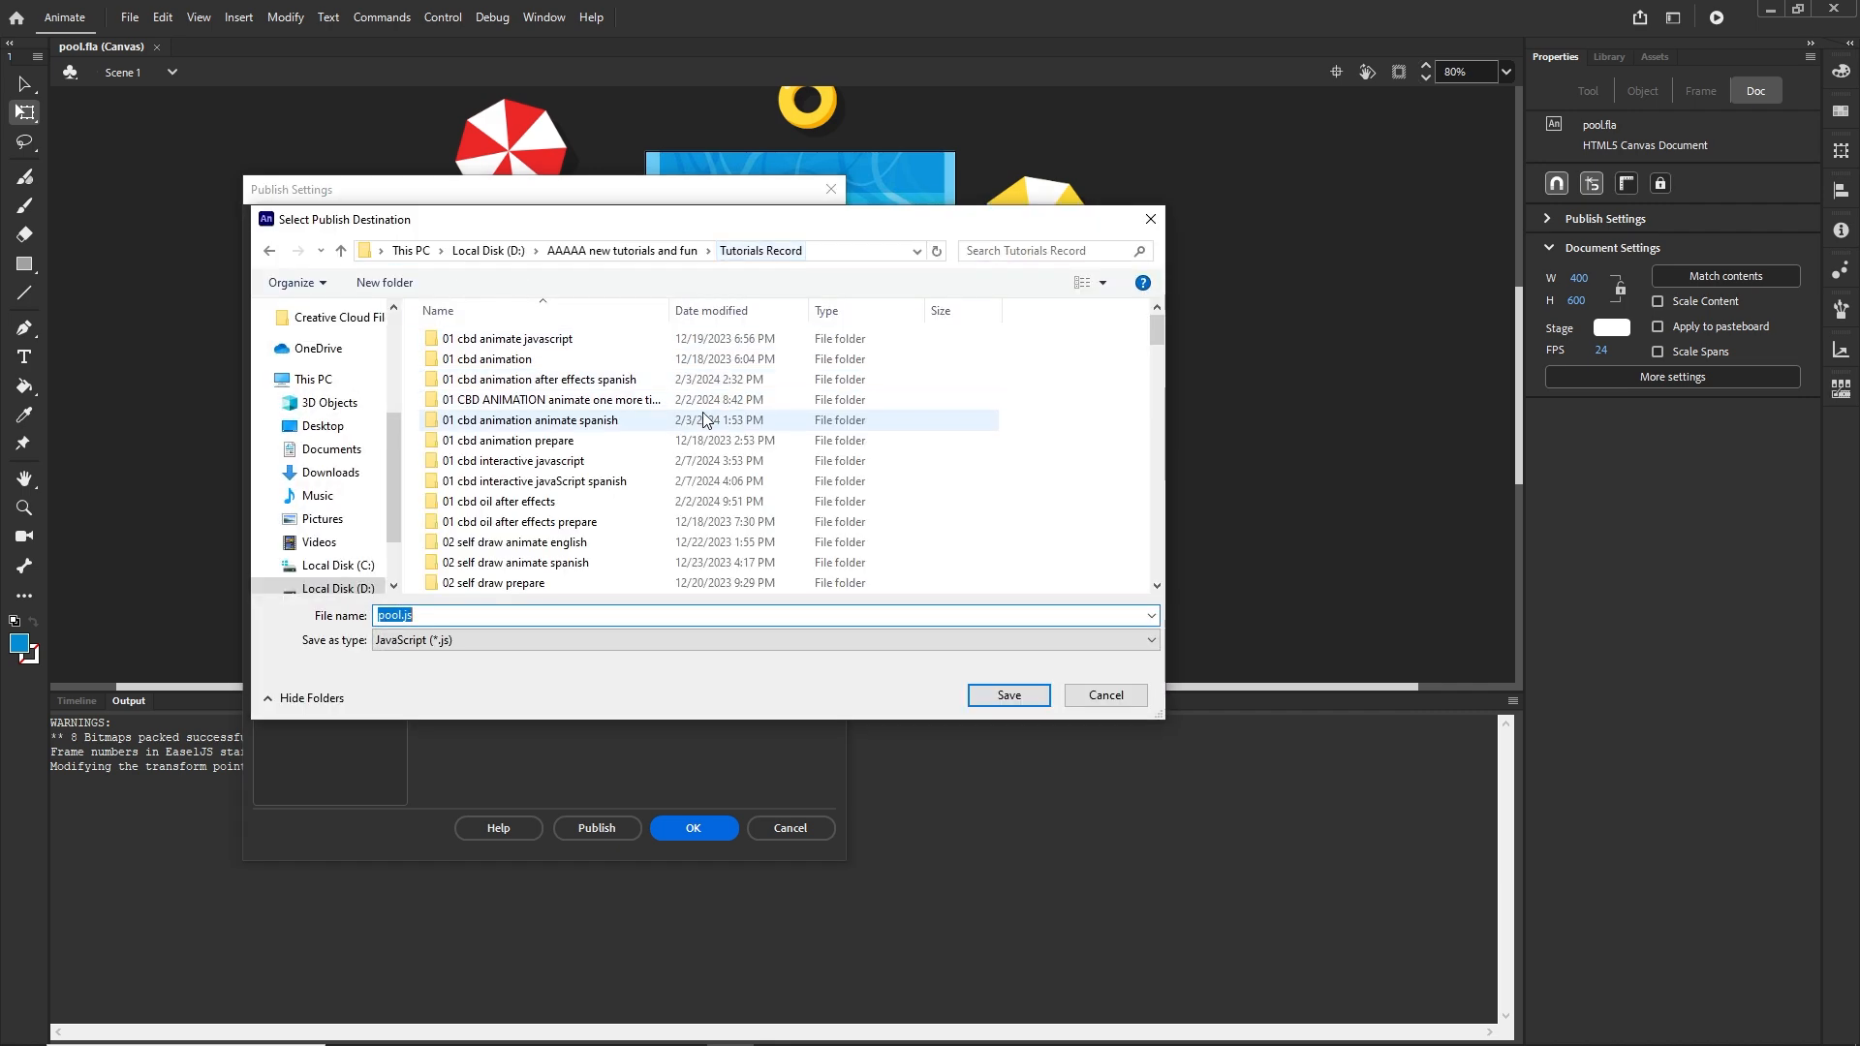
{"action": "scroll", "coordinate": [658, 494], "scroll_direction": "down", "scroll_amount": 20}
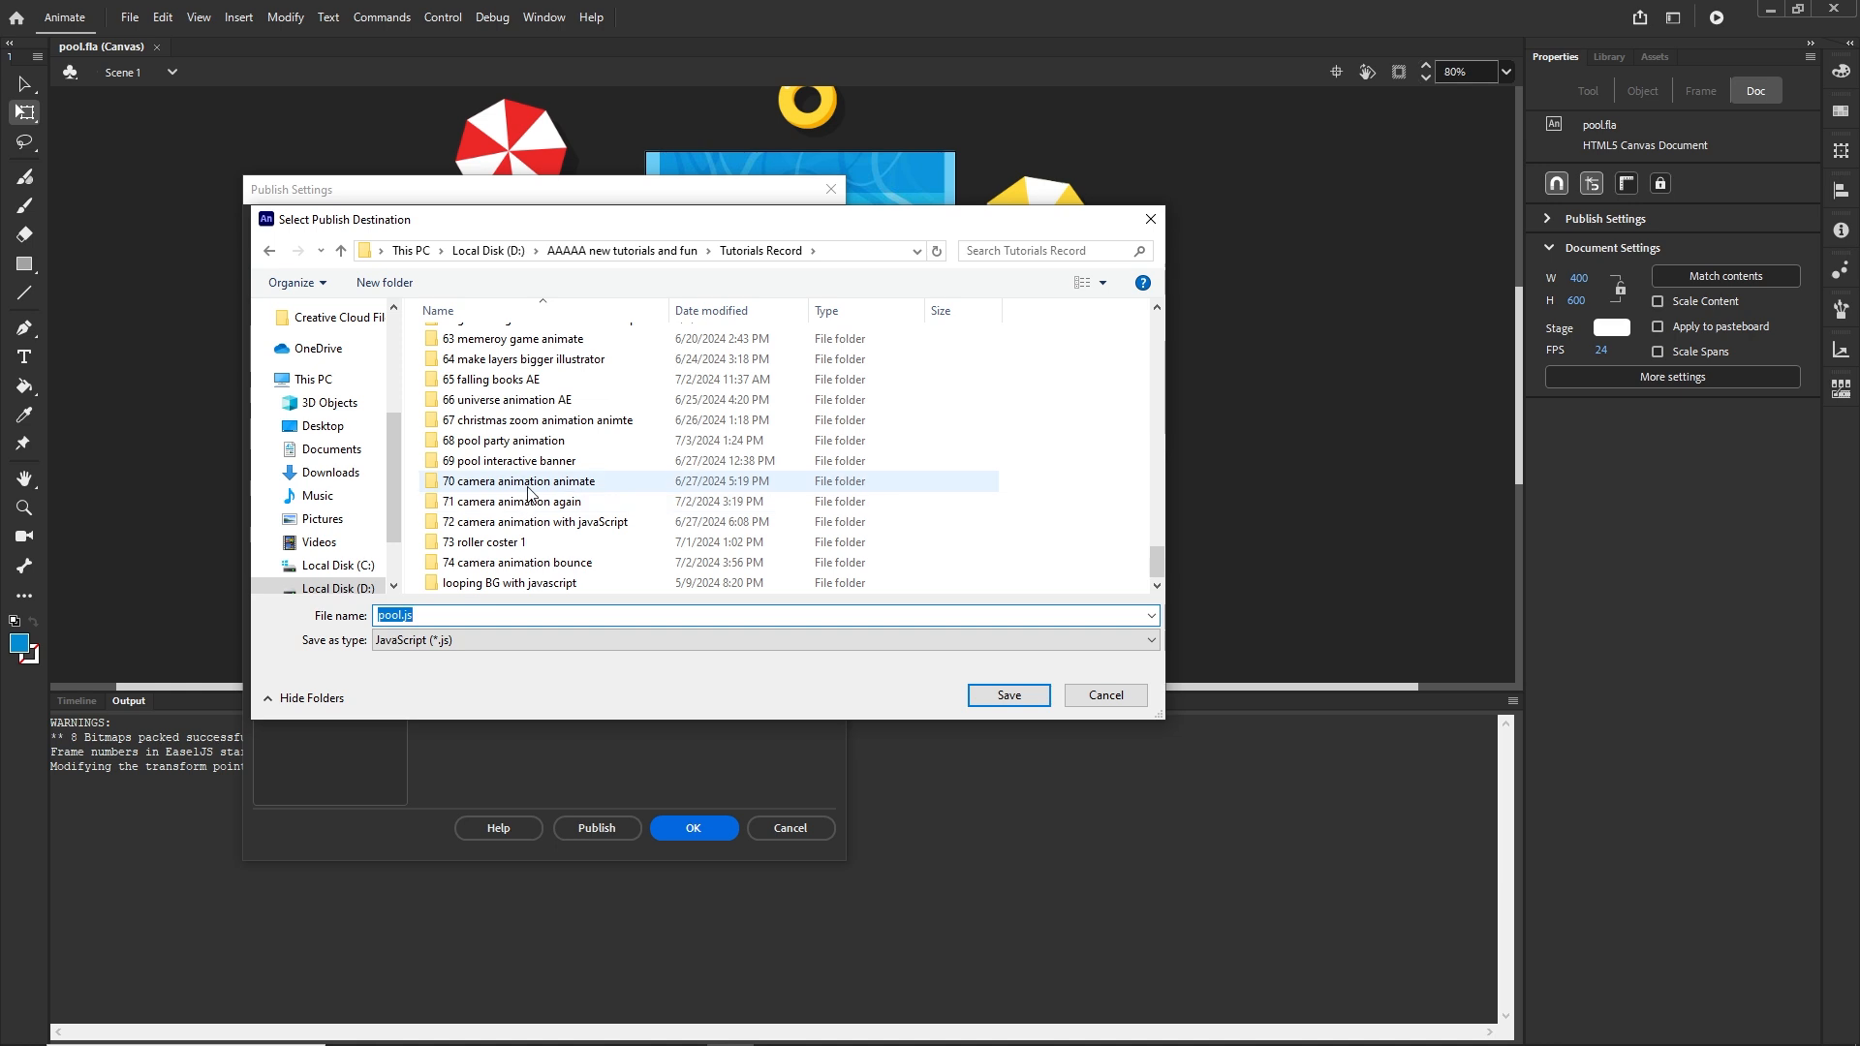
{"action": "left_click", "coordinate": [510, 444]}
{"action": "double_click", "coordinate": [510, 449]}
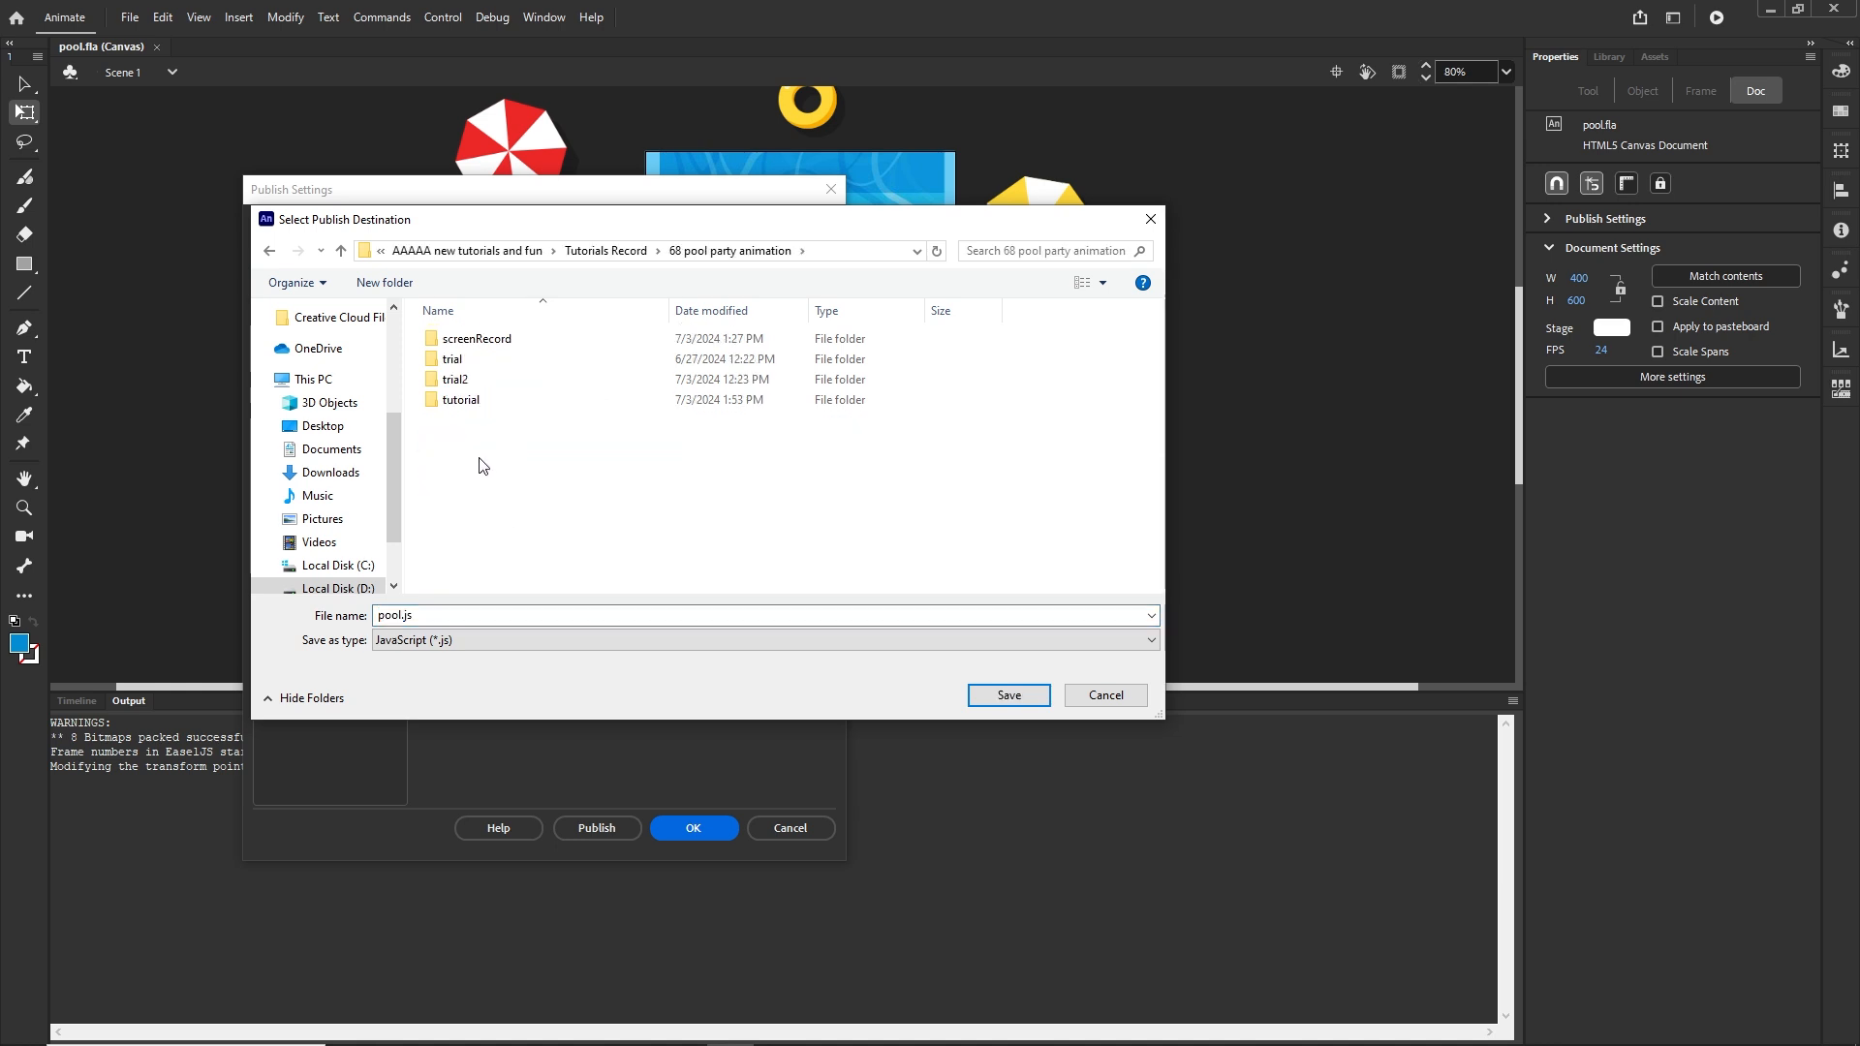
{"action": "double_click", "coordinate": [456, 399]}
{"action": "double_click", "coordinate": [463, 339]}
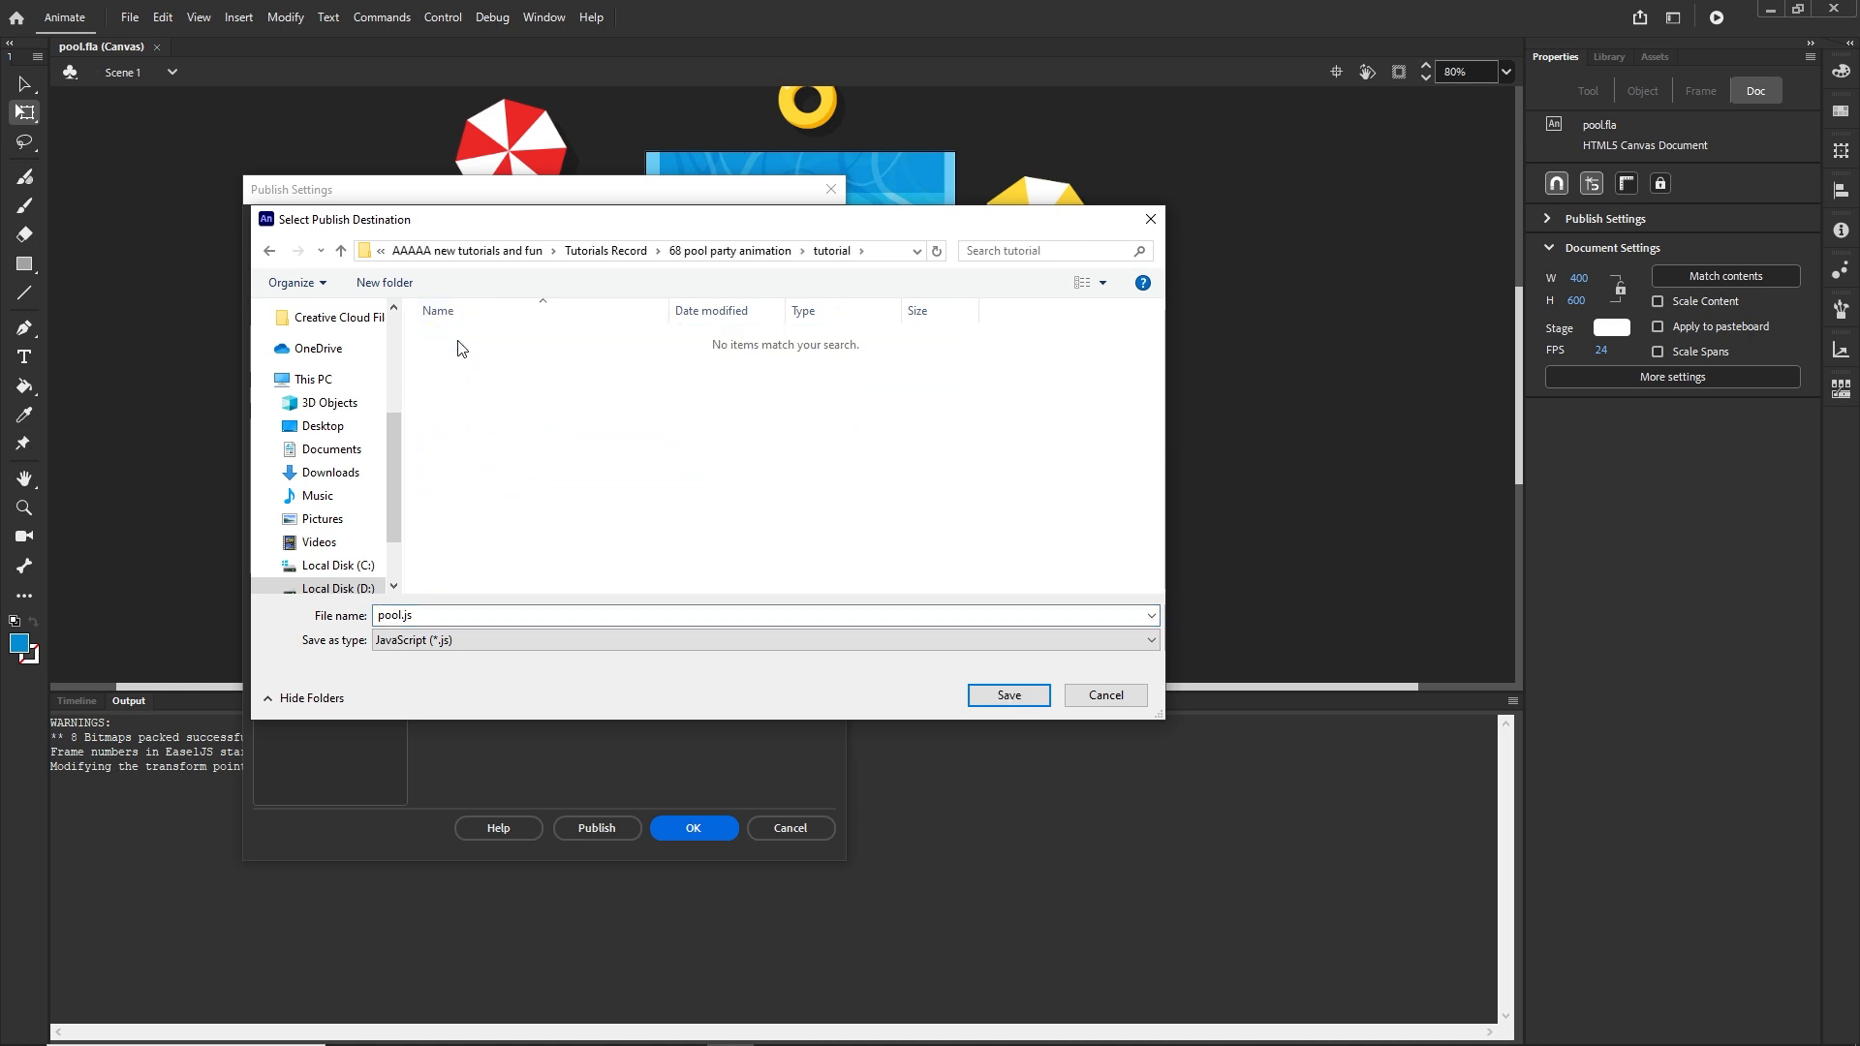
{"action": "right_click", "coordinate": [496, 405]}
{"action": "left_click", "coordinate": [767, 654]}
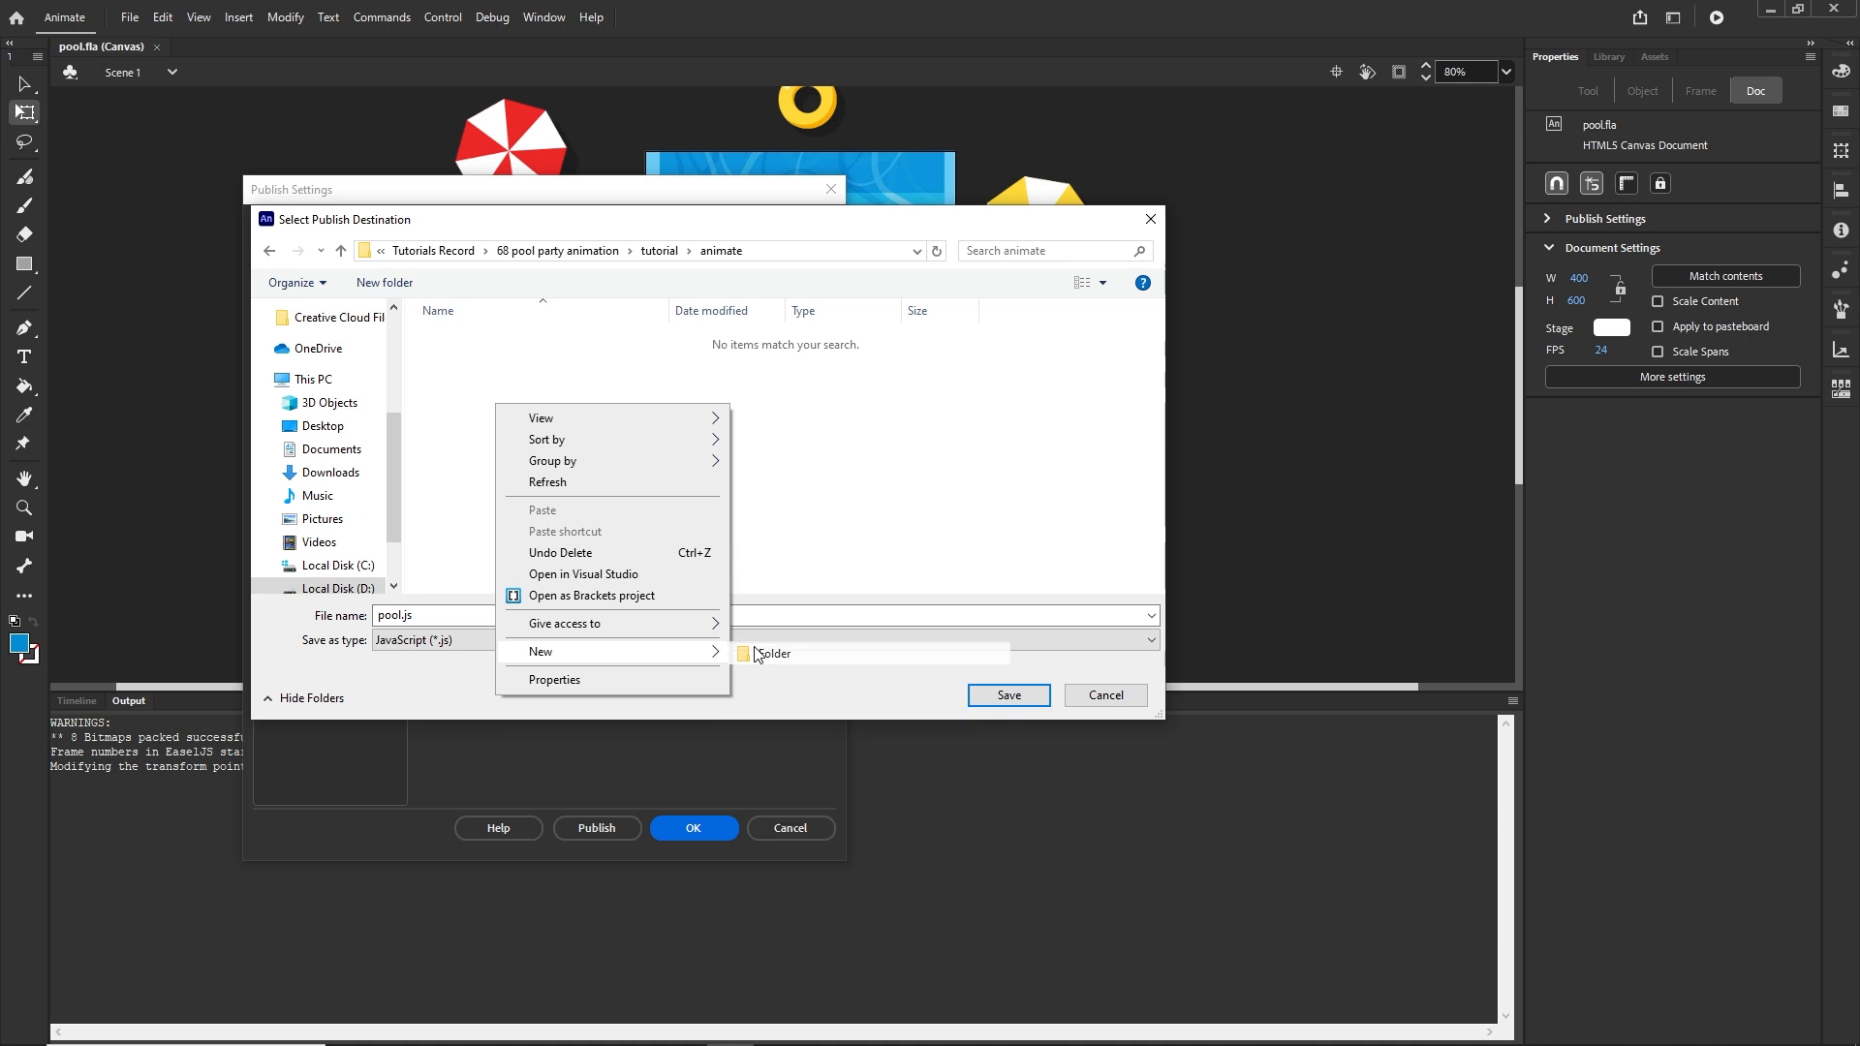
{"action": "type", "text": "index"}
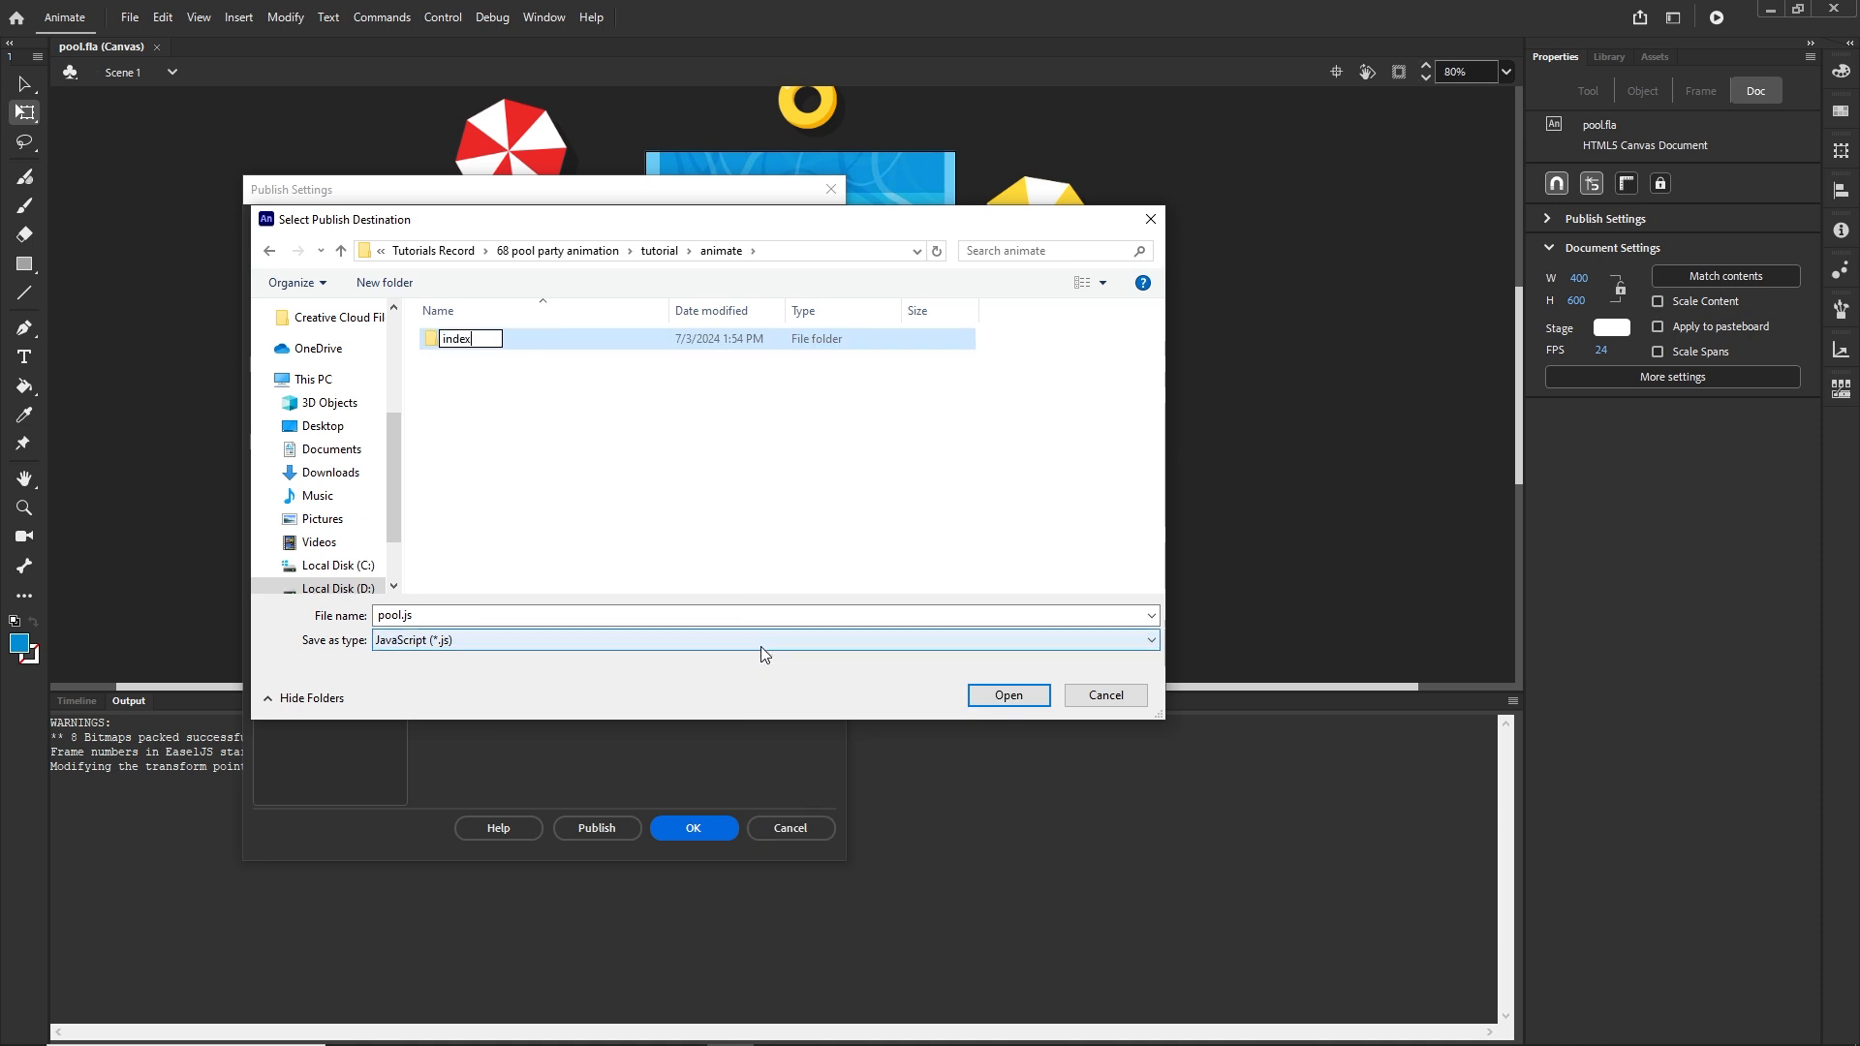
{"action": "left_click", "coordinate": [640, 489]}
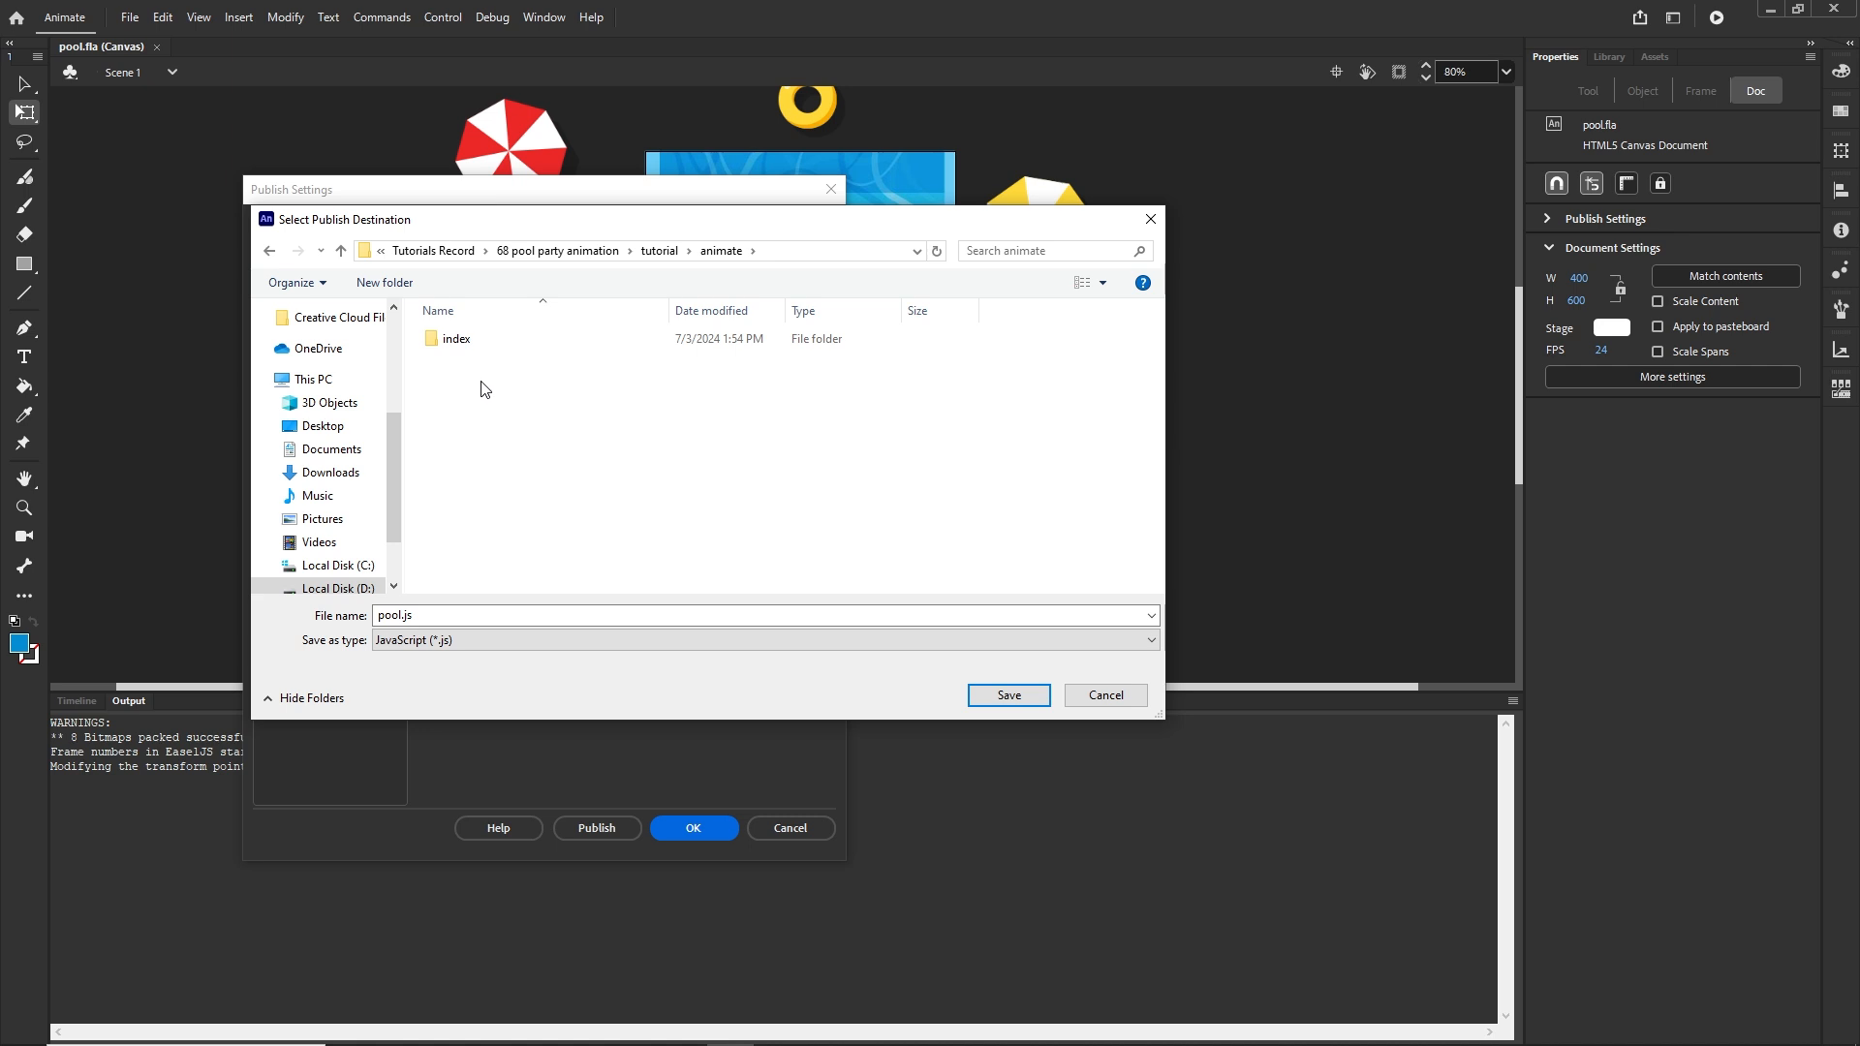
Set the publish output to a JavaScript file named index inside the index folder, and publish the animation
{"action": "double_click", "coordinate": [455, 338]}
{"action": "left_click", "coordinate": [469, 614]}
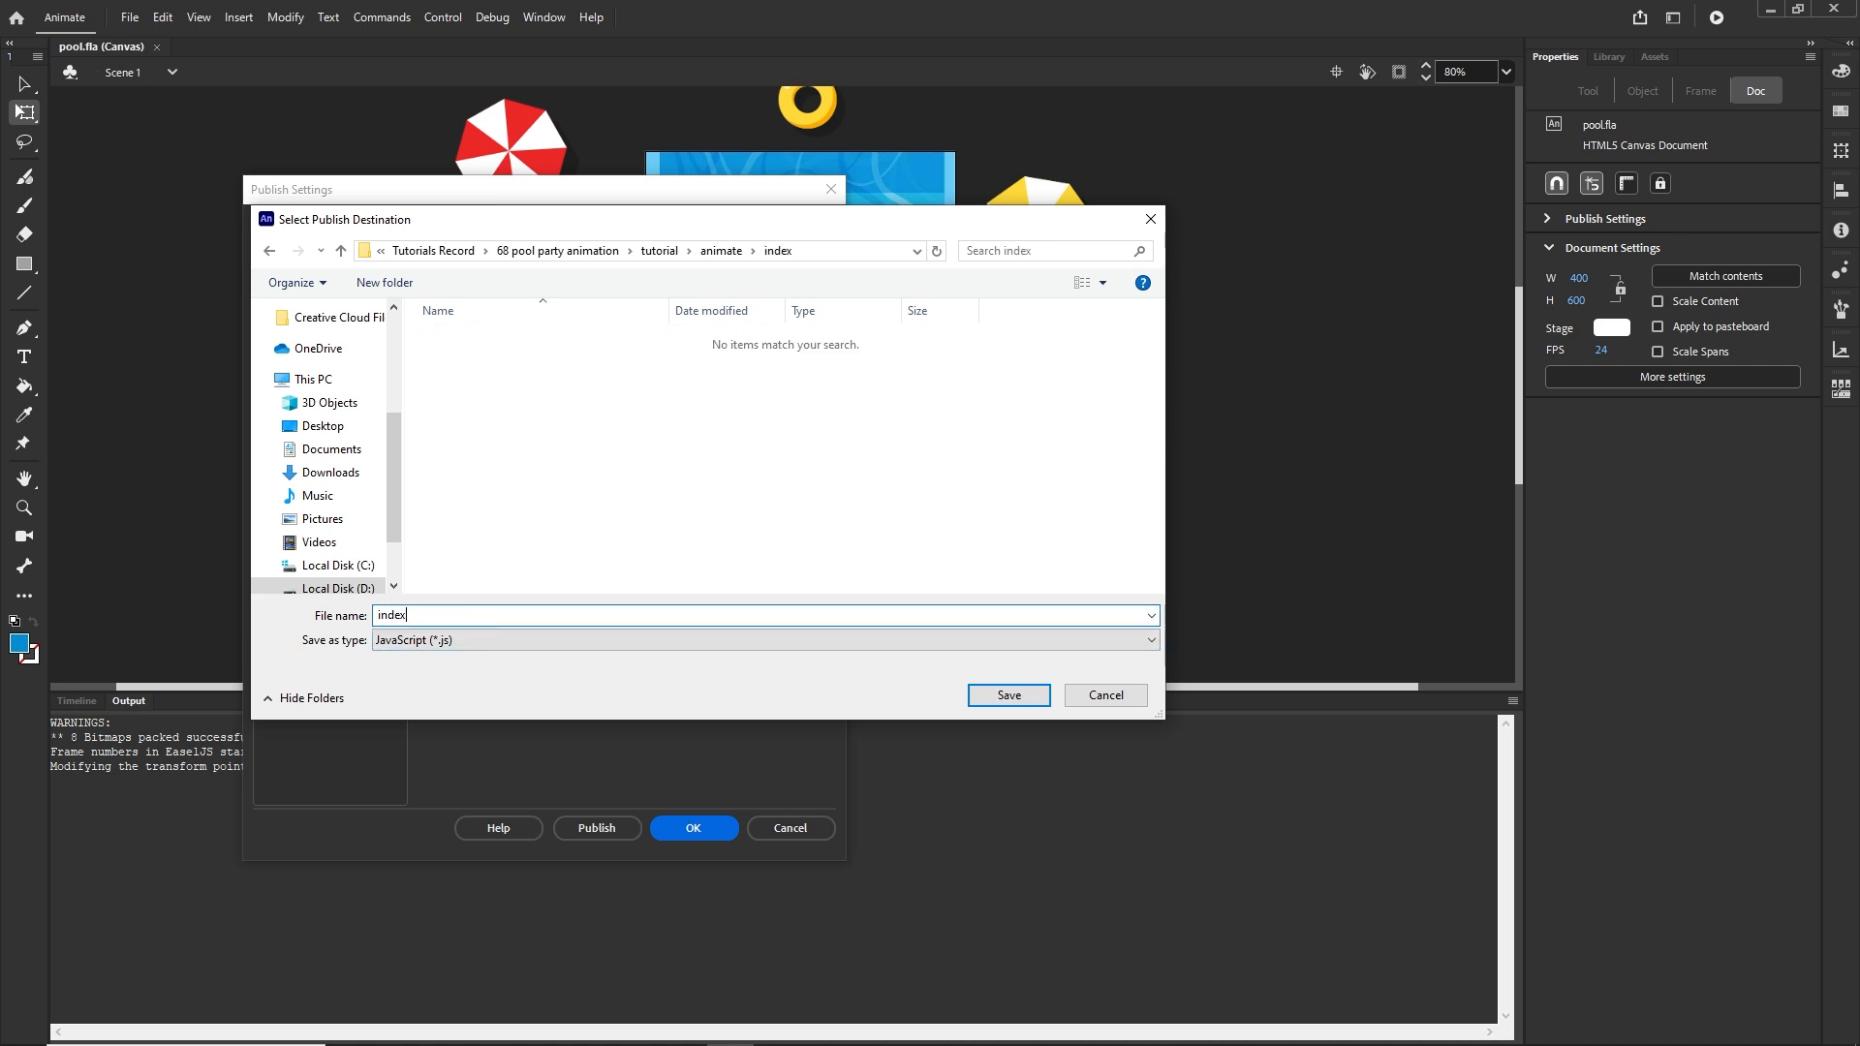
{"action": "left_click", "coordinate": [1017, 697]}
{"action": "left_click", "coordinate": [706, 825]}
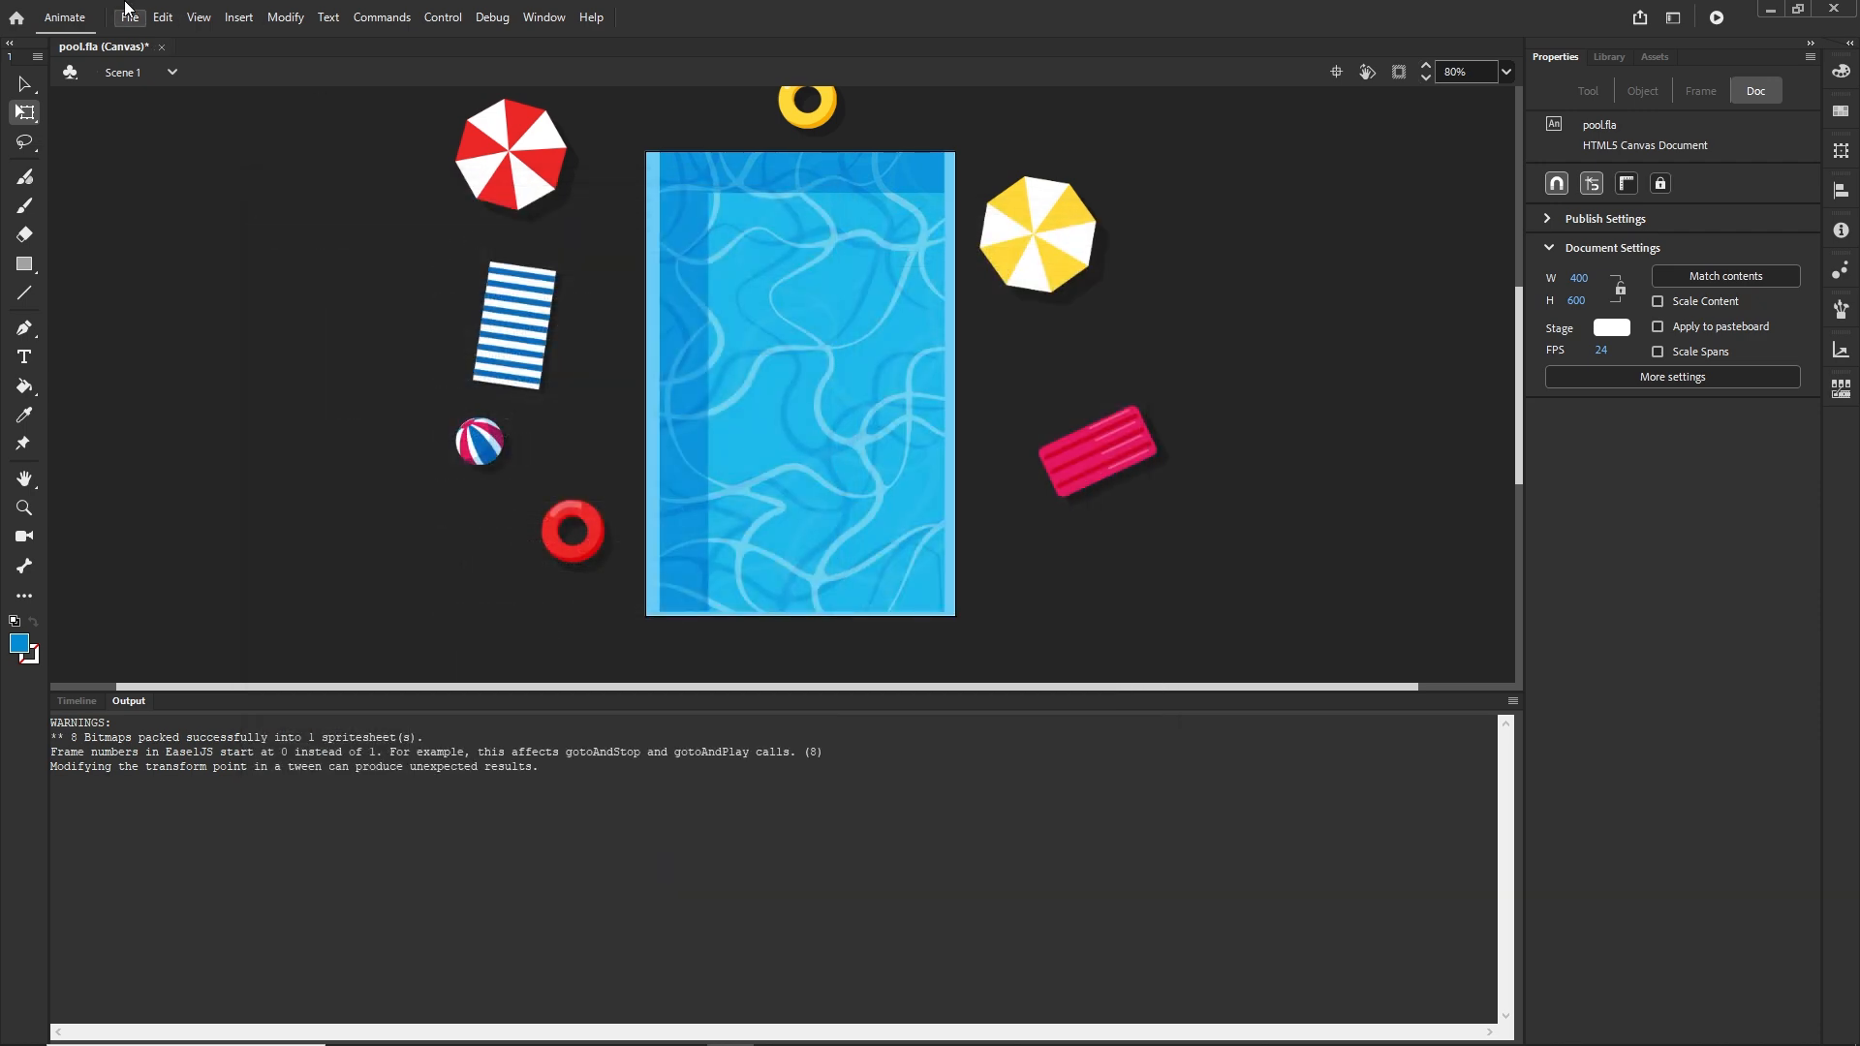
{"action": "left_click", "coordinate": [132, 22]}
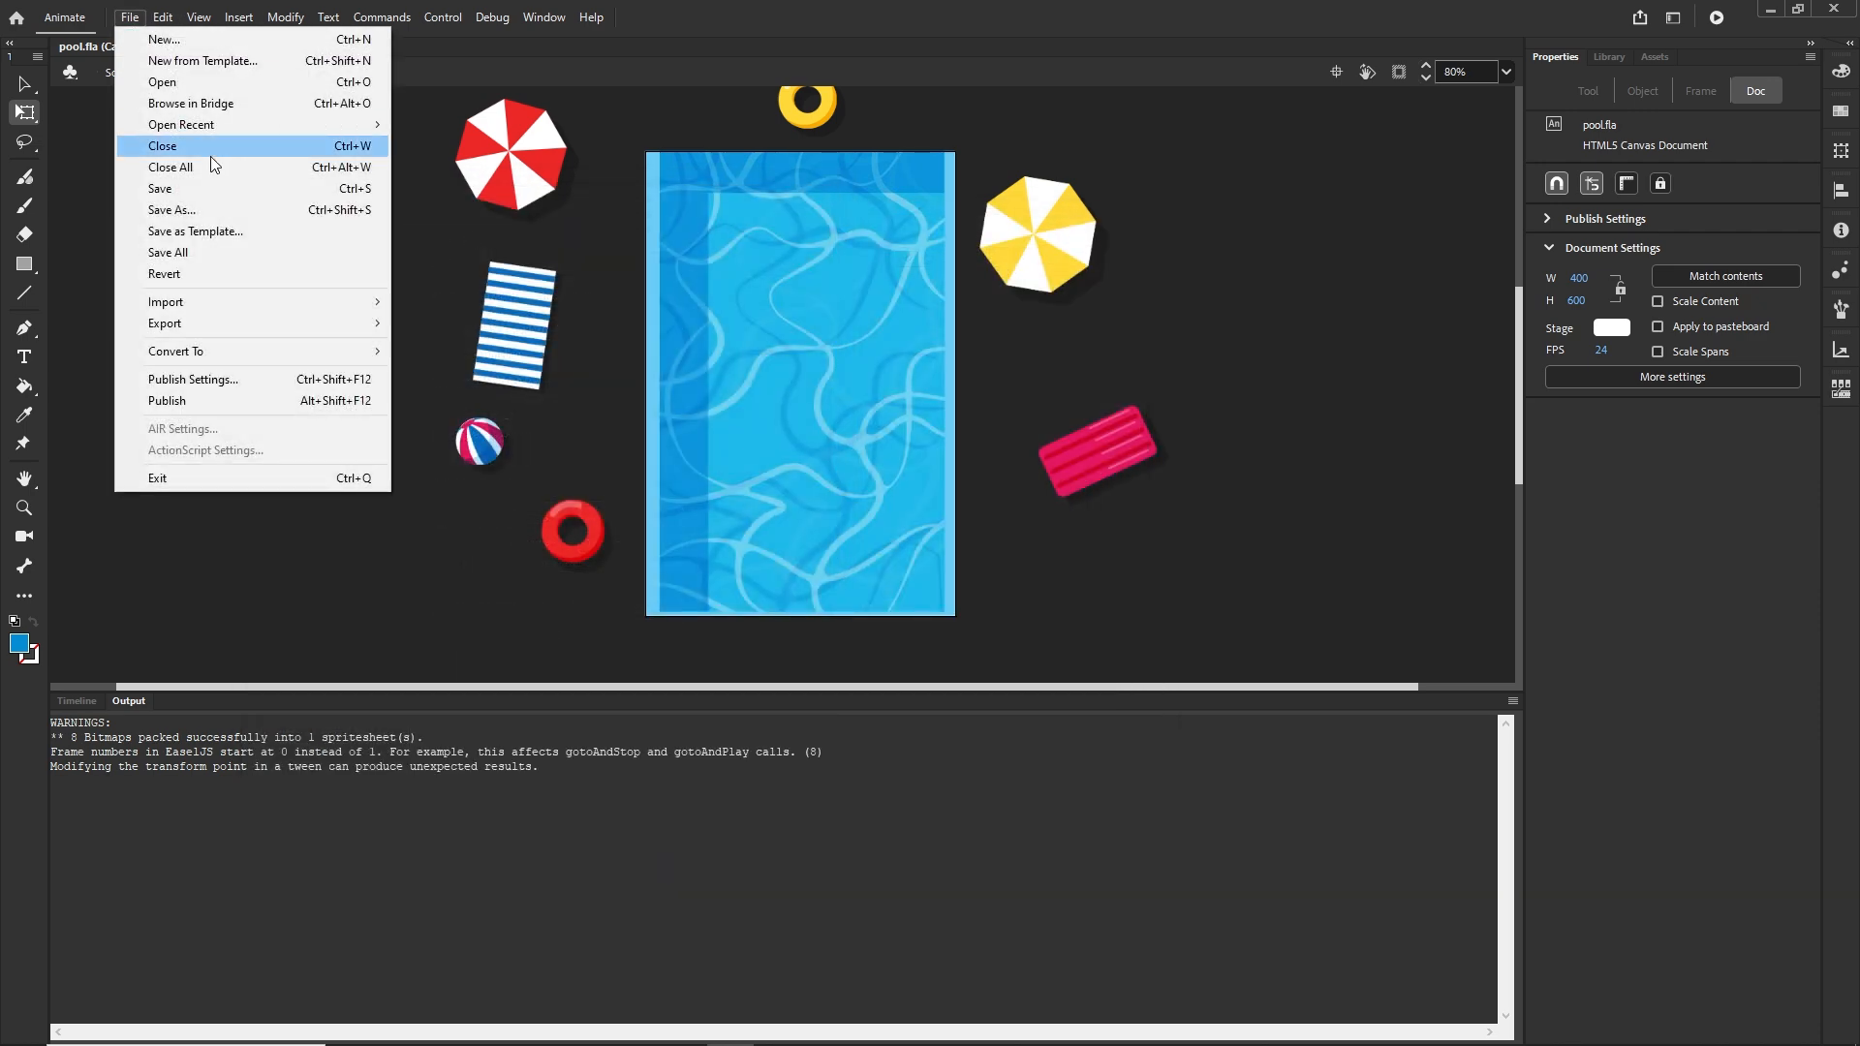
{"action": "left_click", "coordinate": [223, 400]}
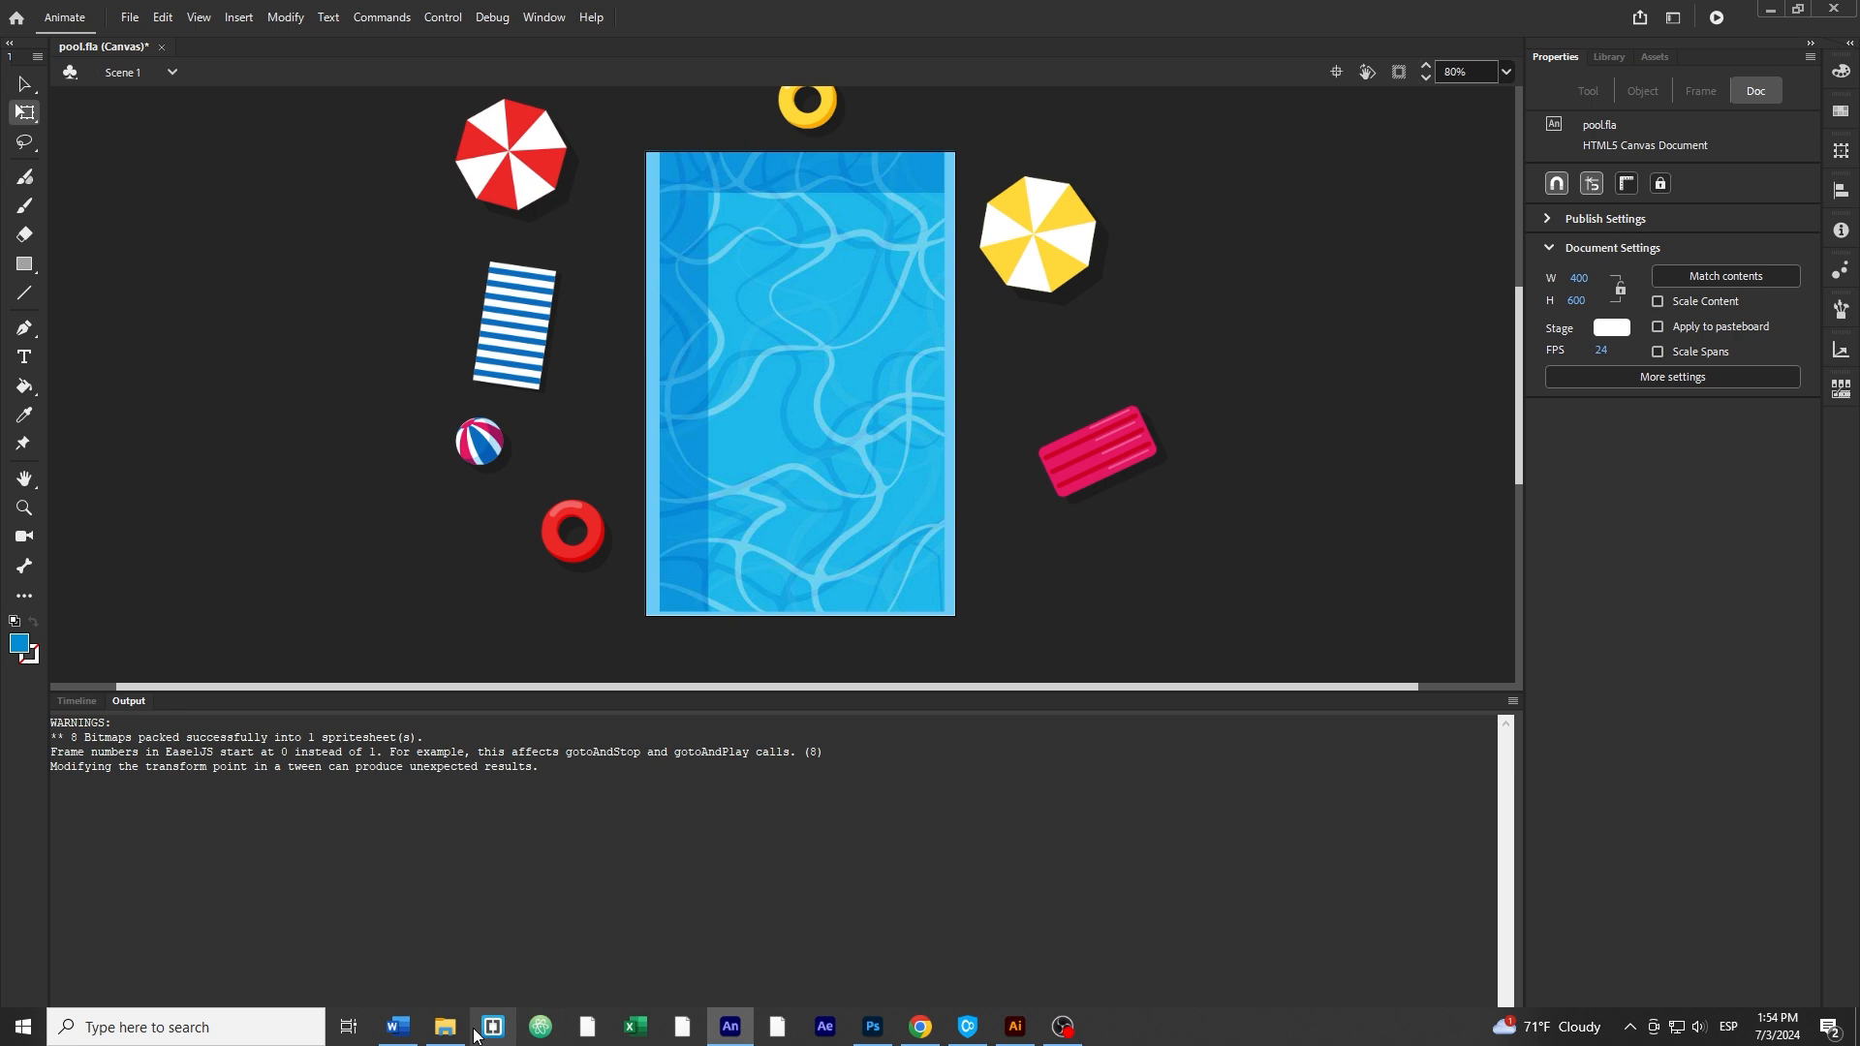
Check the published files in the index folder and its images subfolder in File Explorer, and open index.html in the browser
{"action": "left_click", "coordinate": [445, 1027]}
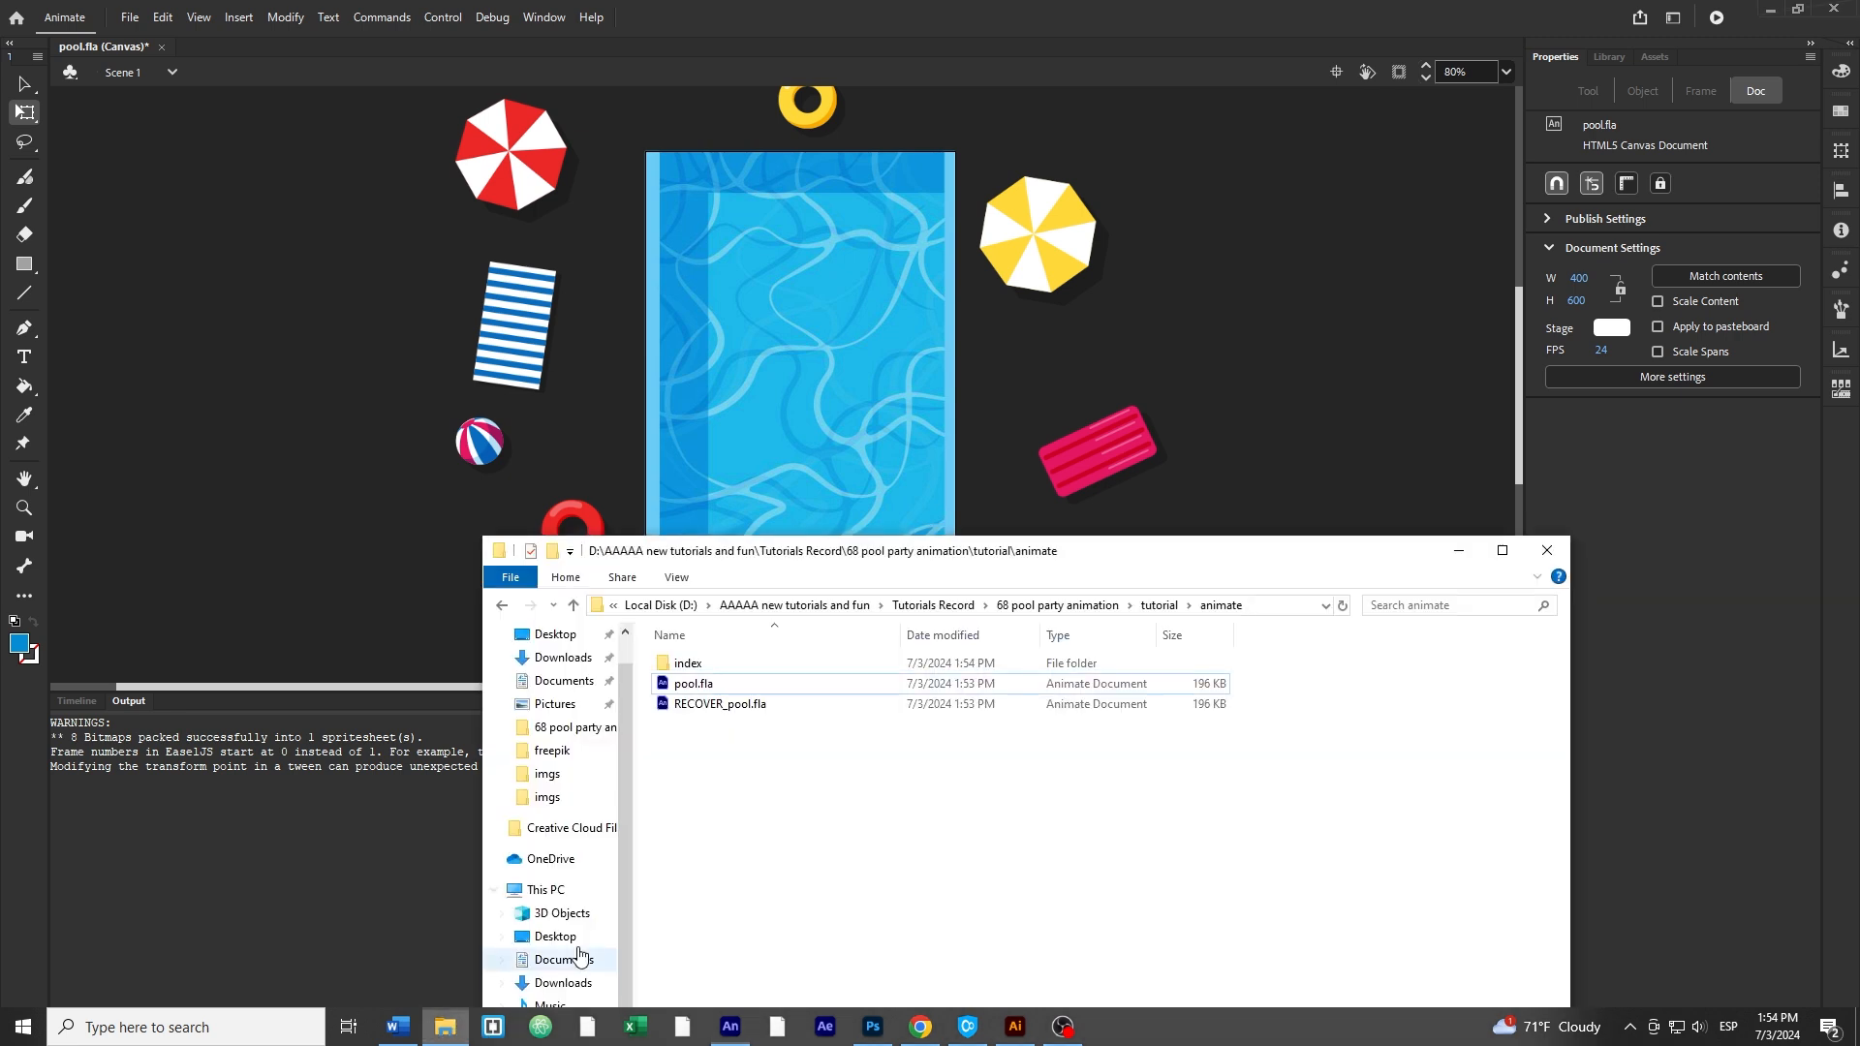
{"action": "double_click", "coordinate": [693, 670]}
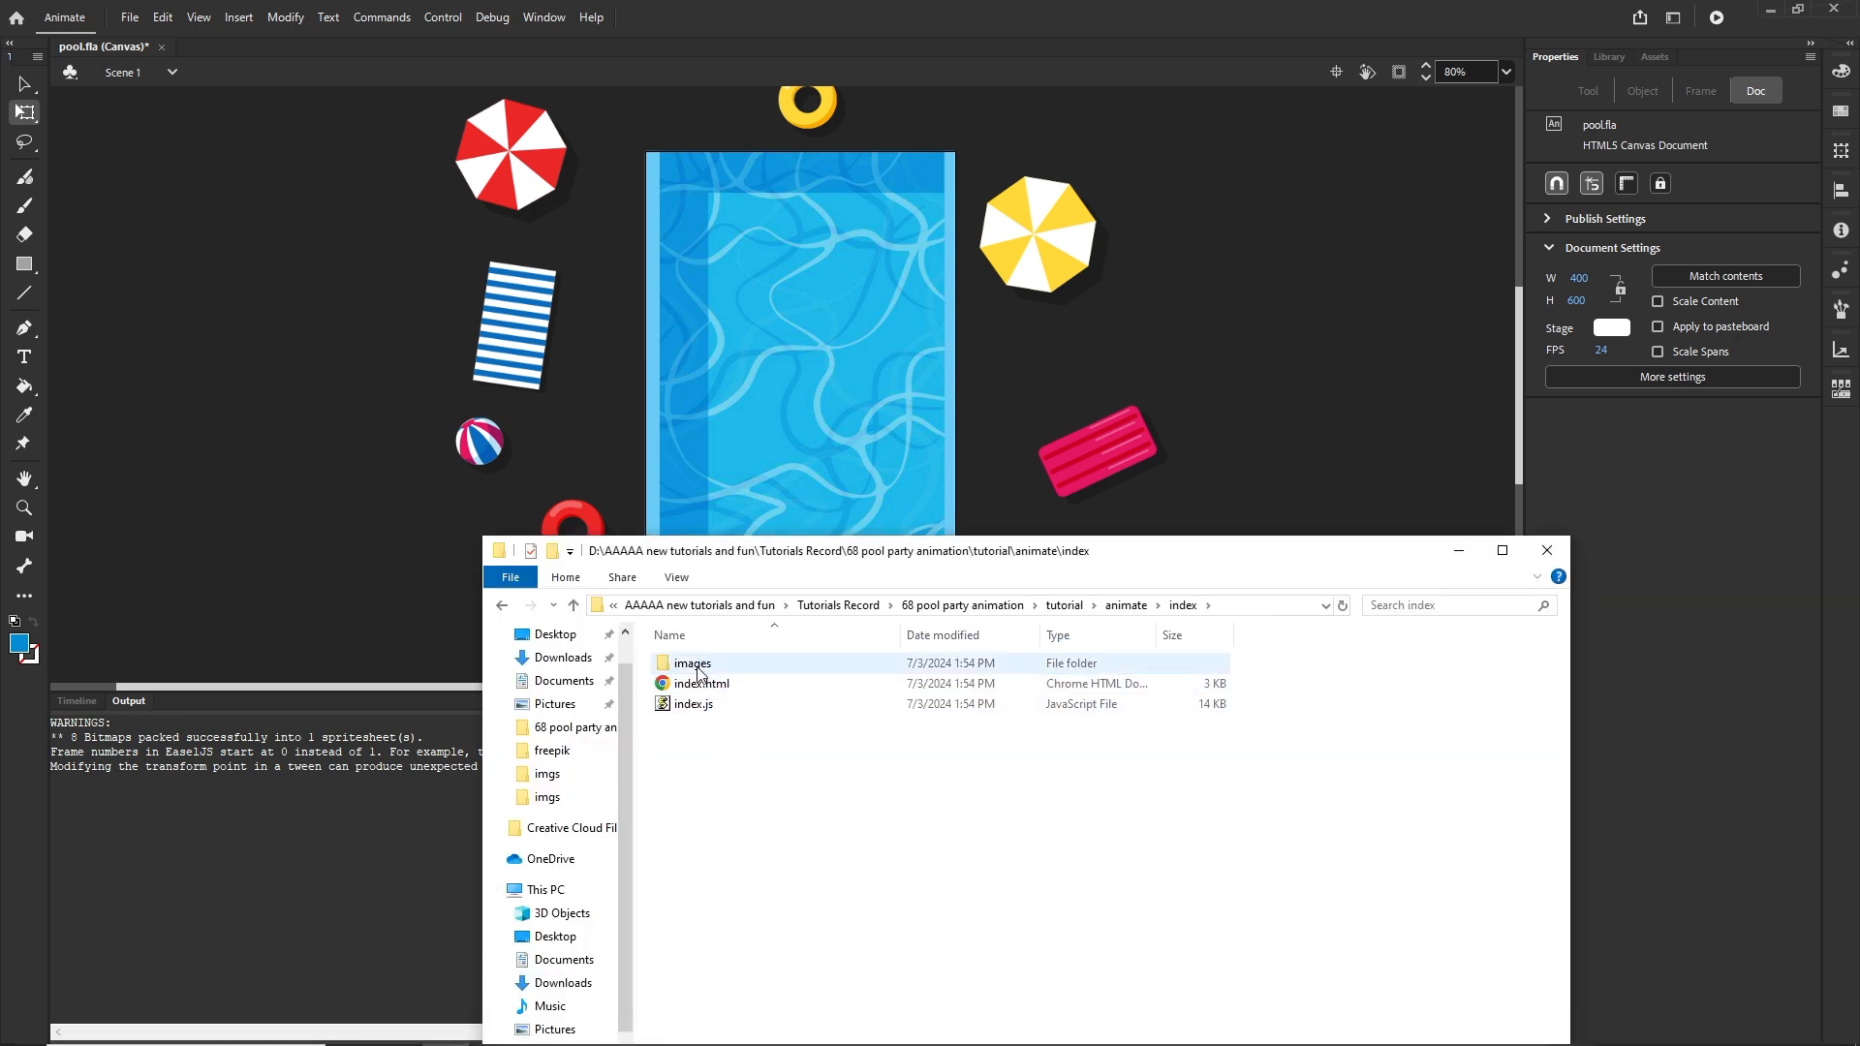
{"action": "double_click", "coordinate": [699, 675]}
{"action": "left_click", "coordinate": [502, 604]}
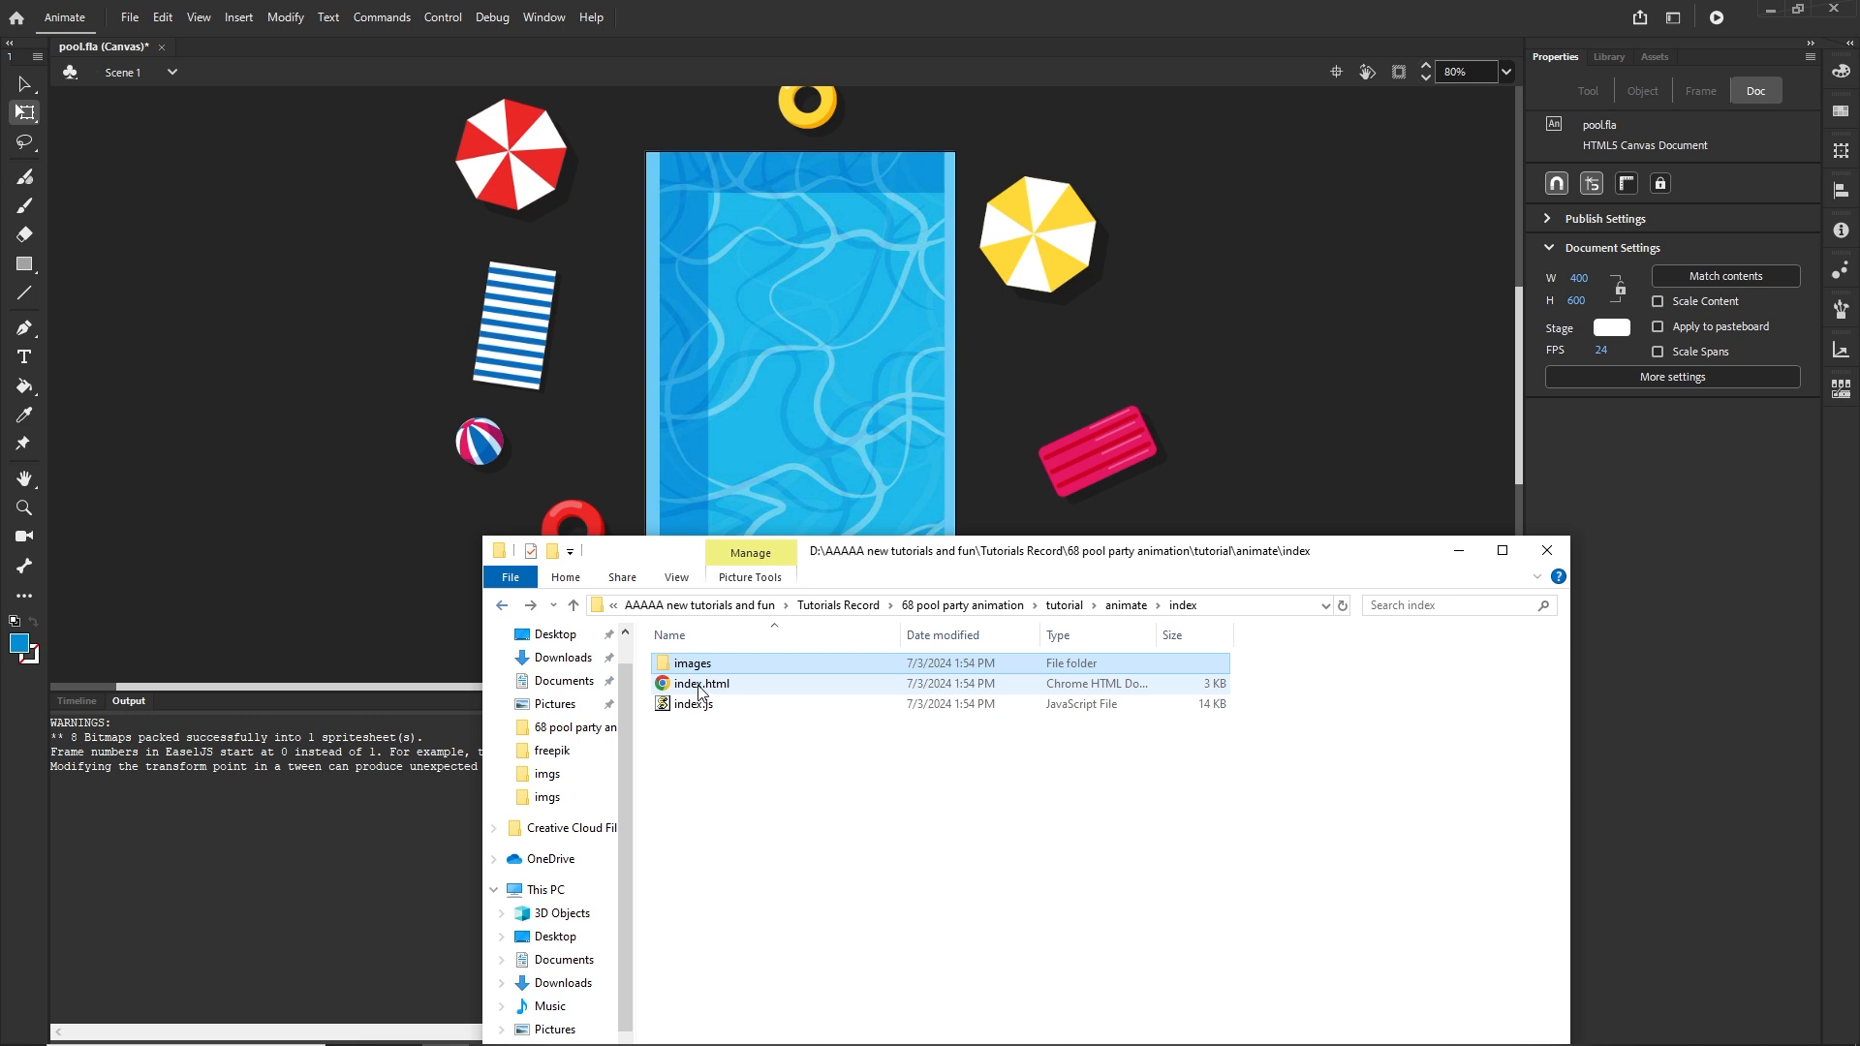
{"action": "left_click", "coordinate": [697, 688]}
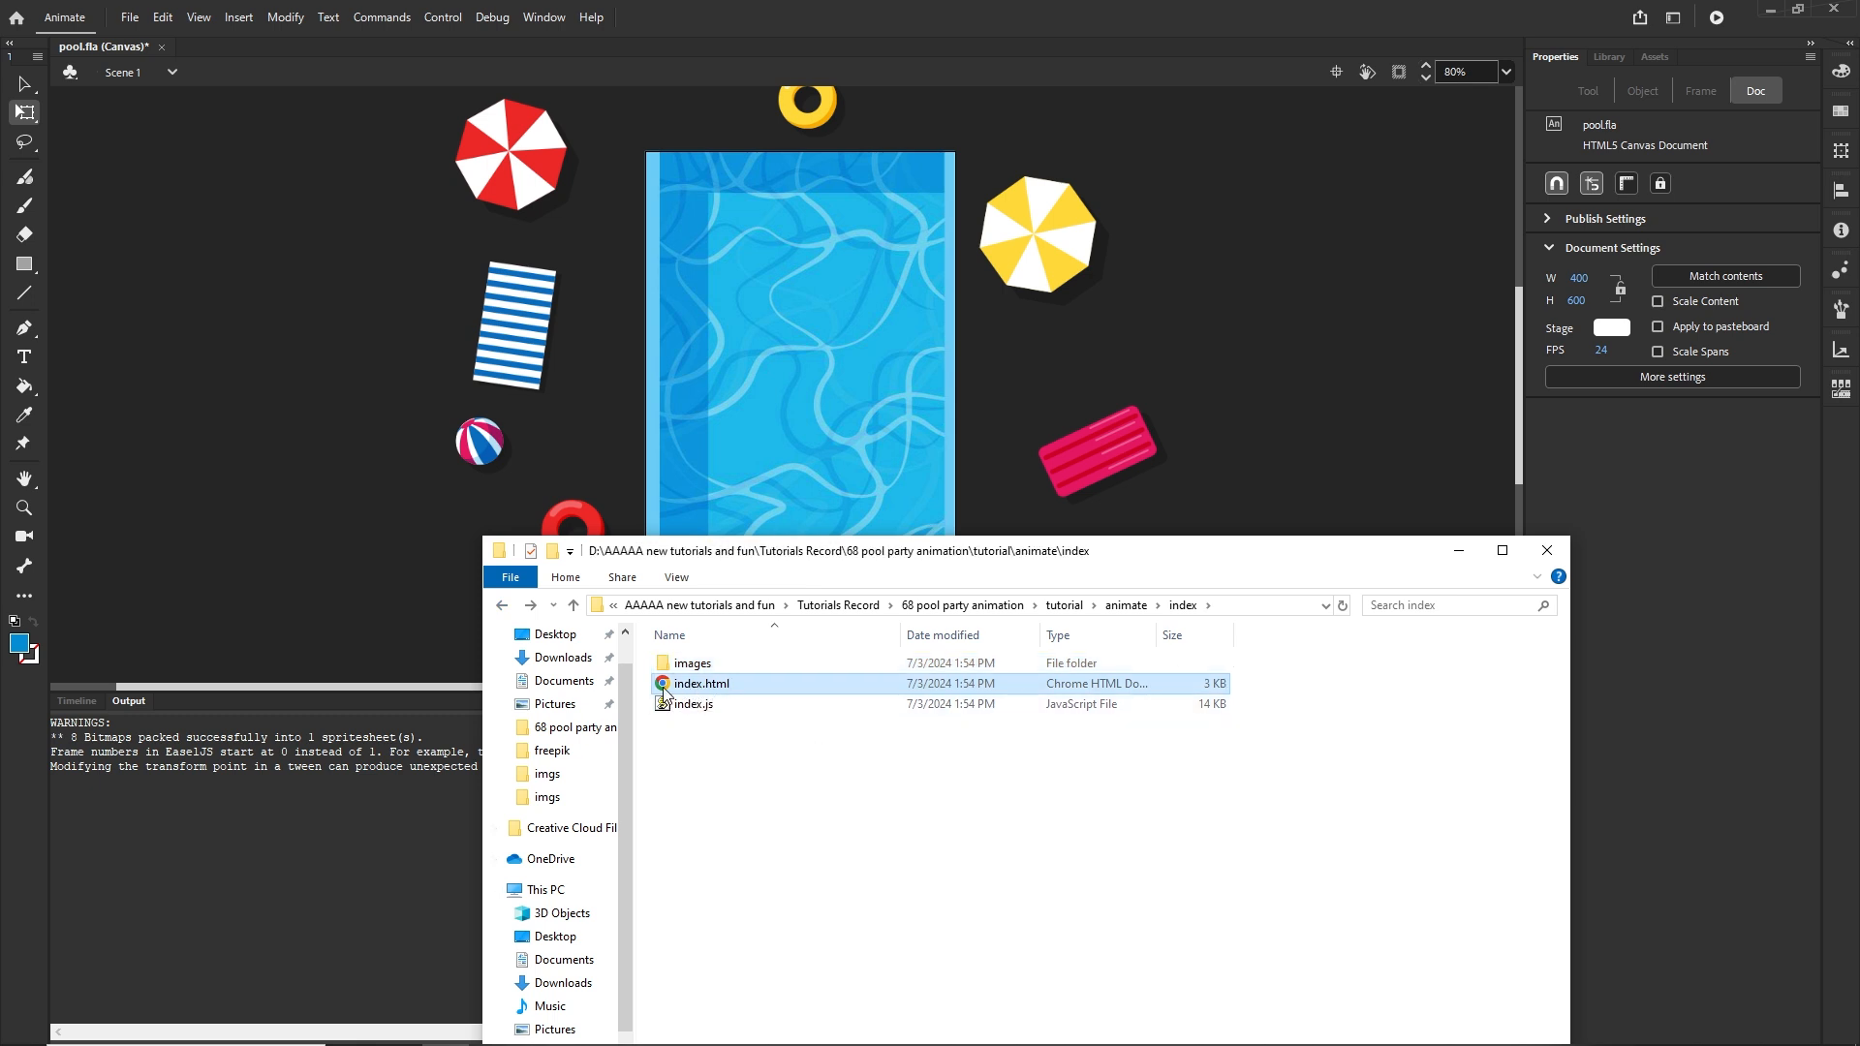
{"action": "double_click", "coordinate": [664, 686]}
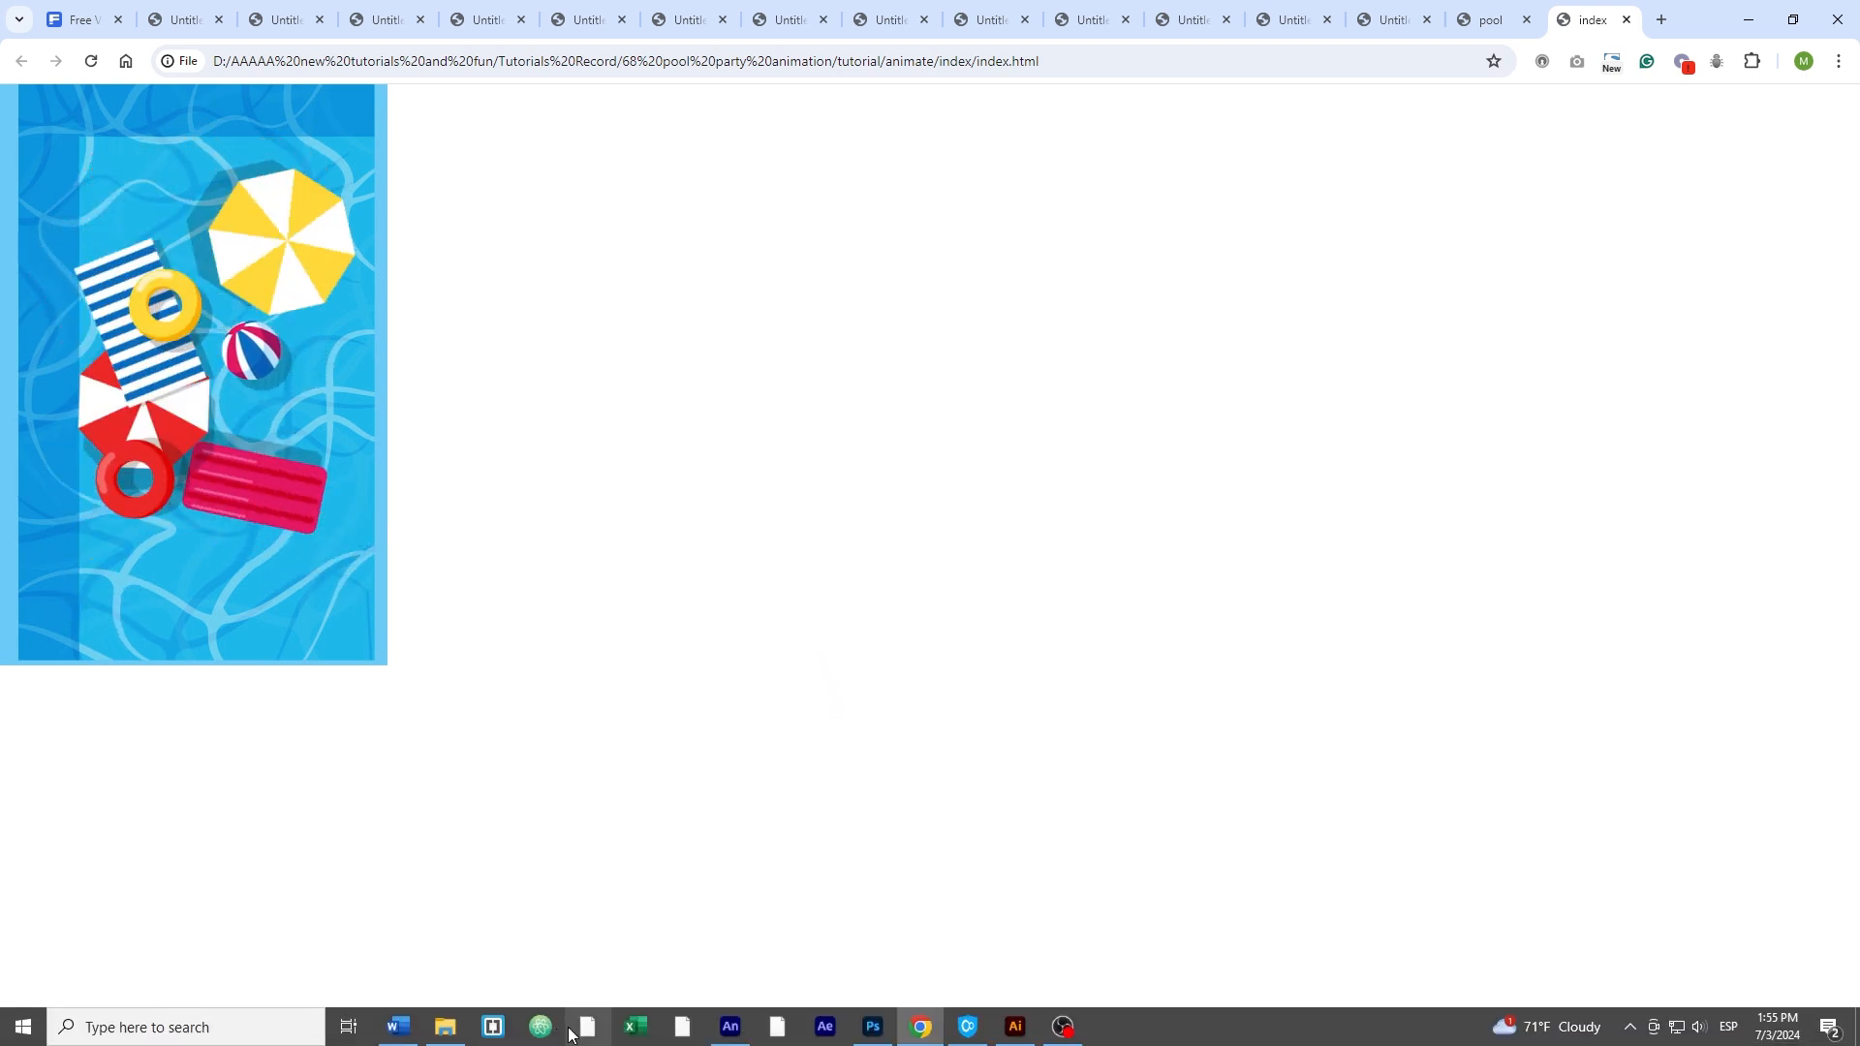
Compress the index folder into a ZIP archive named index.zip in the animate folder using File Explorer
{"action": "left_click", "coordinate": [465, 1030]}
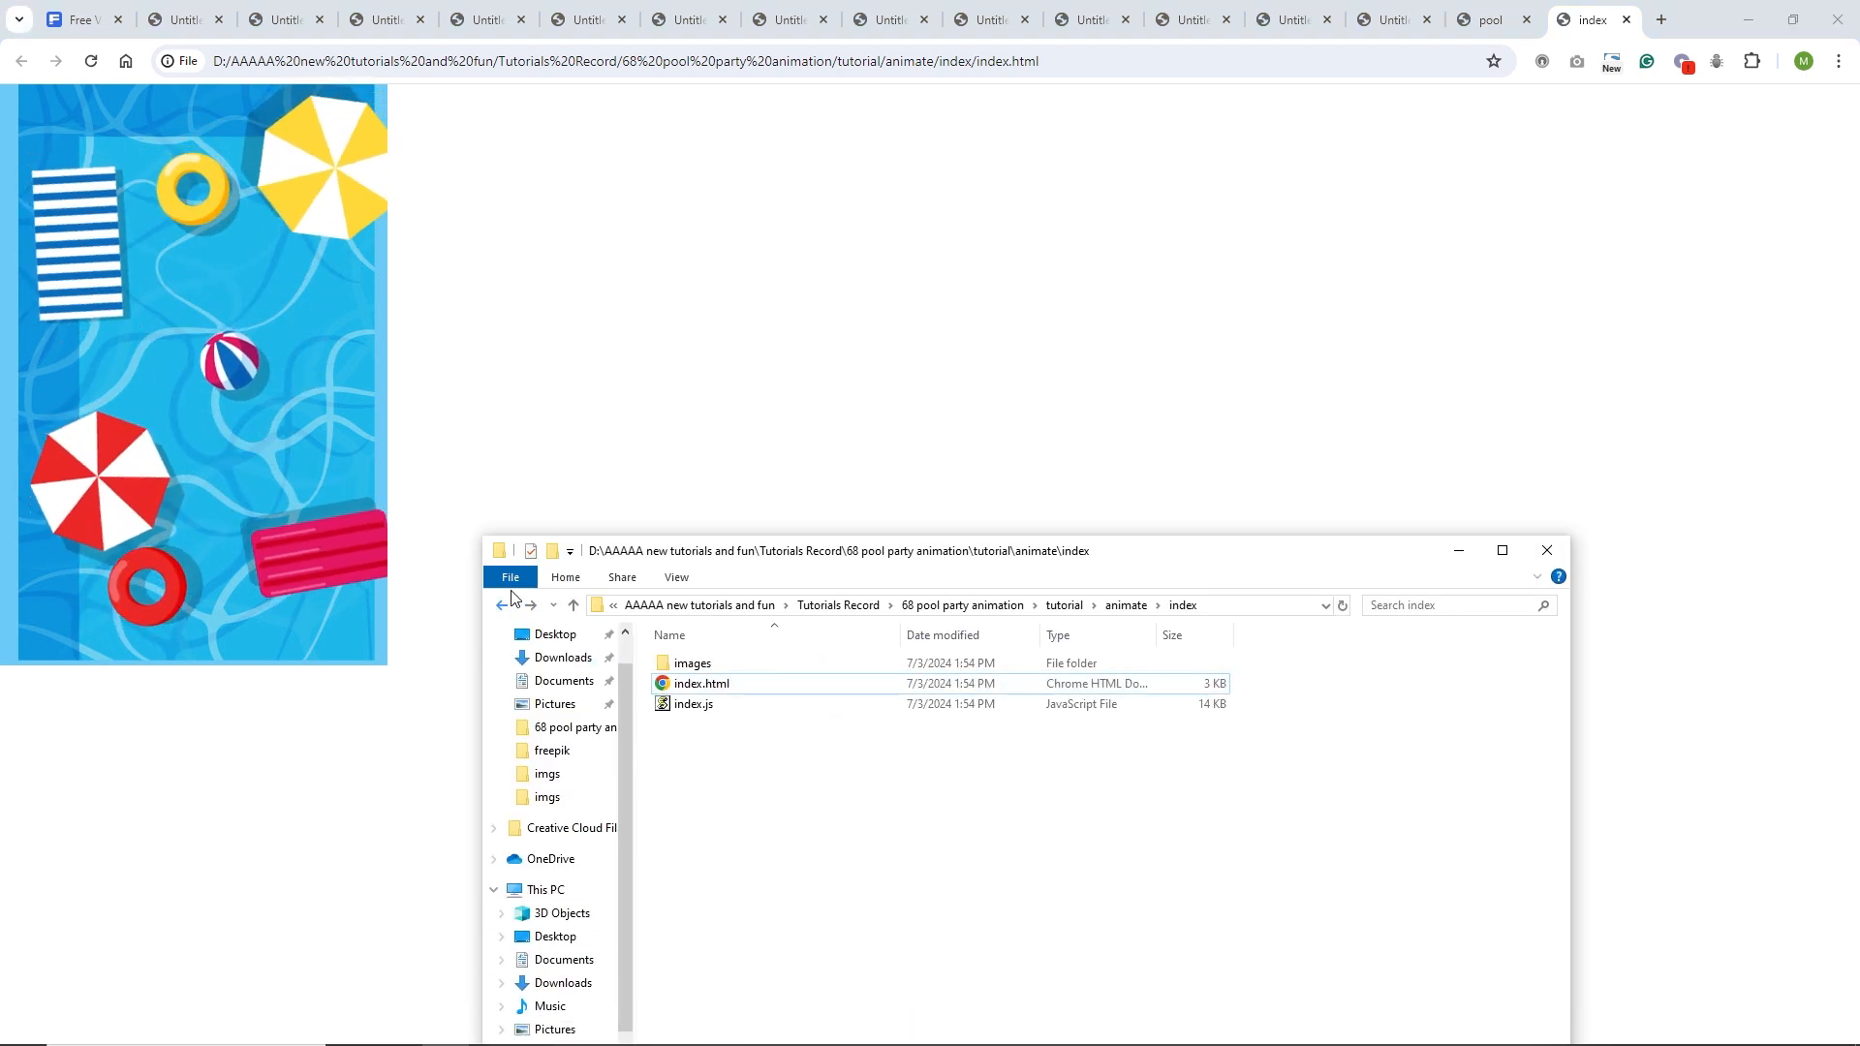
{"action": "left_click_drag", "start_coordinate": [1114, 554], "coordinate": [1120, 341]}
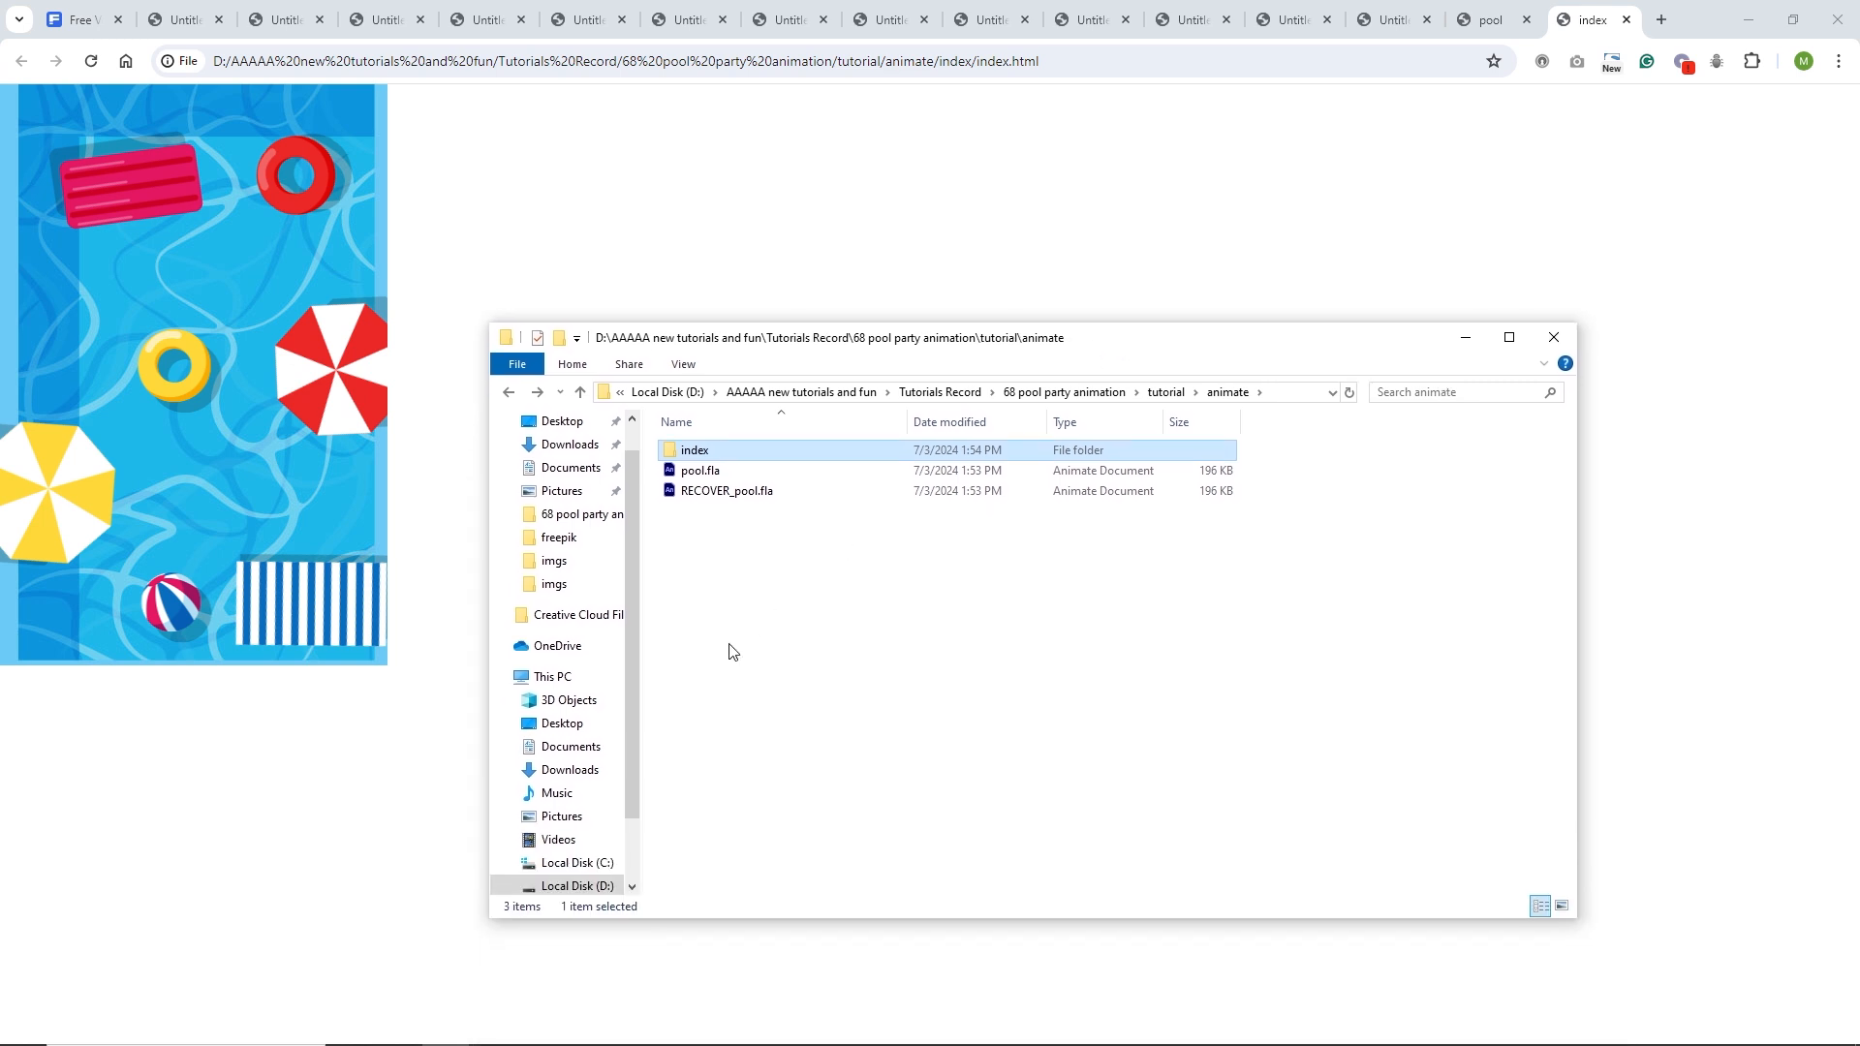
{"action": "right_click", "coordinate": [688, 450]}
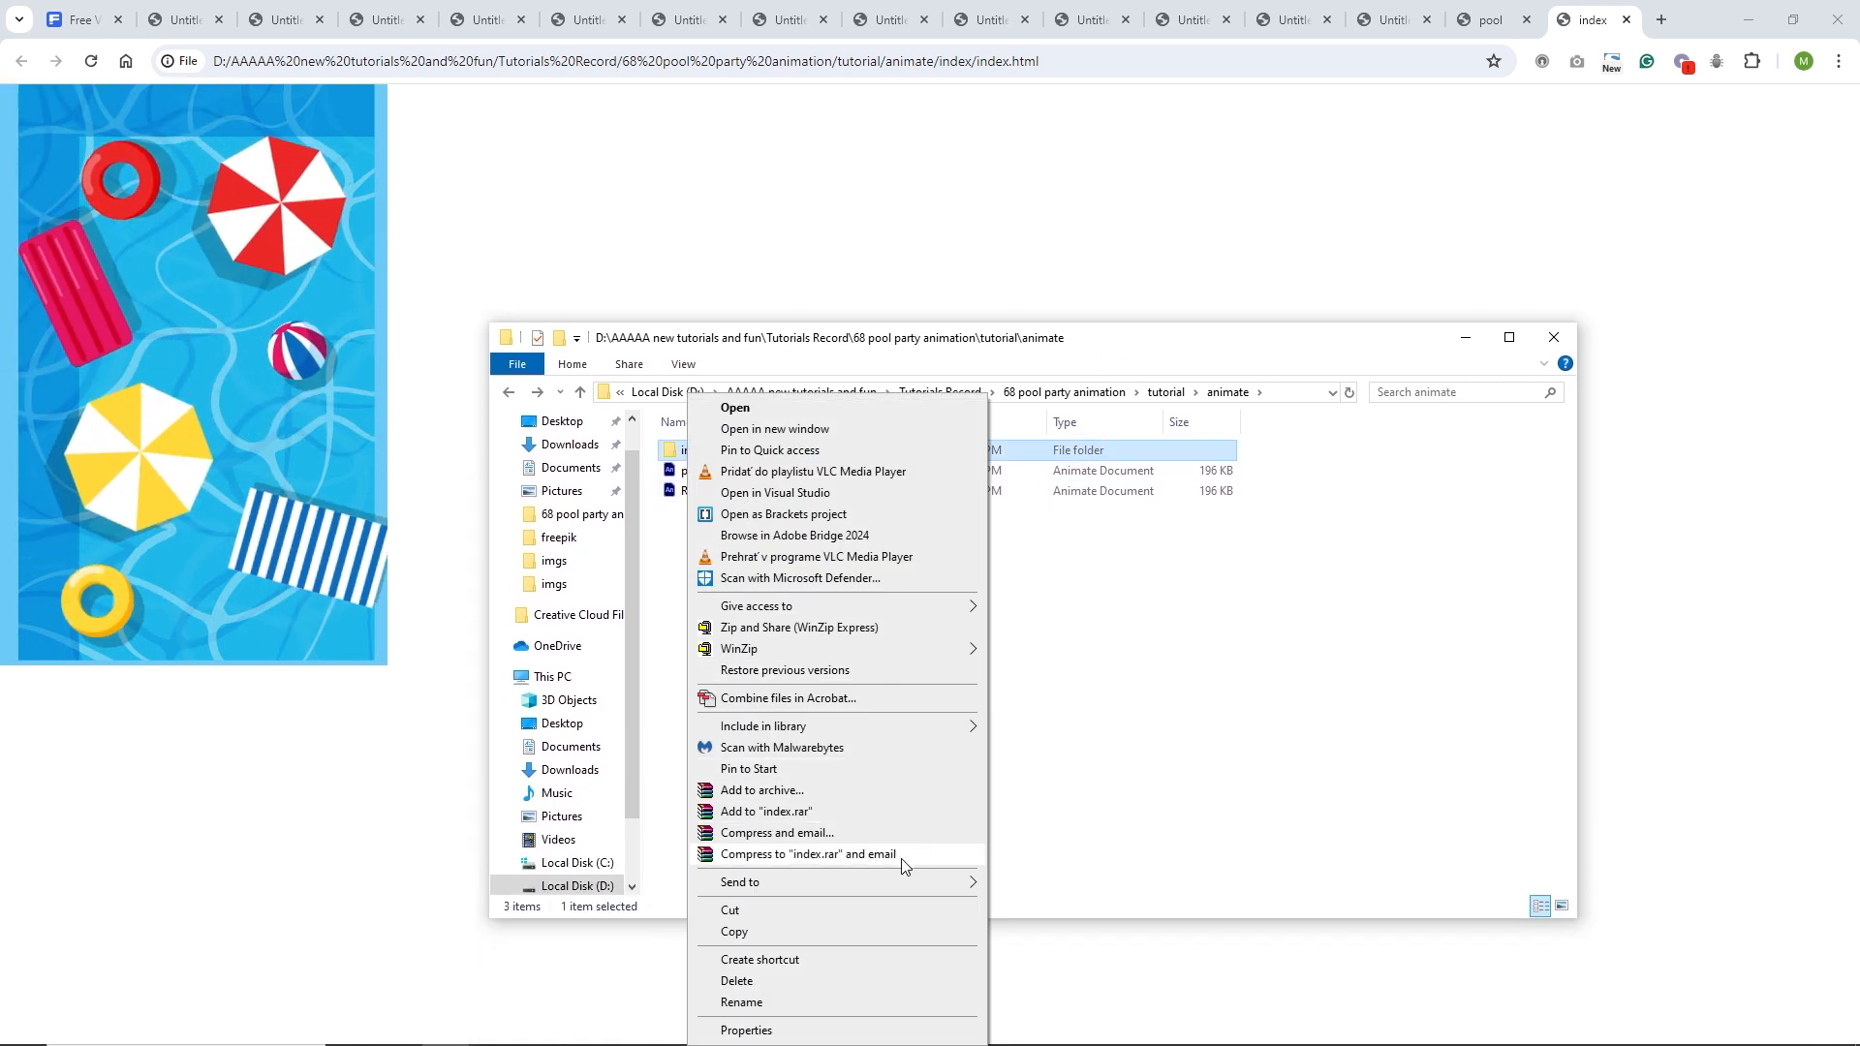
{"action": "mouse_move", "coordinate": [934, 882]}
{"action": "left_click", "coordinate": [1032, 907]}
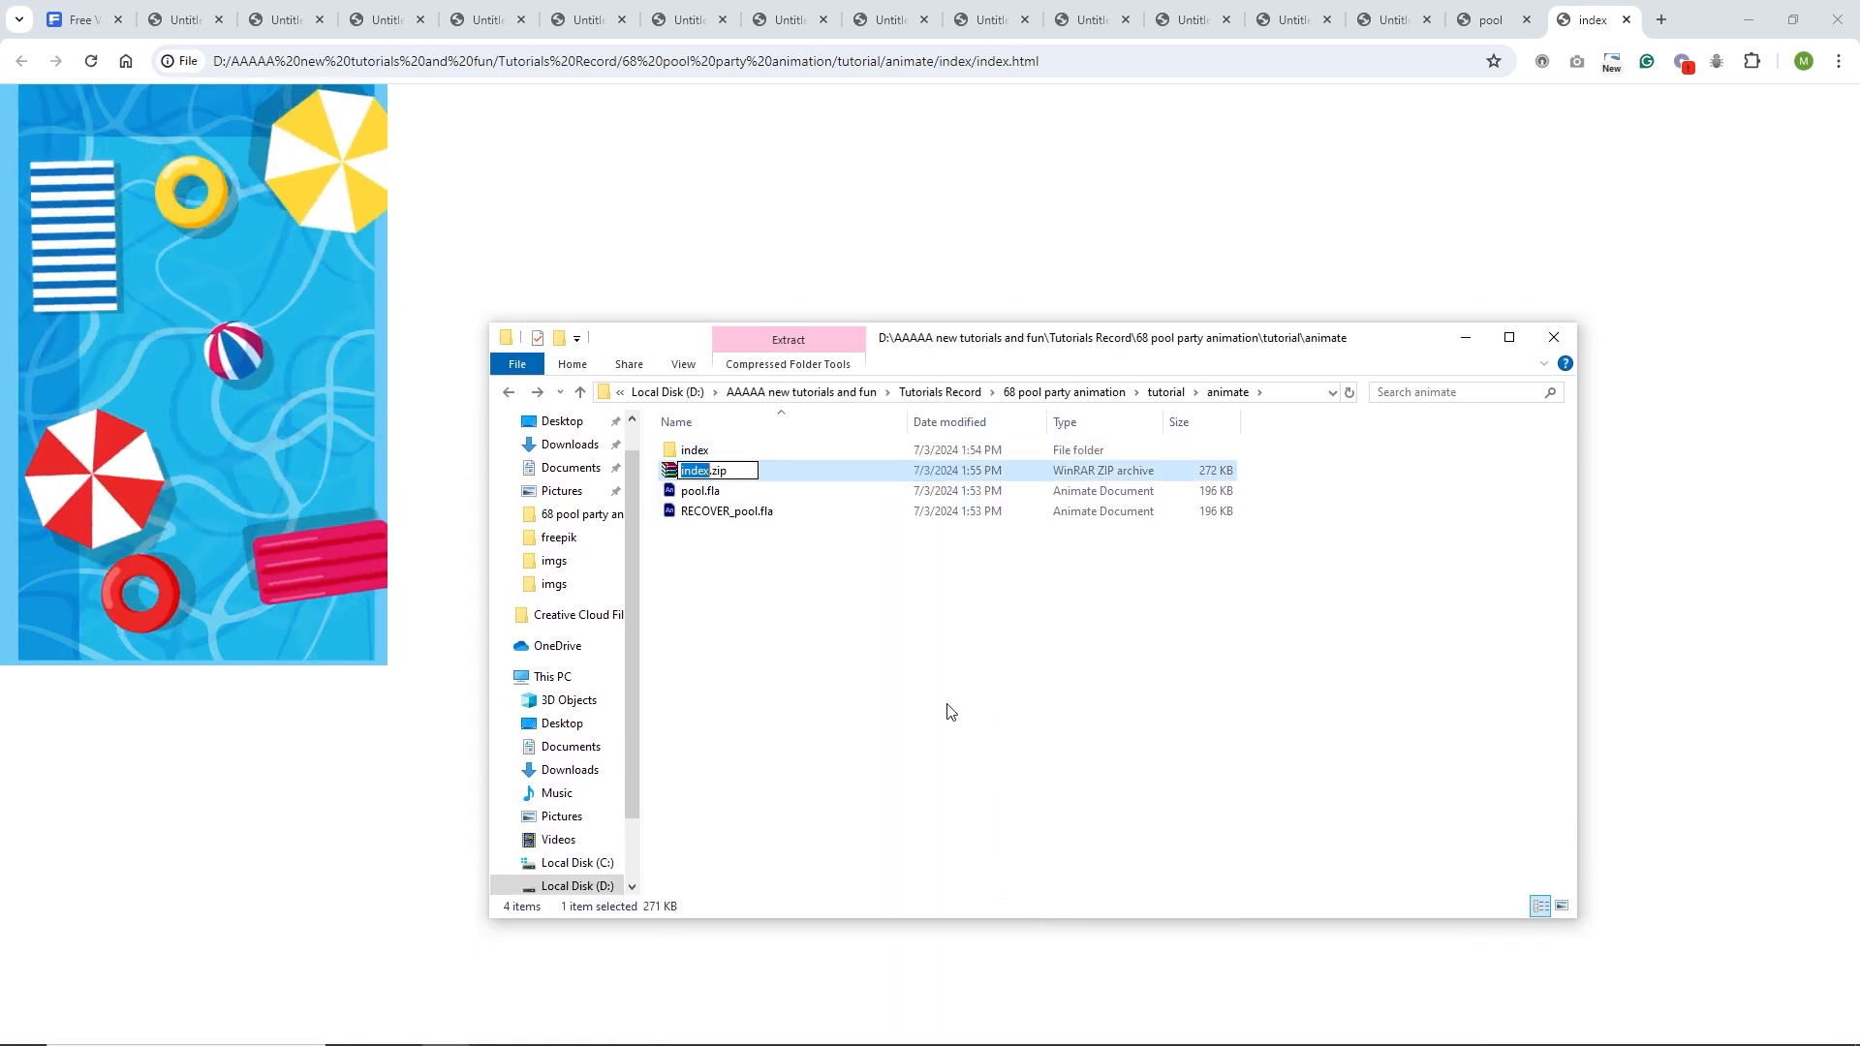
{"action": "left_click", "coordinate": [760, 620]}
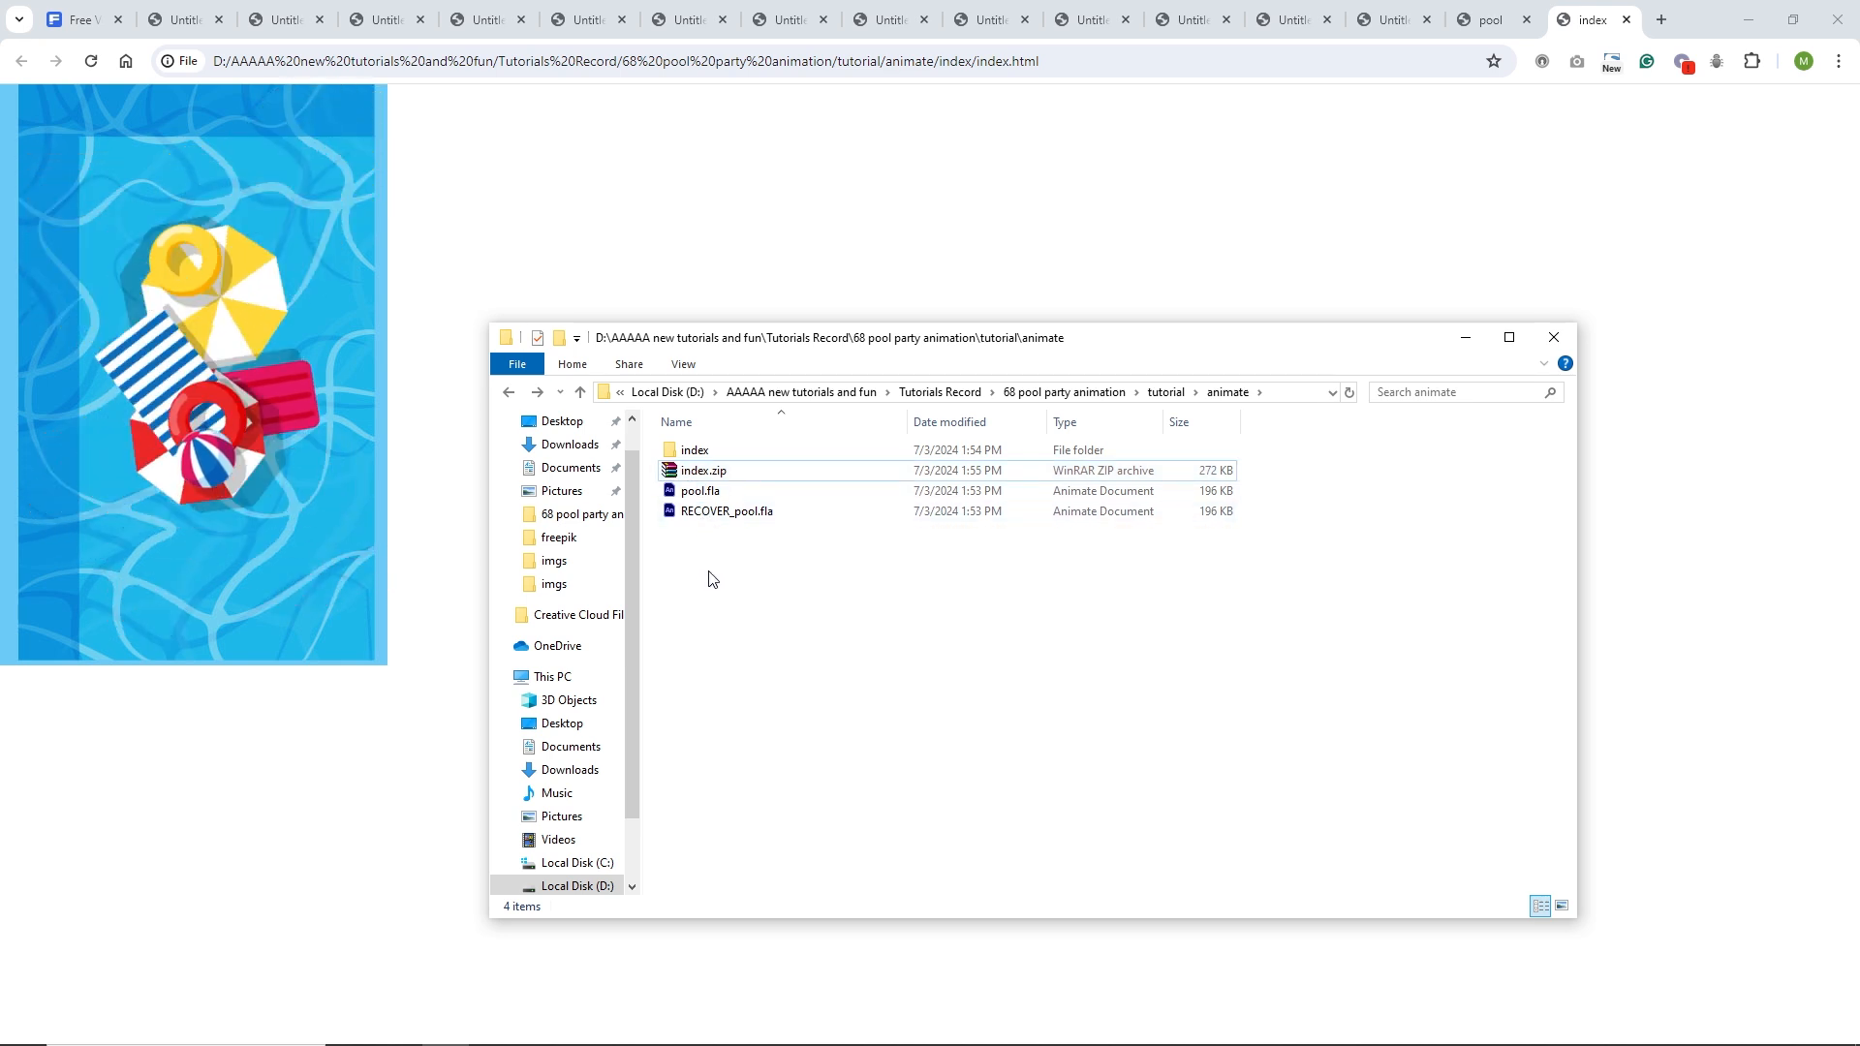
Delete index.zip from the animate folder and minimize the File Explorer window
{"action": "left_click", "coordinate": [695, 472]}
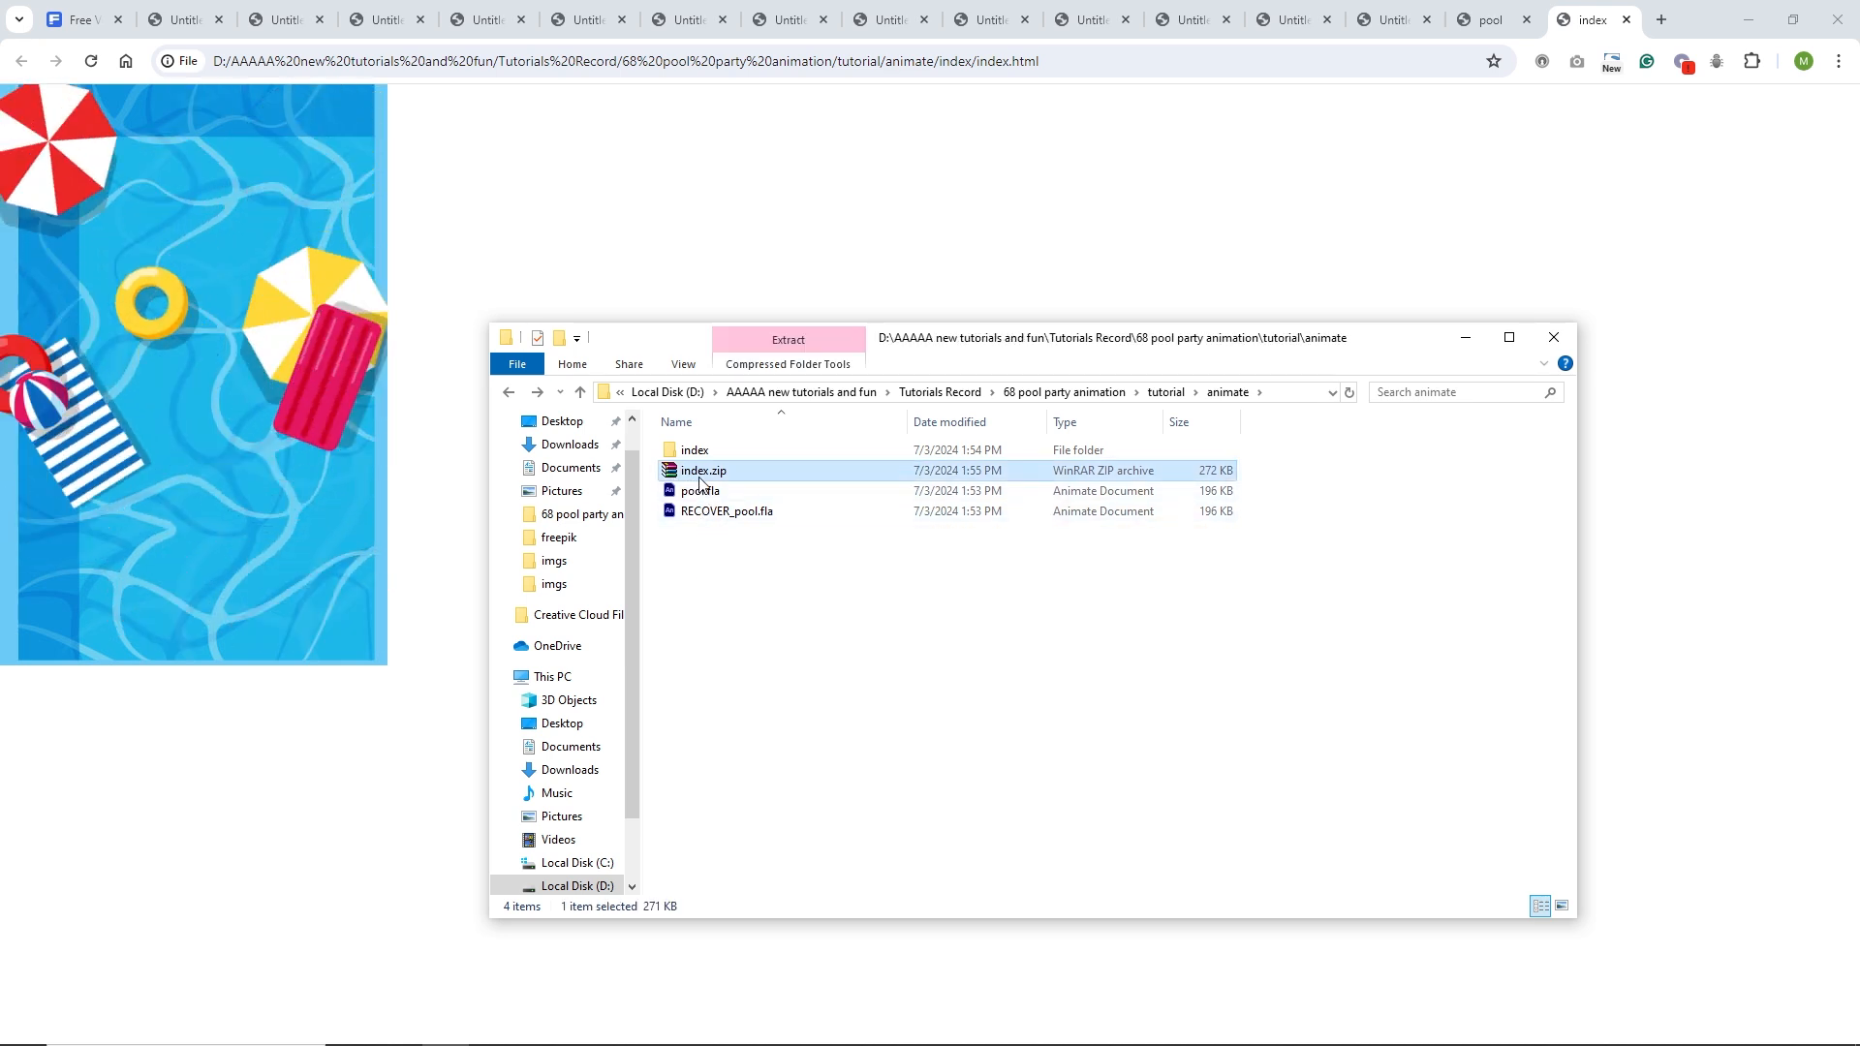
{"action": "key", "text": "Delete"}
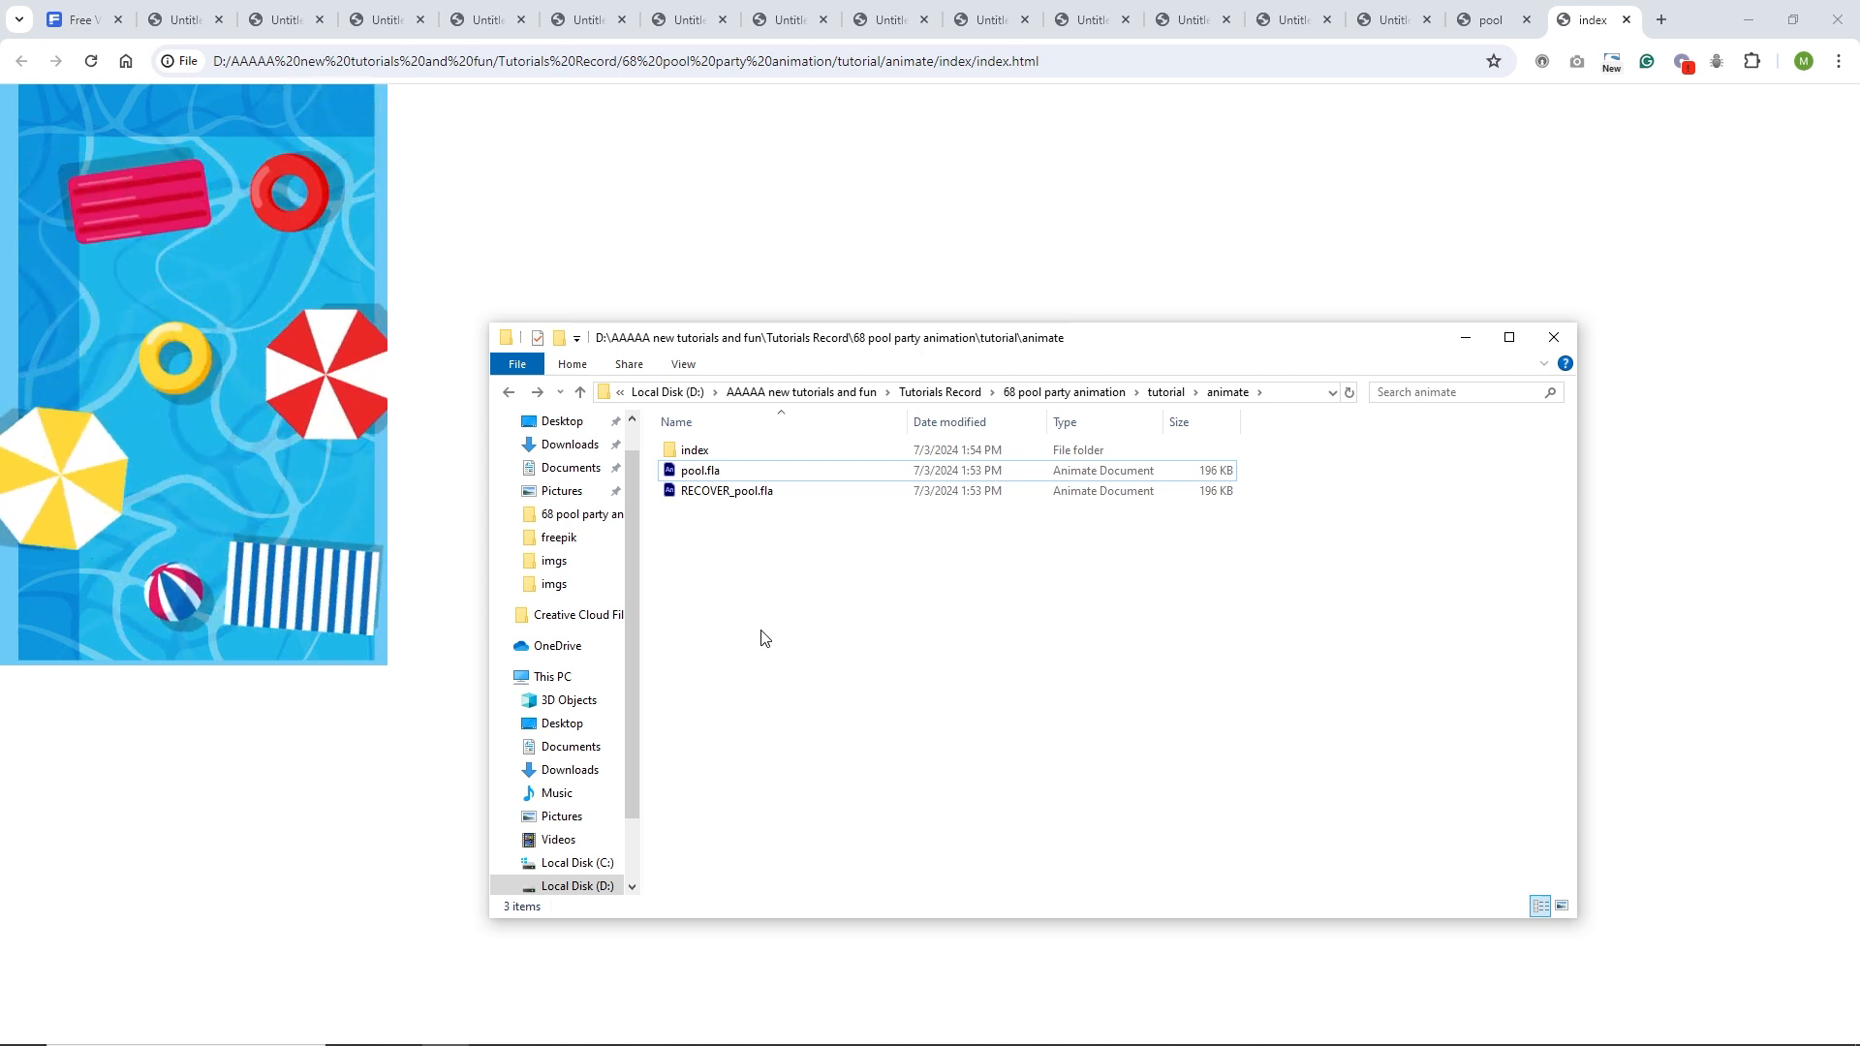
{"action": "left_click", "coordinate": [1456, 342]}
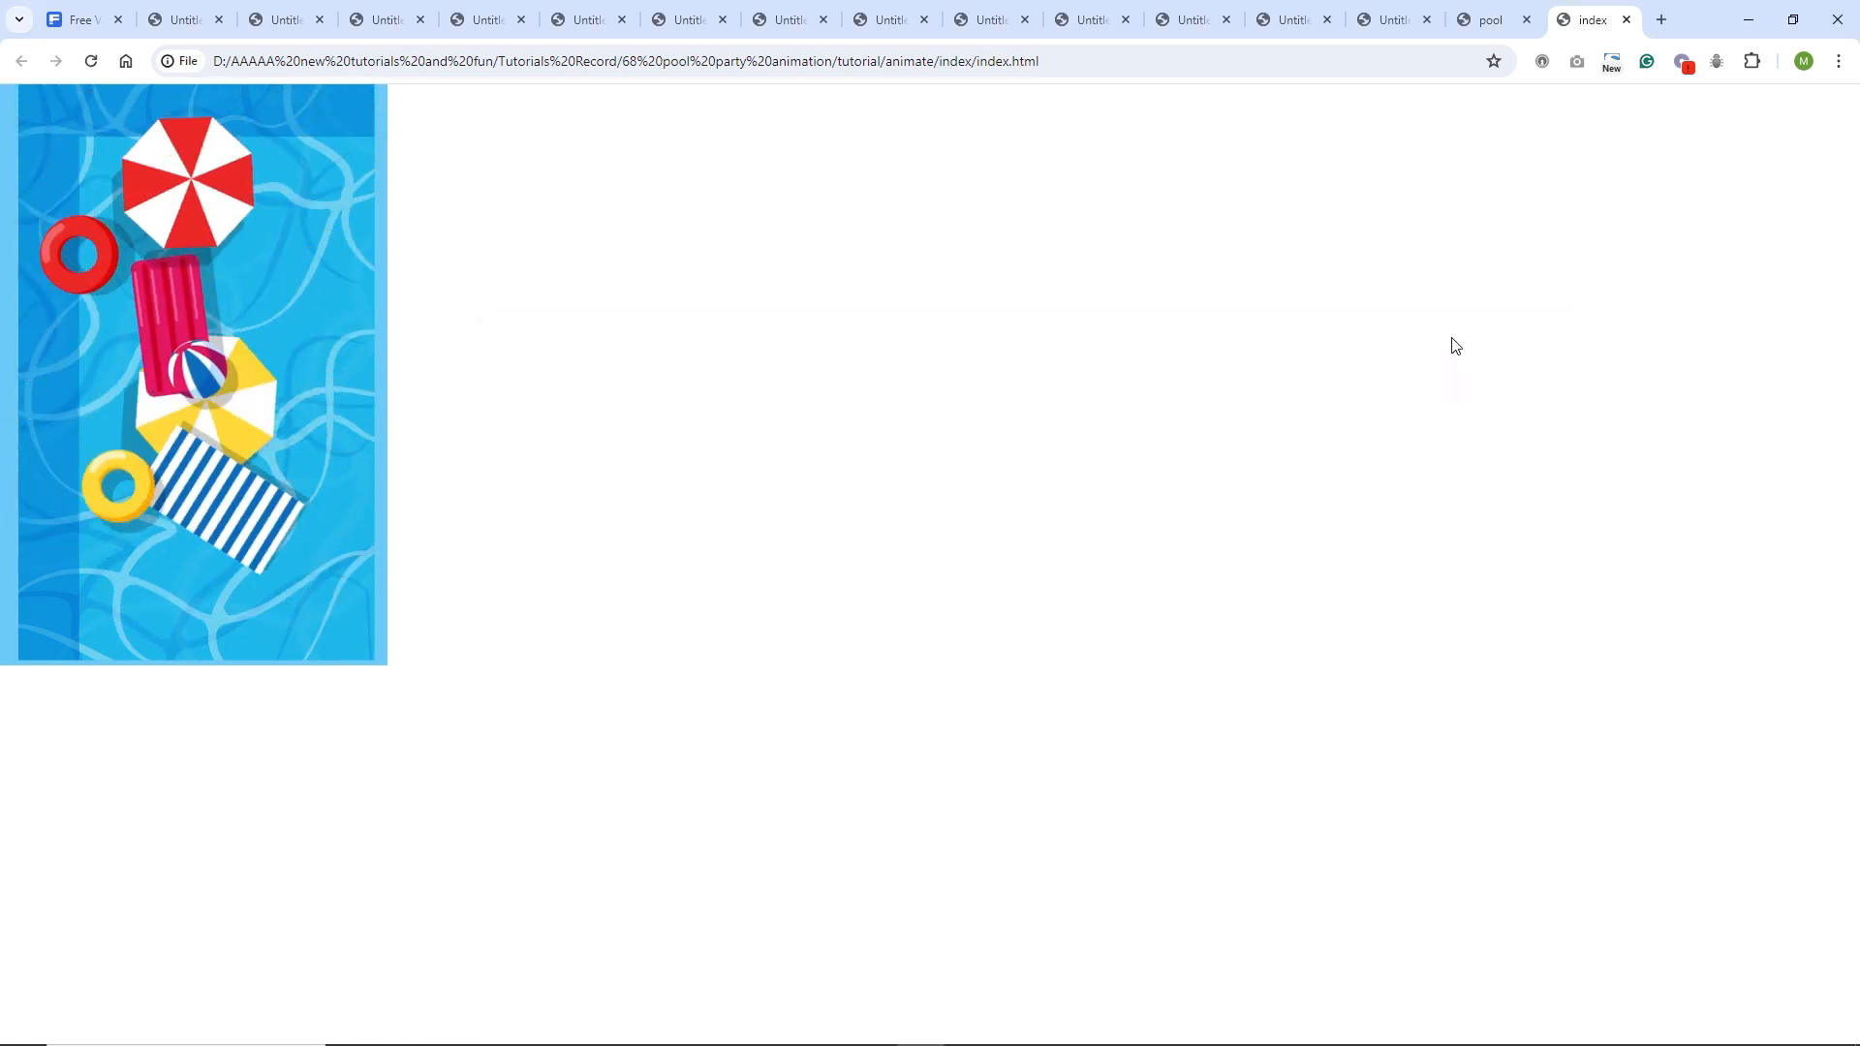